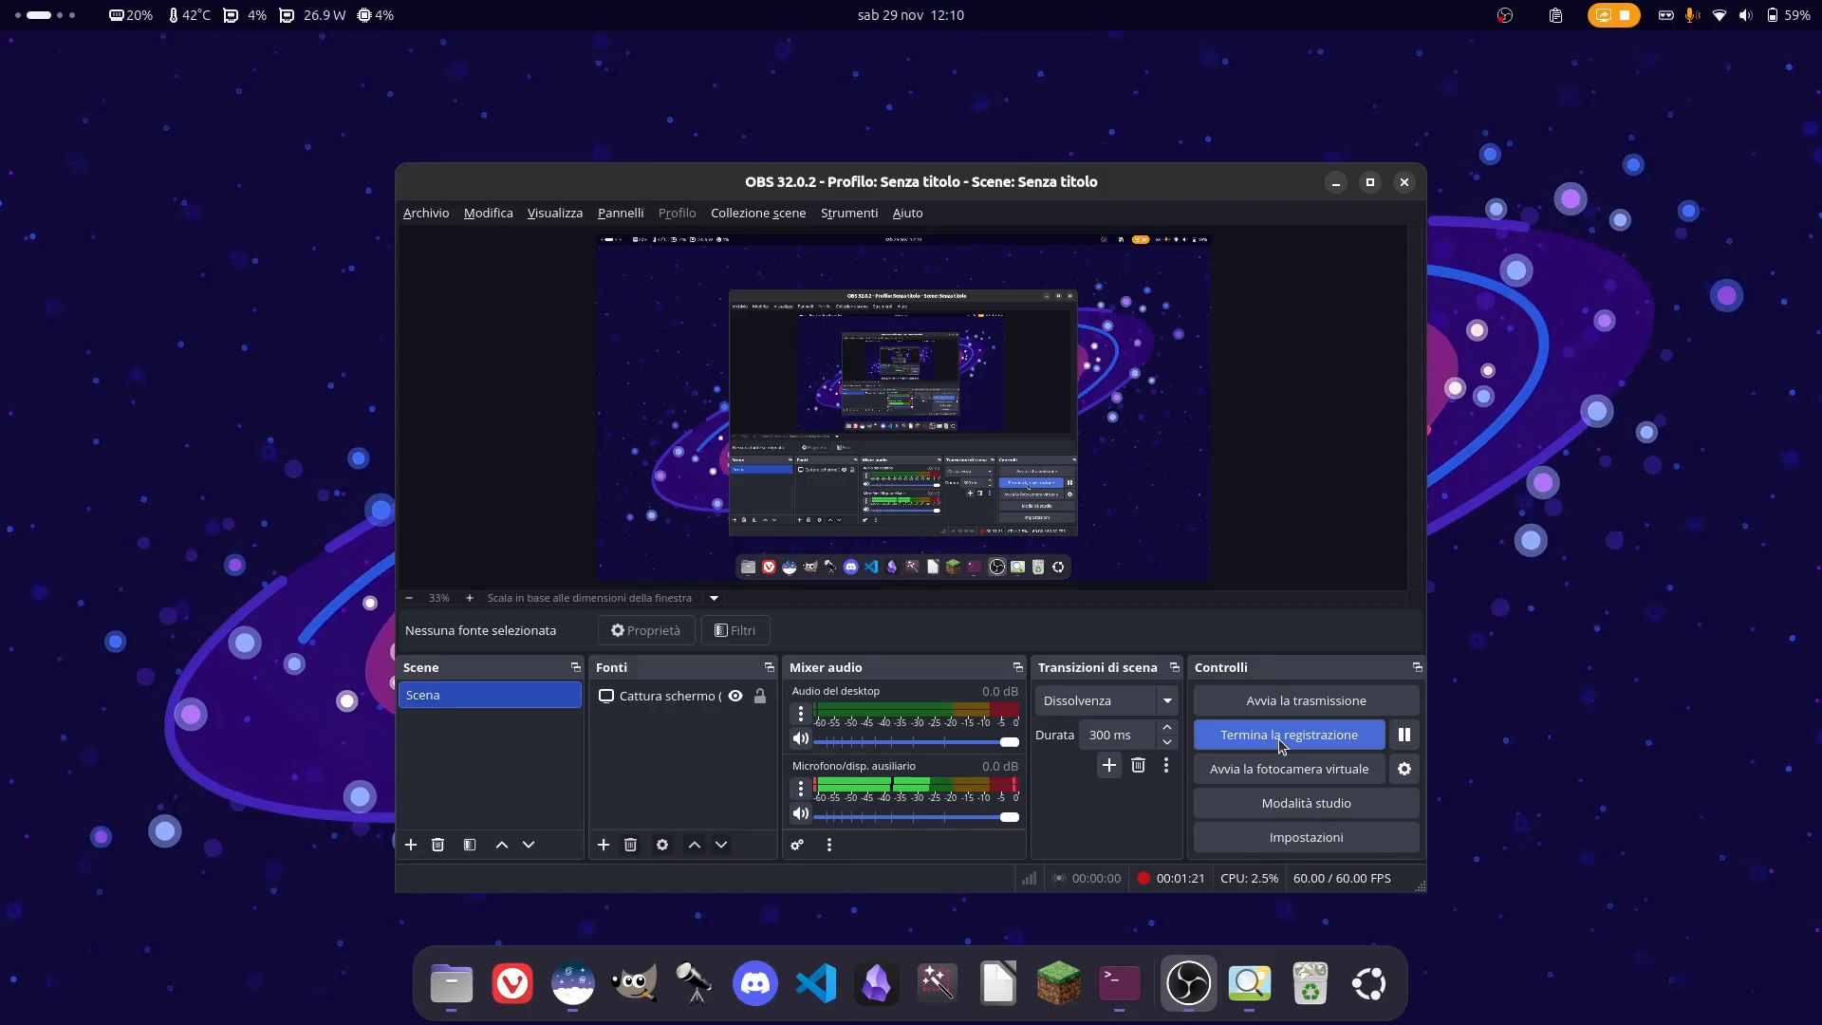
- Switch to the Siril window and read through the startup log in its console
key(super)
scroll(1023, 612, down, 1)
click(1020, 612)
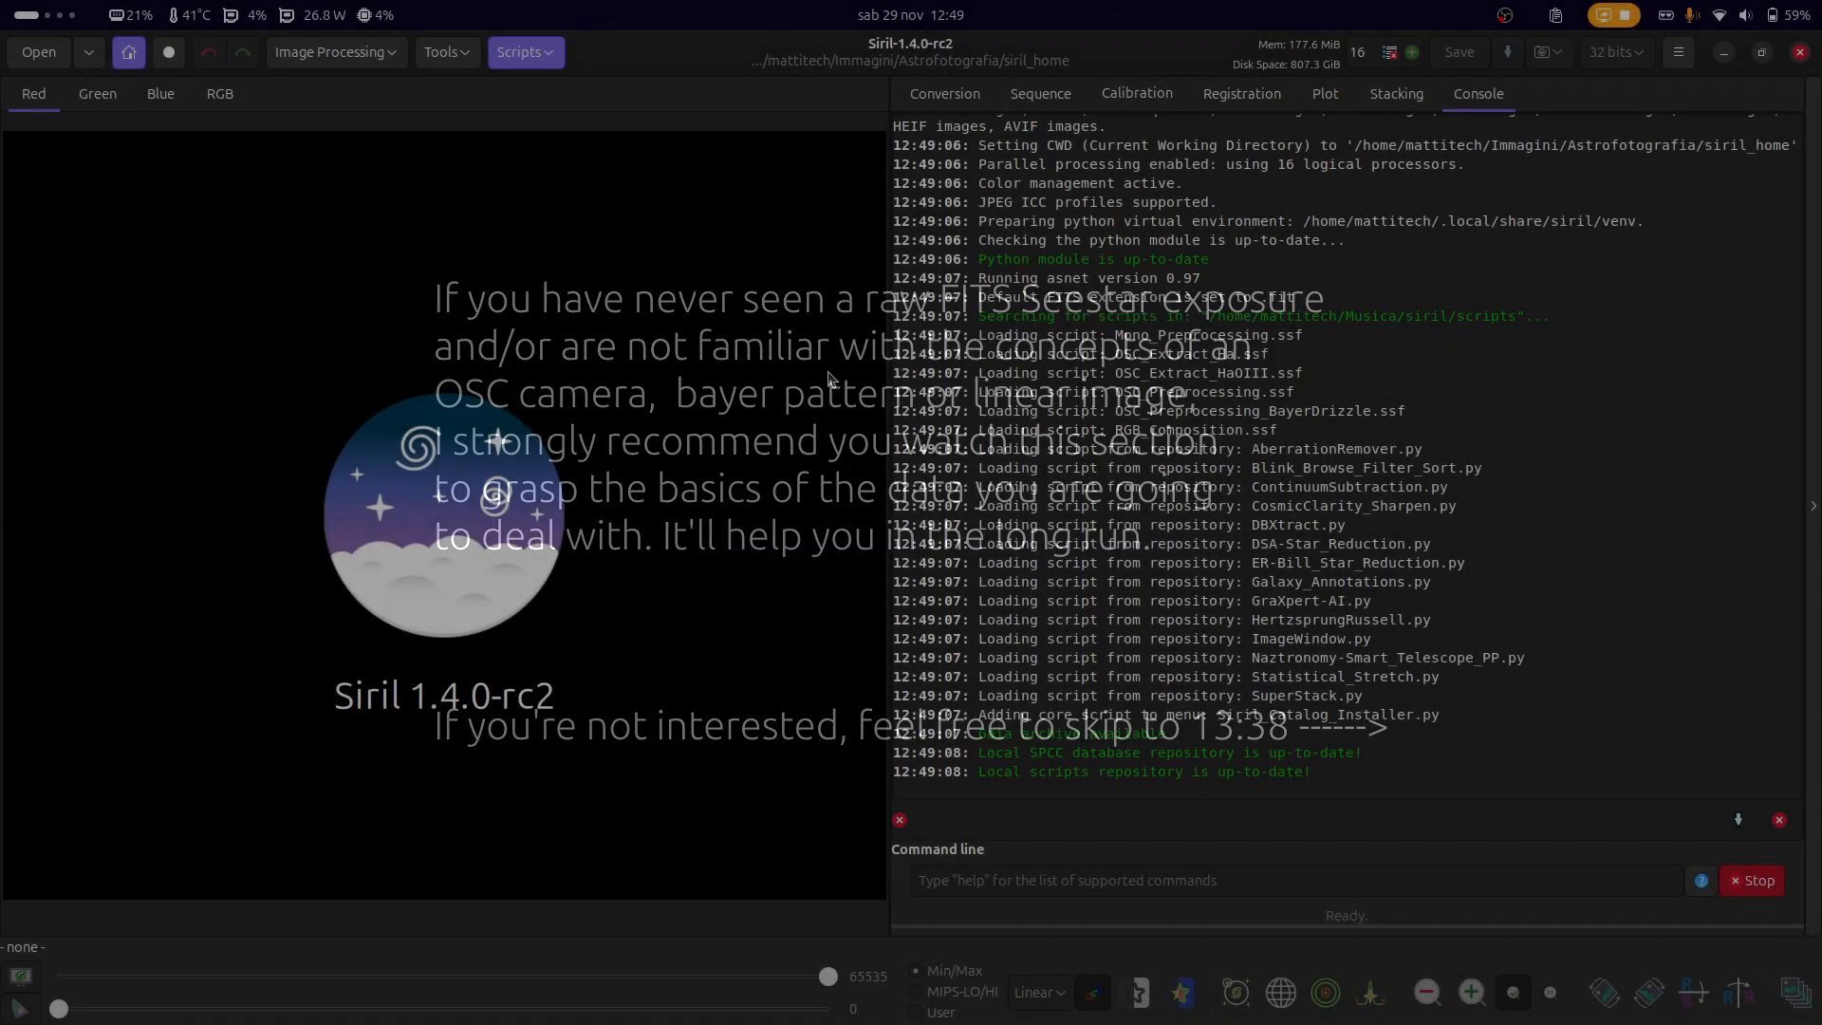
scroll(1115, 356, up, 2)
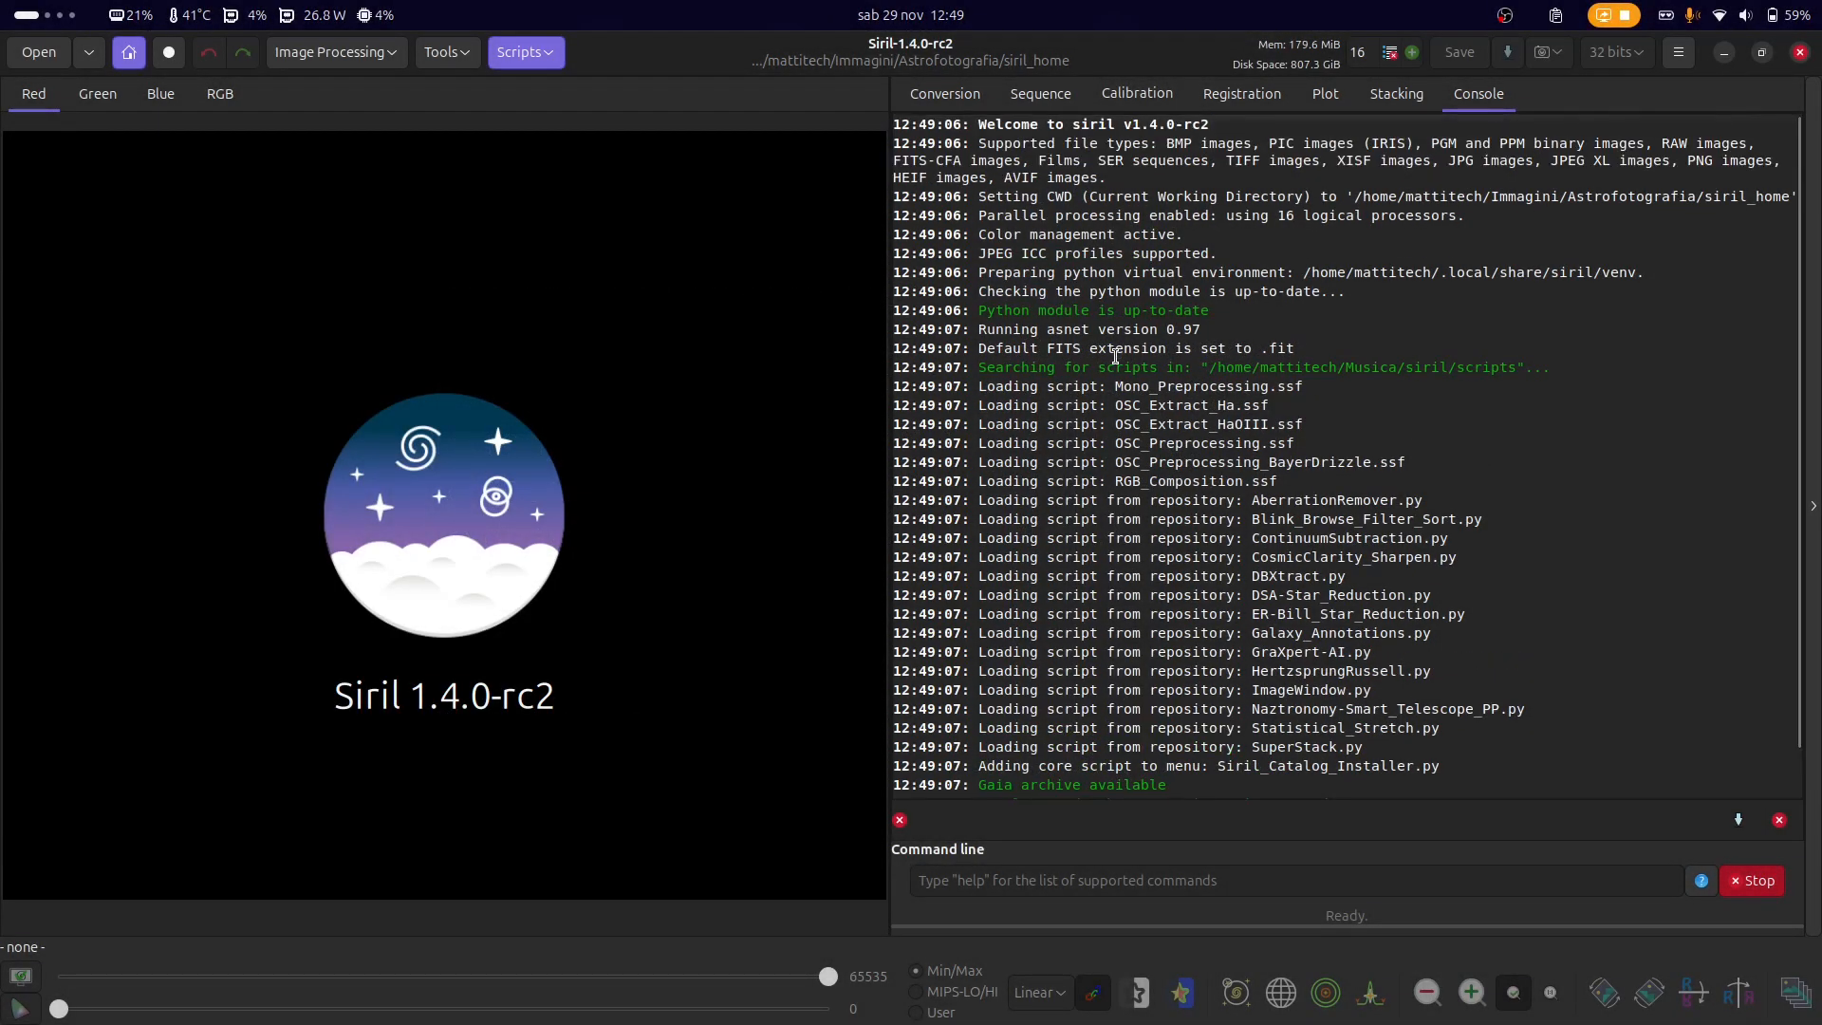
scroll(1115, 356, down, 2)
scroll(1115, 356, up, 2)
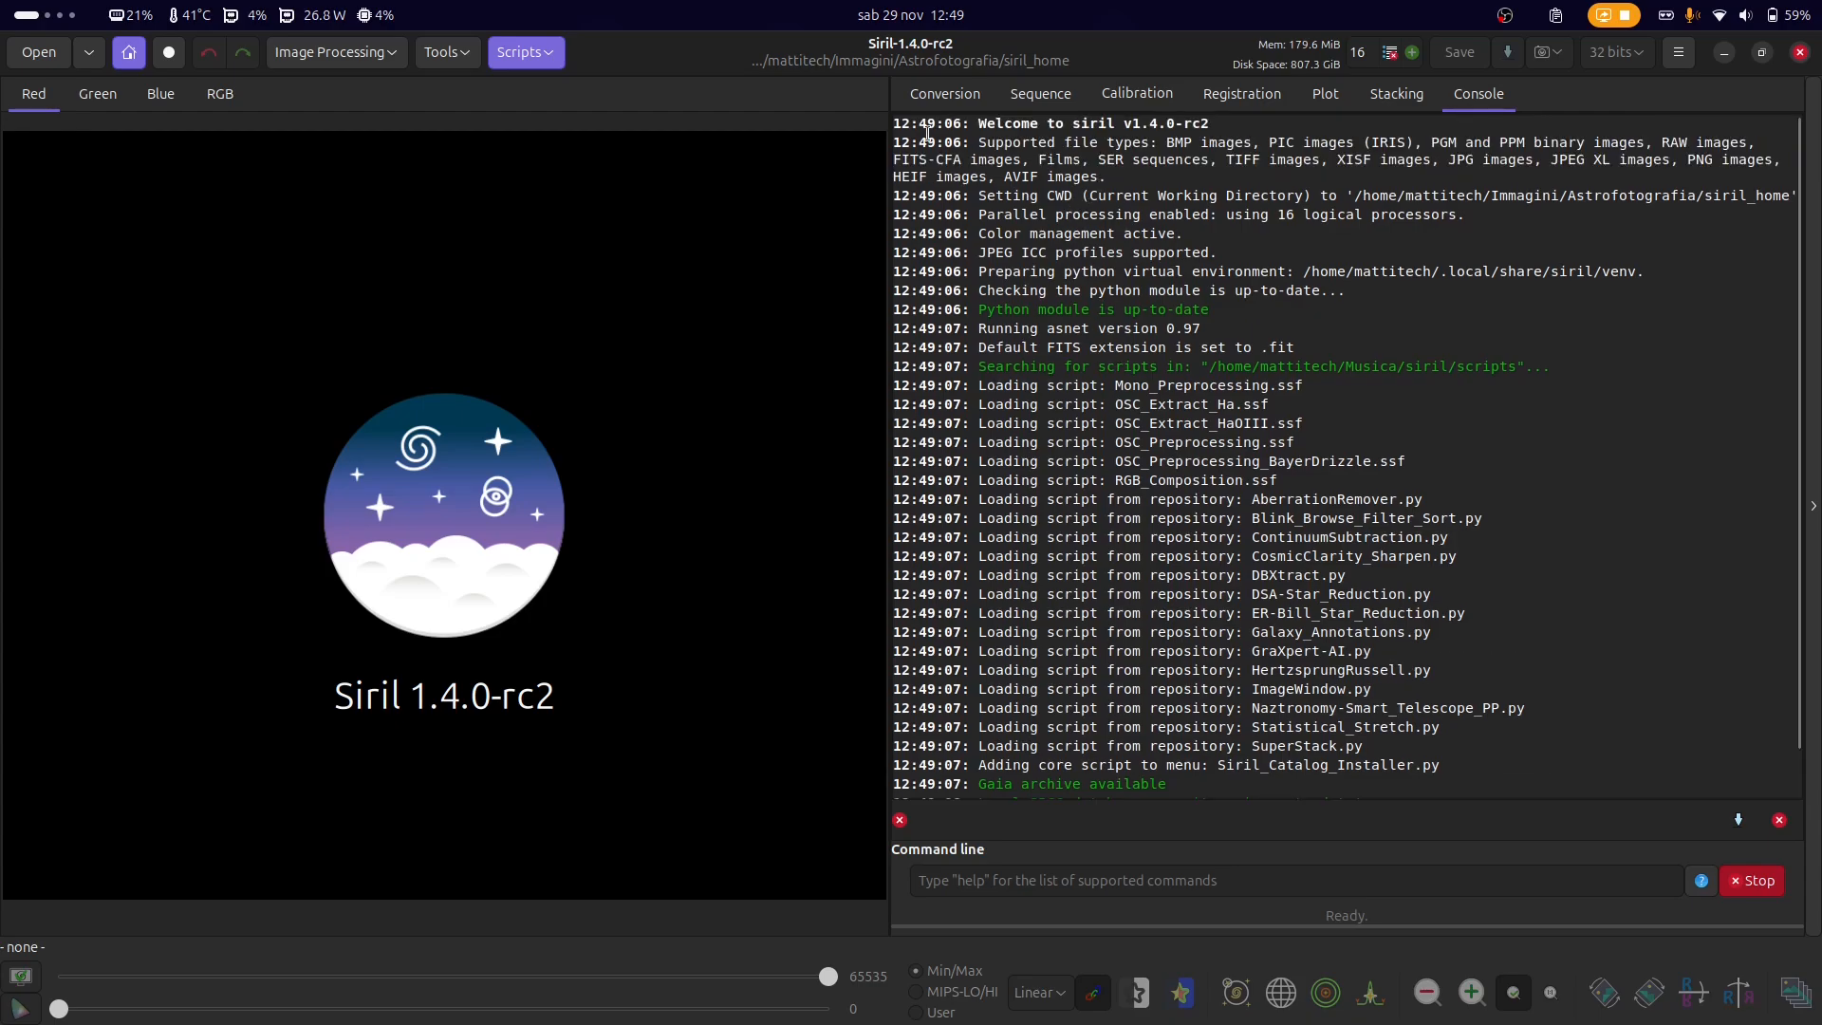
scroll(1036, 691, down, 2)
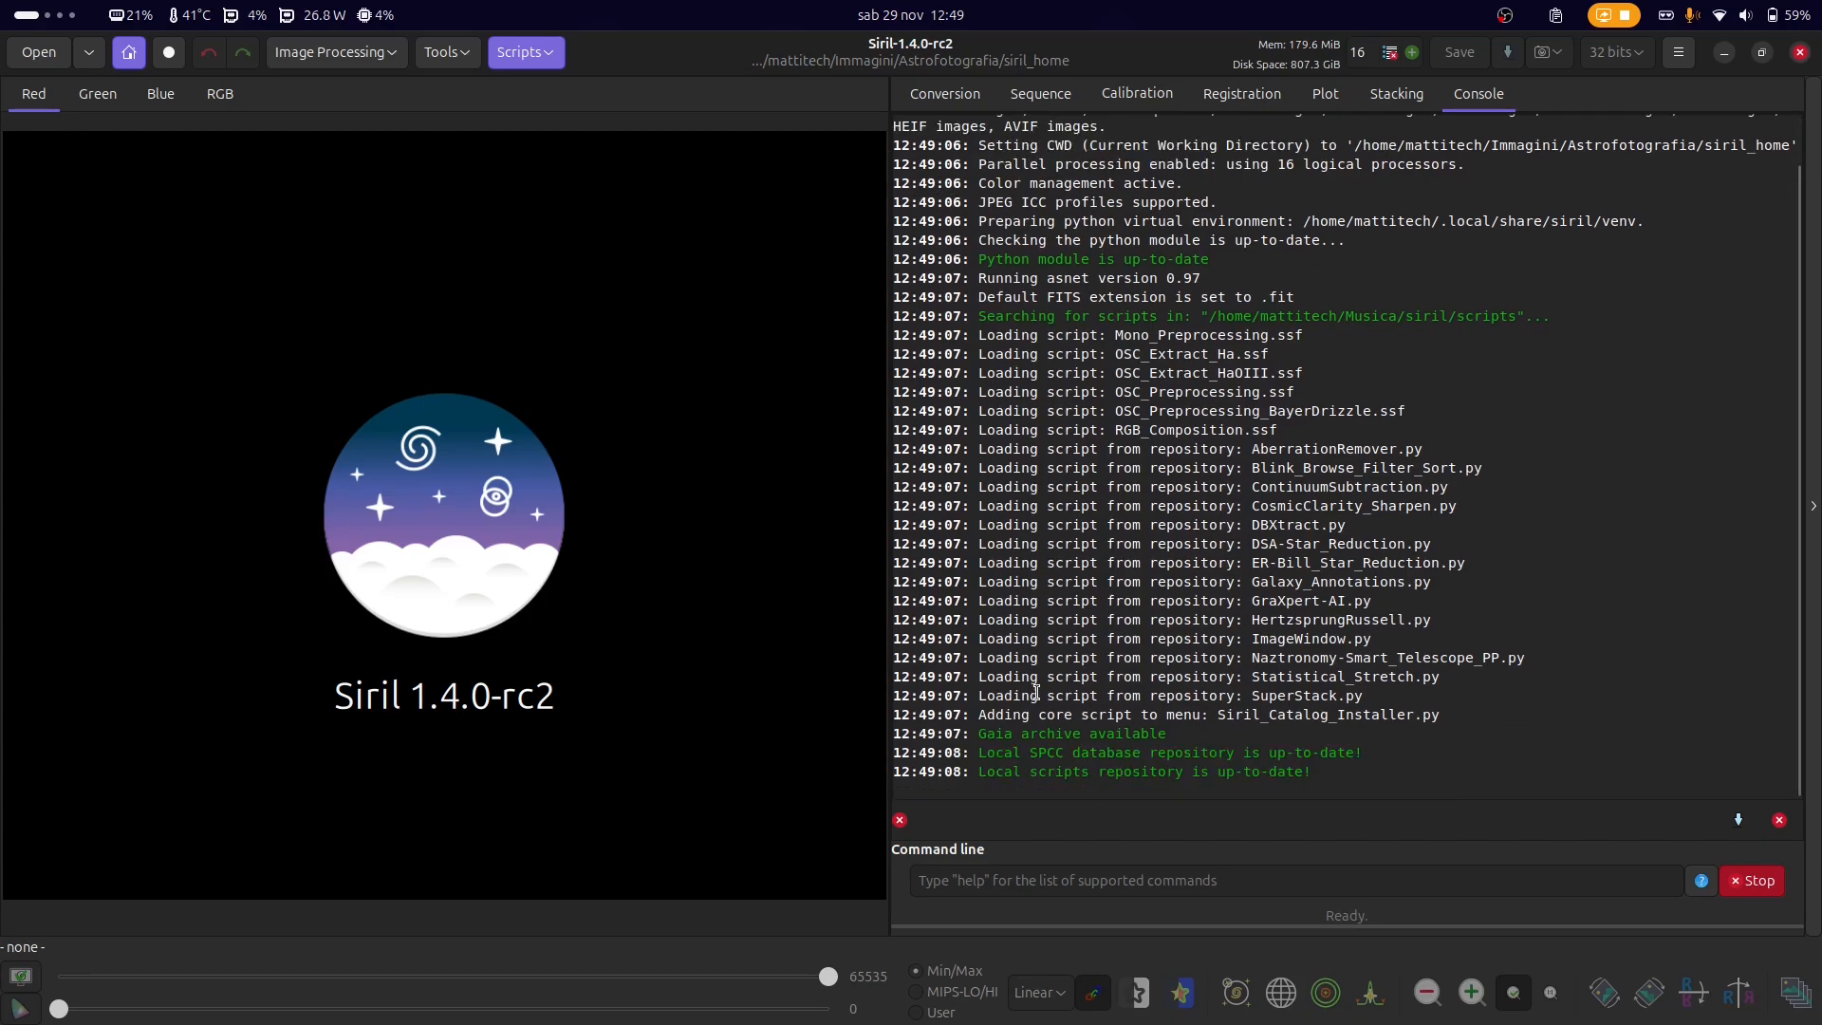
scroll(1273, 481, up, 2)
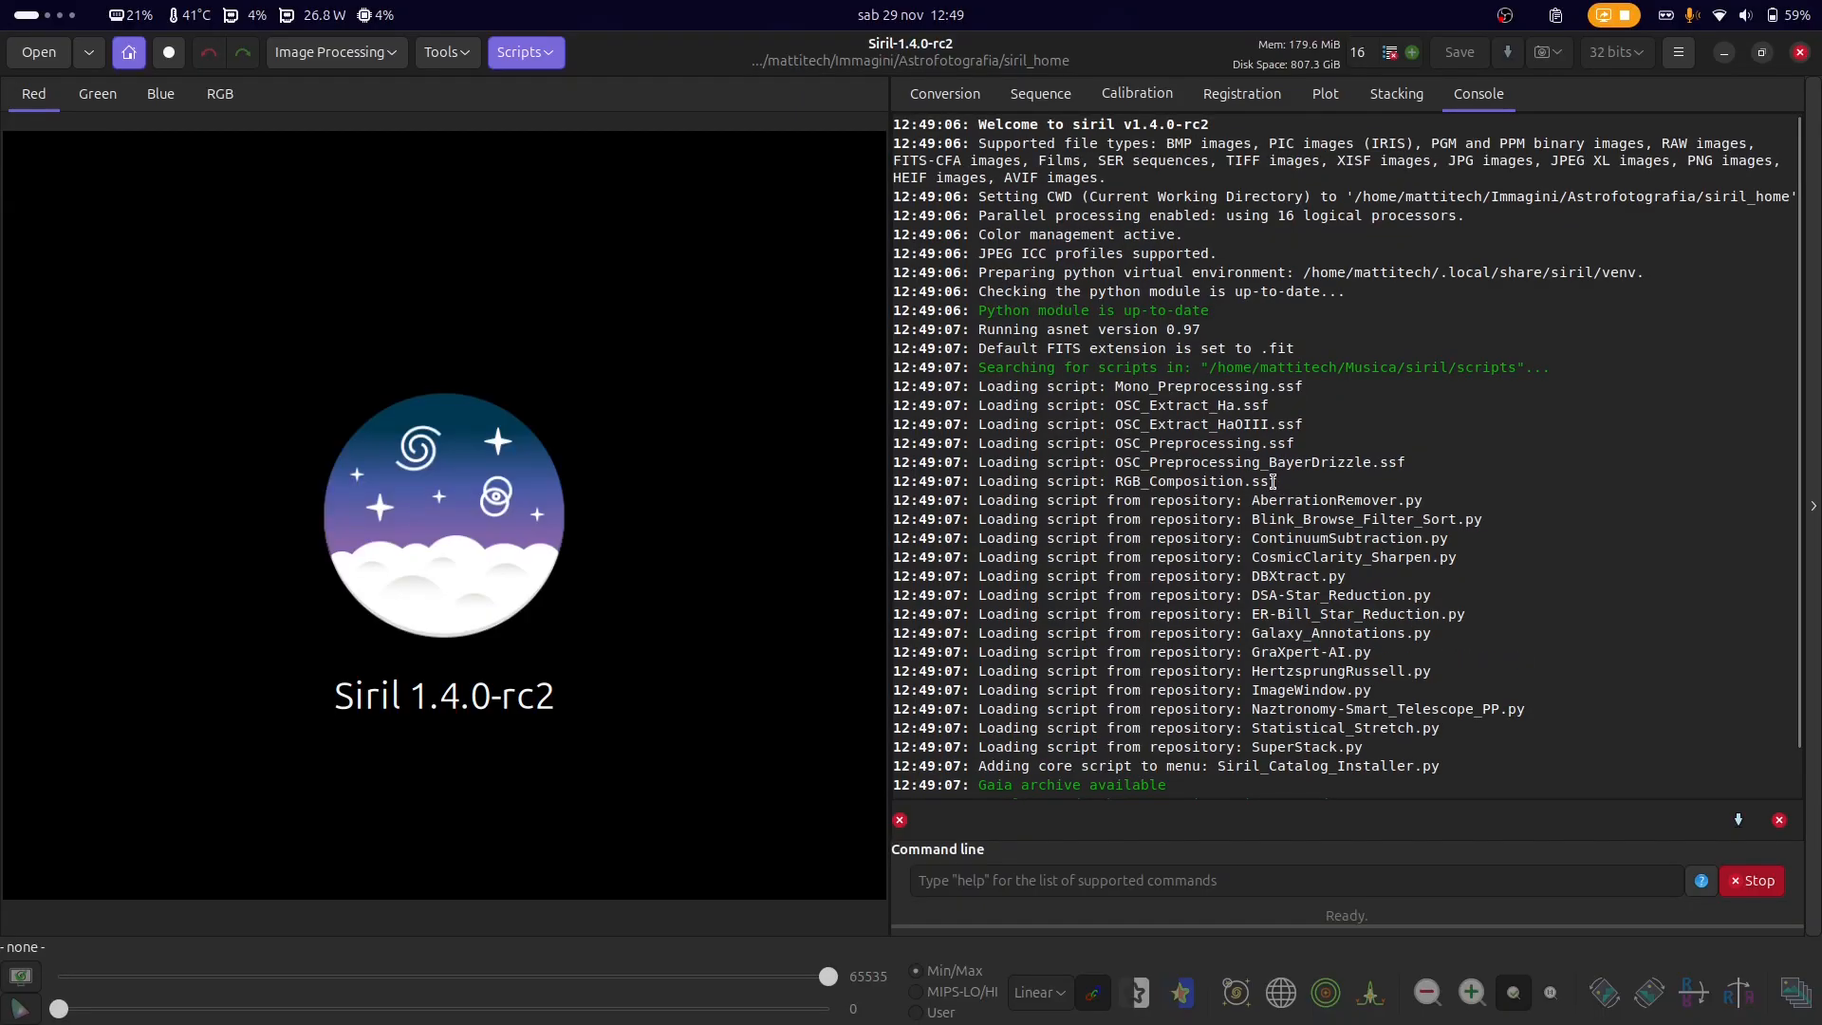
- Look through the Conversion, Sequence, Calibration, Registration, Plot and Stacking pages, and return to the Console
mouse_move(892, 380)
mouse_down()
mouse_move(943, 381)
mouse_move(858, 380)
mouse_move(944, 379)
mouse_move(886, 379)
mouse_up()
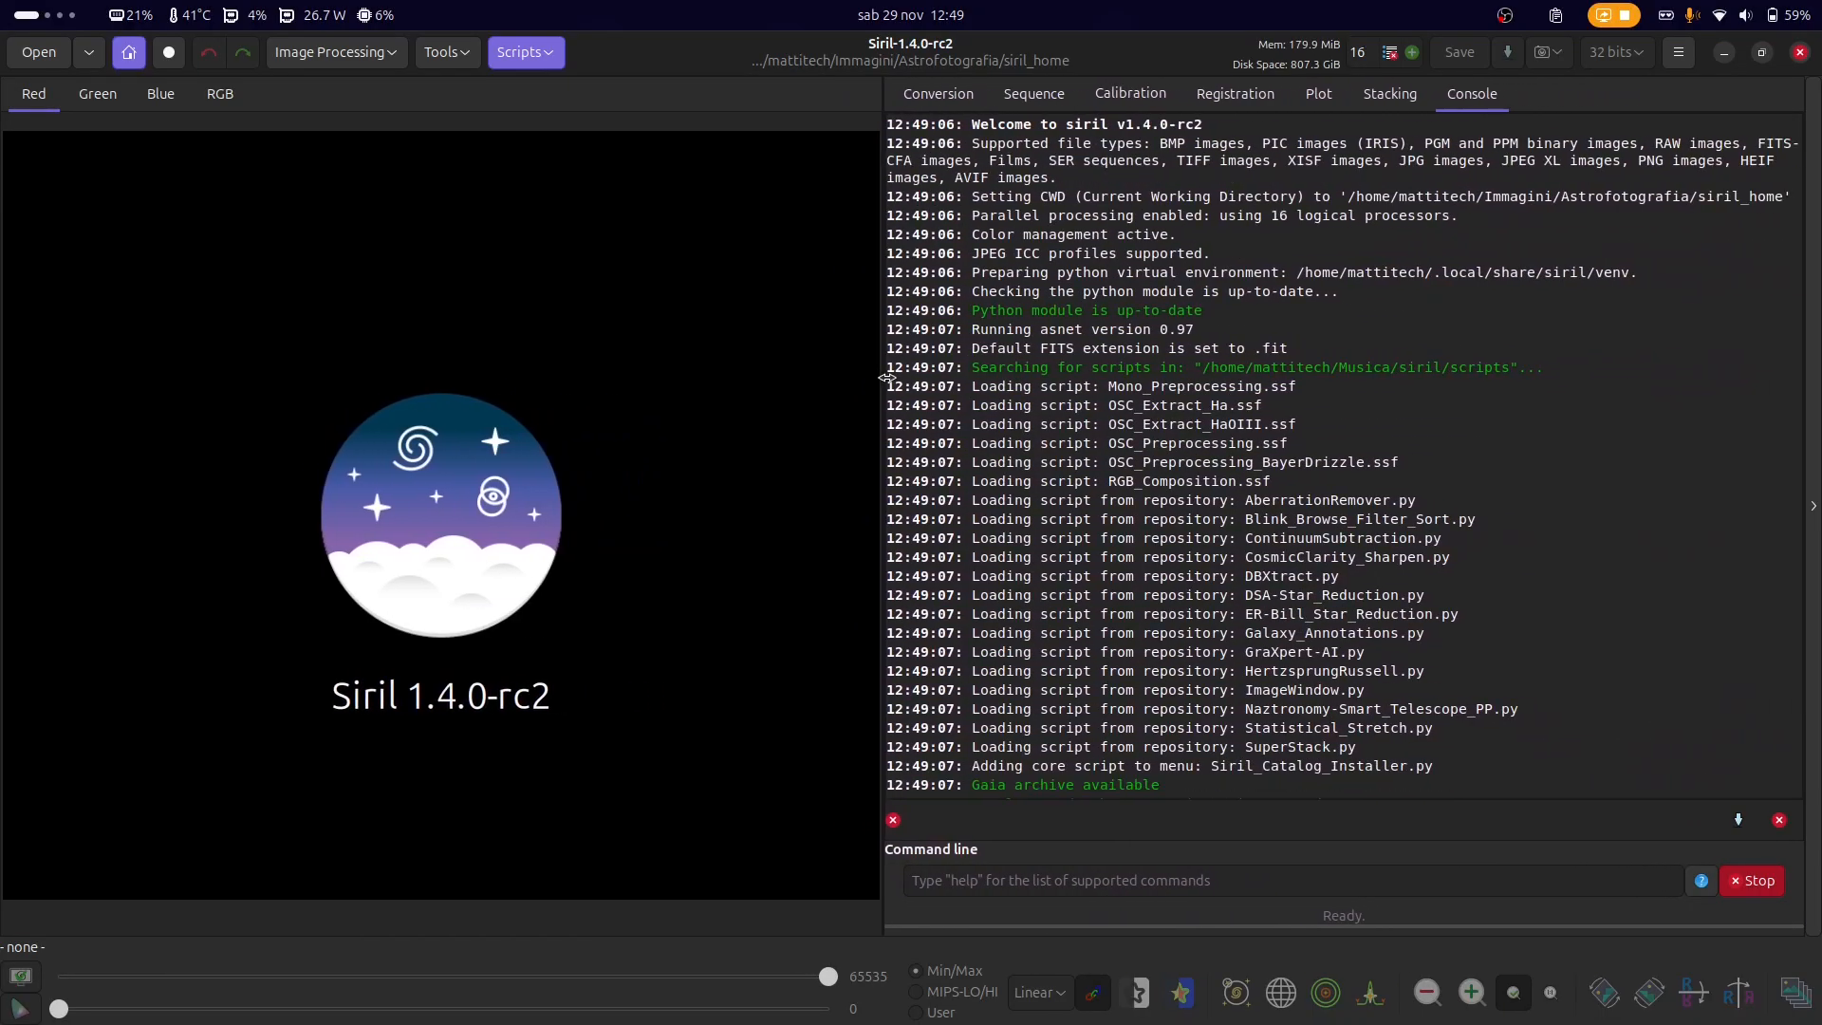
click(942, 95)
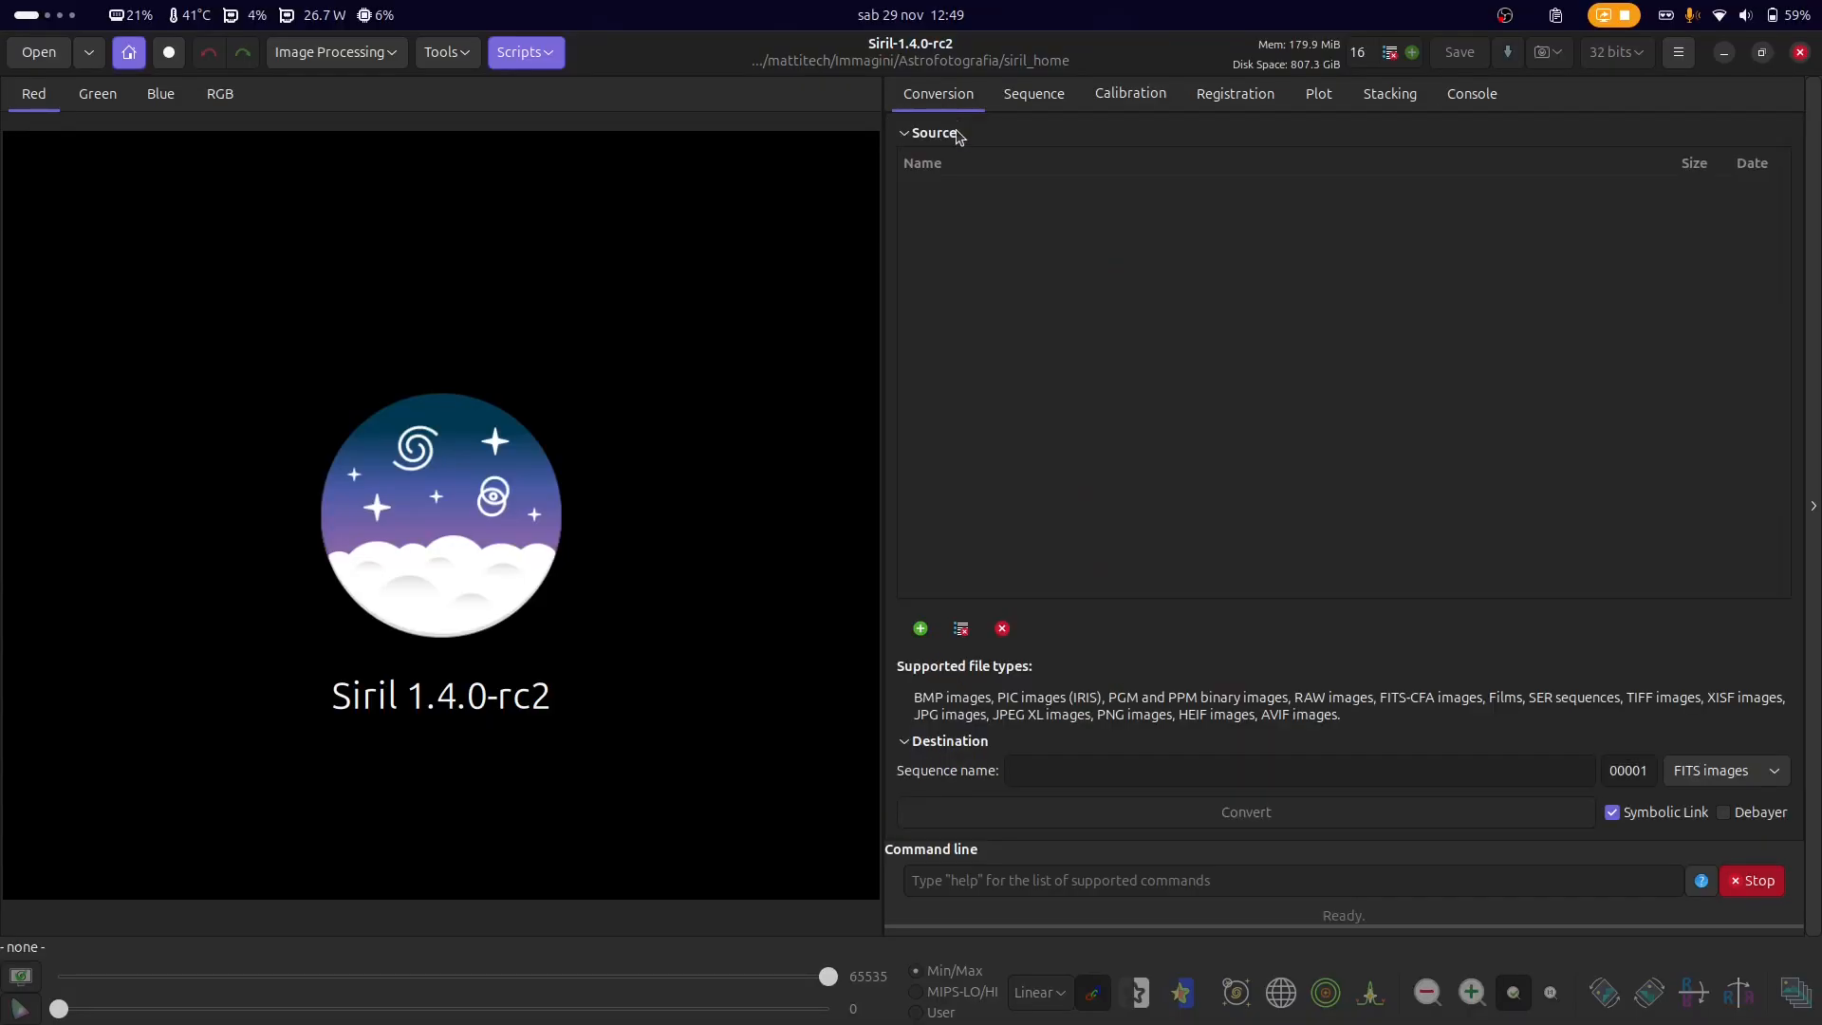
click(1040, 106)
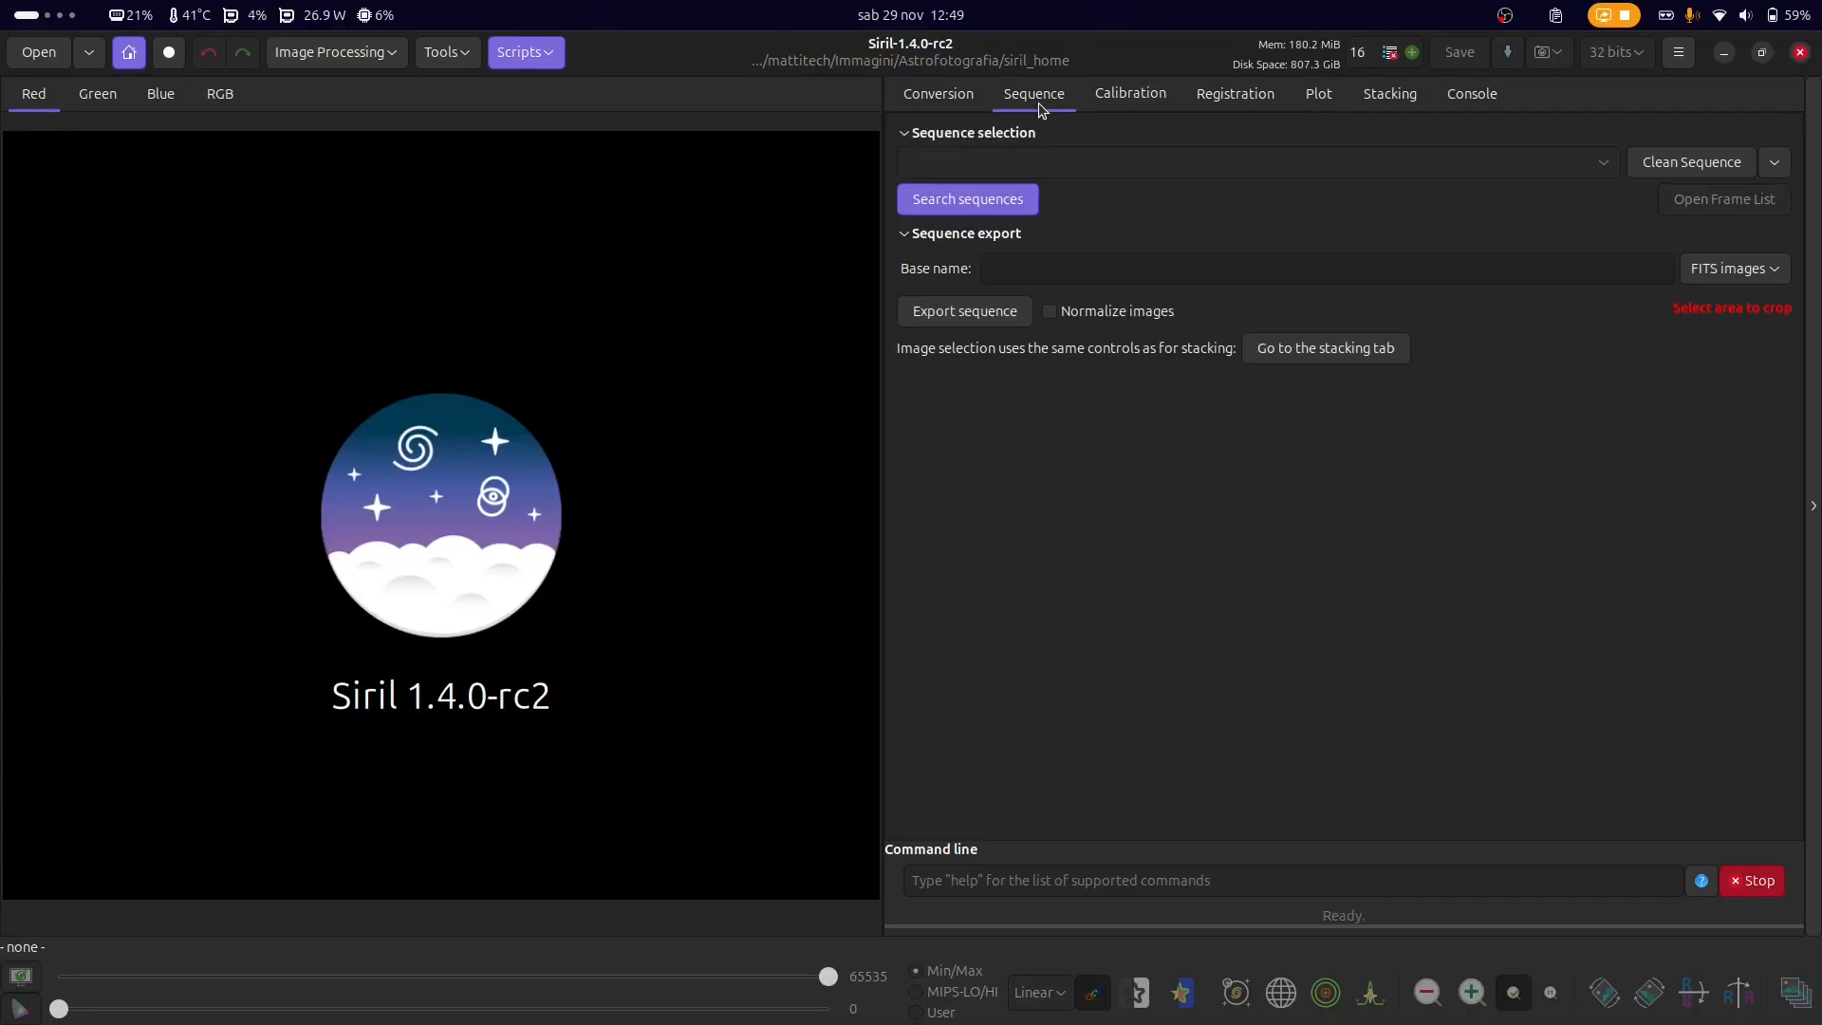
click(1143, 95)
click(1215, 93)
click(1314, 93)
click(1391, 99)
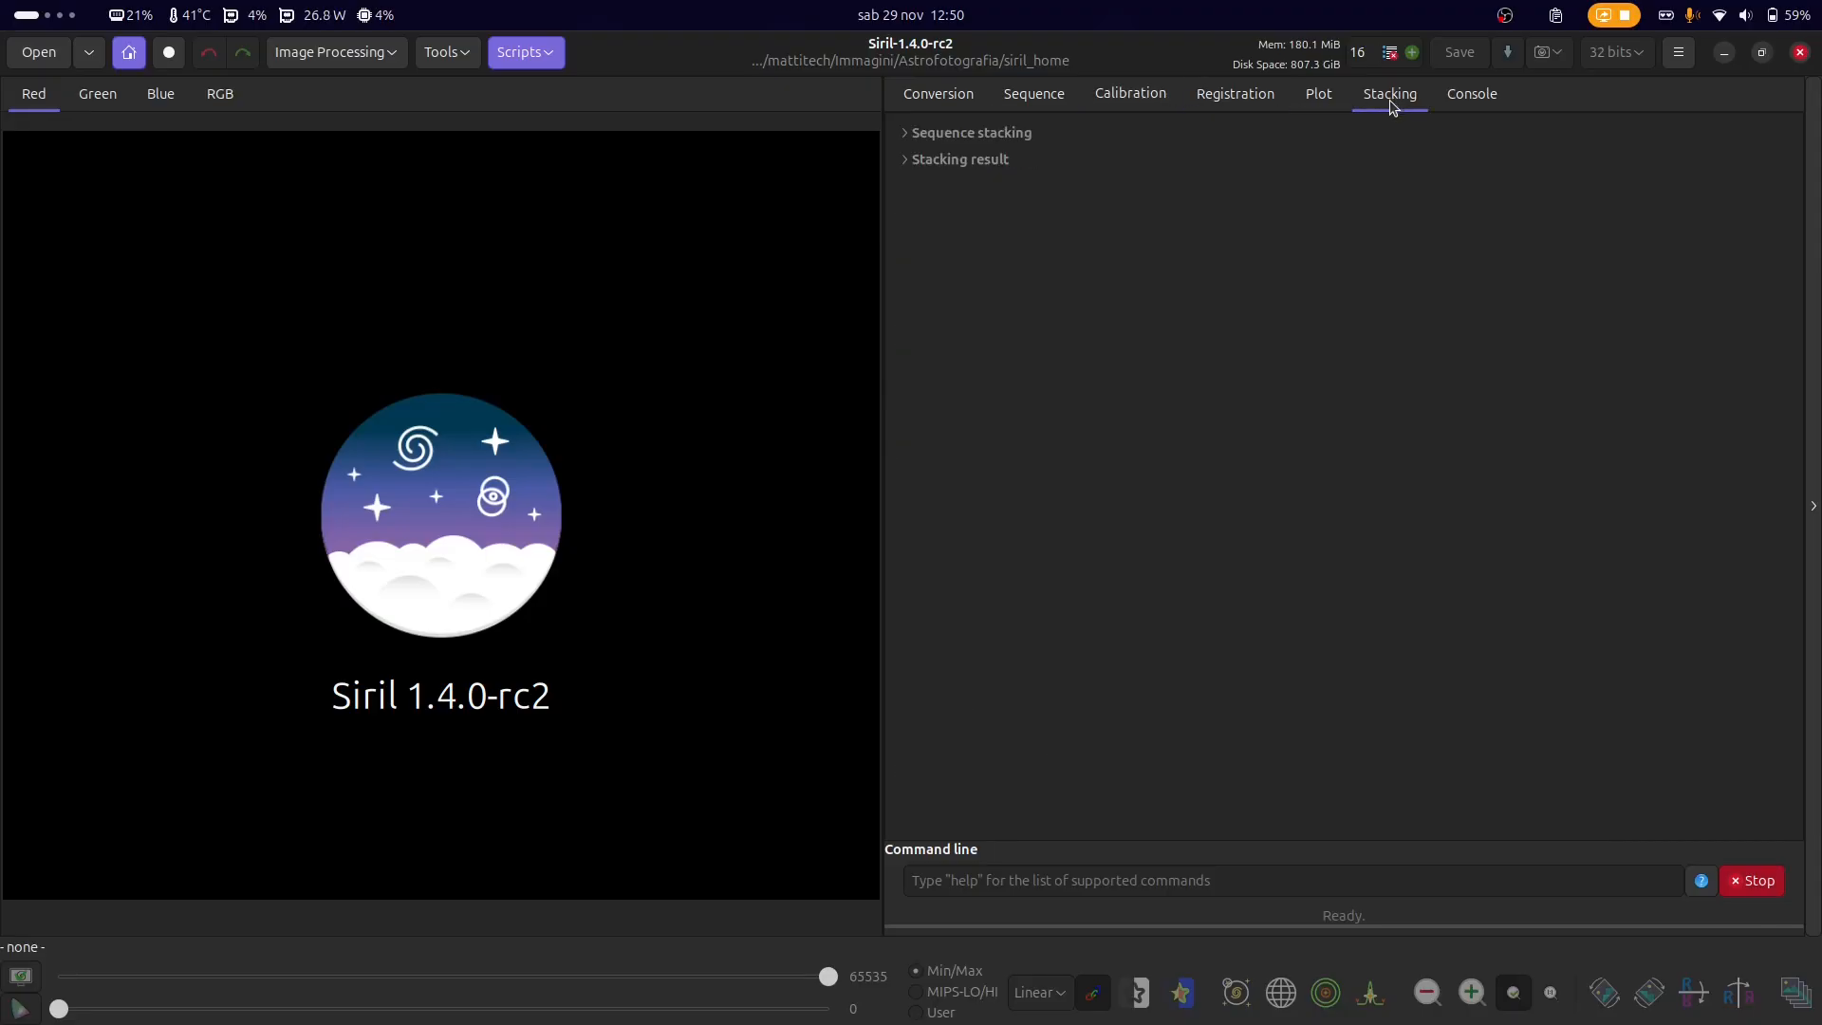
click(1474, 99)
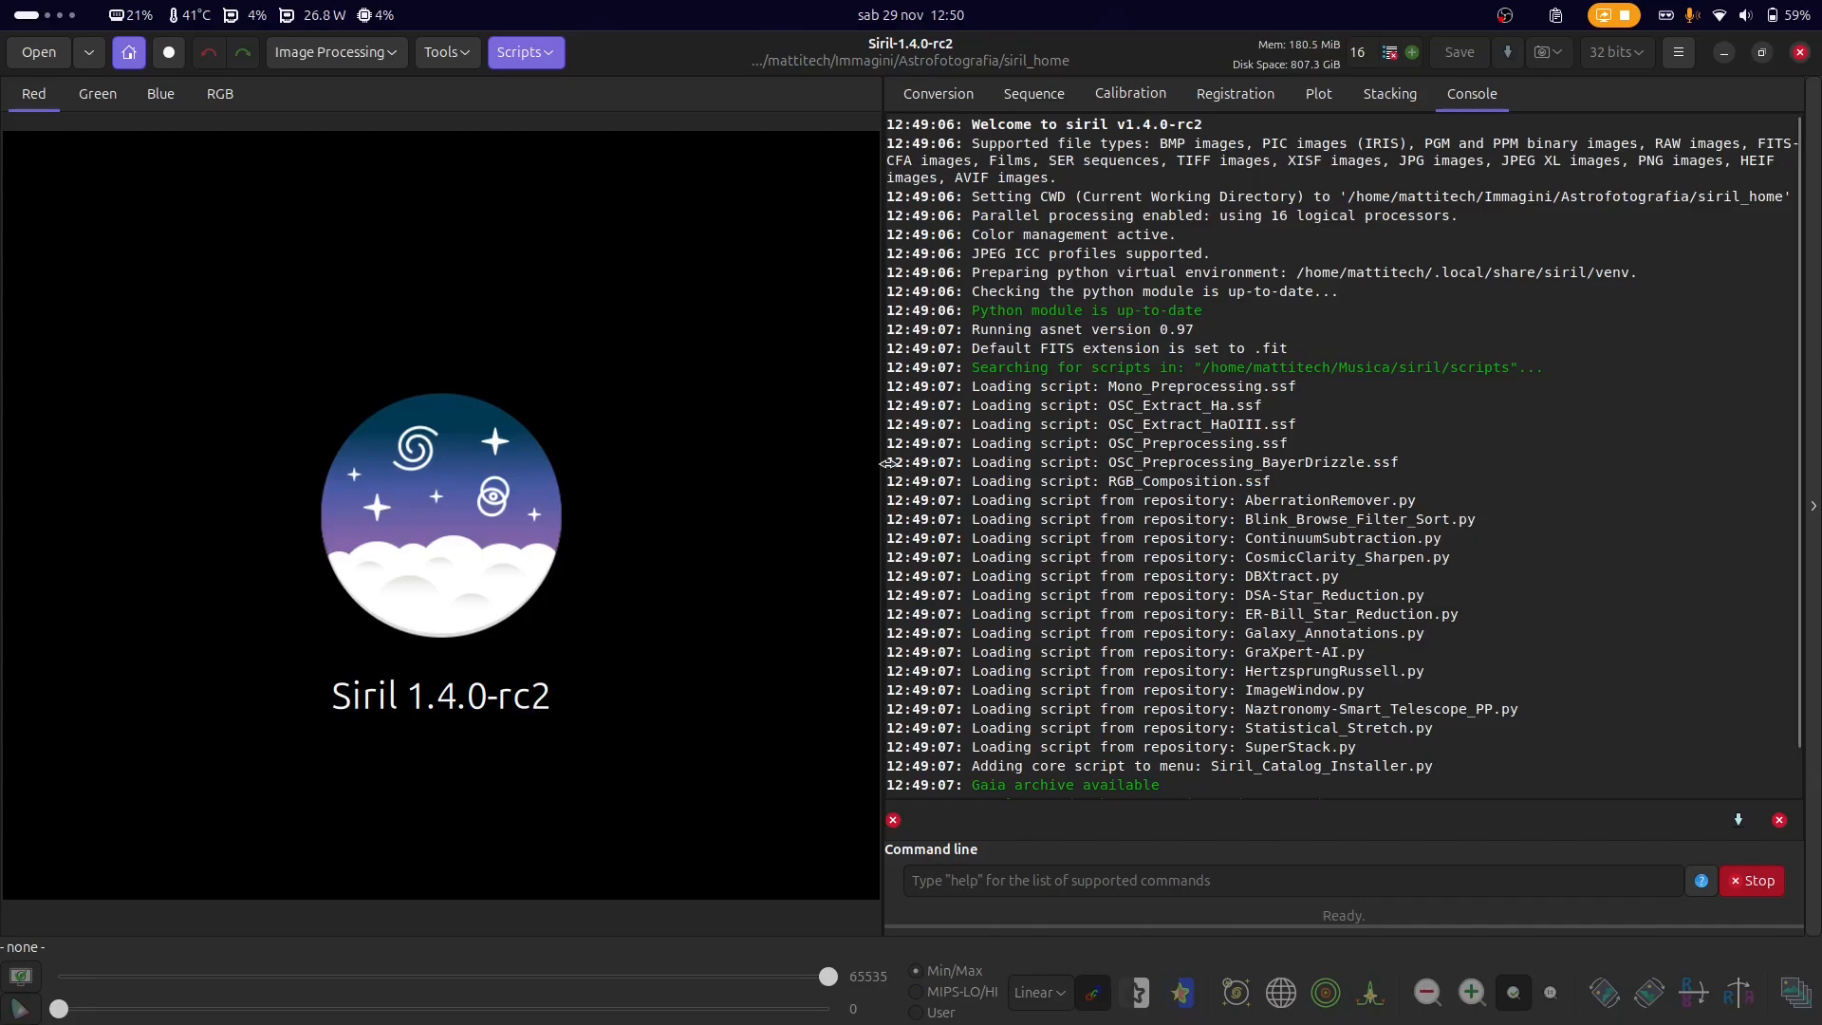
- Widen the image preview area slightly, check the Conversion page and return to the Console
drag(885, 463, 940, 465)
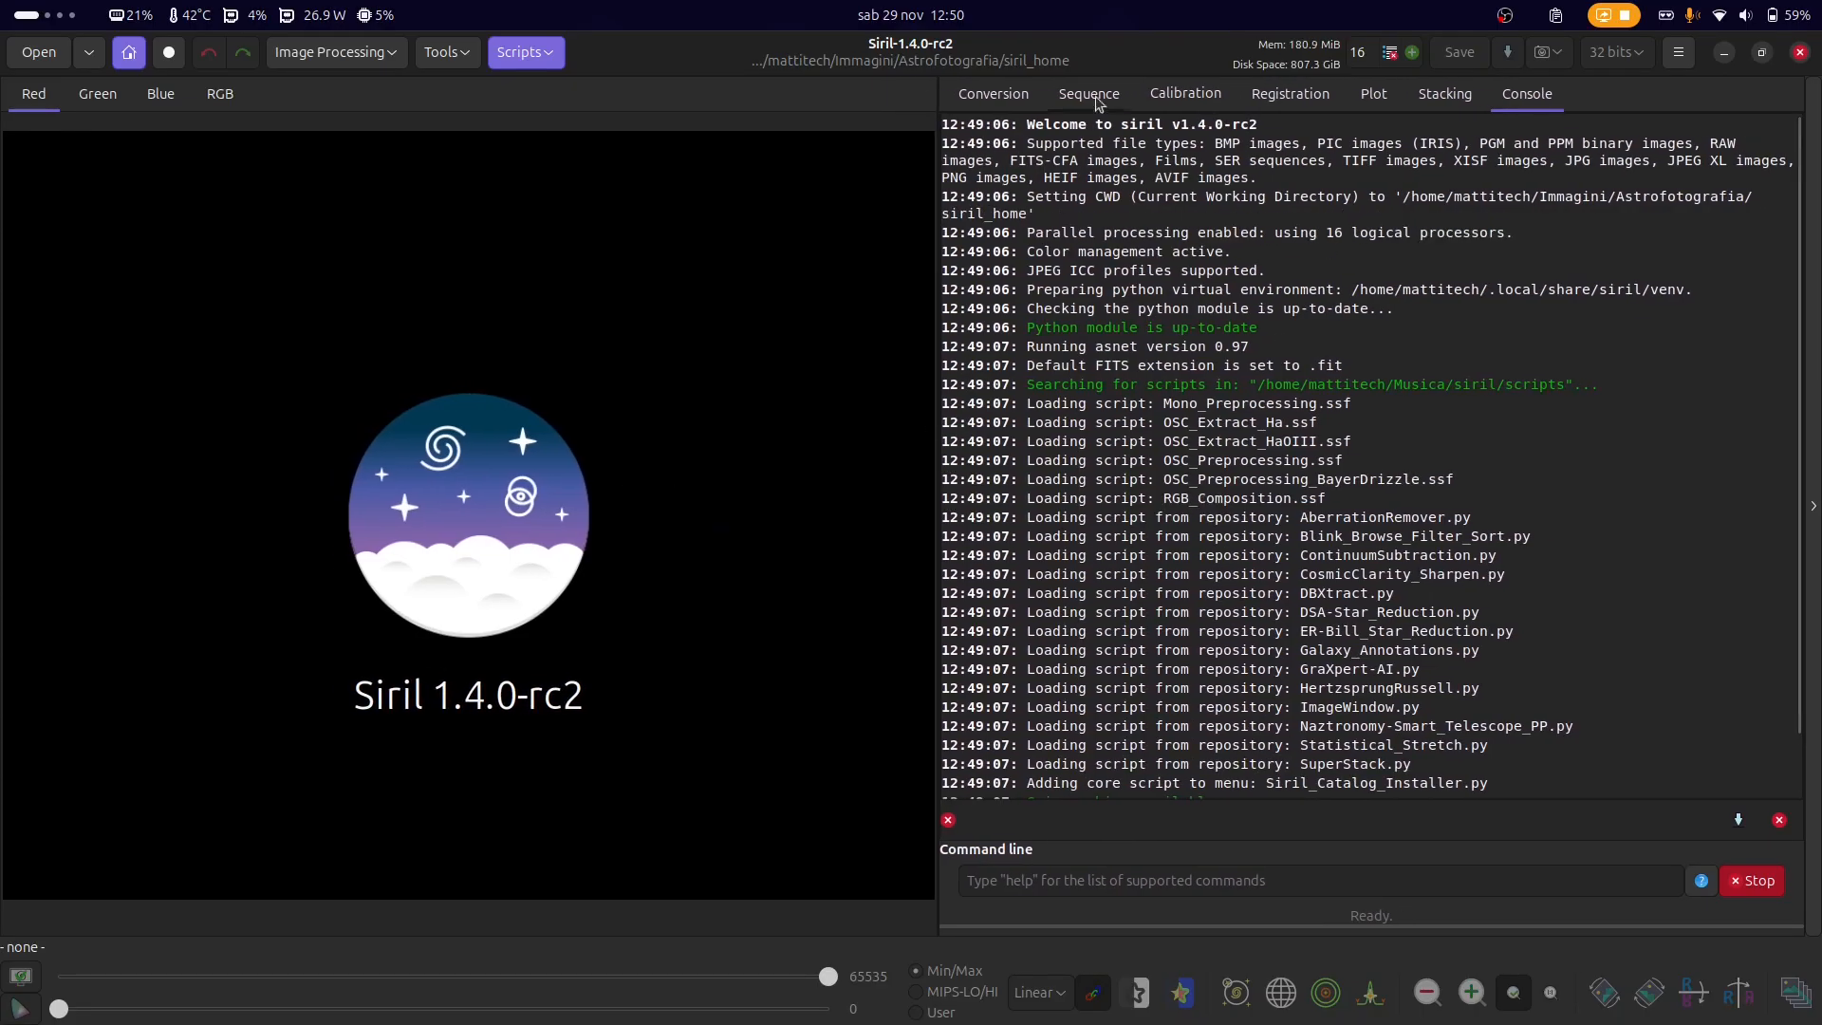
click(989, 98)
click(1523, 94)
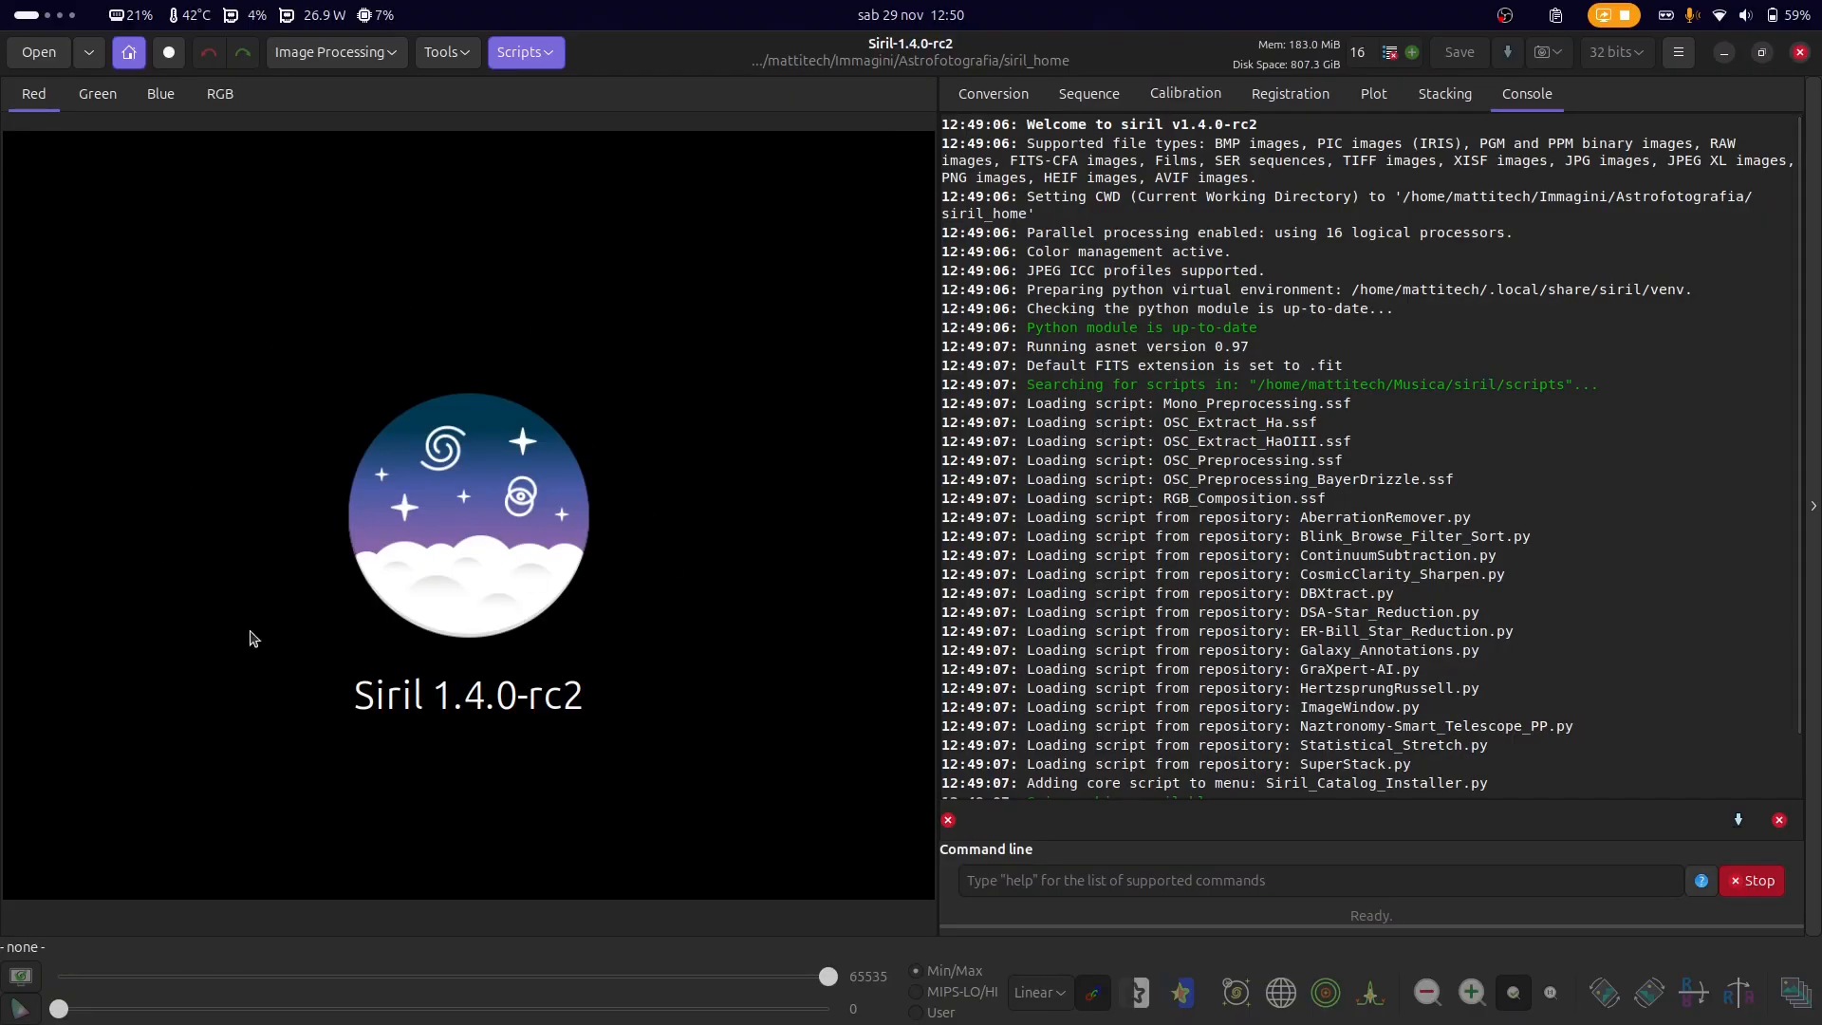
click(338, 55)
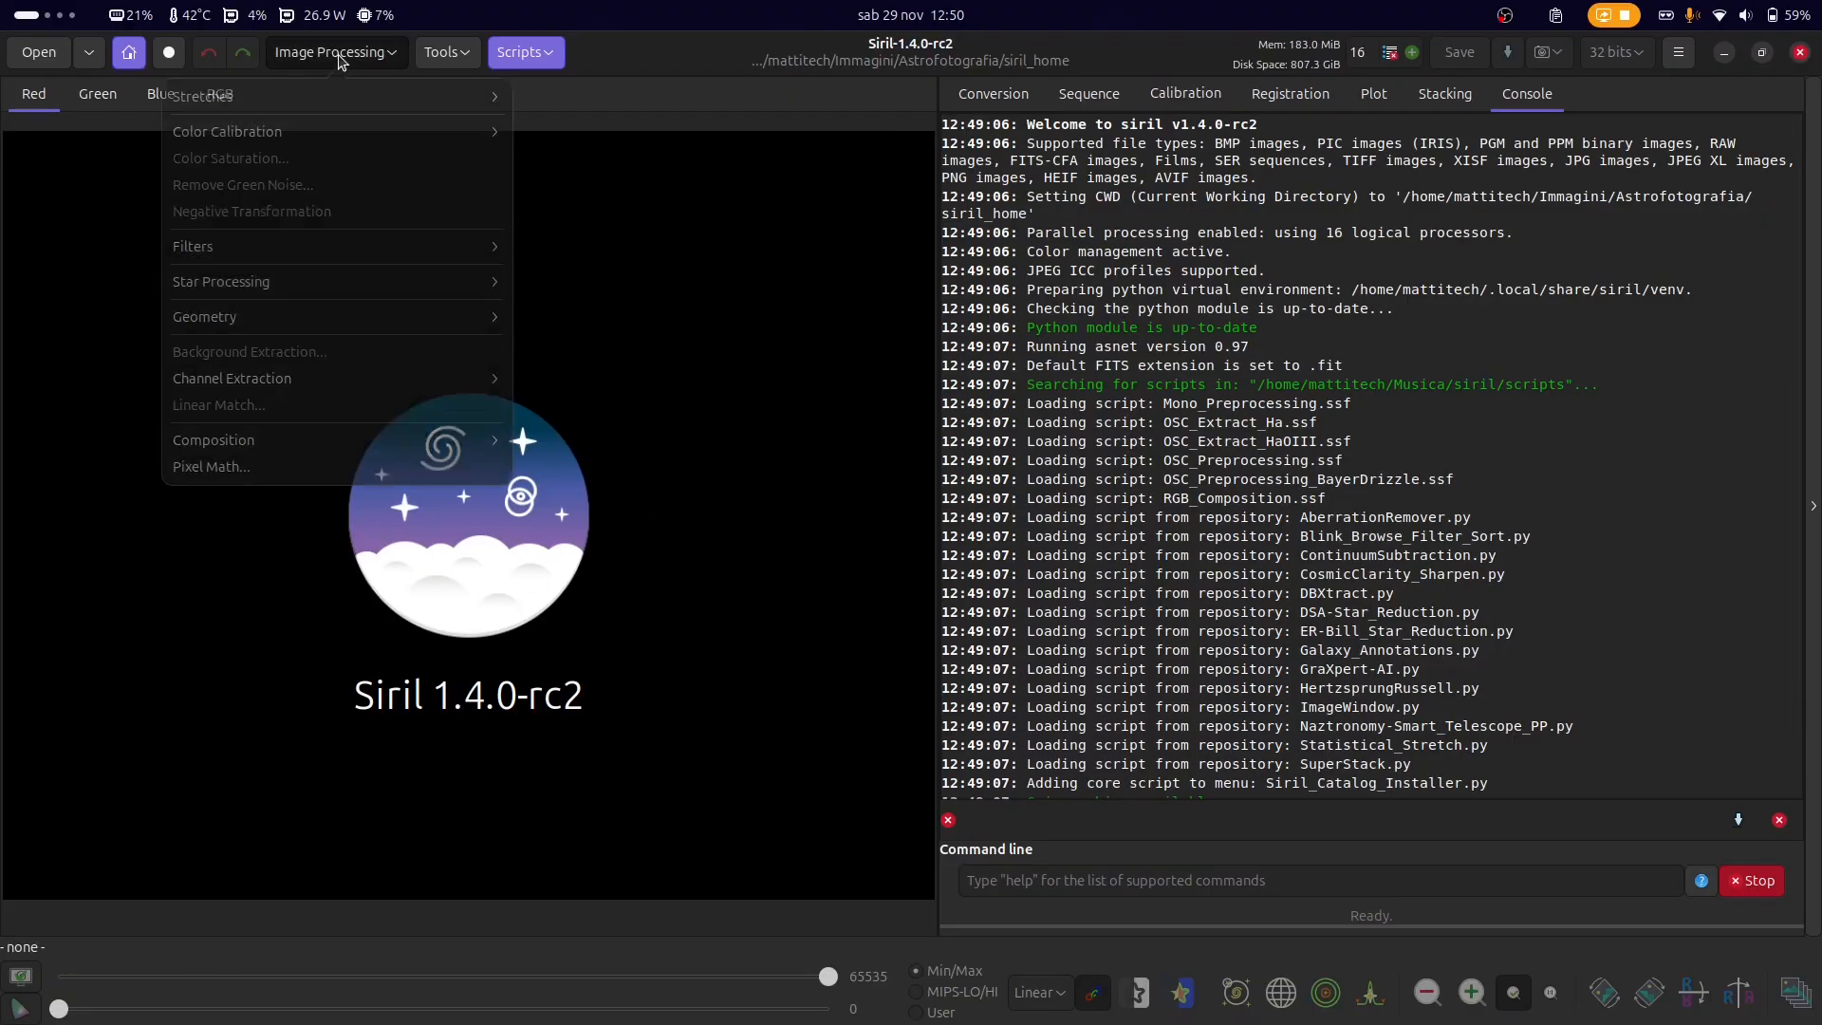
click(341, 55)
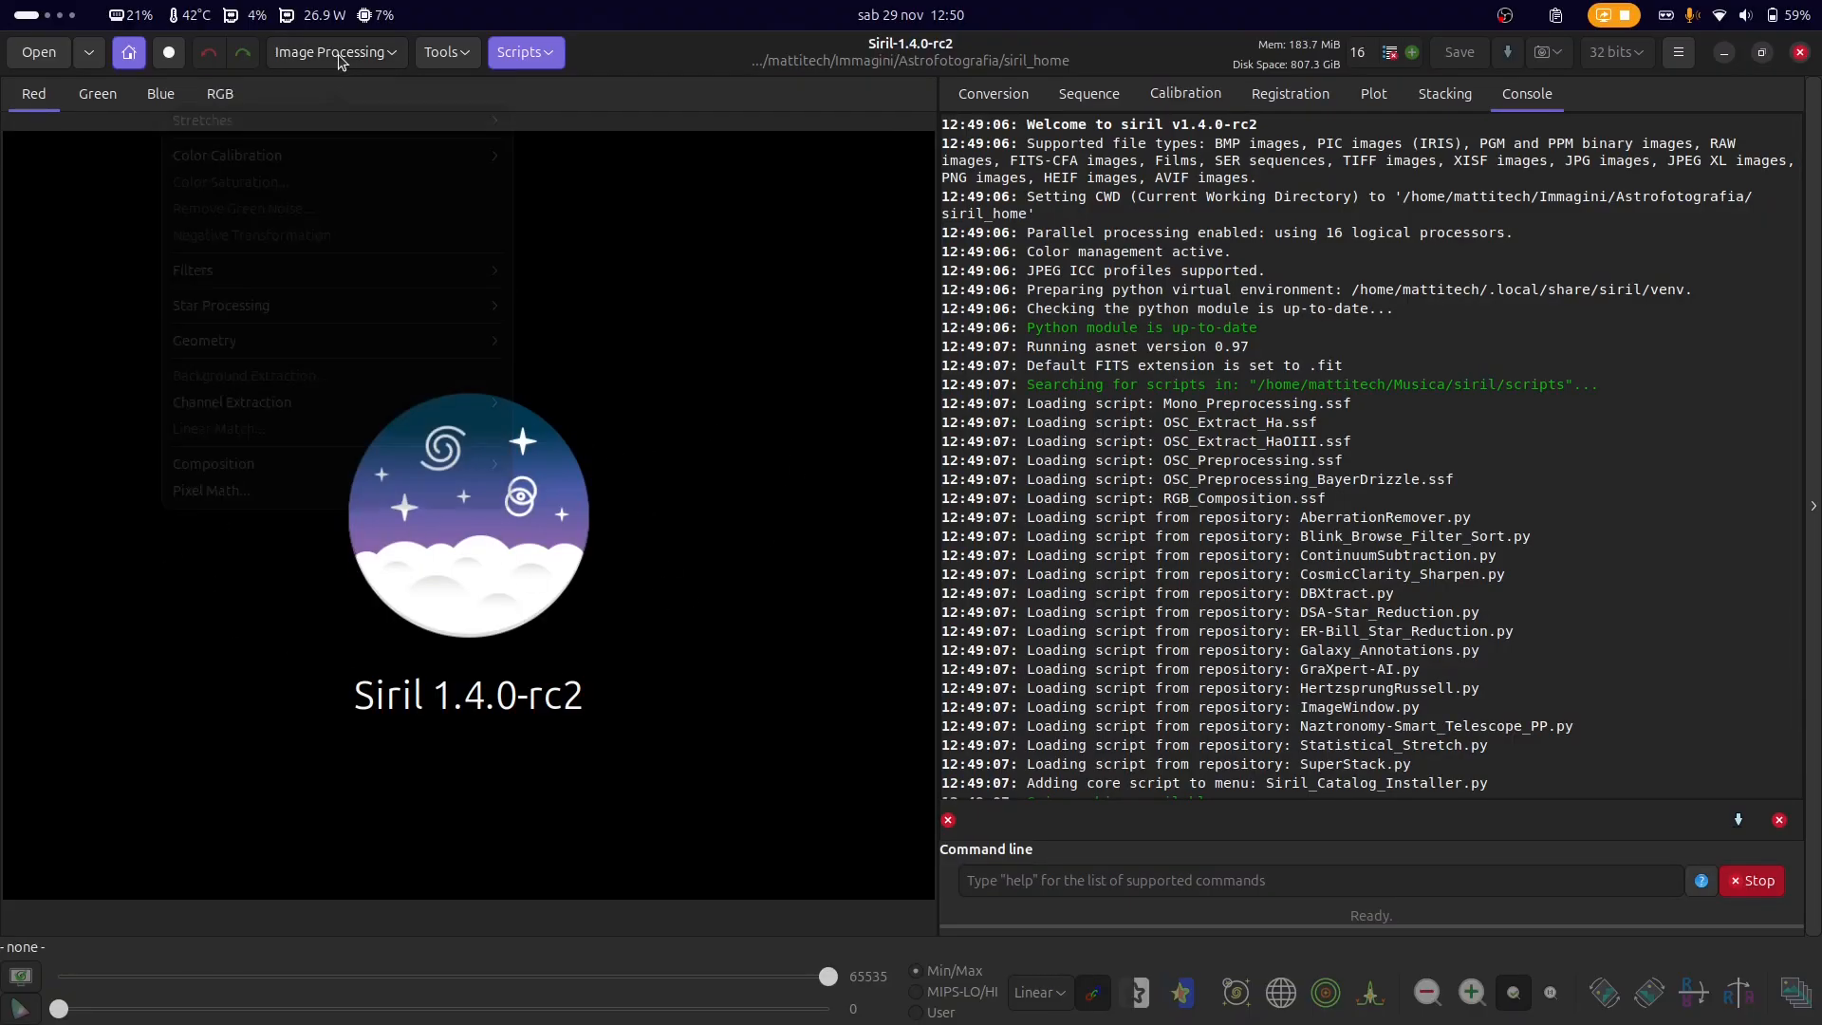
click(395, 53)
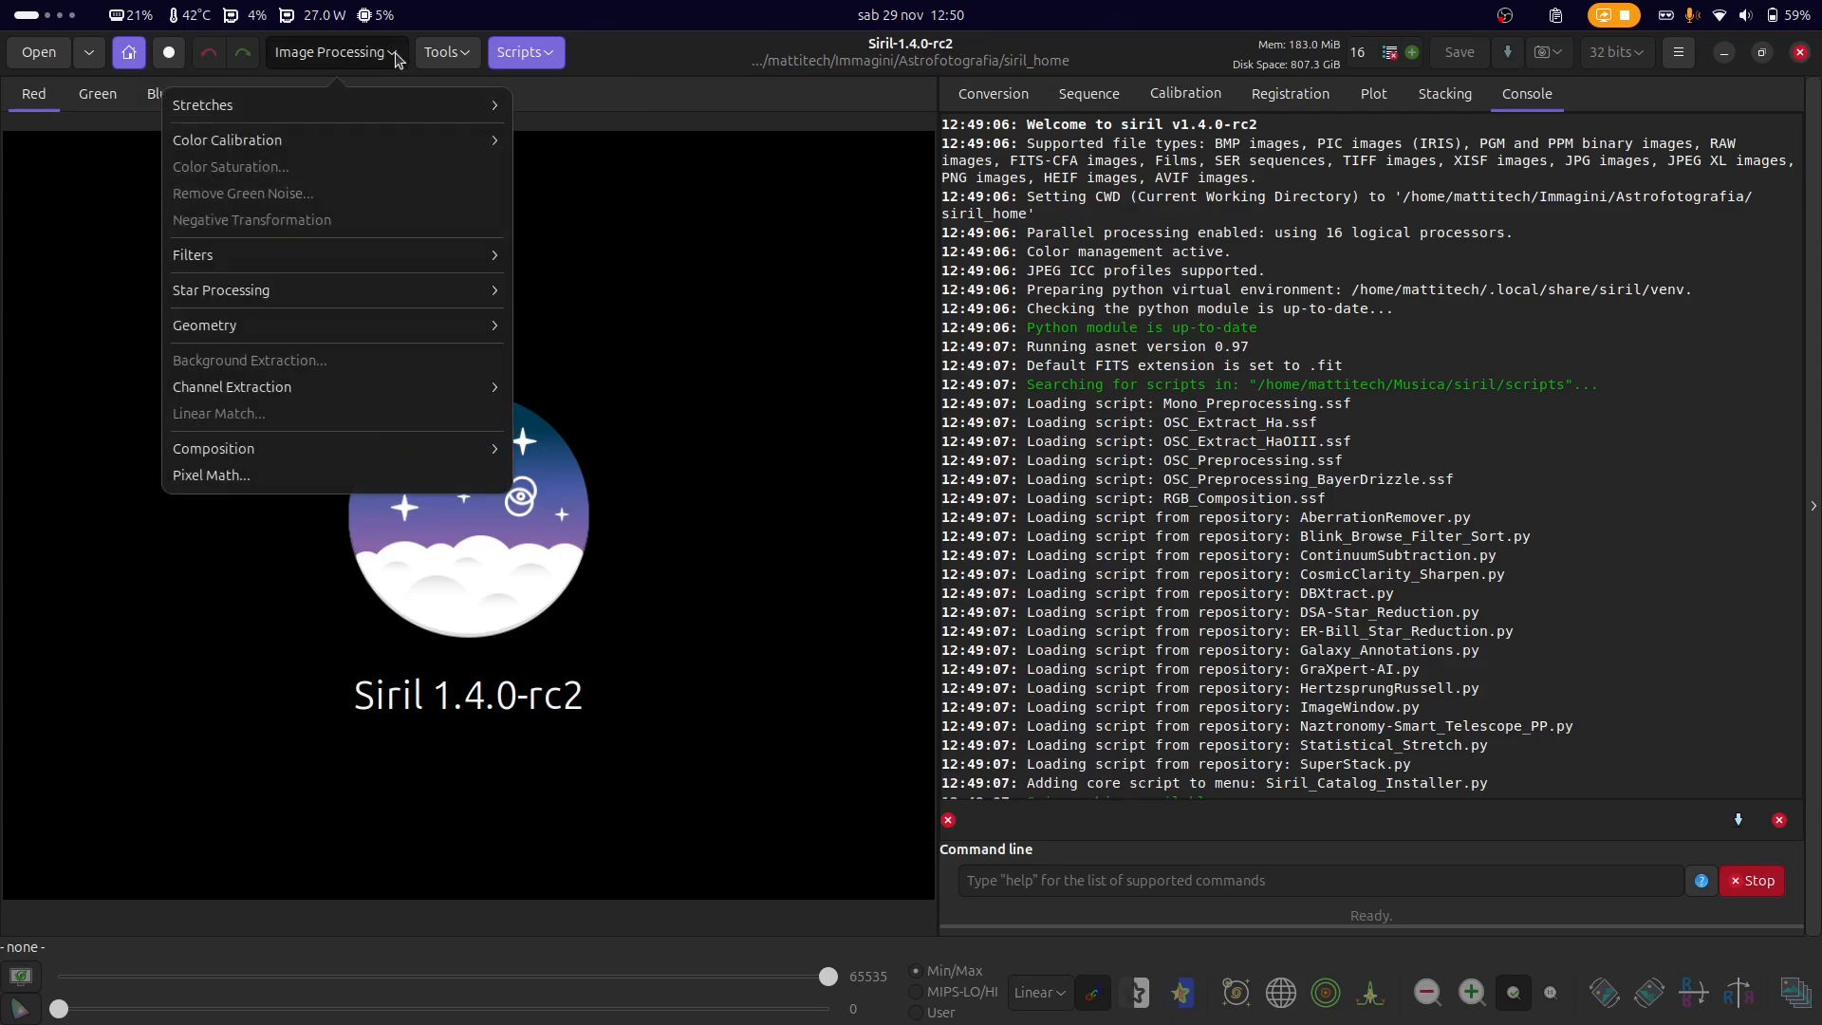
click(438, 57)
click(457, 54)
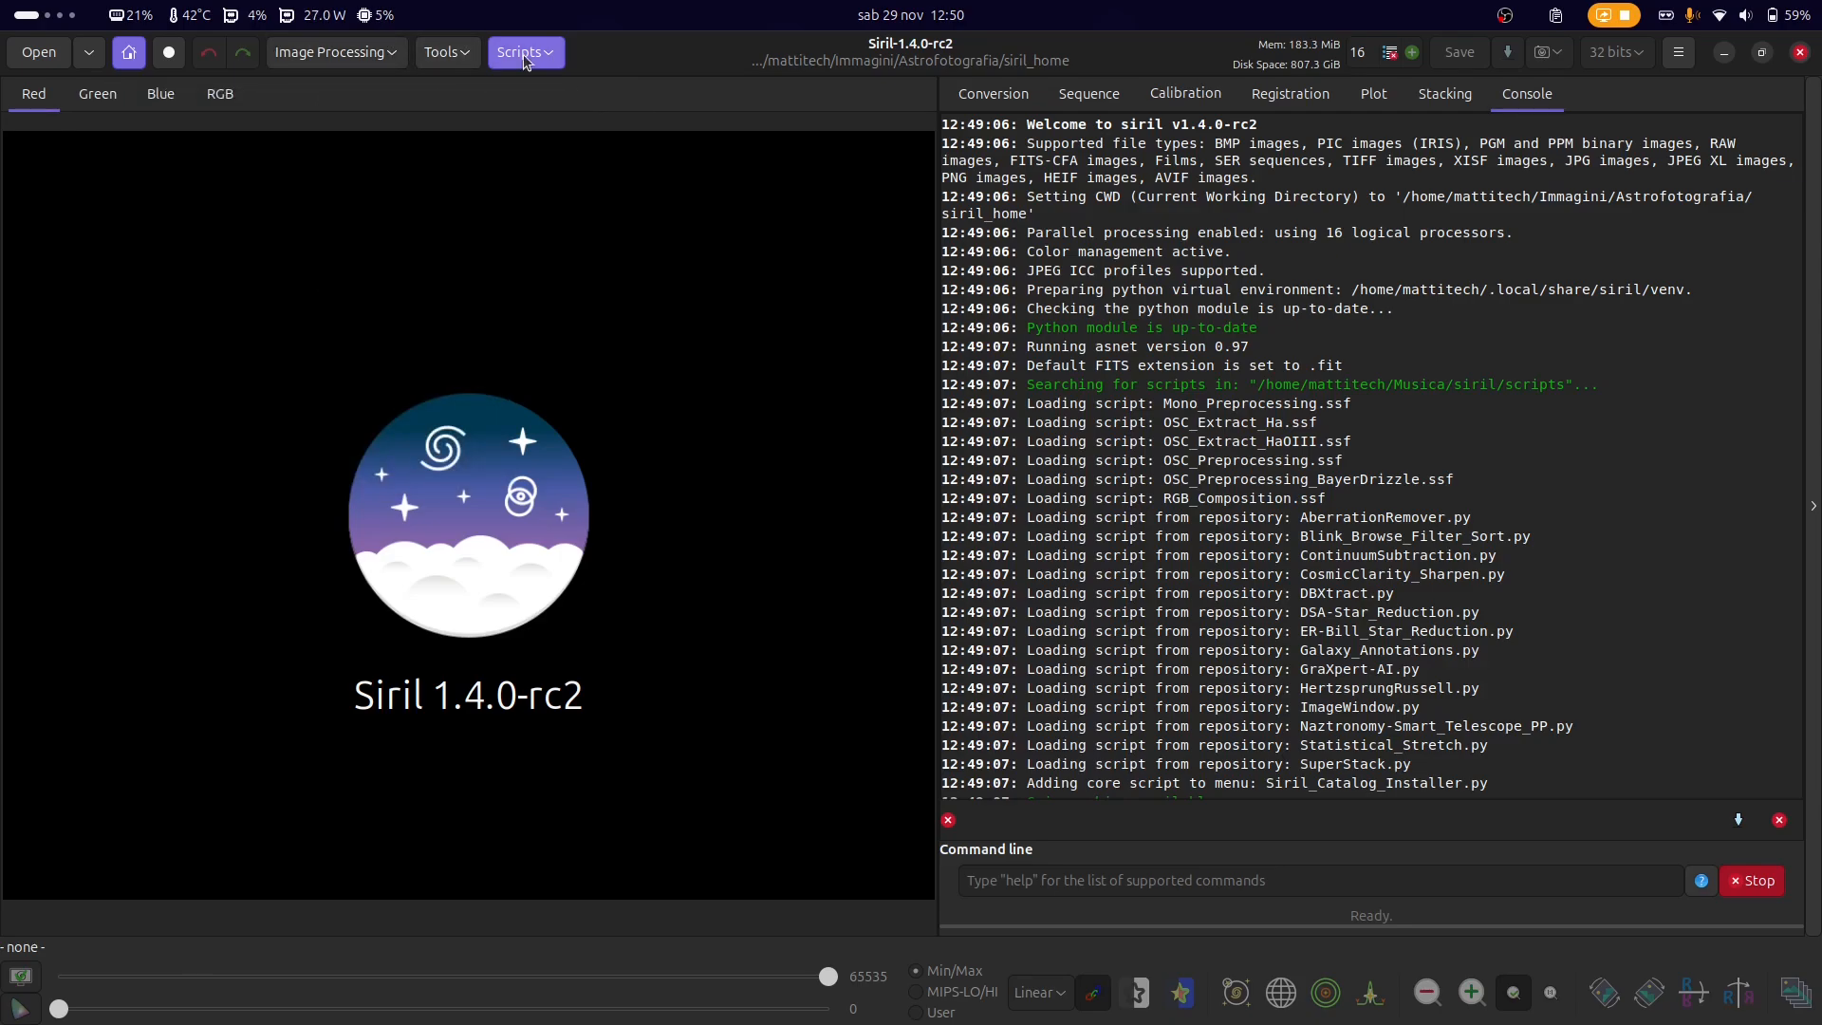
click(524, 58)
click(529, 58)
- Load Light_mosaic_NGC 2237_10.0s_LP_20241221-235523.fit from the rosettemosaic folder into Siril's image area, and minimise the file manager
key(super)
click(1205, 786)
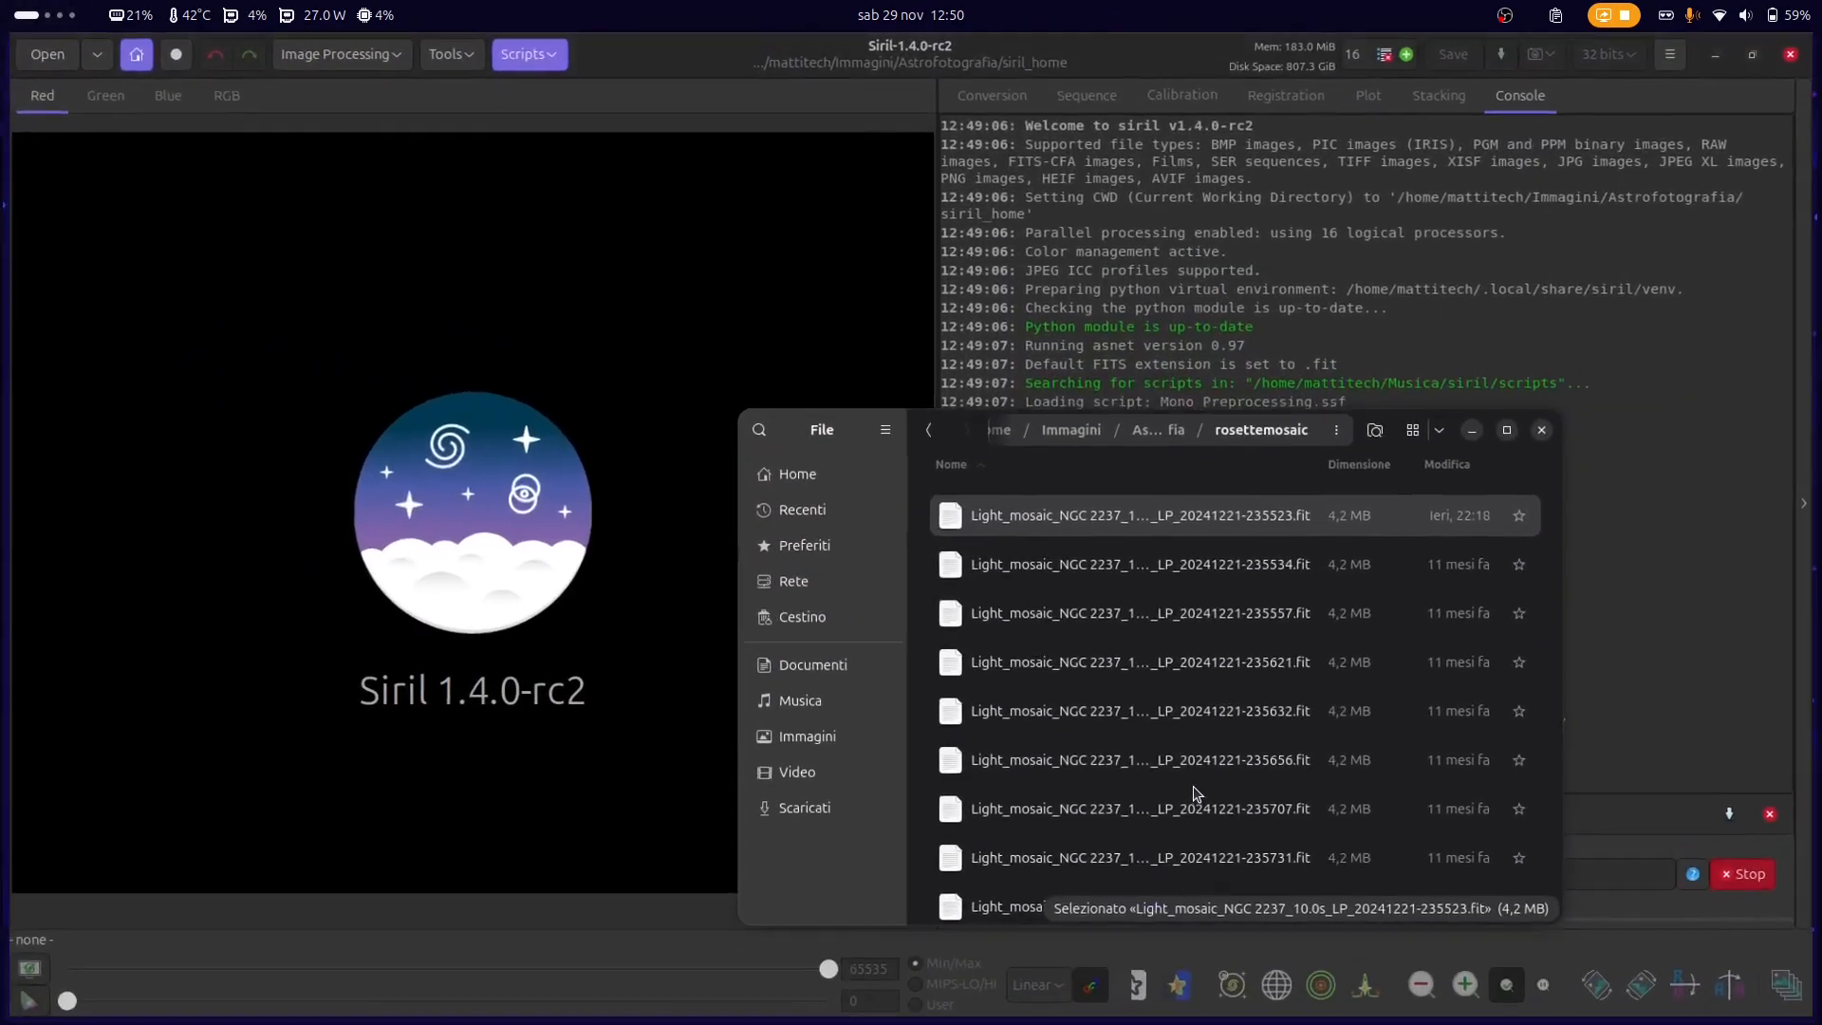
drag(849, 438, 1106, 343)
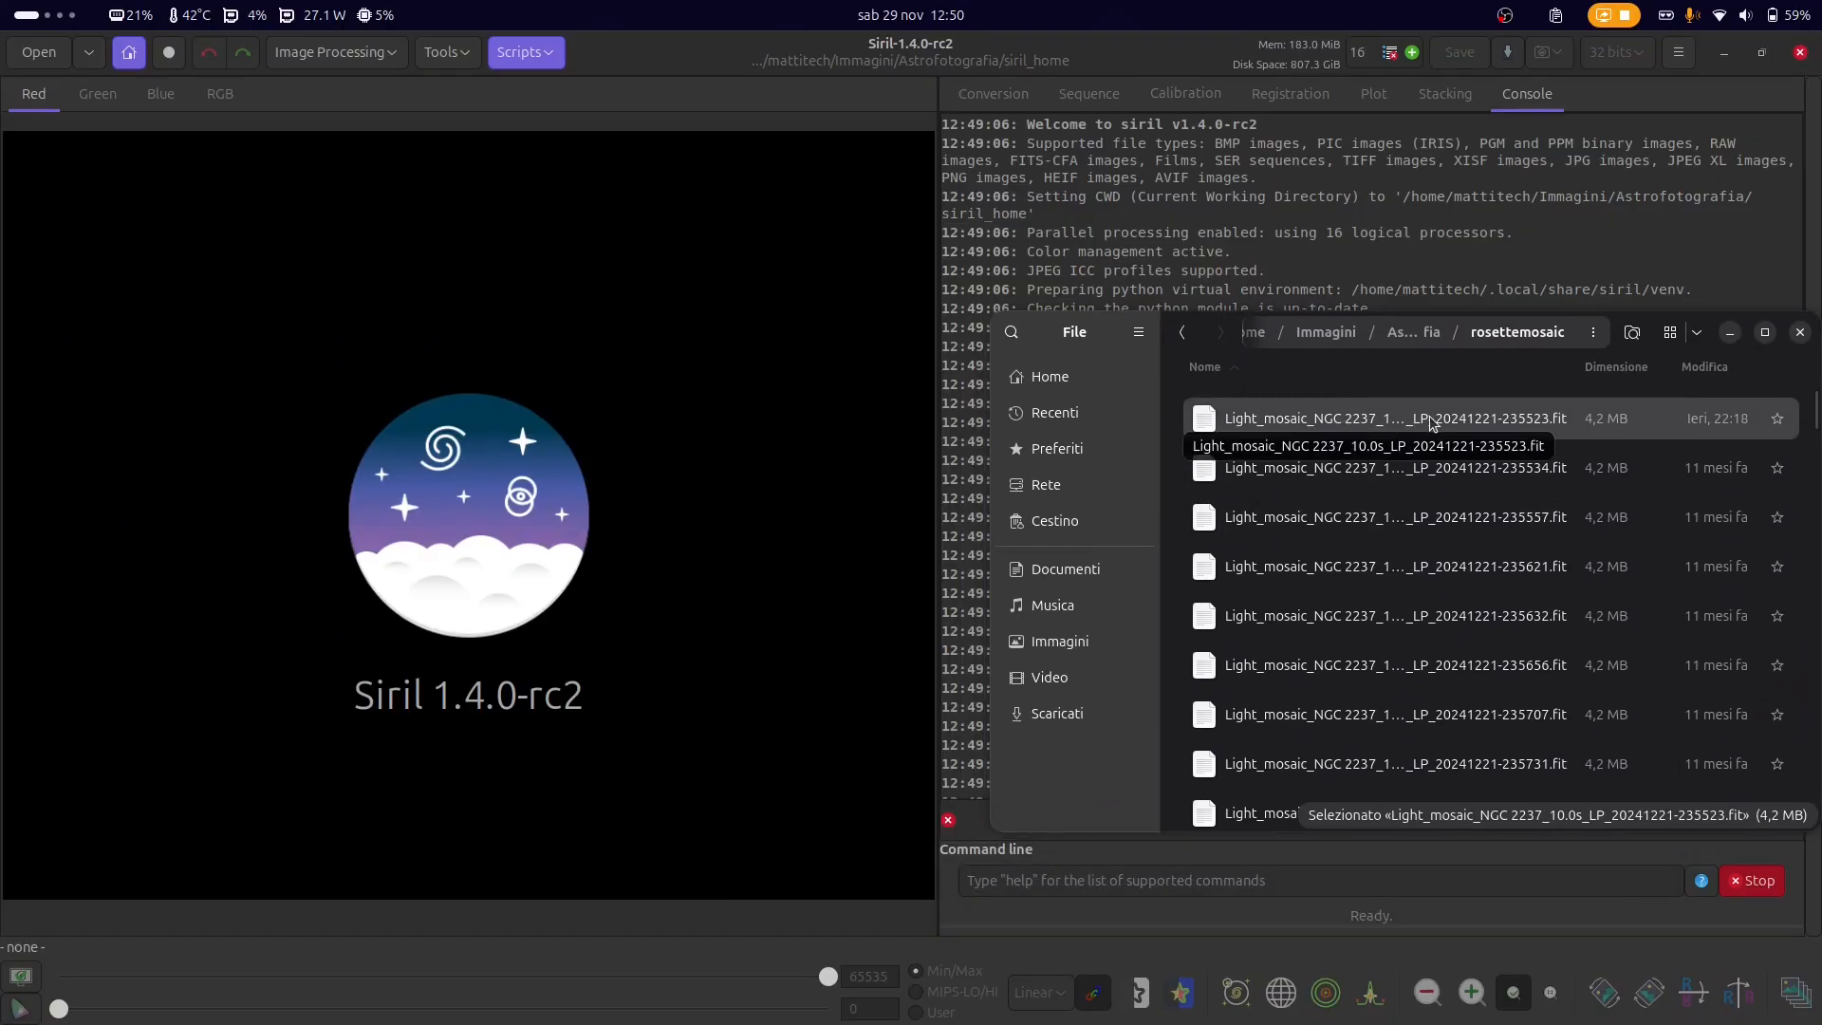
drag(1402, 418, 534, 567)
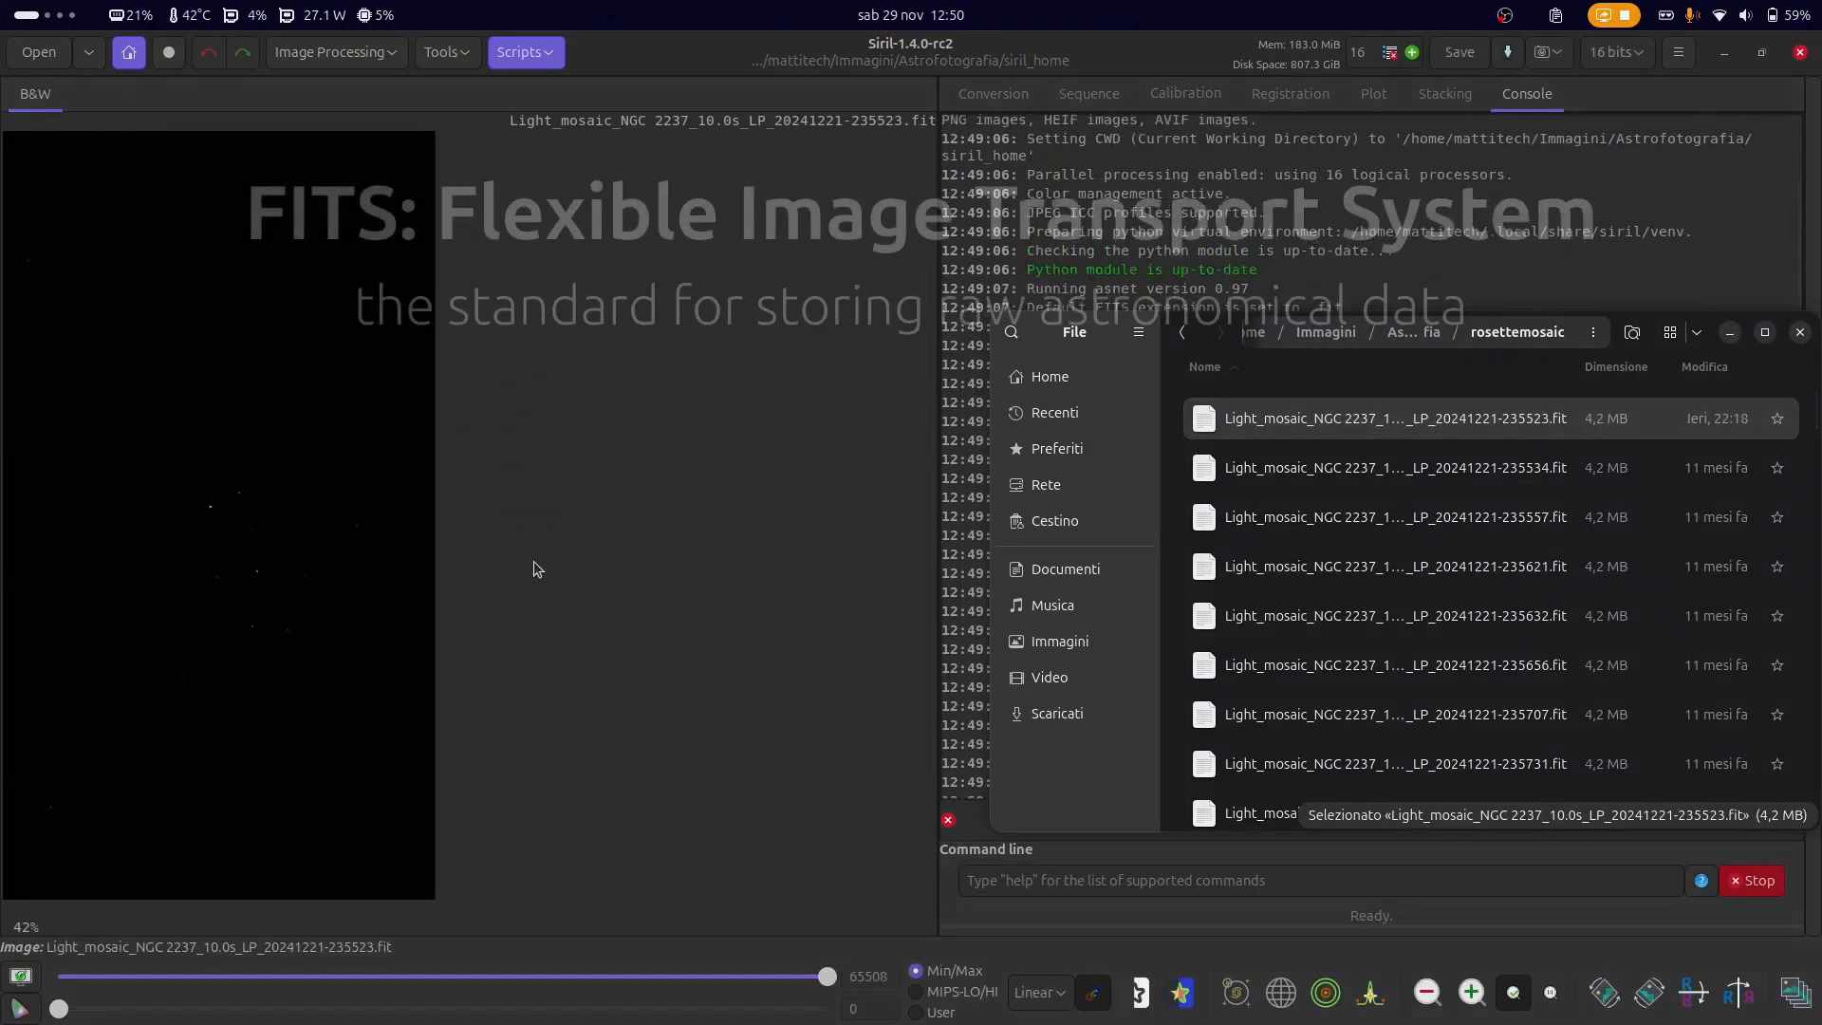
click(1730, 333)
- Set the display mode of the loaded frame to AutoStretch
click(1040, 995)
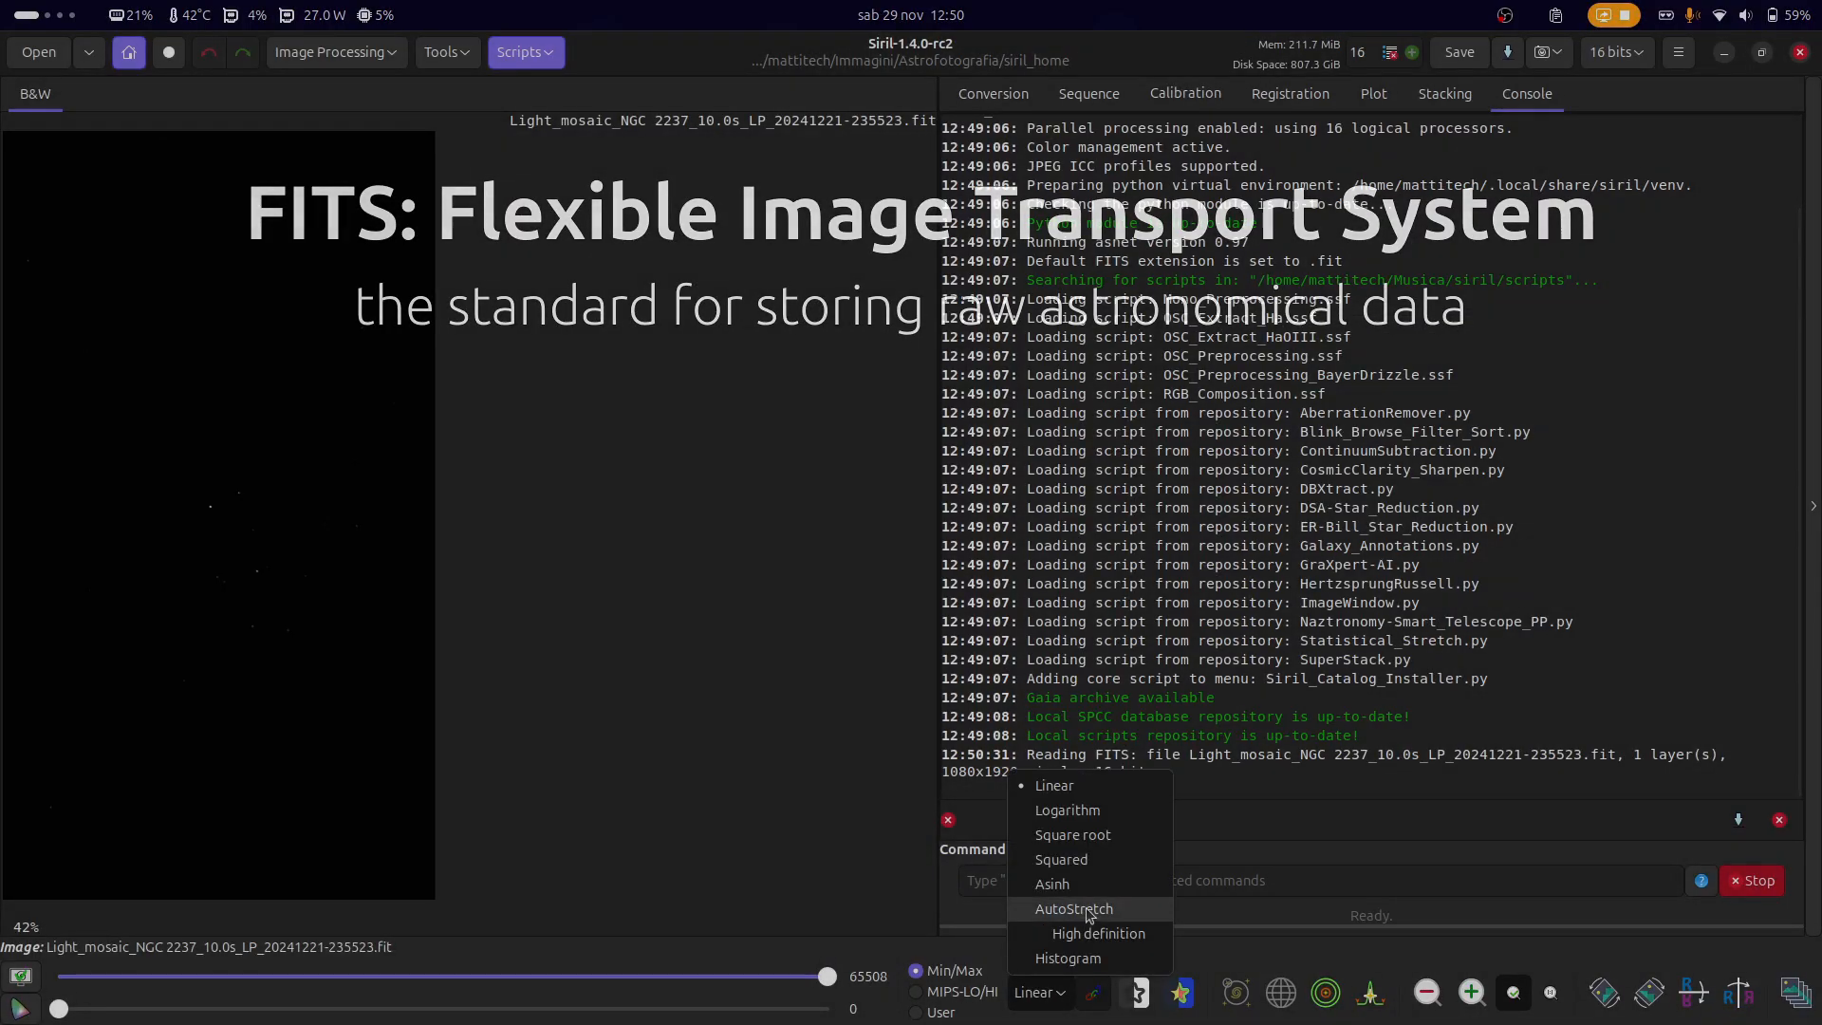
click(1085, 907)
scroll(322, 511, up, 1)
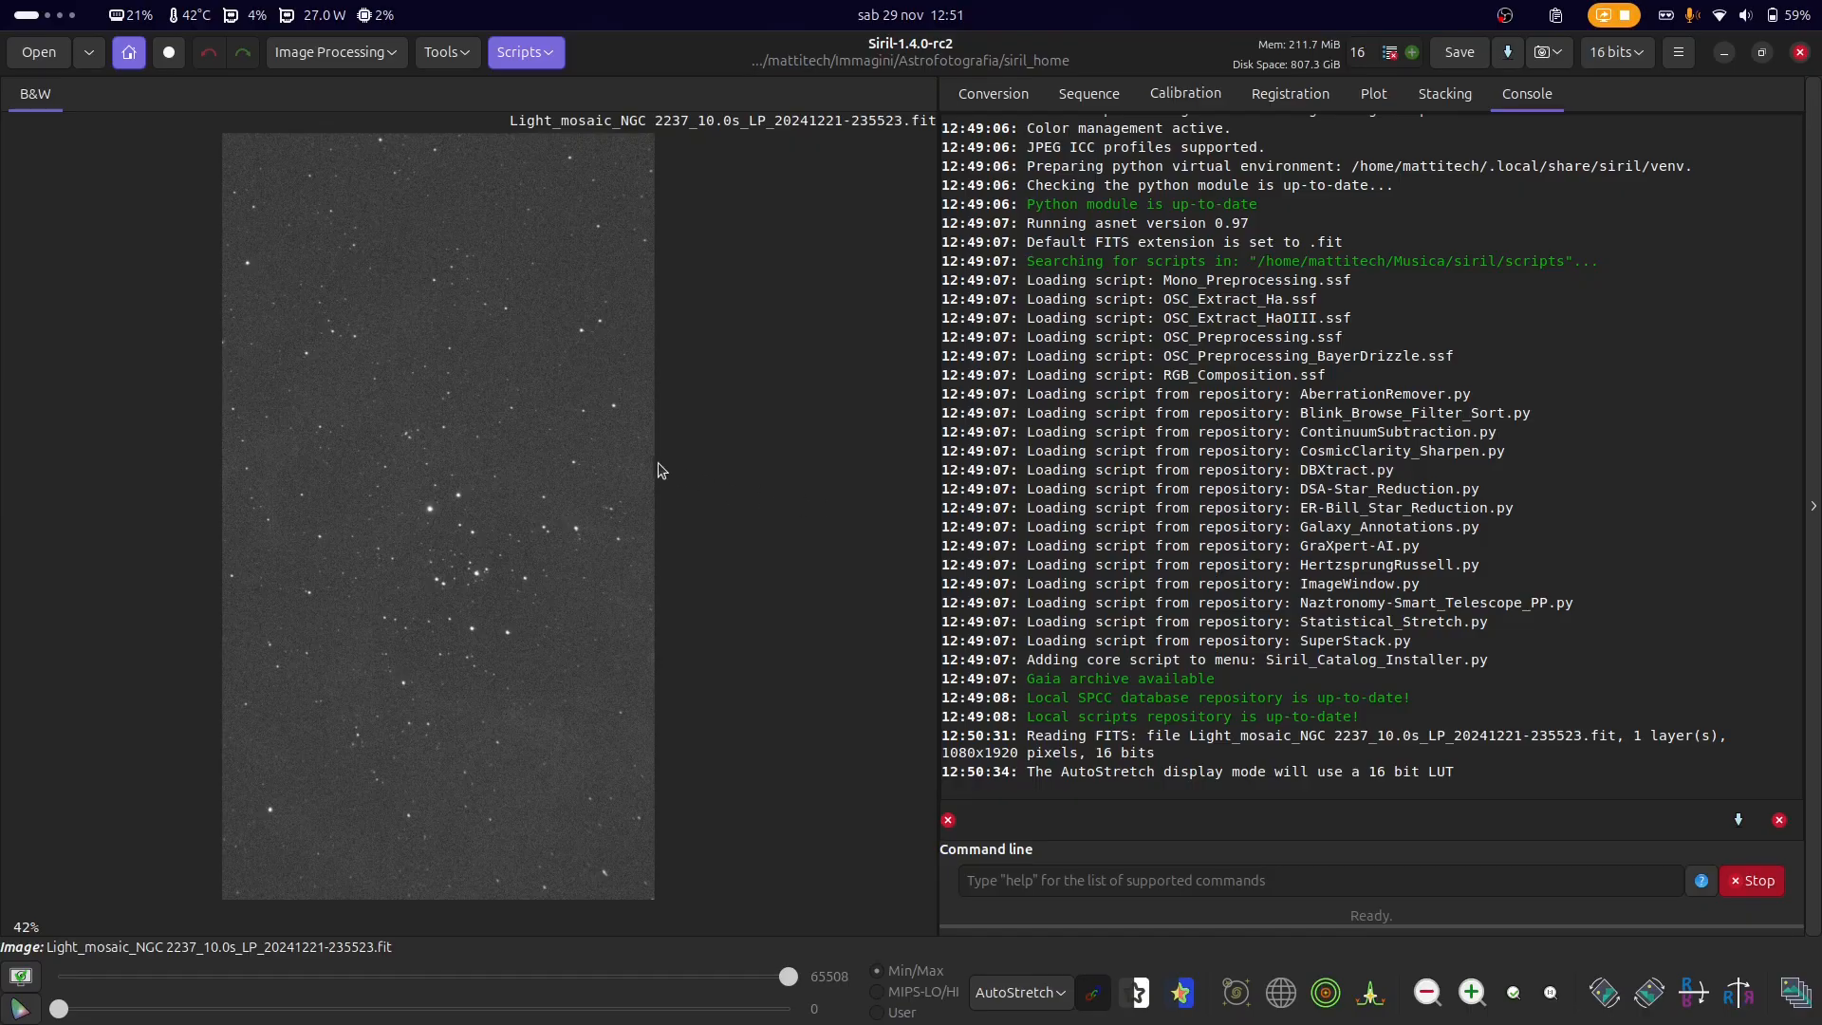
- Mark a patch of about 12 by 14 px in the sky background, and replace it with a 2 by 2 px selection
scroll(540, 455, up, 9)
scroll(539, 455, down, 5)
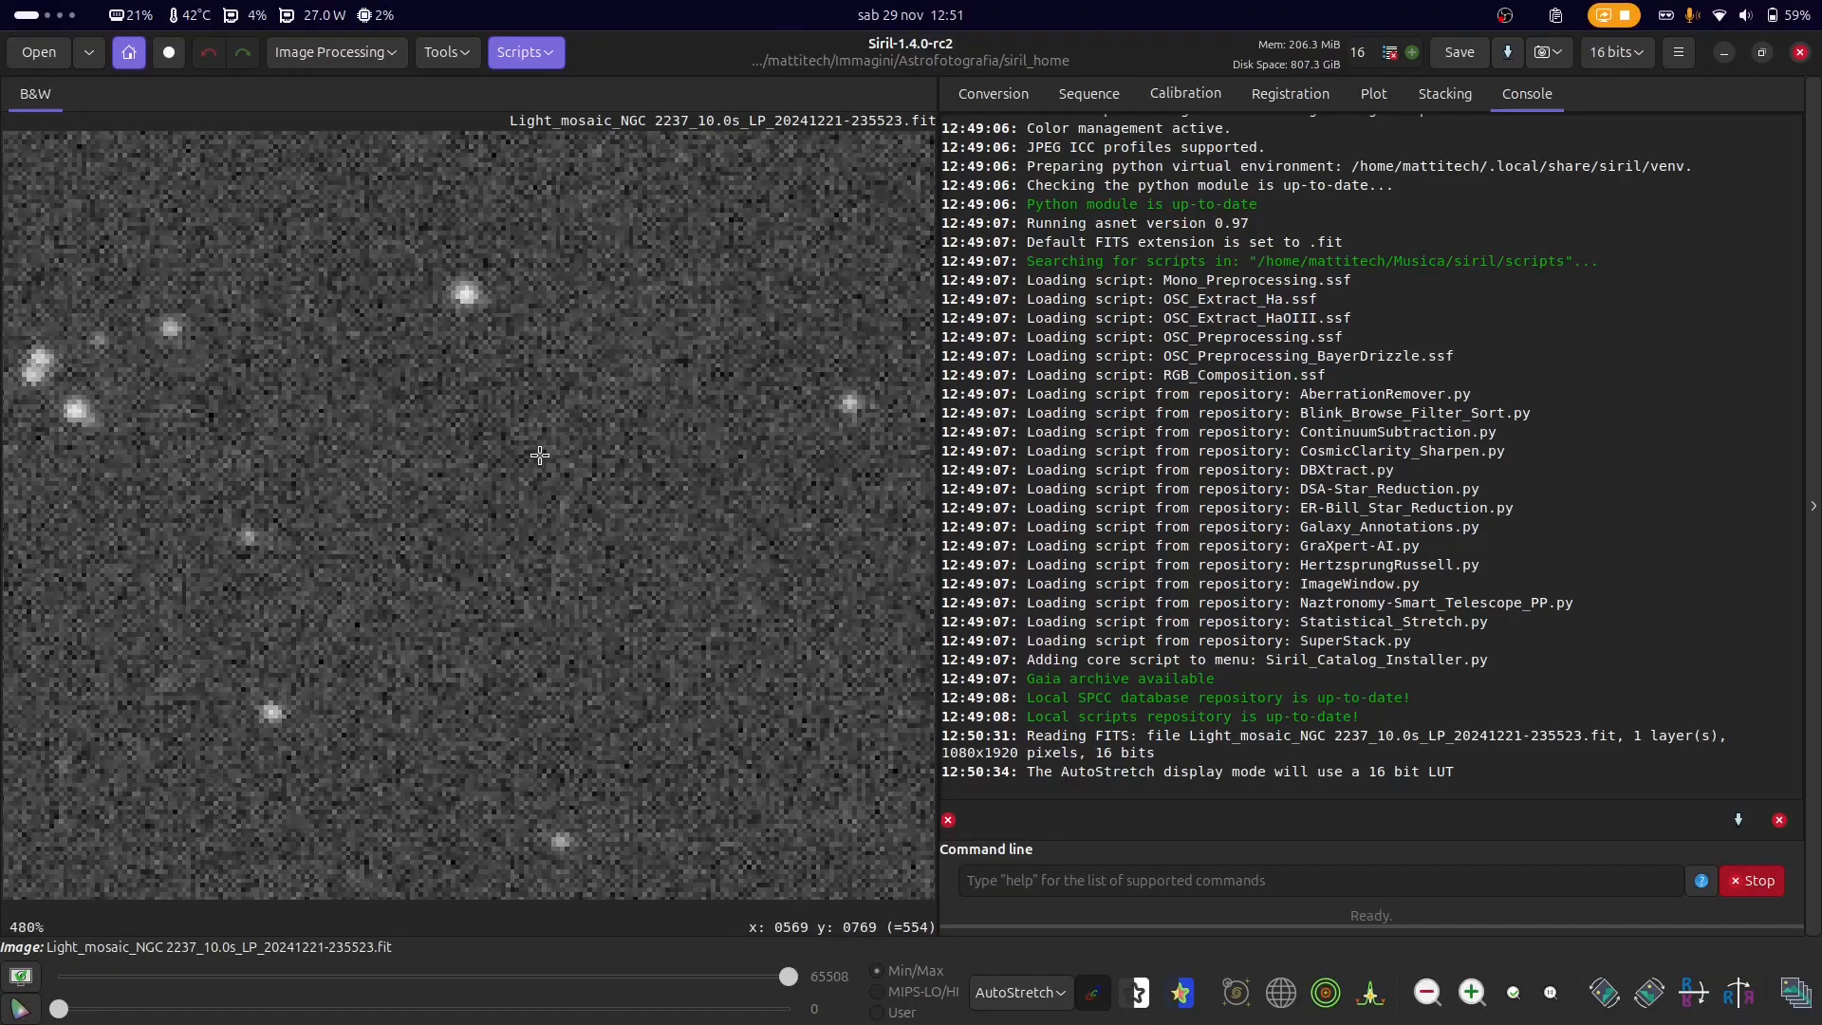
scroll(613, 262, up, 5)
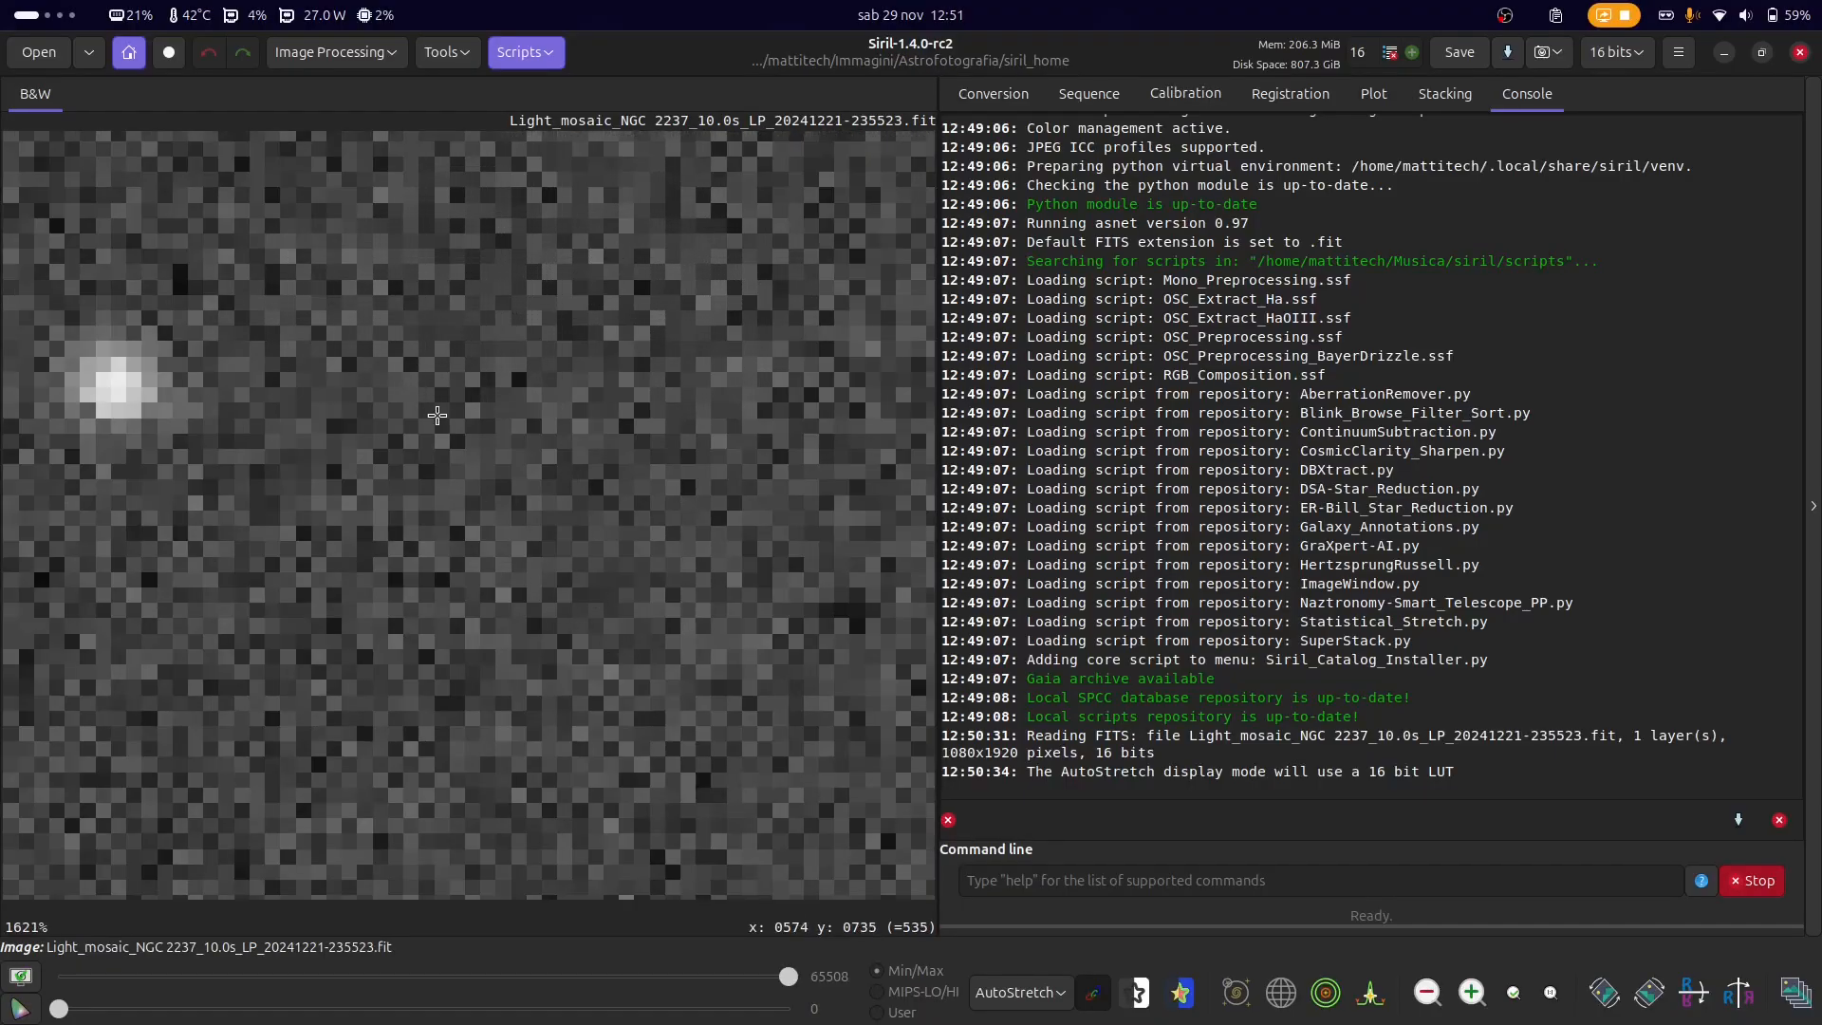
drag(418, 398, 590, 605)
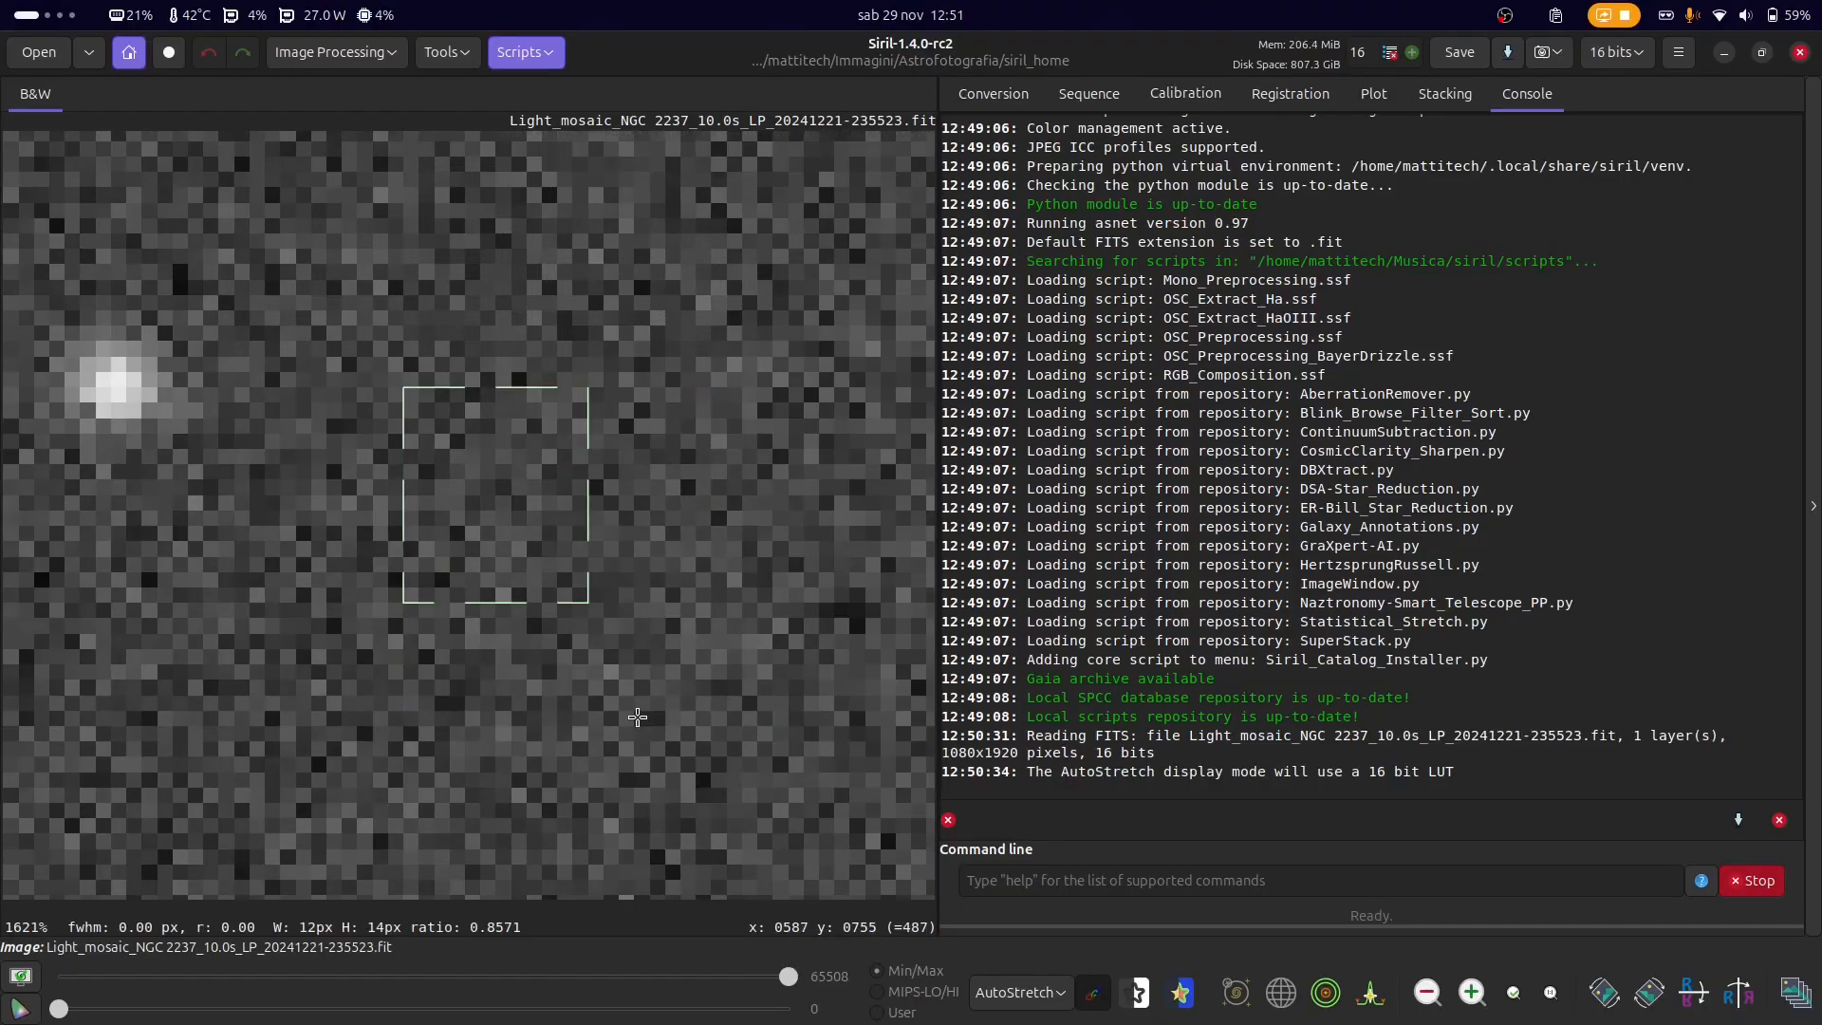
click(637, 714)
click(576, 504)
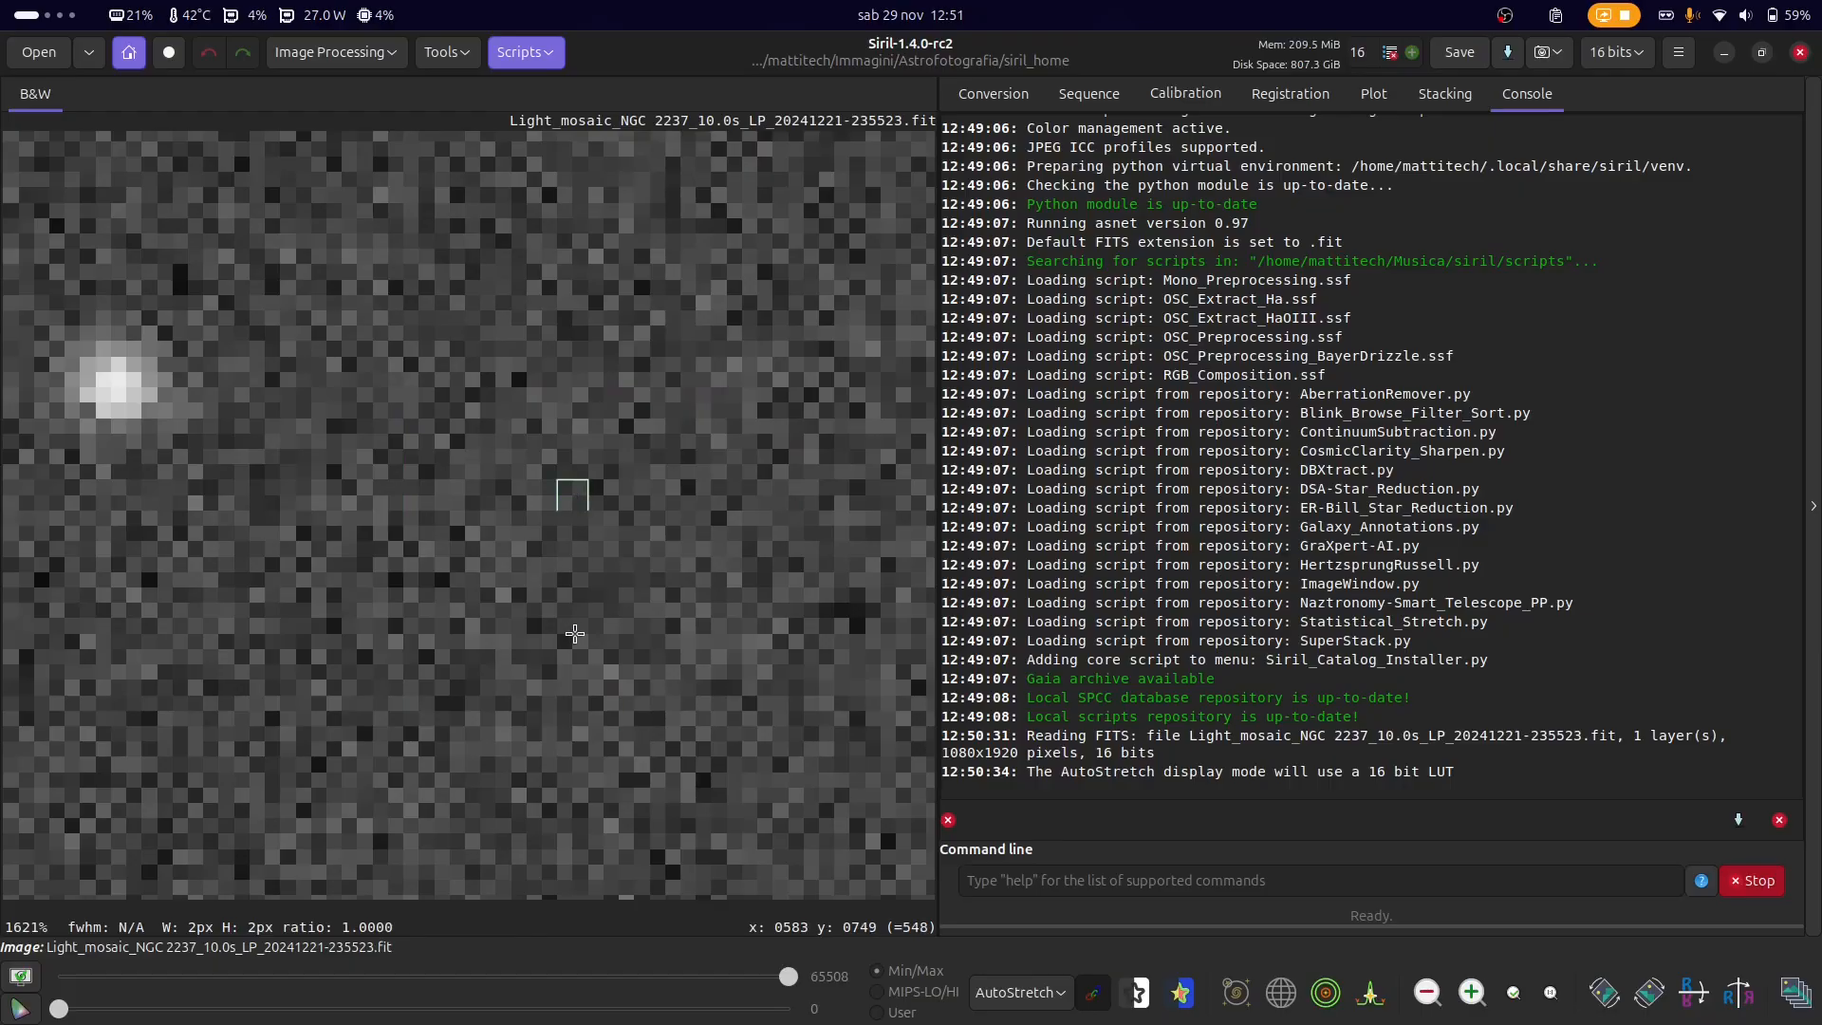
- Examine the individual pixels in the sky background around the 2 by 2 px selection
scroll(574, 634, down, 1)
scroll(479, 628, down, 1)
scroll(663, 425, up, 1)
scroll(664, 410, up, 1)
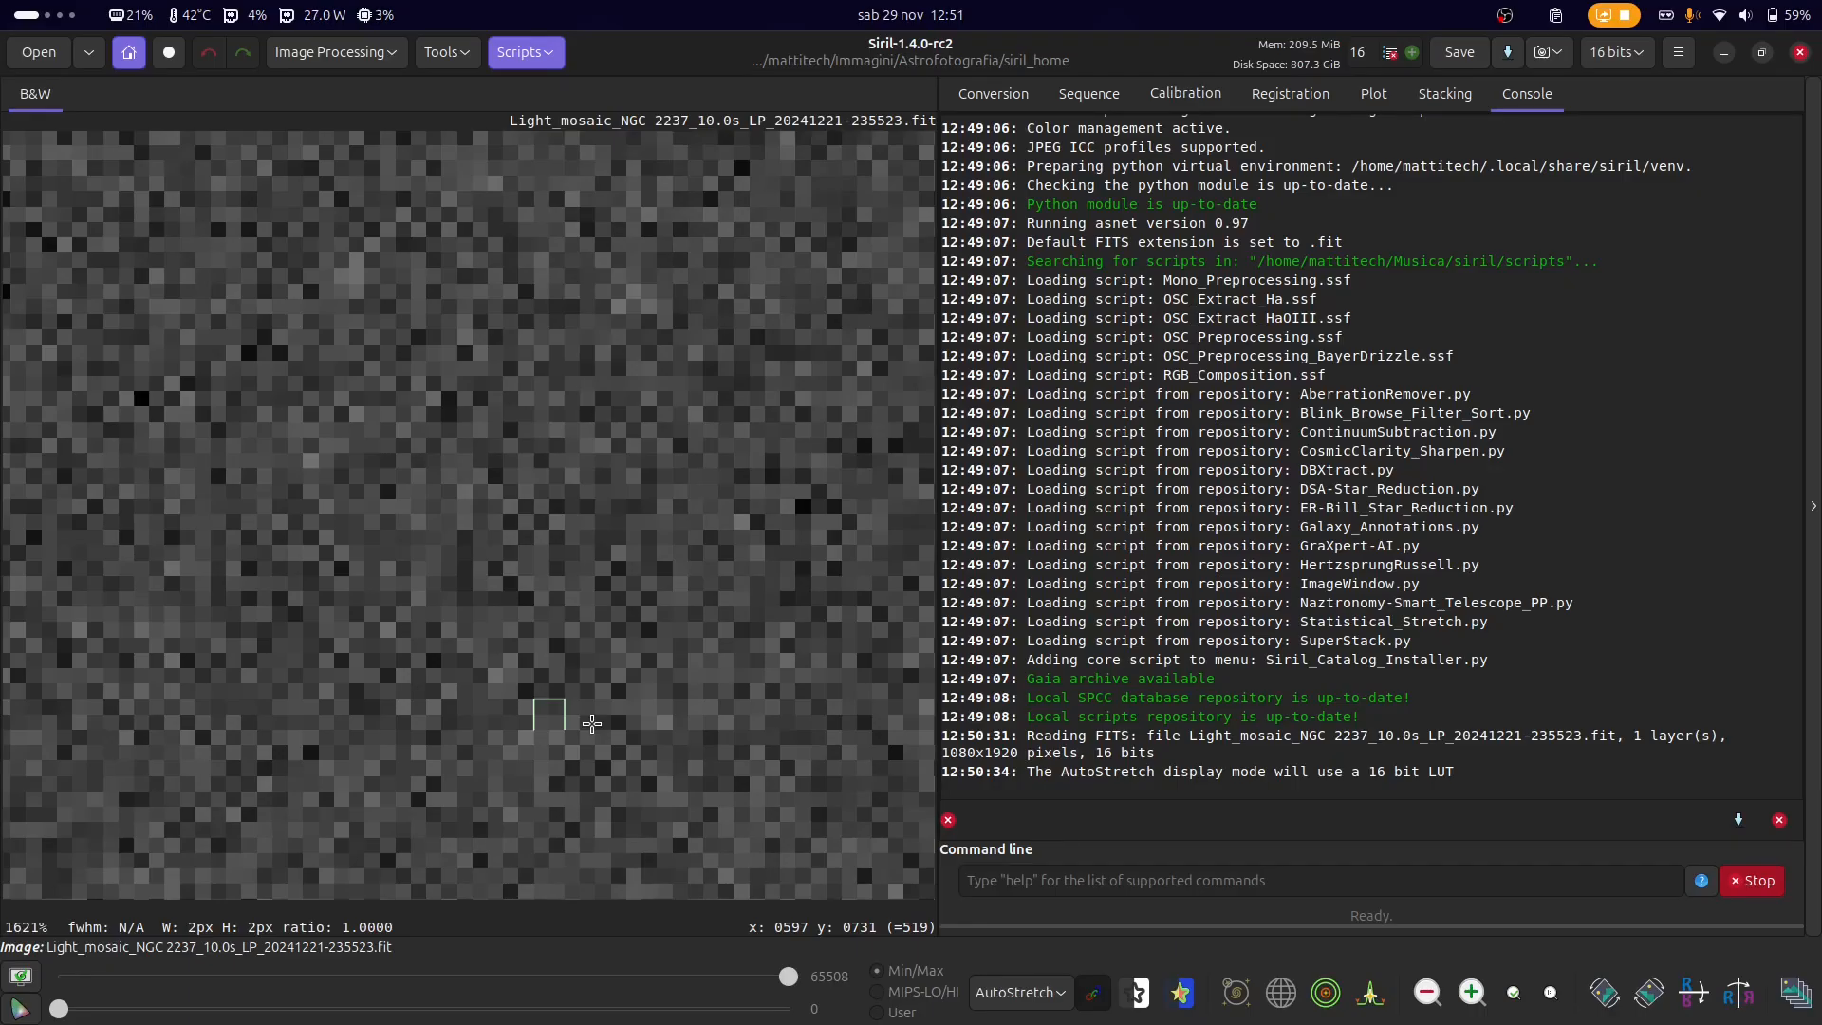
scroll(398, 494, down, 1)
scroll(522, 516, up, 1)
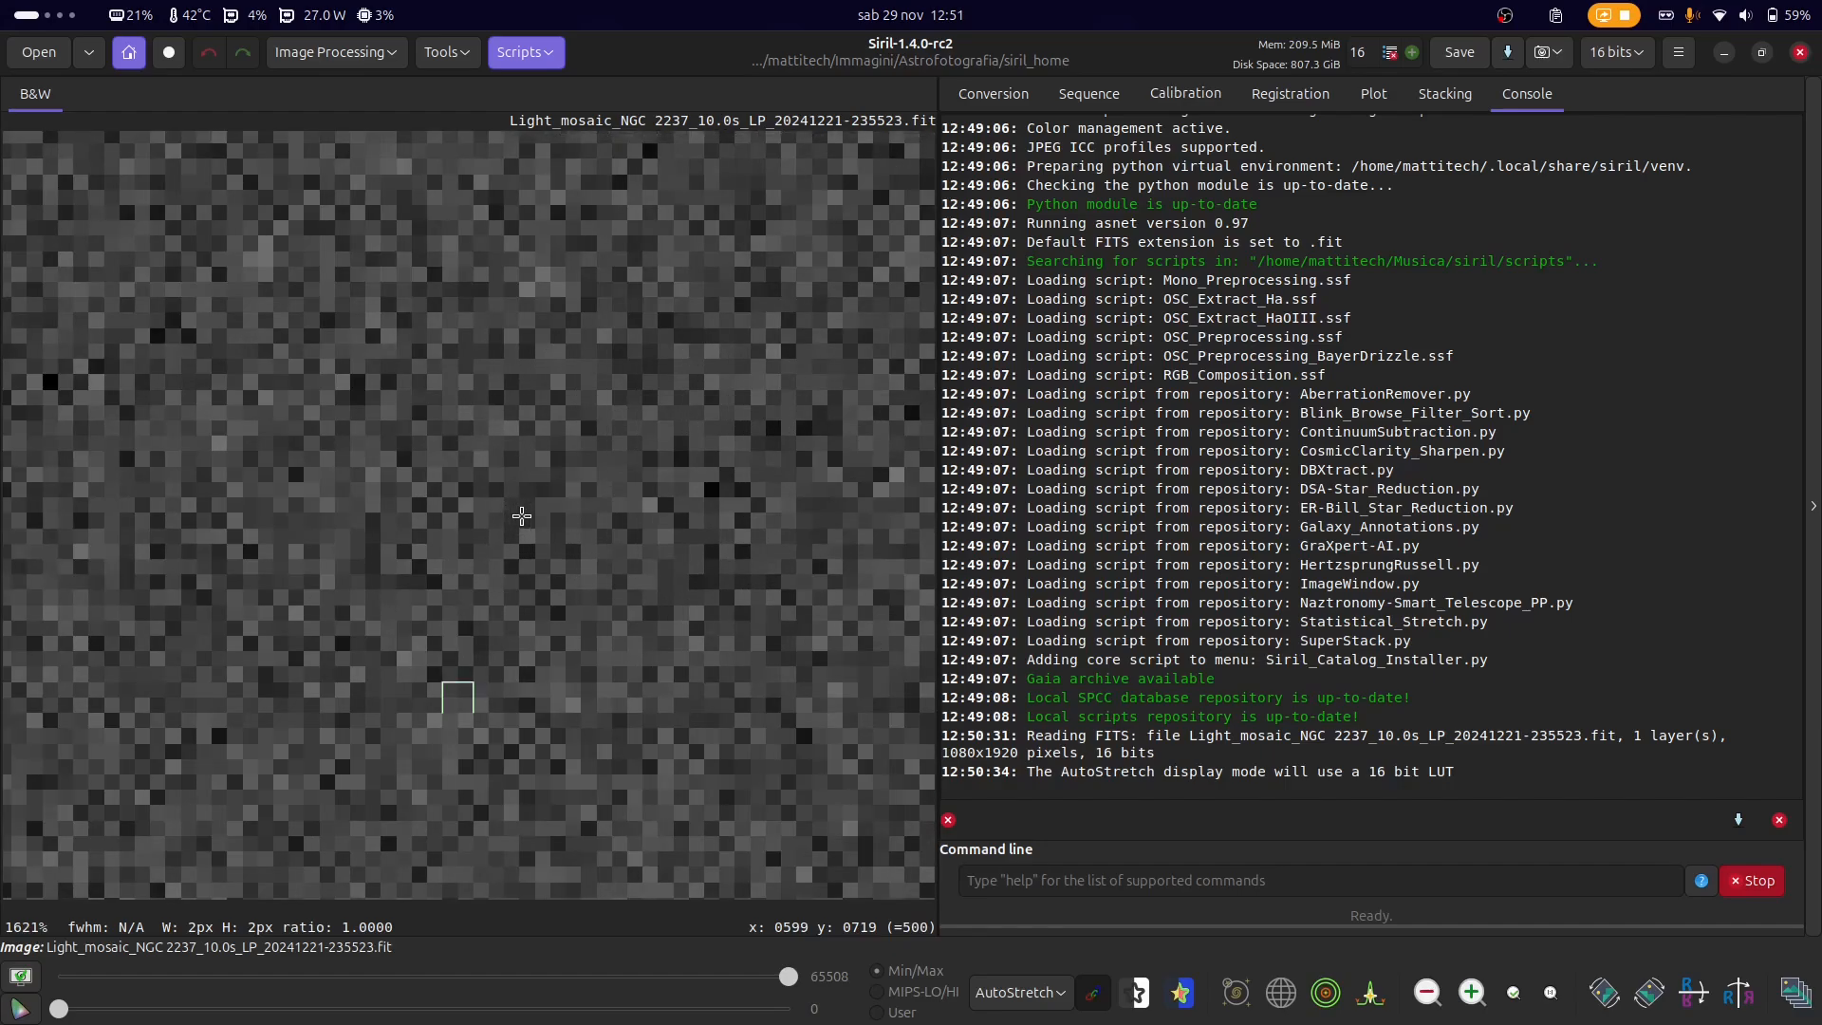
scroll(405, 408, down, 1)
scroll(609, 438, up, 1)
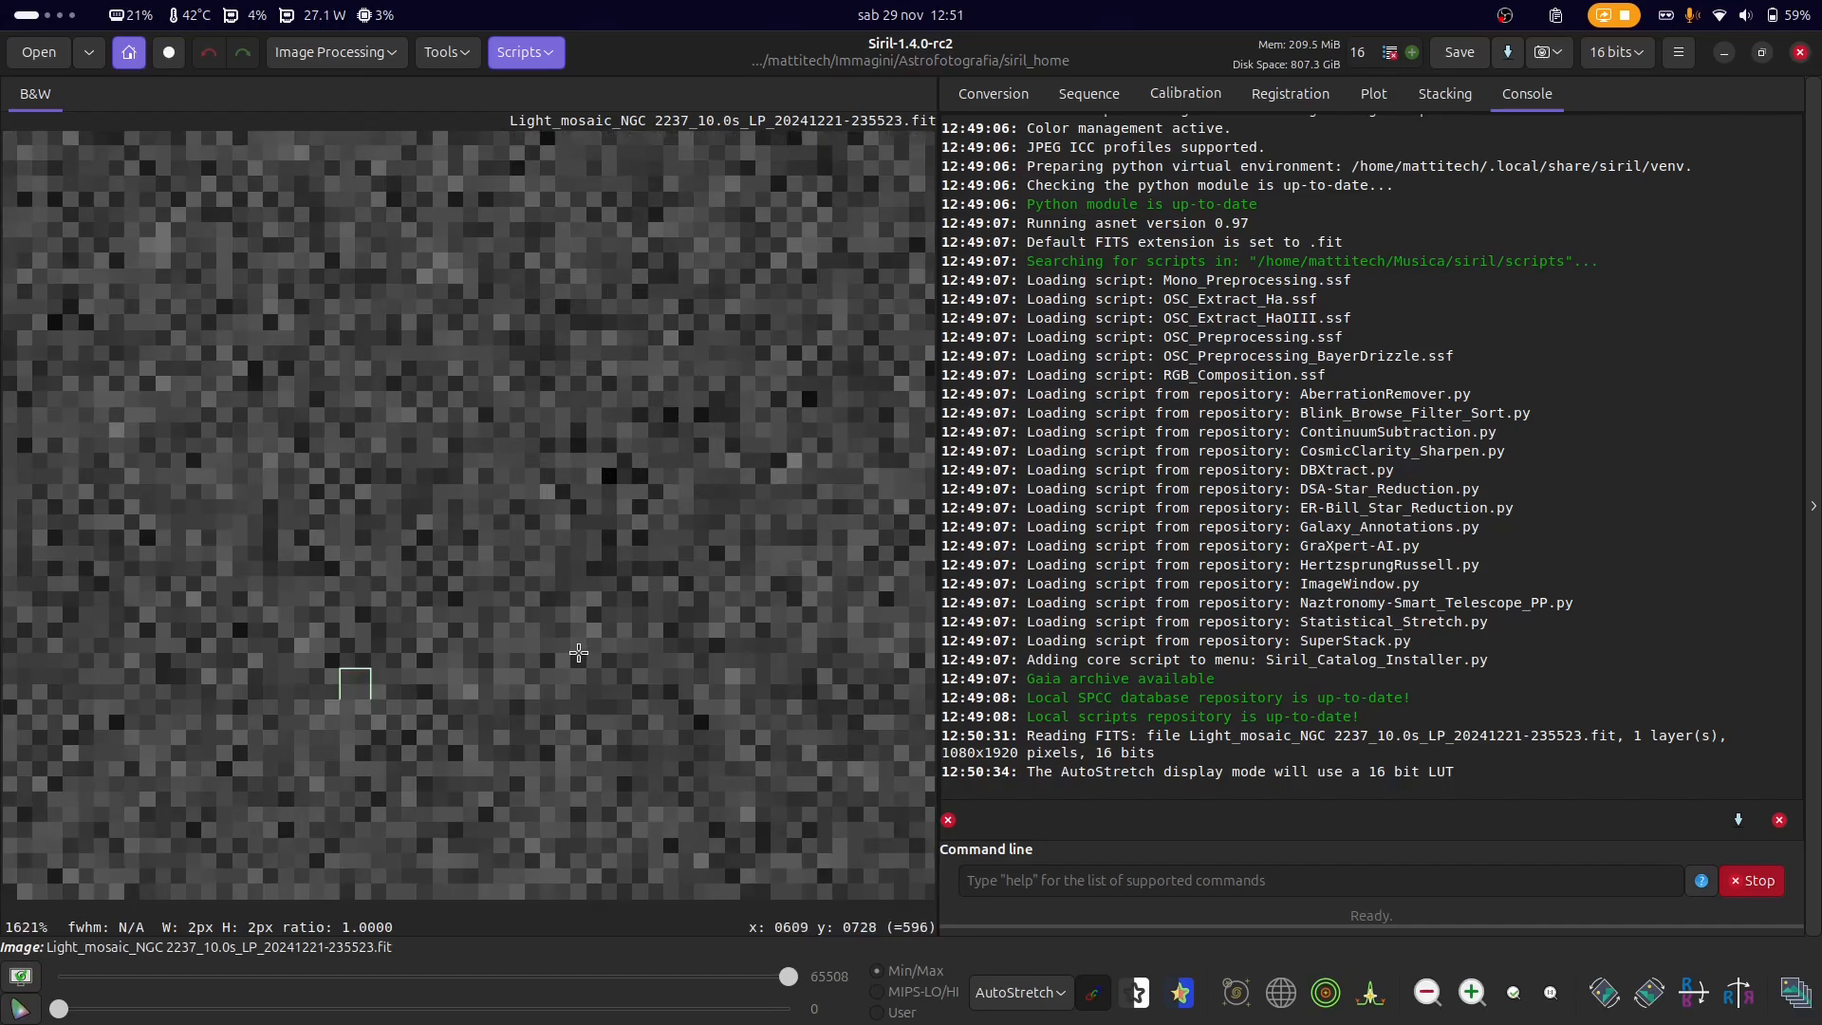
scroll(580, 645, down, 1)
scroll(605, 503, up, 1)
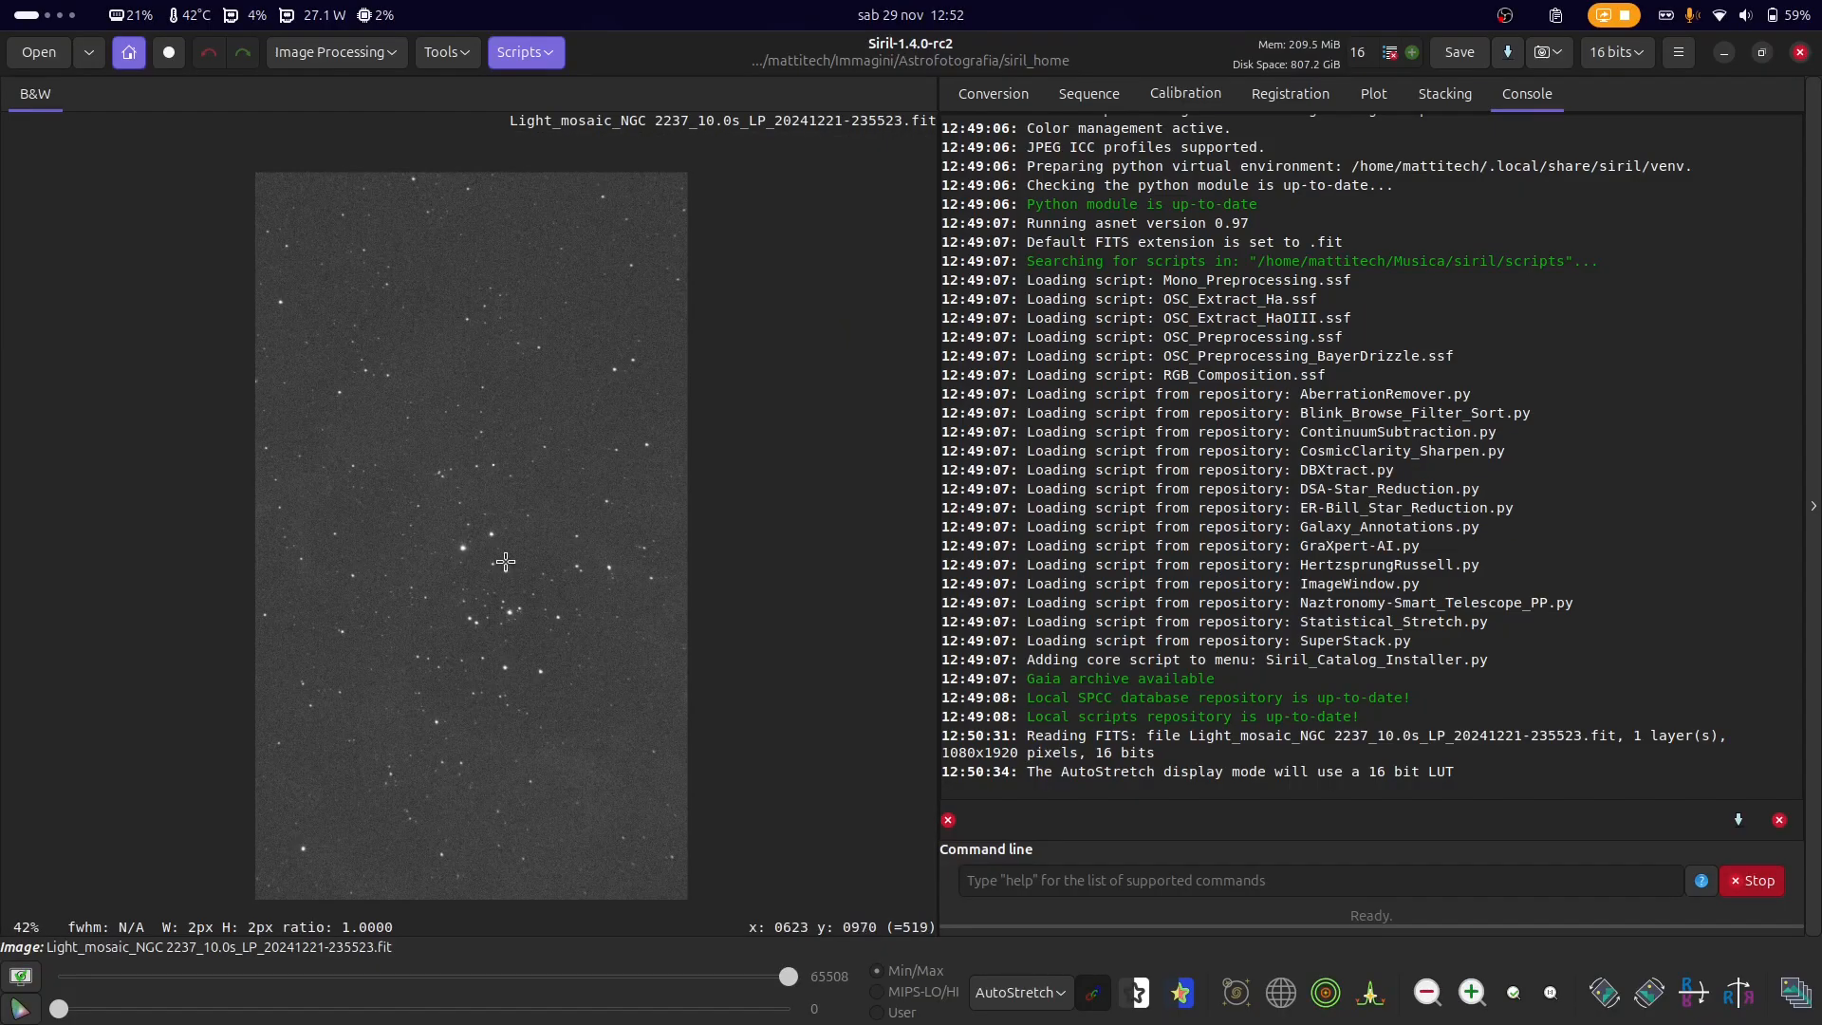
- Inspect the monochrome pixel pattern of the raw frame up close near the image centre, and return to the full frame
scroll(505, 561, up, 6)
scroll(553, 633, down, 3)
scroll(579, 588, up, 3)
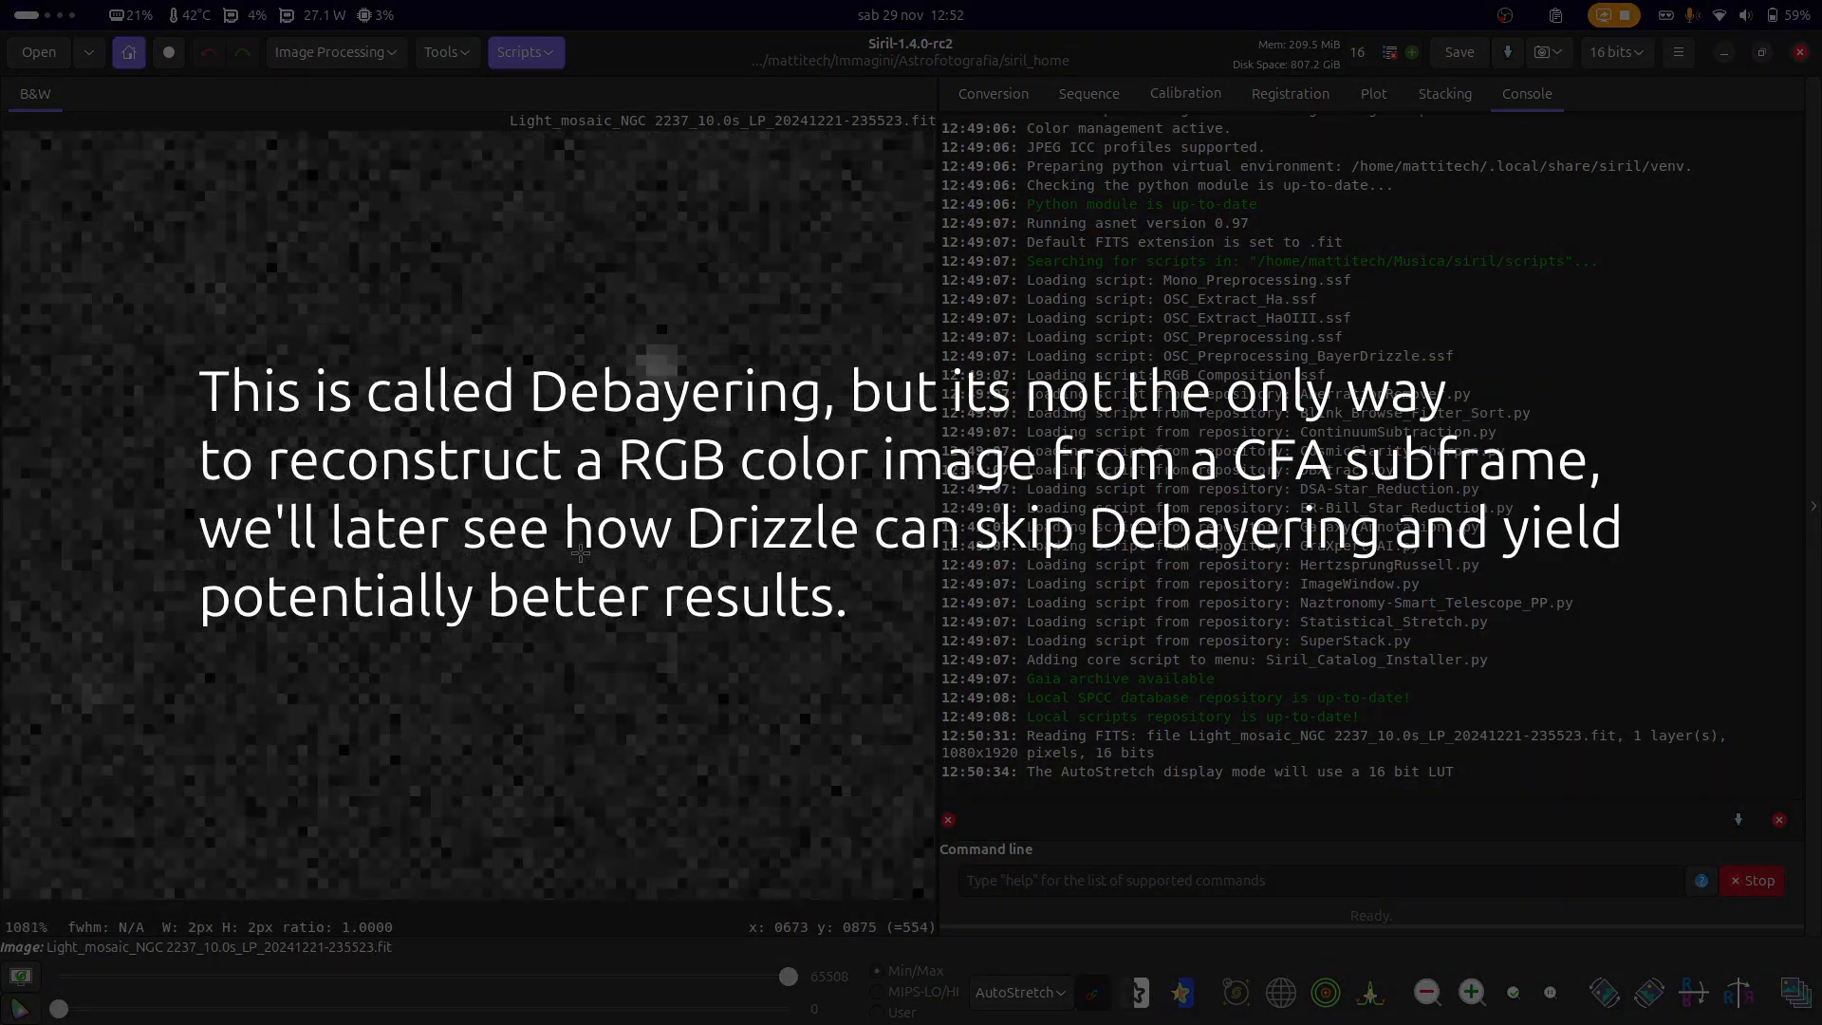
scroll(610, 532, up, 7)
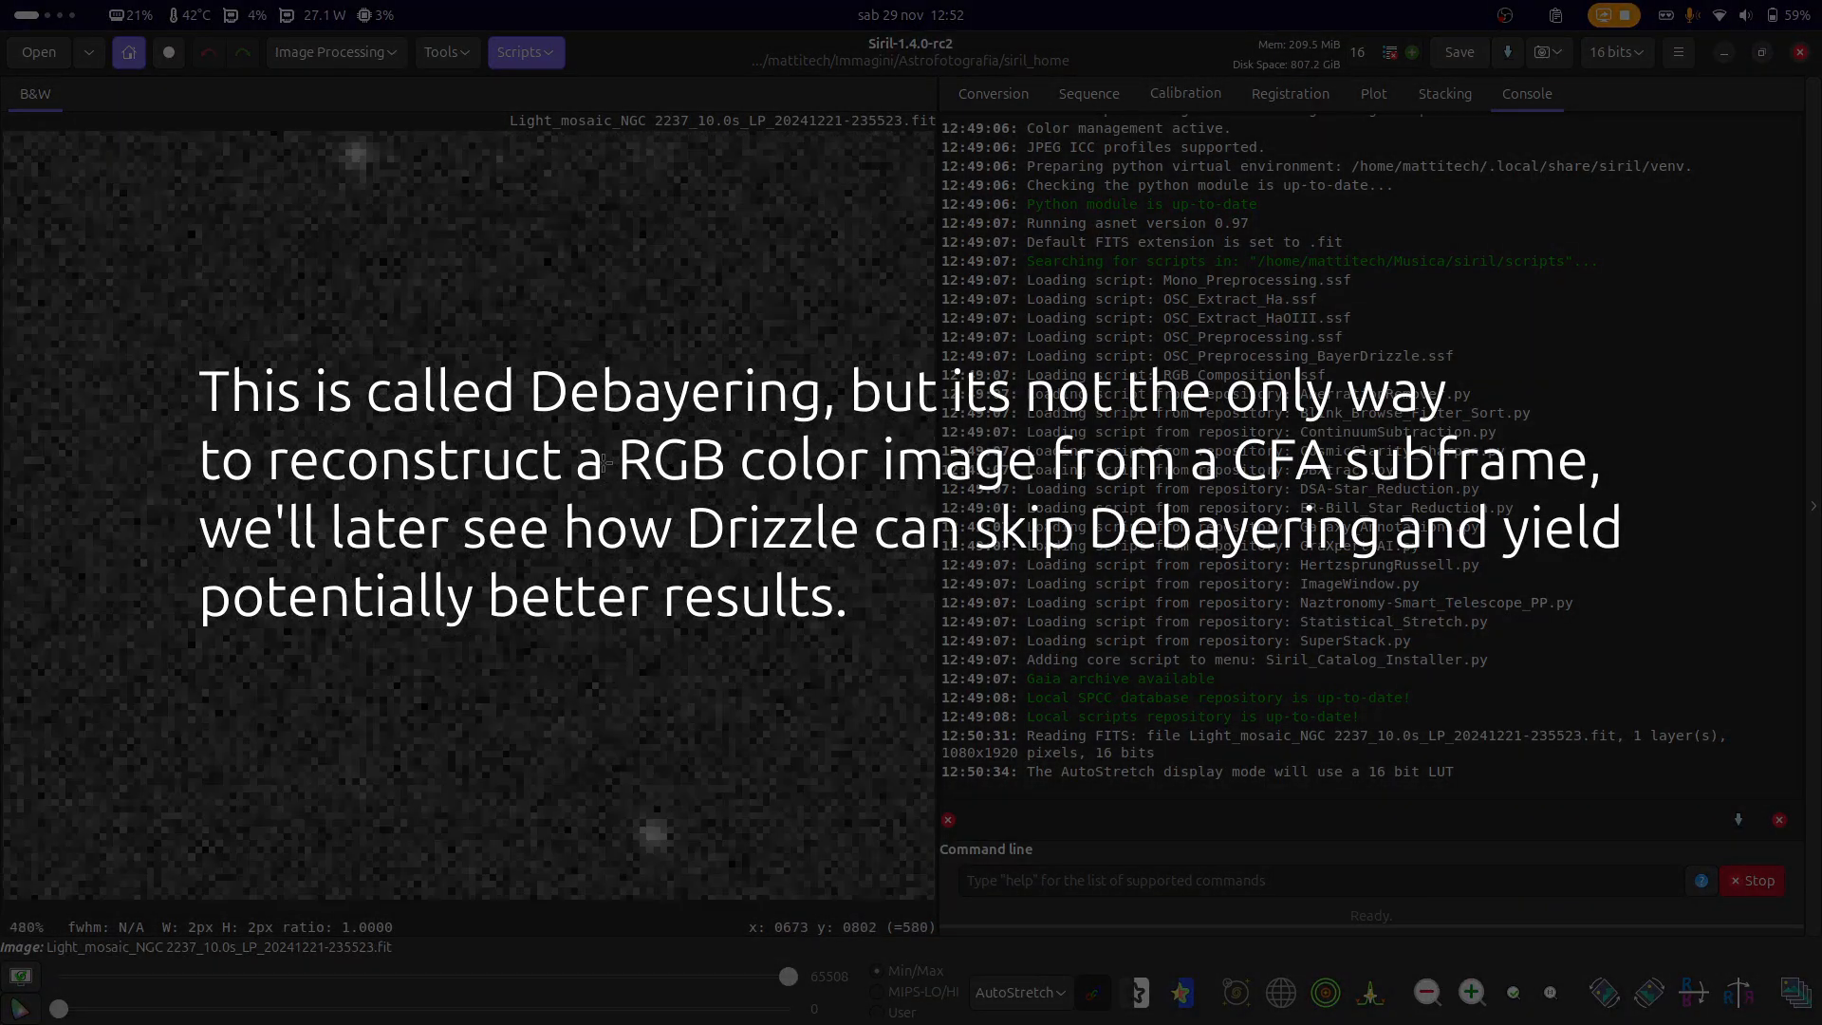
scroll(589, 653, down, 8)
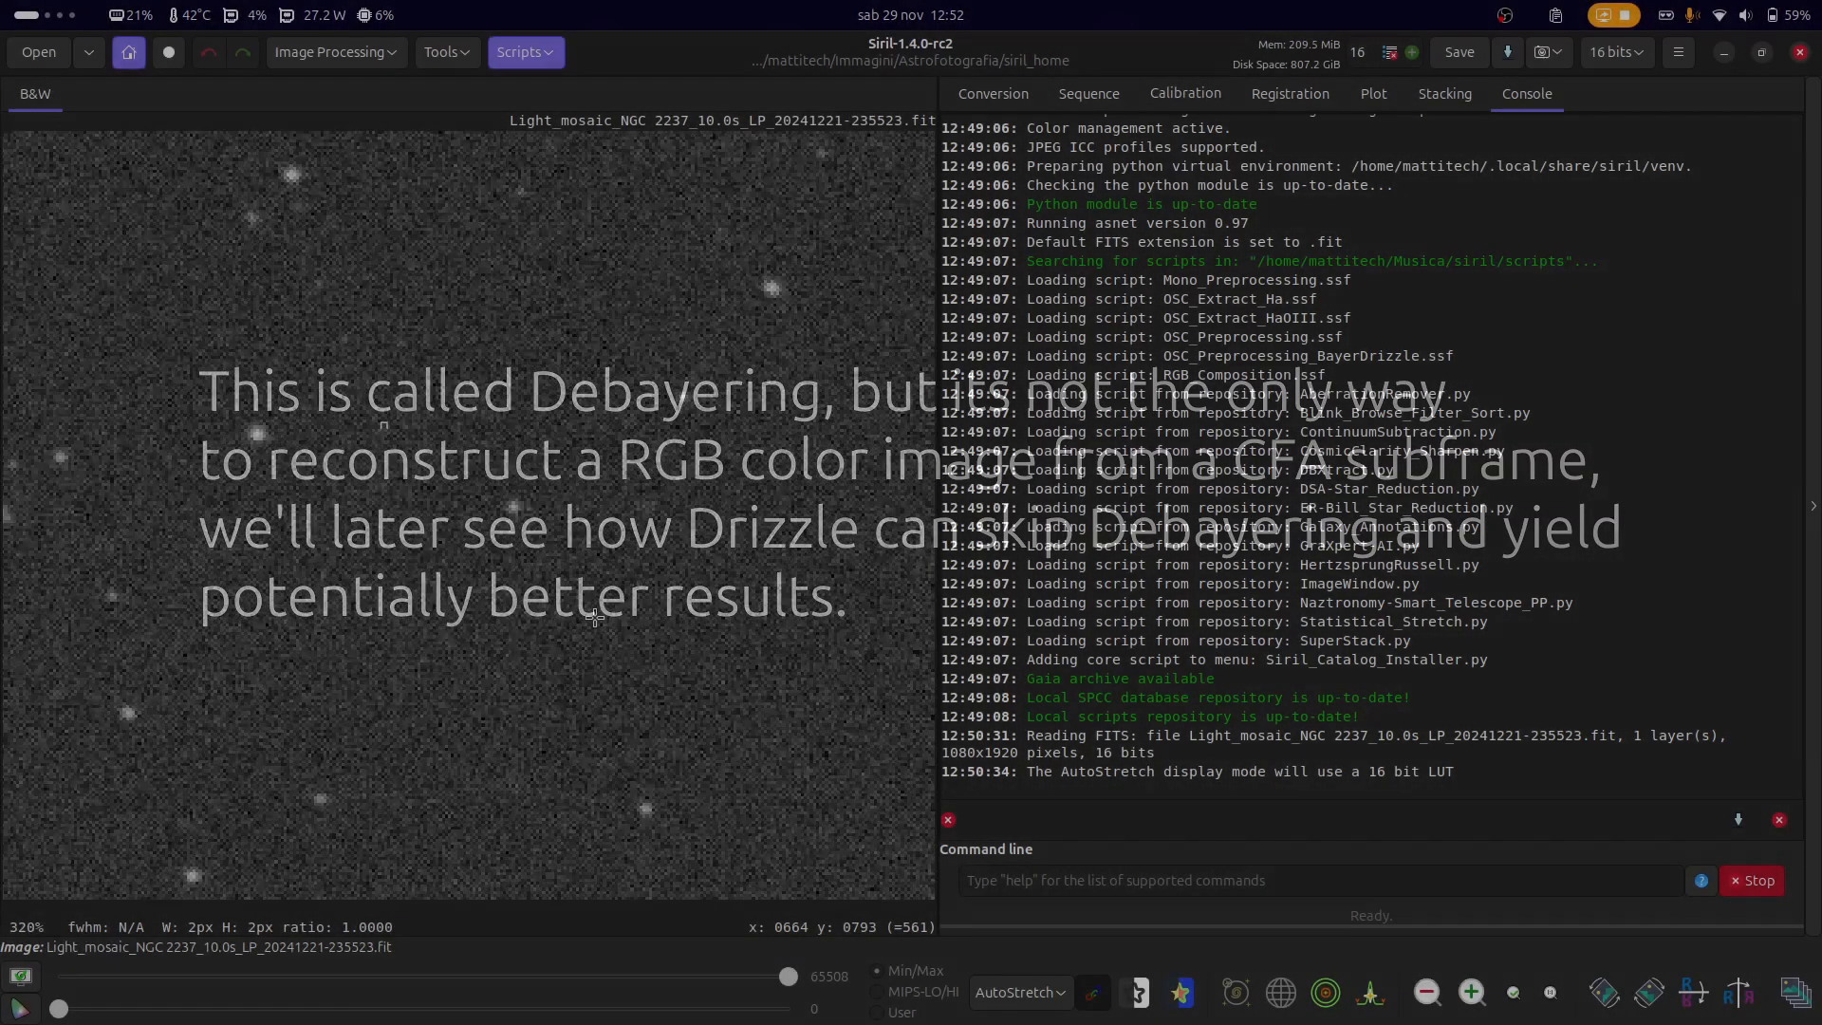
scroll(594, 618, up, 7)
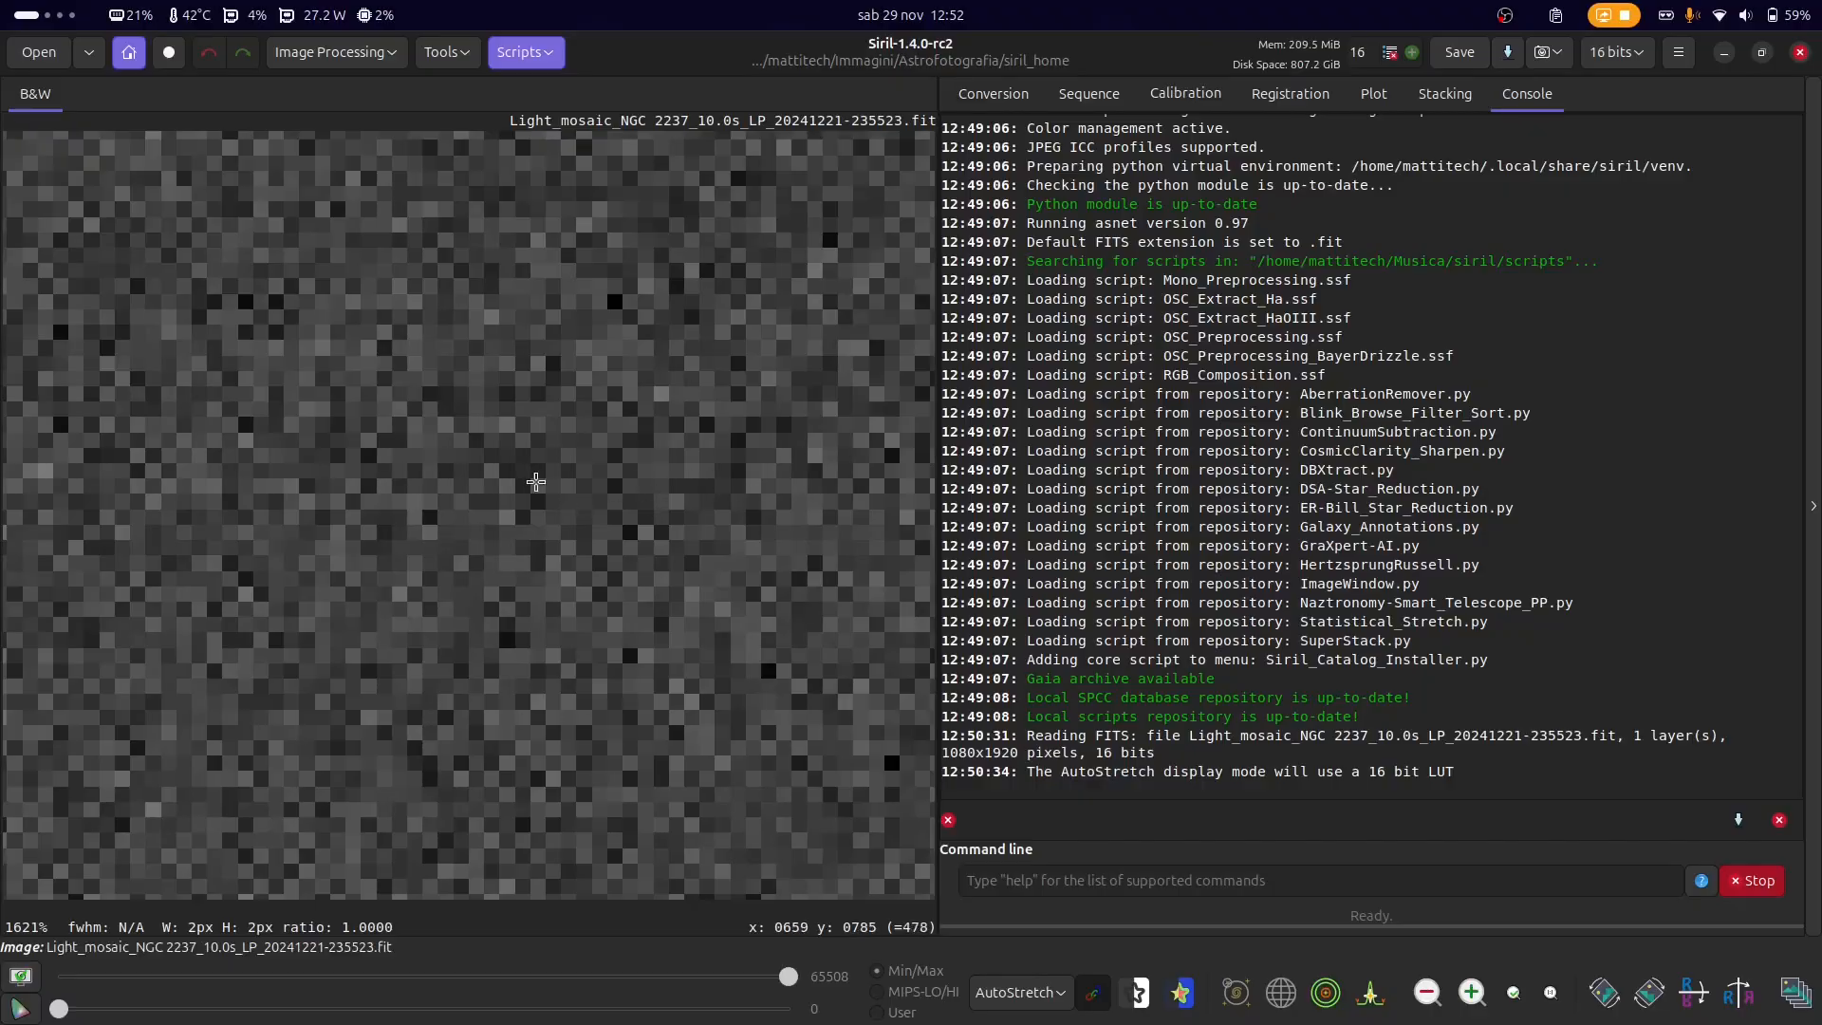
scroll(509, 646, down, 1)
scroll(509, 645, down, 8)
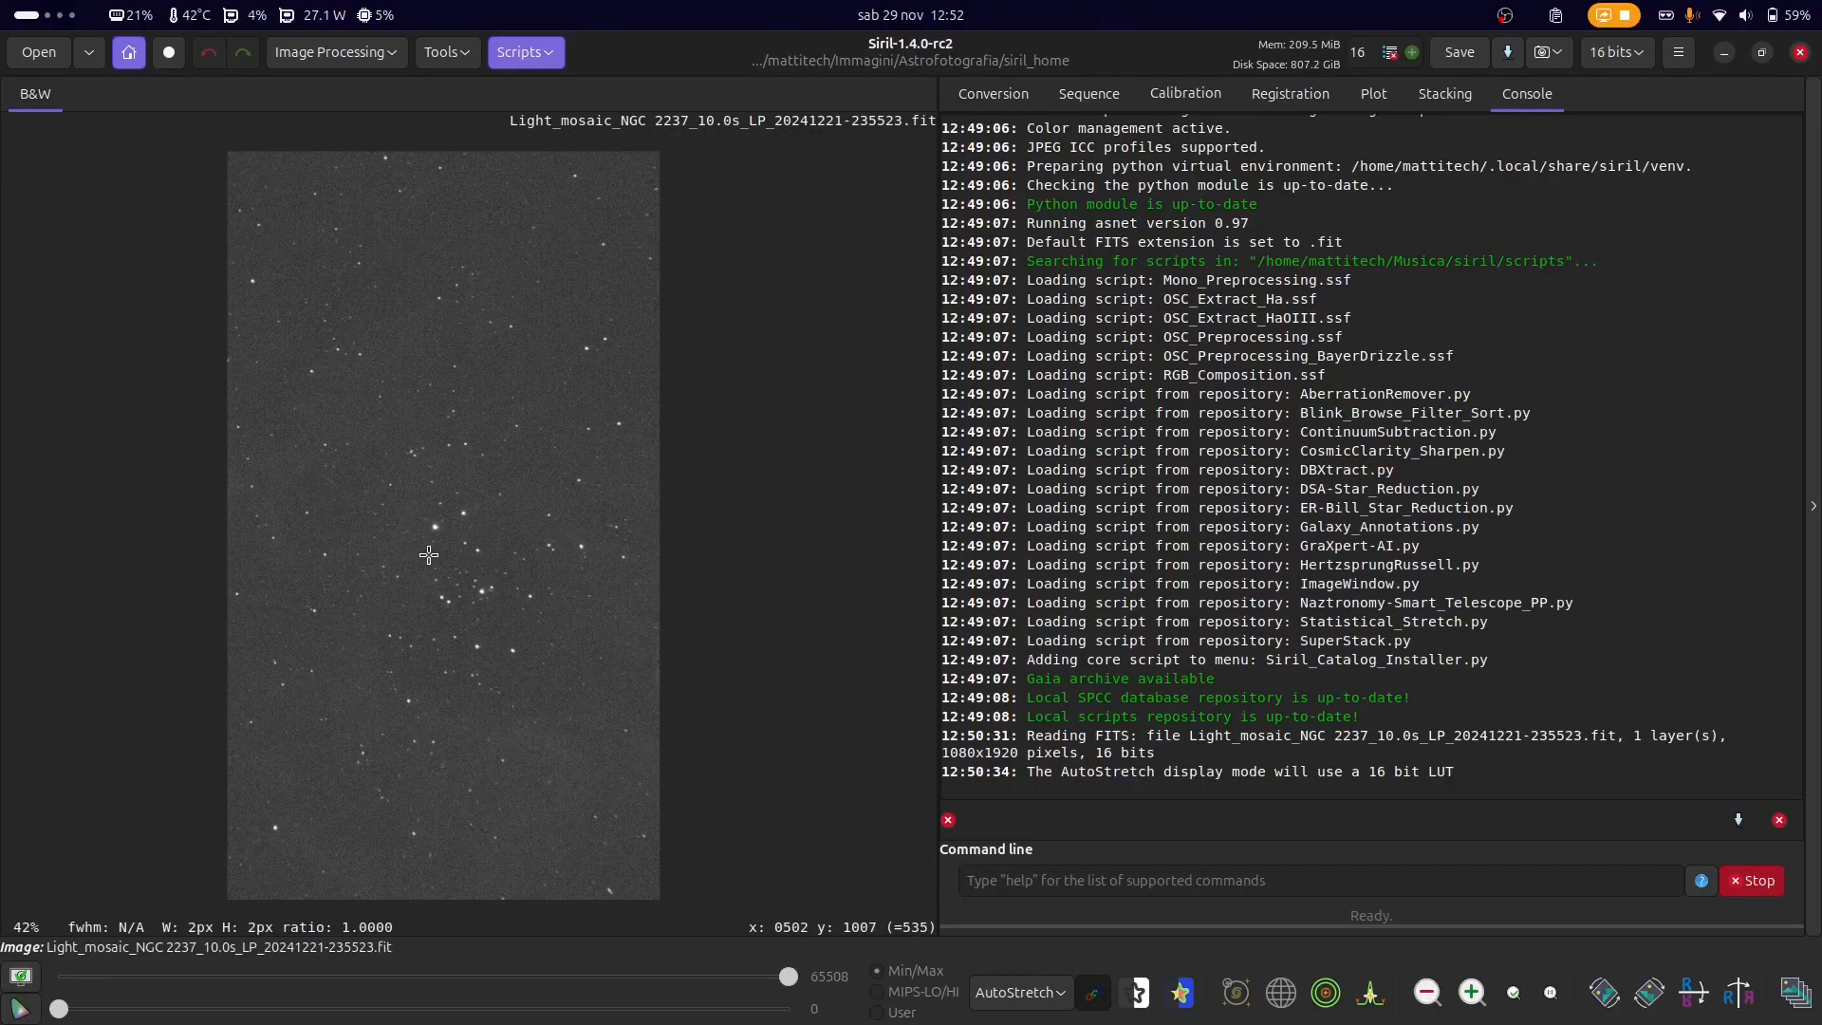
- Open the frame's FITS header and examine the opening lines of its saved version
click(454, 55)
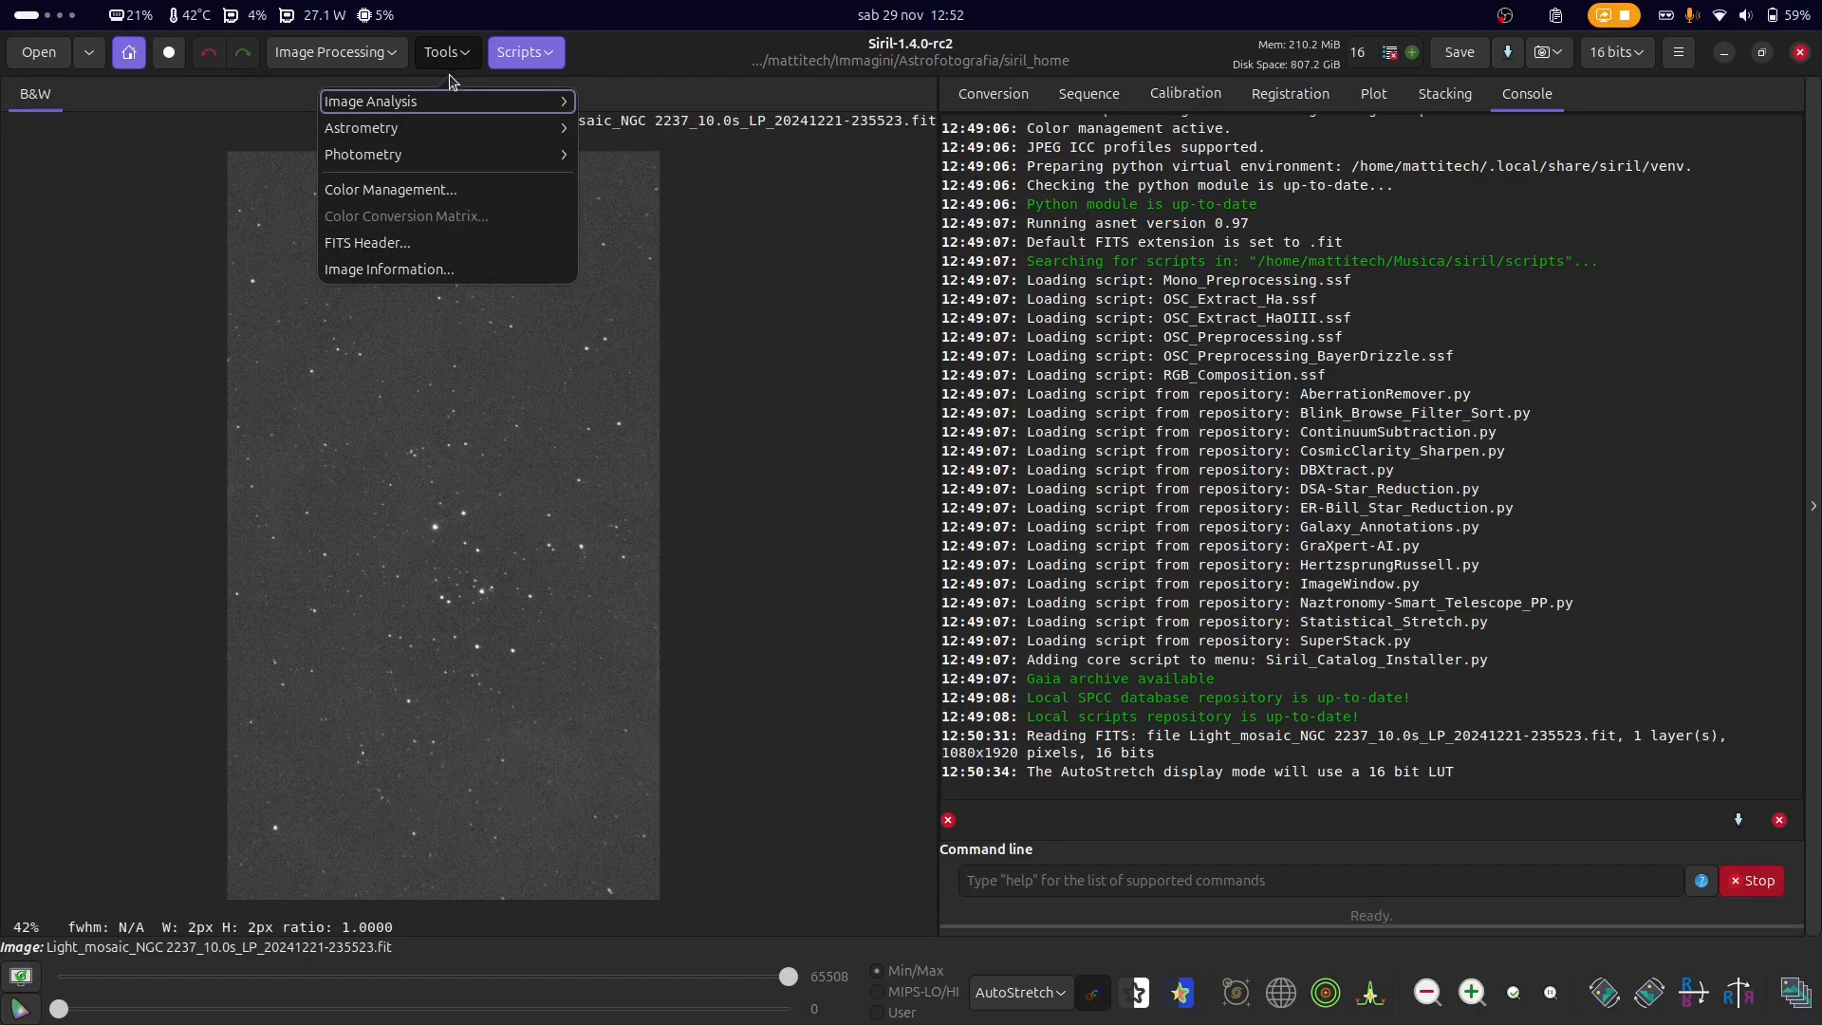
click(444, 239)
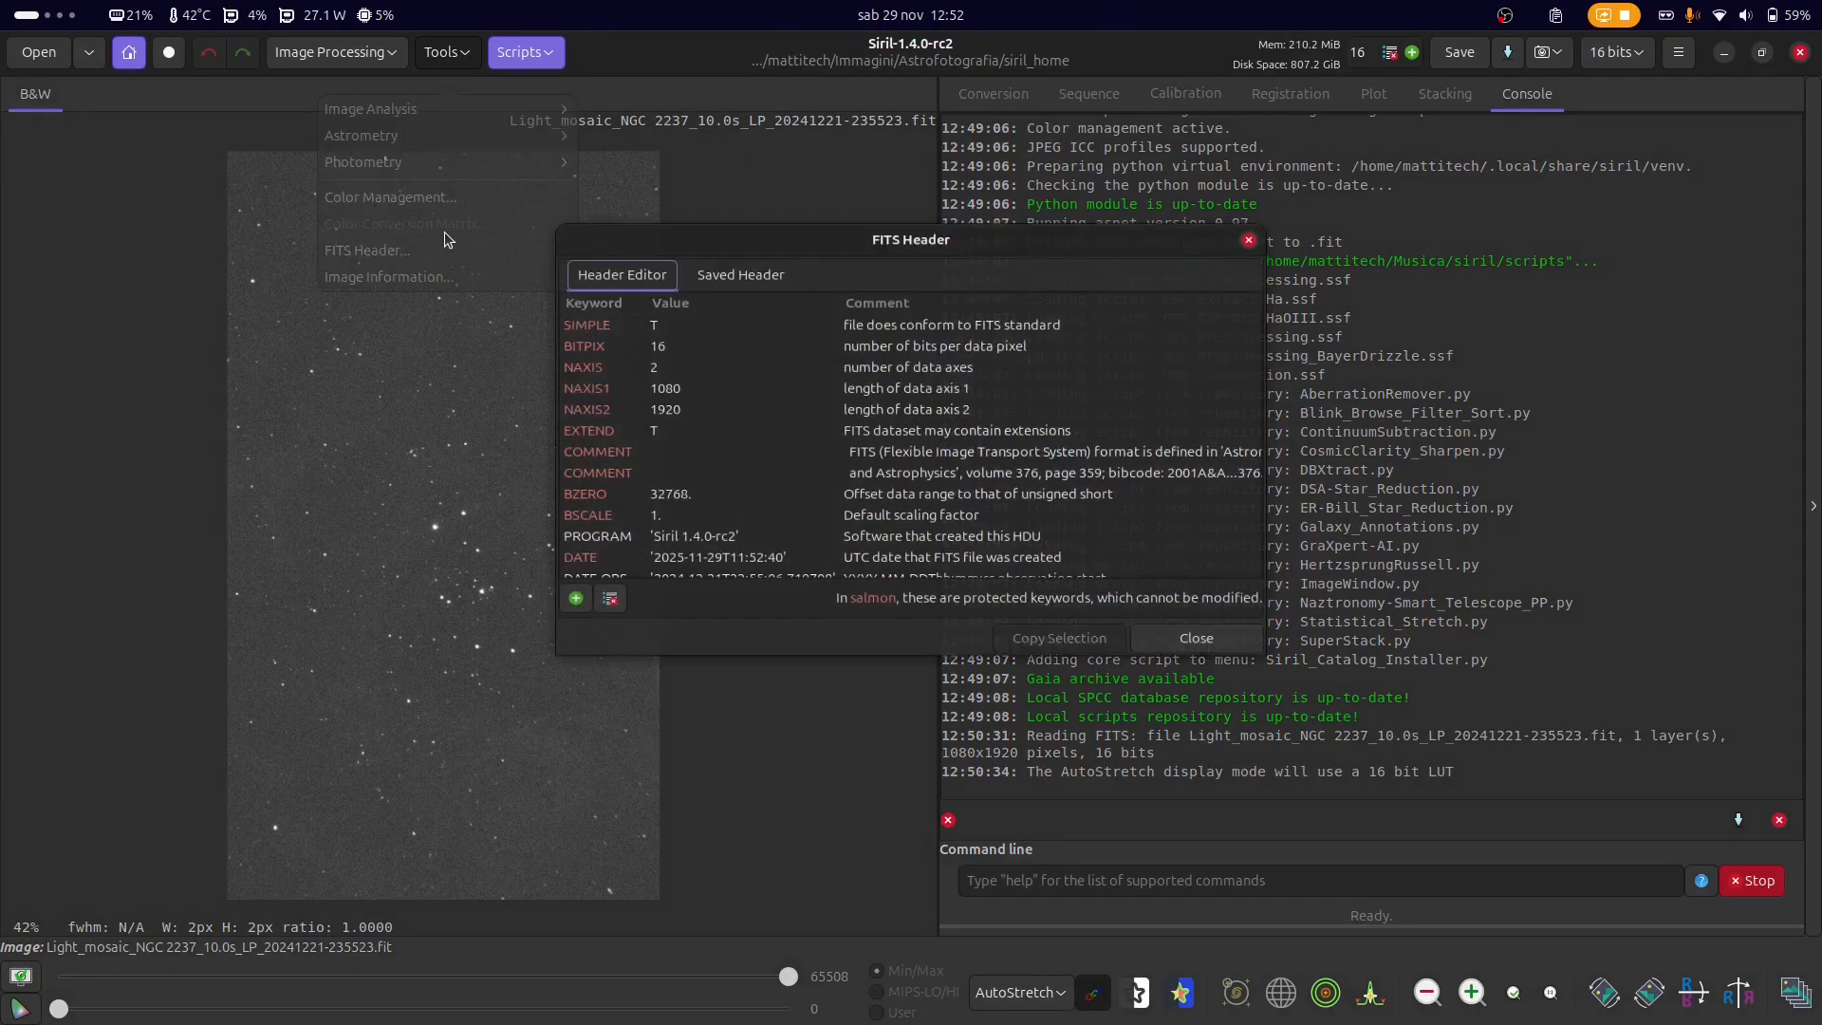
click(710, 266)
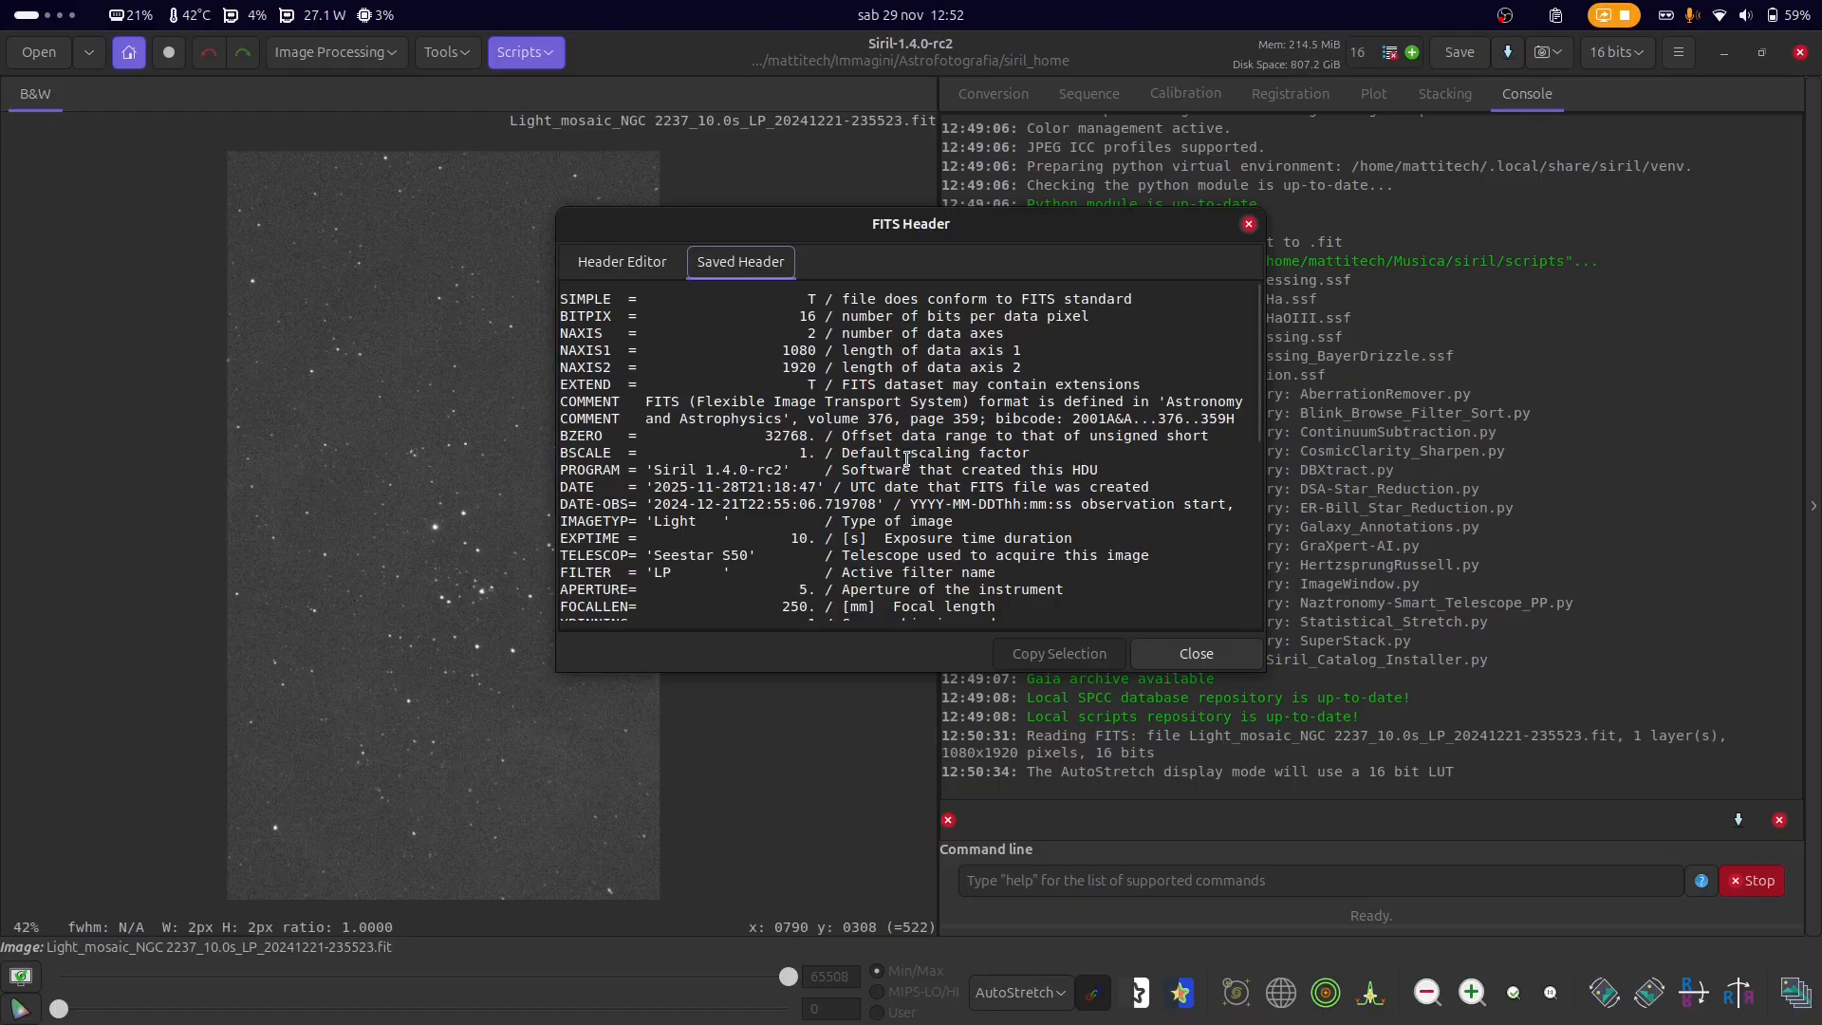
drag(687, 505, 590, 290)
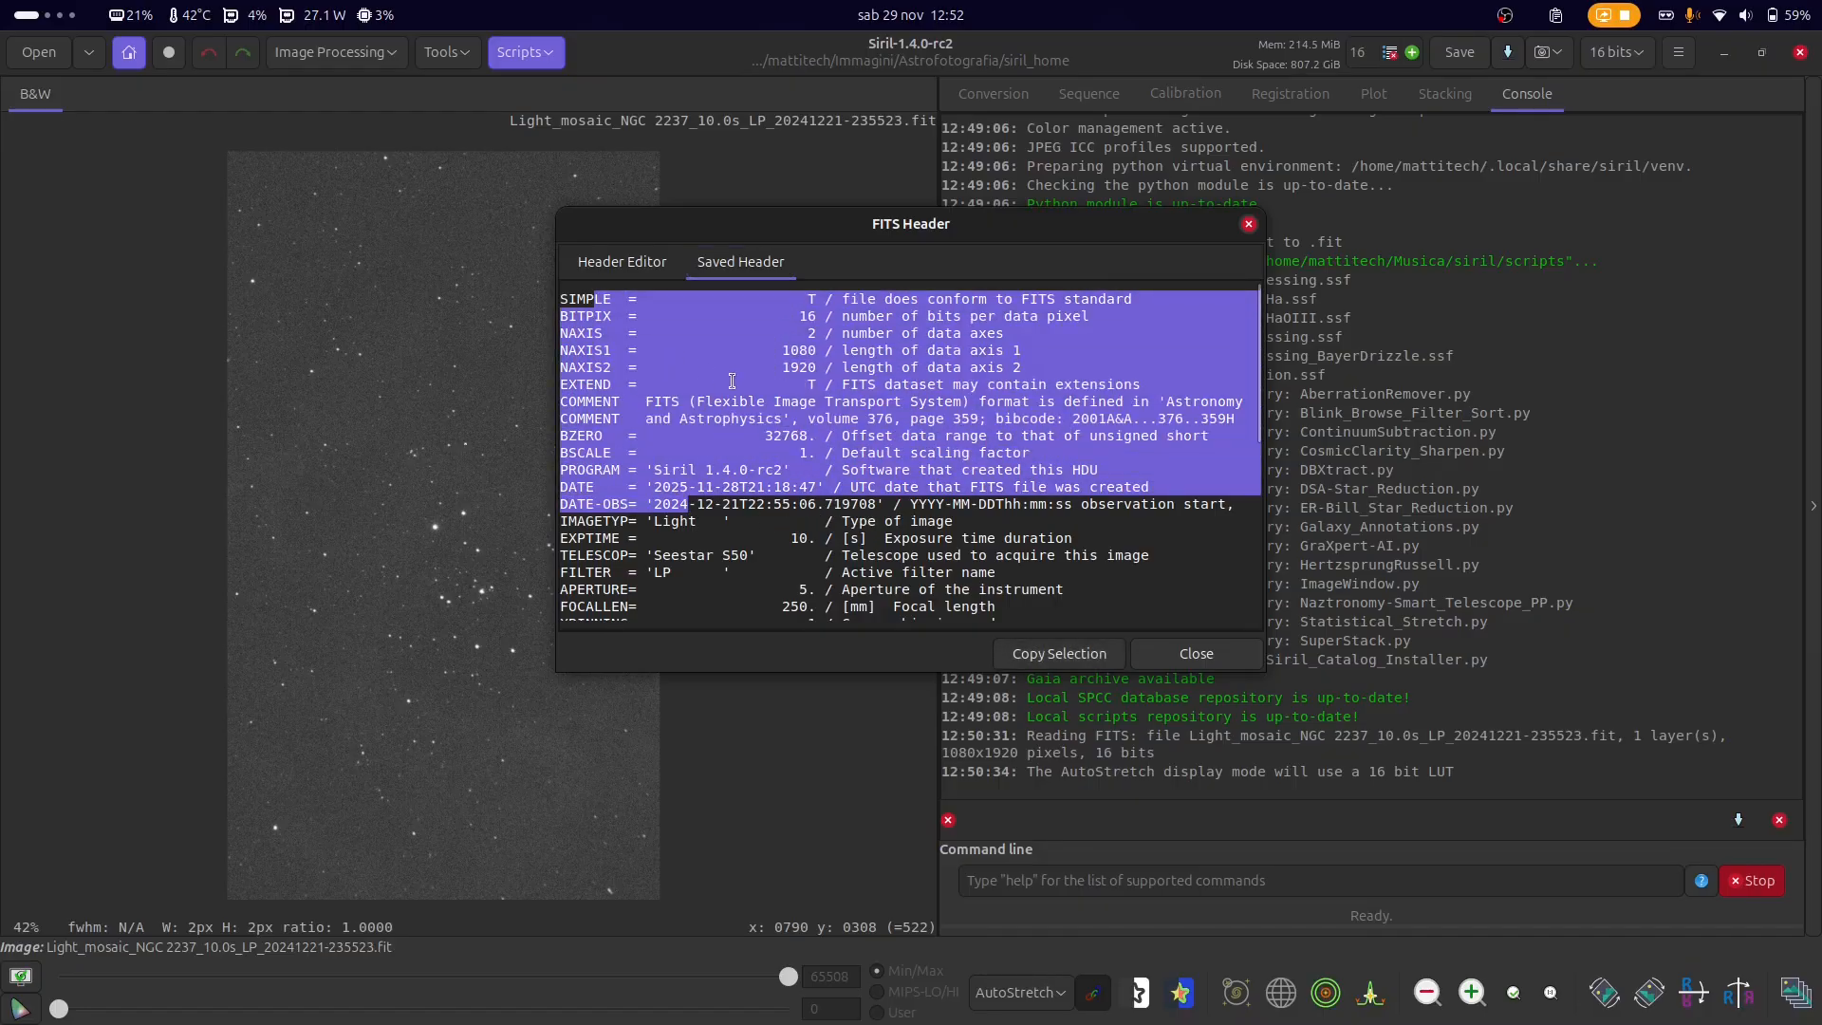
click(816, 428)
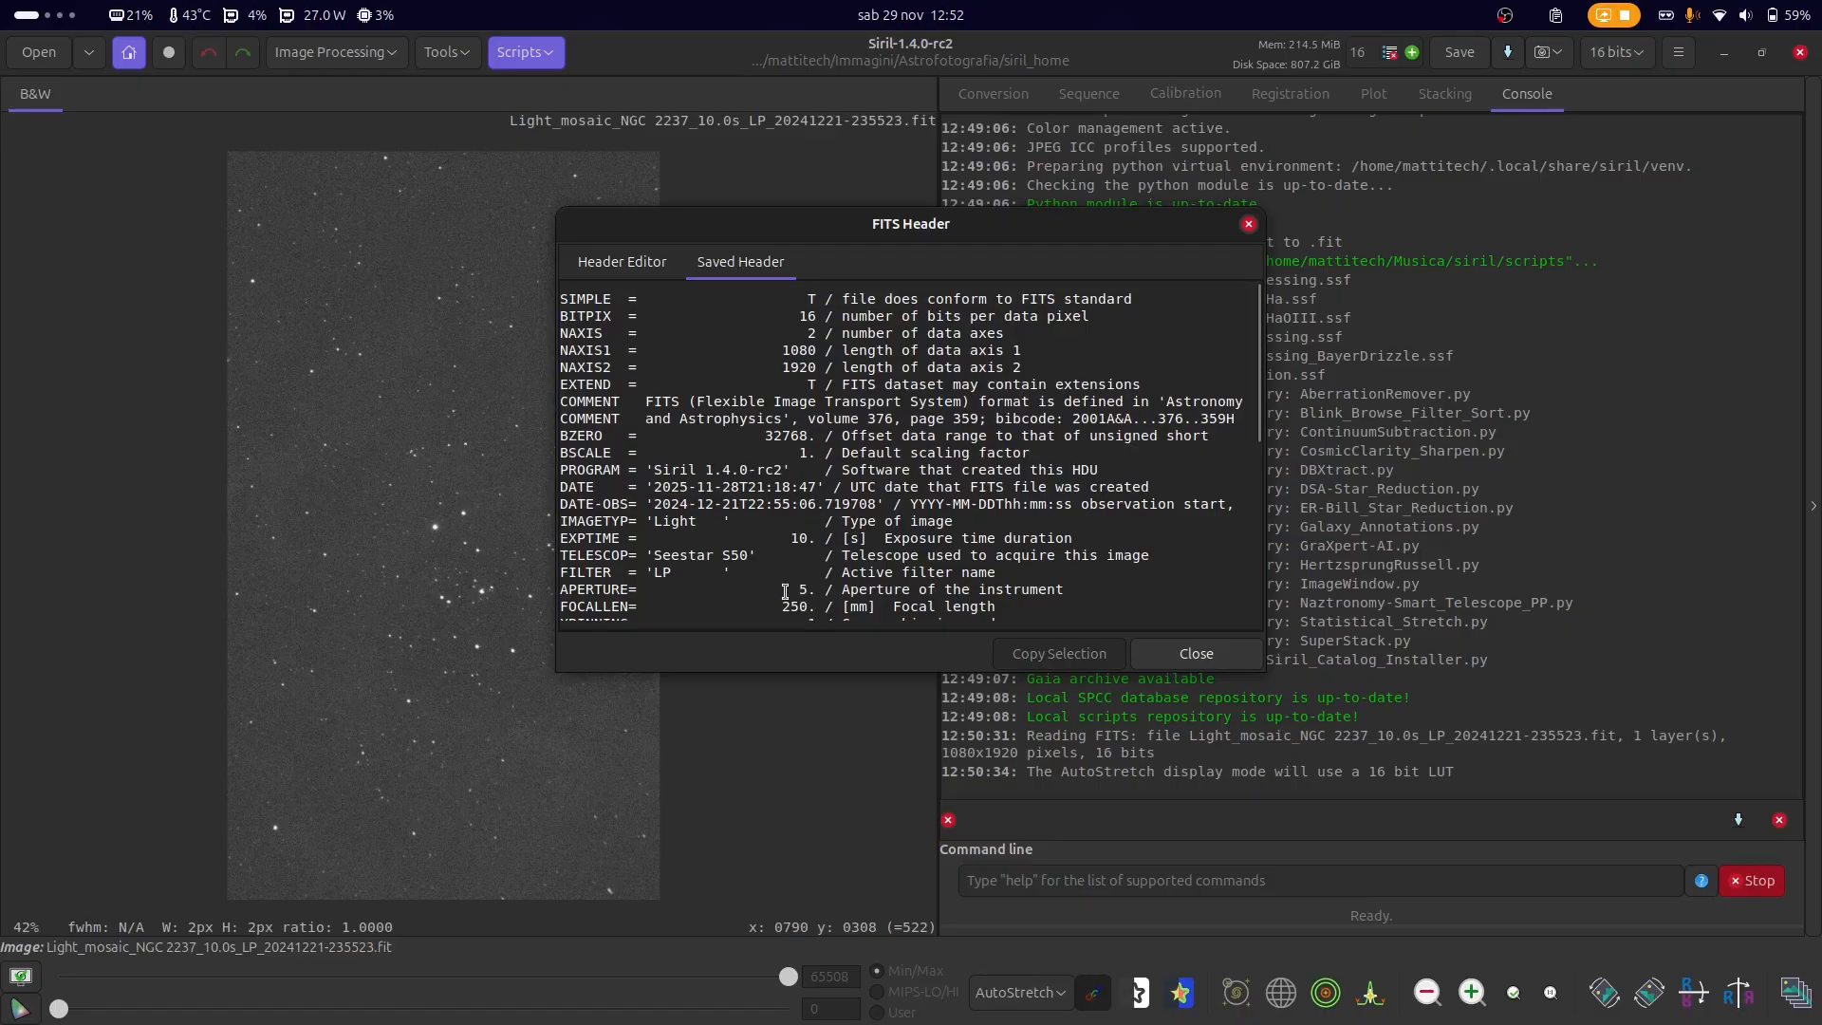
- Review the telescope, program and file creation date entries in the saved header
drag(751, 557, 672, 573)
drag(776, 467, 702, 467)
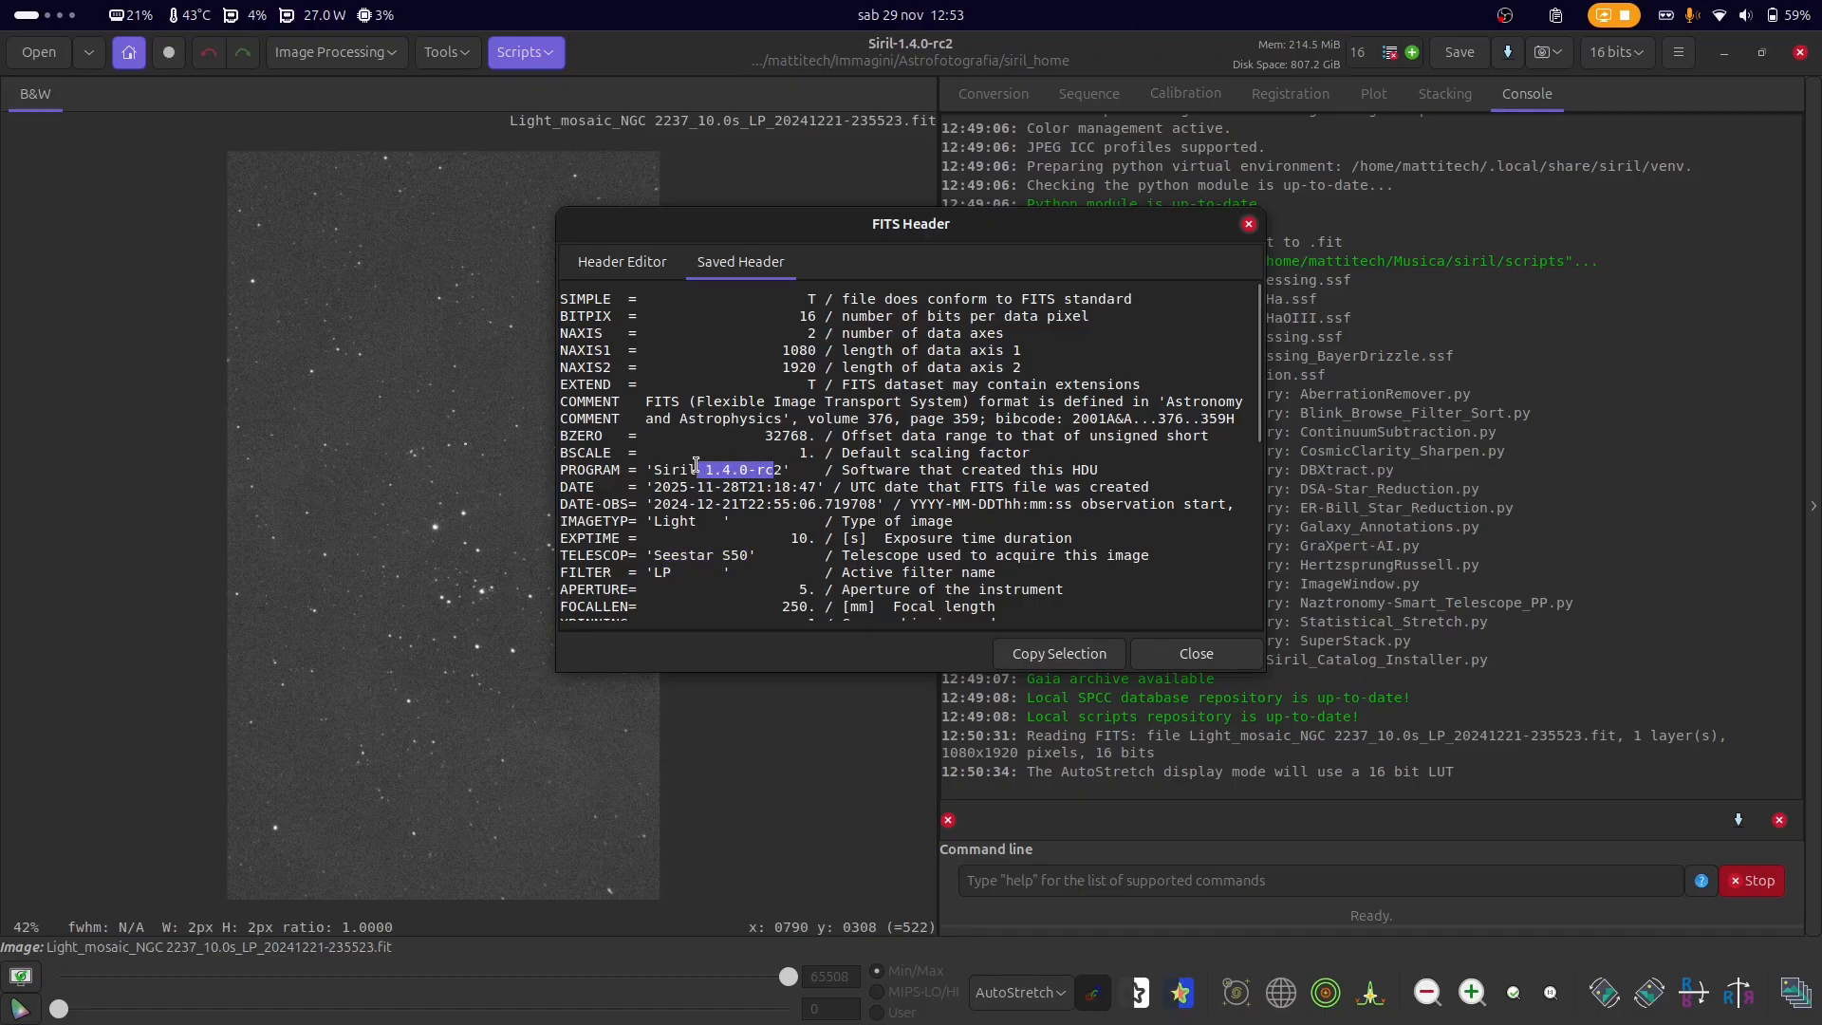
click(812, 486)
drag(816, 487, 653, 487)
scroll(859, 481, down, 1)
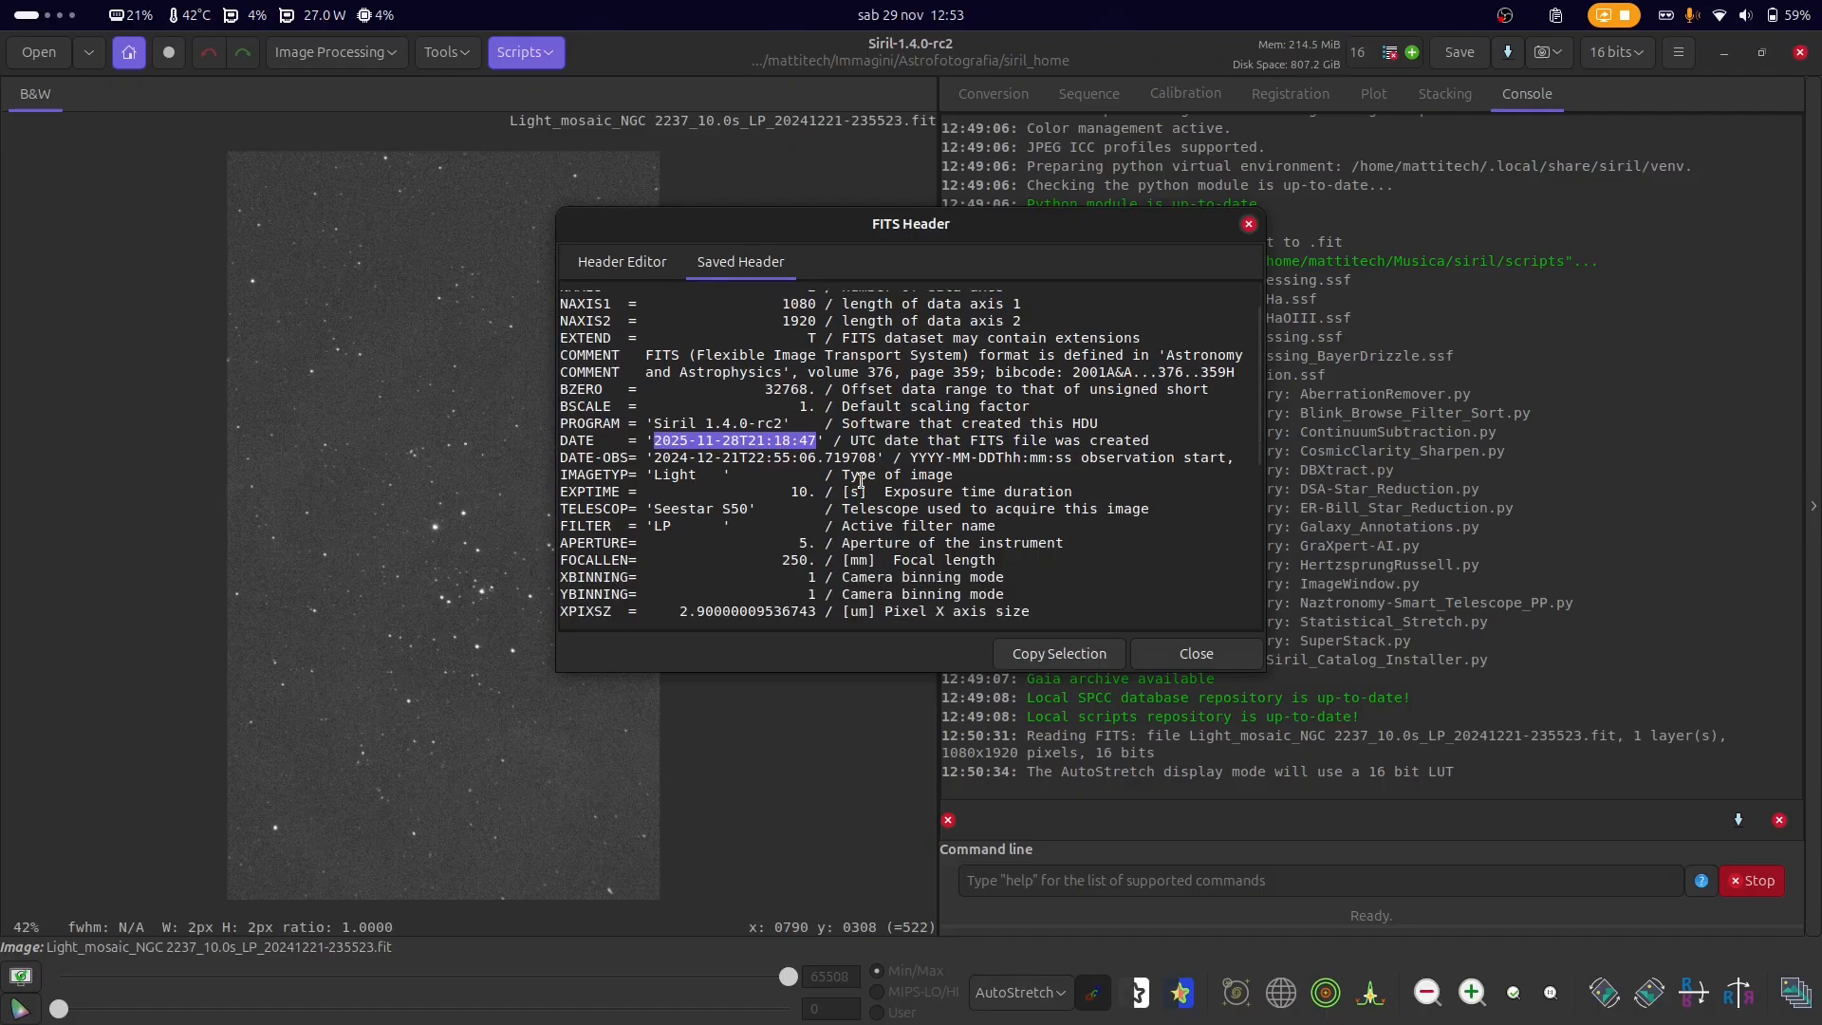
- Review the exposure time and focal length entries in the saved header
double_click(795, 491)
scroll(839, 507, down, 1)
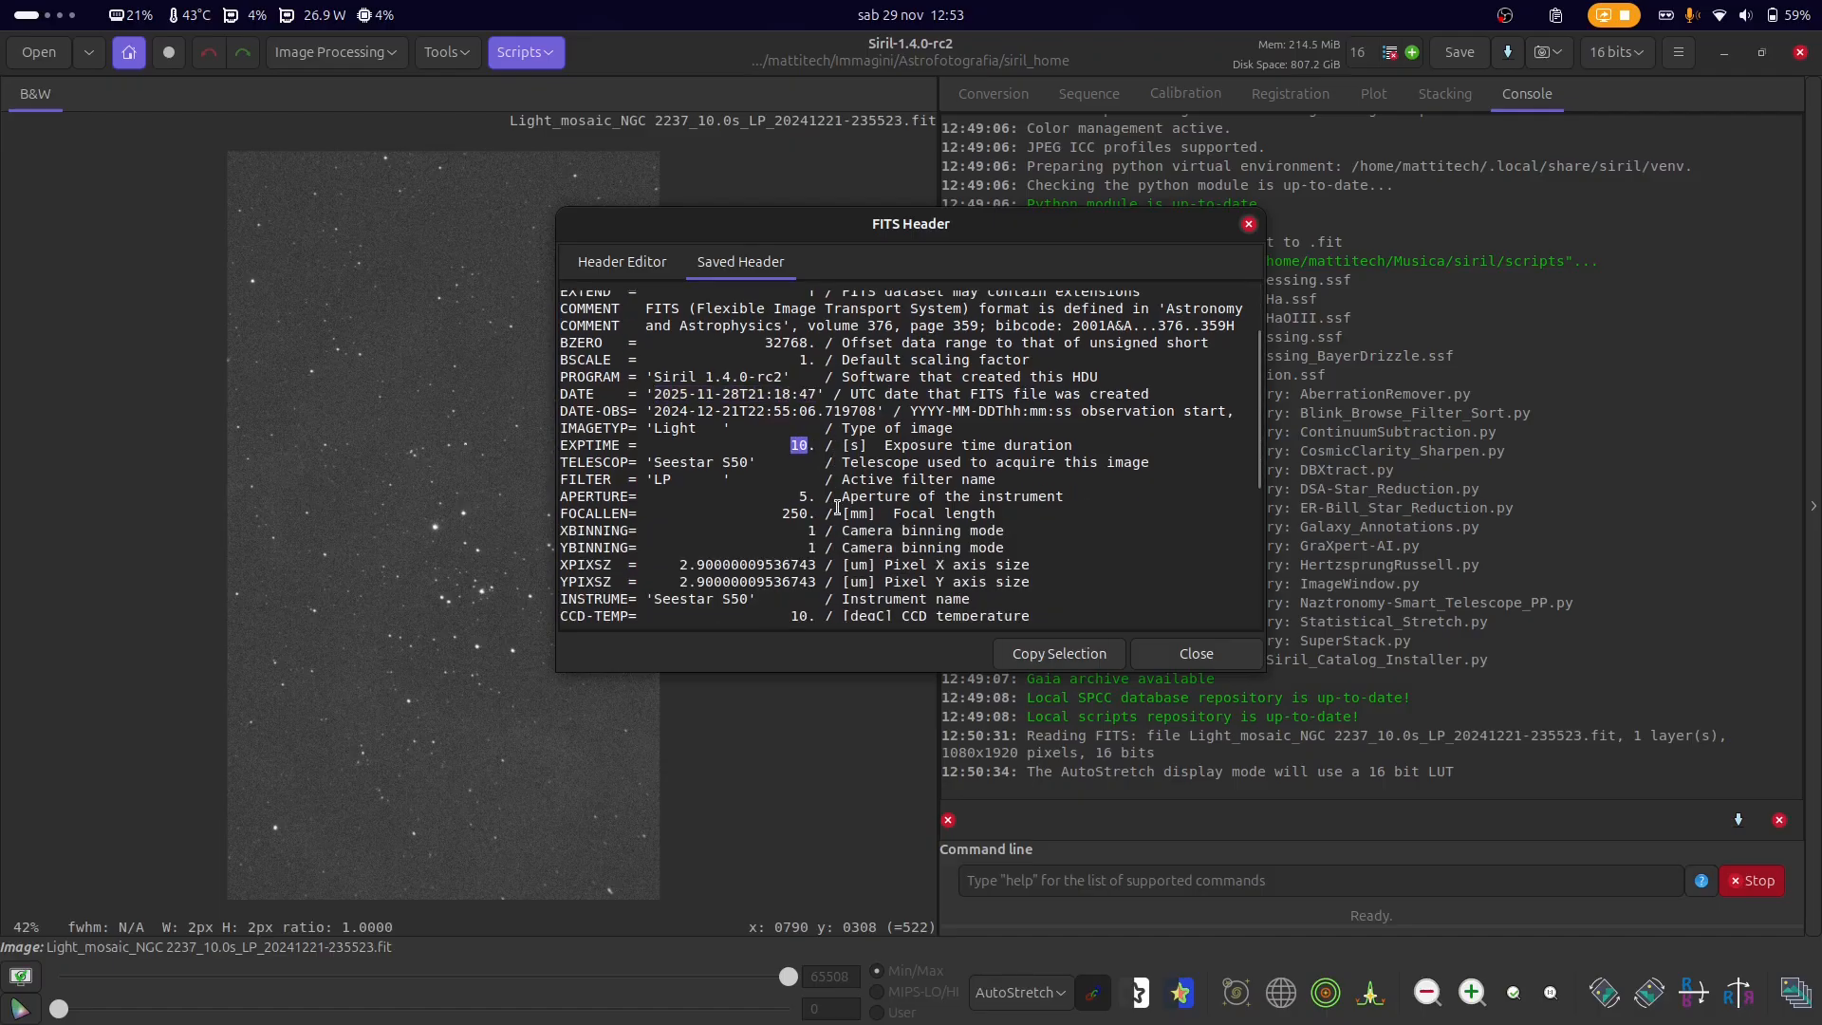
drag(779, 513, 811, 513)
scroll(809, 512, down, 4)
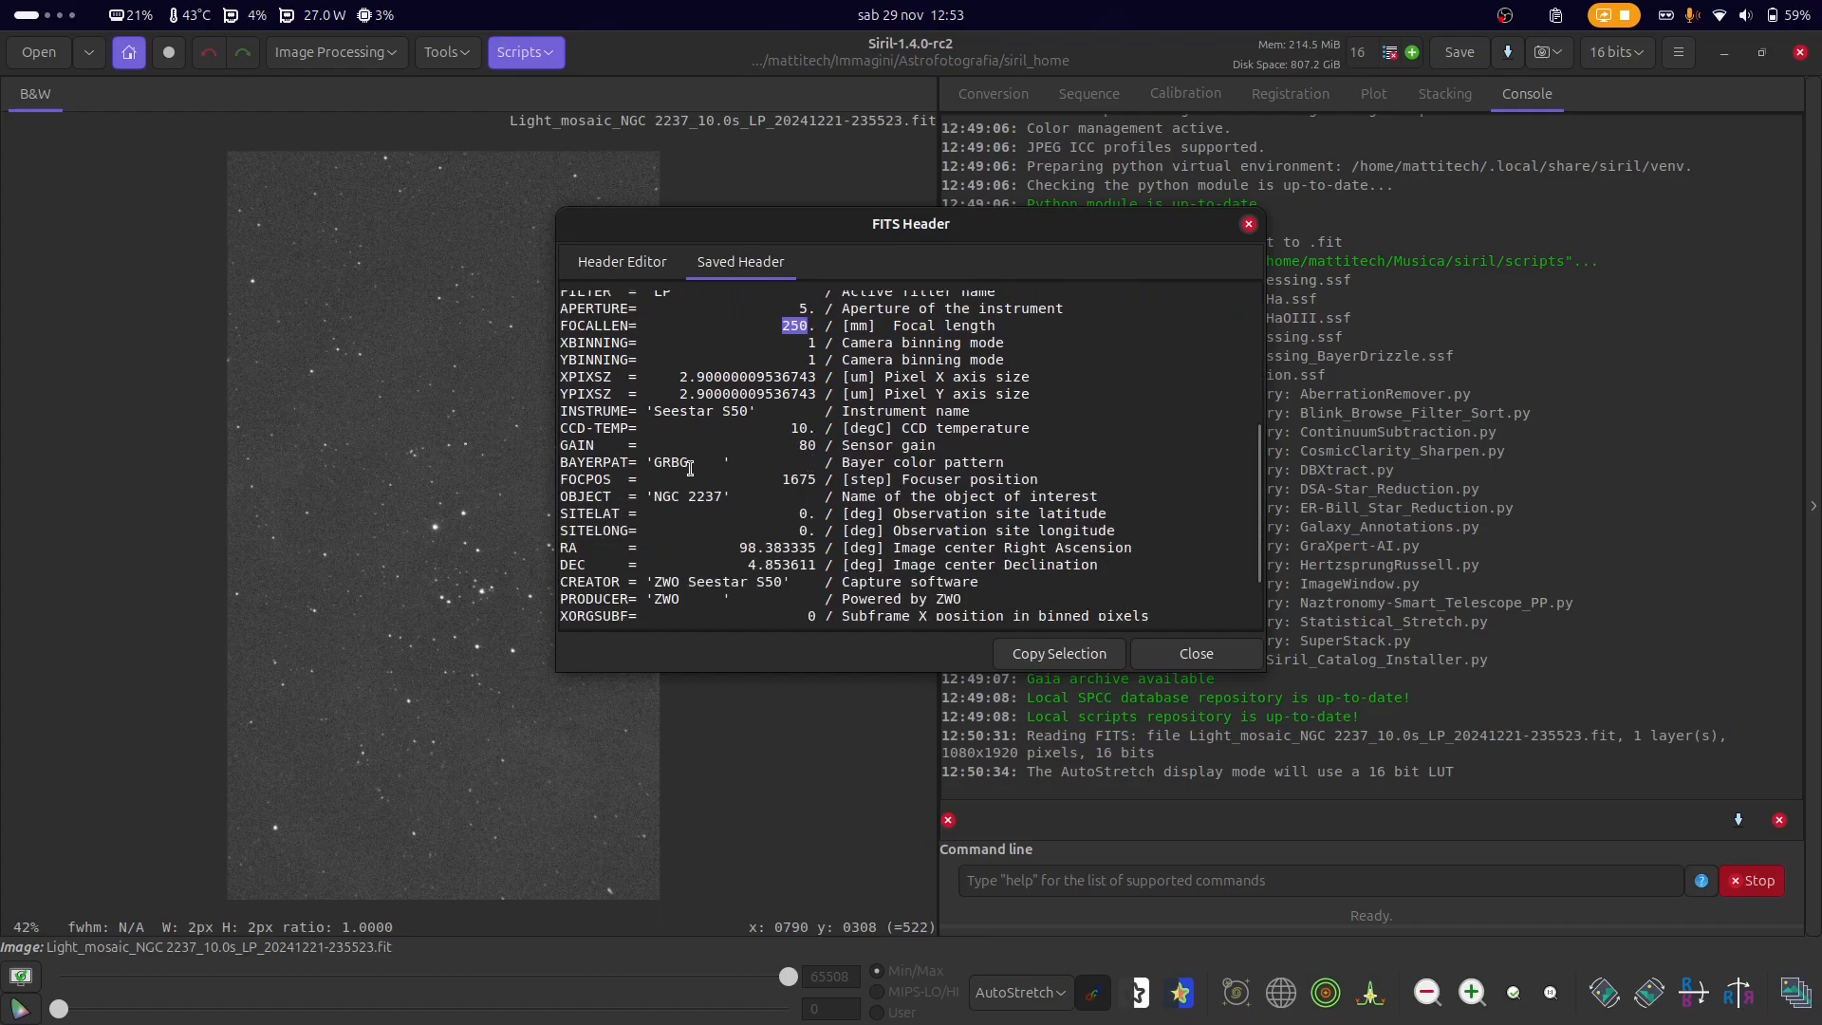
- Check the Bayer pattern entry and look over the remaining acquisition entries in the saved header
drag(690, 463, 653, 464)
click(707, 499)
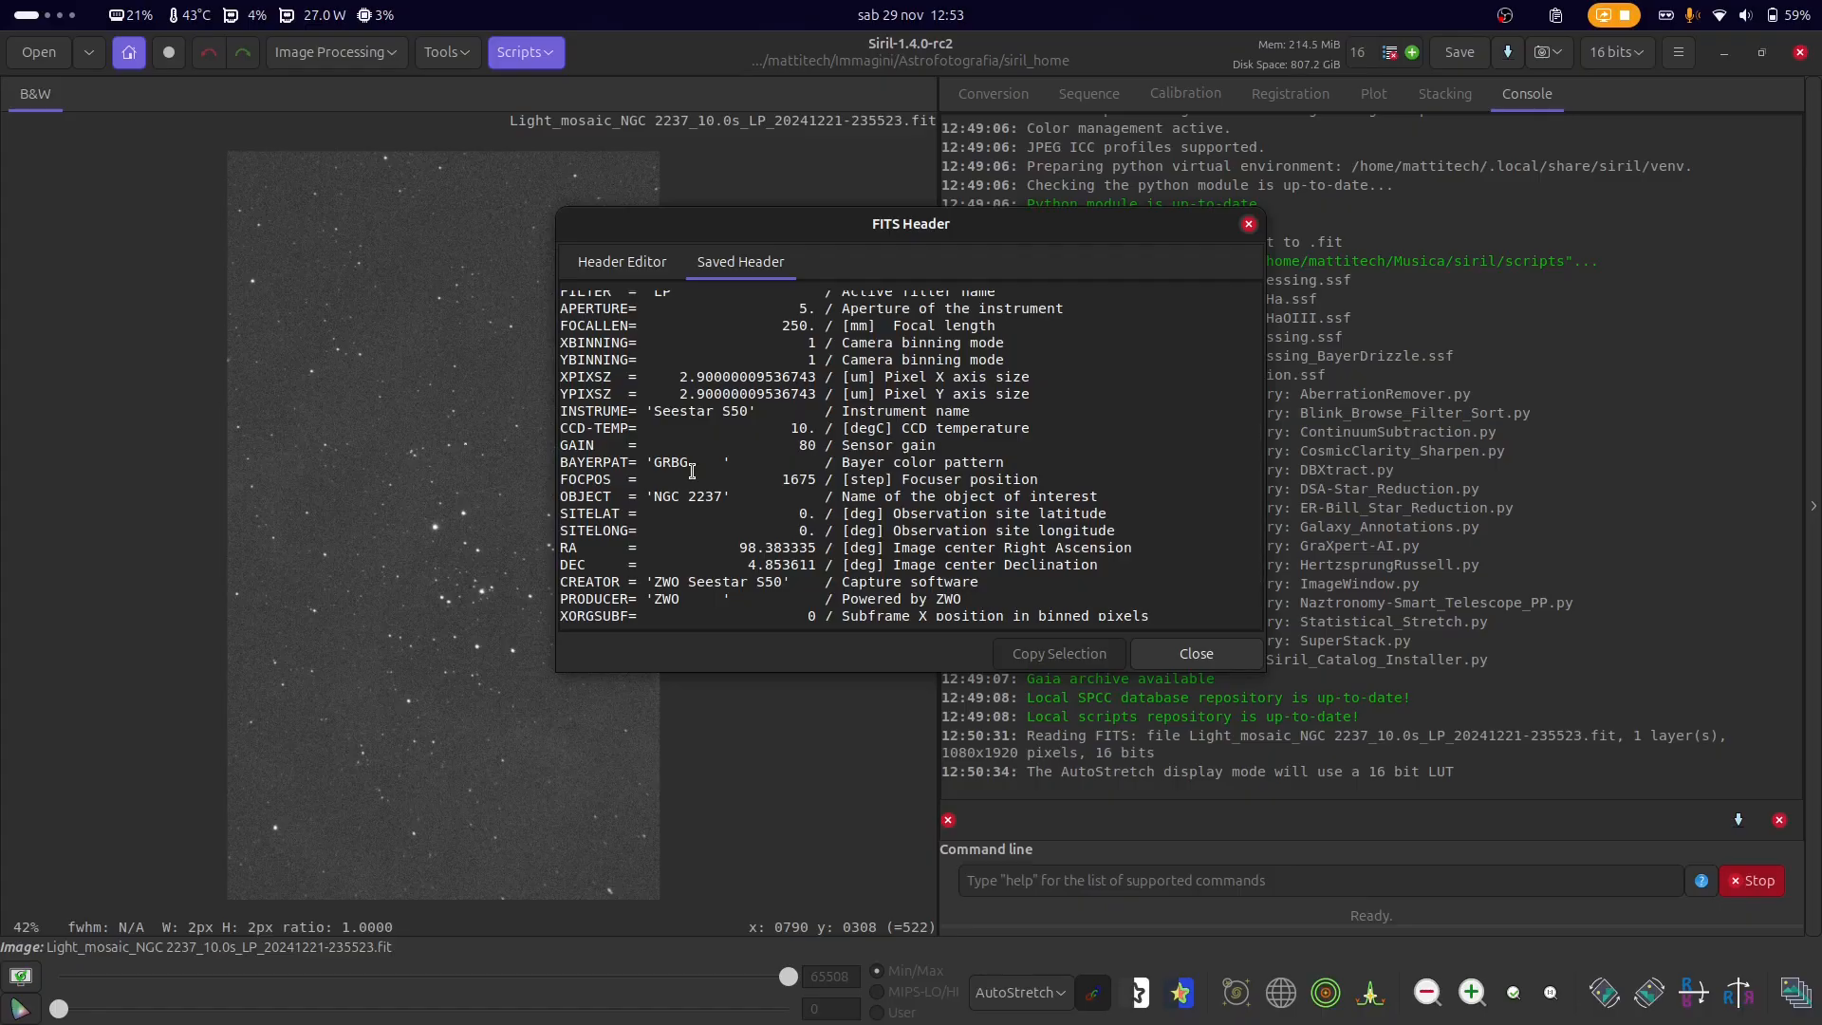
scroll(692, 471, down, 2)
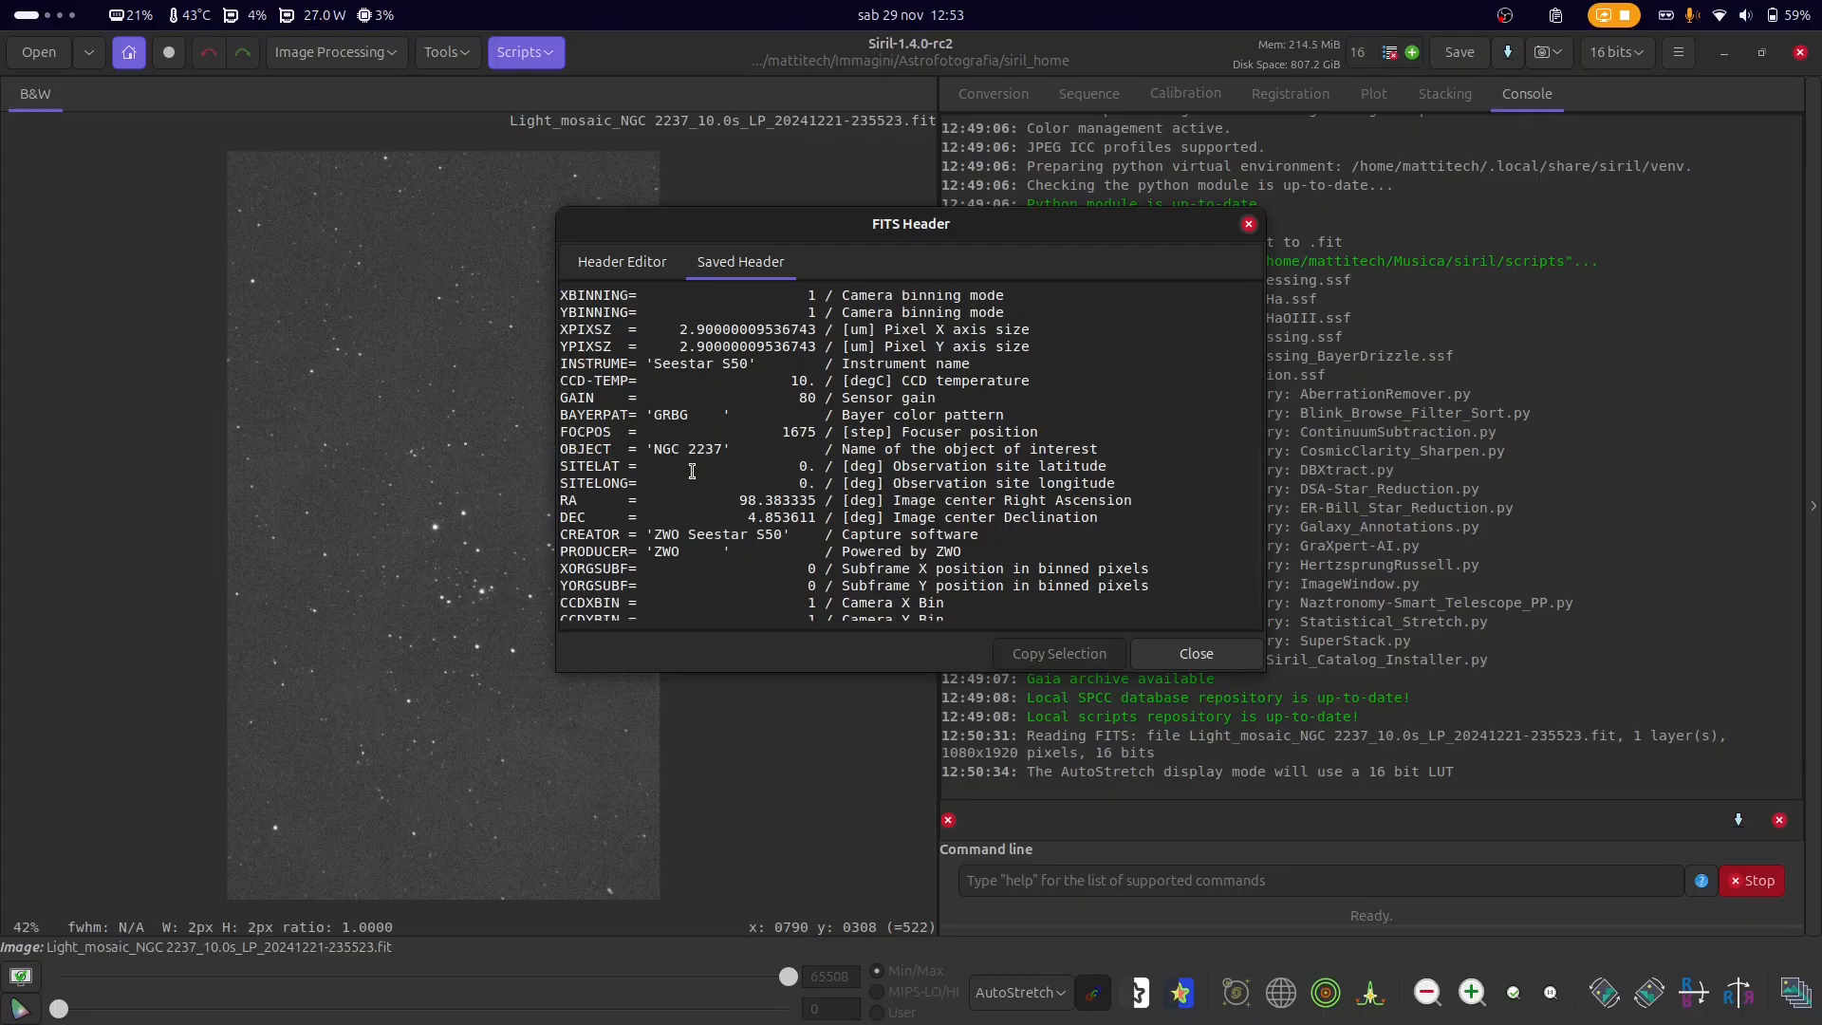
scroll(692, 470, up, 4)
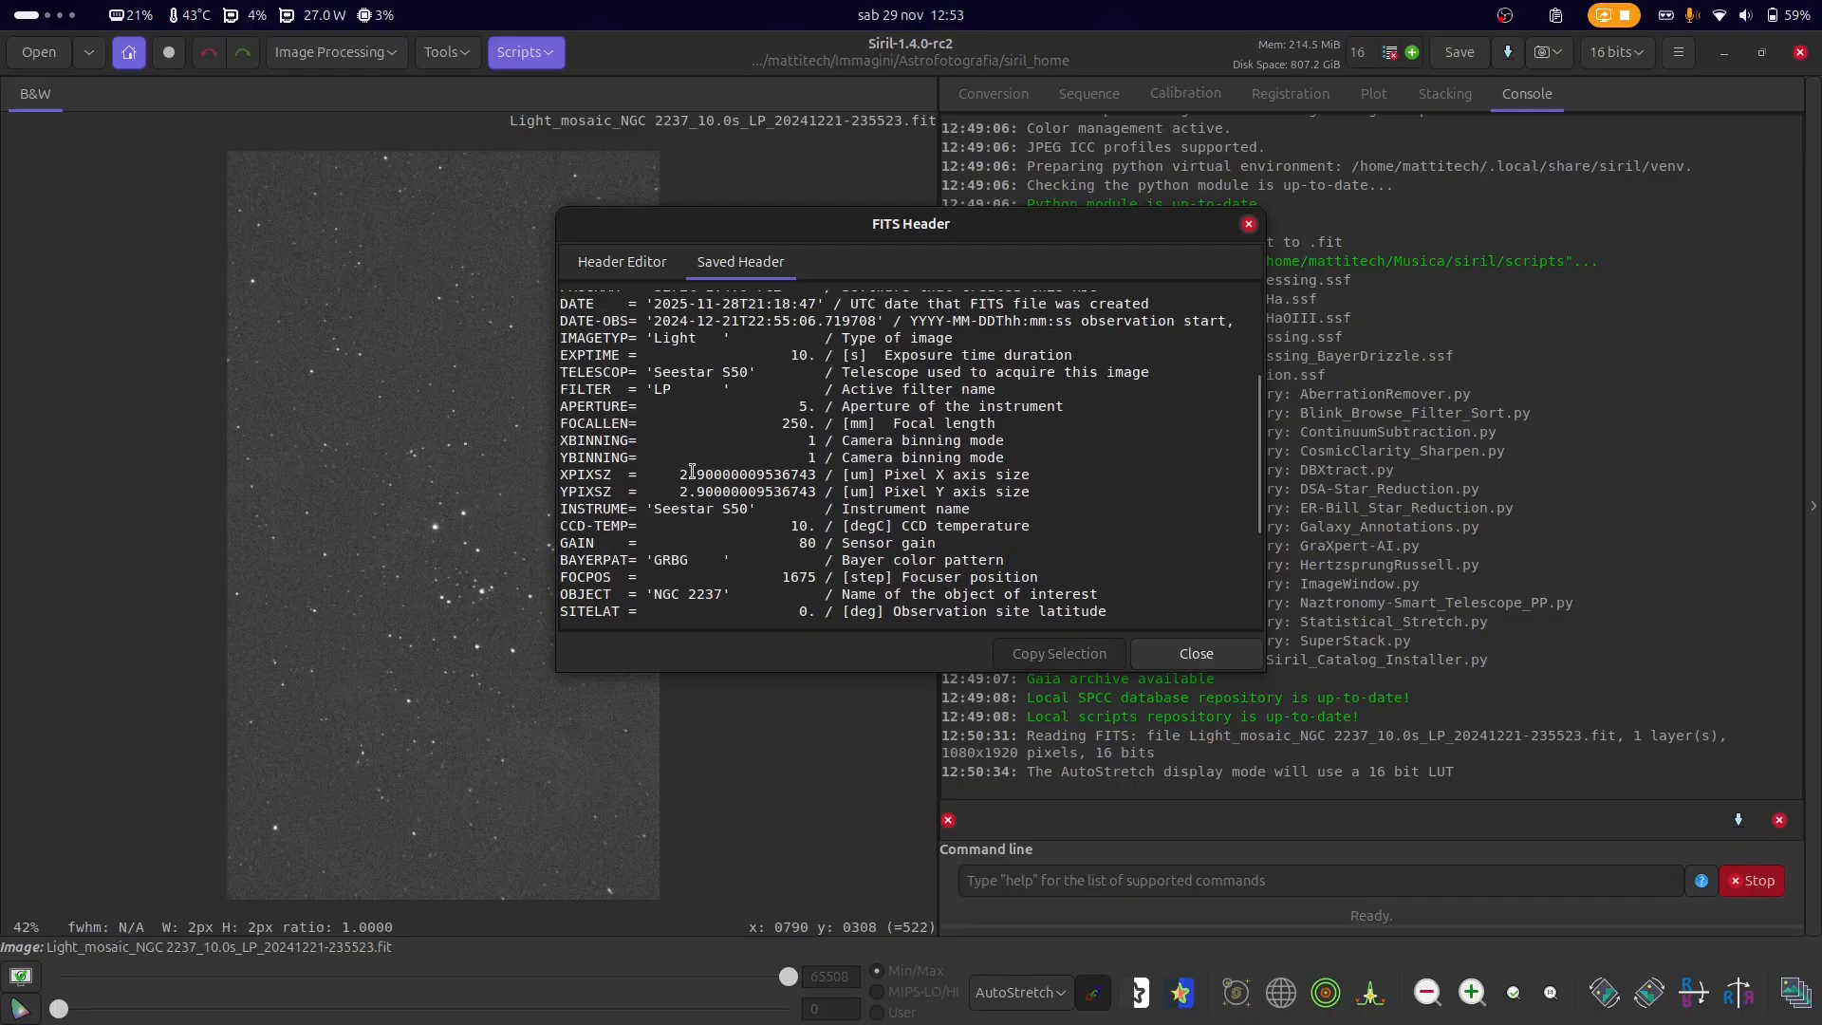
scroll(692, 470, up, 3)
scroll(692, 471, down, 4)
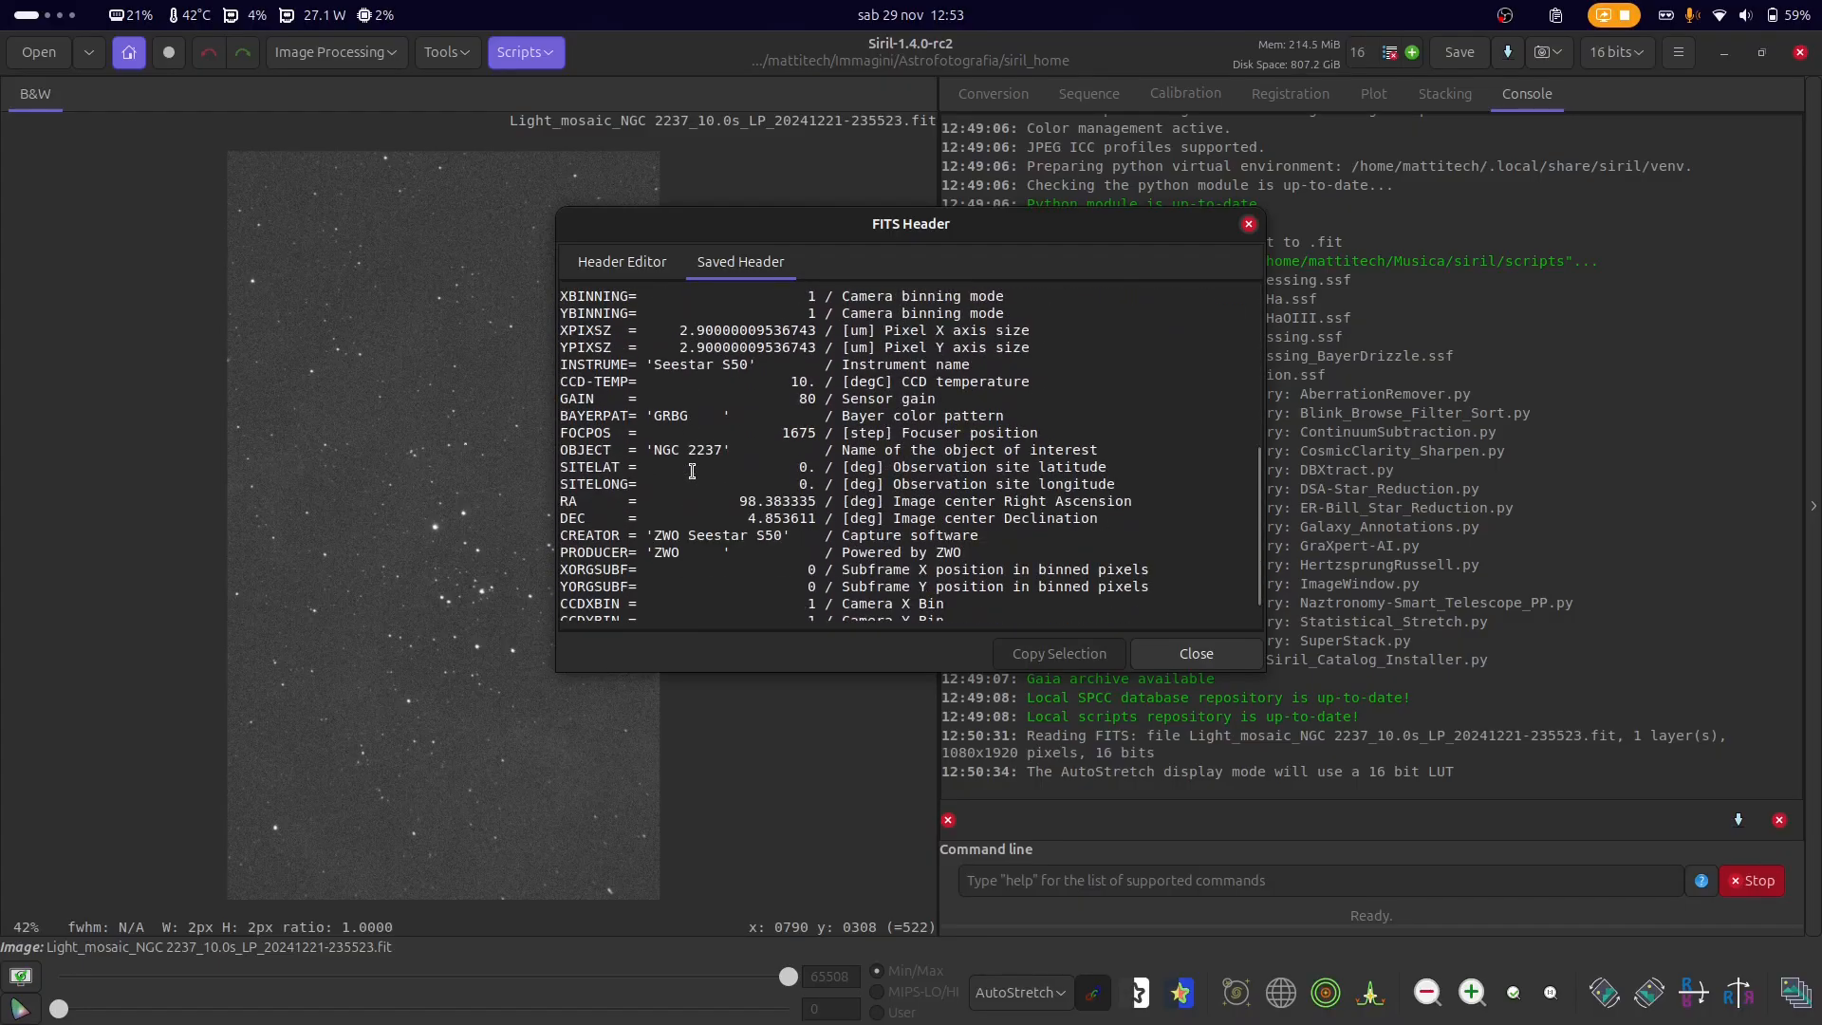
- Examine the observation site latitude and longitude entries, SITELAT and SITELONG, in the saved header
triple_click(804, 472)
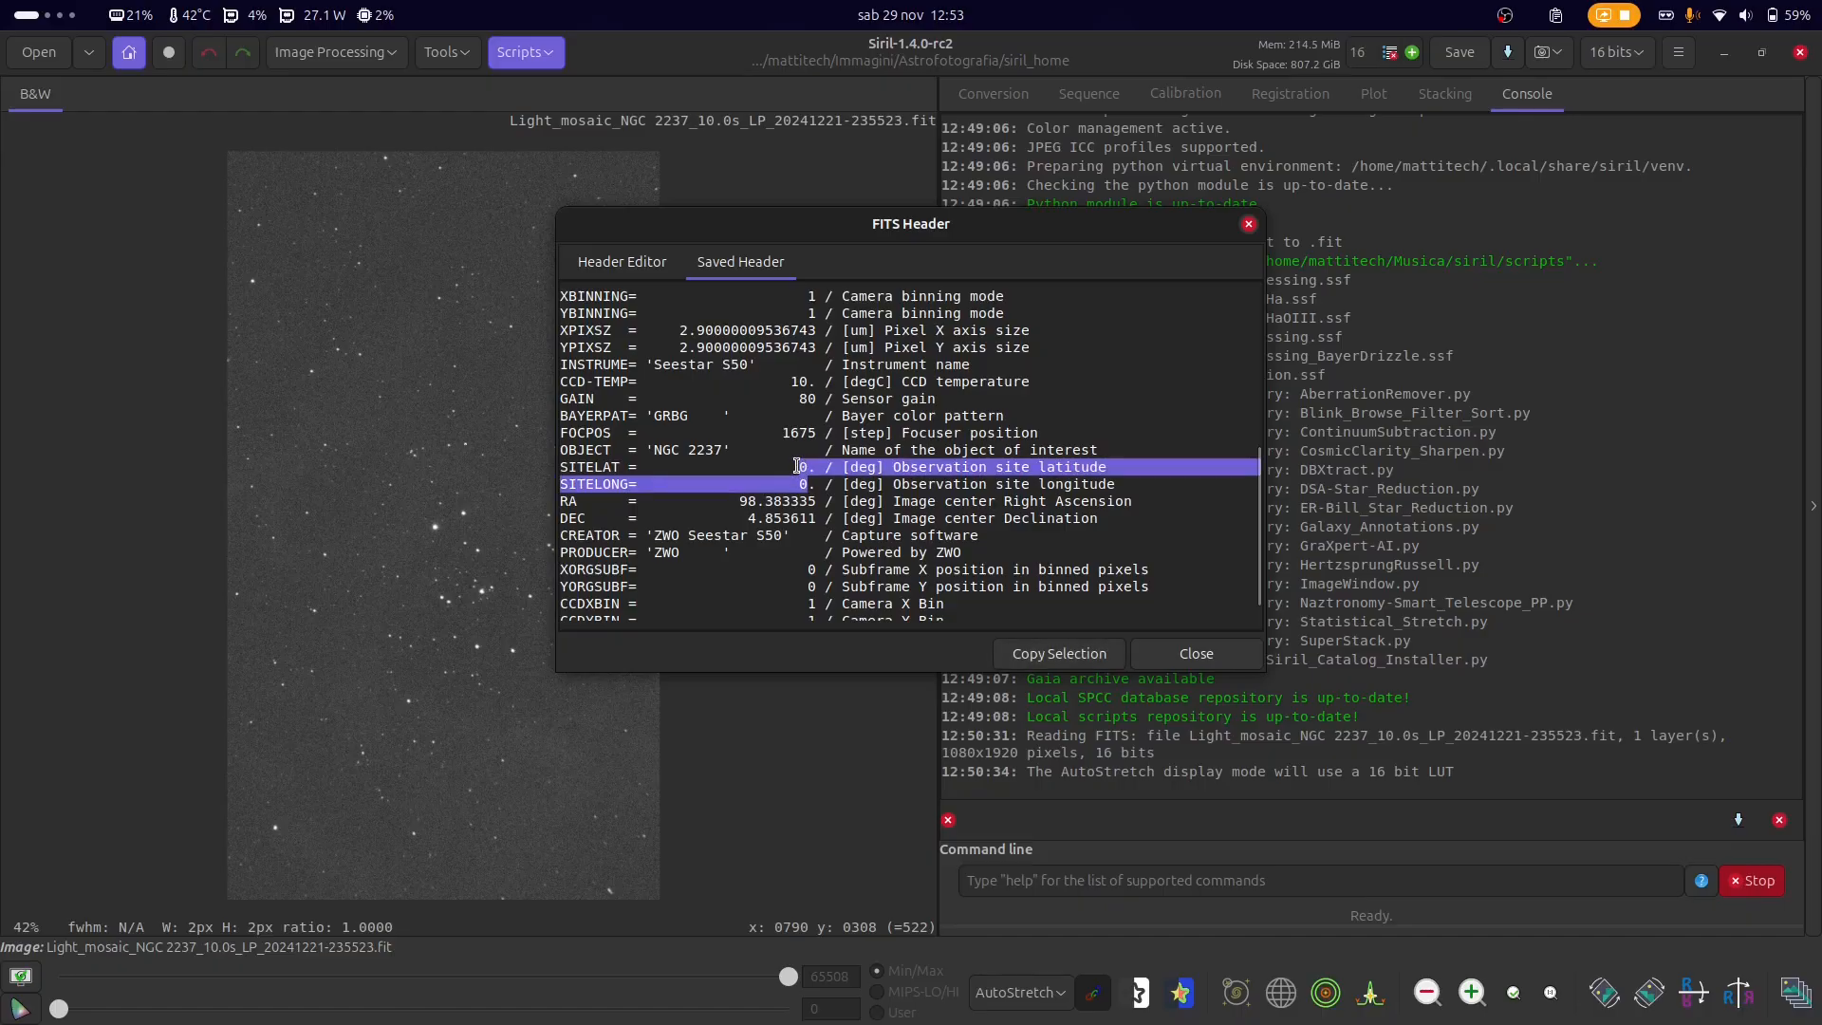
double_click(632, 468)
click(621, 474)
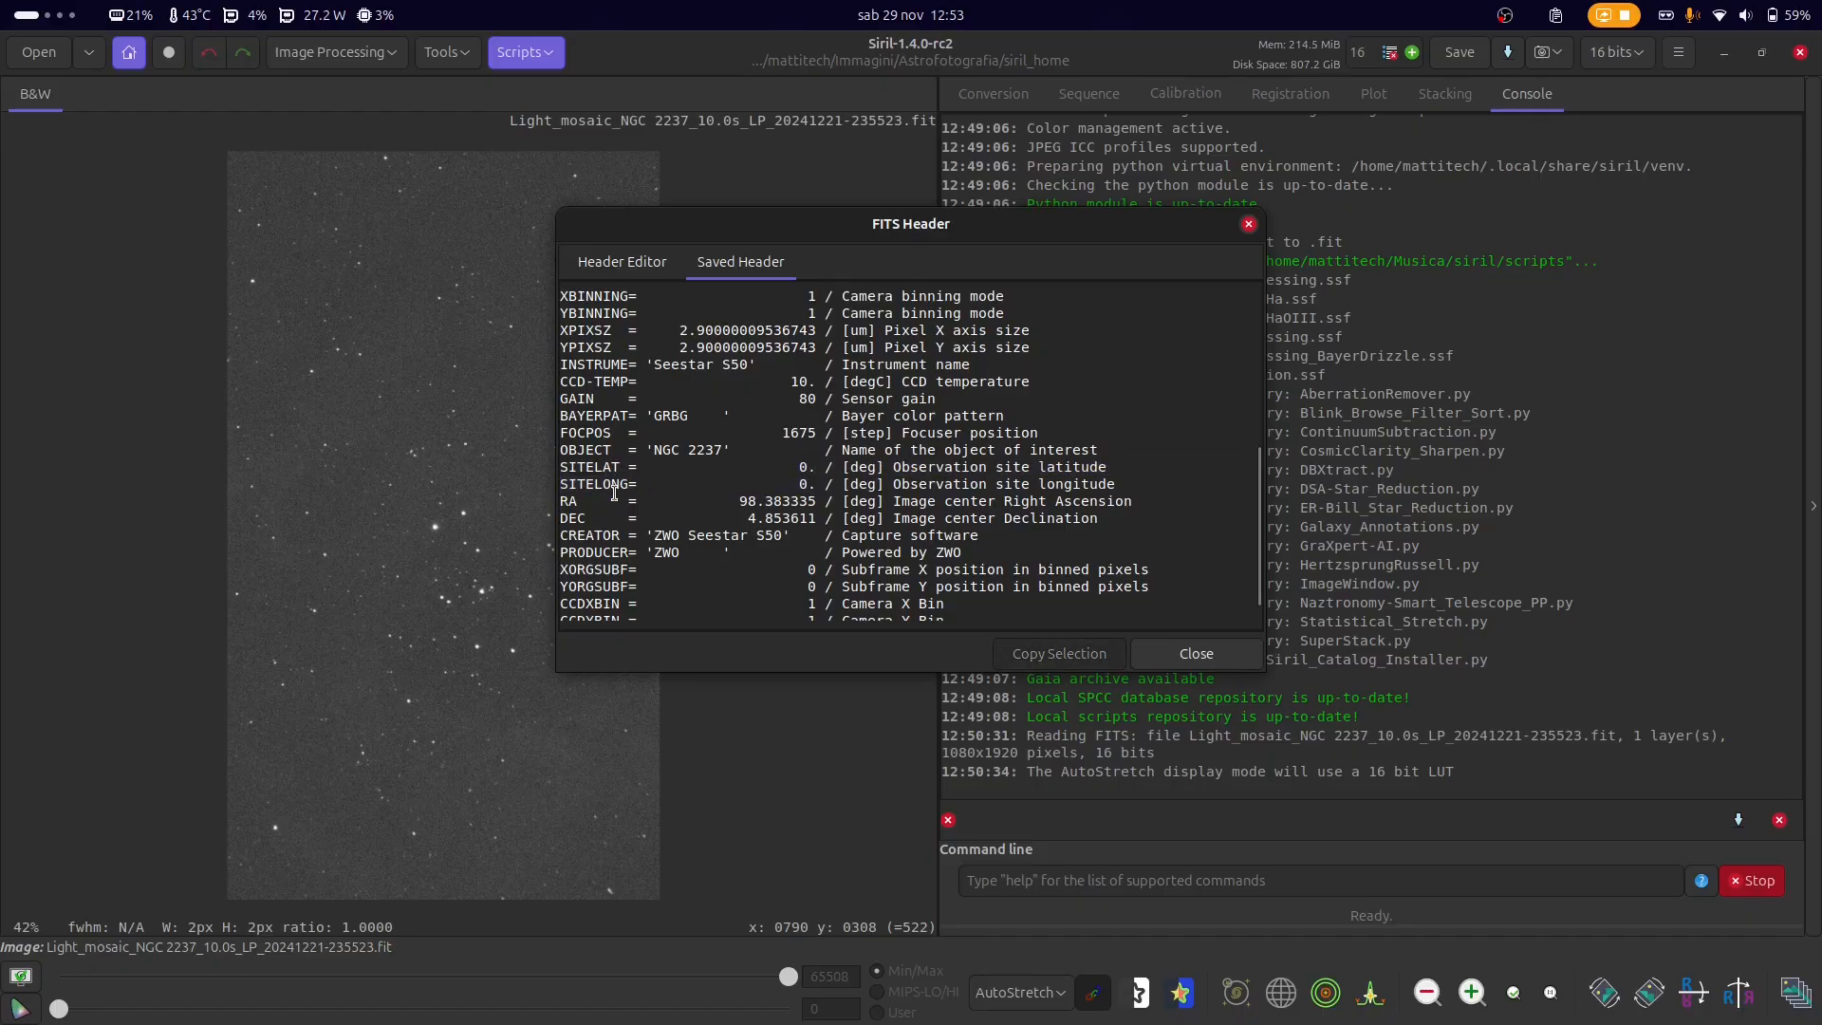
drag(643, 486, 561, 462)
click(760, 485)
mouse_move(800, 468)
mouse_down()
mouse_move(805, 484)
mouse_move(778, 471)
mouse_up()
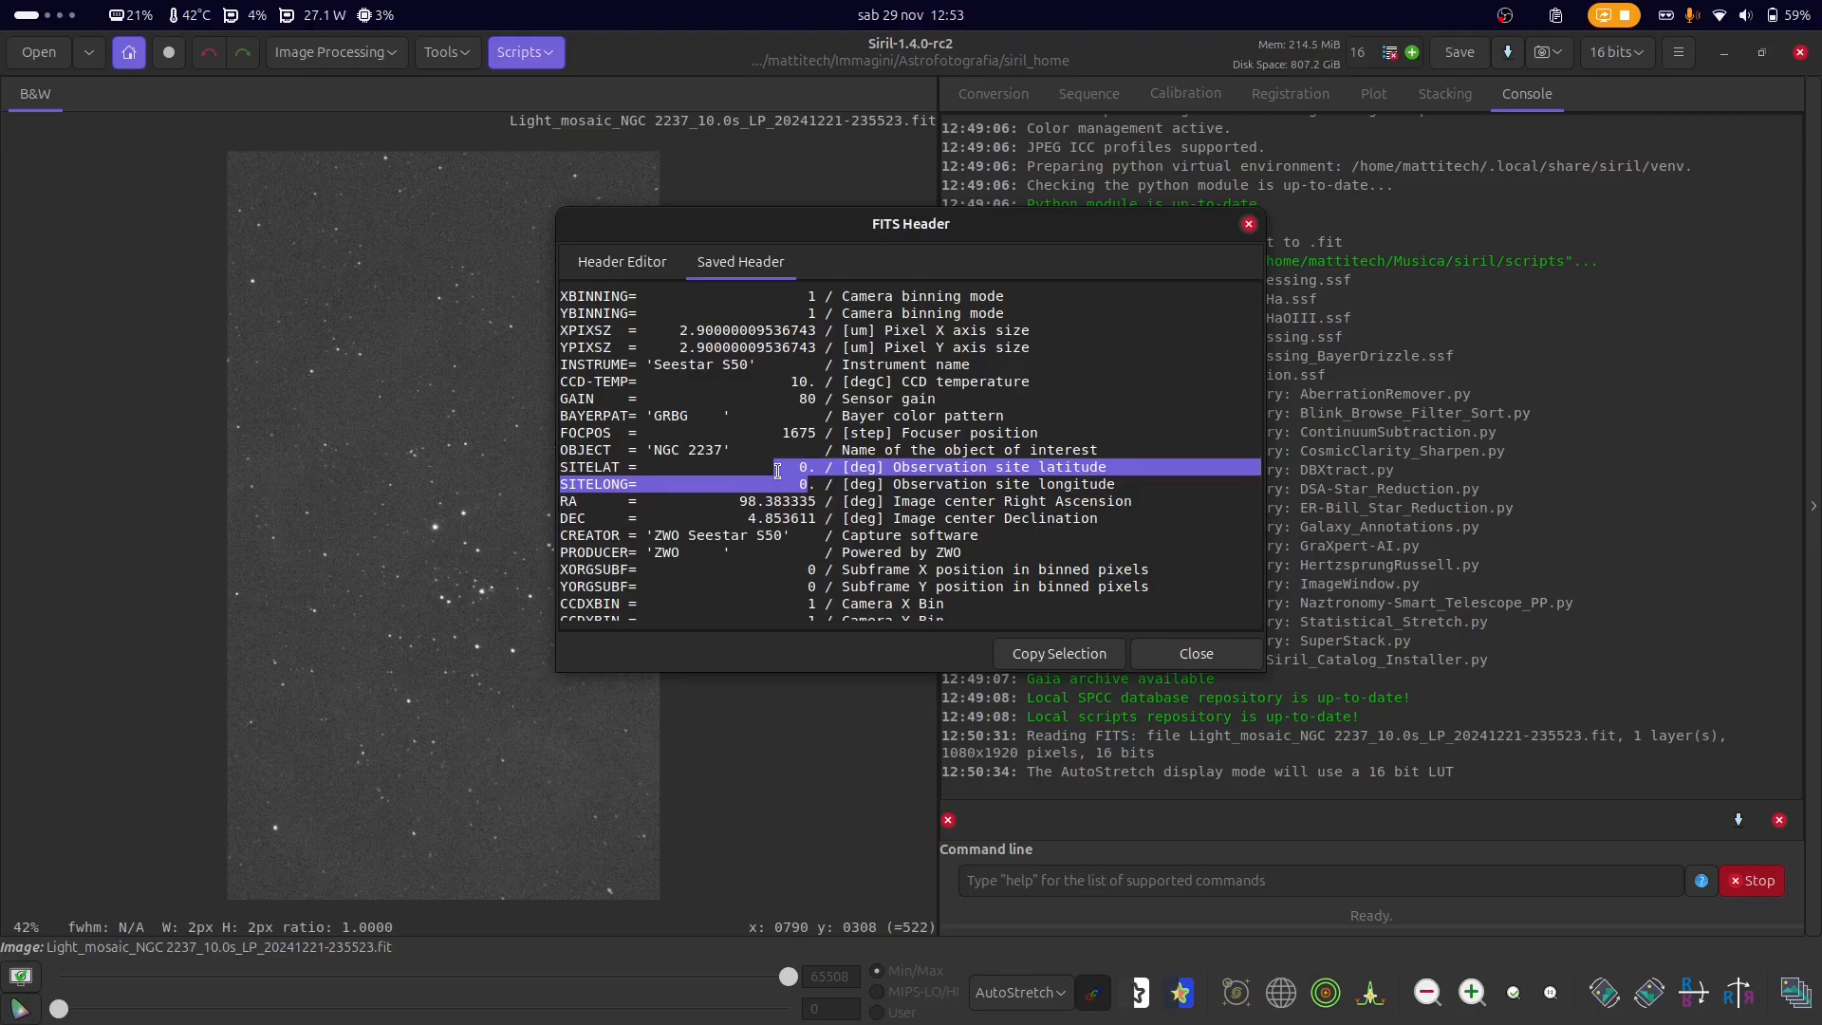
- Switch to the editable header and set the observation site latitude keyword SITELAT to 0
click(621, 262)
scroll(745, 508, down, 3)
scroll(702, 475, up, 4)
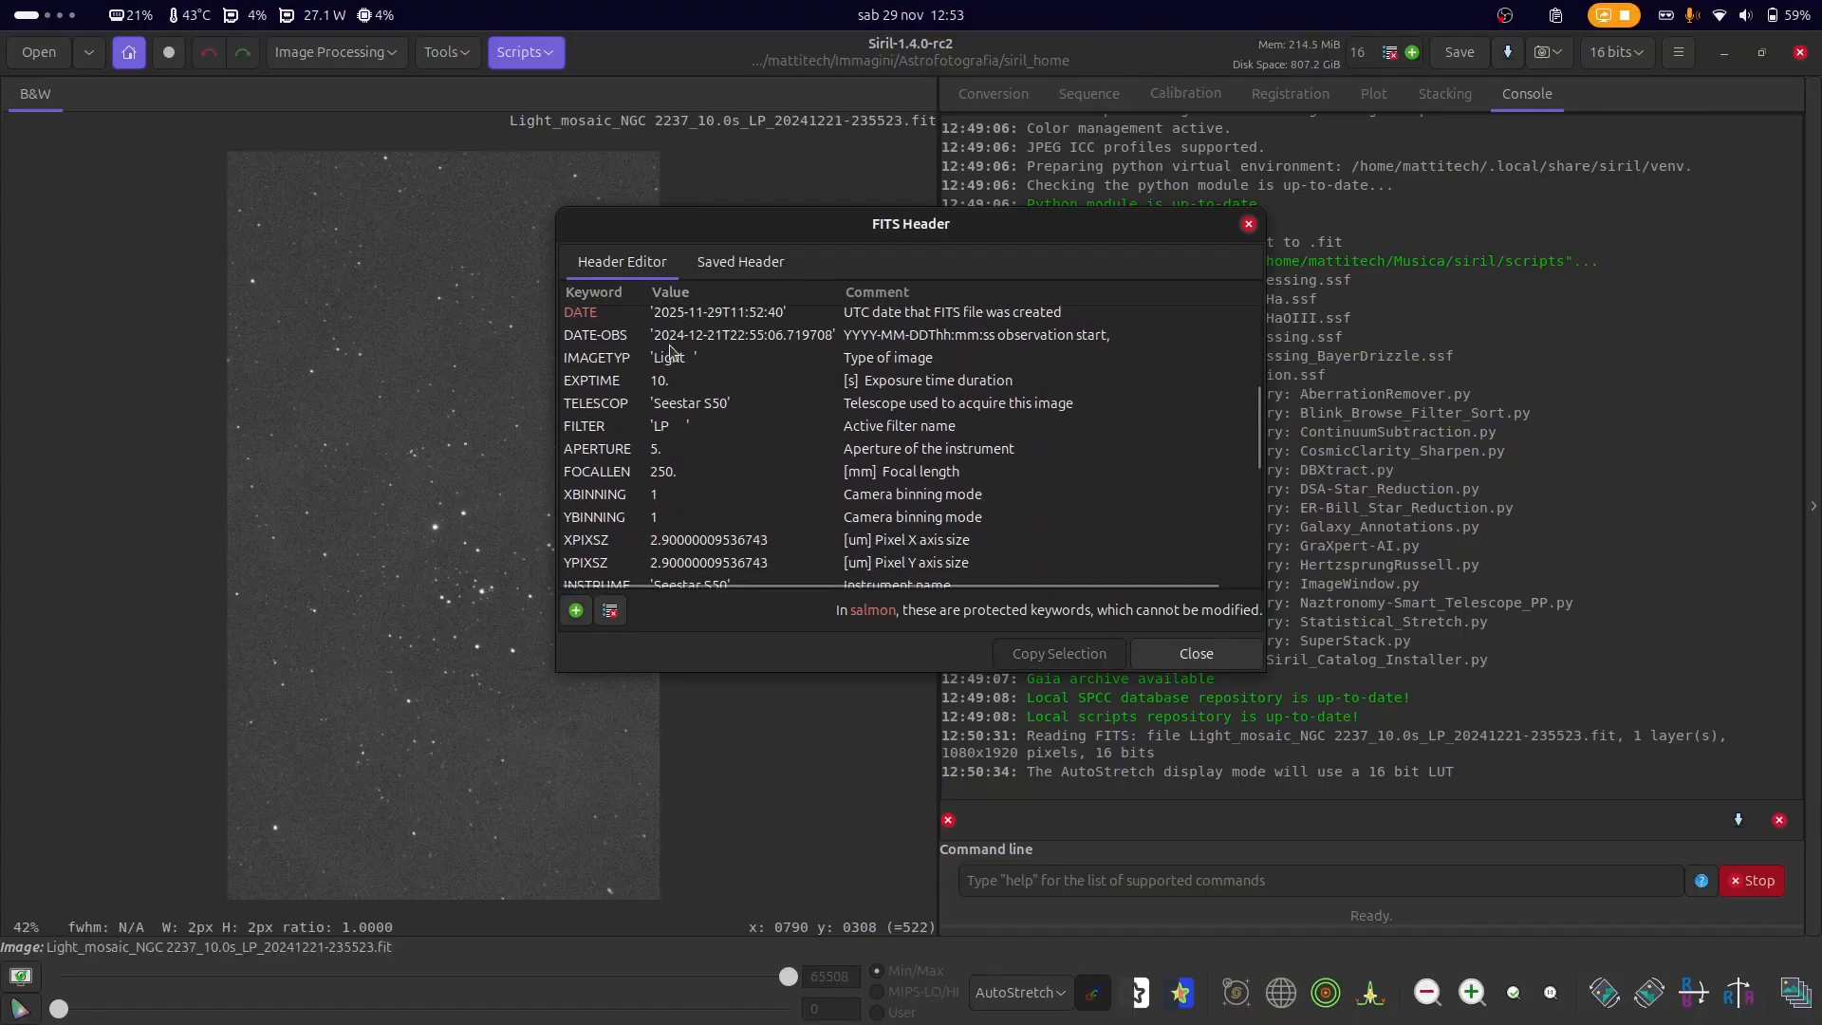
scroll(674, 454, down, 3)
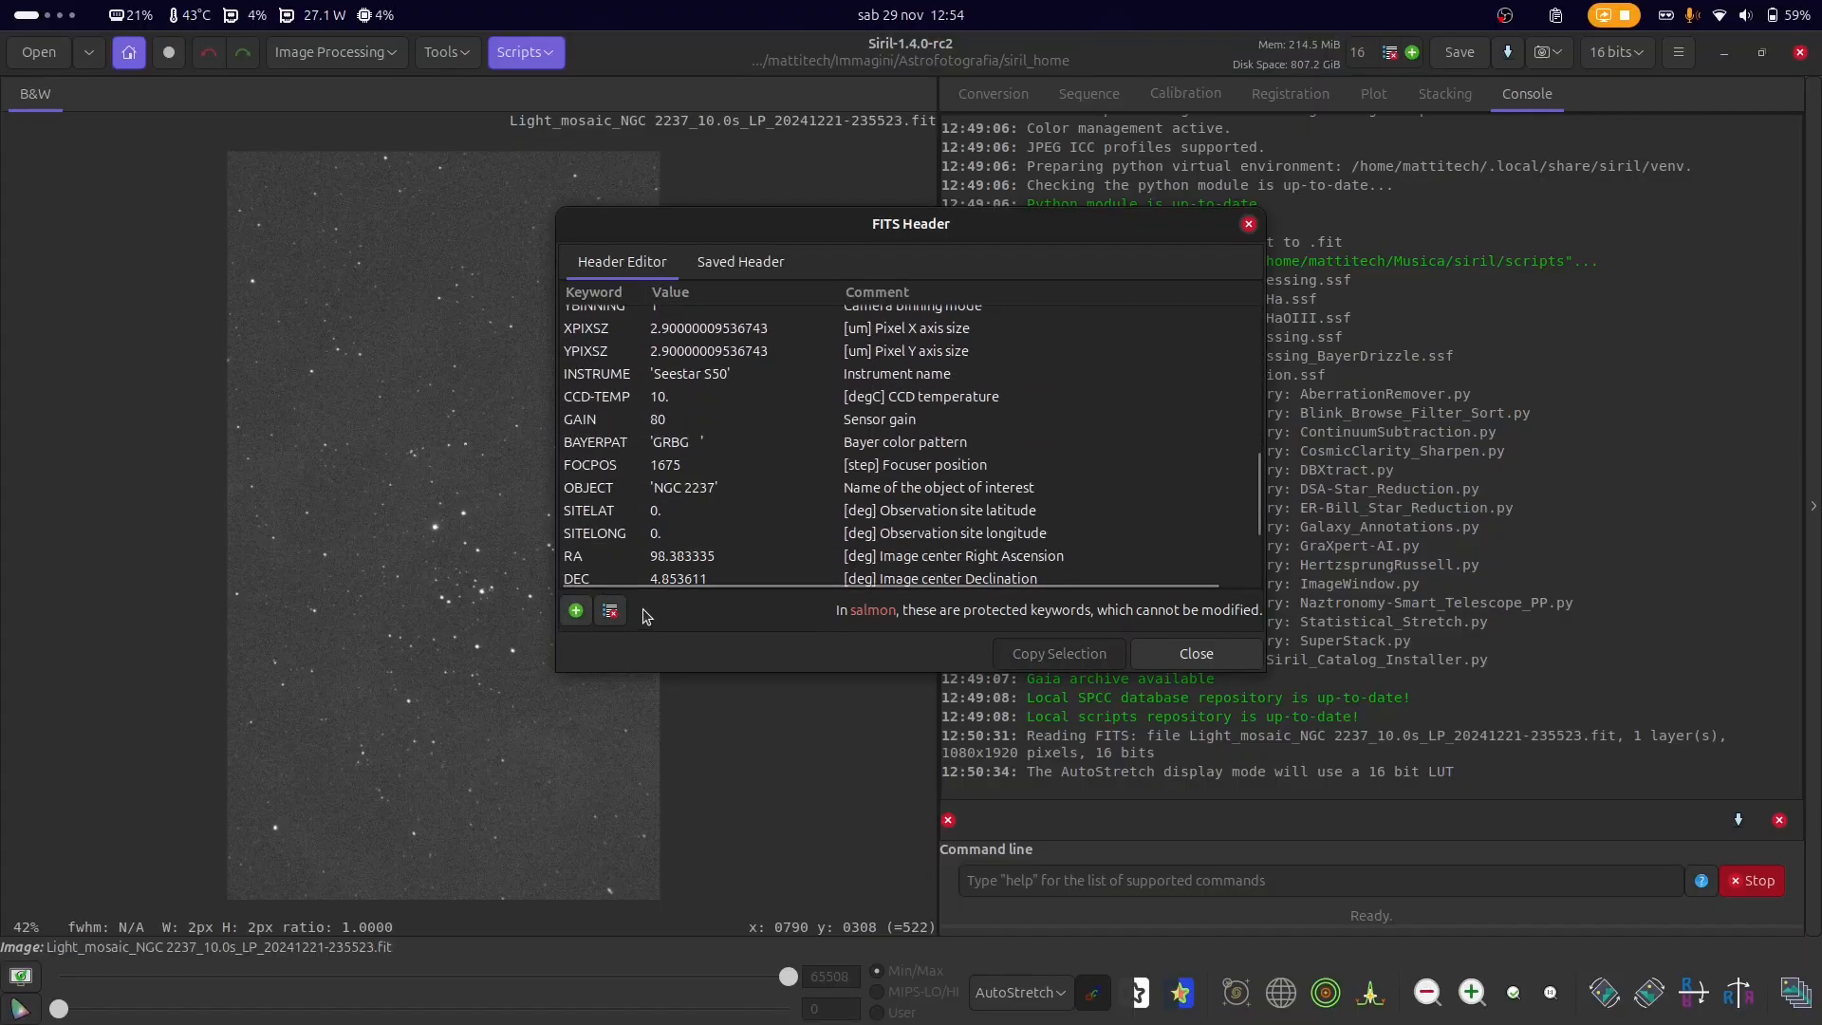
scroll(695, 541, down, 3)
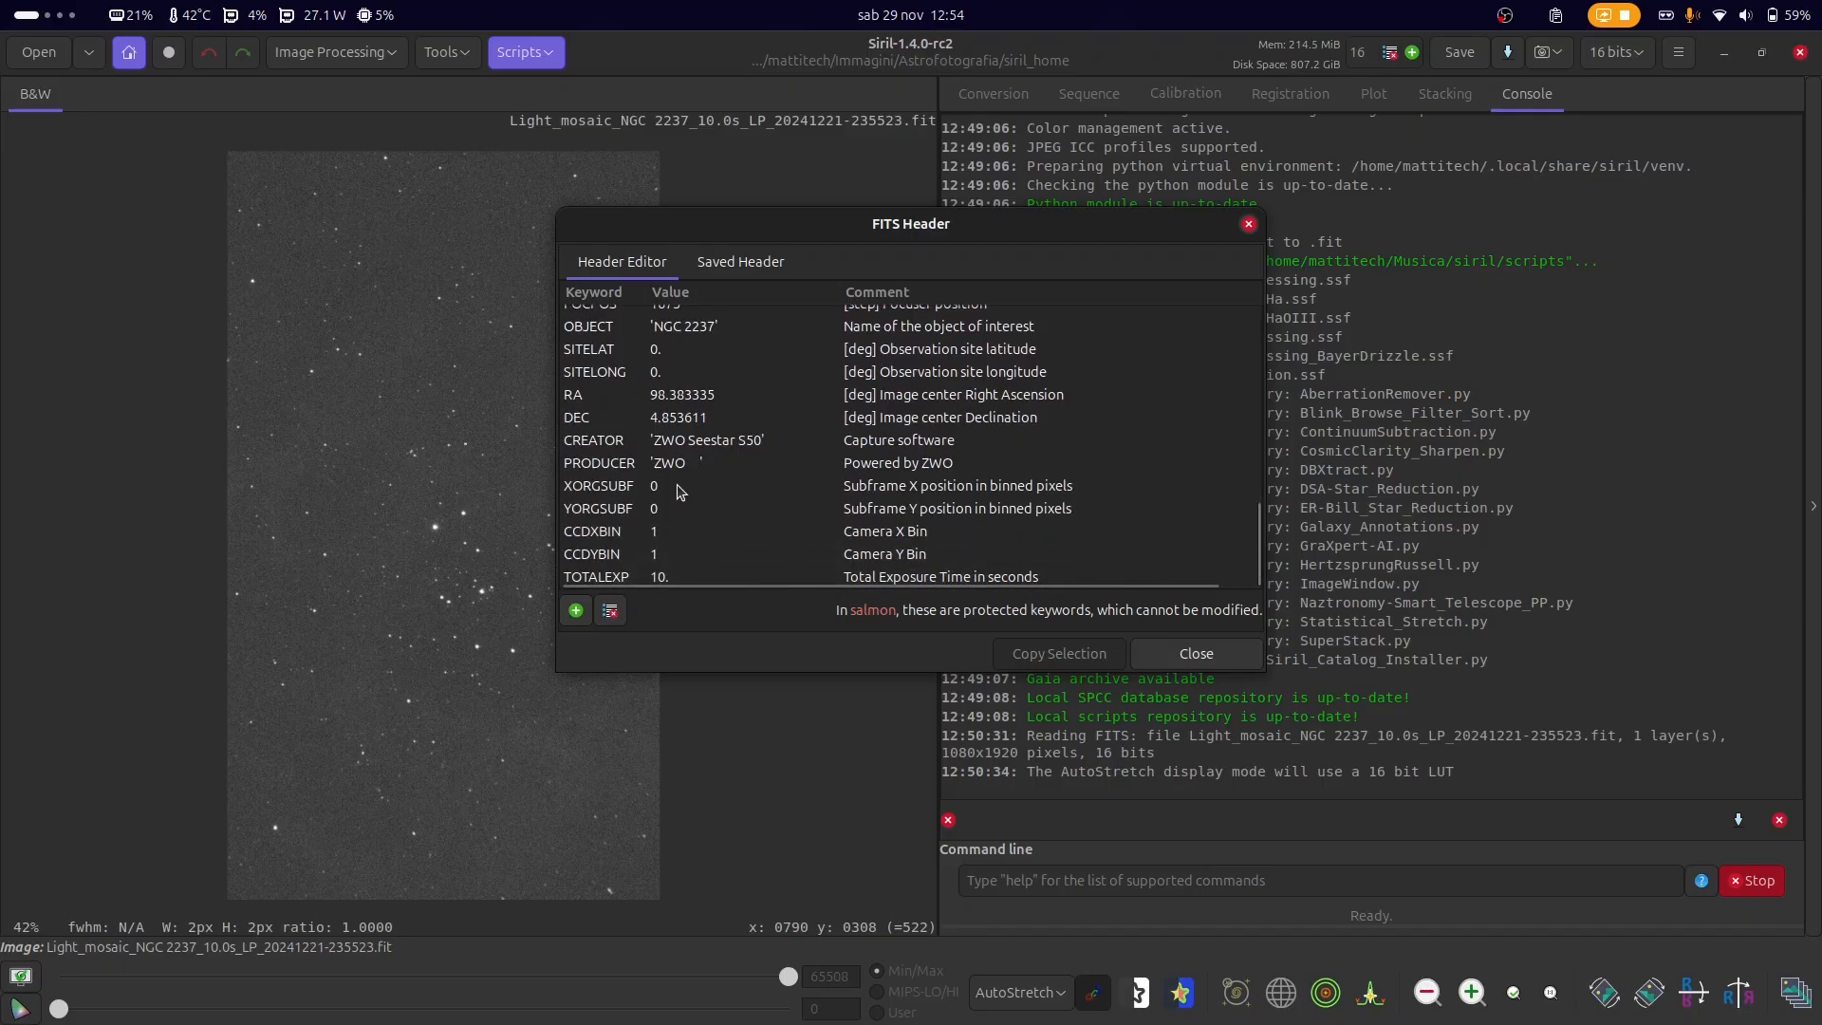
scroll(680, 494, up, 2)
double_click(673, 440)
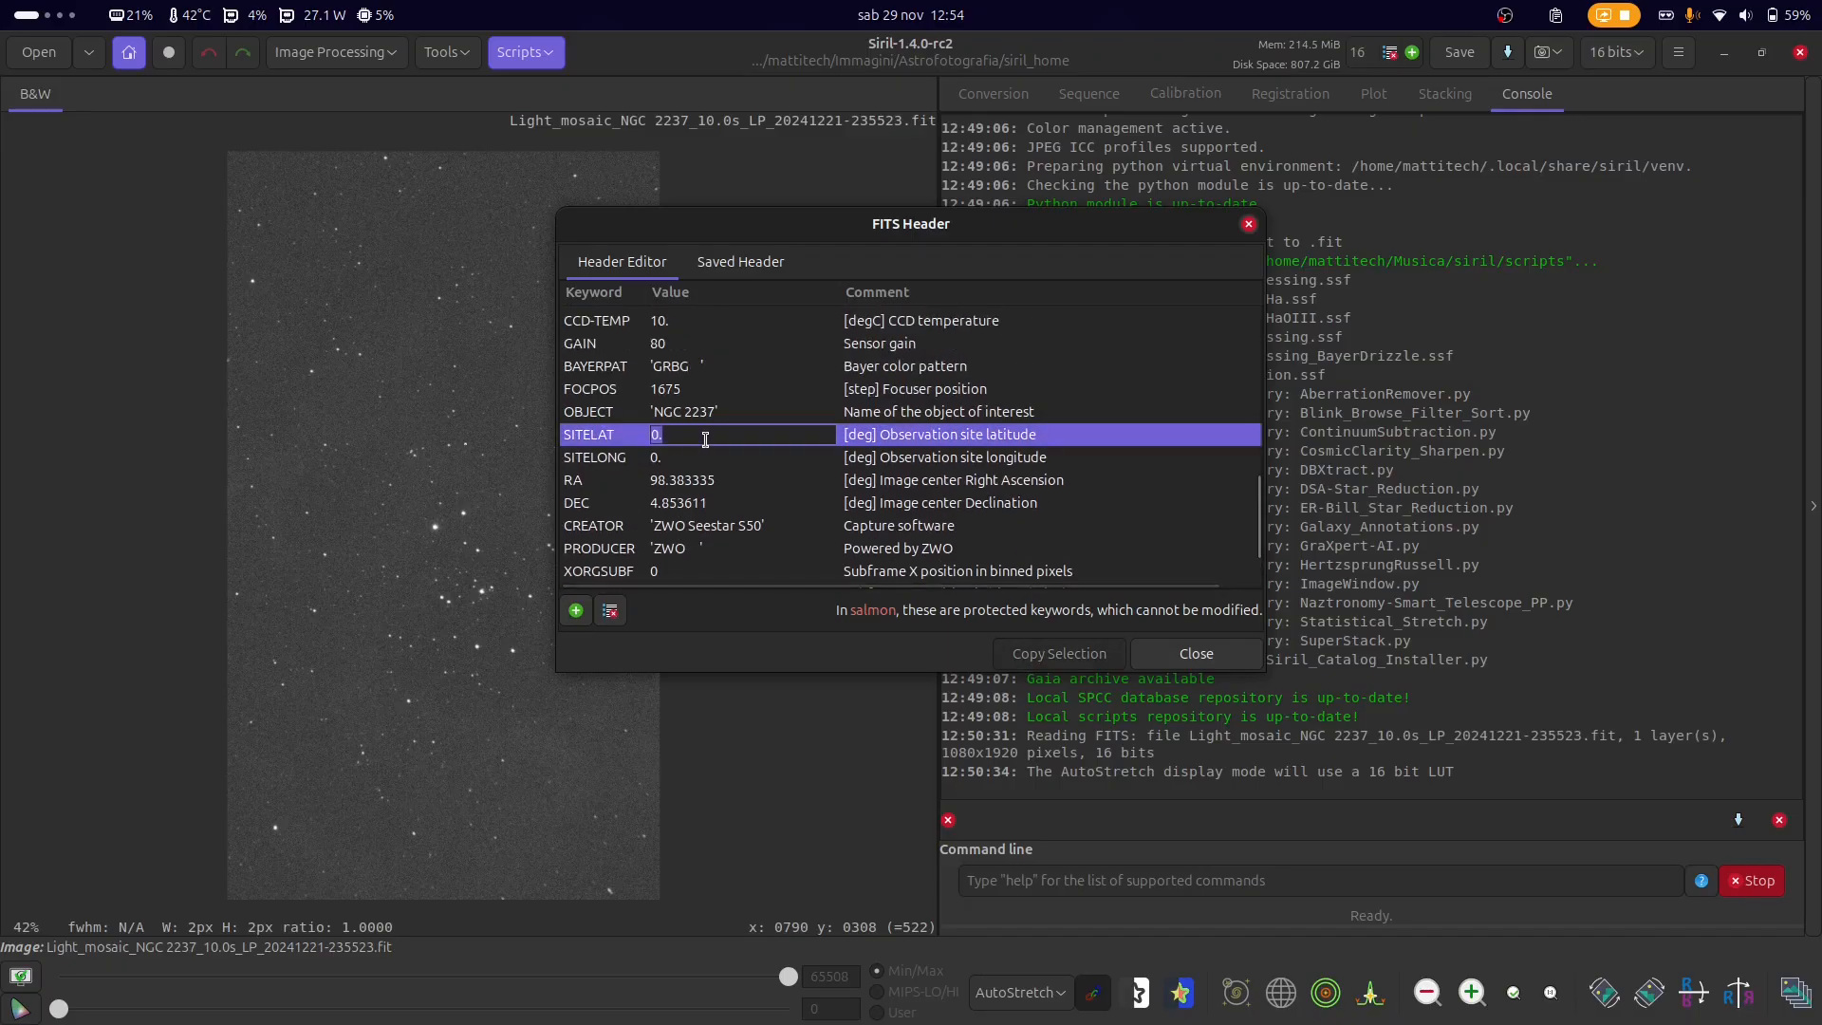
key(BackSpace)
text(0)
key(Return)
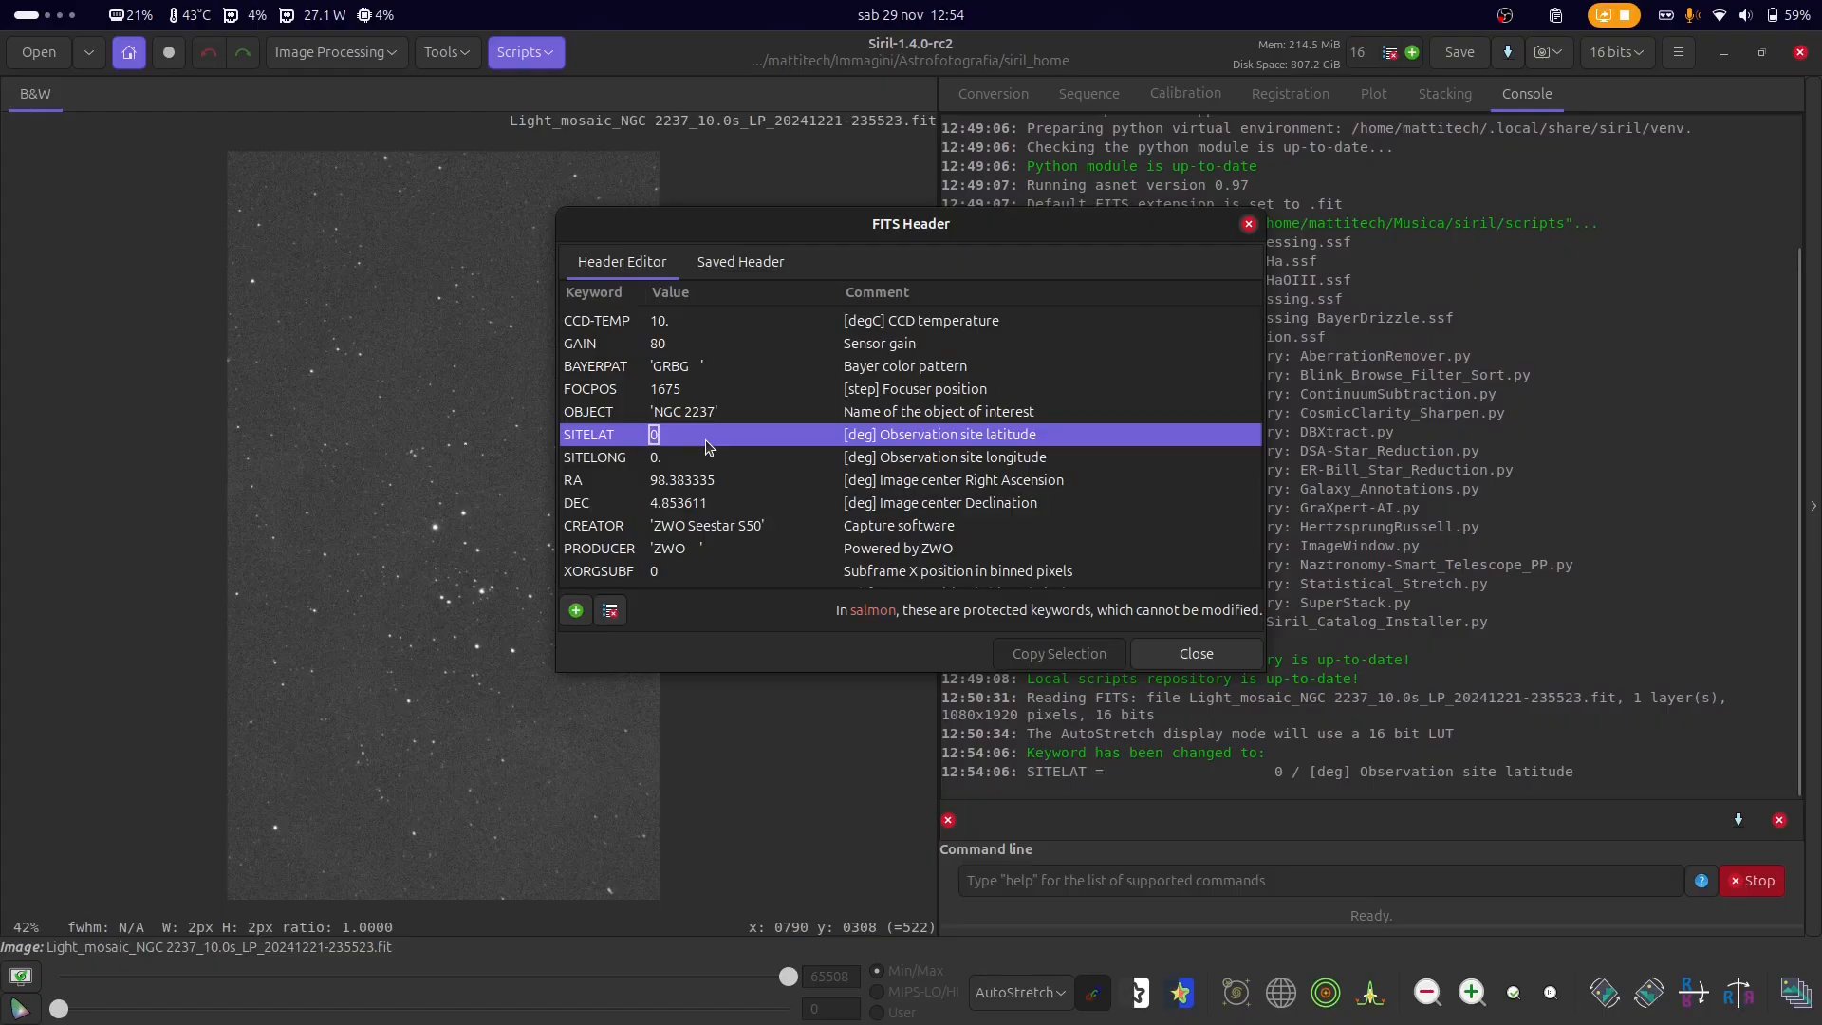
- Compare the protected keywords at the start of the header with the editable ones down to the focal length
scroll(703, 440, up, 10)
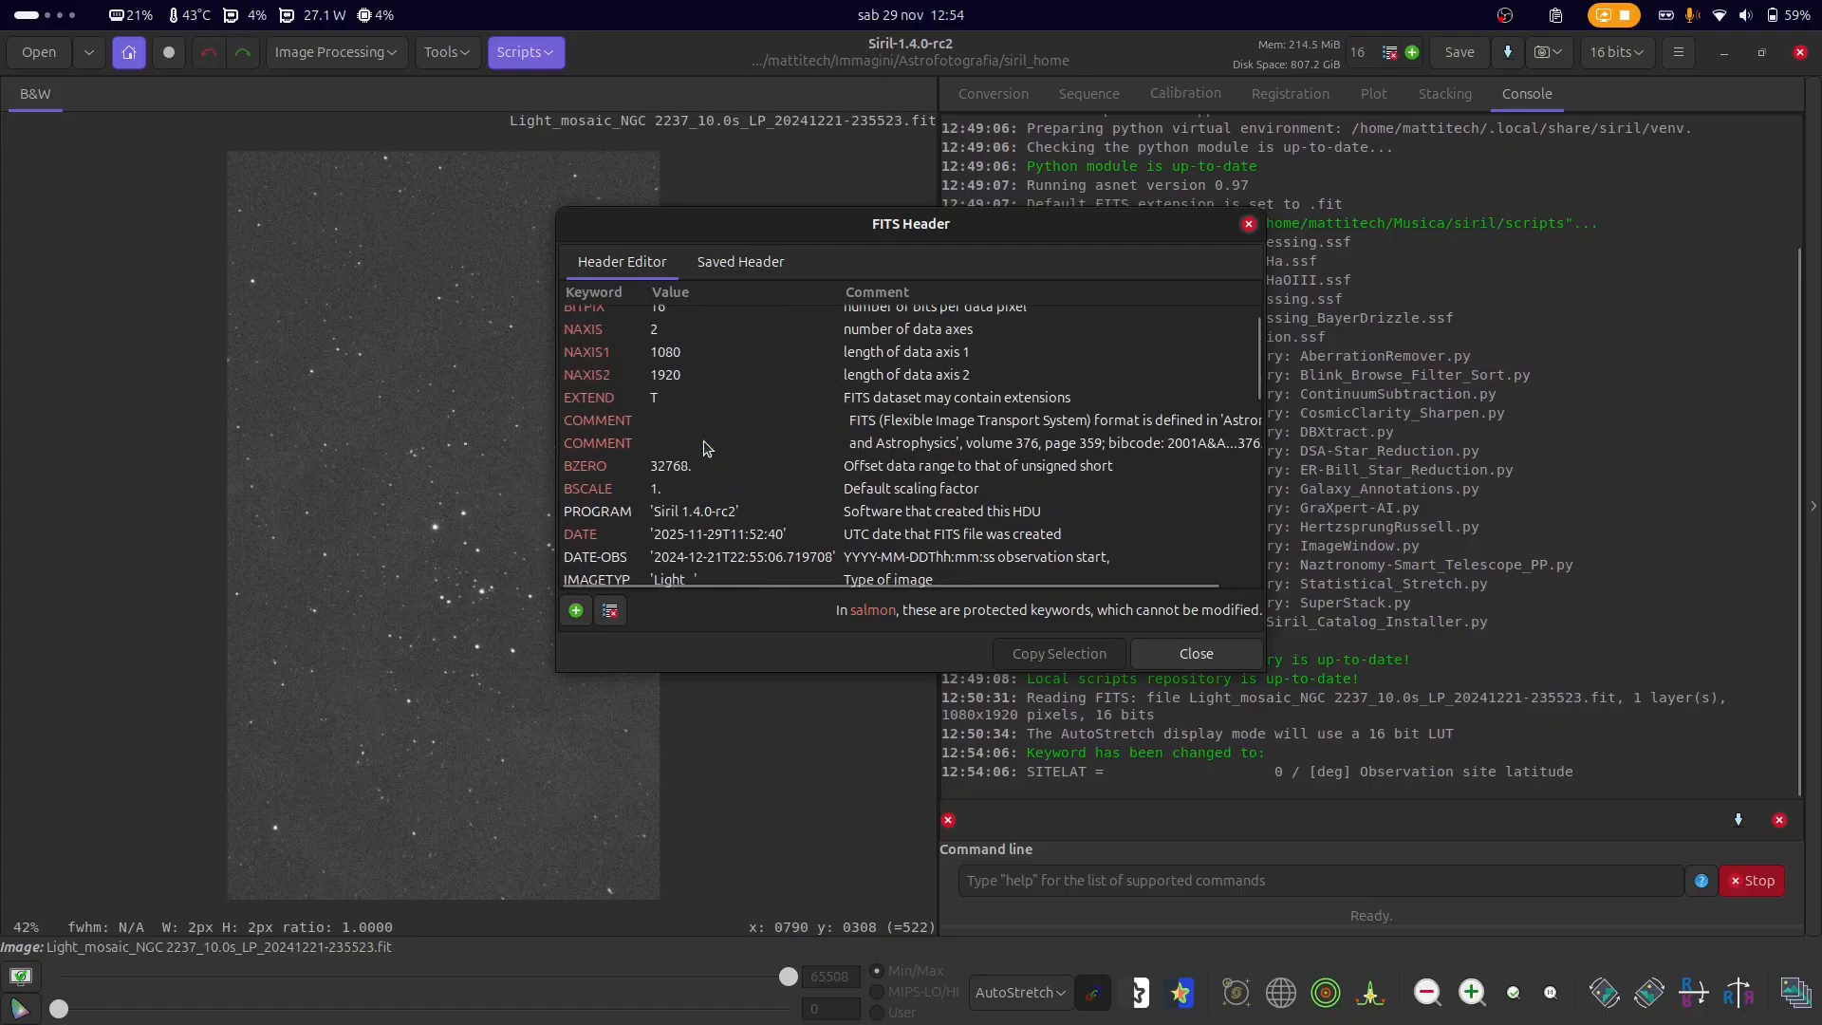
click(610, 347)
scroll(814, 408, down, 2)
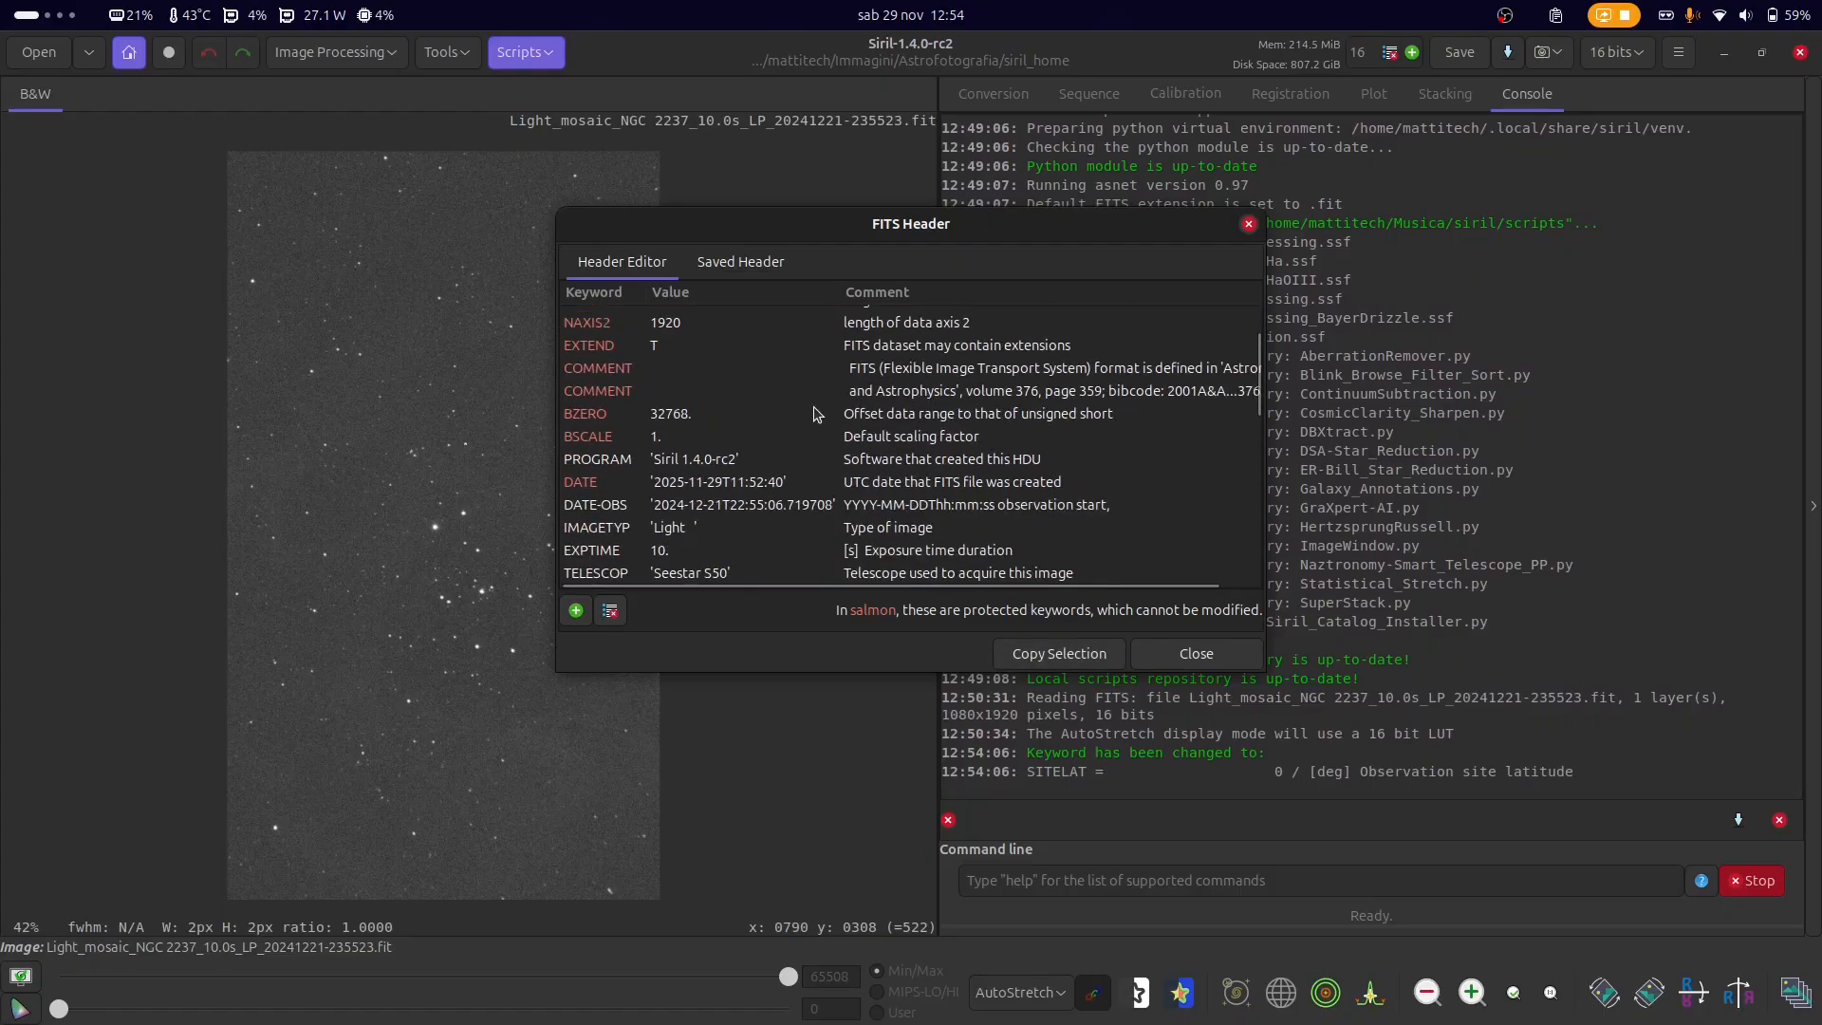
click(612, 378)
scroll(615, 387, down, 3)
scroll(615, 387, down, 3)
click(615, 385)
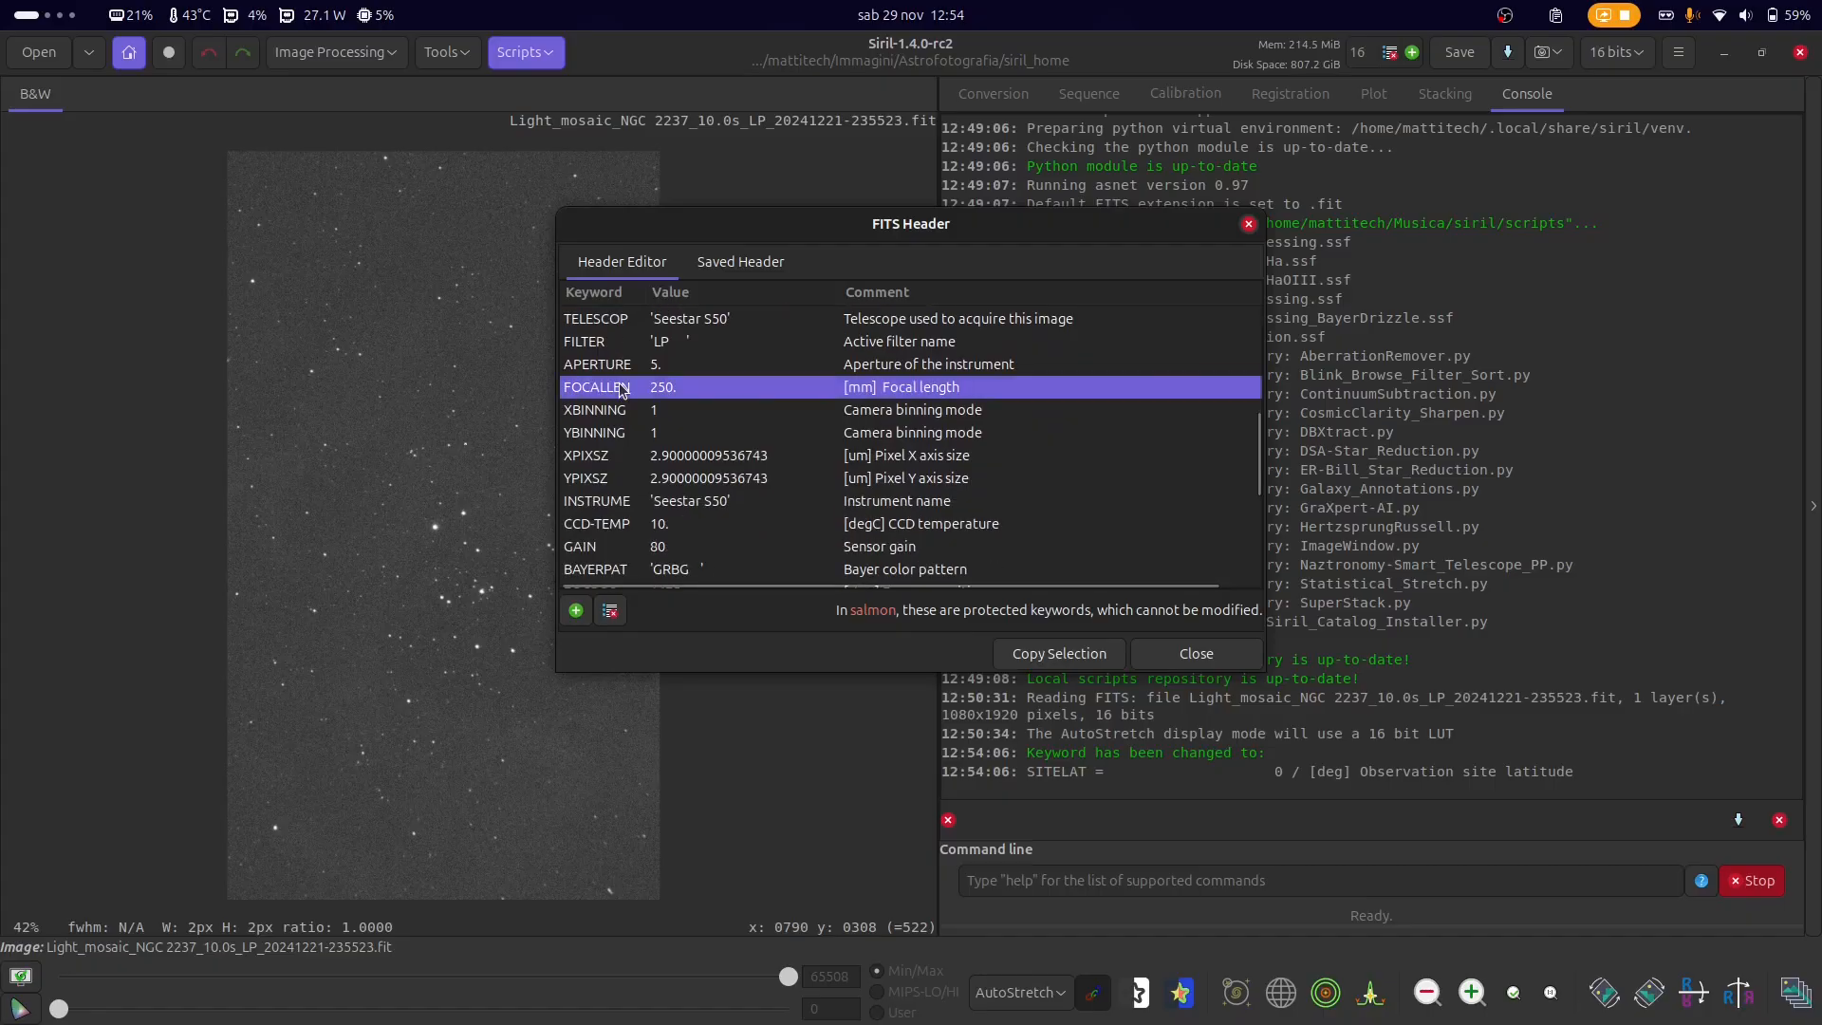
- Examine the editable binning and pixel size keywords in the FITS header
scroll(616, 391, up, 5)
scroll(617, 396, down, 2)
scroll(616, 396, down, 3)
click(617, 440)
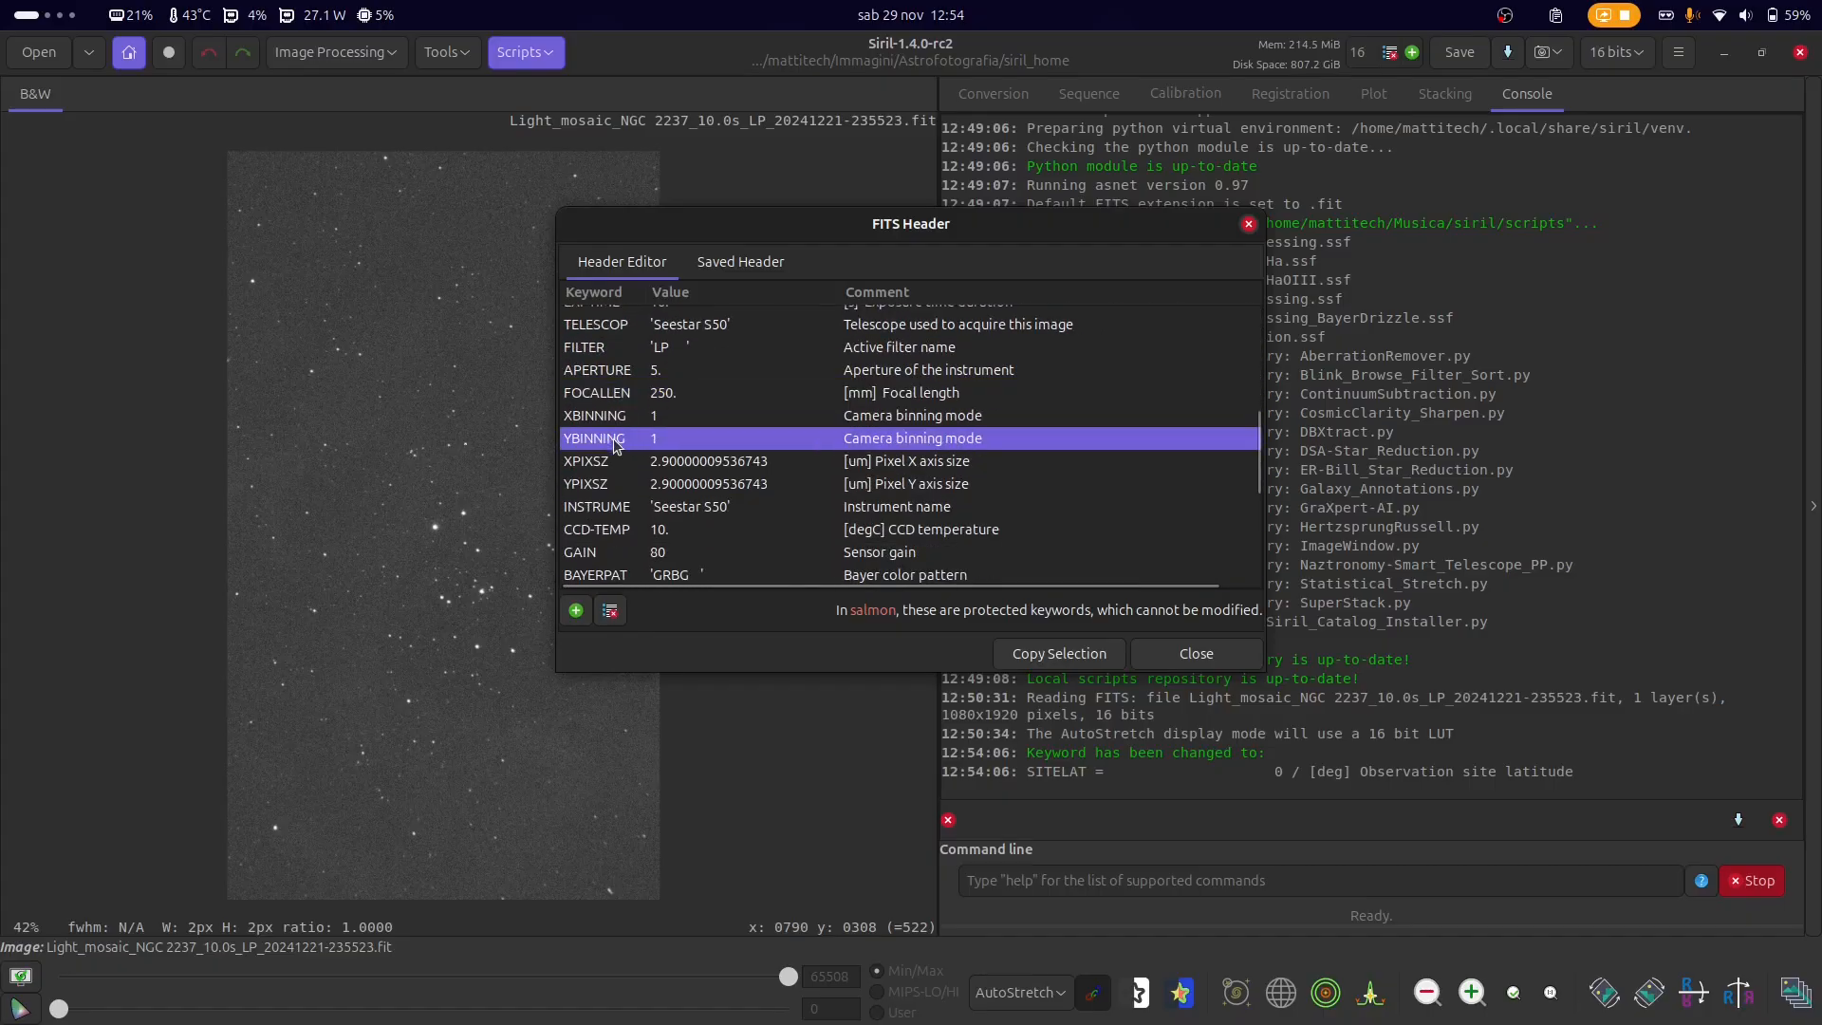
click(617, 462)
click(621, 486)
click(610, 440)
click(617, 416)
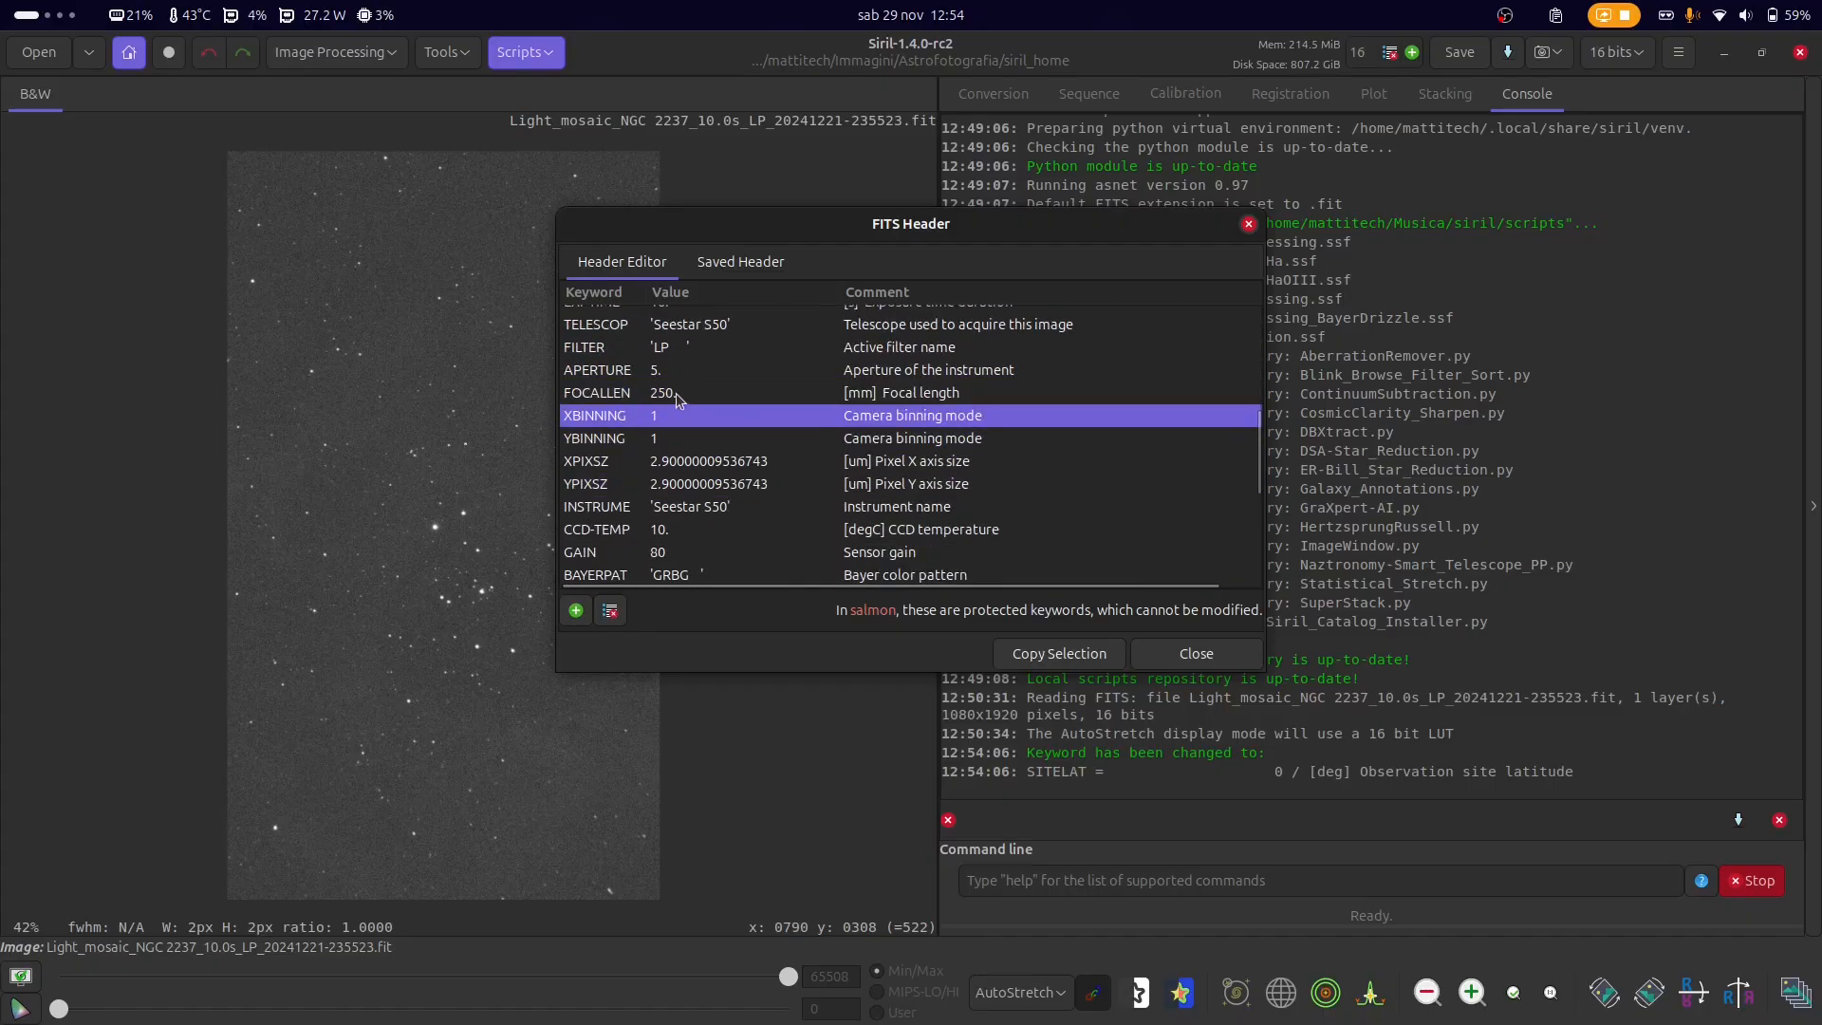
scroll(677, 392, up, 3)
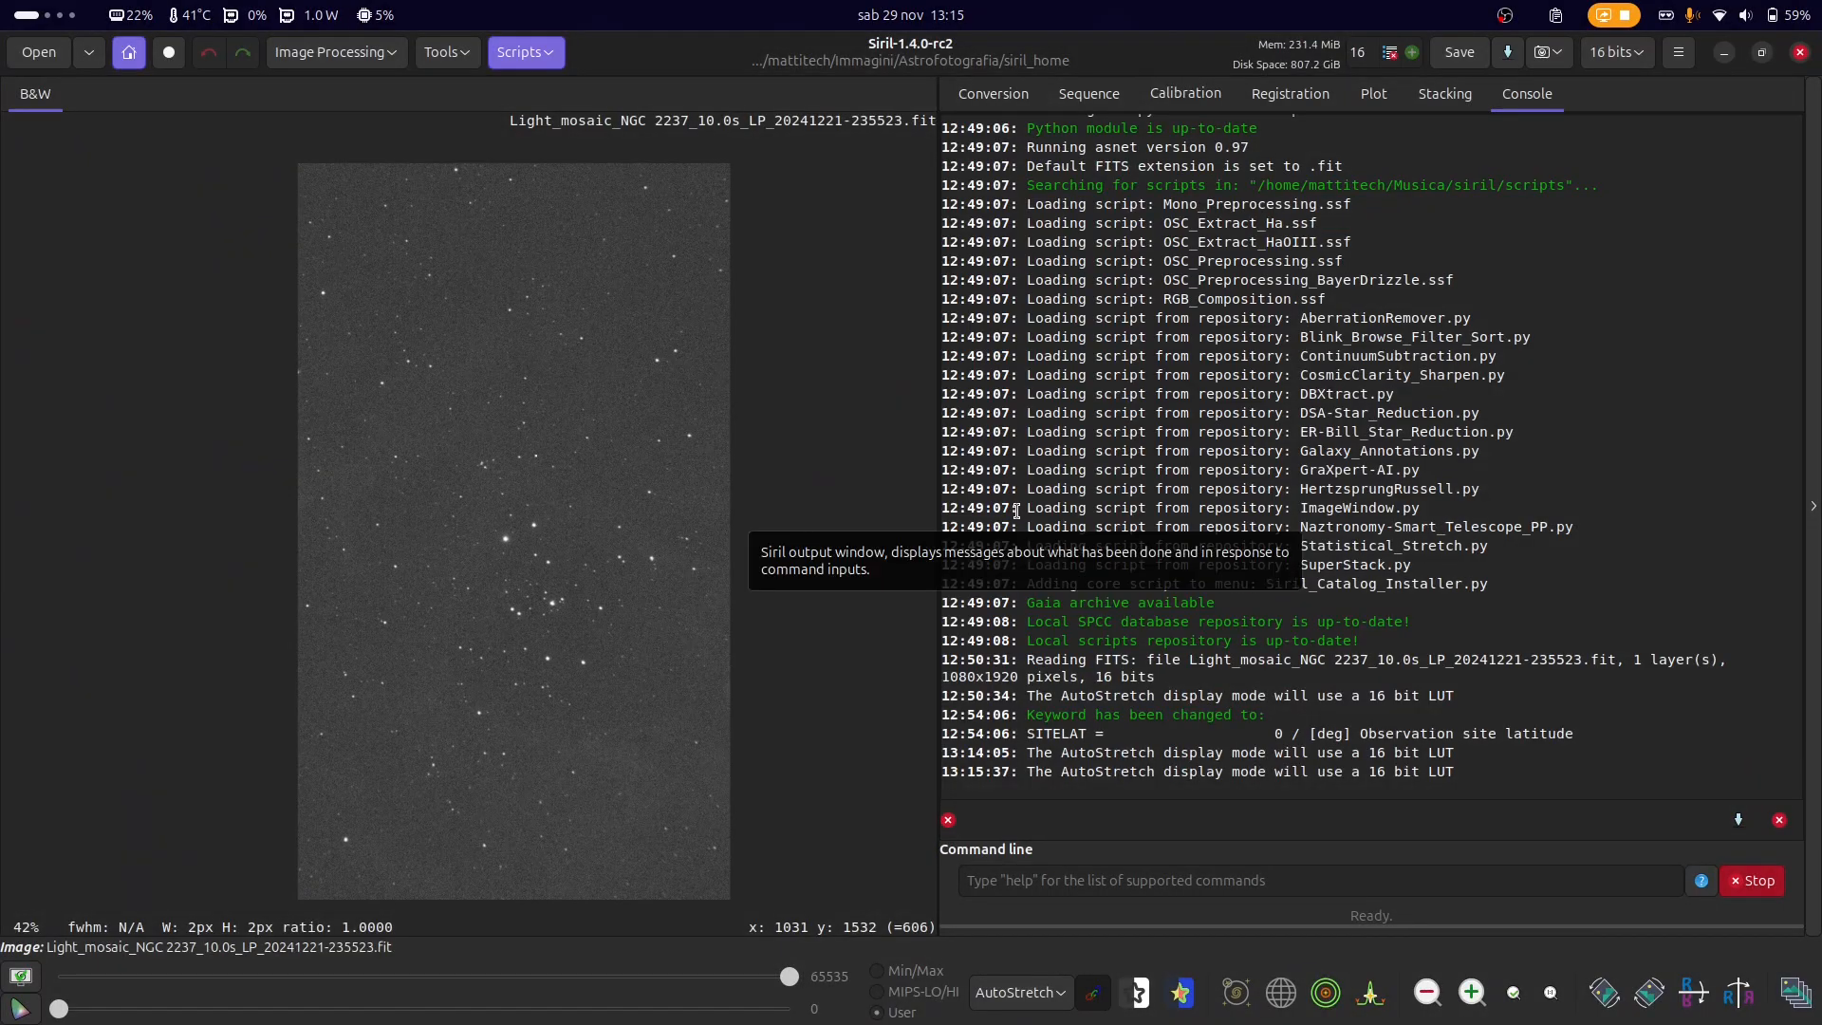
- Set the display mode to Linear and inspect the pixels of a bright star near the image centre up close
click(1035, 994)
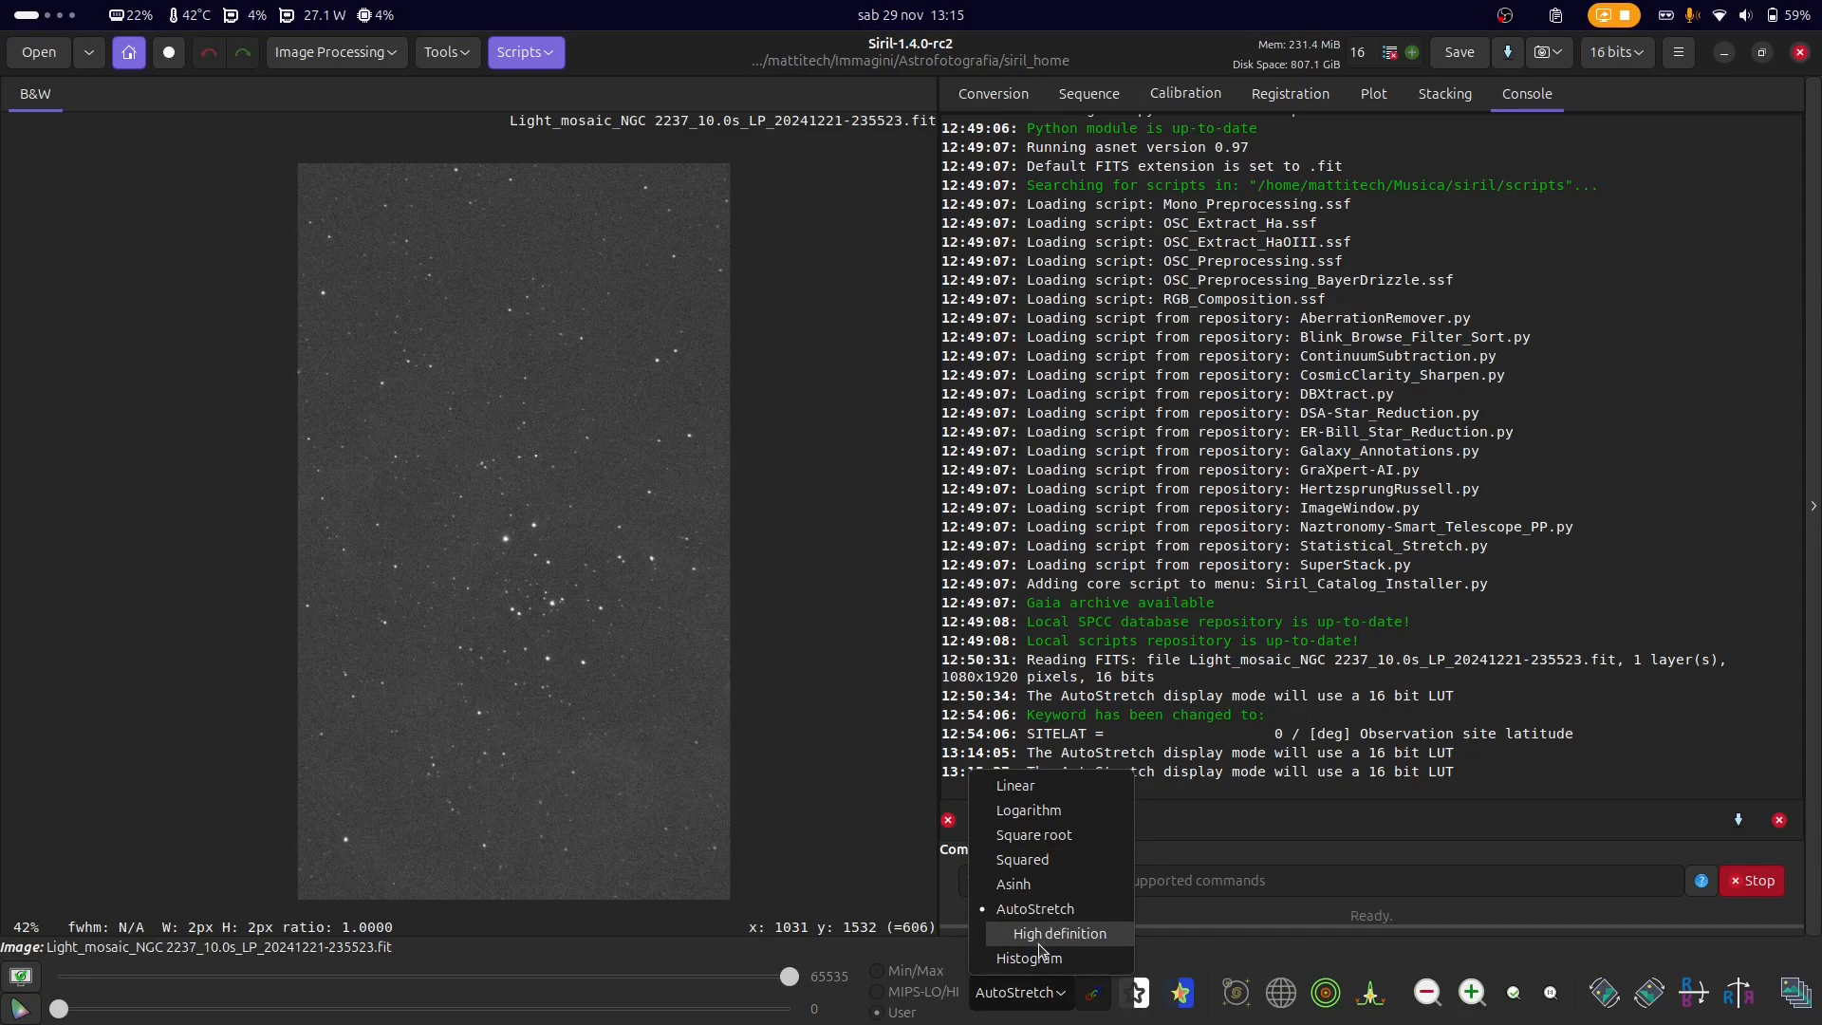
click(1041, 789)
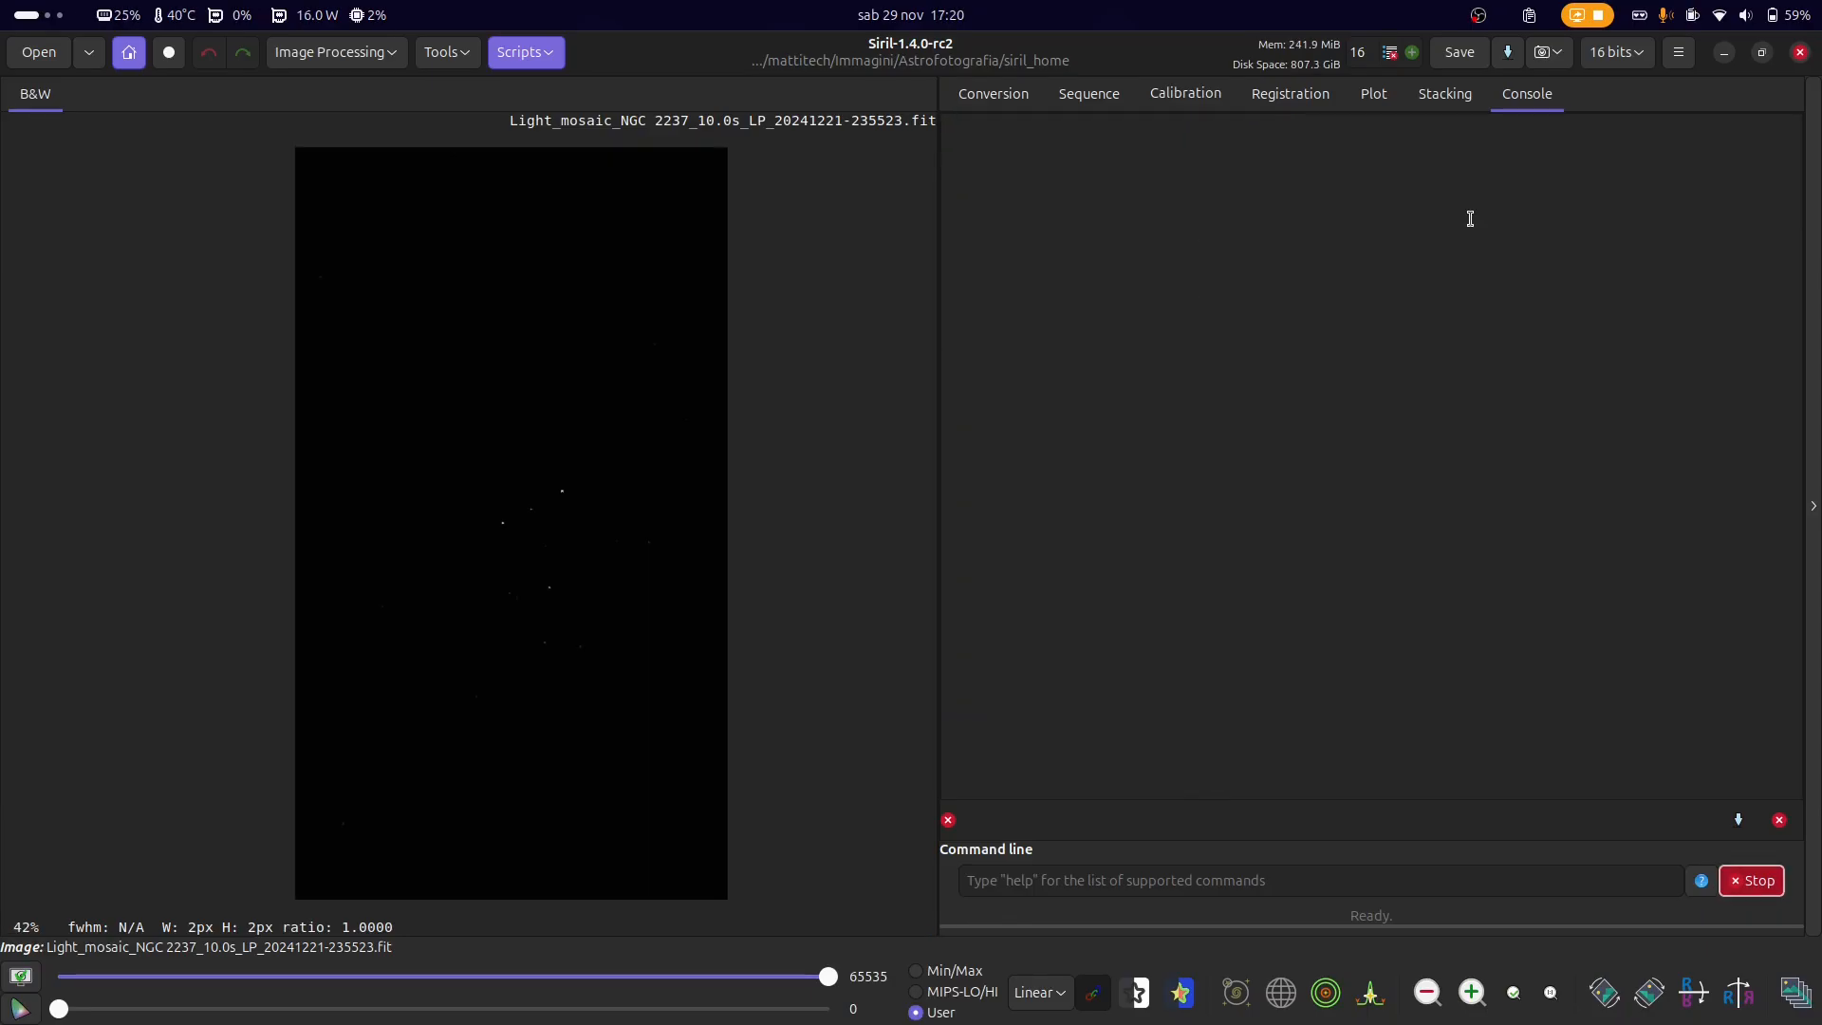
click(1053, 990)
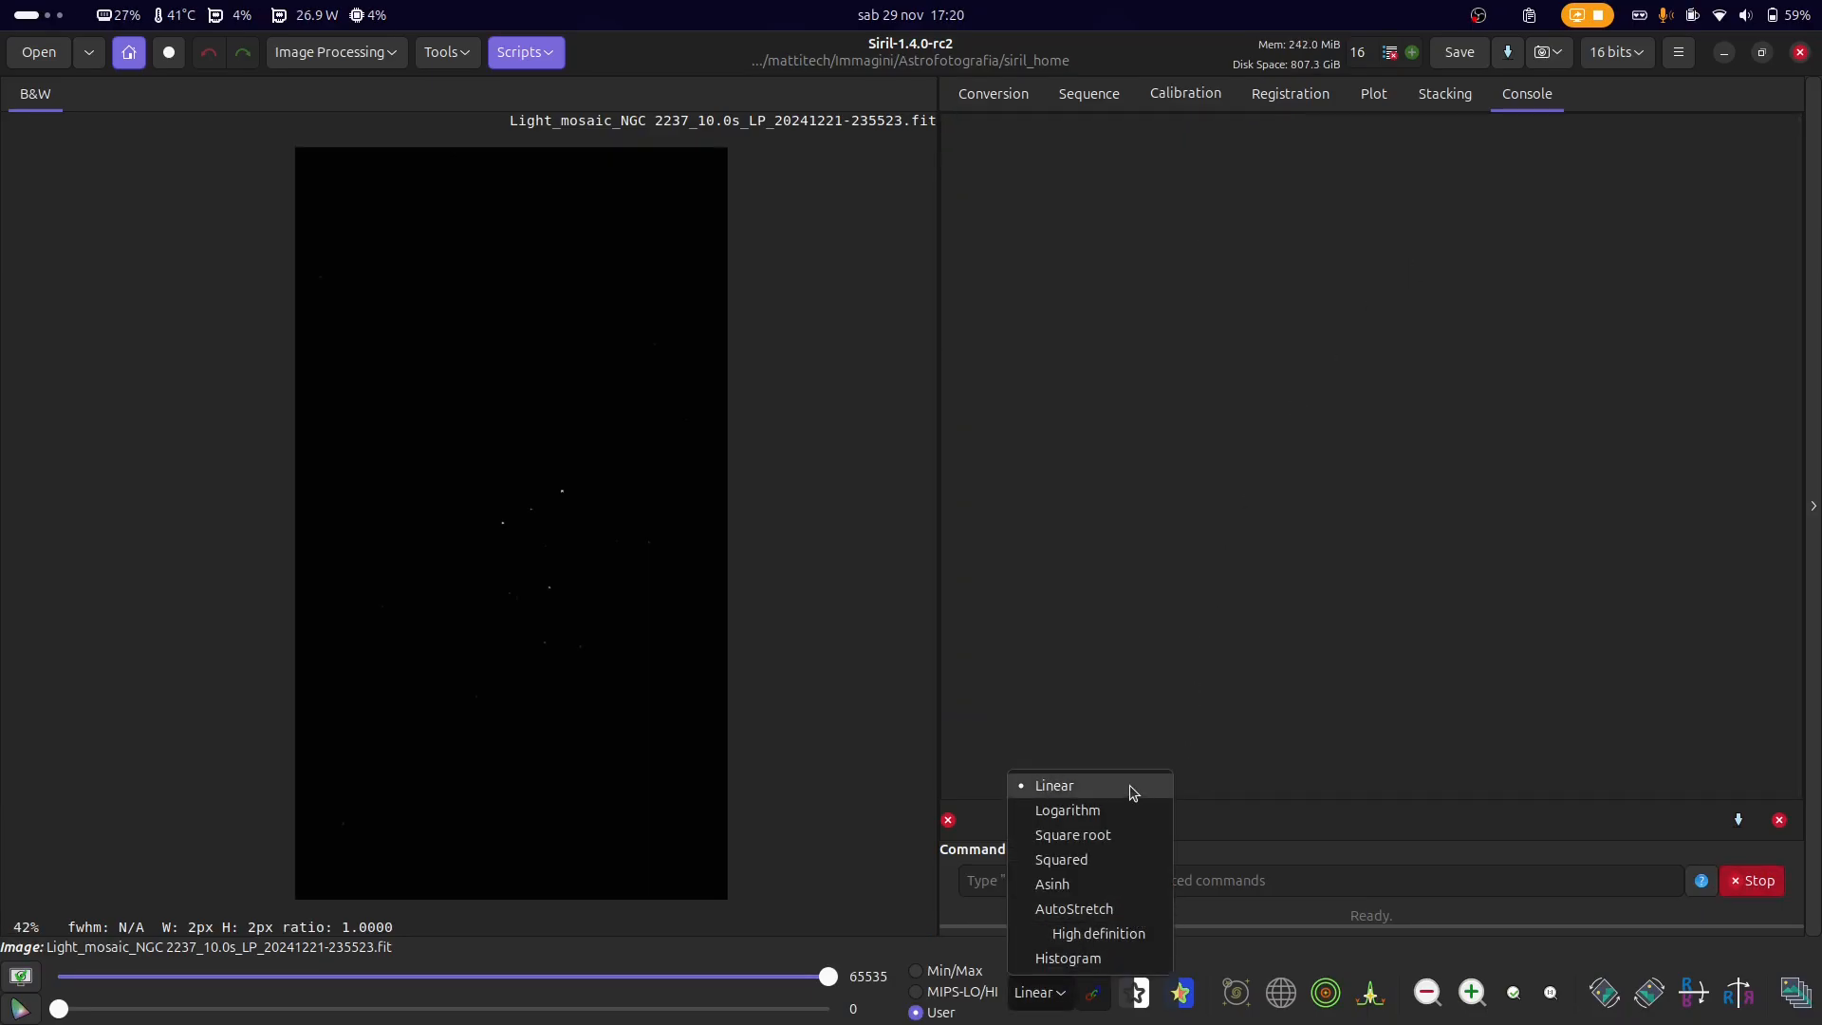
click(1041, 1011)
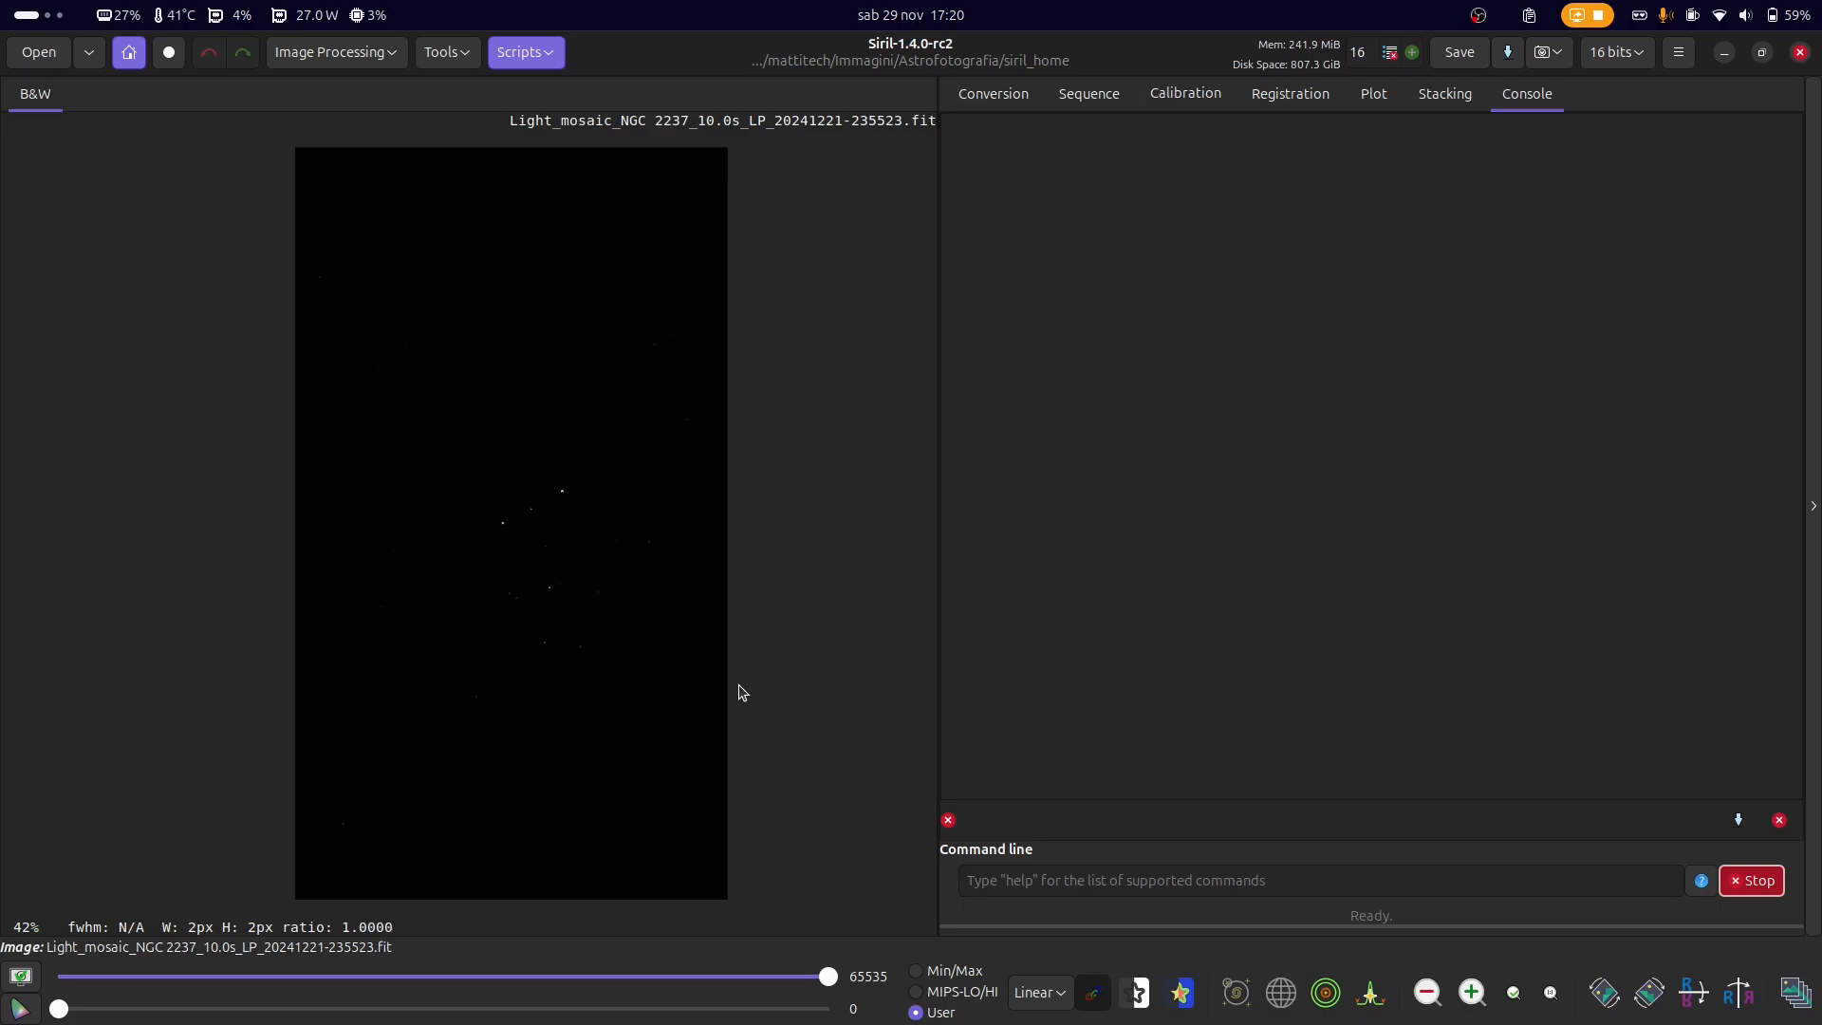
scroll(497, 520, up, 10)
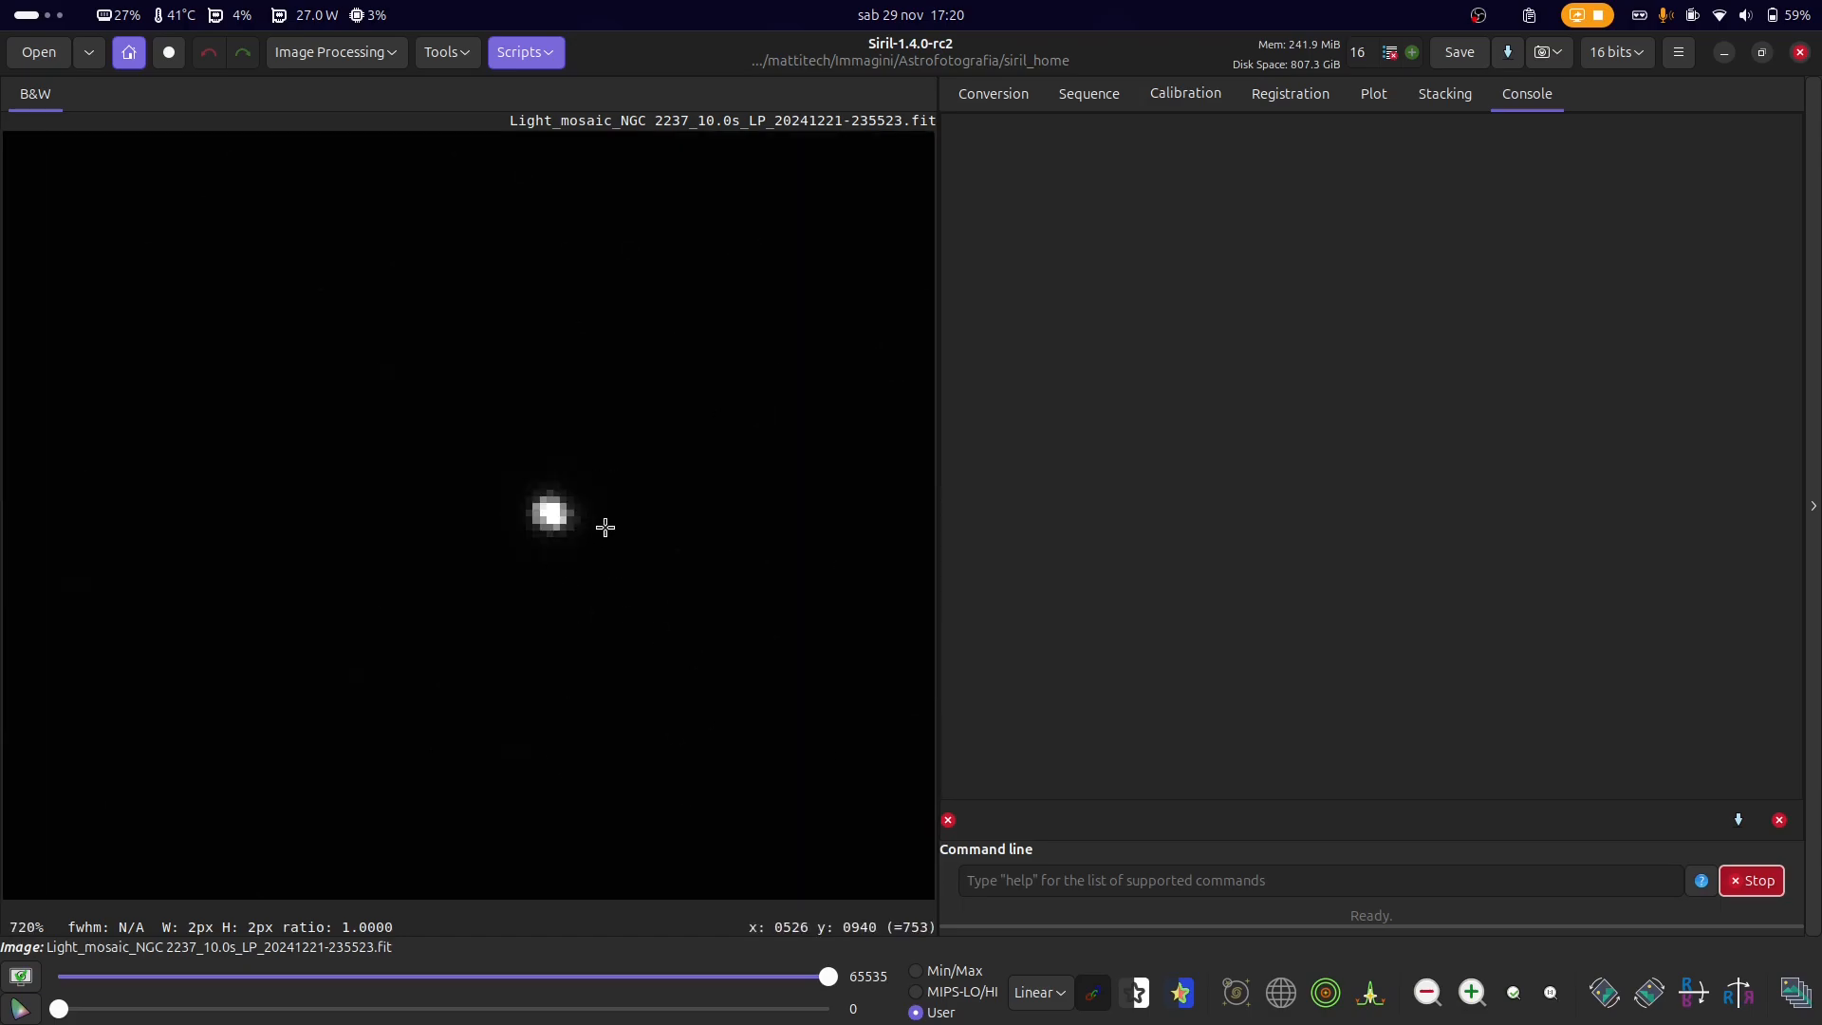
scroll(606, 527, up, 2)
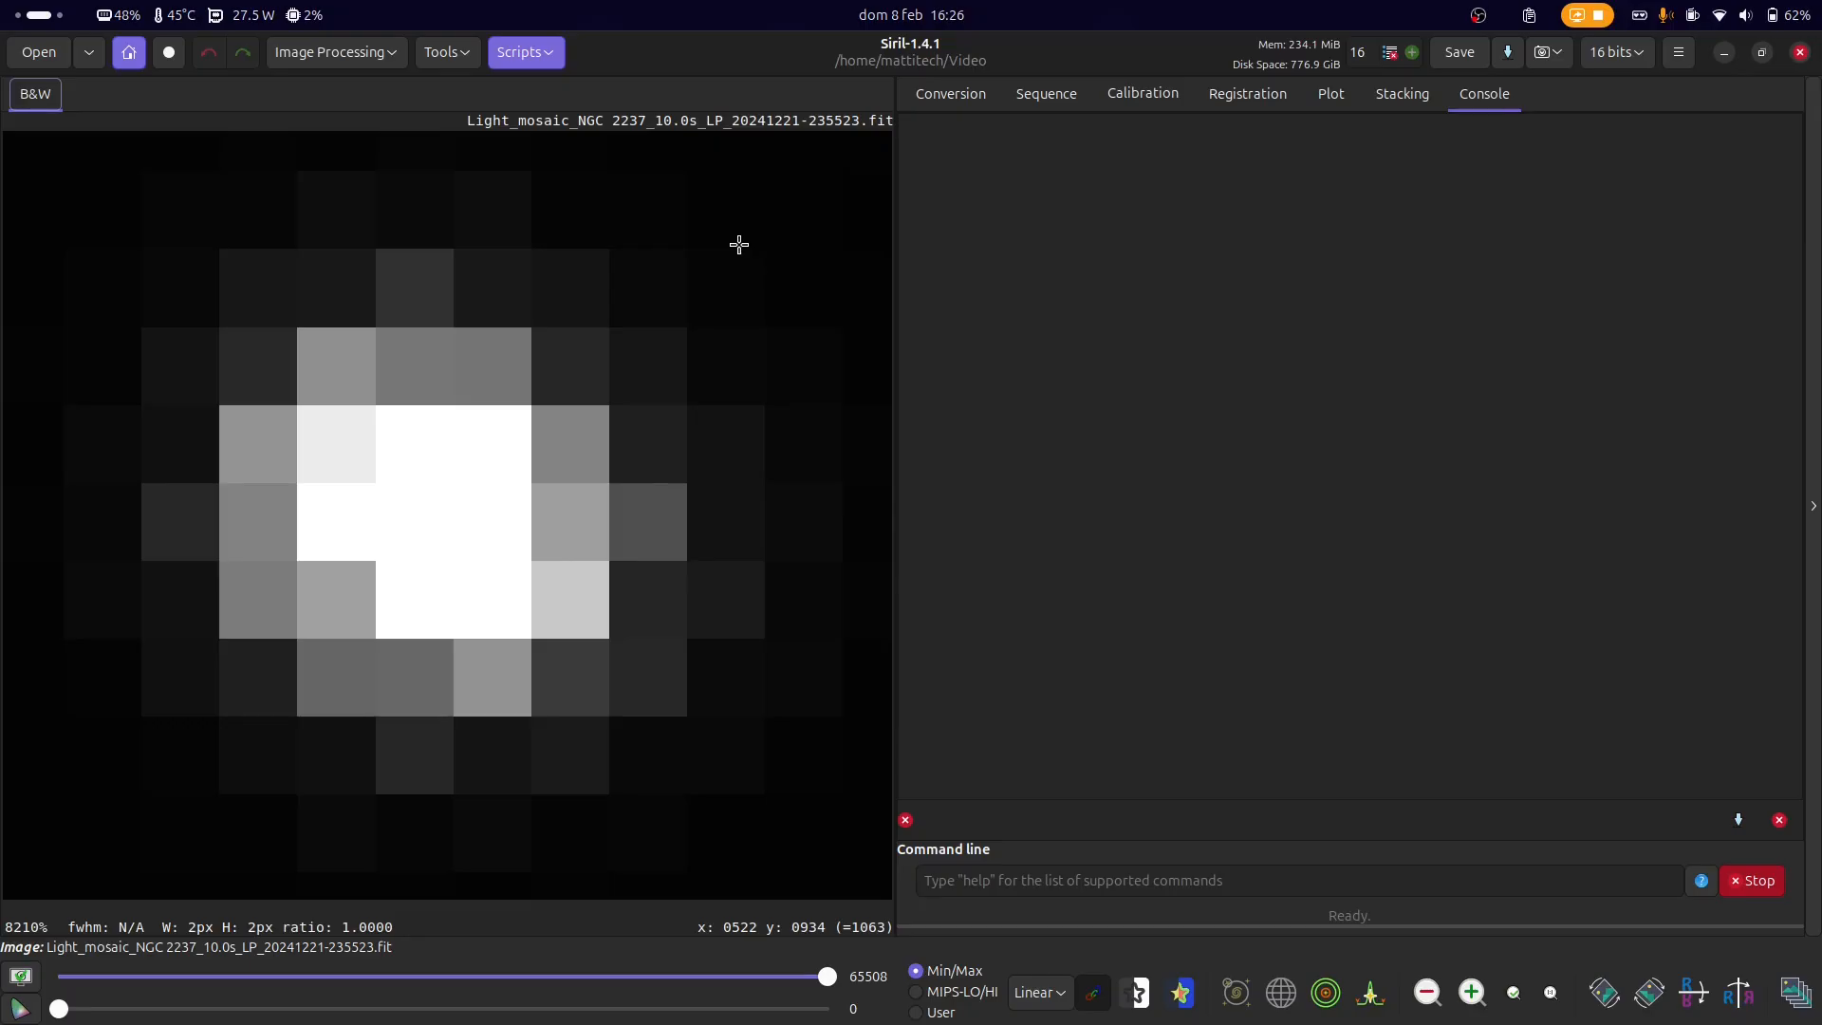
- Set the display mode to AutoStretch and inspect the bright star with its surrounding sky background
click(1040, 991)
click(1068, 931)
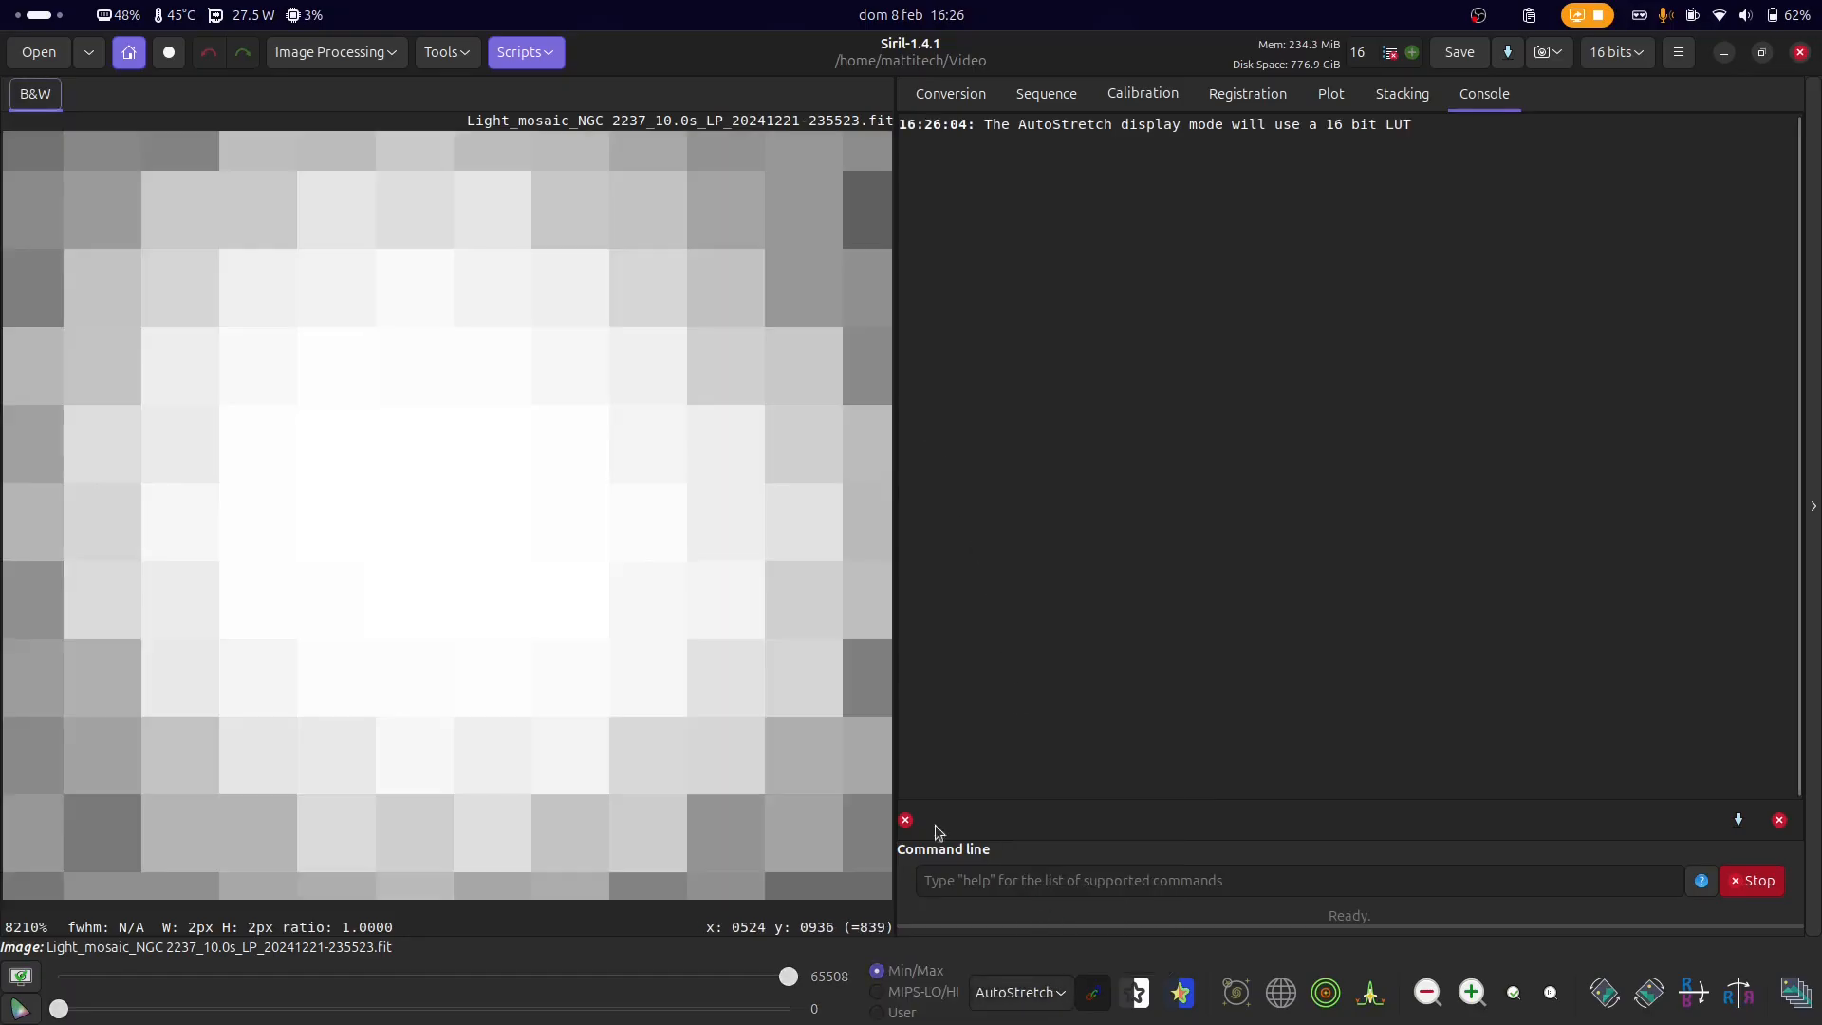
scroll(435, 520, down, 5)
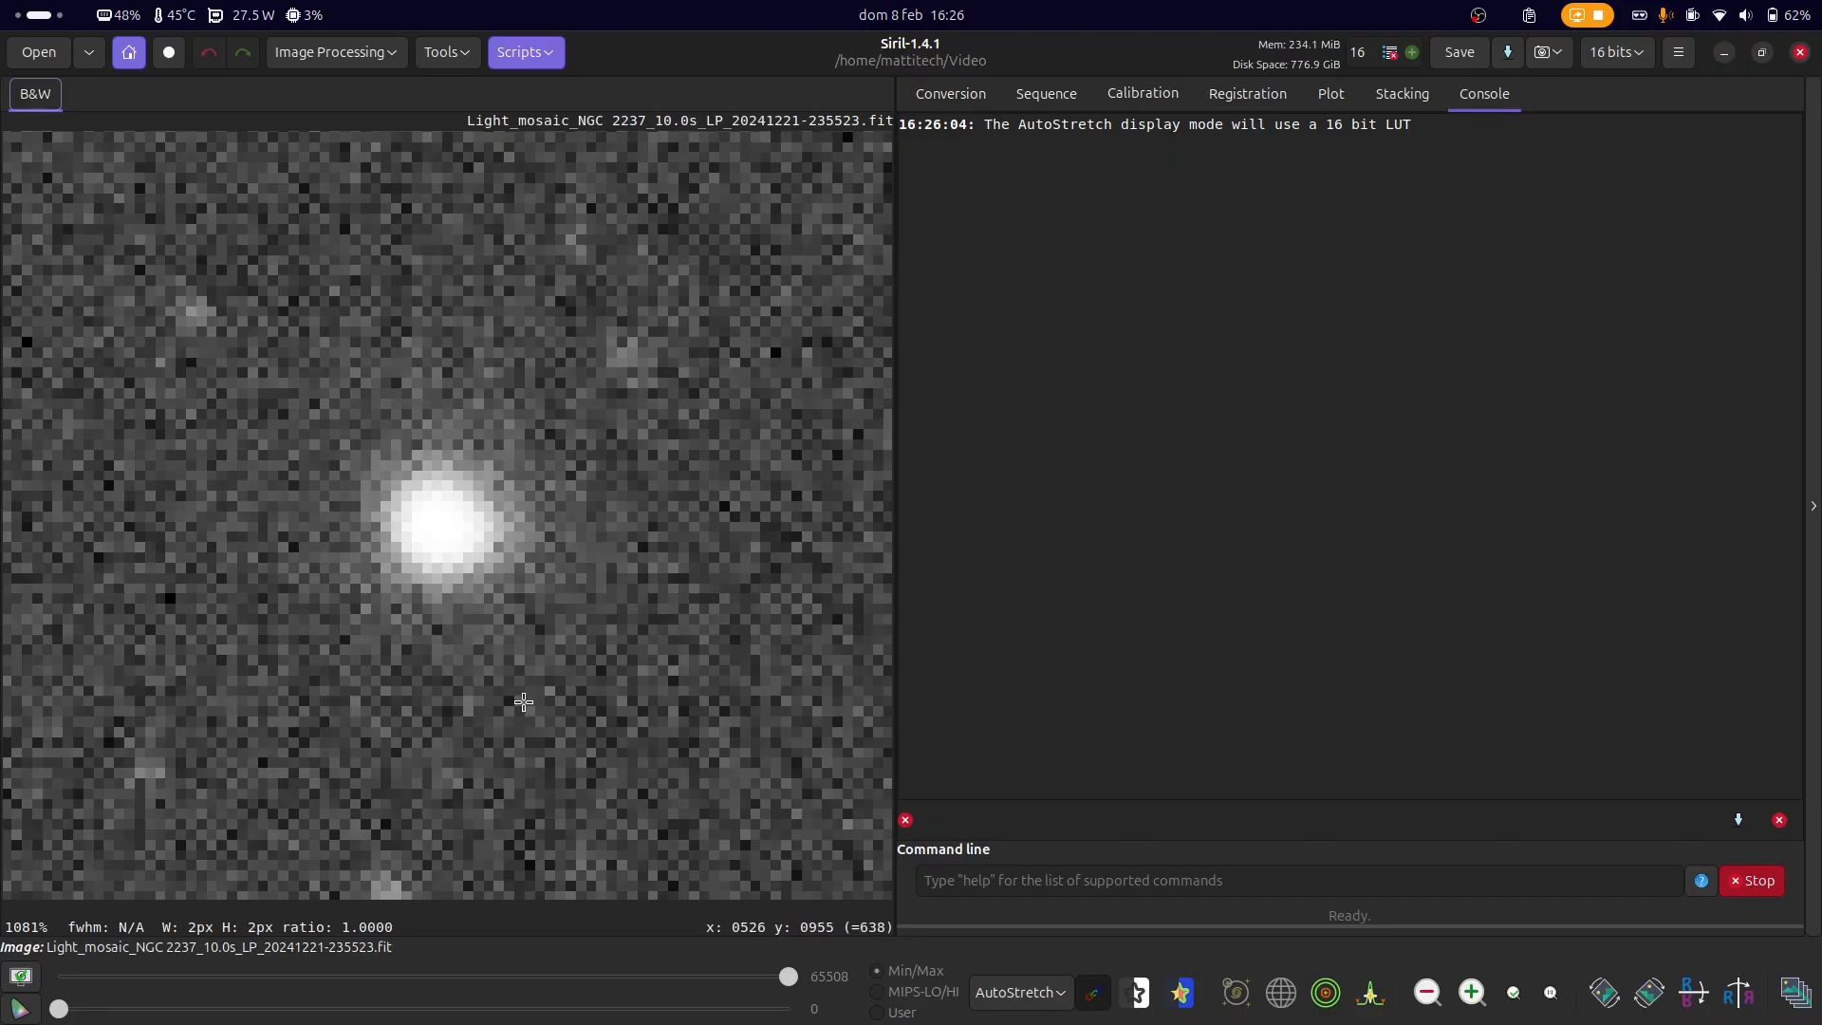
scroll(524, 703, down, 1)
scroll(487, 602, up, 1)
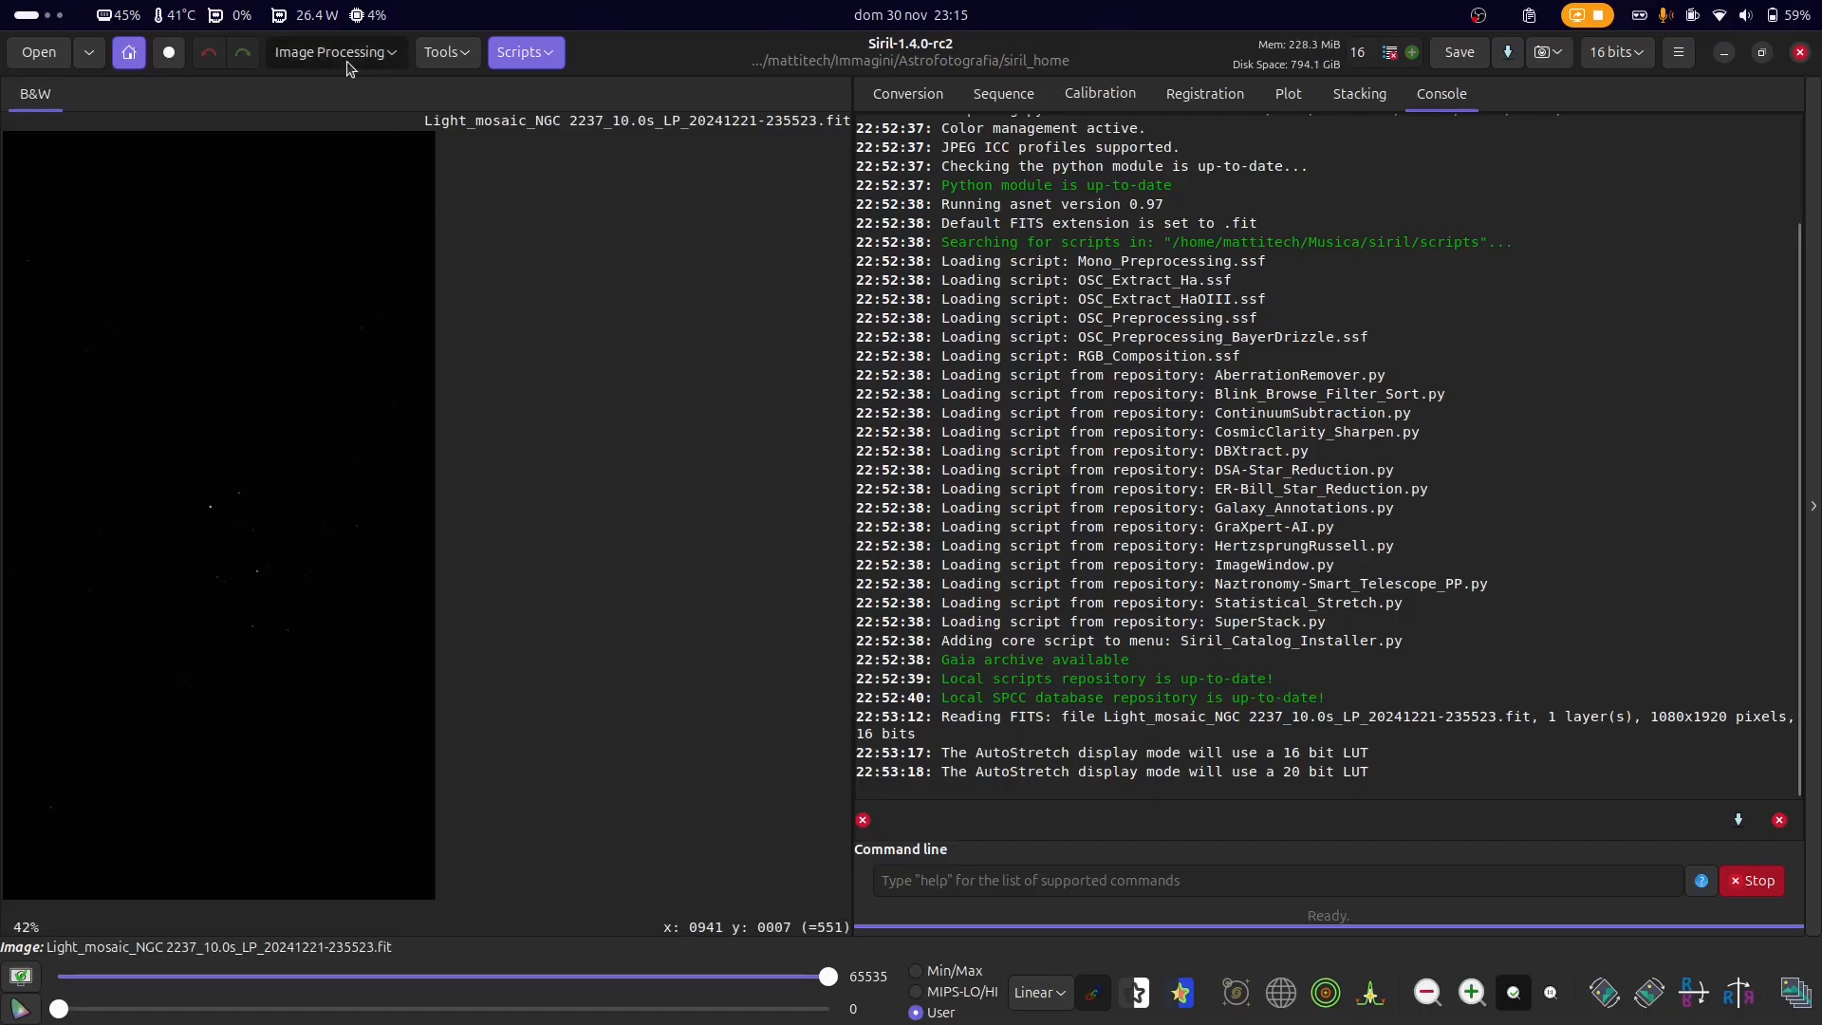
- Open the Histogram Transformation stretch for the linear image and place its dialog clear of the image
click(346, 55)
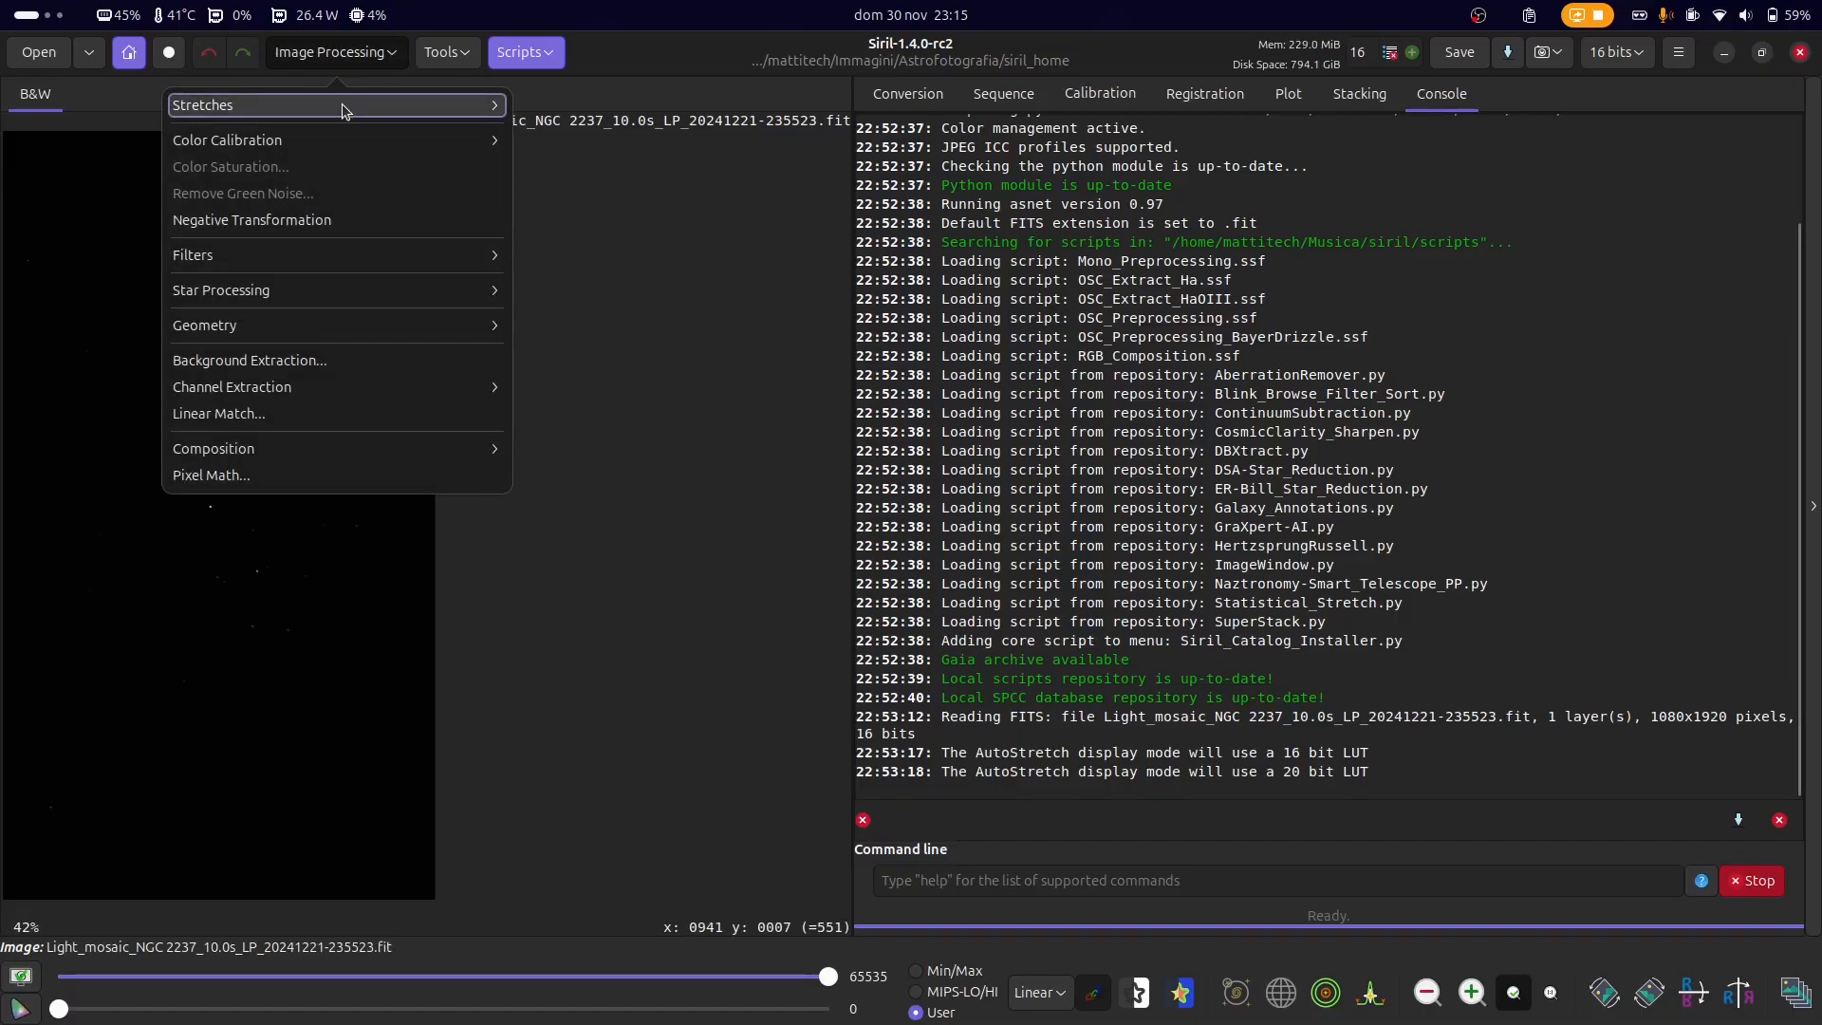
click(346, 107)
click(352, 191)
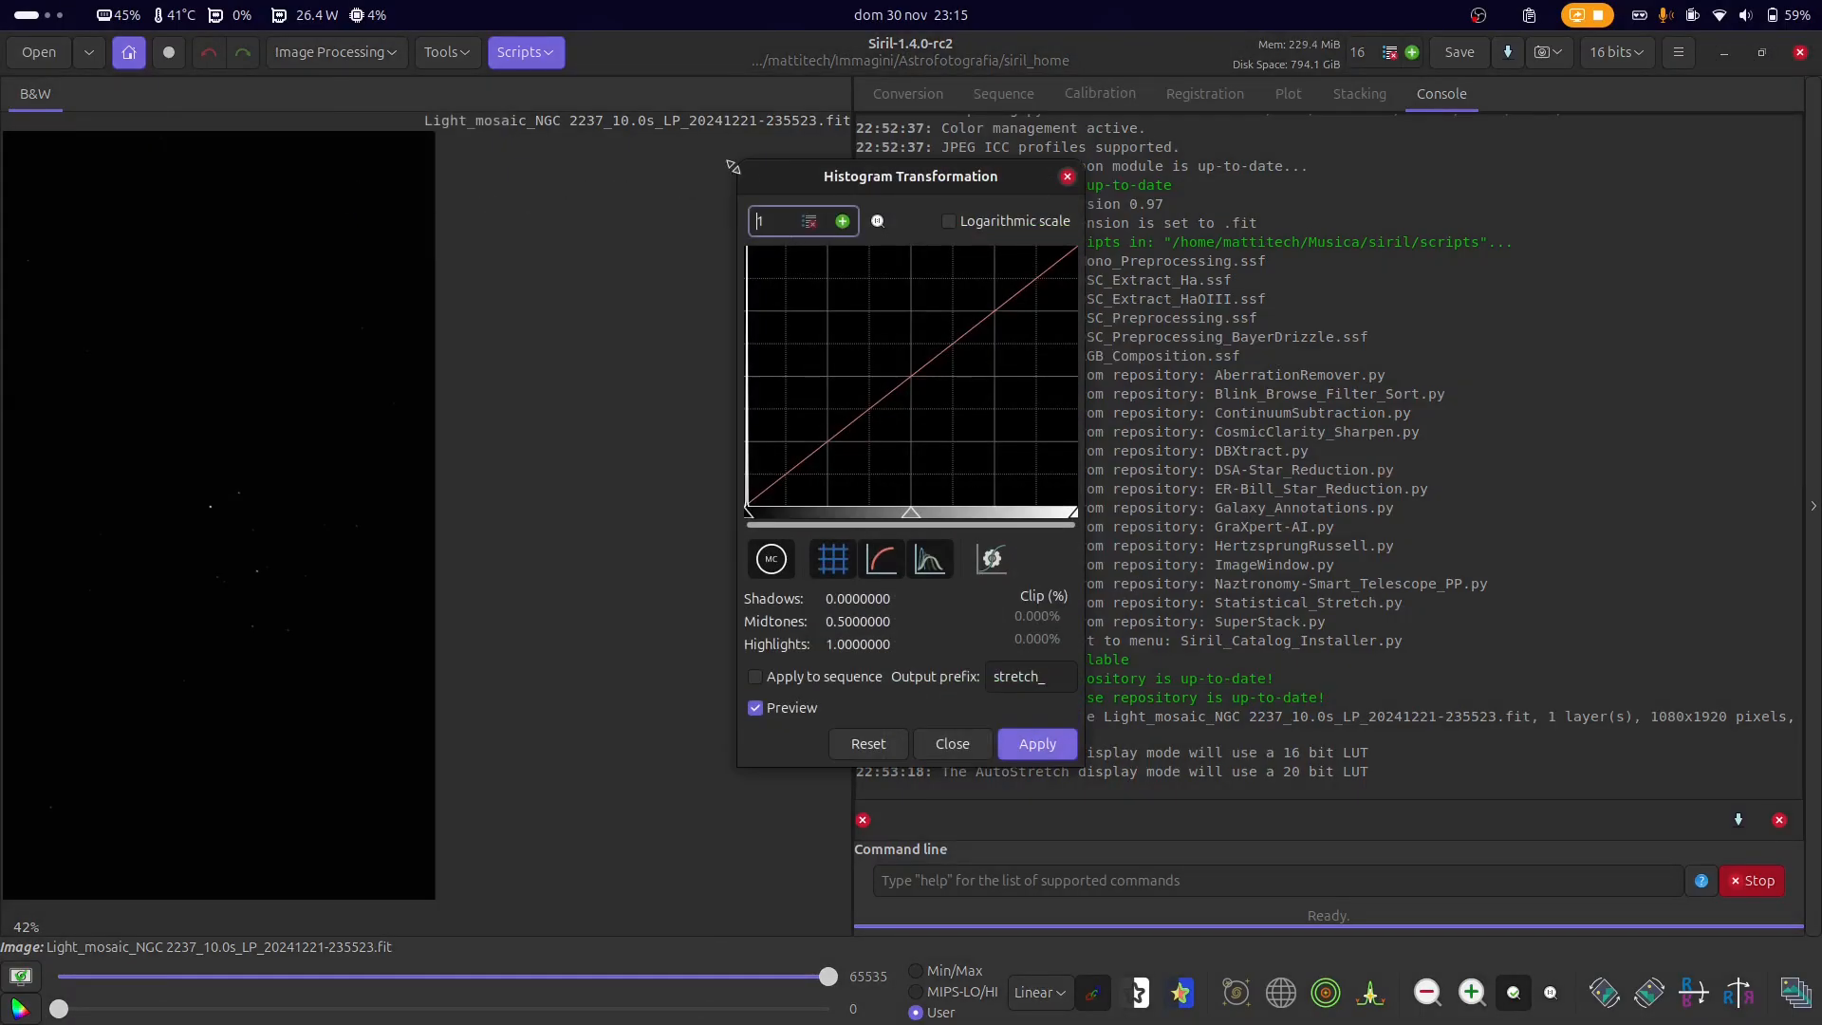
drag(818, 180, 1014, 192)
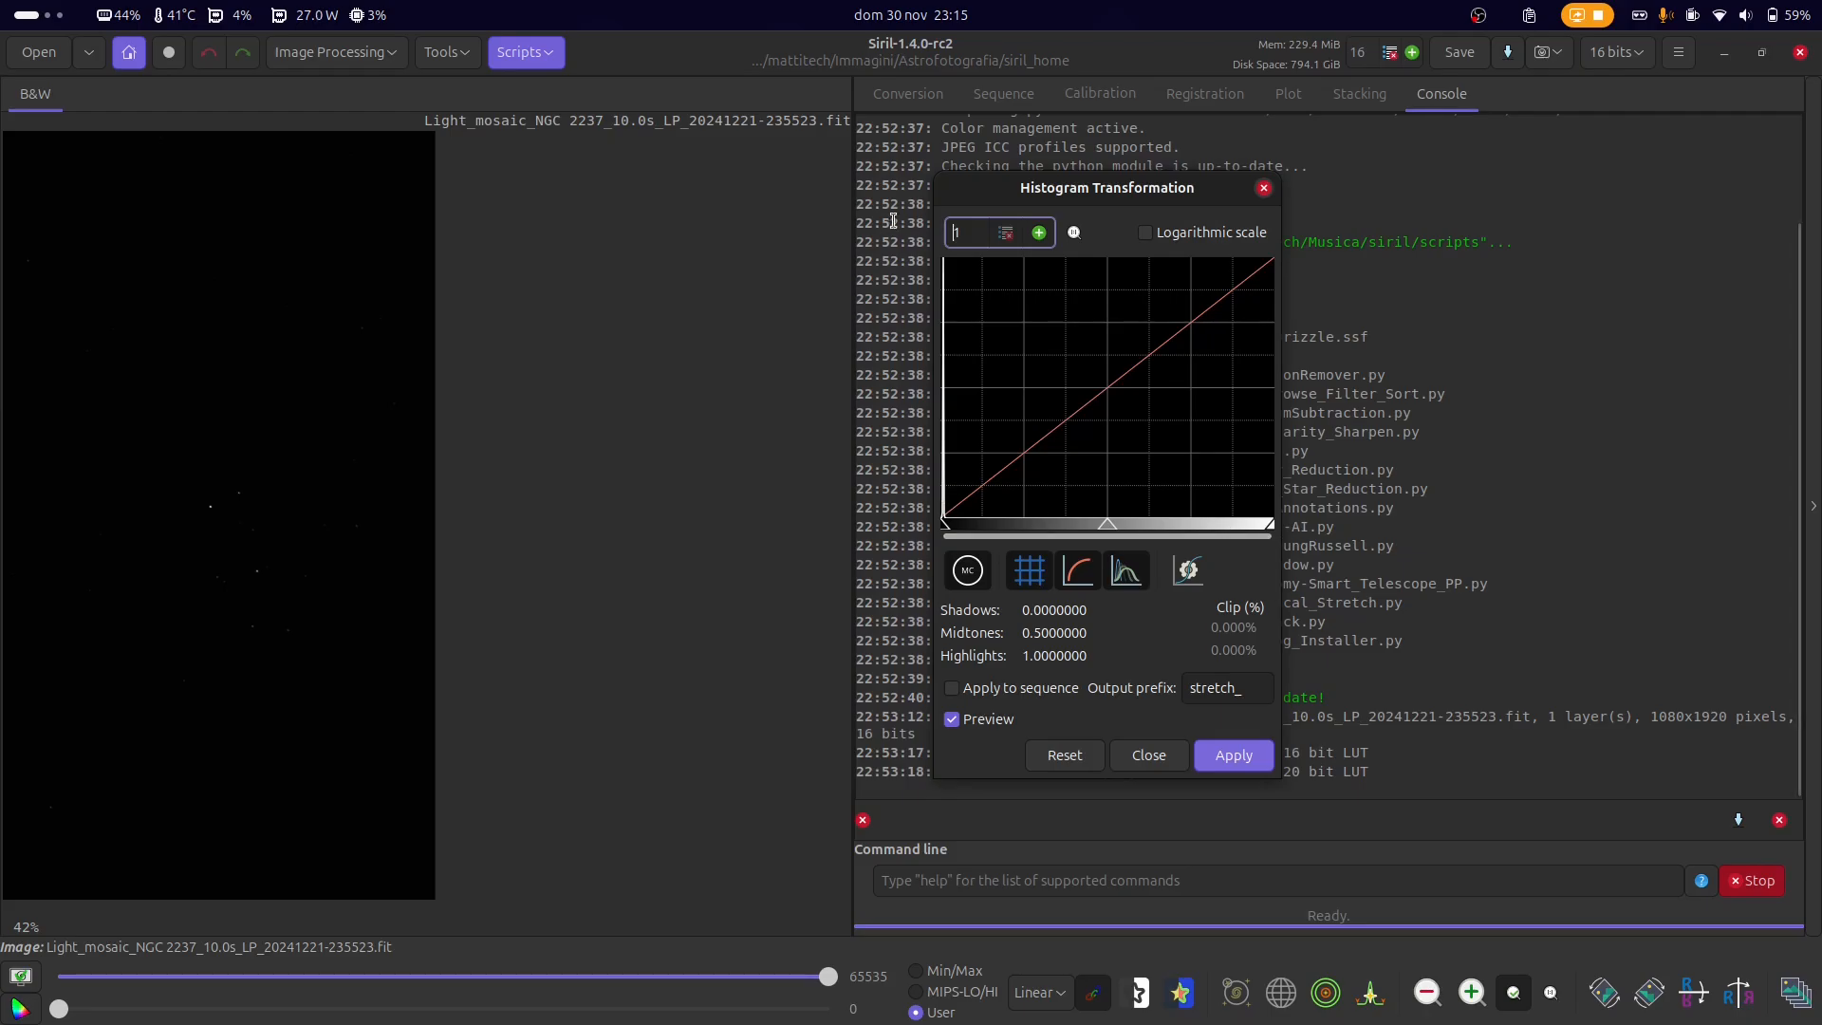
- Zoom the histogram horizontally up to 20 to examine its peak, and reset the histogram zoom
click(1039, 233)
click(1039, 233)
click(1039, 232)
click(1039, 233)
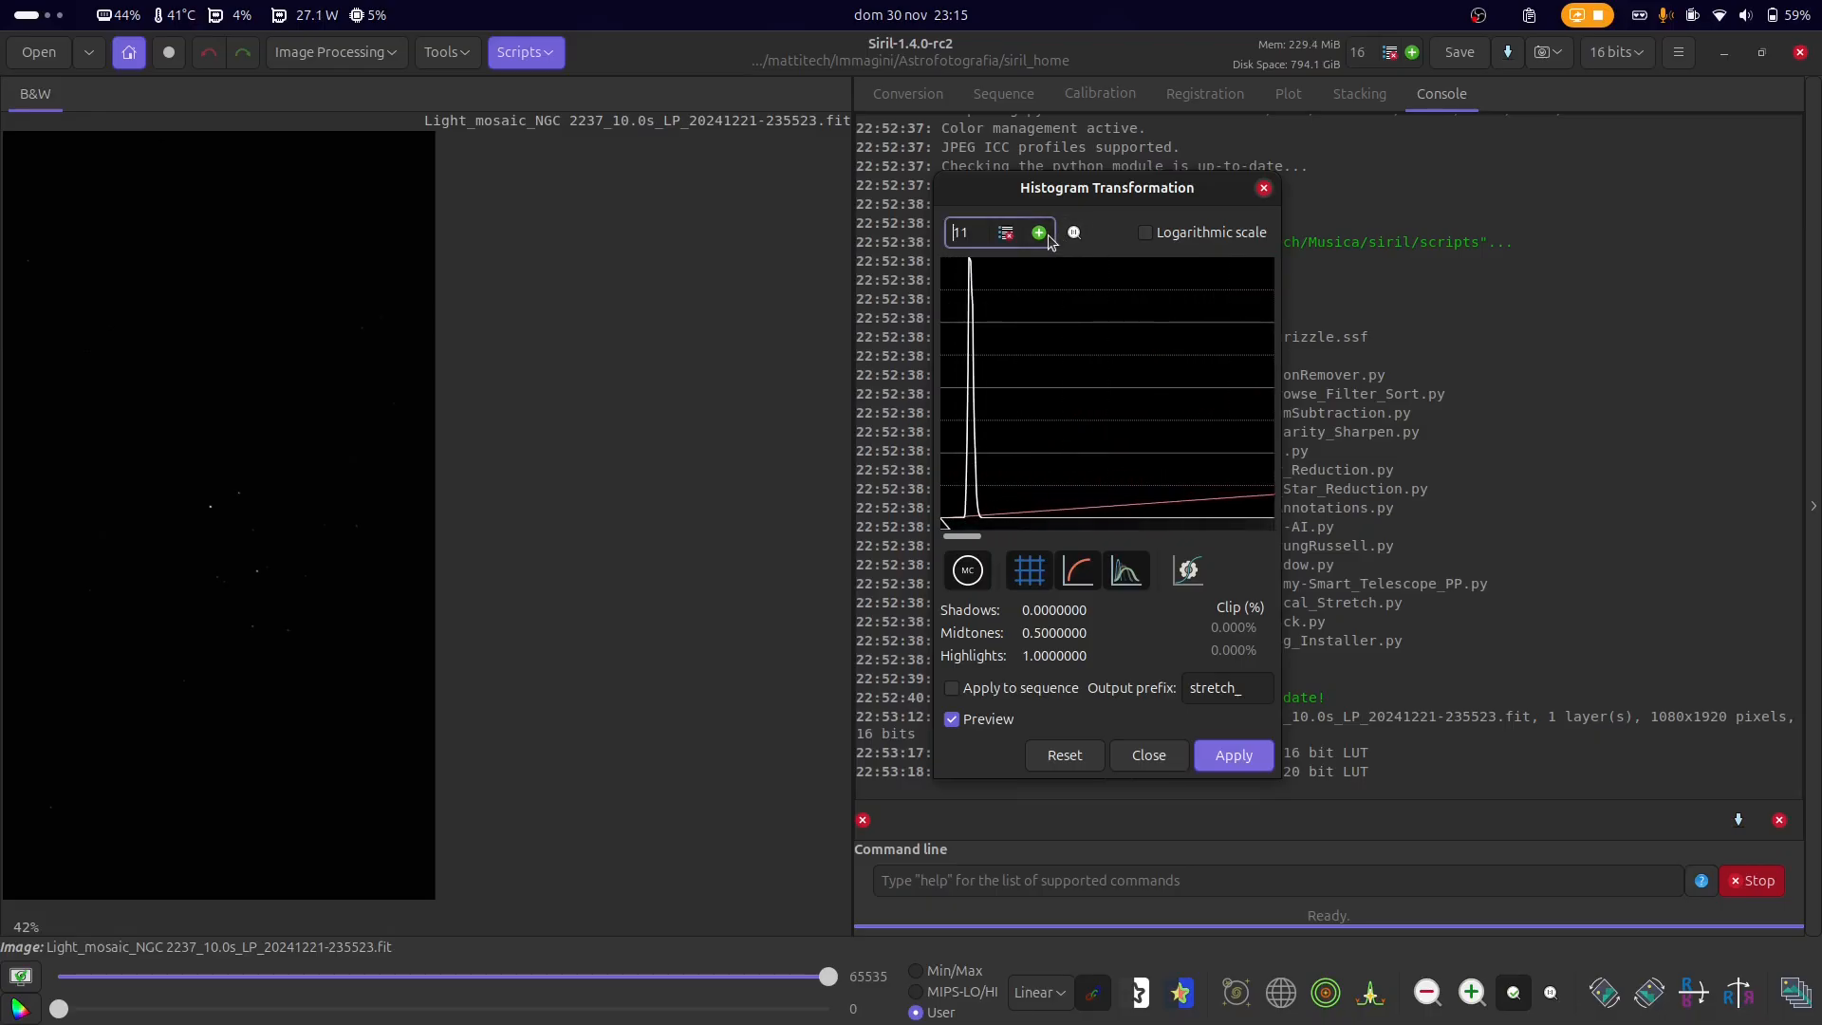
click(1039, 232)
click(1040, 233)
click(1039, 233)
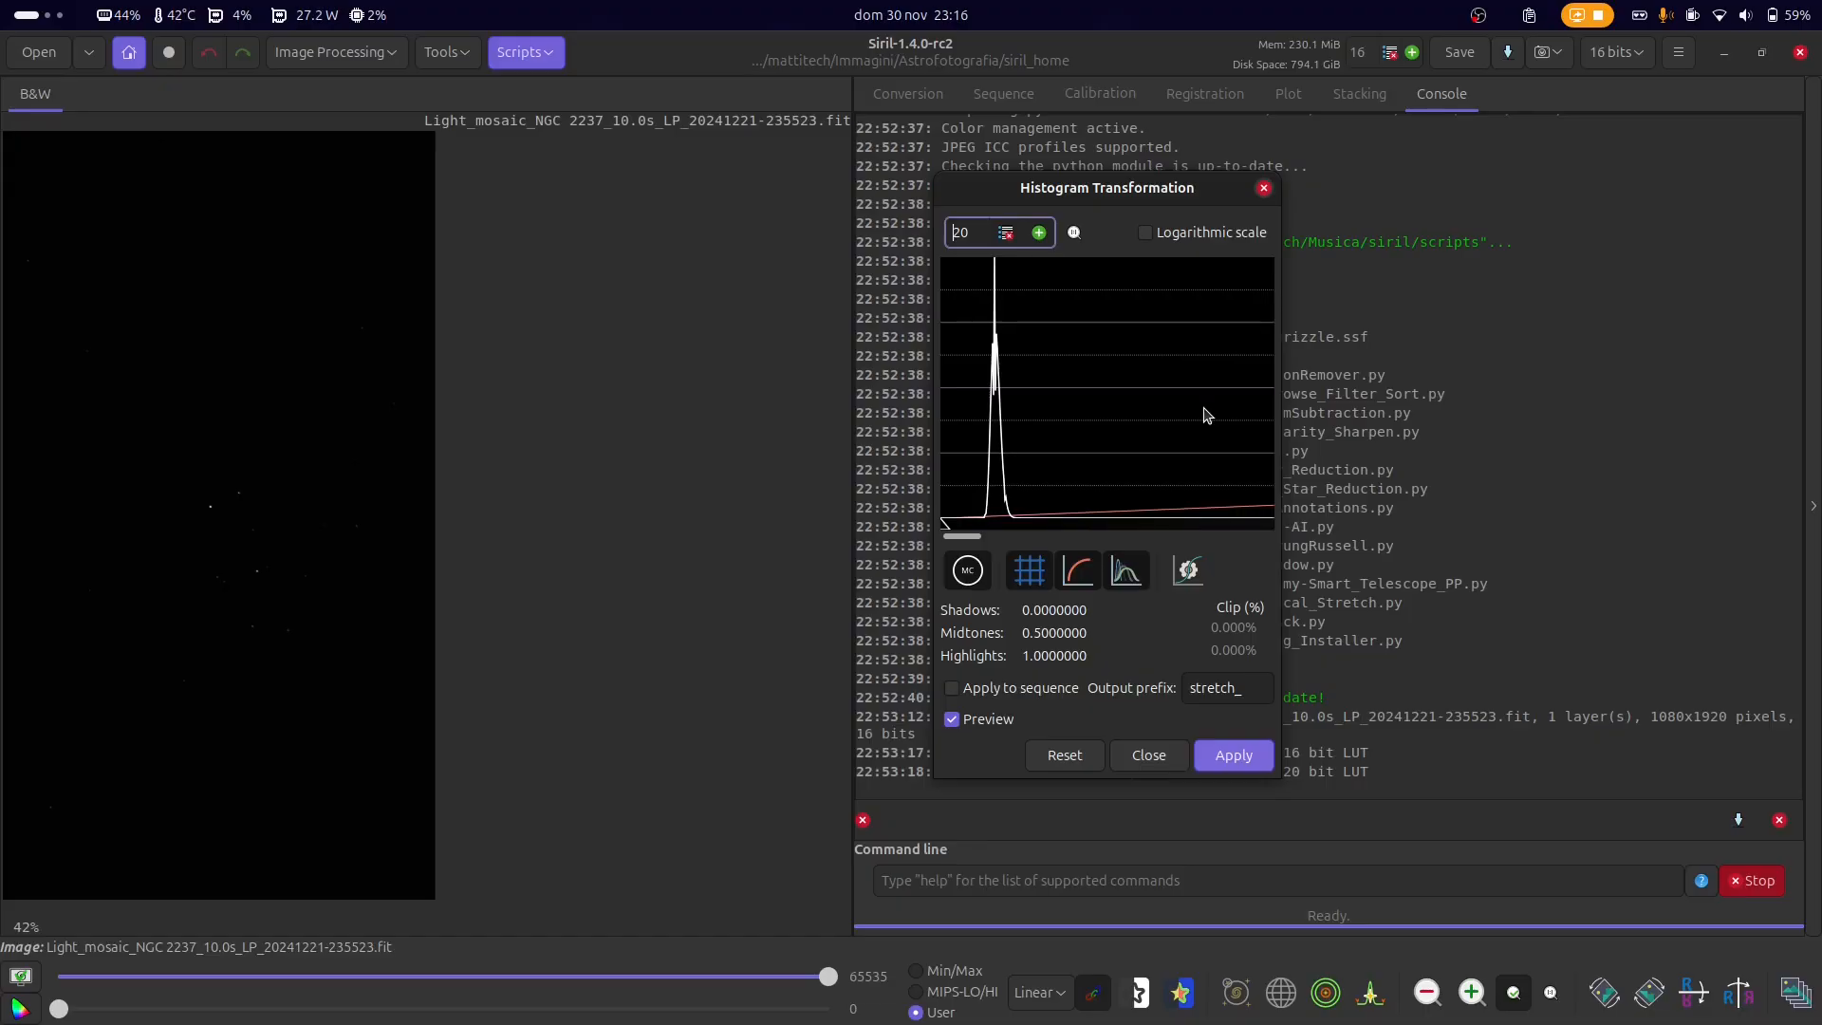
click(1076, 232)
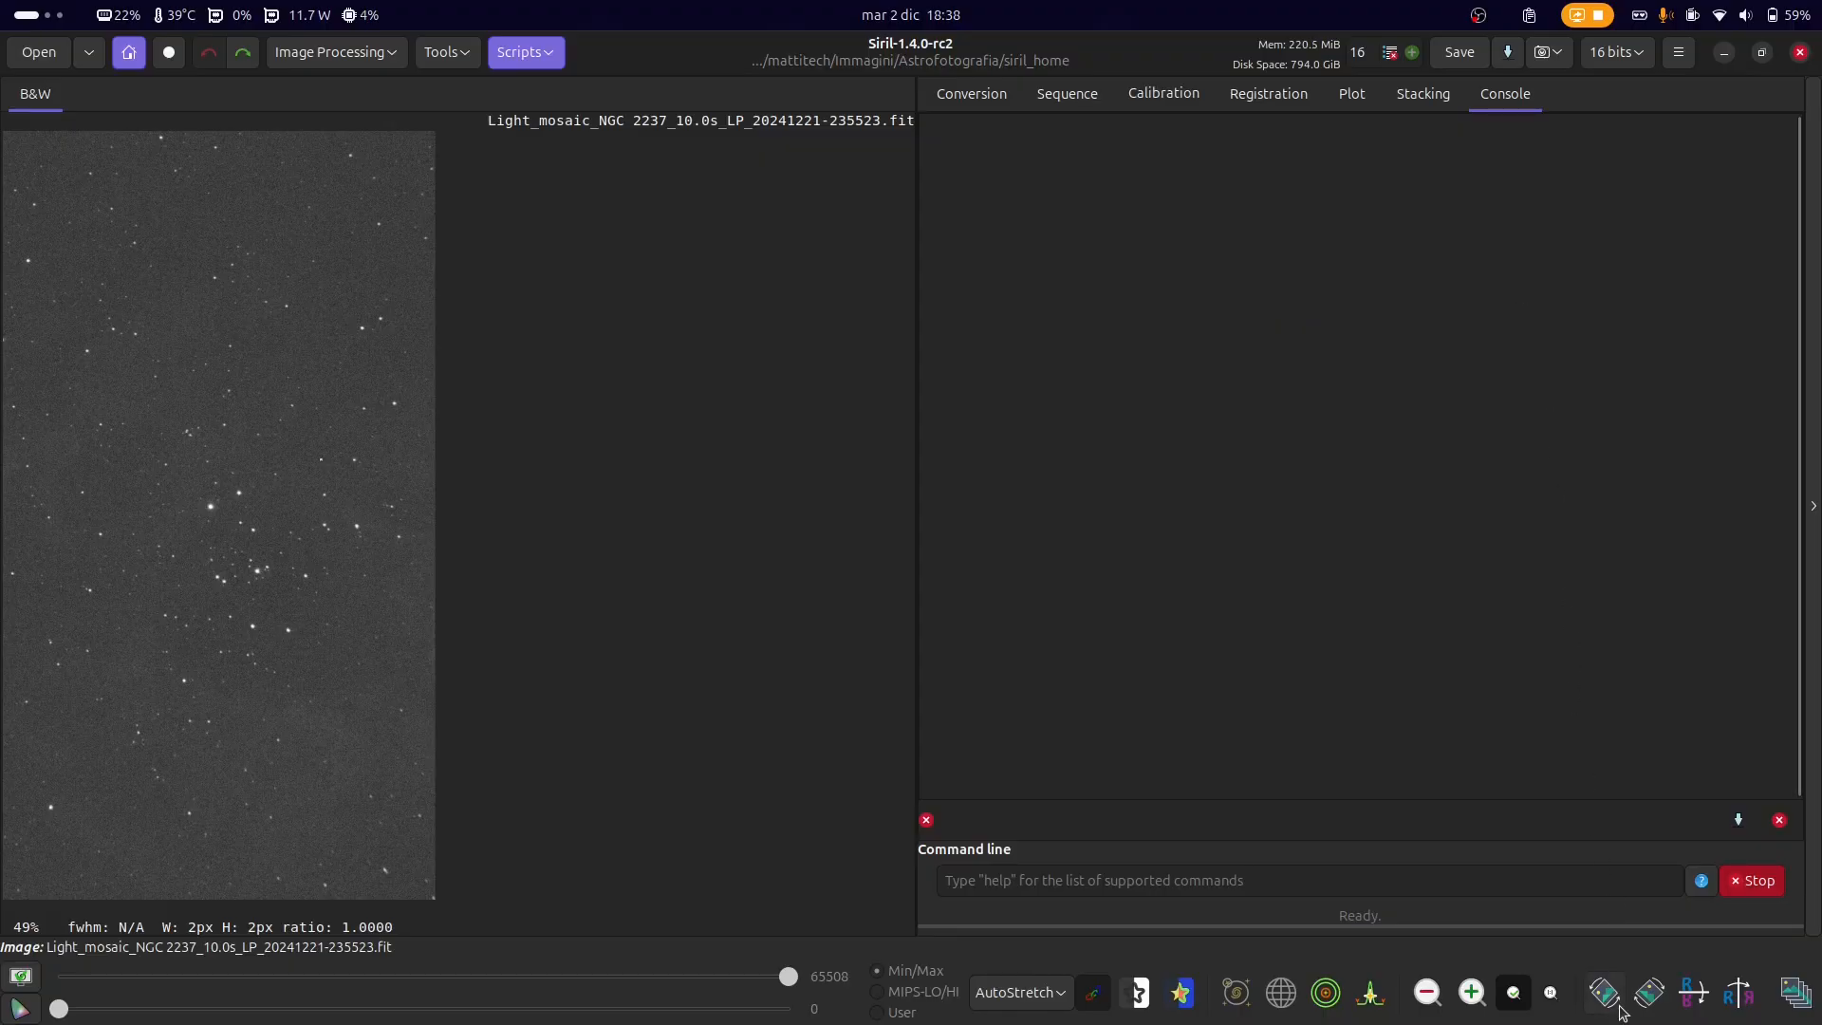
- Rotate the image ten times by 90 degrees, and five times by -90 degrees
click(1650, 993)
triple_click(1650, 994)
triple_click(1650, 993)
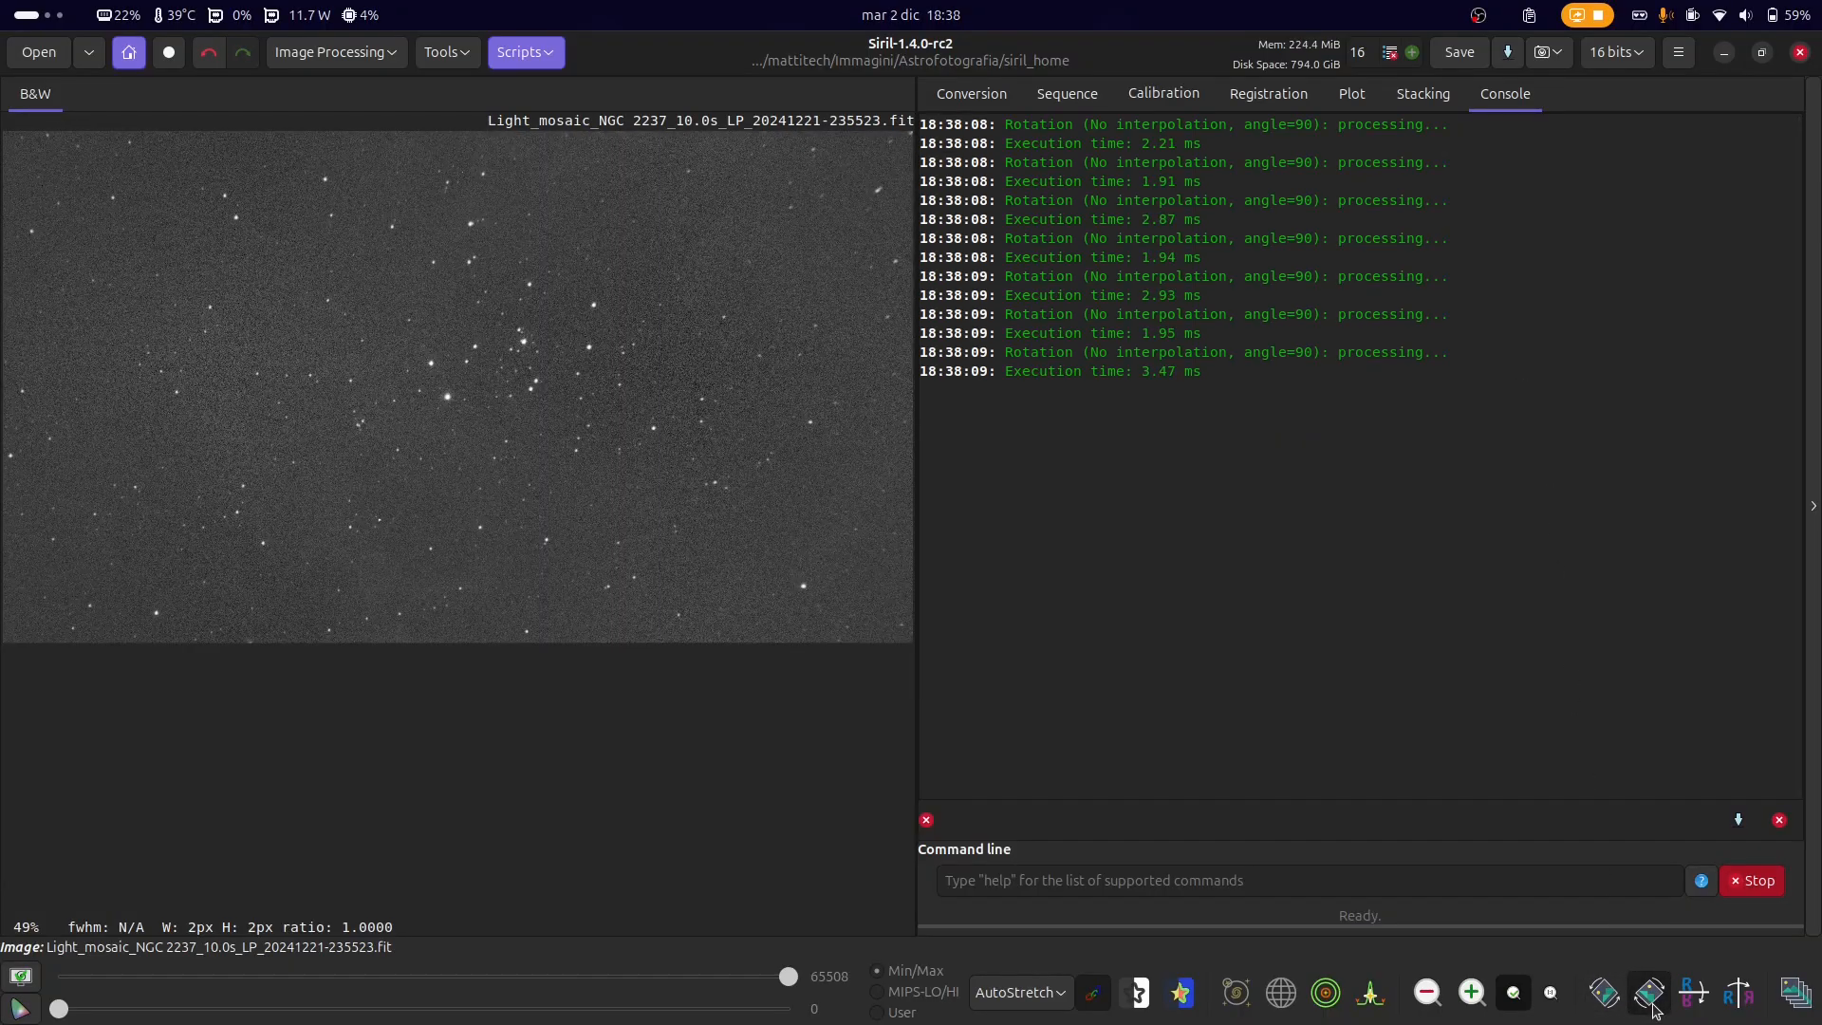
triple_click(1650, 994)
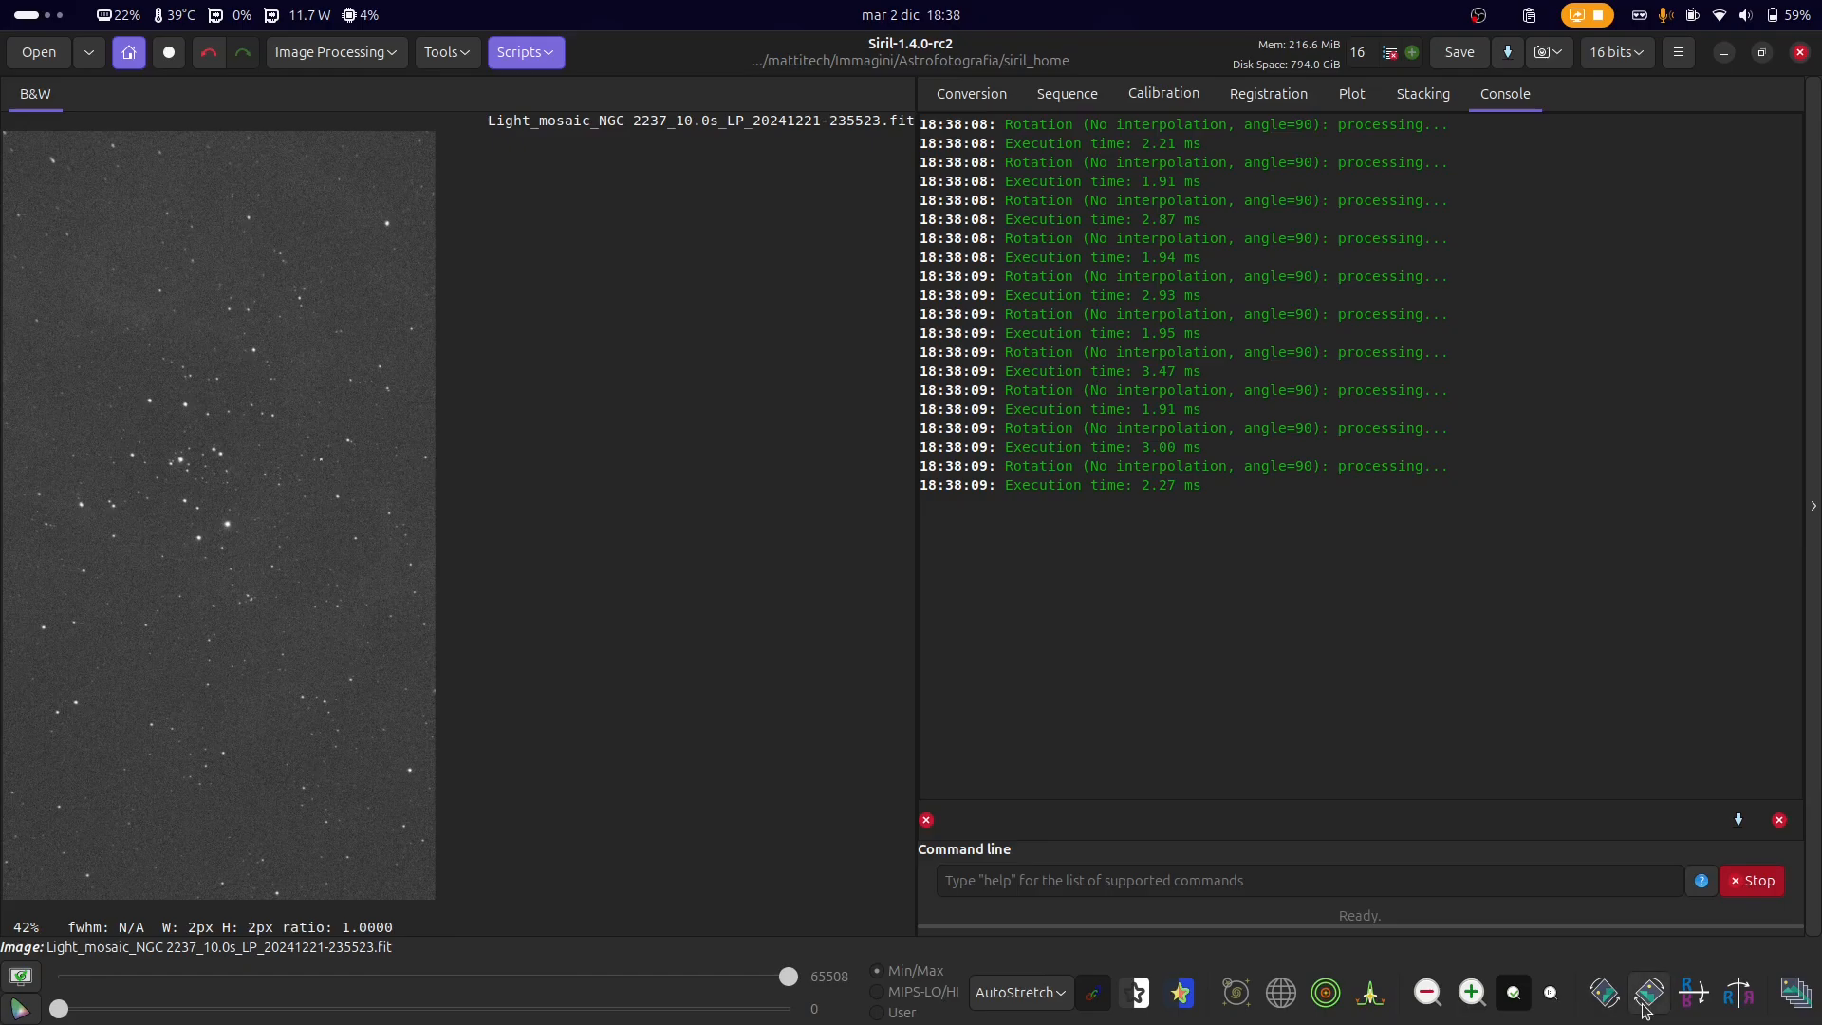
double_click(1604, 993)
double_click(1603, 993)
click(1604, 994)
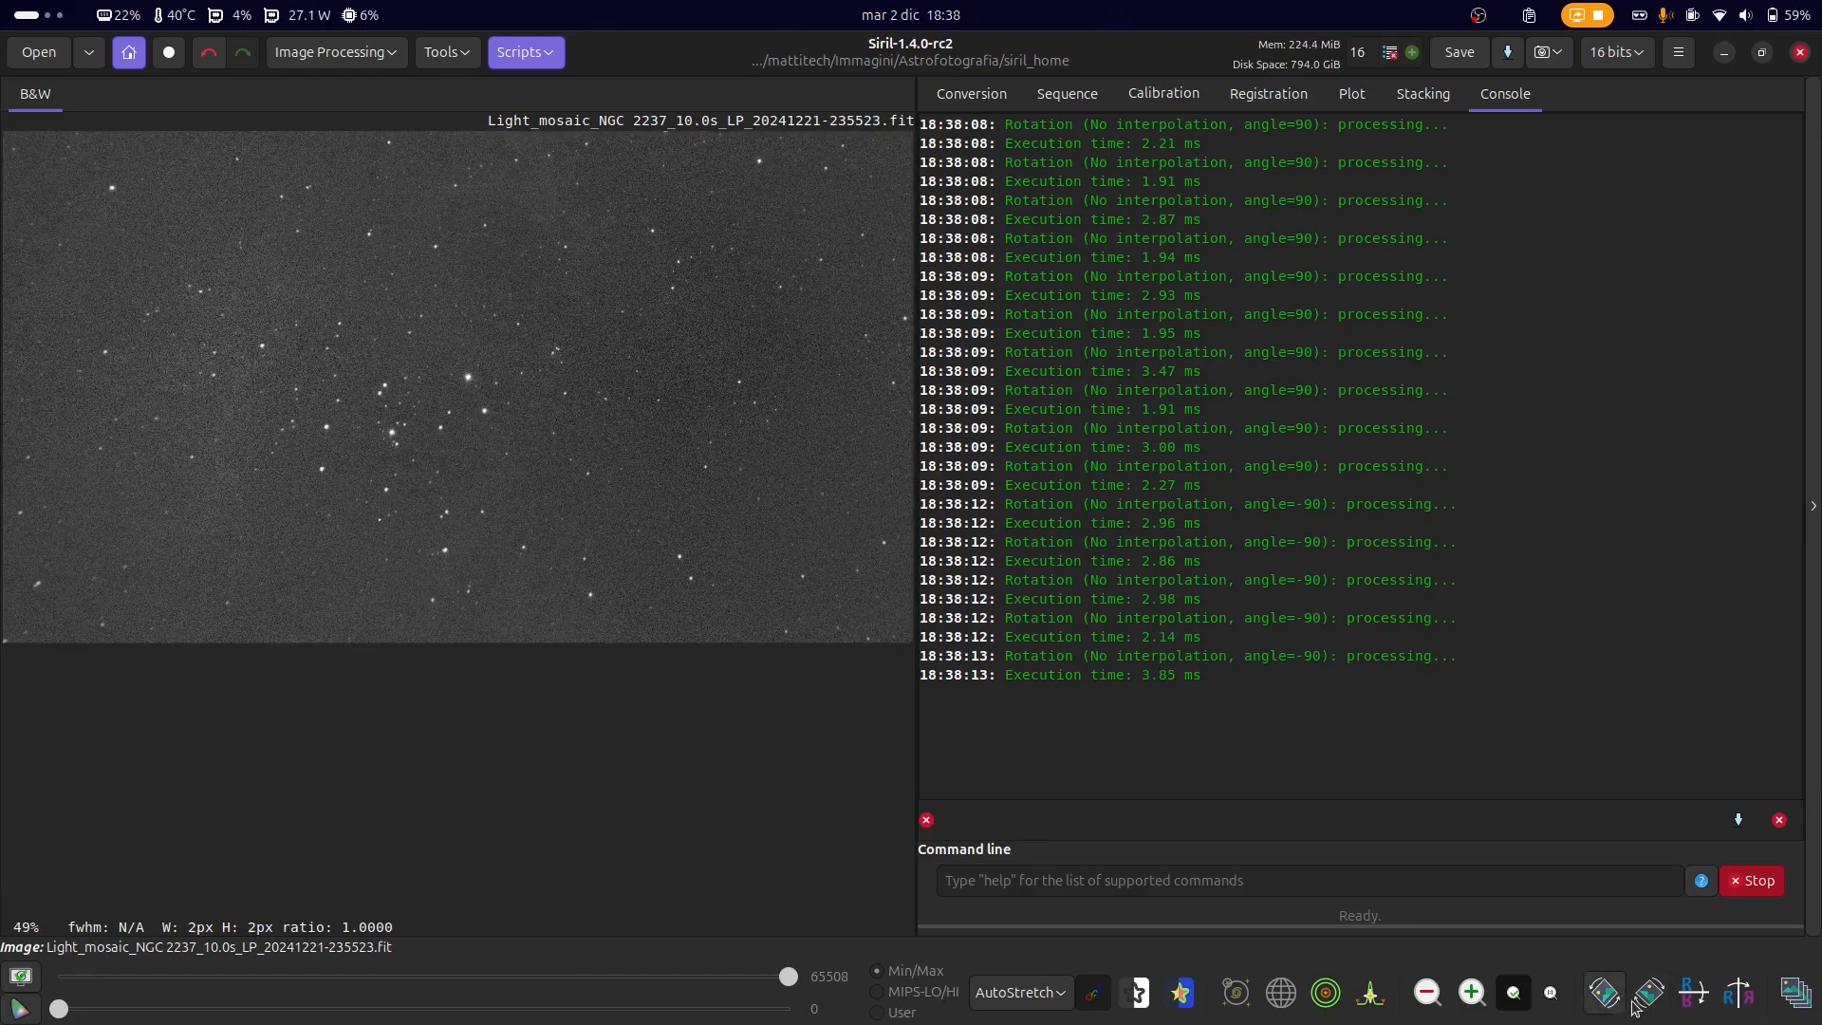
- Mirror the image twice horizontally and four times vertically
double_click(1708, 1004)
triple_click(1738, 999)
click(1738, 998)
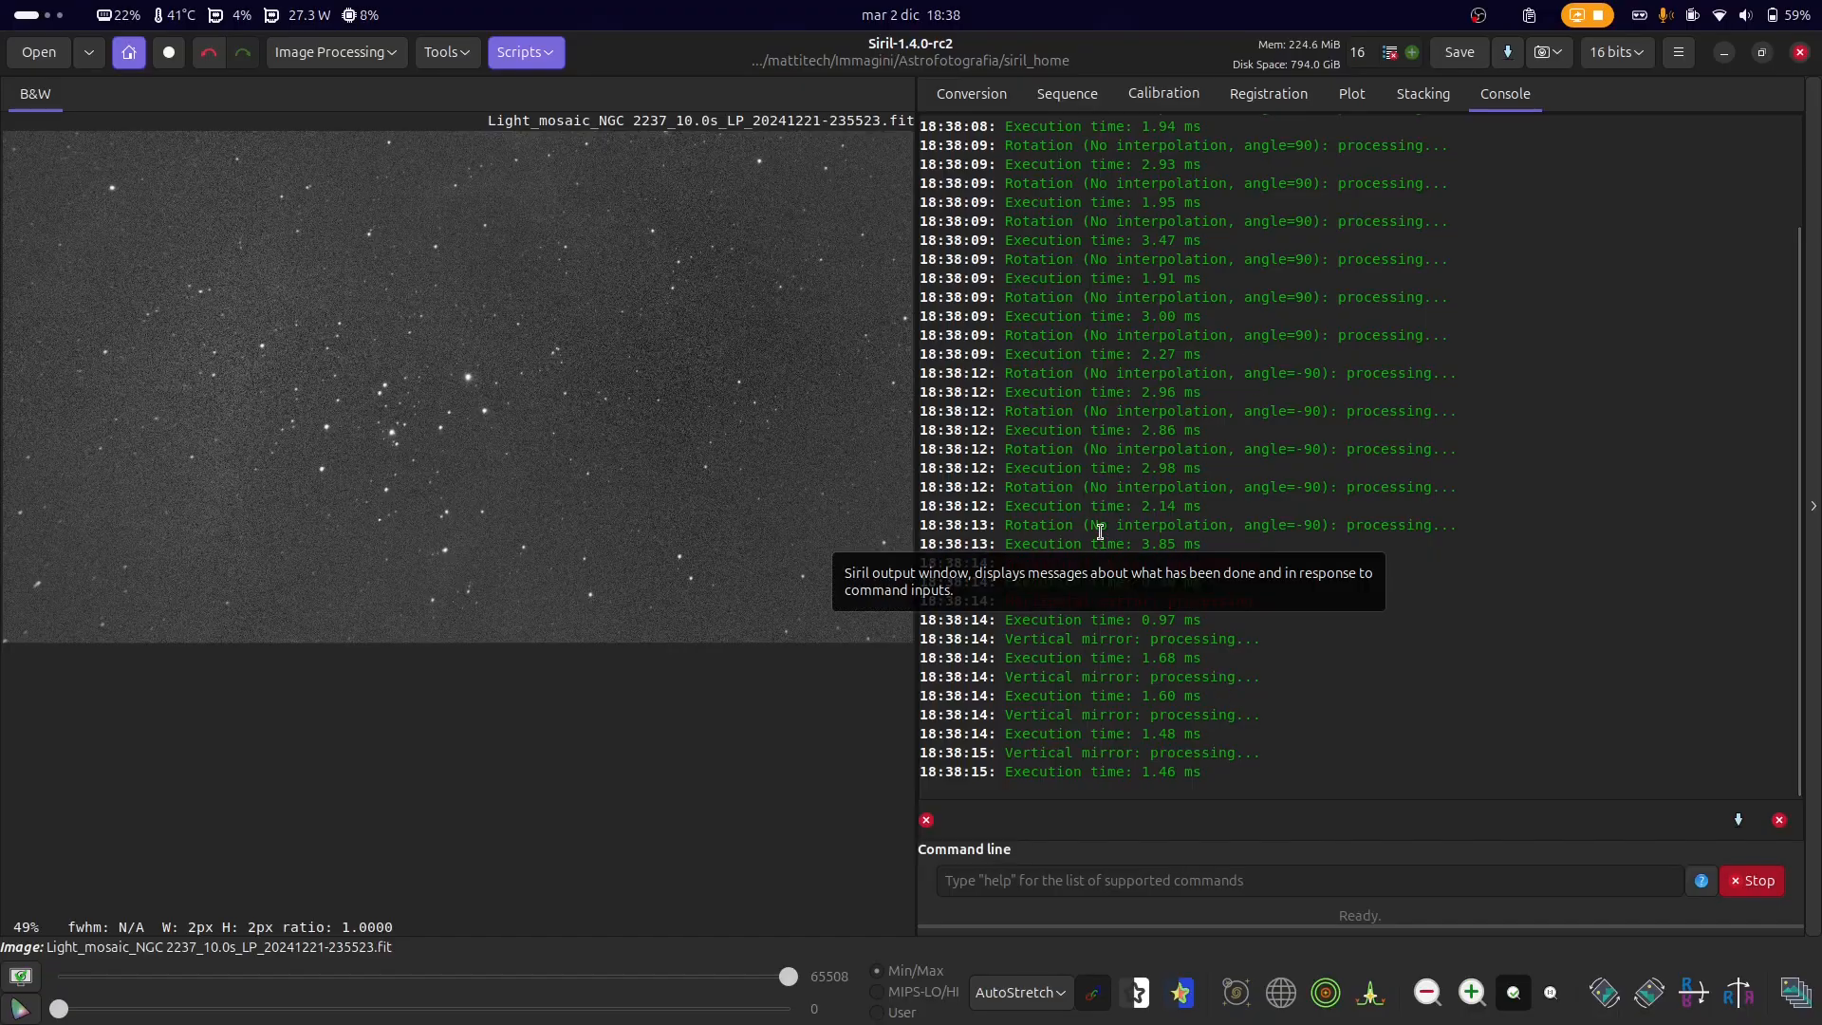
- View the save dialog for the console log without saving a file, and clear the log
click(1740, 831)
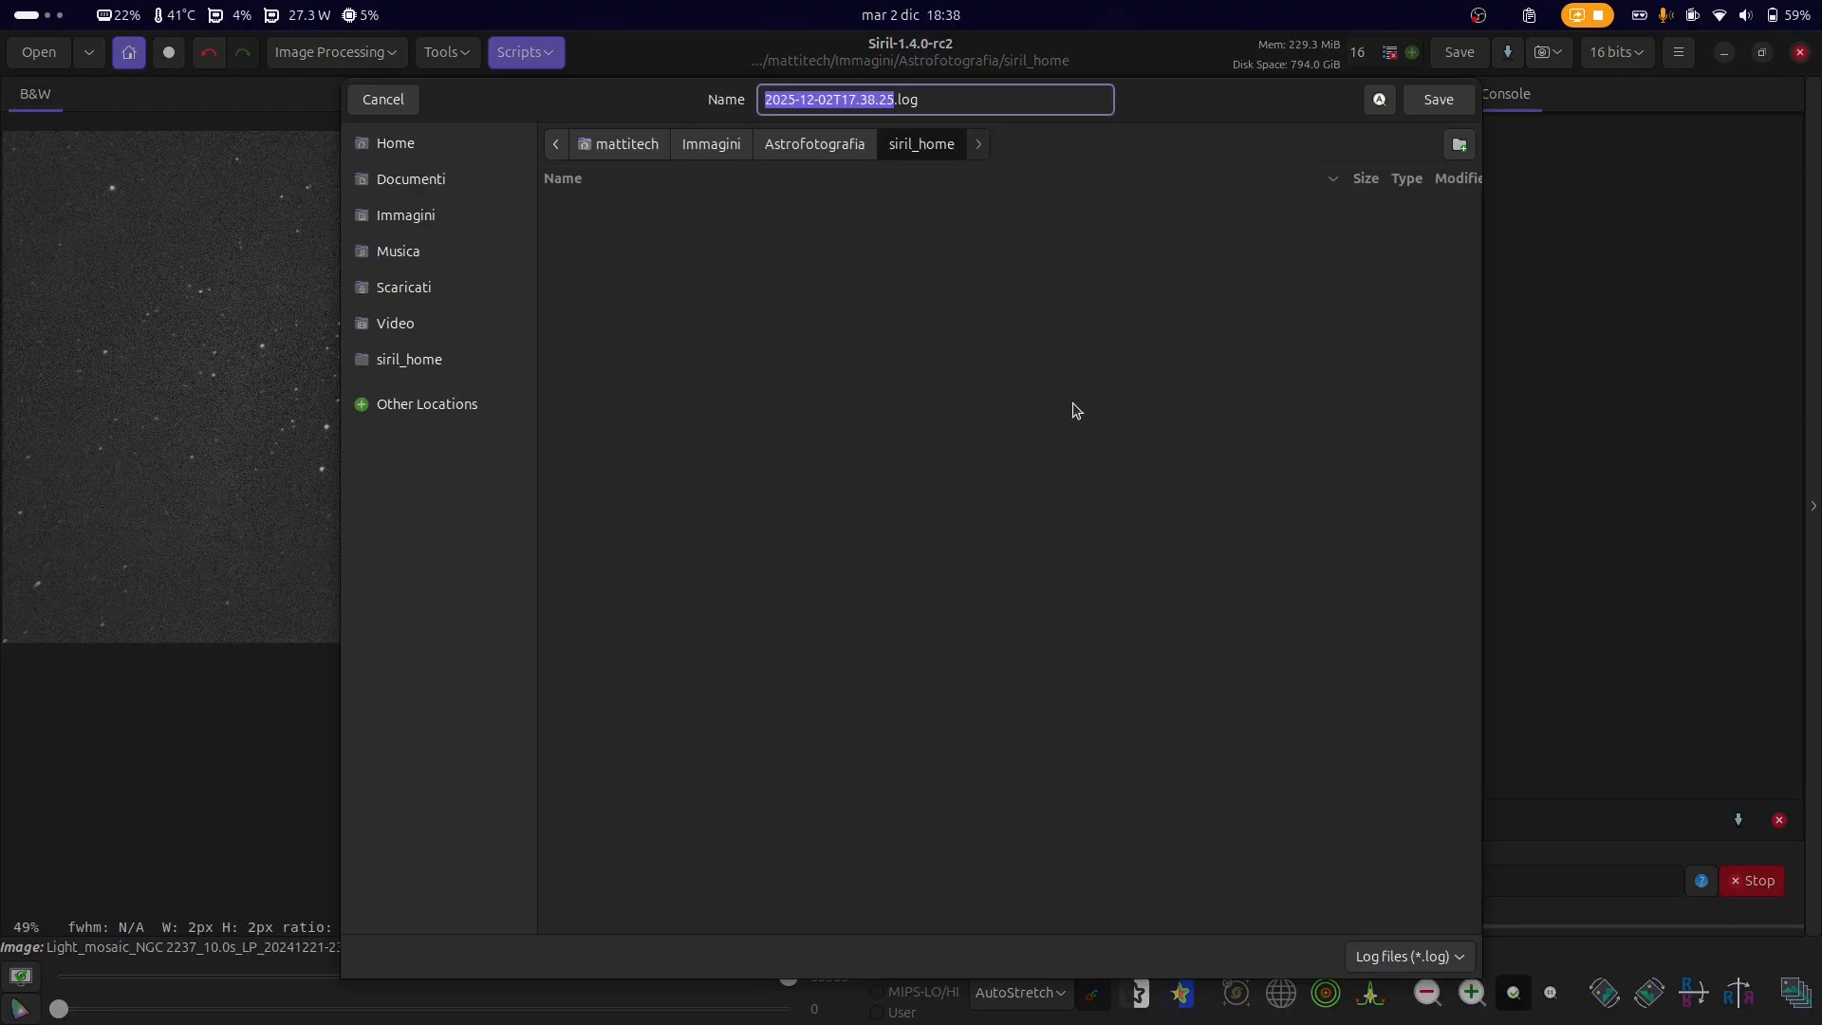
click(389, 101)
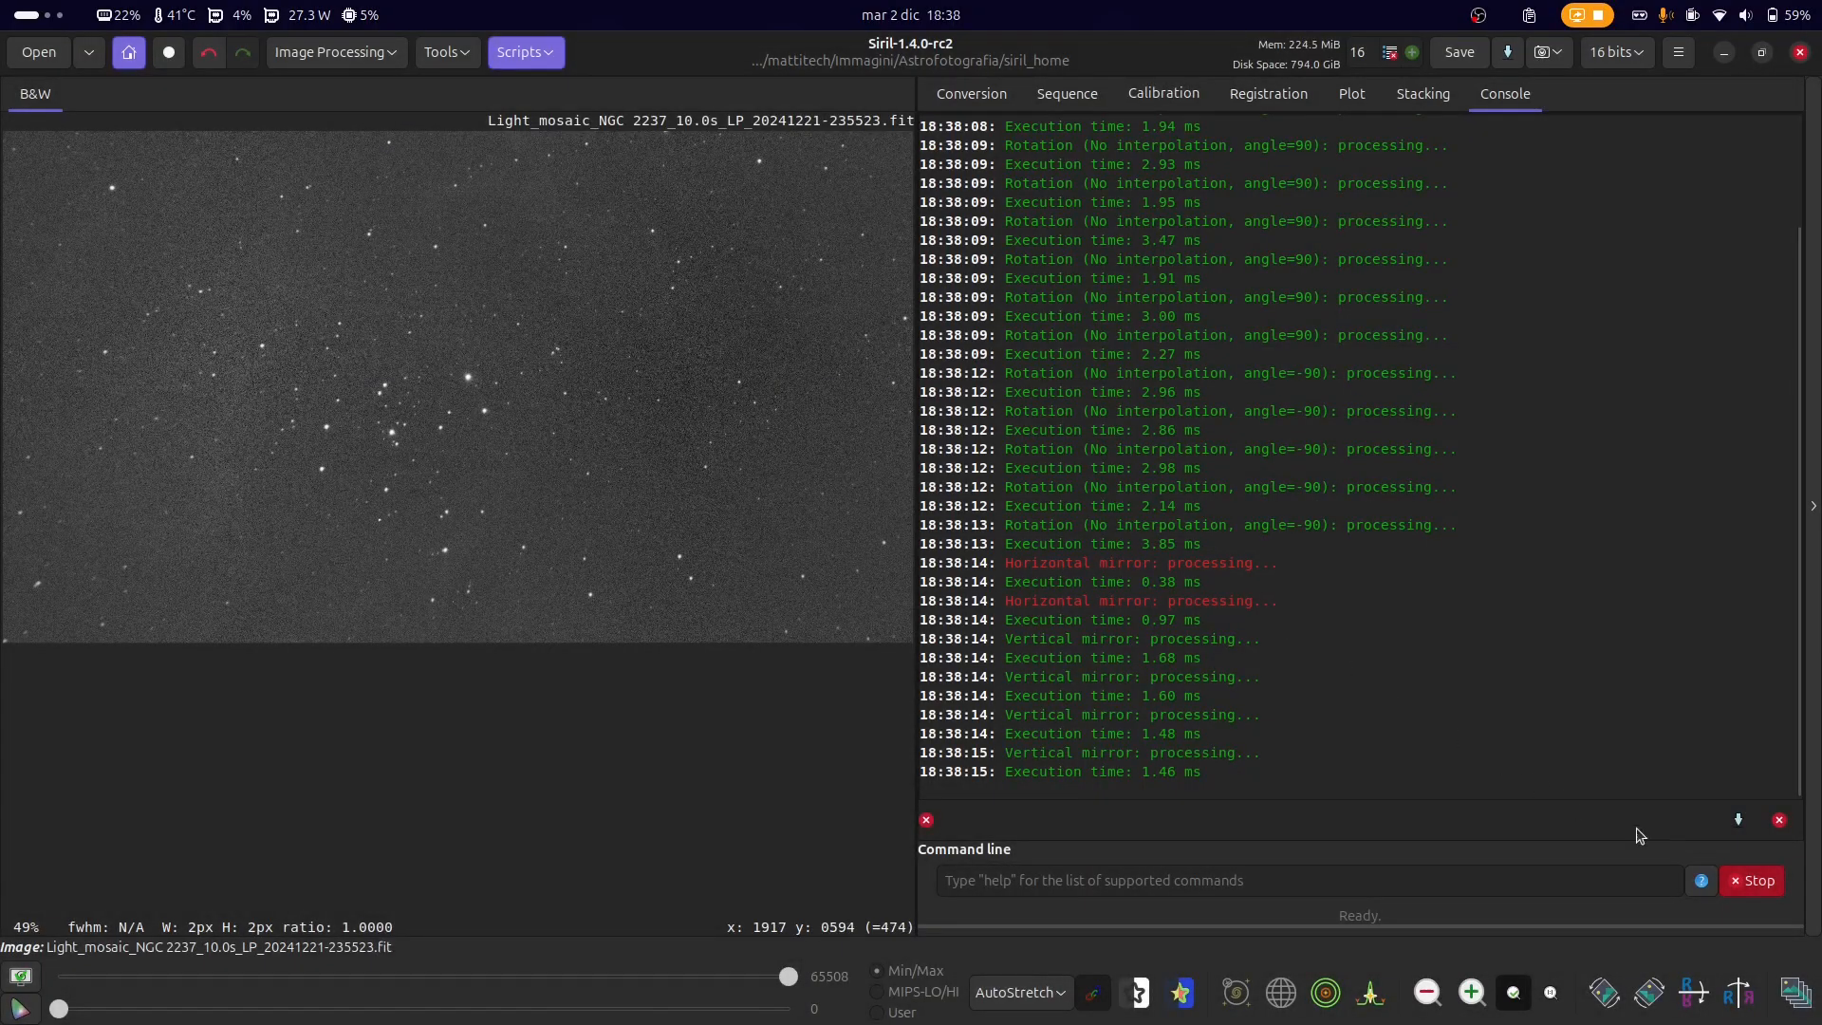
click(1779, 820)
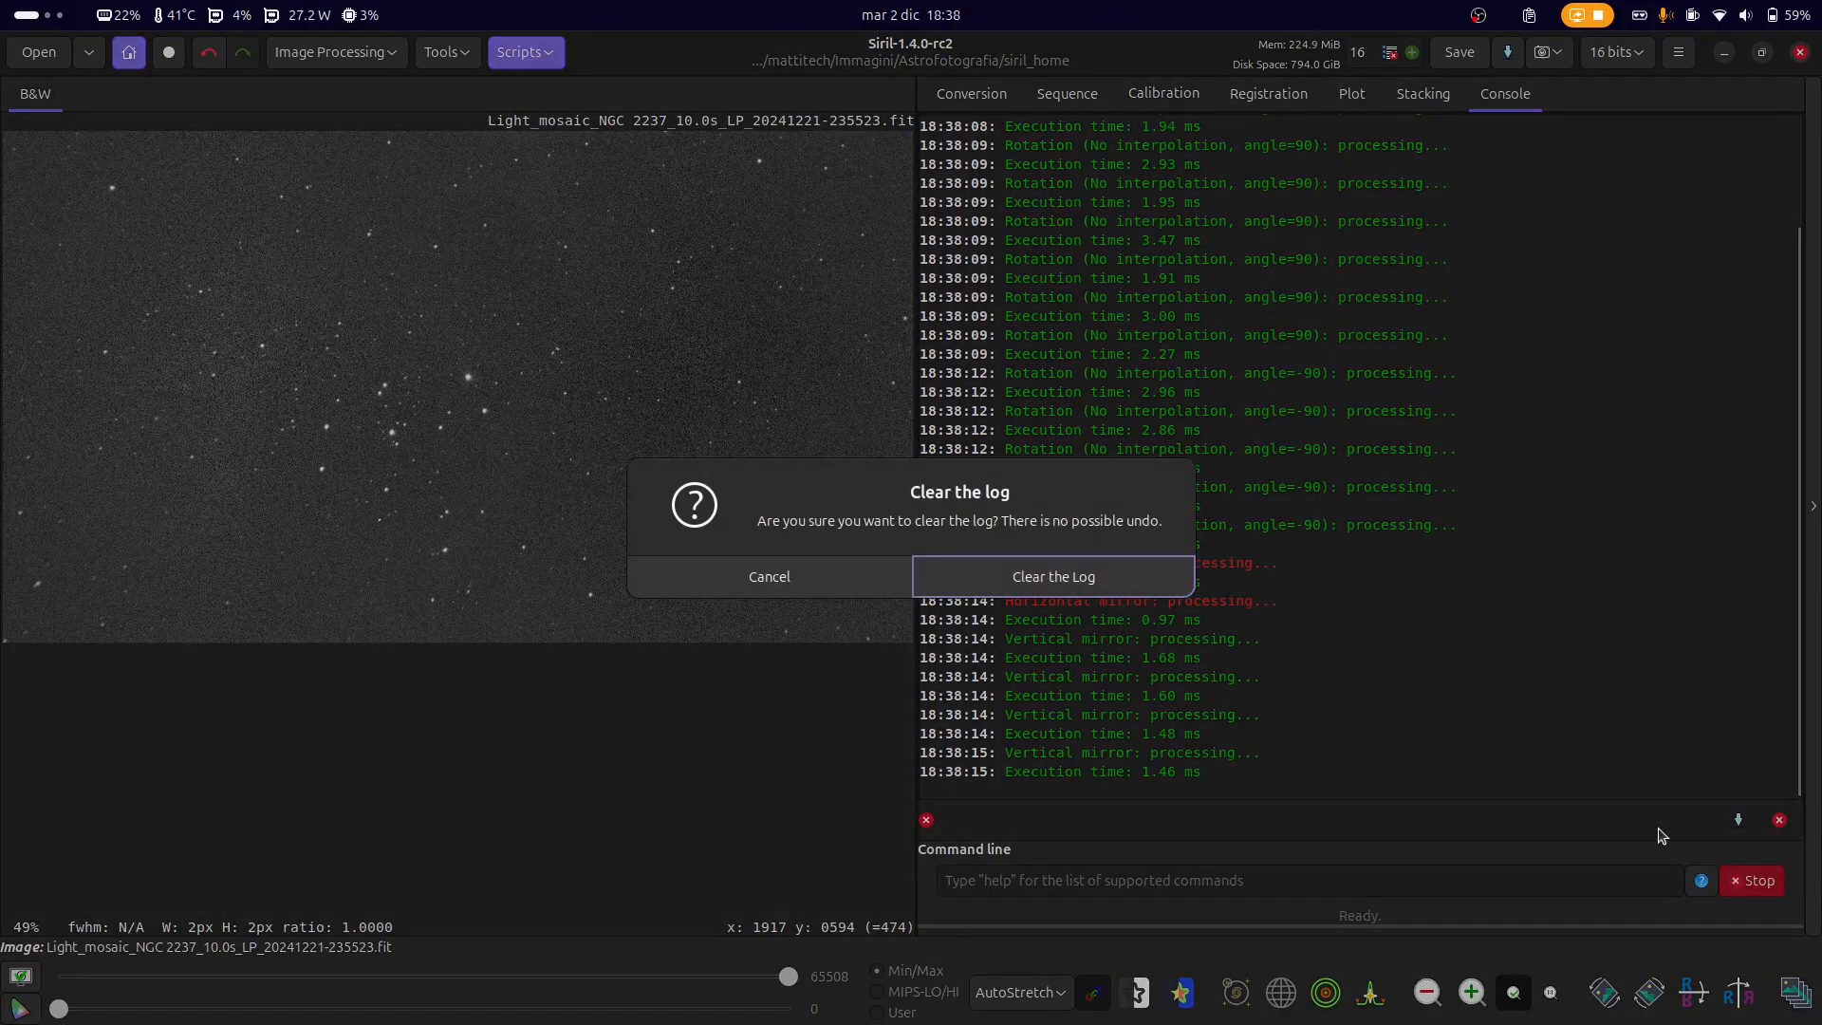
click(1137, 585)
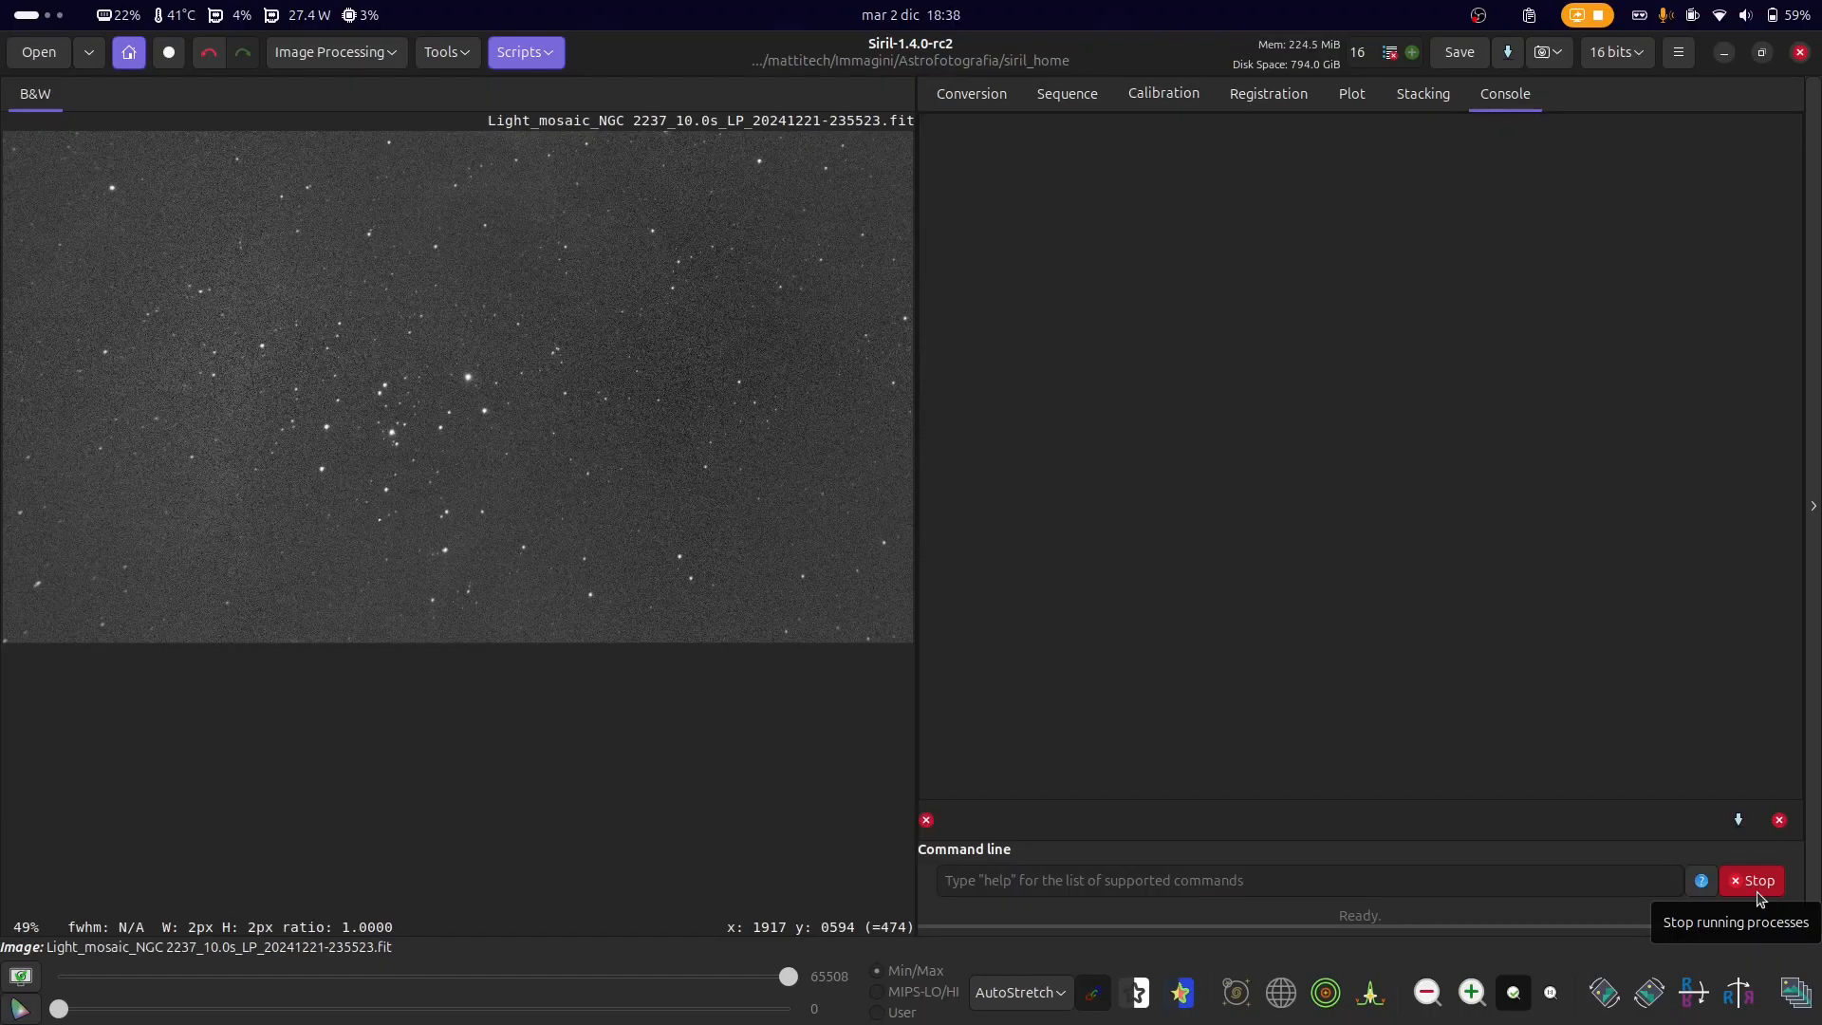
- Run the help command on the command line and look through the list of supported commands
click(1492, 866)
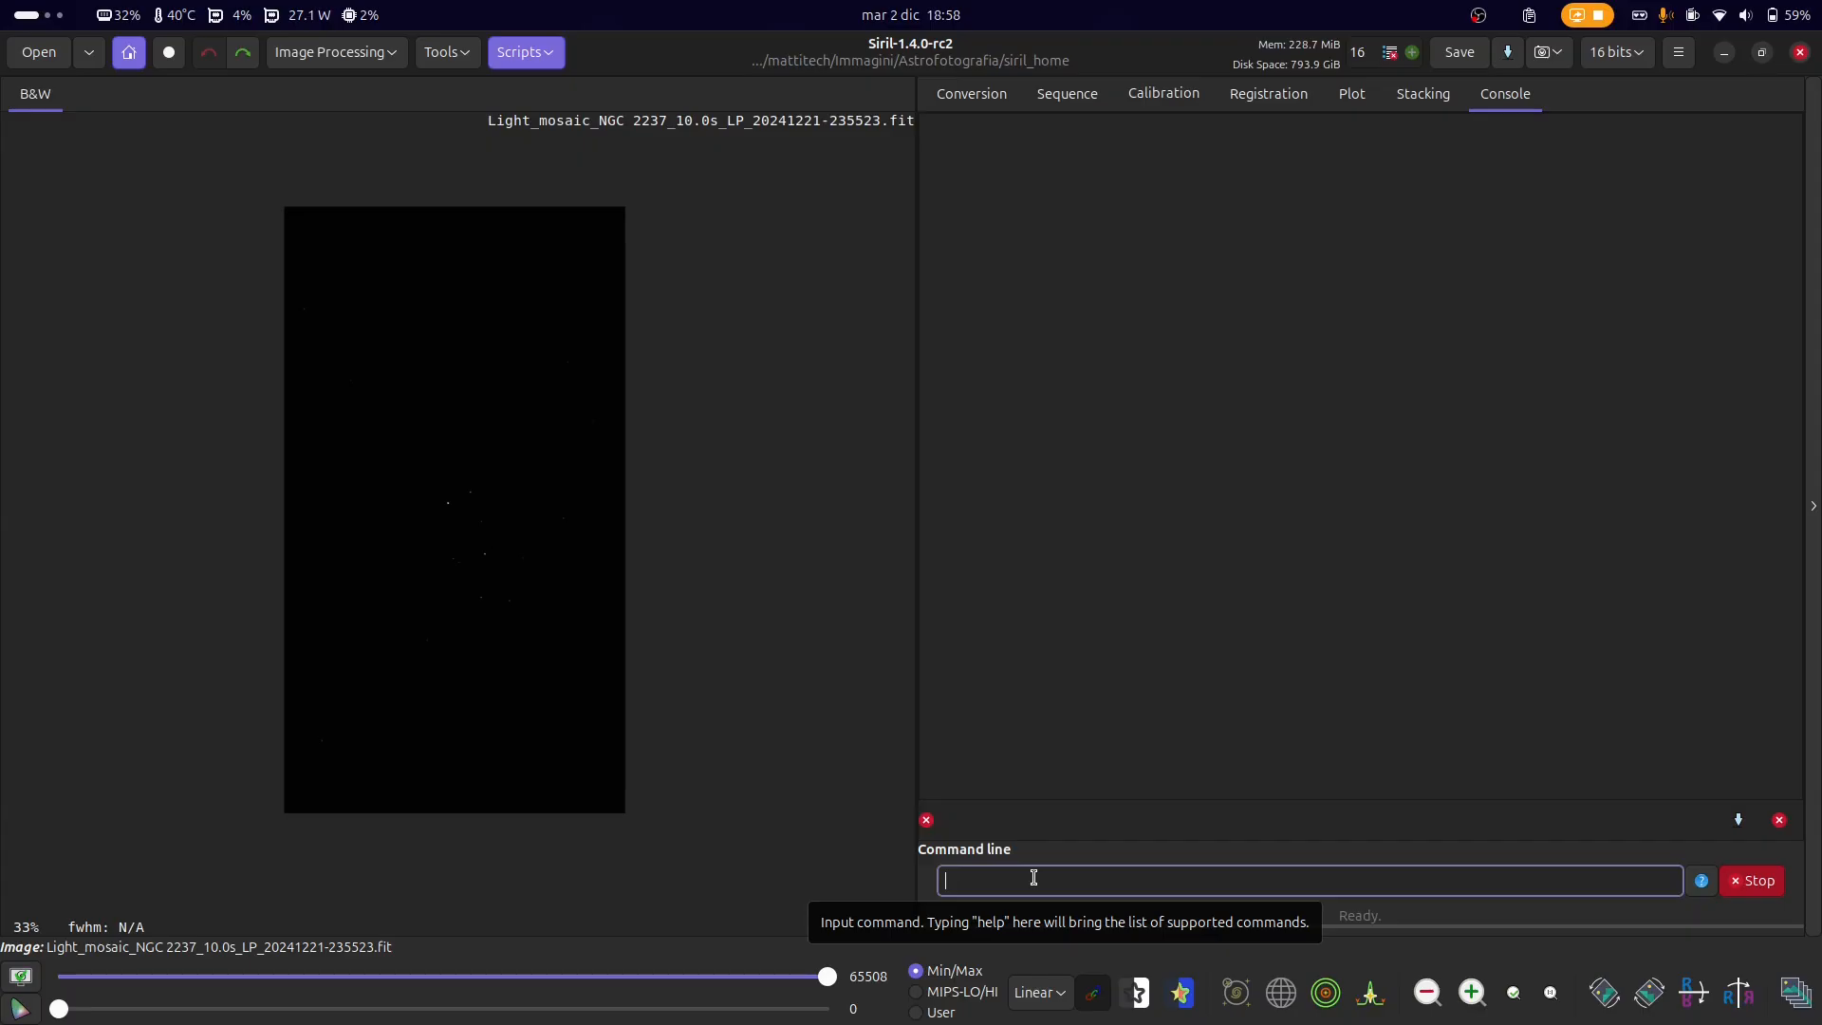
text(help)
key(Return)
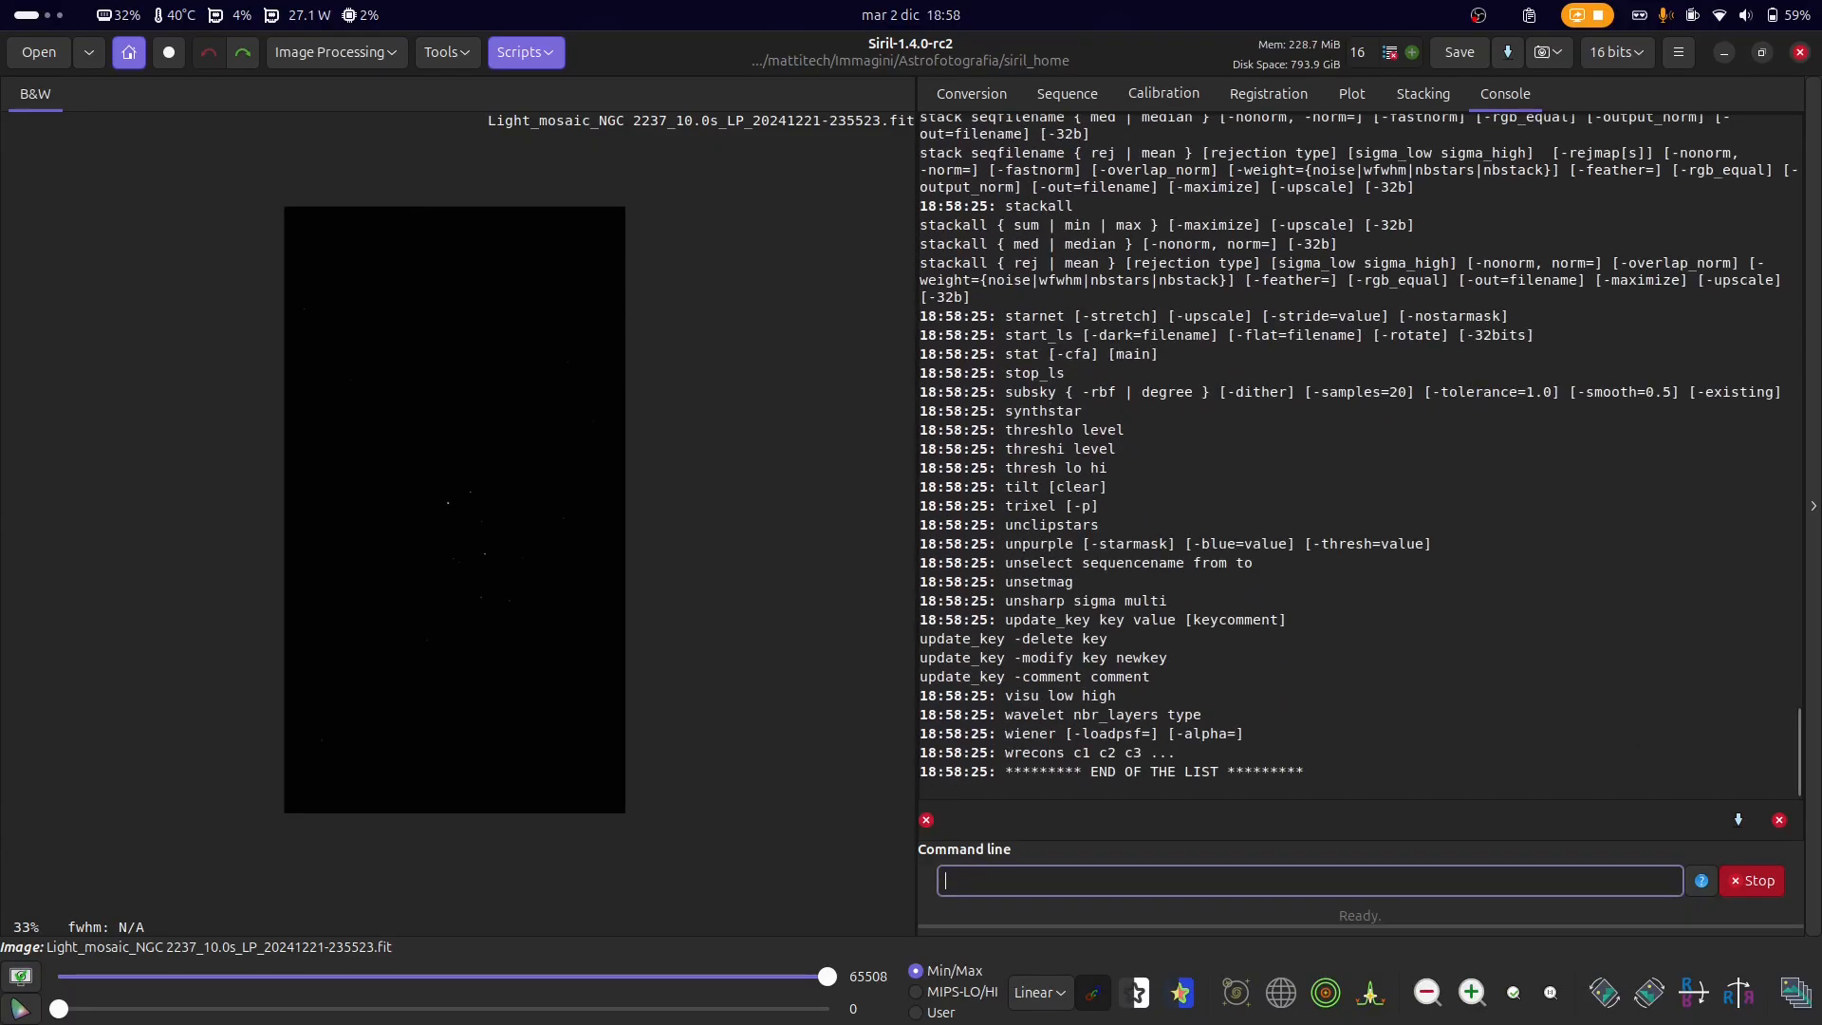
scroll(1175, 610, up, 20)
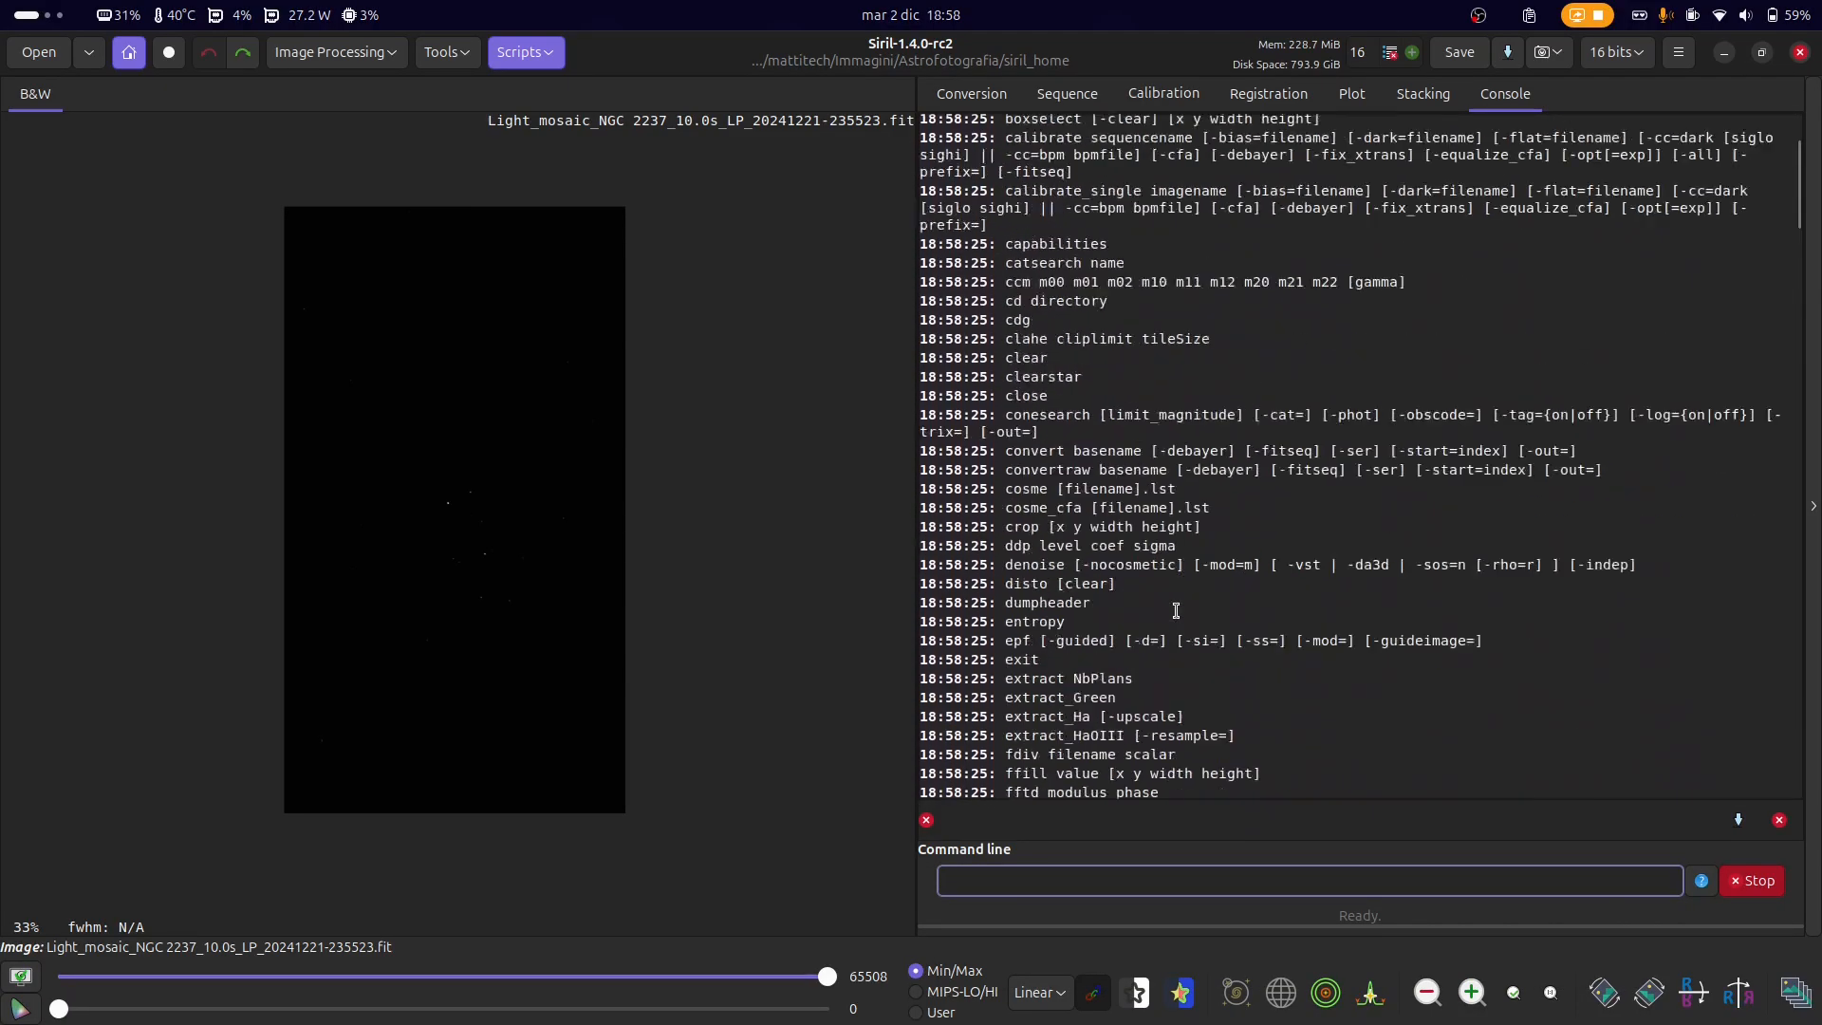
scroll(1176, 610, down, 20)
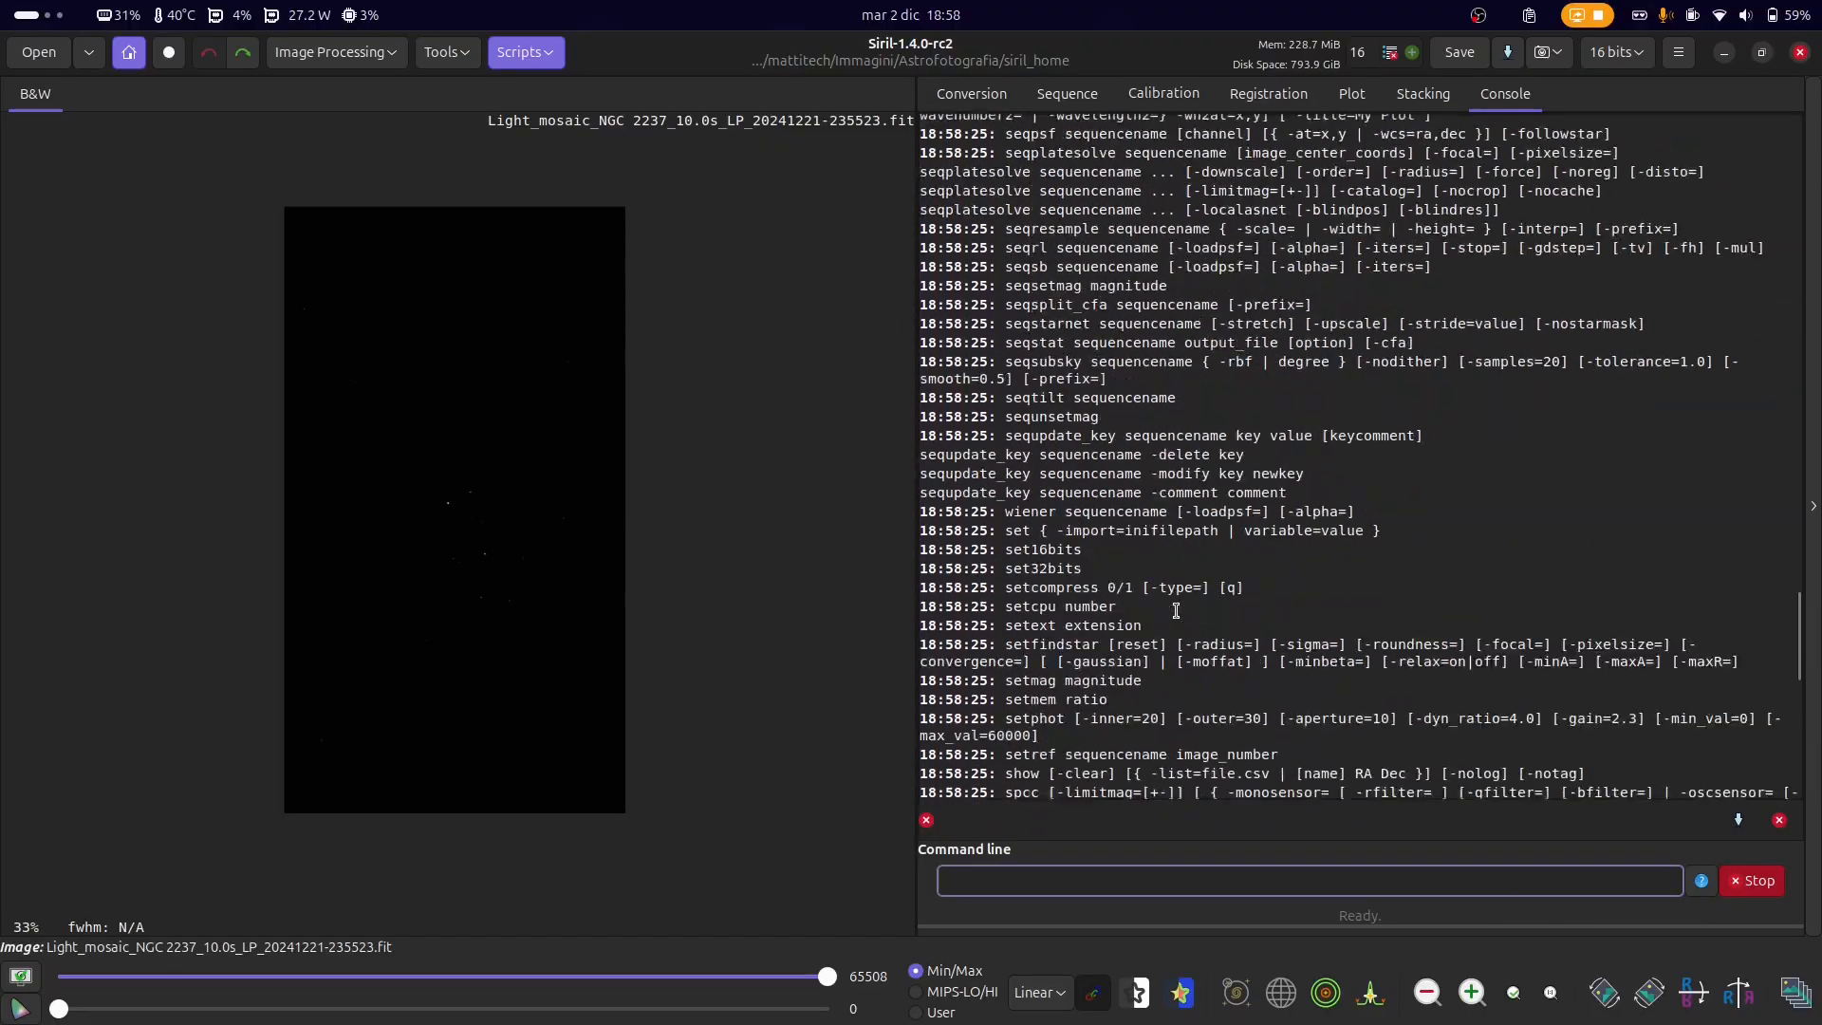
scroll(1176, 610, down, 10)
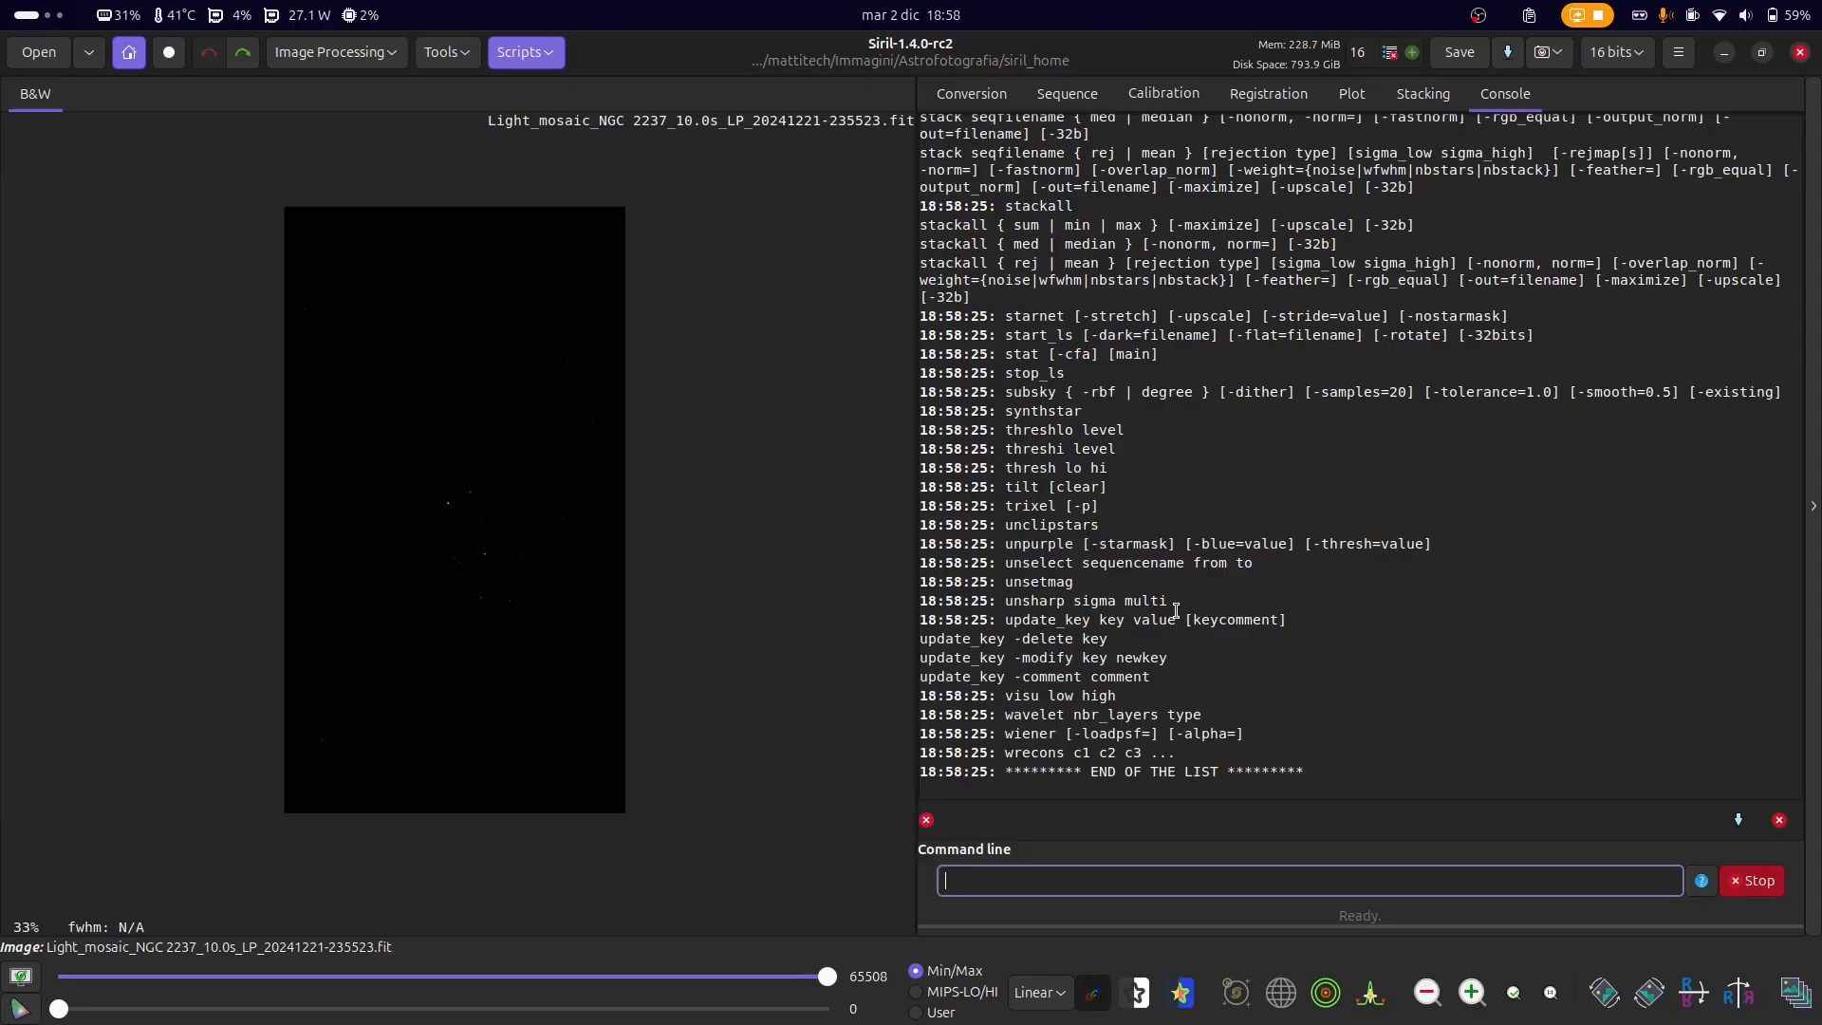
- Switch the image view from fit-to-window to 100% and open the sequence frame list
click(1517, 997)
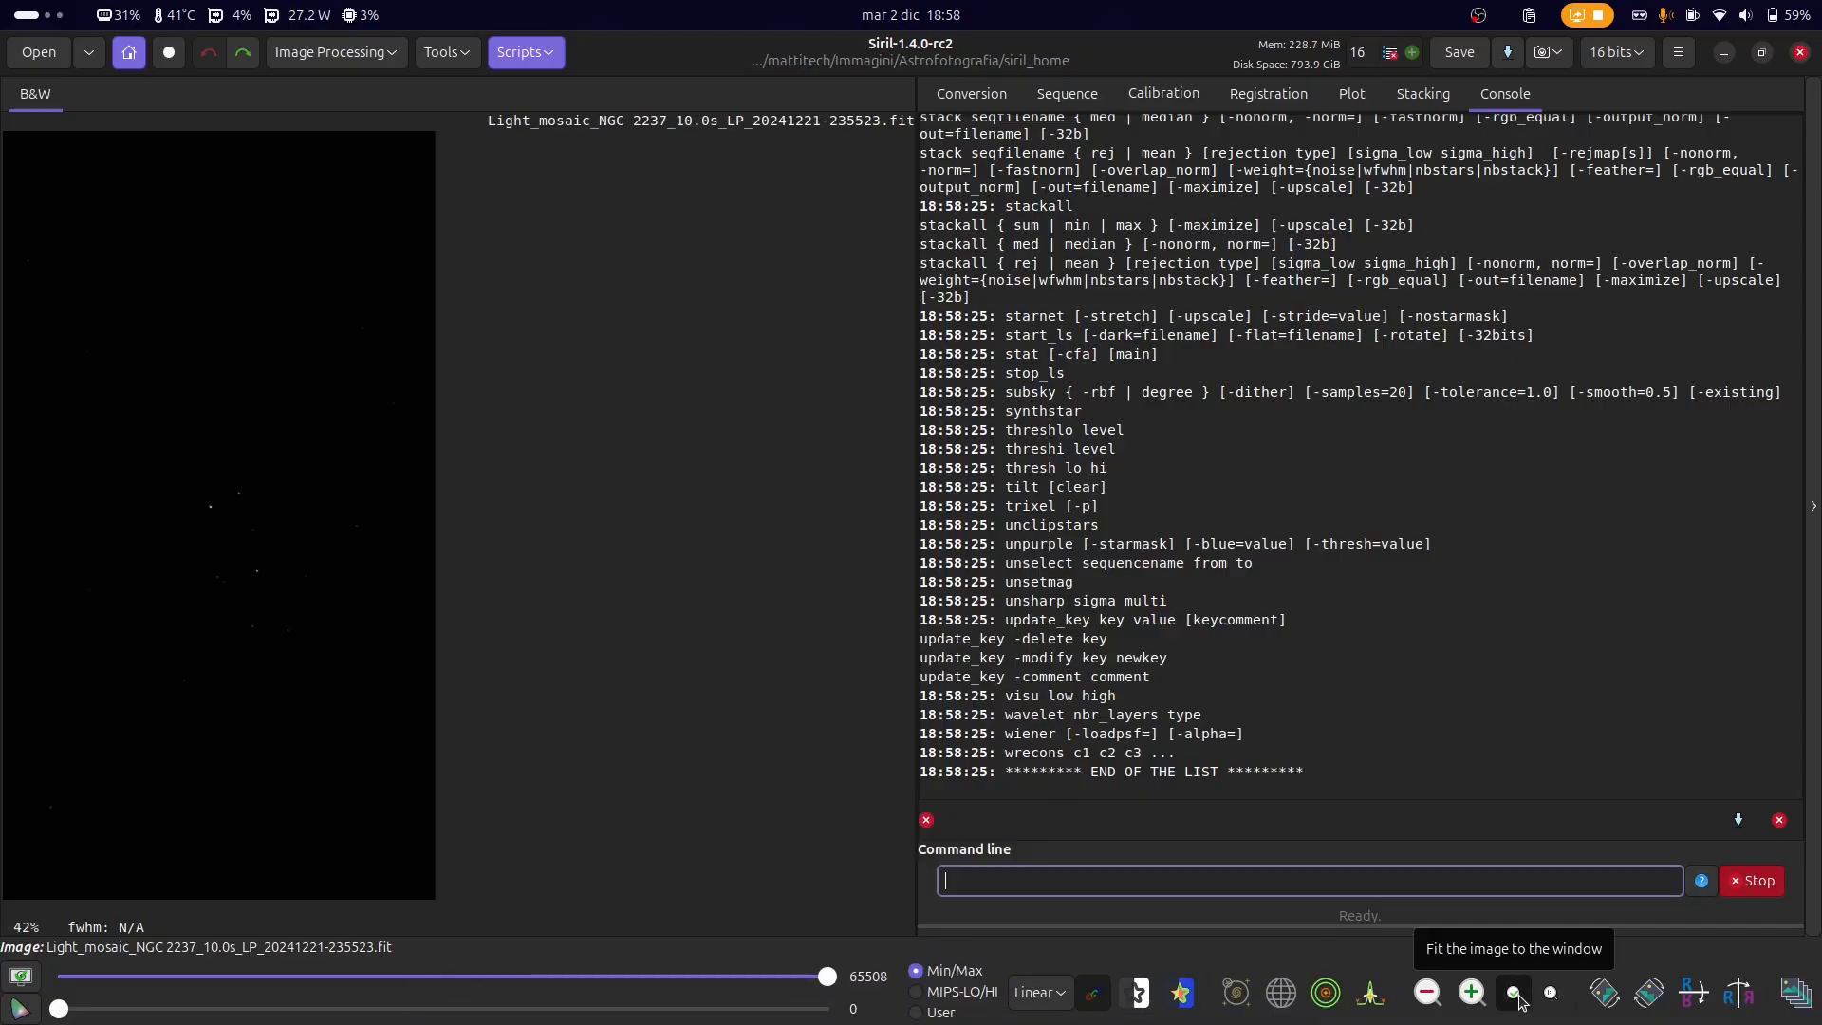
click(1554, 1001)
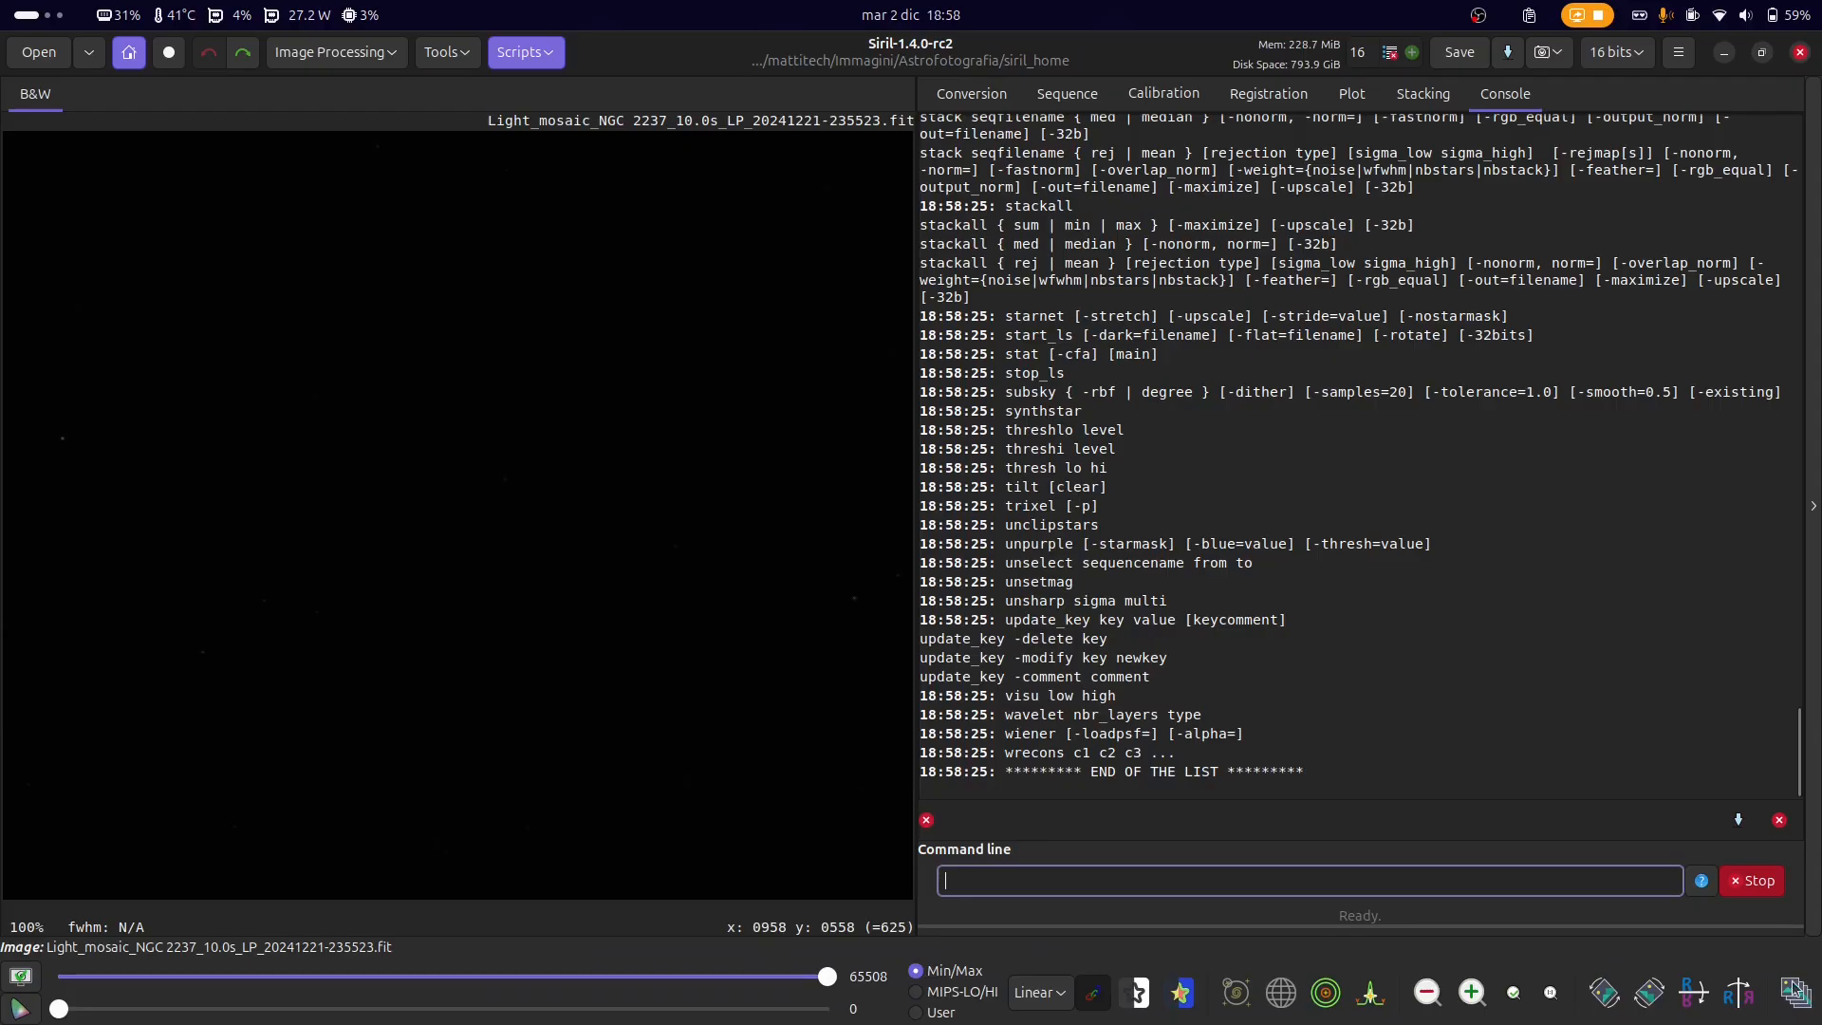
click(1800, 1011)
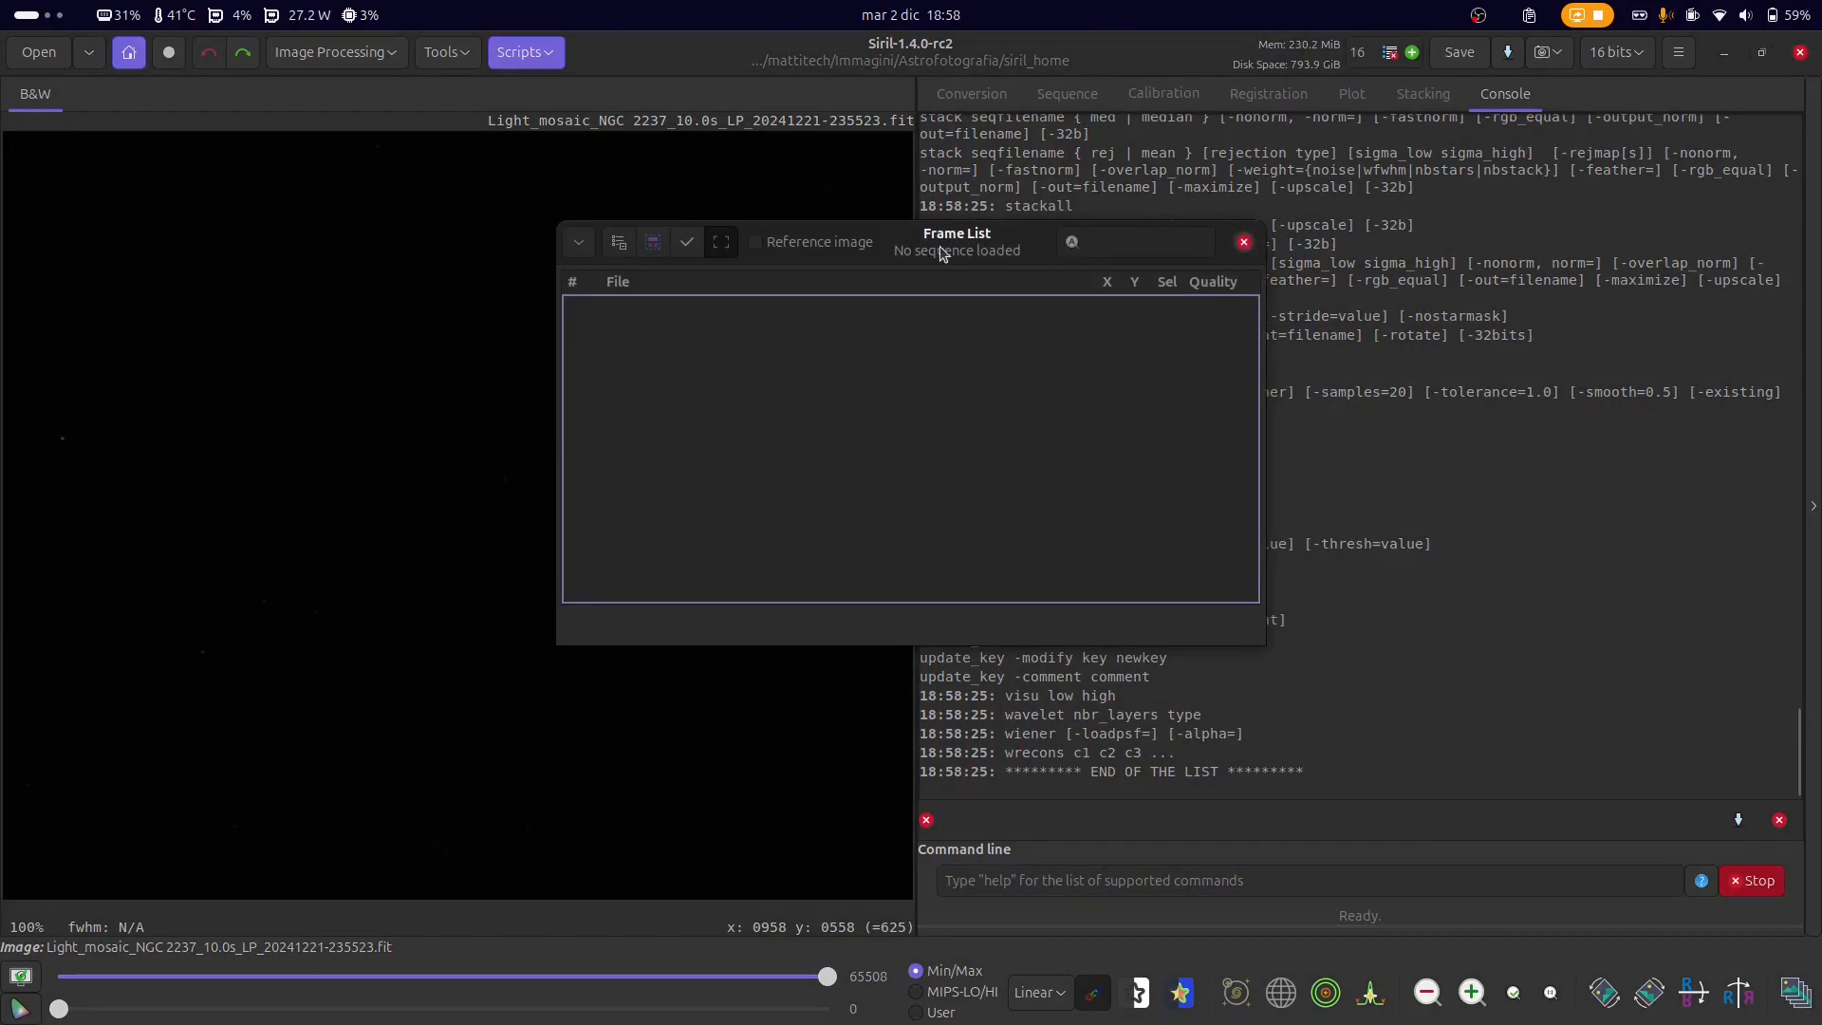
drag(935, 248, 1148, 228)
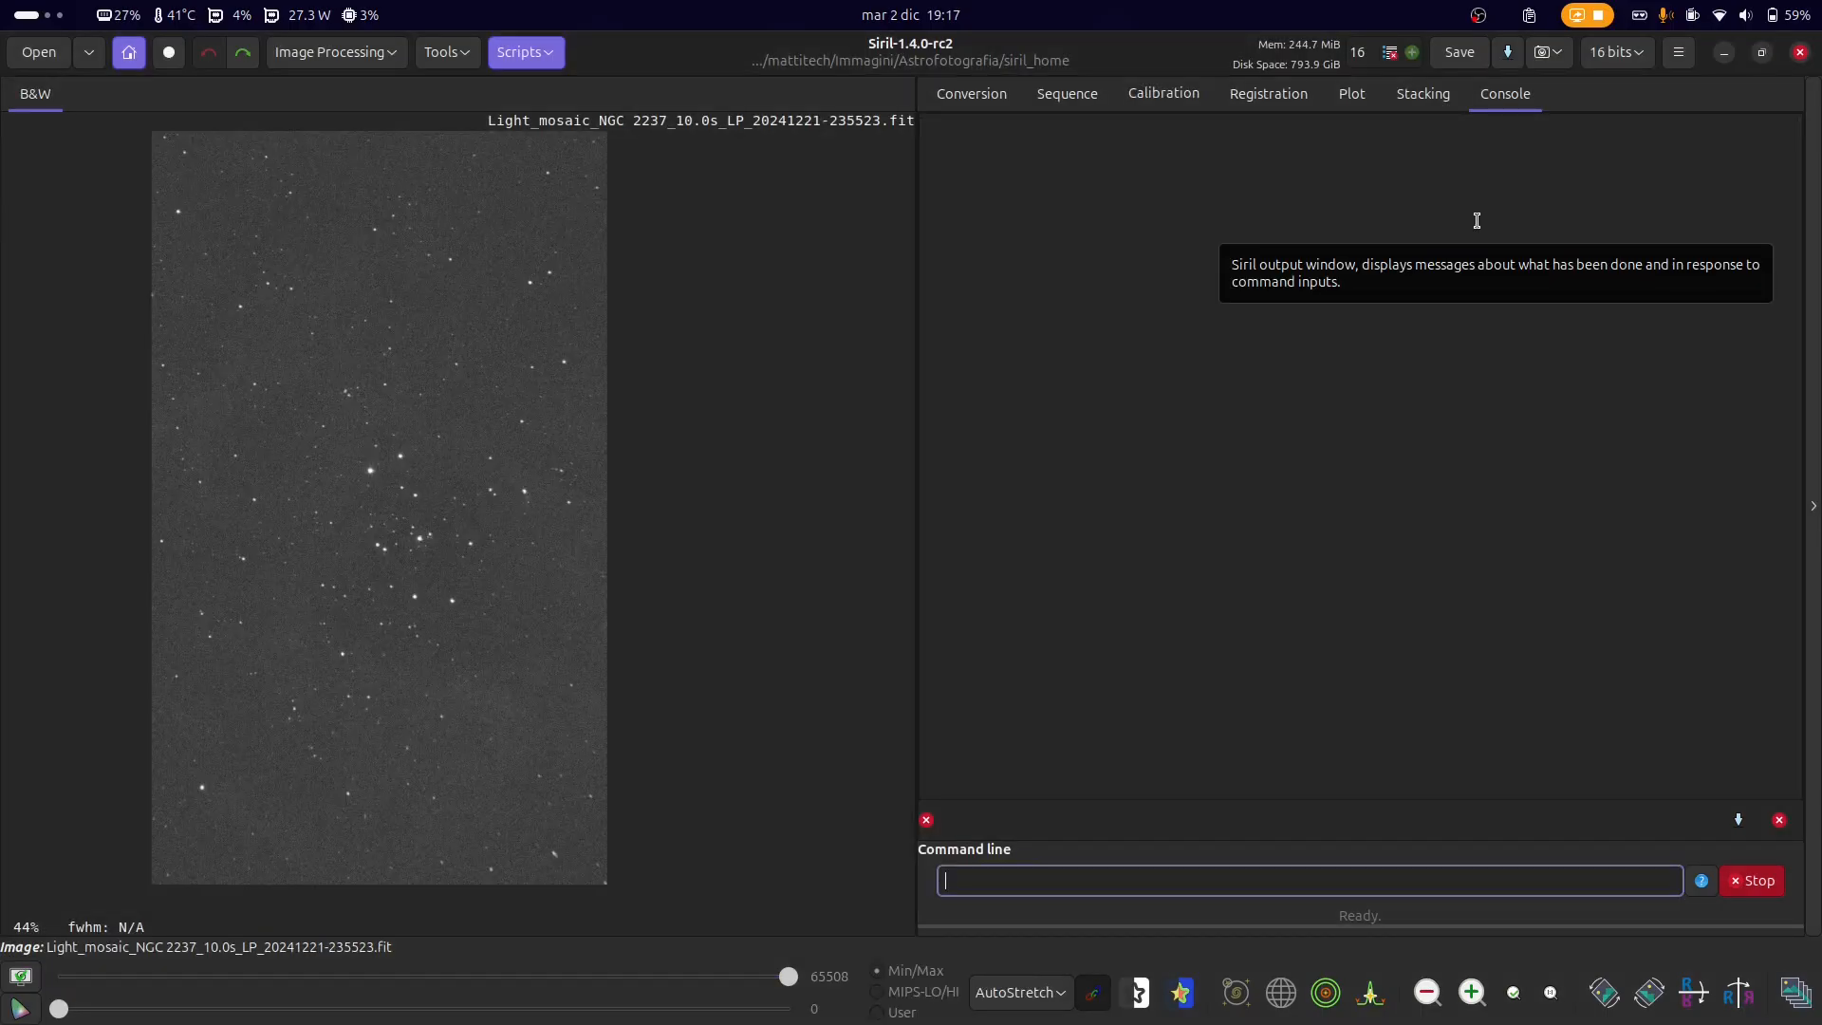
- Open the Aberration Inspector for the image and place its window clear of the image
click(443, 55)
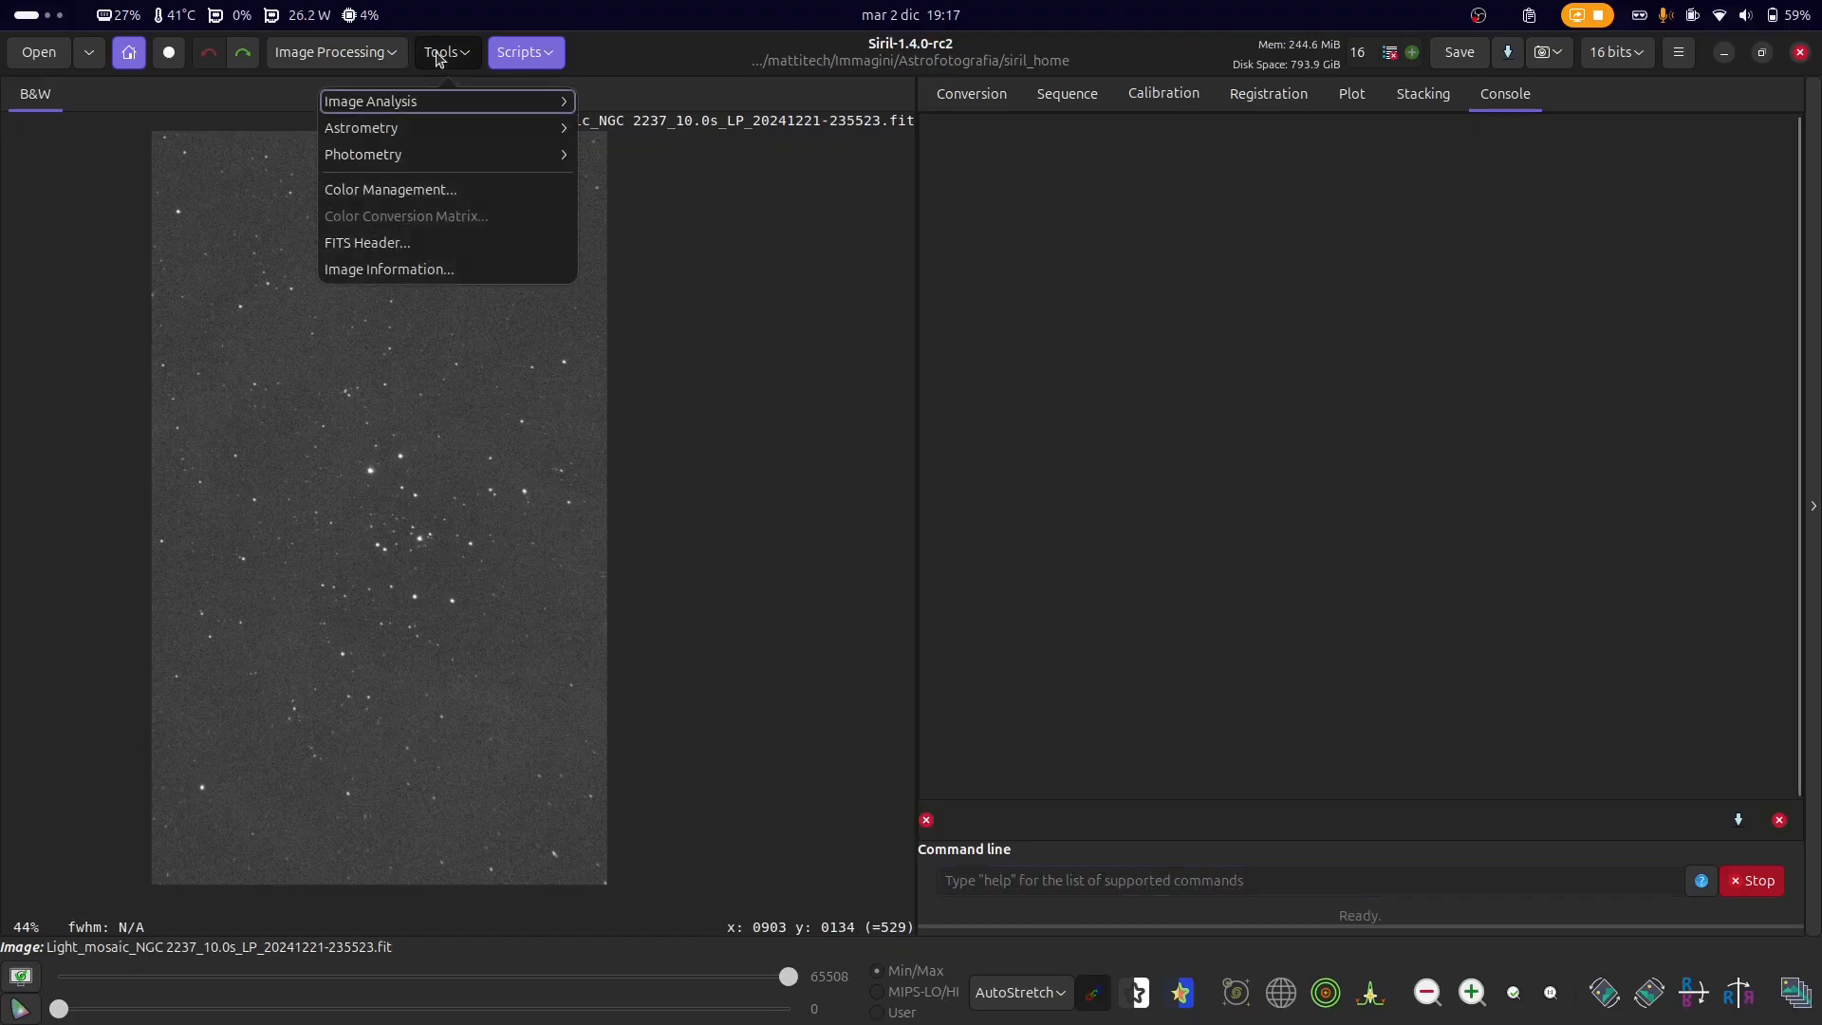
click(448, 100)
click(475, 192)
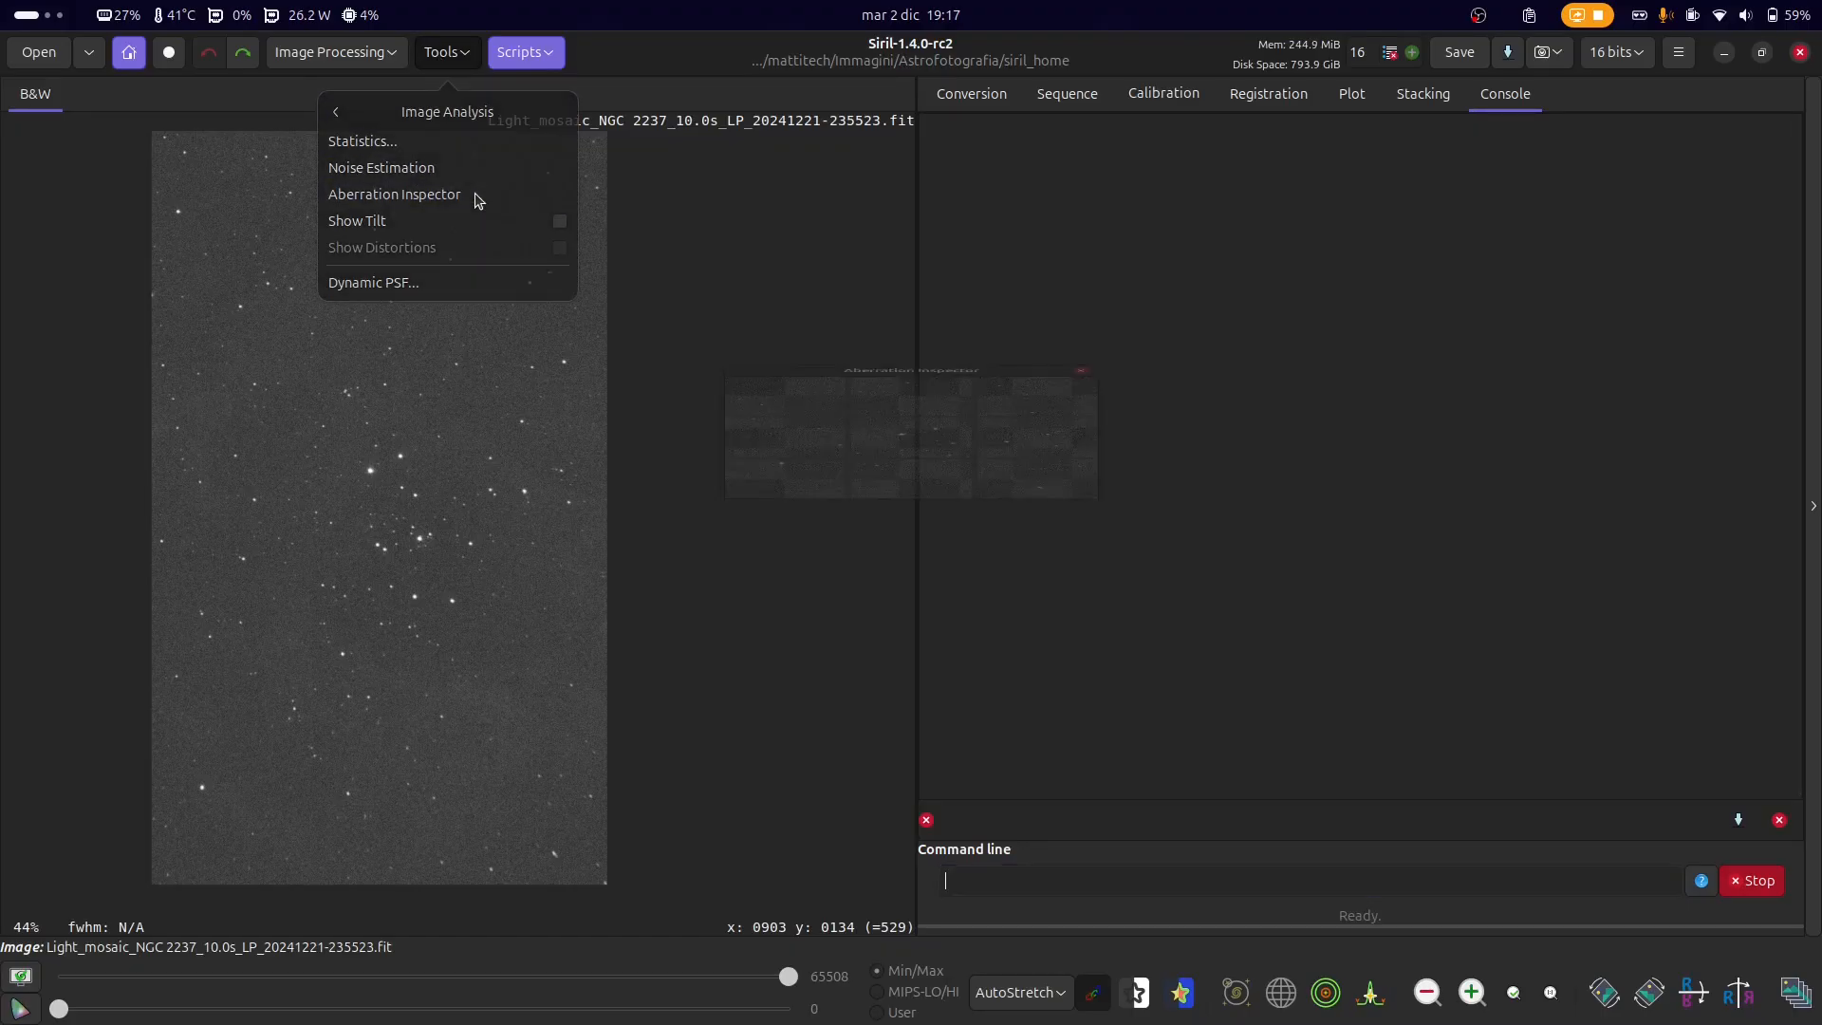
drag(861, 258, 1136, 202)
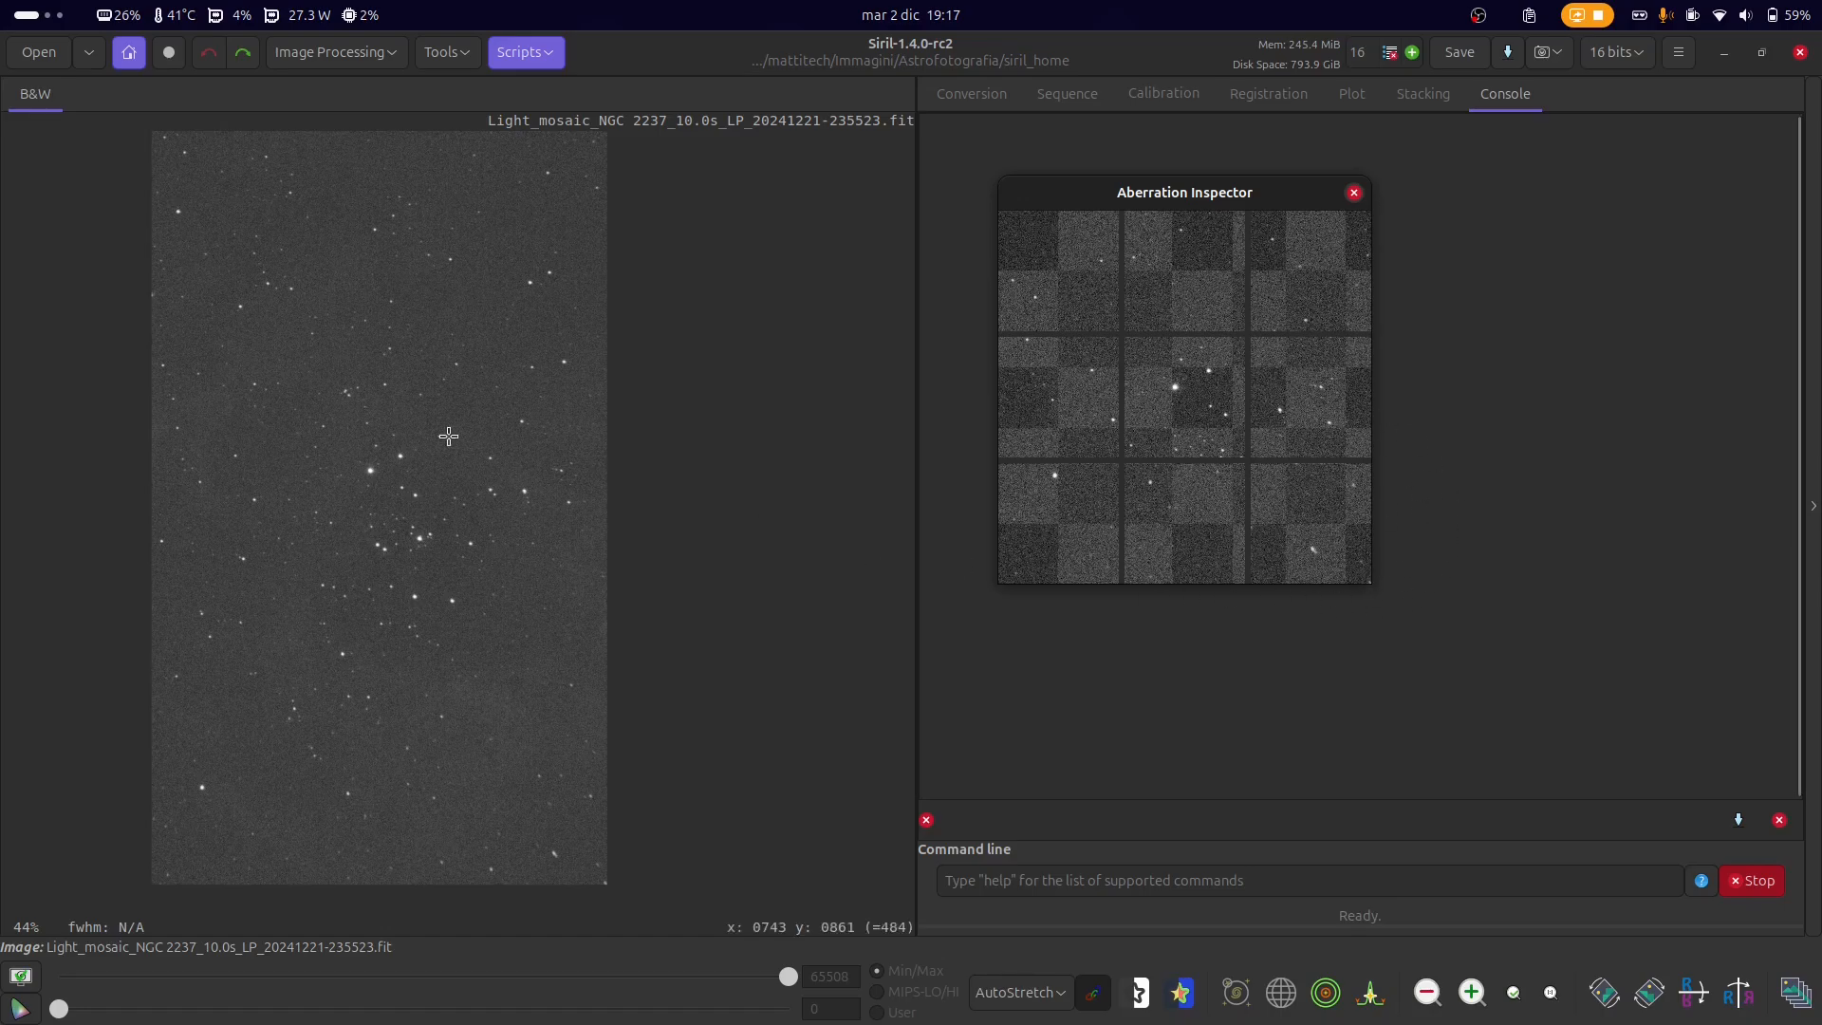
- Examine the star shapes near the image's lower right corner up close
scroll(432, 503, down, 1)
scroll(509, 718, up, 6)
scroll(546, 737, down, 3)
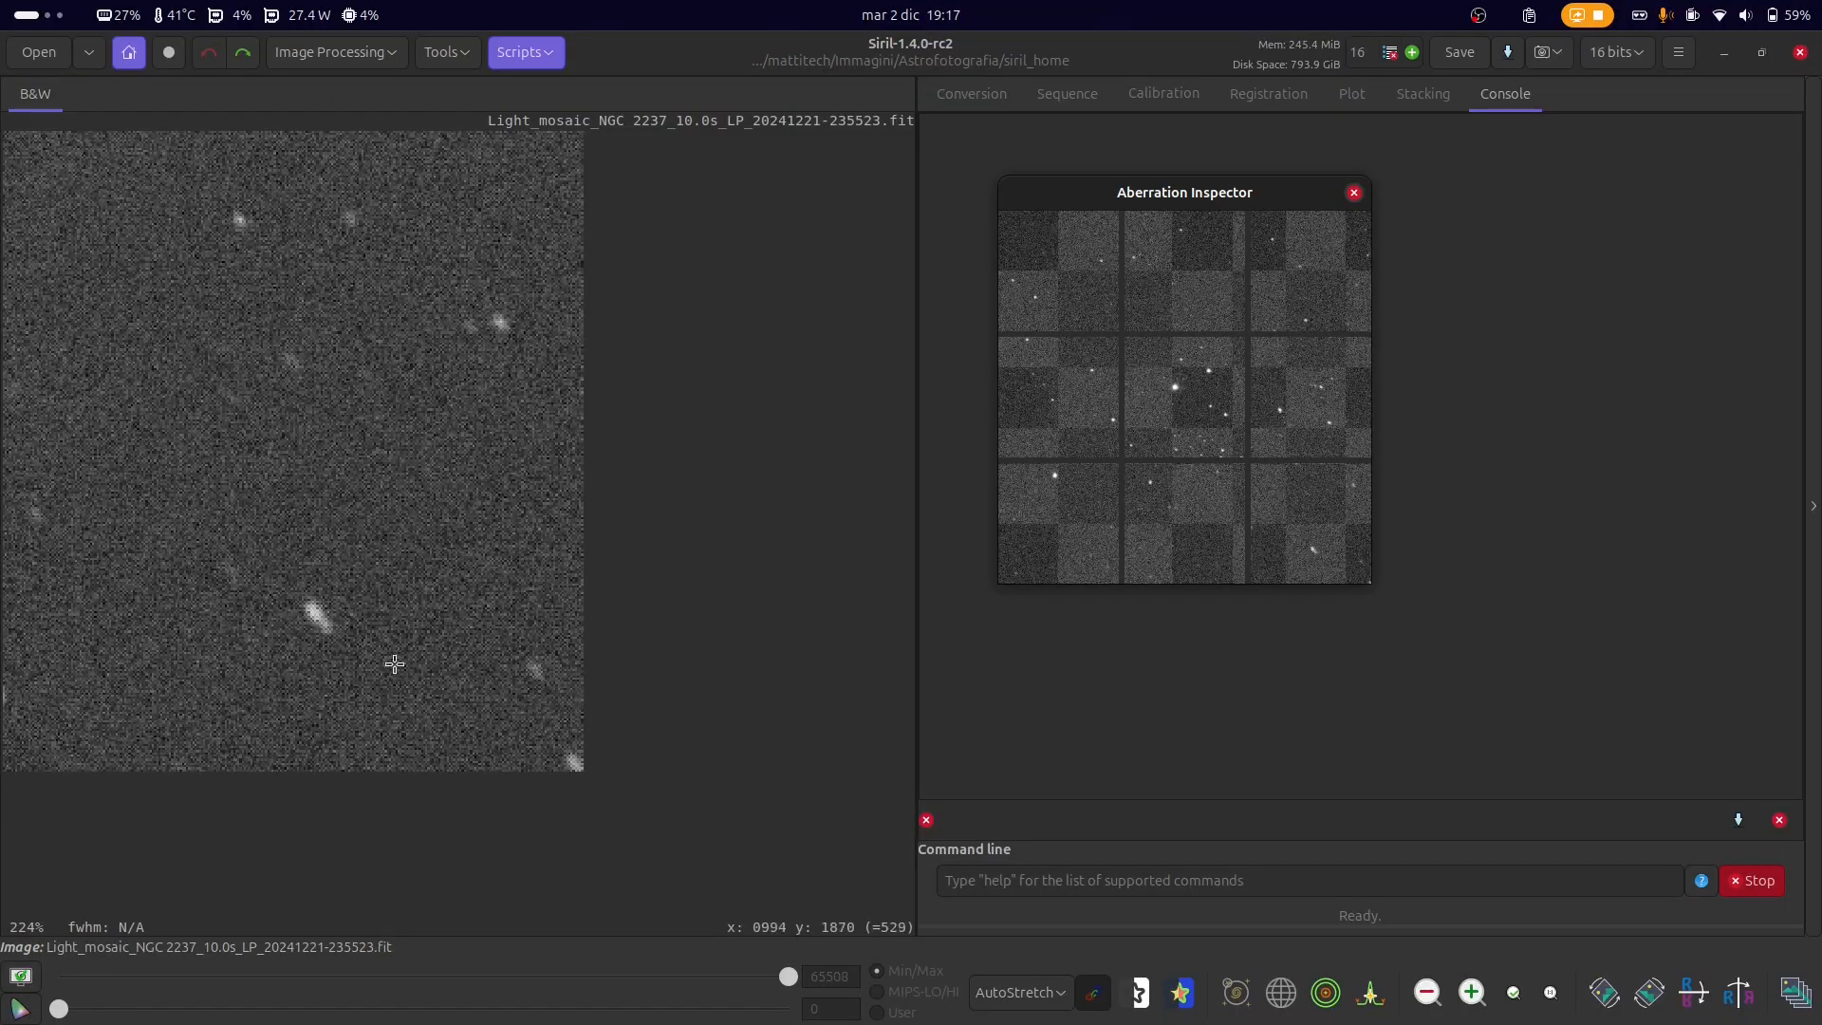
scroll(531, 731, up, 2)
scroll(480, 692, down, 2)
scroll(560, 712, down, 1)
scroll(541, 664, up, 1)
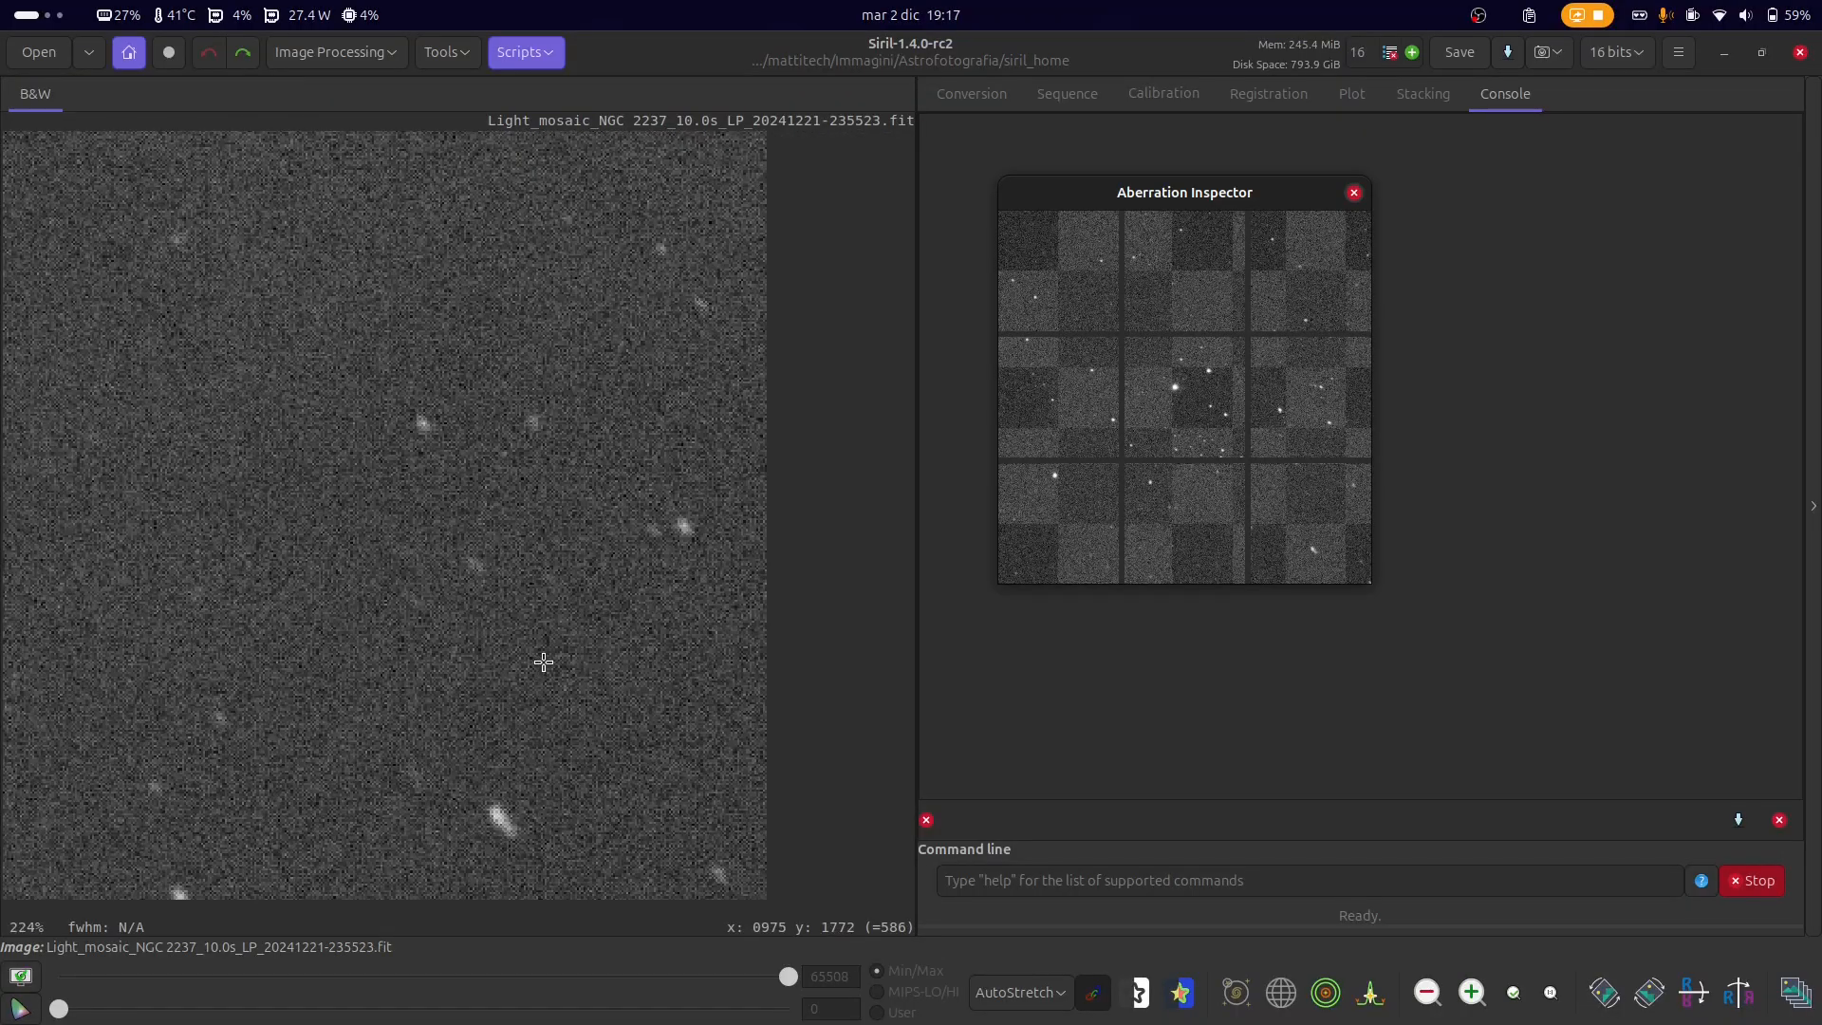
scroll(664, 702, down, 5)
scroll(455, 512, up, 3)
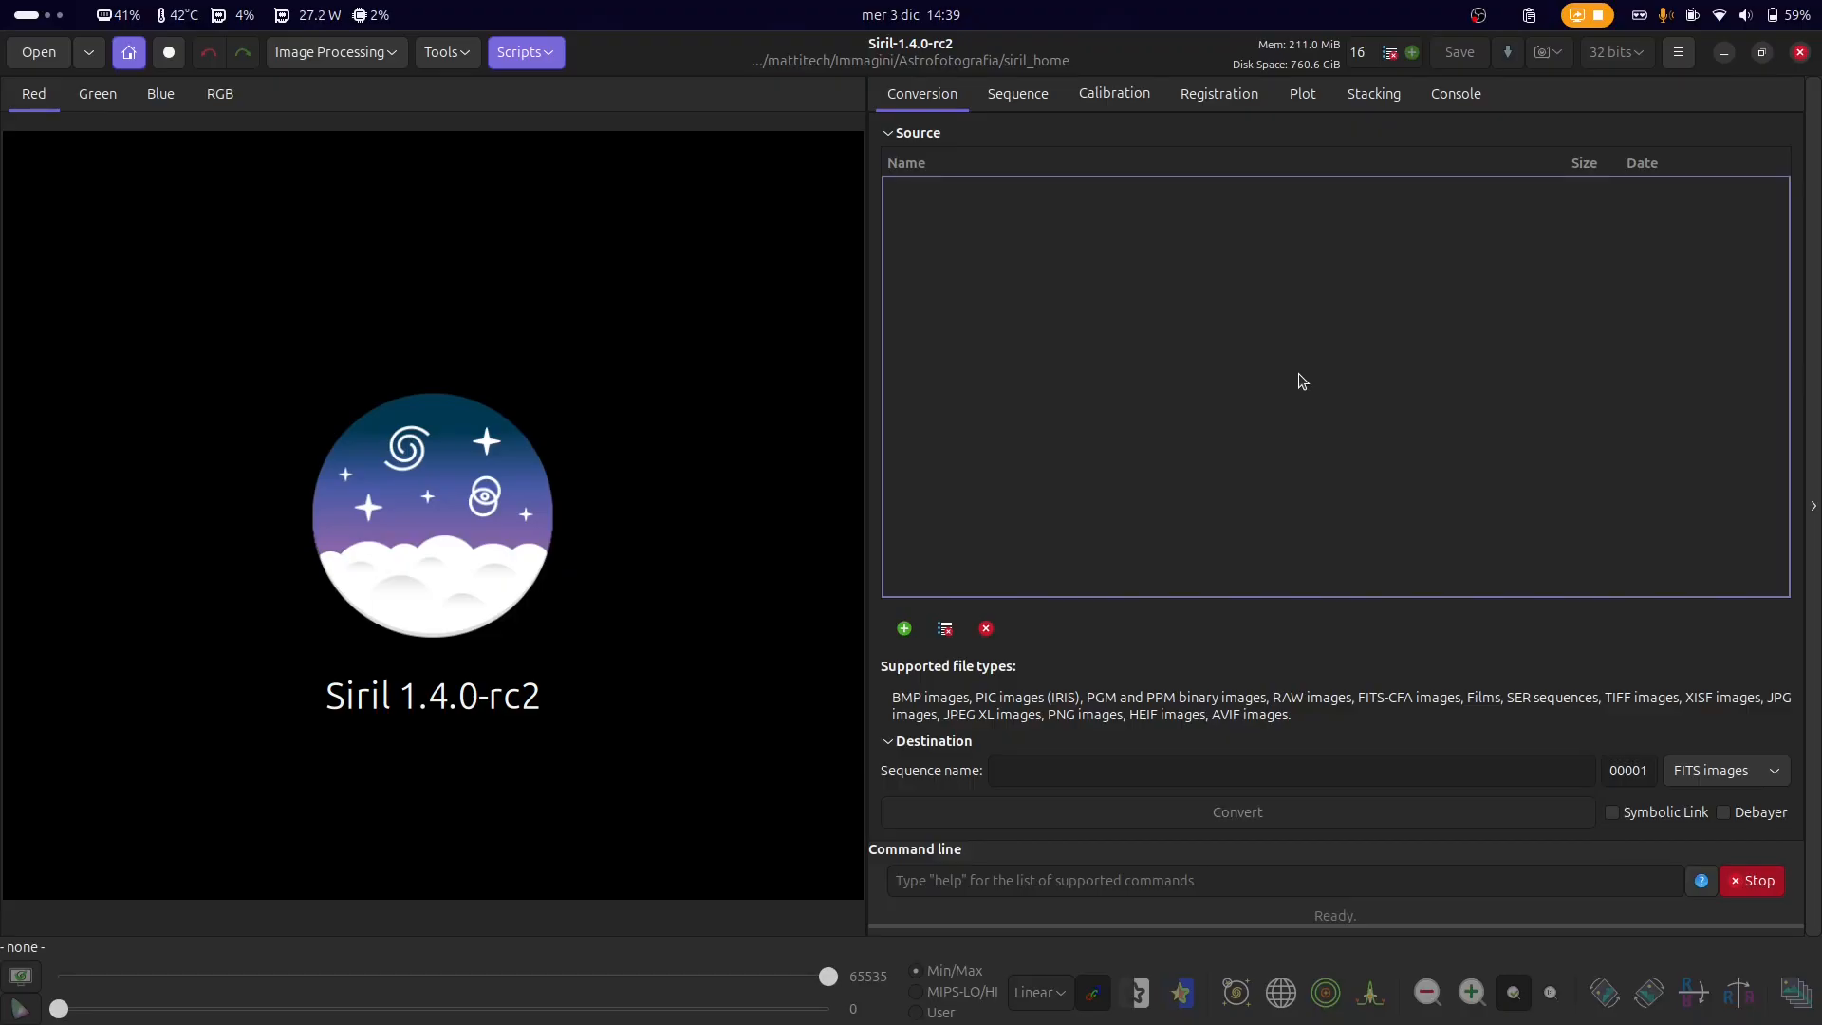
- Browse the working directory selection to the siril folder inside Musica, and cancel the selection
click(135, 64)
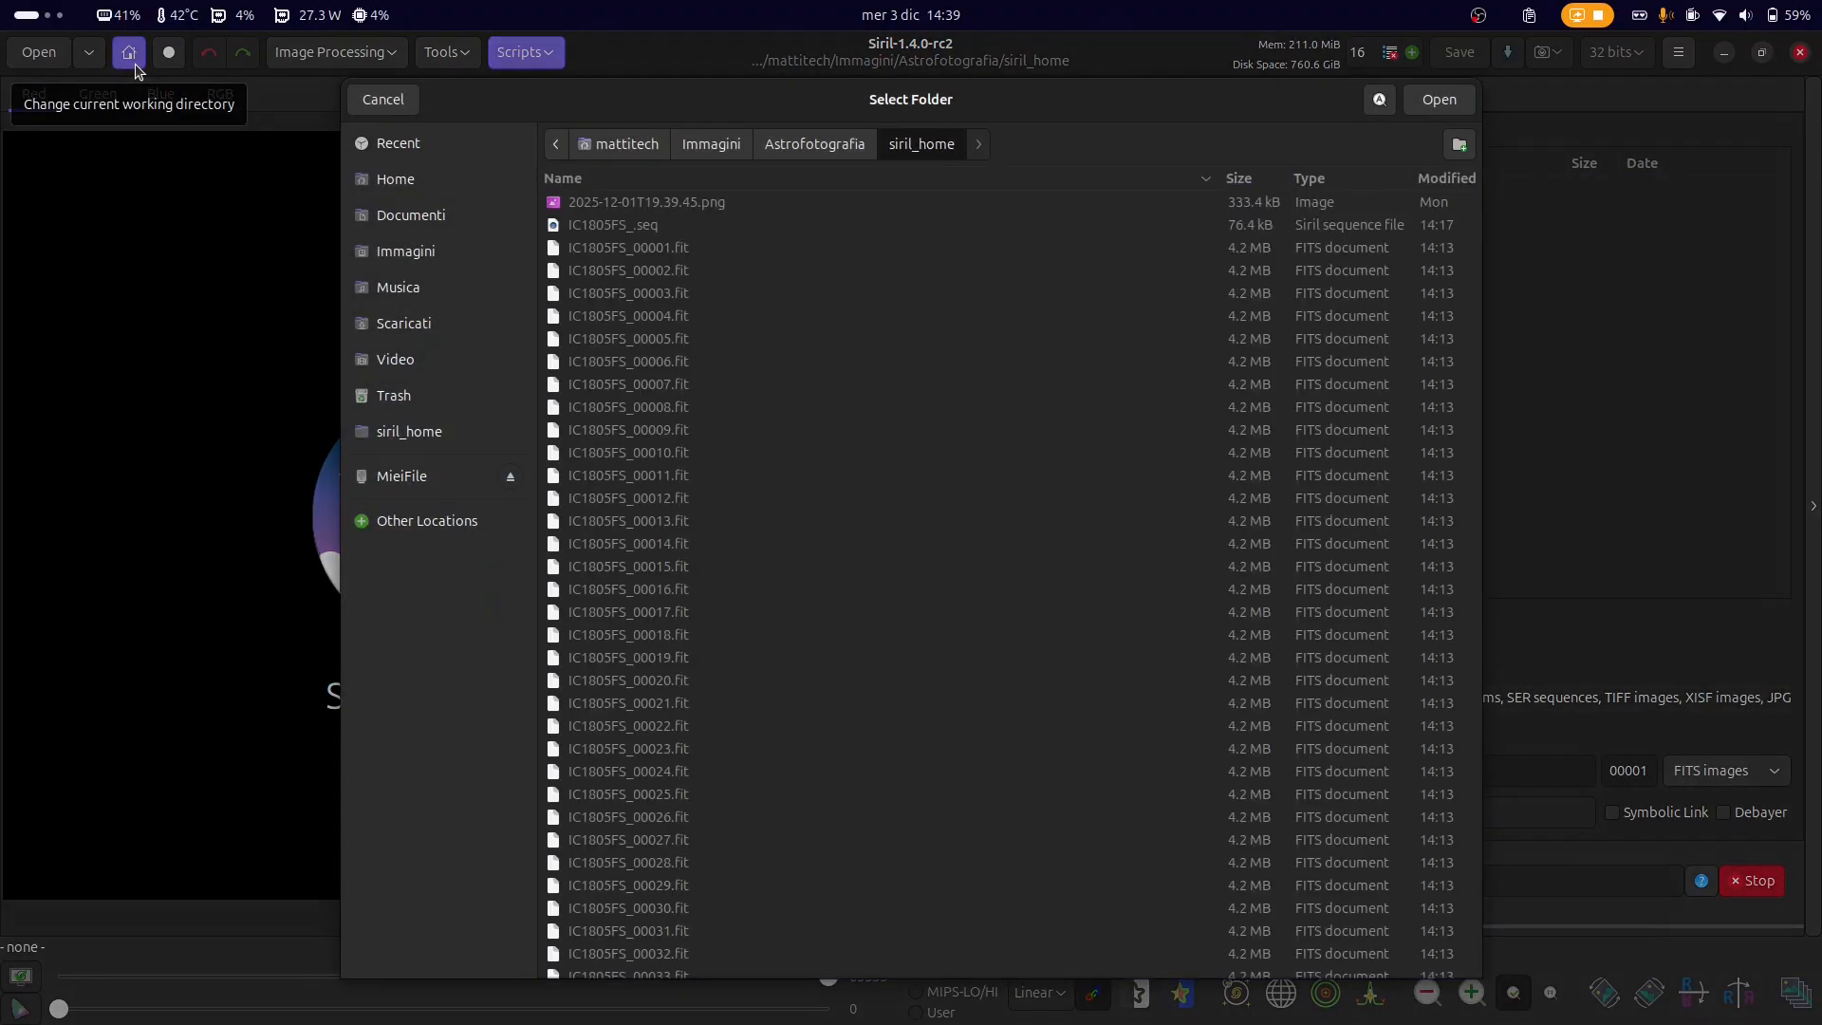
drag(569, 112, 555, 47)
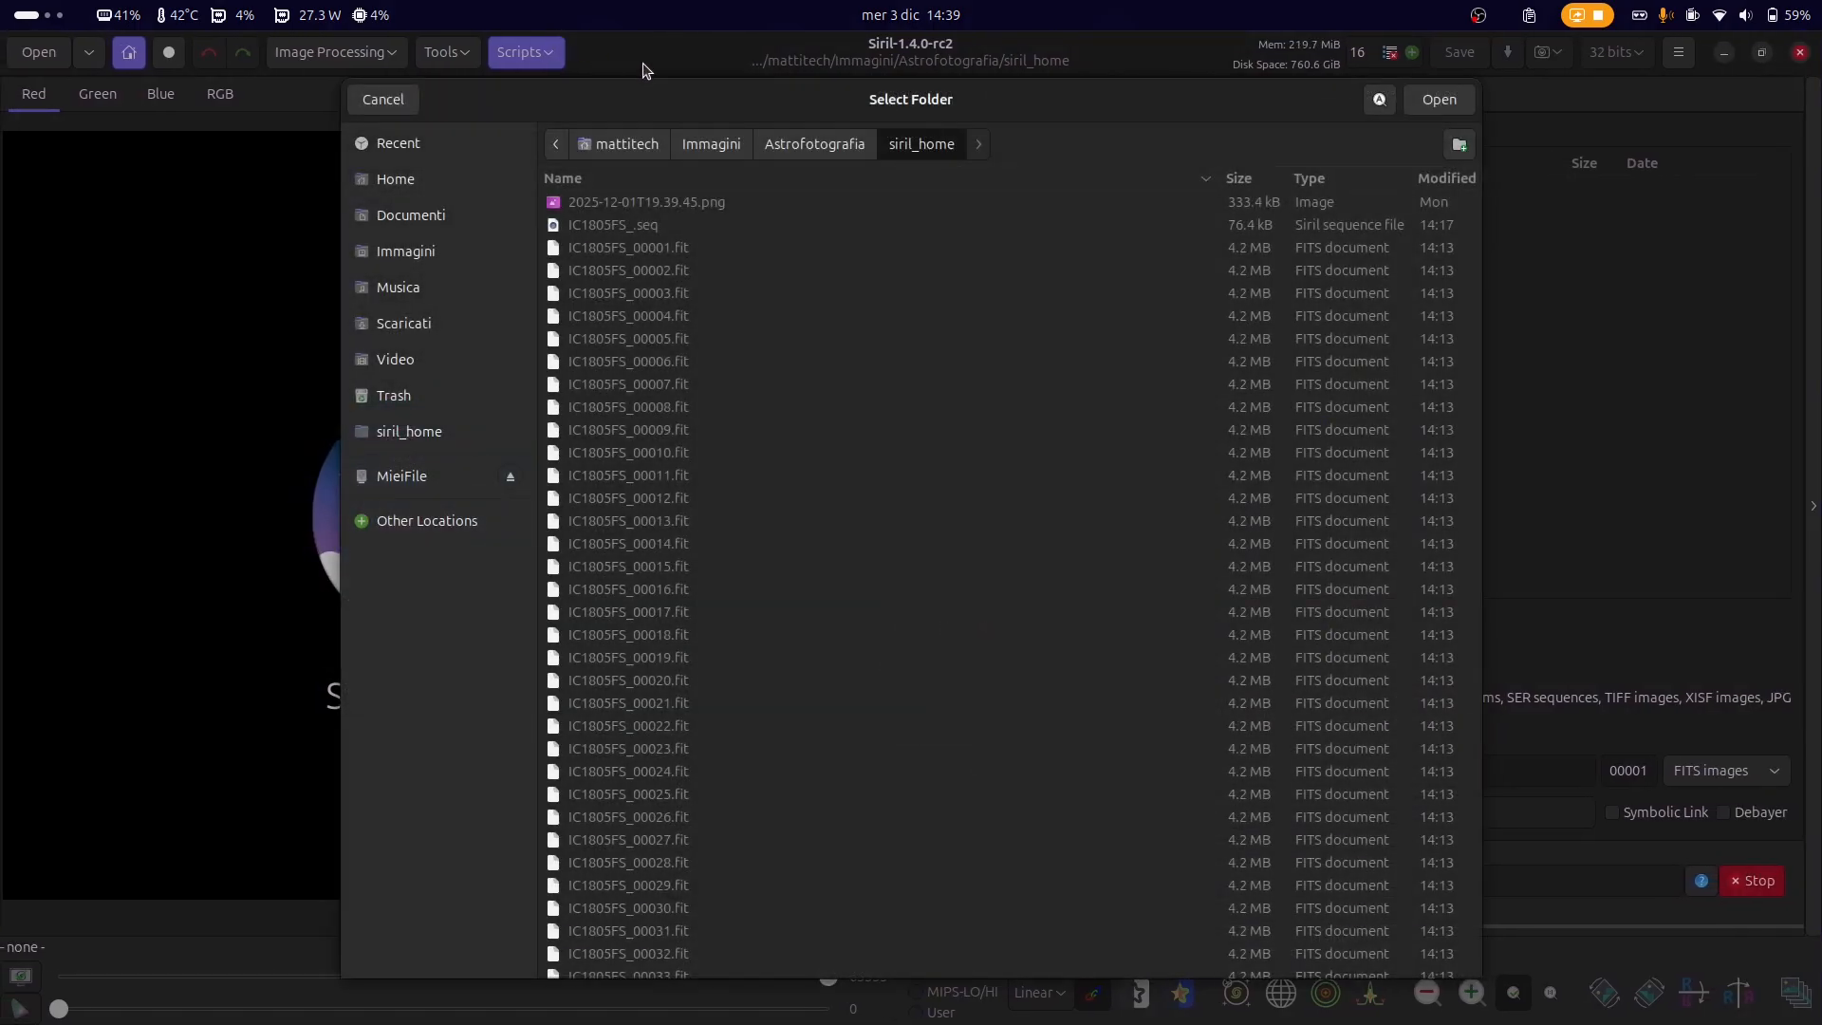
click(482, 291)
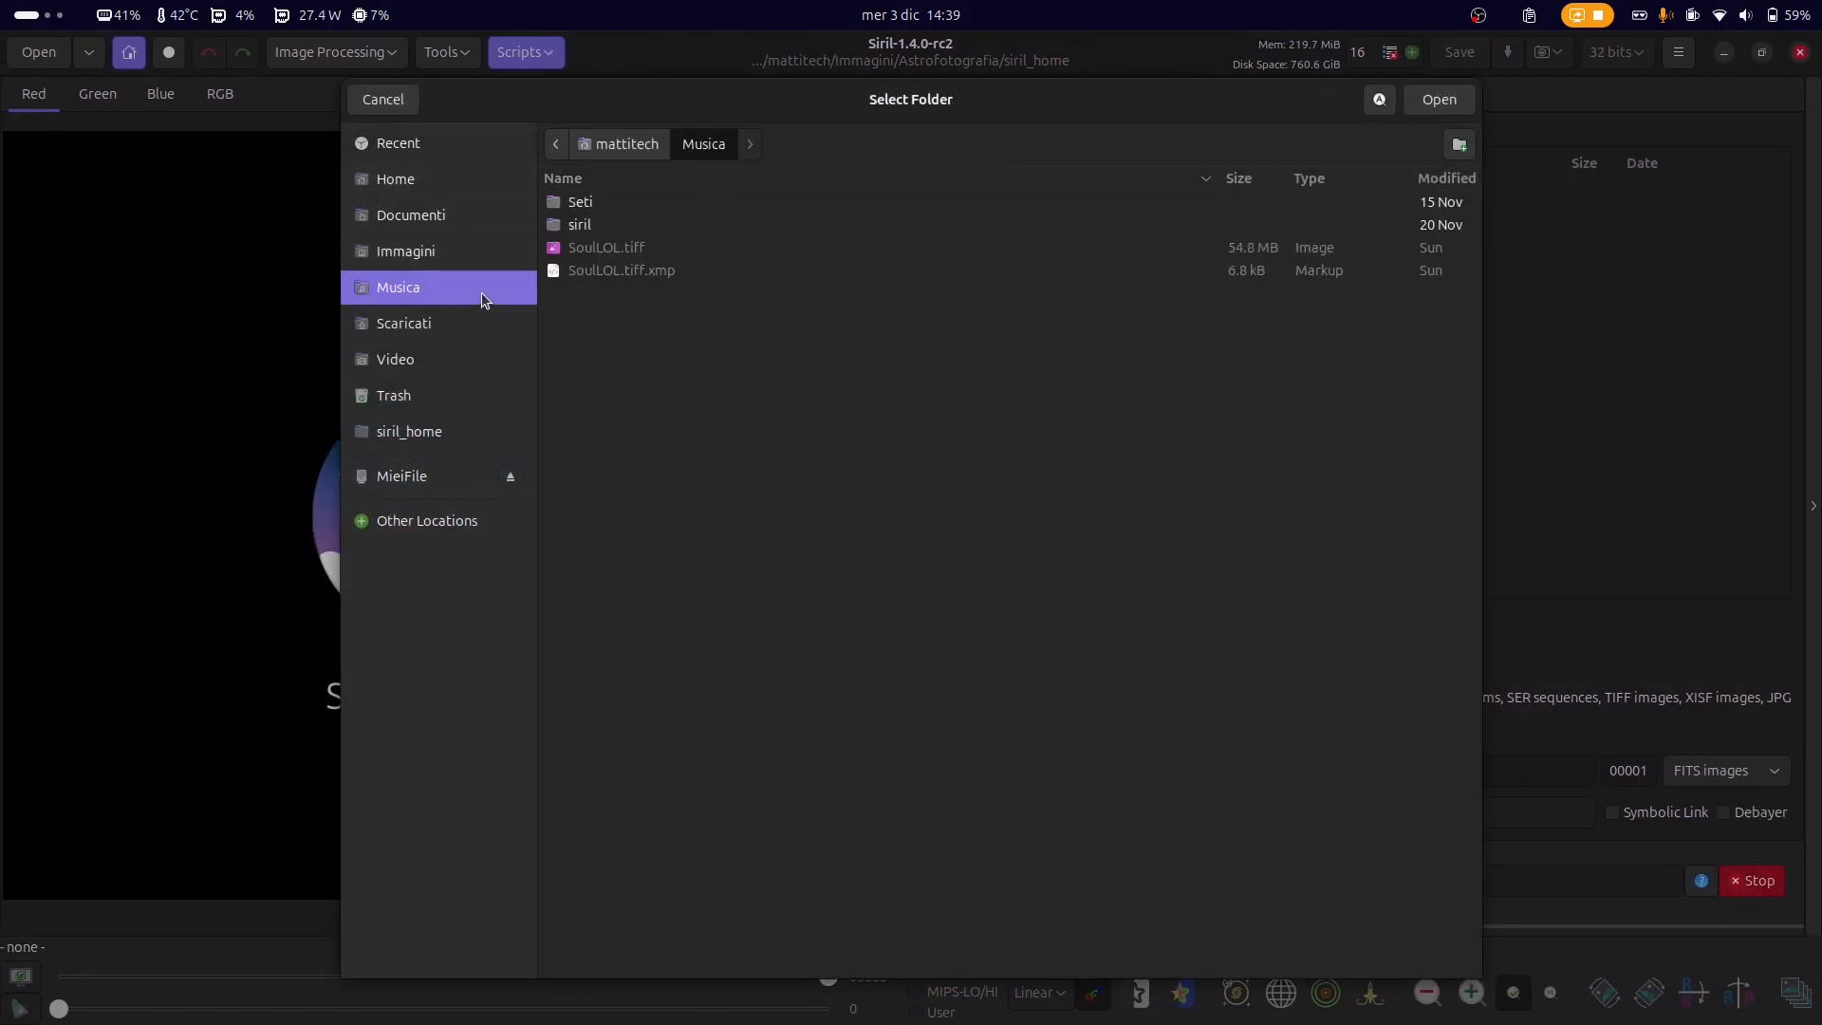
double_click(566, 233)
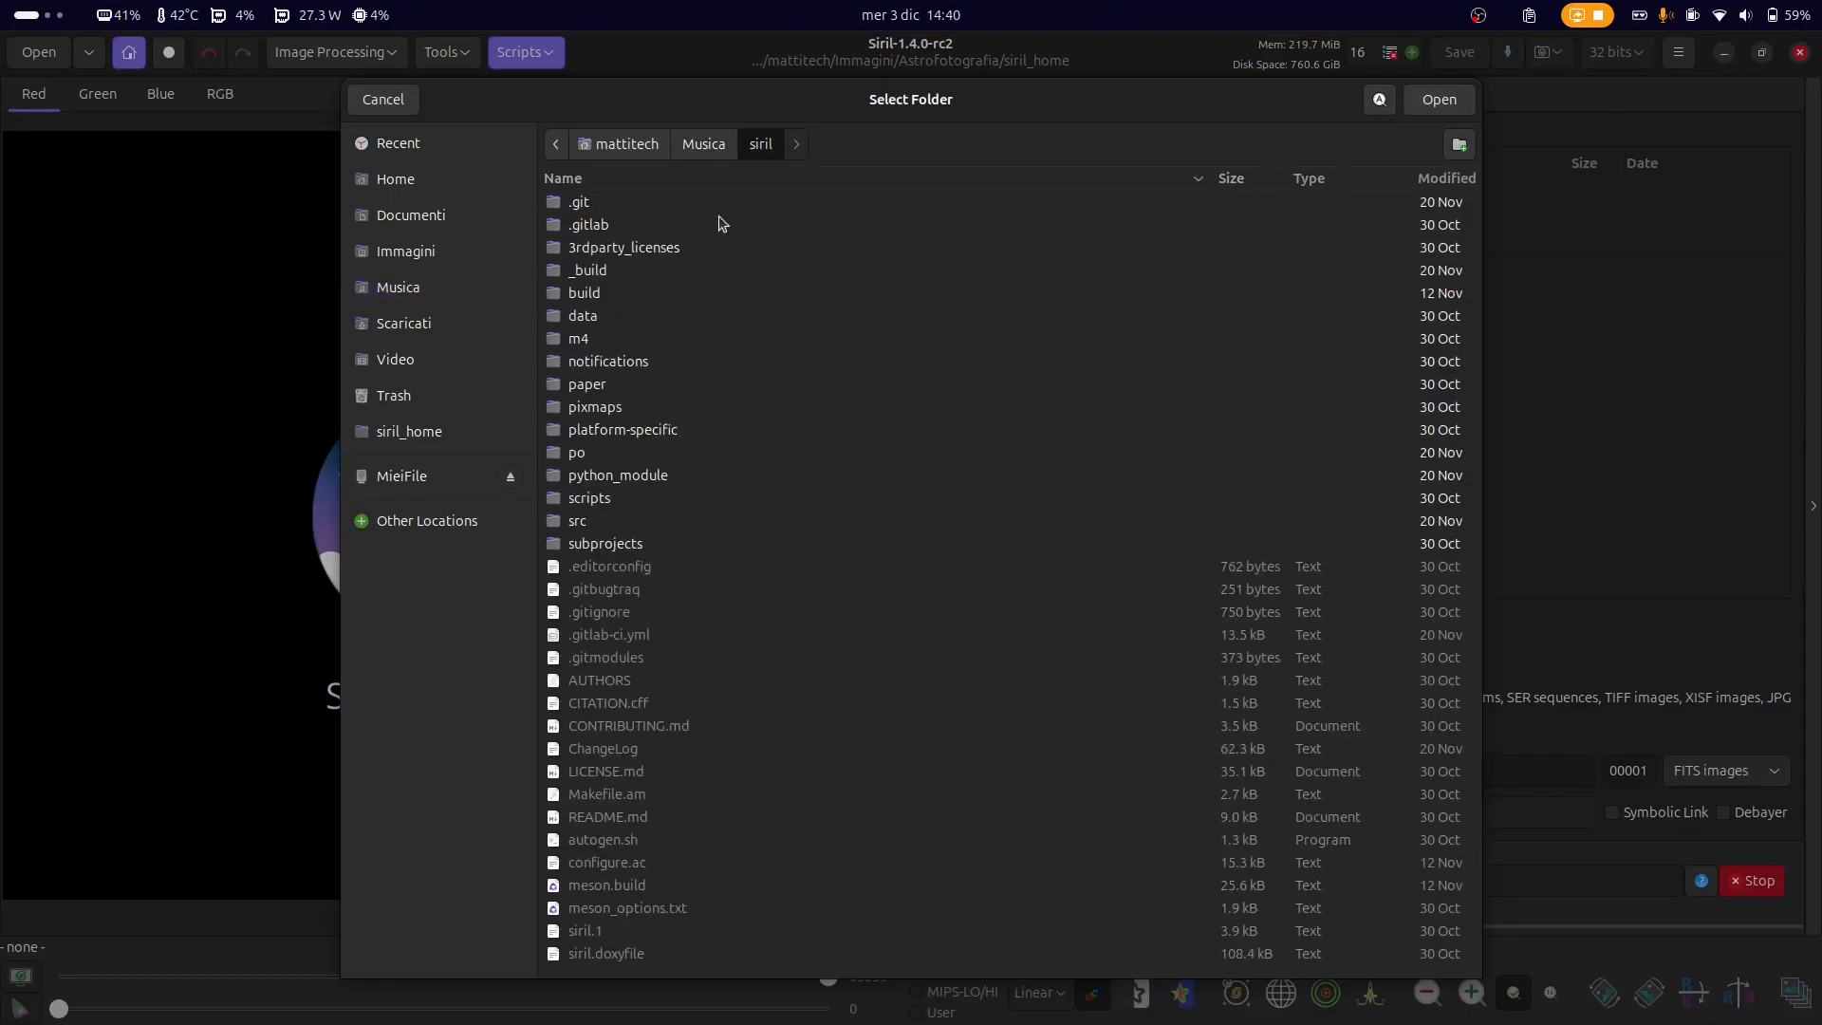
click(394, 108)
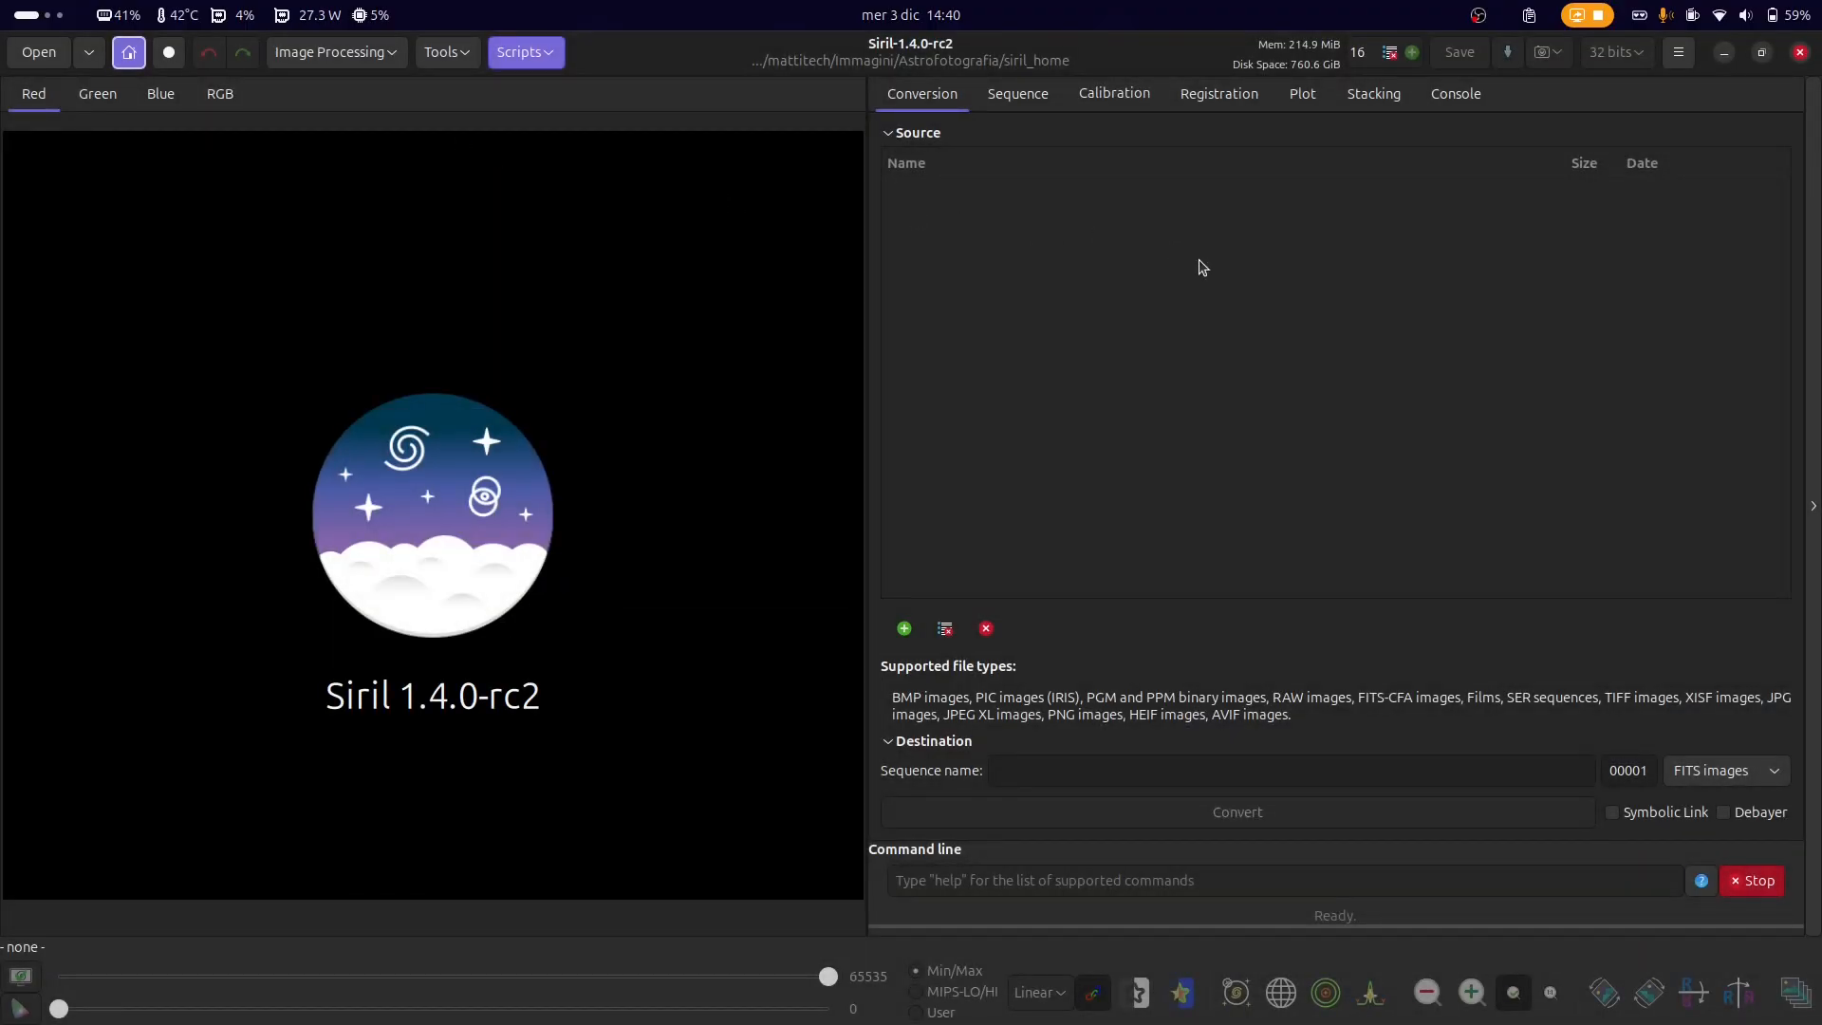
- Add all the light frames from the rosettemosaic folder to the conversion source list, and cancel the Add Files dialog
key(alt+Tab)
drag(415, 149, 223, 177)
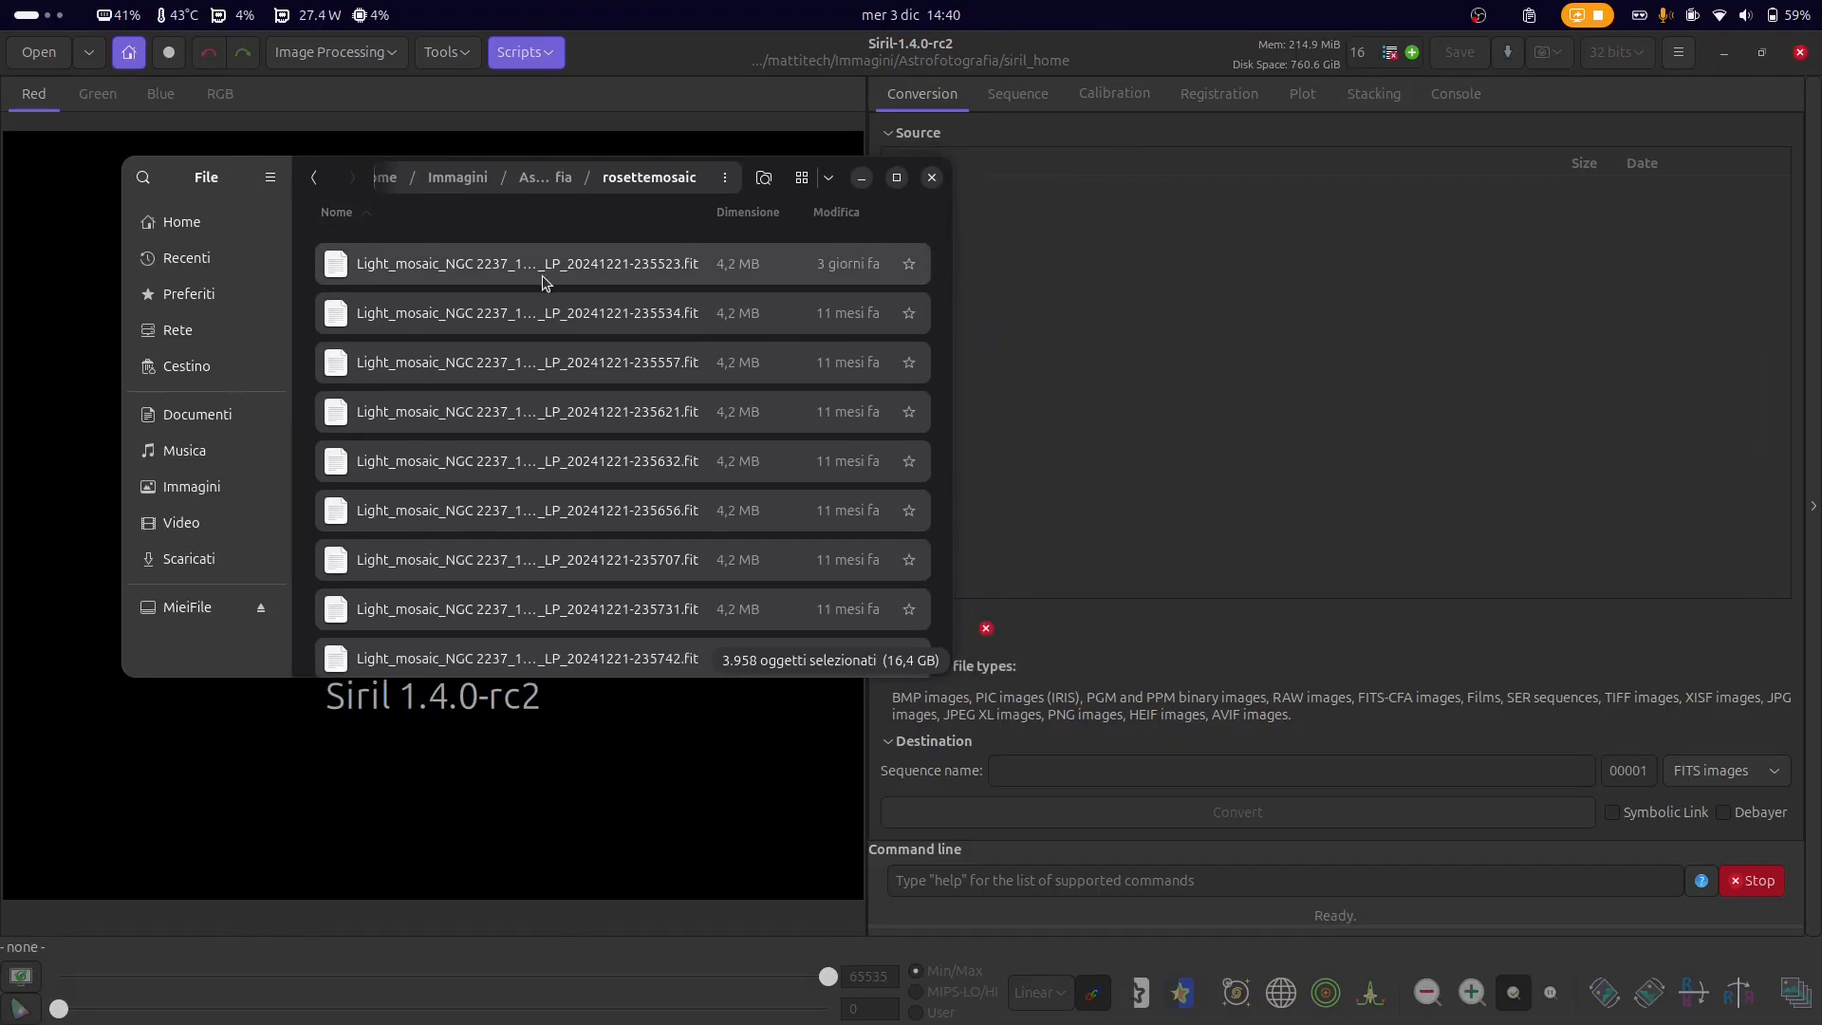
drag(542, 282, 1217, 418)
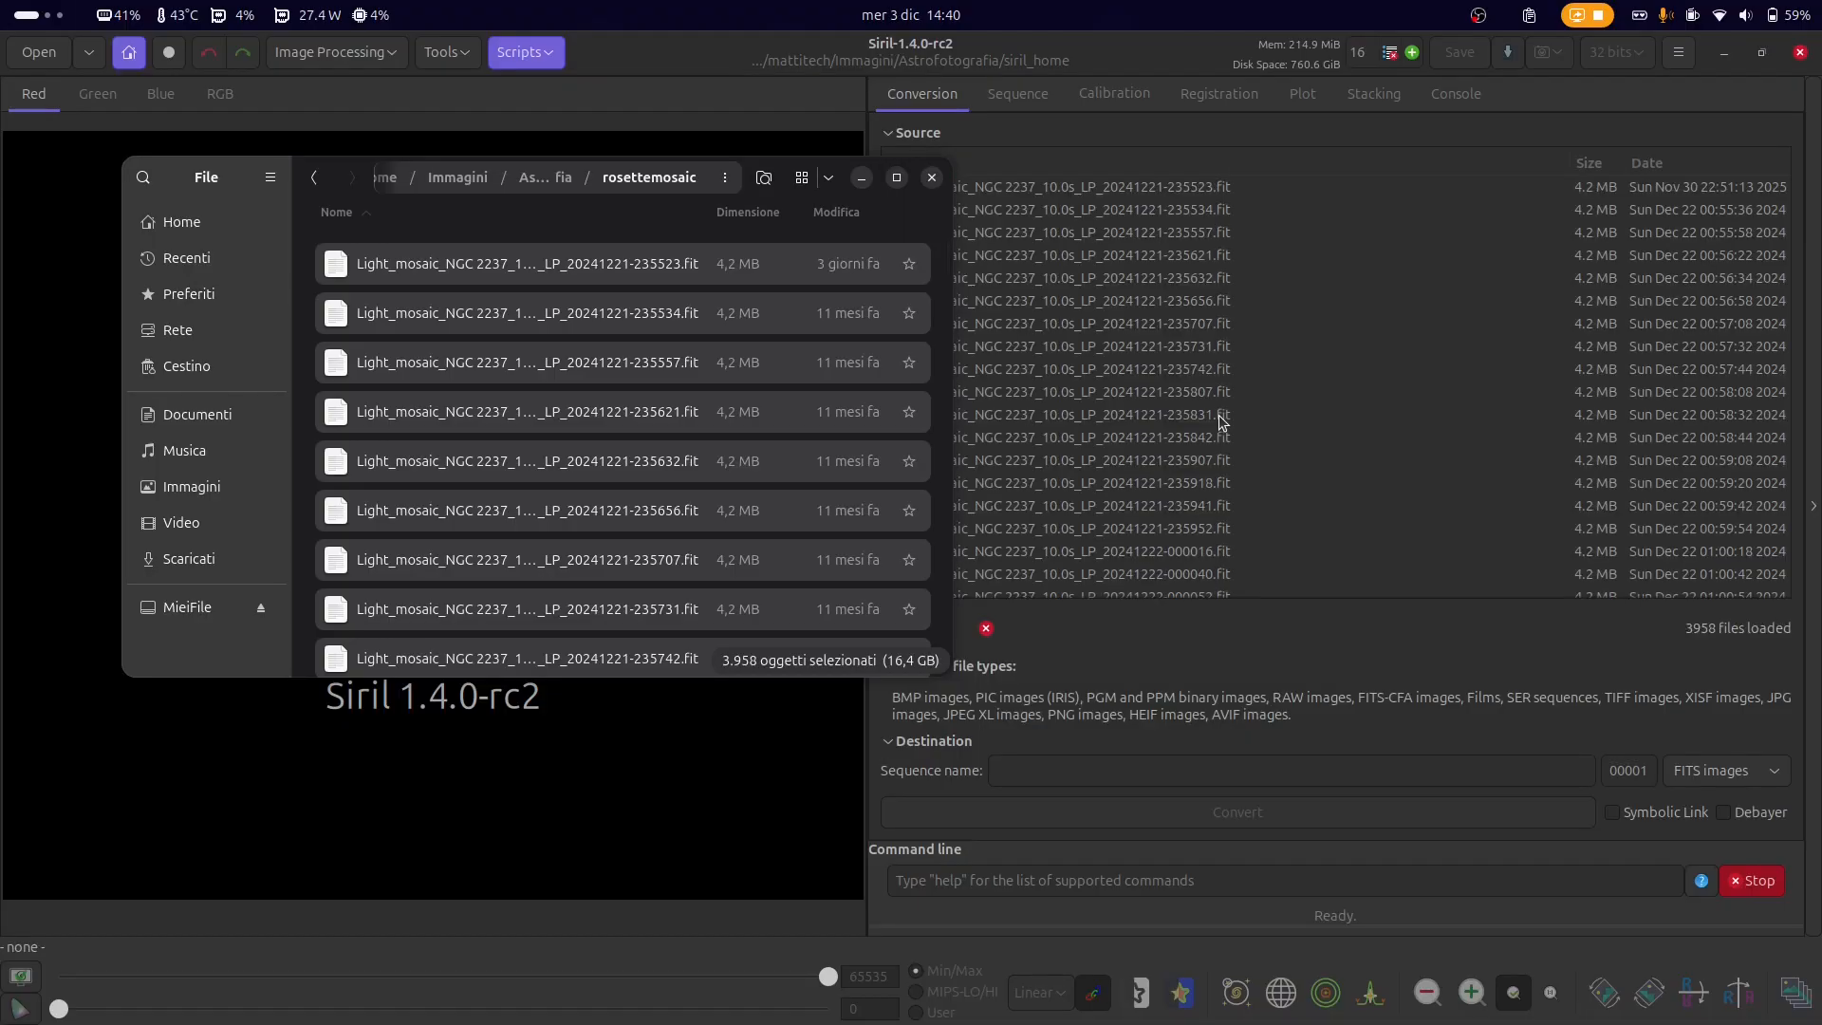
drag(236, 185, 446, 692)
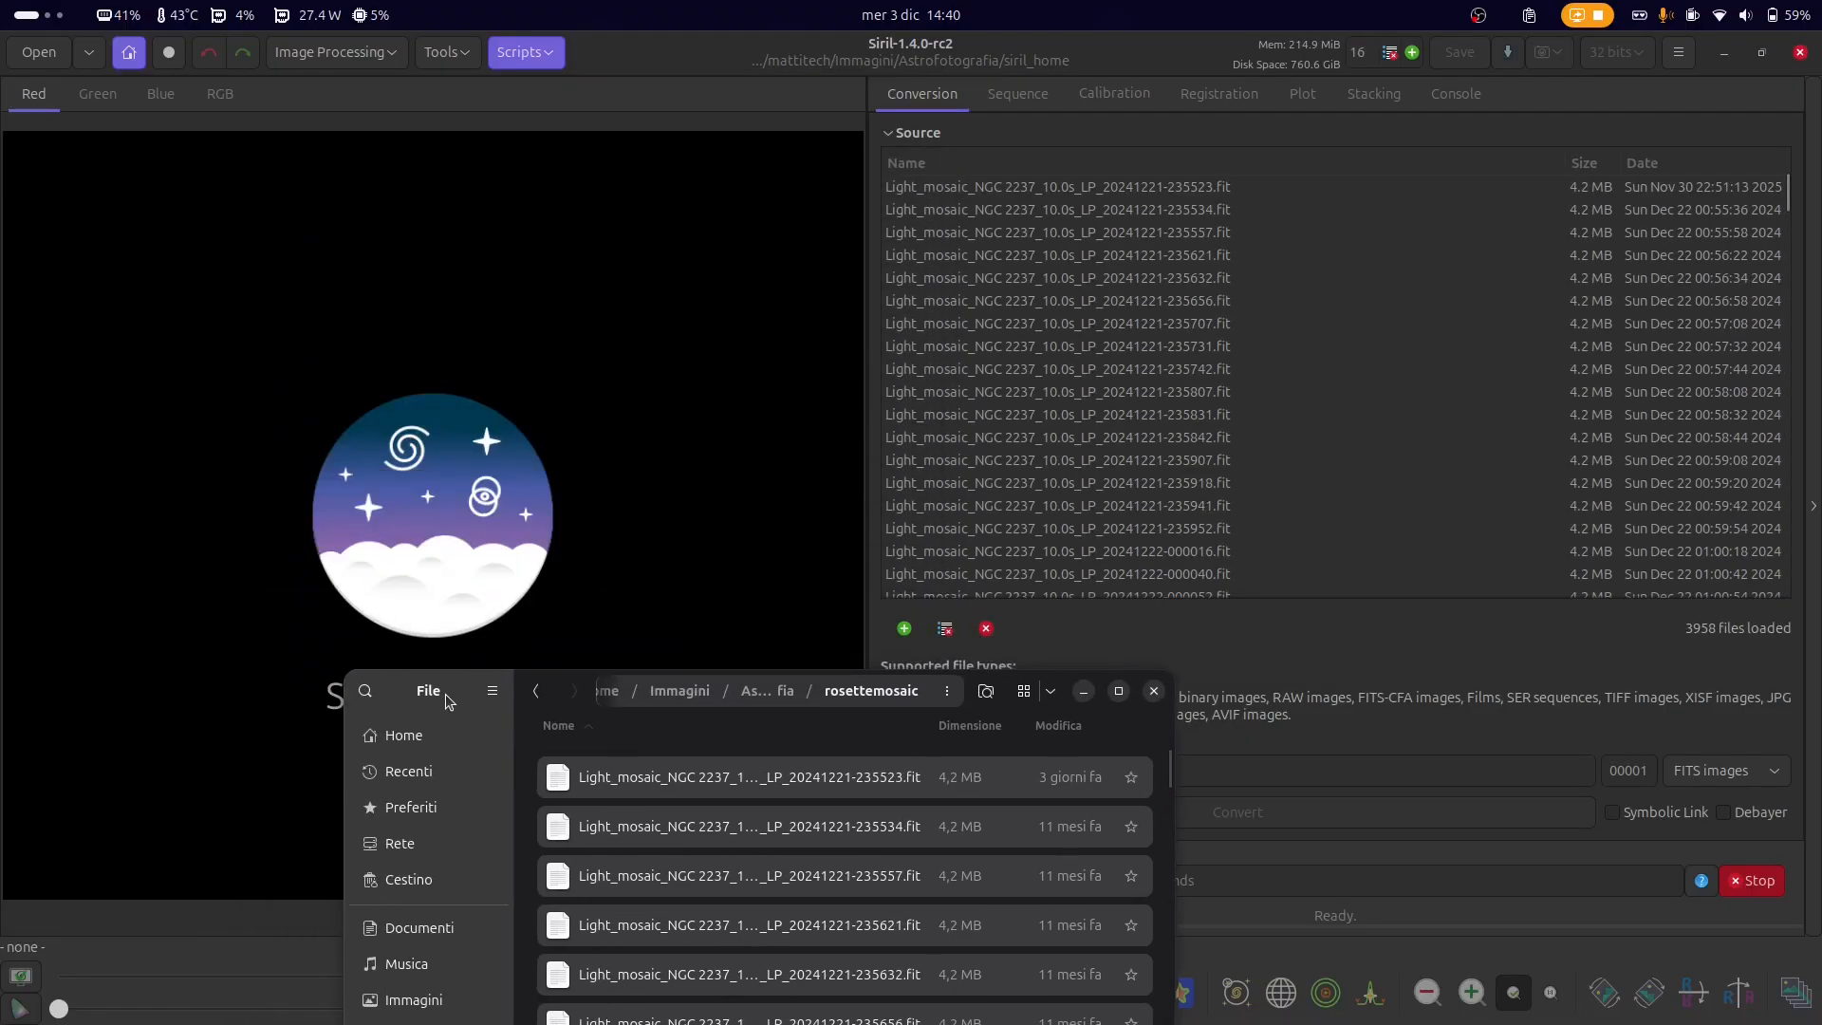
click(1072, 697)
click(903, 628)
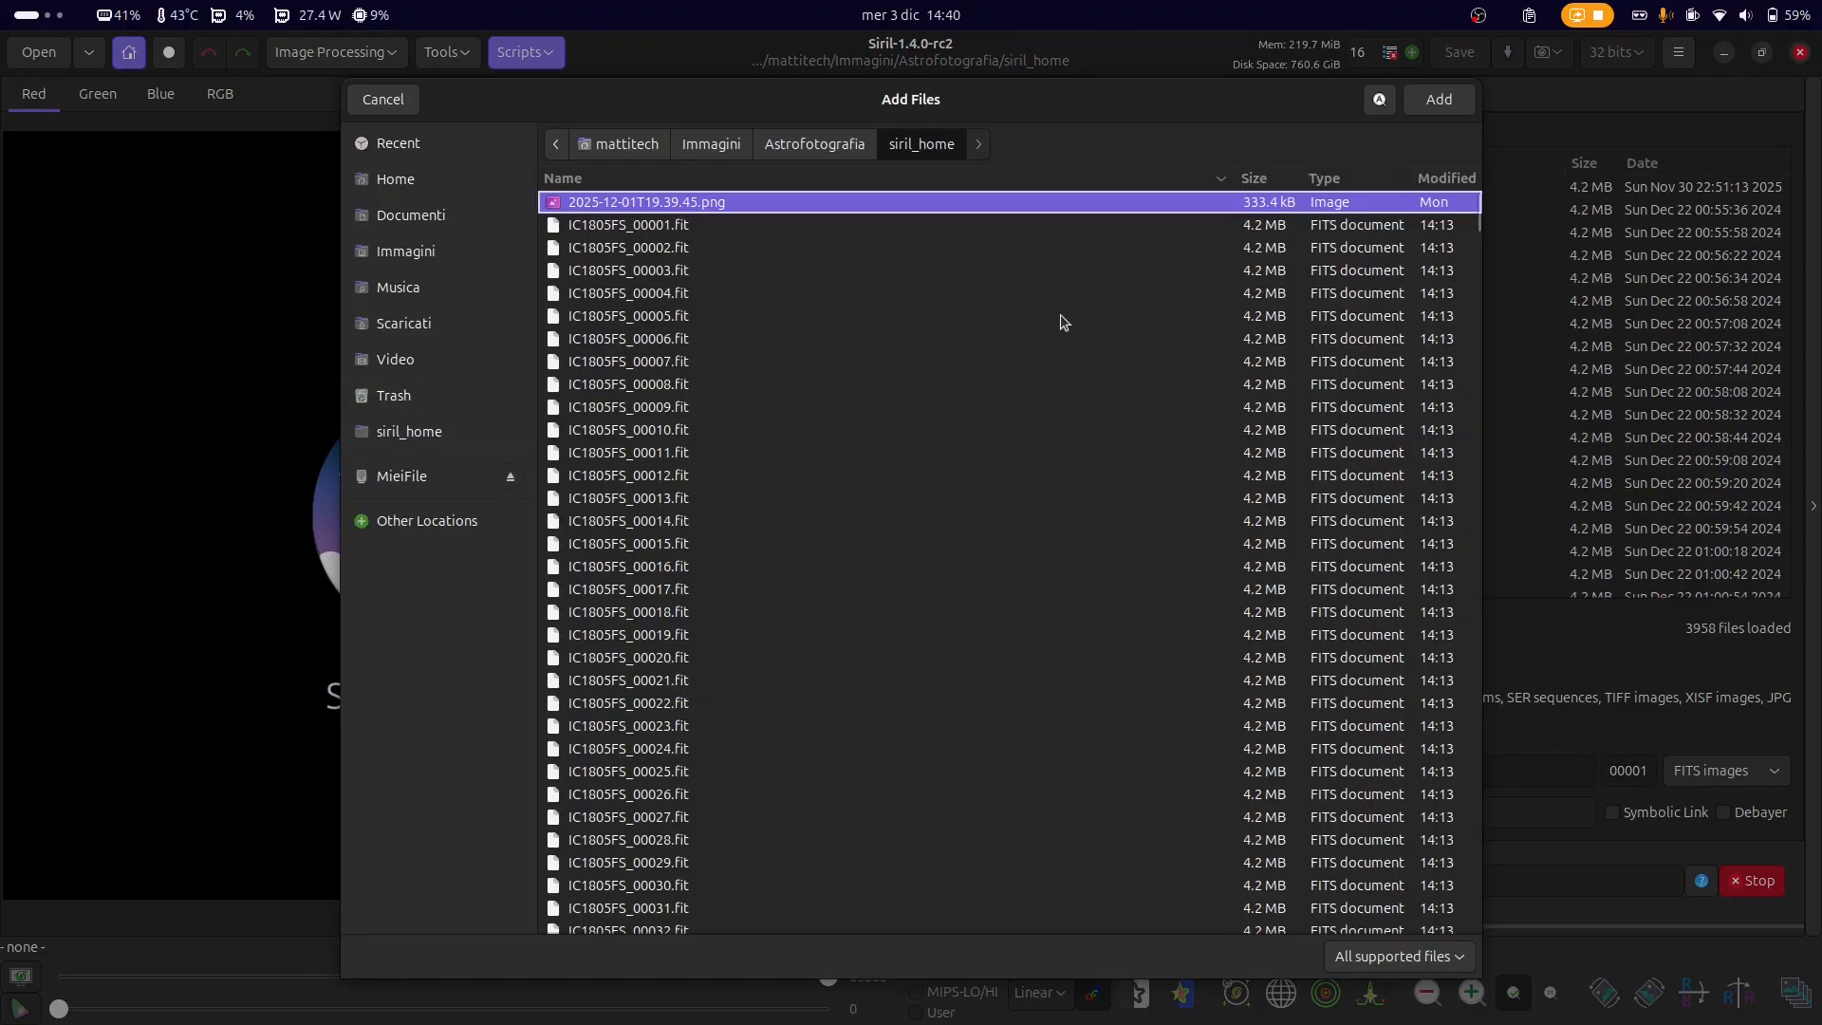
click(383, 101)
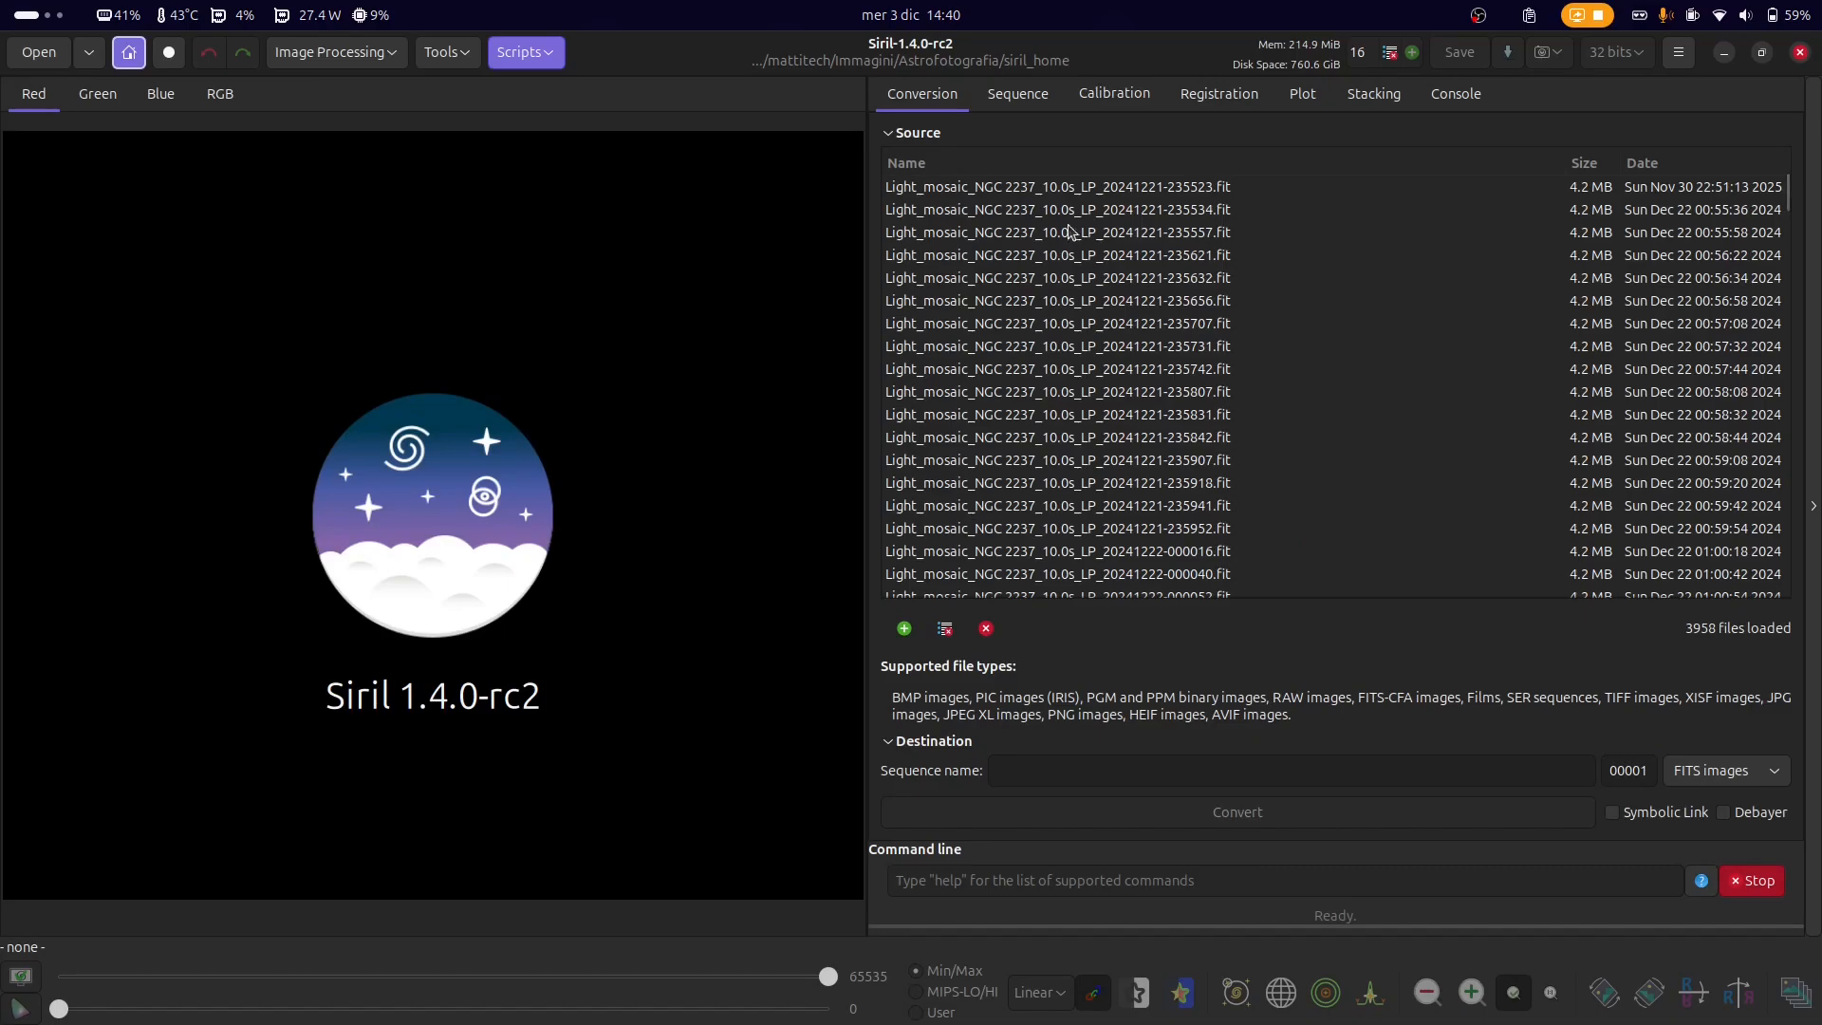
- Remove the frame ending in 235523.fit from the source list, and clear all the remaining files
click(1110, 194)
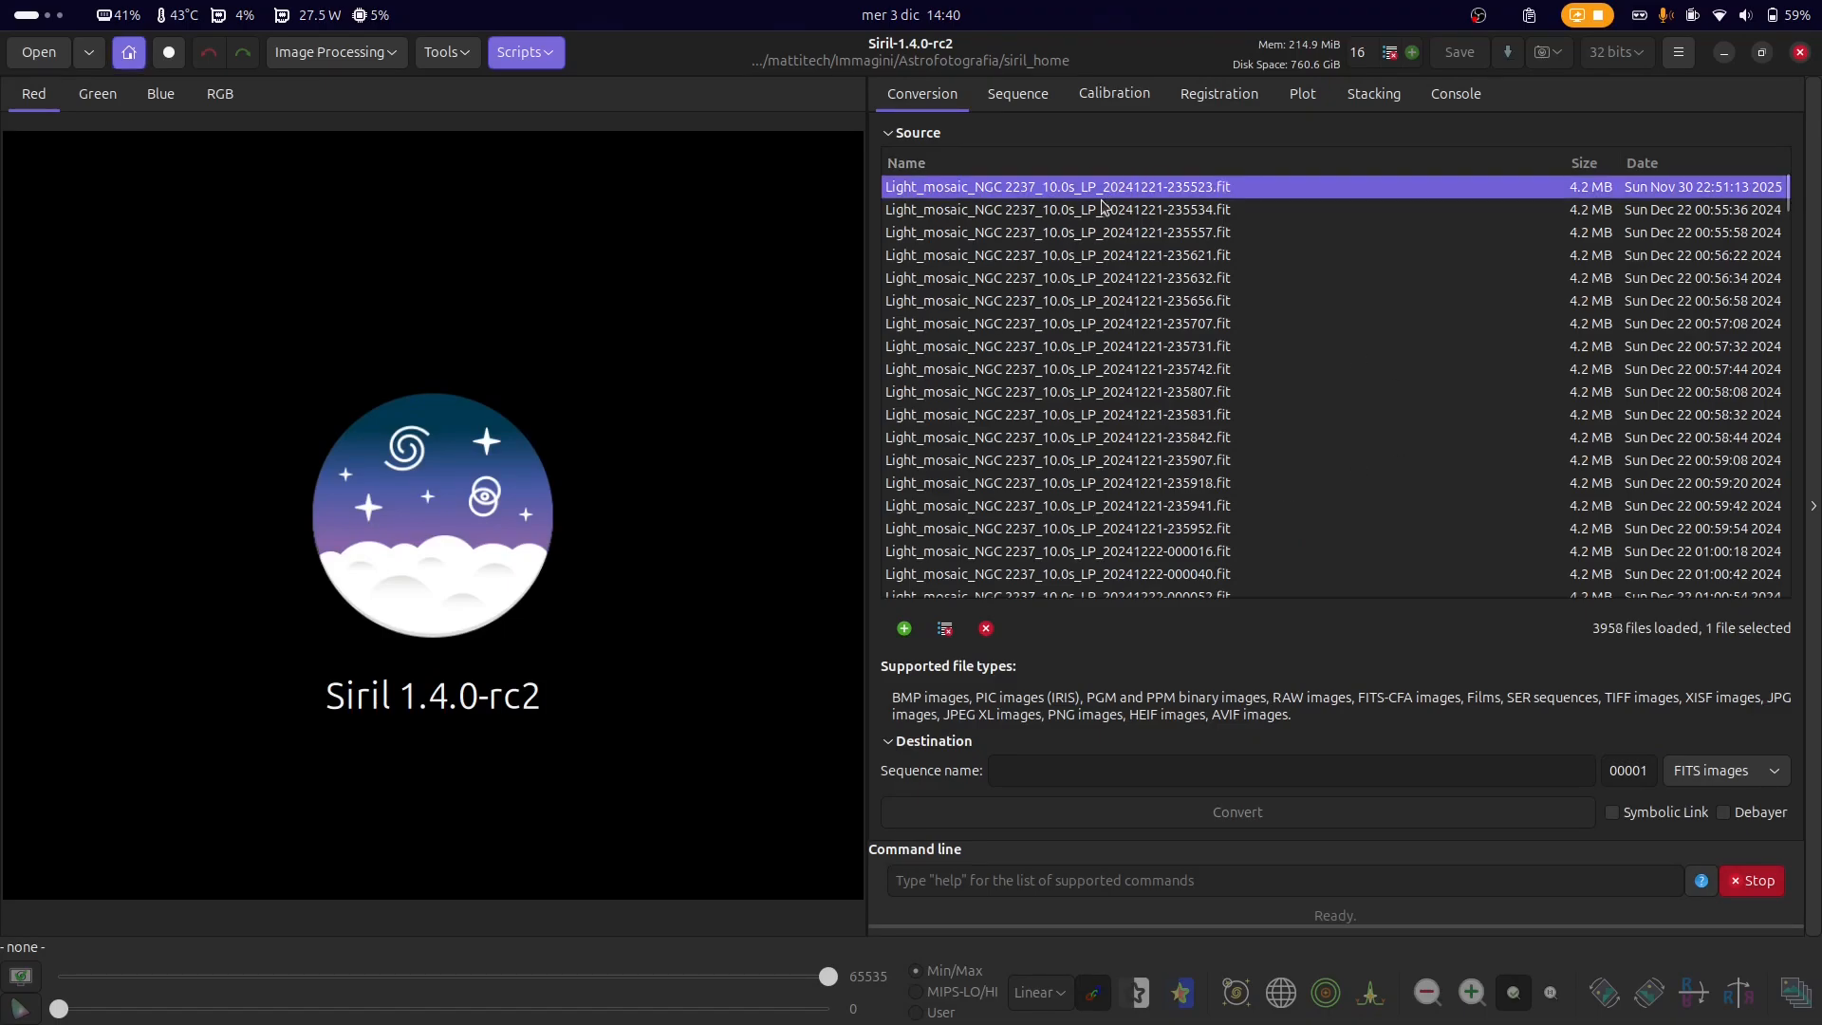
click(945, 629)
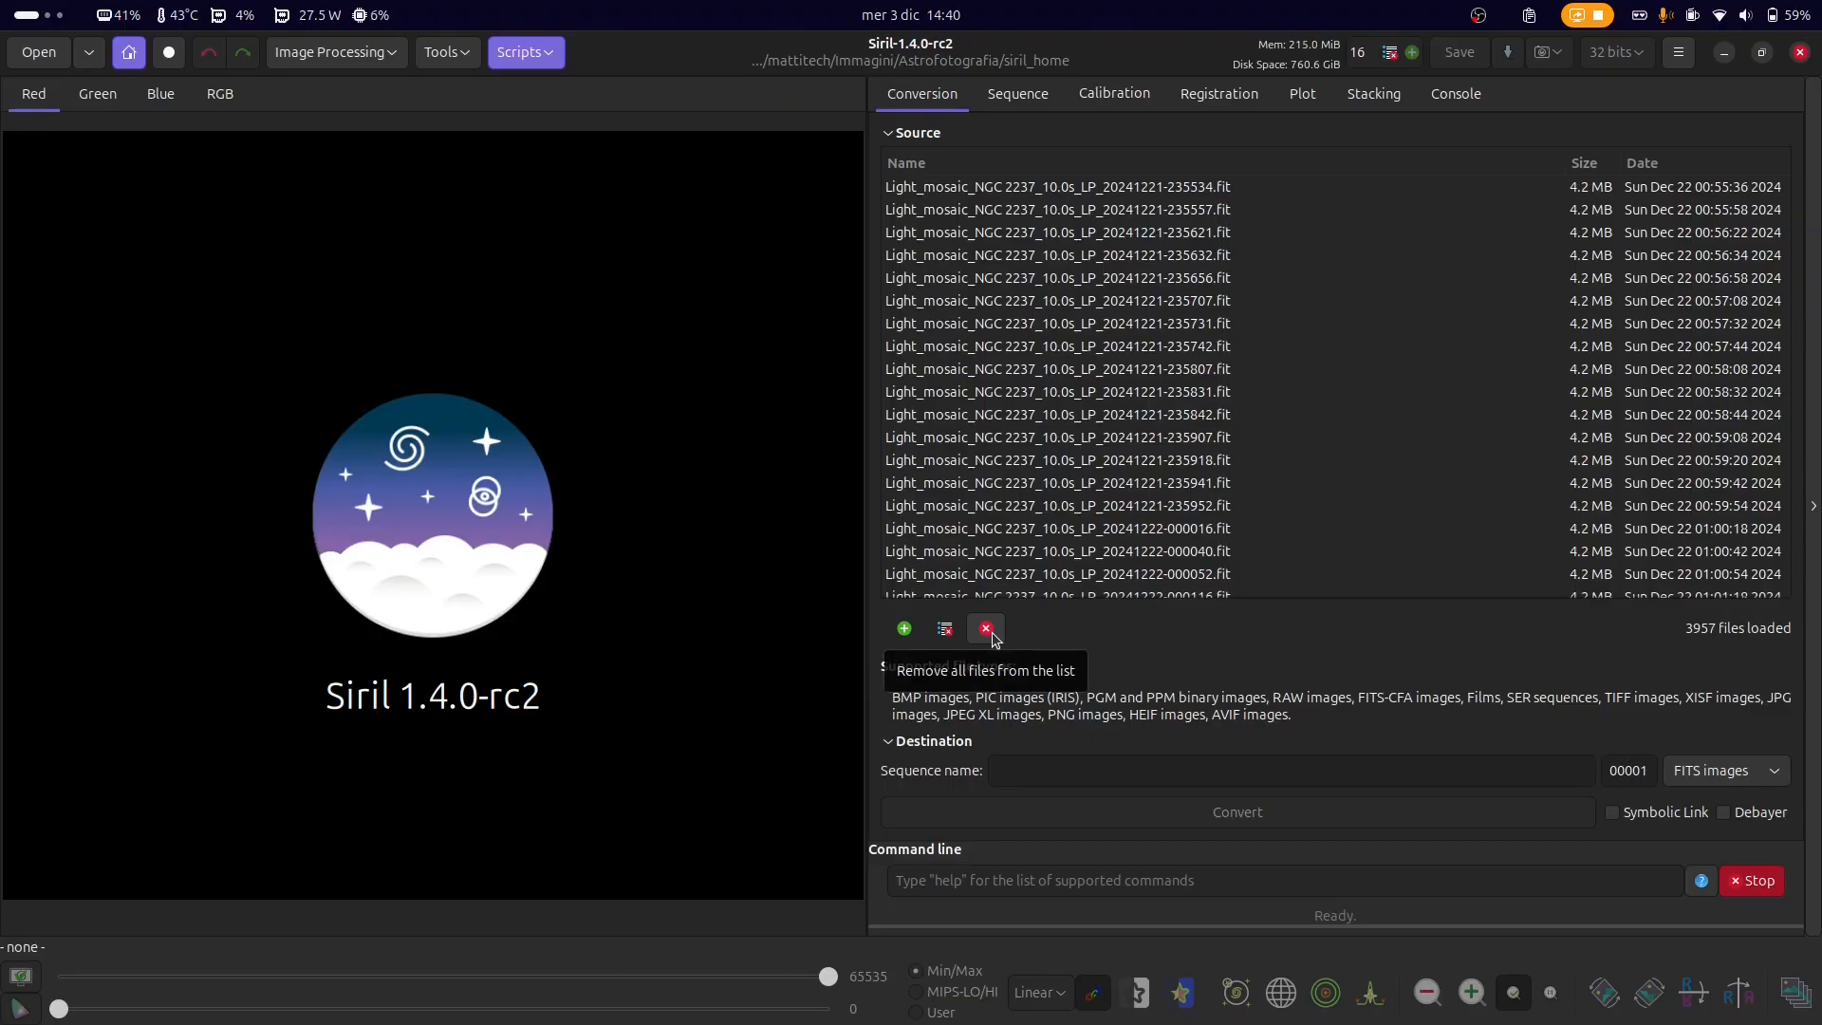
click(987, 629)
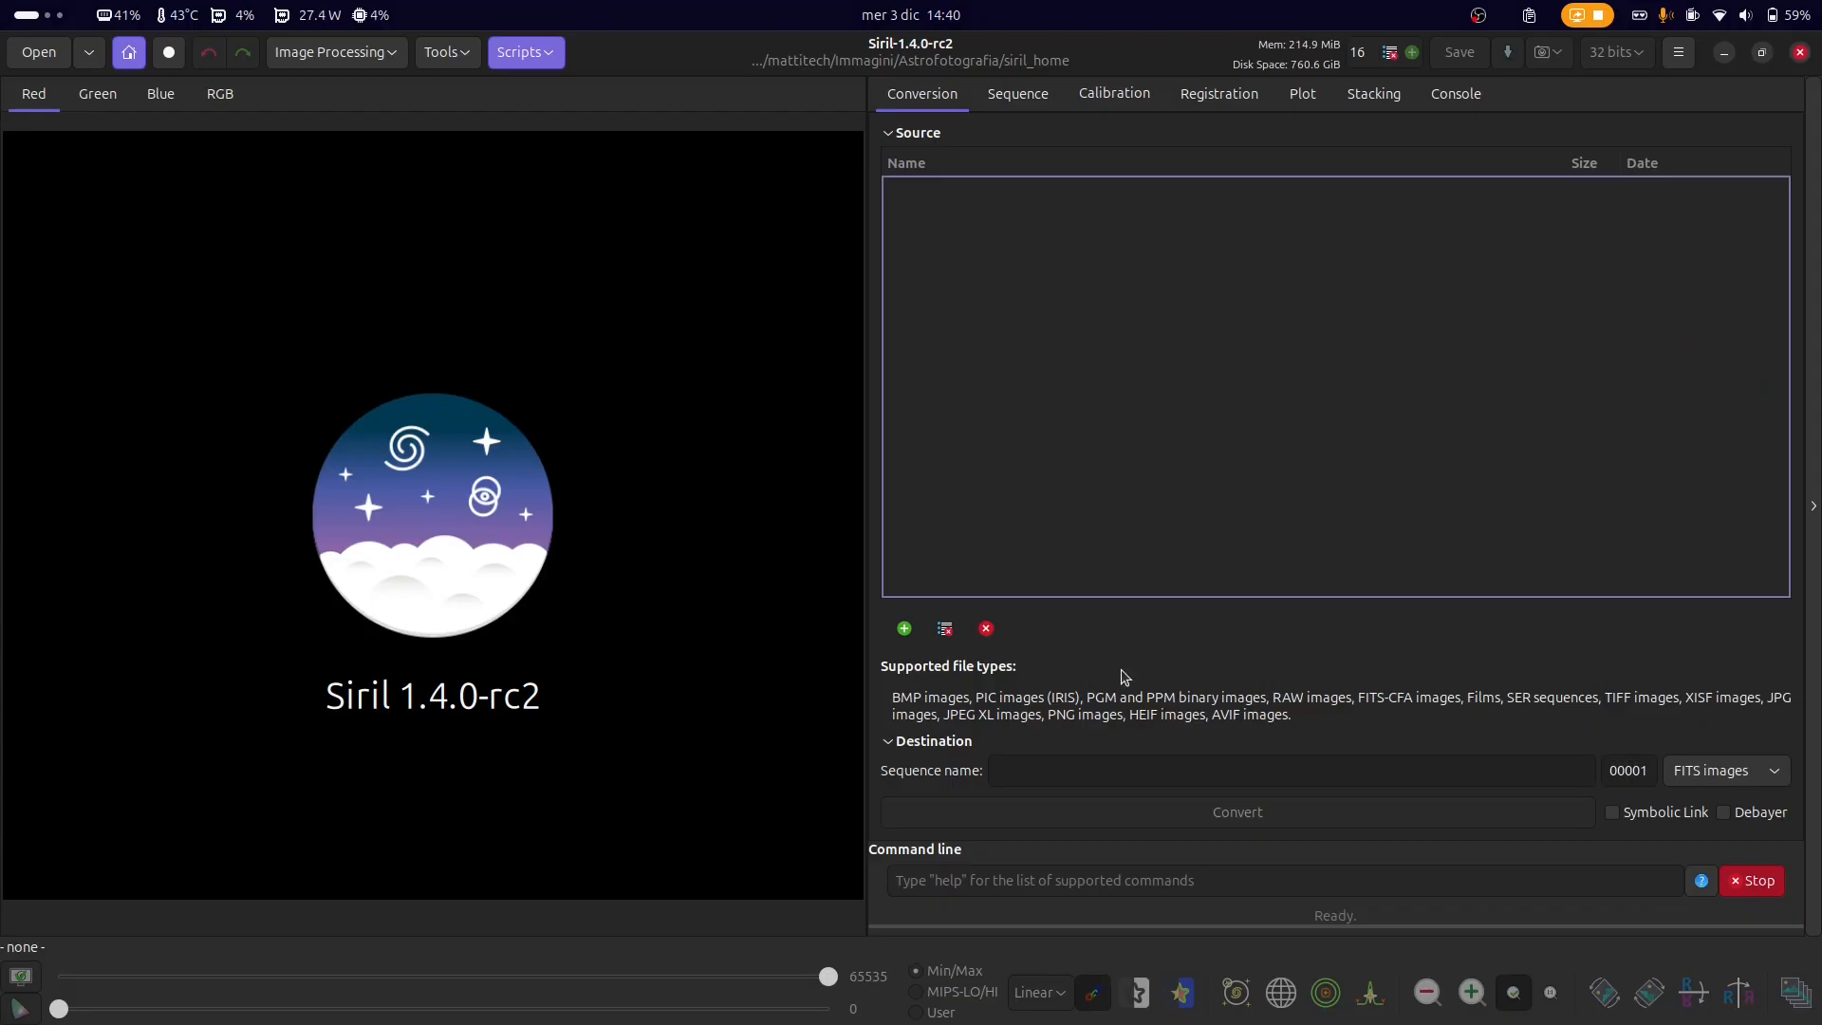
- Add the NGC 2237 light frames to the emptied source list and name the sequence Rosette_Nebula
key(alt+Tab)
drag(969, 778, 1382, 333)
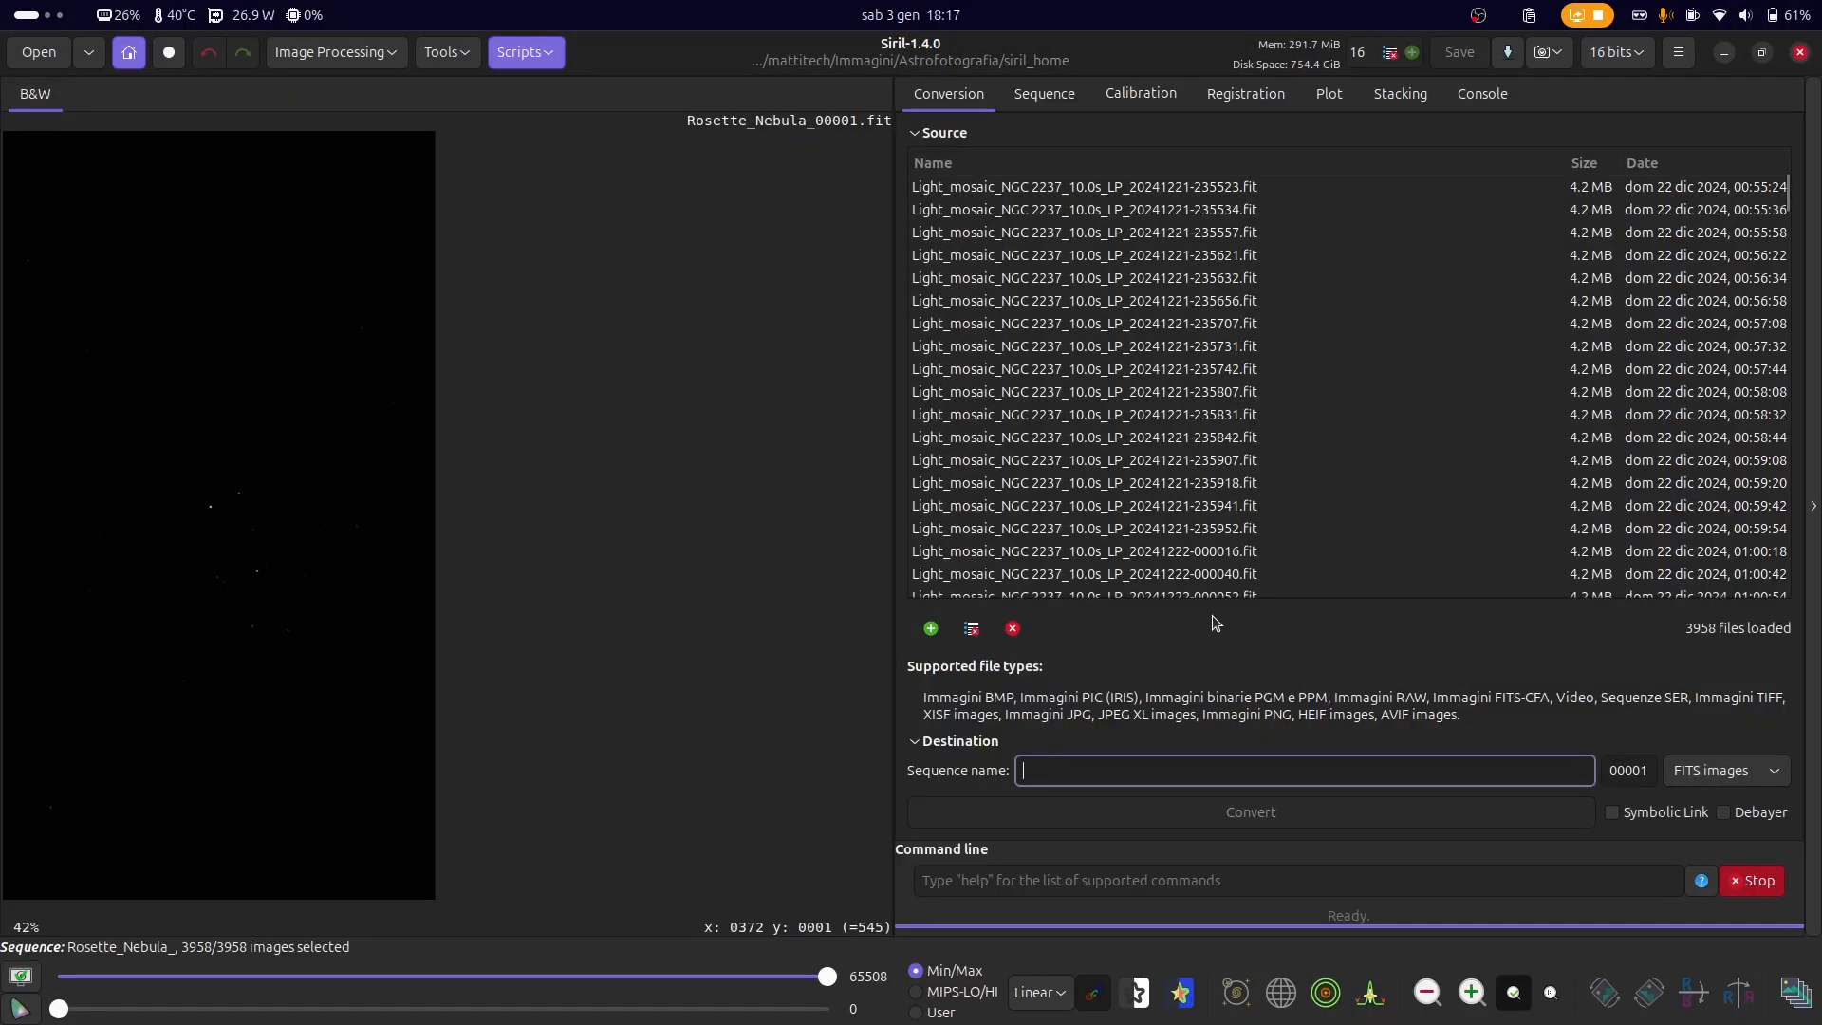
click(1090, 765)
text(Ros)
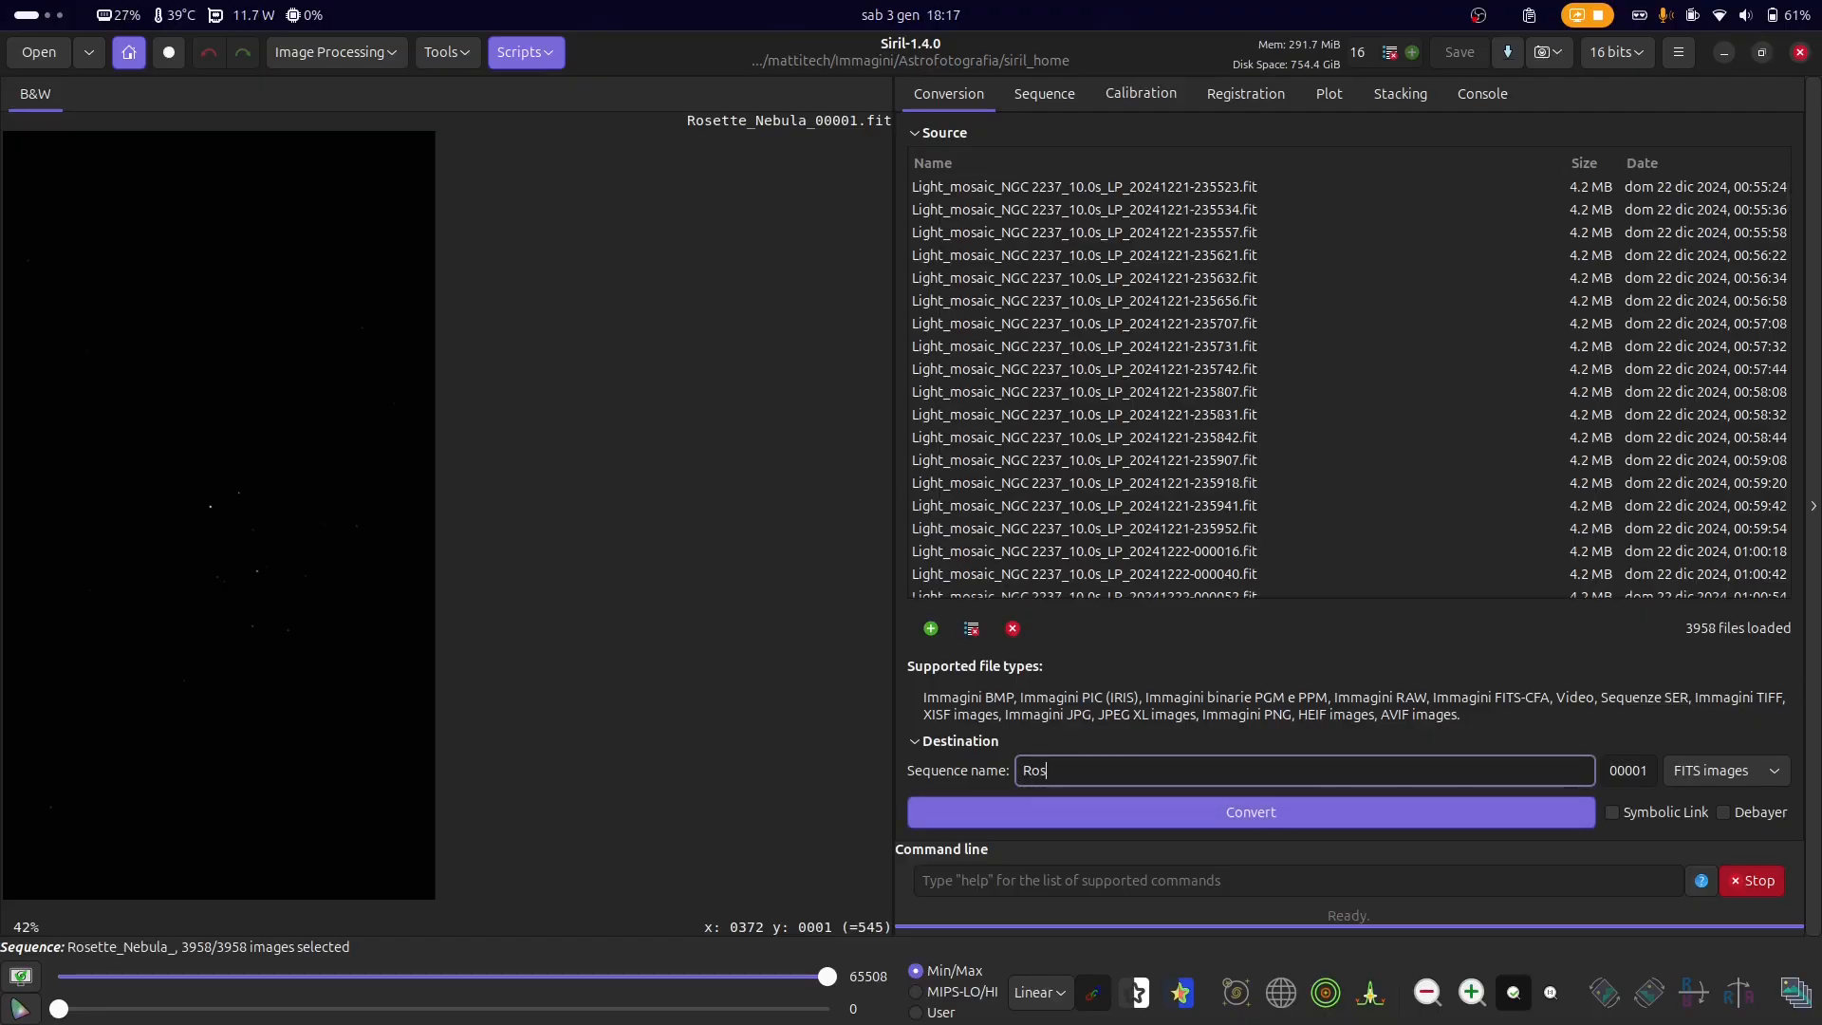
text(ette_Nebula)
- Review the output format choices and convert the listed frames as FITS images with start index 00001
click(1633, 771)
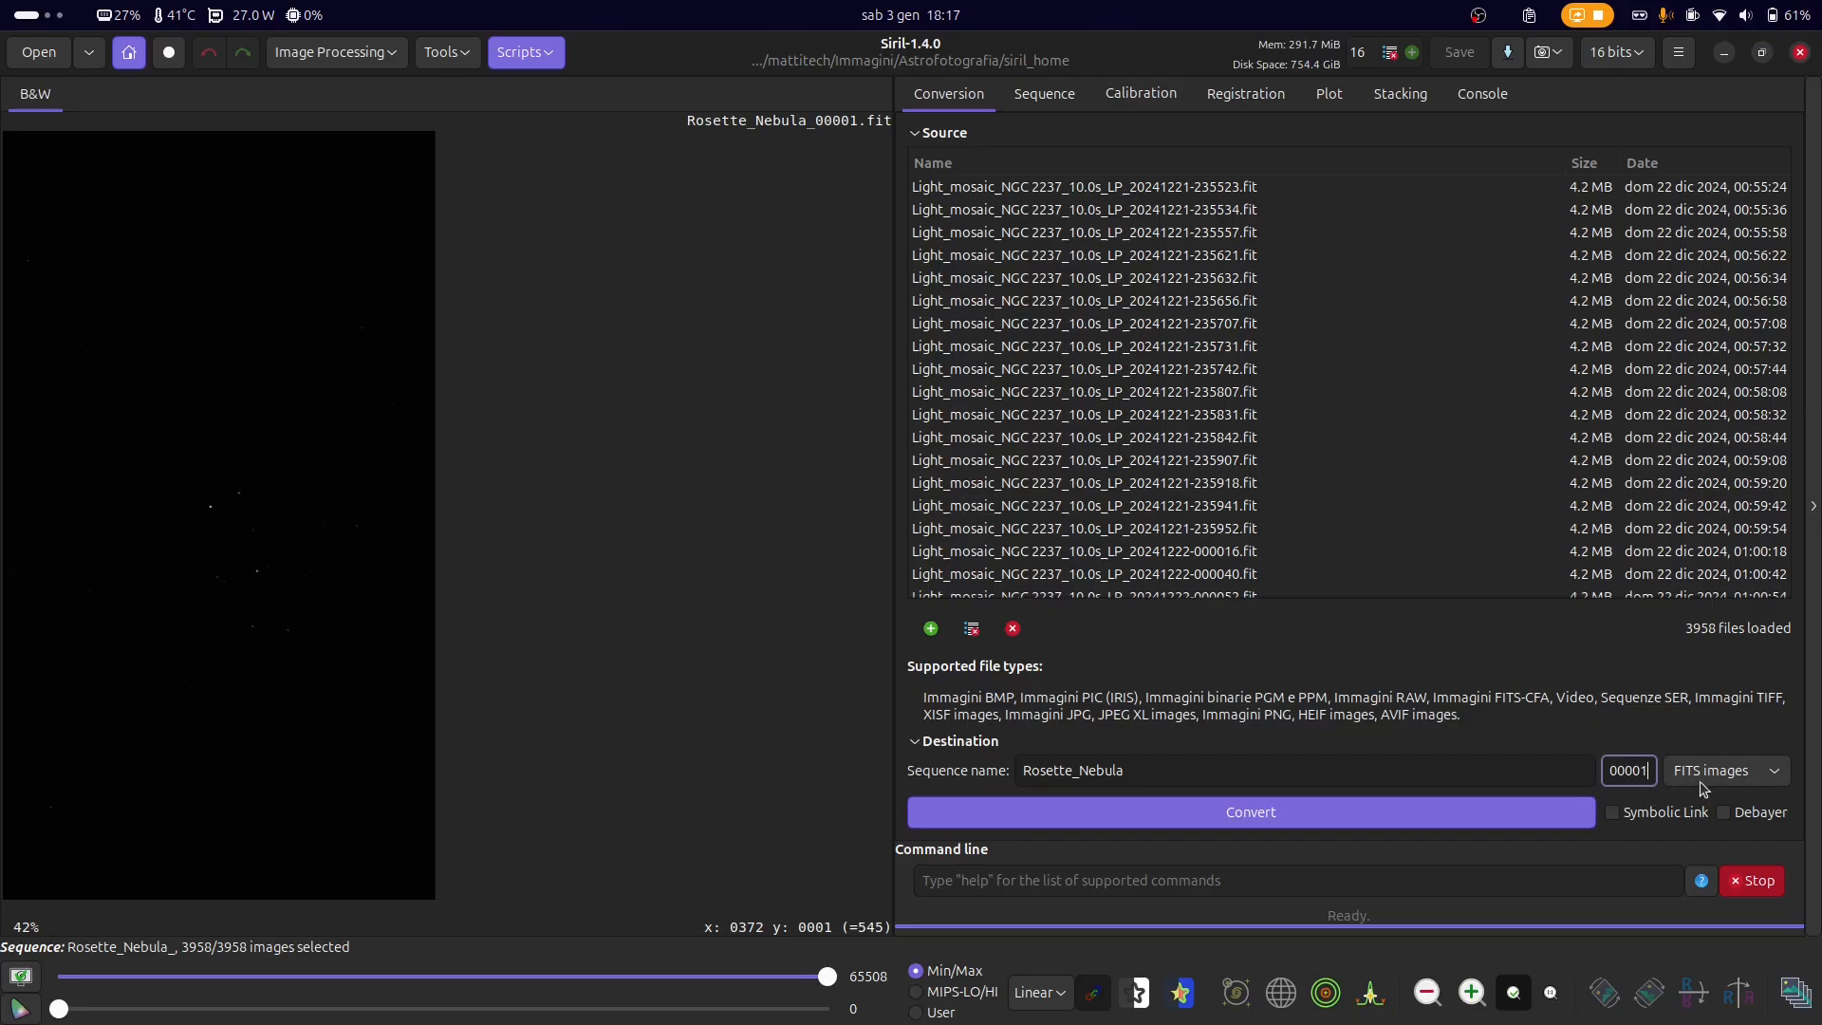
click(1735, 784)
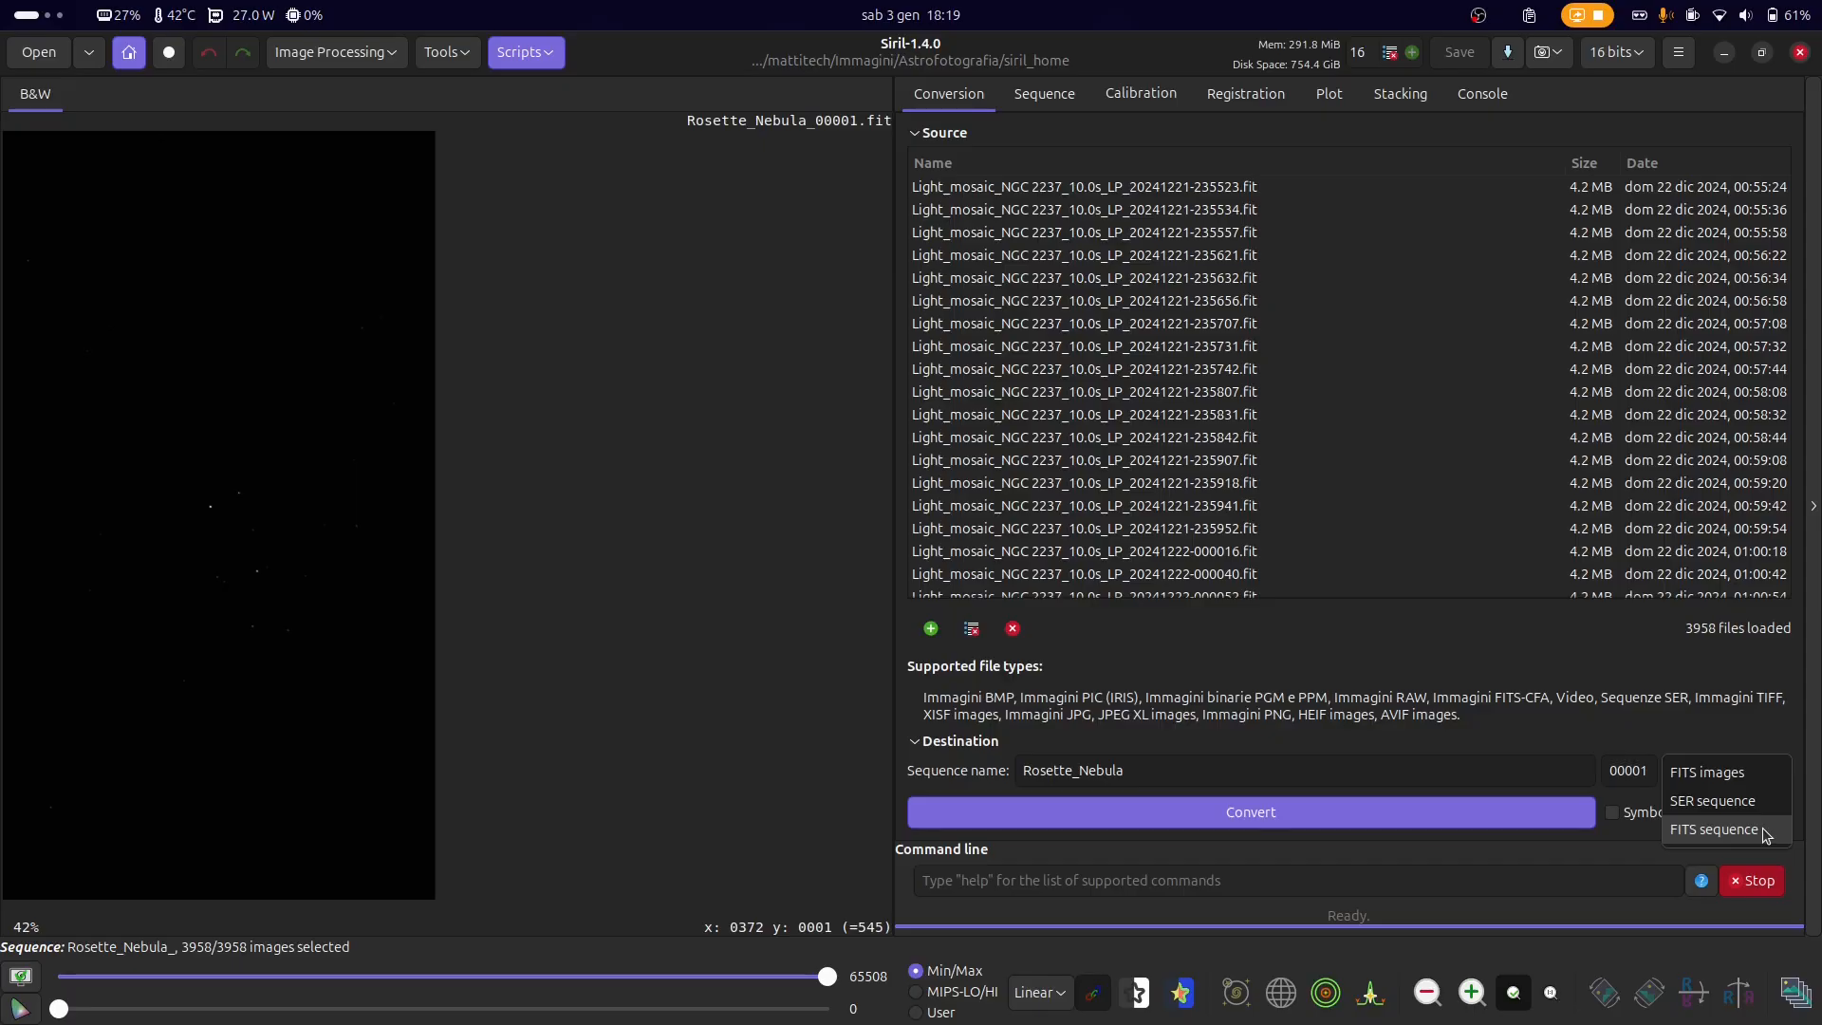
click(1408, 767)
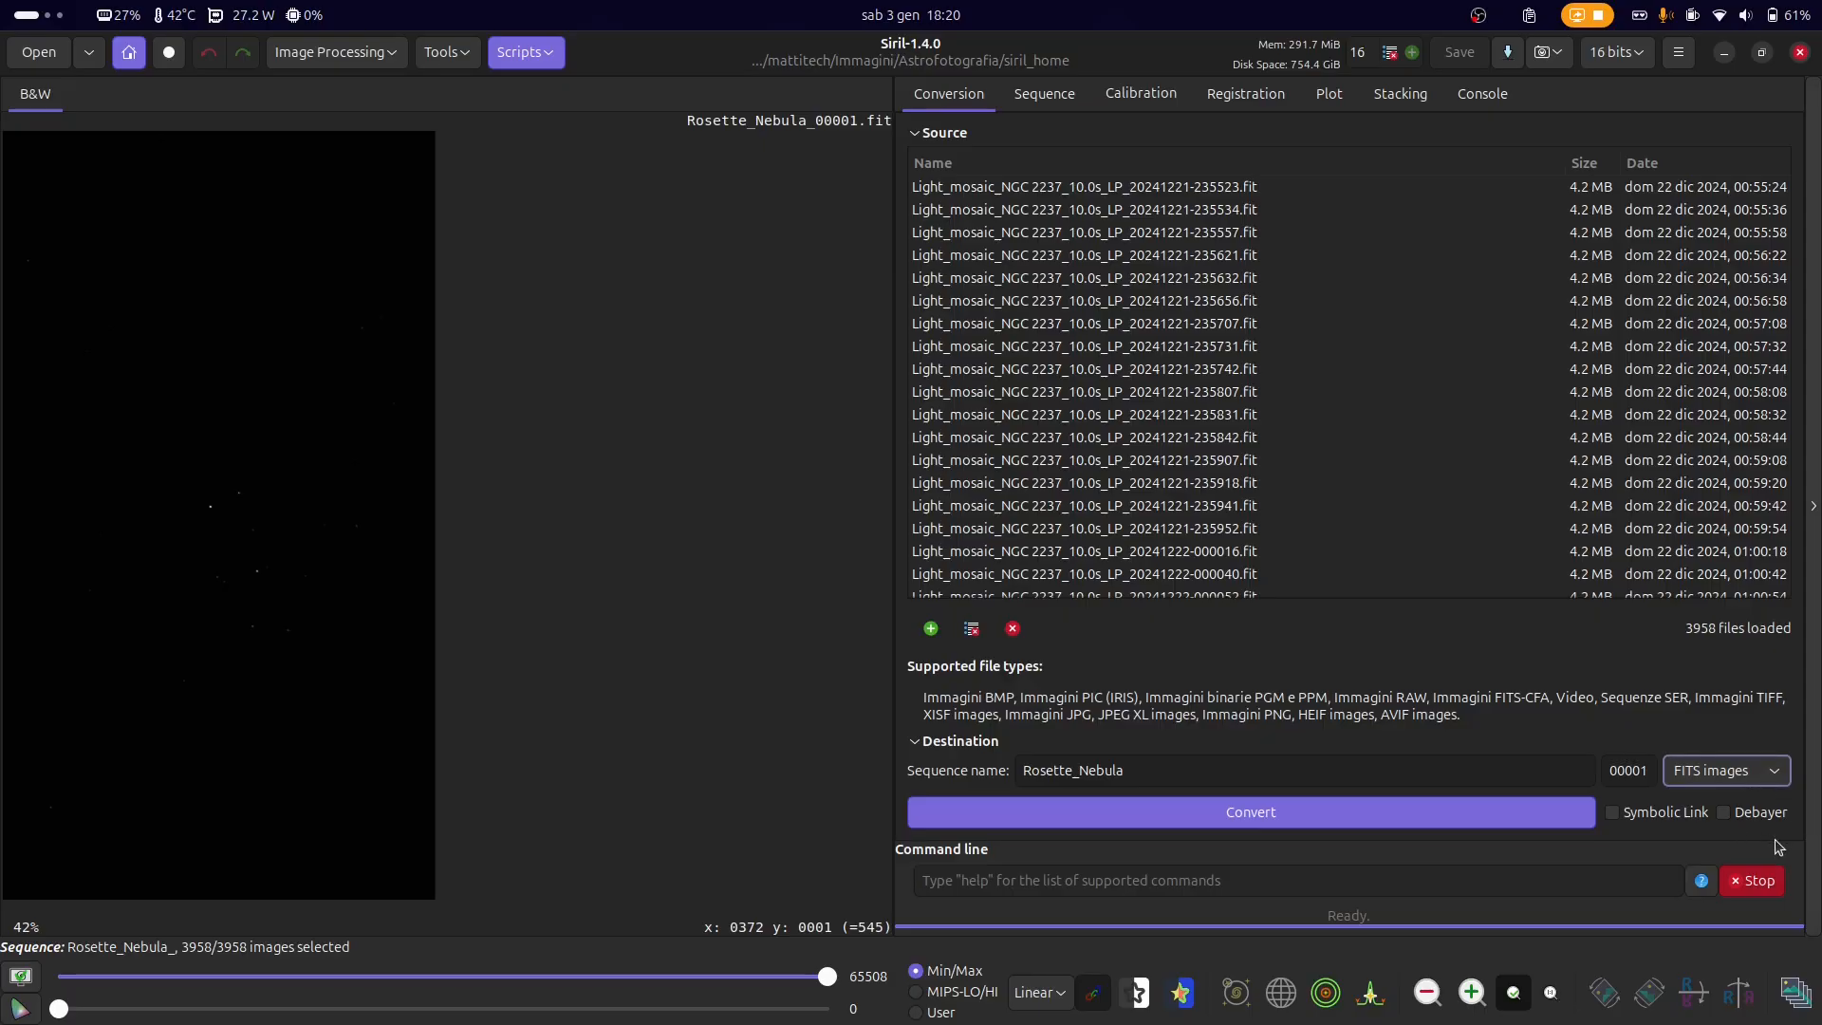
click(1279, 810)
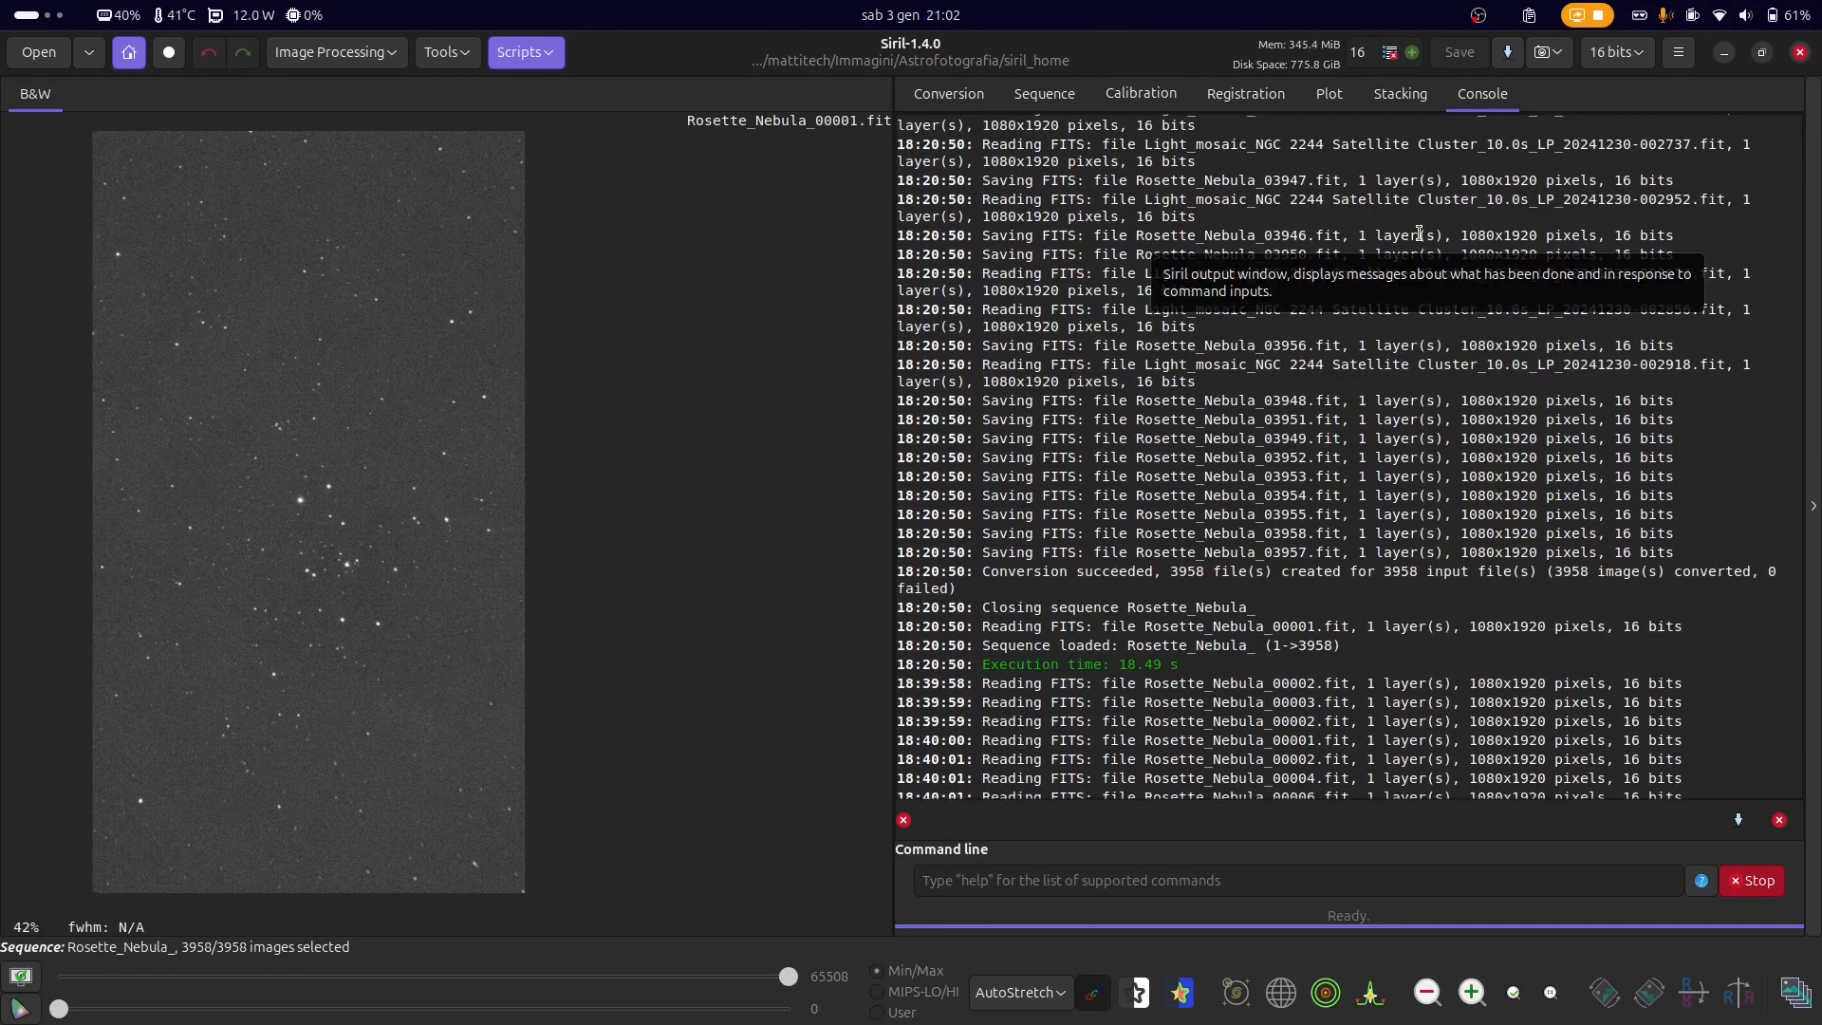
- Highlight the conversion summary and the number of created files in the console log
drag(1180, 666, 890, 564)
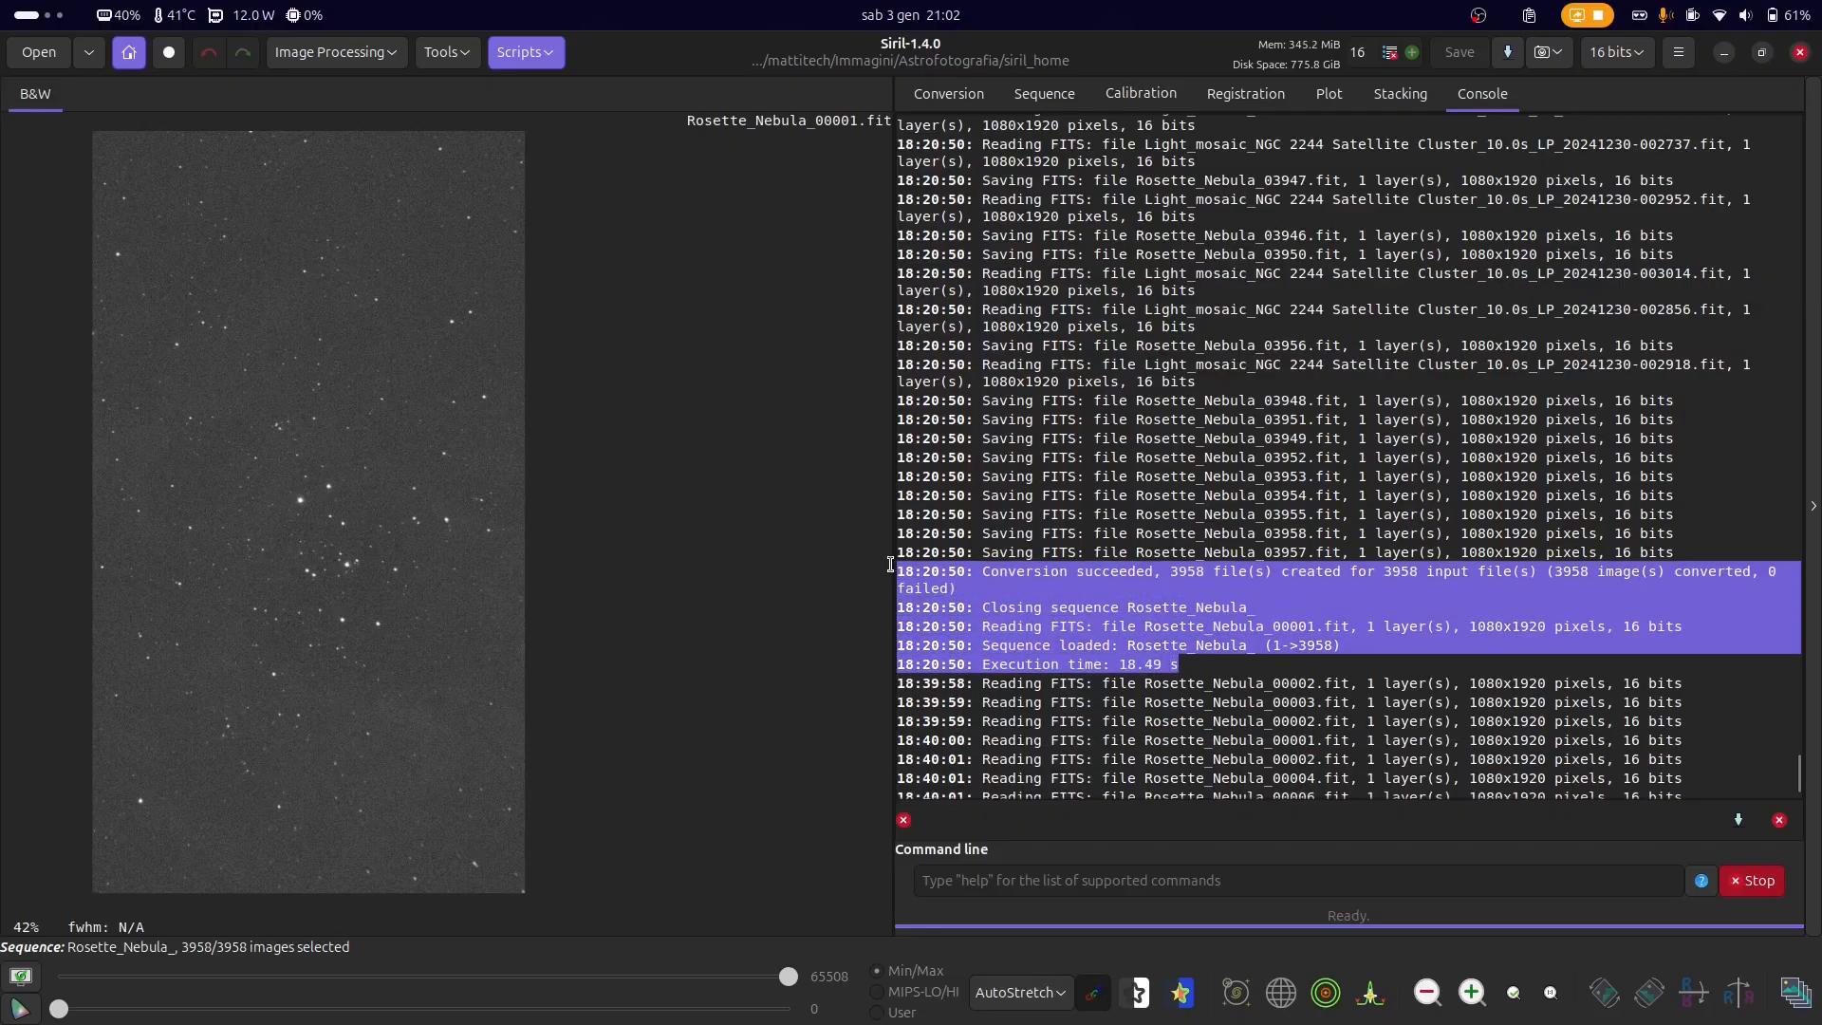
click(1110, 607)
drag(1152, 573, 1214, 574)
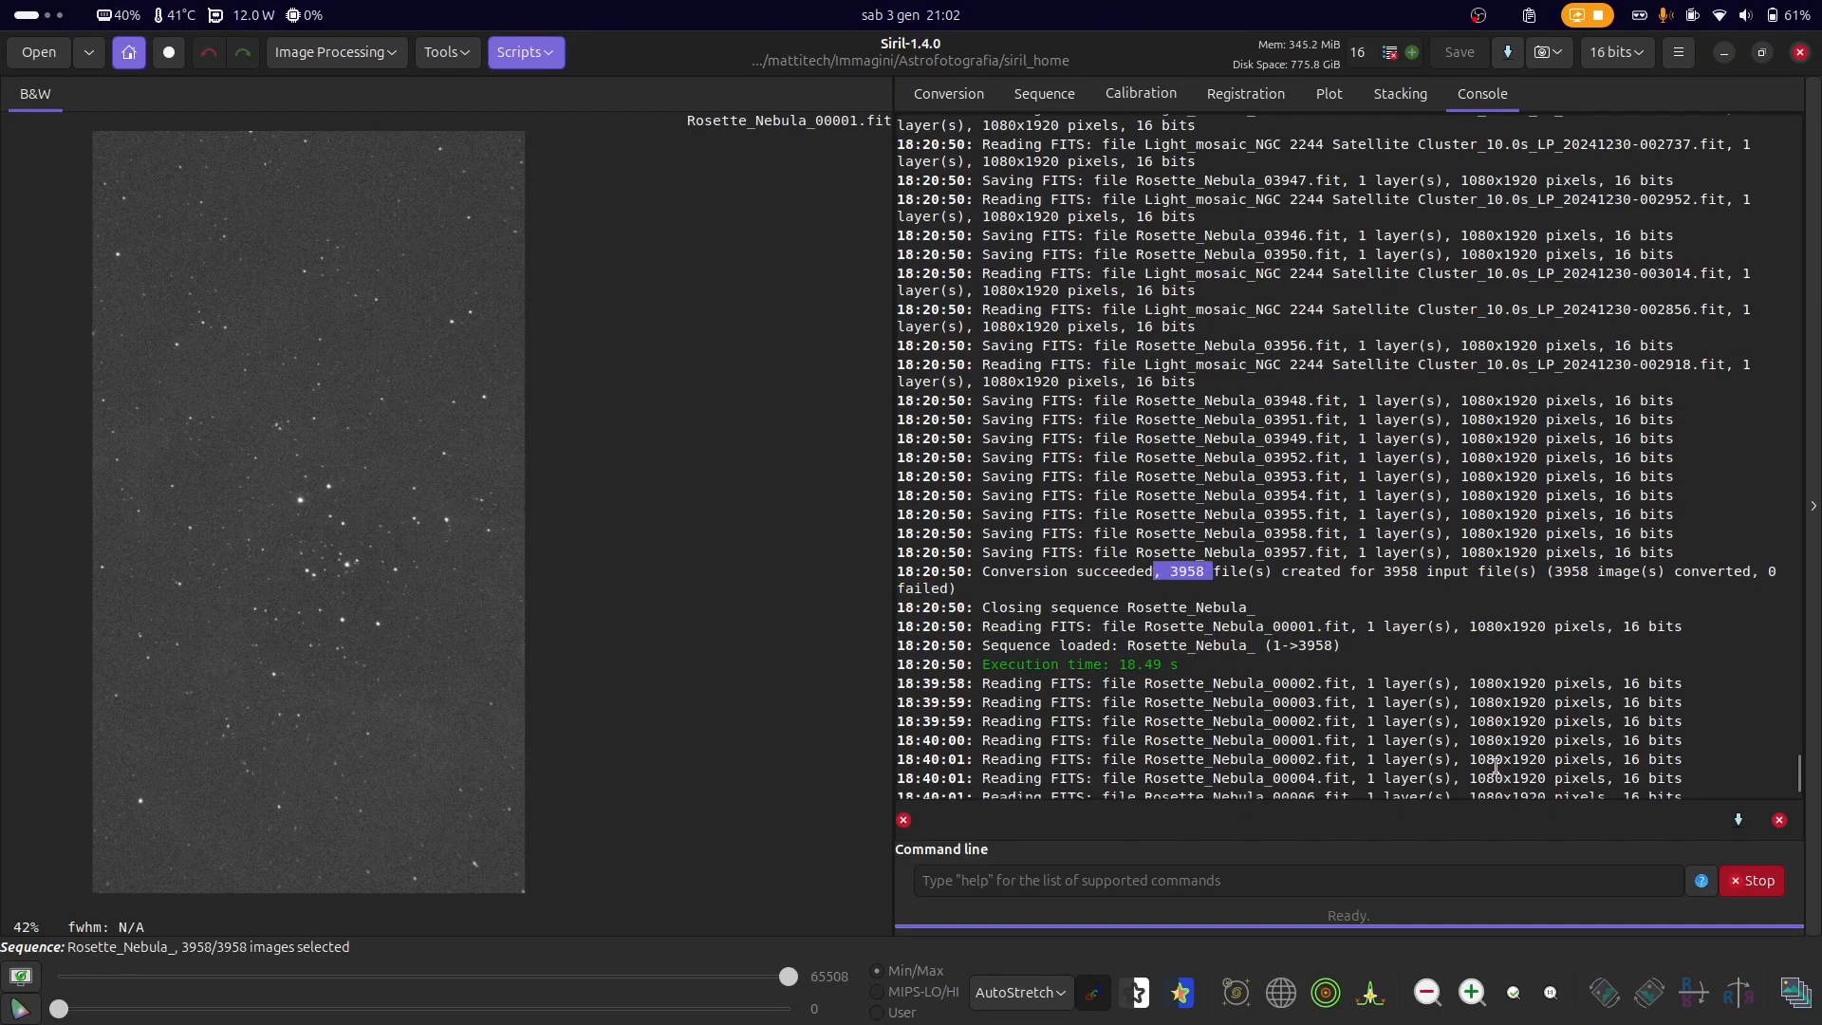
- Exclude frames 1 and 2 in the sequence's frame list, include them again, and close the list
click(1790, 1010)
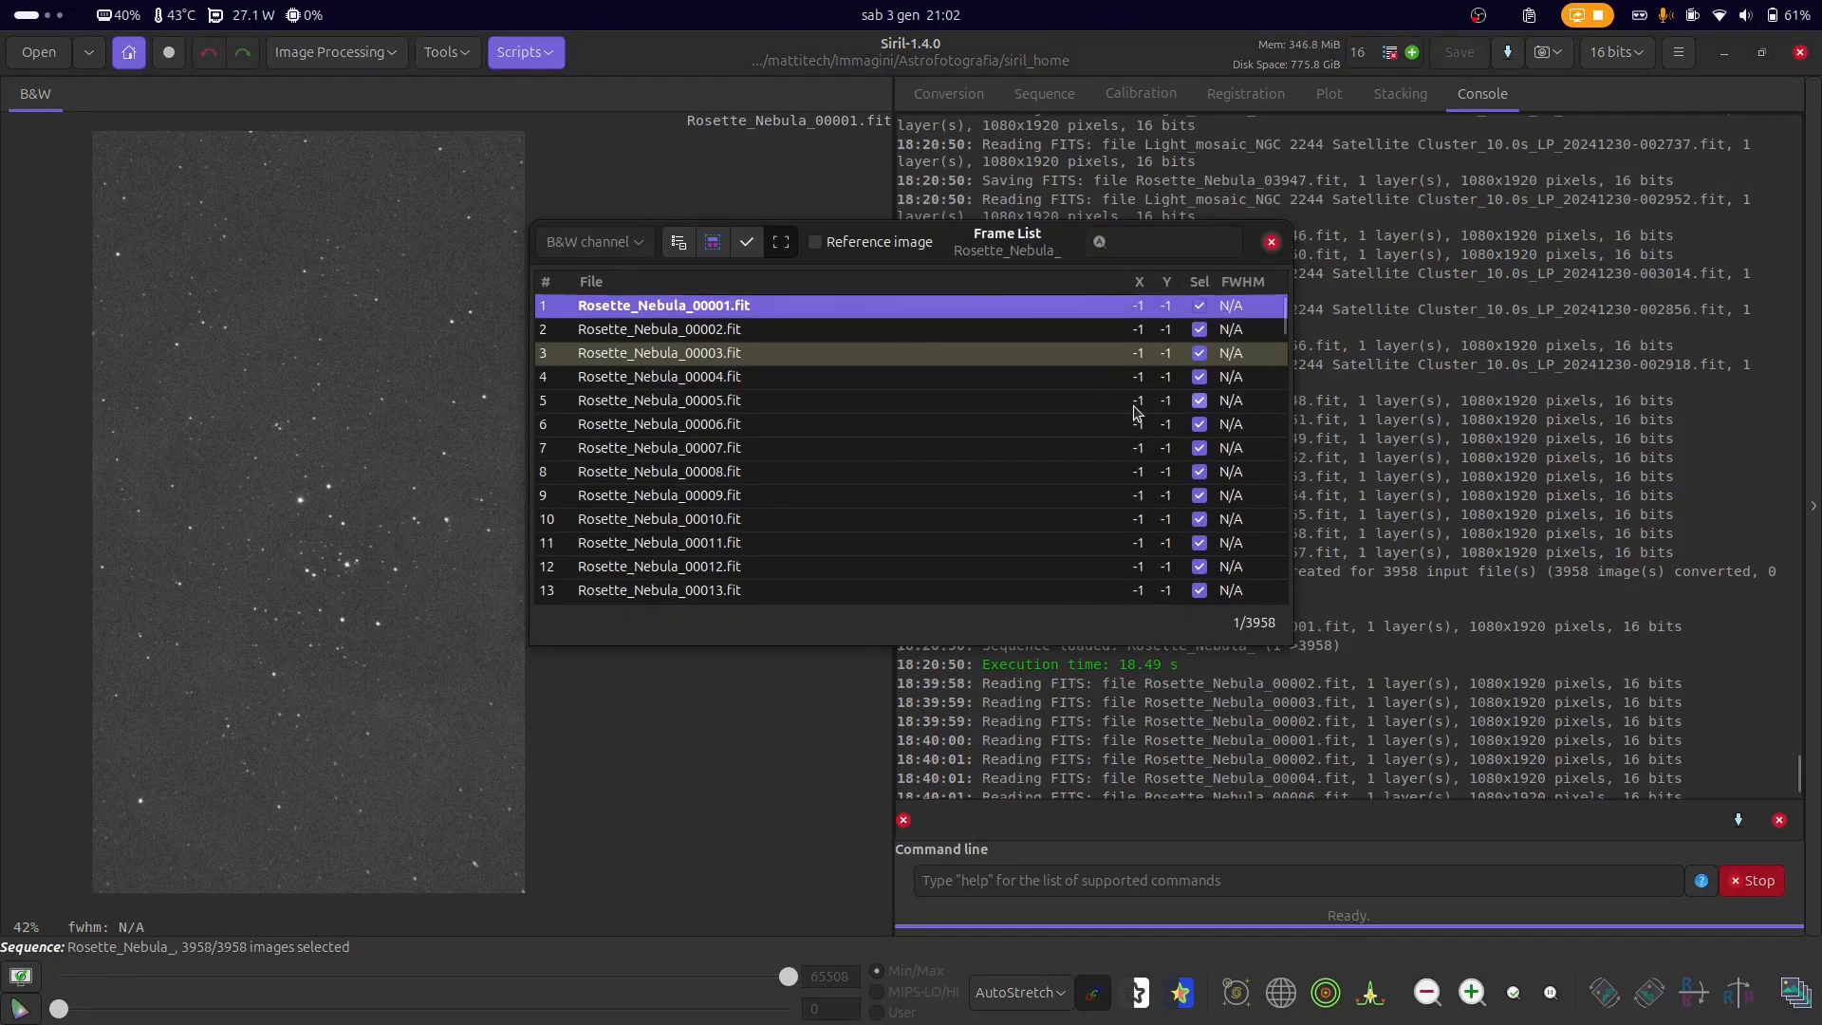
drag(1101, 332, 949, 332)
click(1198, 306)
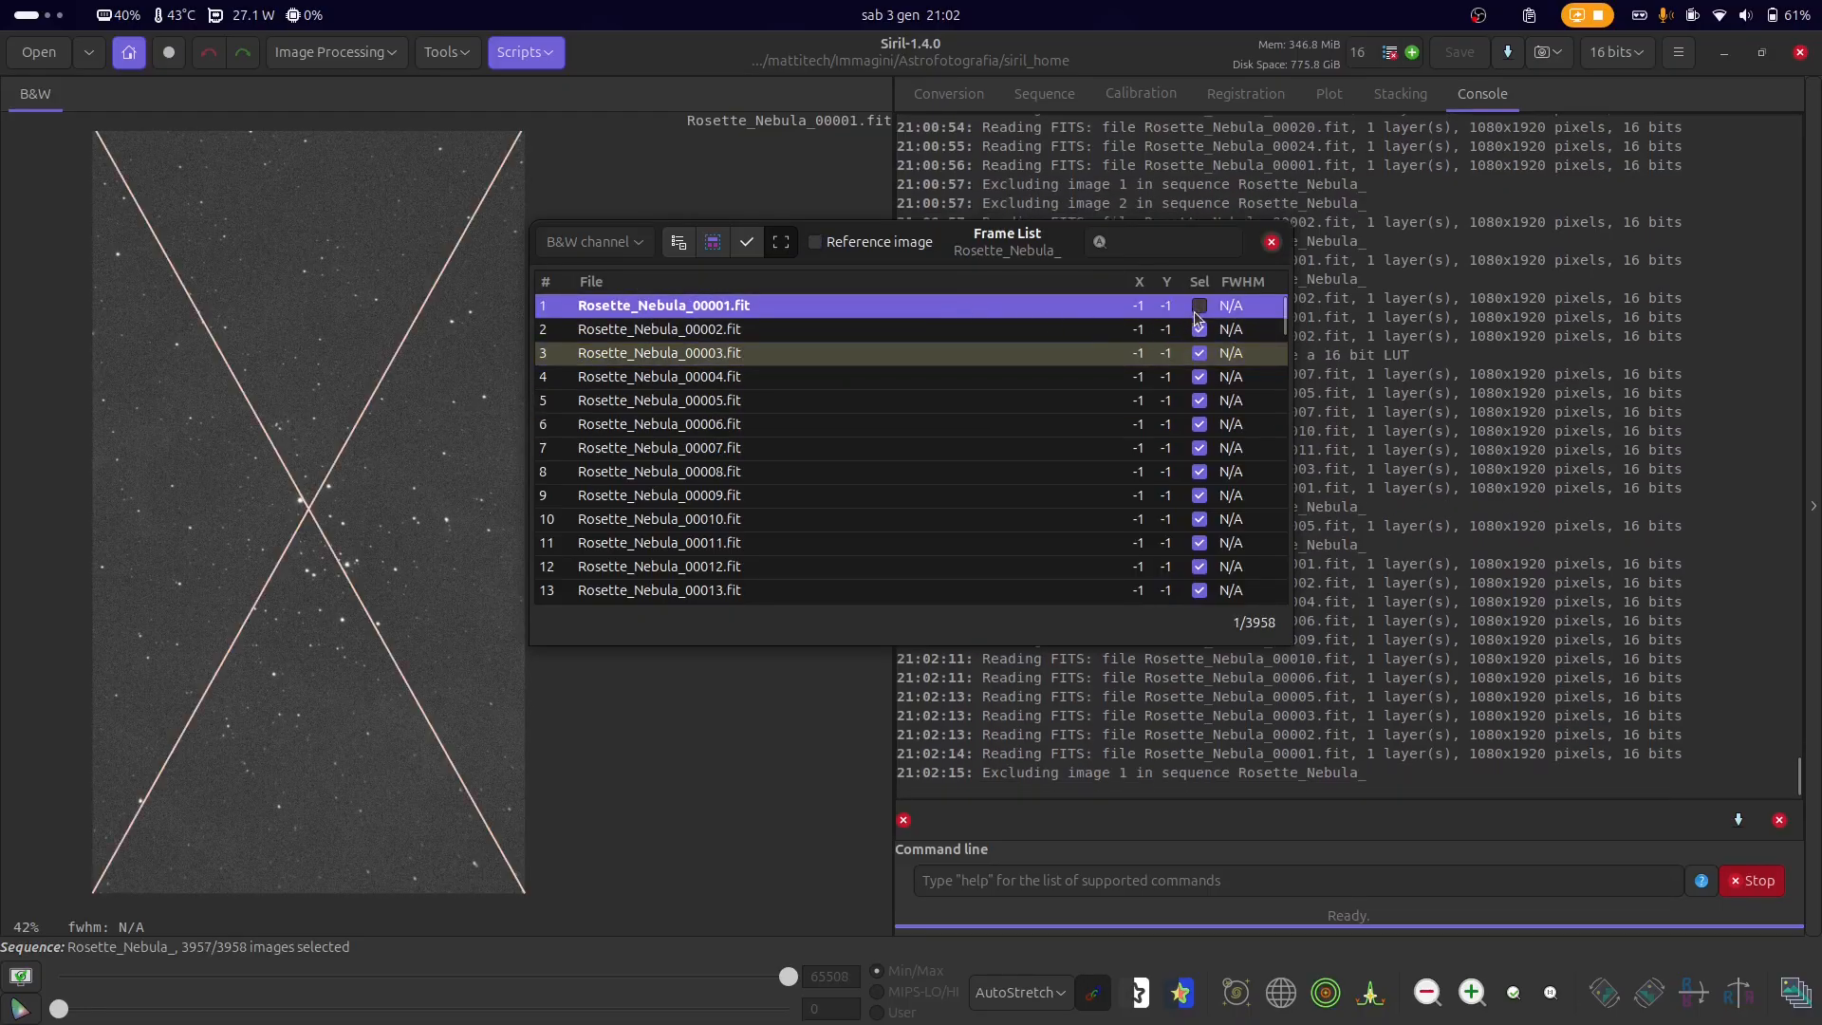
click(1199, 329)
click(1199, 305)
click(1199, 329)
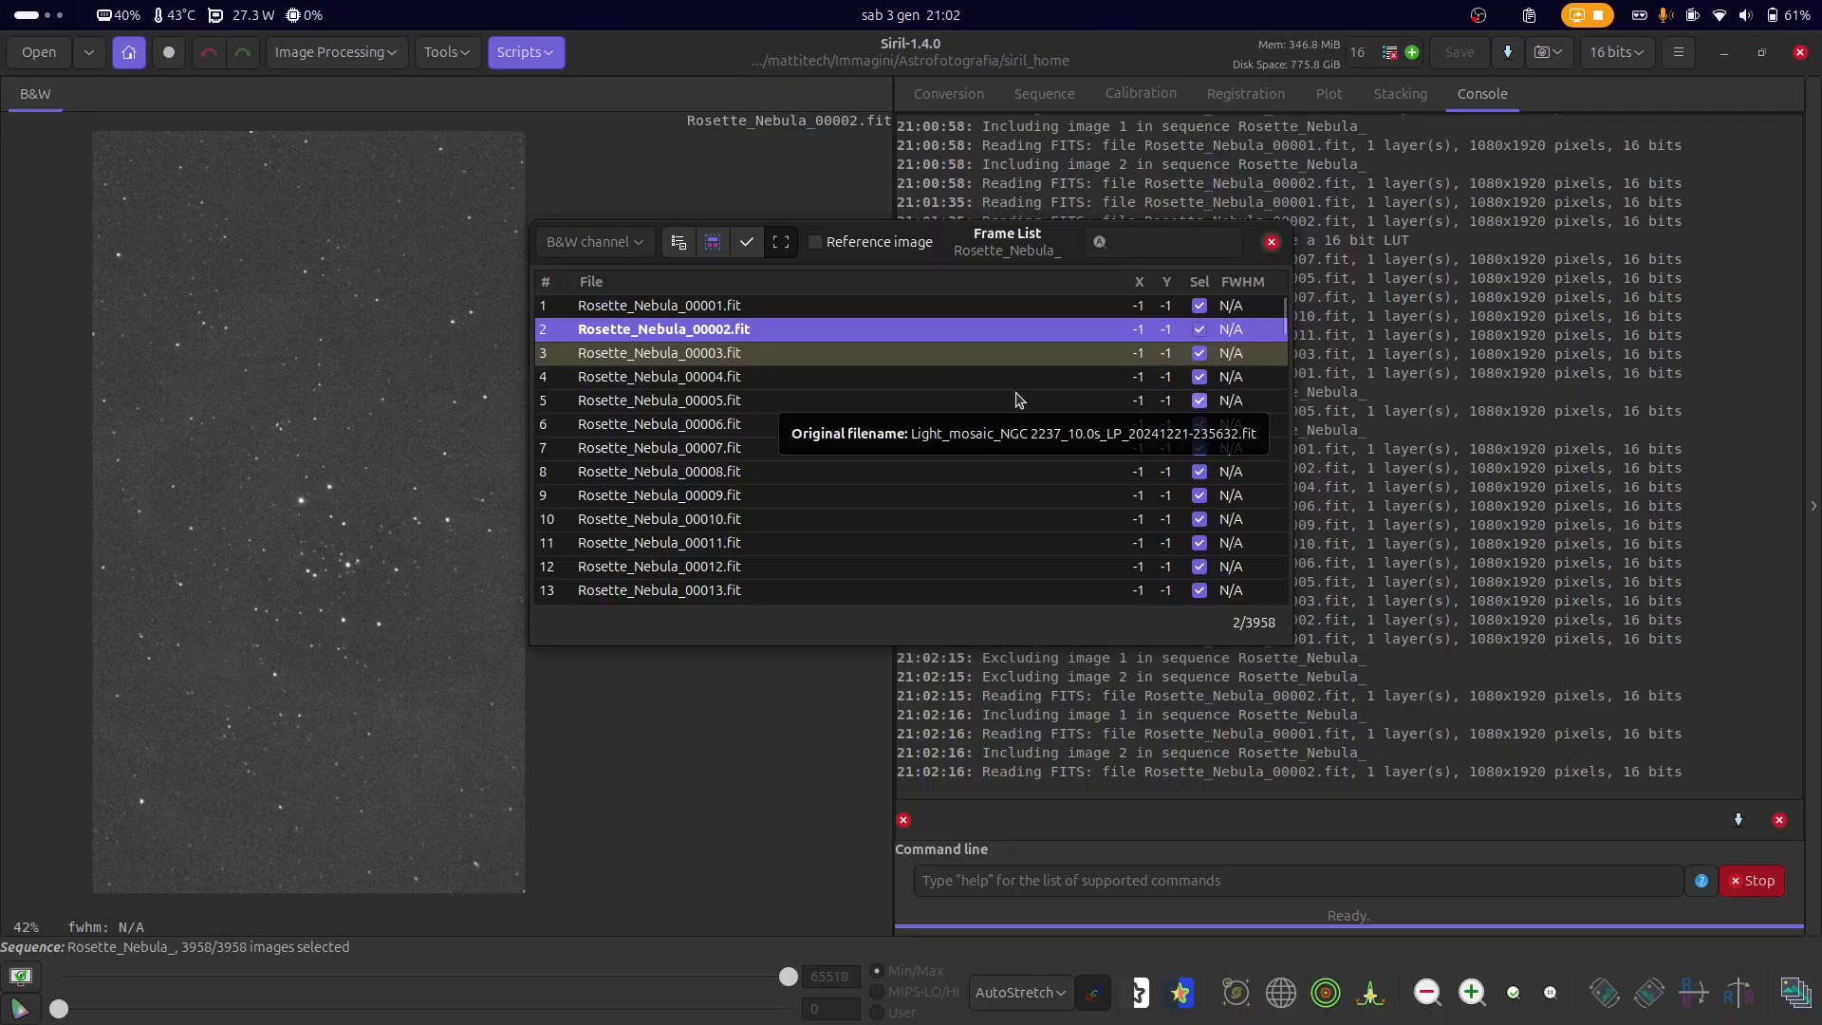
click(1272, 242)
- Switch to the file manager and examine the converted Rosette_Nebula frames and .seq file in the siril_home folder
key(super+e)
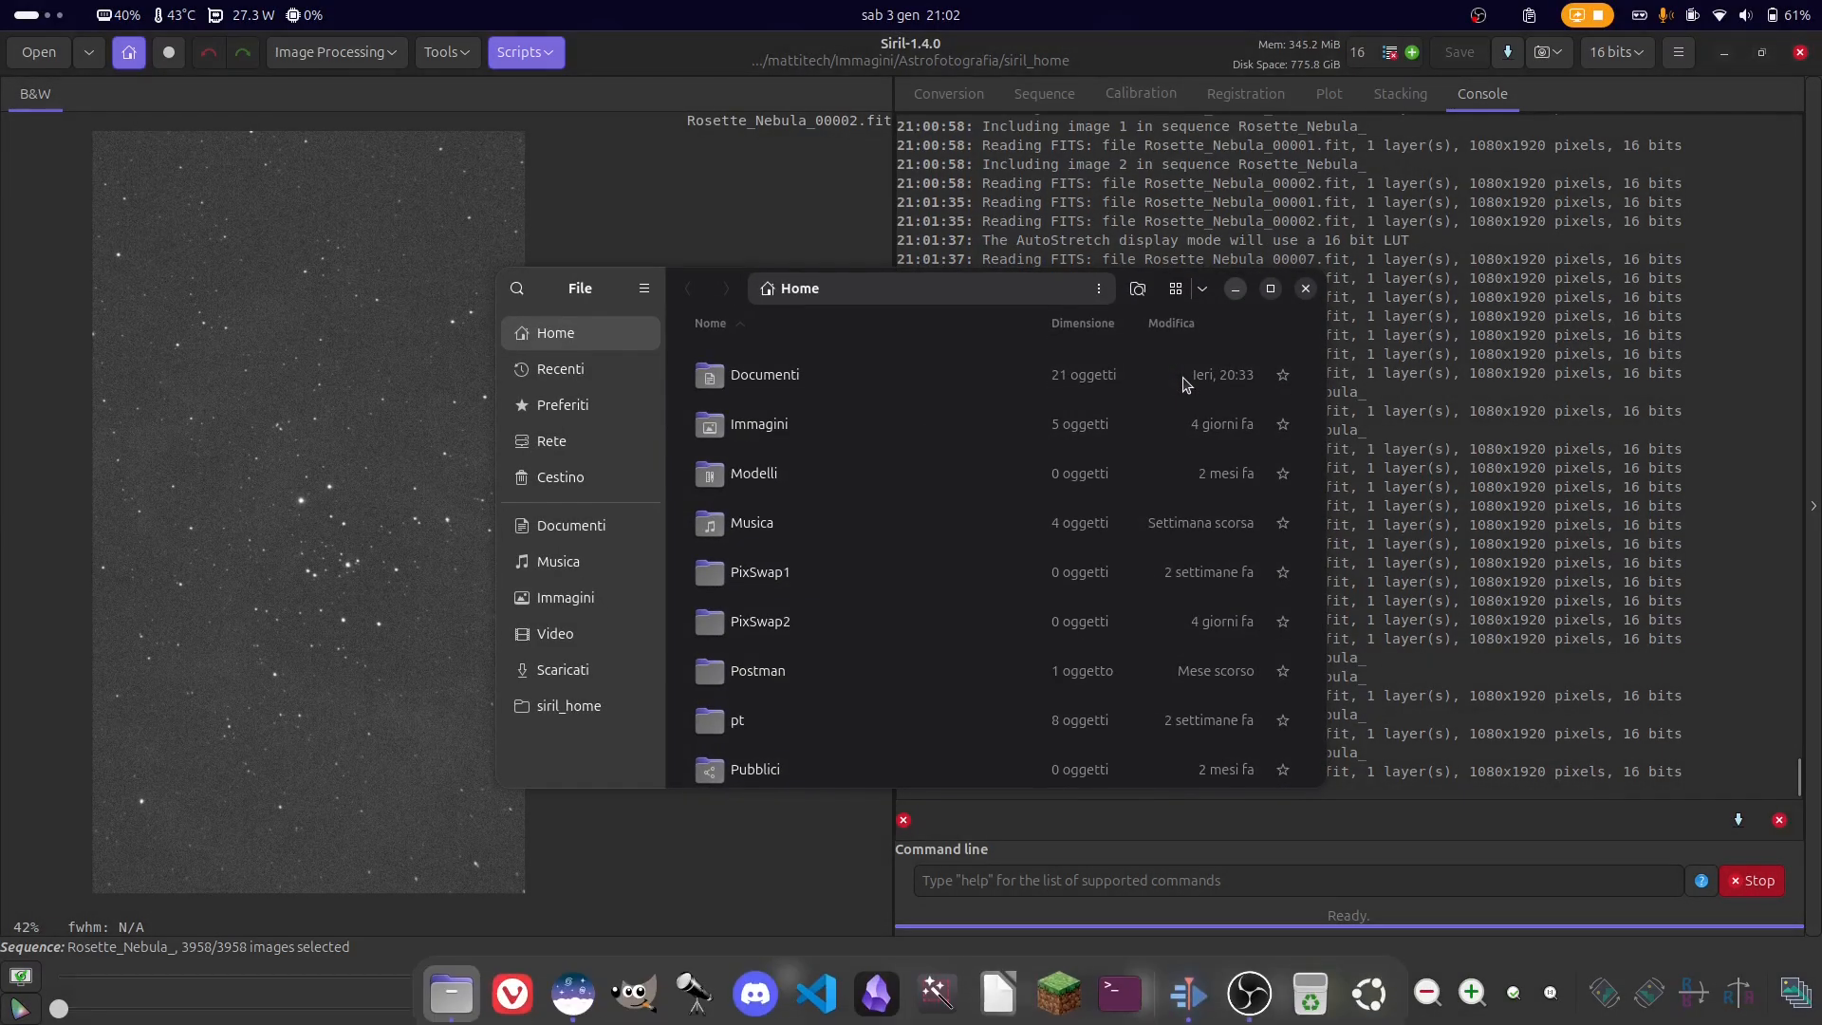
click(592, 708)
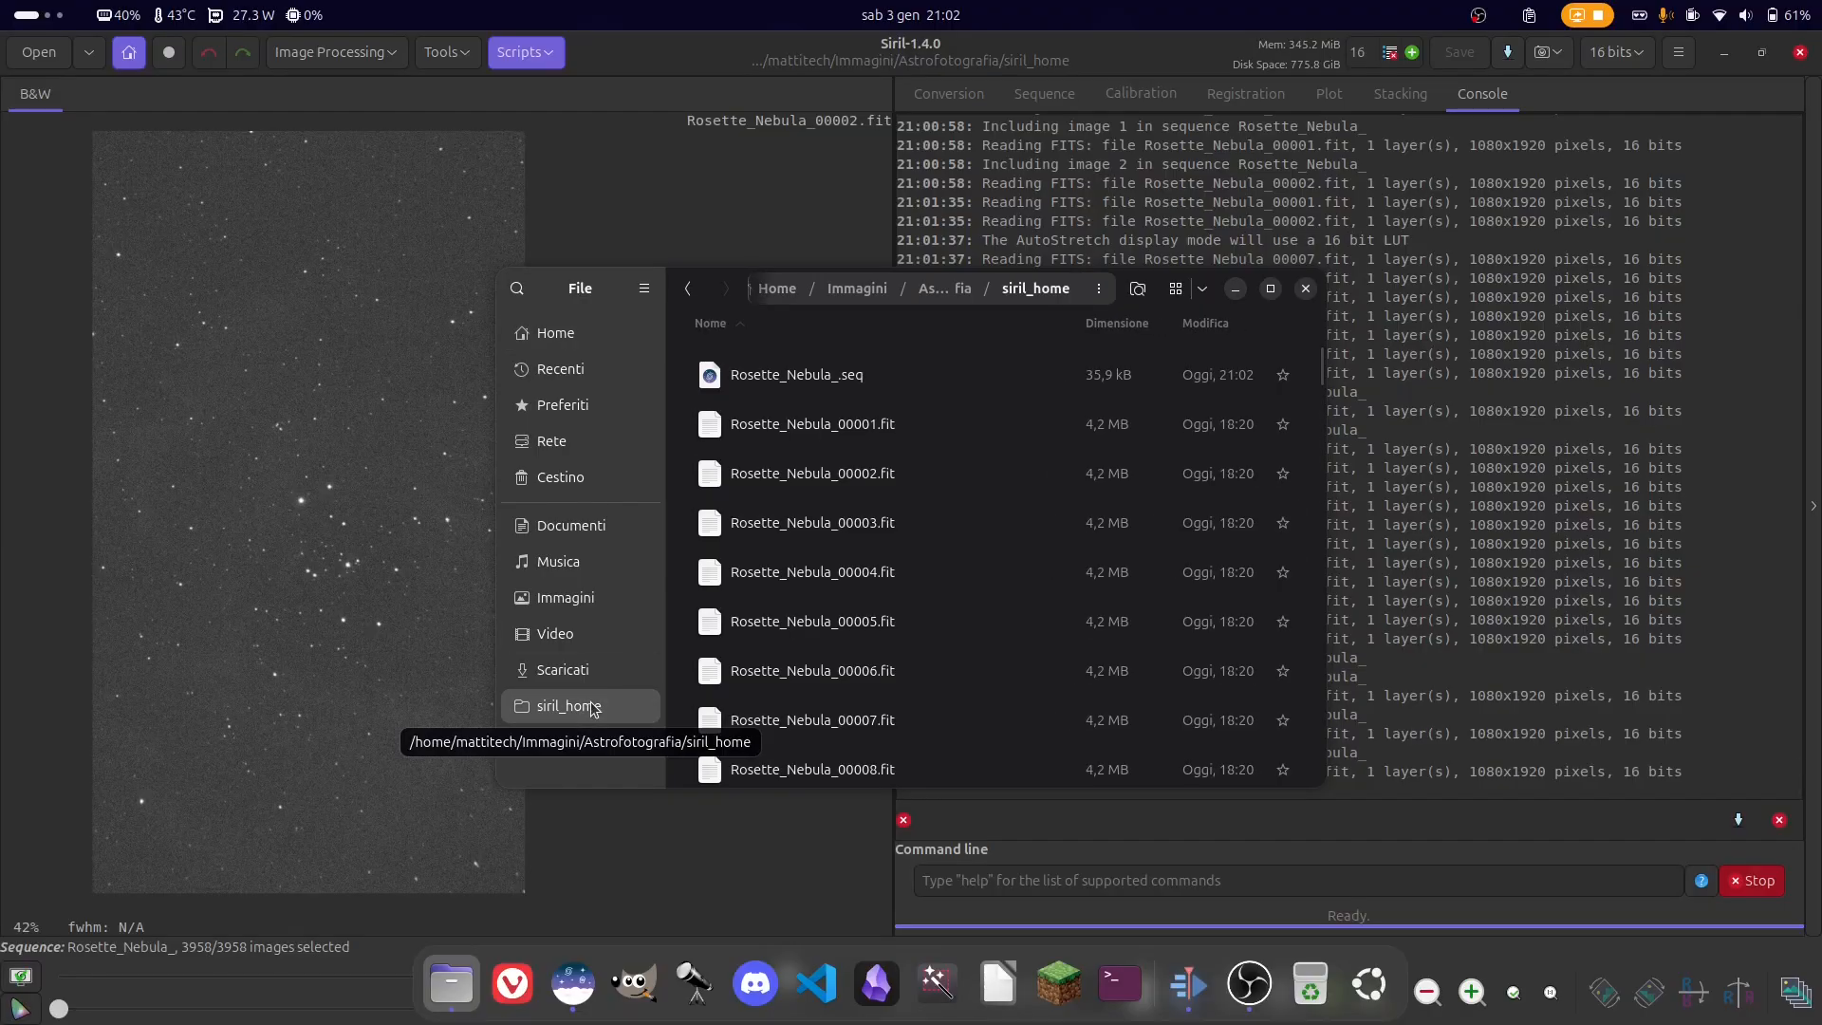
drag(578, 291, 670, 264)
click(977, 444)
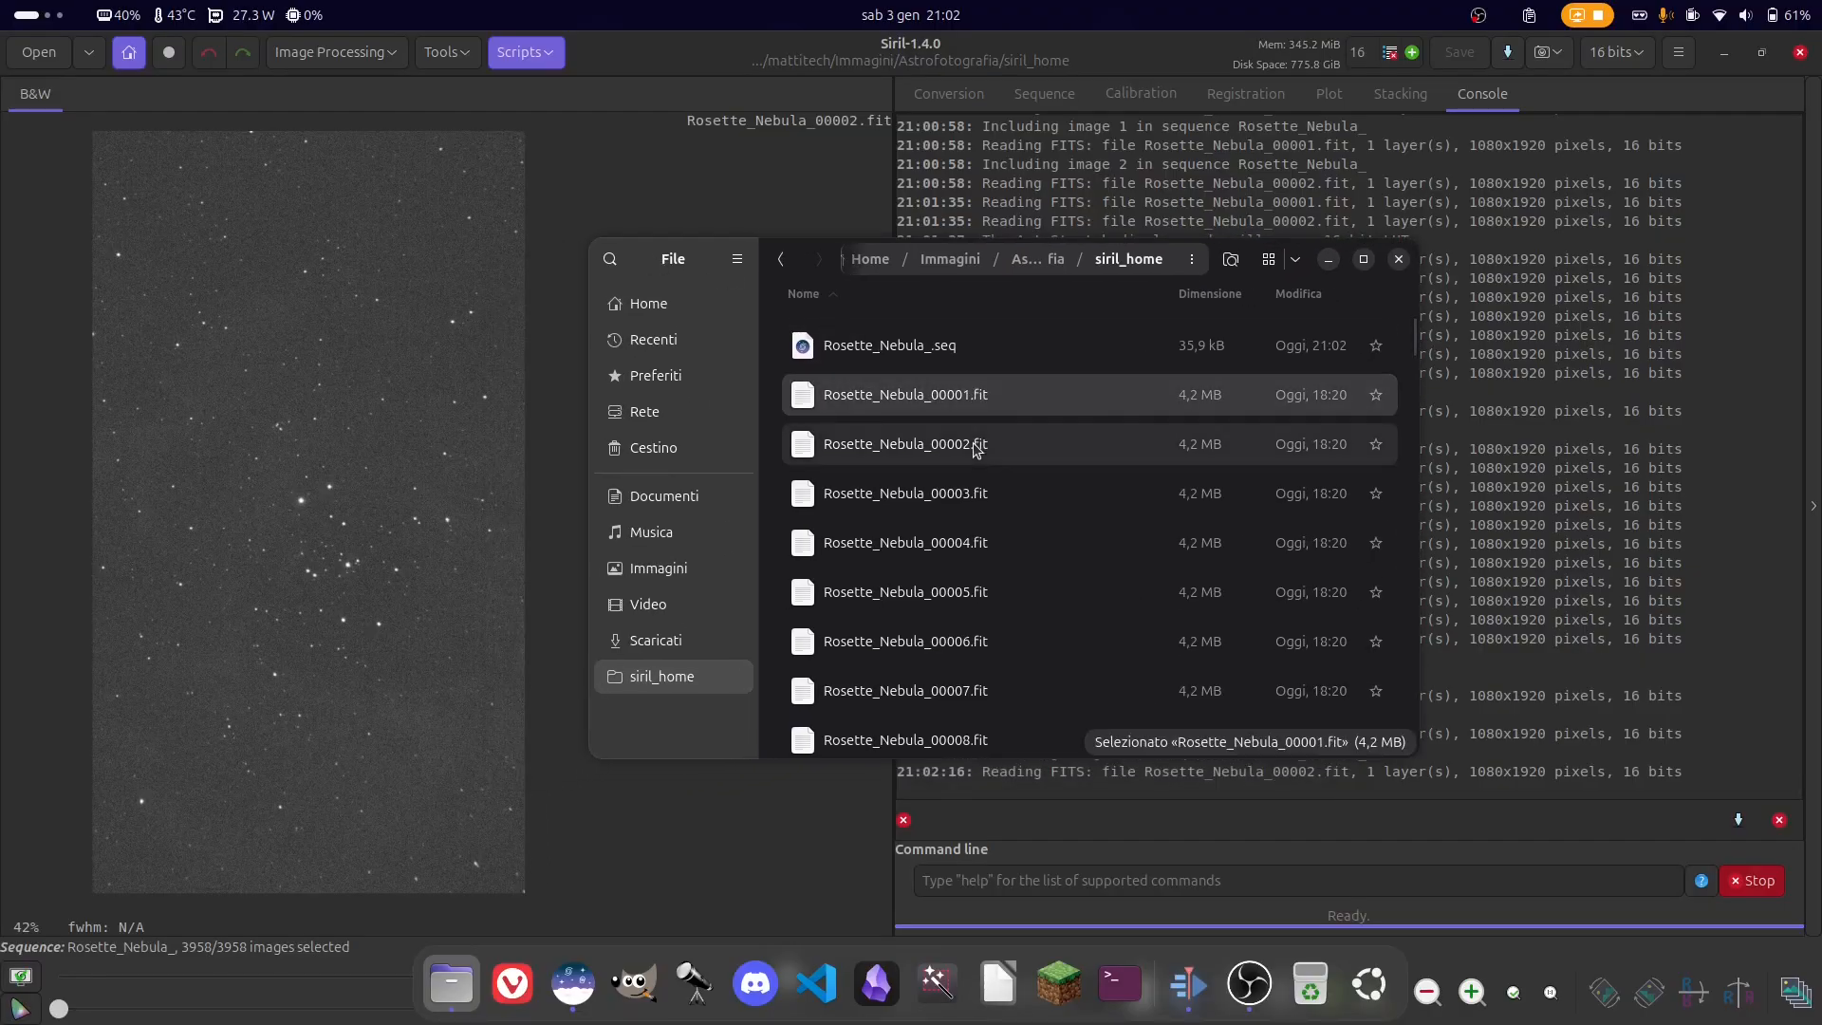
click(984, 531)
click(987, 412)
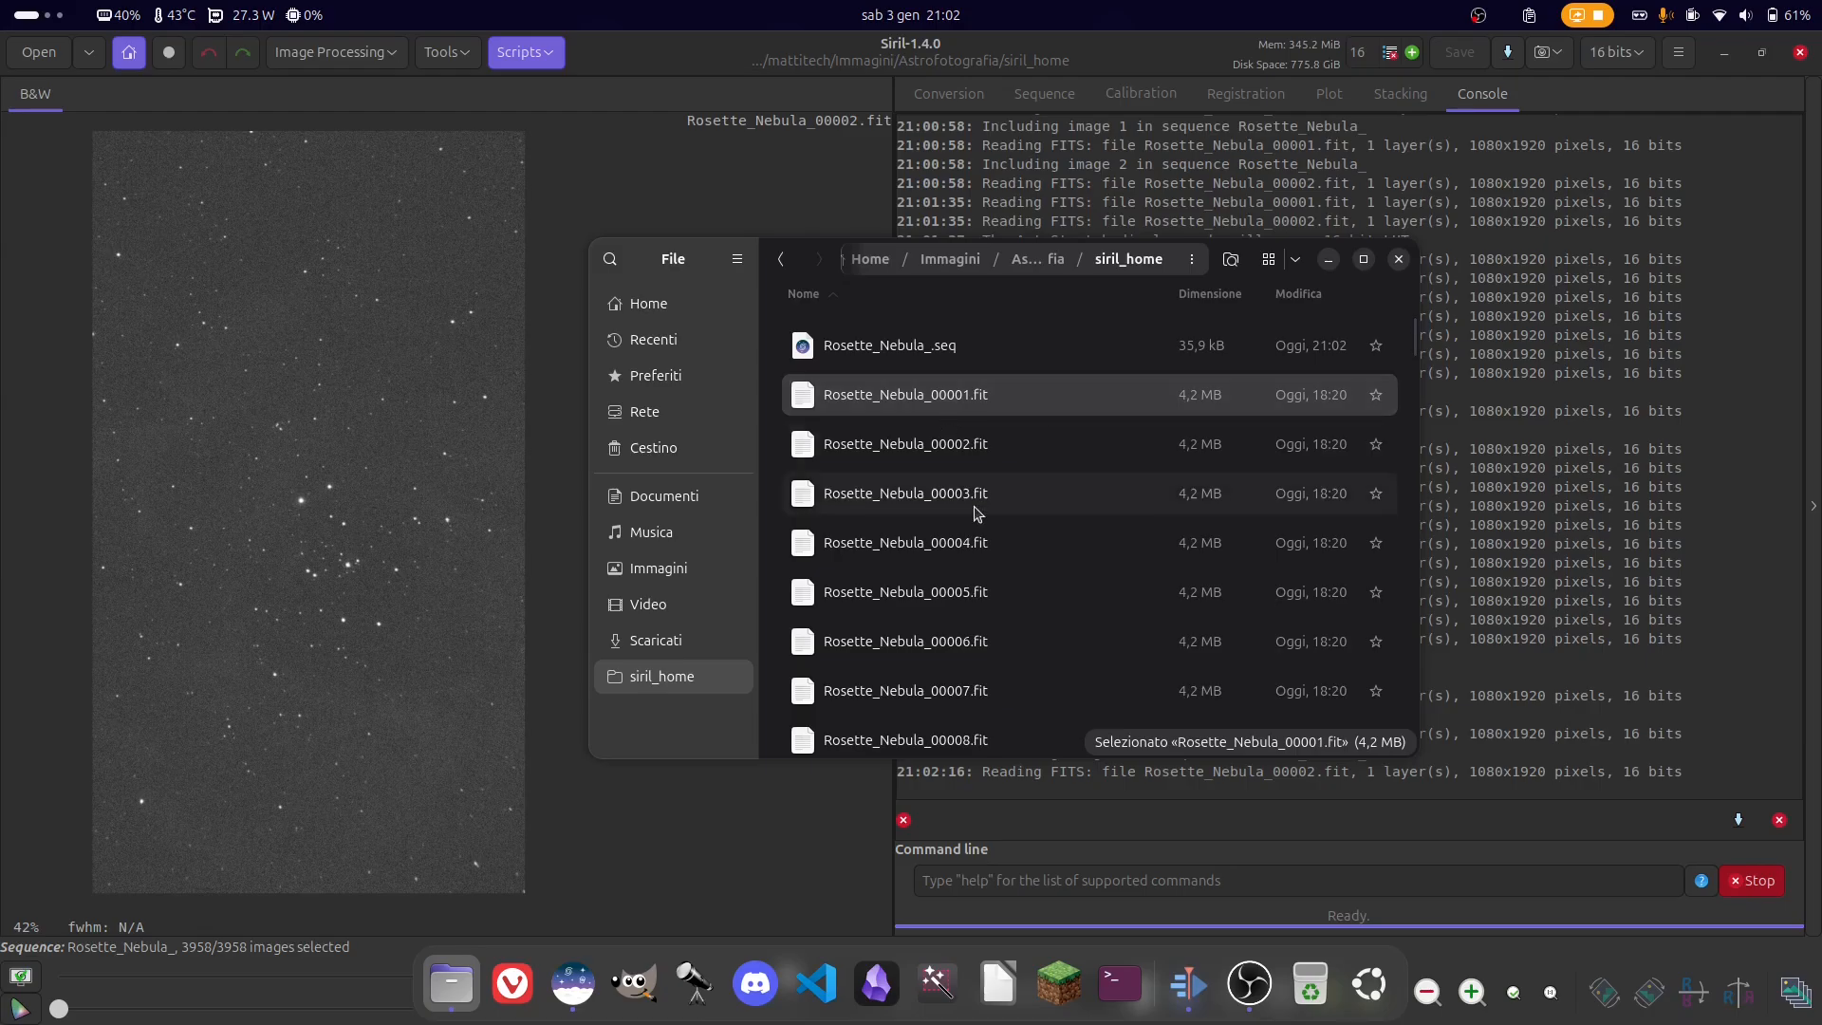
scroll(1068, 569, down, 7)
scroll(1067, 588, up, 7)
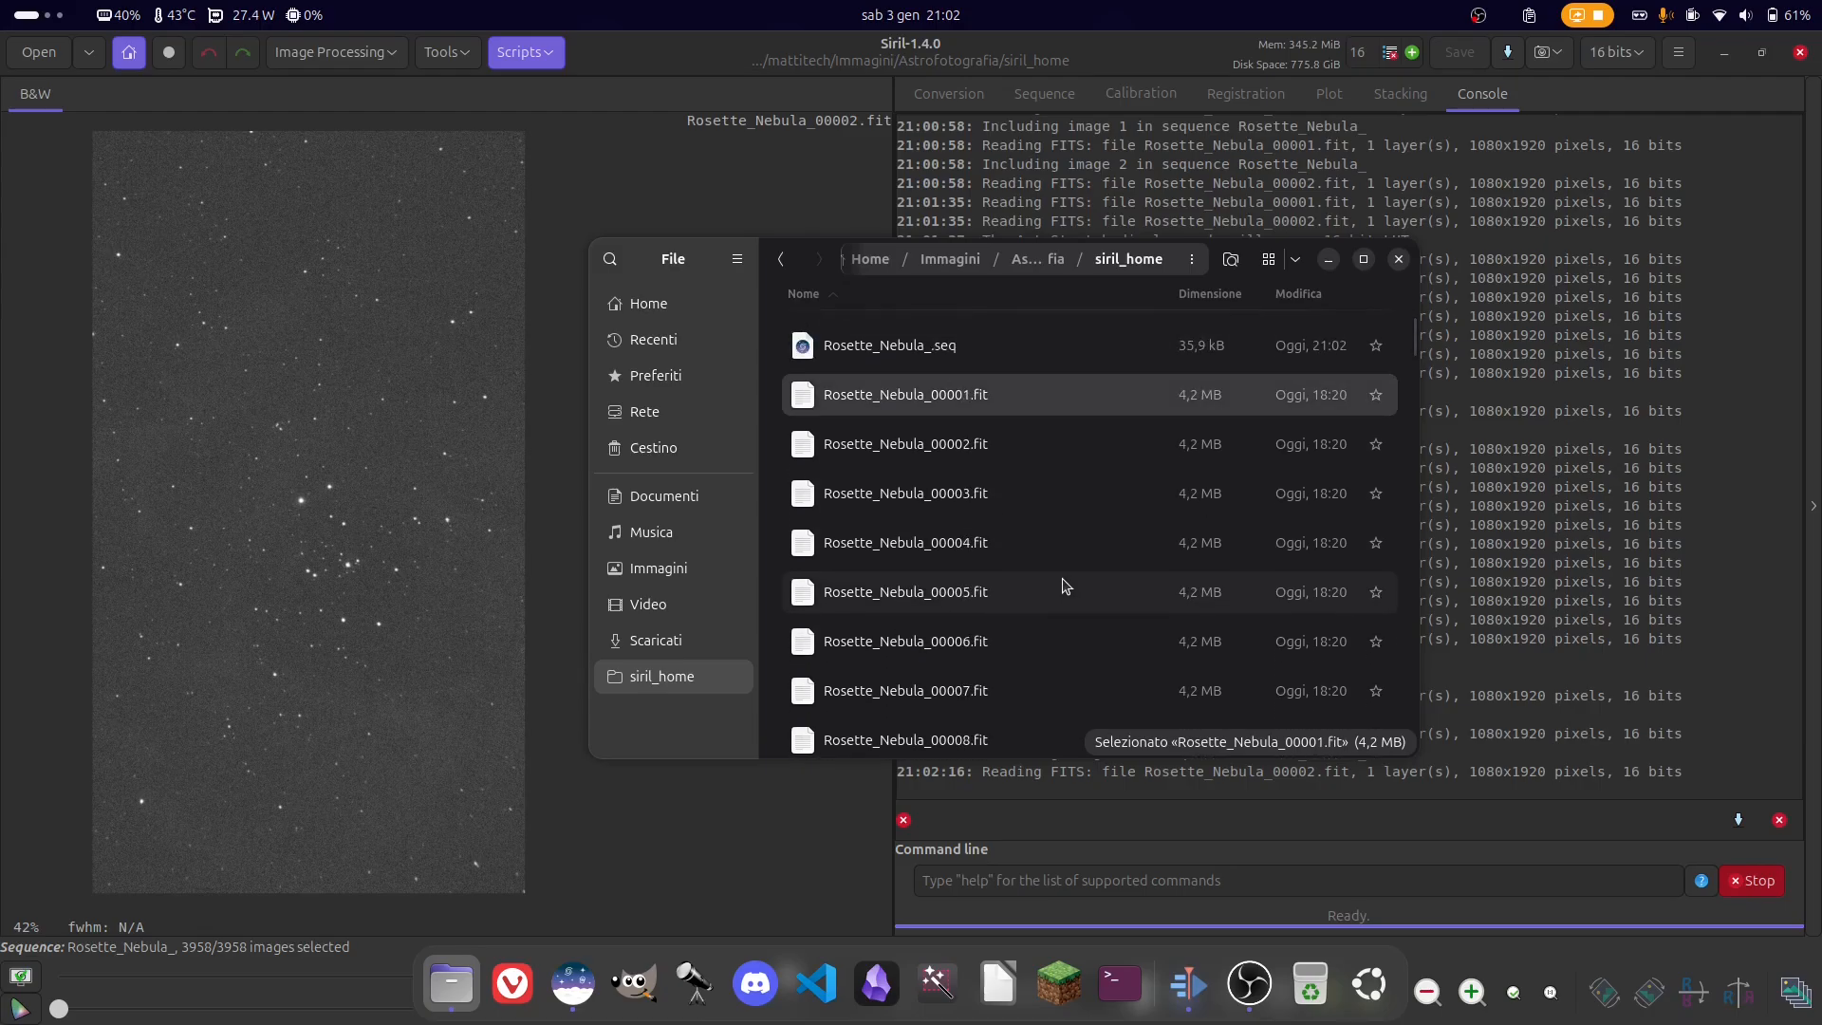
click(935, 347)
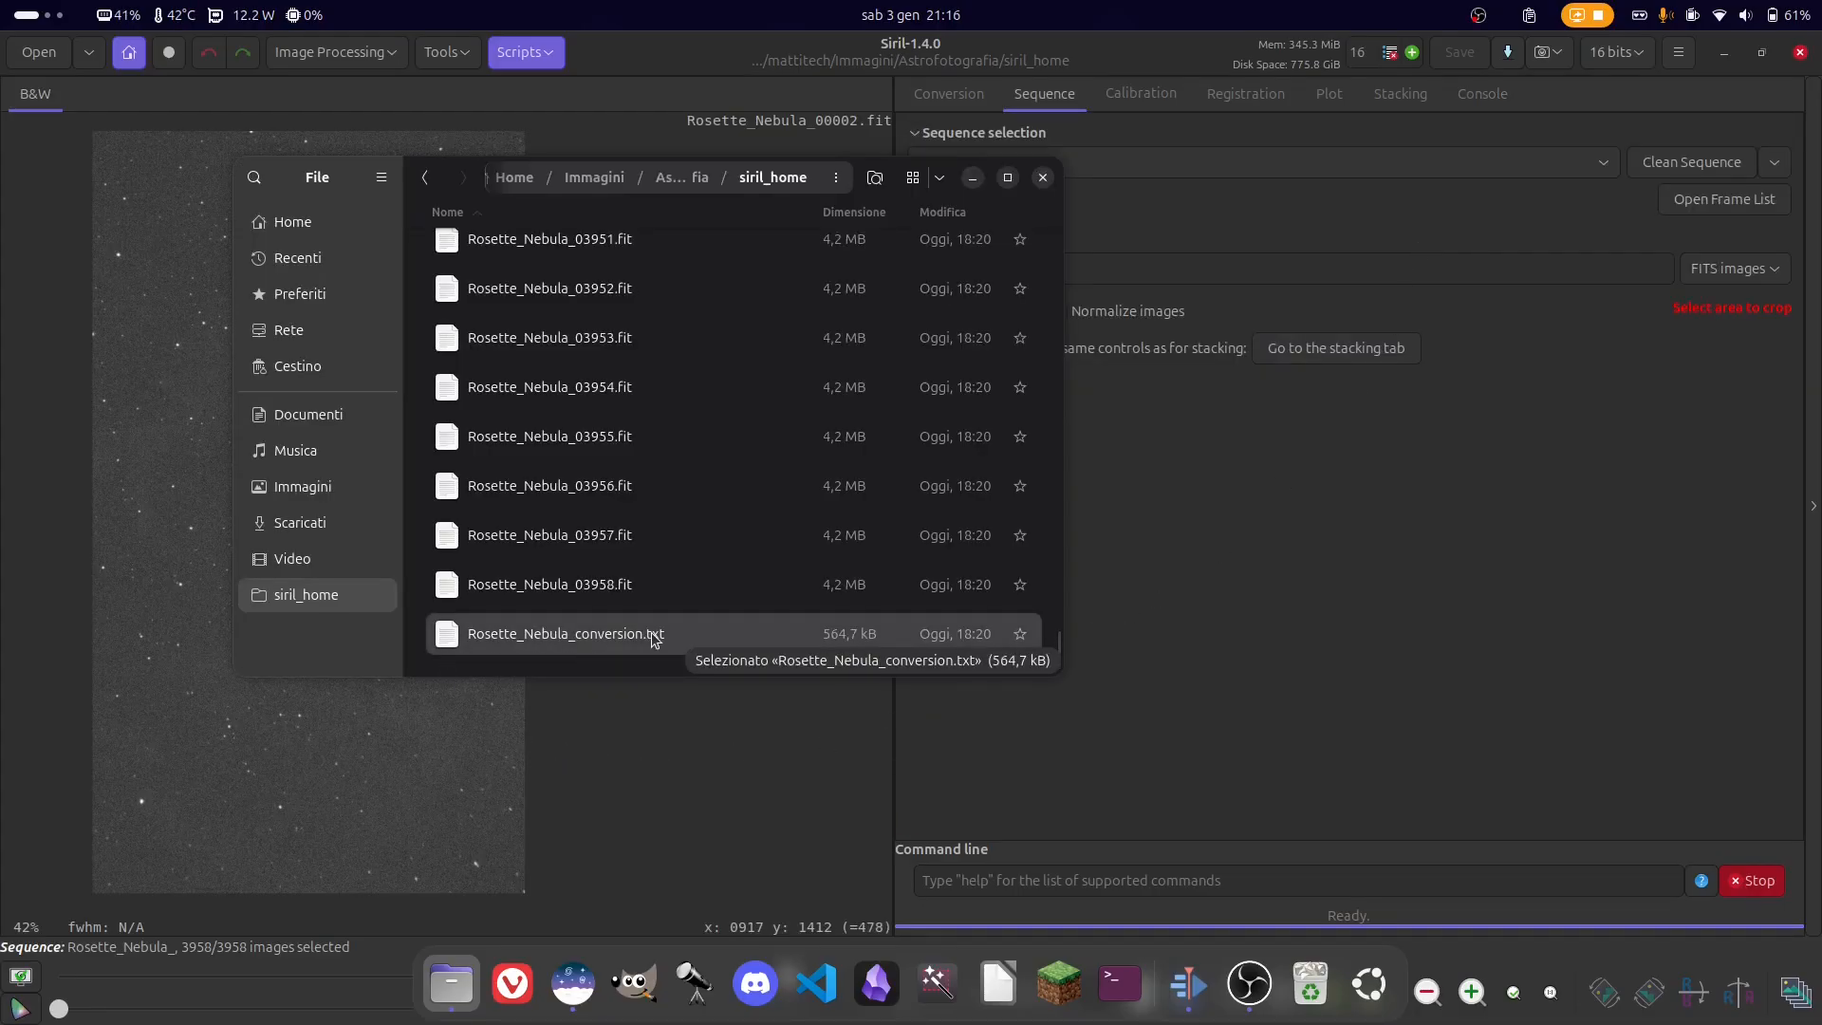
- Open Rosette_Nebula_conversion.txt and highlight how the original file names map to the converted ones
double_click(492, 642)
drag(886, 315, 939, 294)
click(1013, 366)
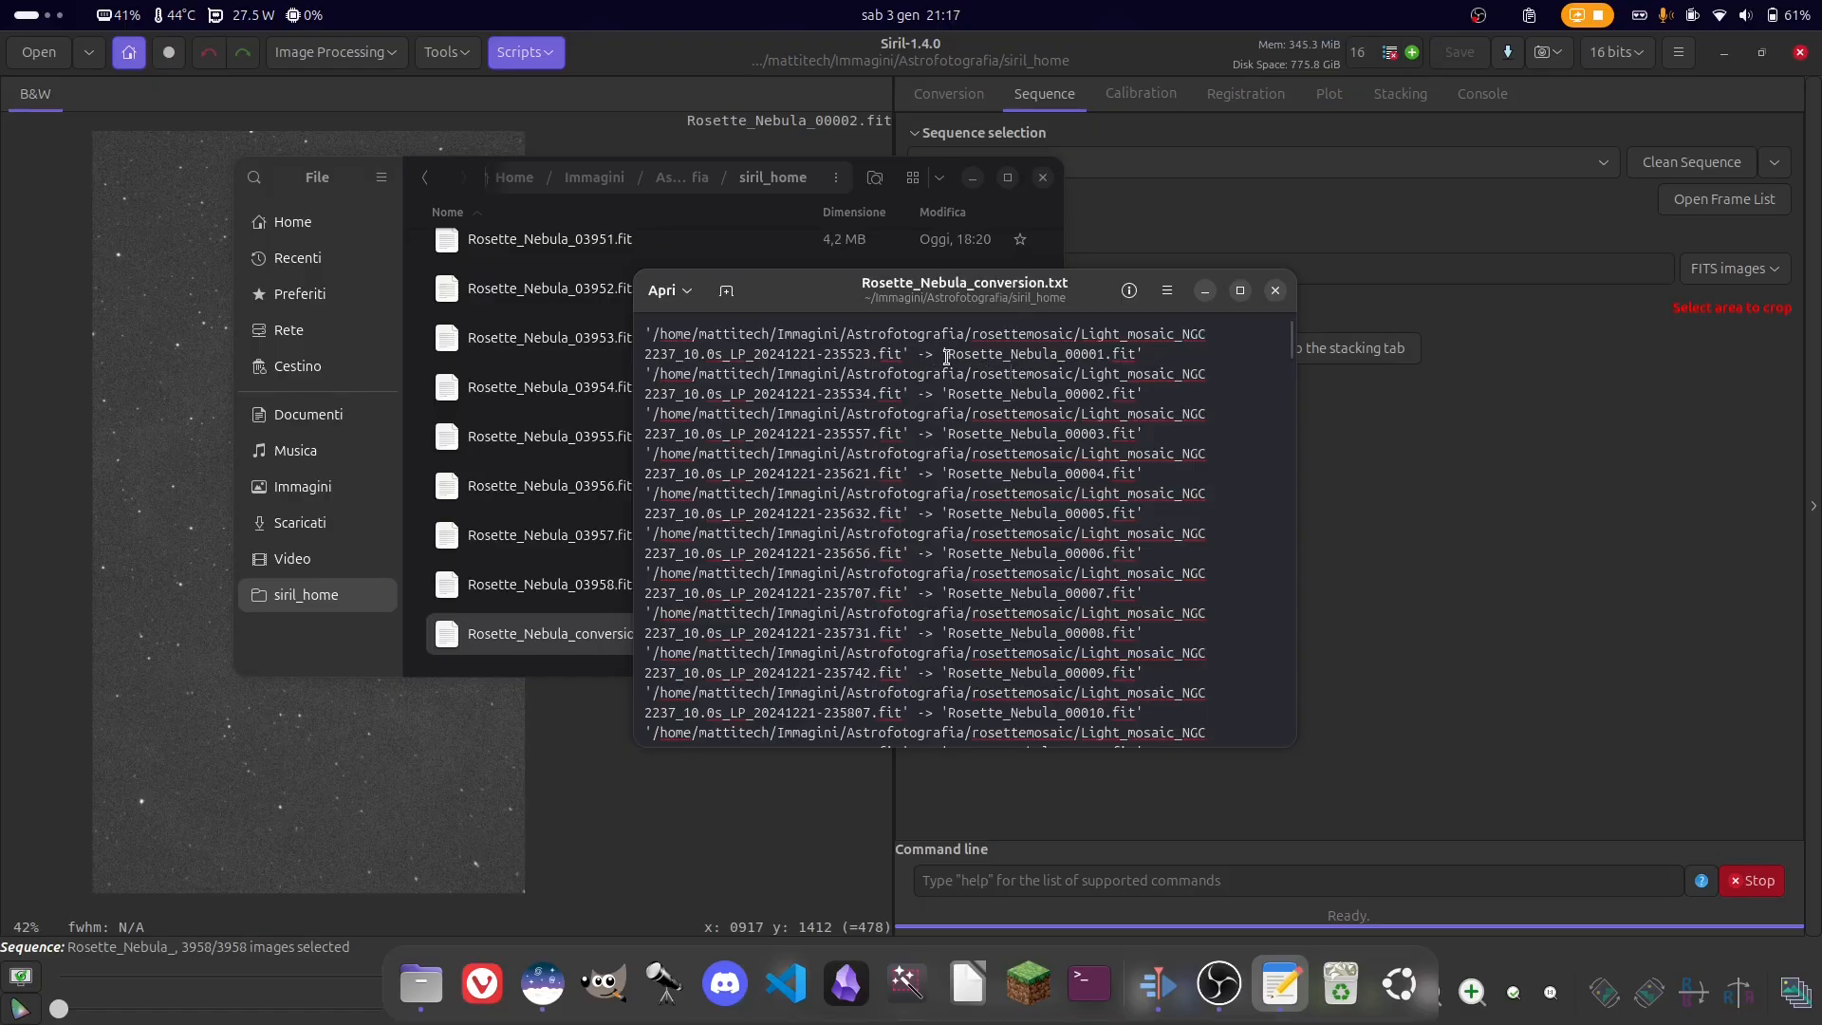
drag(946, 357, 1138, 361)
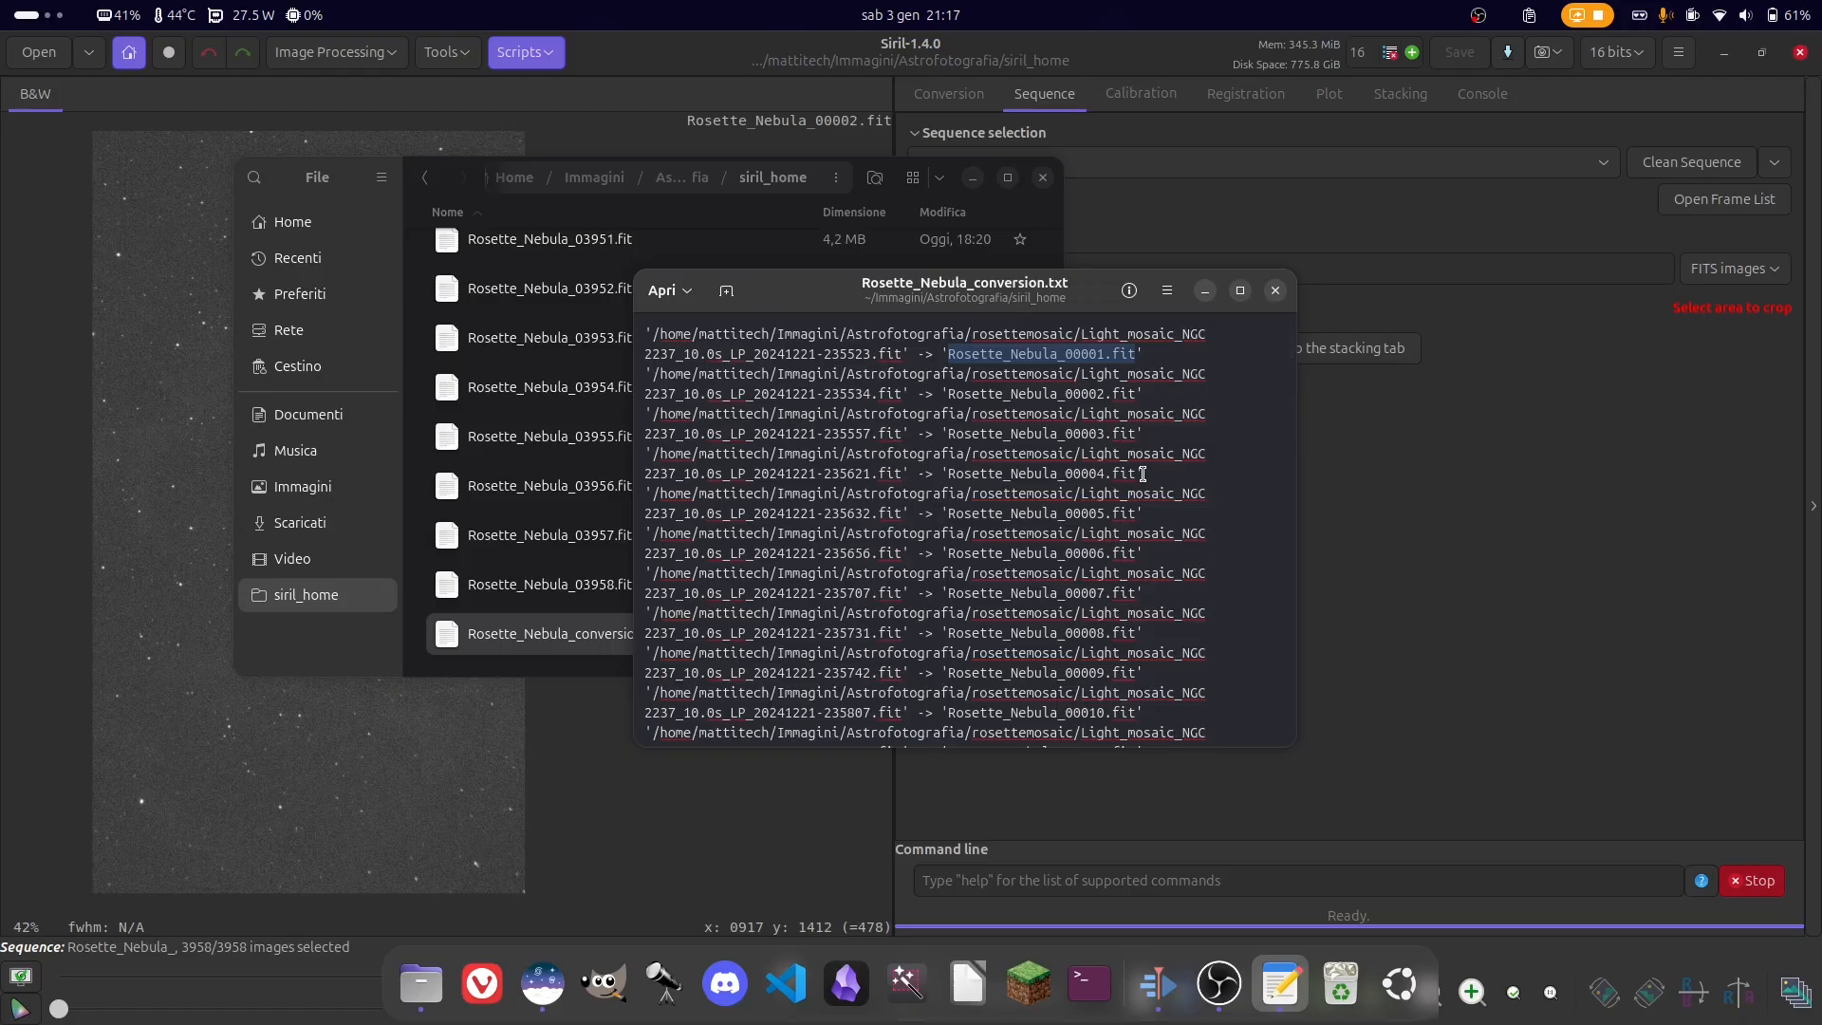
drag(902, 513, 1072, 494)
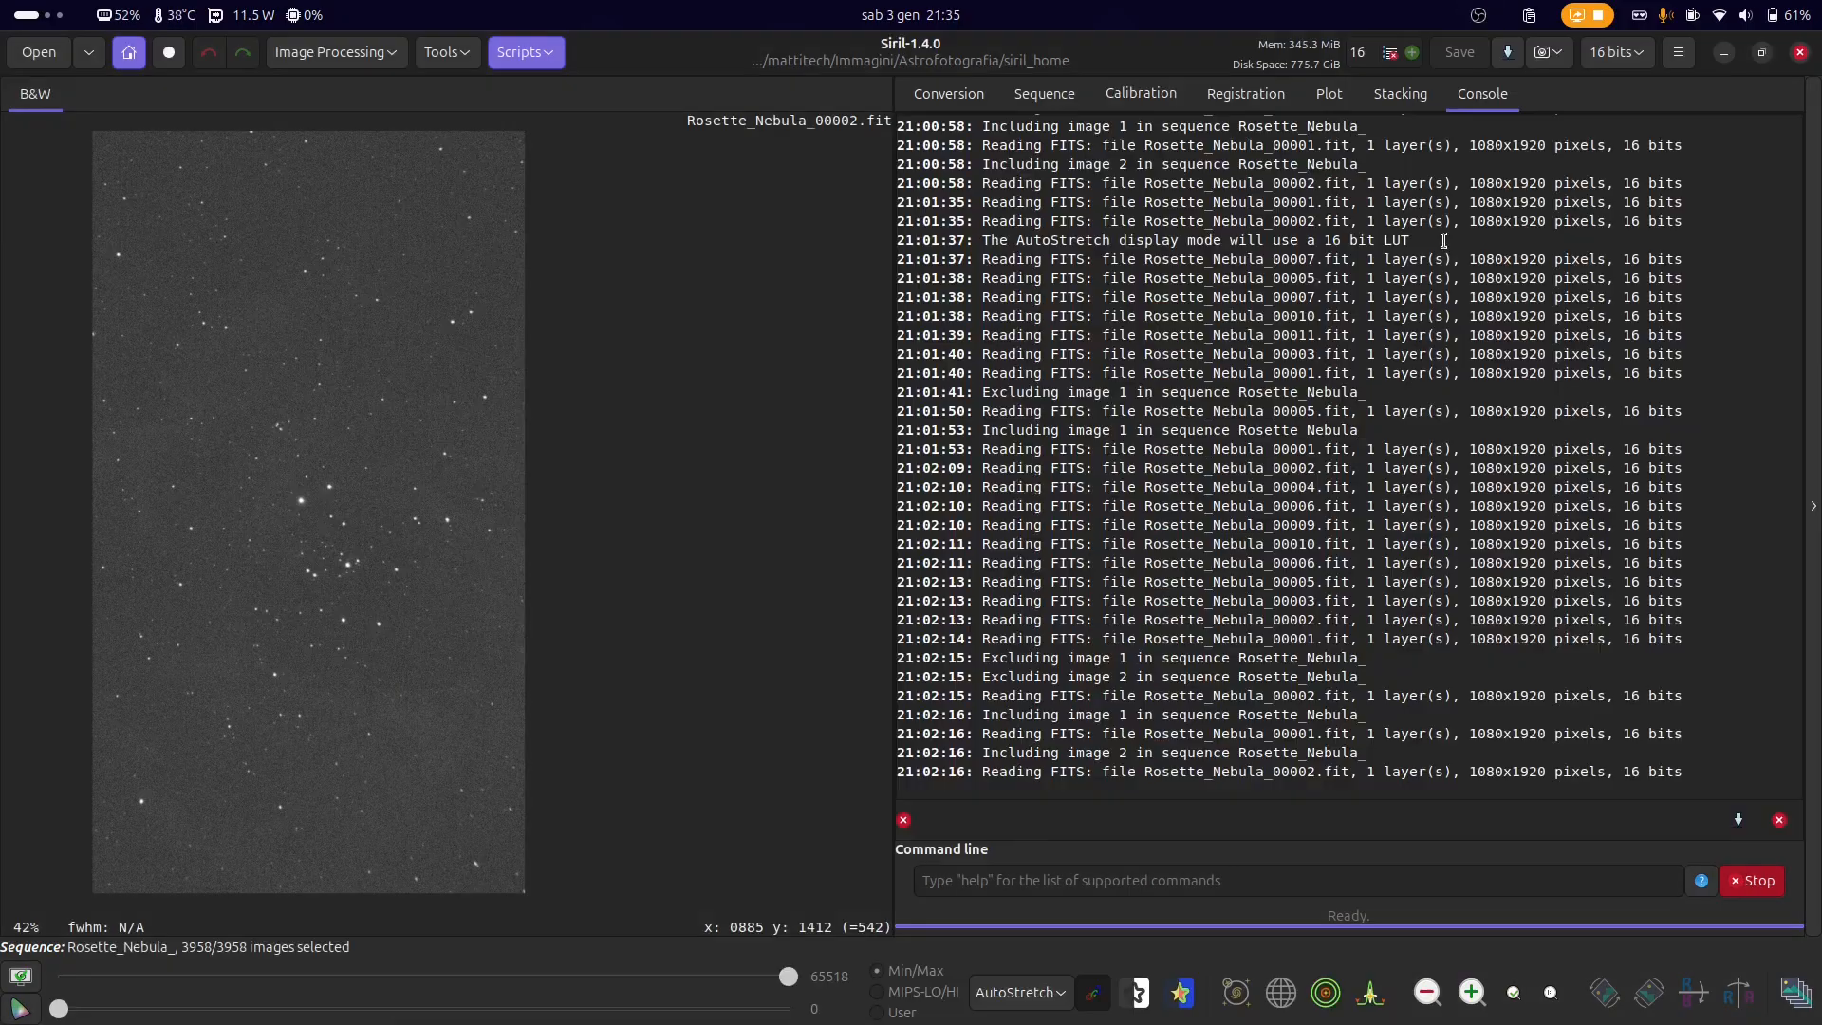
- Check that Rosette_Nebula_.seq is the selected sequence, and view and close its frame list
click(1043, 93)
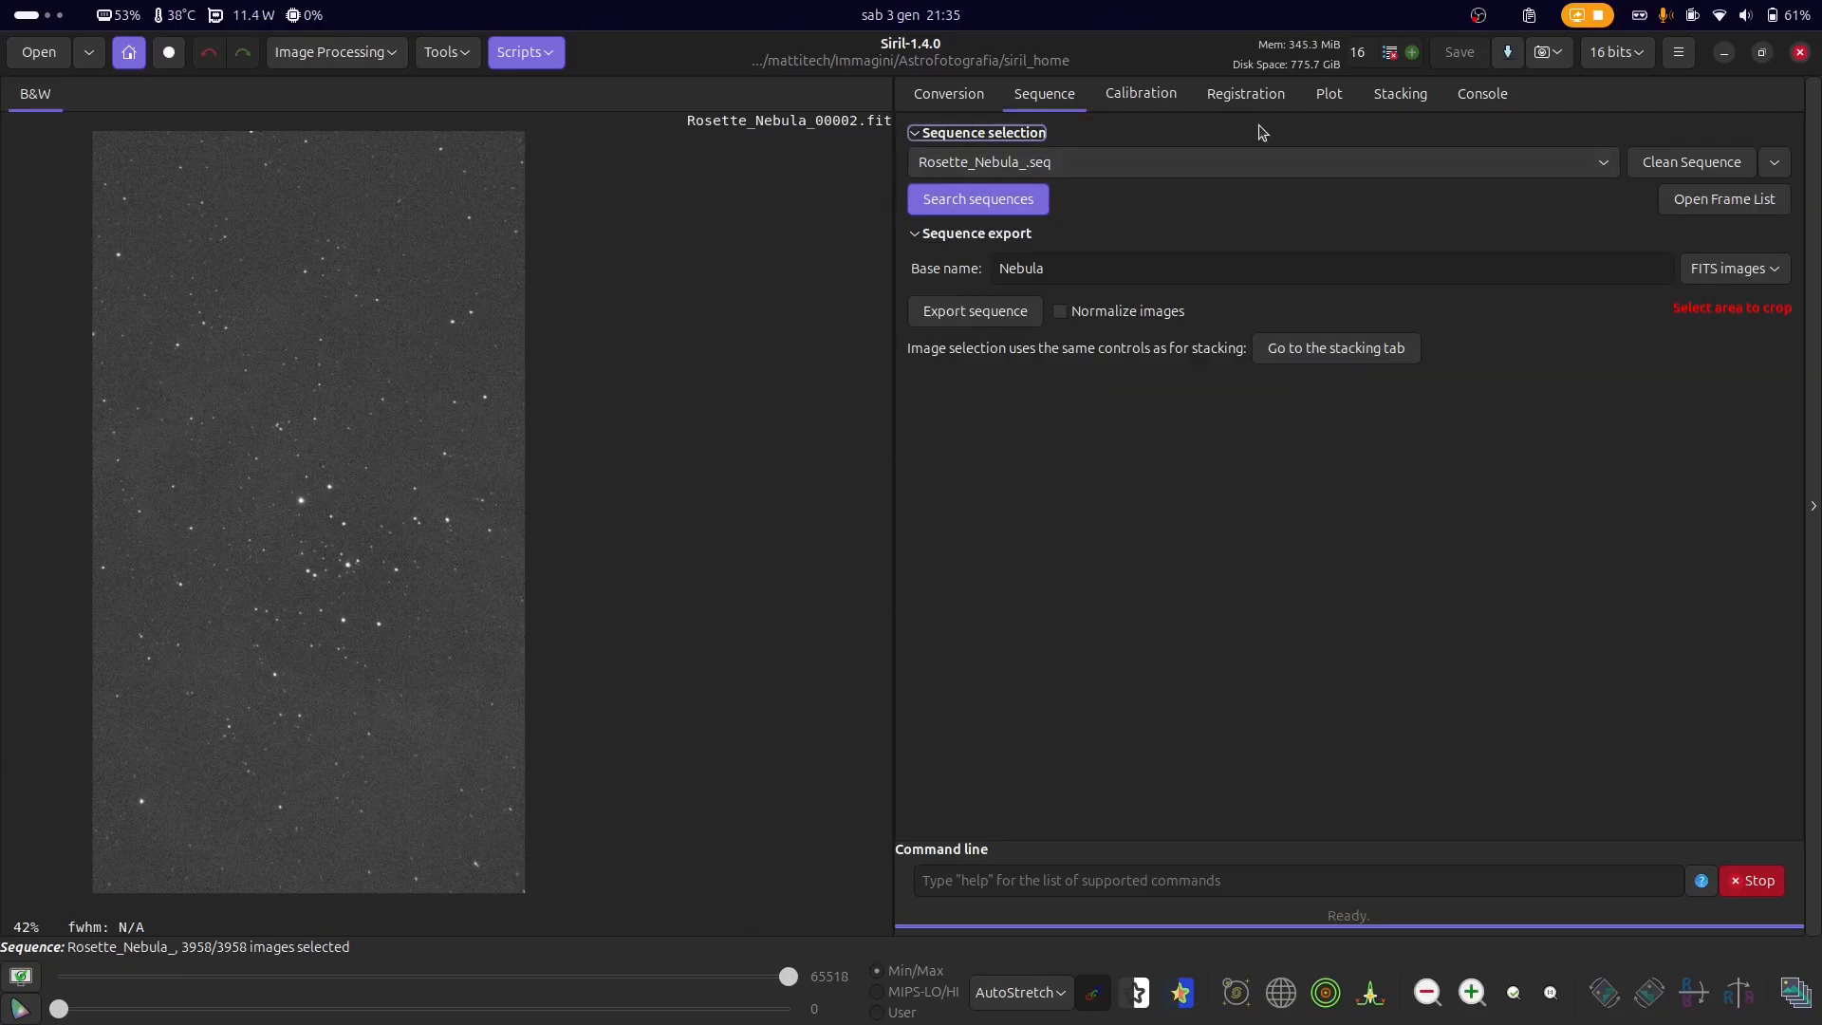
click(1580, 161)
click(1292, 195)
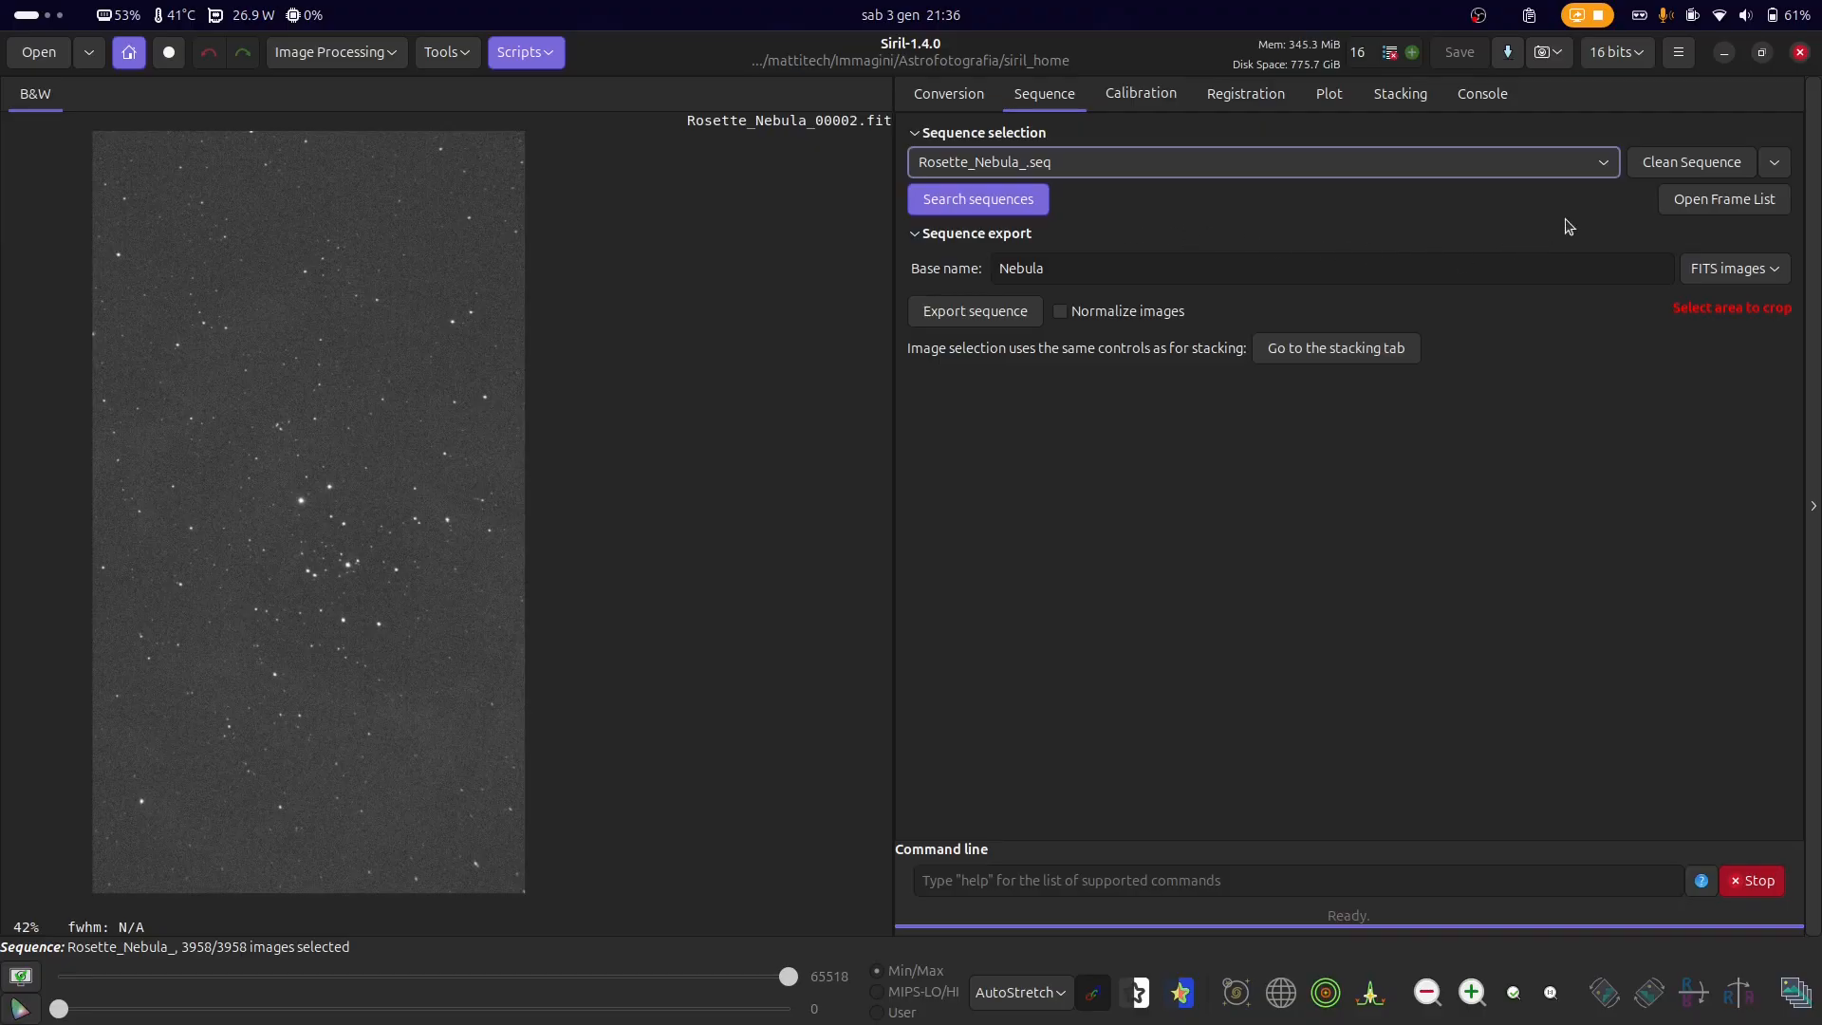
click(1748, 210)
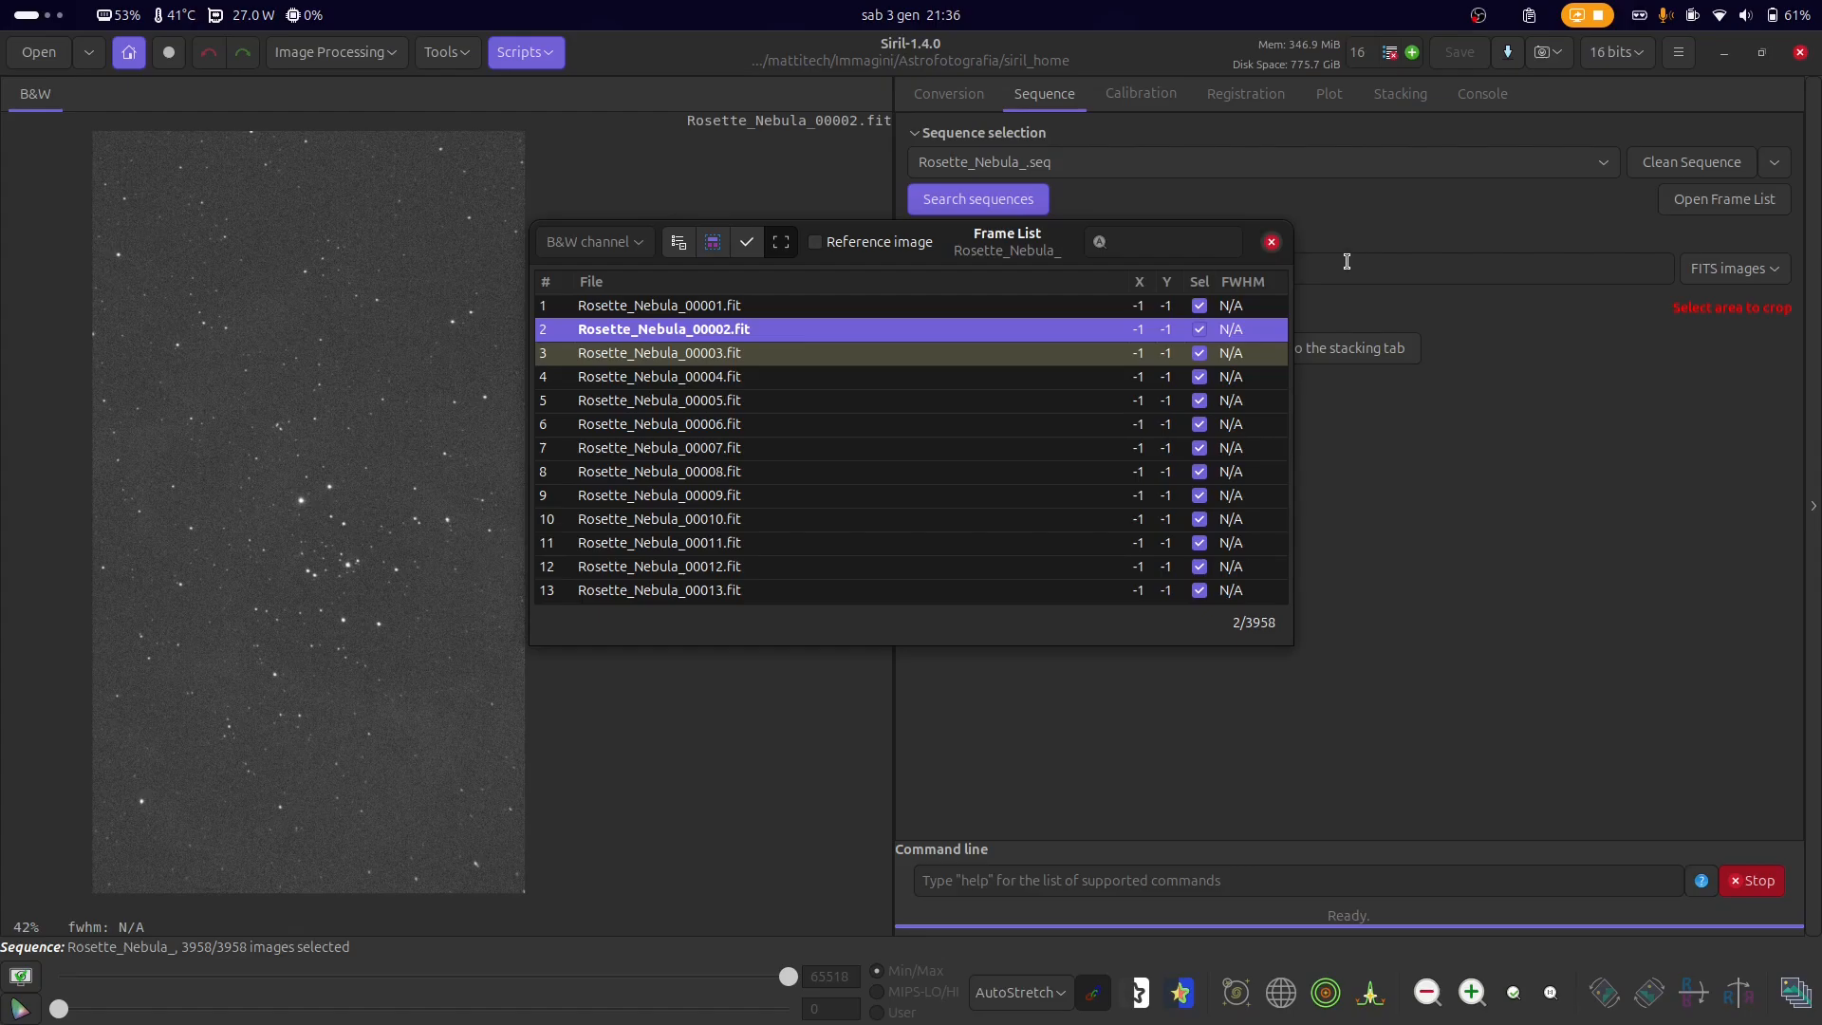
click(1271, 241)
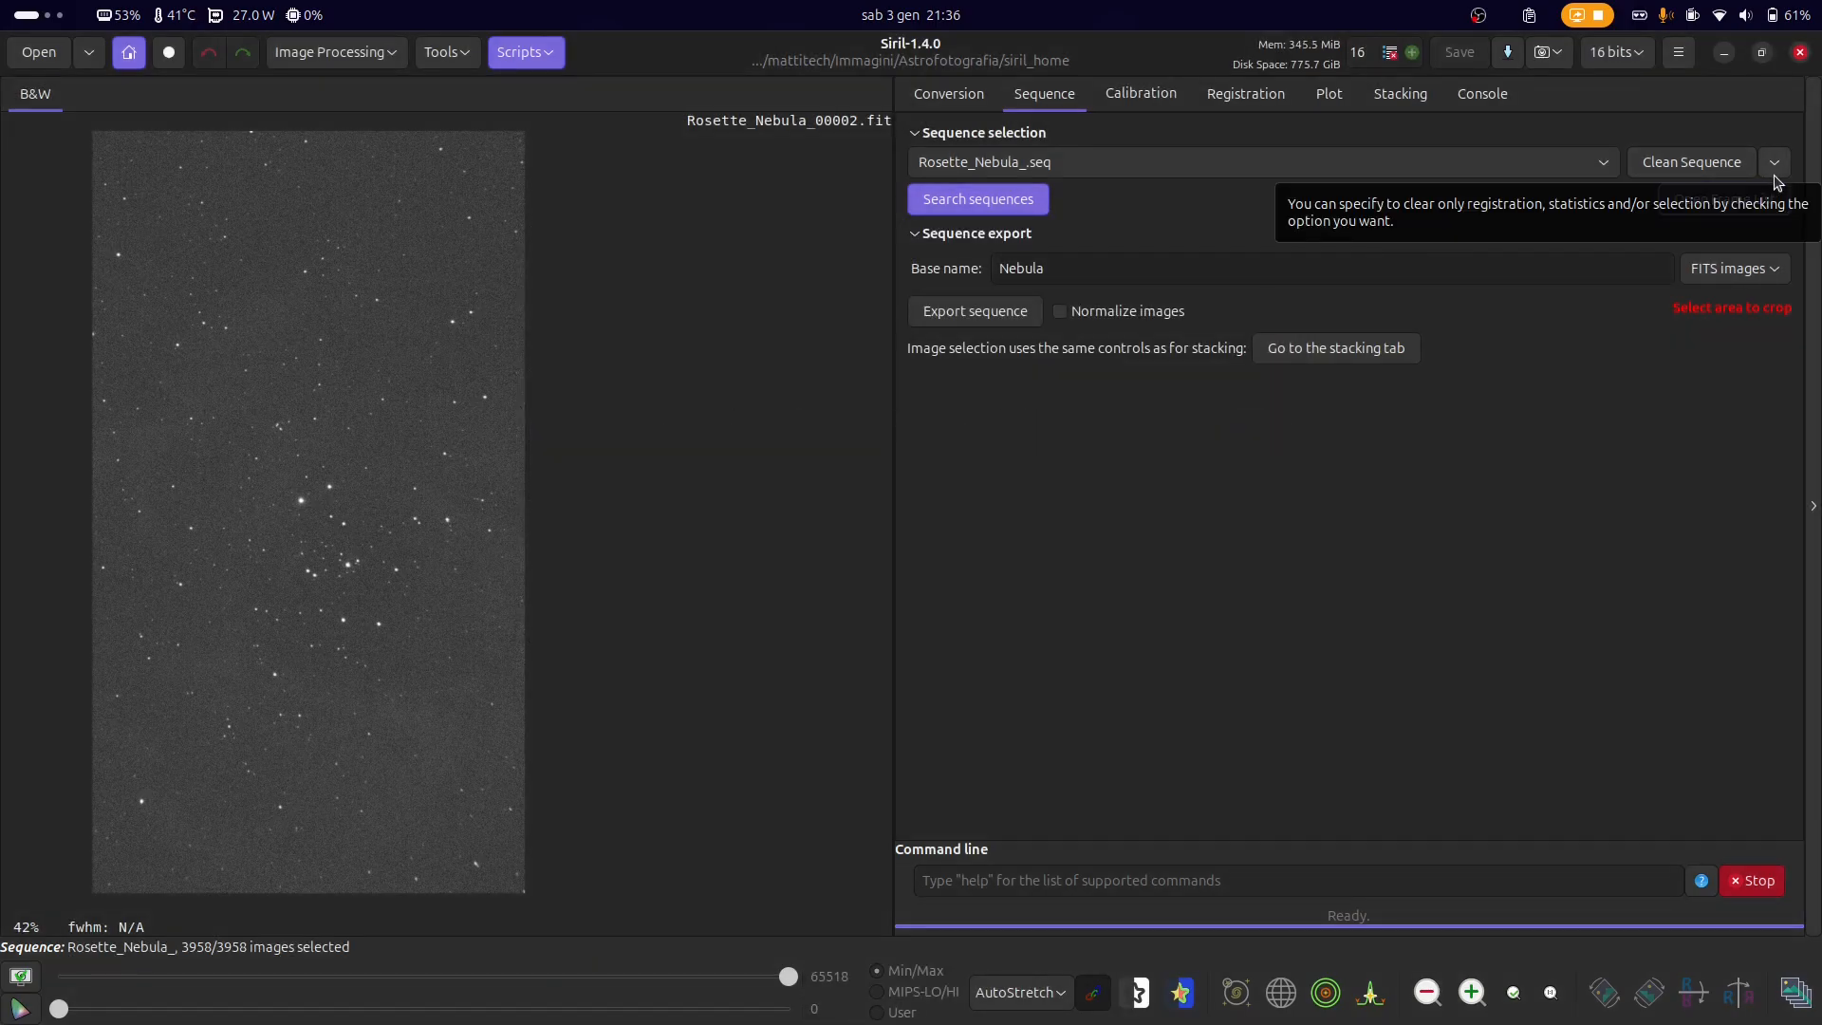
- Try the Clean Sequence command but cancel its confirmation, and view the Registration, Statistics and Selection clearing options
click(1733, 163)
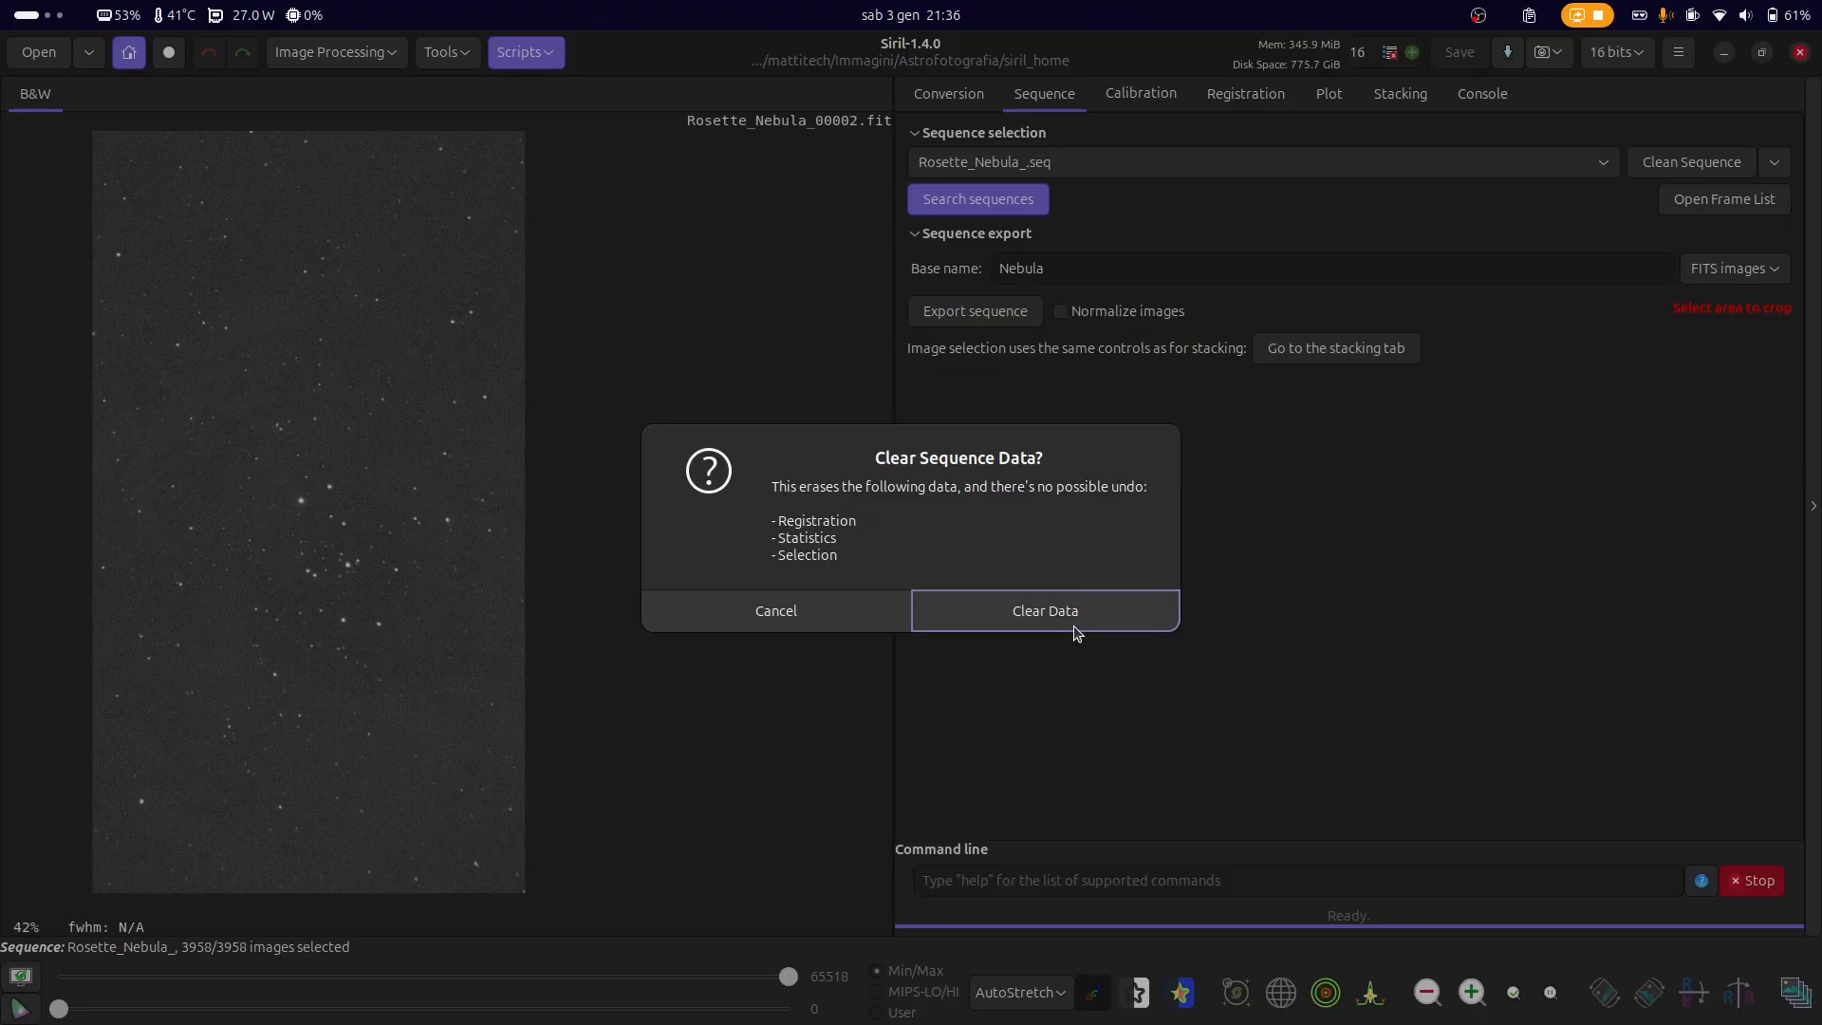
click(835, 610)
click(1780, 163)
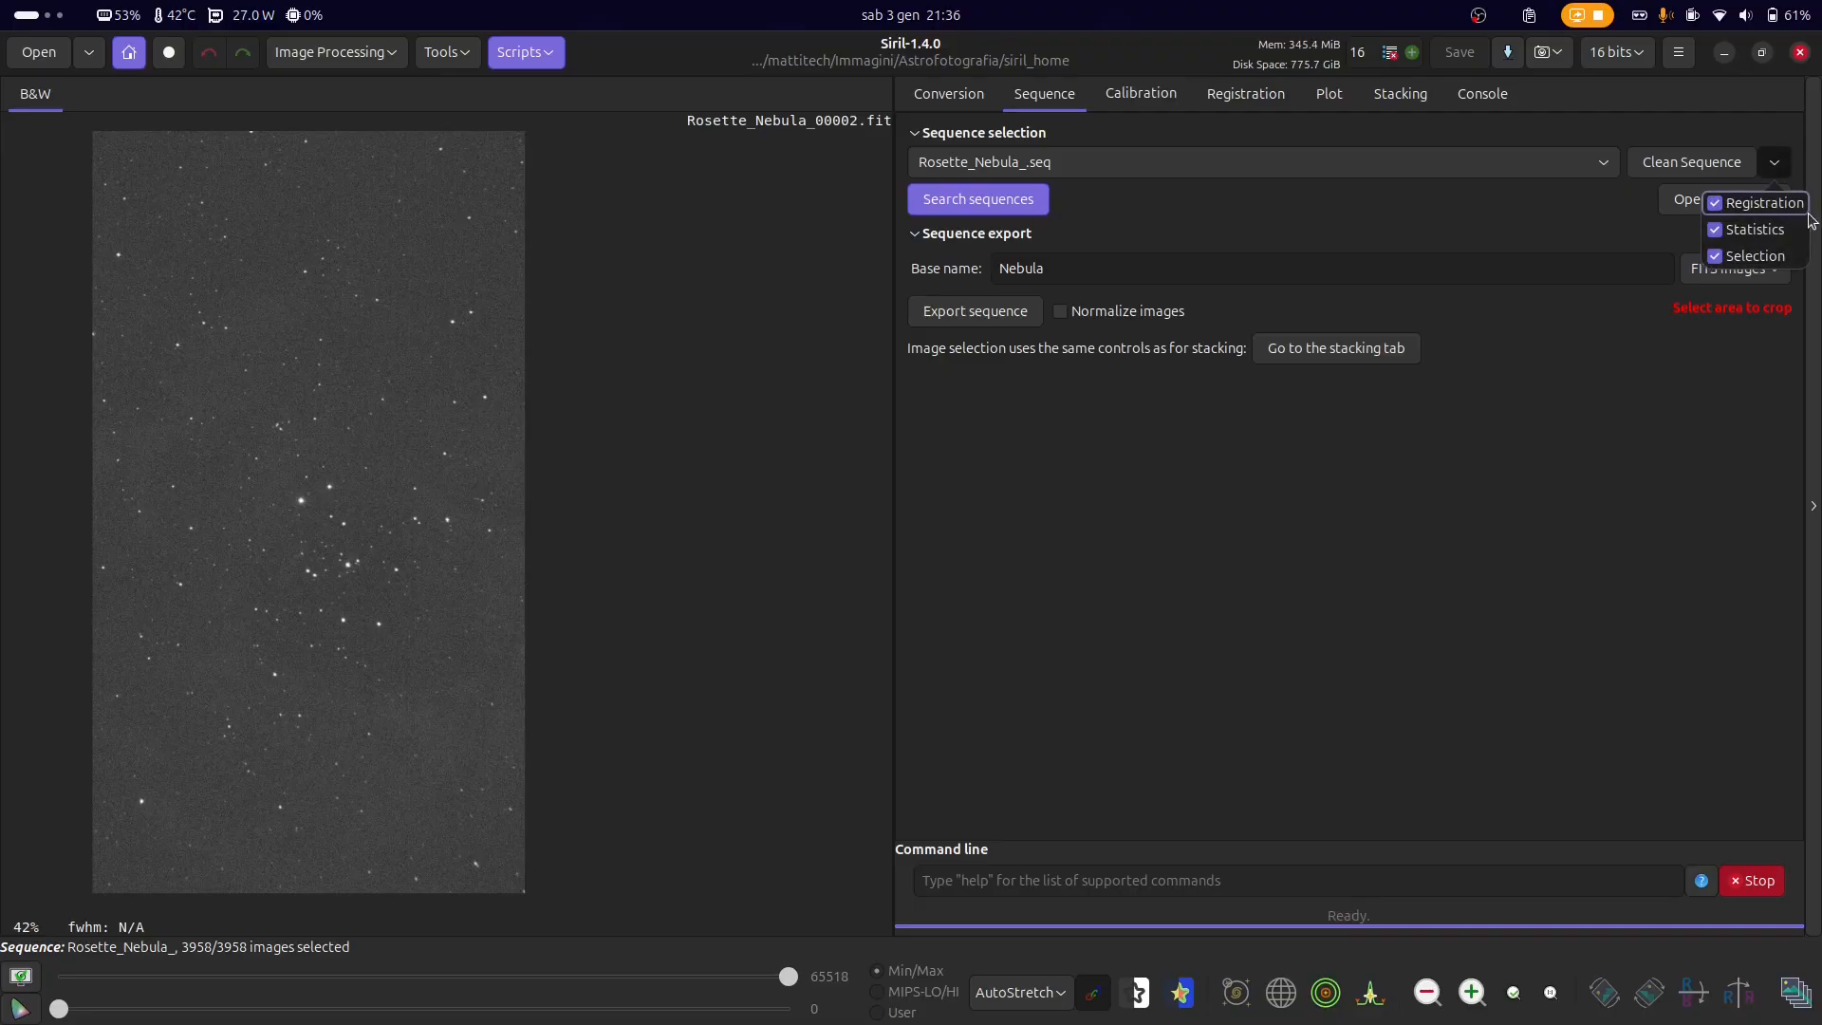
click(1582, 232)
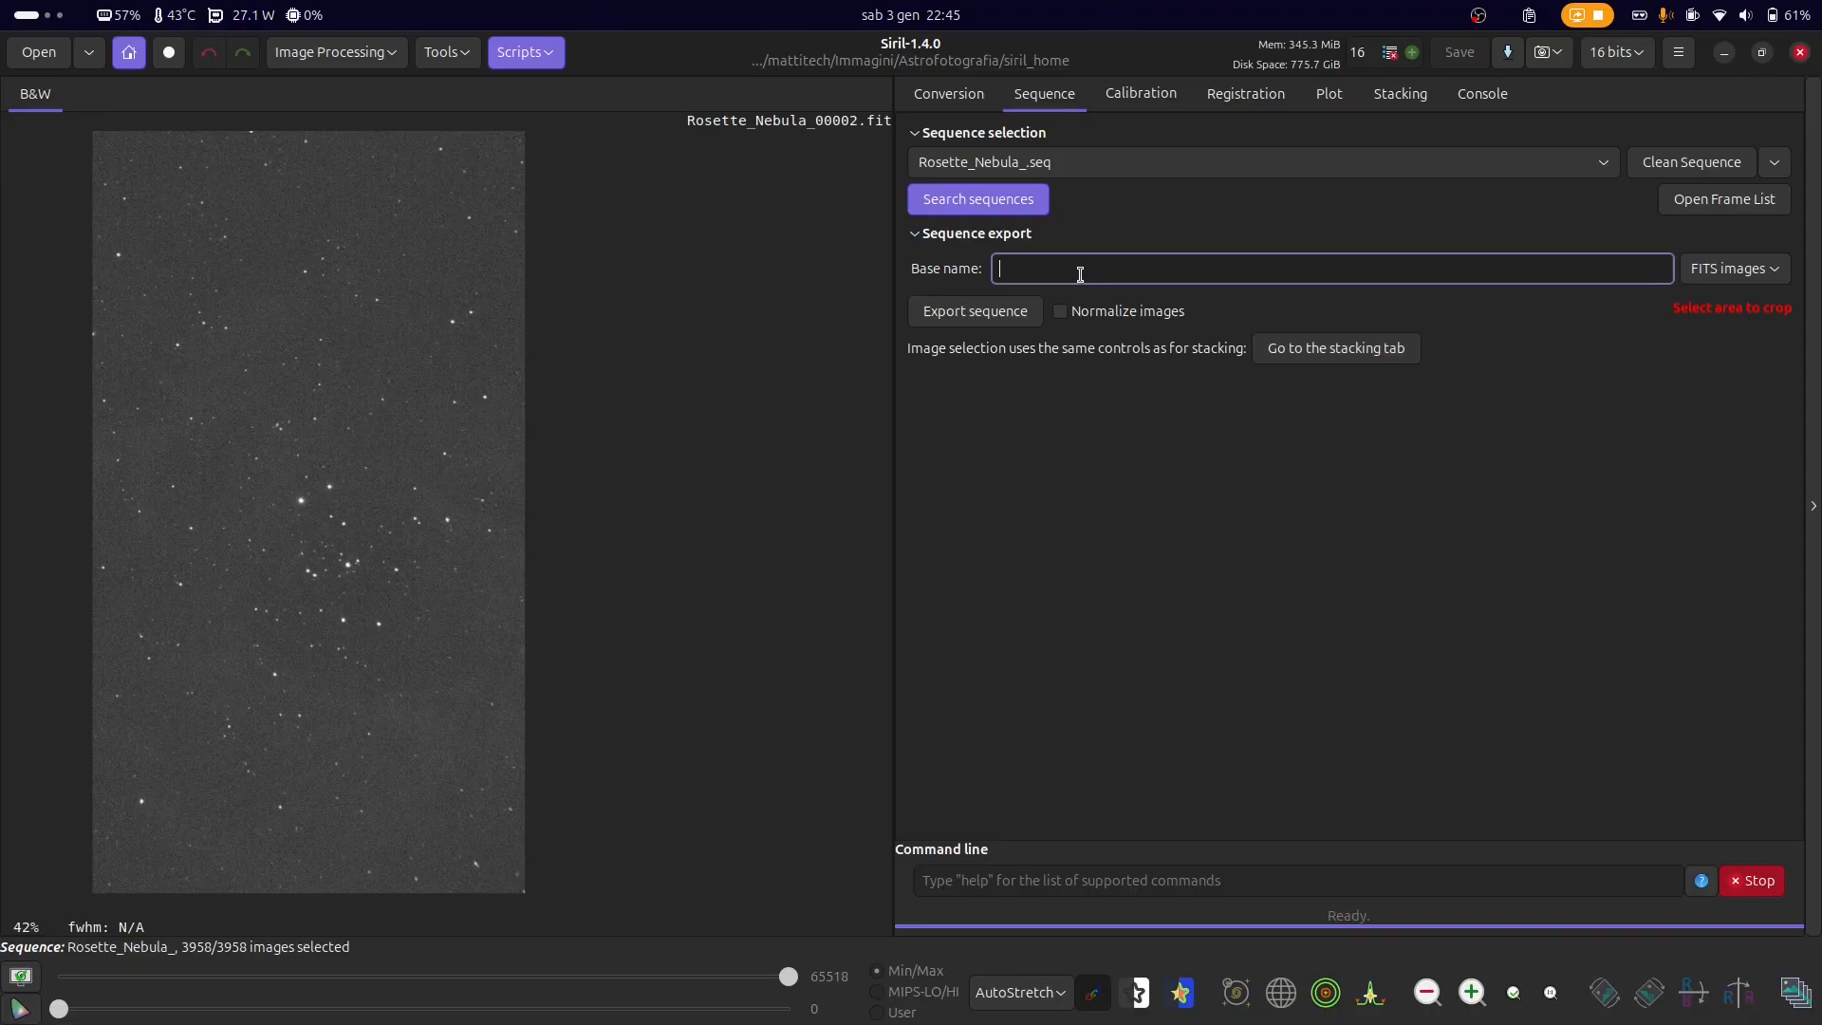
- Enter kssjsjsj as the sequence export base name, view the available export formats, and enable Normalize images
text(kssjsjsj)
click(1716, 280)
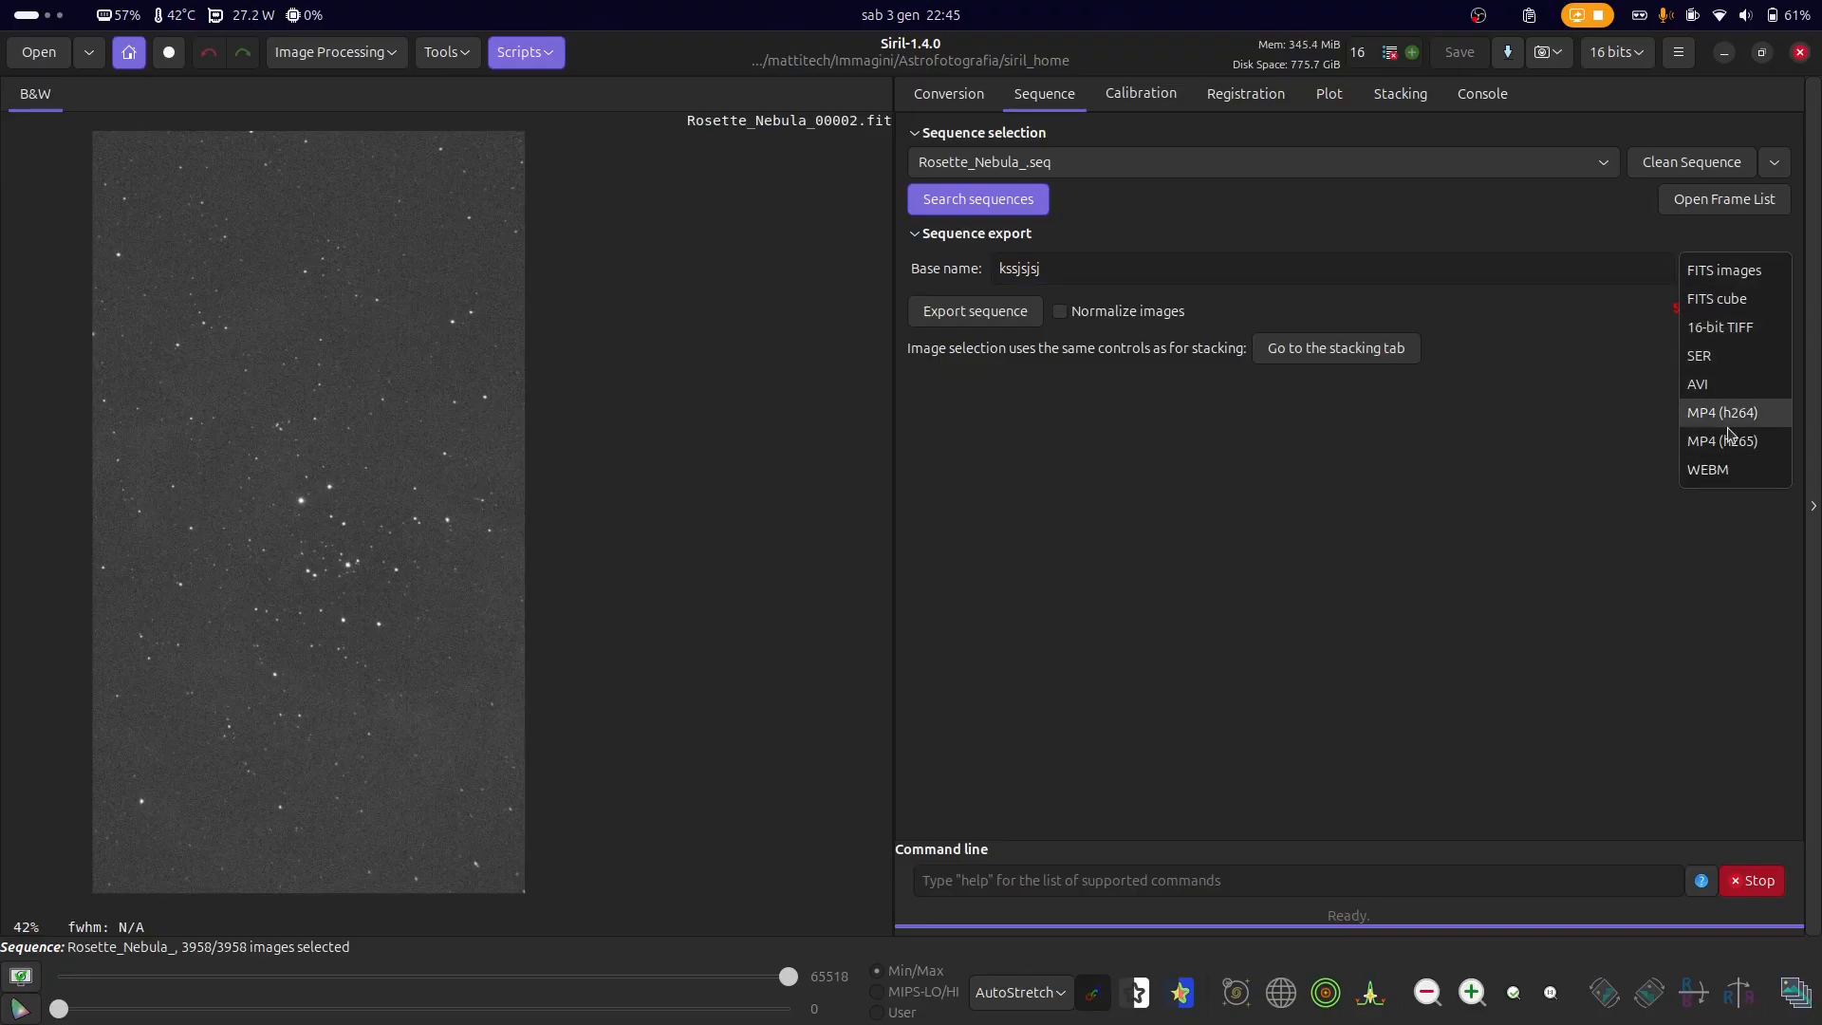
click(1400, 534)
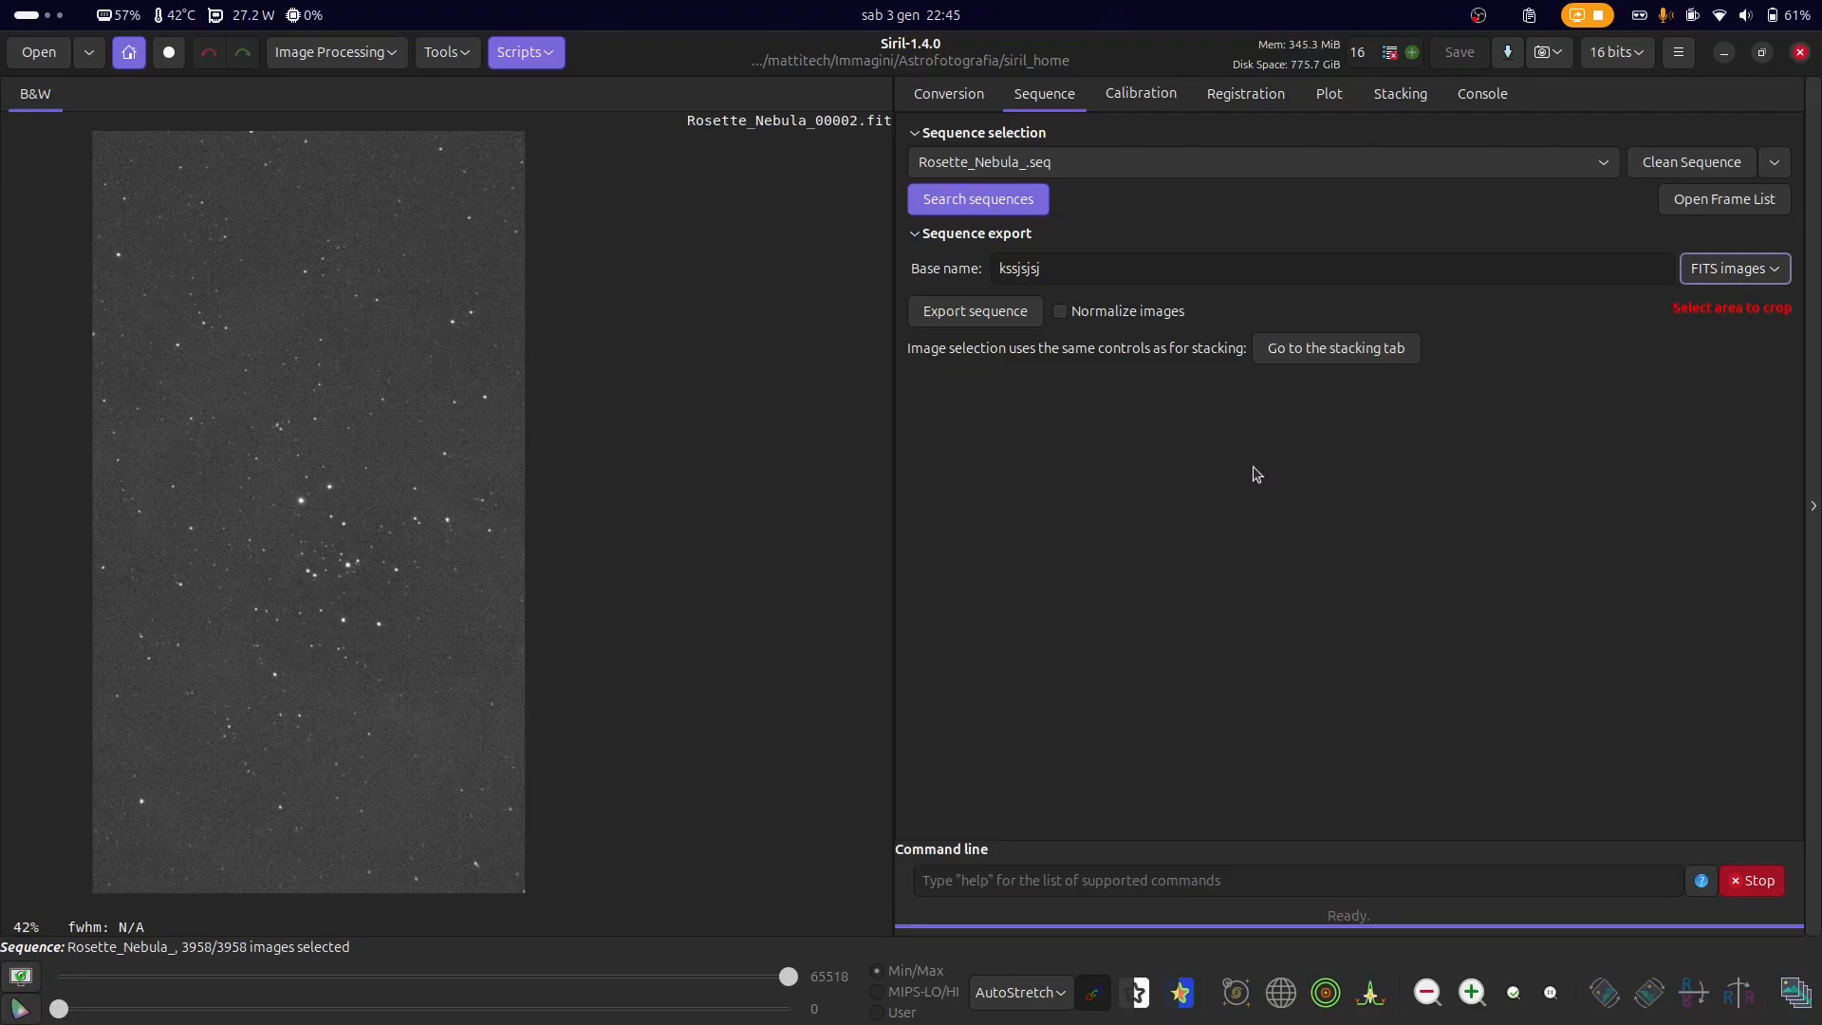
click(1144, 326)
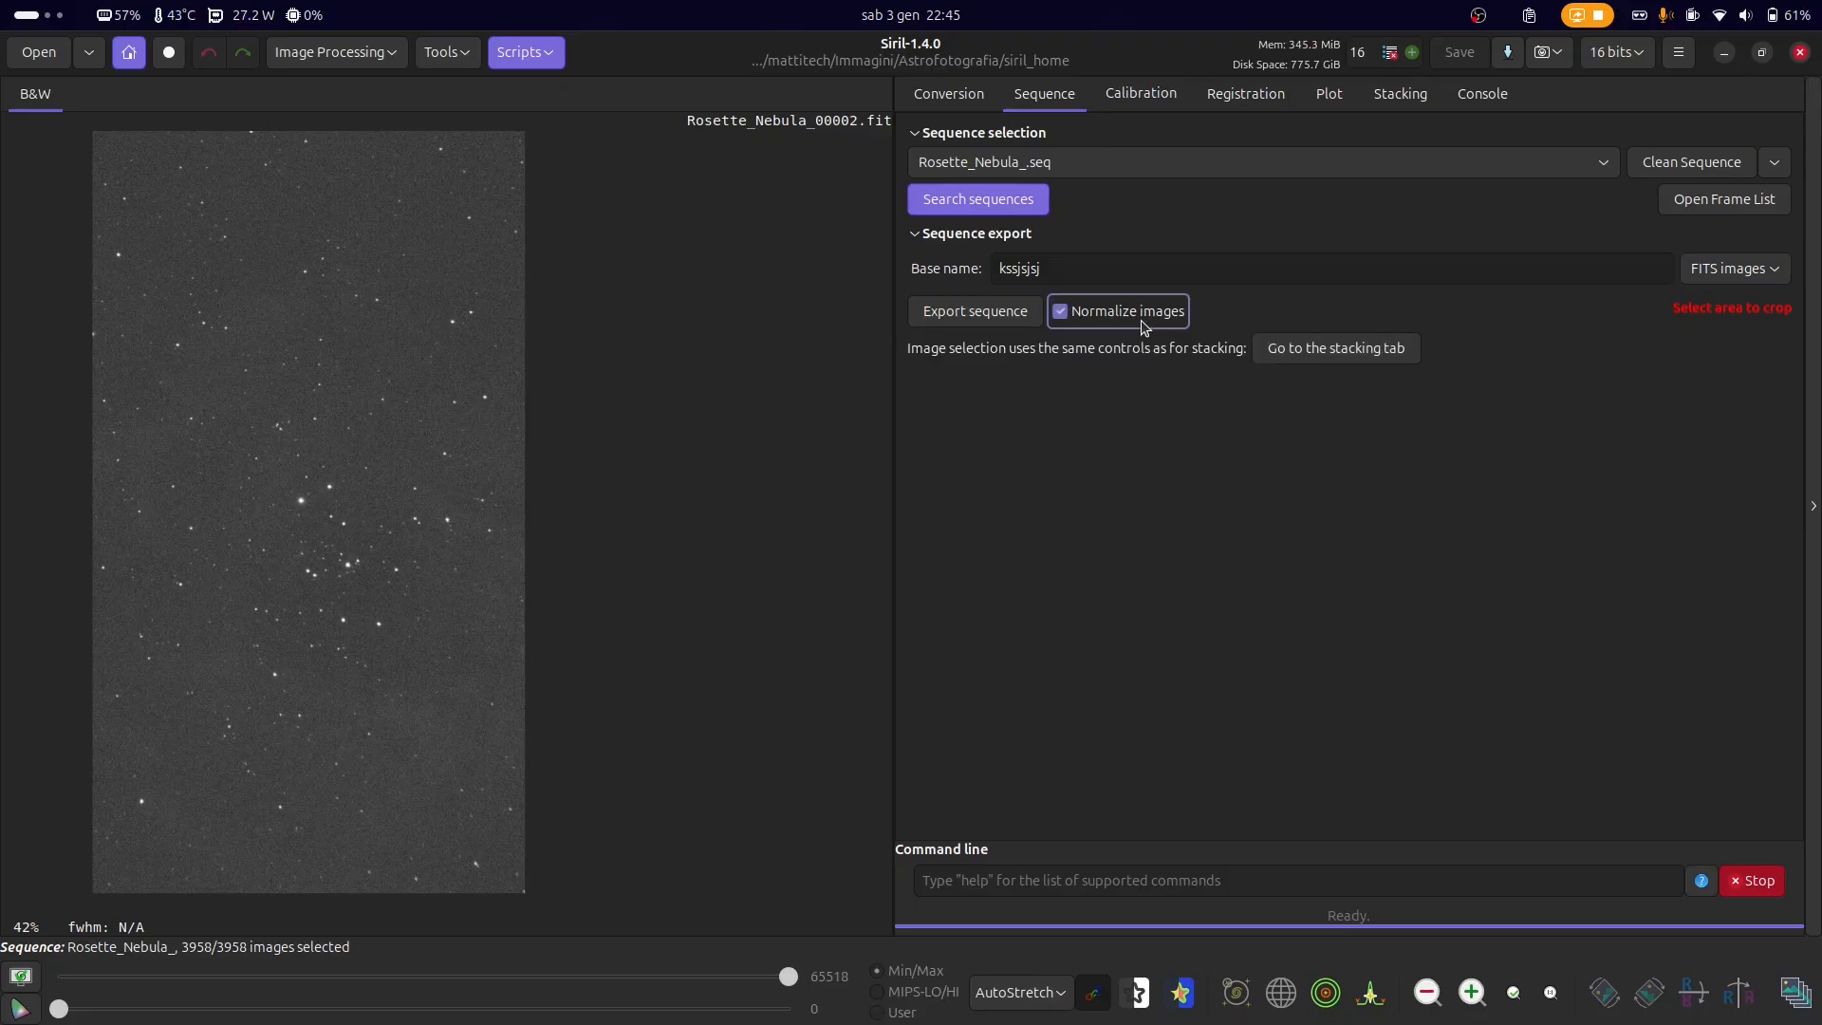
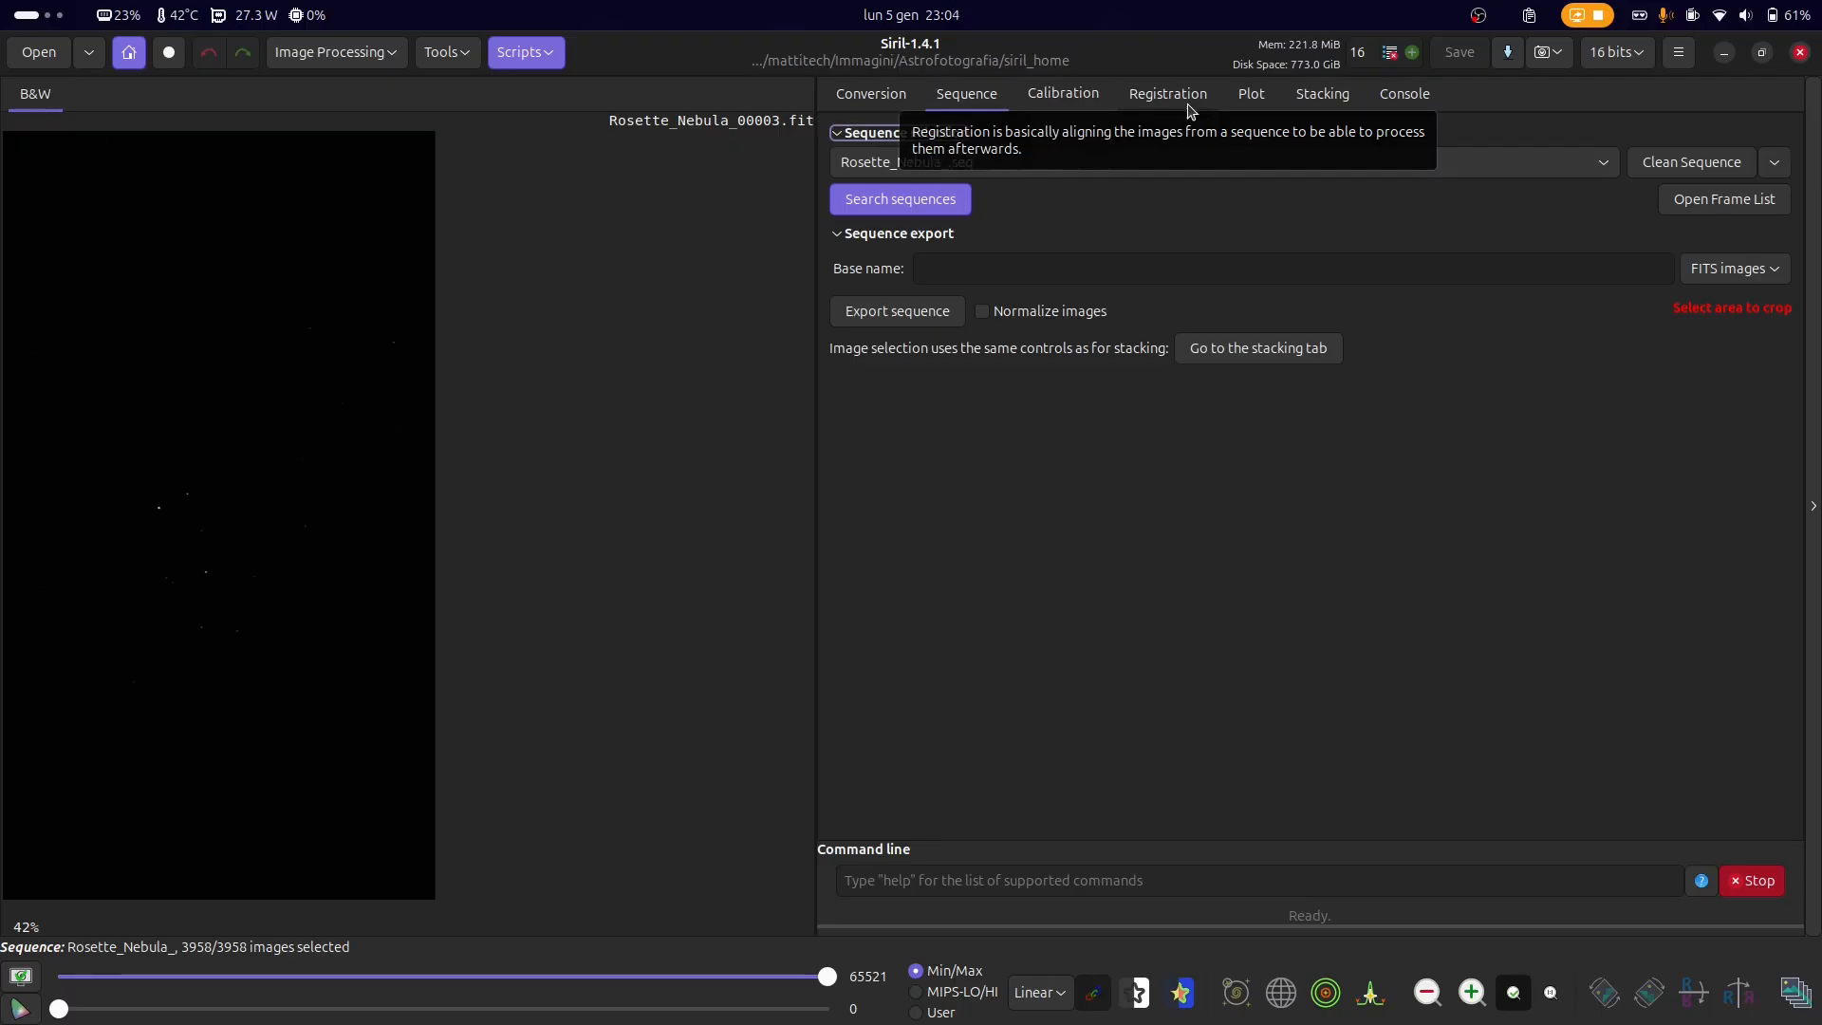
- Enable 2pass registration for Global Star Alignment with 4 minimum star pairs, and briefly view the Plot page
click(1160, 98)
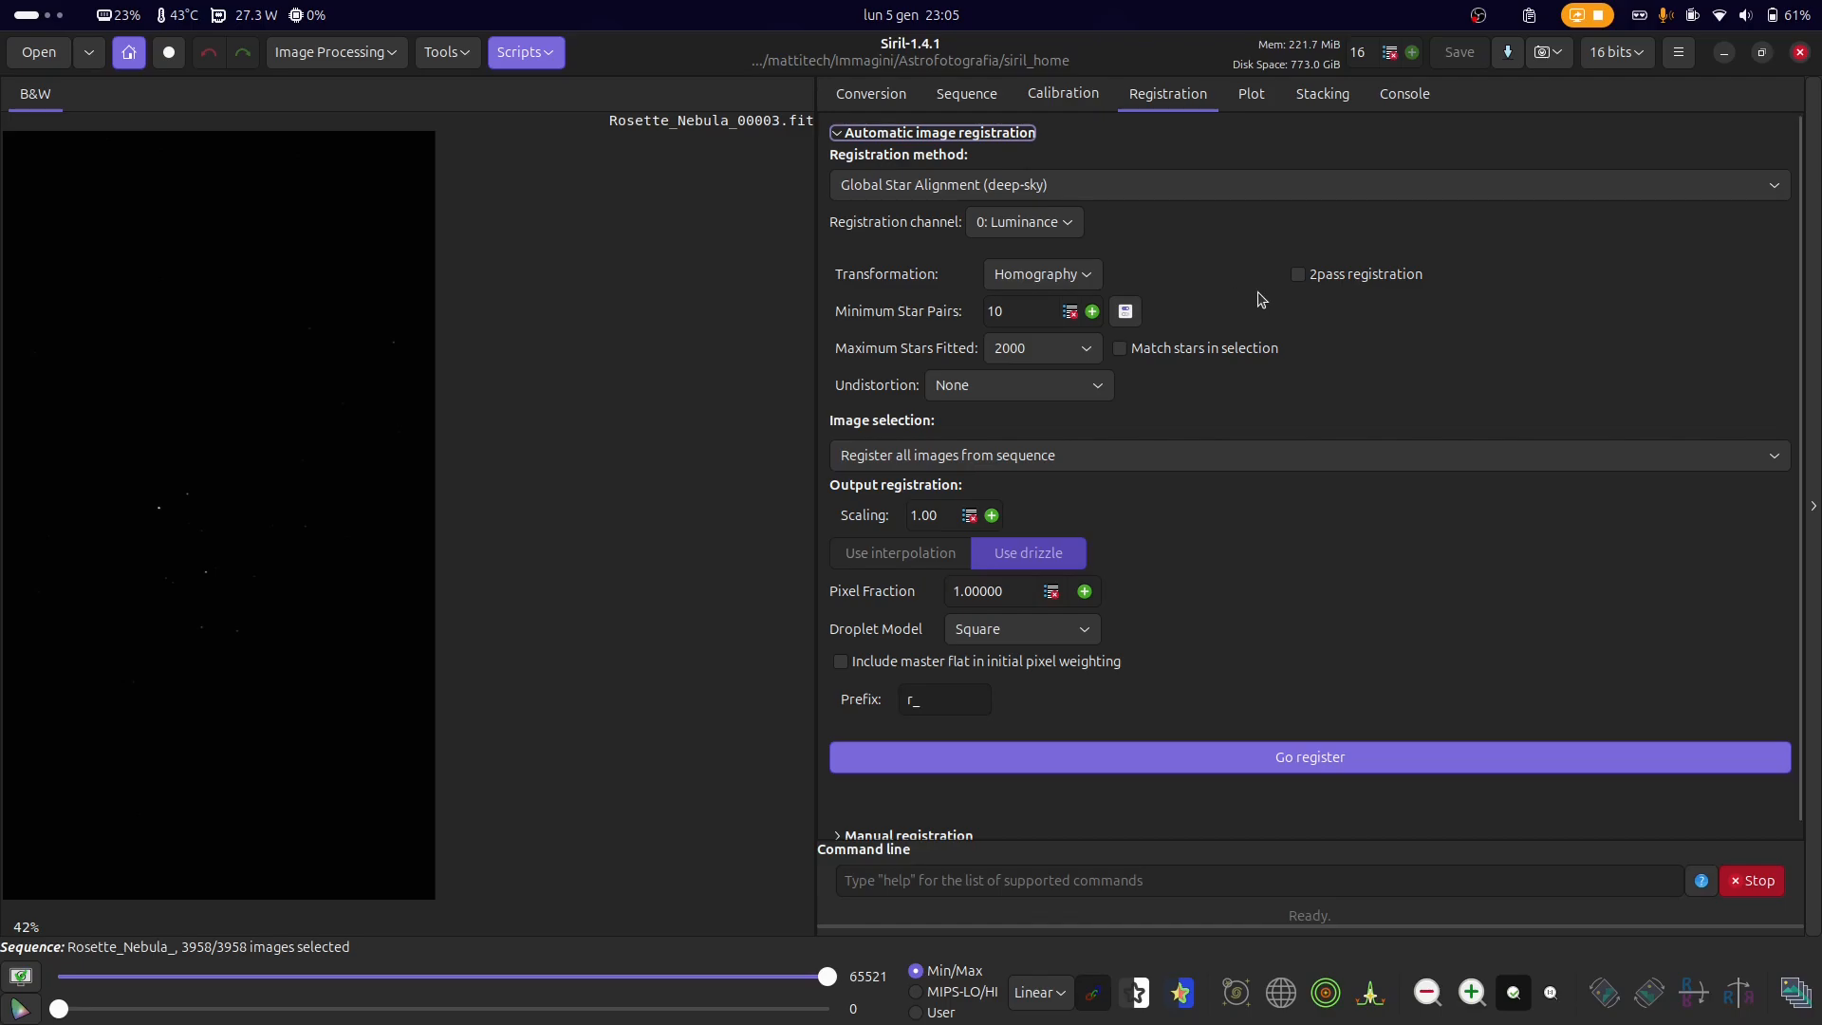
click(1317, 288)
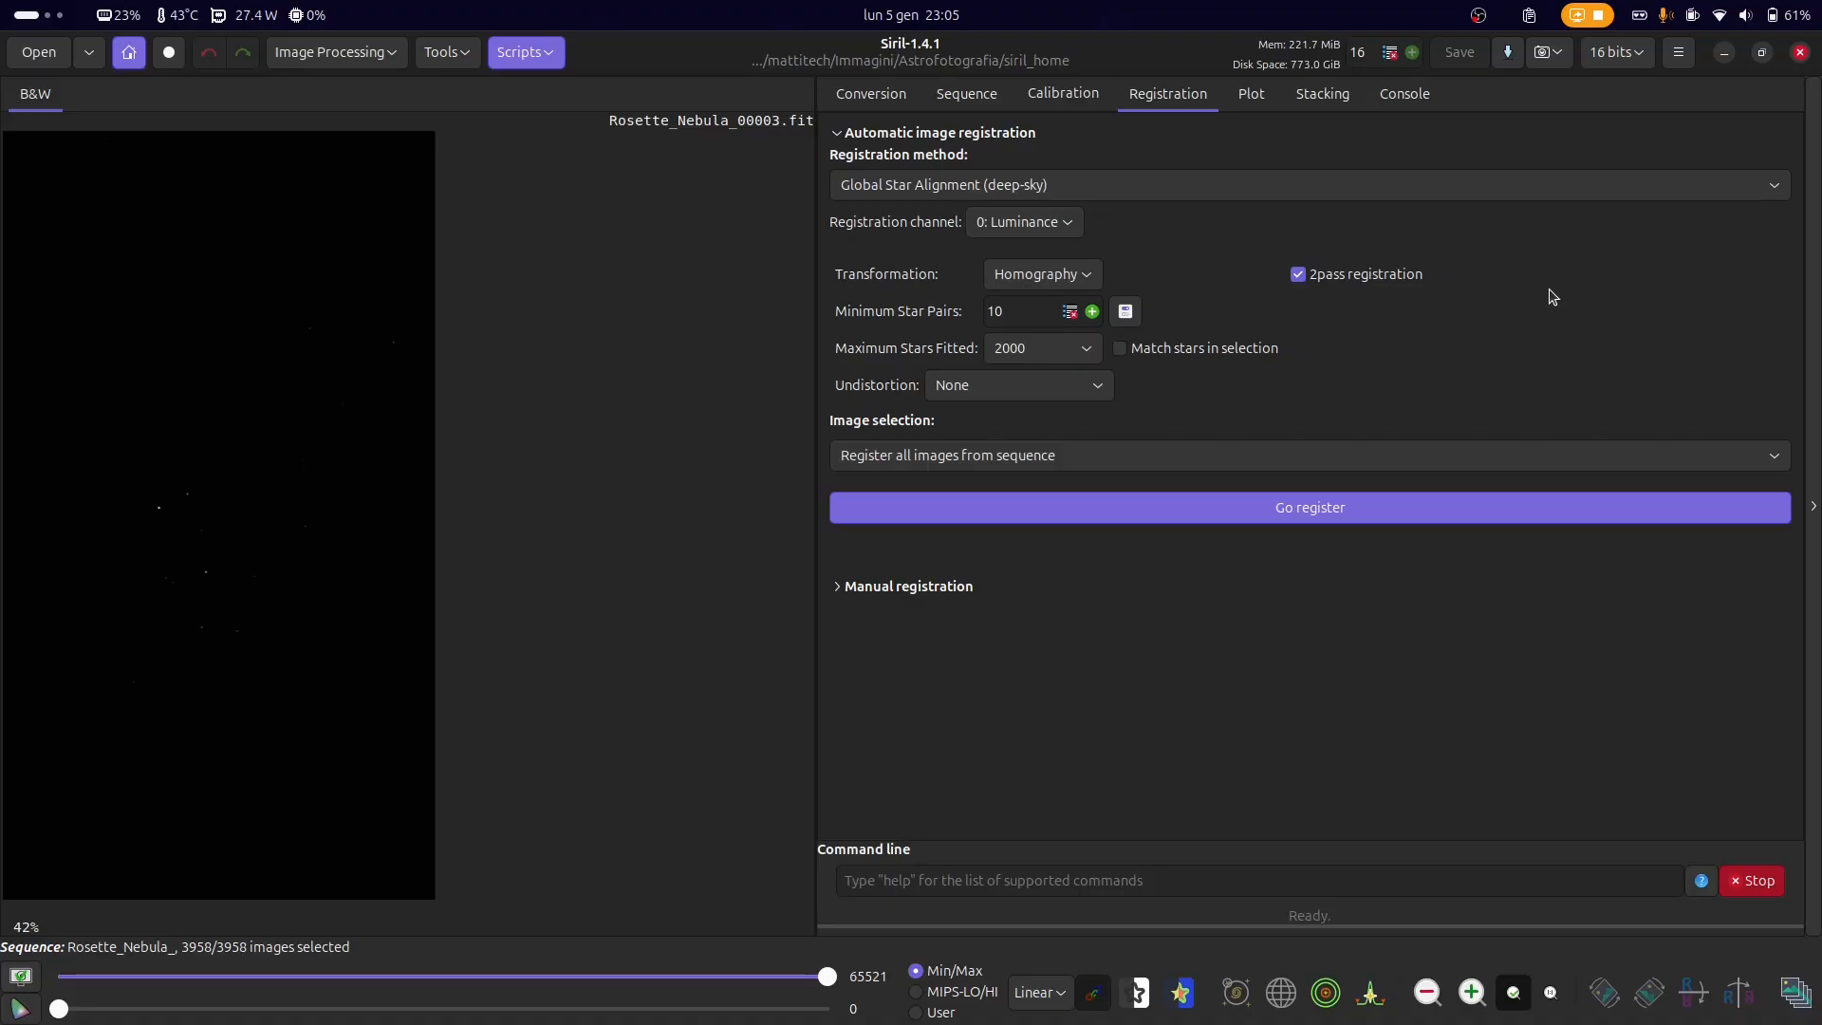
click(1070, 316)
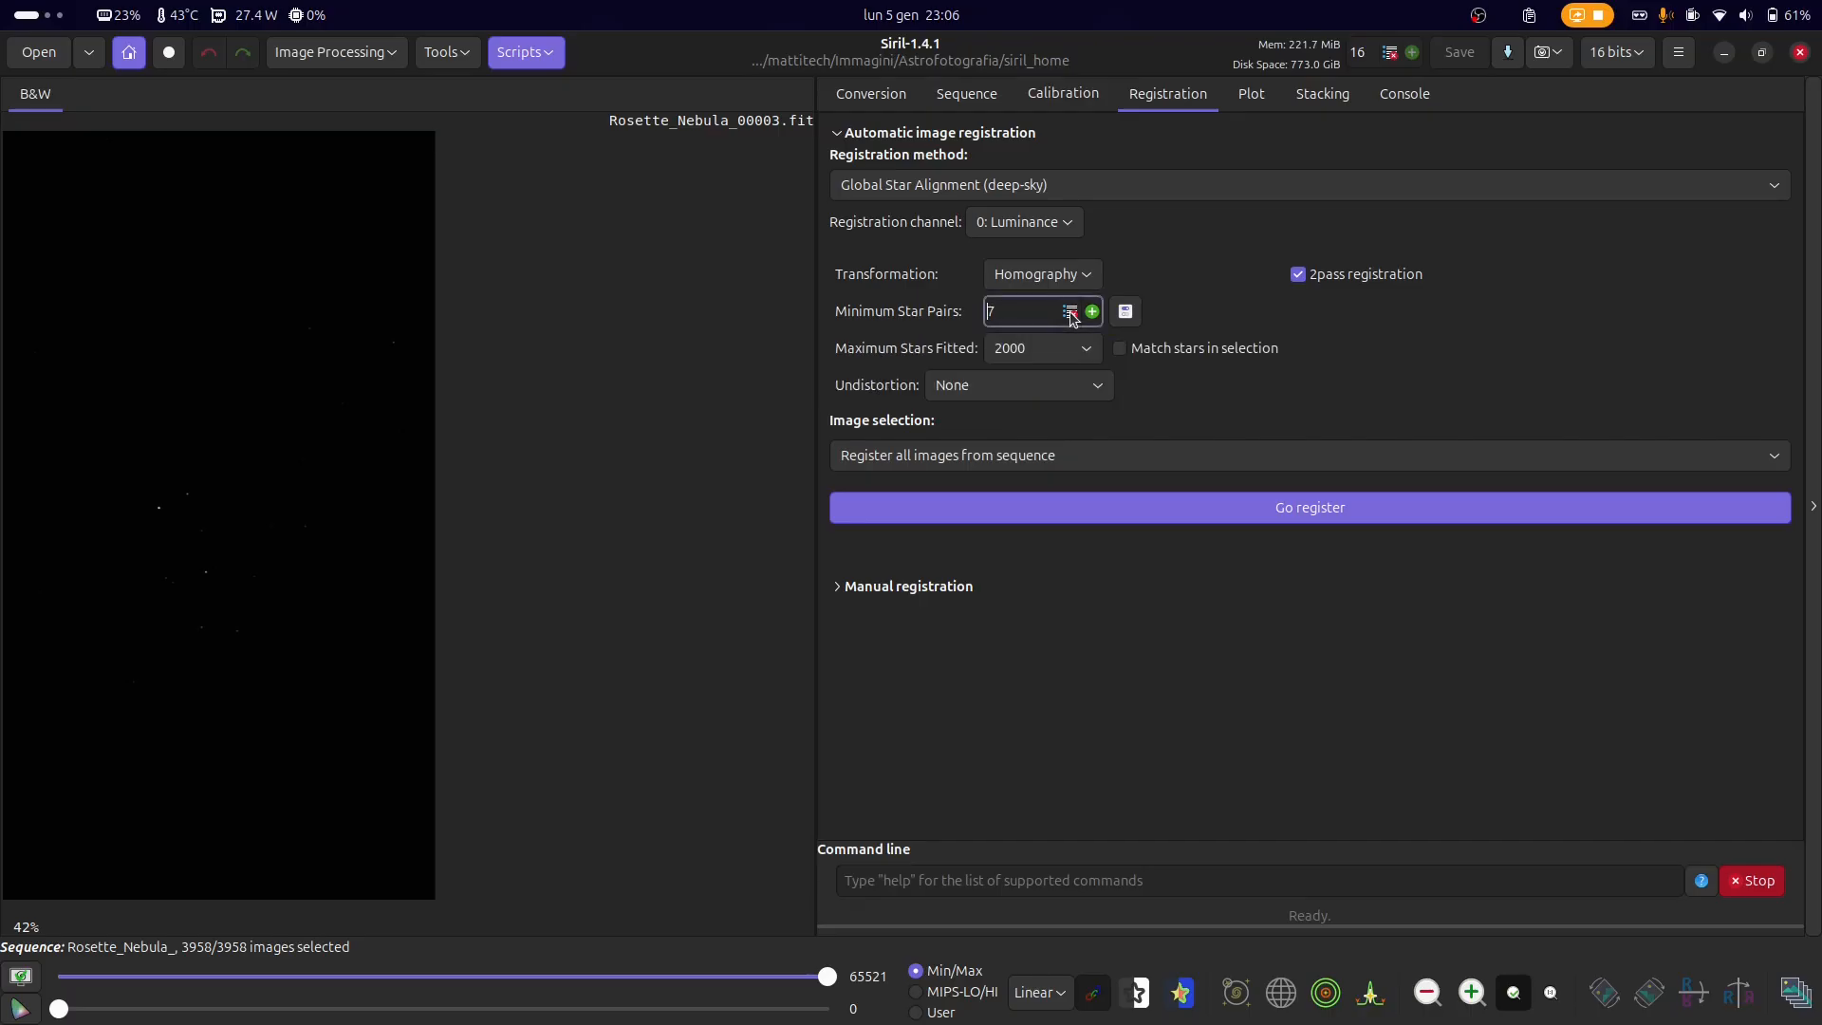
text(4)
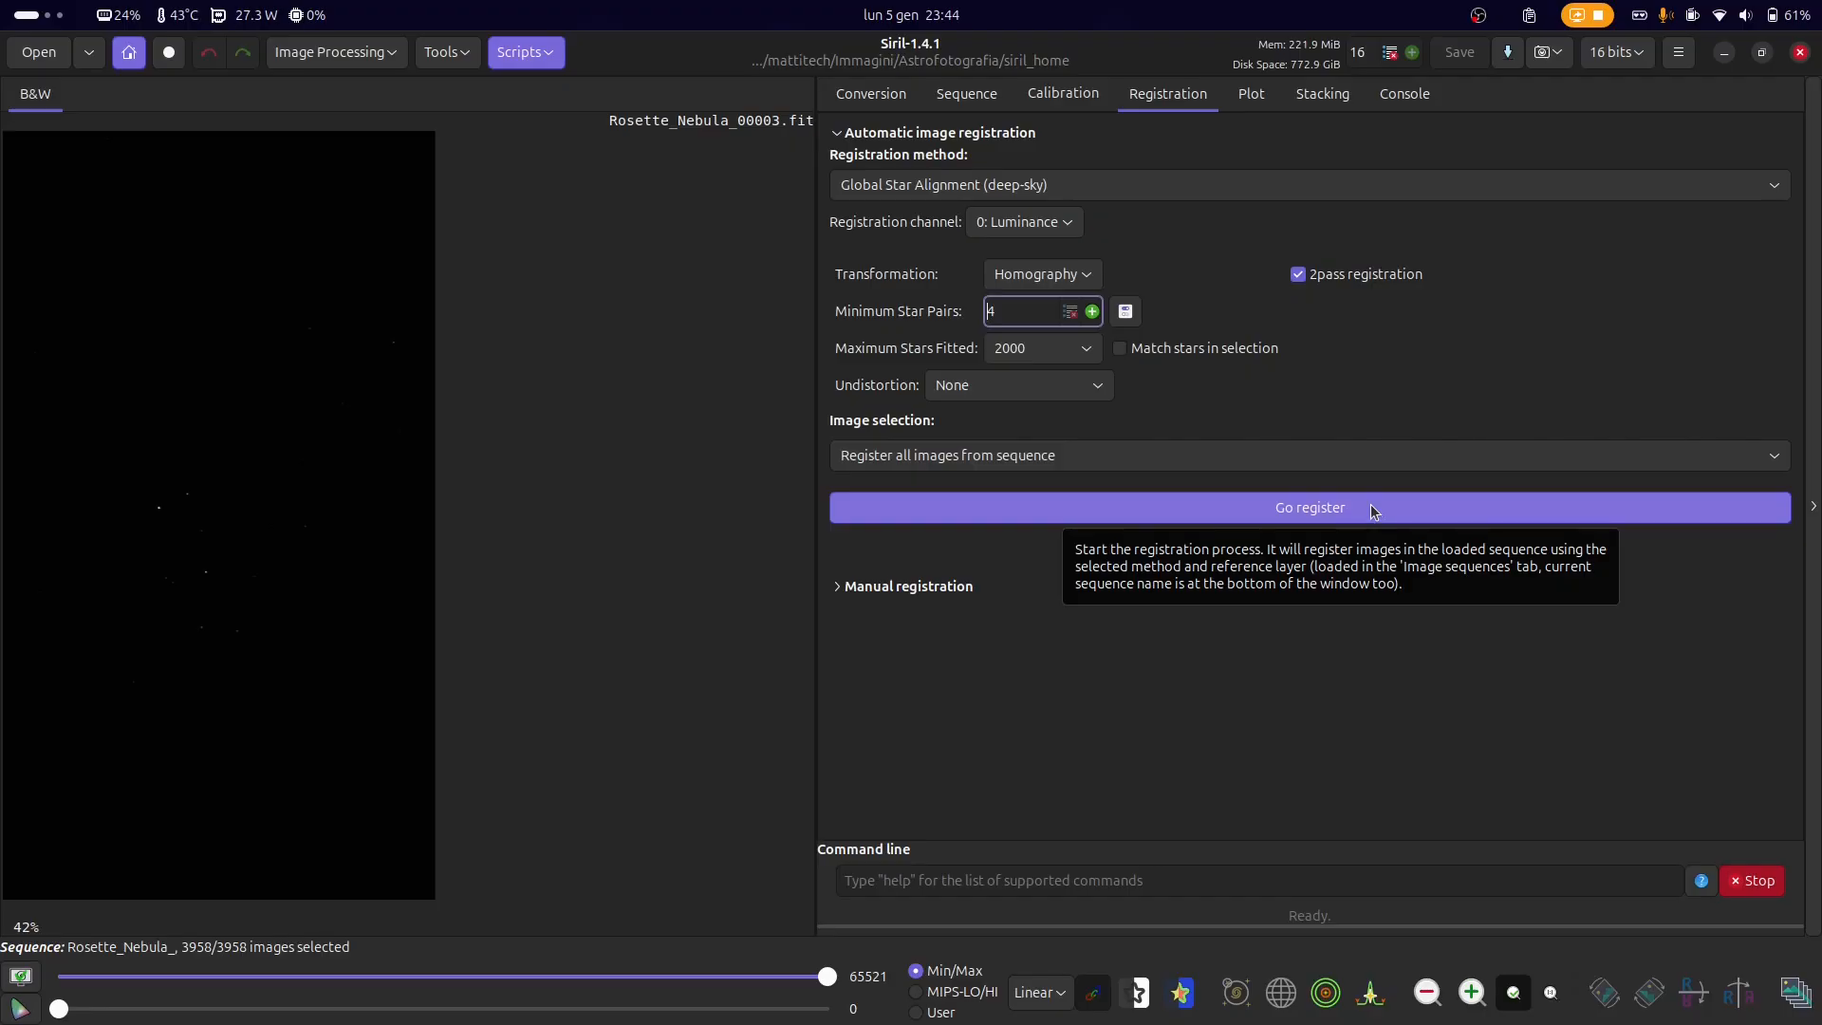
click(1253, 106)
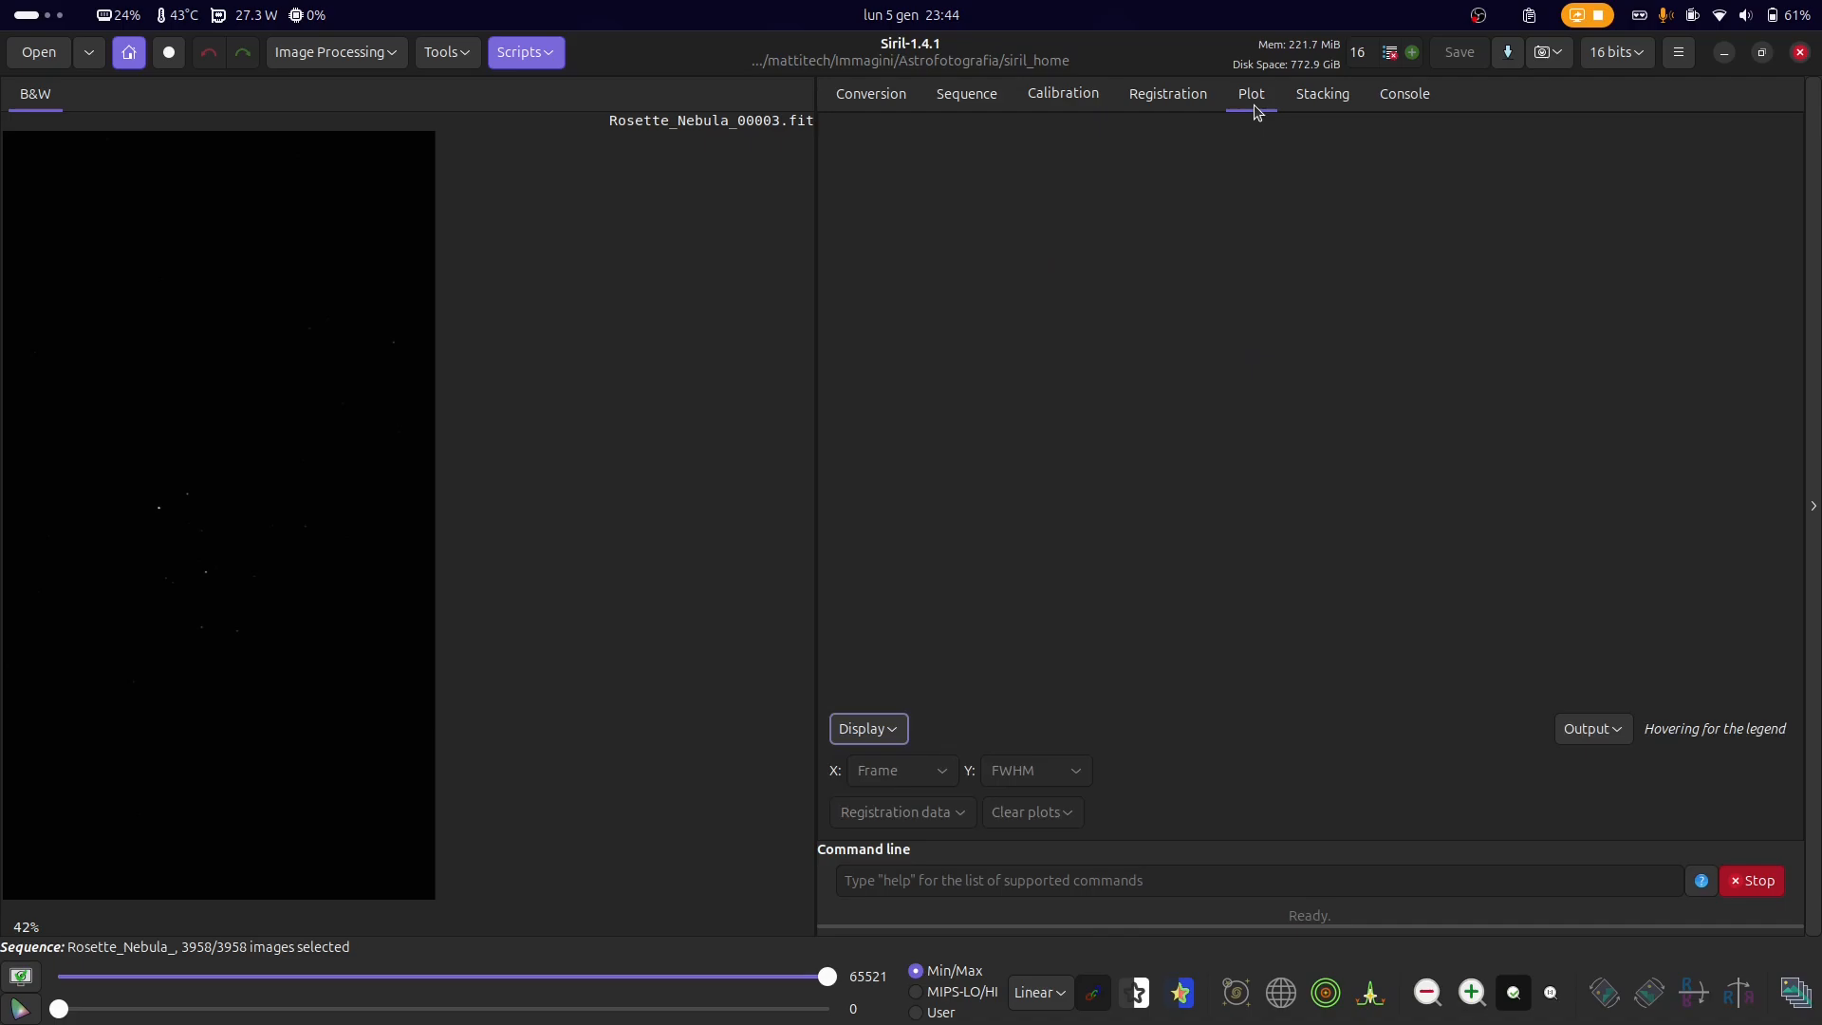
click(1193, 110)
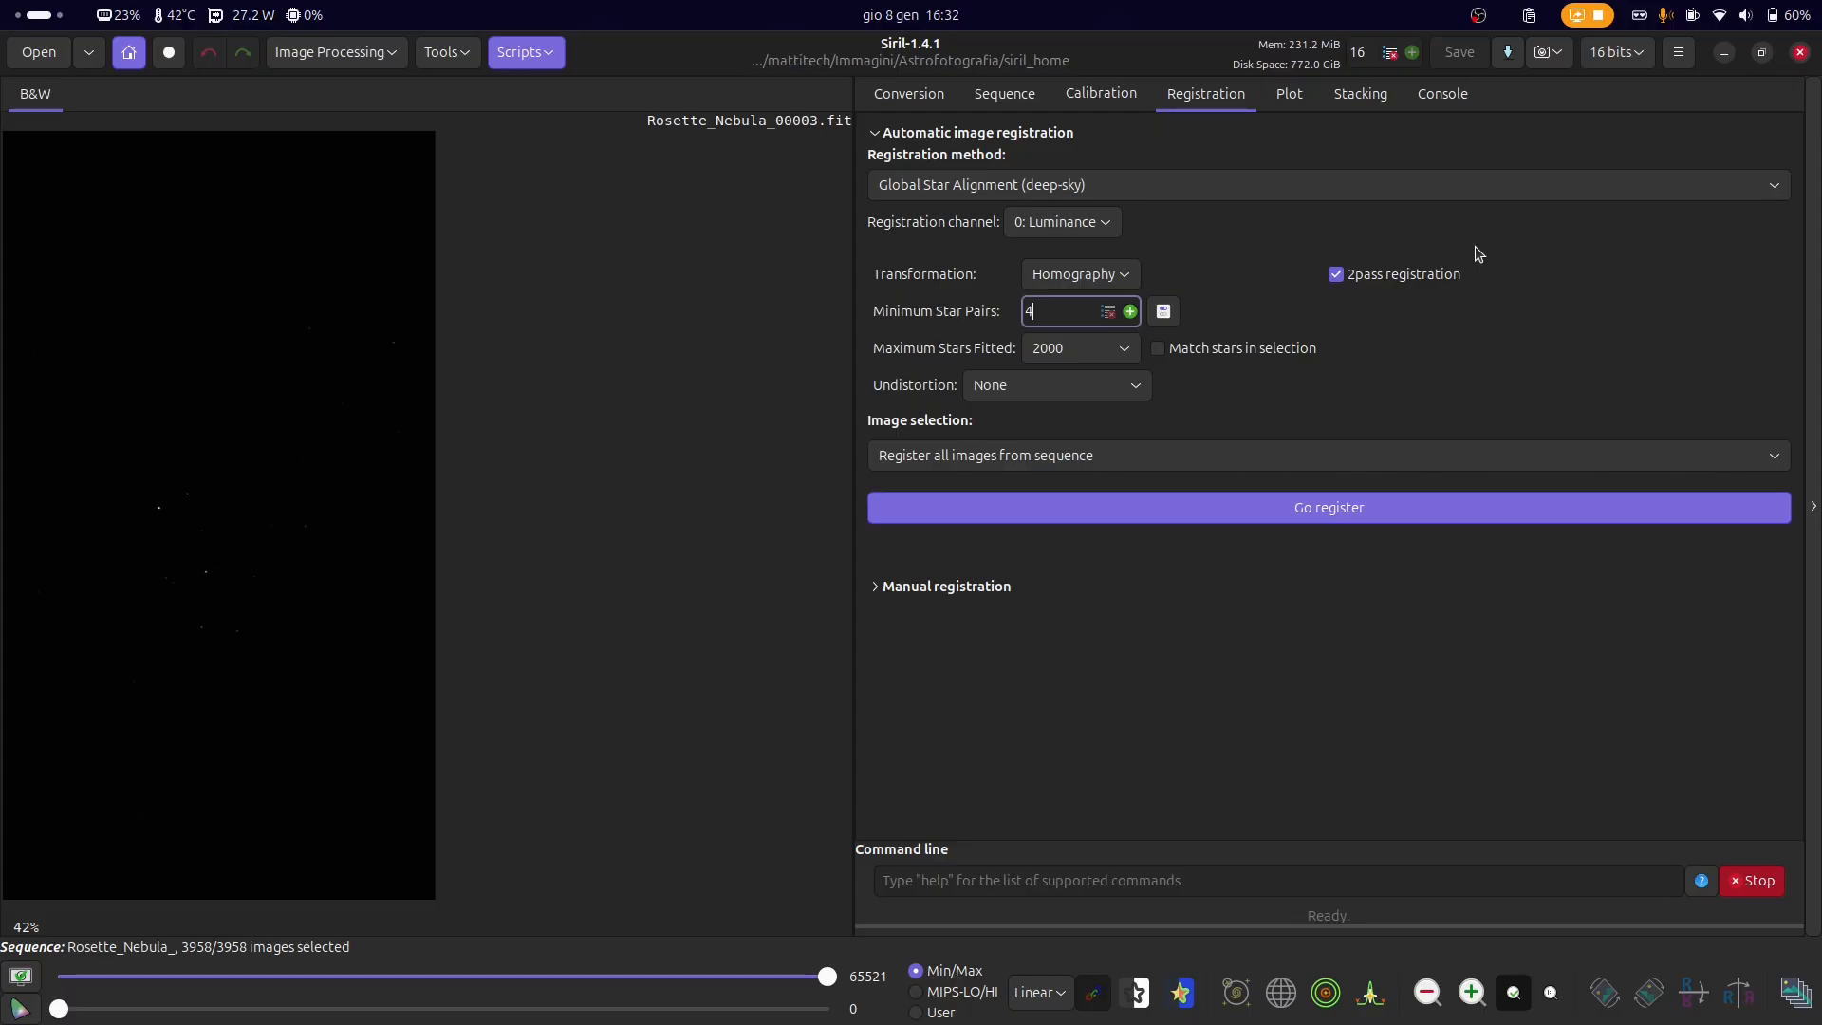
- Open the Image Plate Solver and check its focal length and pixel size settings
click(442, 59)
click(452, 127)
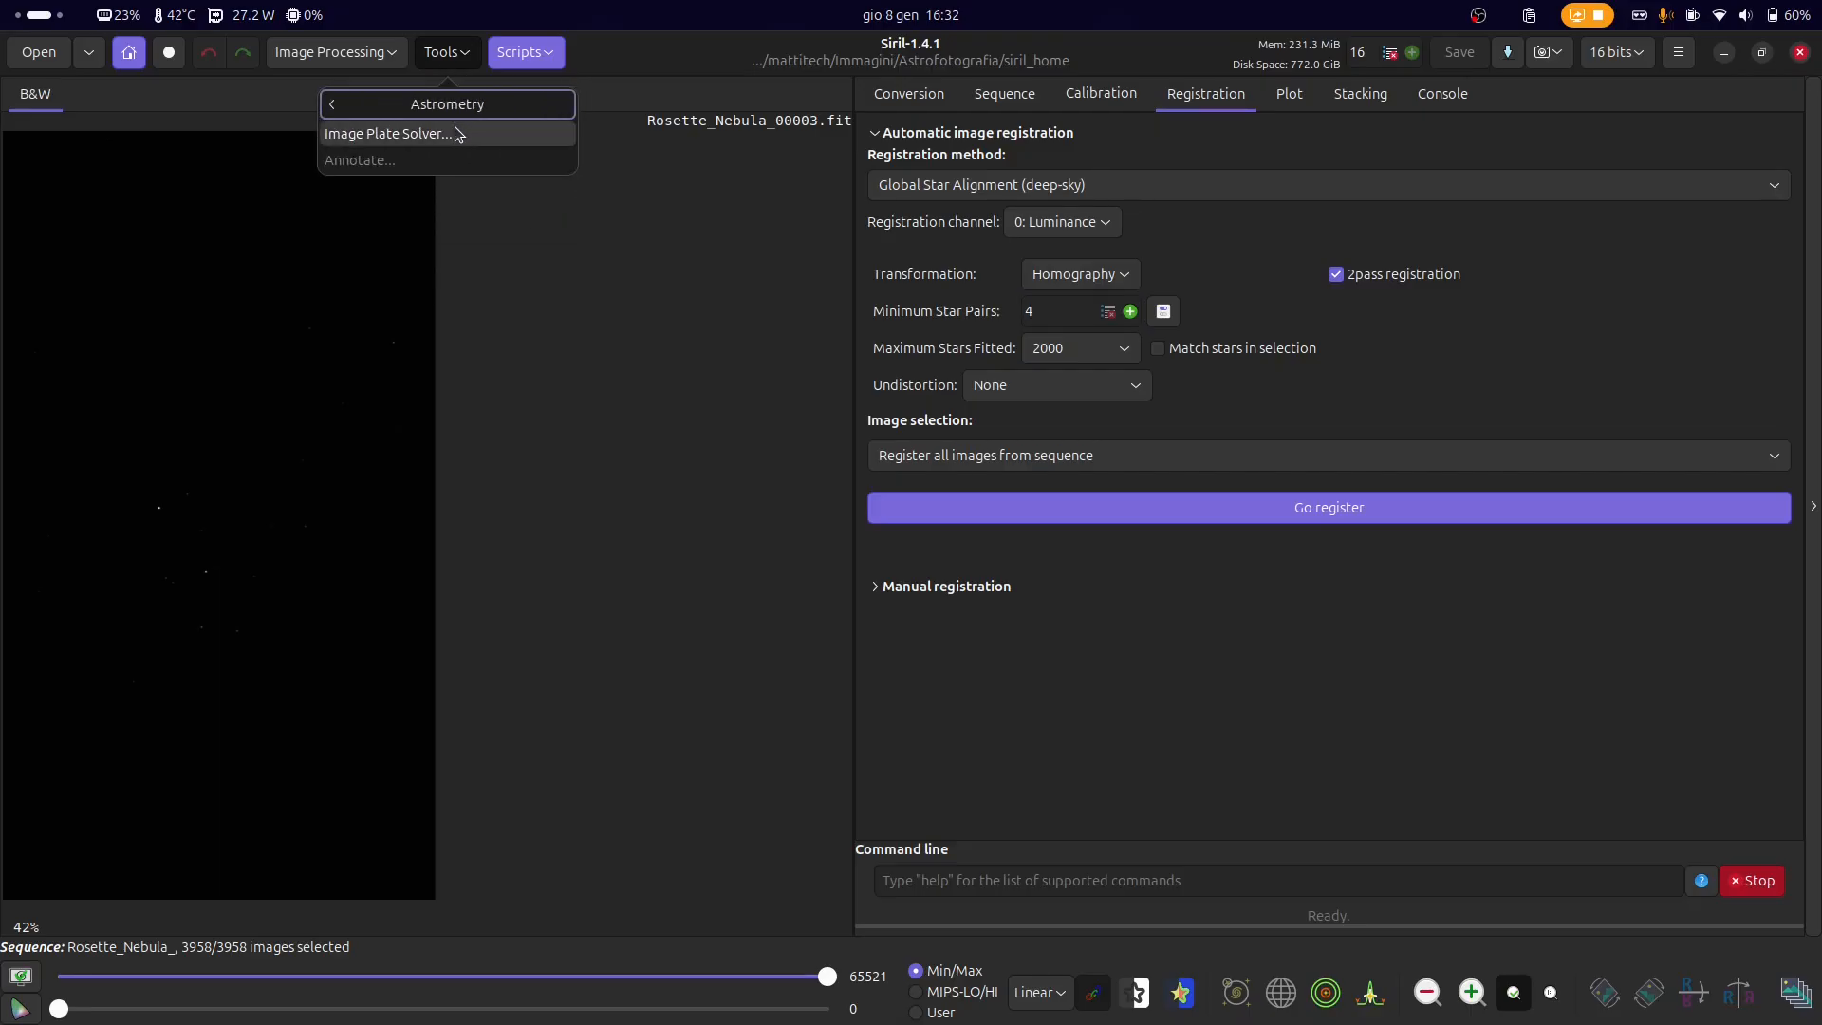
click(455, 134)
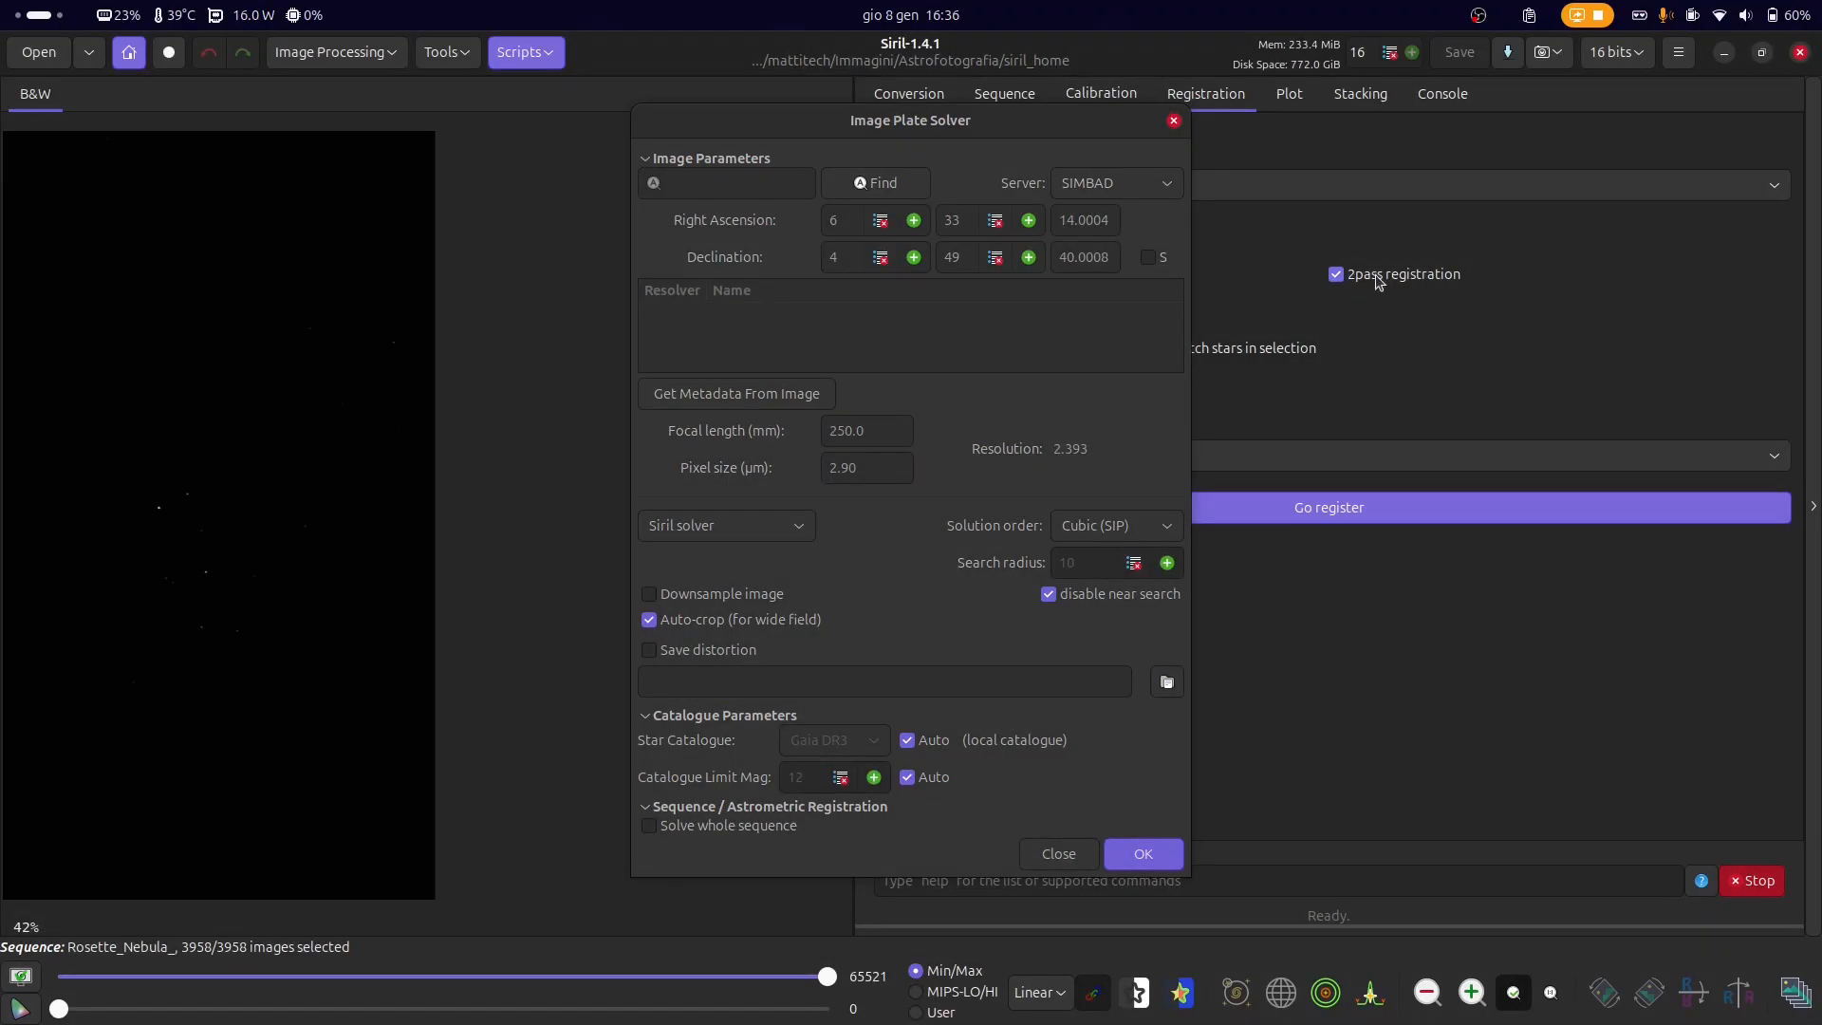
click(890, 429)
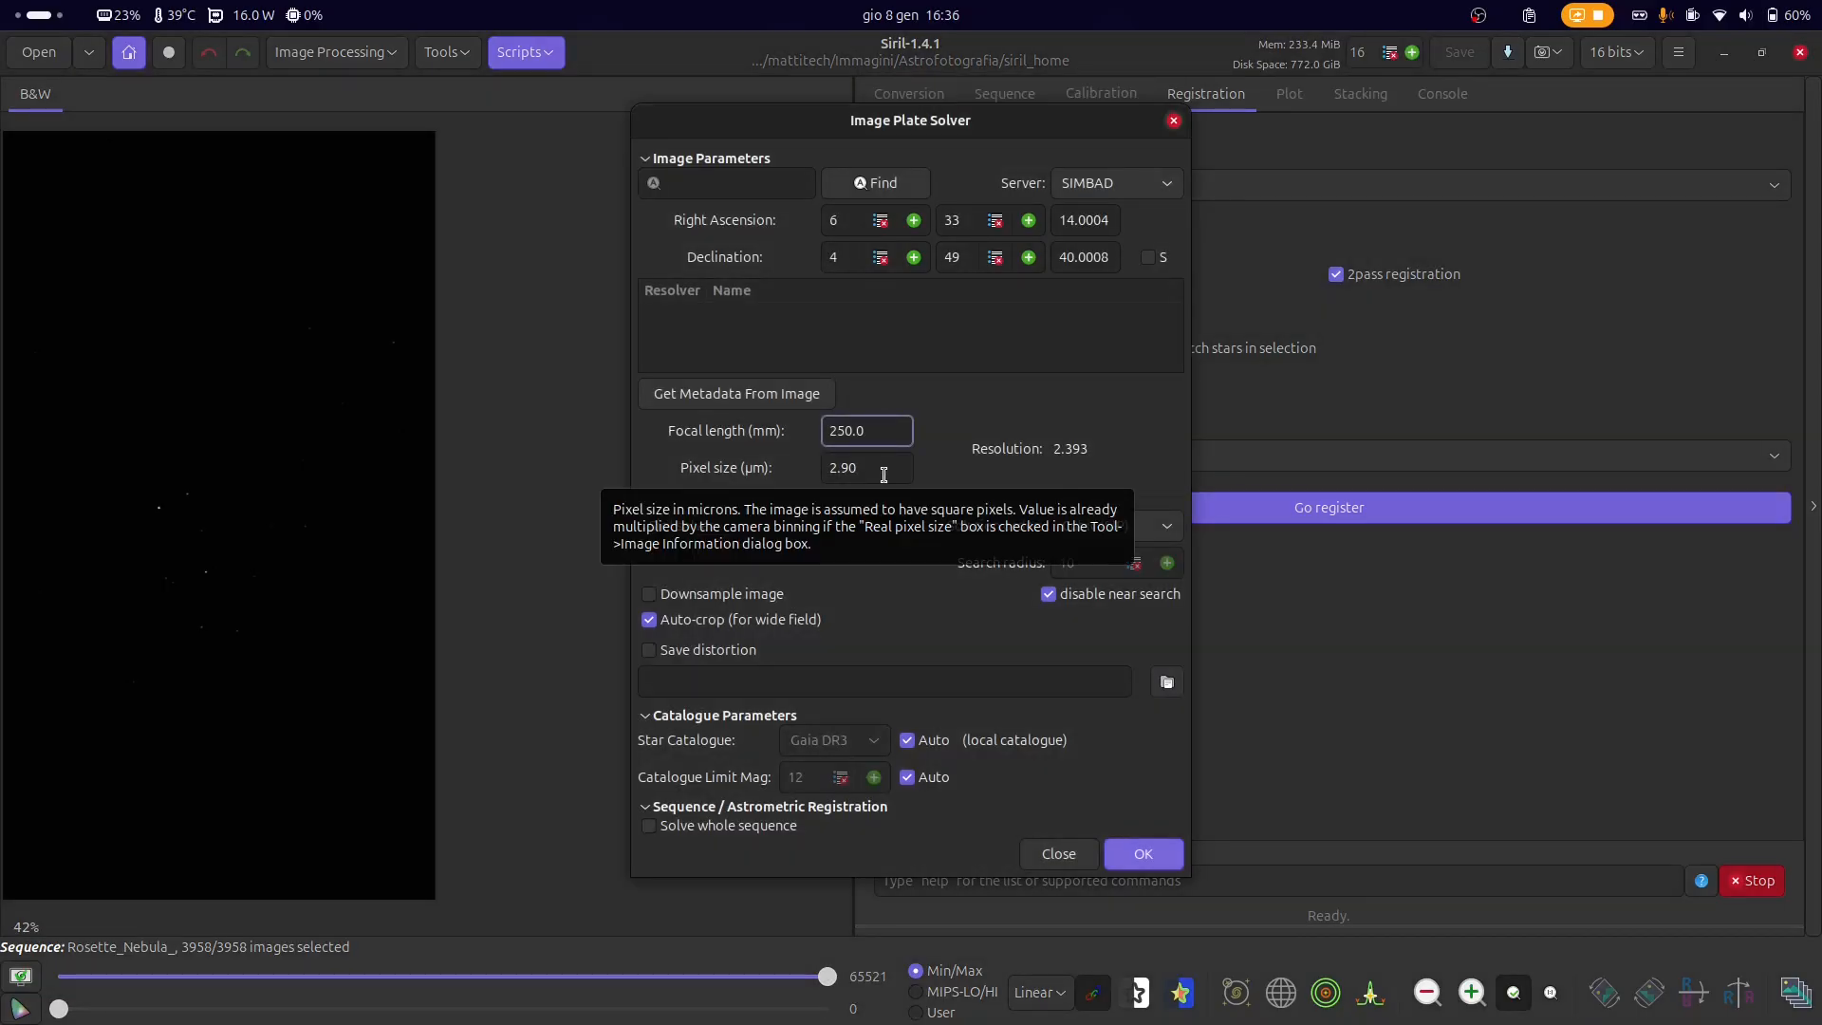
click(883, 475)
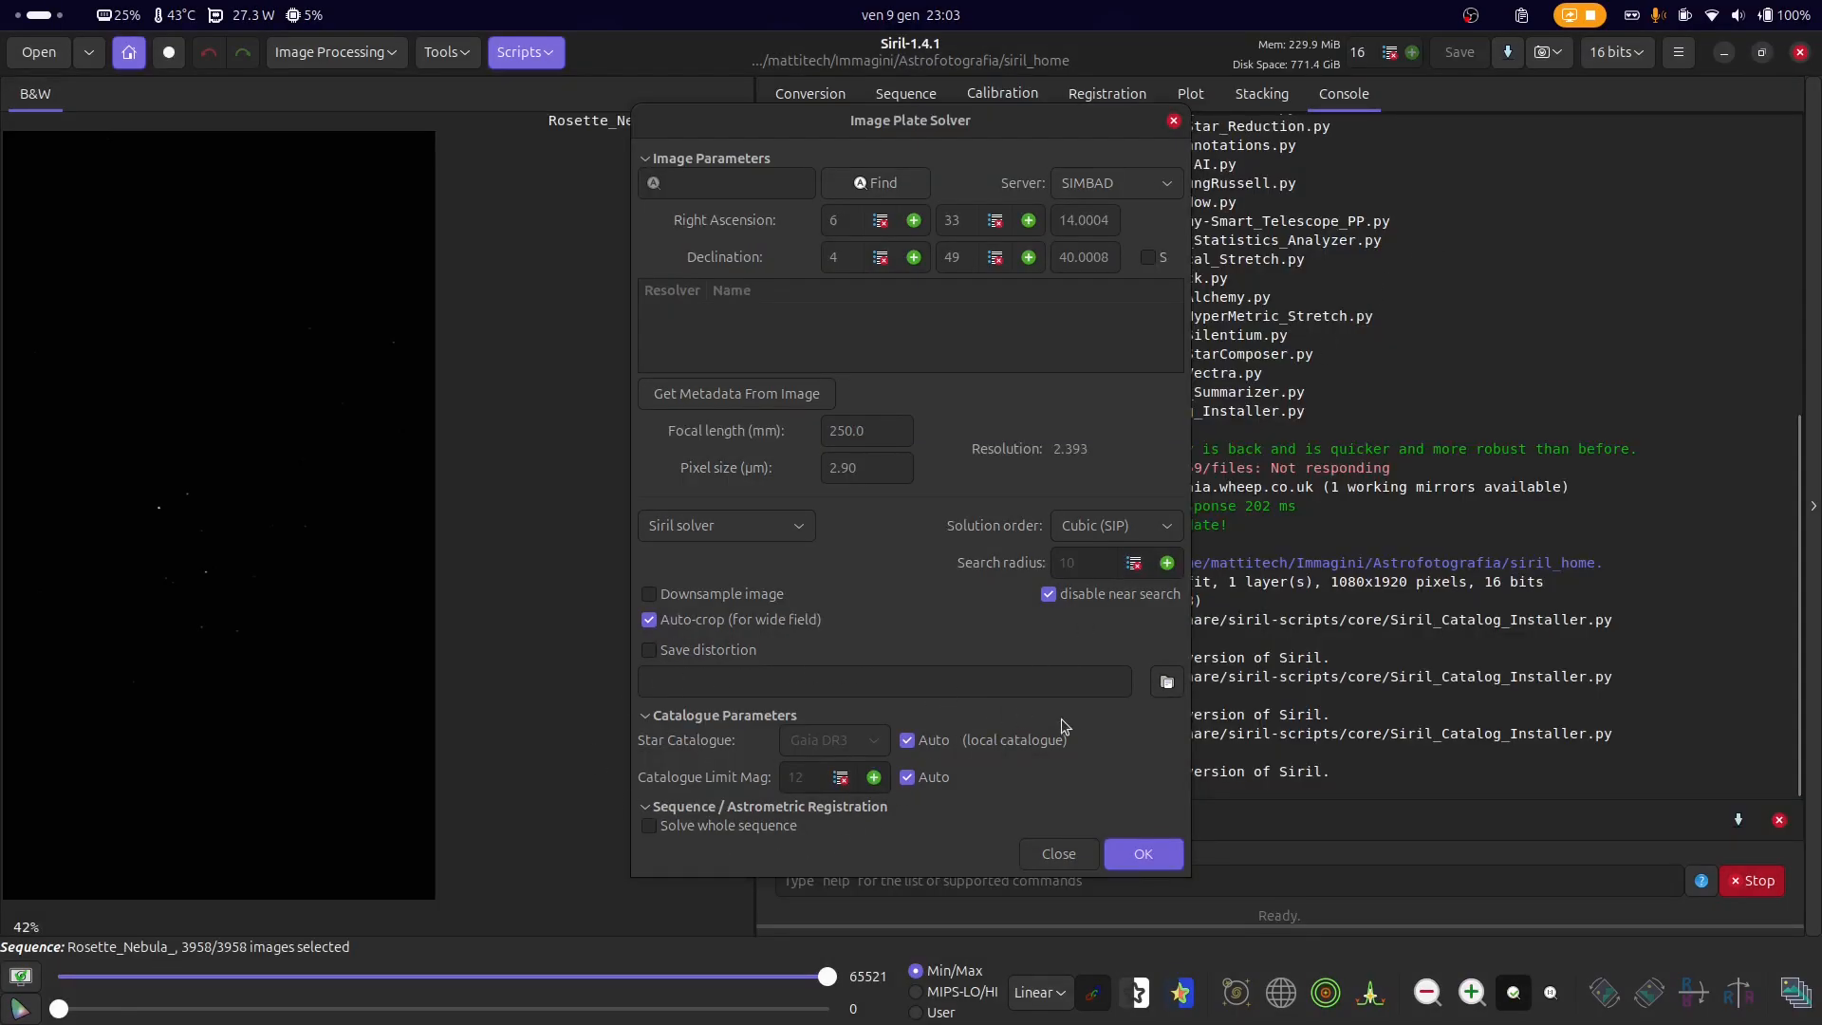
- Run the core Python script Siril_Catalog_Installer.py
mouse_move(850, 751)
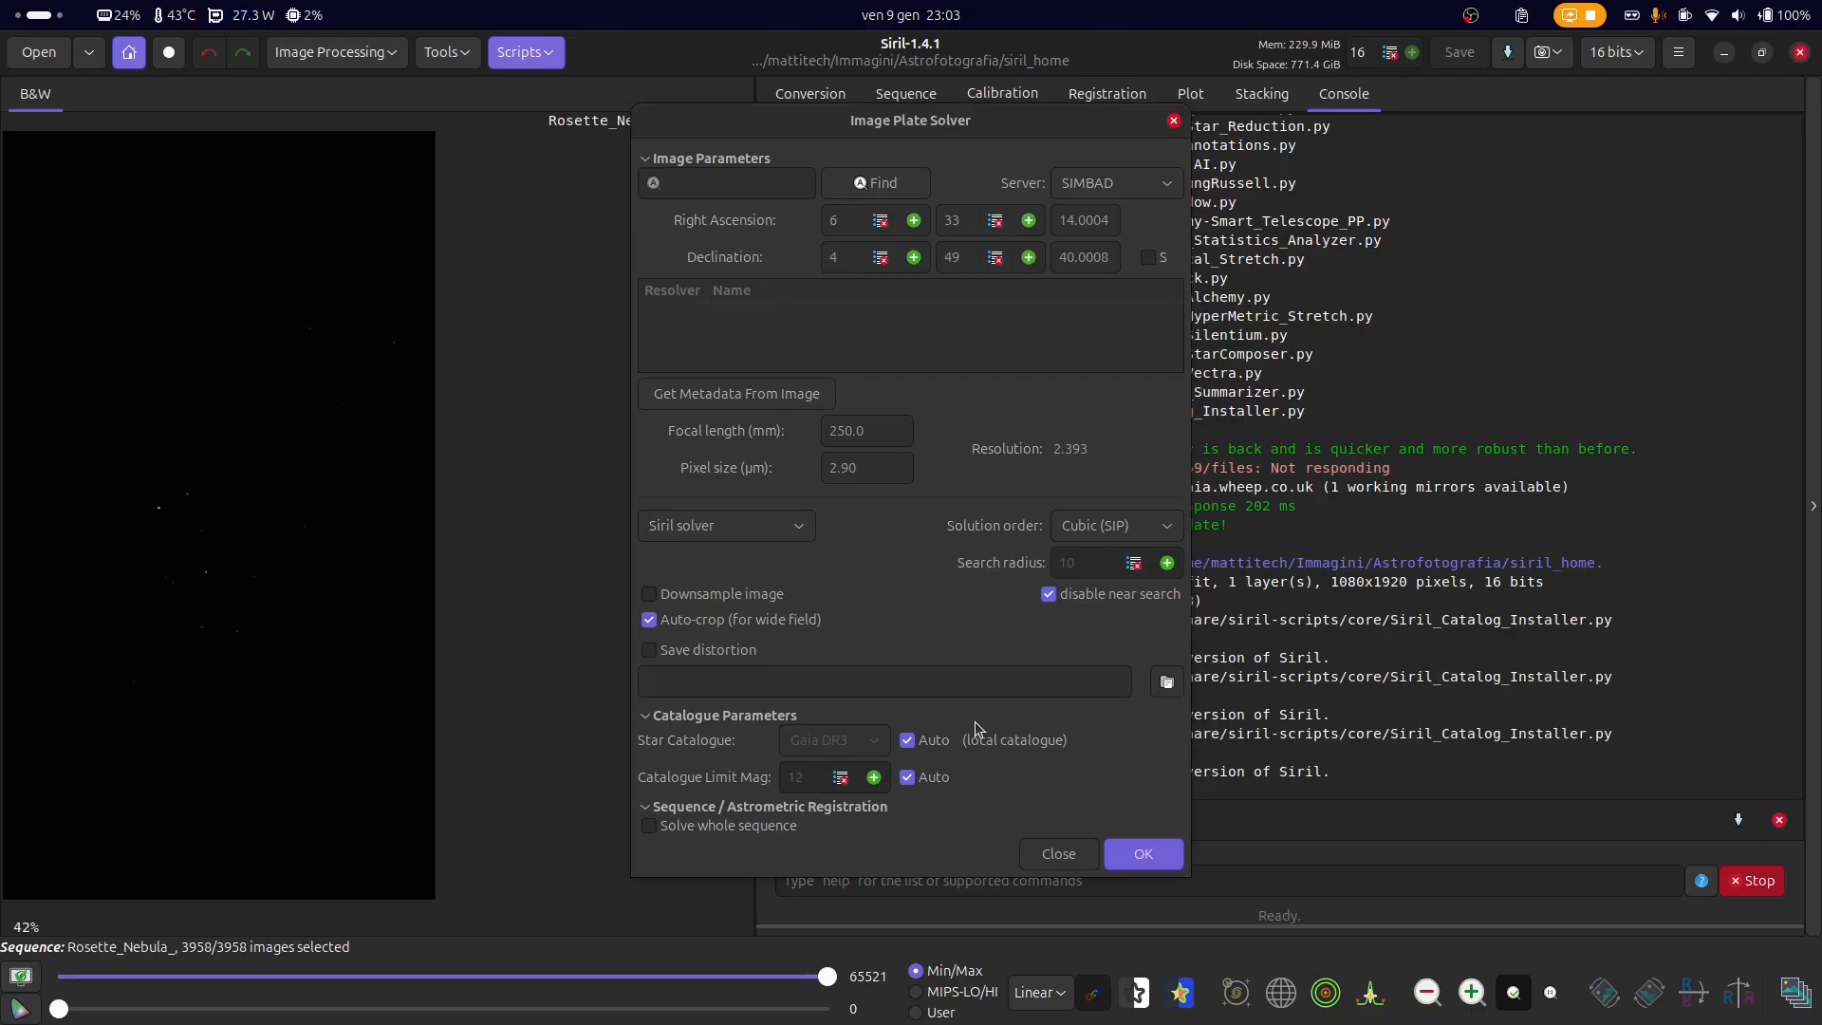
click(525, 52)
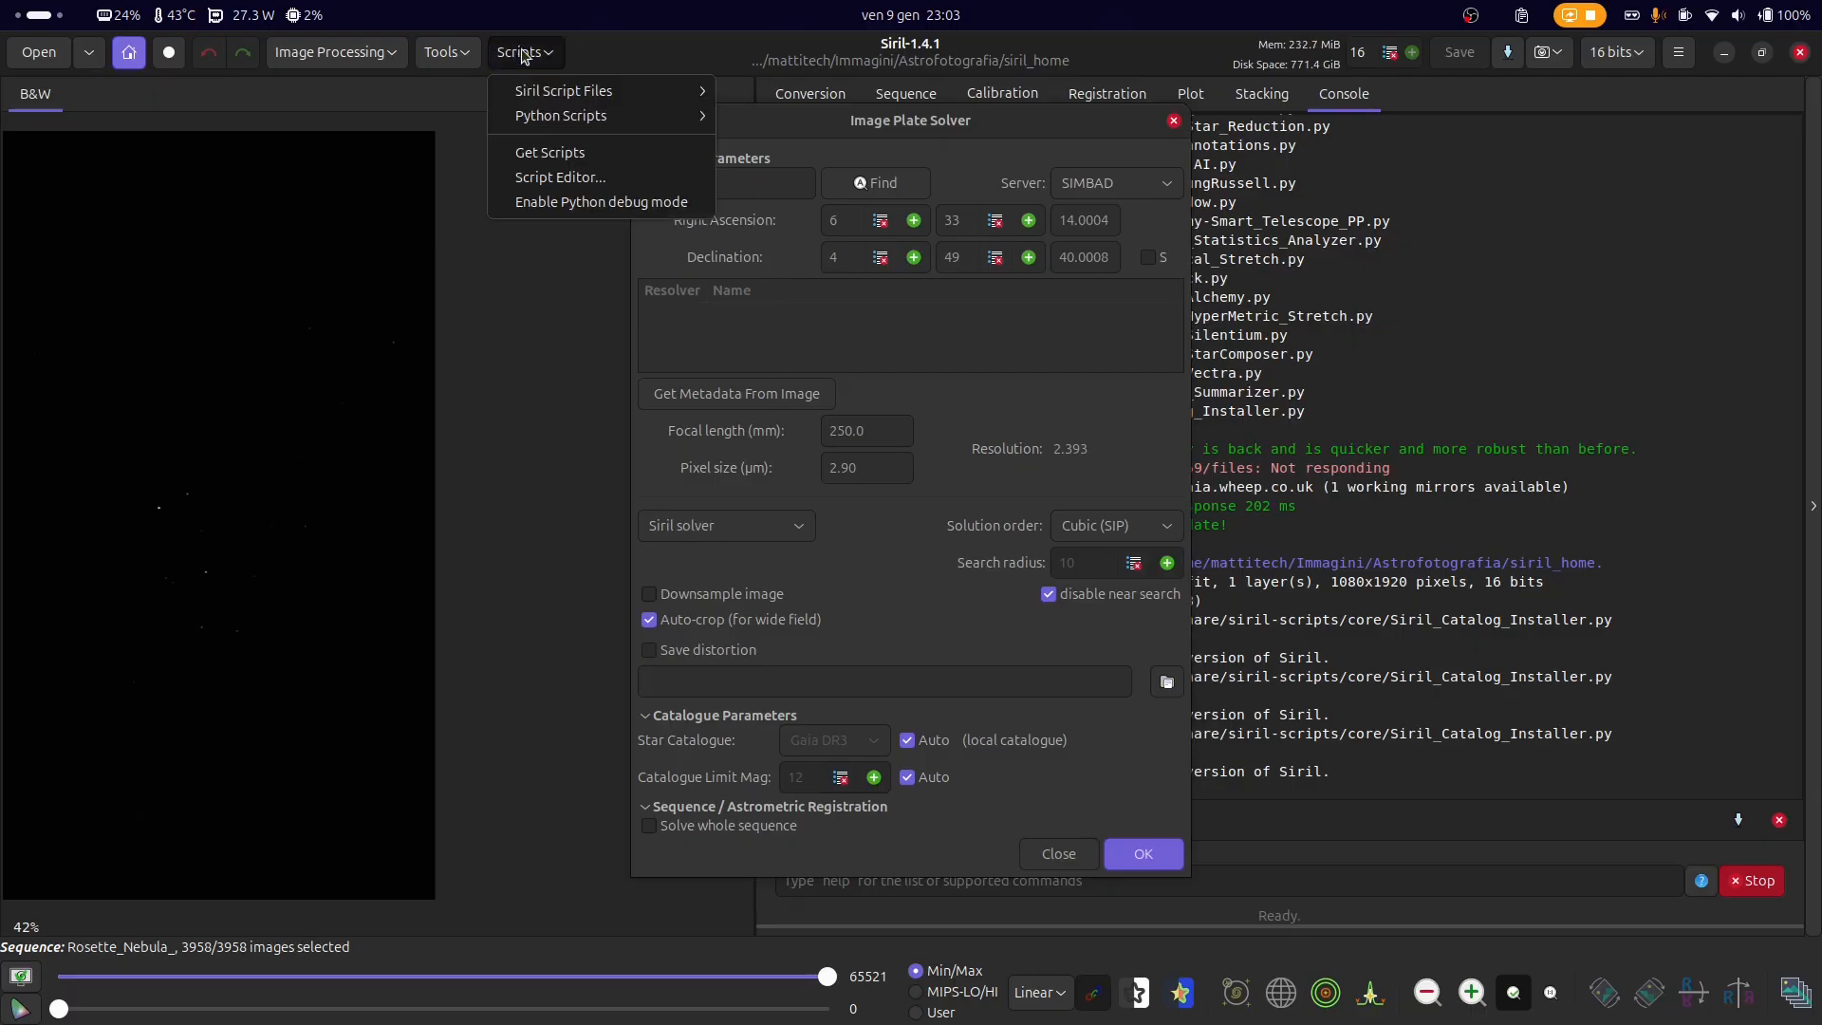
mouse_move(577, 116)
mouse_move(822, 213)
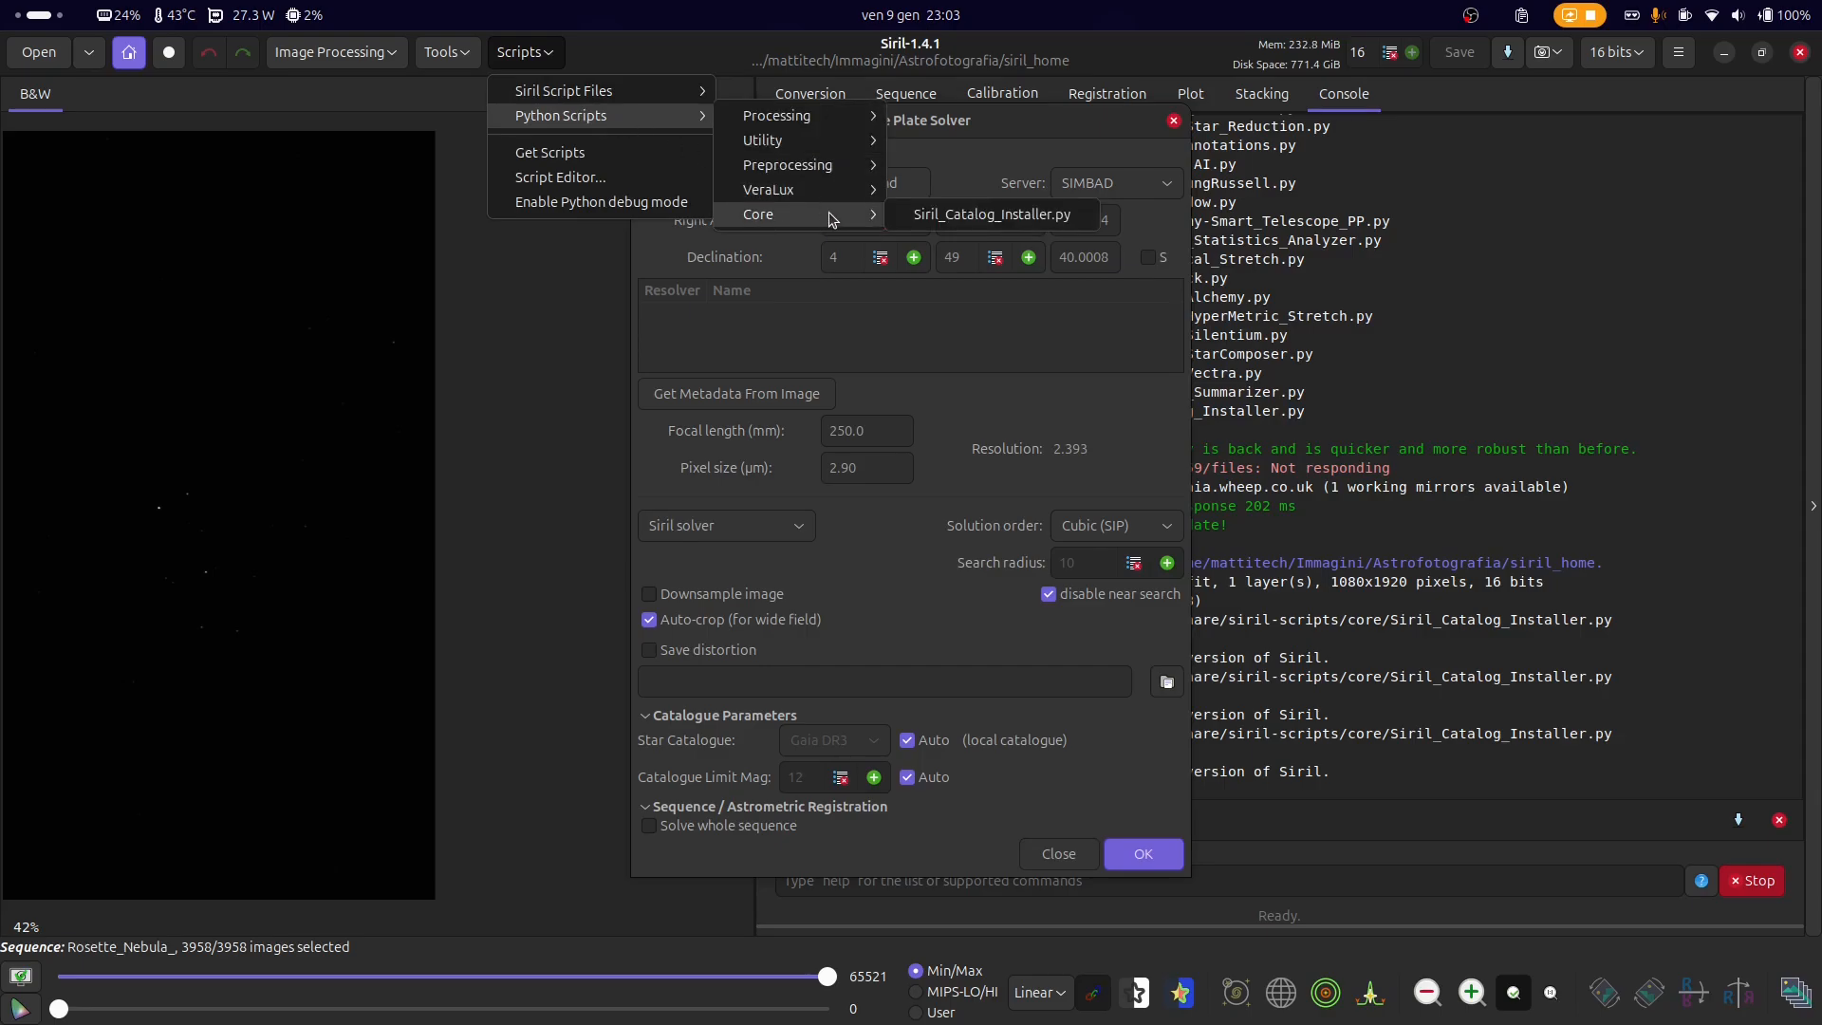
click(911, 220)
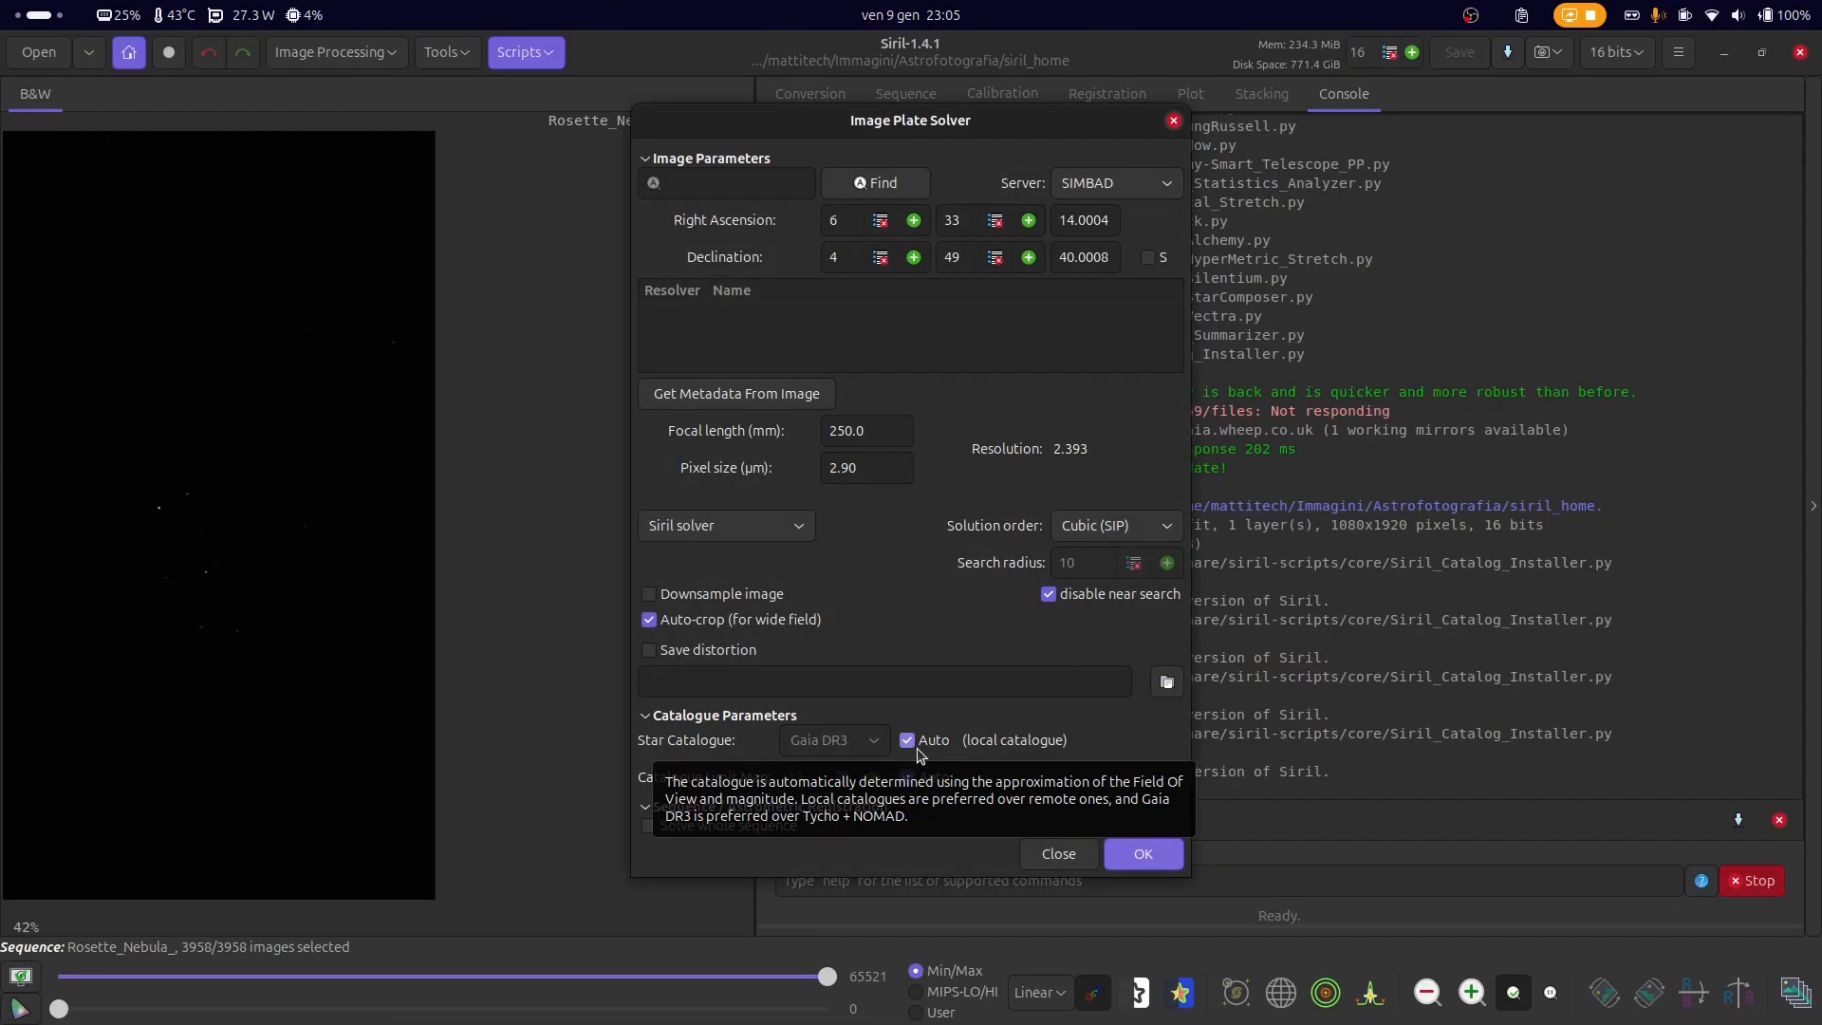
- Try Gaia DR3 as the manually chosen star catalogue, restore automatic catalogue selection, and enable Solve whole sequence
click(906, 741)
click(882, 742)
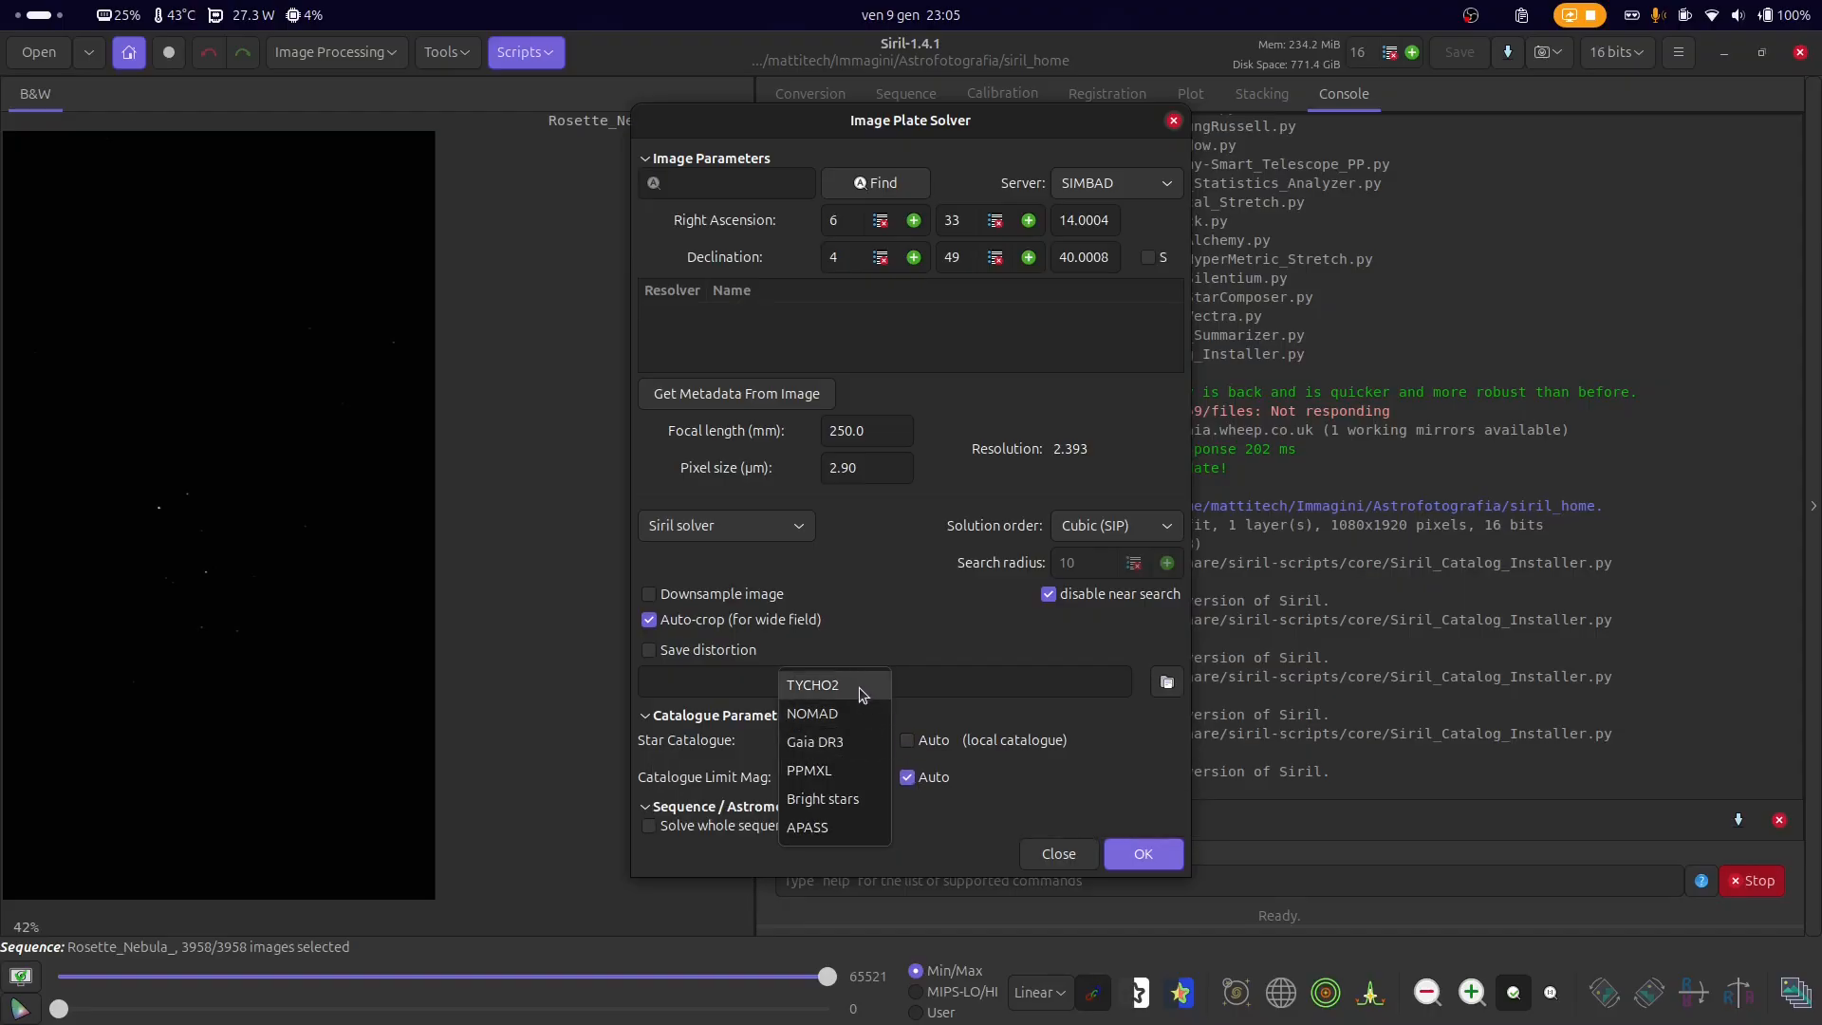
click(861, 742)
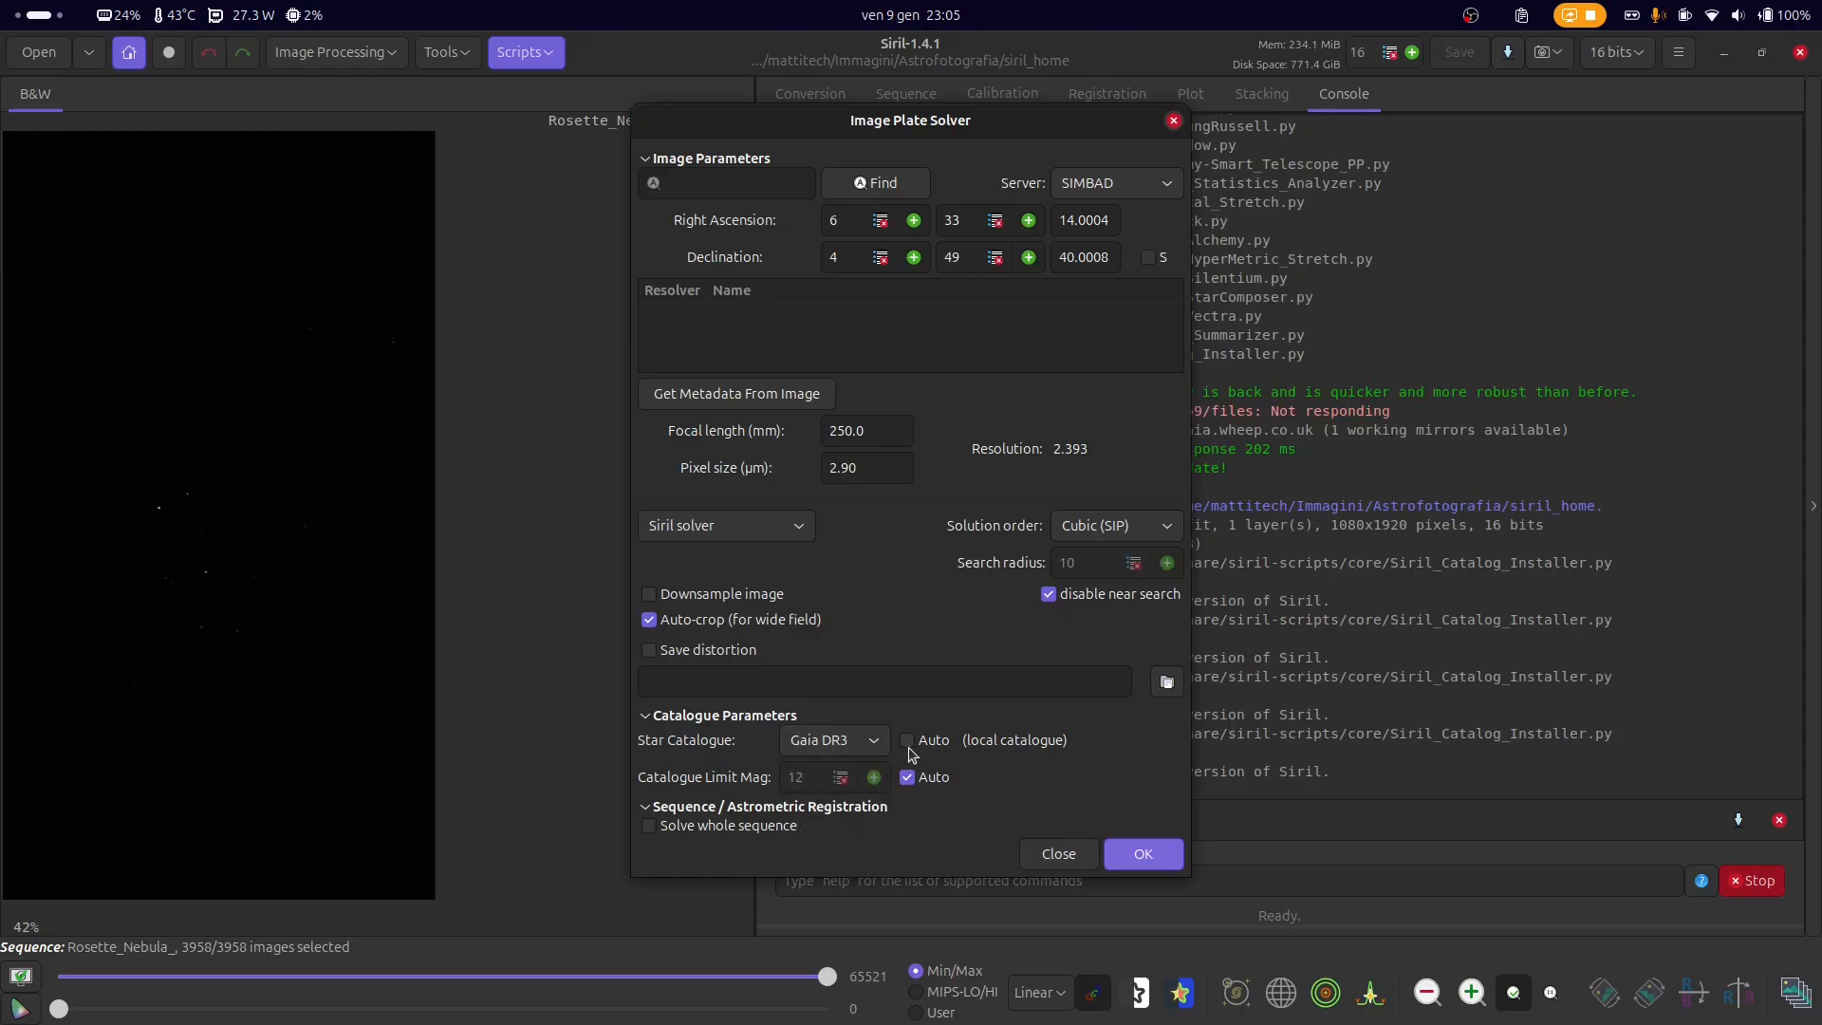
click(908, 744)
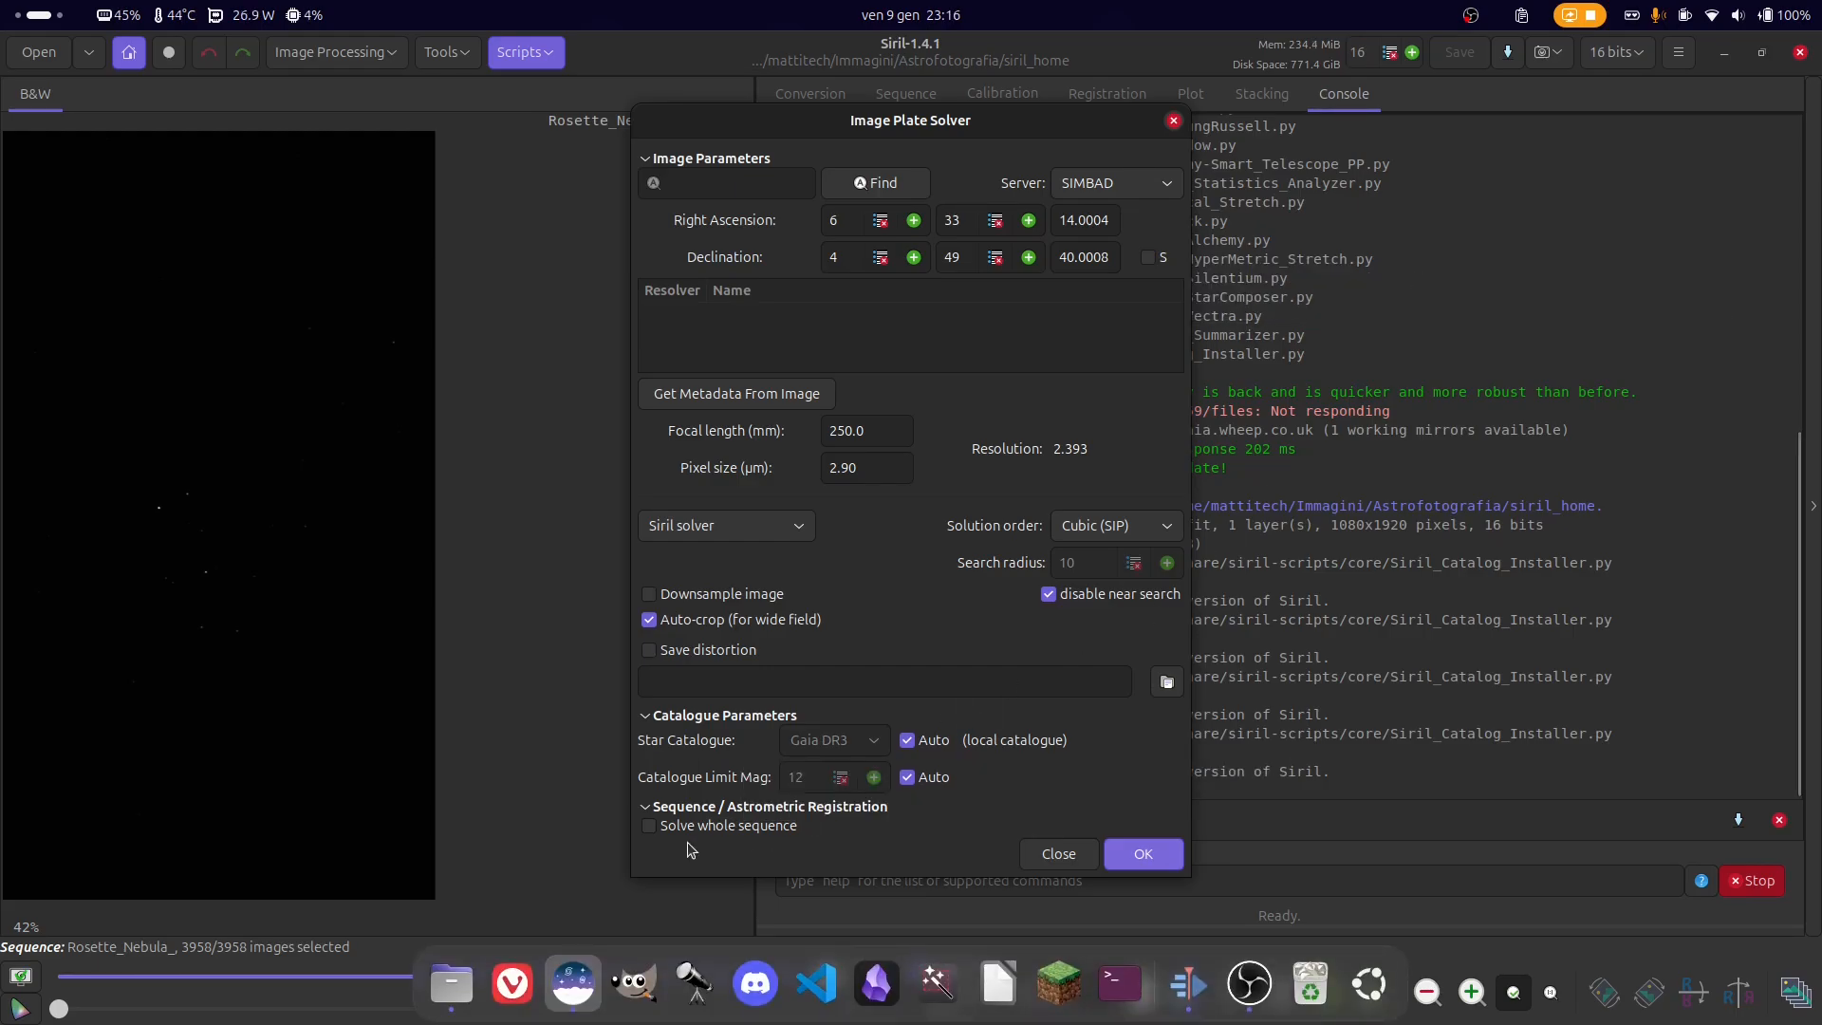
click(650, 827)
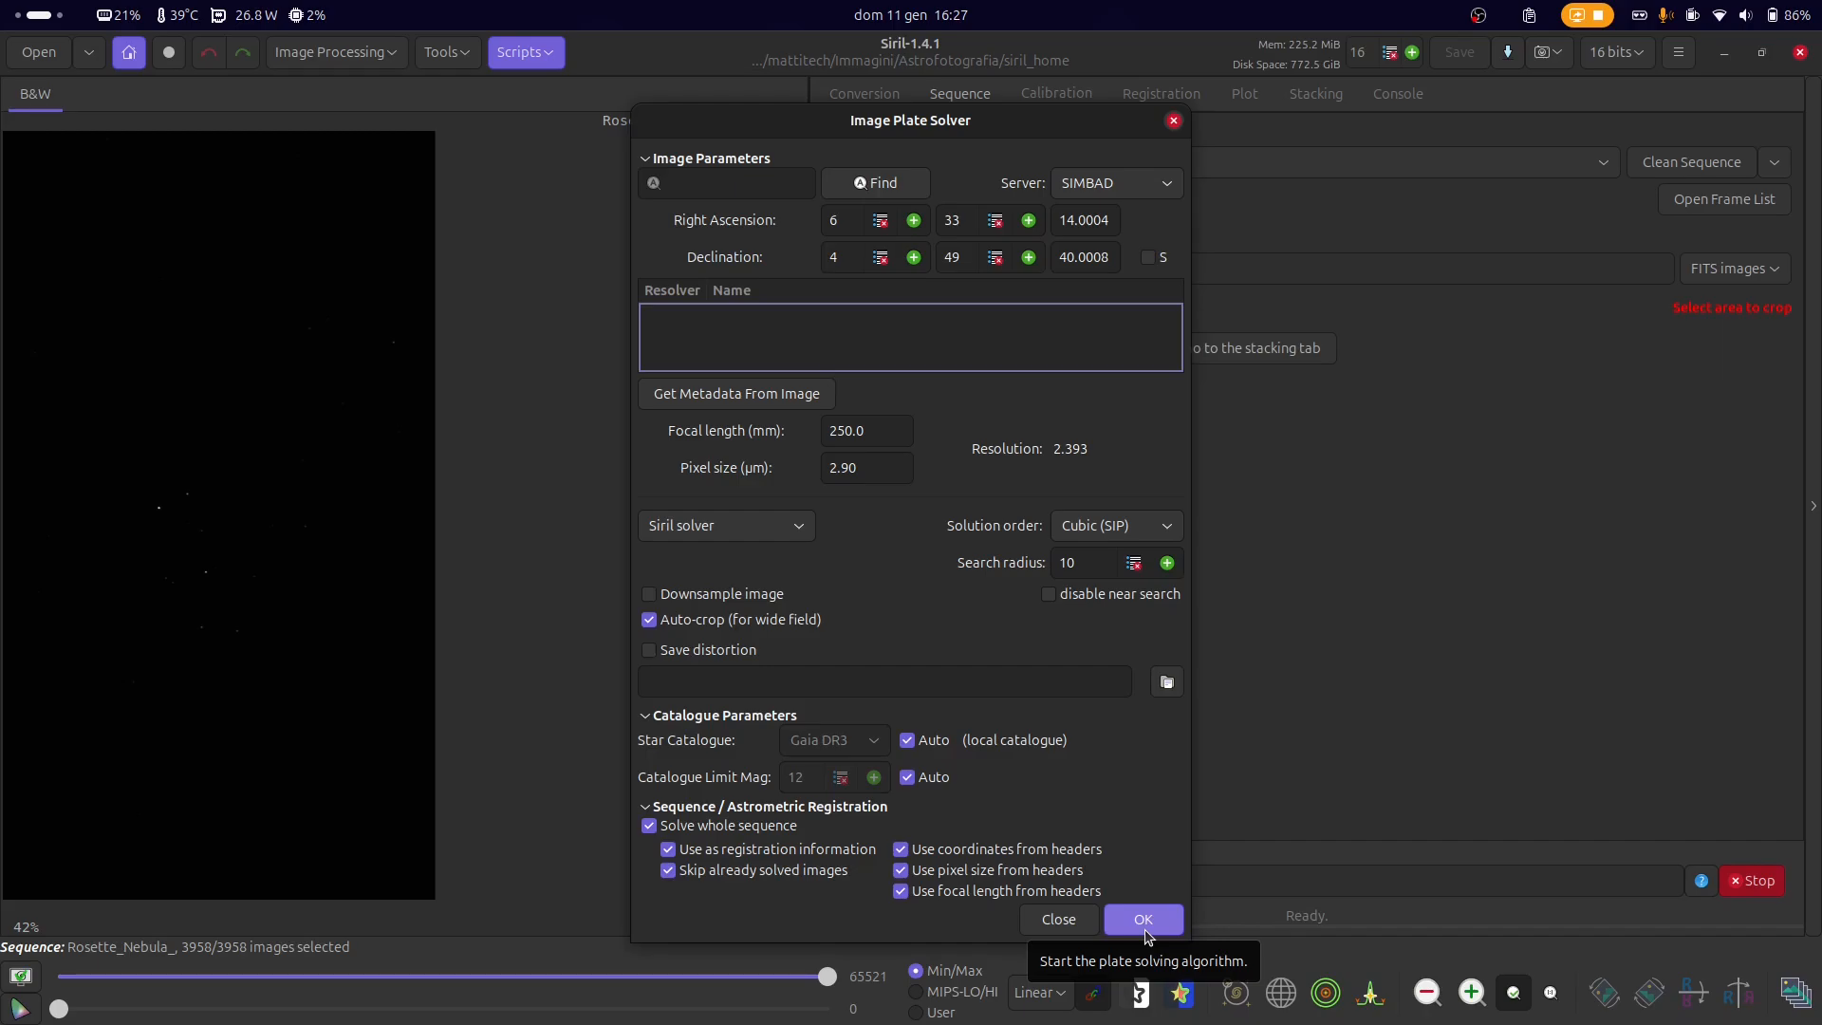
- Open Dynamic PSF, detect the stars in the current frame, and examine the star list and the markers on the image
click(443, 52)
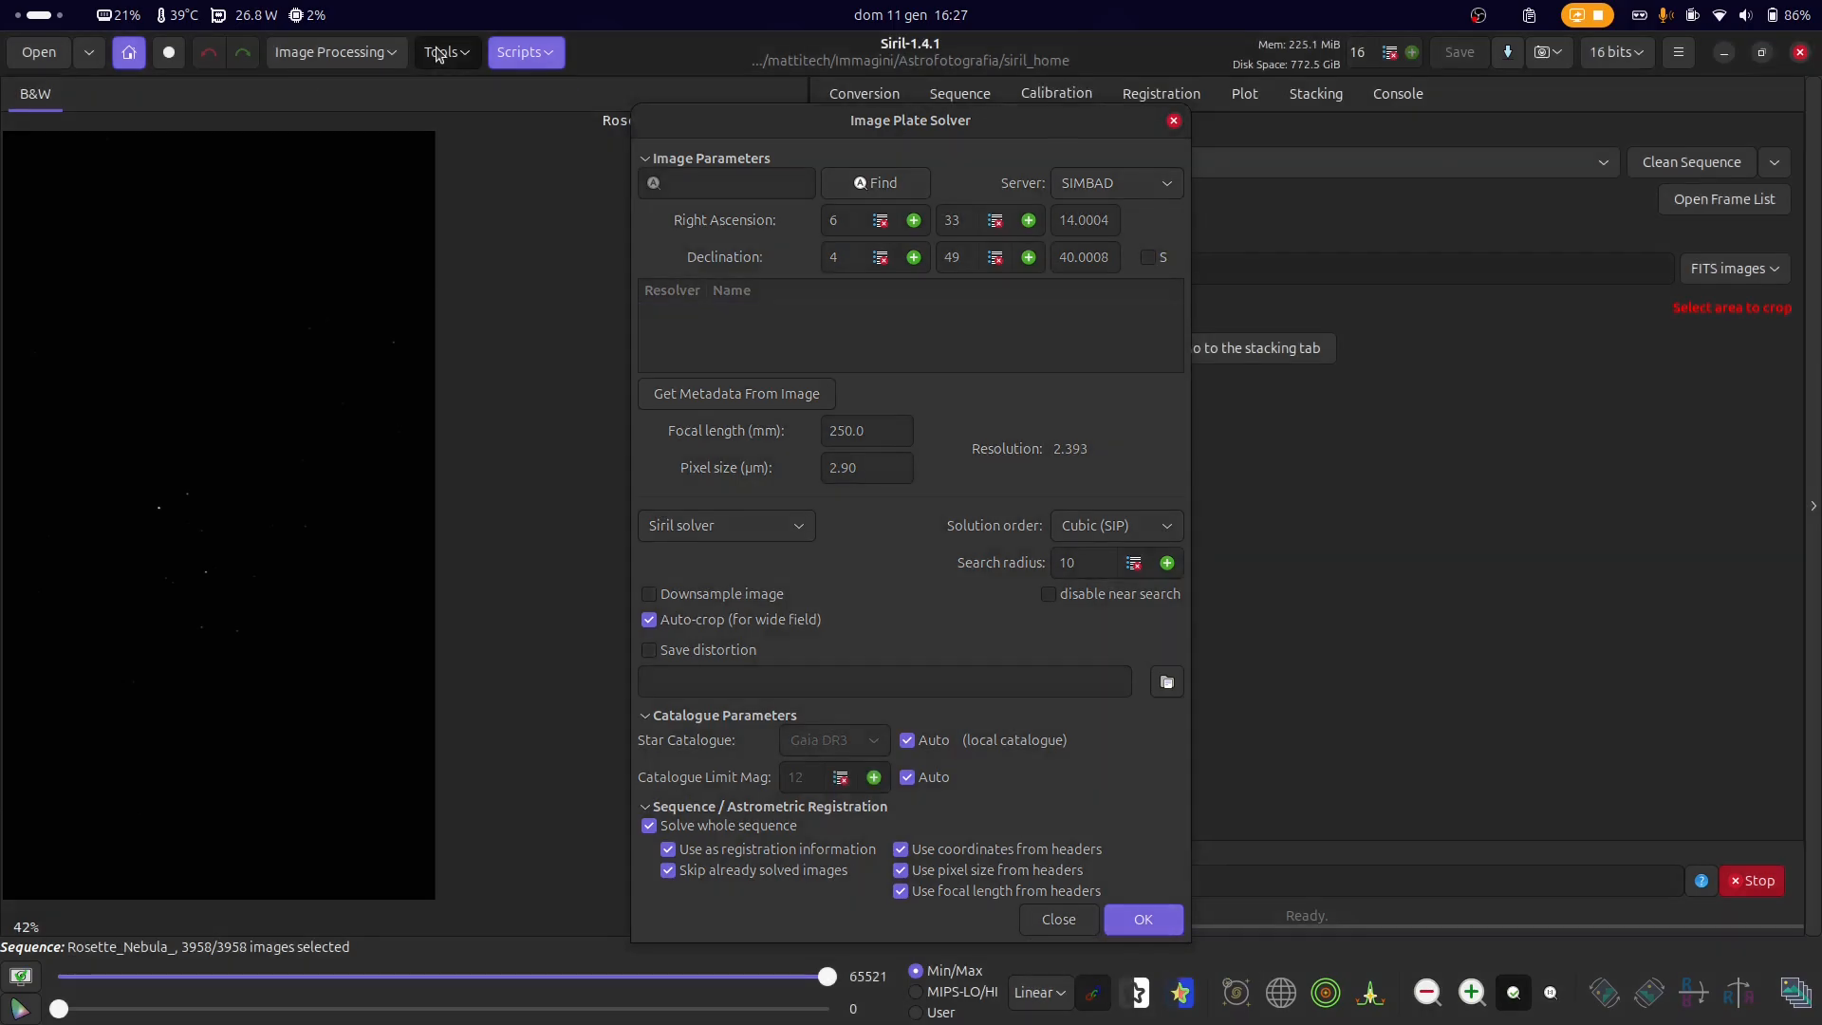
click(446, 102)
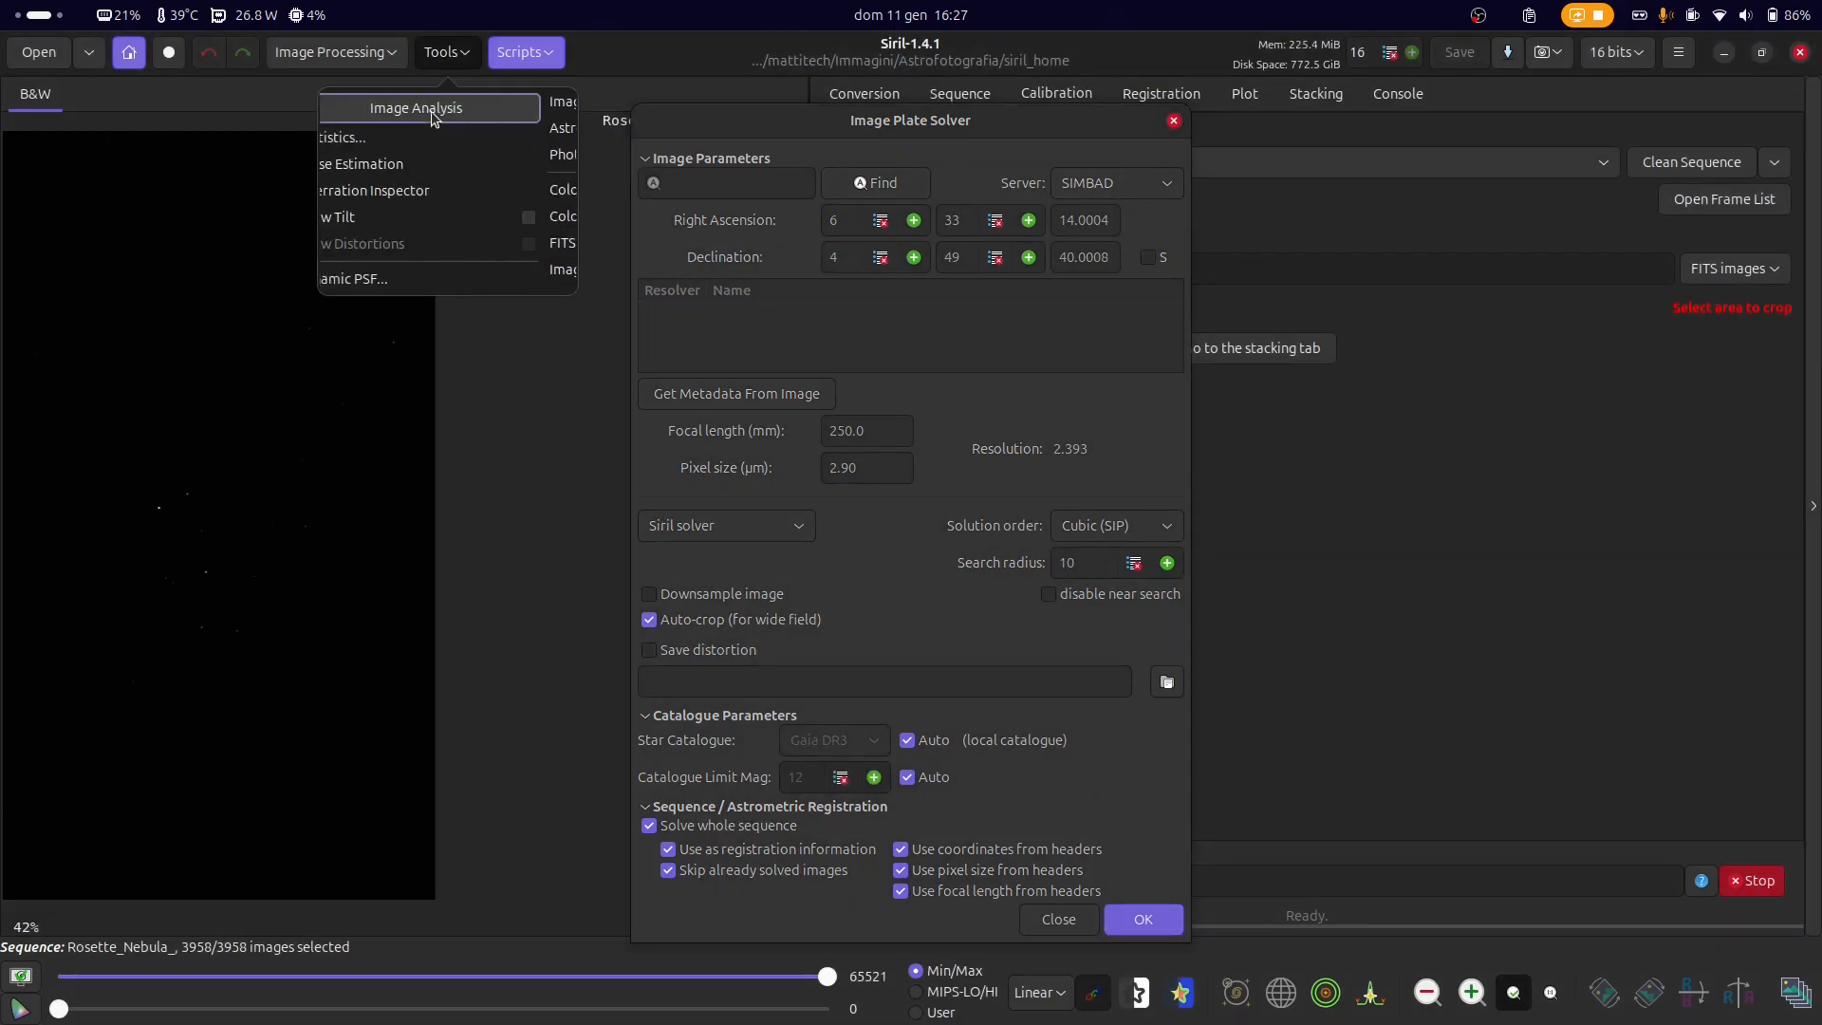
click(491, 277)
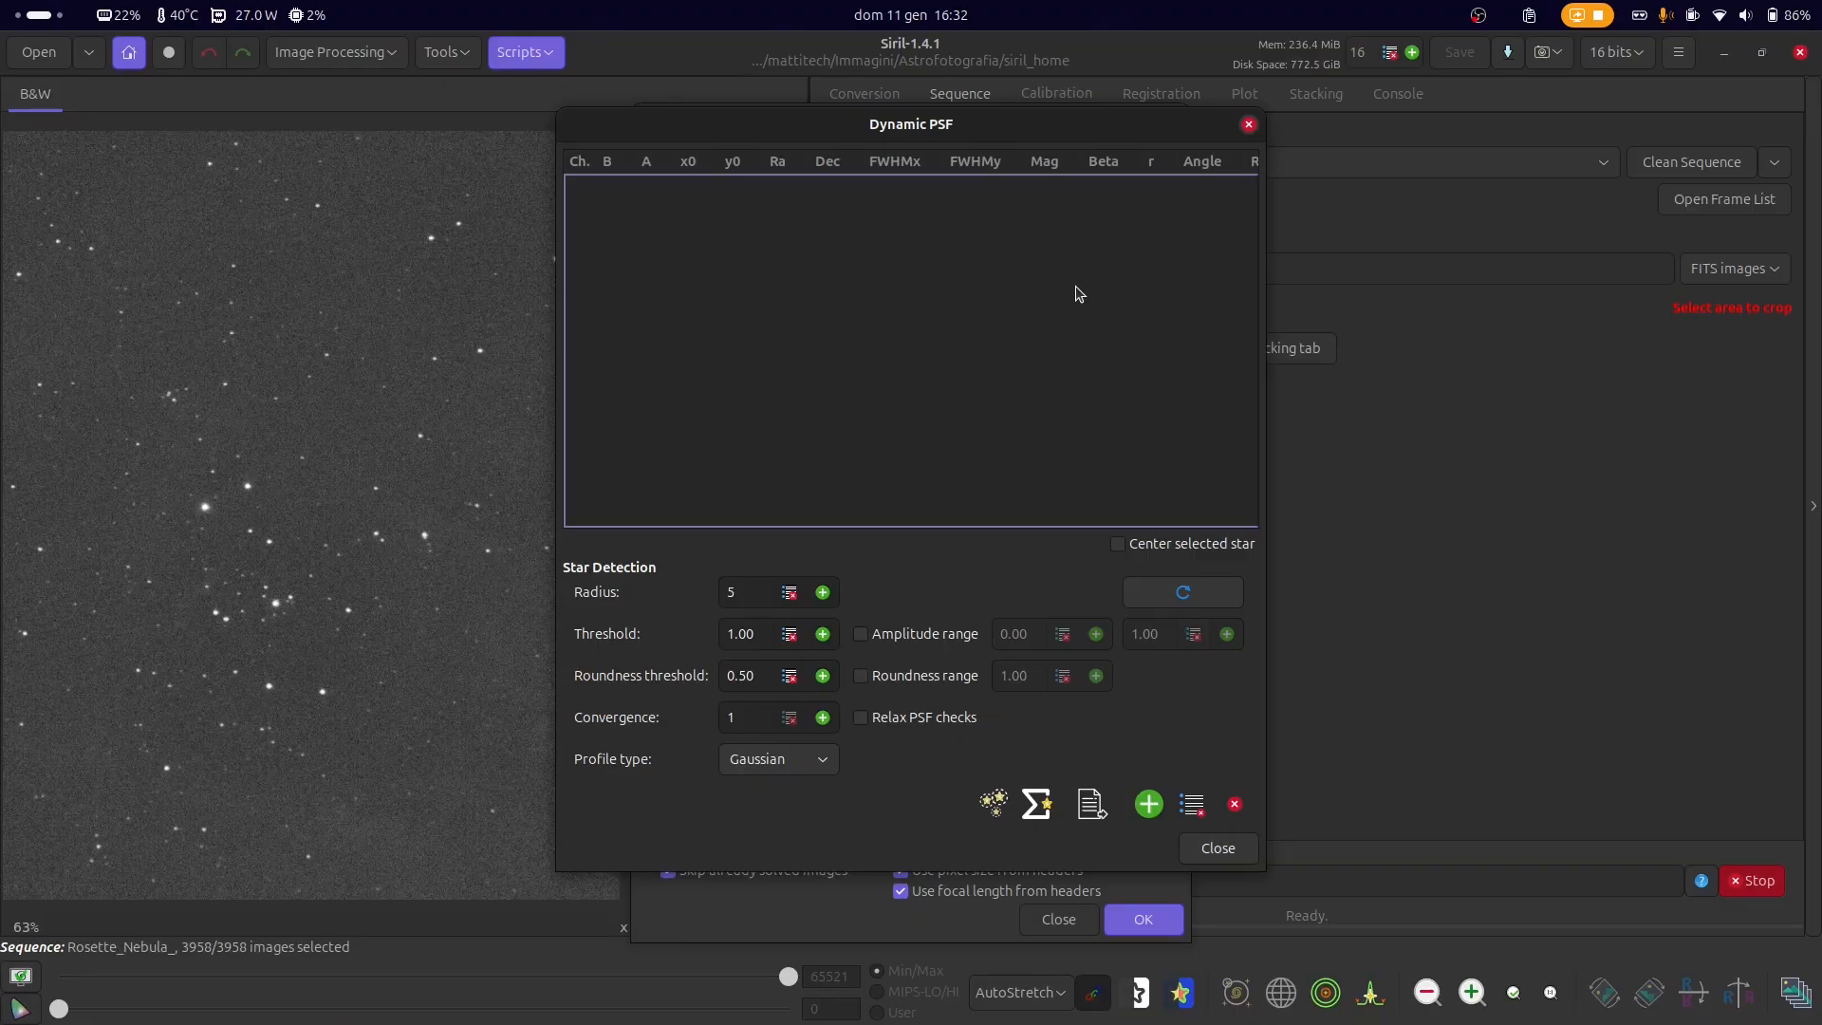
click(996, 804)
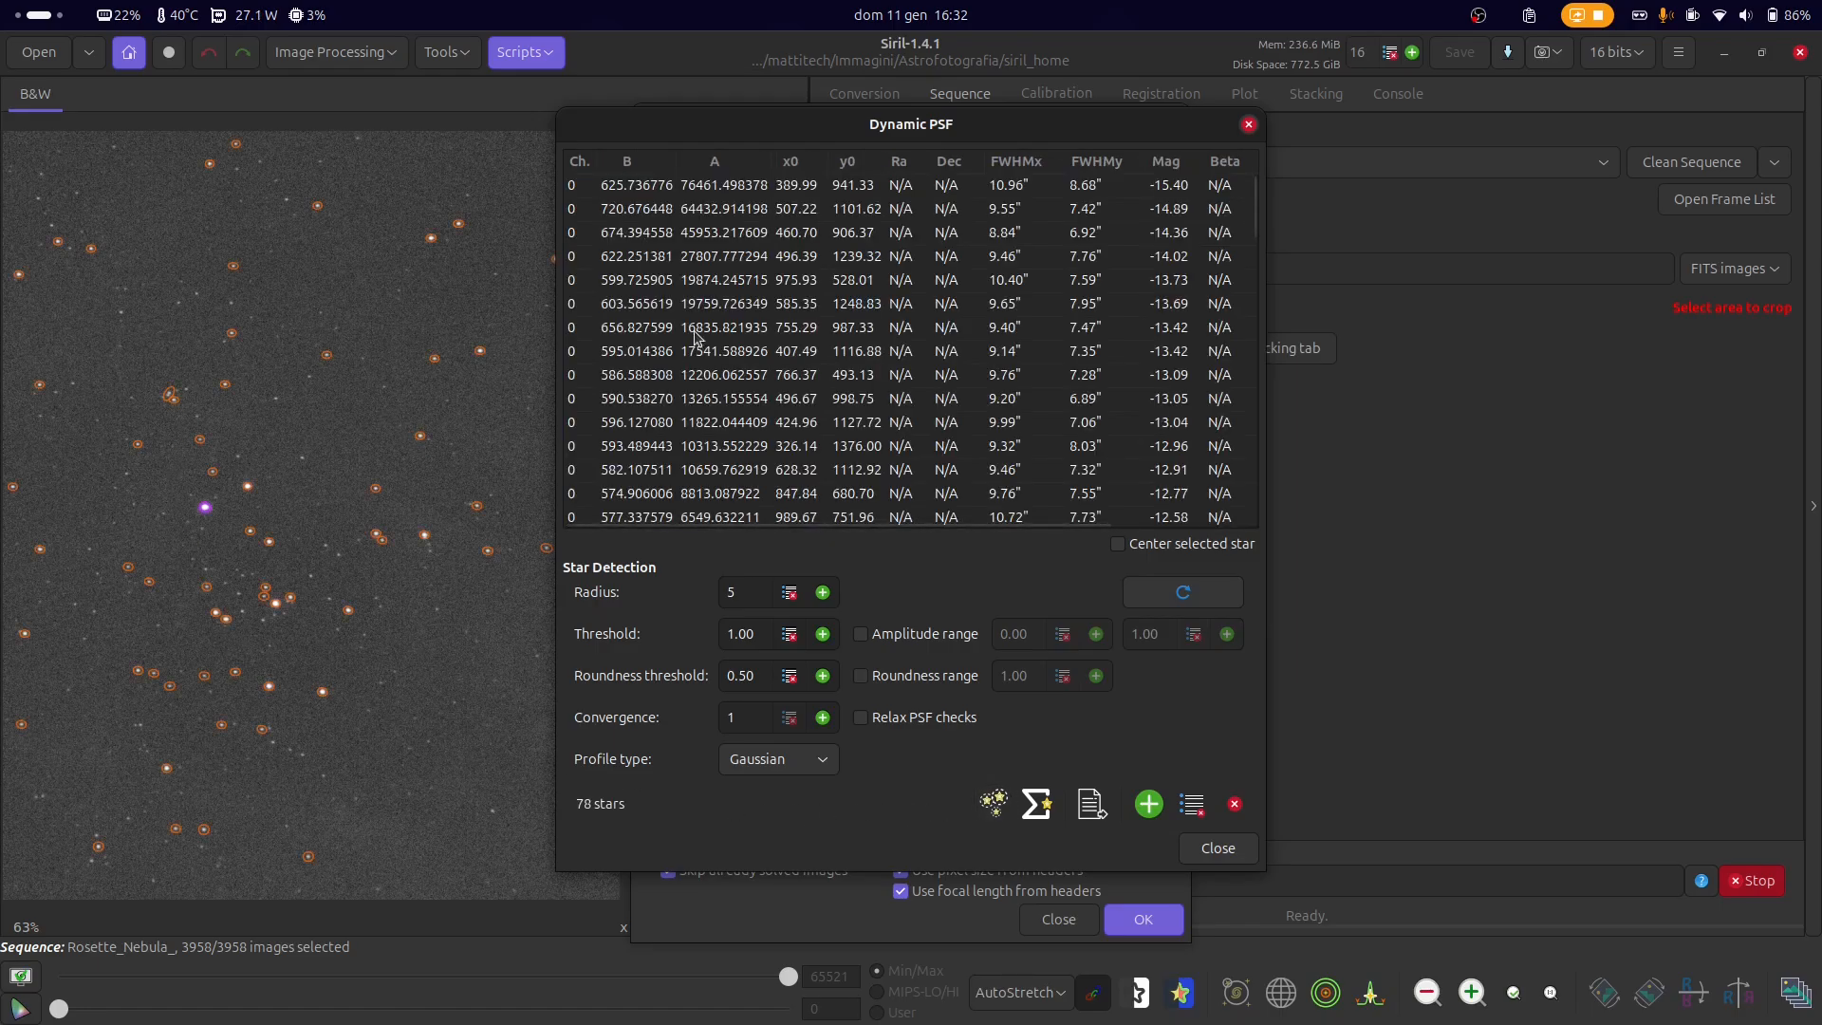
scroll(702, 347, down, 5)
scroll(705, 339, up, 3)
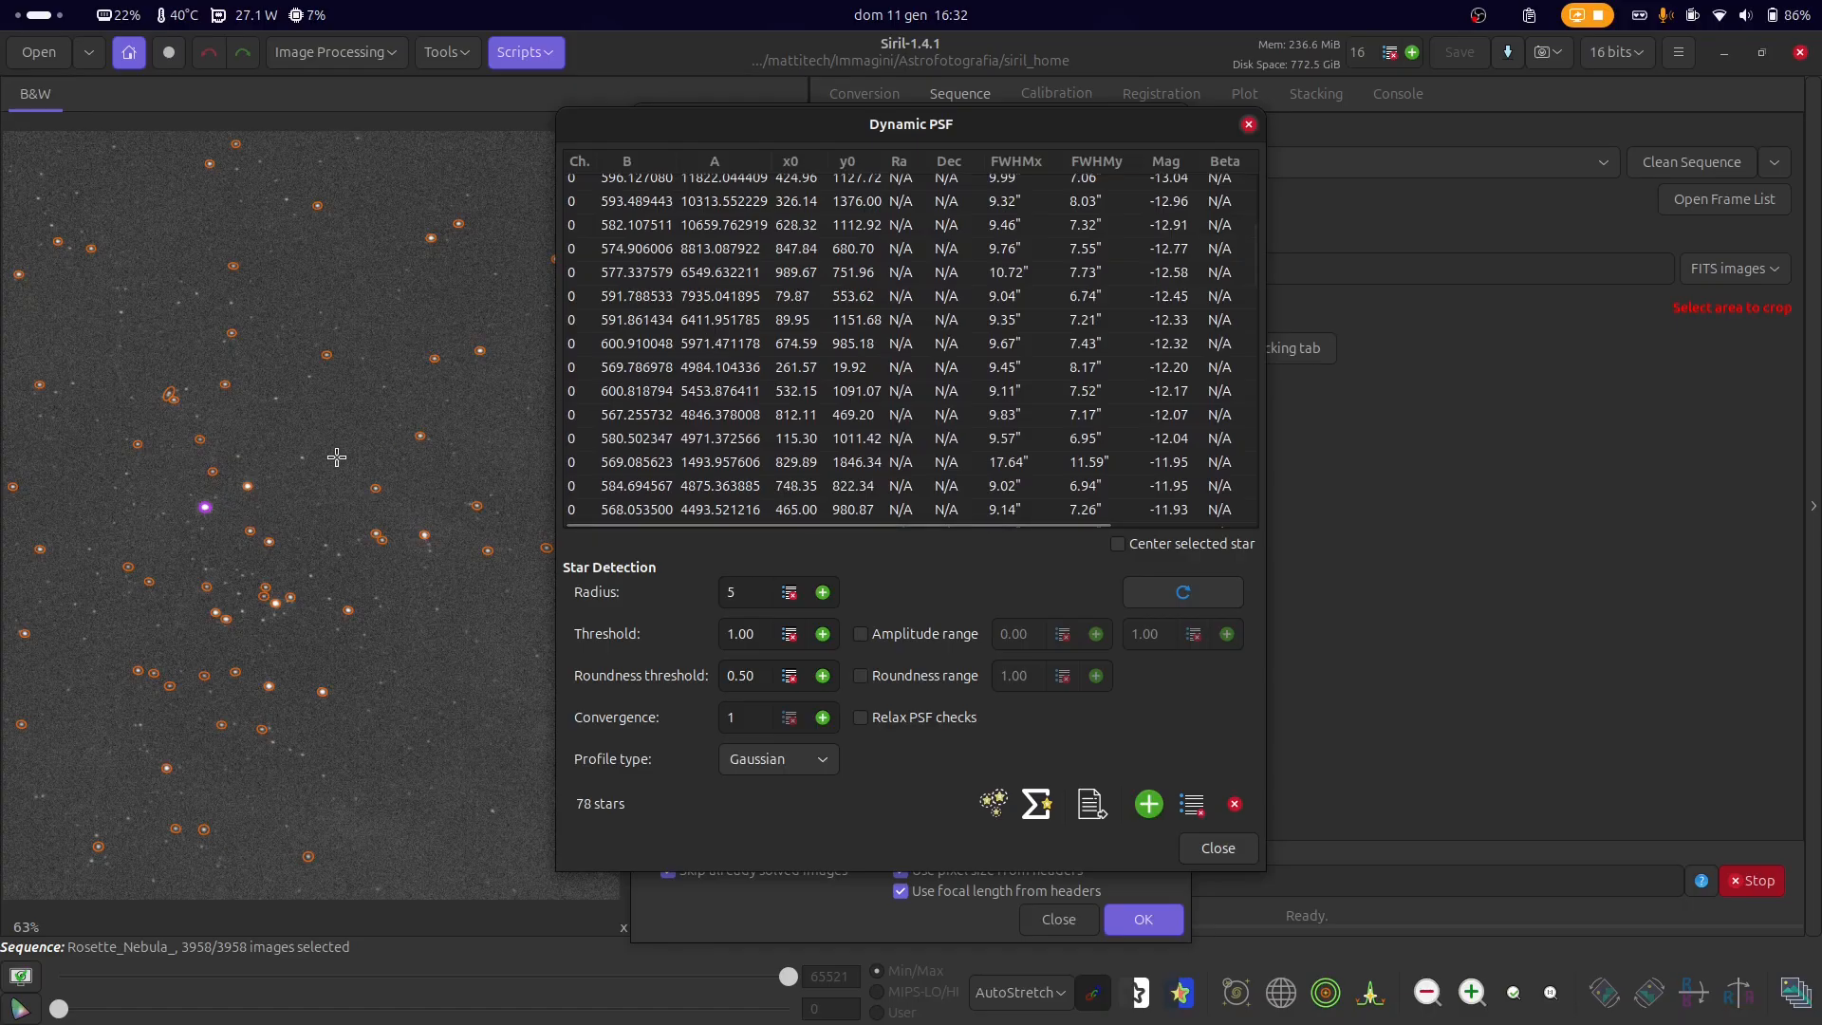
scroll(337, 468, up, 5)
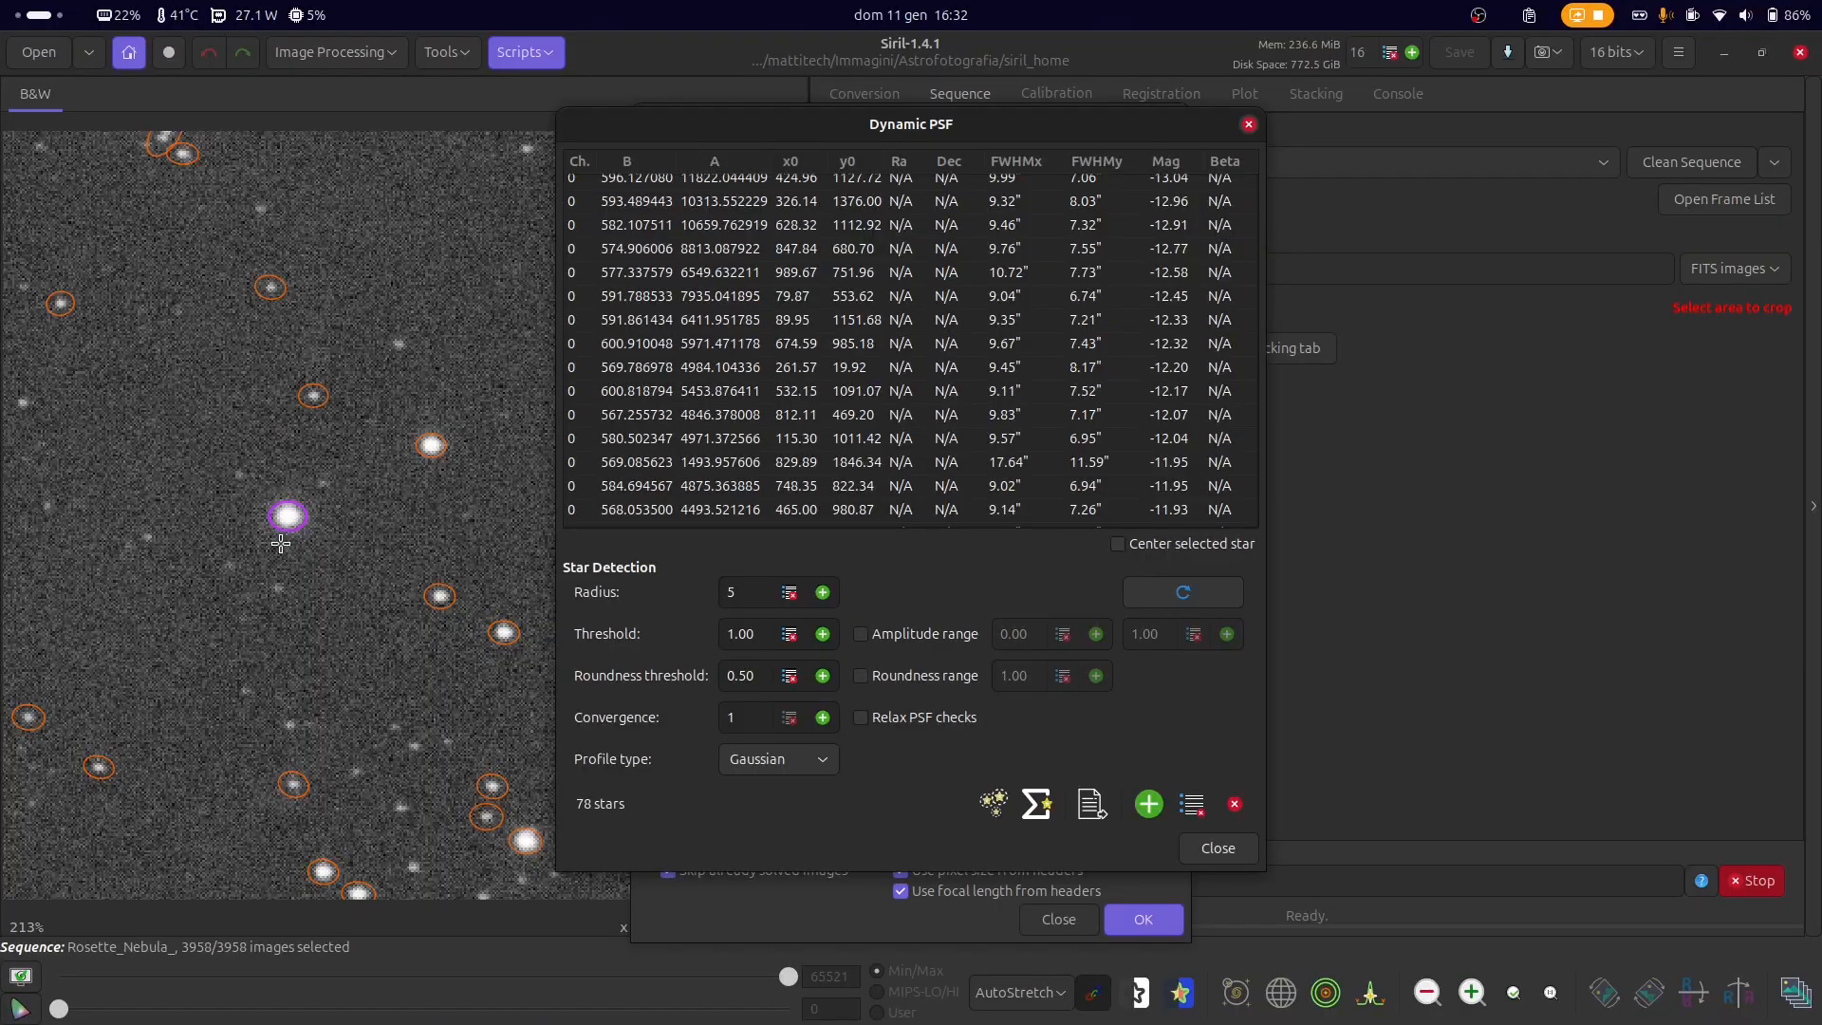
scroll(281, 544, up, 2)
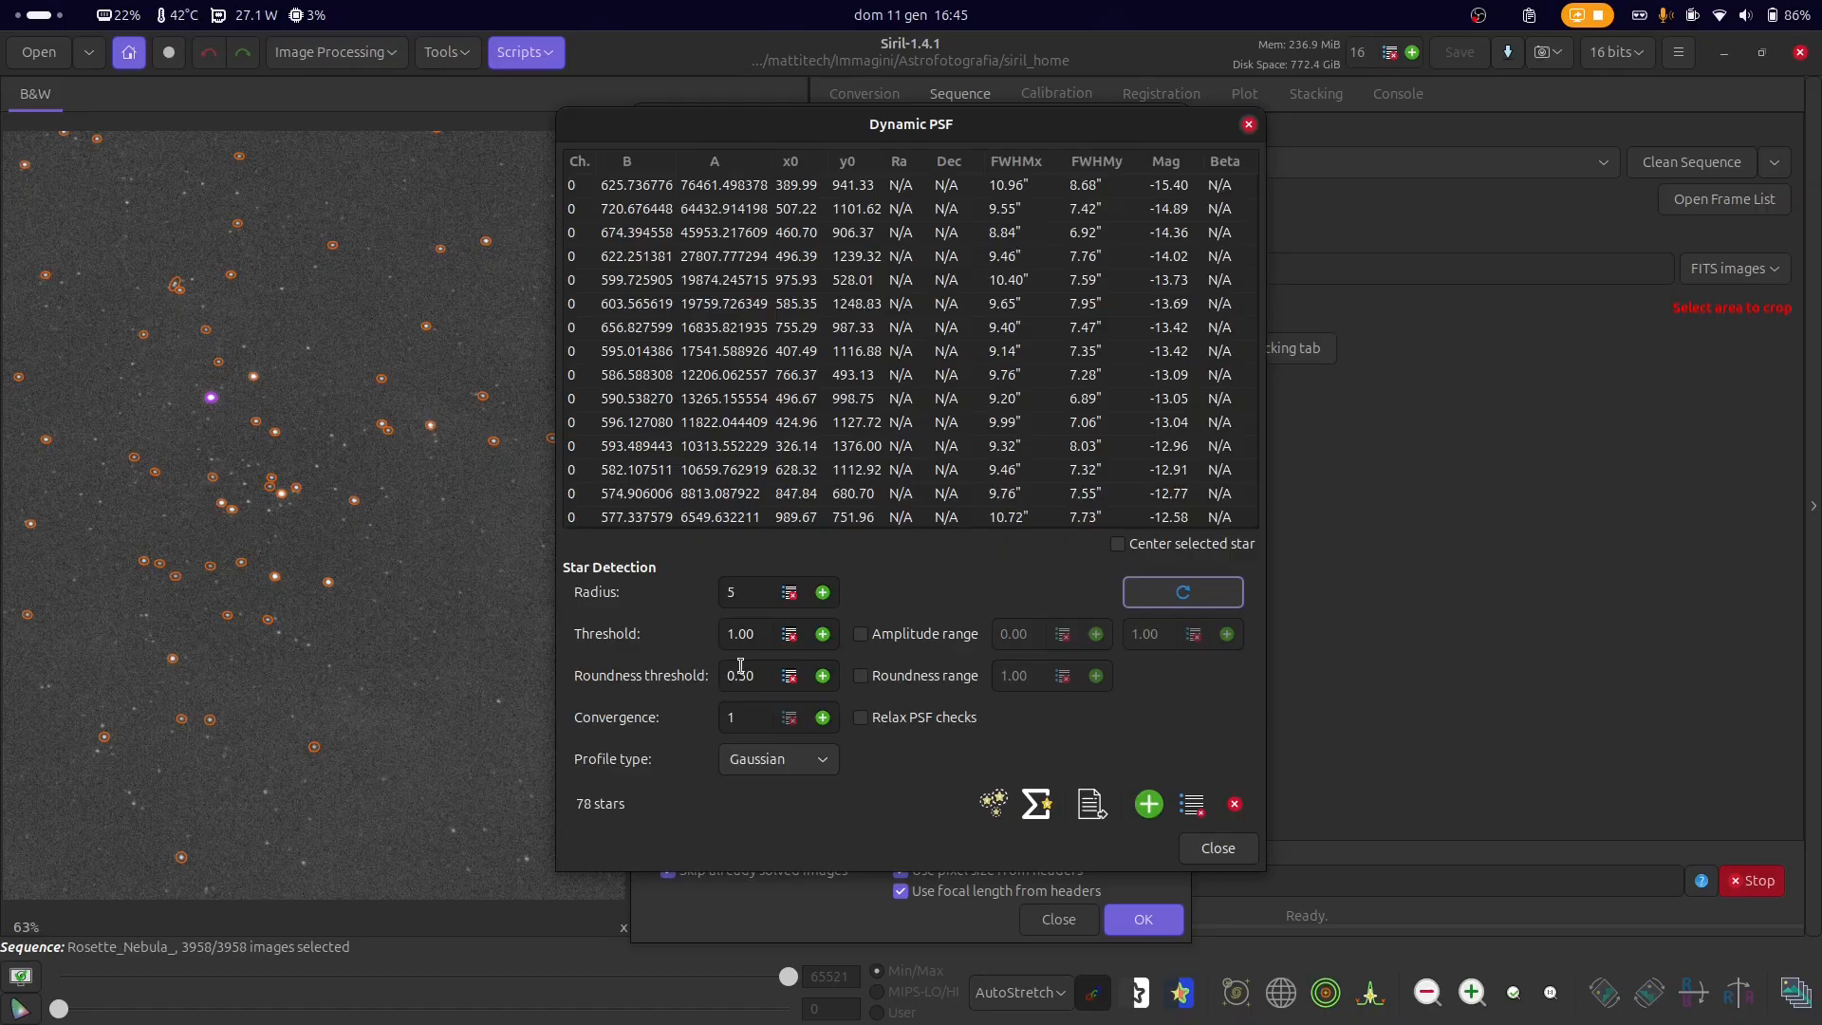
- Lower the star detection roundness threshold to 0.25 and enable Relax PSF checks
click(803, 677)
click(802, 677)
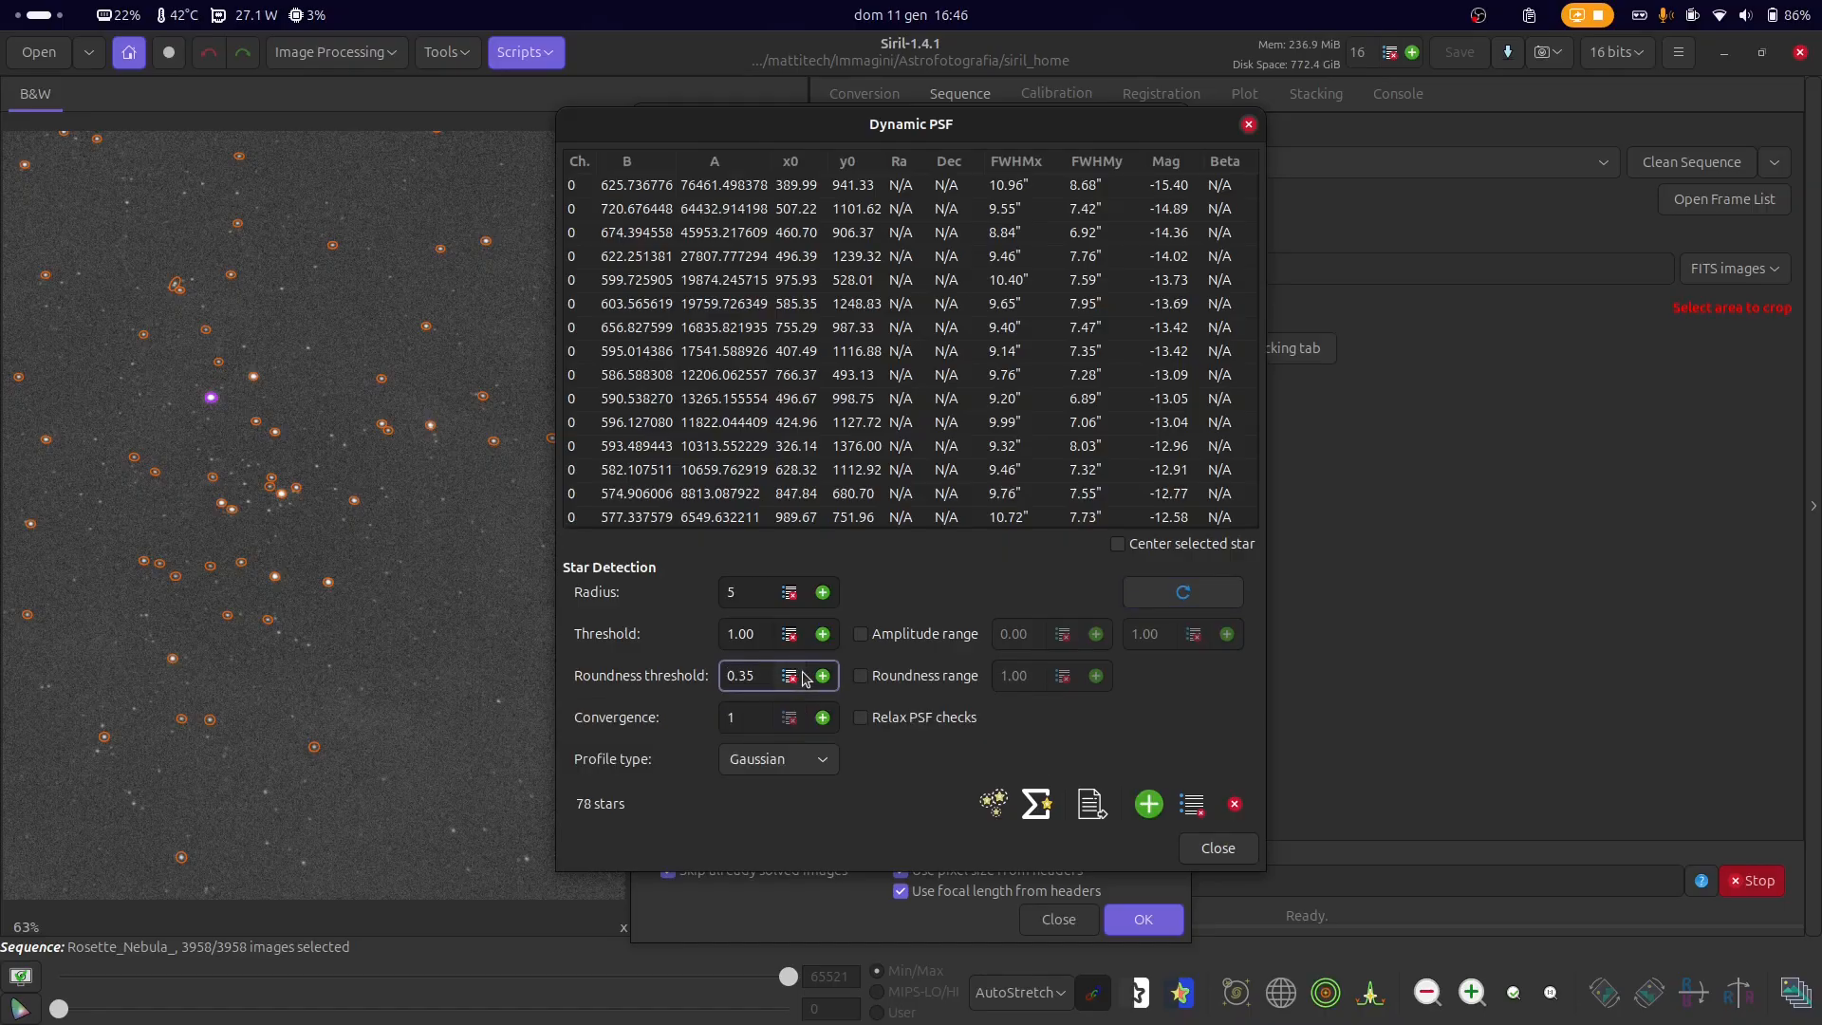
click(803, 676)
click(803, 676)
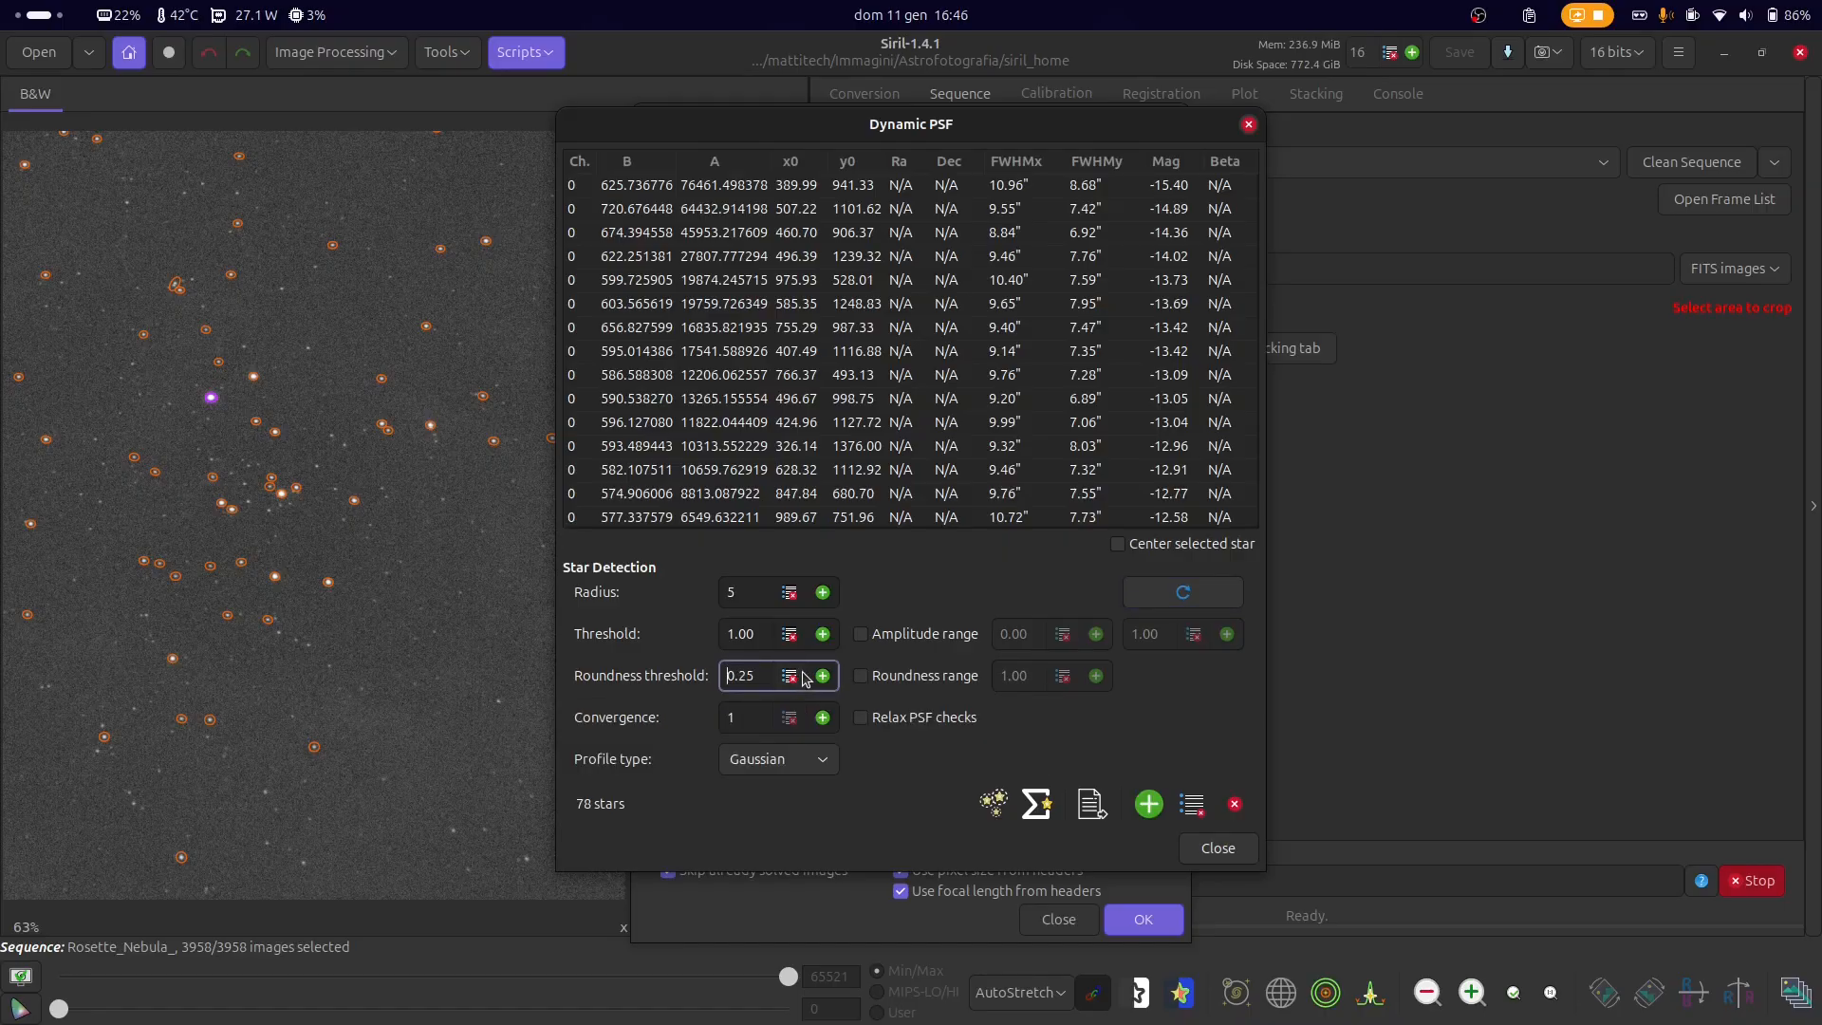
click(886, 727)
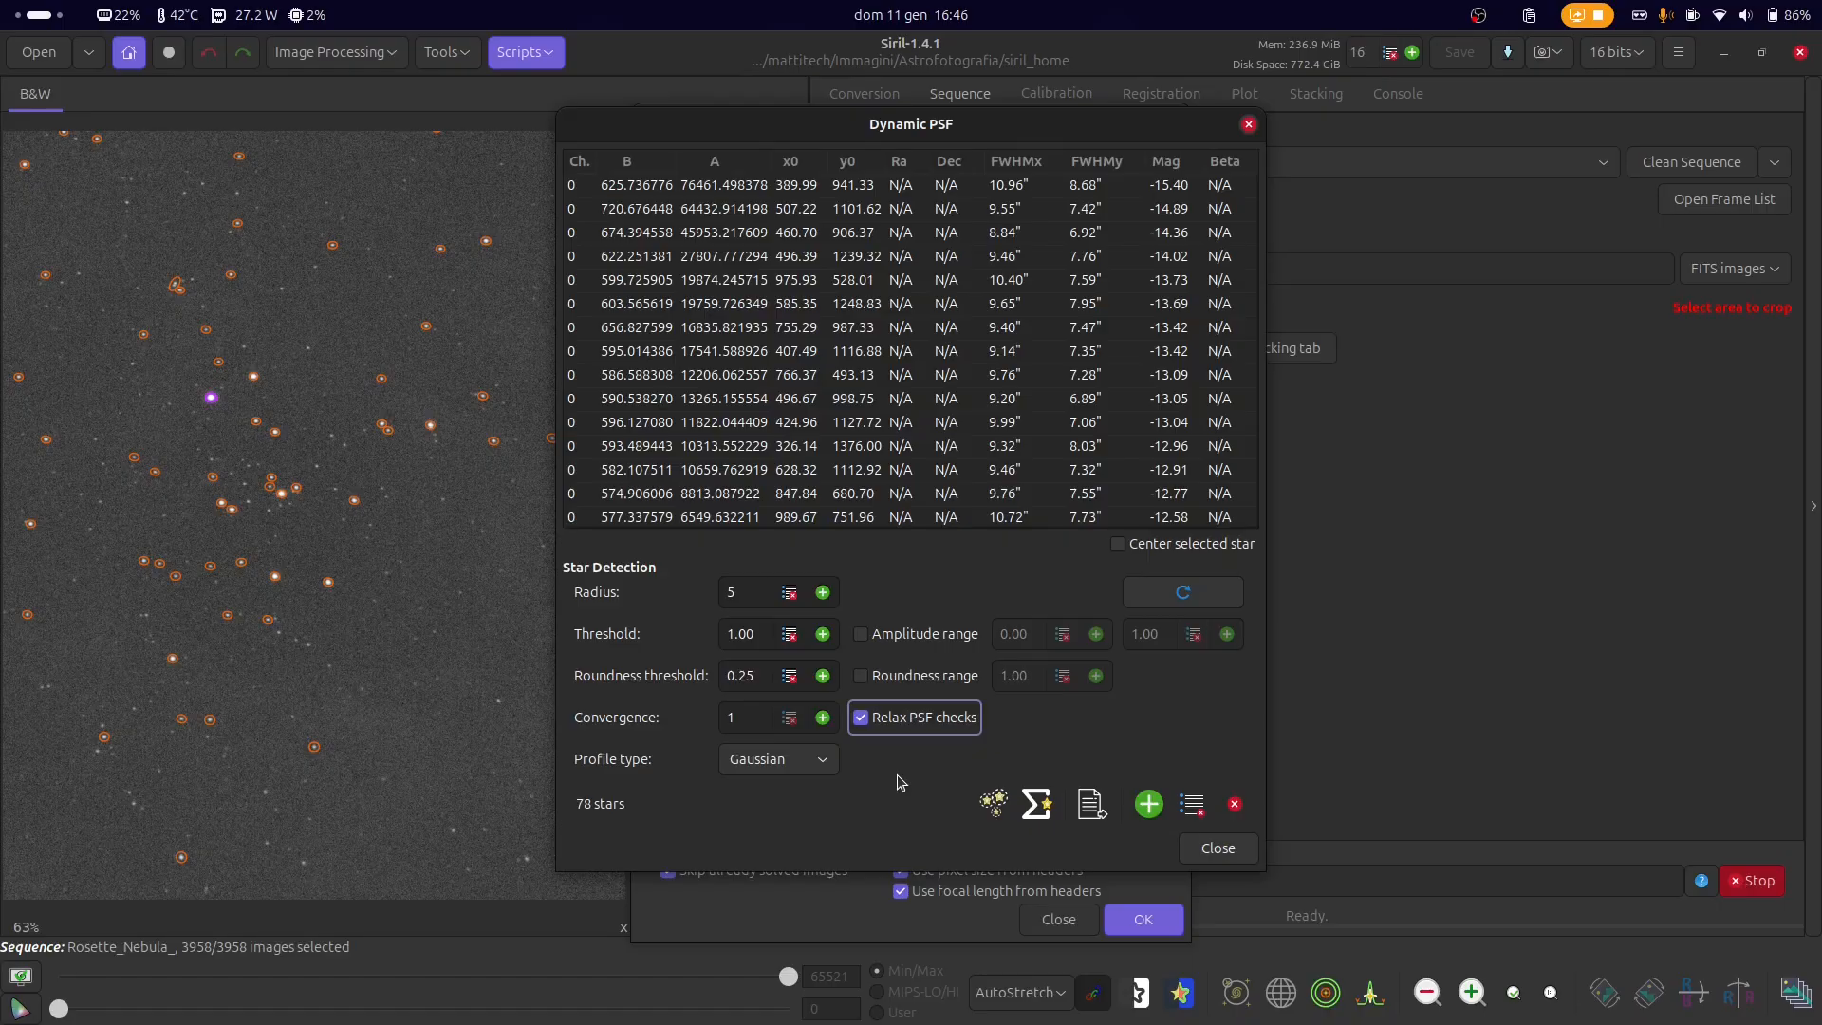
- Set the star detection threshold to 0.5, rerun the detection, and inspect the marked stars up close
click(753, 640)
key(BackSpace)
key(BackSpace)
key(BackSpace)
key(BackSpace)
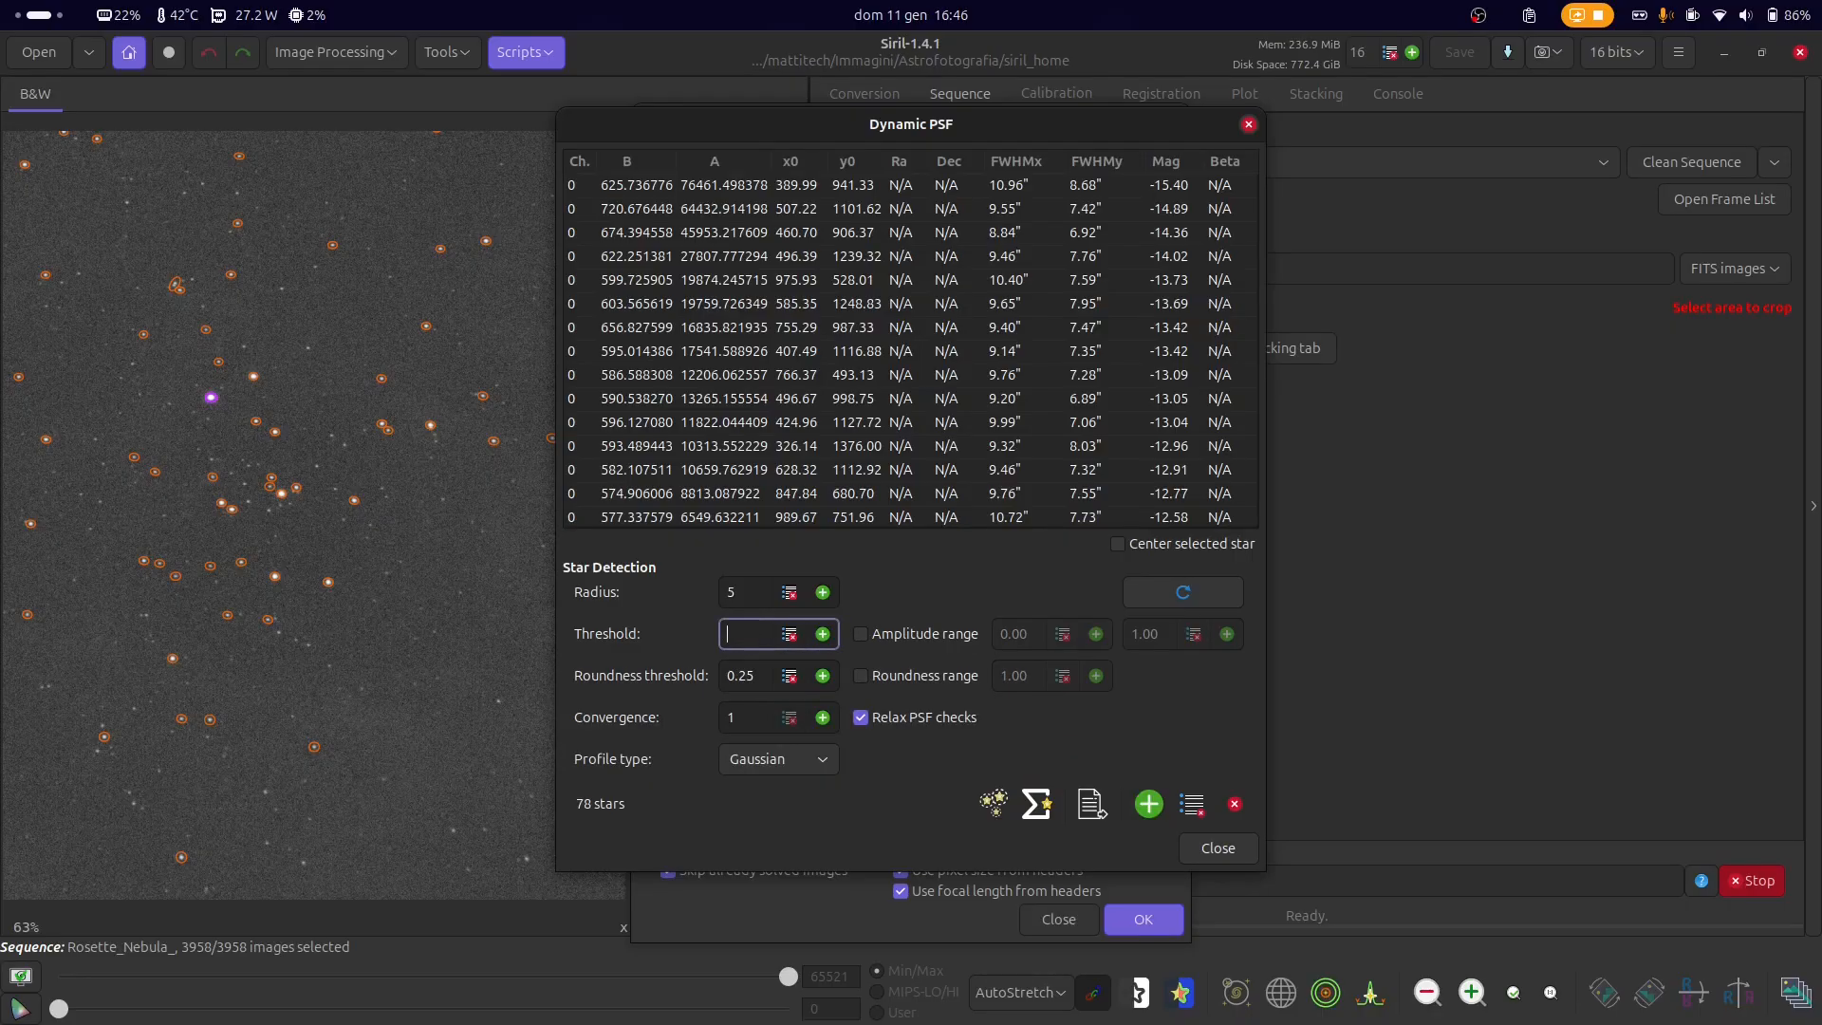
text(0.5)
click(991, 806)
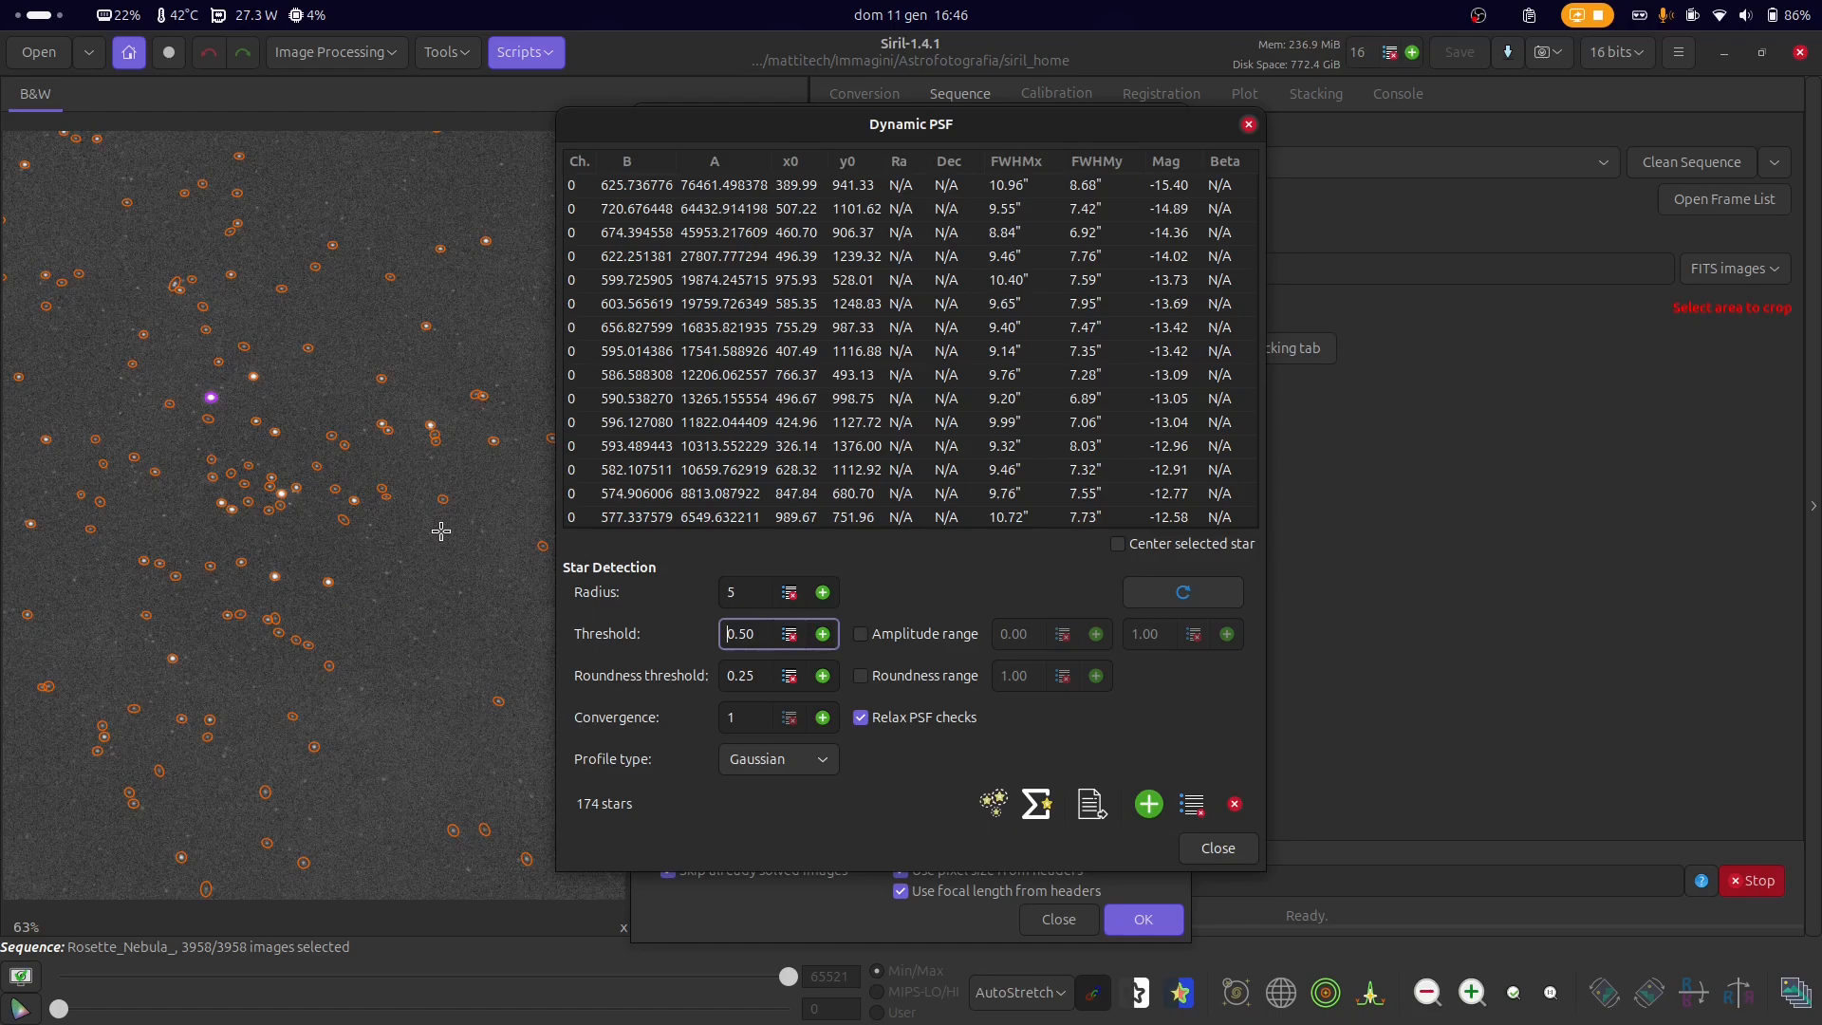
scroll(277, 326, up, 2)
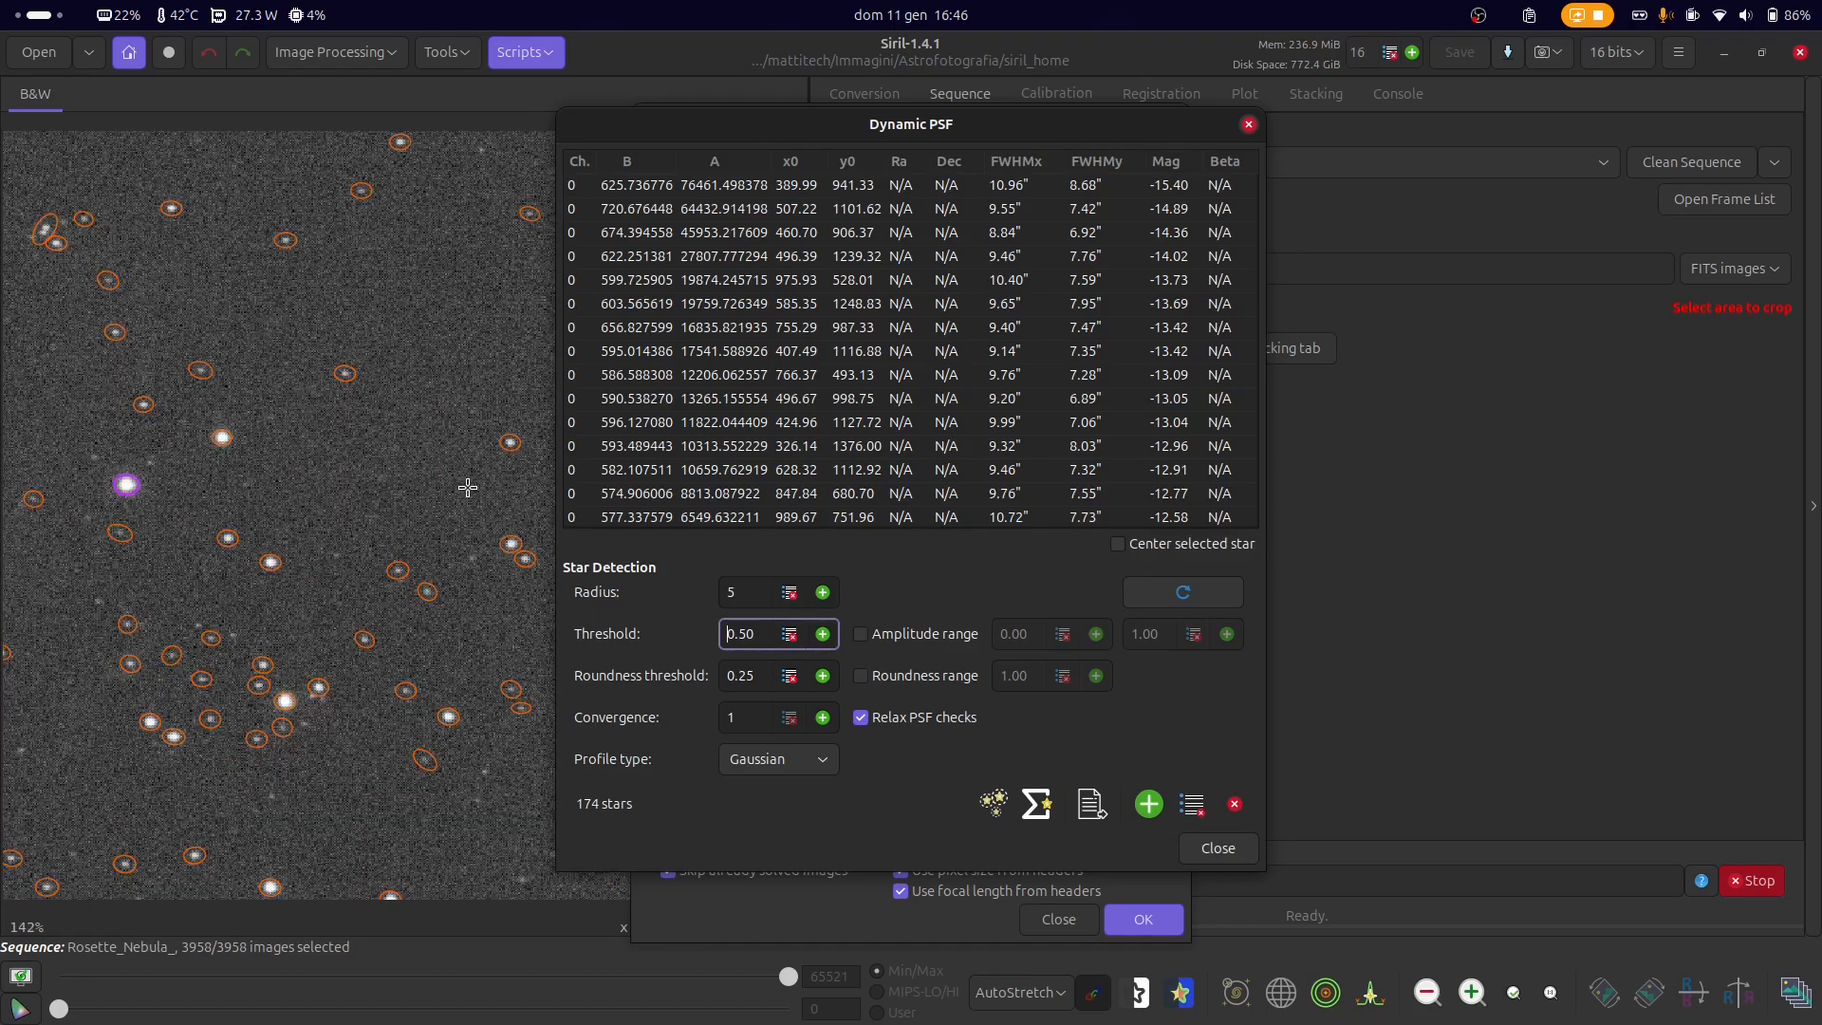
- Add the faint unmarked star near the image centre to the detected stars with Pick a Star, and find its entry in the list
scroll(467, 487, down, 1)
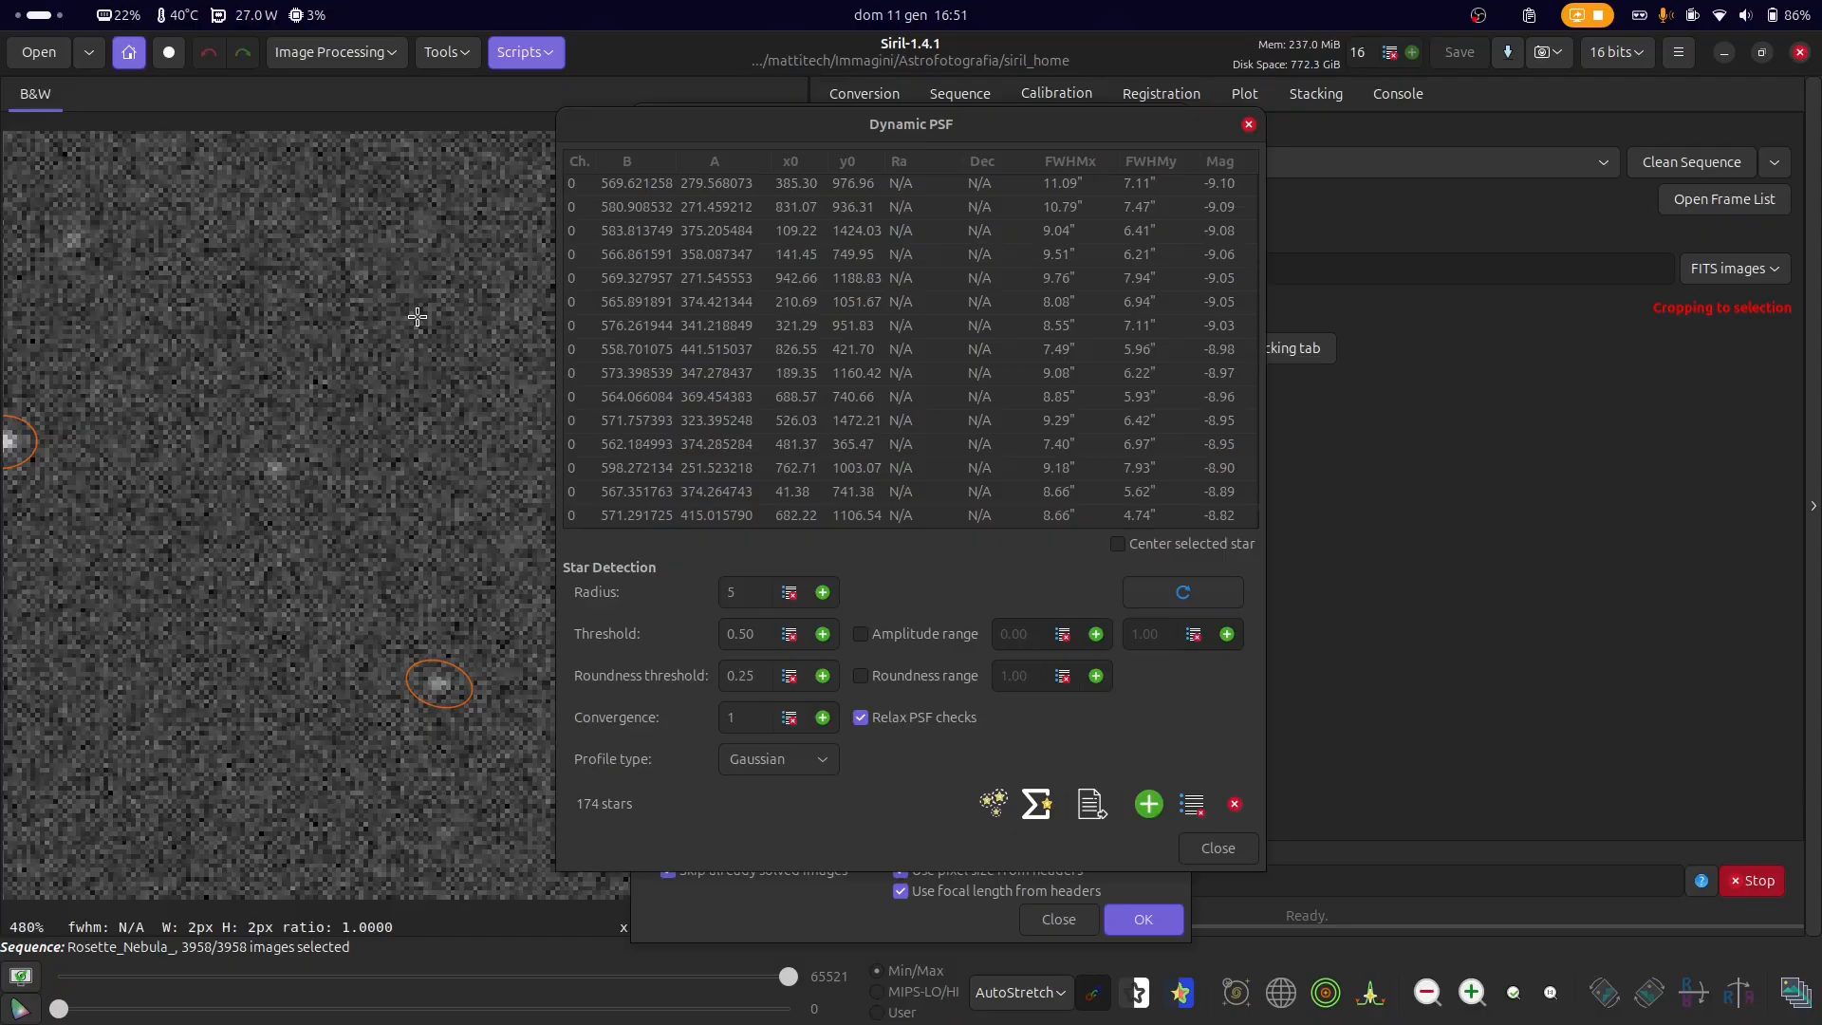
scroll(300, 380, up, 1)
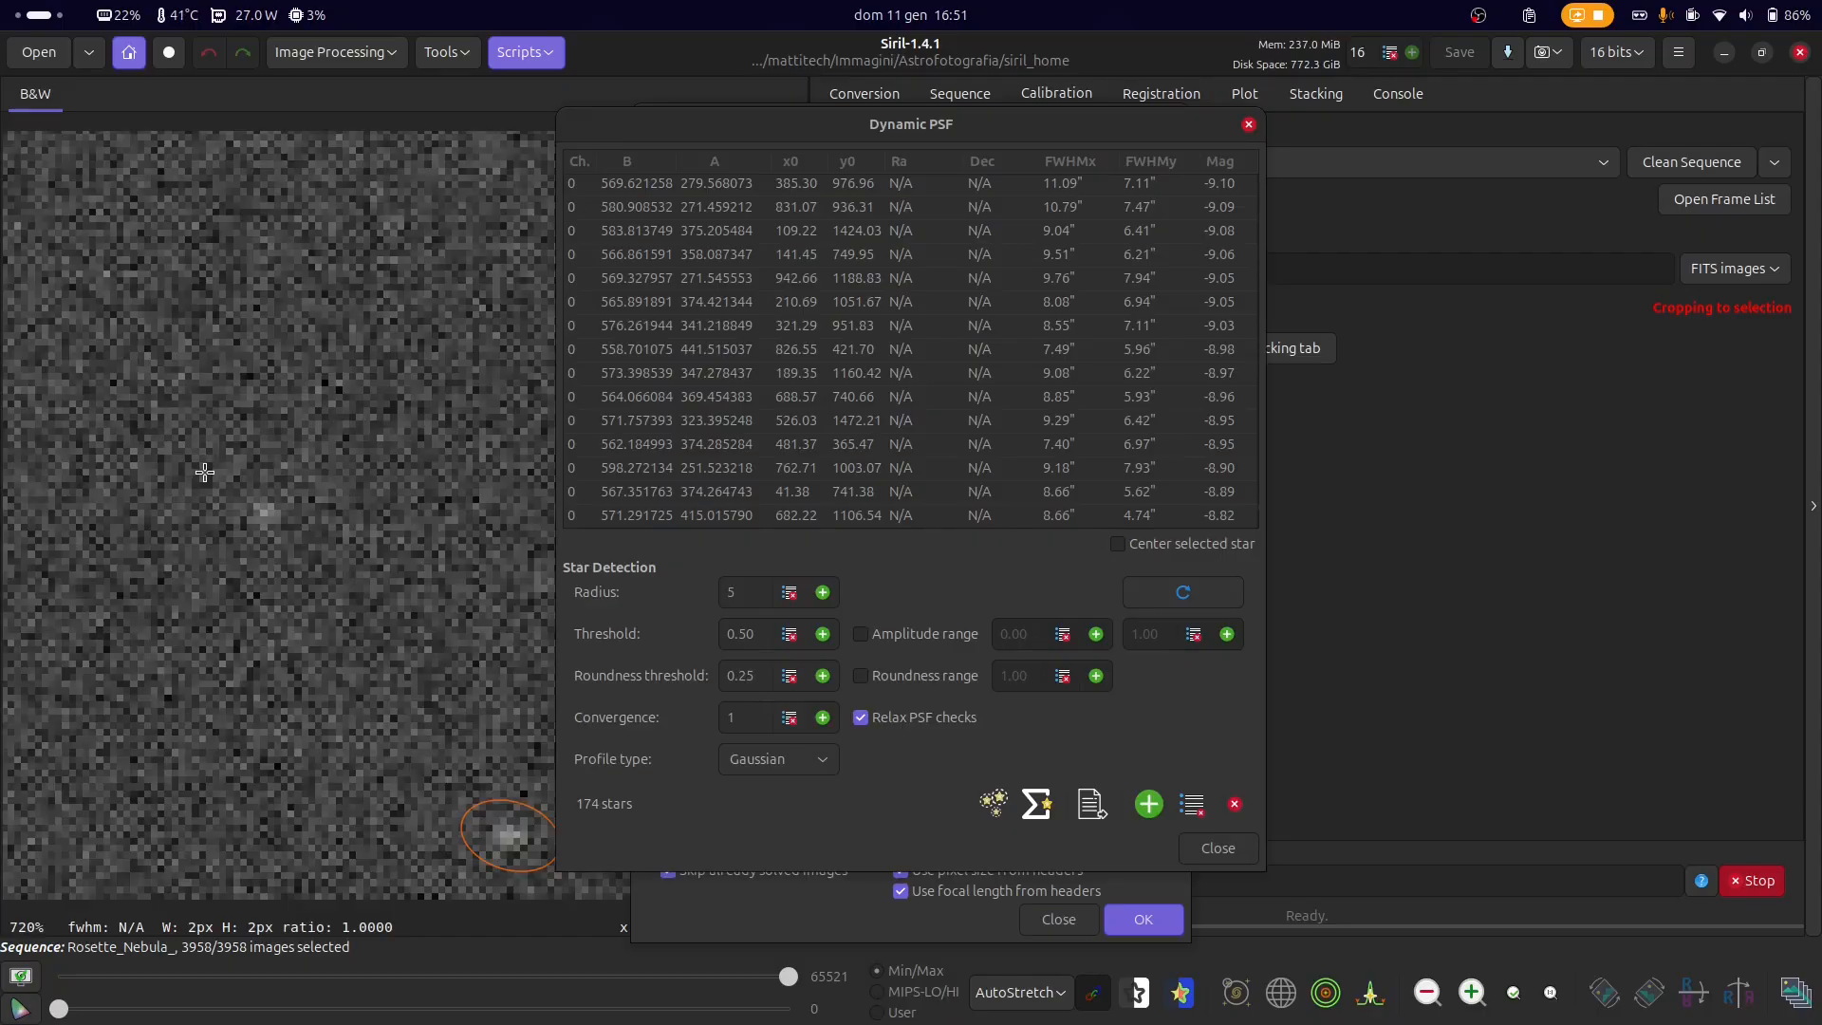
drag(179, 448, 288, 531)
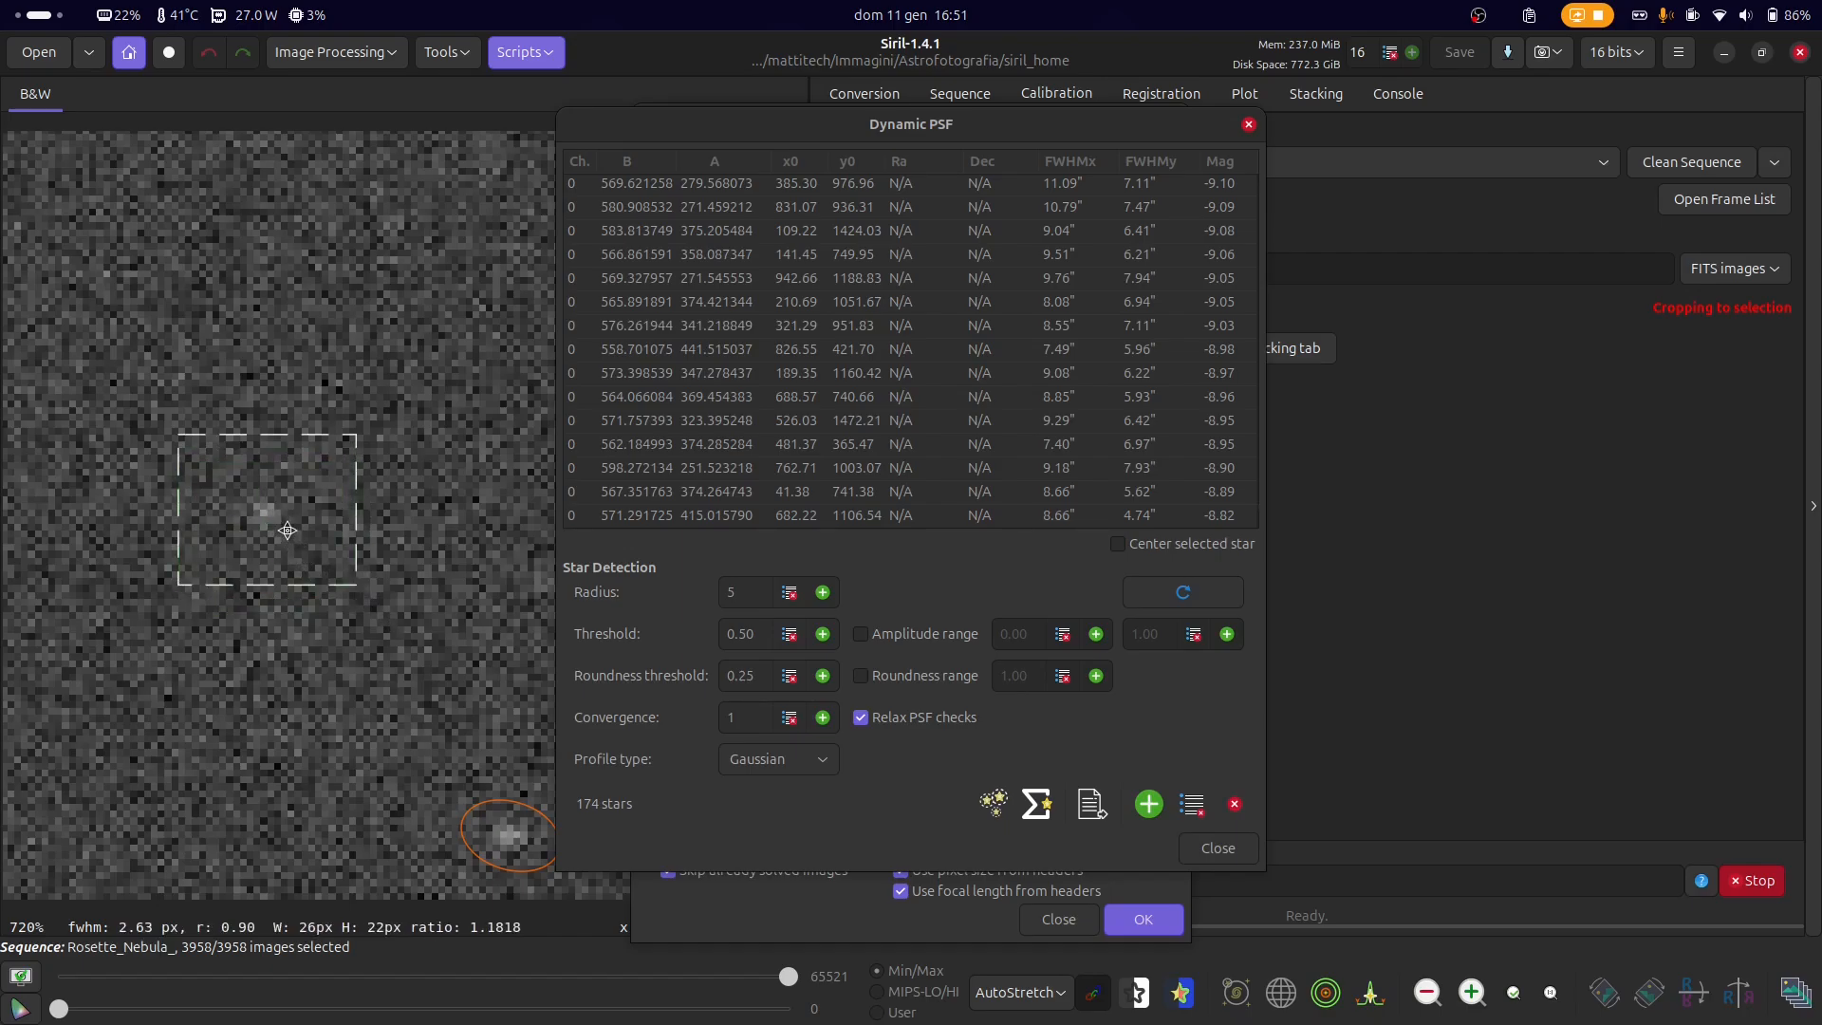
right_click(288, 531)
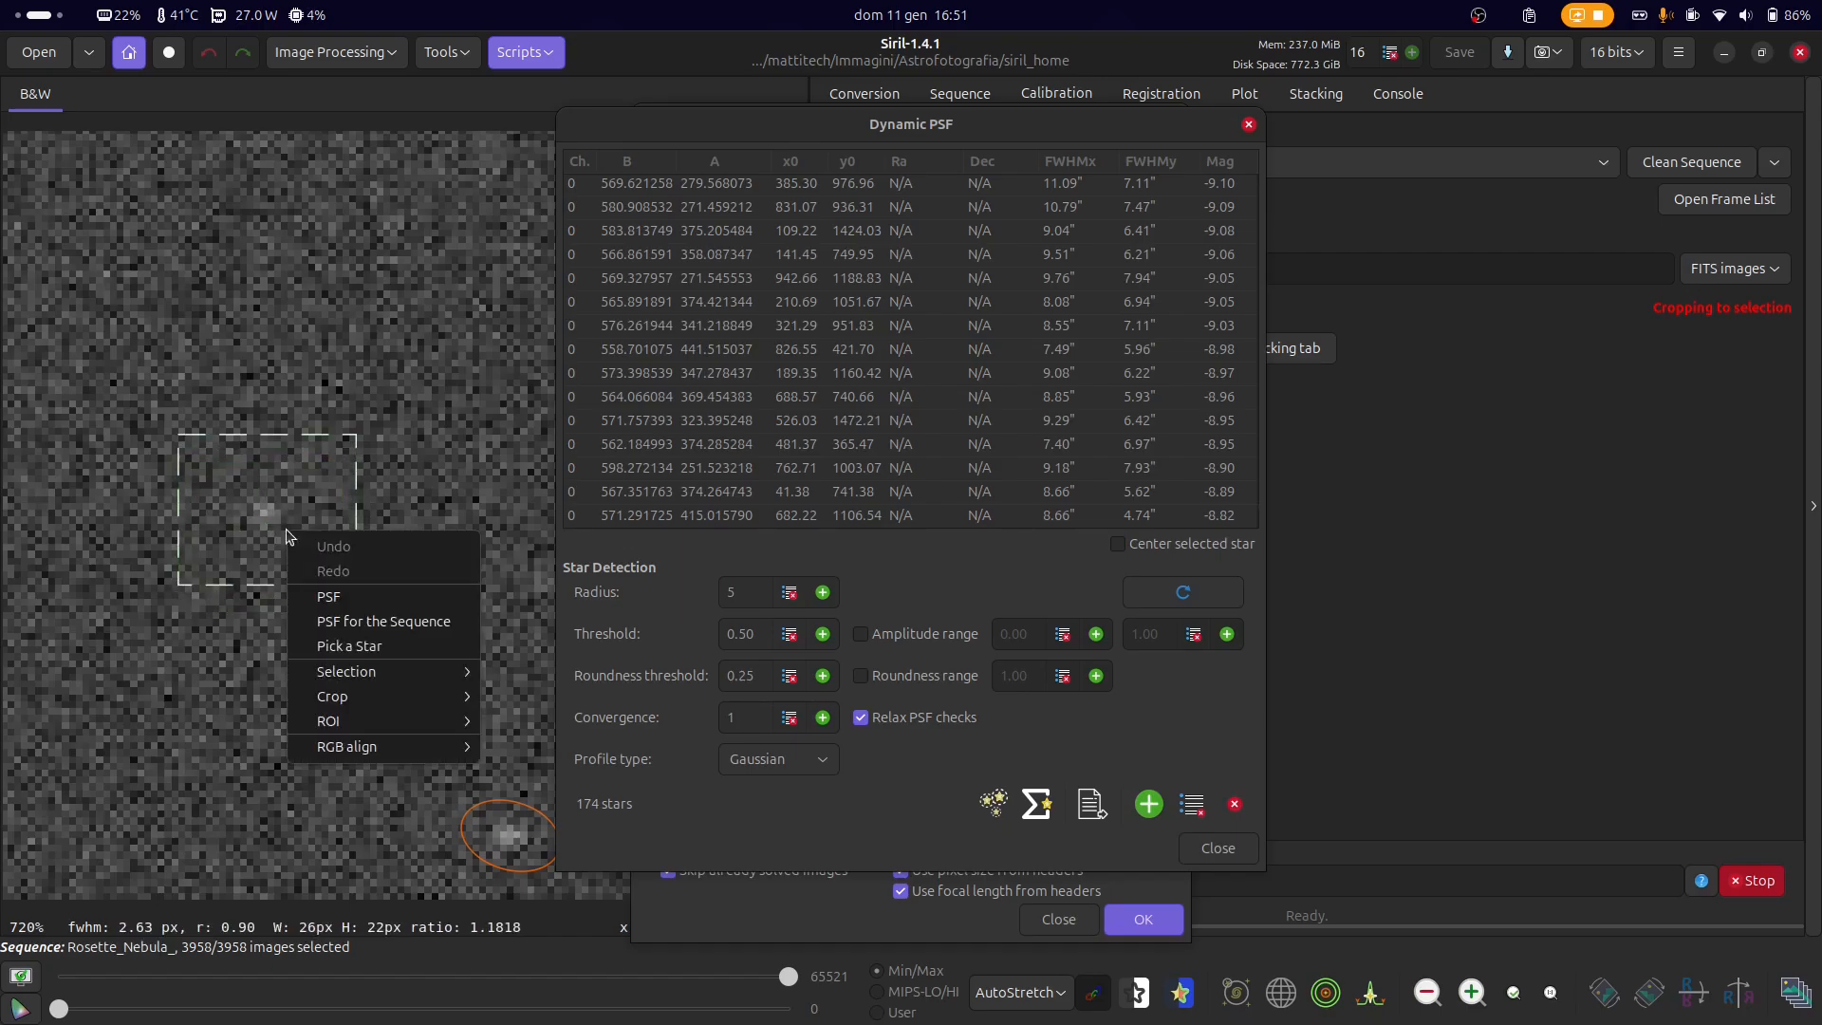
click(382, 653)
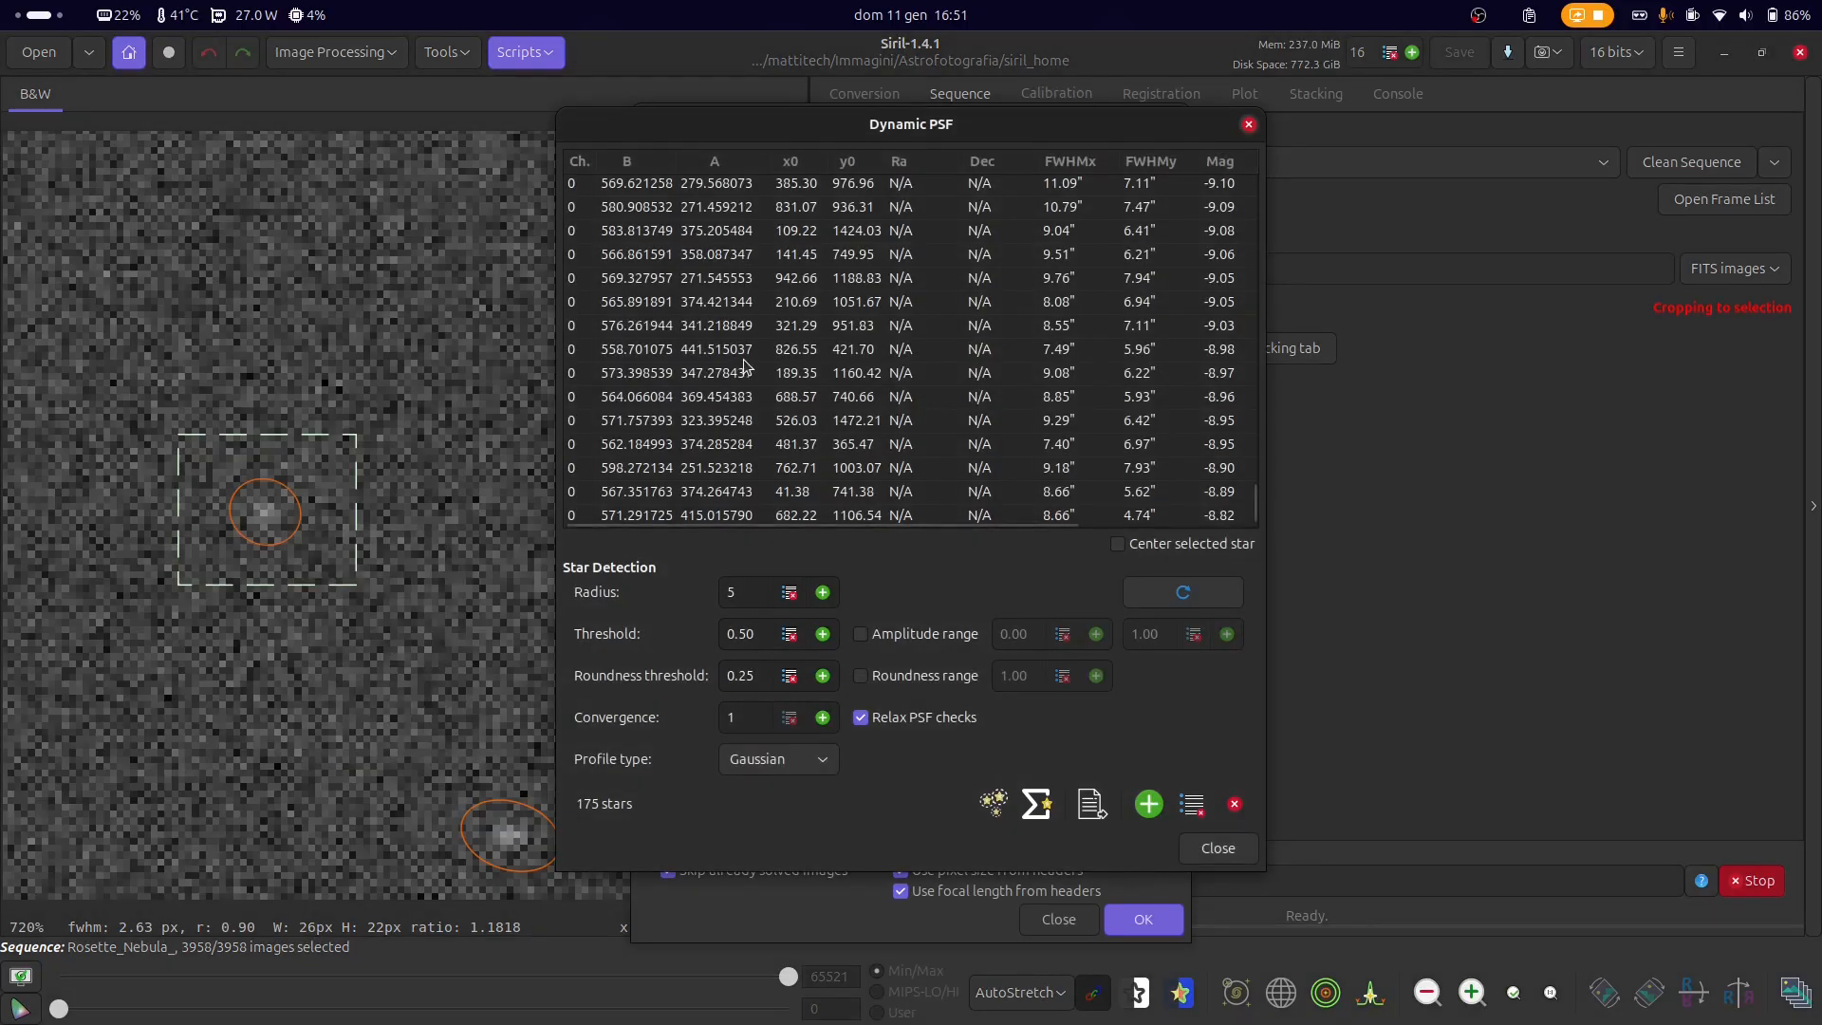
scroll(745, 365, down, 1)
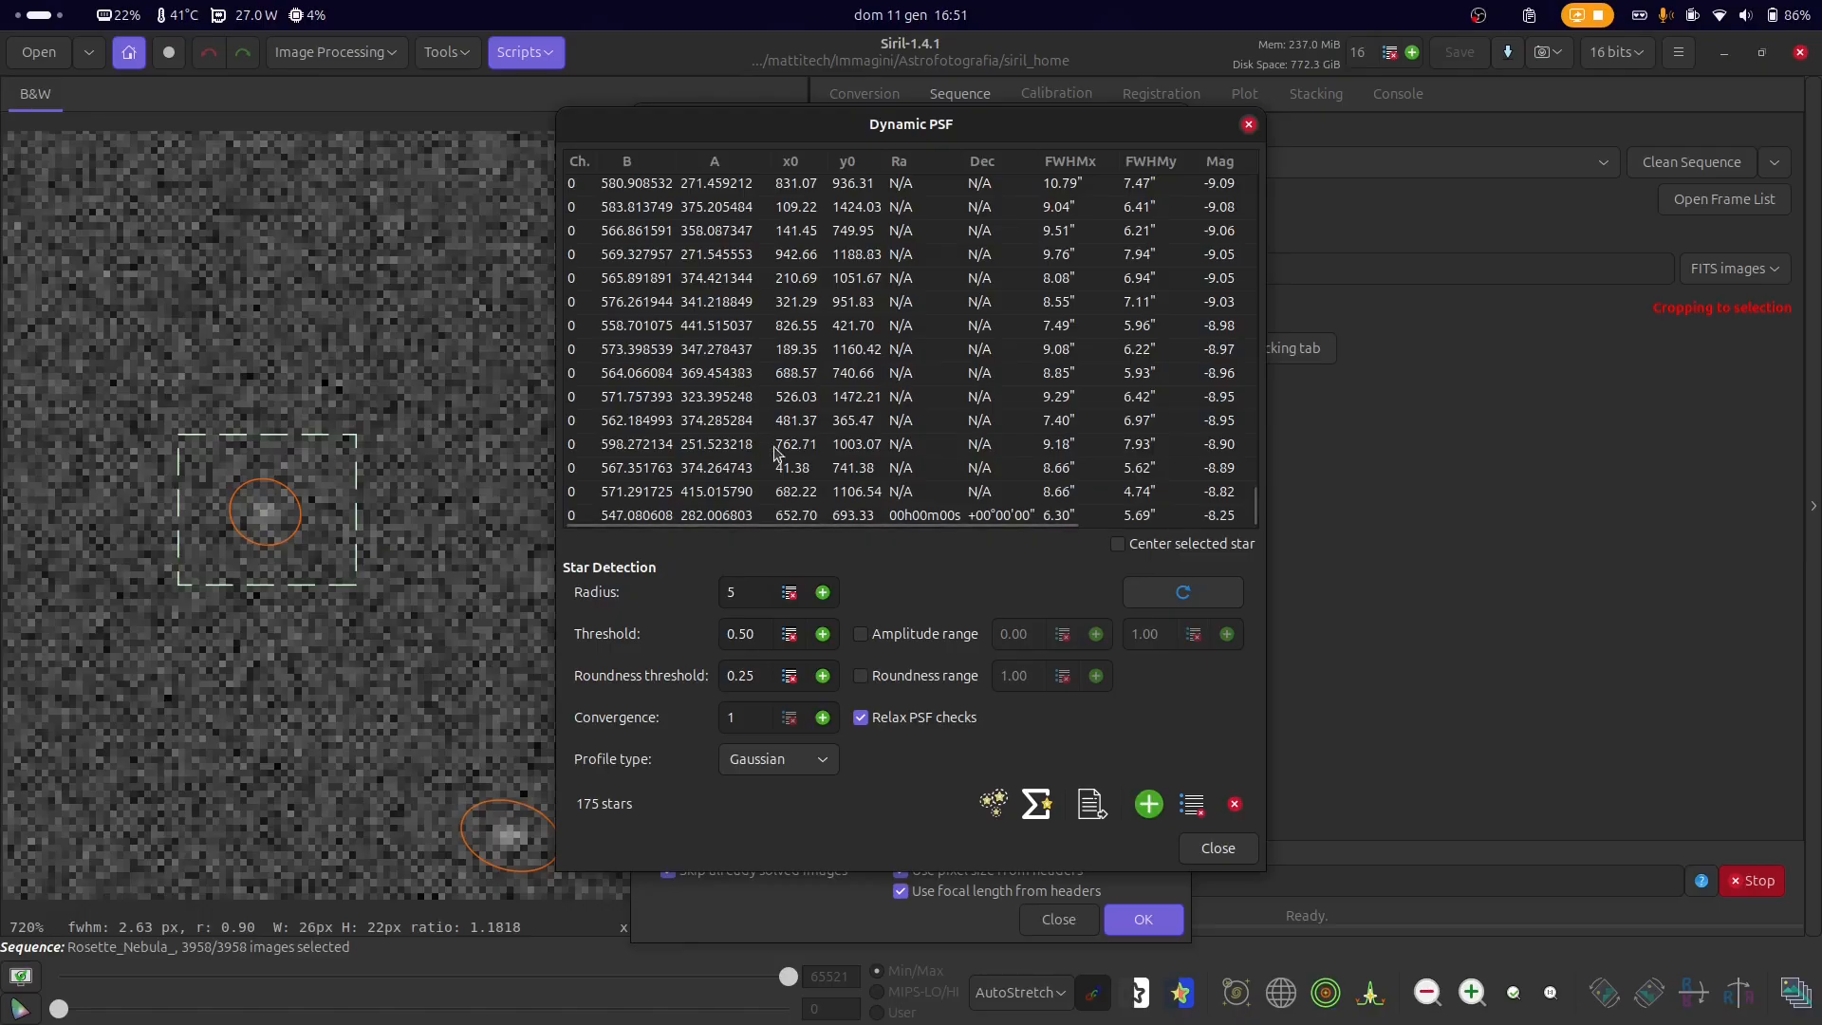
click(720, 515)
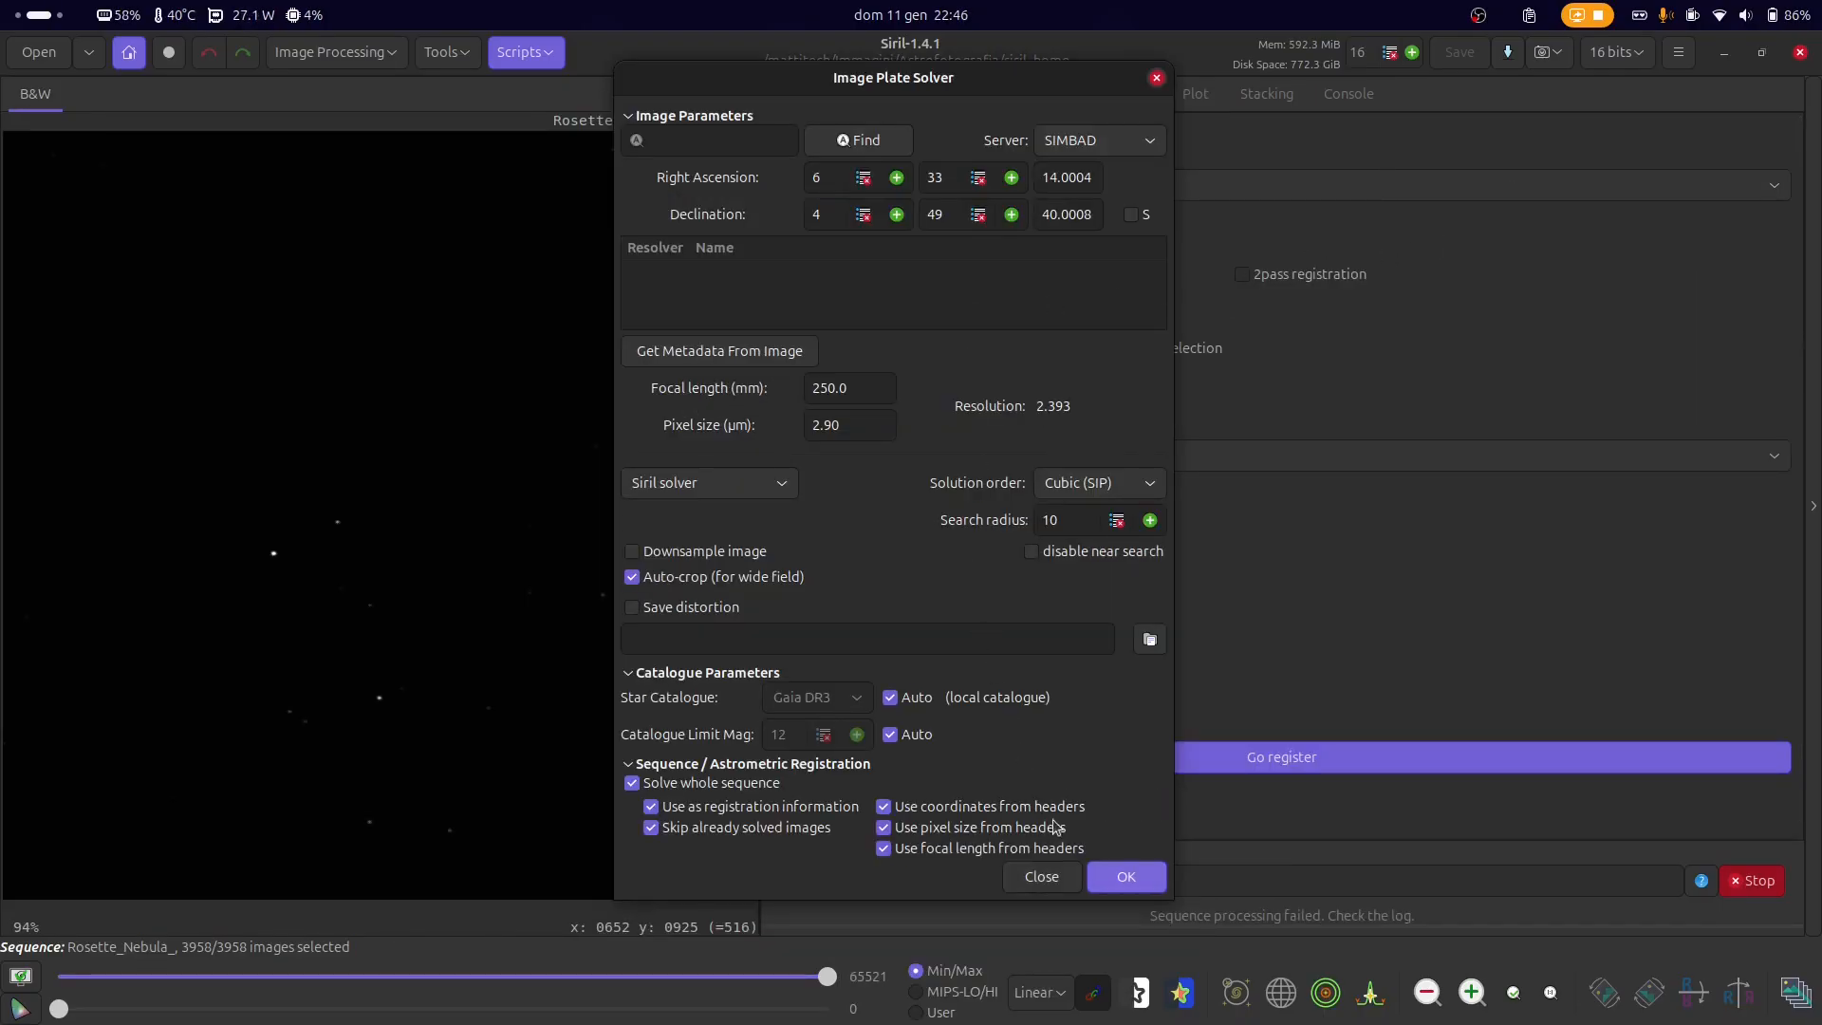
- Bring up the console log and run plate solving on the whole Rosette_Nebula sequence
click(1351, 95)
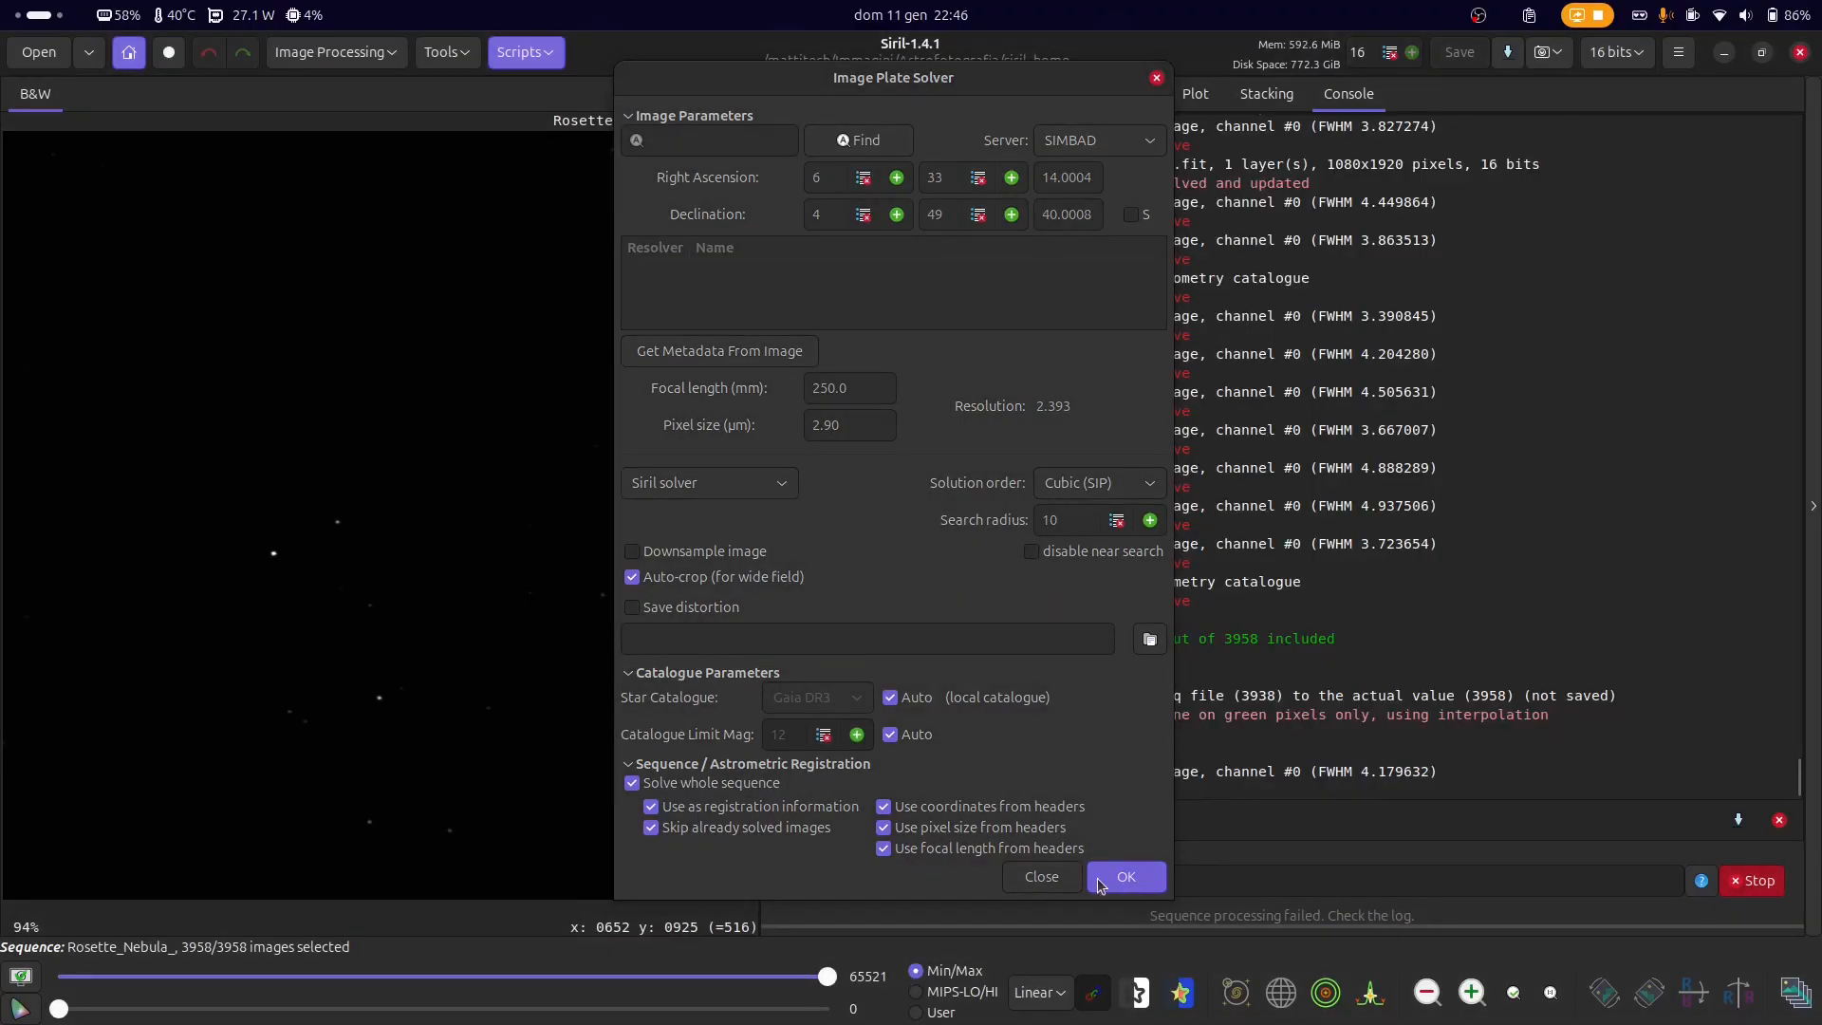
click(1133, 883)
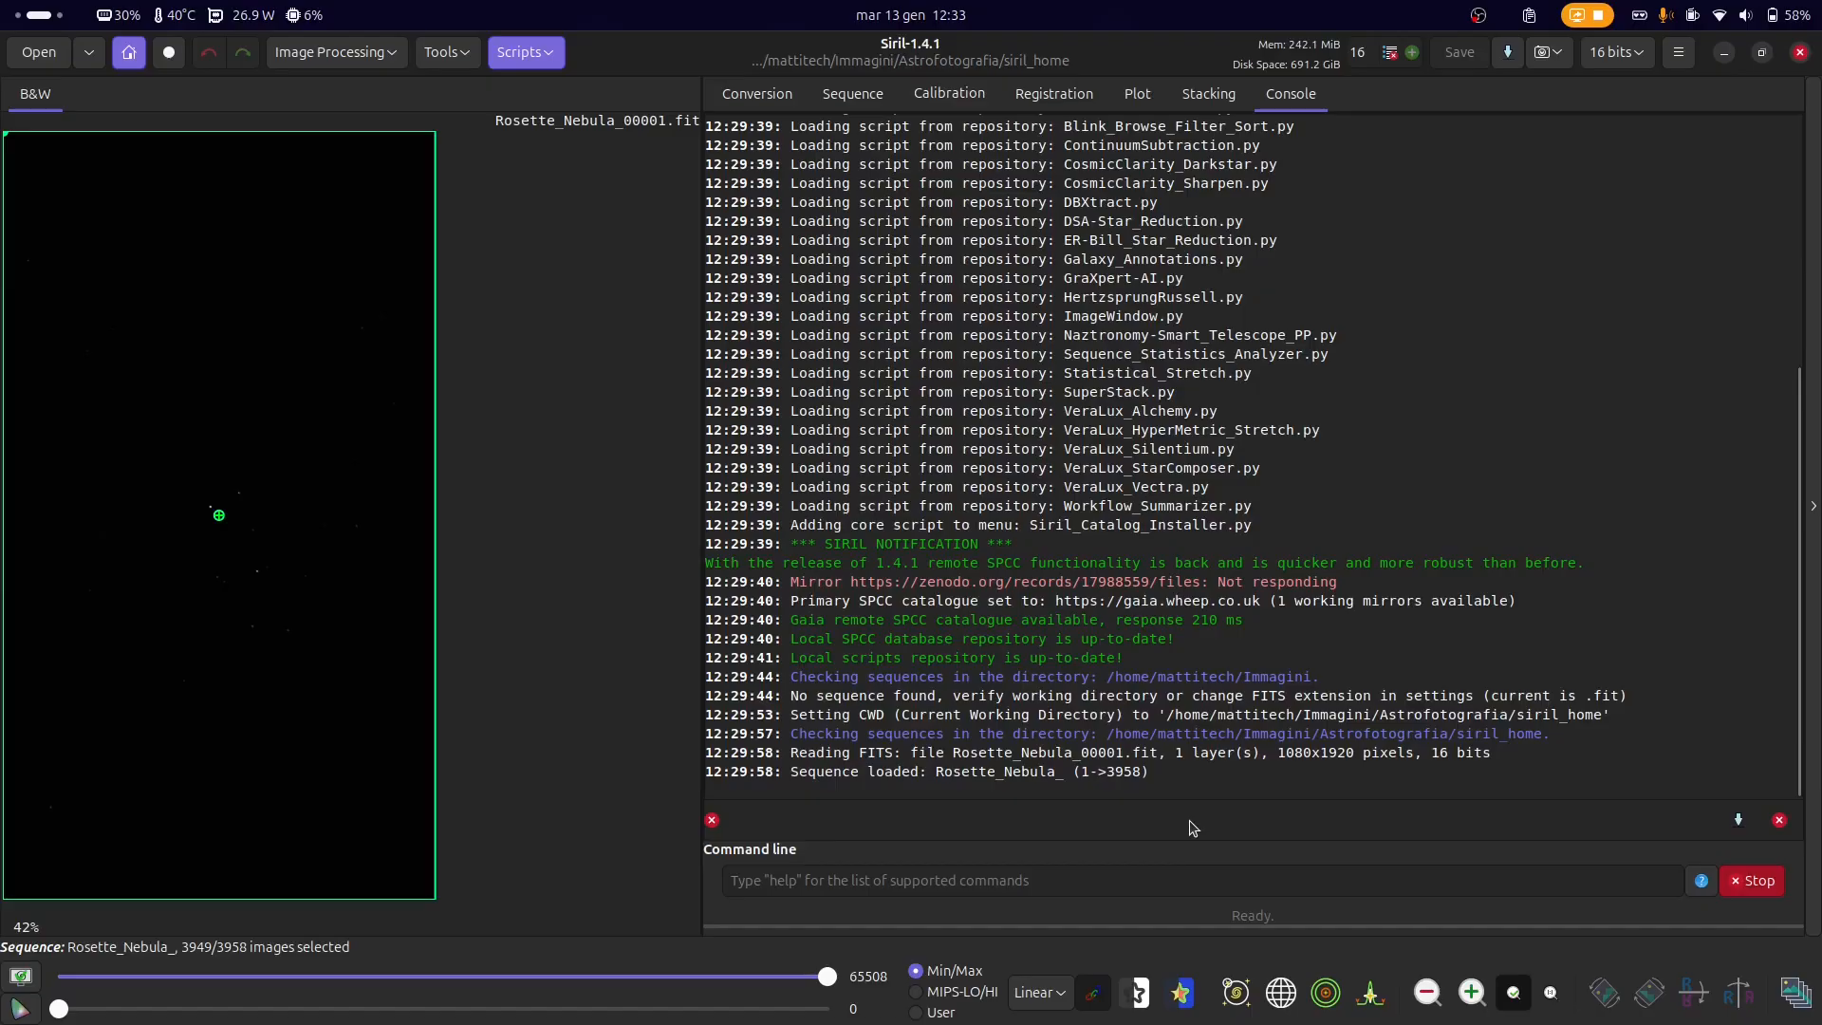
- Look over the registration settings, open the sequence's FWHM plot, and set the image display mode to AutoStretch
click(1055, 98)
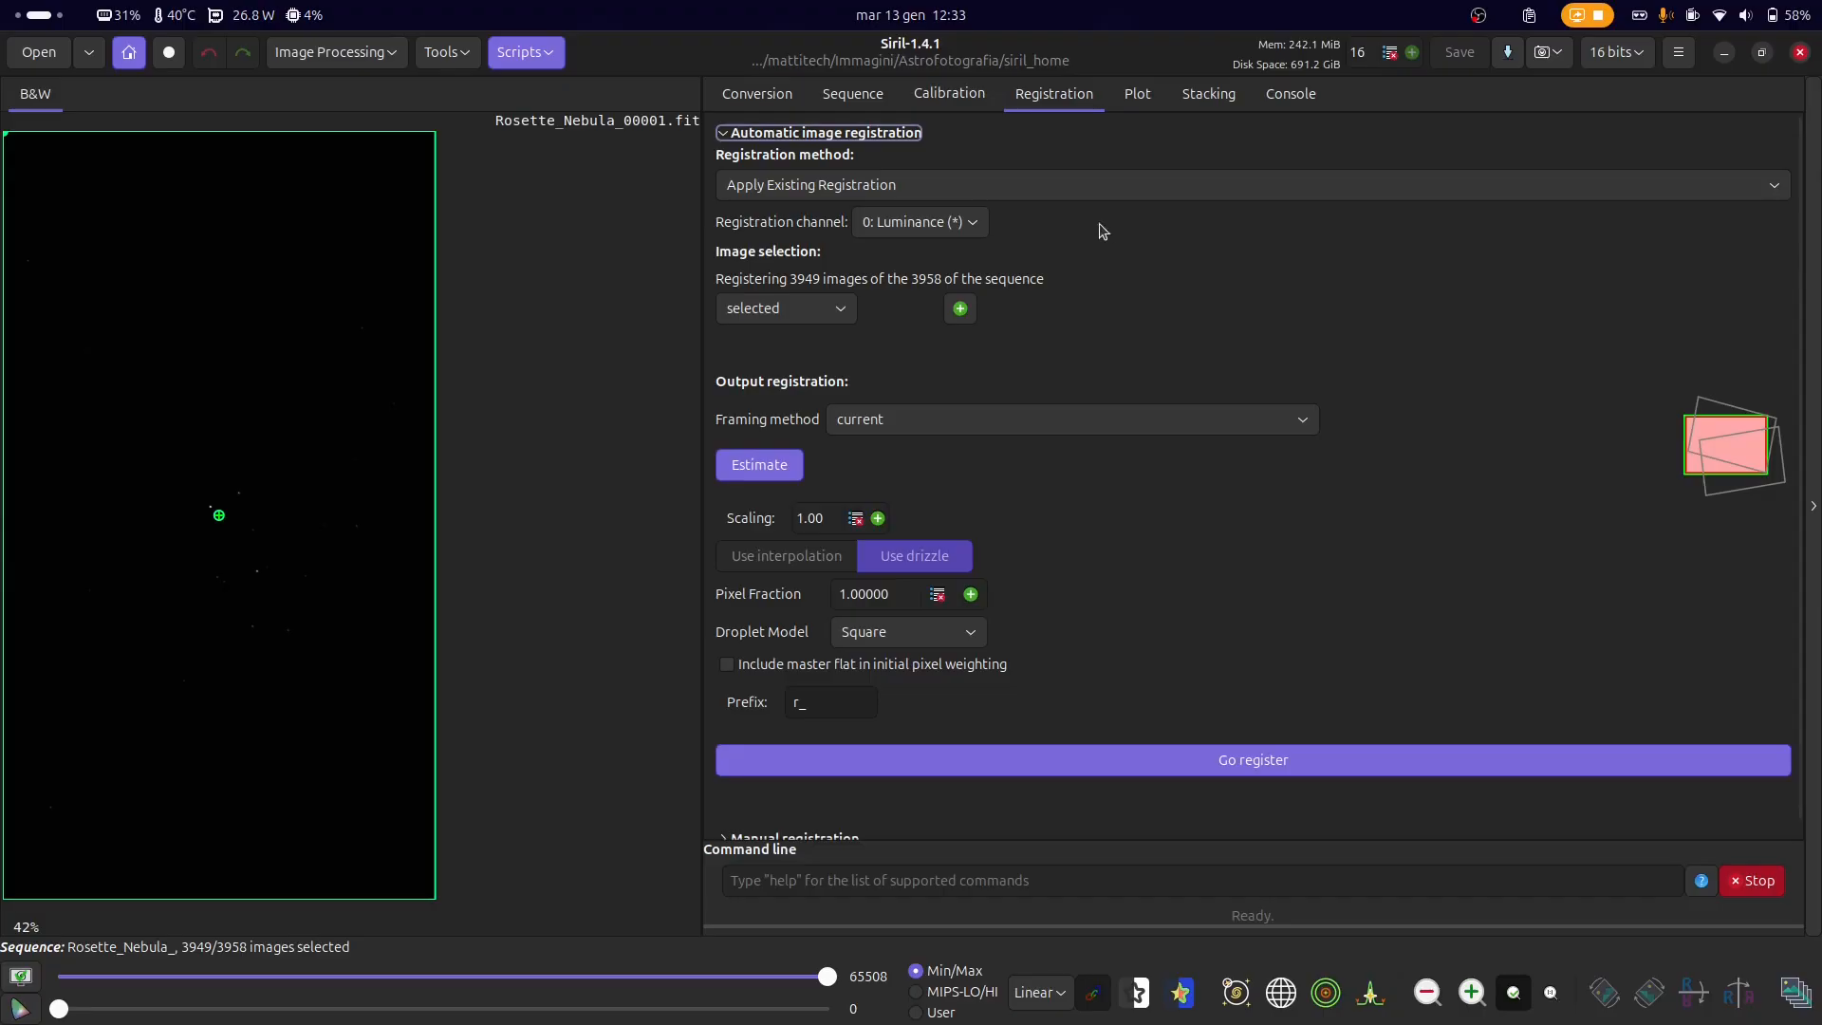
click(1137, 95)
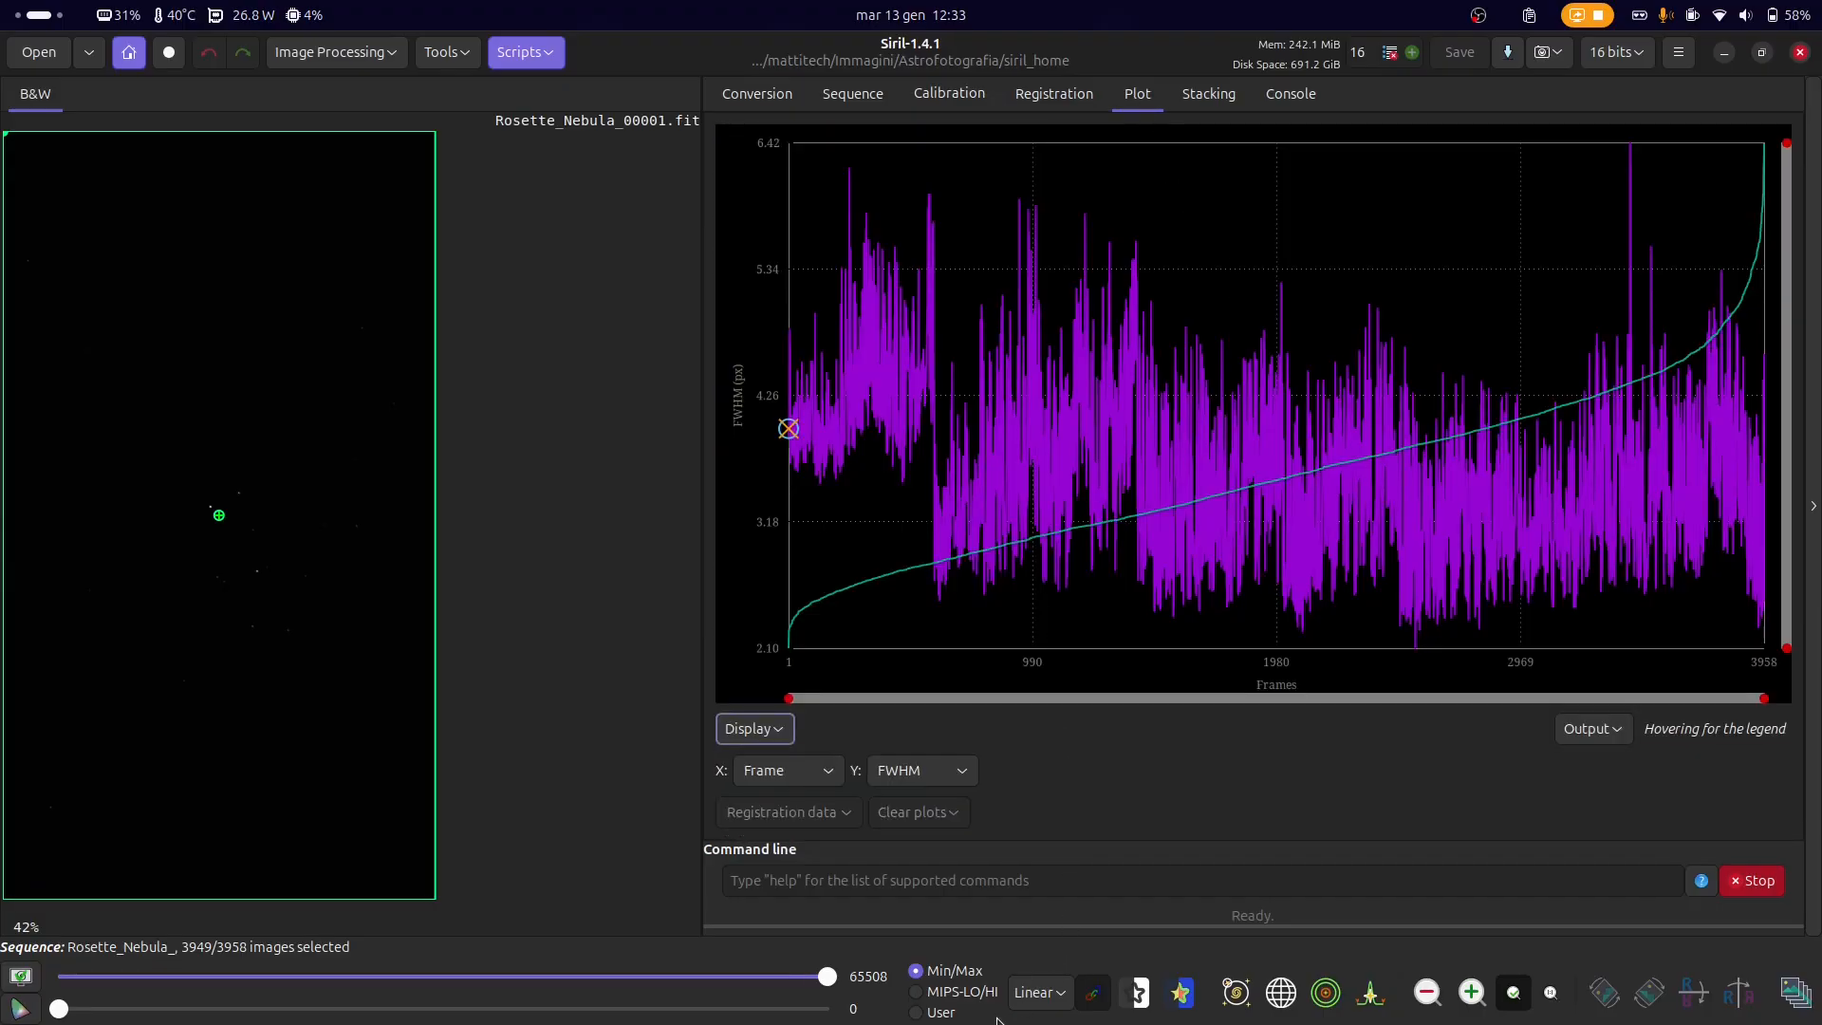
click(1039, 1004)
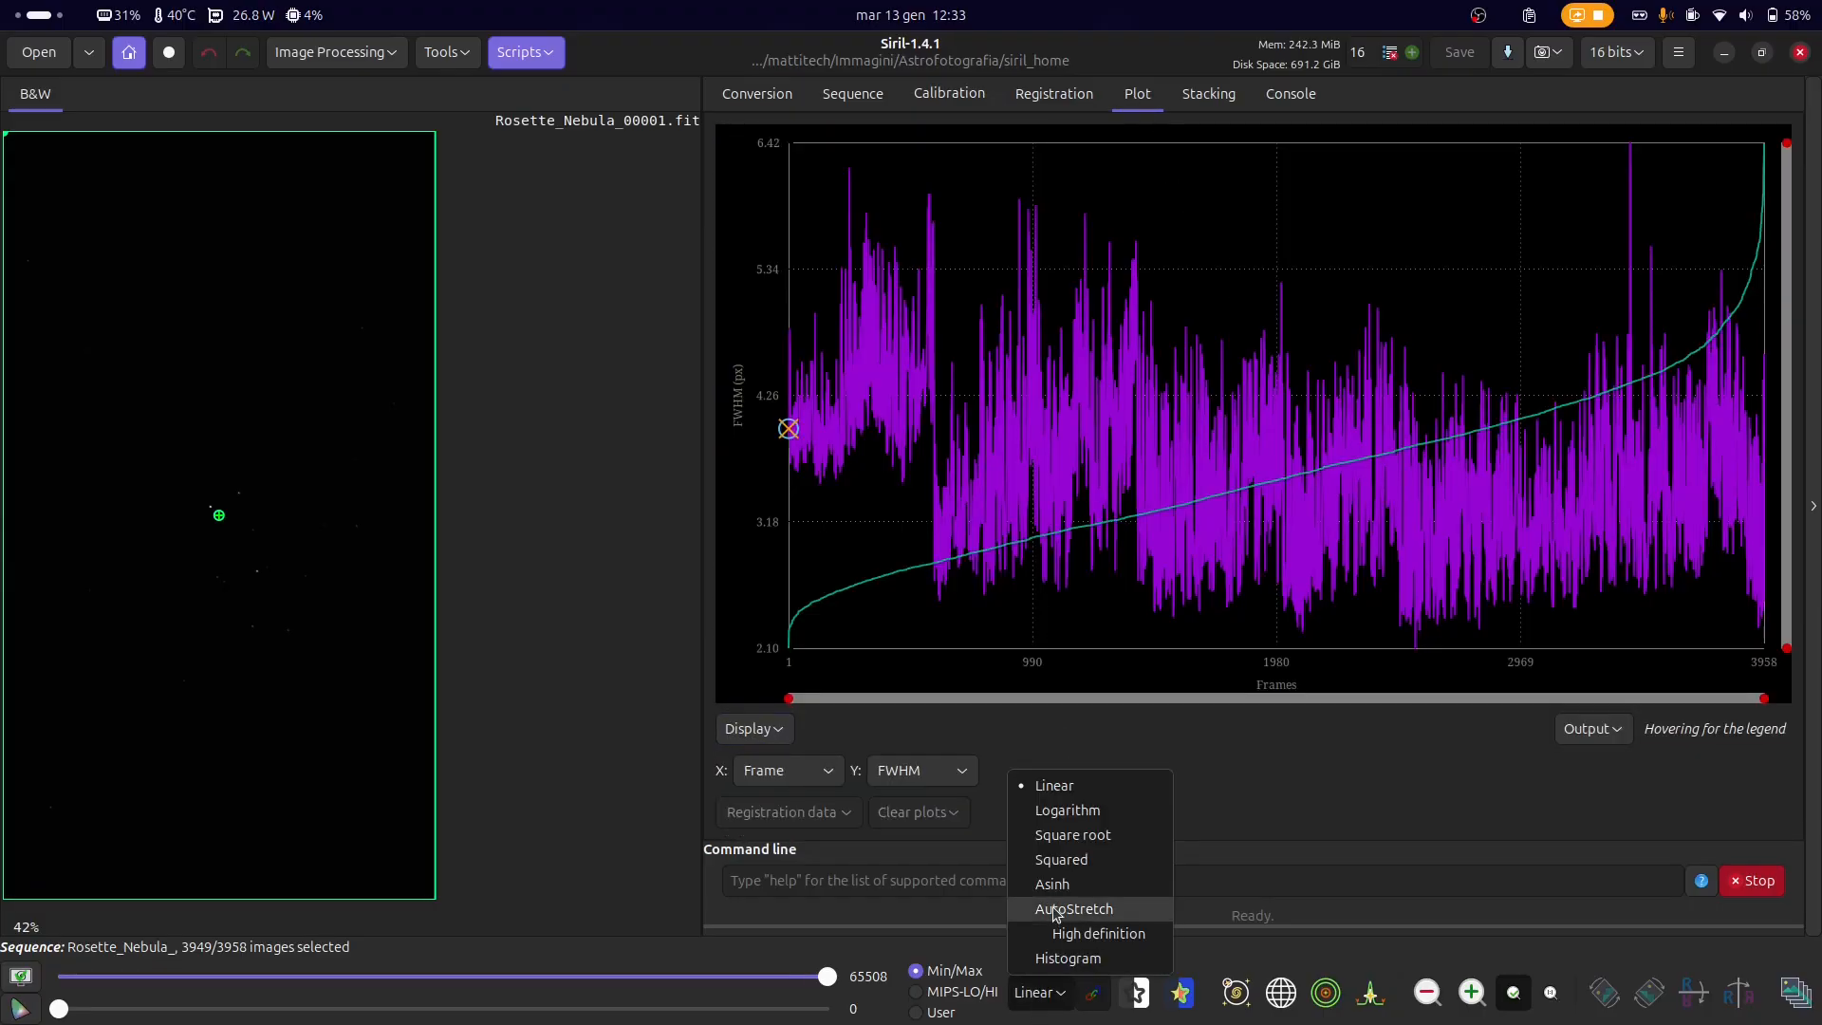
click(1055, 913)
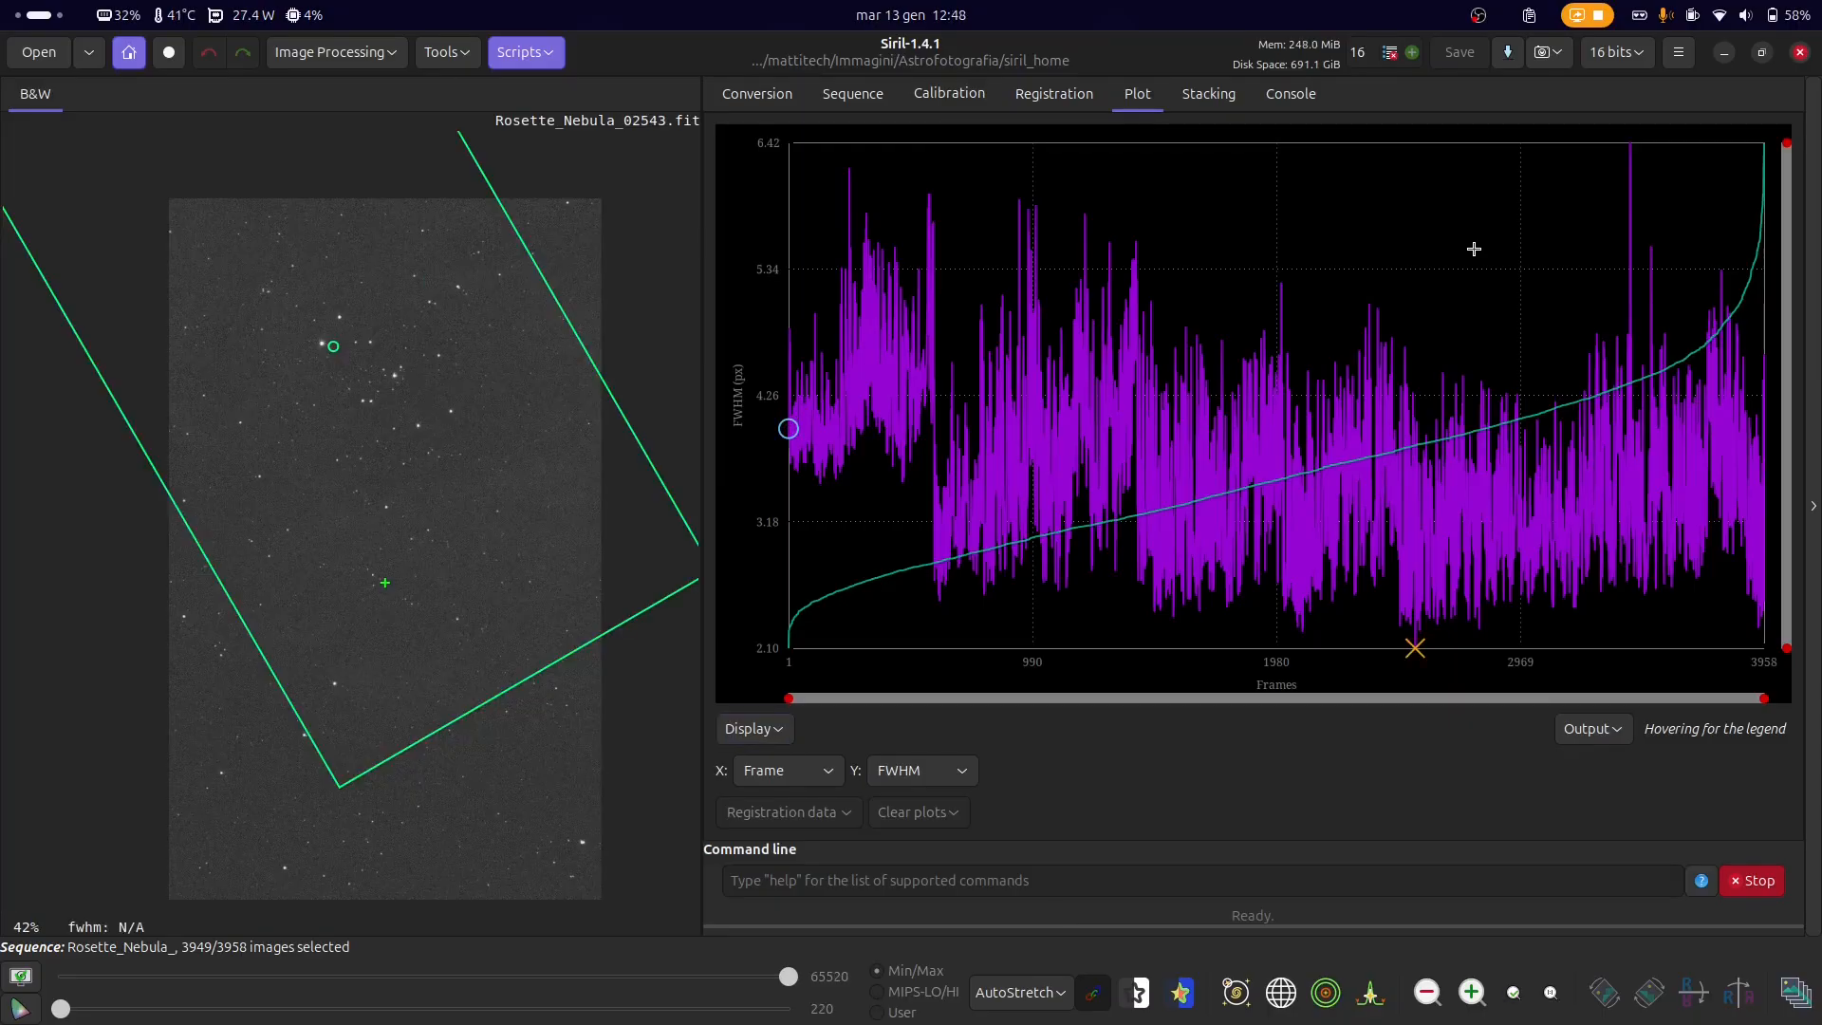
- Try showing the FWHM plot in arcseconds and switch the unit back to pixels
click(968, 773)
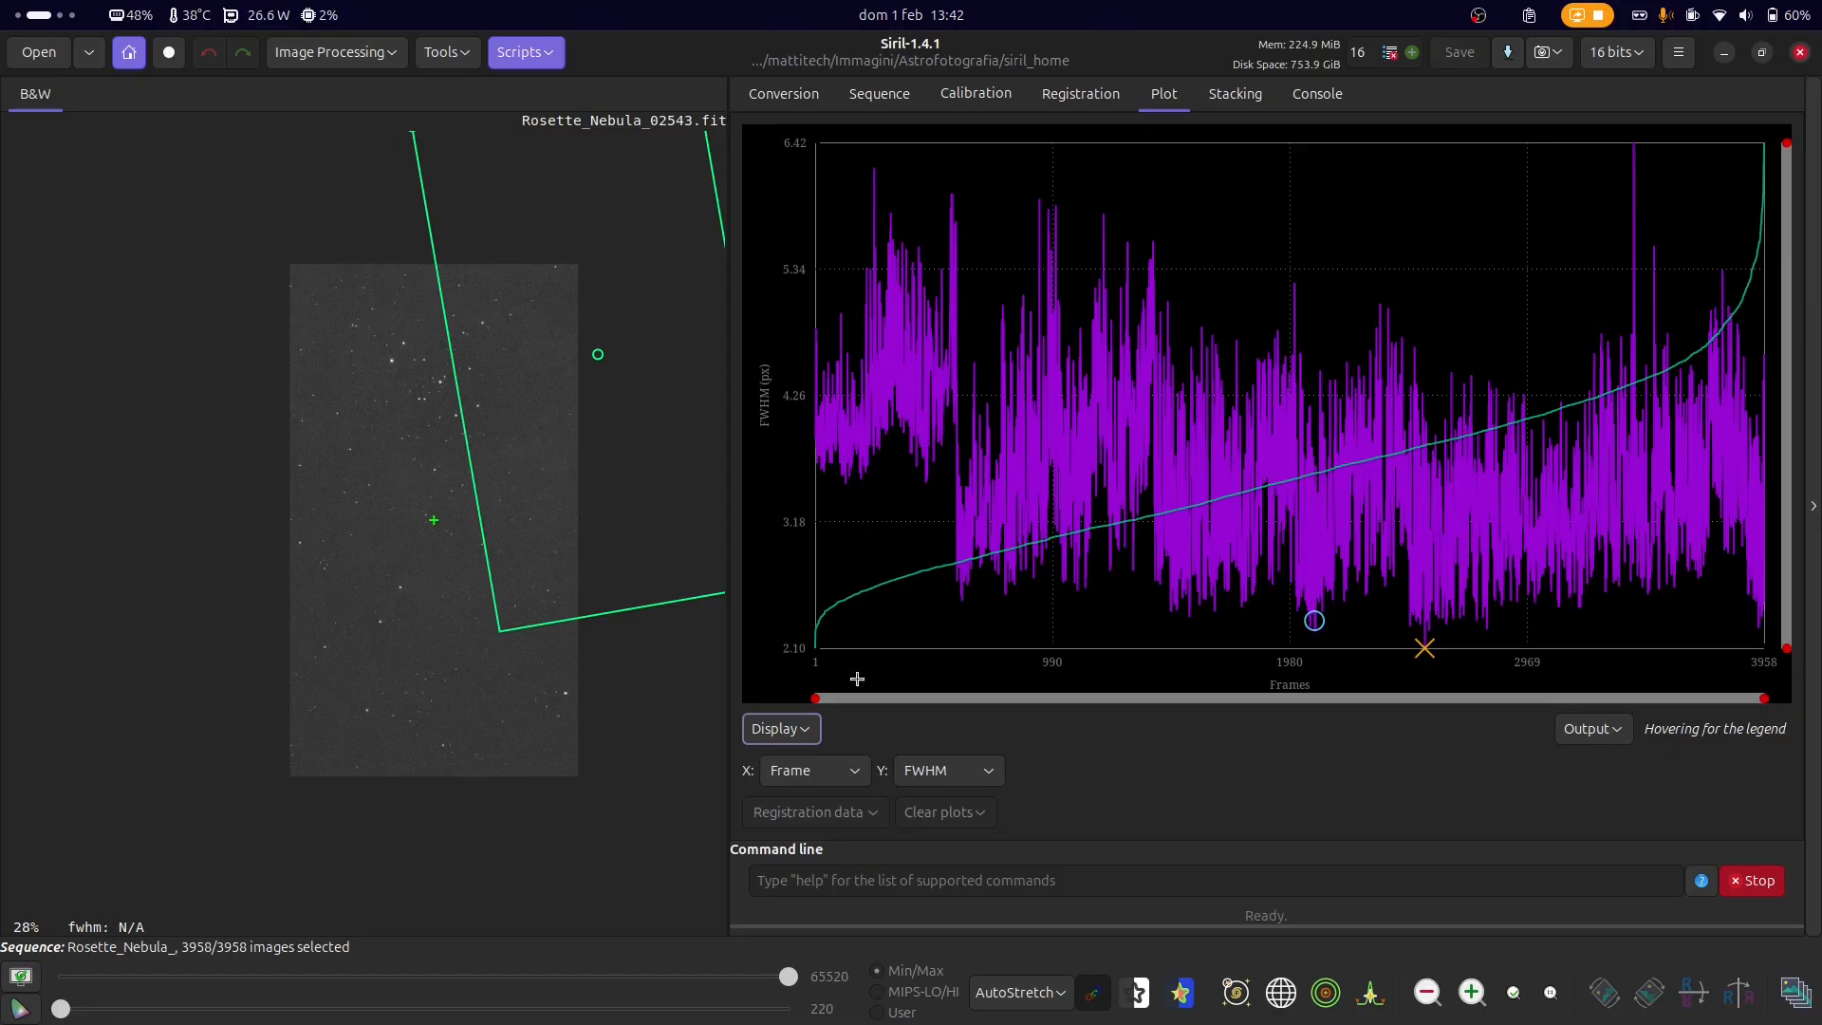
click(783, 729)
click(761, 771)
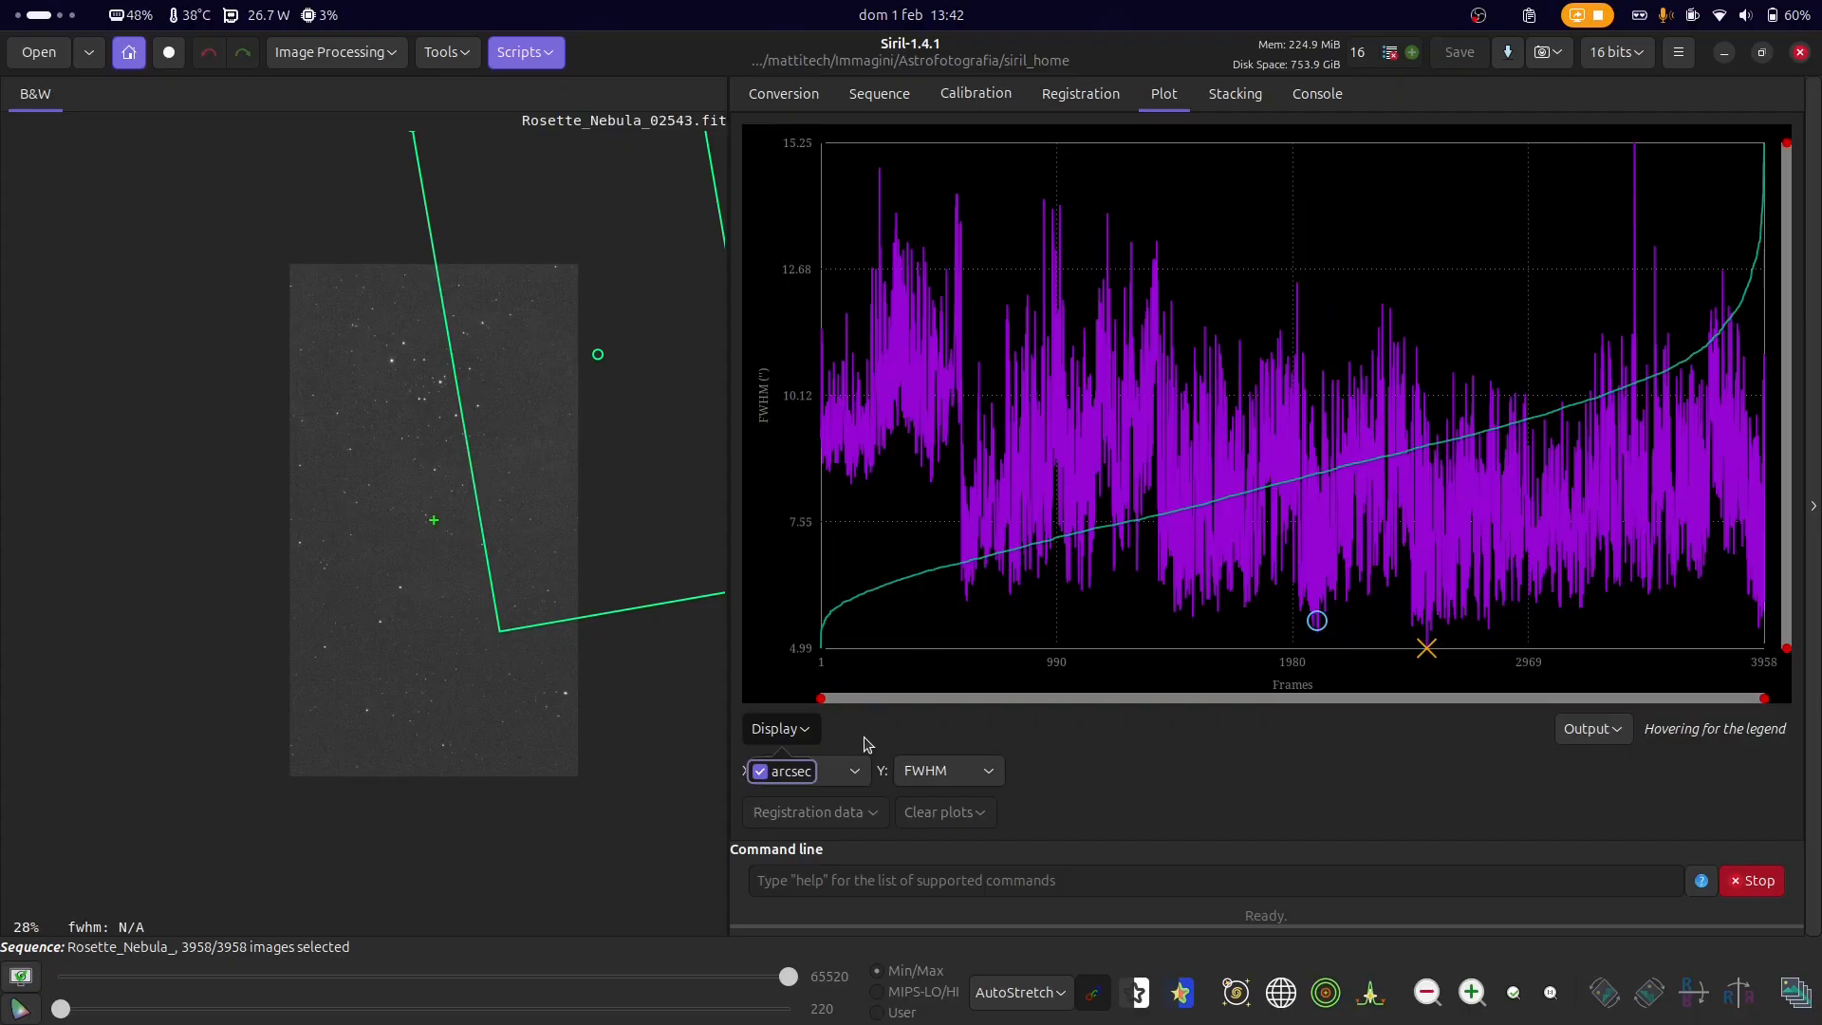
click(761, 771)
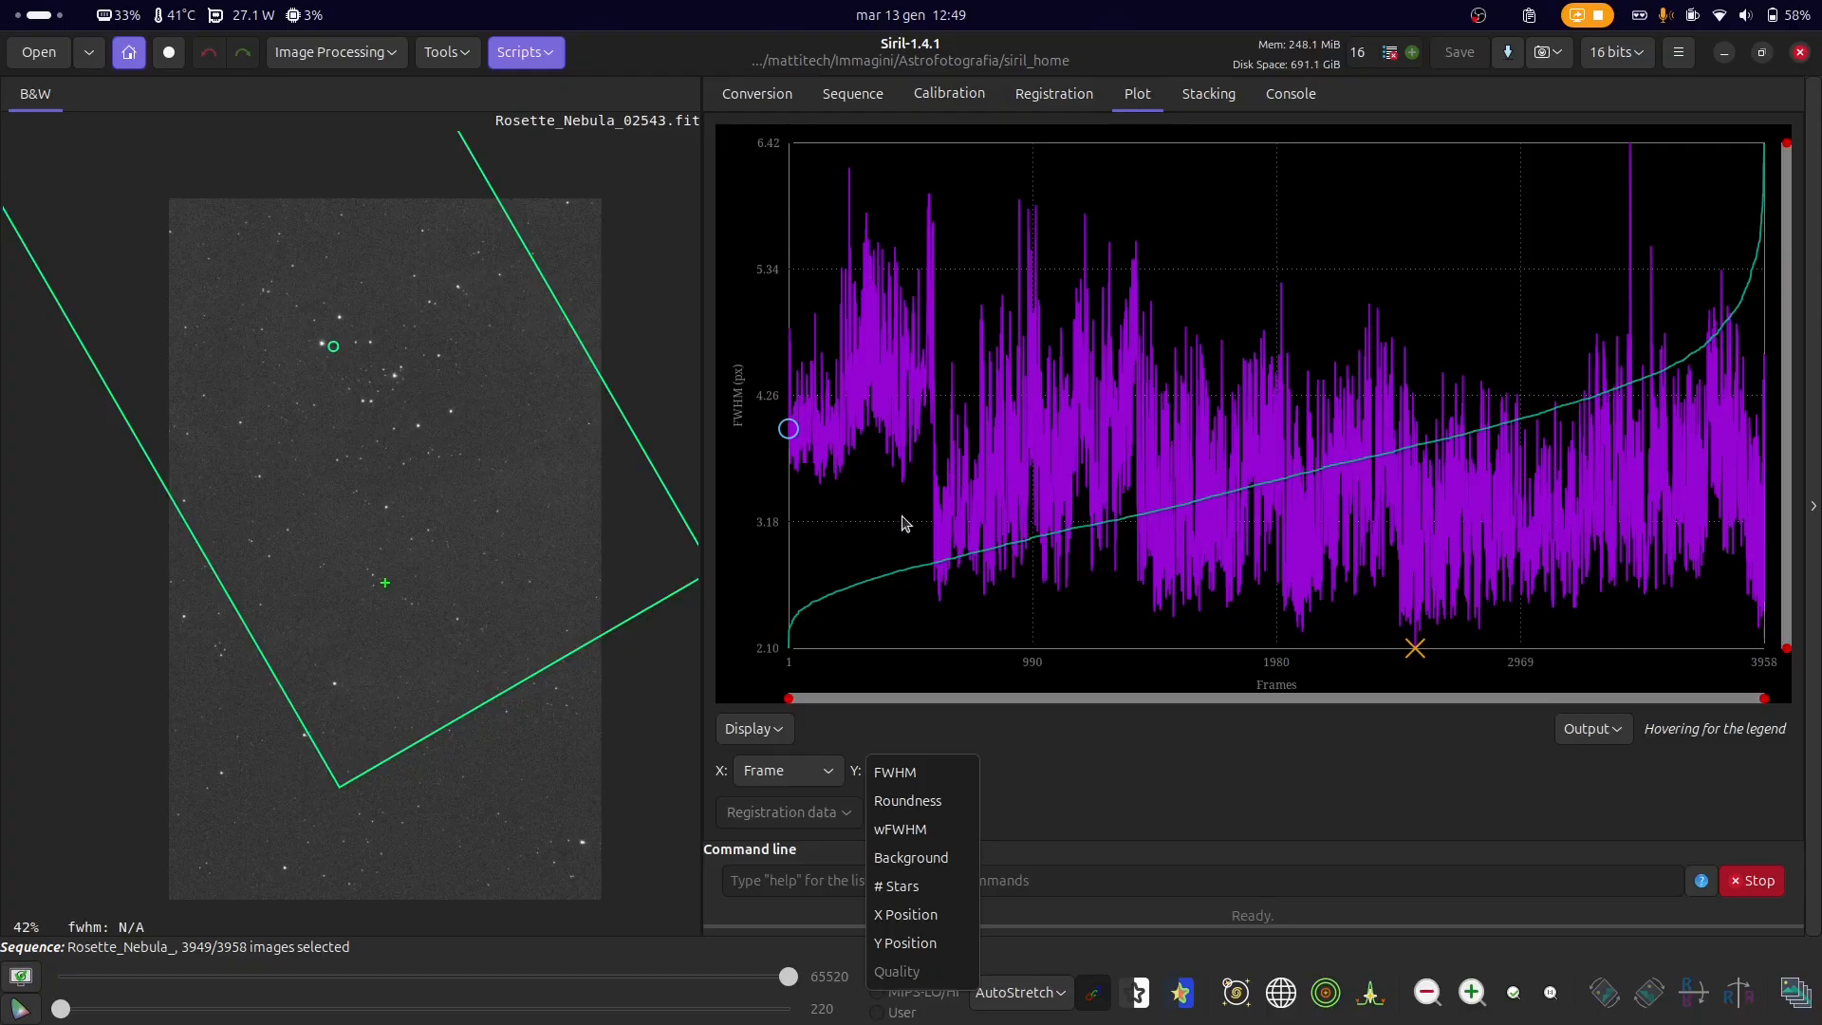
- Plot the sequence's roundness, background and number of stars against the frames, one after another
click(942, 805)
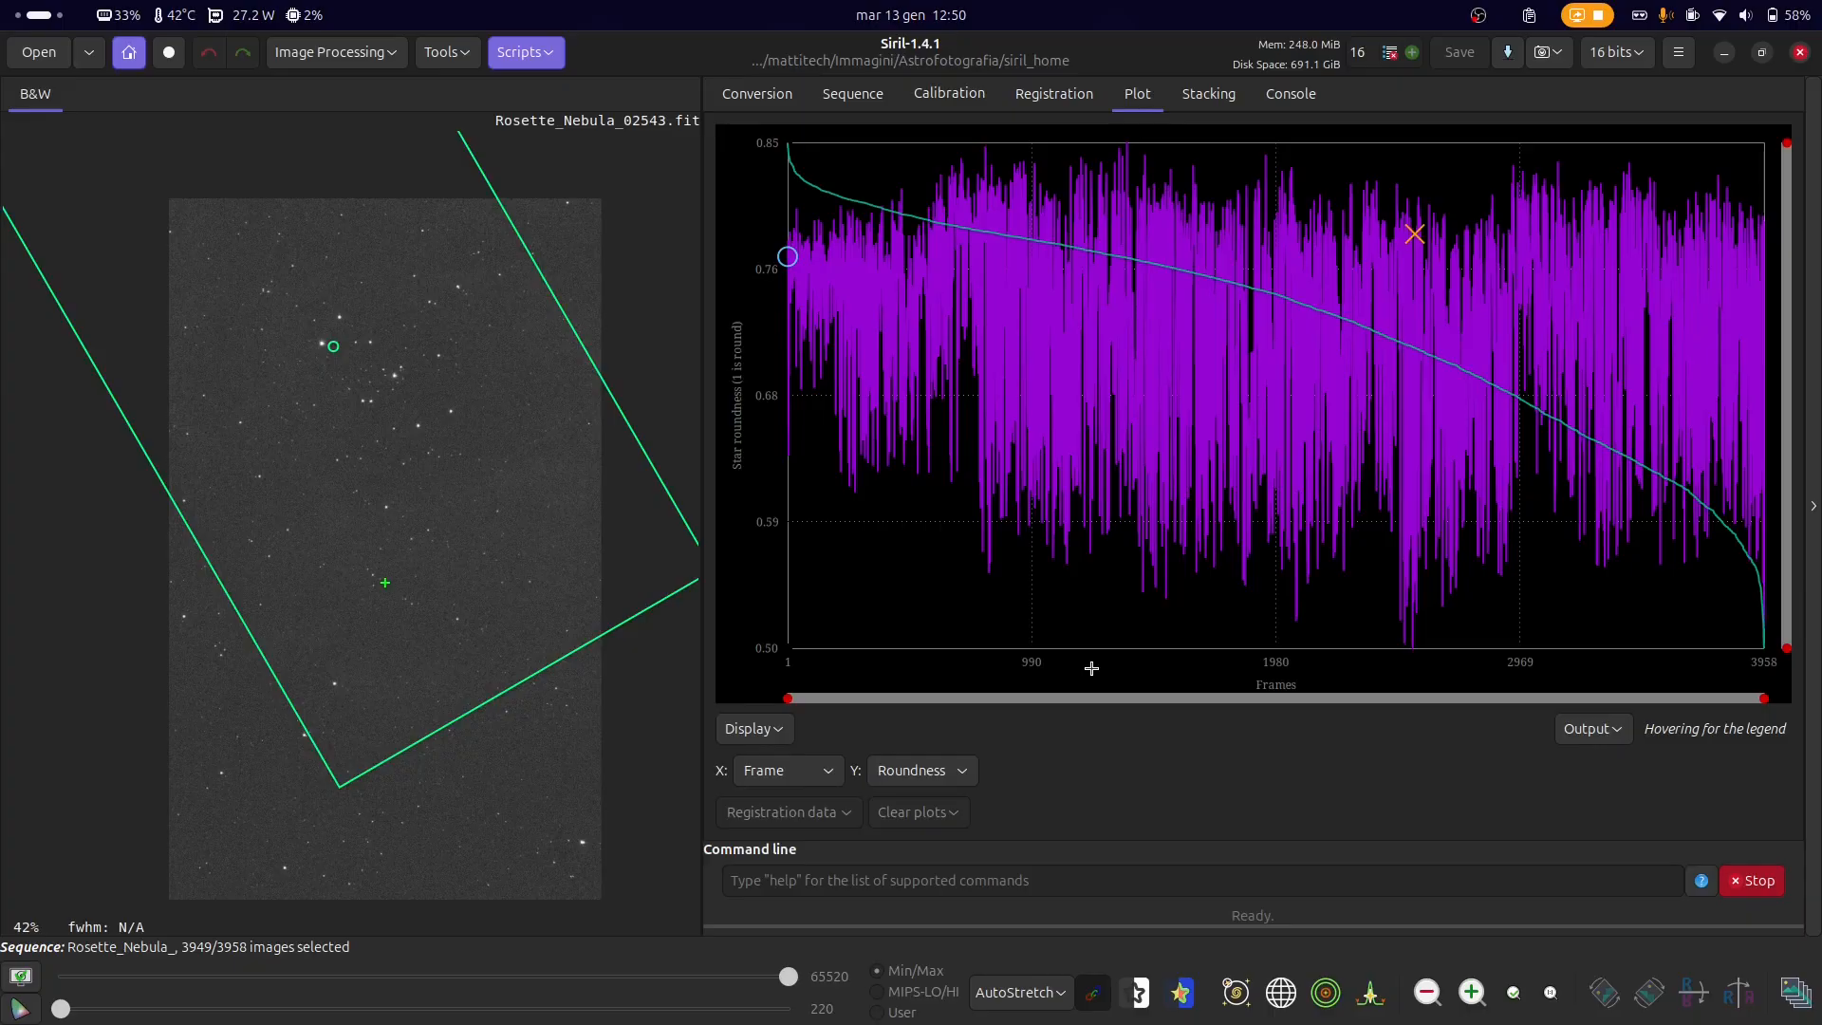
click(937, 769)
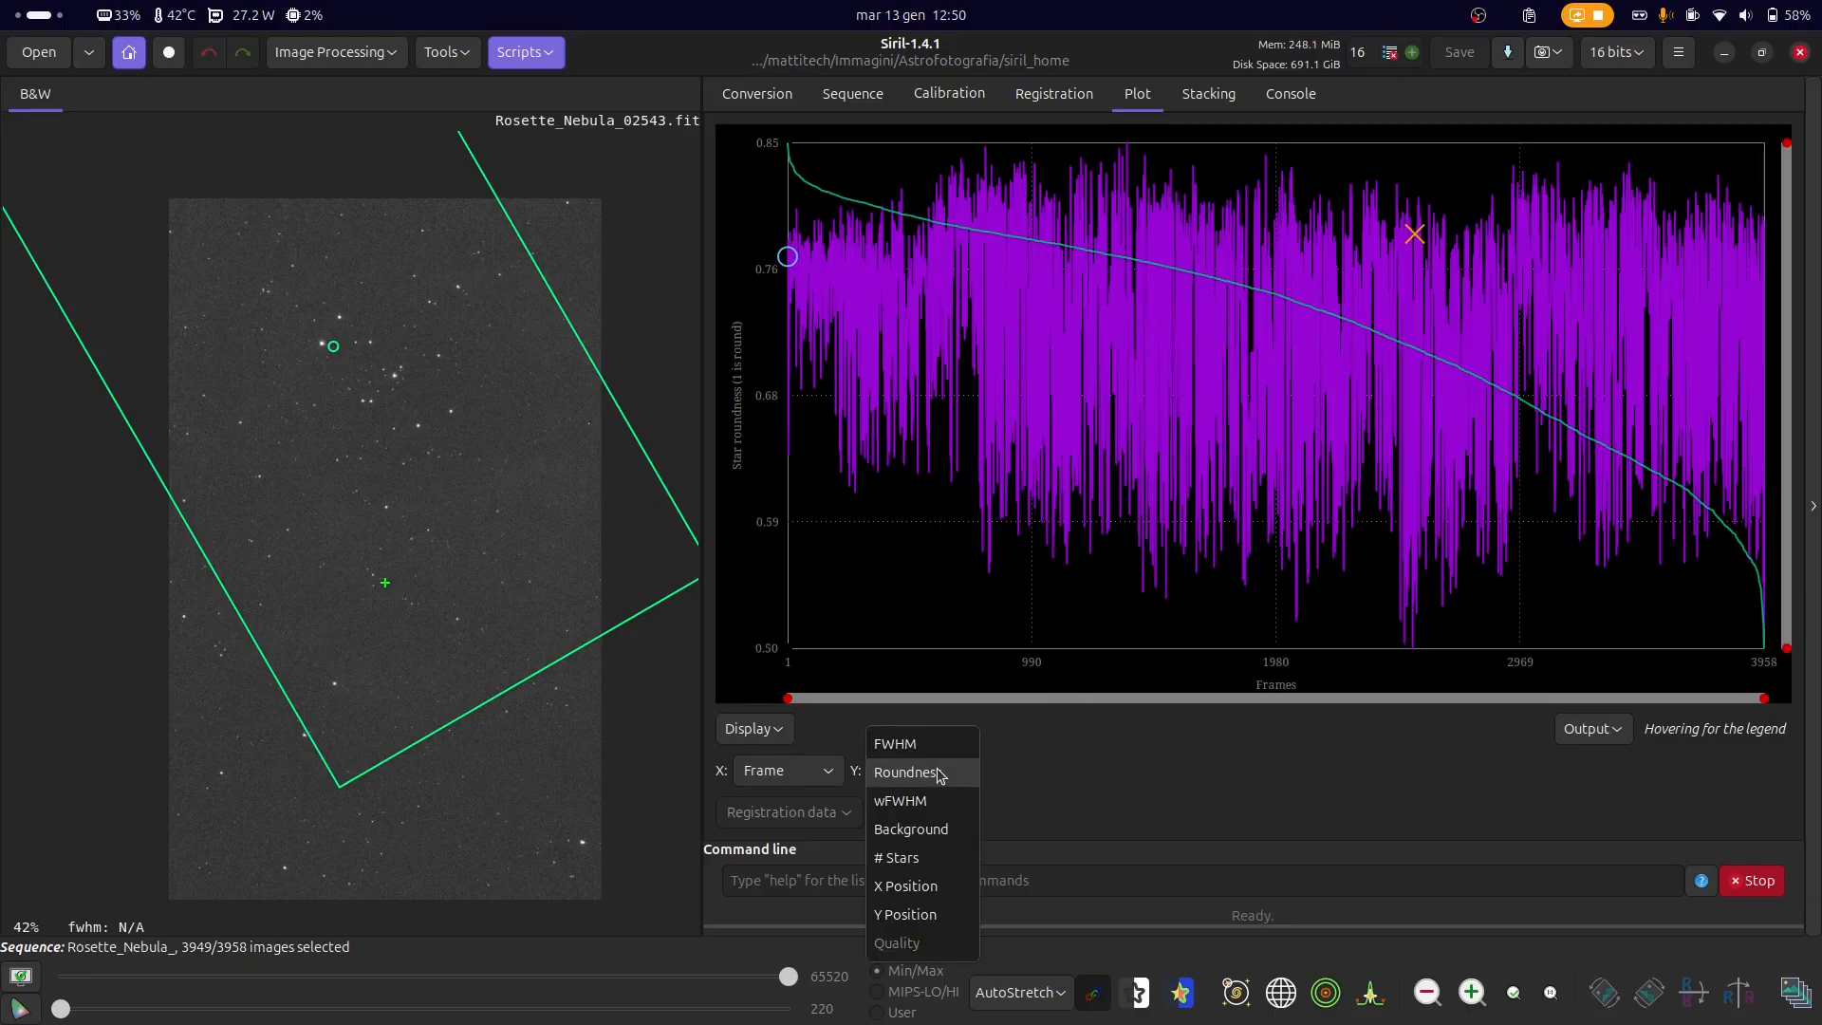
click(931, 828)
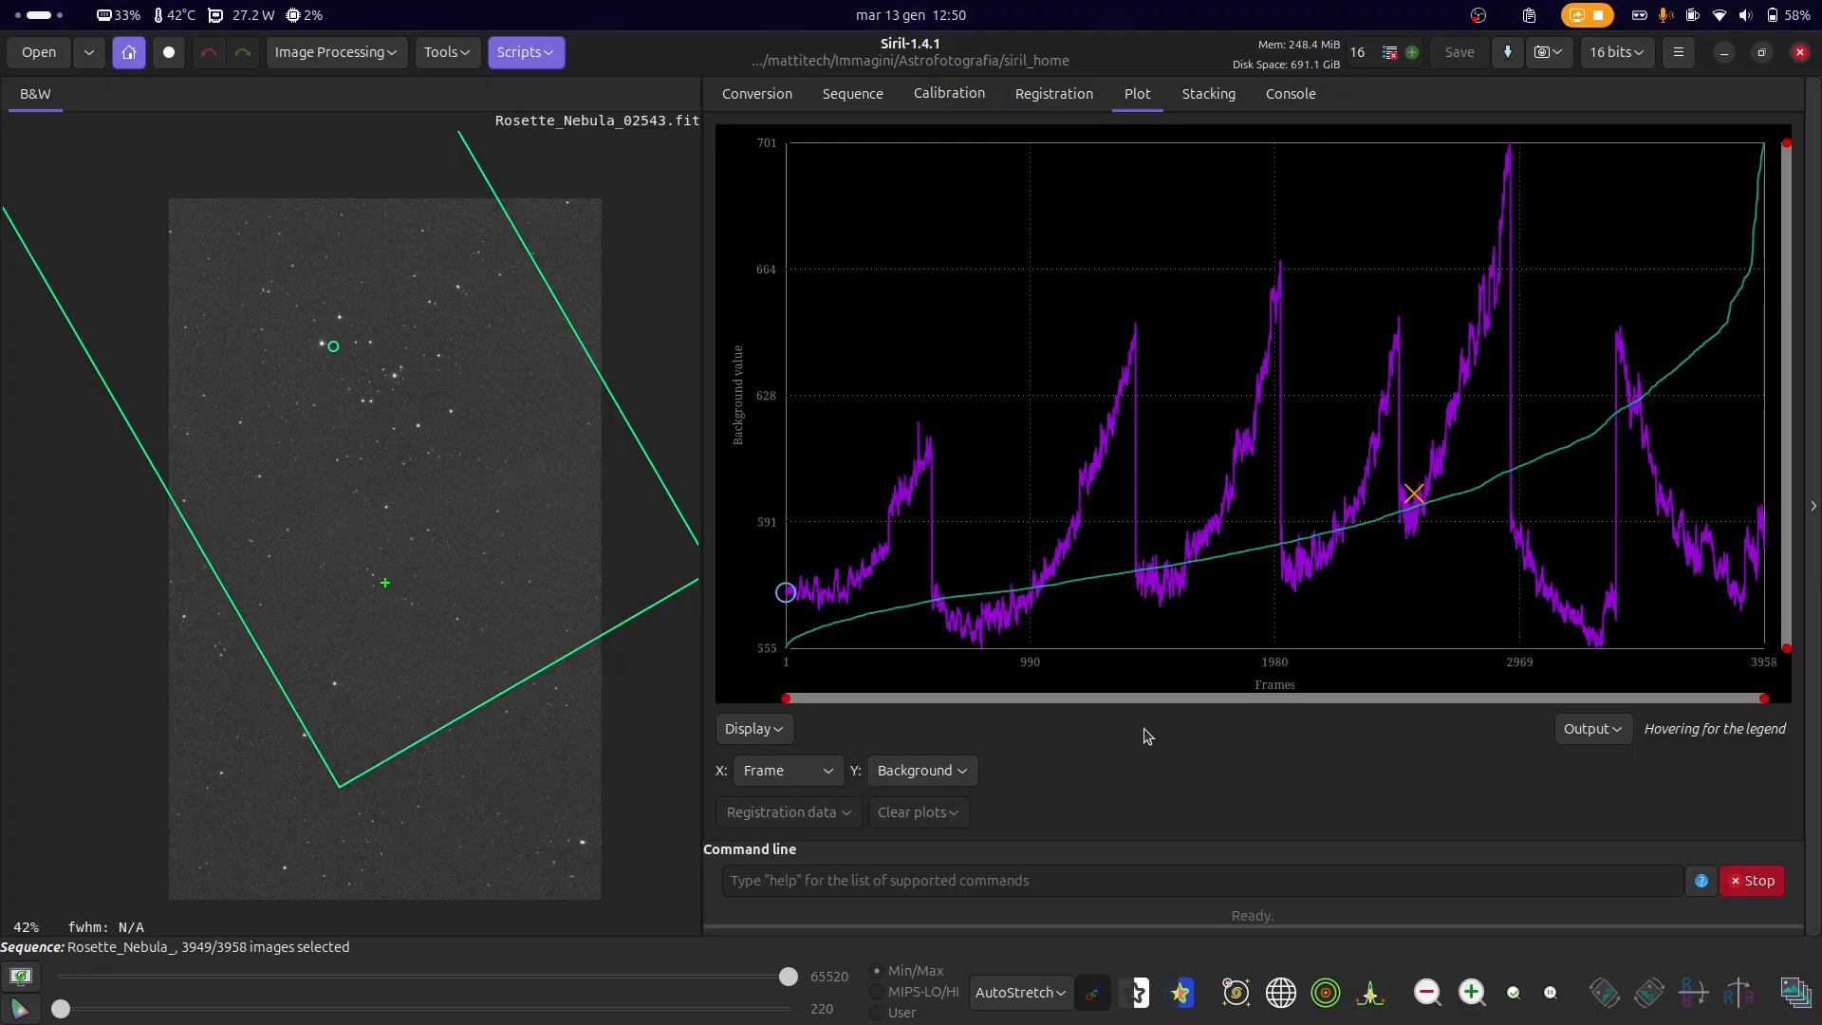
click(968, 771)
click(950, 801)
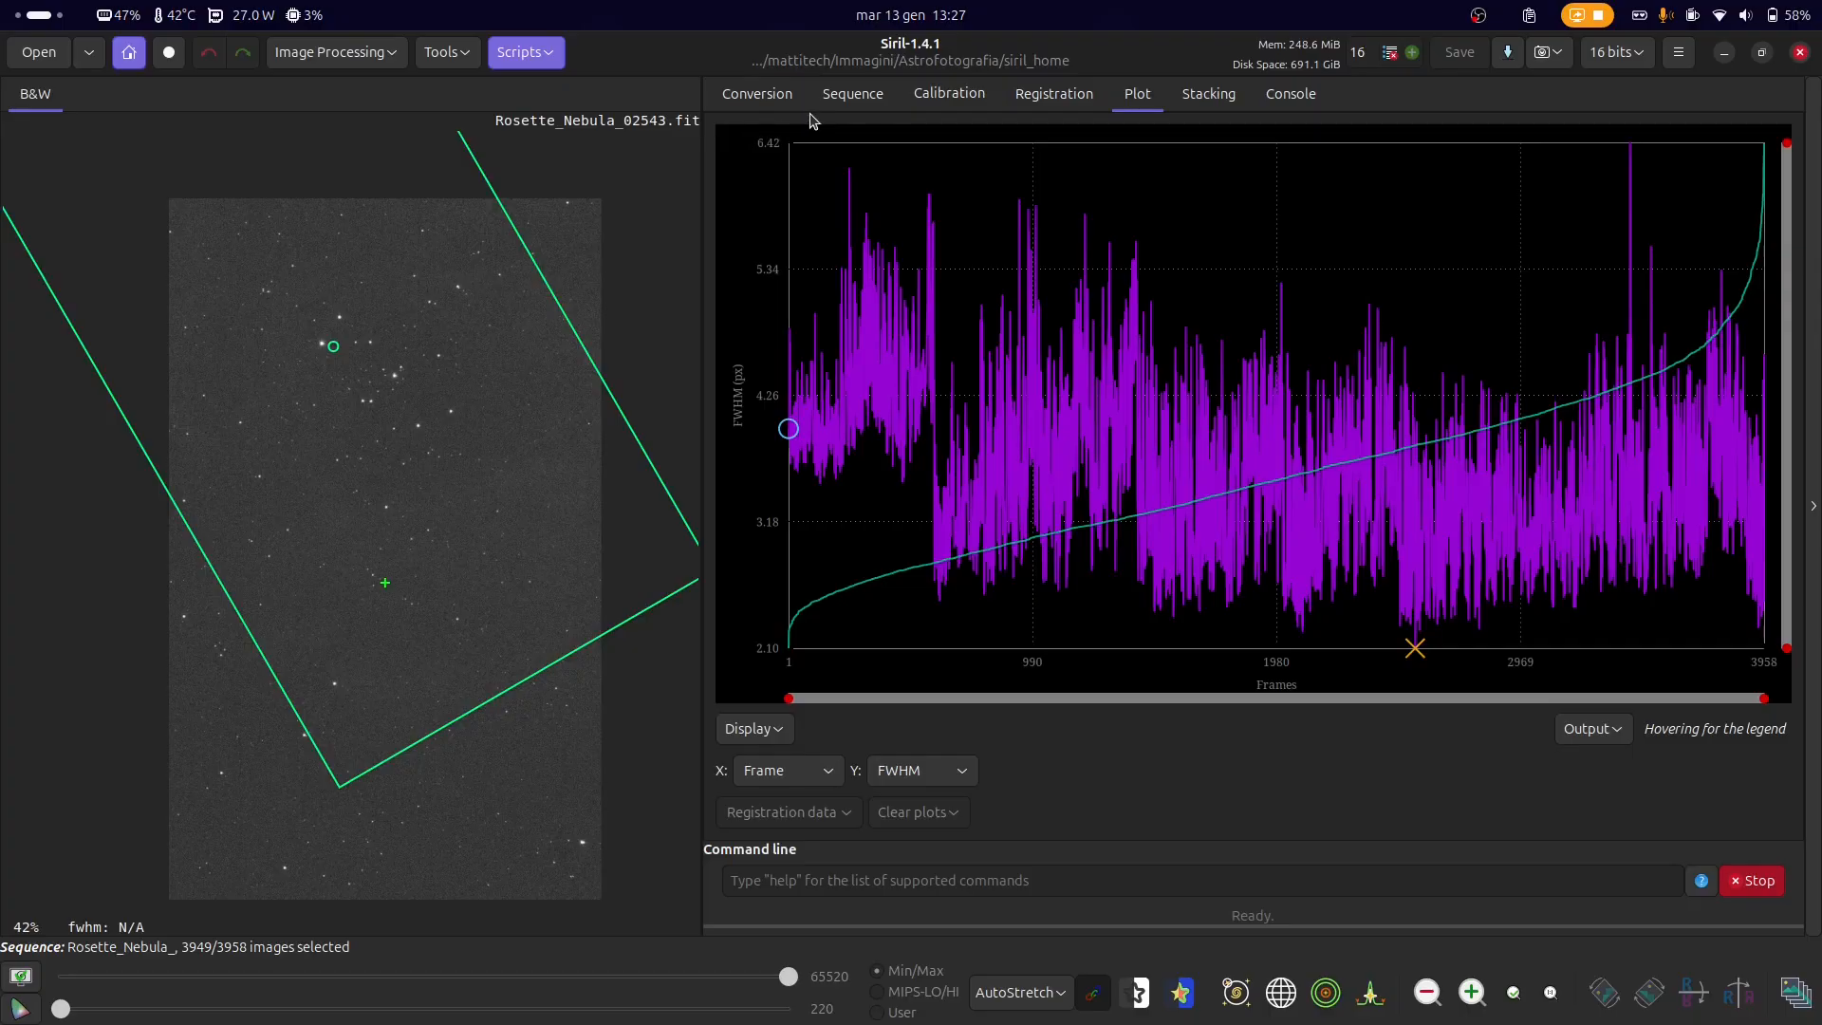
- Open the frame list sorted by FWHM and compare frames 2085 and 2560 with frame 2543
click(1796, 1014)
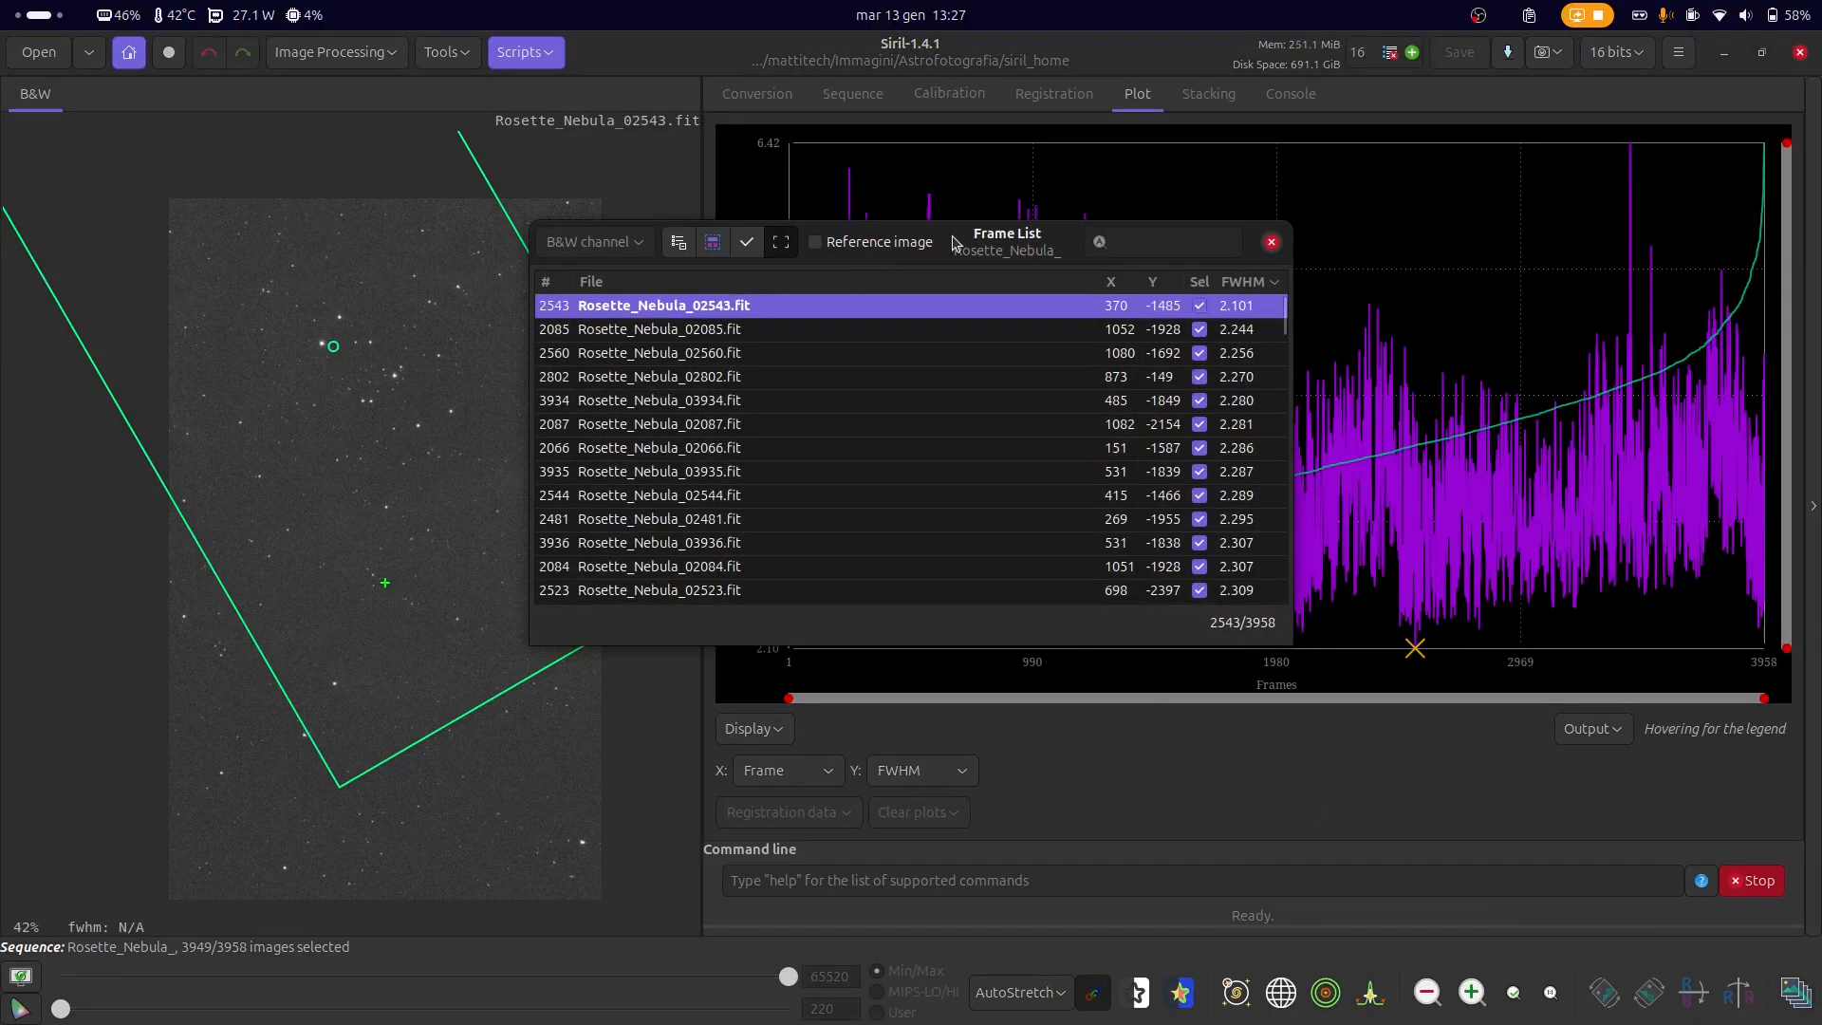
drag(953, 242, 1008, 251)
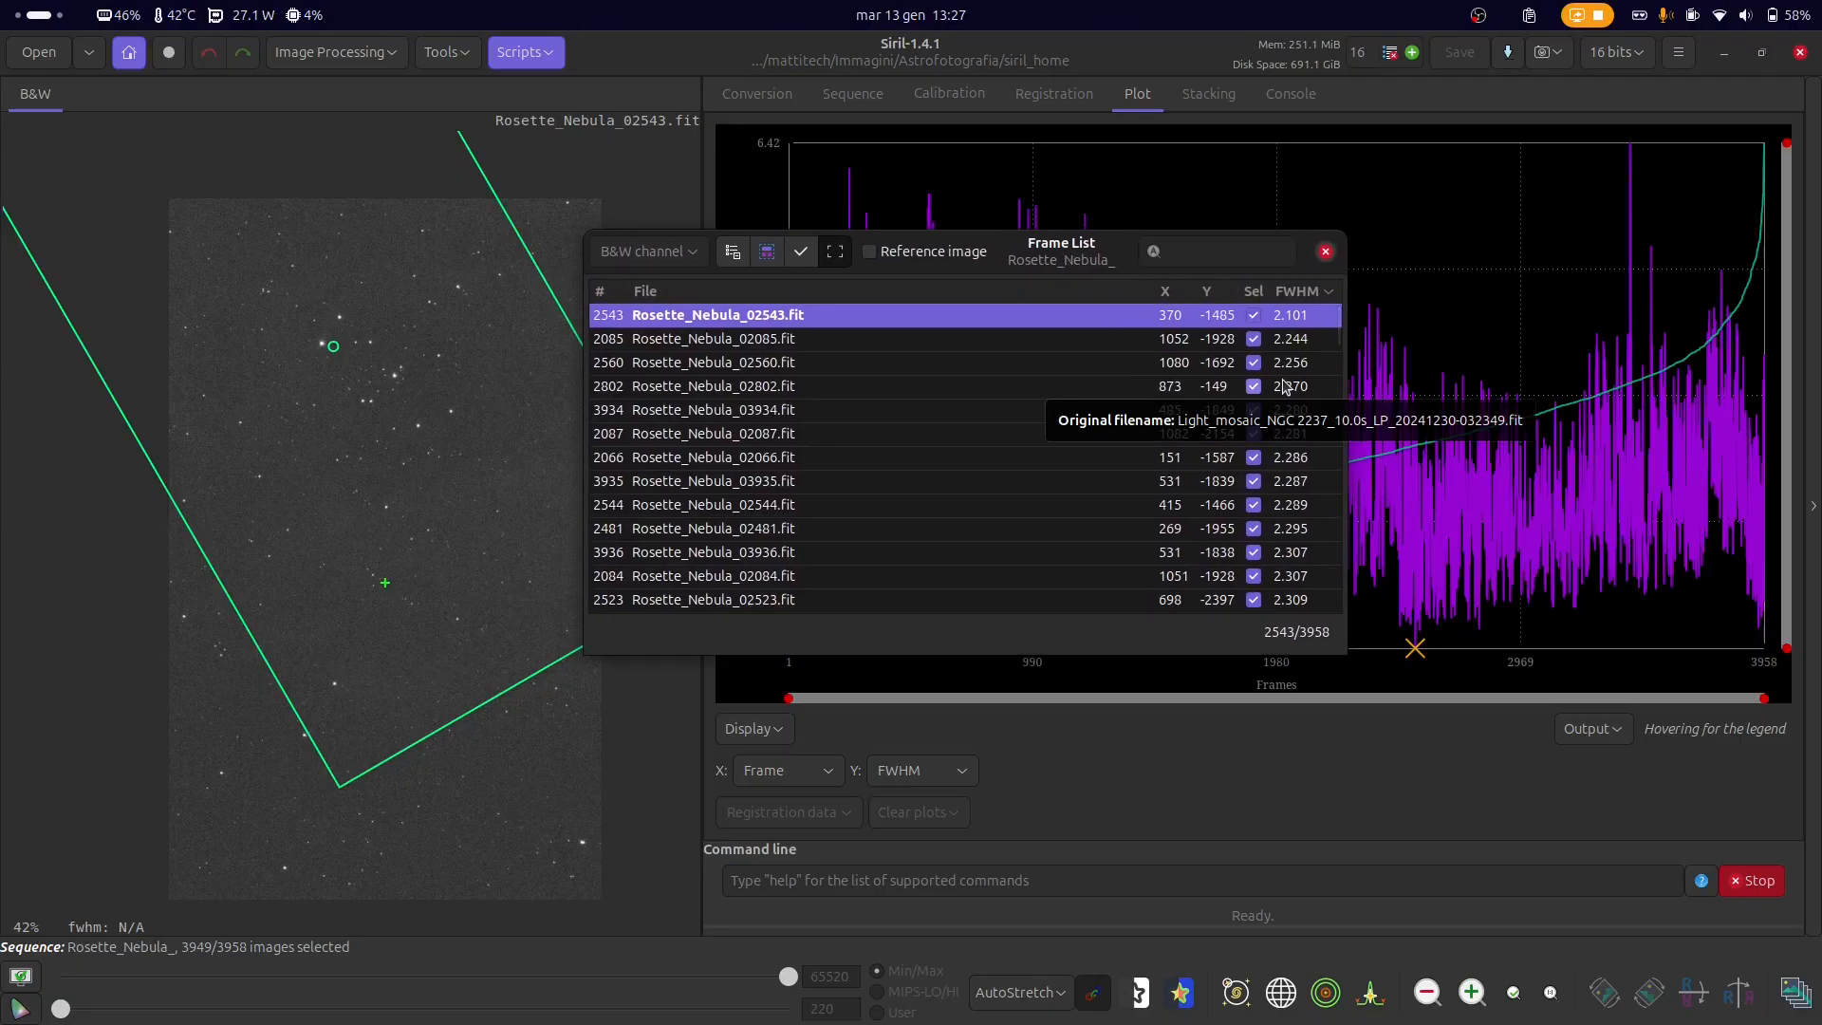
scroll(1284, 380, down, 3)
scroll(1310, 342, up, 3)
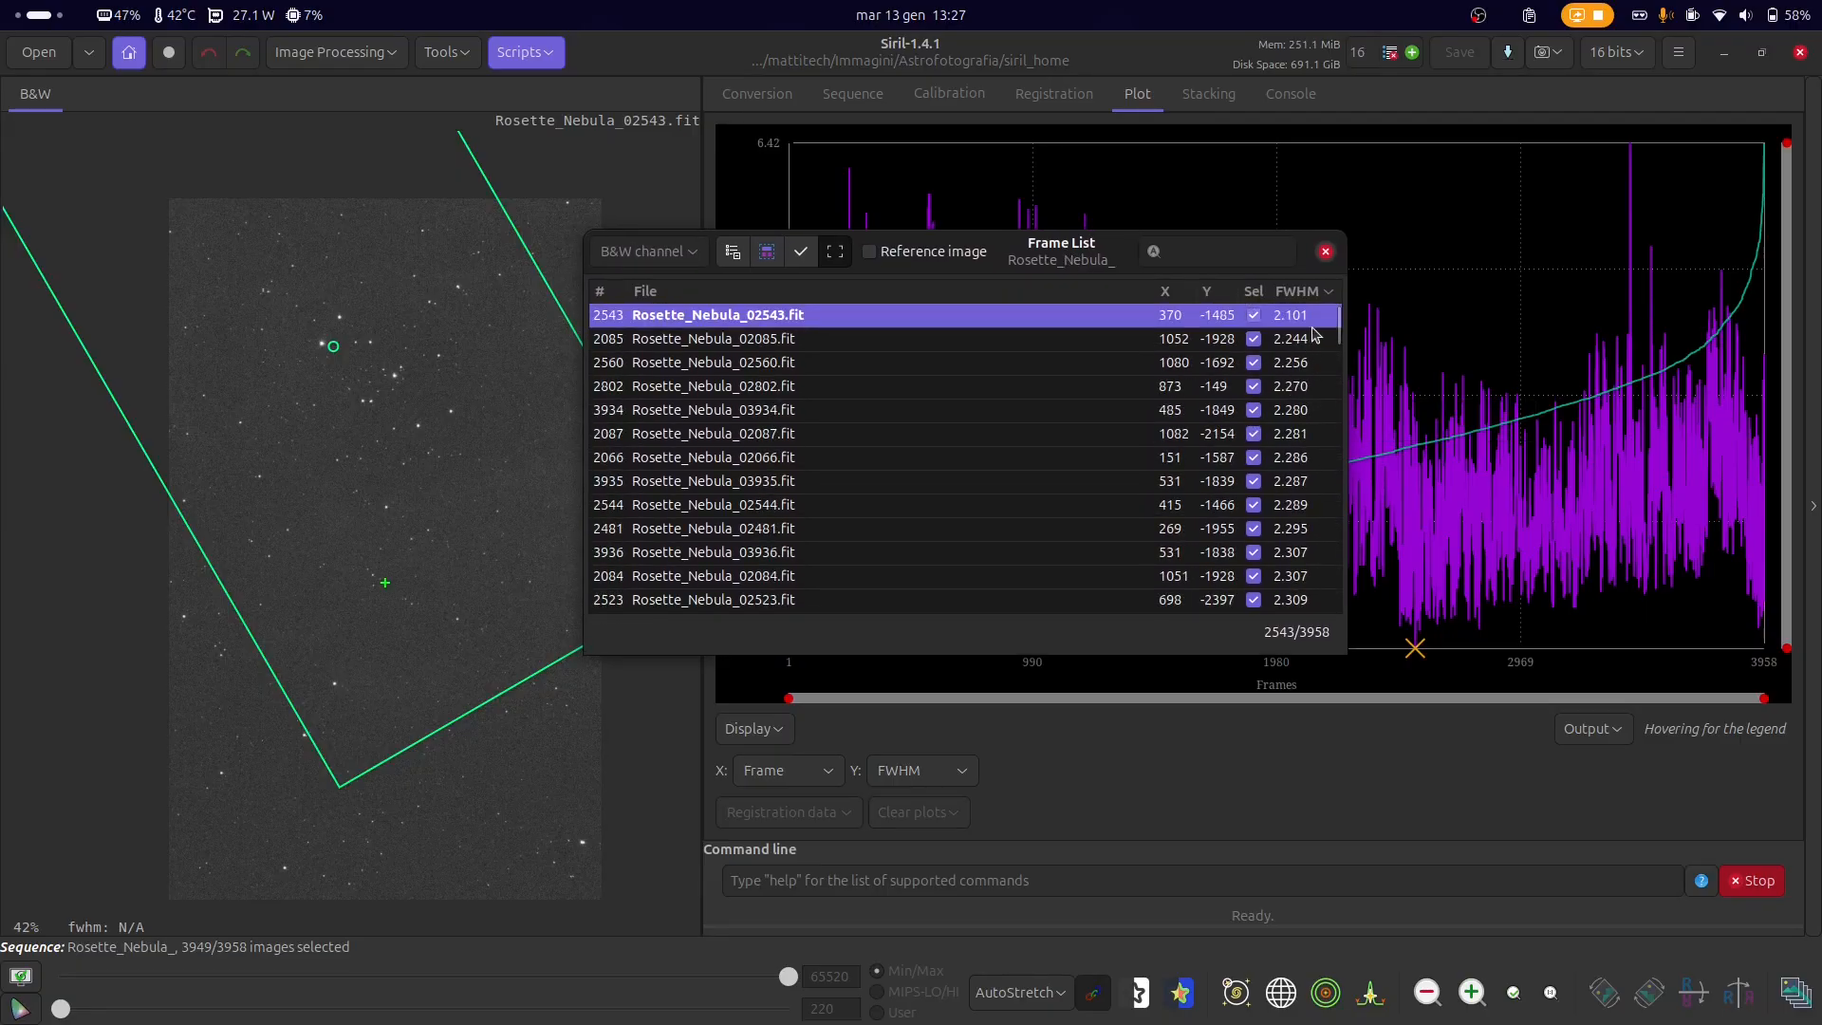
click(1313, 339)
click(1305, 360)
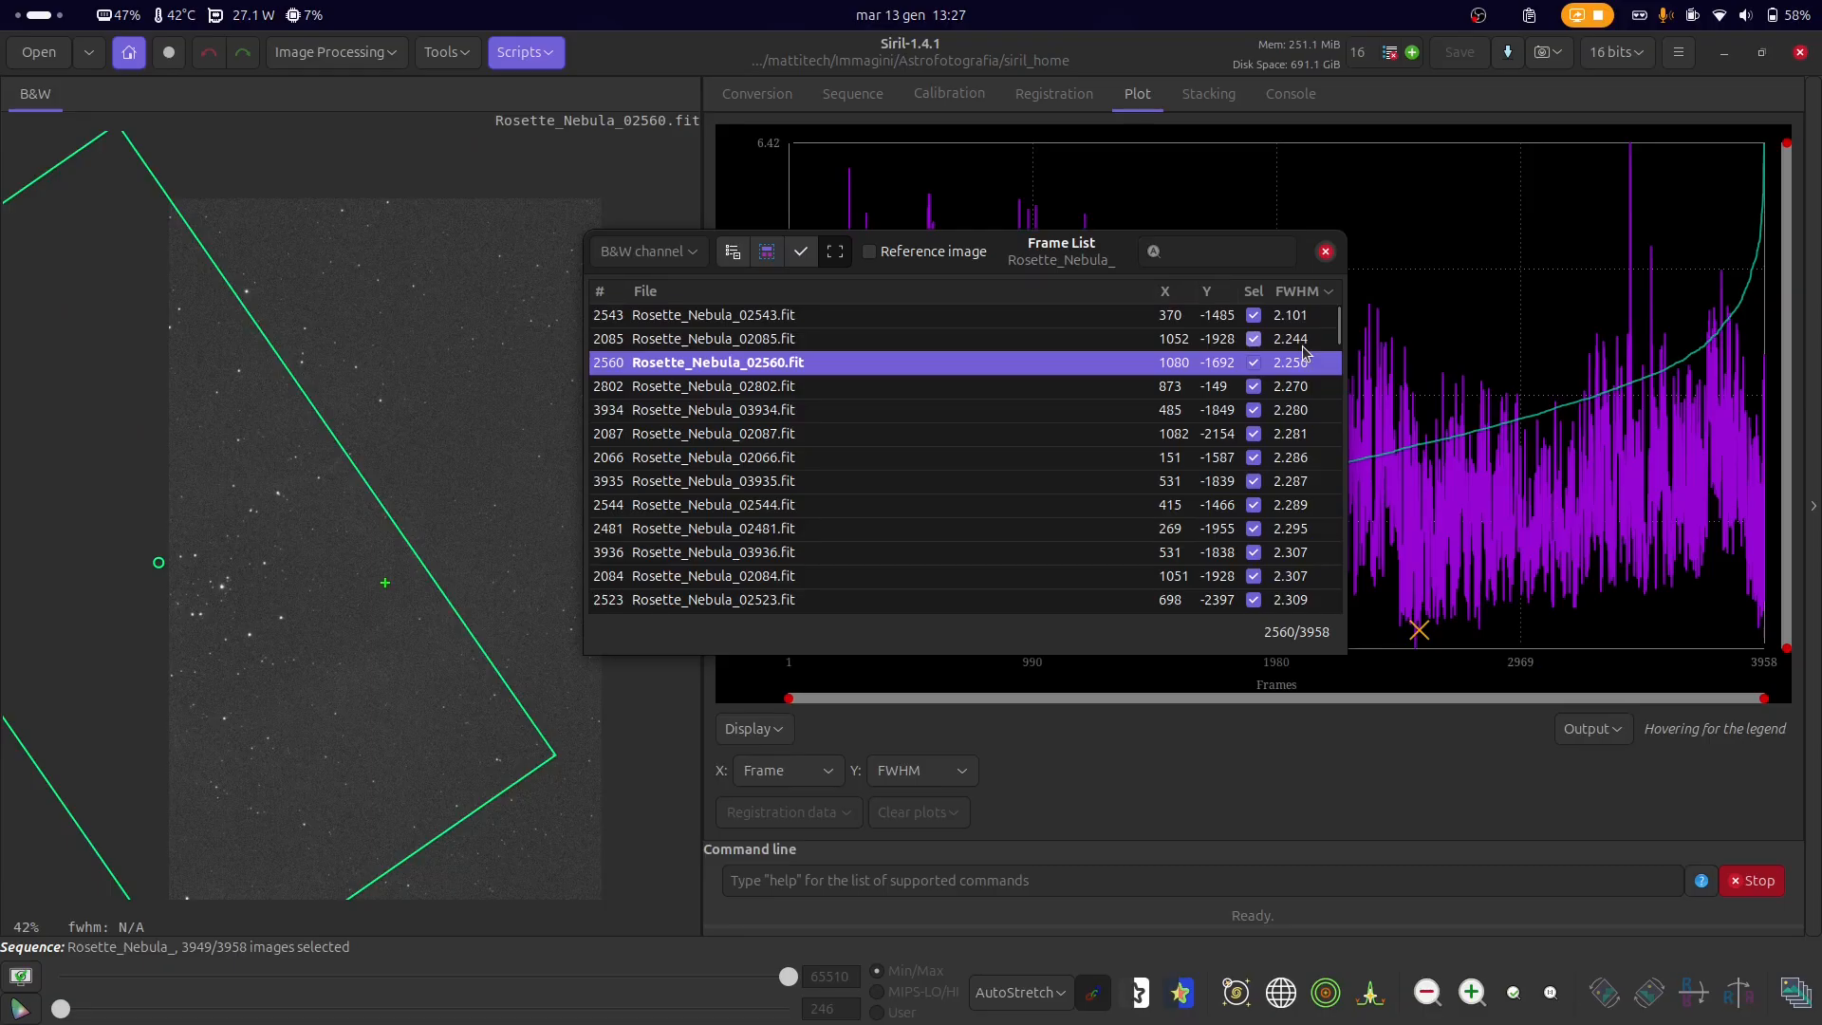
click(1305, 340)
click(1300, 318)
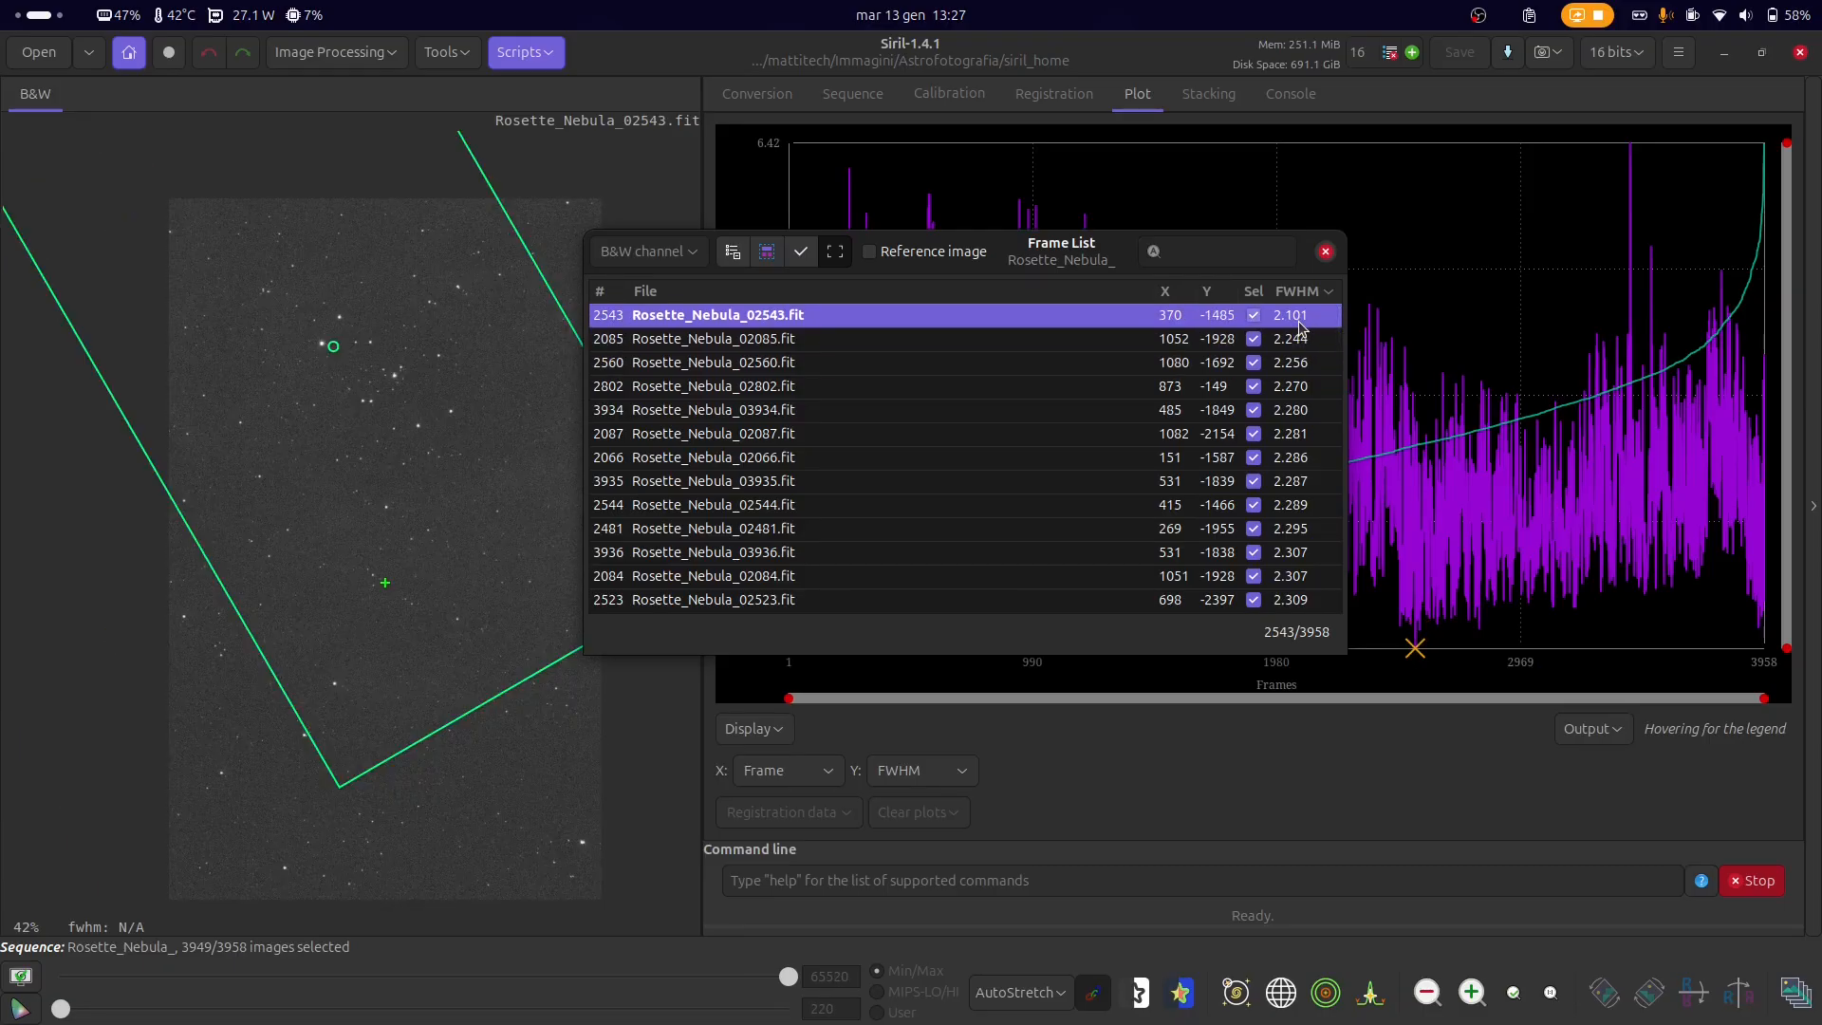
- View frames 2802 and 3935, browse further down the FWHM ranking, and reload frame 2543
click(975, 769)
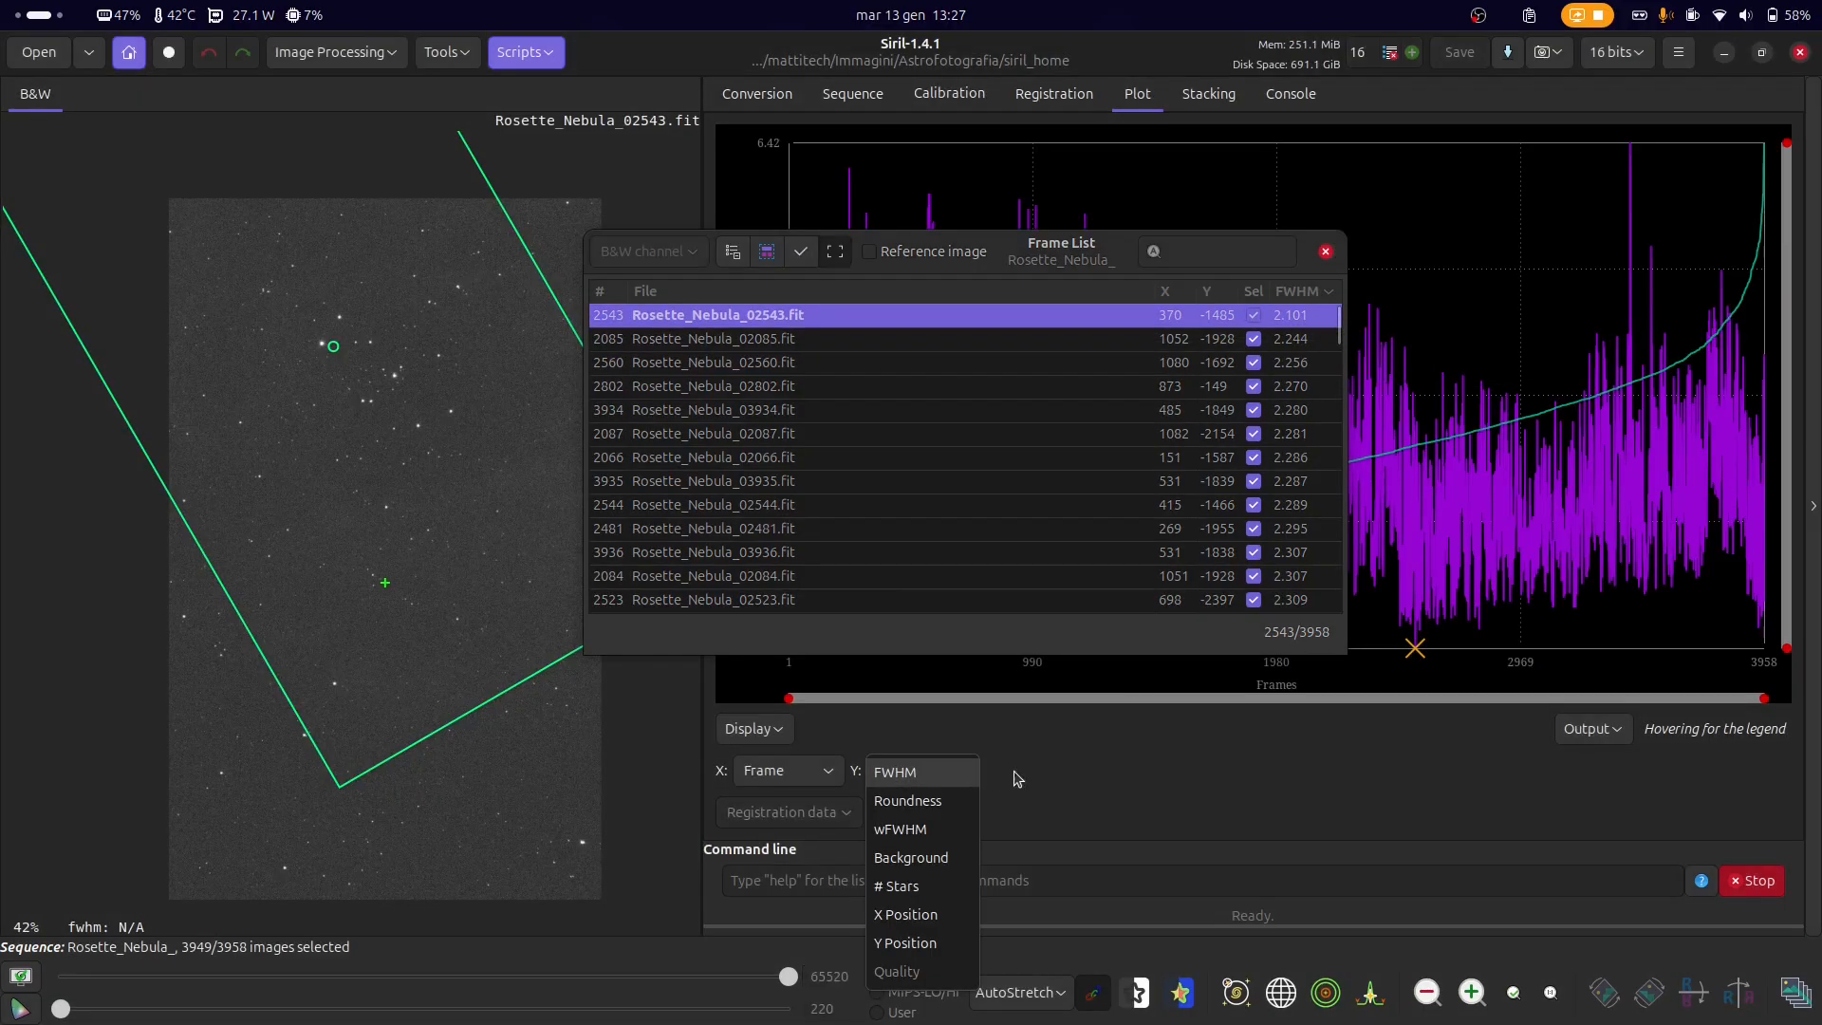
click(1094, 795)
click(1309, 391)
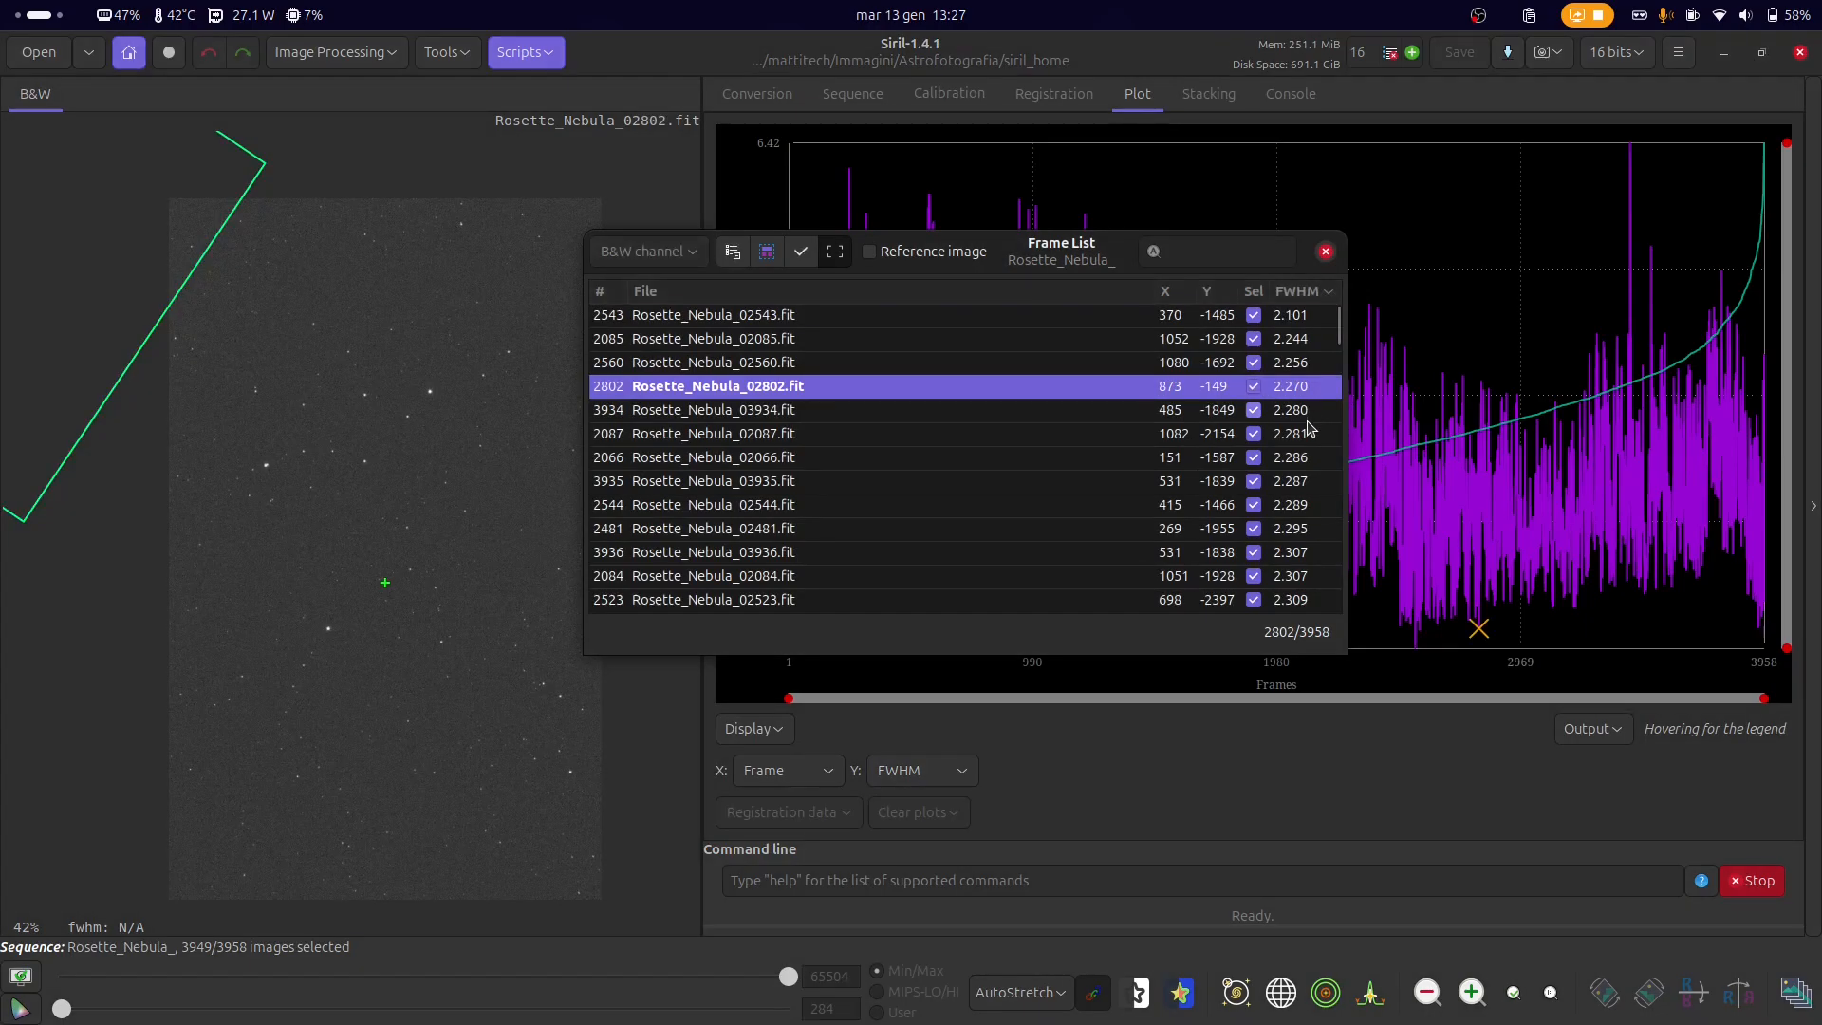
click(1302, 481)
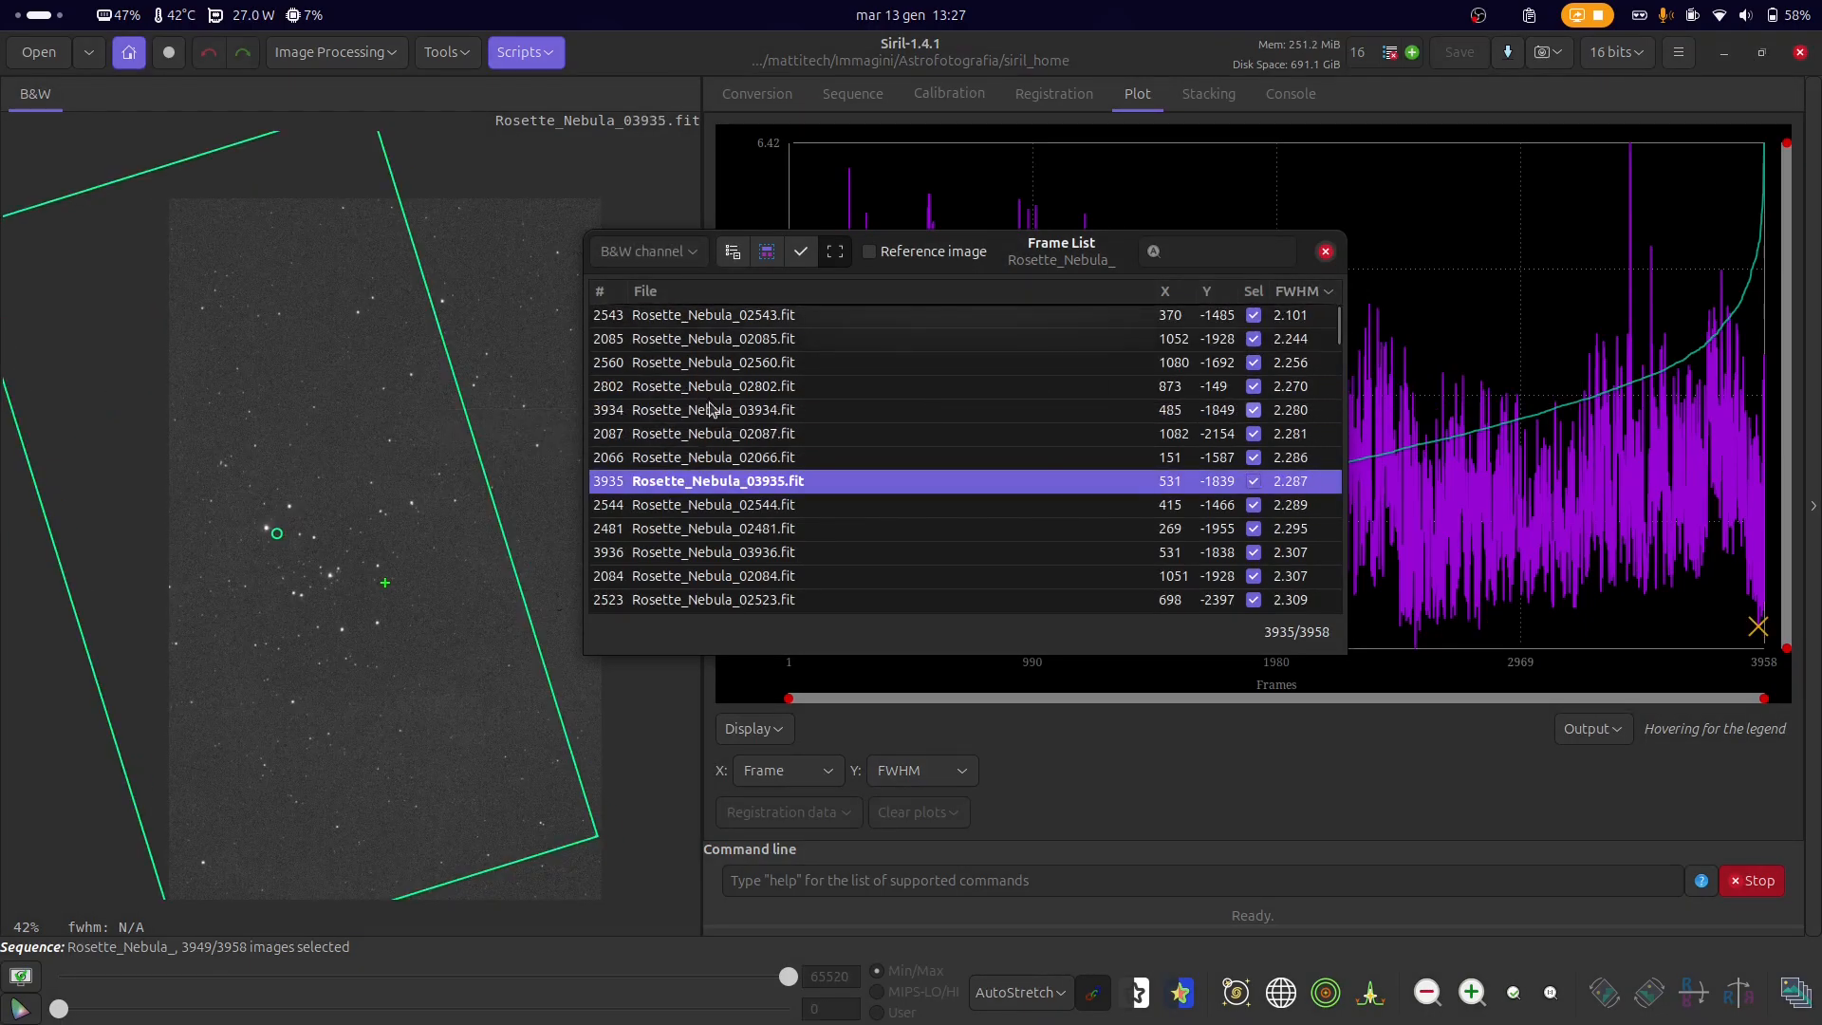
scroll(1030, 423, down, 3)
scroll(1029, 423, down, 5)
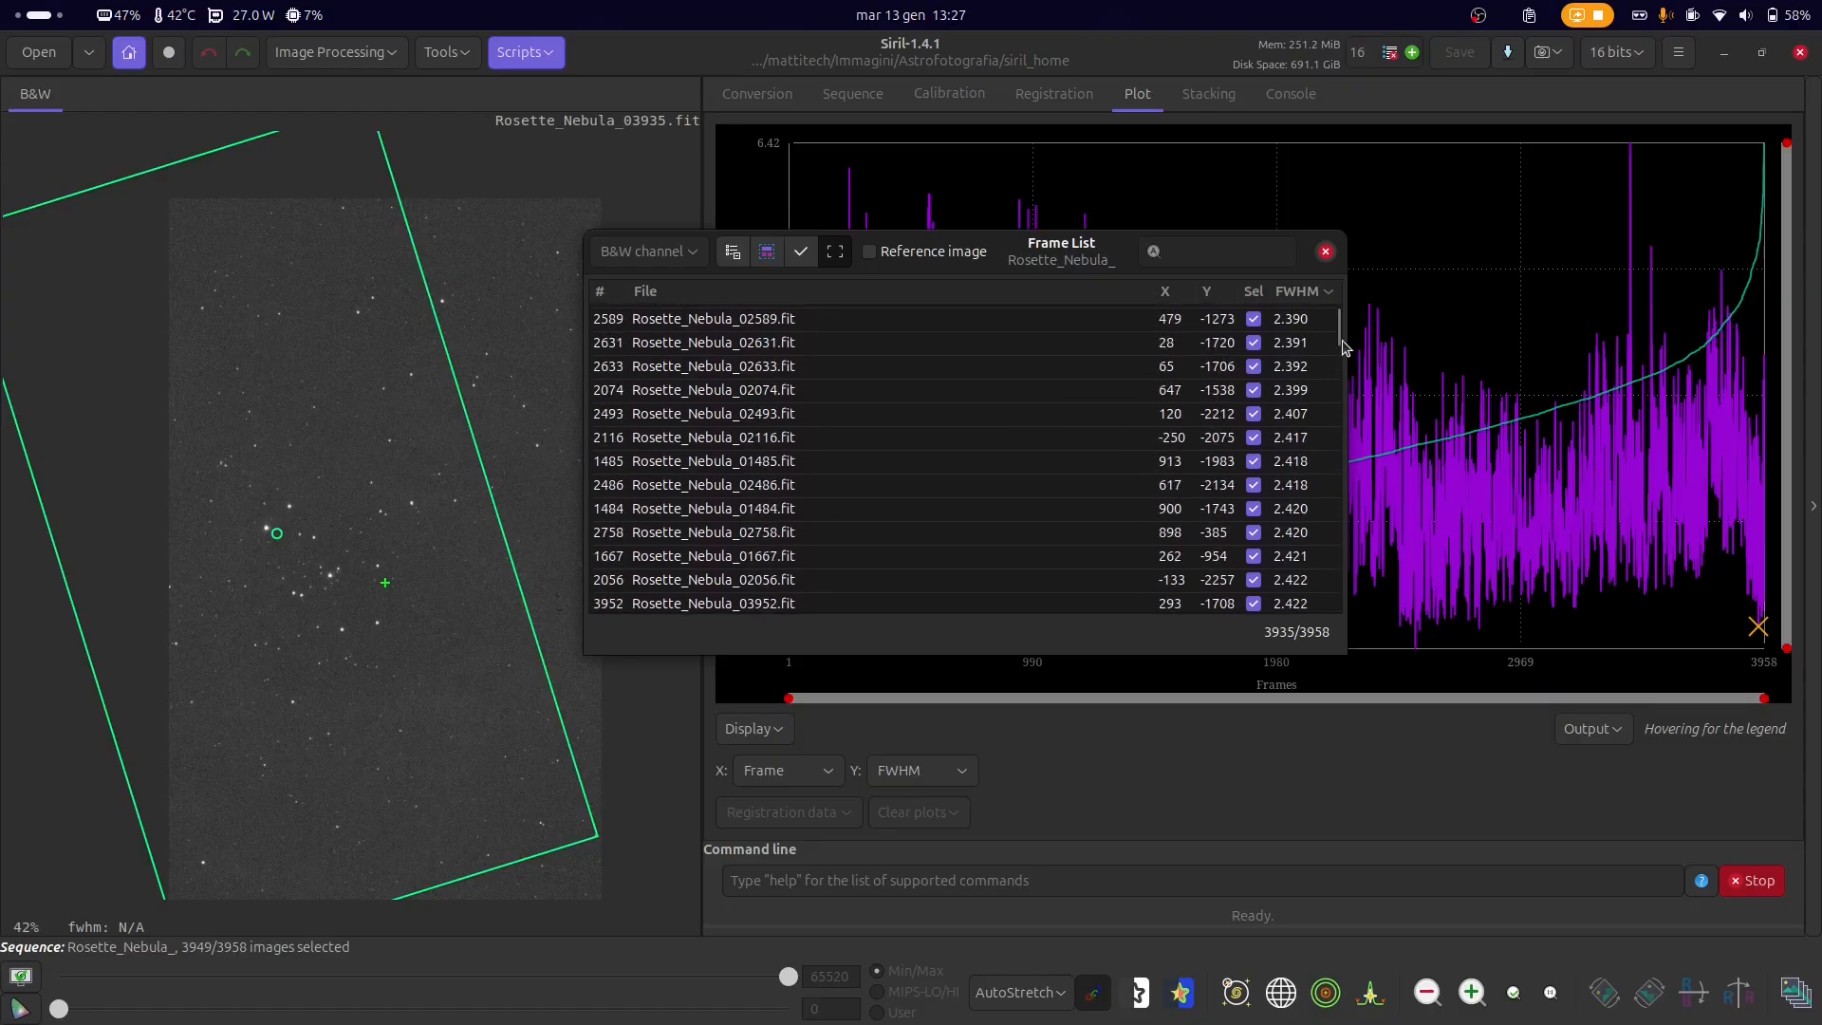
mouse_move(1338, 339)
mouse_down()
mouse_move(1330, 300)
mouse_move(1320, 628)
mouse_move(1341, 501)
mouse_move(1323, 316)
mouse_up()
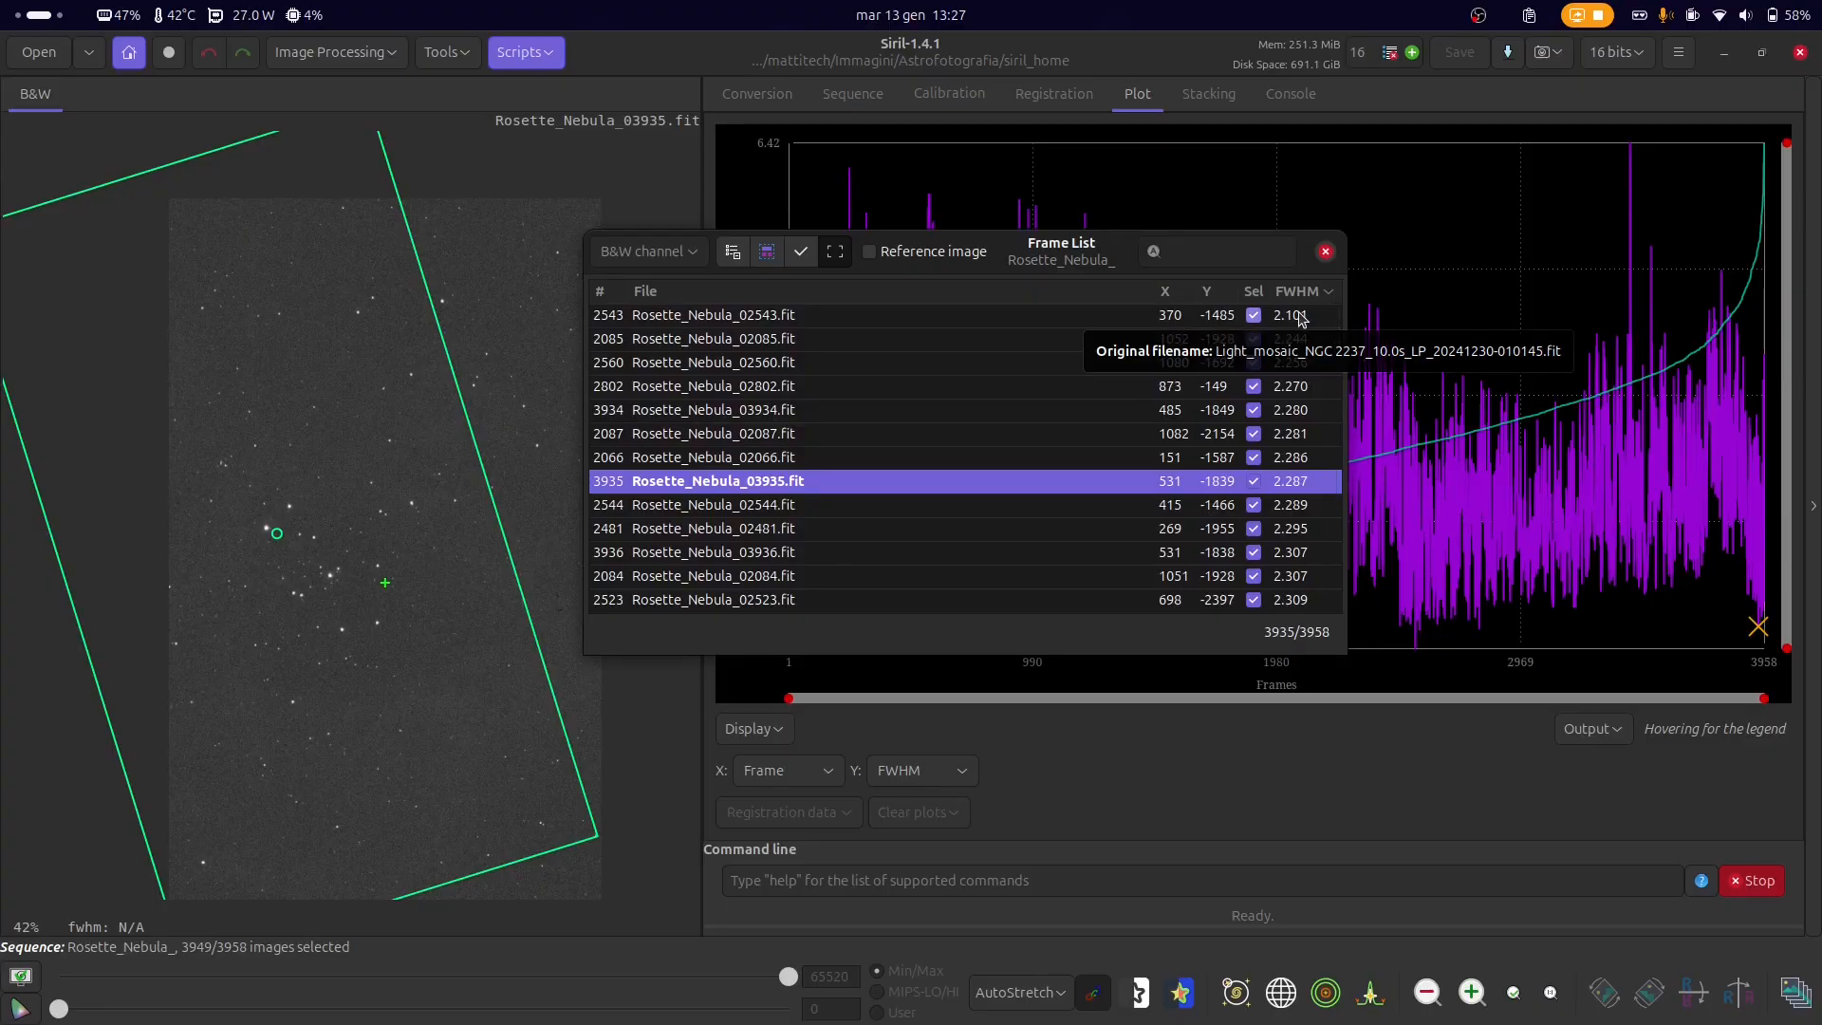
click(1300, 318)
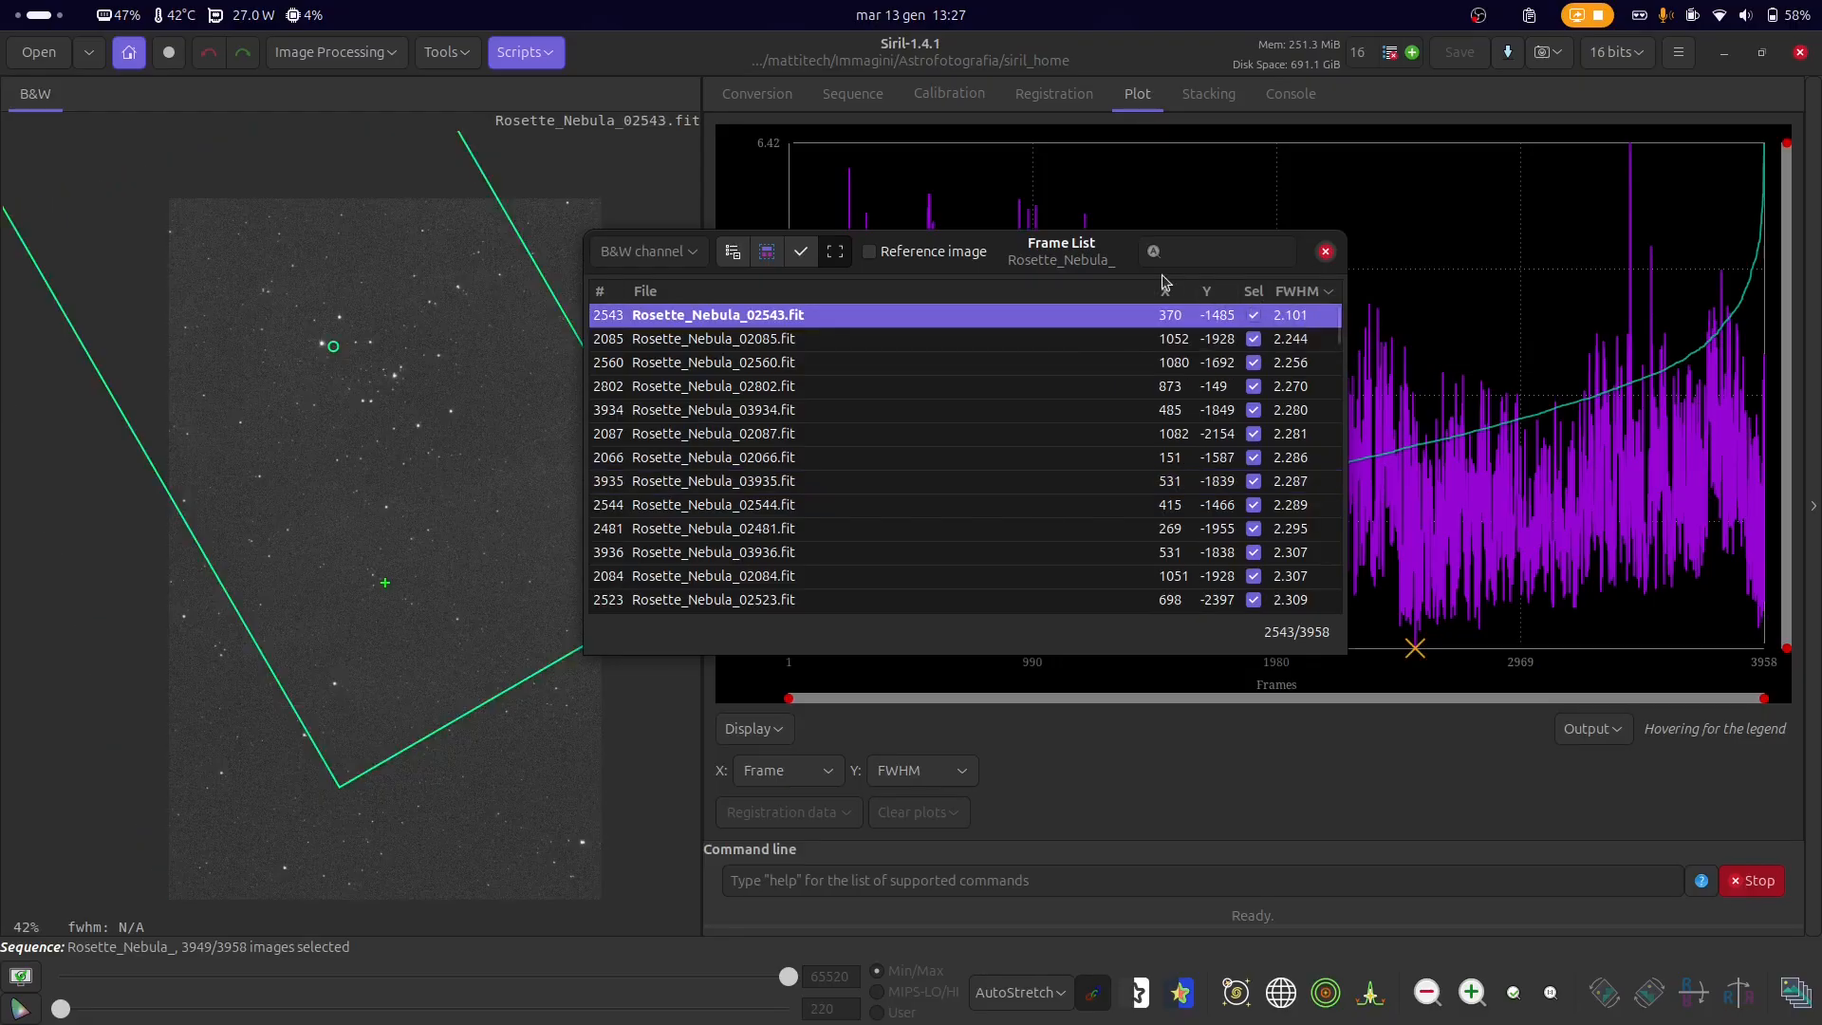
- Move the frame list clear of the image and inspect the stars of frame 2543 up close
drag(1065, 258, 1344, 232)
scroll(398, 386, up, 4)
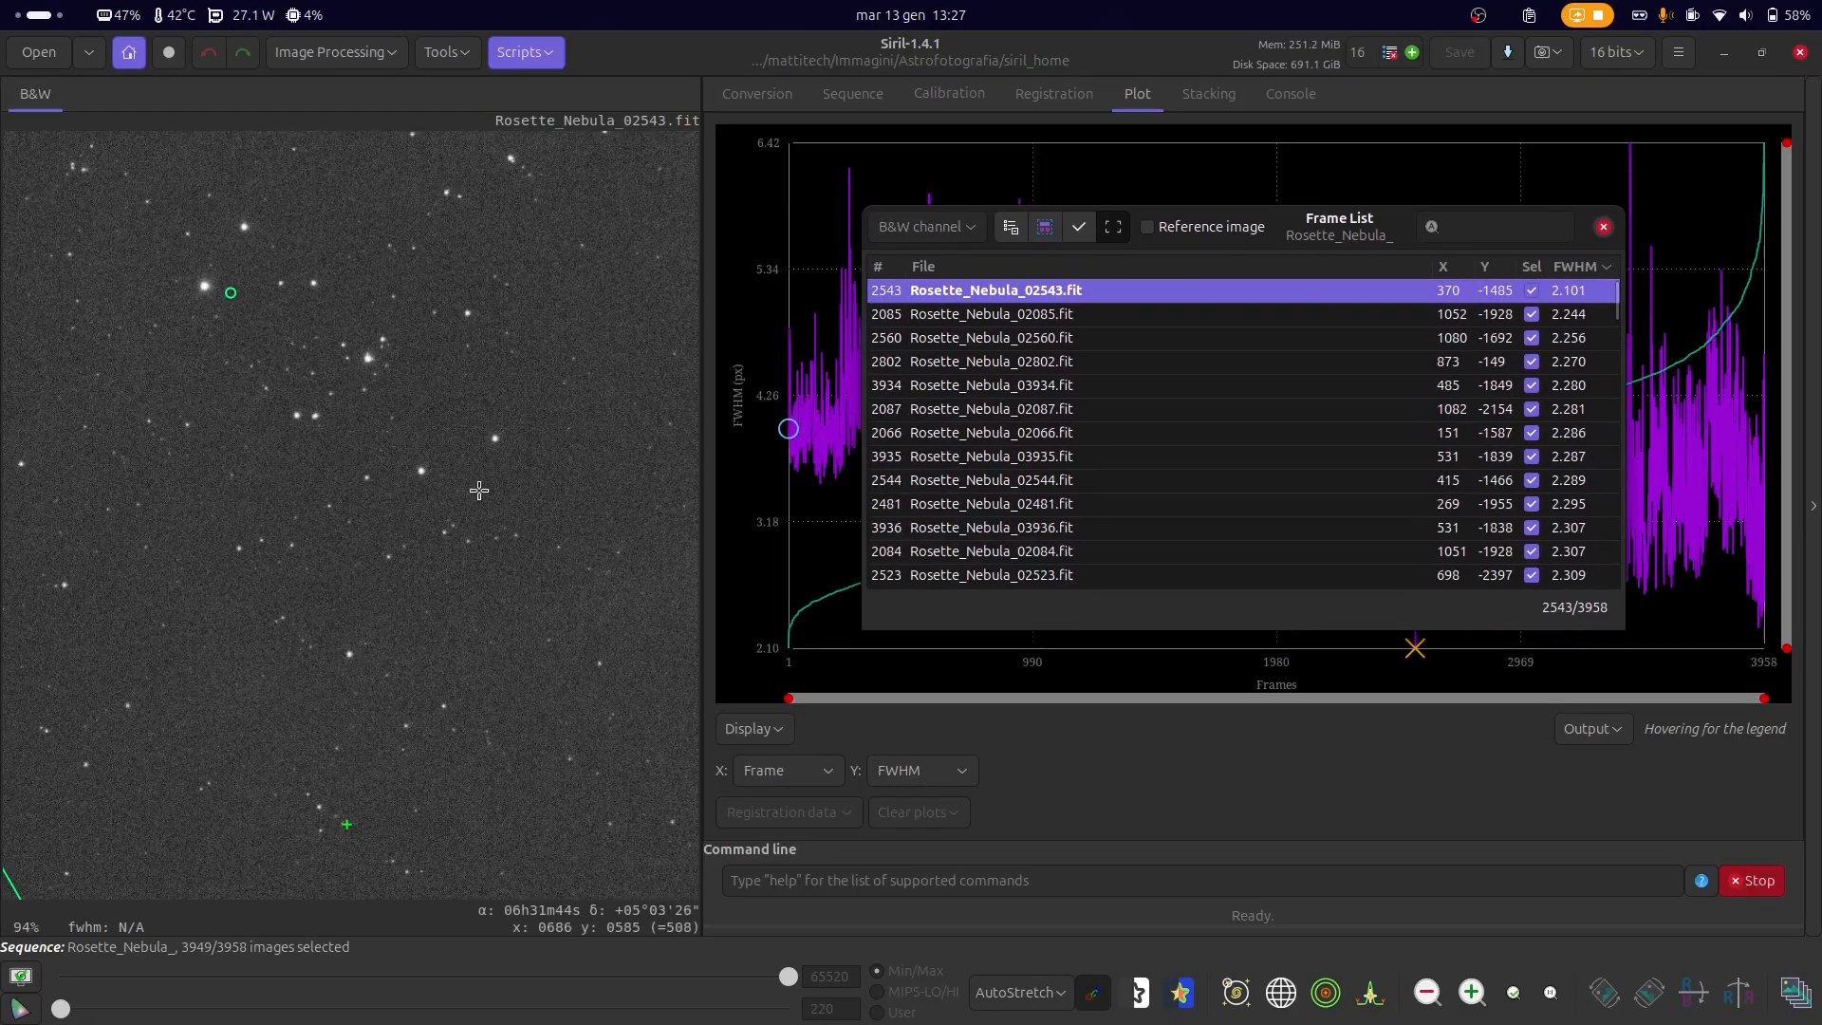
scroll(397, 385, up, 2)
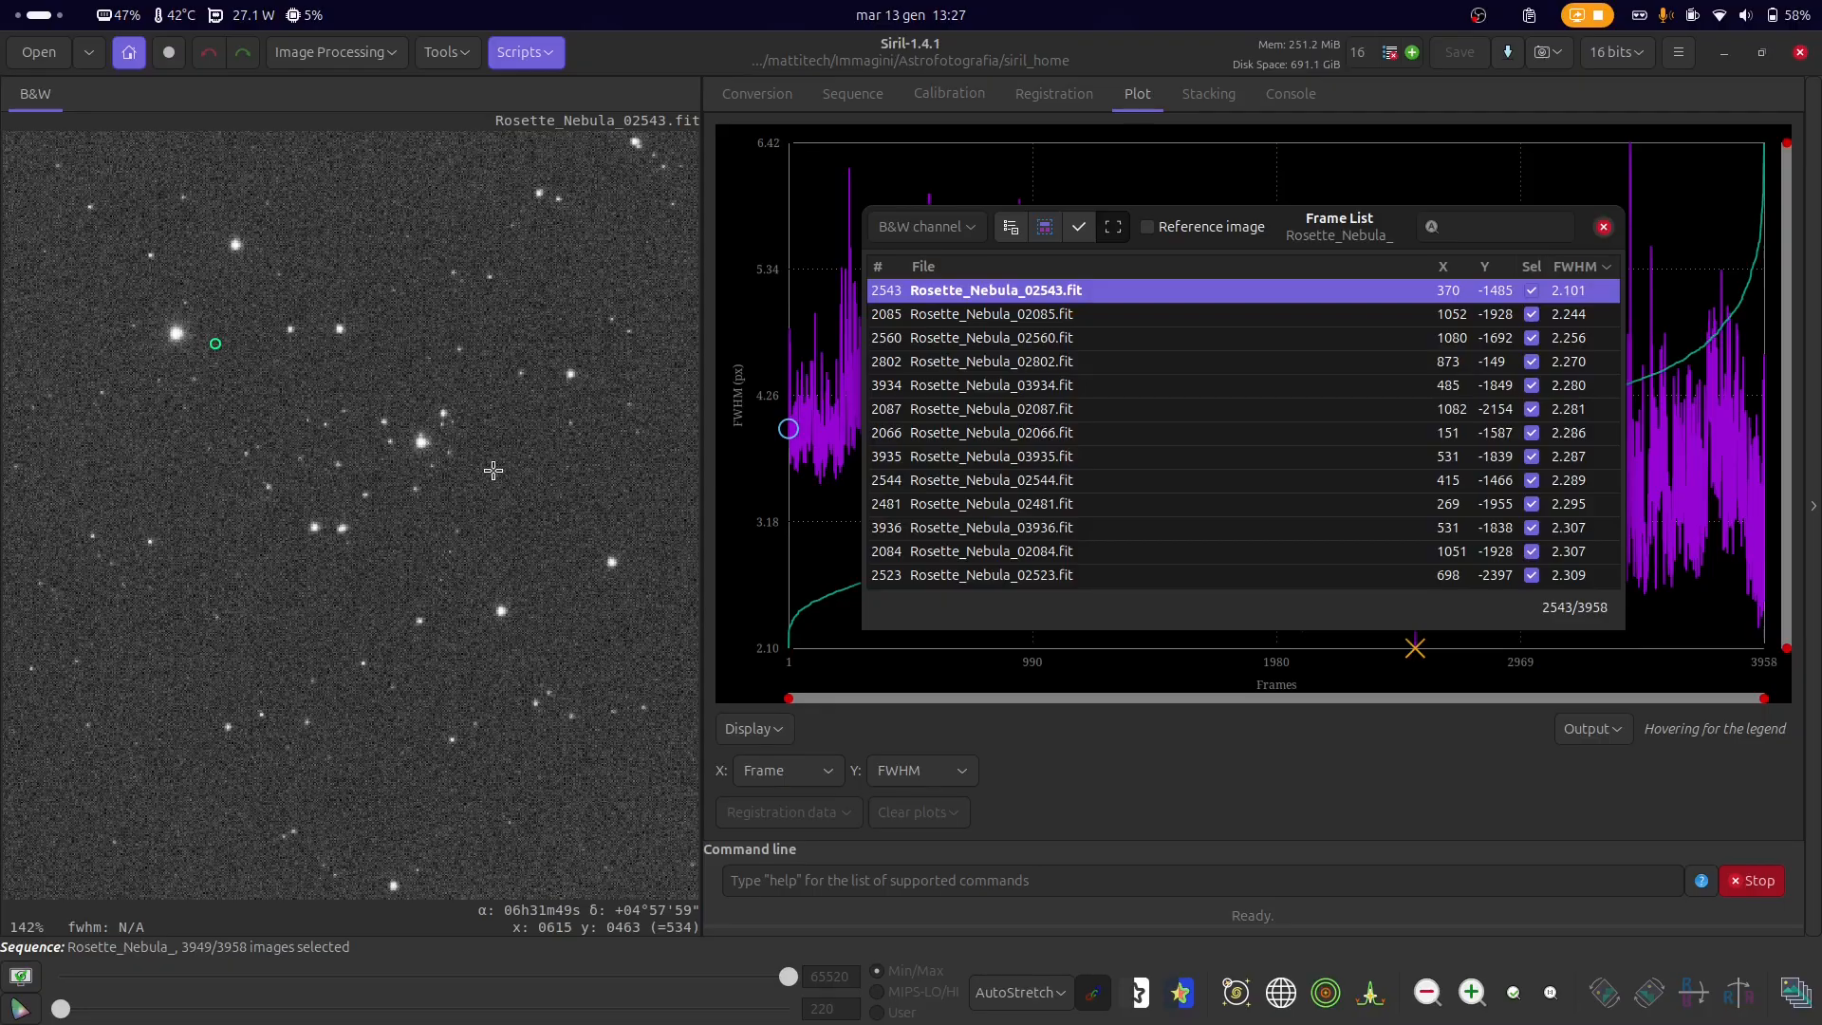
drag(493, 471, 423, 457)
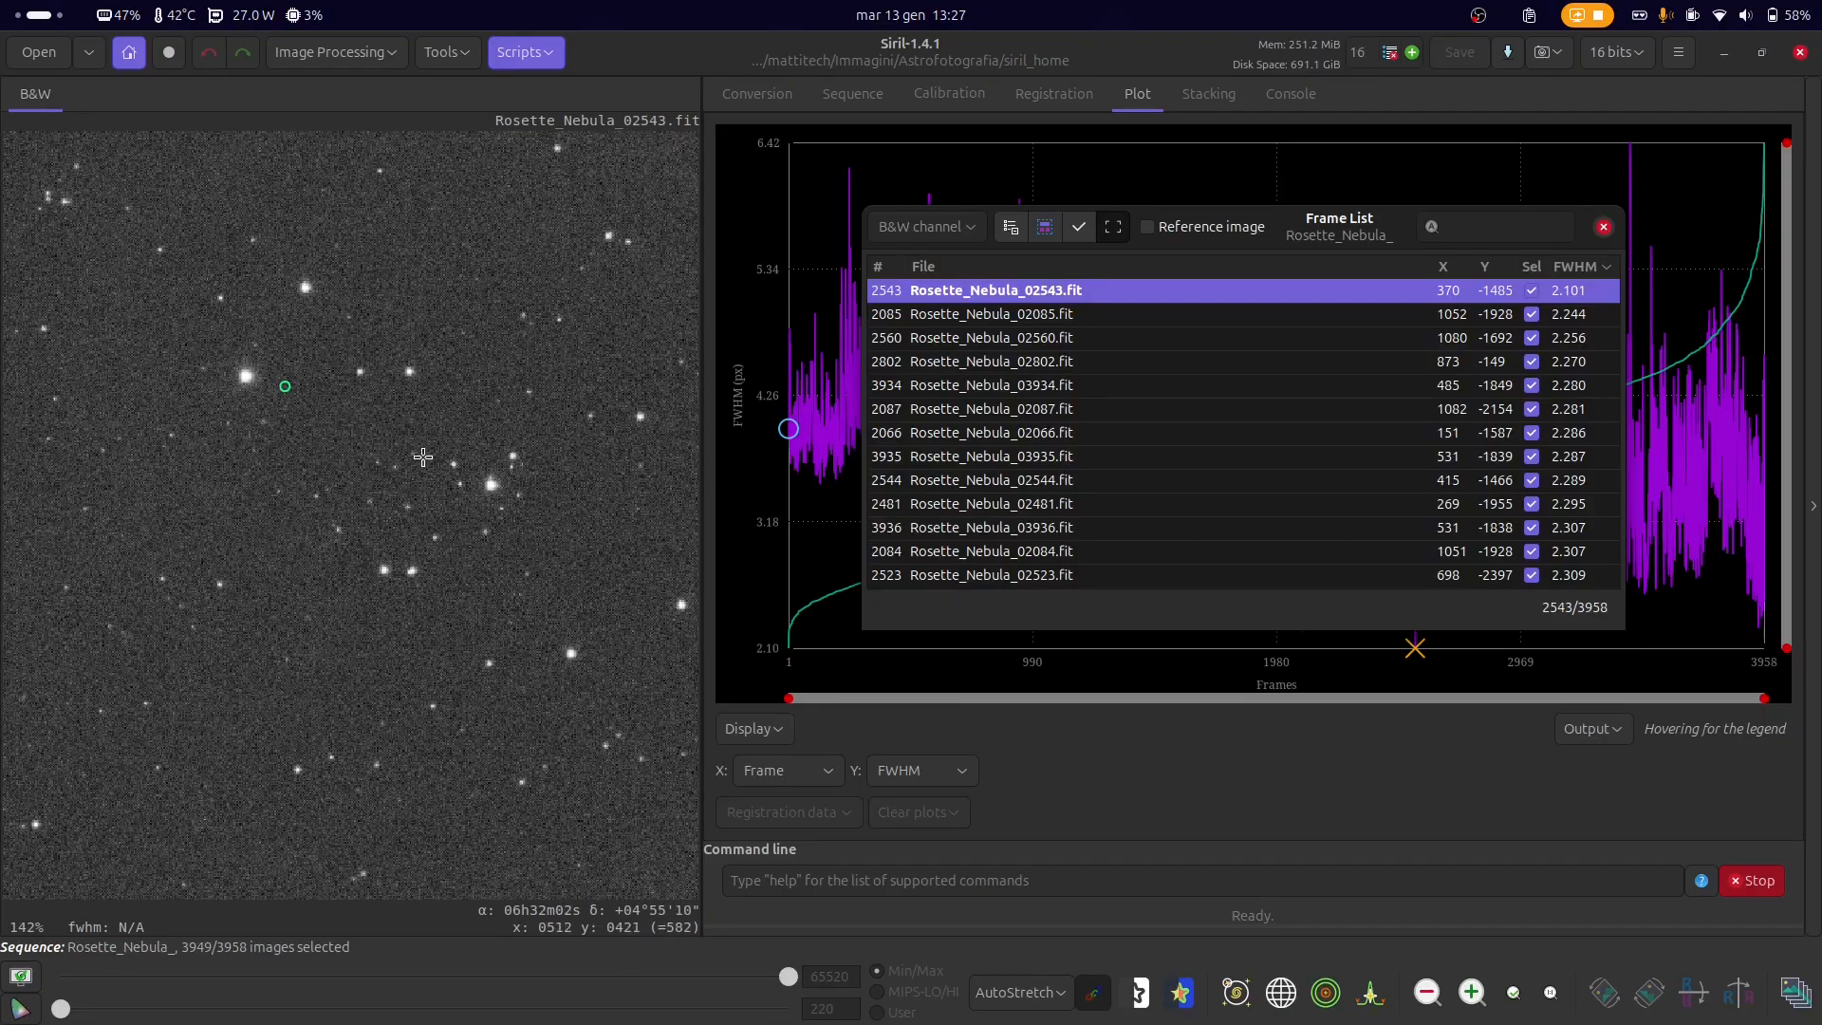
scroll(423, 458, up, 1)
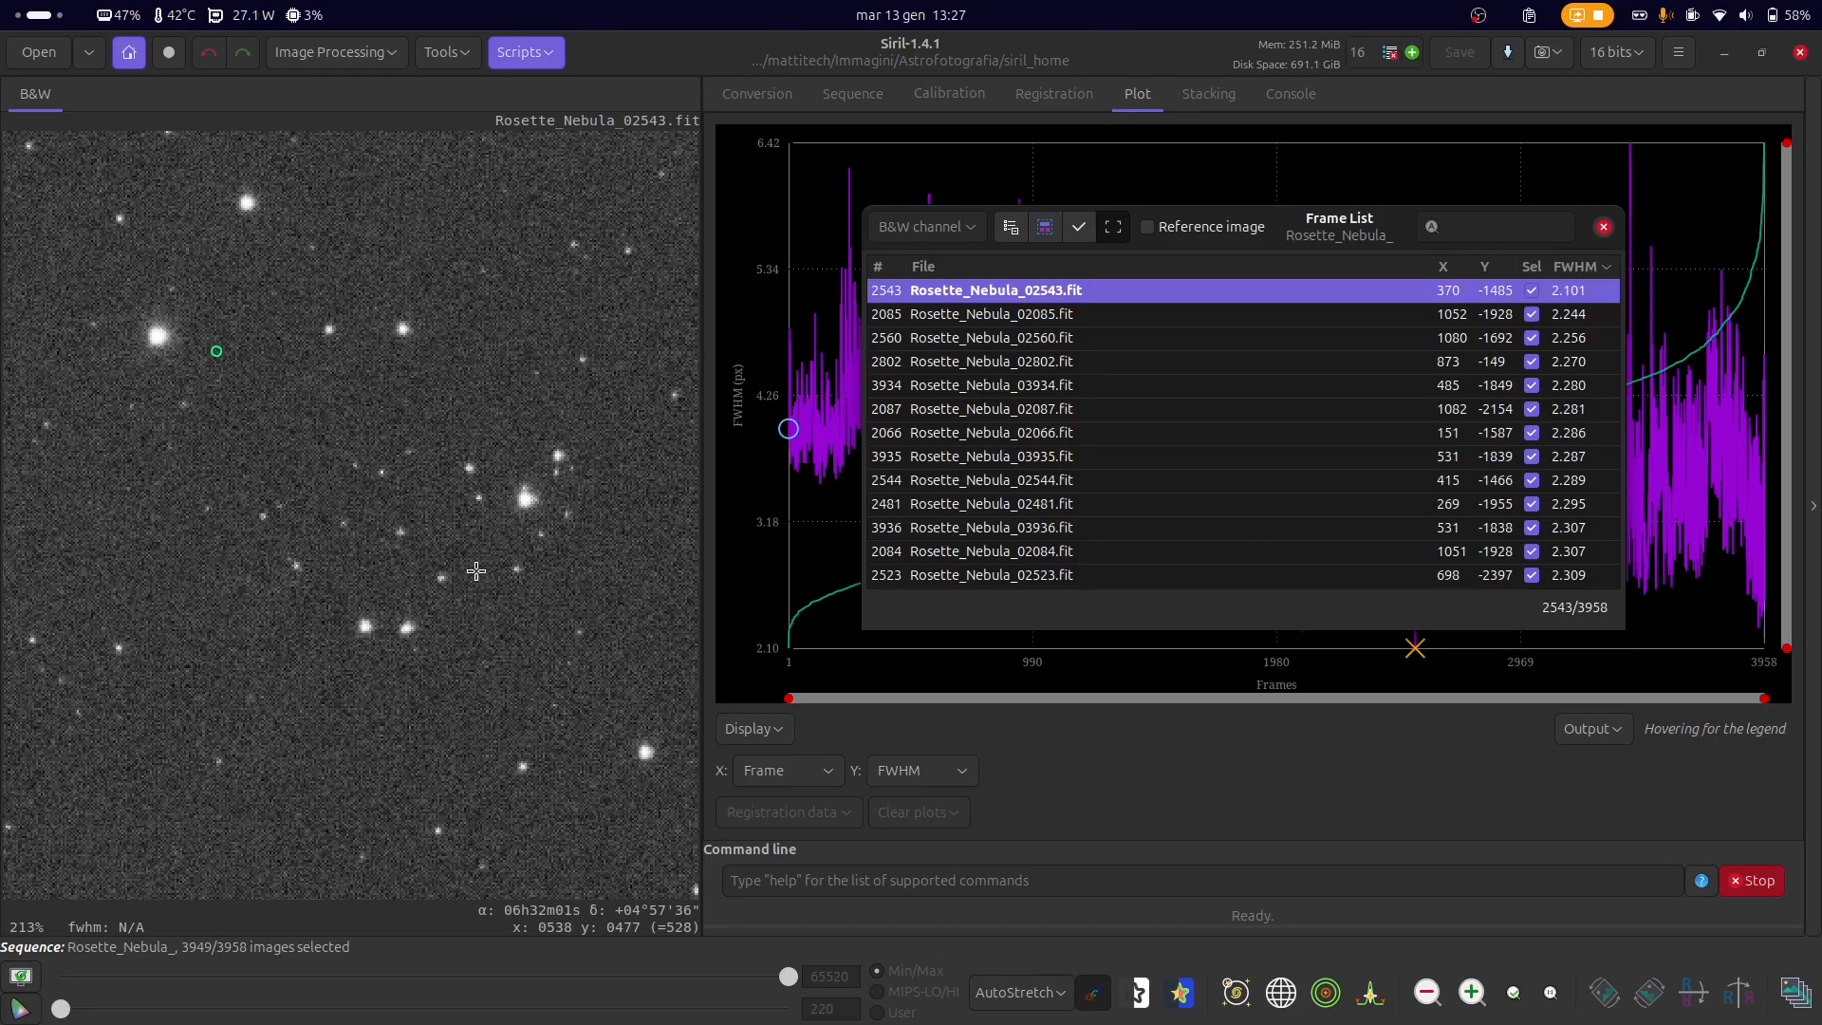
- Examine the central star cluster of frame 2543 and compare it with the full frame
scroll(370, 525, up, 1)
scroll(399, 537, down, 4)
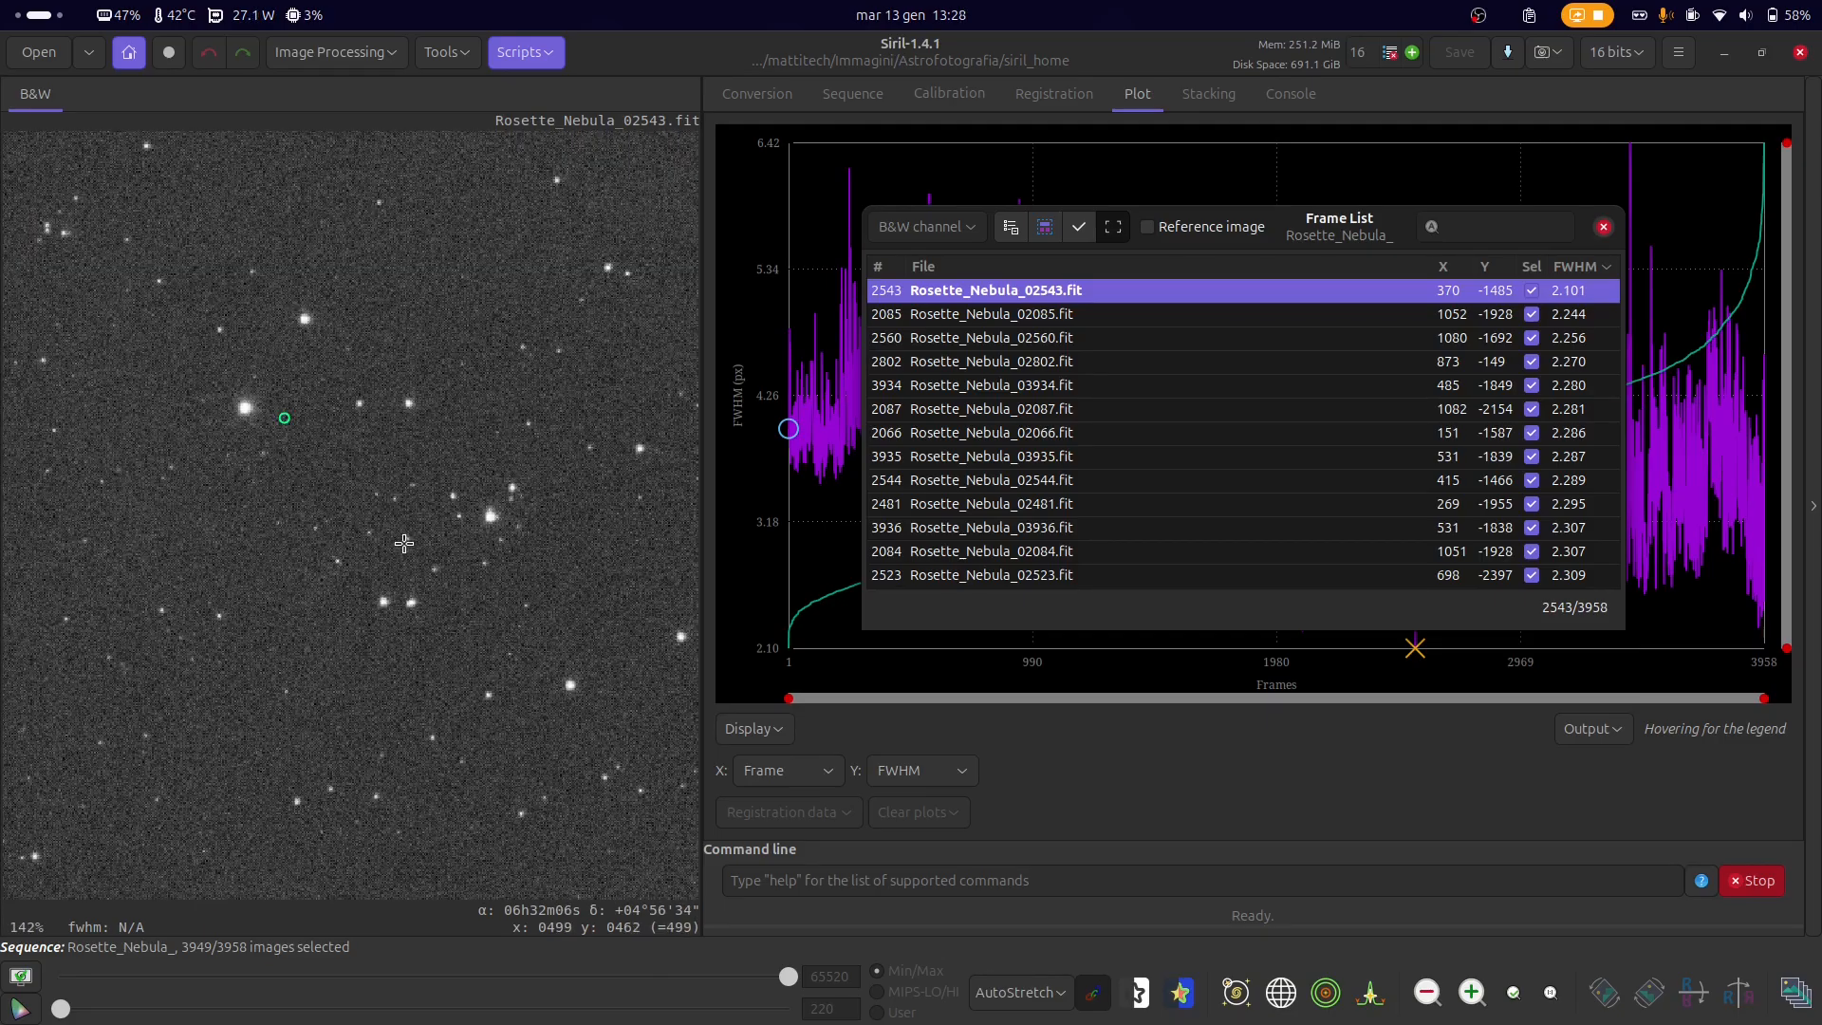
scroll(266, 379, up, 4)
scroll(272, 382, down, 5)
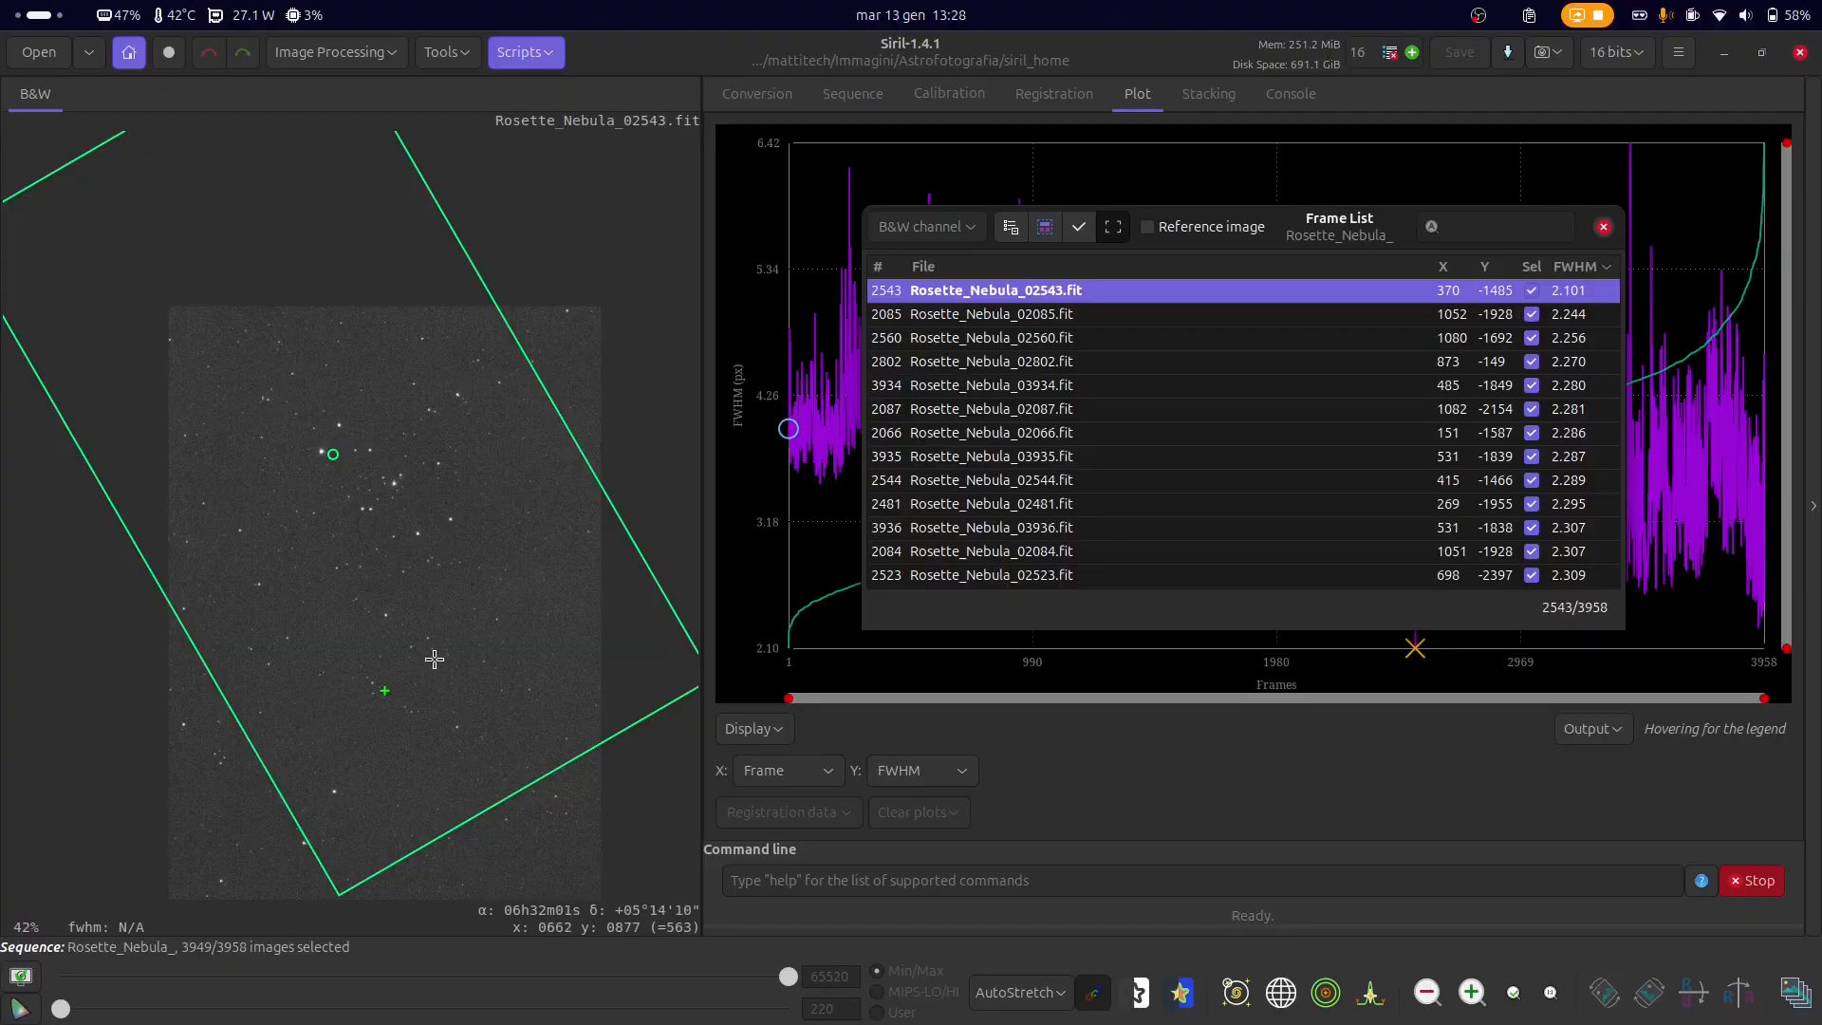
scroll(437, 665, up, 3)
scroll(363, 495, down, 2)
scroll(362, 494, down, 2)
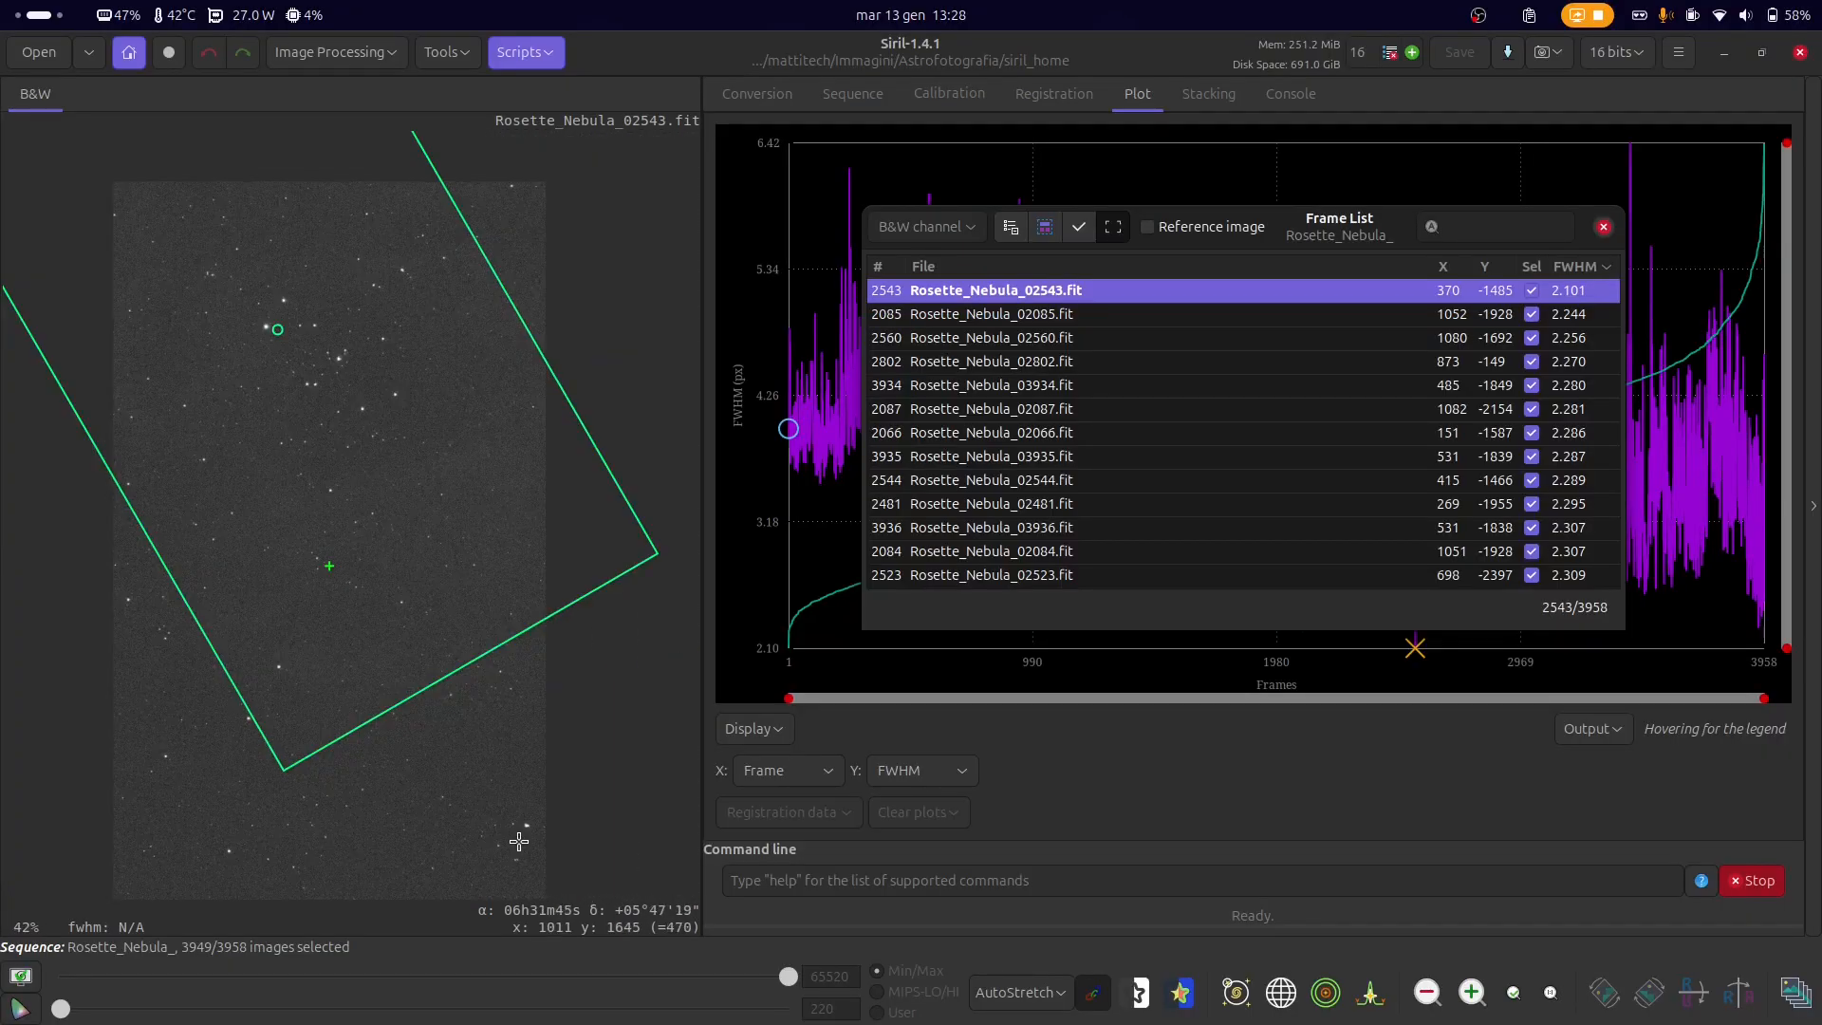
- Check the star shapes in the corner and along the lower edge of frame 2543, and return to the cluster
scroll(520, 842, up, 4)
scroll(594, 521, down, 3)
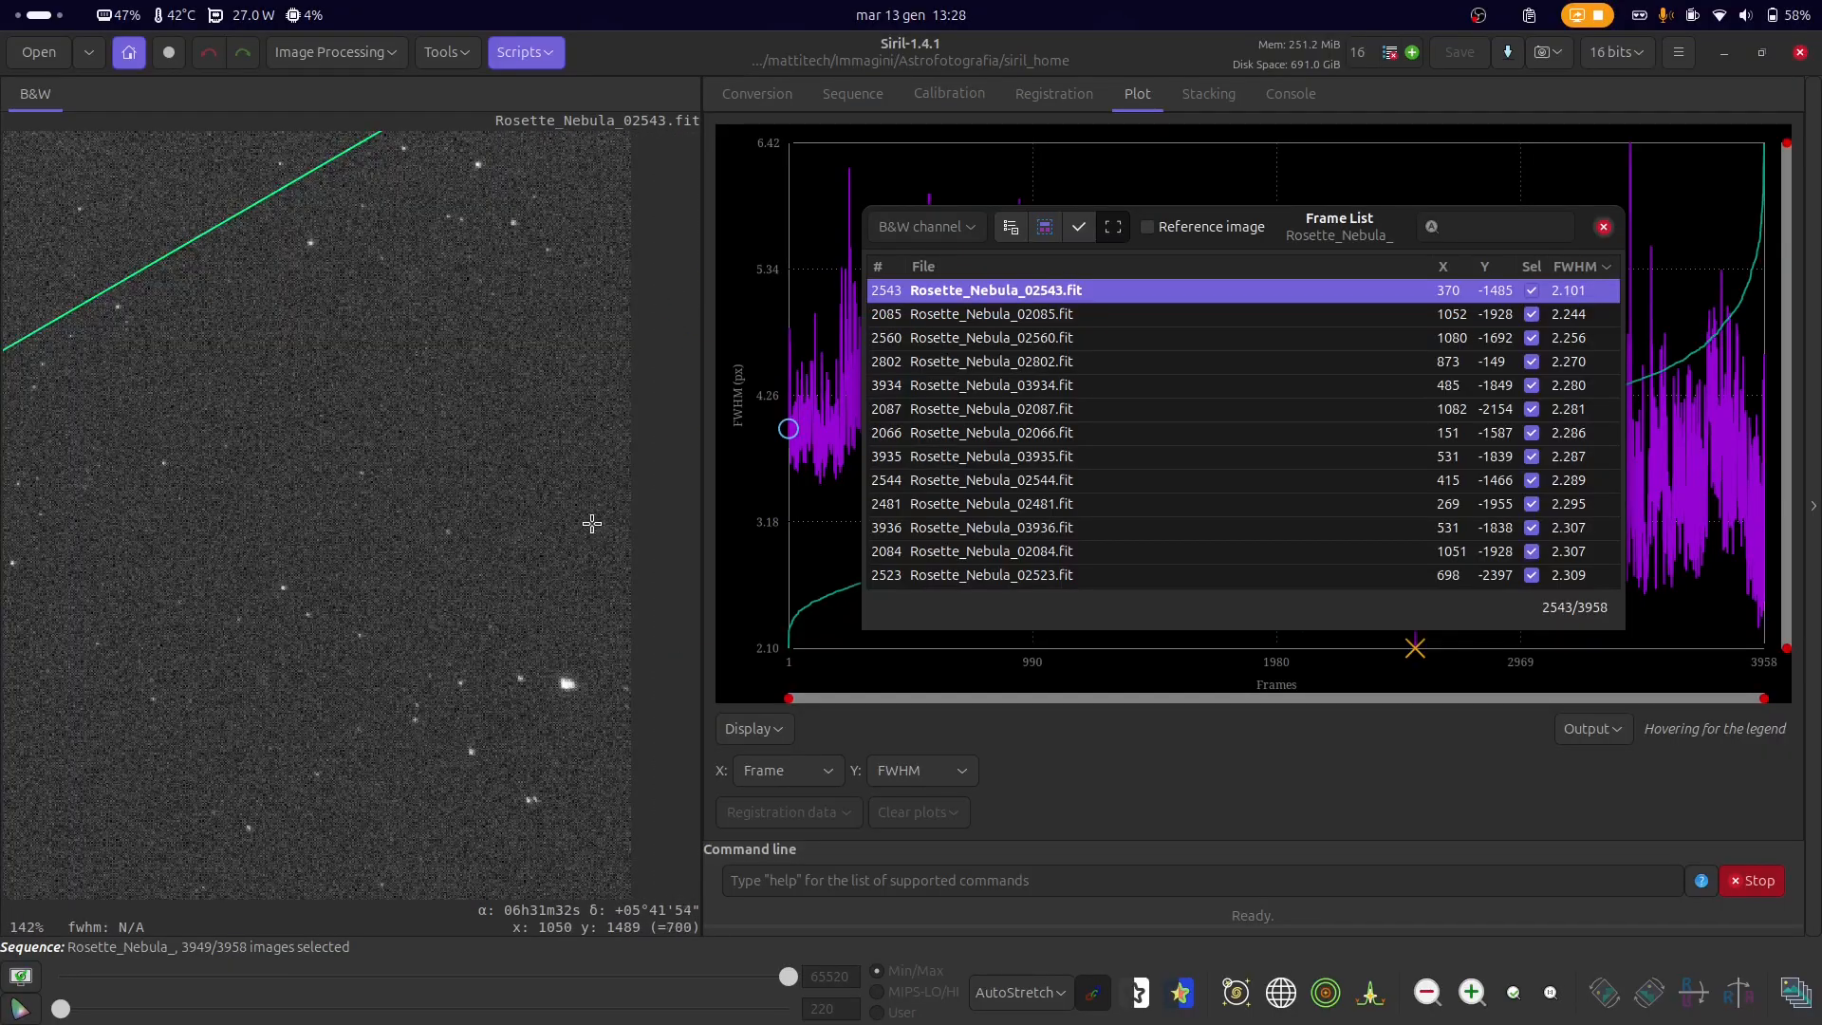
scroll(557, 728, up, 3)
scroll(557, 728, down, 3)
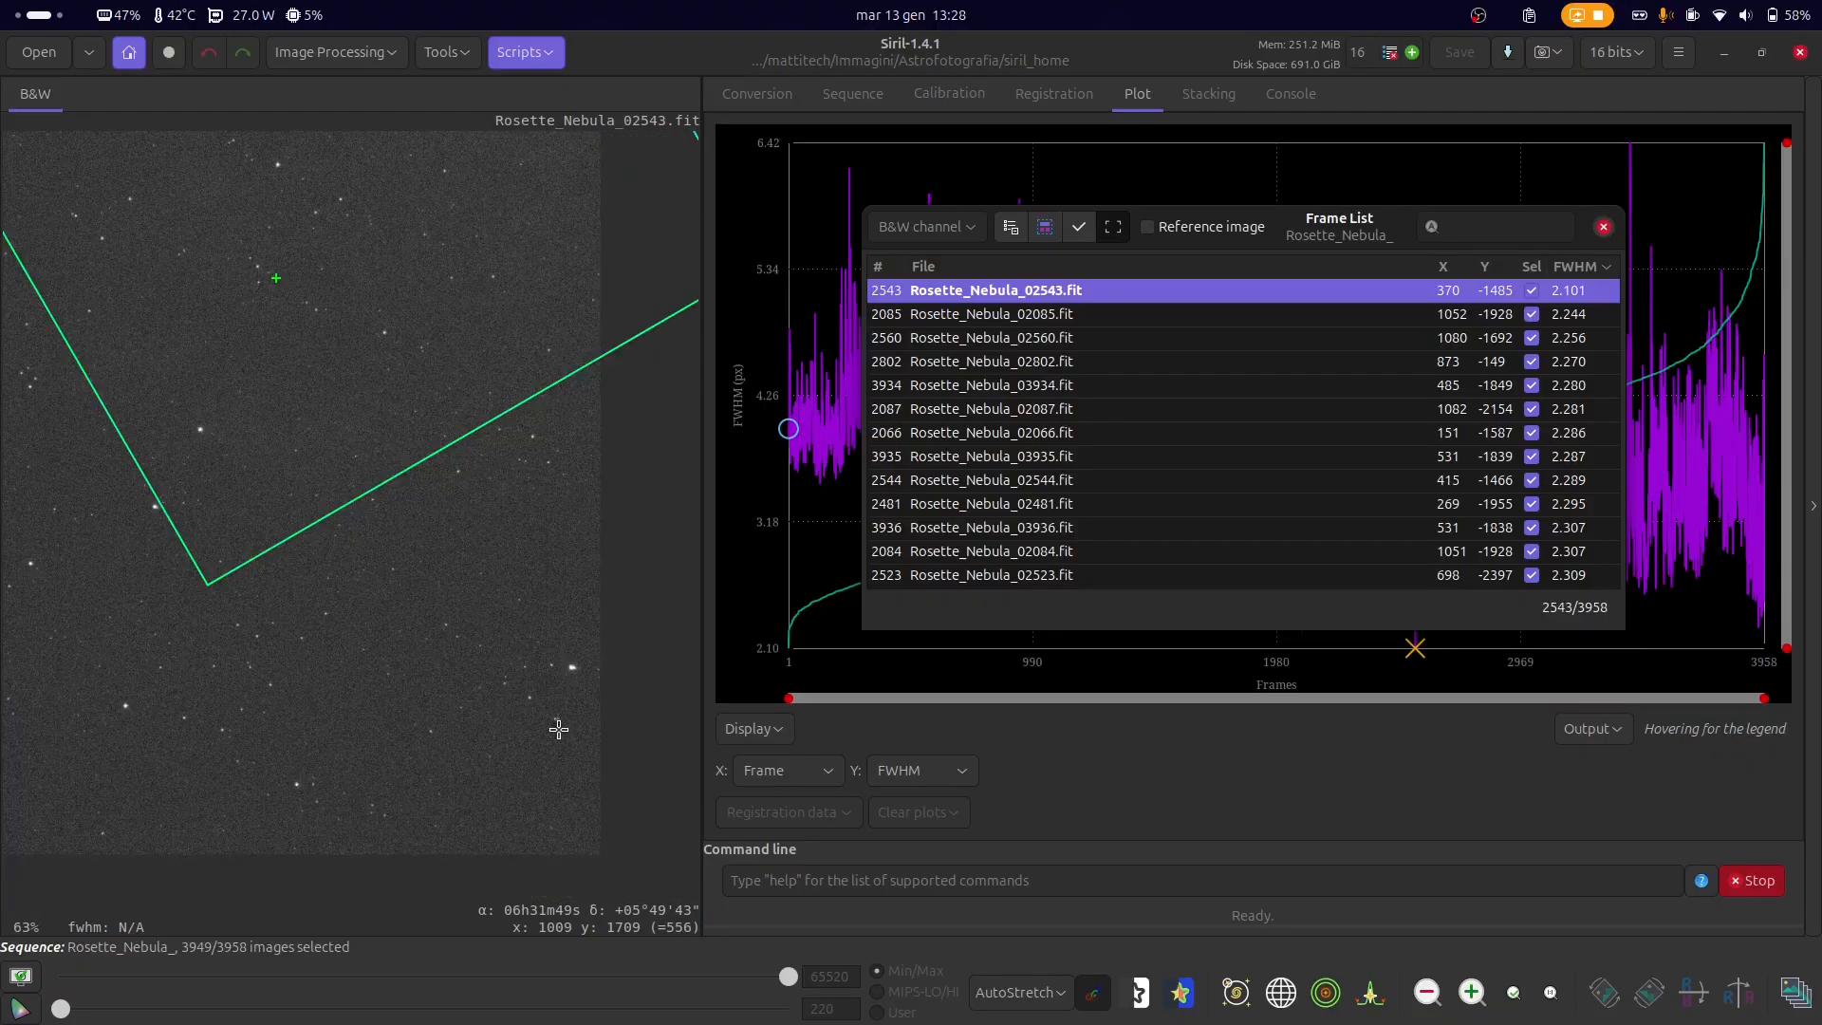
scroll(273, 764, up, 4)
scroll(273, 765, down, 3)
scroll(440, 813, up, 3)
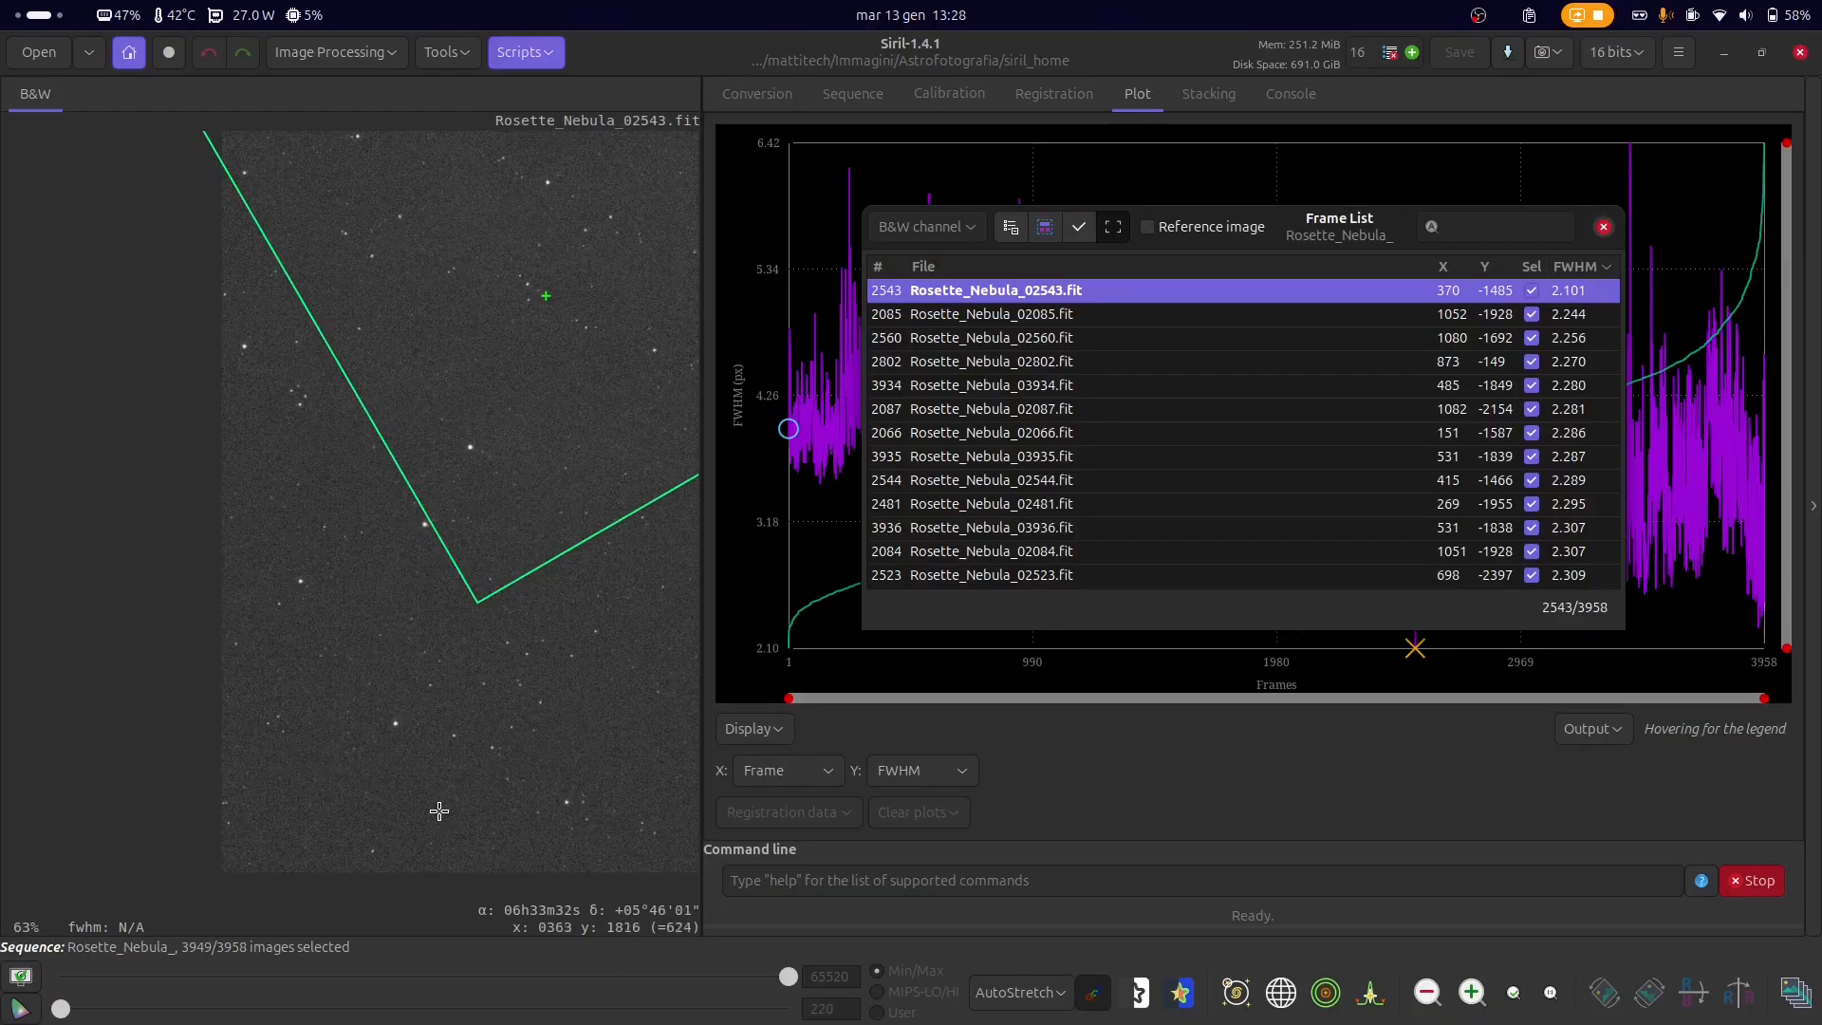
scroll(512, 264, down, 2)
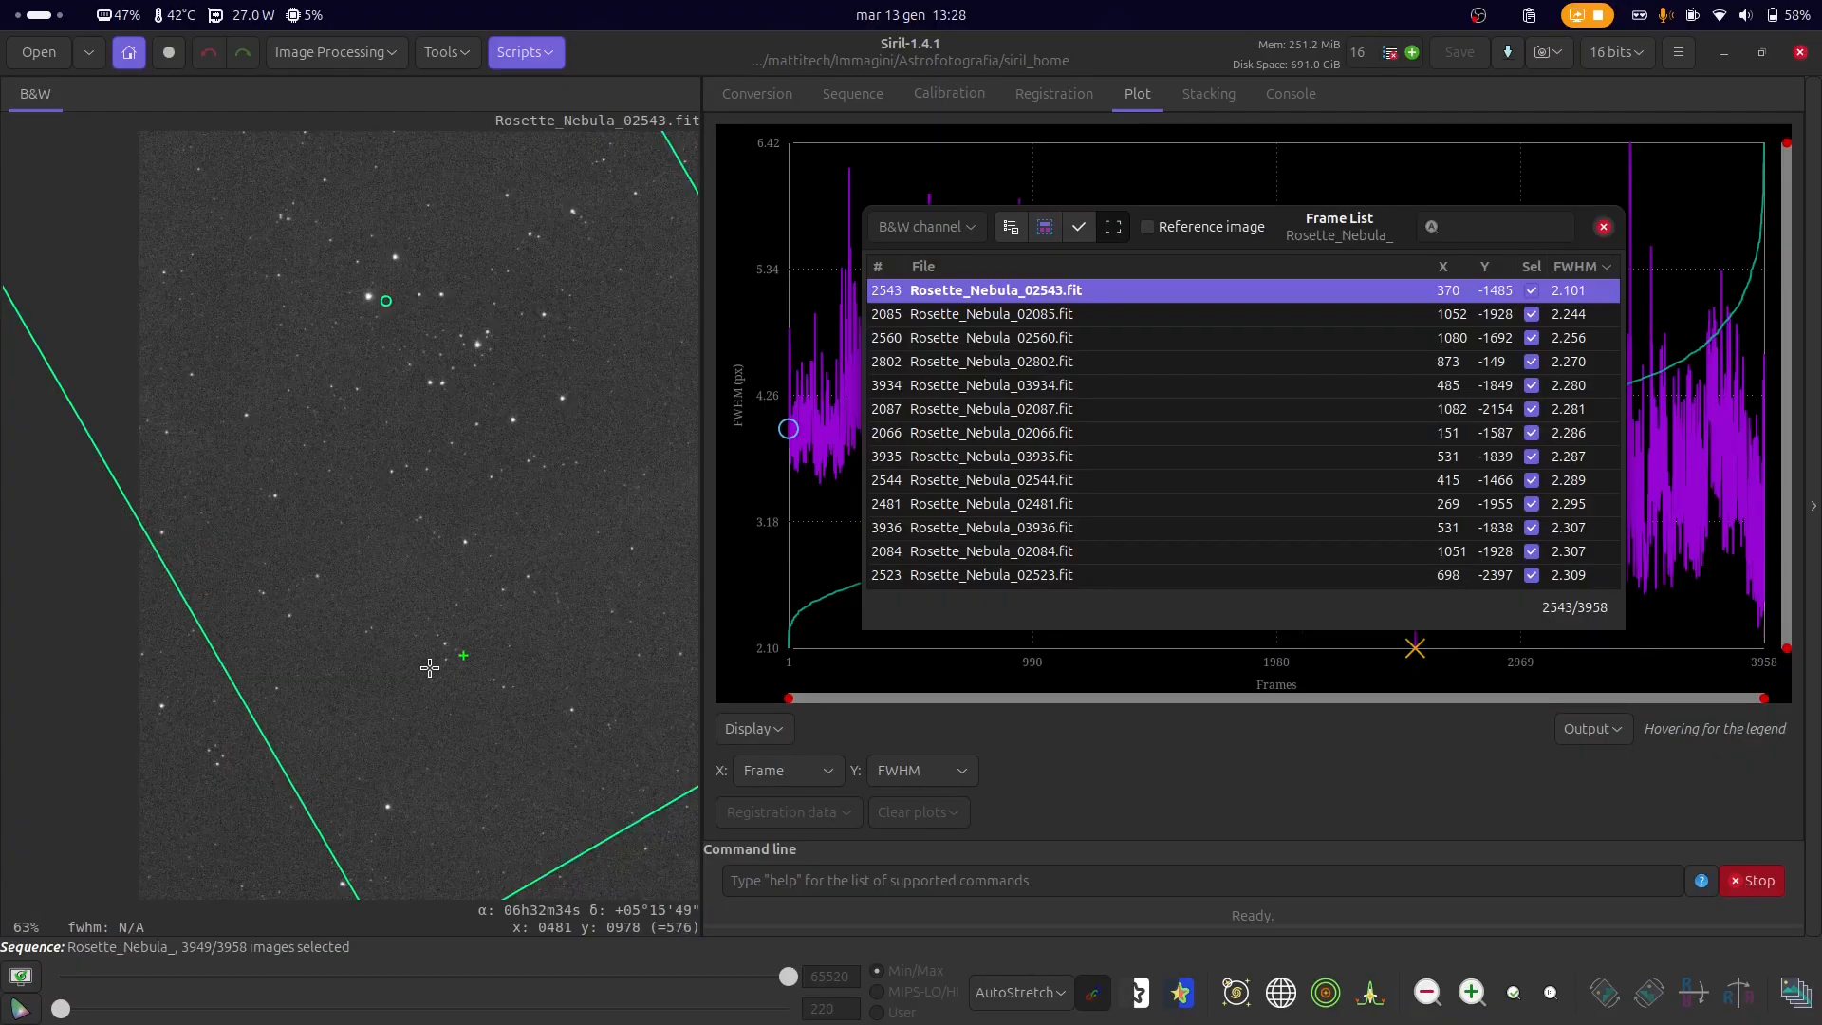
scroll(529, 261, up, 1)
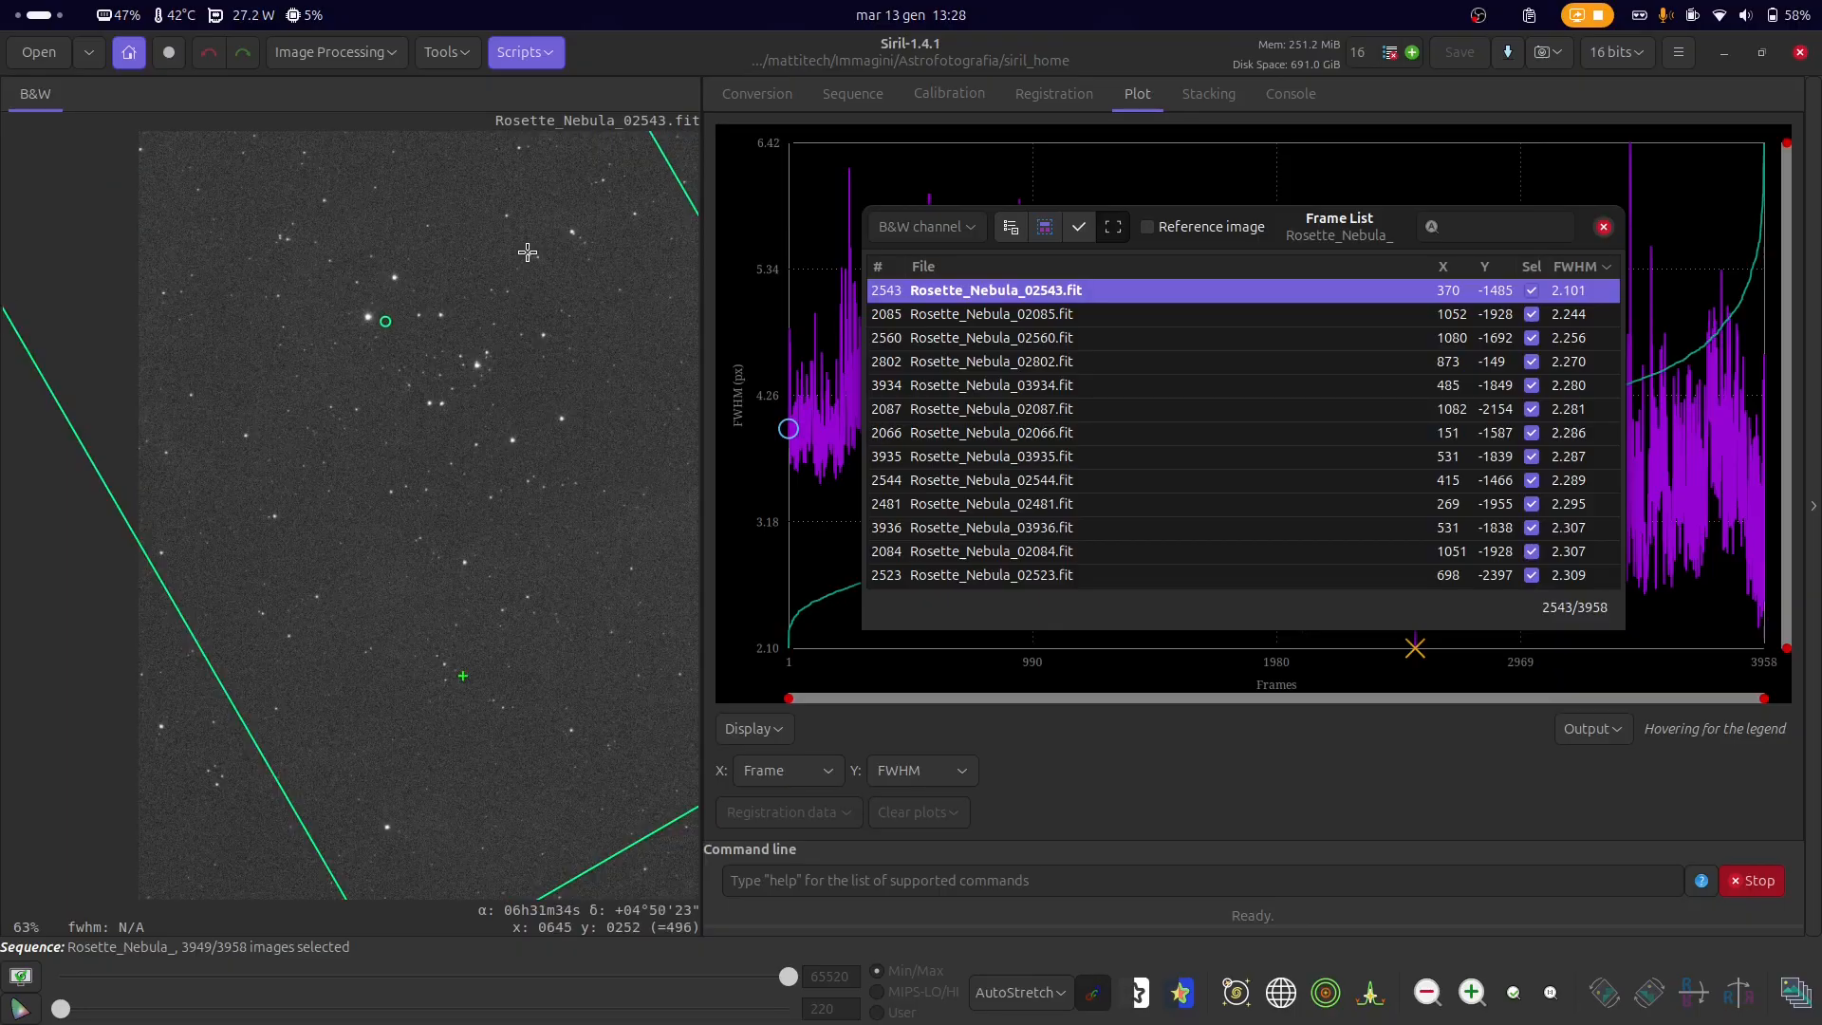
- Load frame 3414 at the high-FWHM end of the frame list and inspect its stars up close
scroll(1301, 350, down, 3)
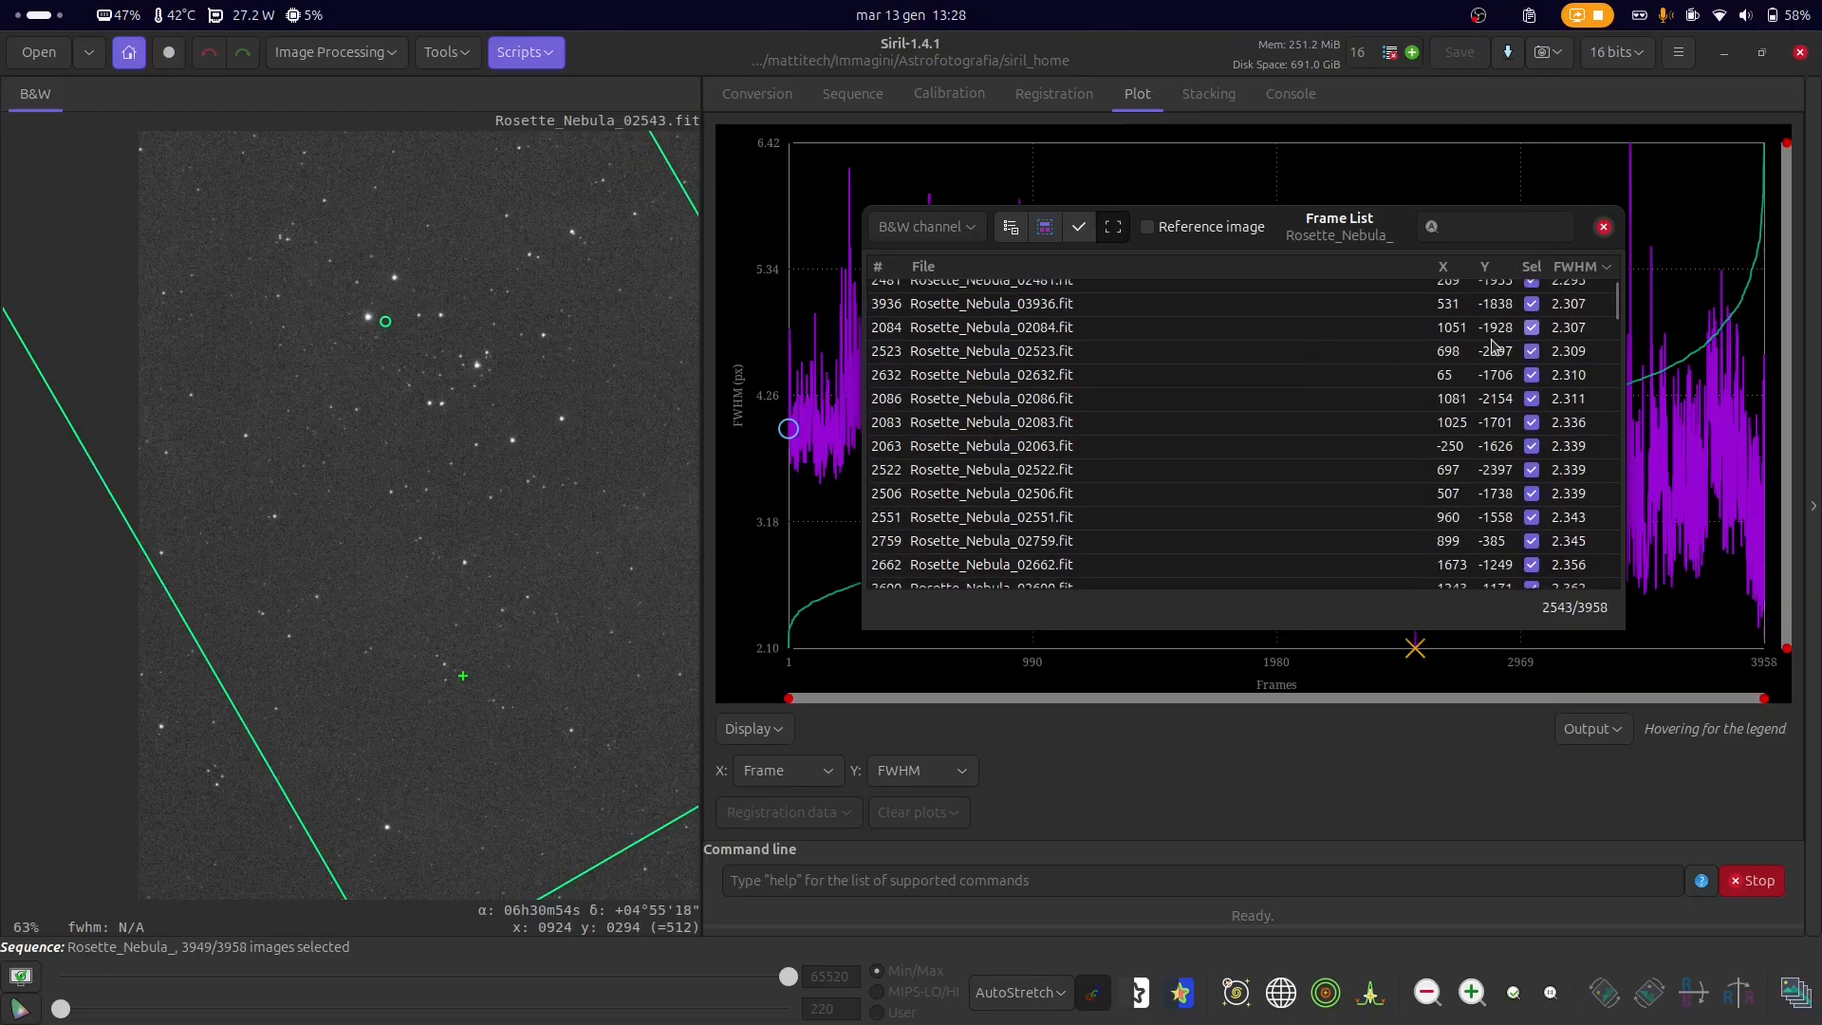
drag(1613, 308, 1607, 599)
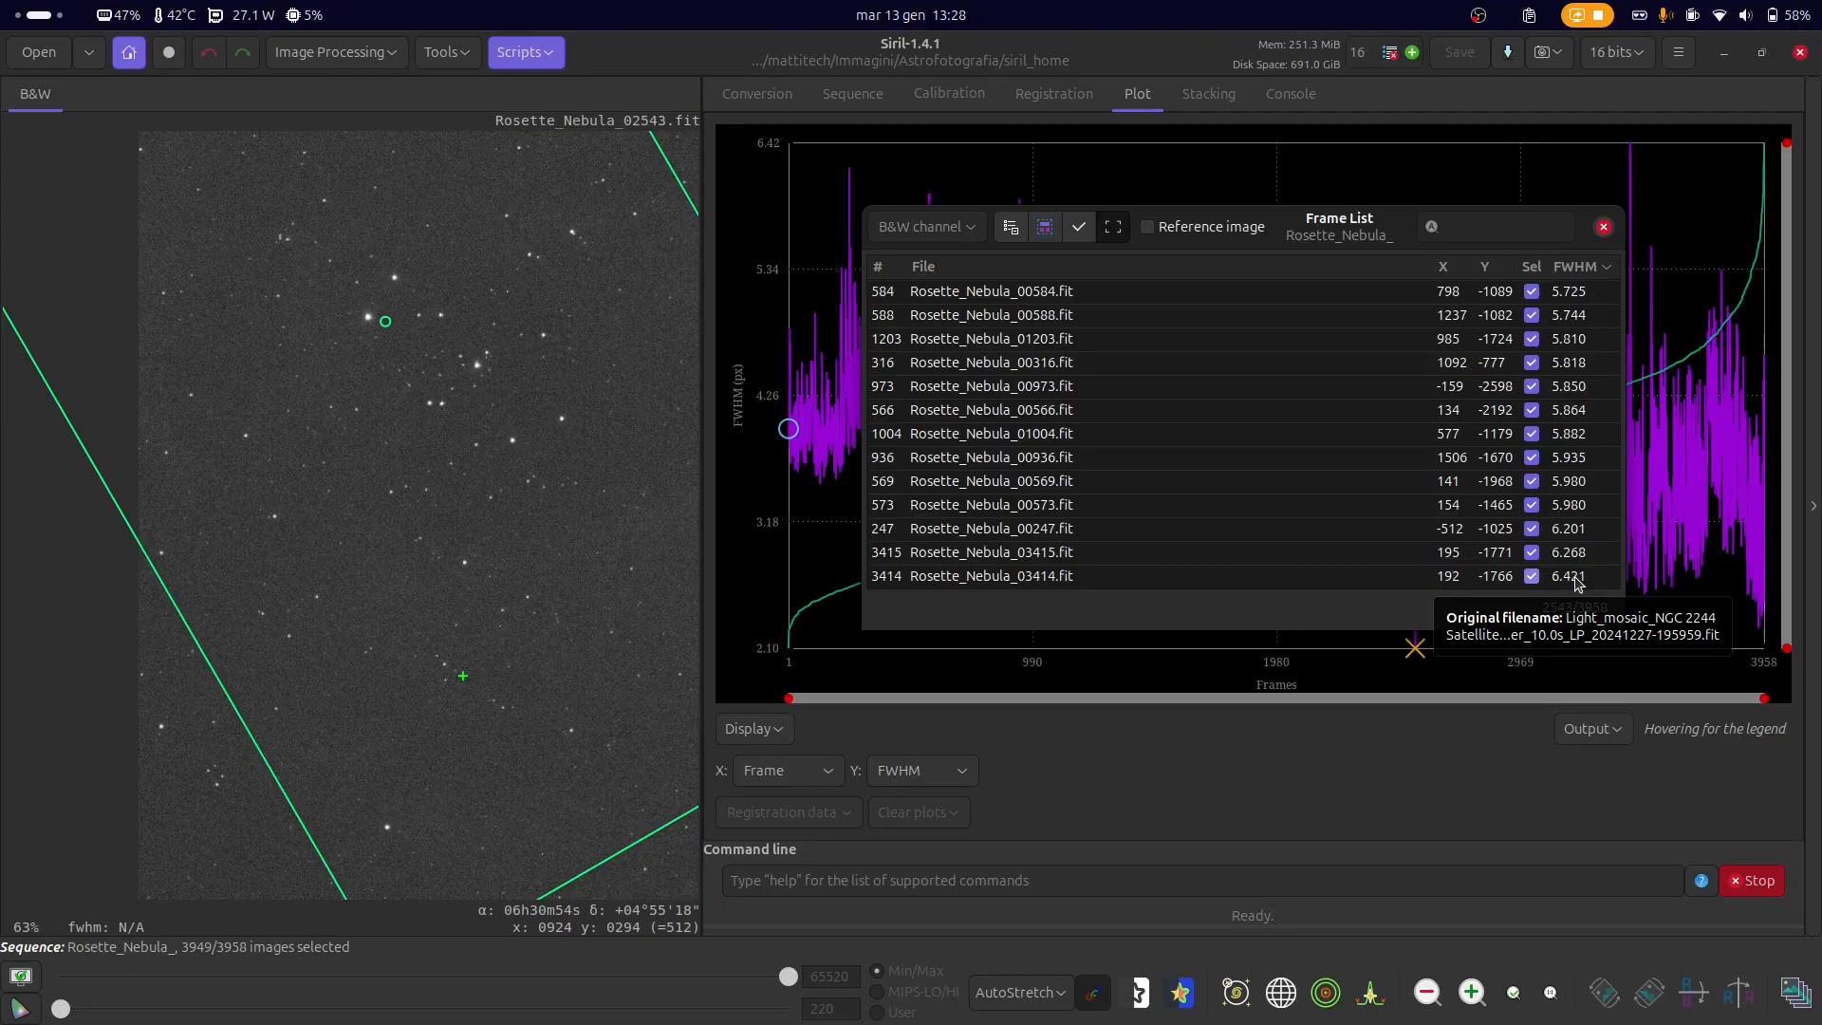
click(1575, 578)
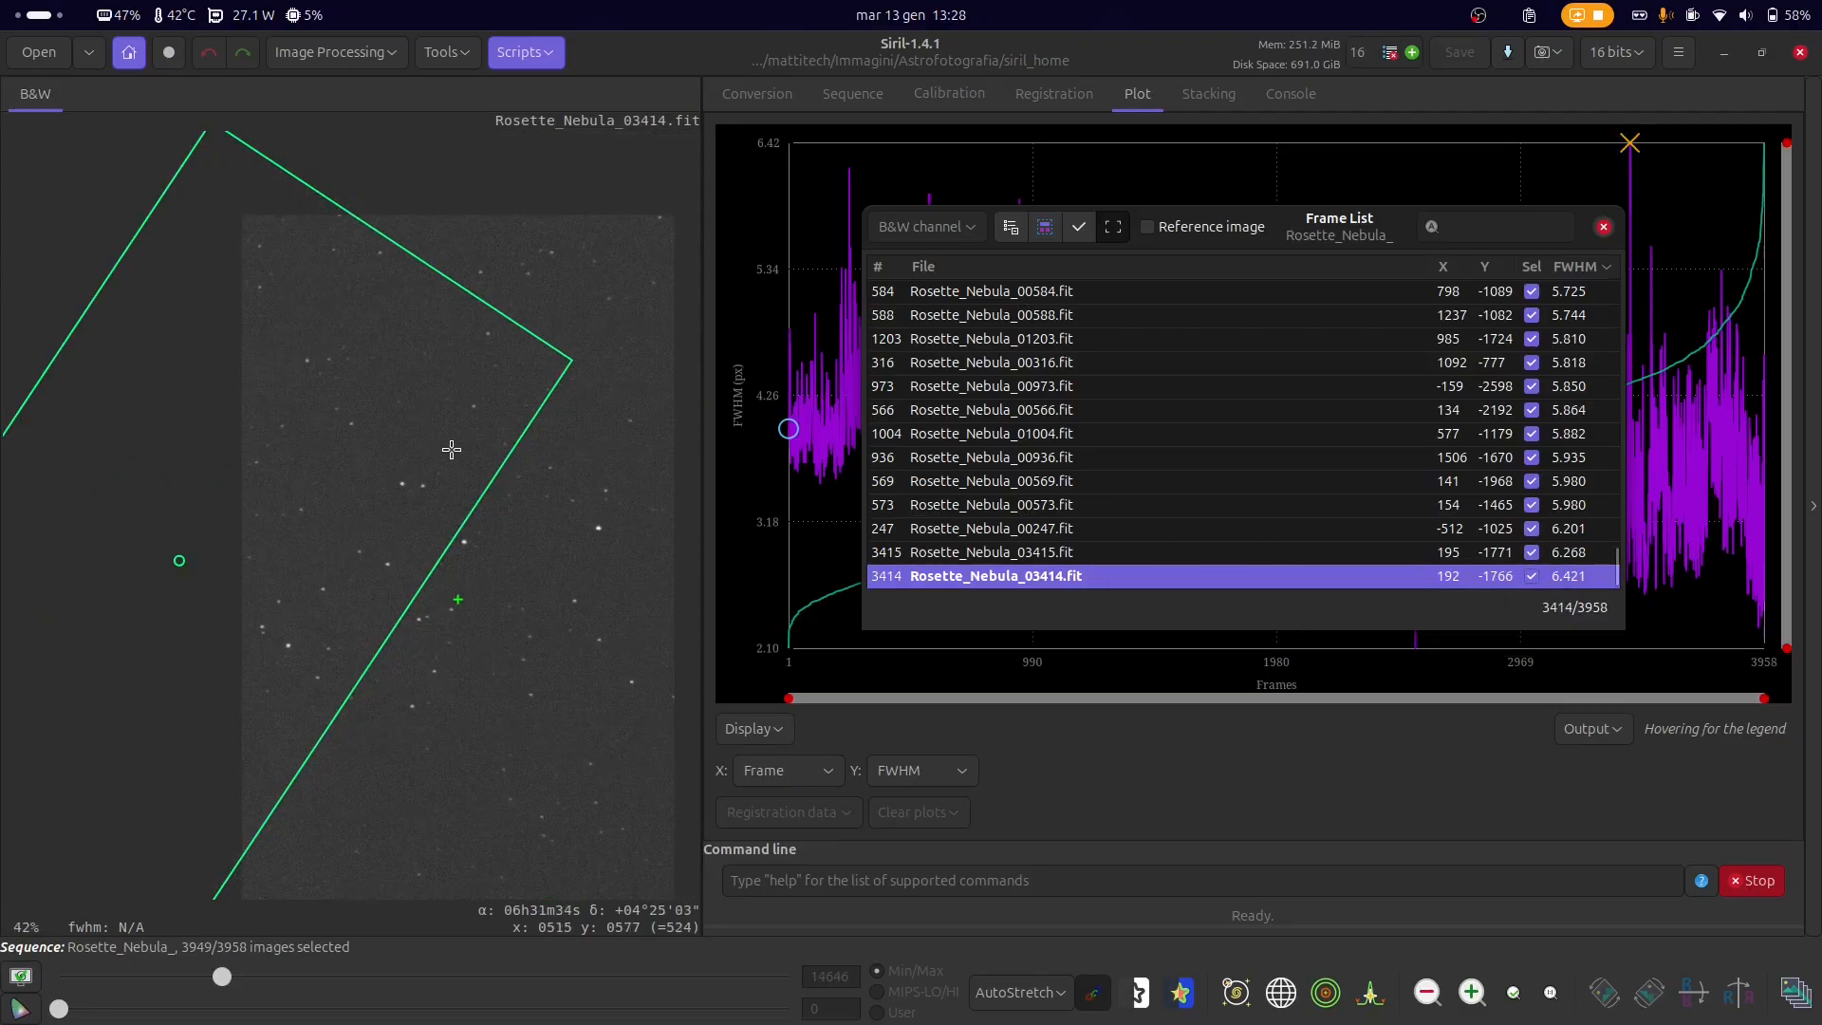
scroll(510, 642, up, 2)
scroll(367, 533, down, 2)
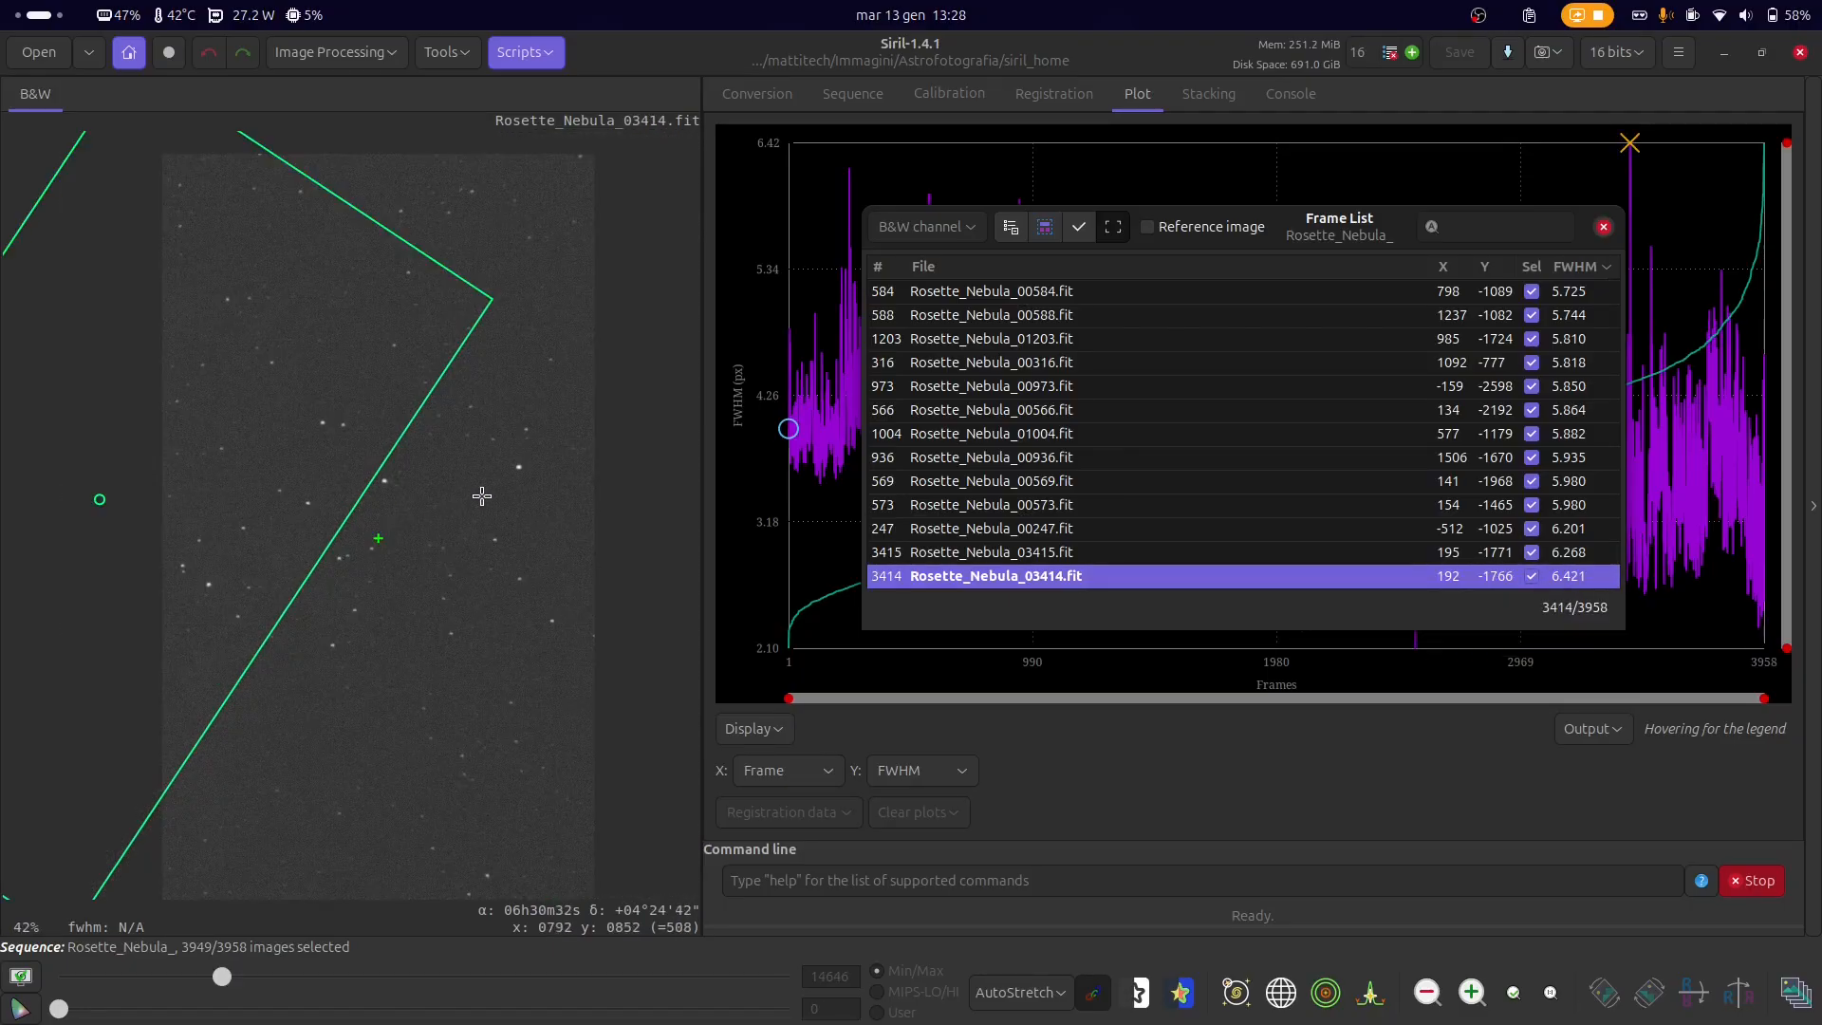
scroll(482, 497, up, 4)
scroll(548, 422, down, 4)
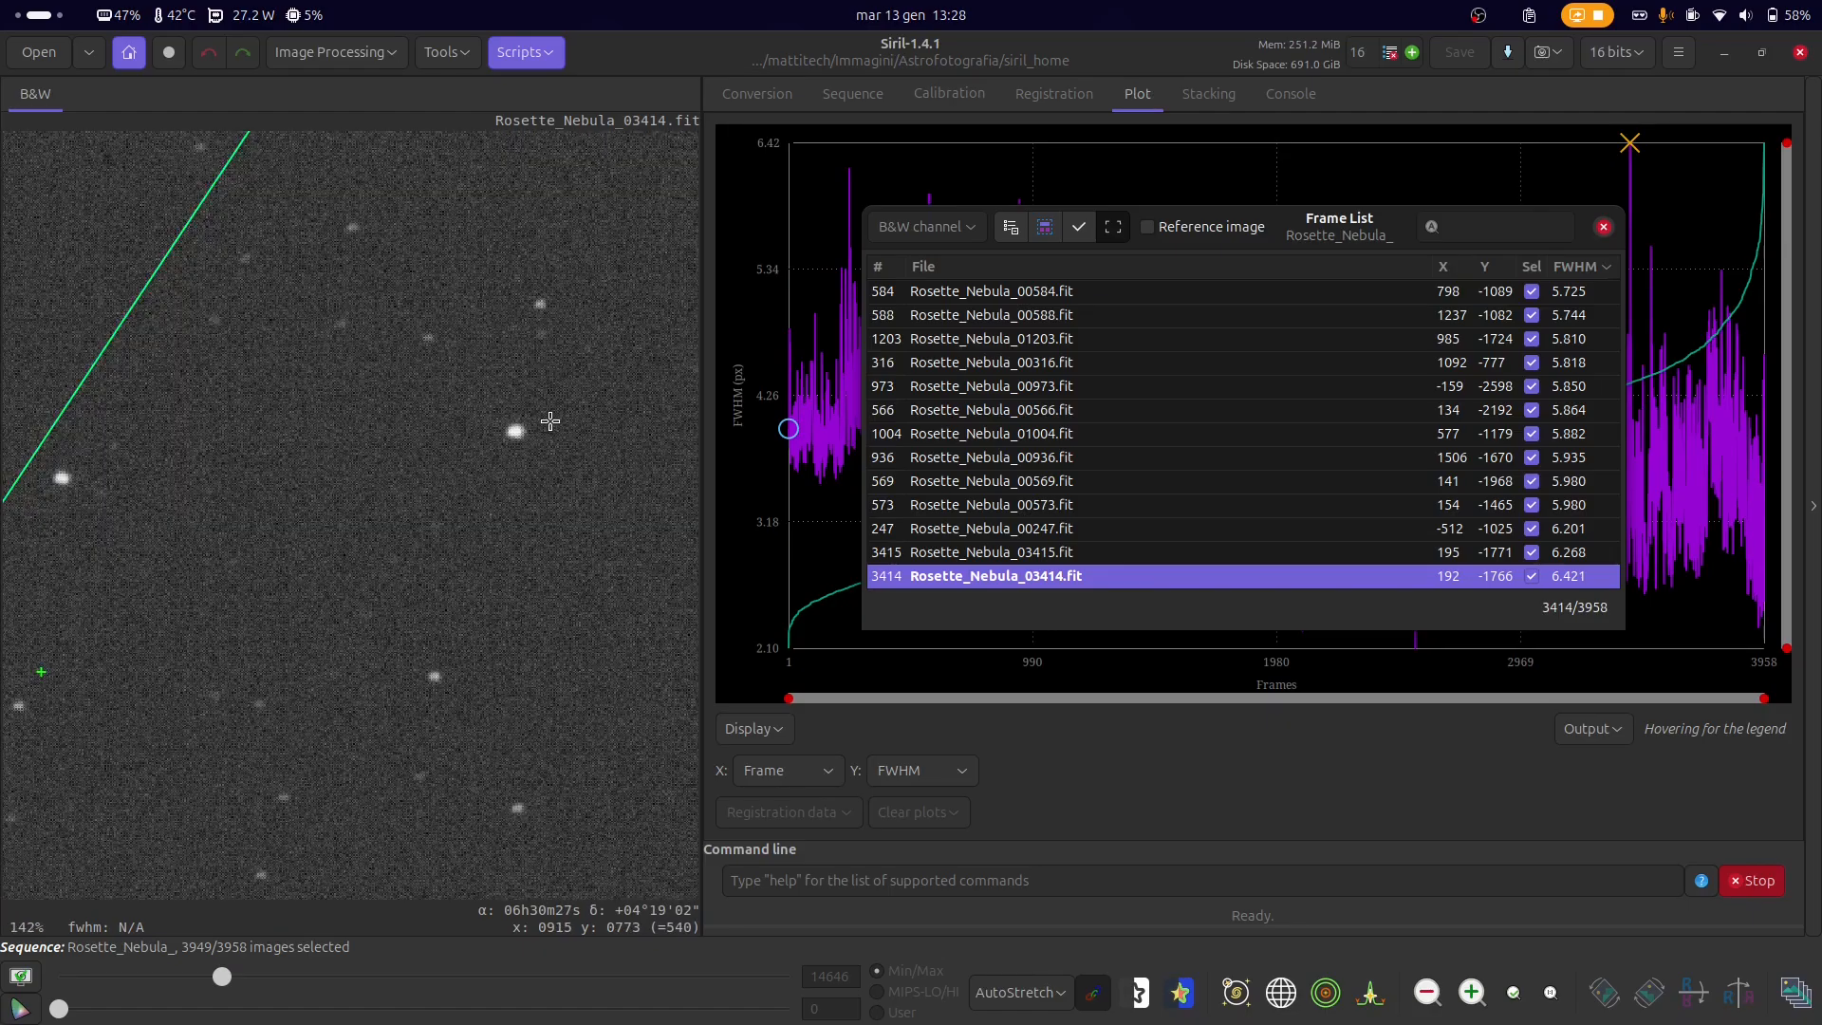
scroll(470, 402, down, 1)
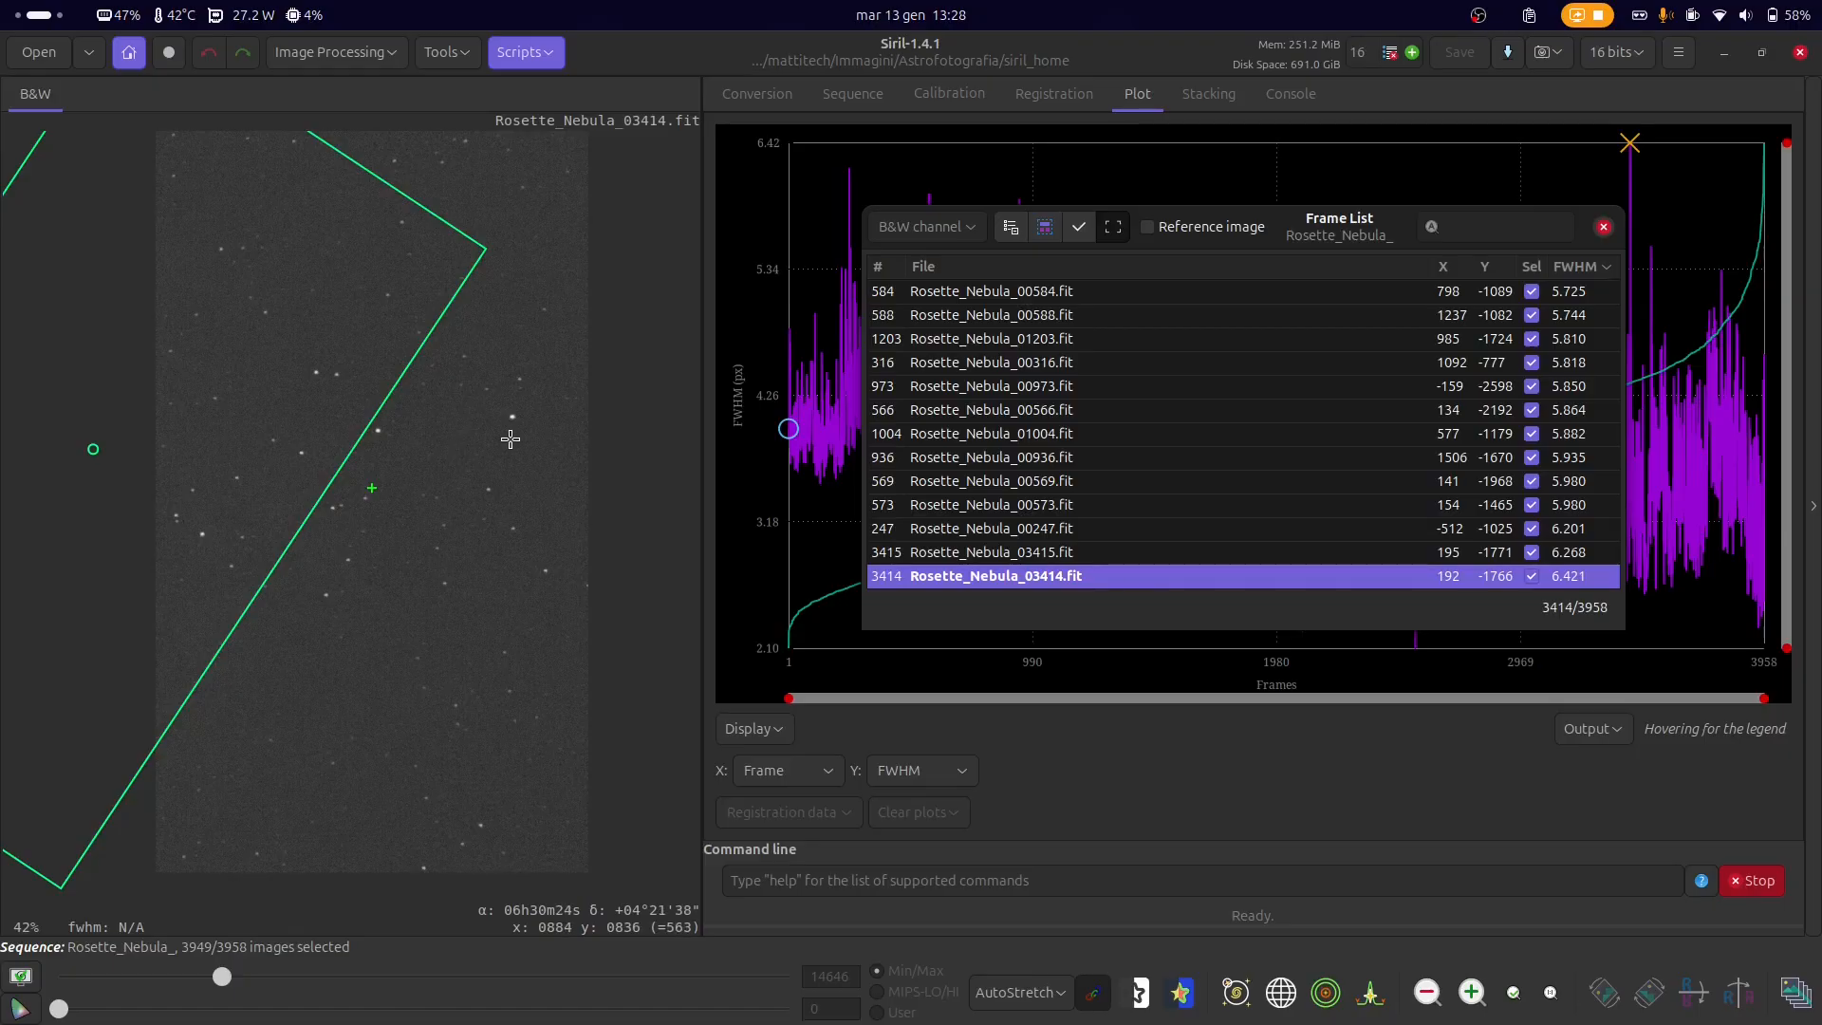
scroll(509, 431, down, 1)
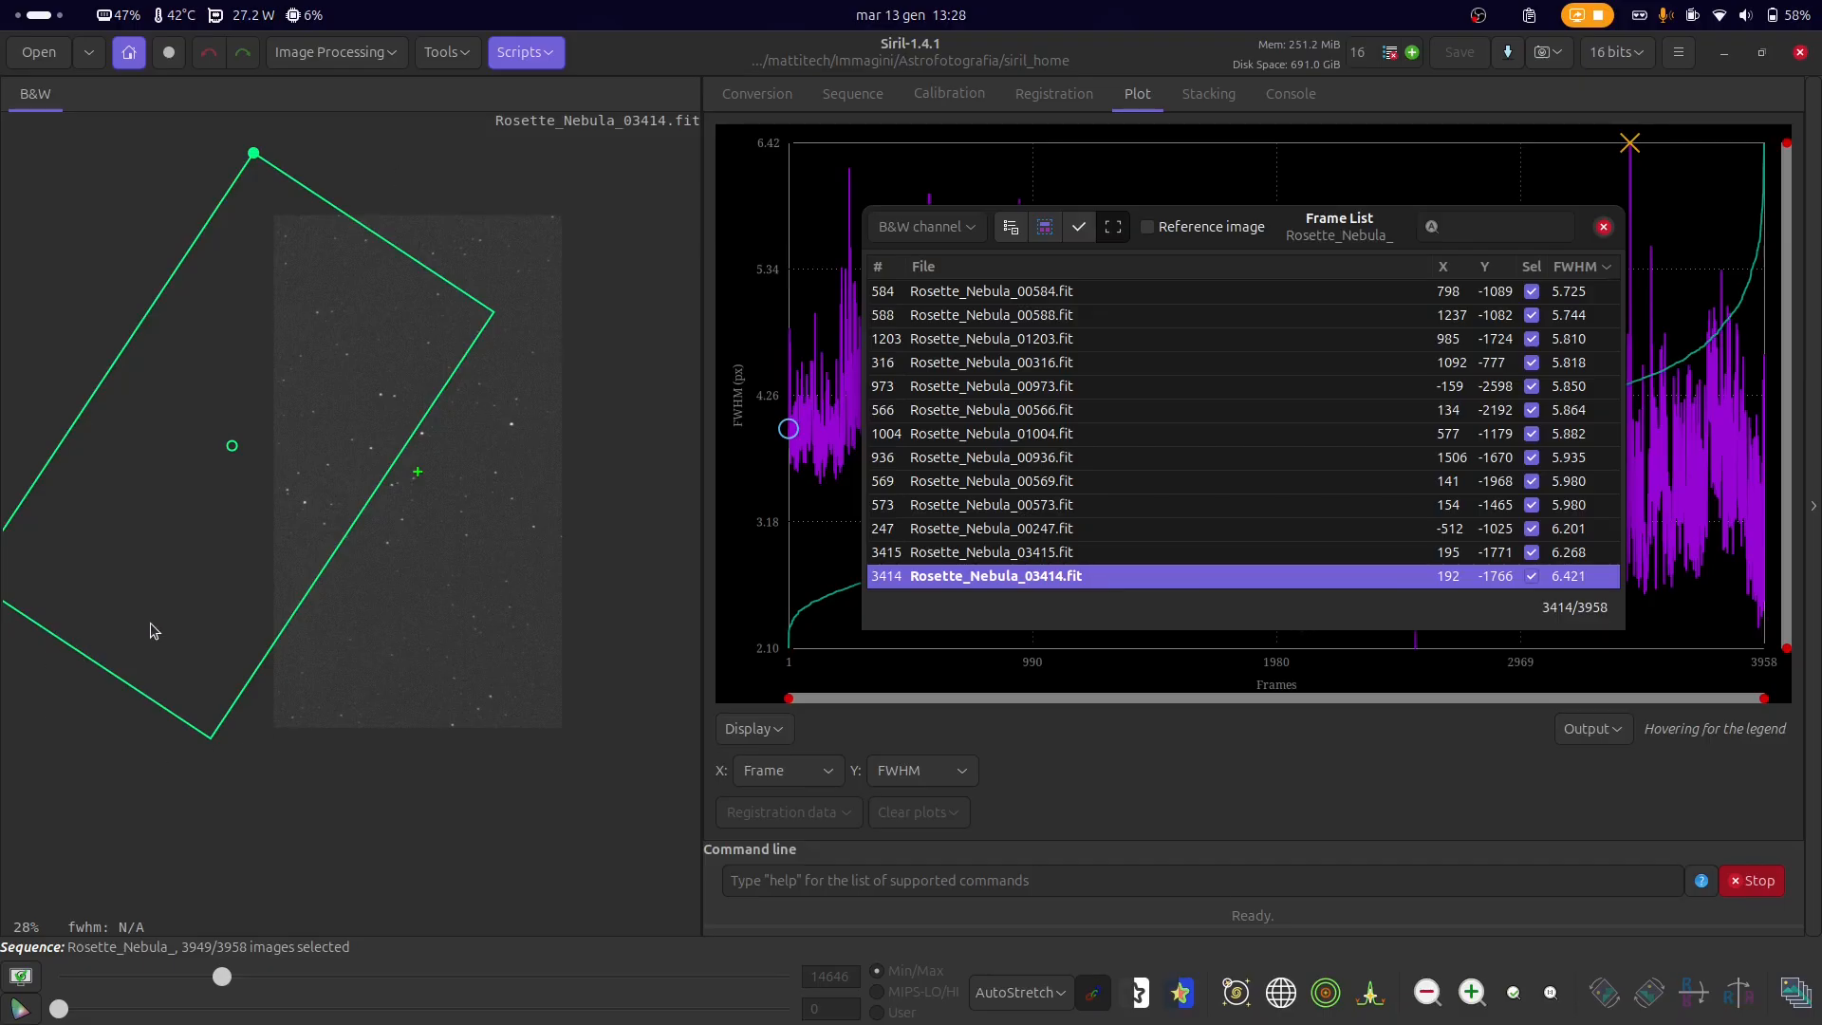
- Step through the worst-FWHM frames from 3414 to 316, and reload frame 3414 to view it again
key(Up)
key(Up)
key(Up)
key(Up)
key(Up)
key(Up)
key(Up)
key(Up)
key(Up)
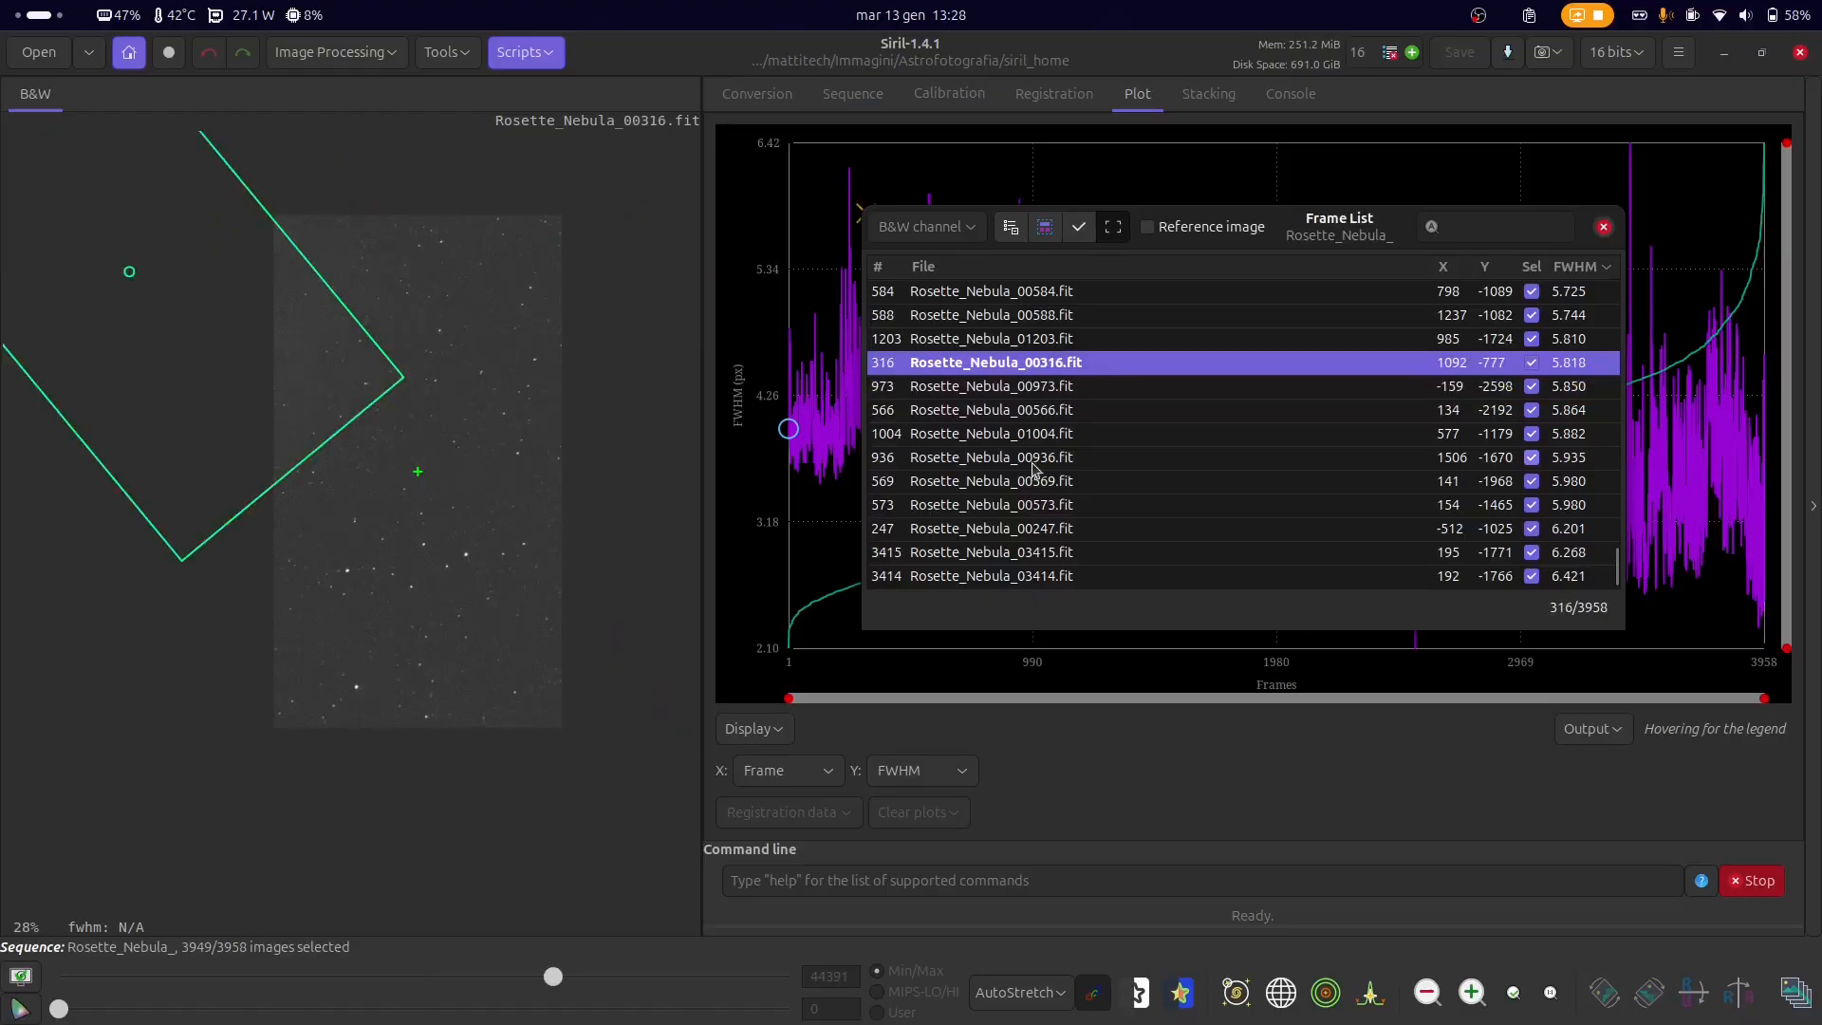
click(1017, 581)
scroll(292, 432, up, 1)
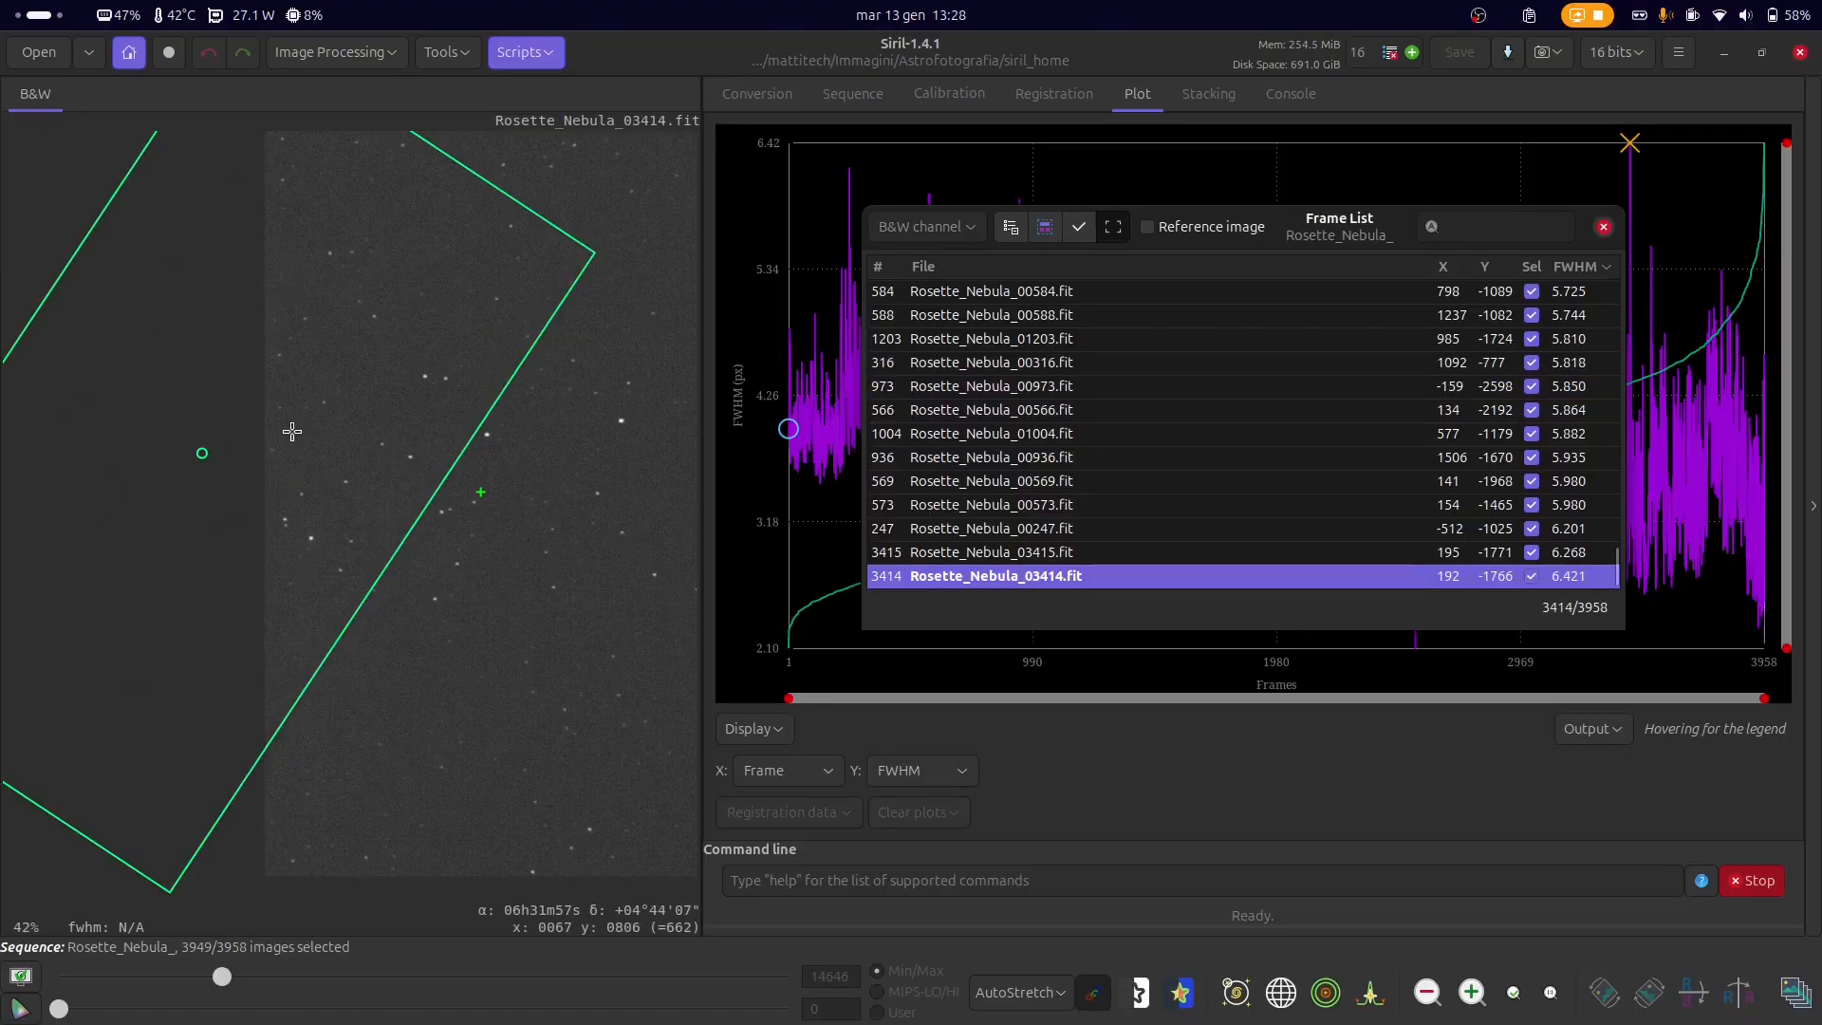
scroll(413, 458, down, 1)
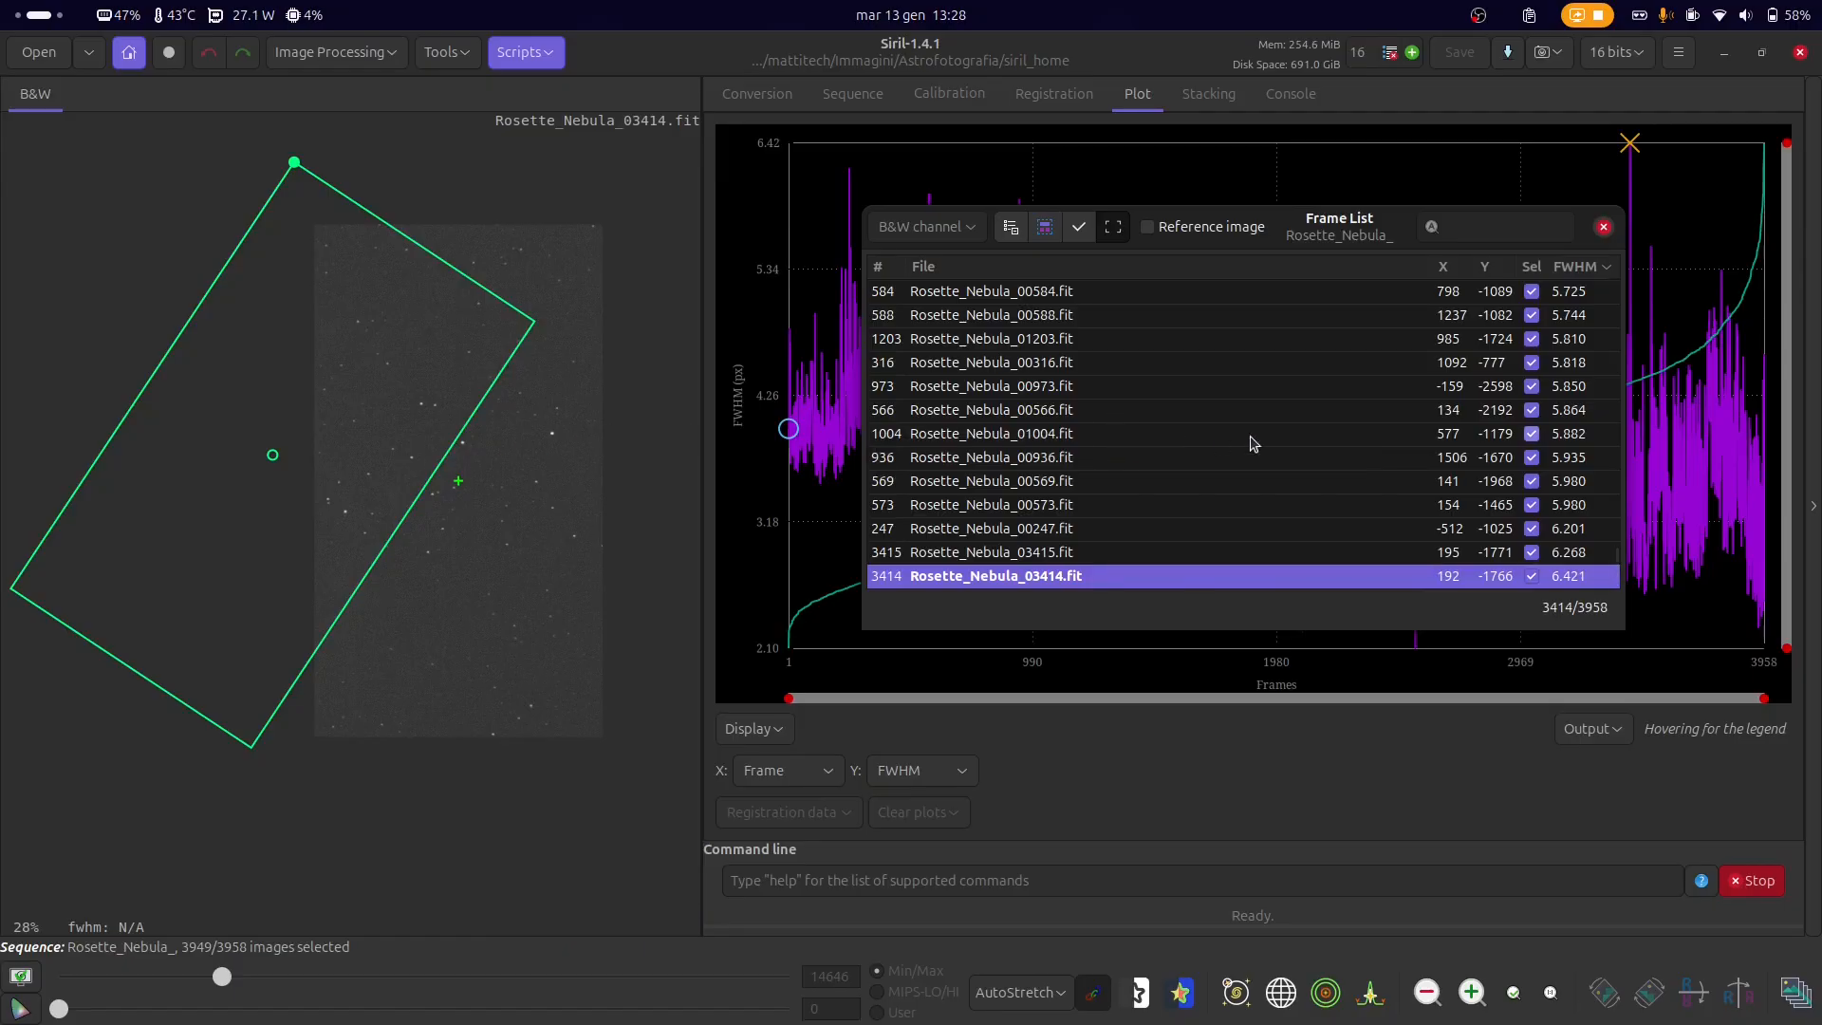
- Find the reference frame 1 midway through the FWHM ranking, load it and inspect its stars up close
drag(1614, 578, 1567, 504)
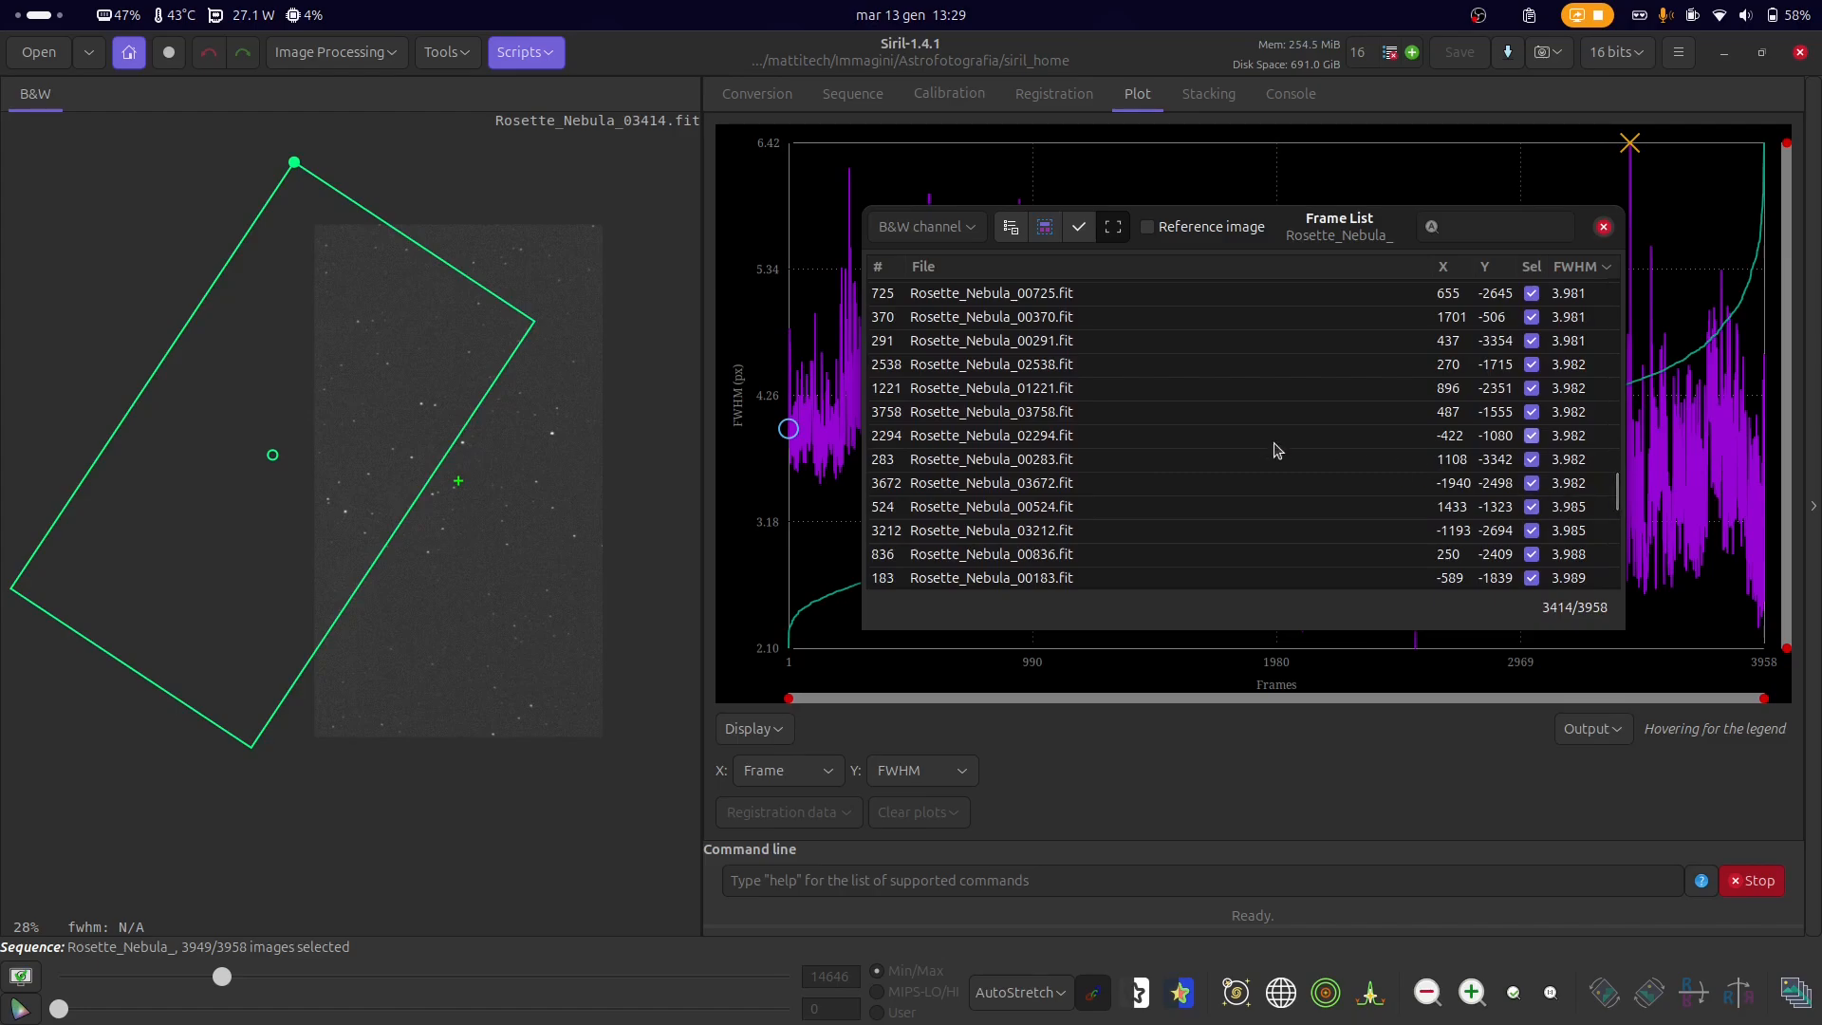
scroll(1273, 444, up, 5)
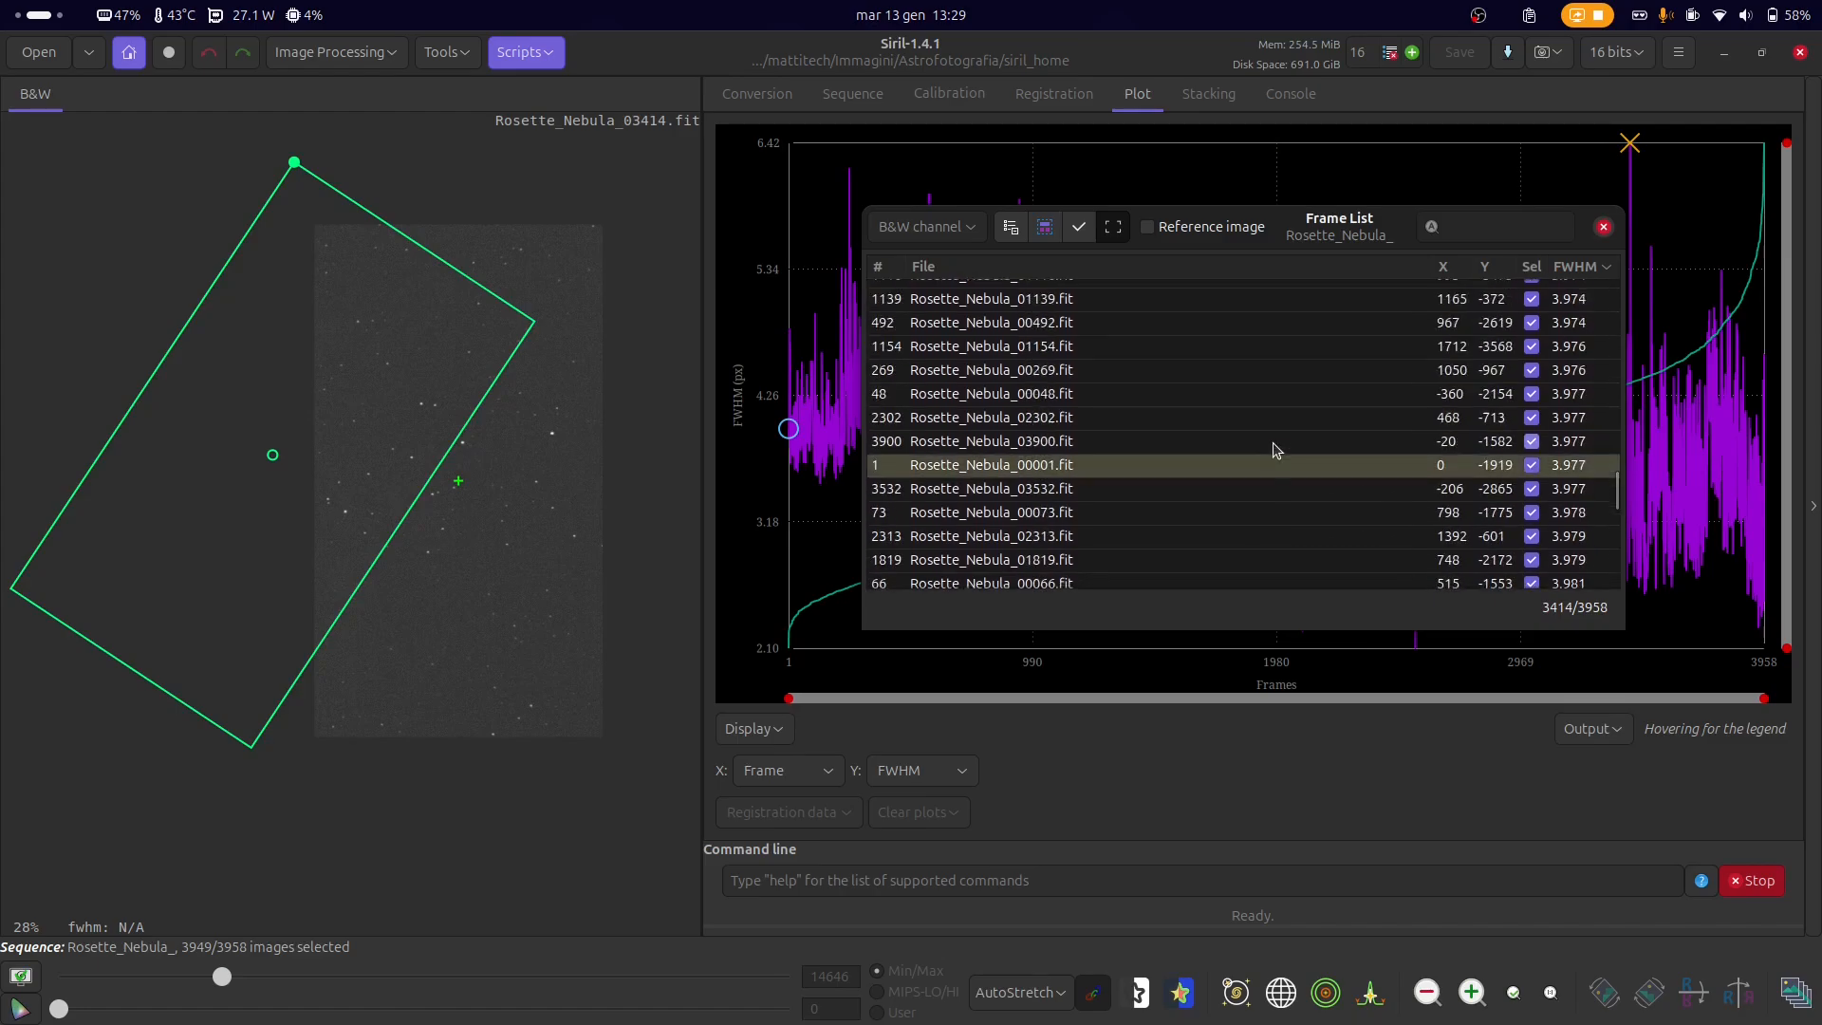
click(1167, 467)
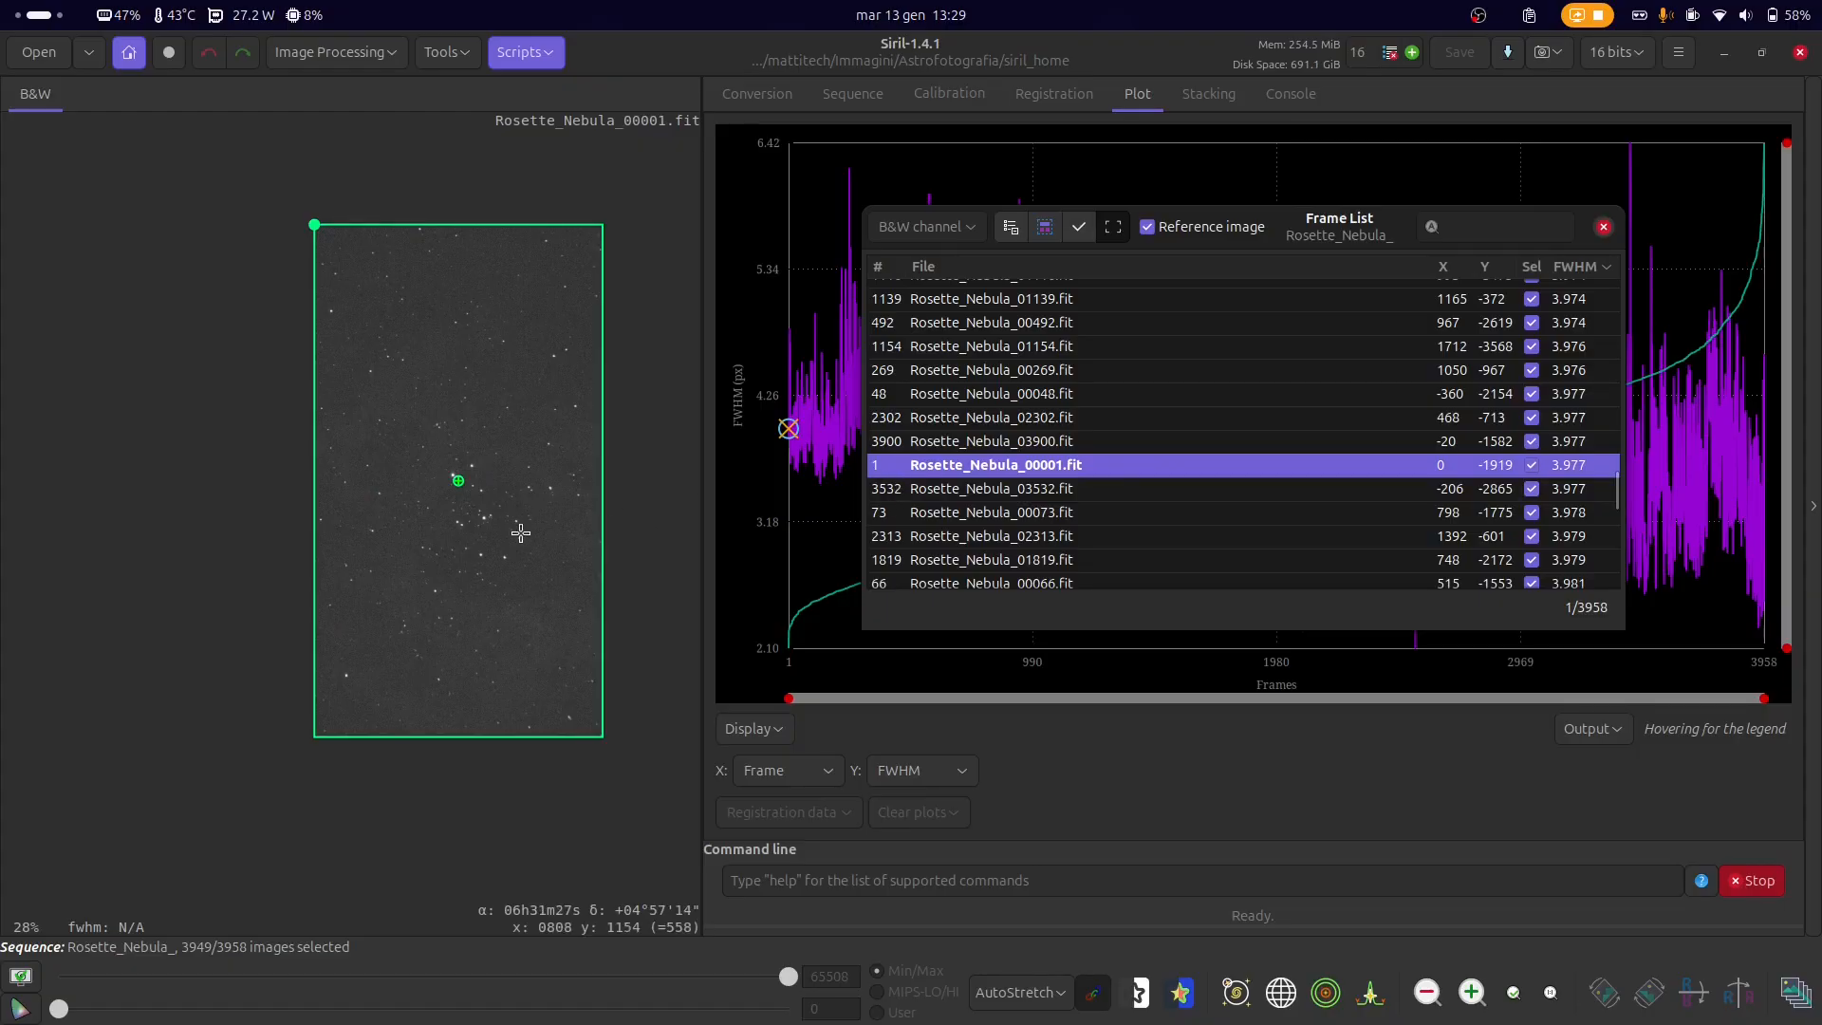
scroll(432, 541, up, 3)
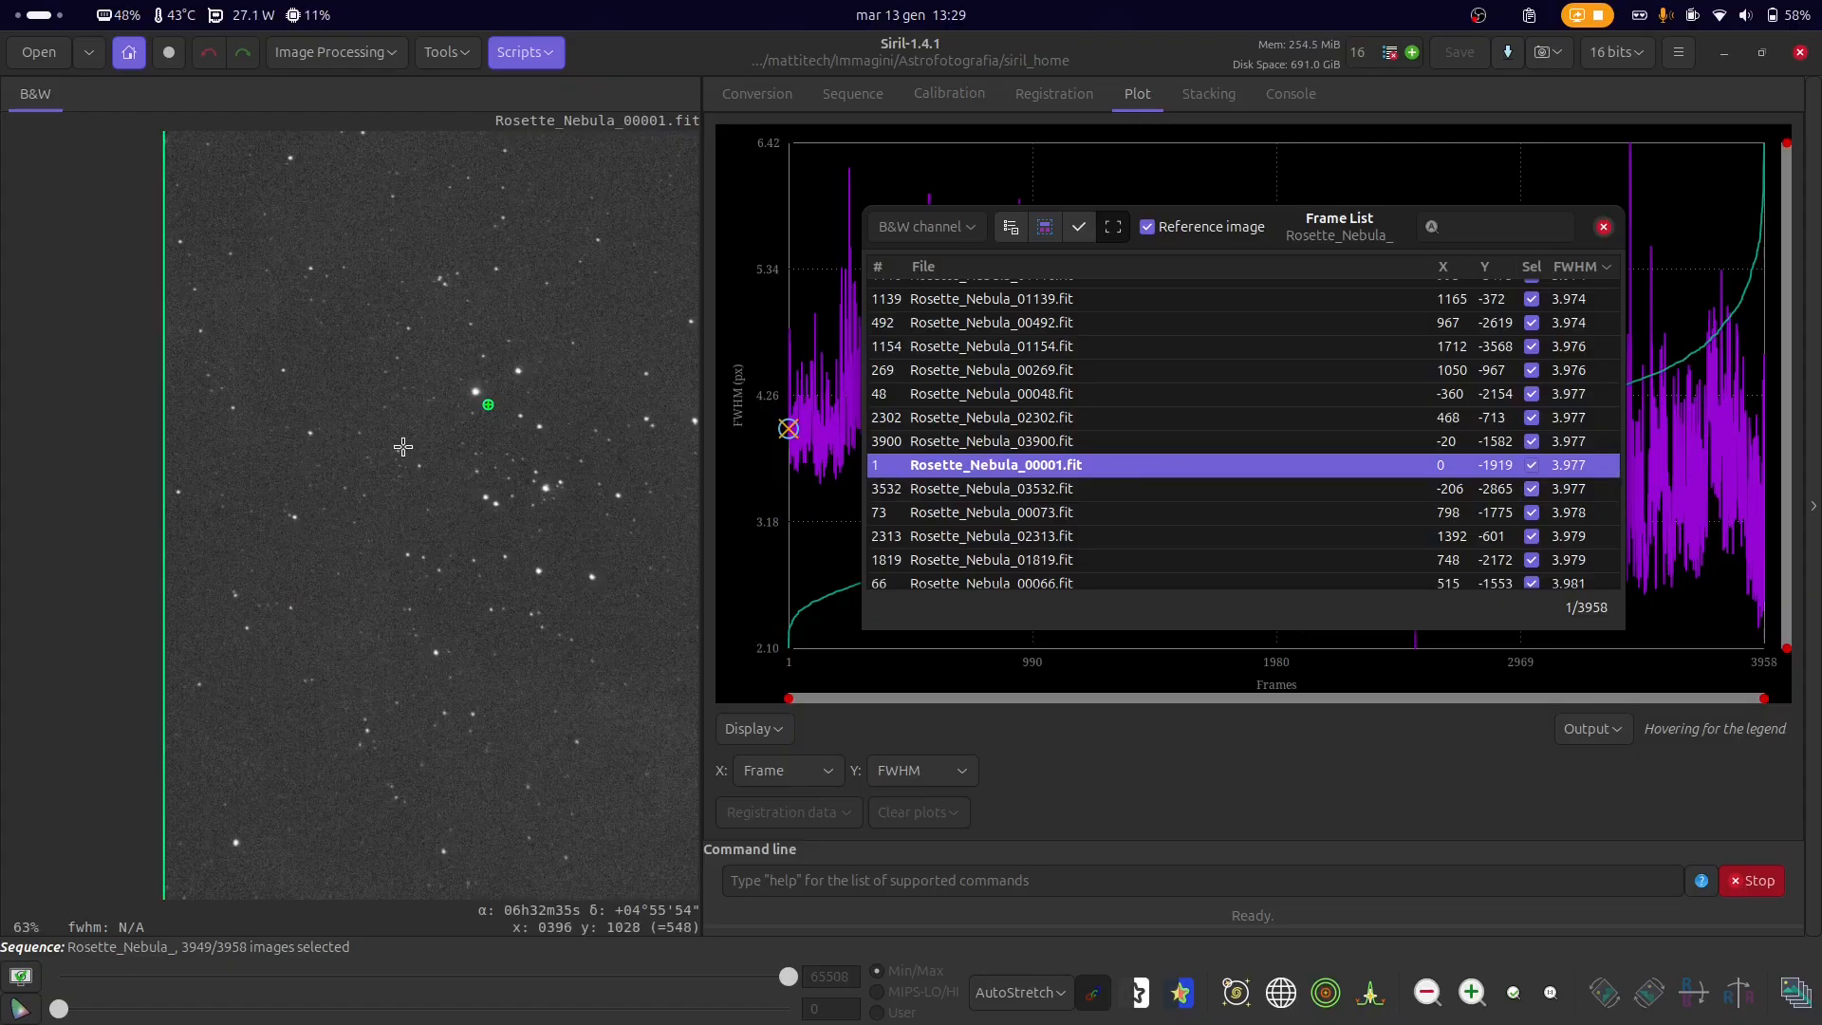
scroll(404, 446, down, 2)
scroll(407, 438, up, 5)
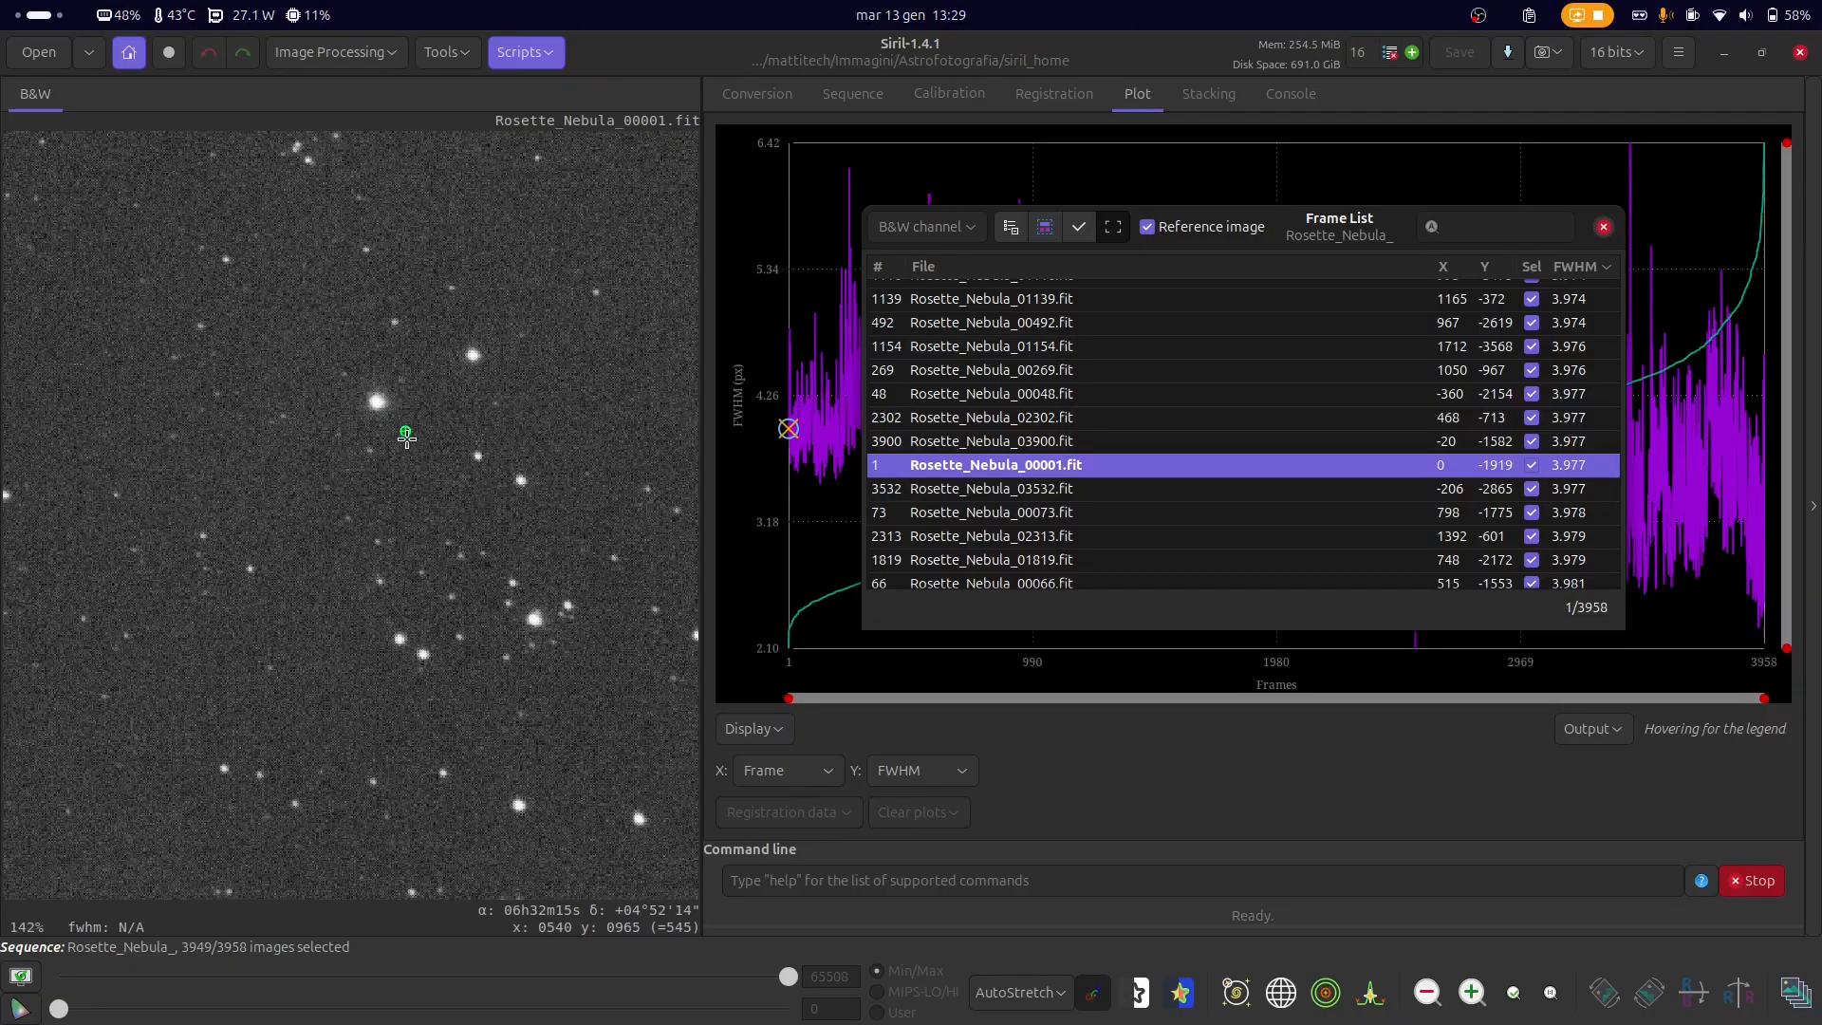
scroll(406, 438, up, 3)
scroll(404, 427, down, 10)
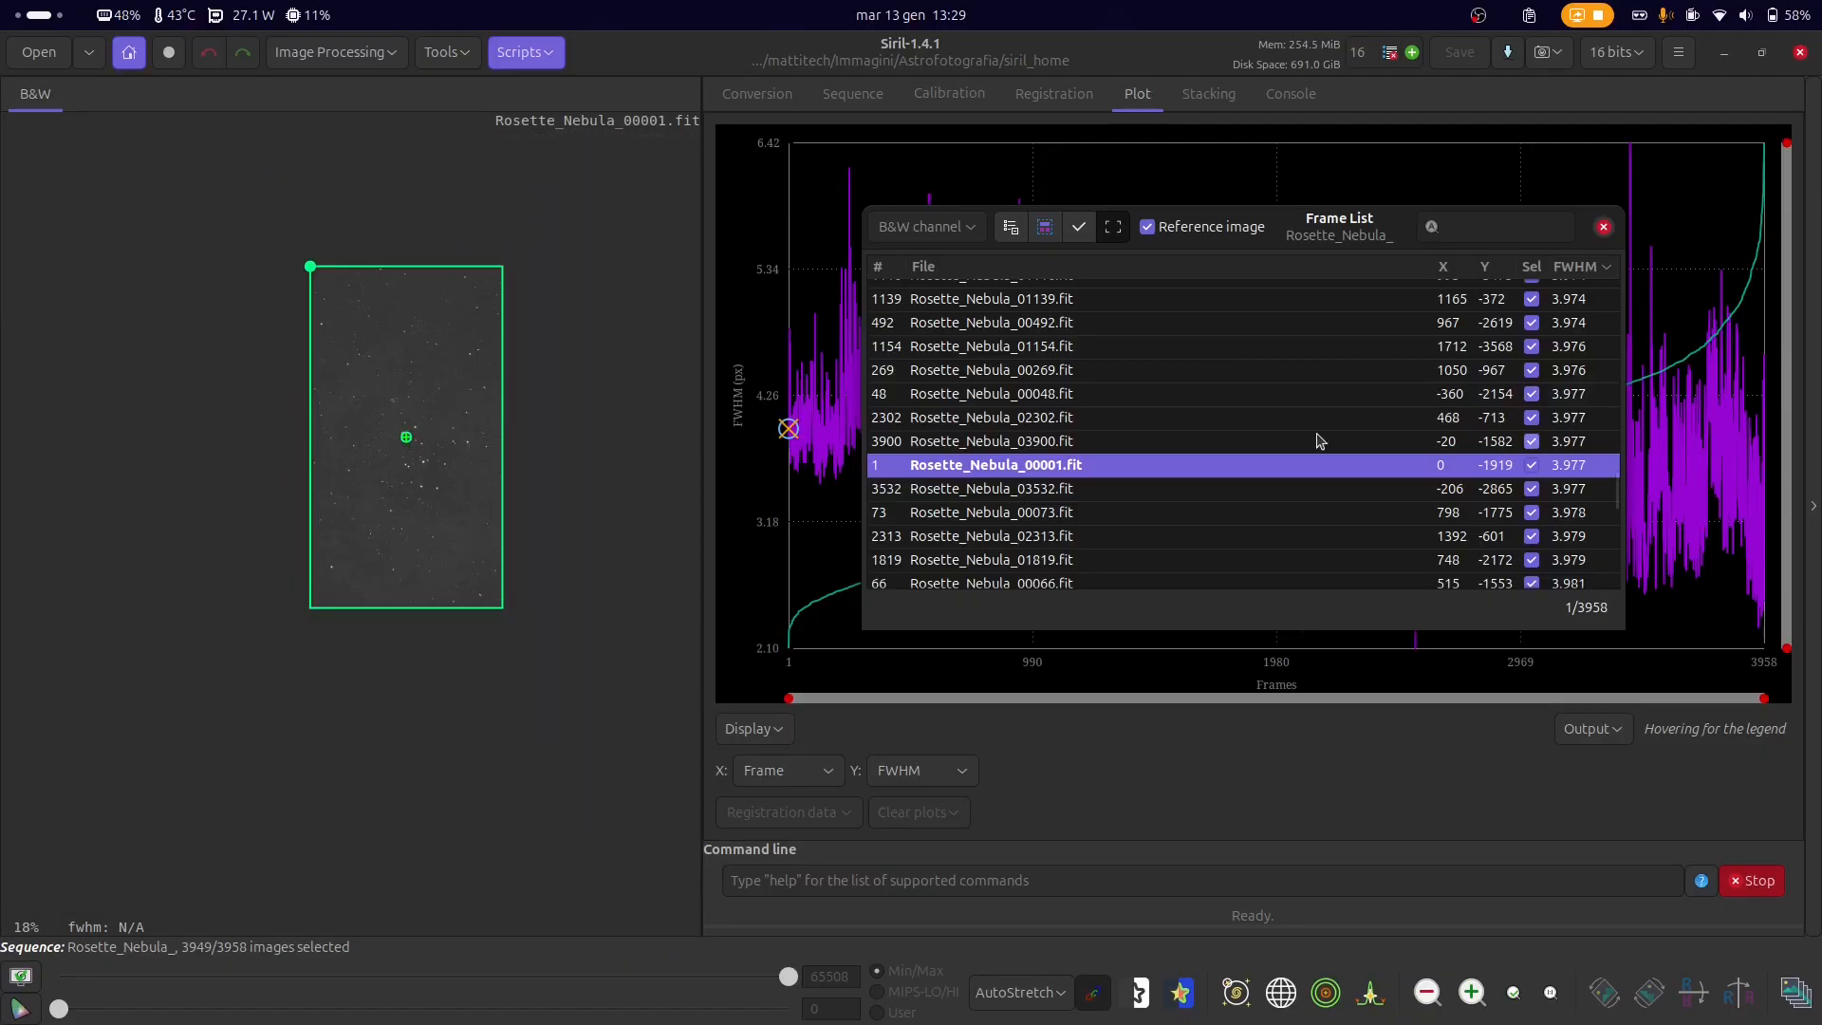
- Sample mid-ranking frames further down the FWHM list, including 1221, 3358 and 3719
click(1290, 519)
scroll(1258, 533, down, 4)
click(1243, 527)
scroll(1244, 532, down, 3)
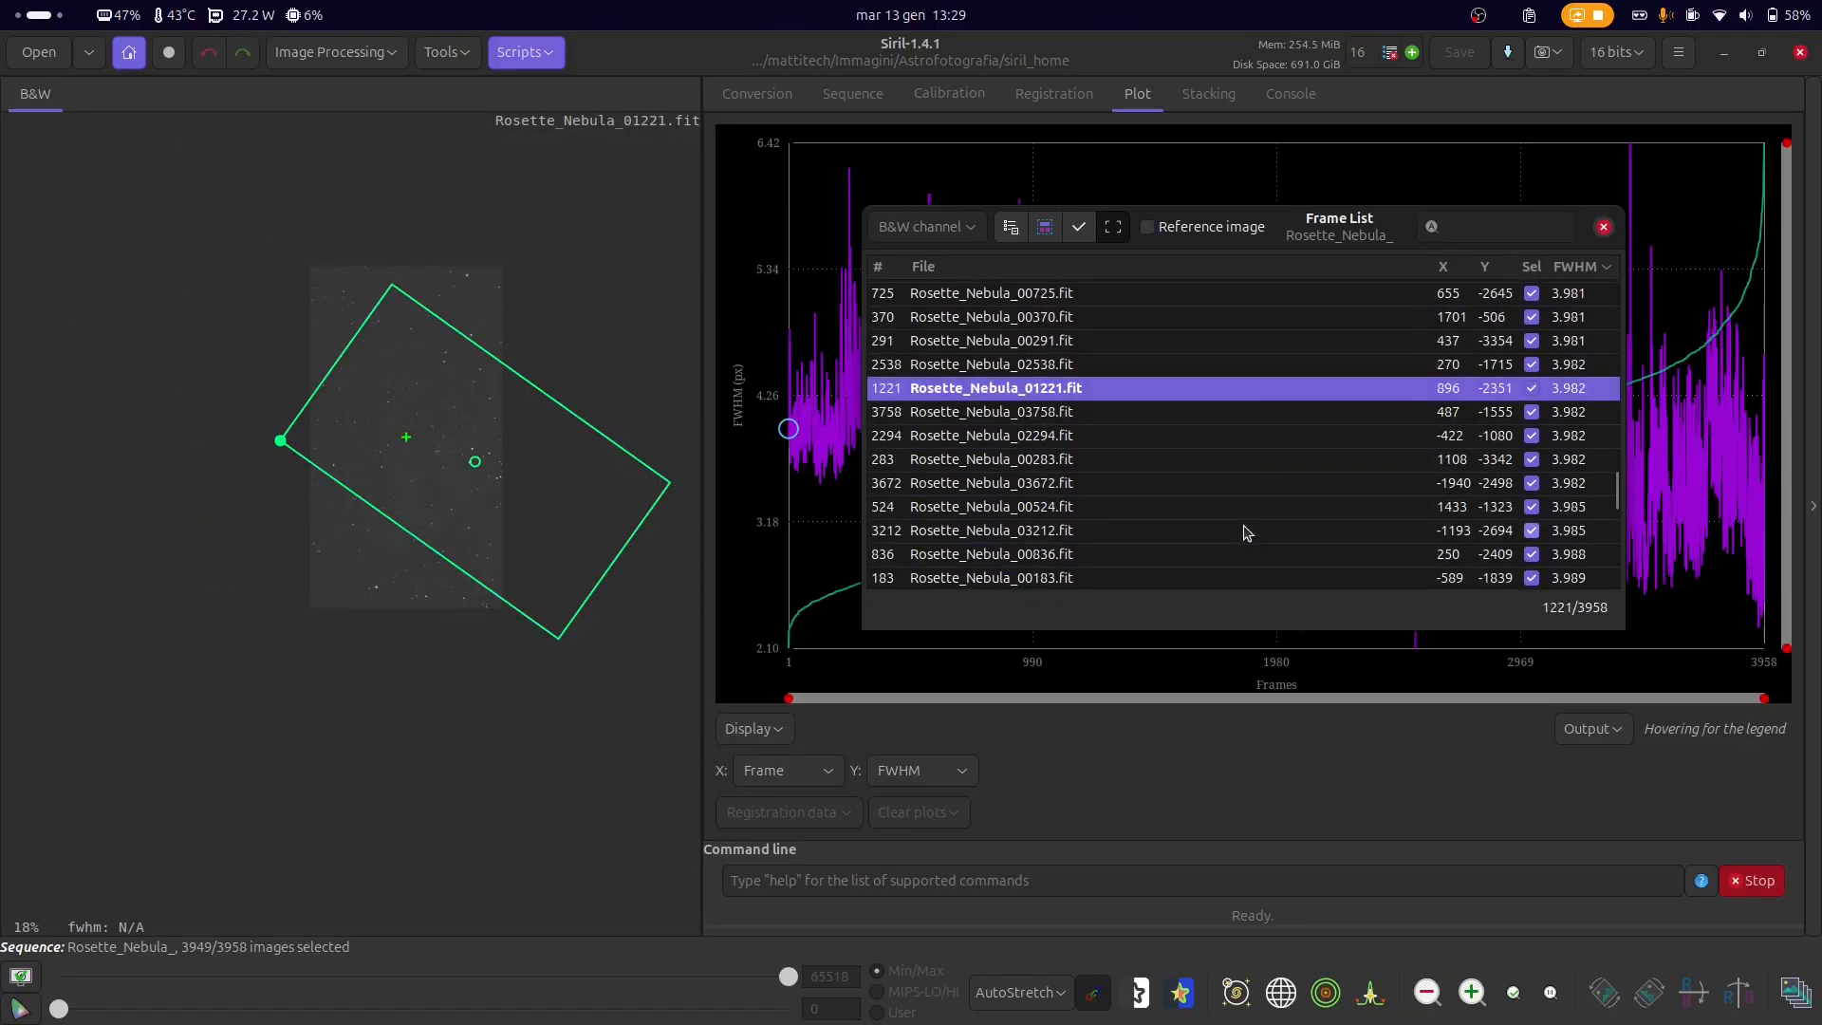
click(1244, 533)
scroll(1244, 533, down, 3)
click(1244, 532)
scroll(1244, 533, down, 3)
click(1244, 532)
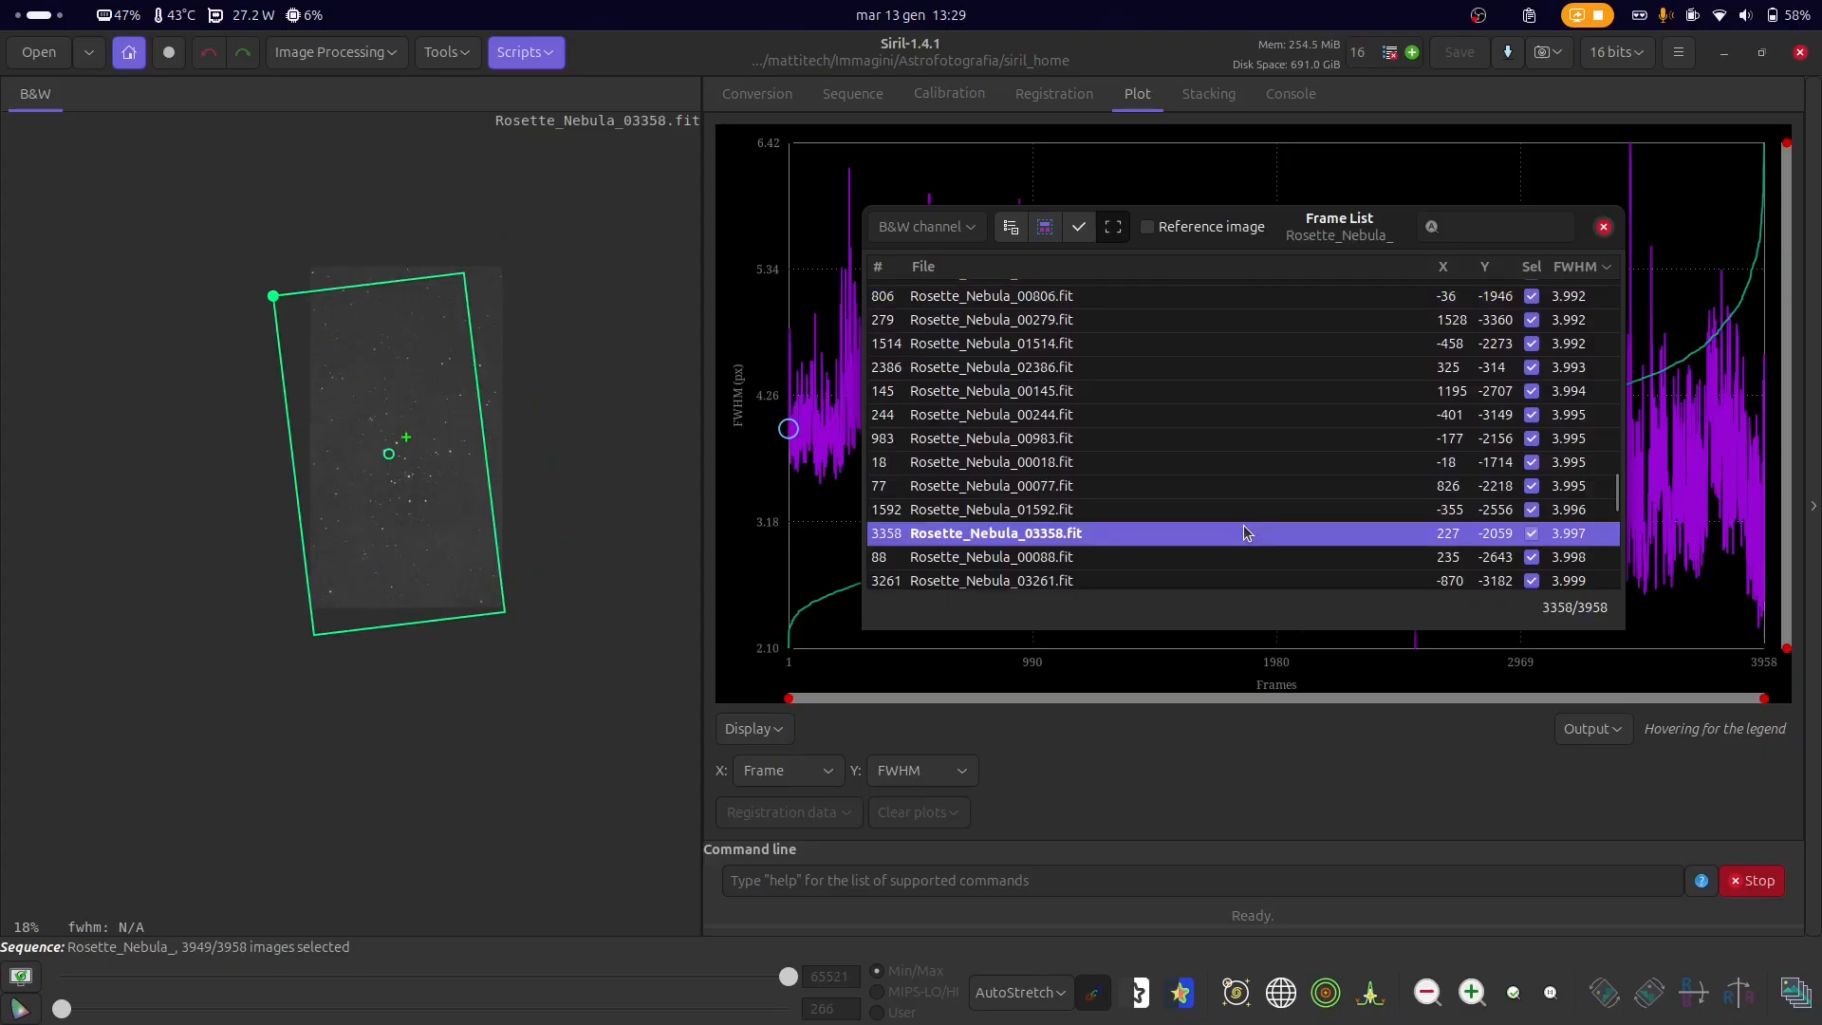
scroll(1244, 532, down, 3)
click(1244, 532)
scroll(1244, 532, down, 3)
click(1244, 532)
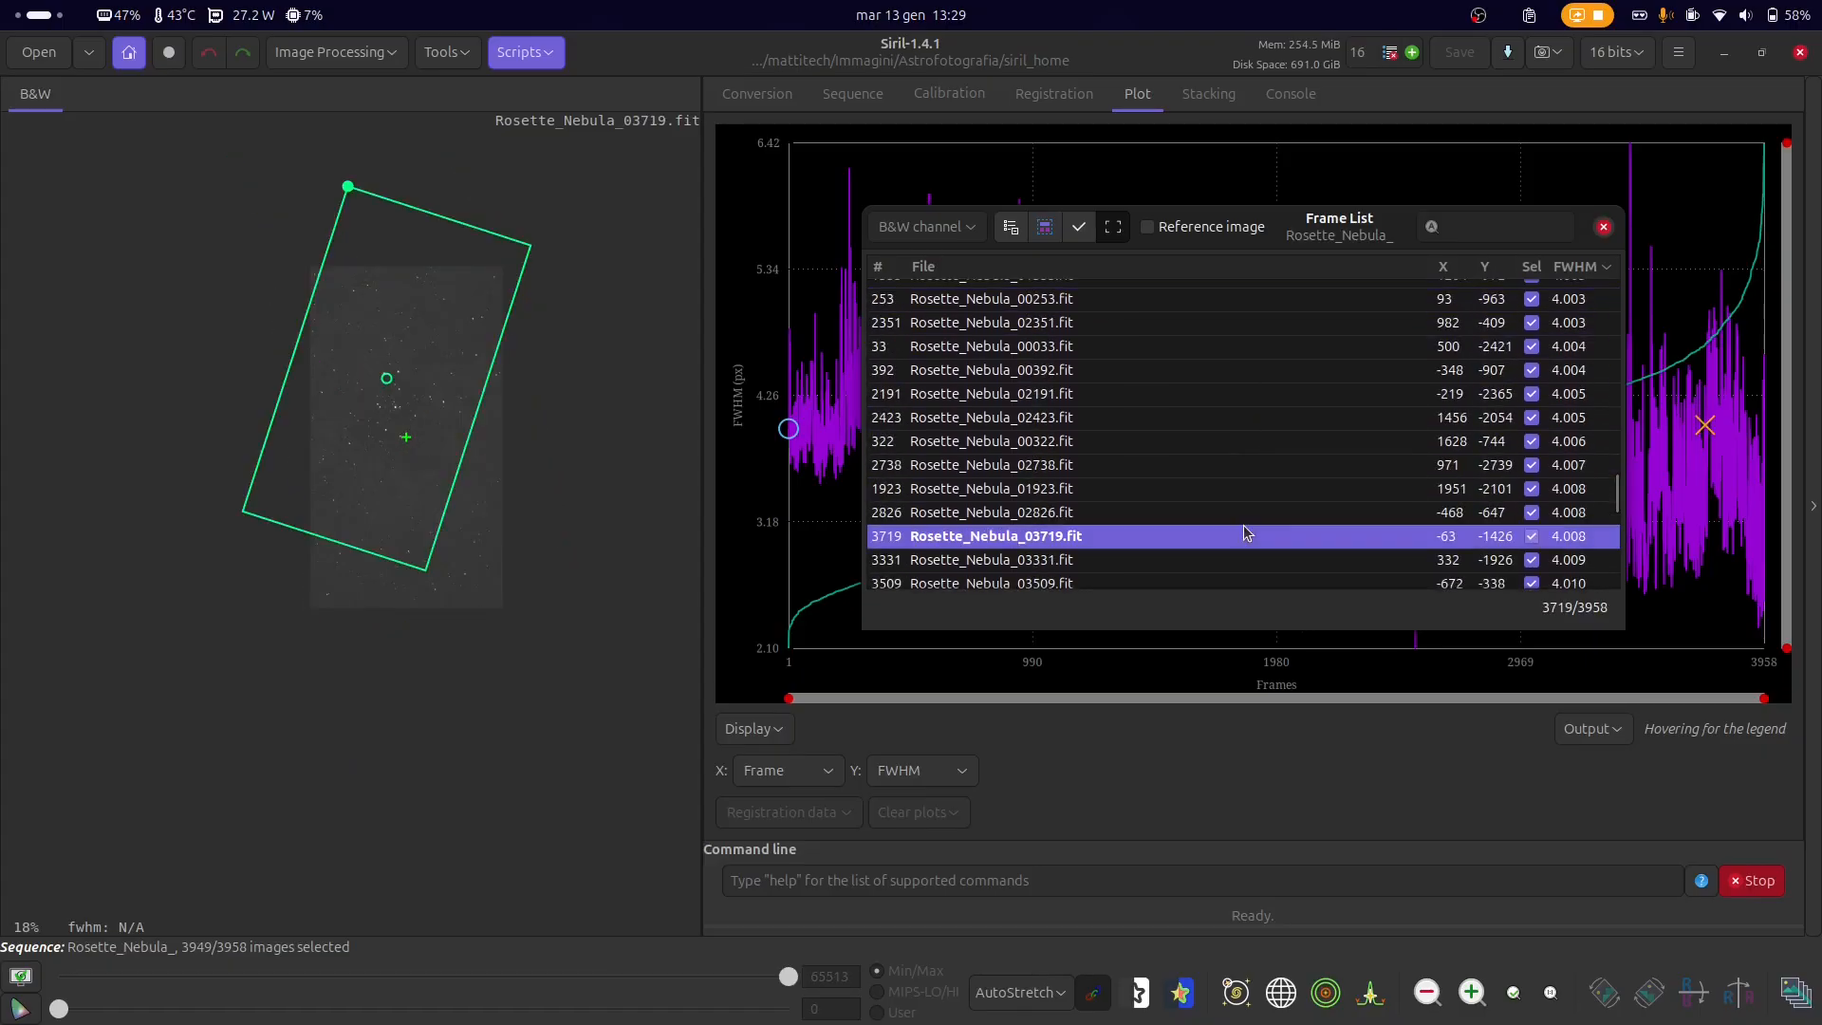
- Continue sampling frames down the FWHM ranking, including 3695, 1238 and 3132
scroll(1244, 532, down, 3)
click(1244, 532)
scroll(1244, 532, down, 3)
click(1244, 532)
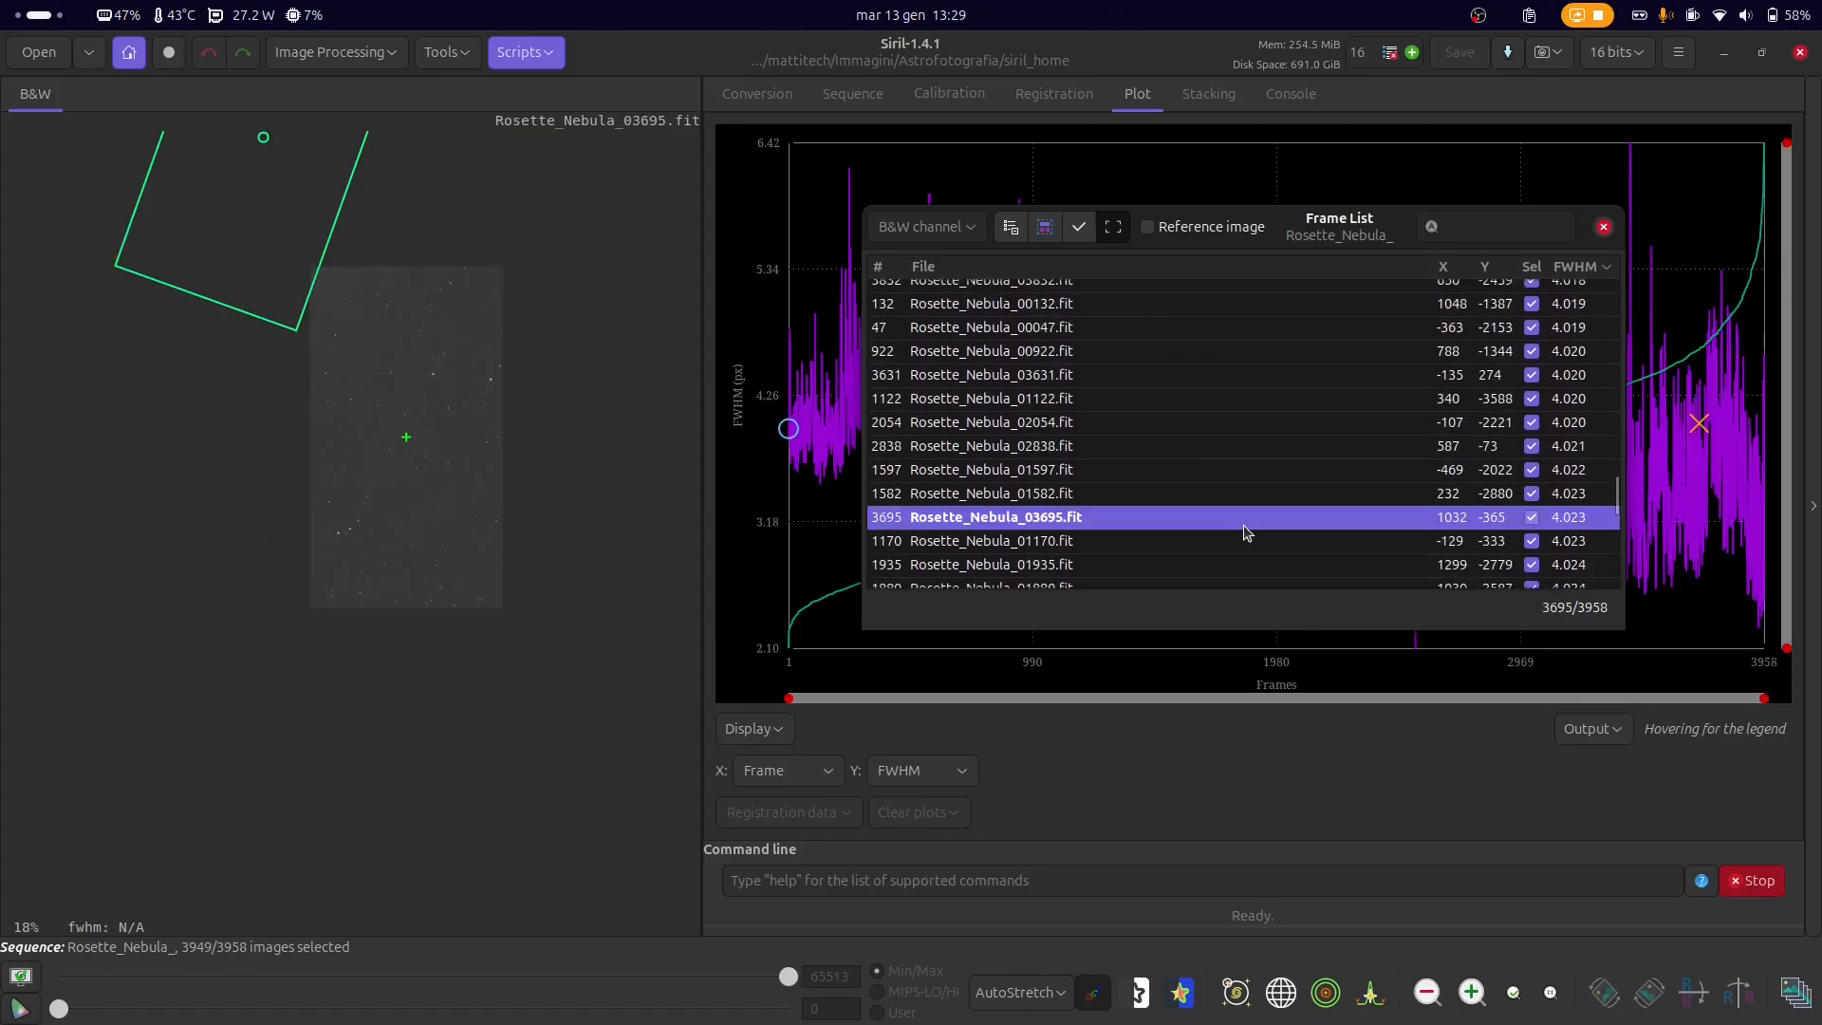
scroll(1244, 532, down, 3)
click(1244, 532)
scroll(1244, 532, down, 3)
click(1244, 532)
scroll(1244, 533, down, 3)
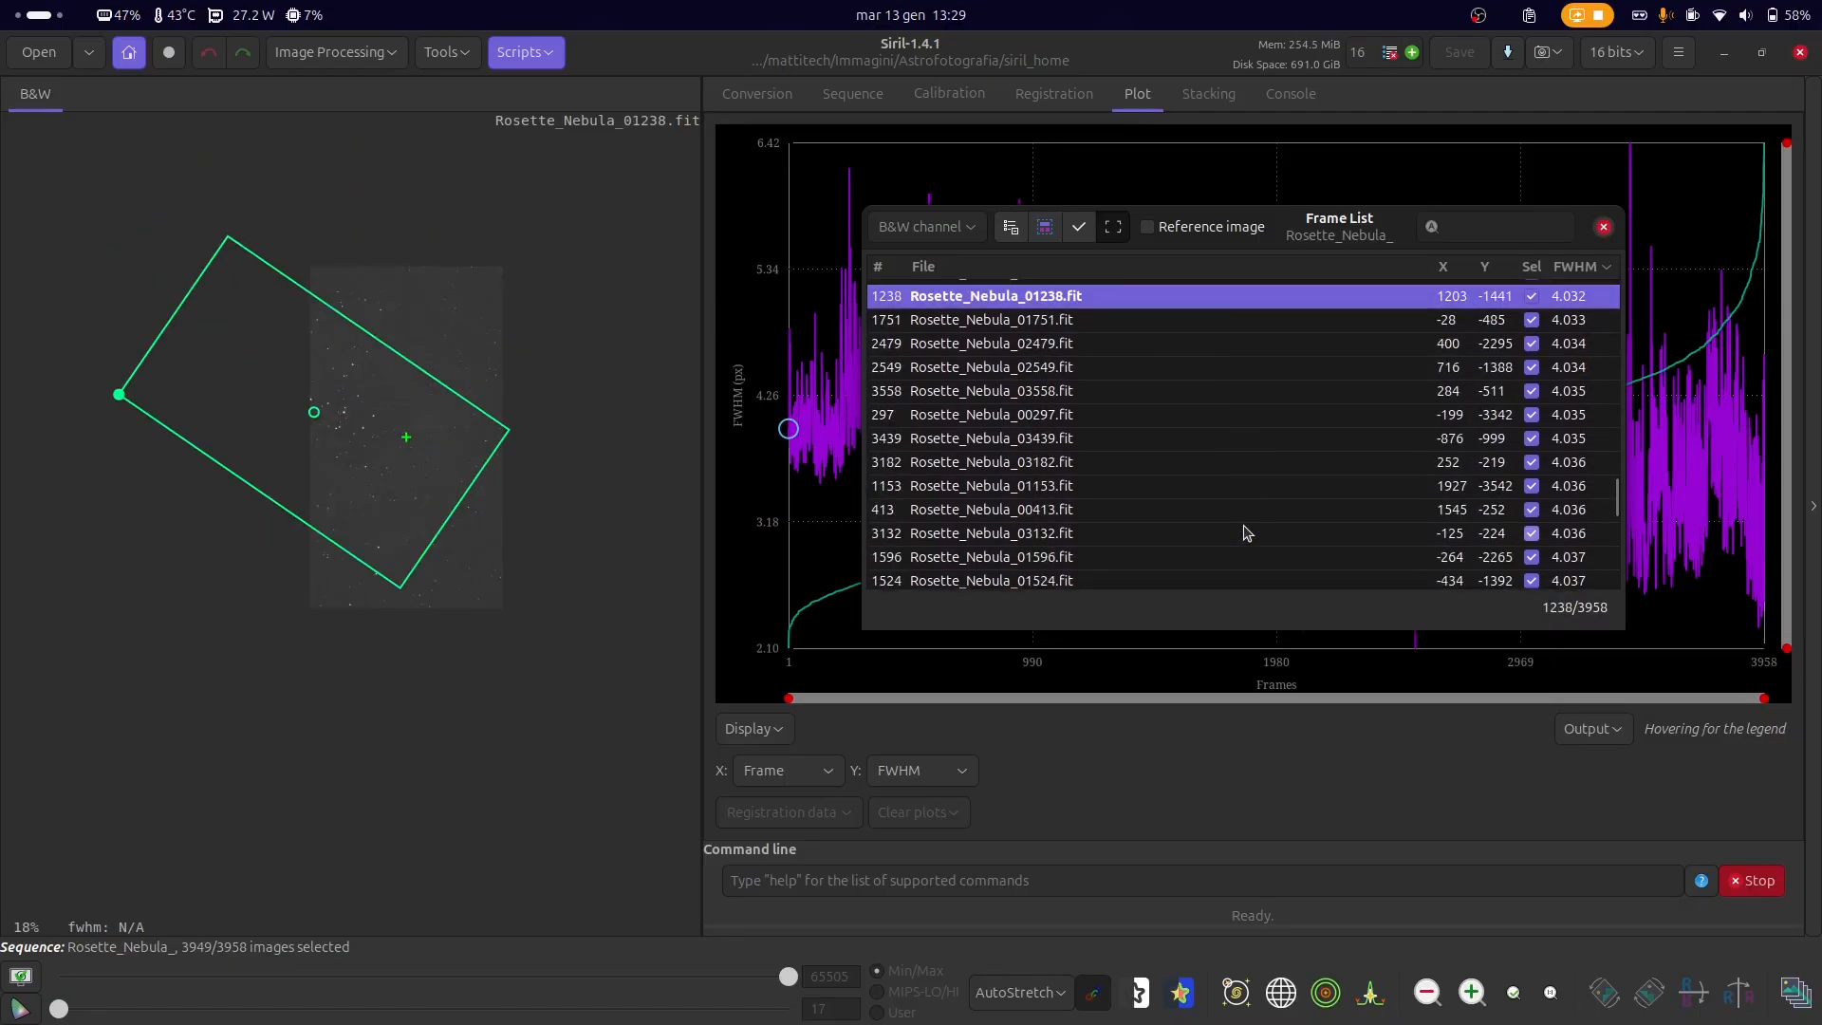
click(1244, 532)
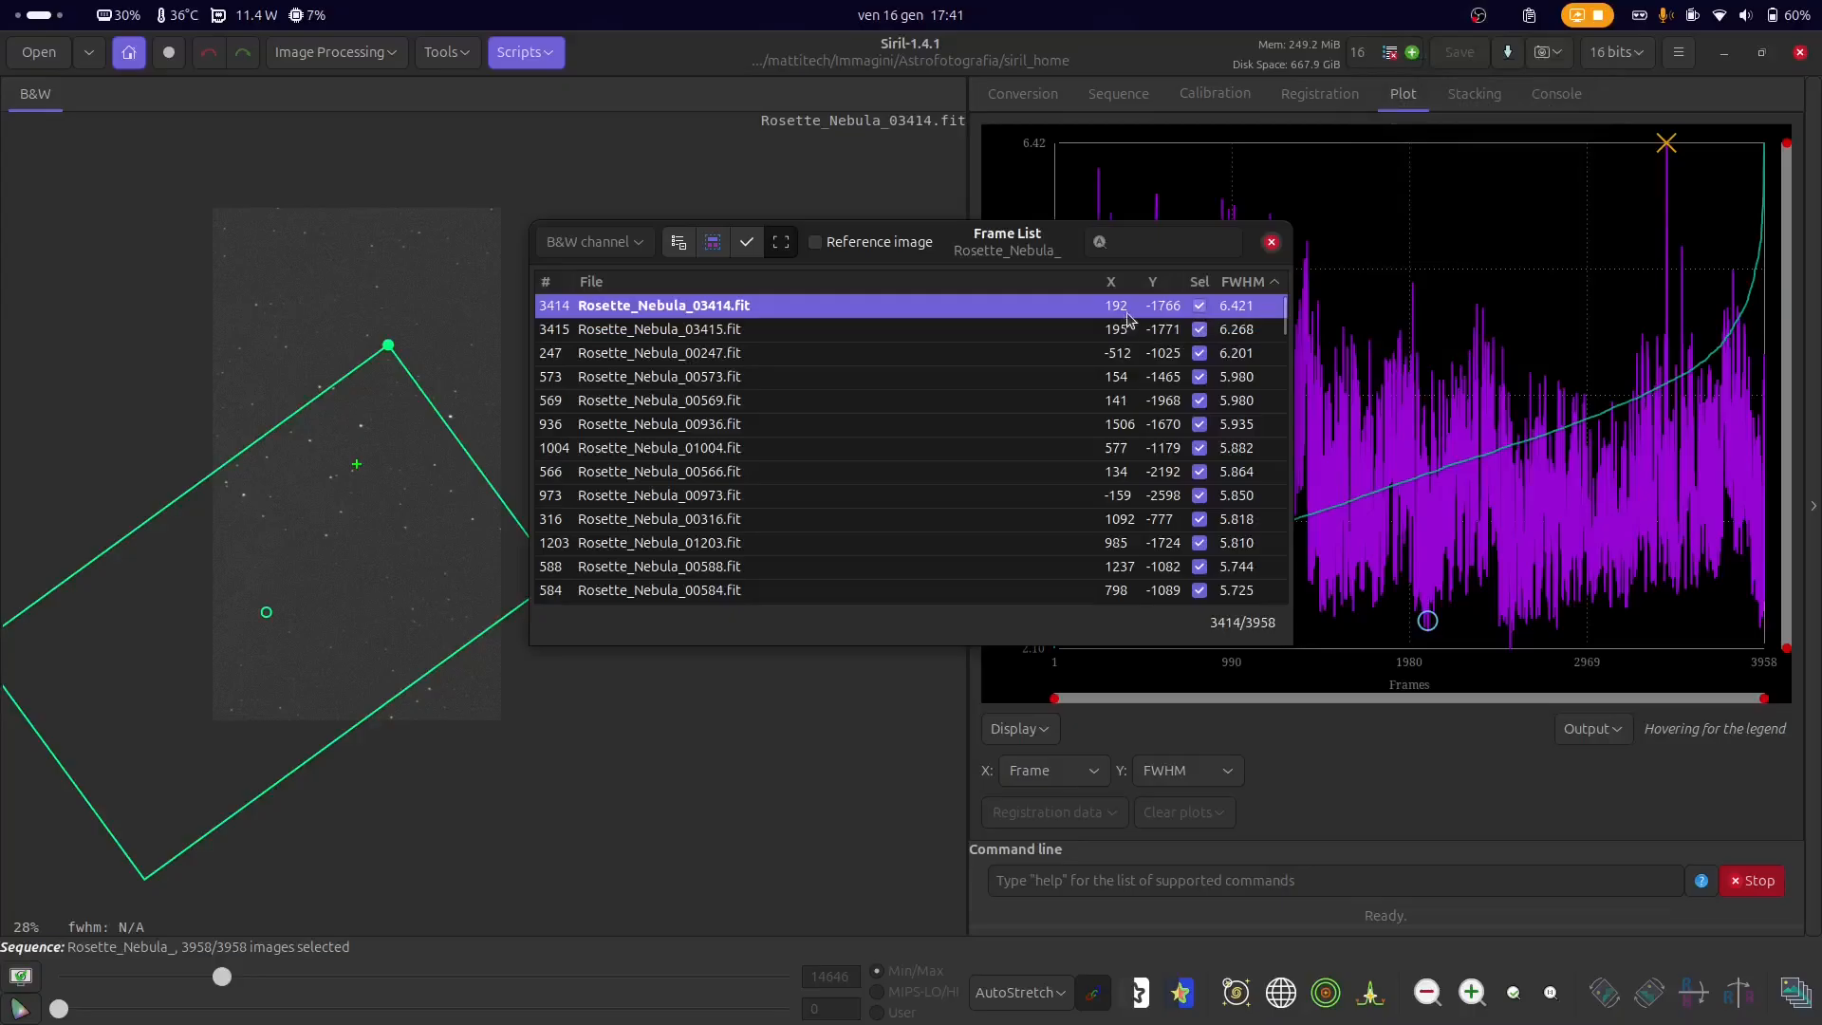
- Exclude and re-include frame 3414, and do the same for the twelve worst-FWHM frames from 3414 to 588
click(1199, 308)
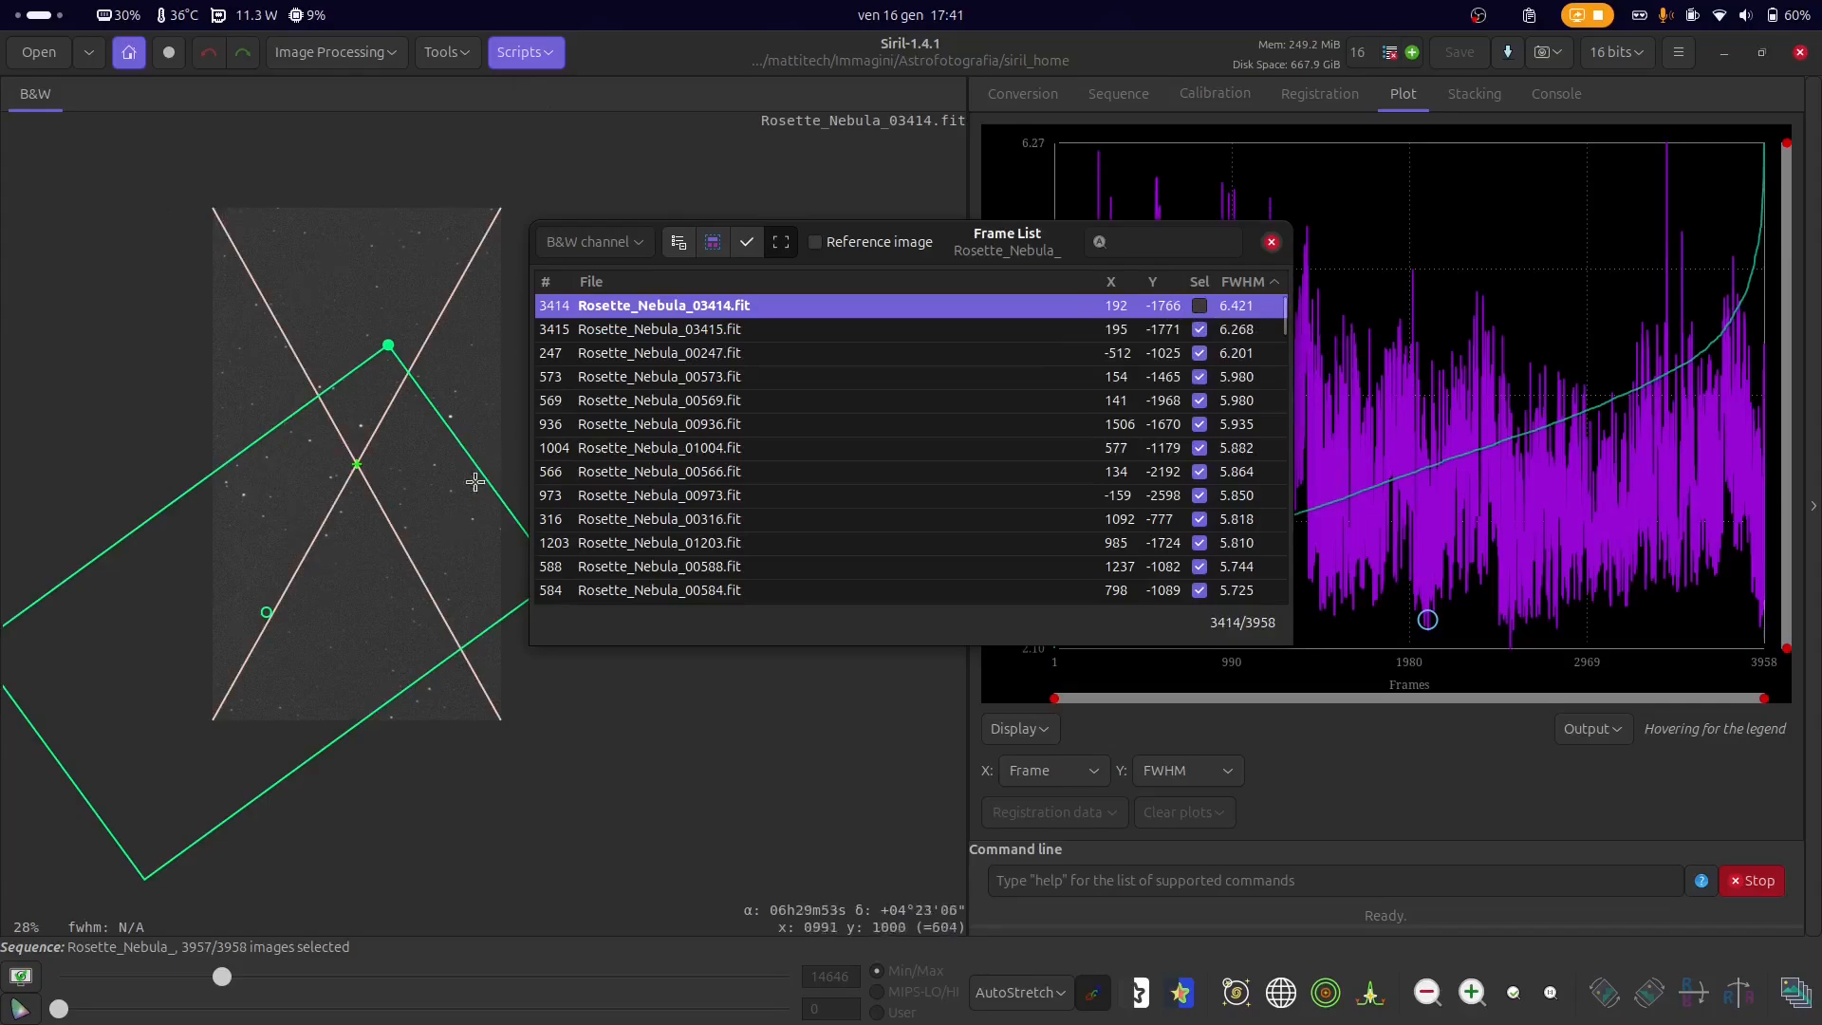
click(1197, 308)
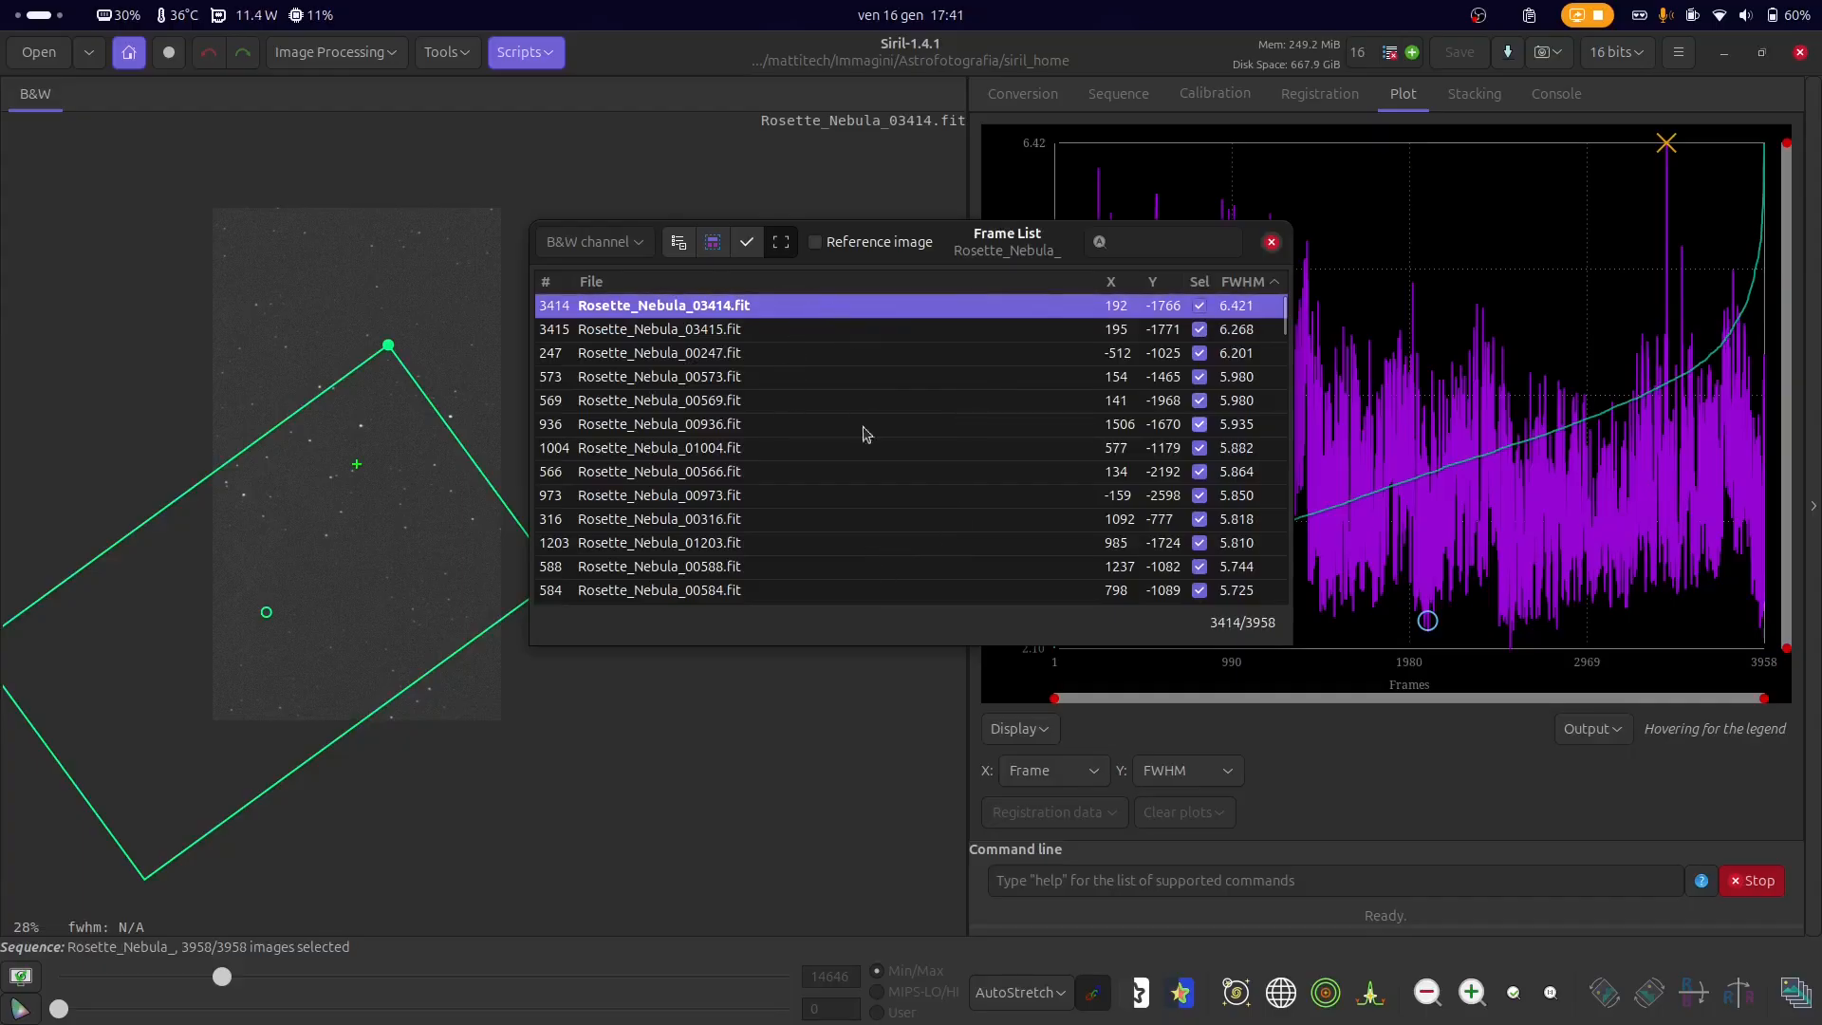
shift+click(812, 569)
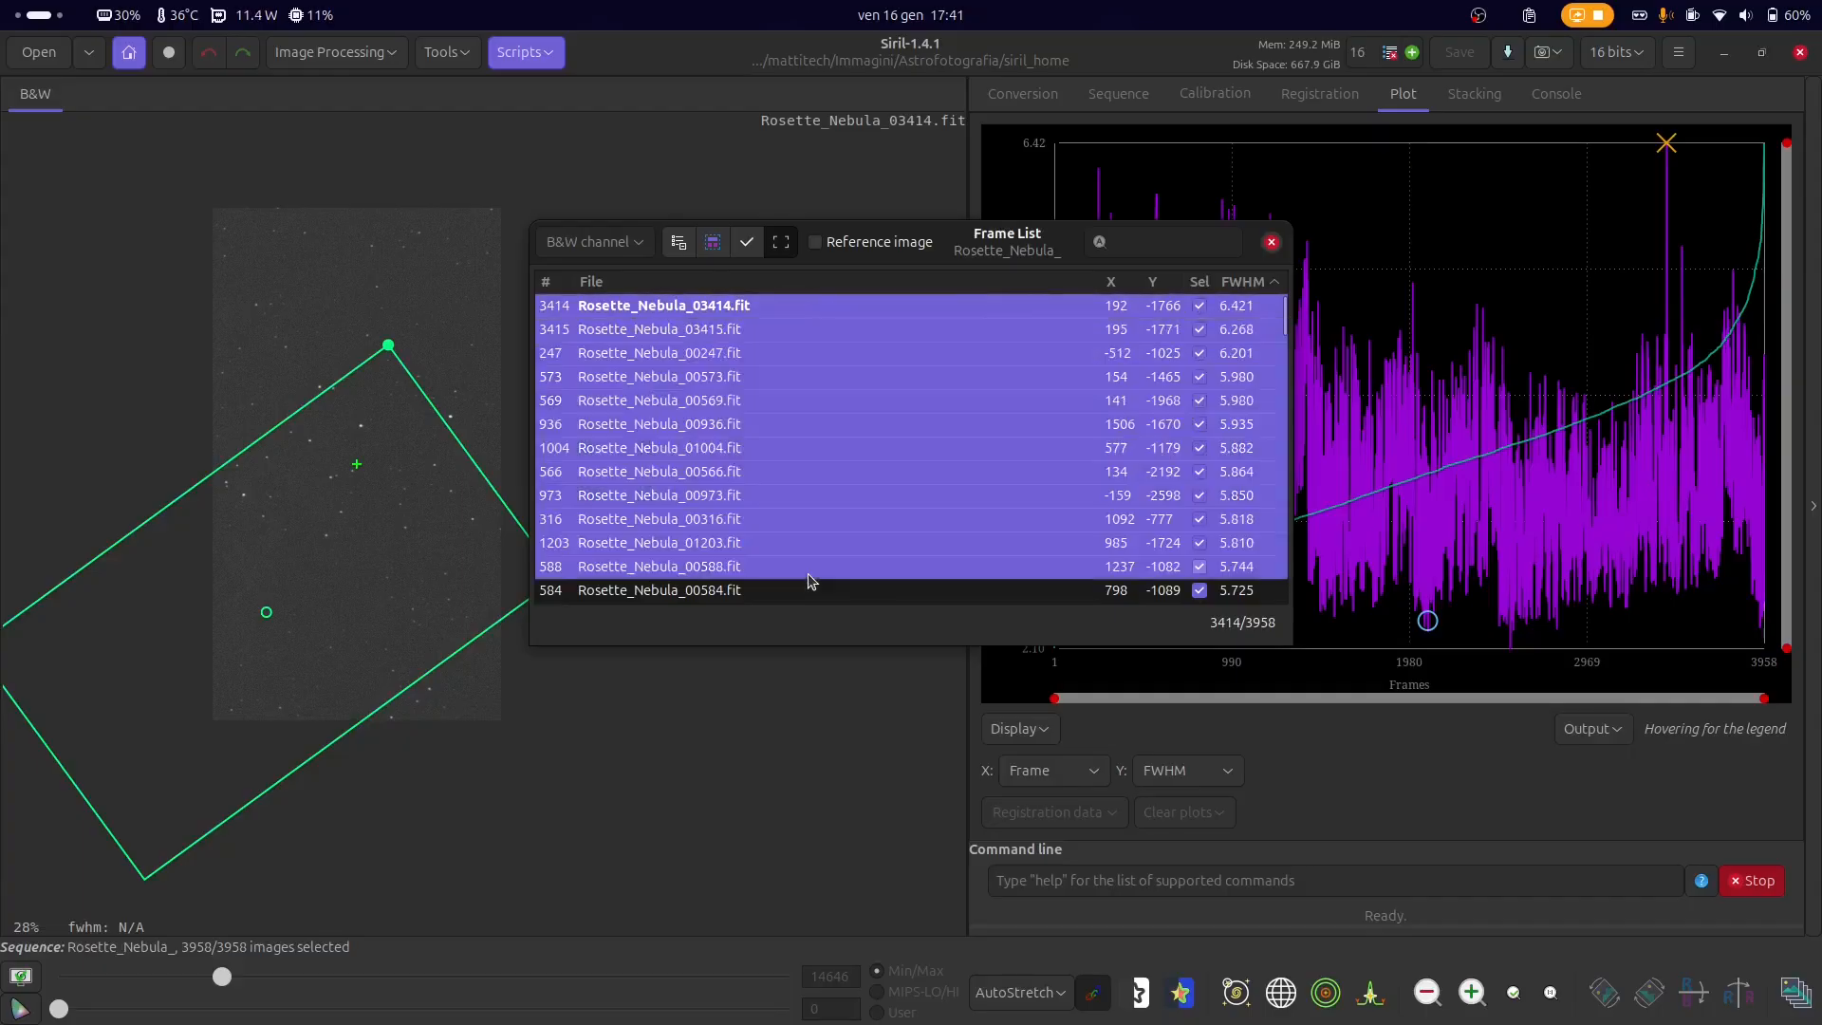
click(746, 243)
click(746, 243)
- Load frame 573 and include all images of the sequence
click(854, 378)
click(713, 242)
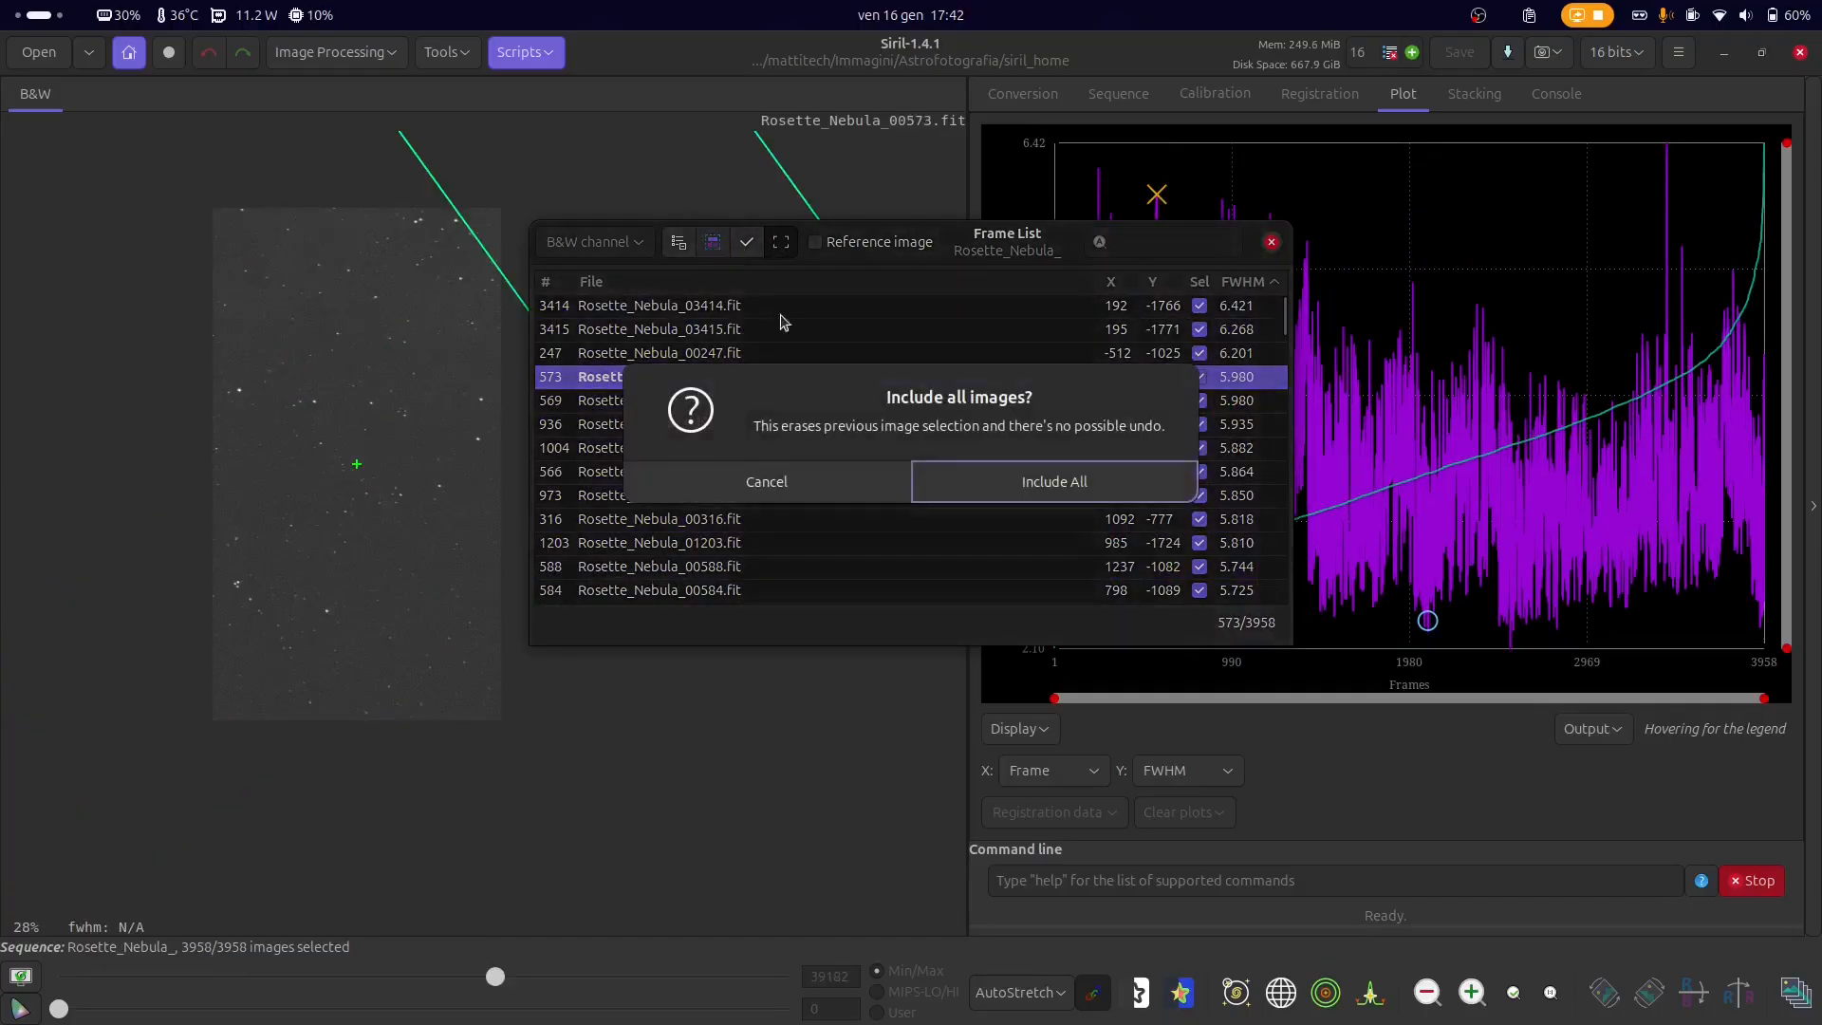
click(953, 486)
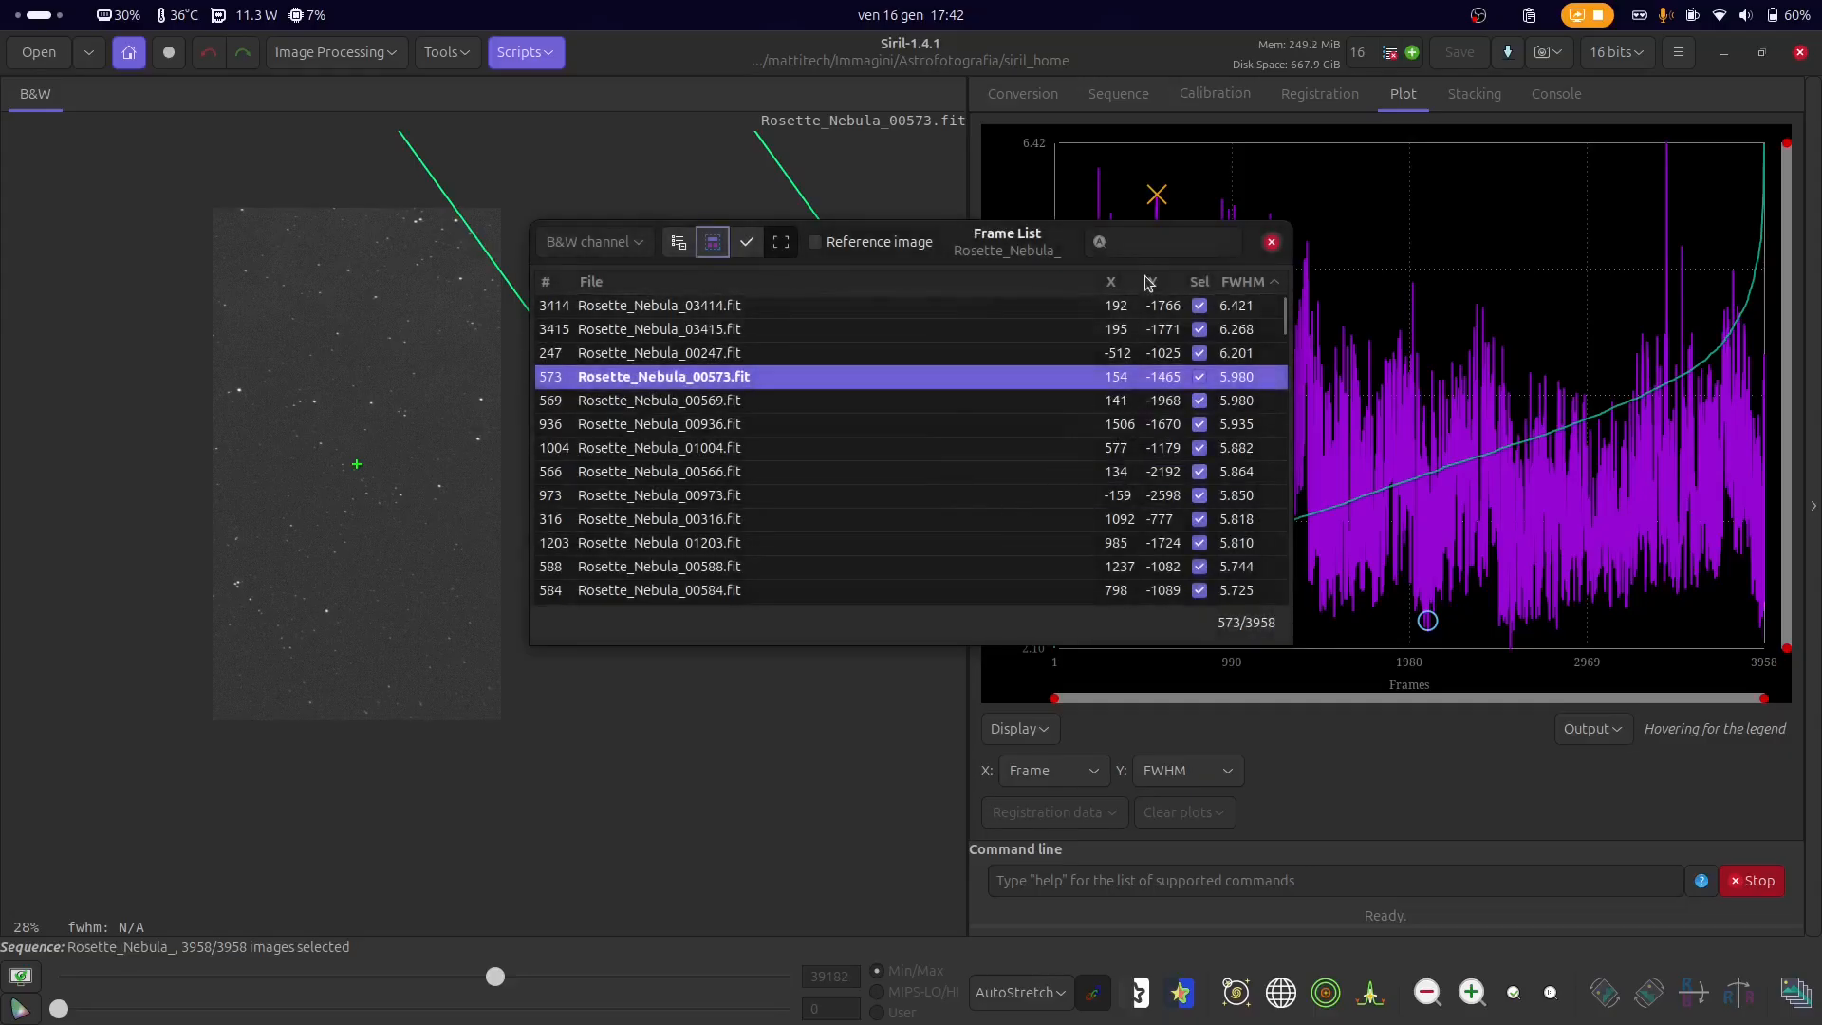
- Load frame 3414, the worst by FWHM, and close the frame list
click(1152, 306)
scroll(1173, 454, down, 10)
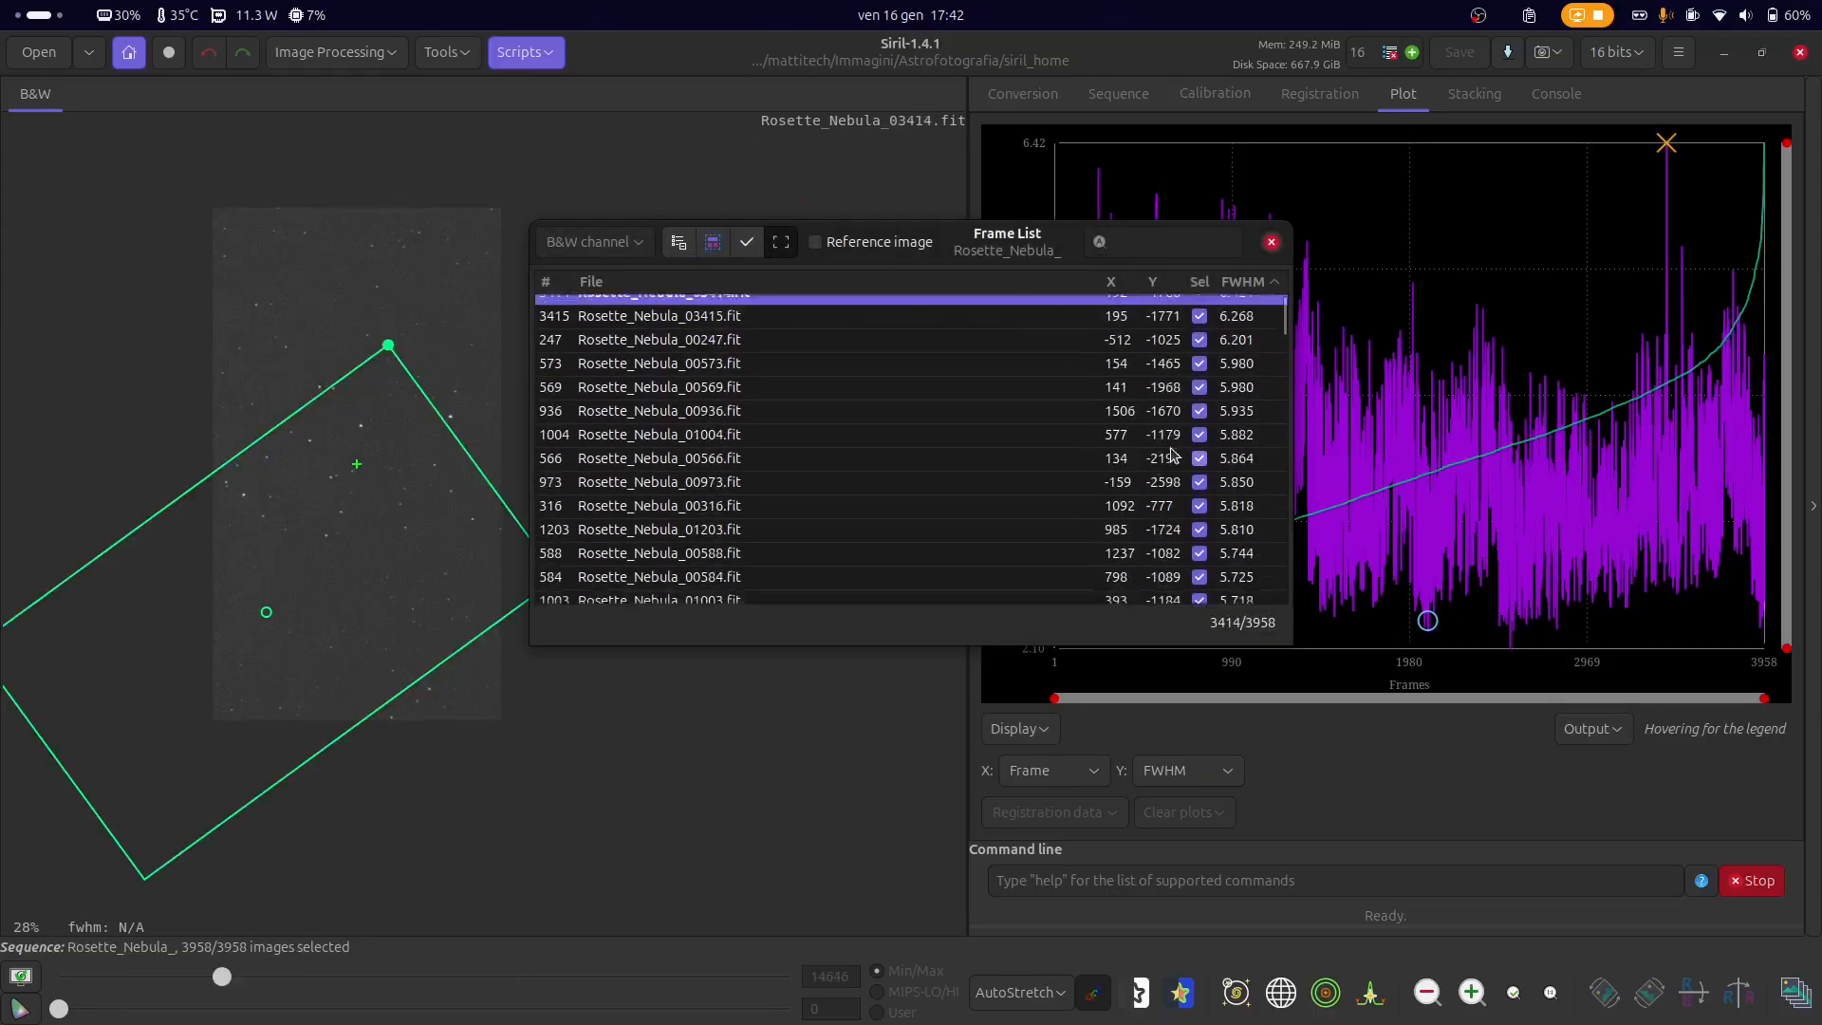
click(1271, 243)
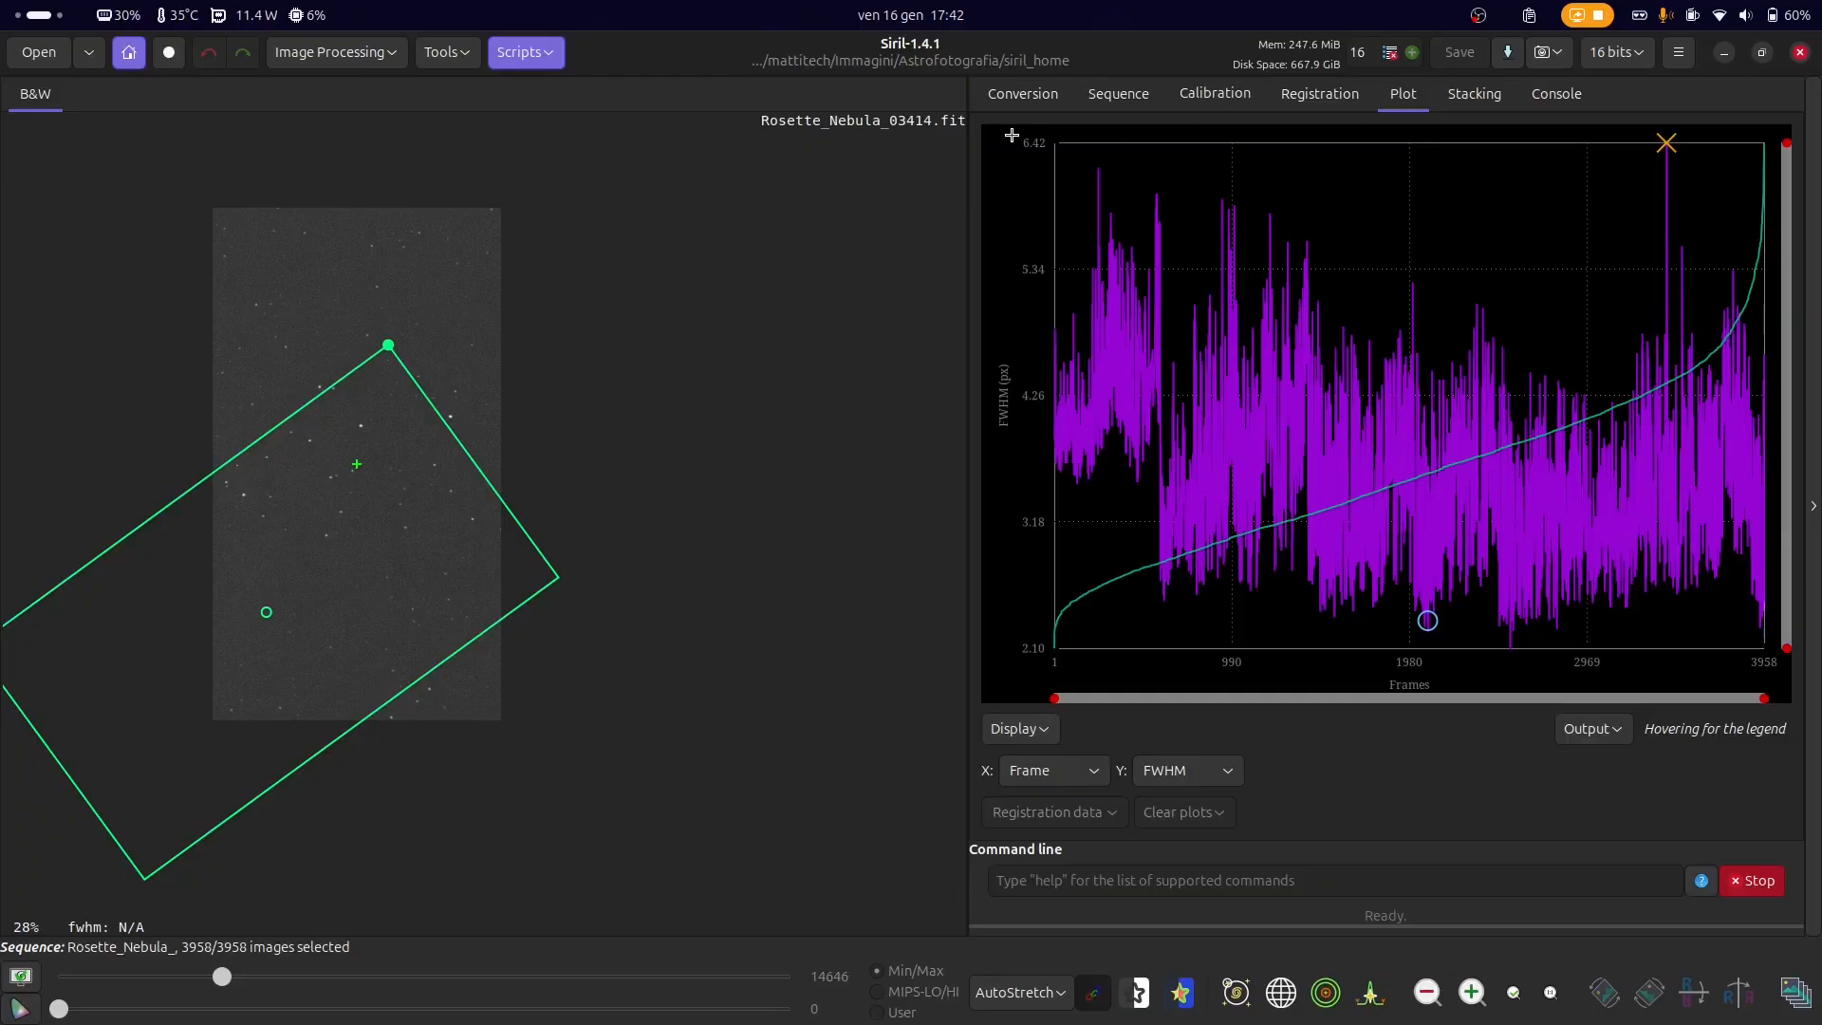
- Select the plot points with FWHM from 5.00 to 6.42 px across all frames and exclude them
drag(1012, 135, 1816, 322)
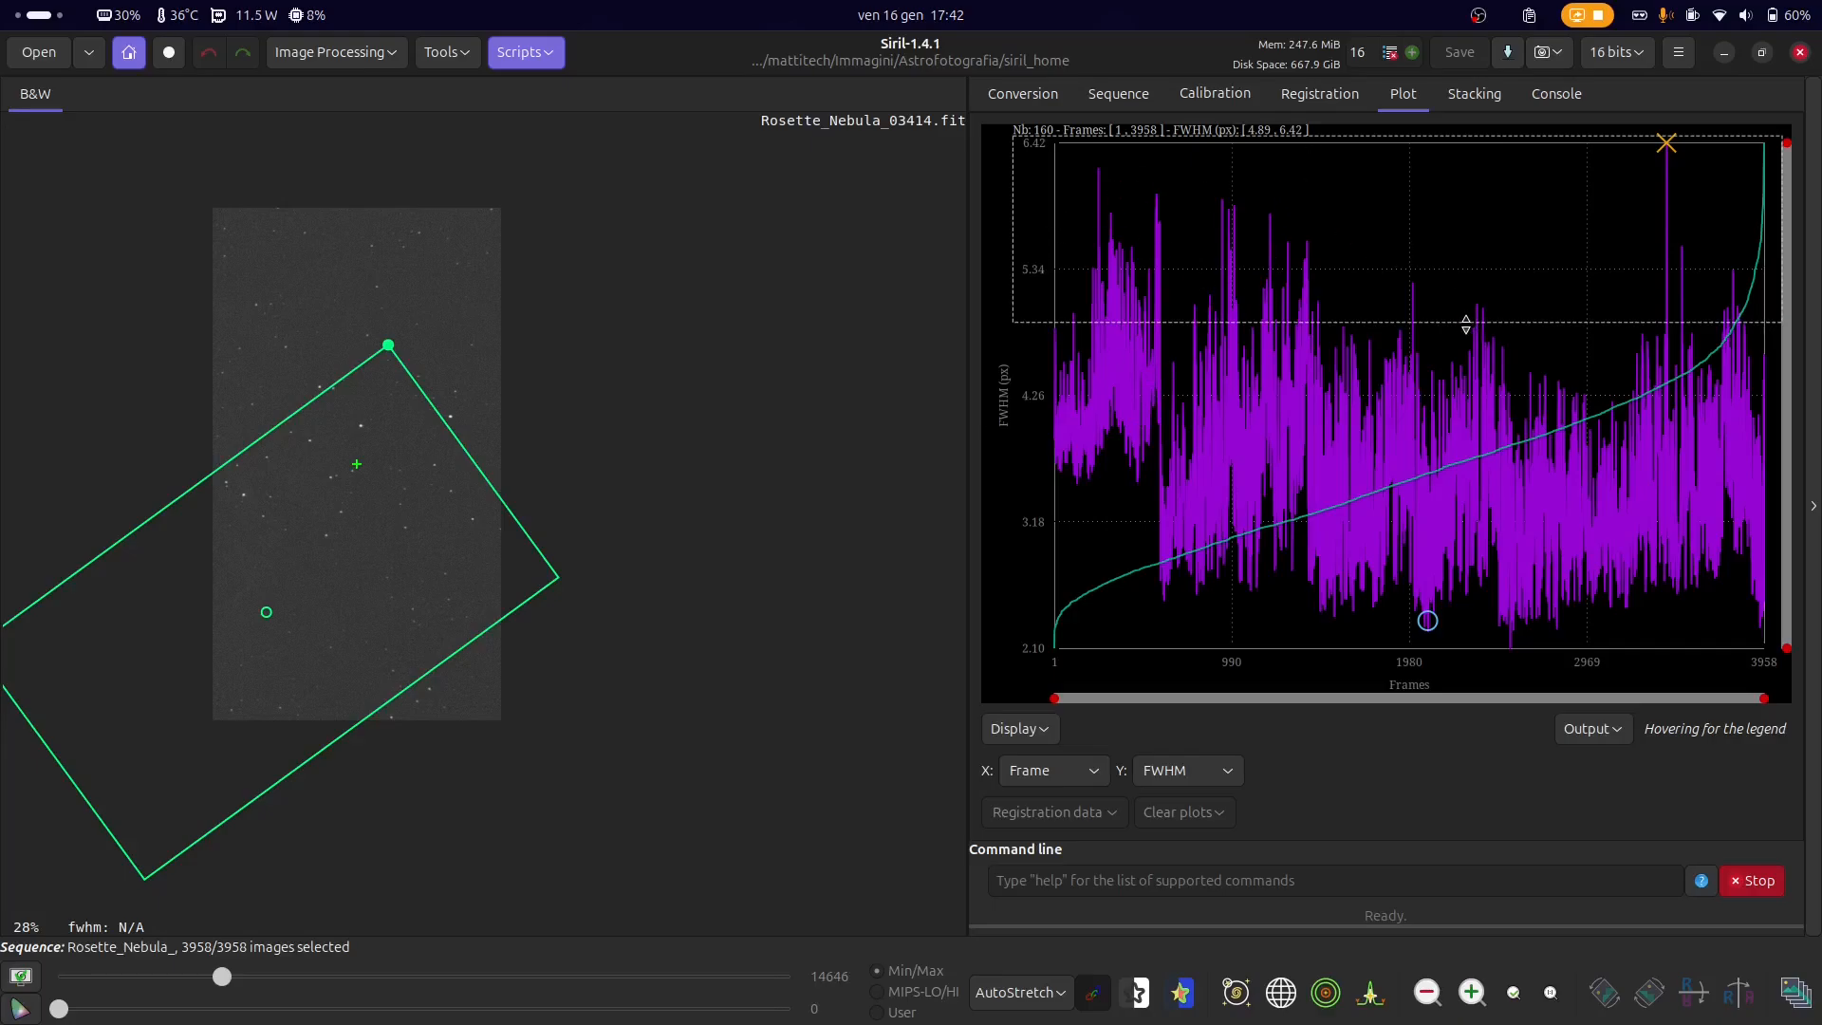
drag(1466, 325, 1453, 309)
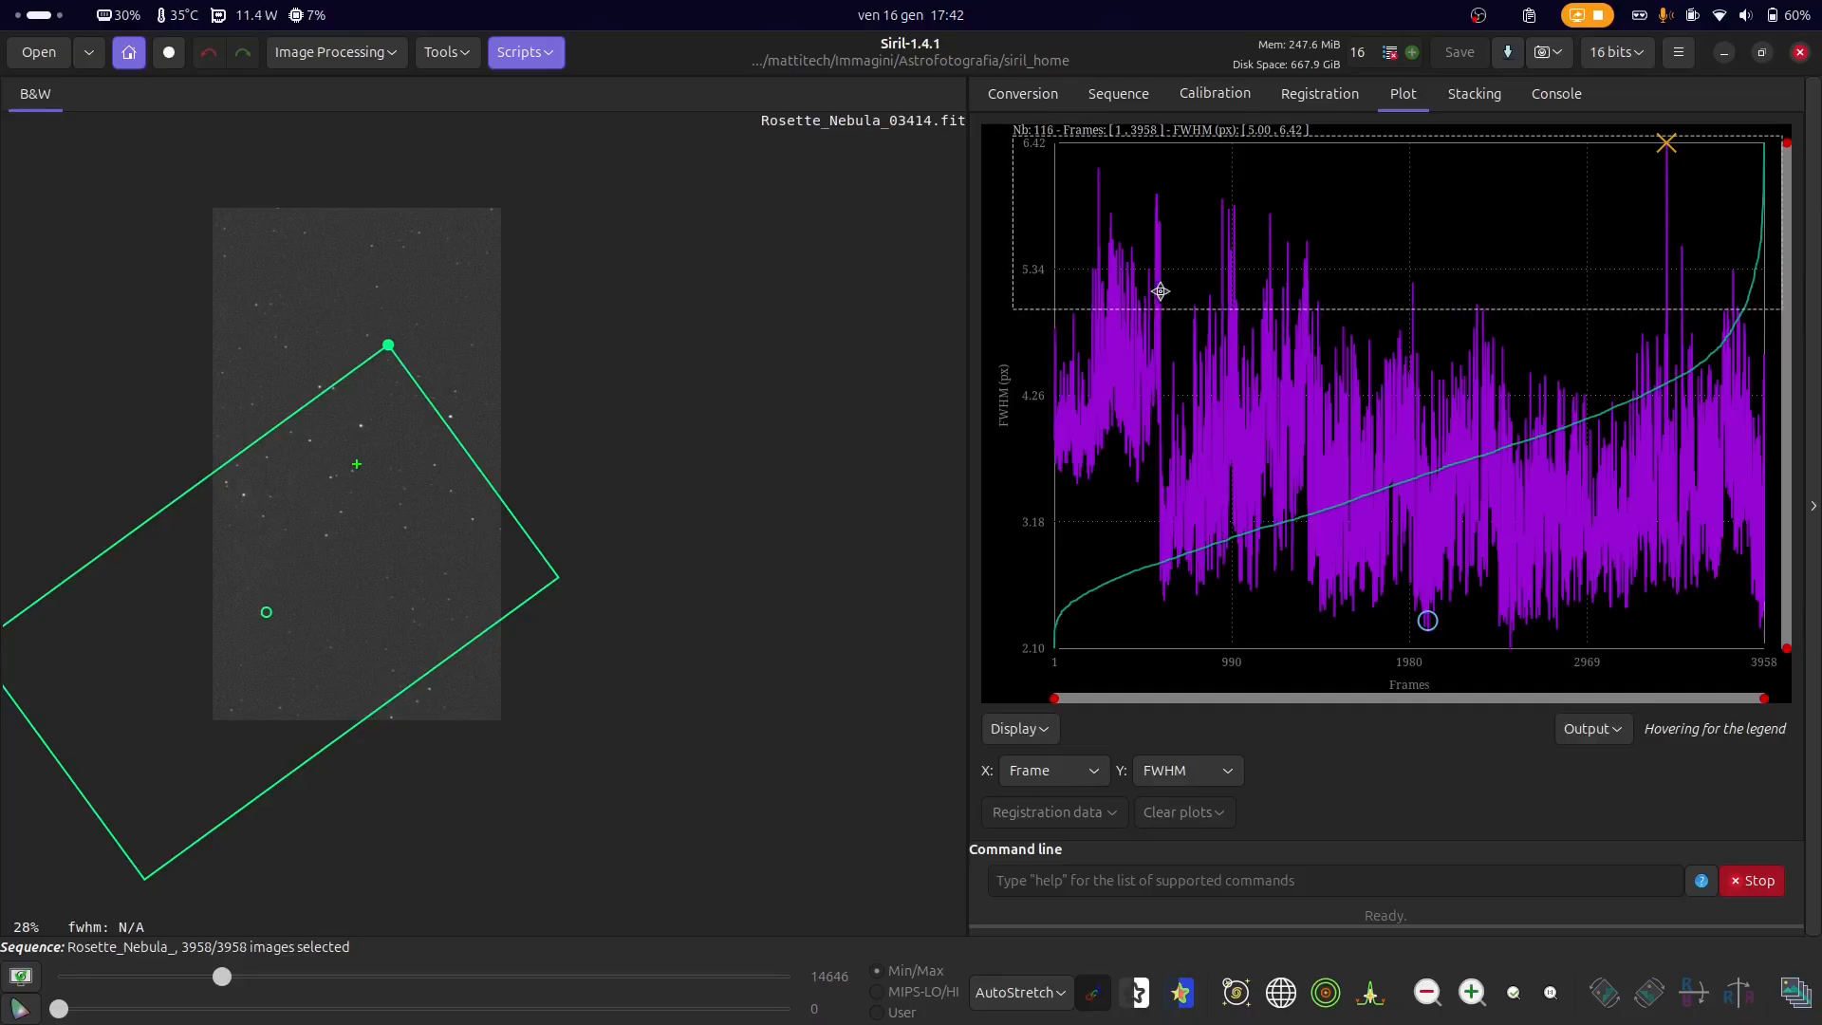
right_click(1422, 224)
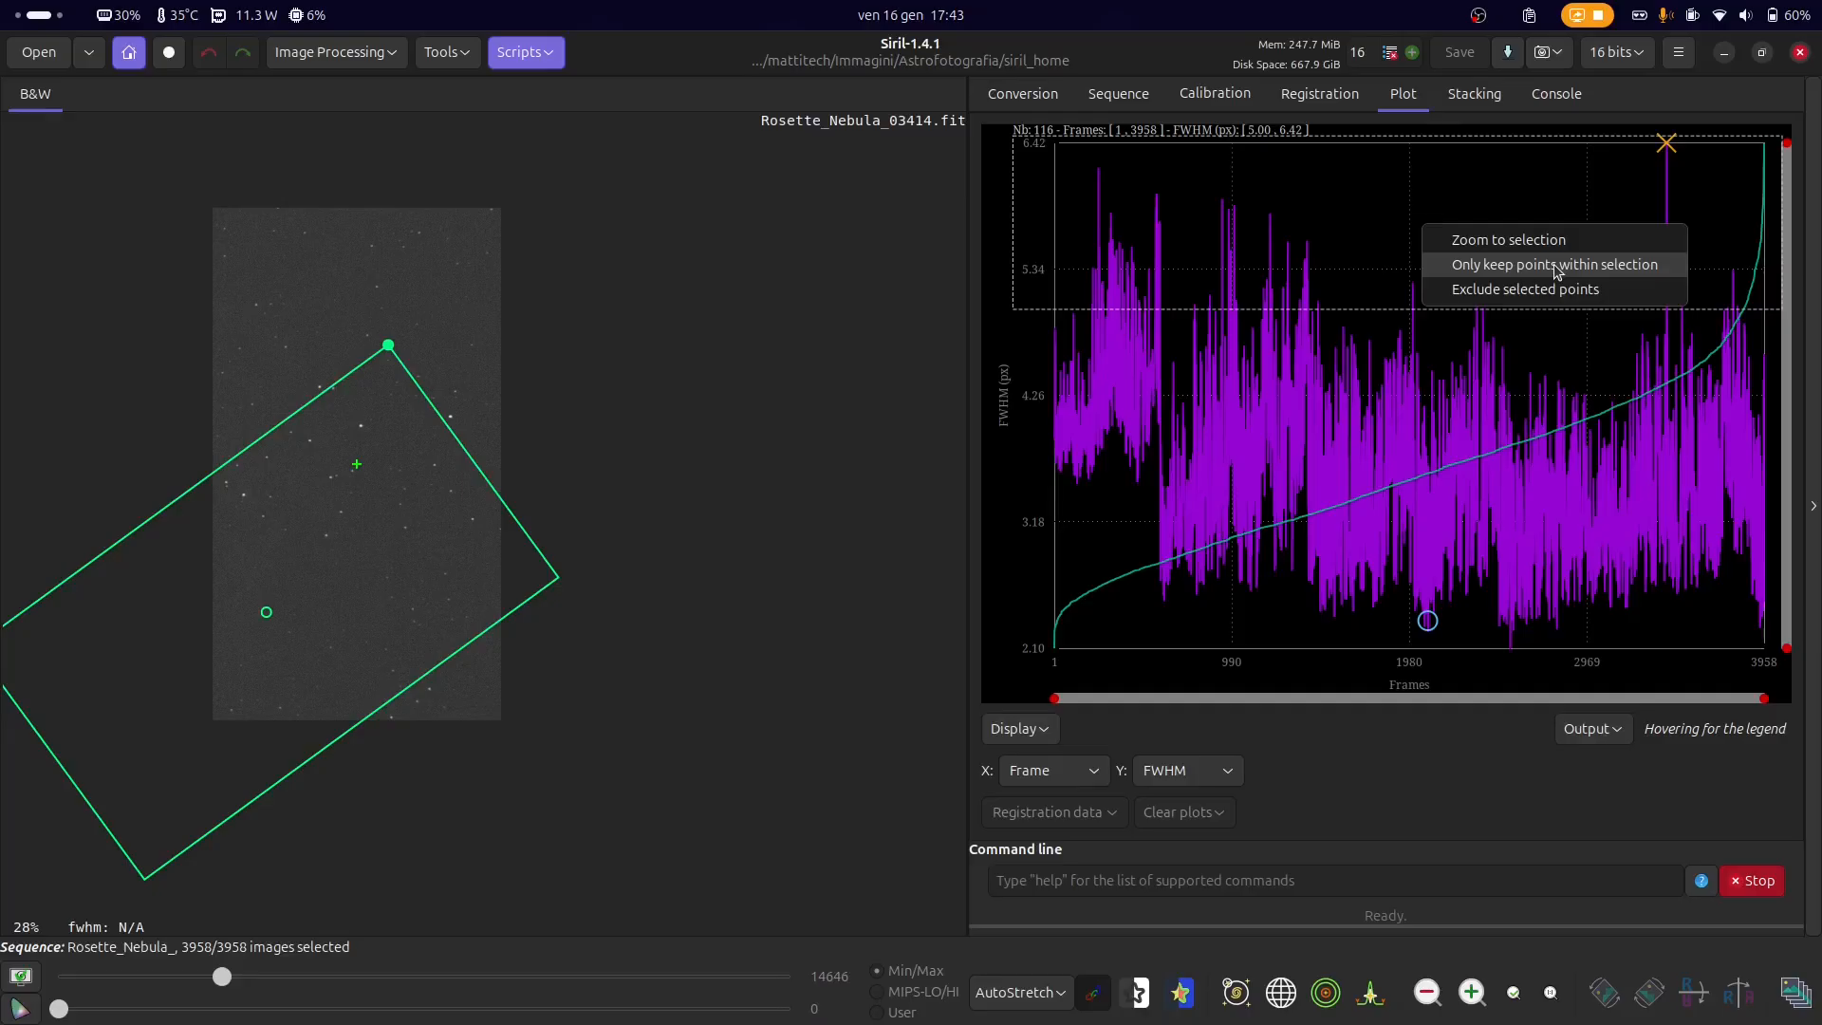
click(1597, 299)
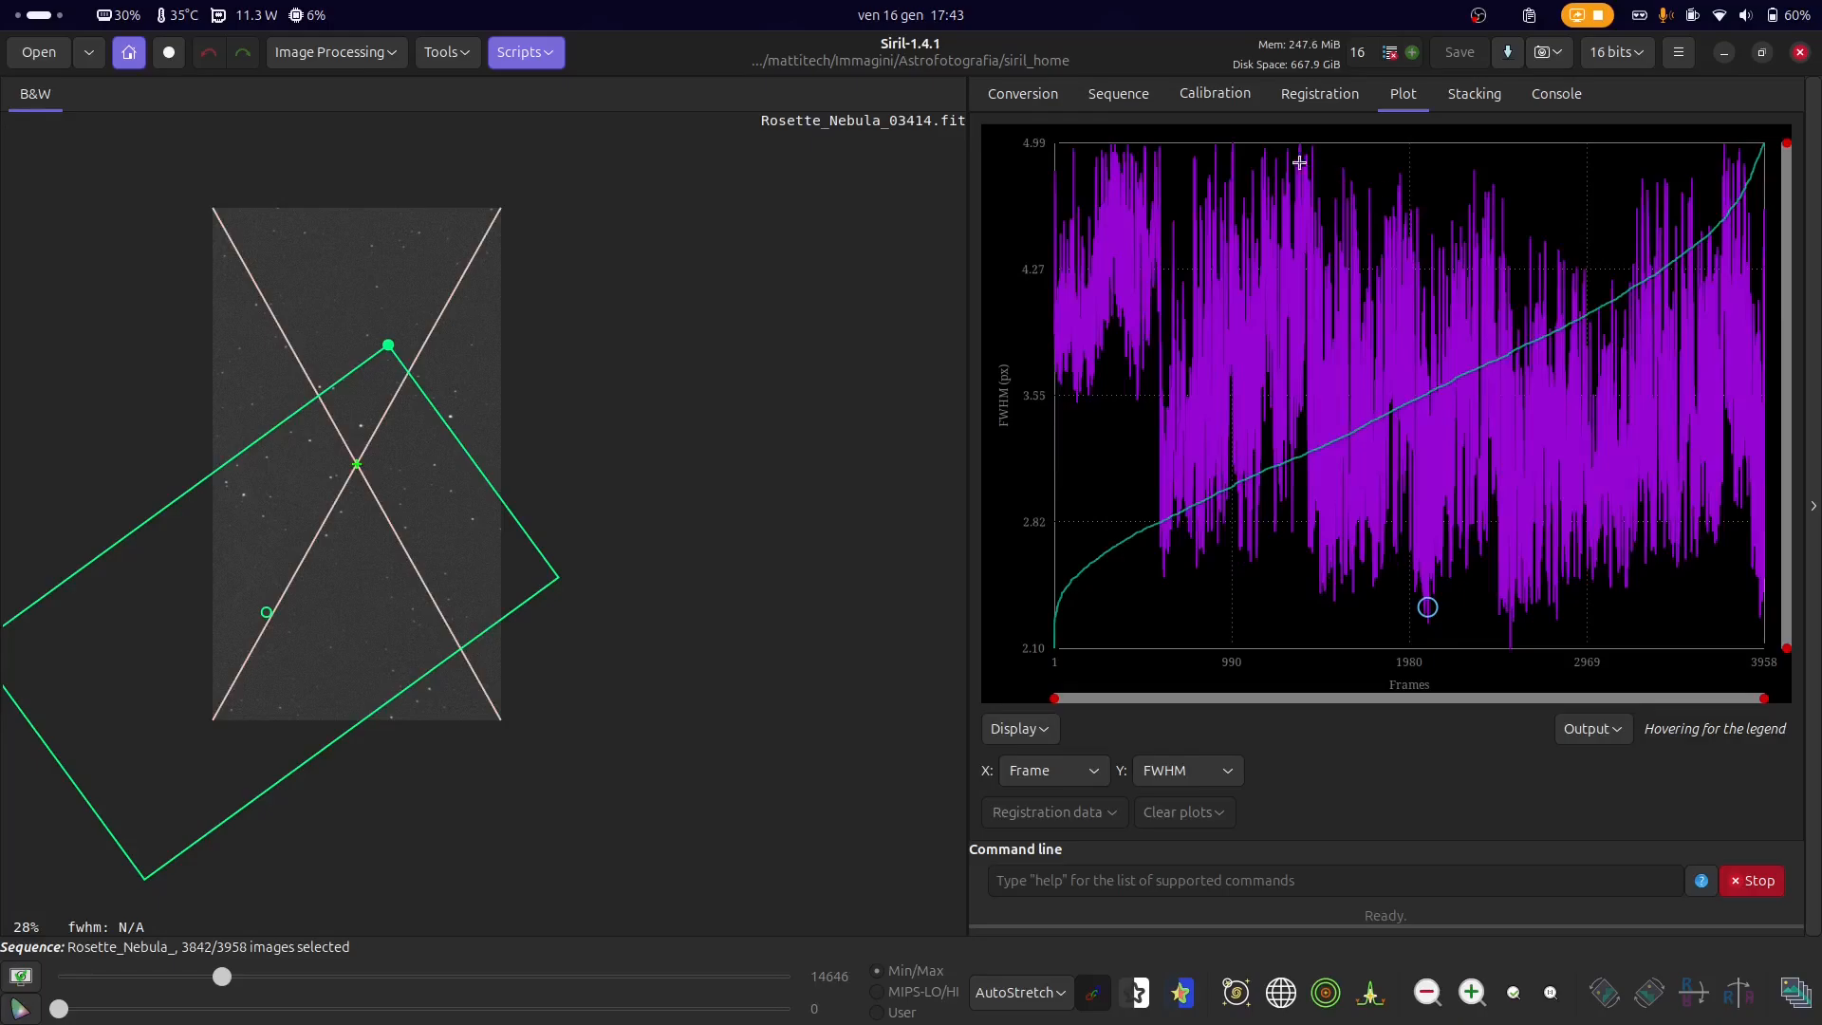
- Zoom the plot to a selection covering frames 1 to 1491 and FWHM from about 3.59 to 4.99 px
drag(1101, 194, 1419, 444)
drag(1192, 304, 1100, 197)
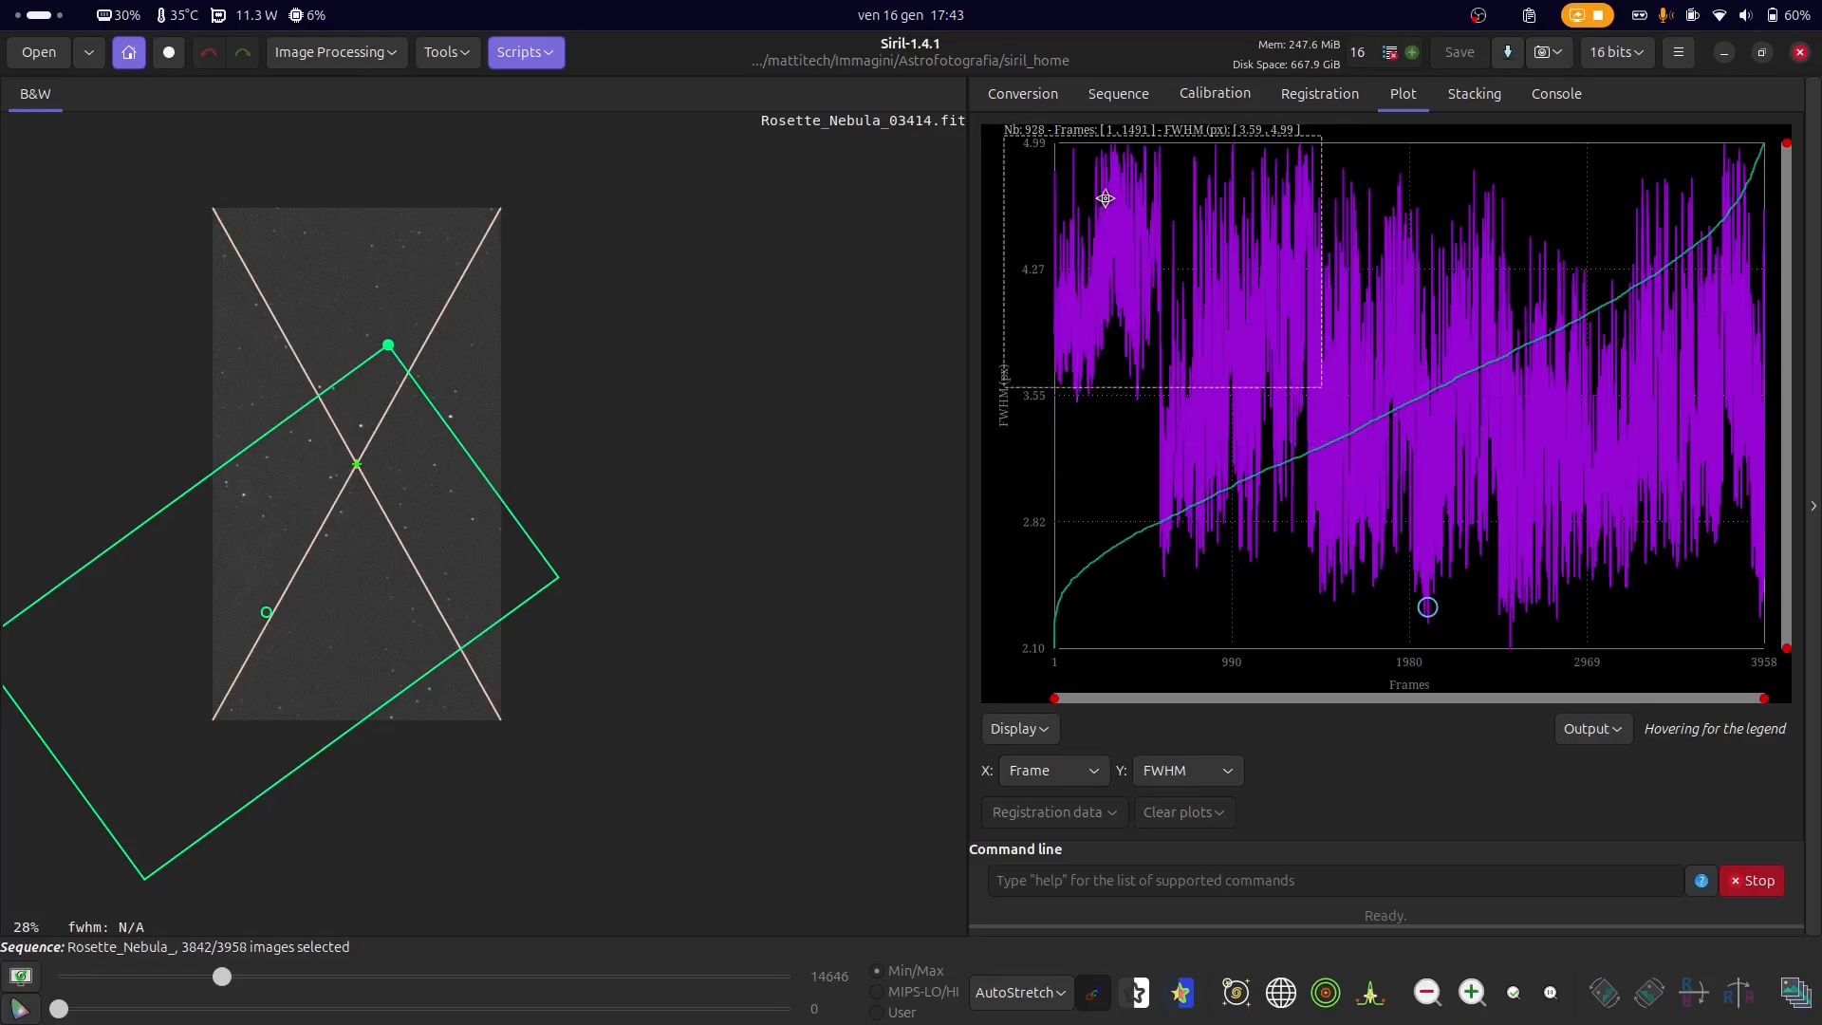
right_click(1104, 197)
click(1177, 215)
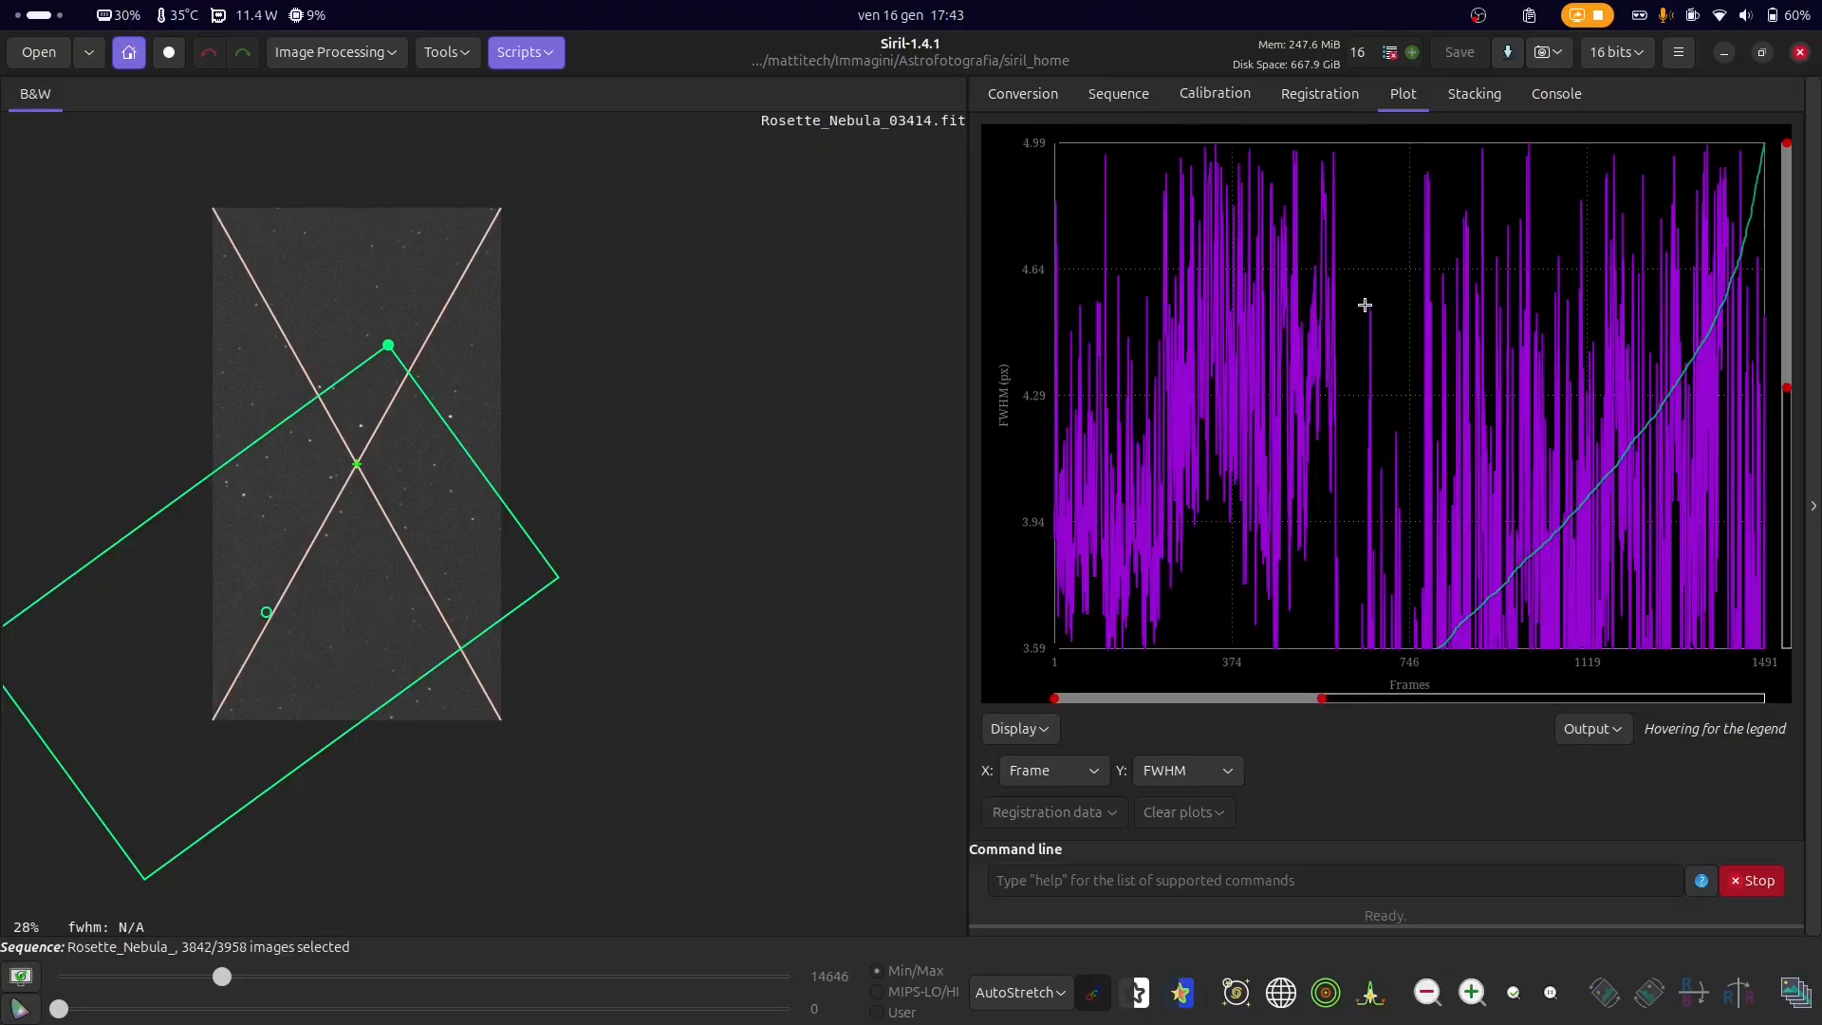
- Show frame 664 from its isolated peak in the plot, and restore the plot to its full range
mouse_move(1368, 308)
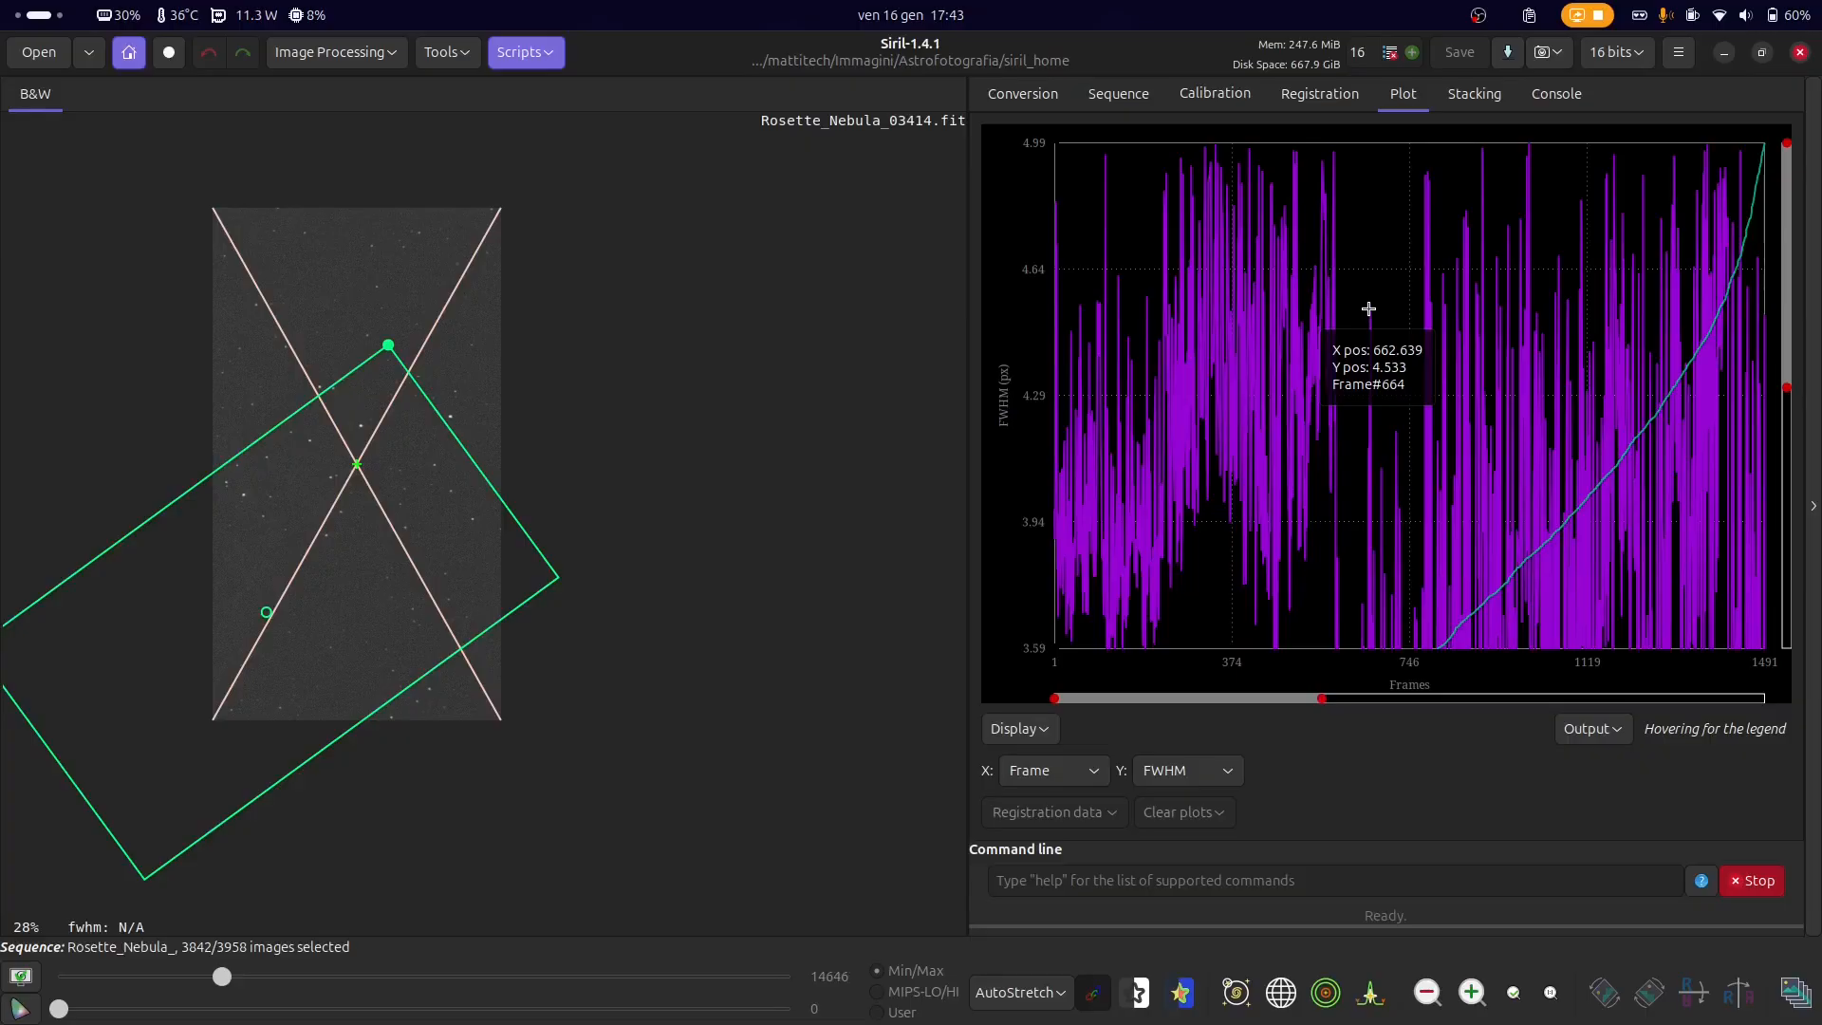
right_click(1369, 309)
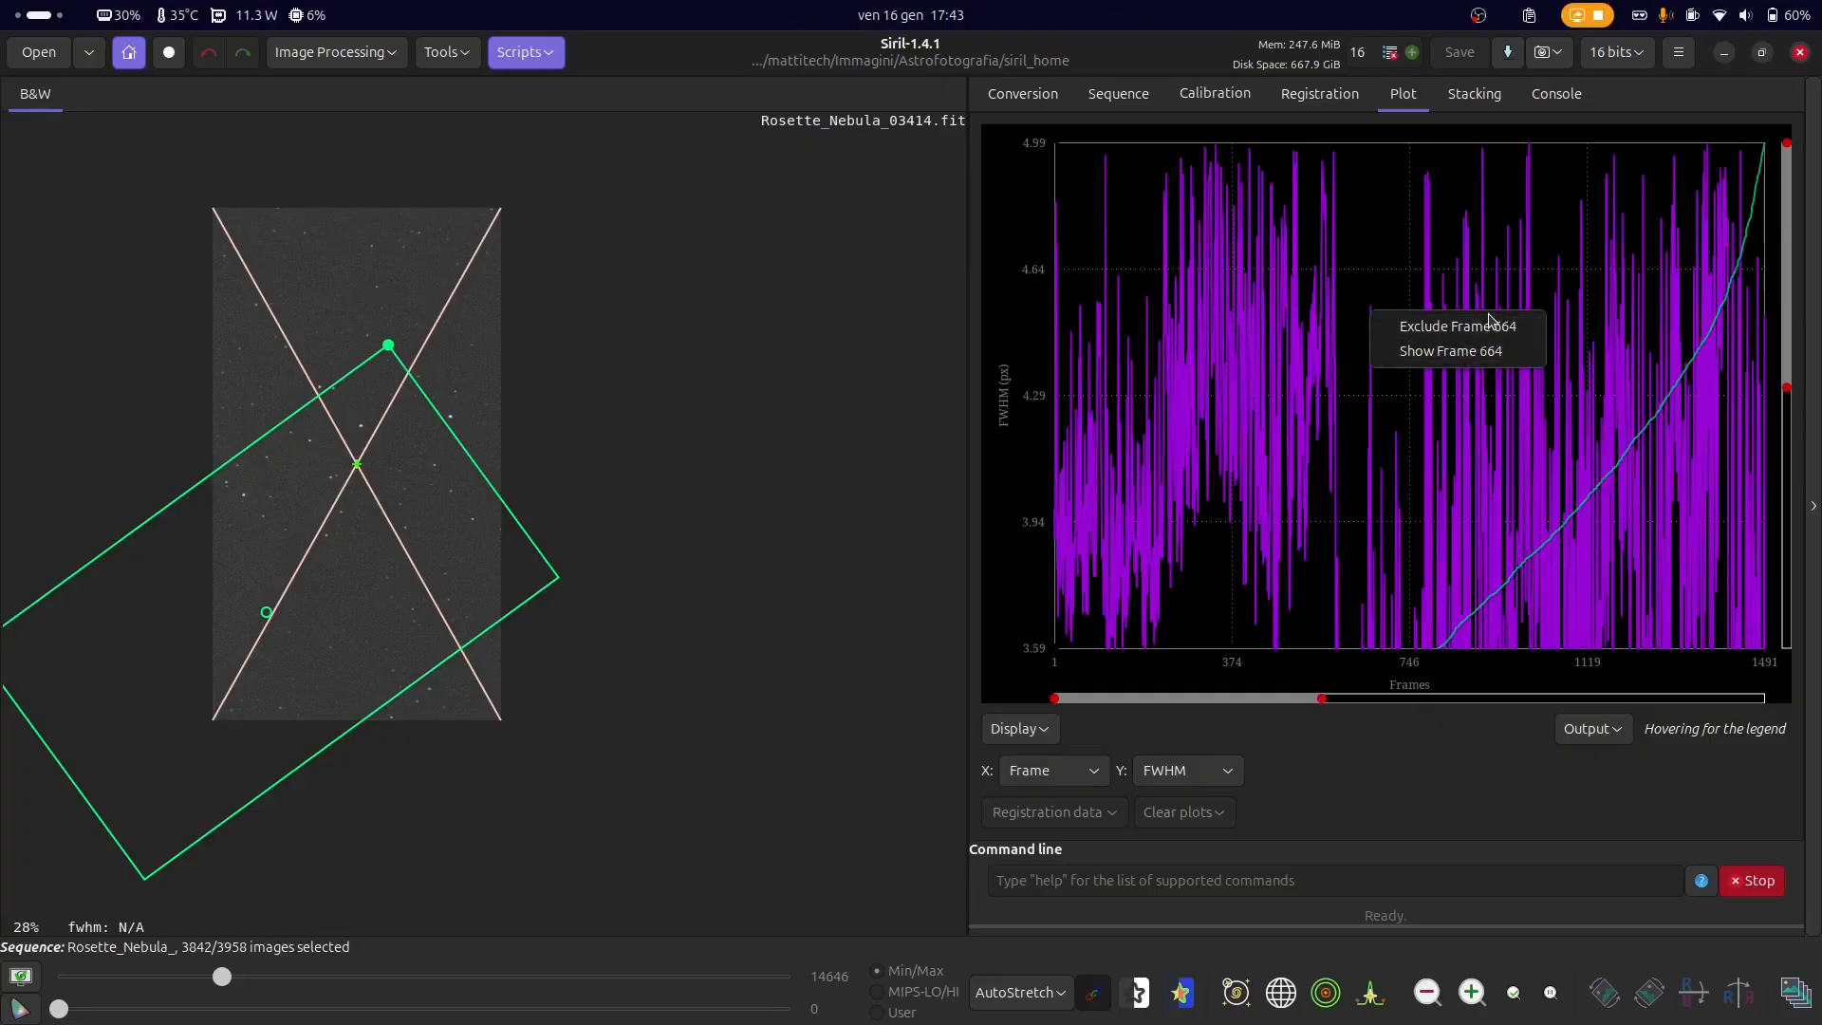
click(1488, 353)
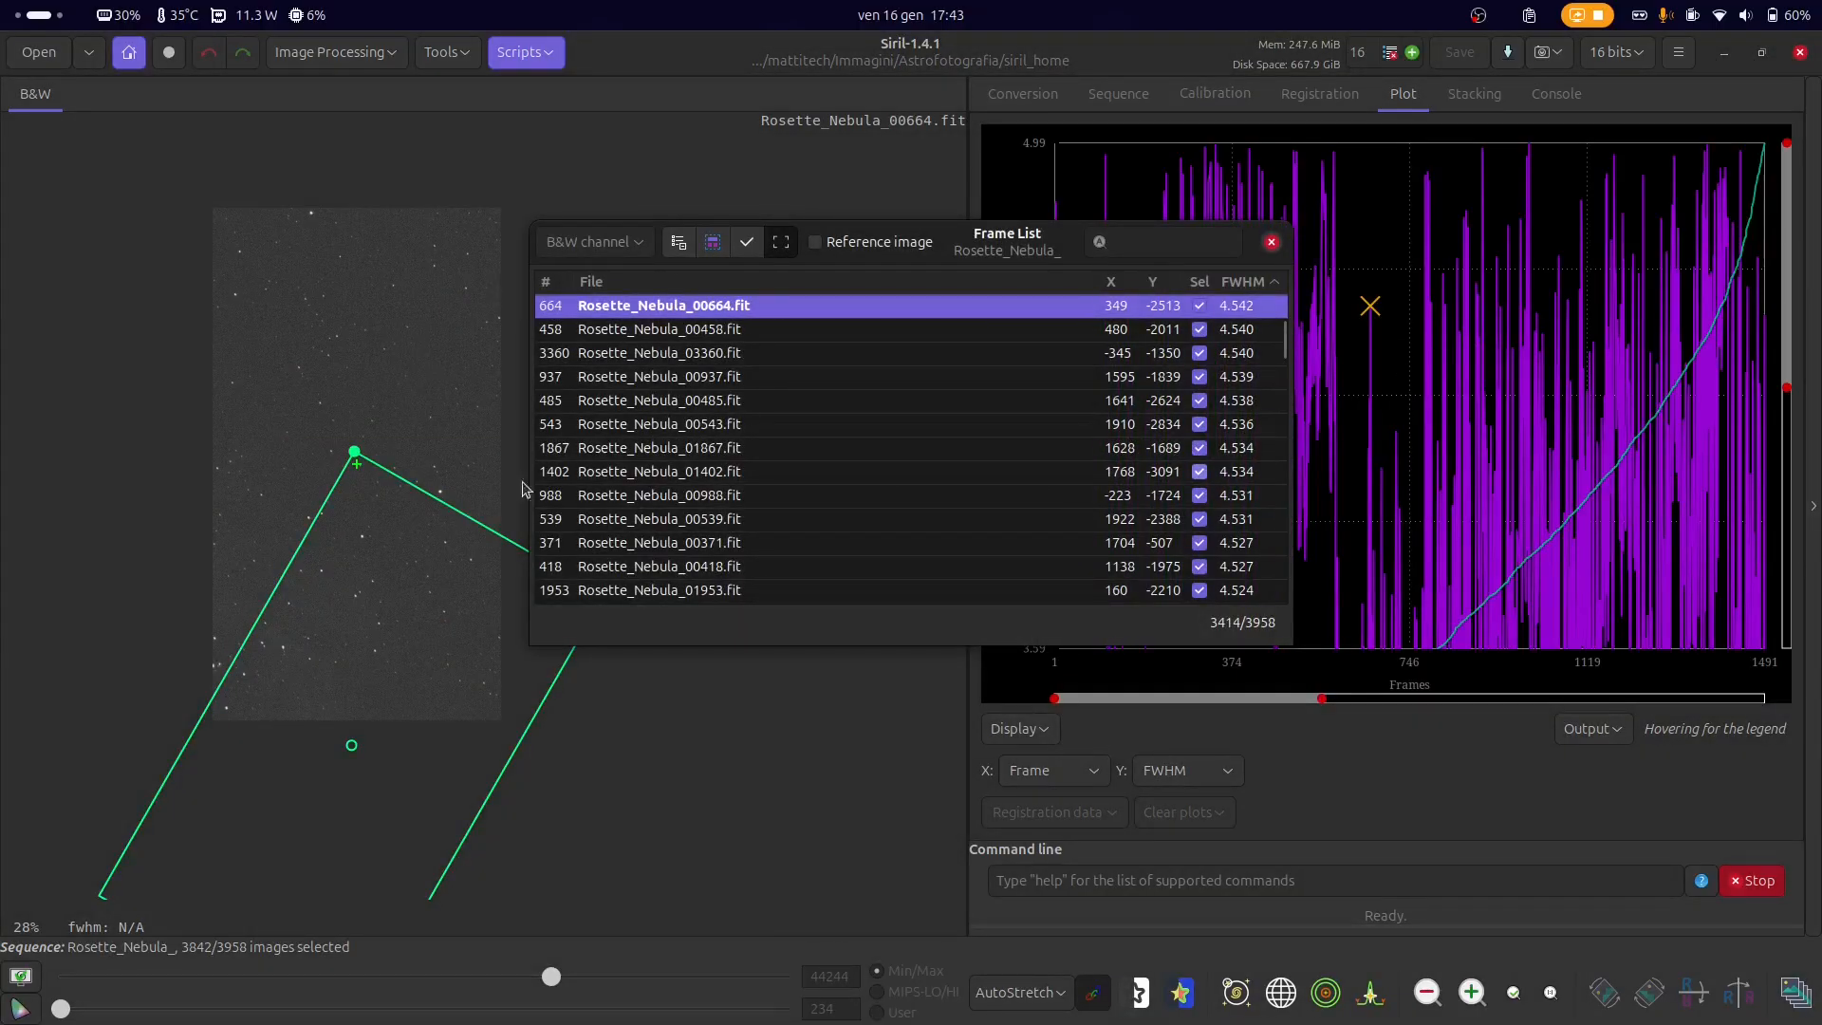
click(1272, 242)
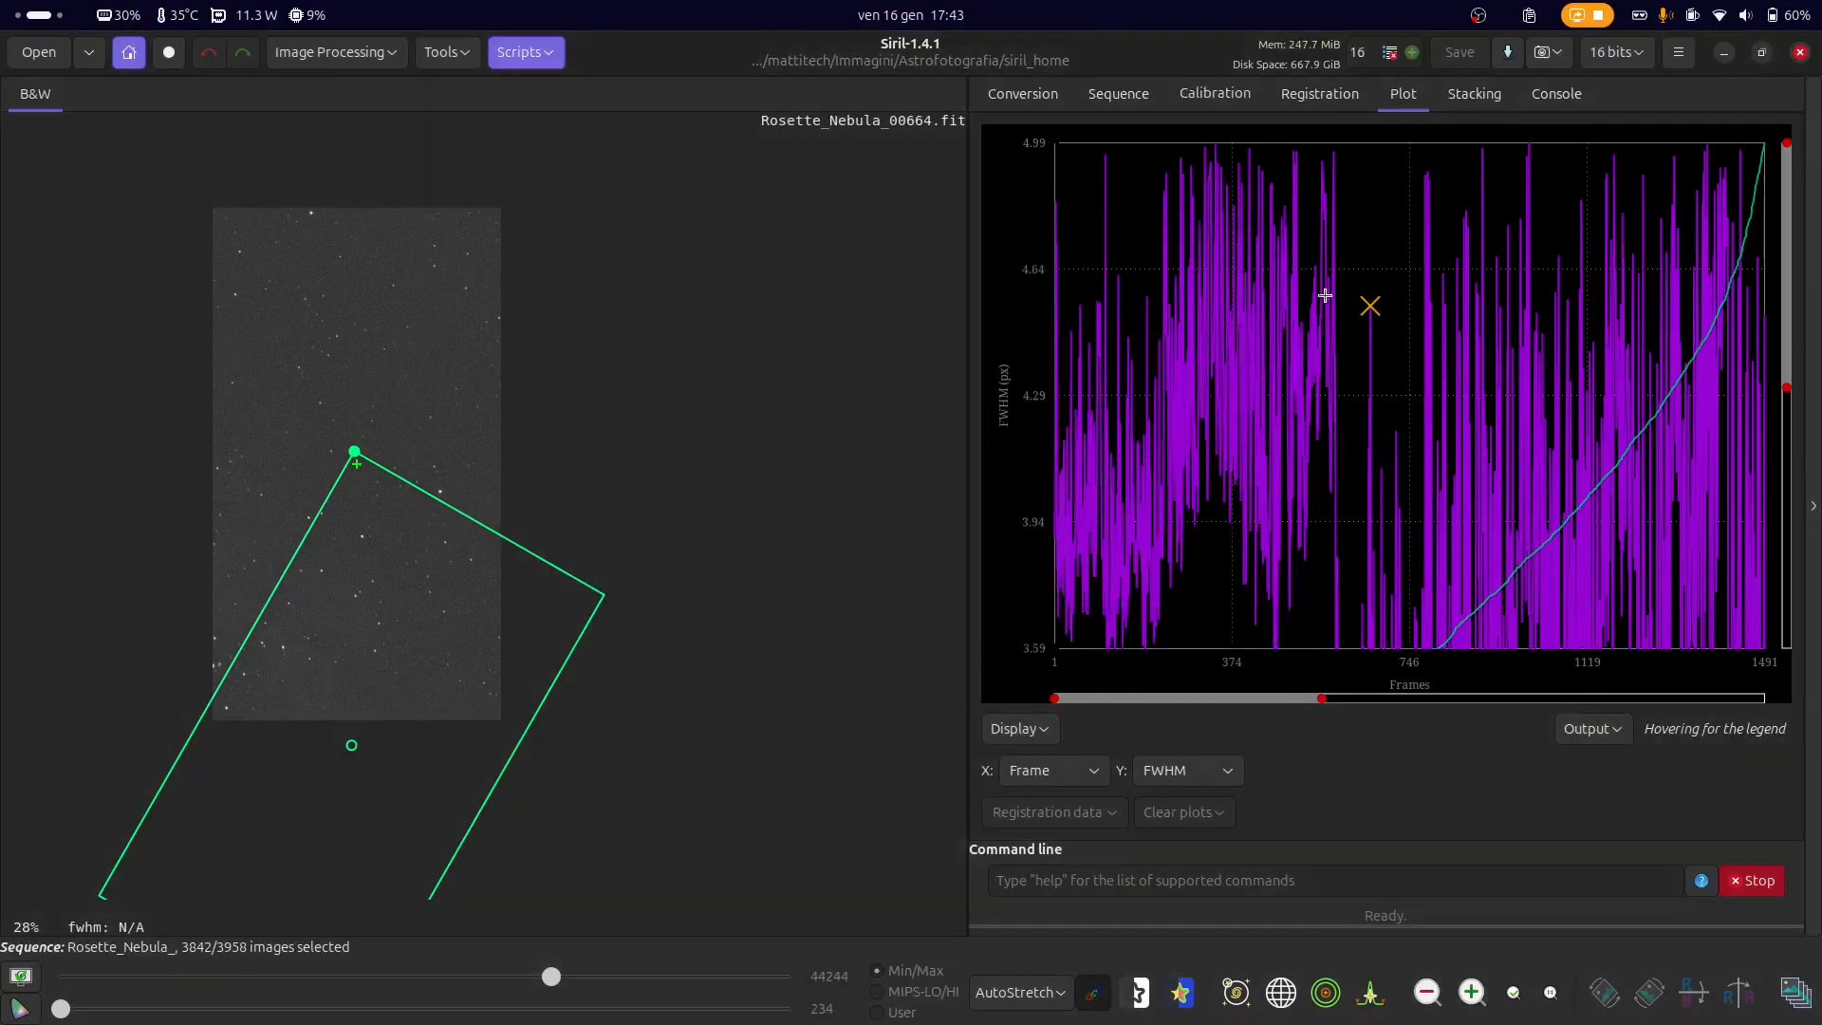
double_click(1357, 323)
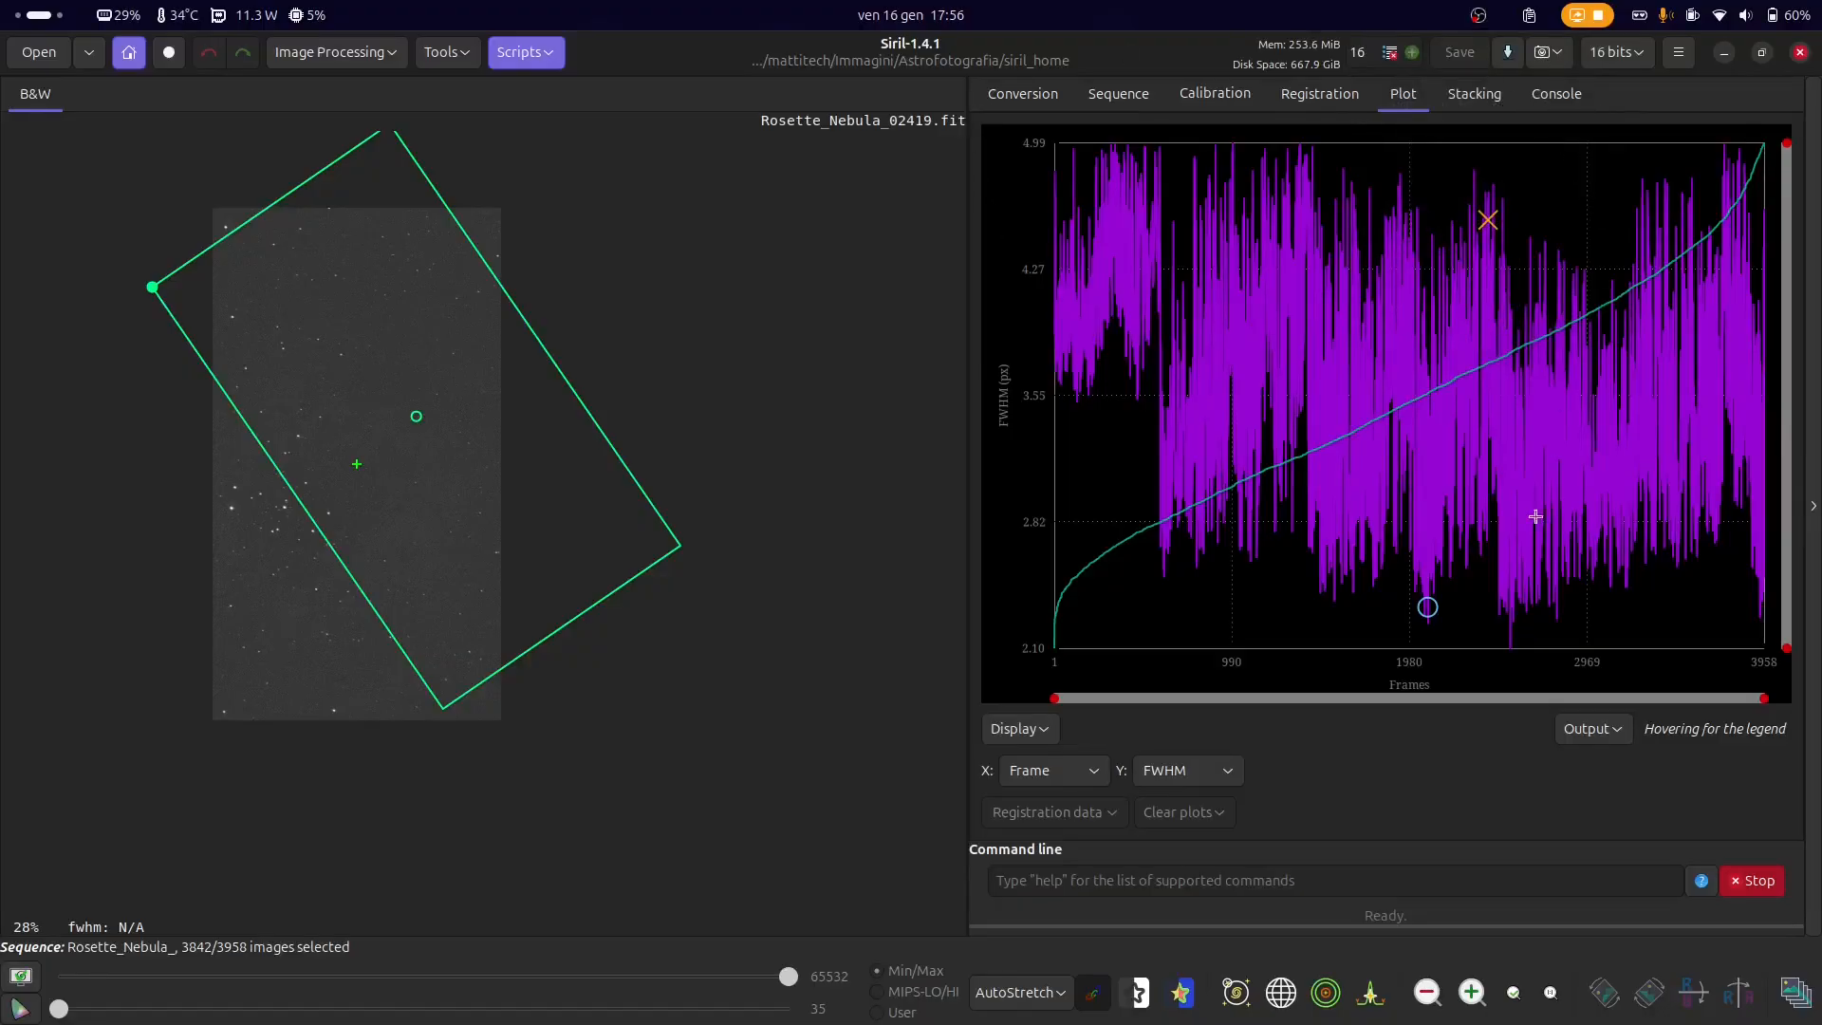
- Plot Roundness on the Y axis and temporarily select the points from 0.78 to 0.85 across all frames
click(1204, 780)
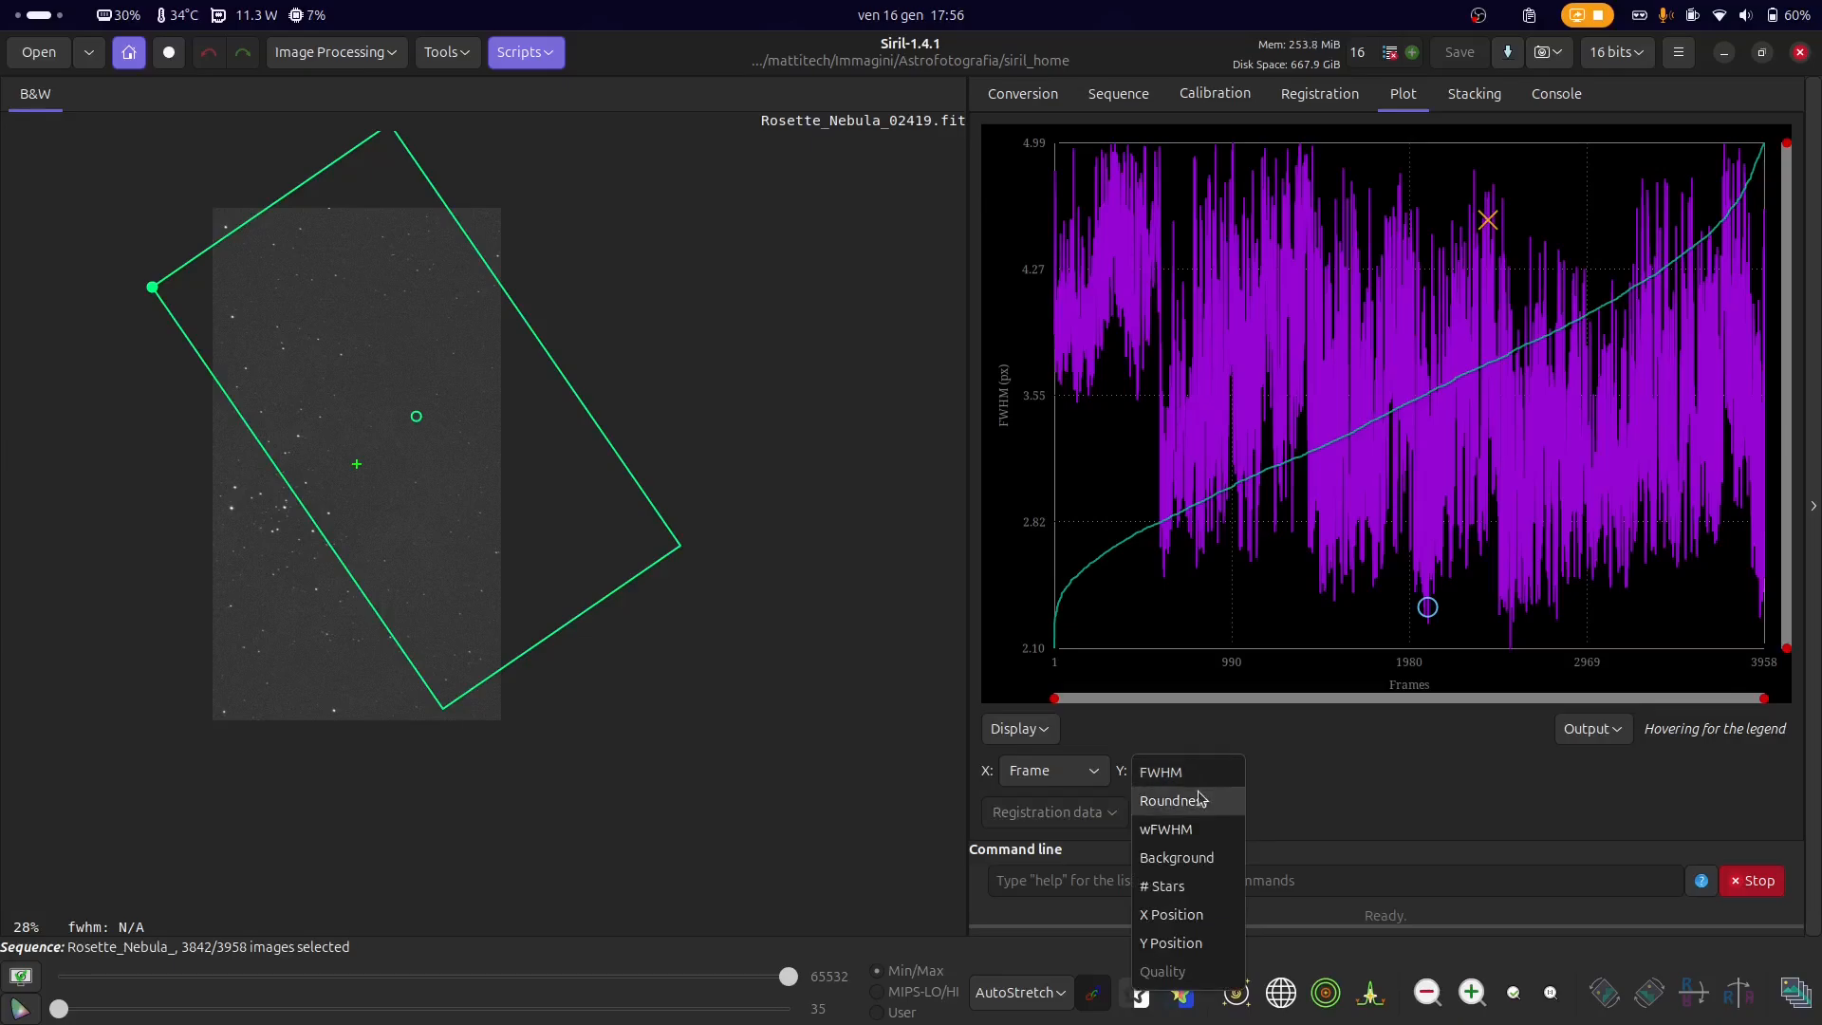
click(1206, 802)
mouse_move(1194, 593)
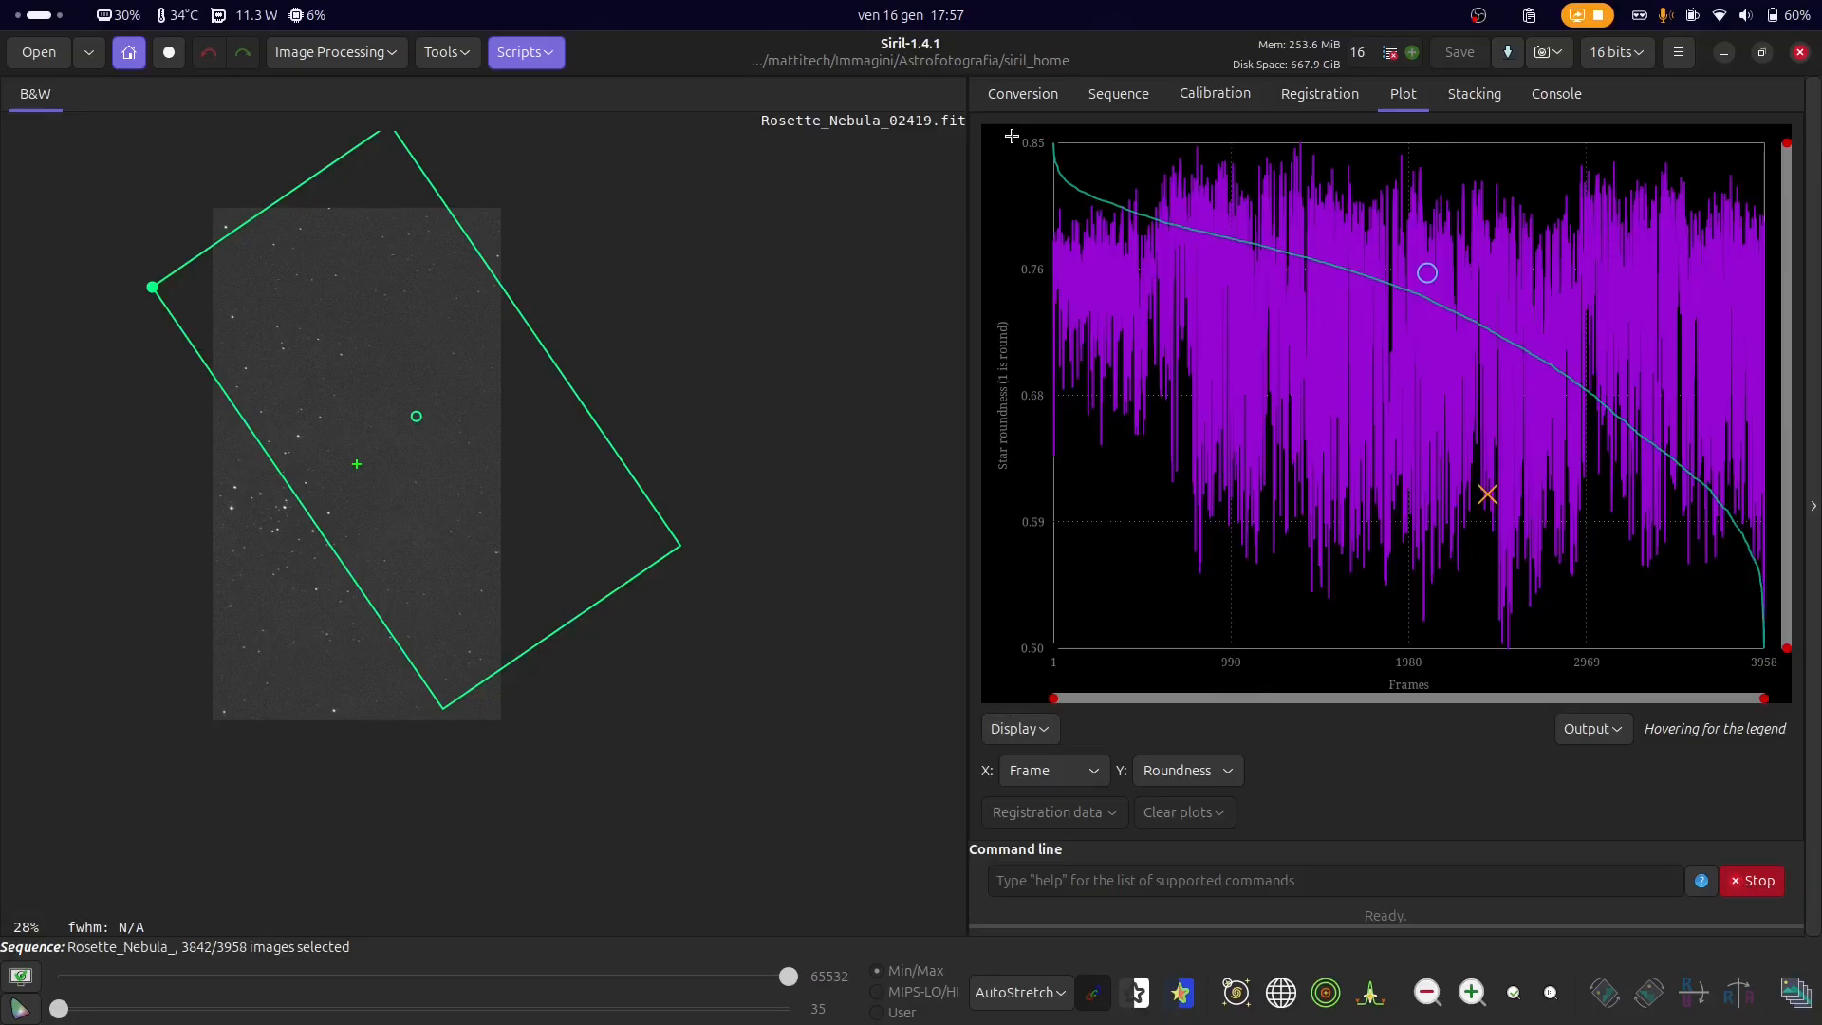
drag(1012, 137, 1815, 250)
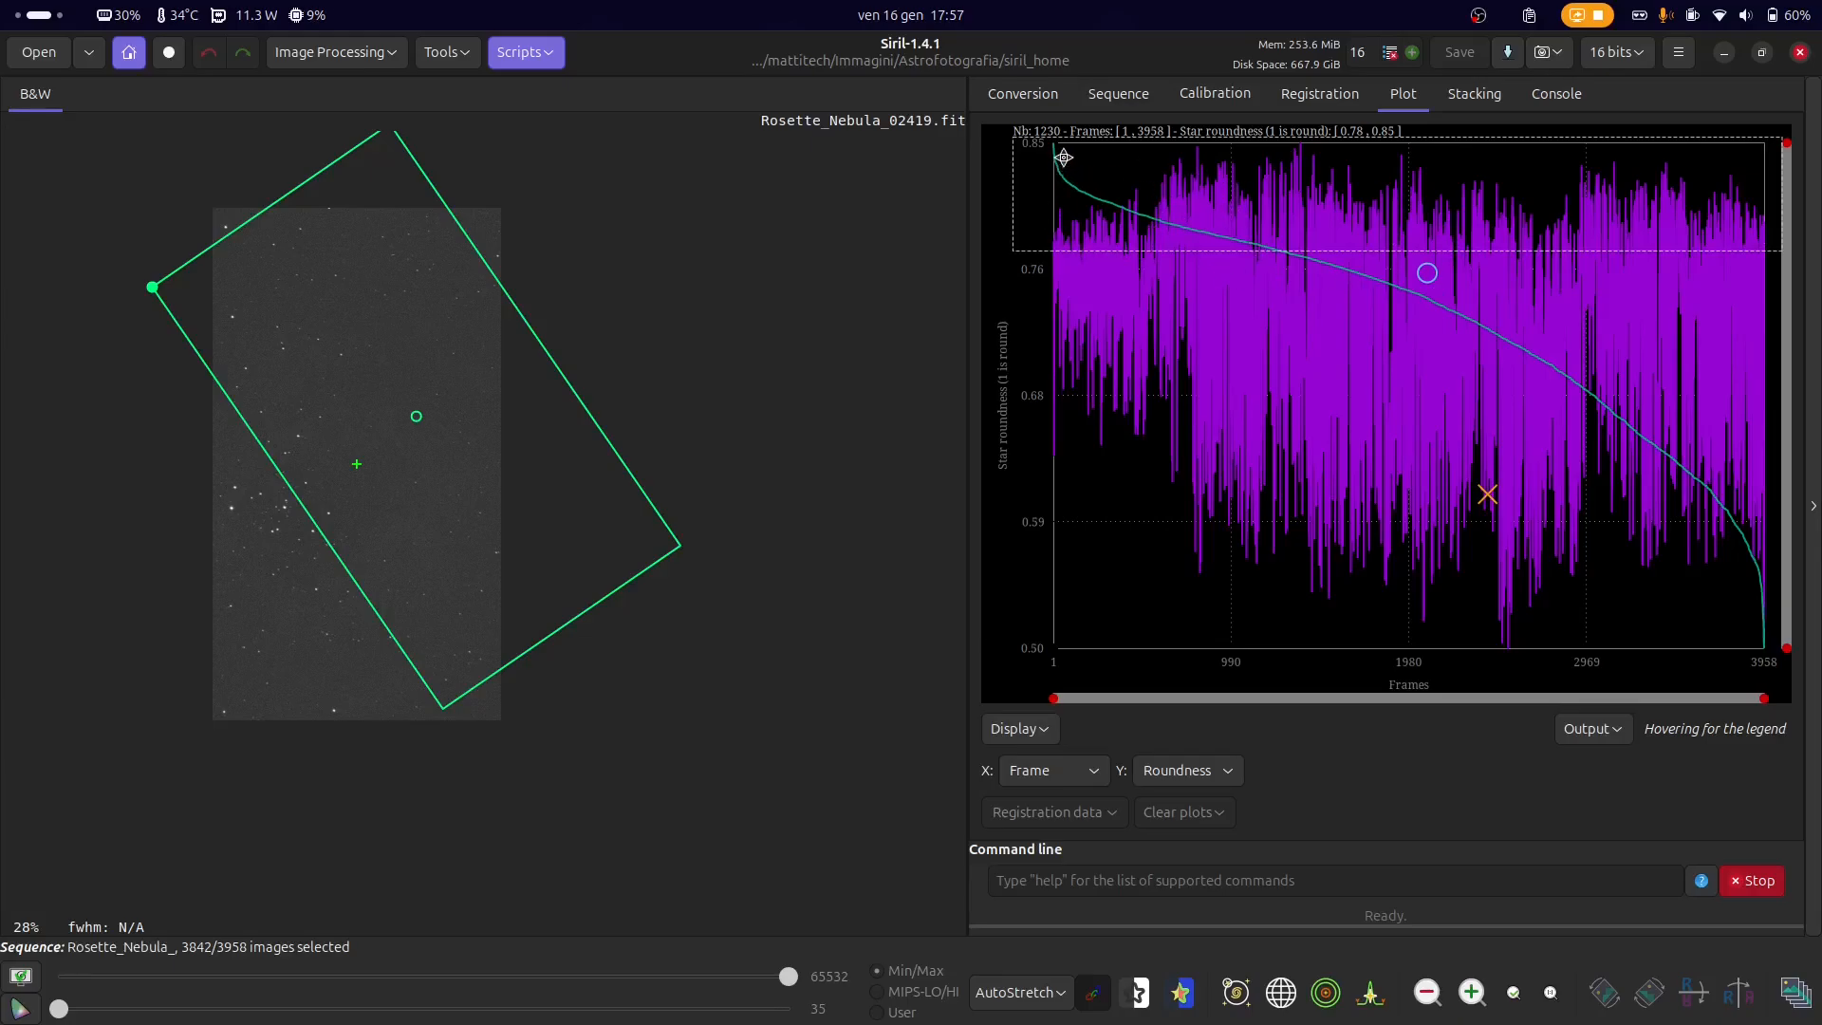
mouse_move(1065, 157)
mouse_move(1166, 208)
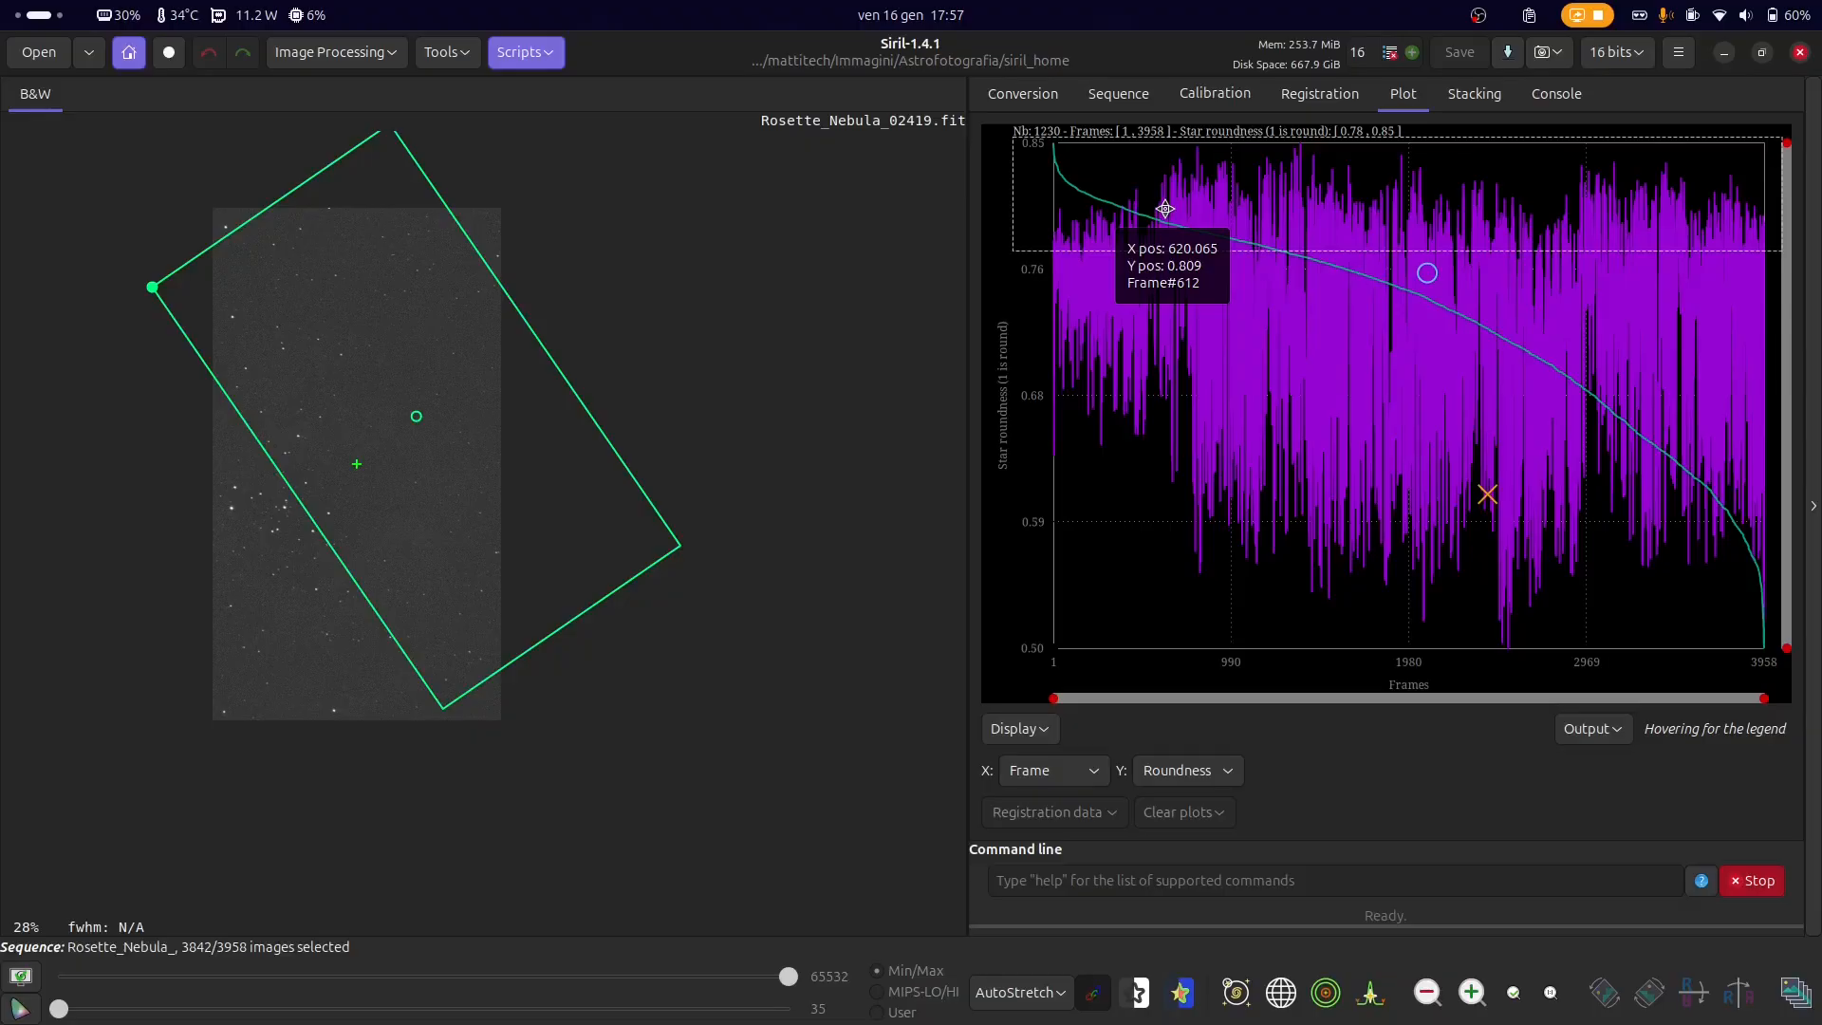
click(1383, 380)
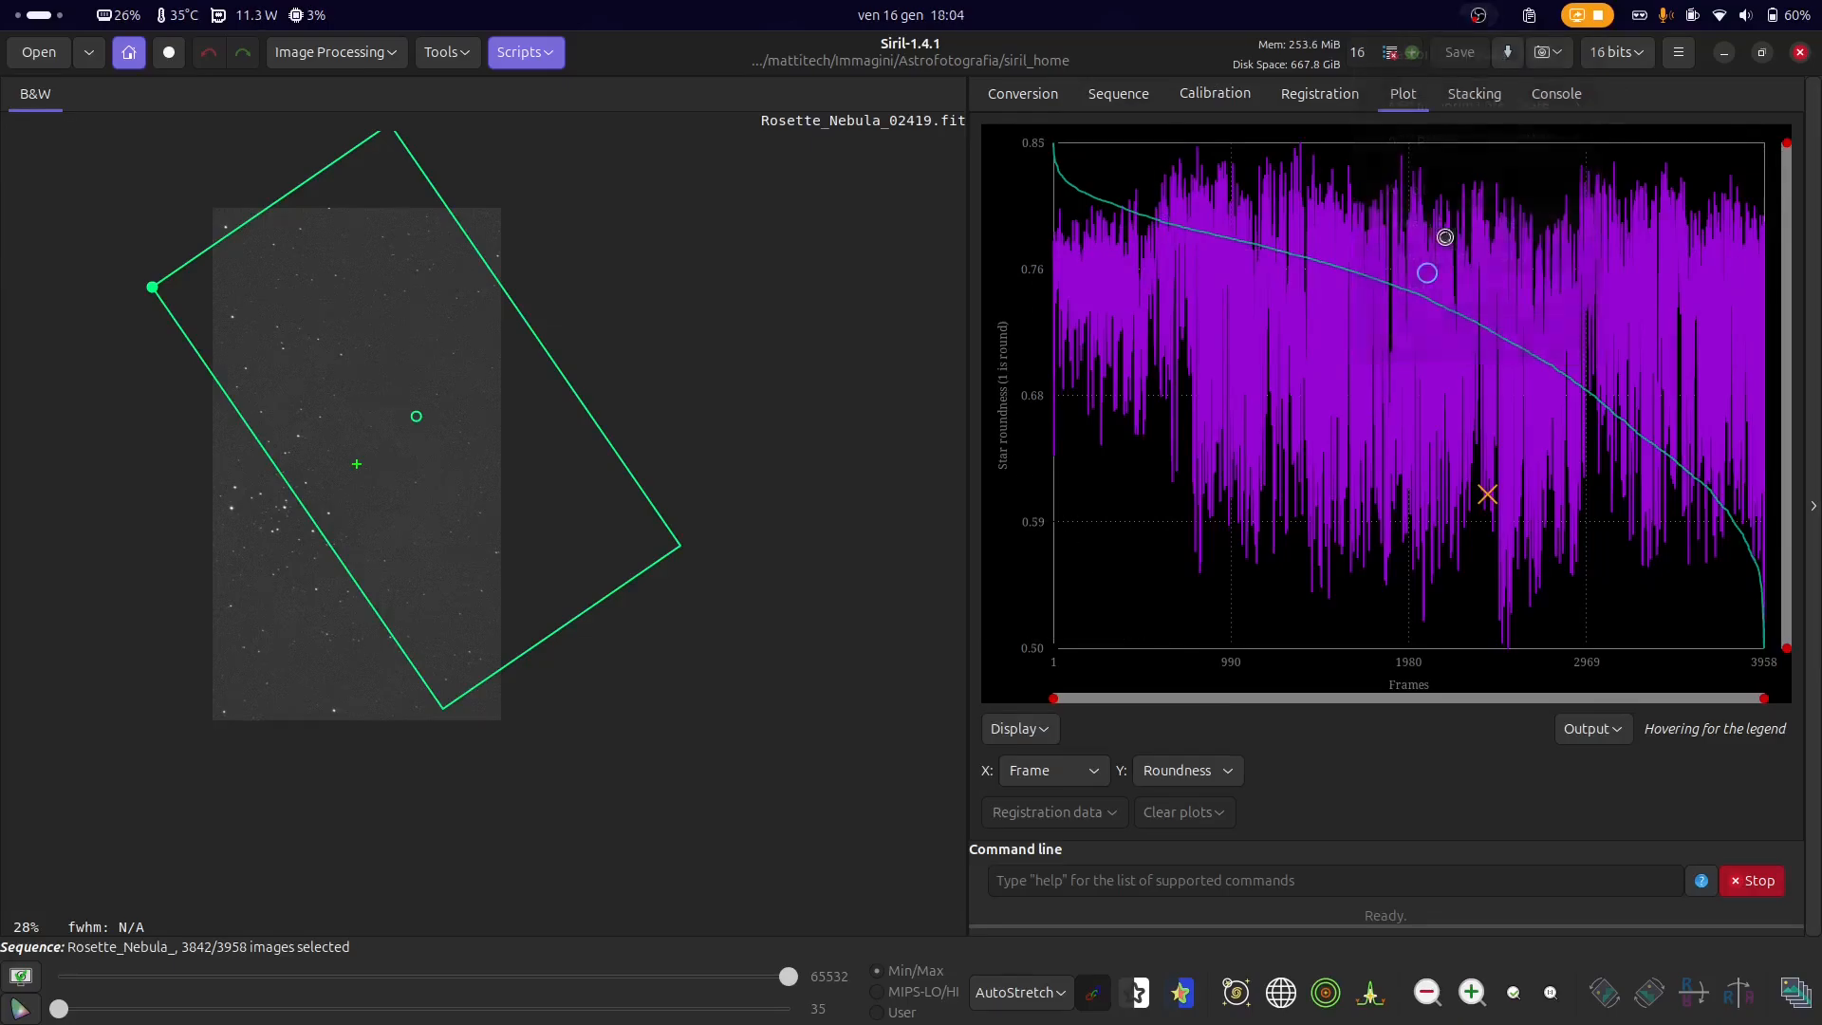
- Show low-roundness frame 816 from the plot and inspect its stars up close
right_click(1200, 574)
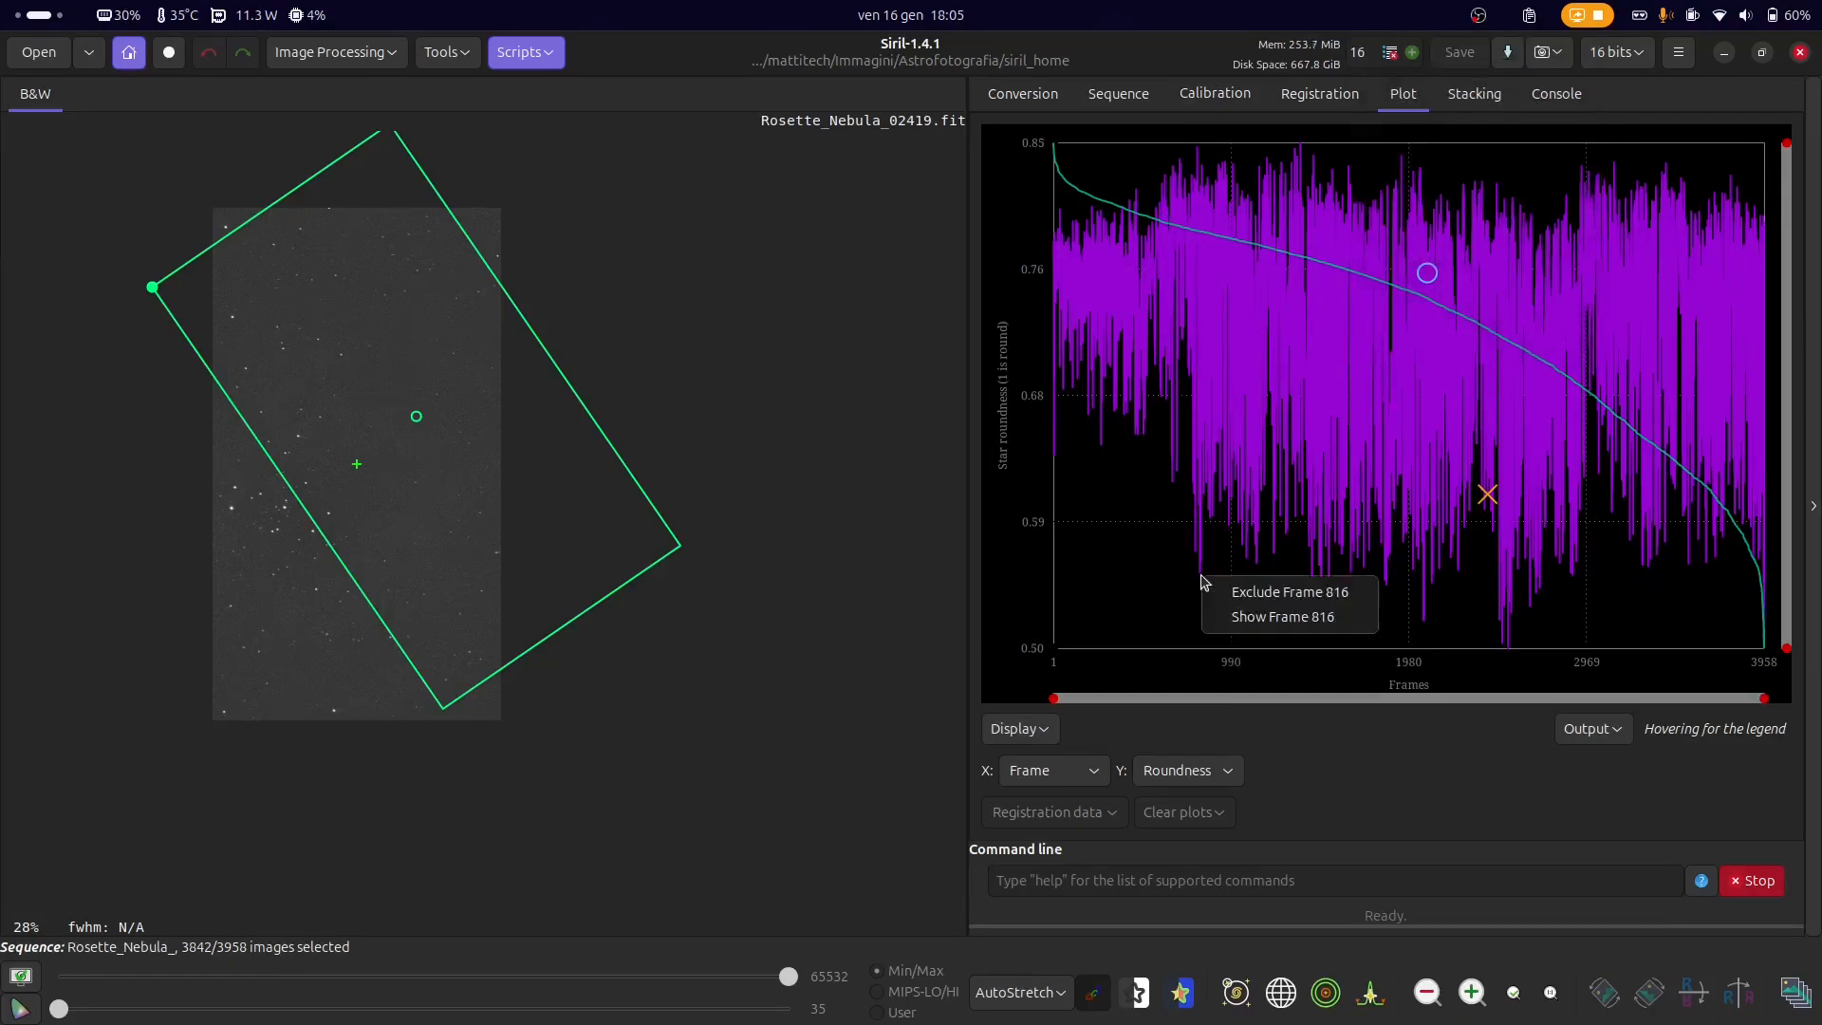
click(1245, 615)
scroll(337, 412, up, 4)
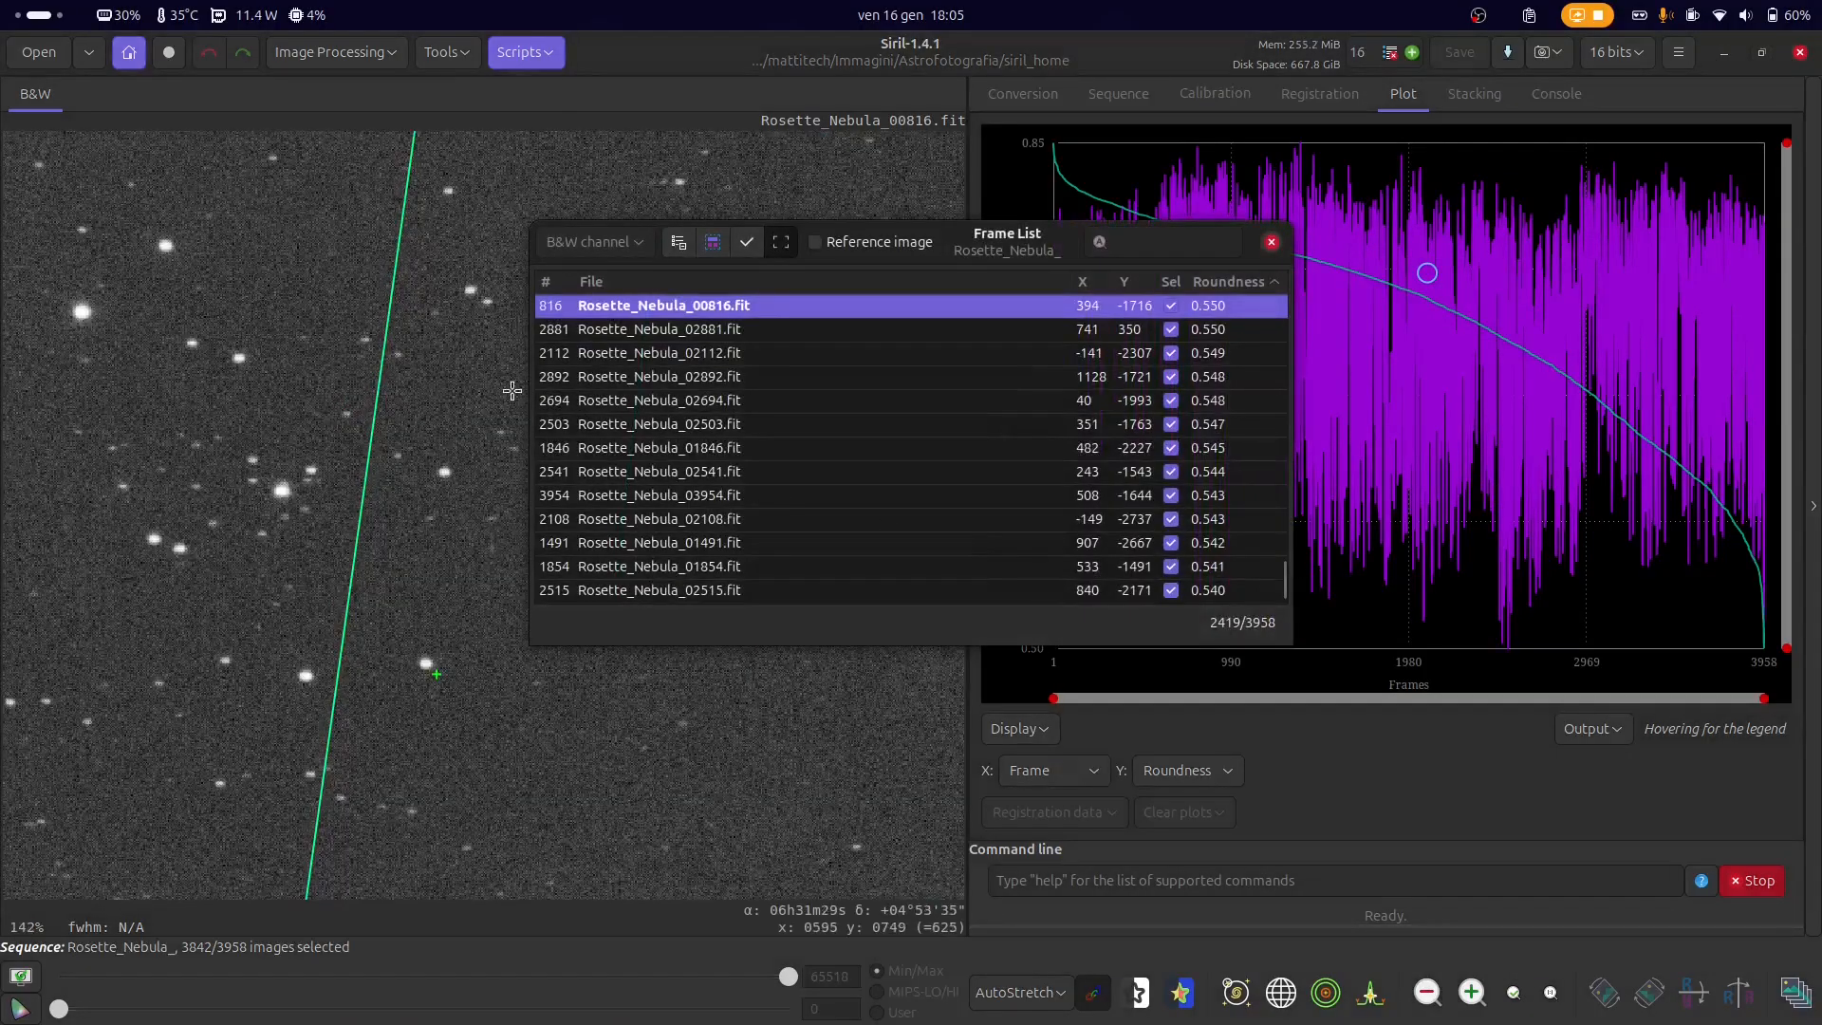
- Show frame 2533 from the lowest point of the roundness plot and examine its star shapes at several magnifications
right_click(1511, 654)
click(1597, 689)
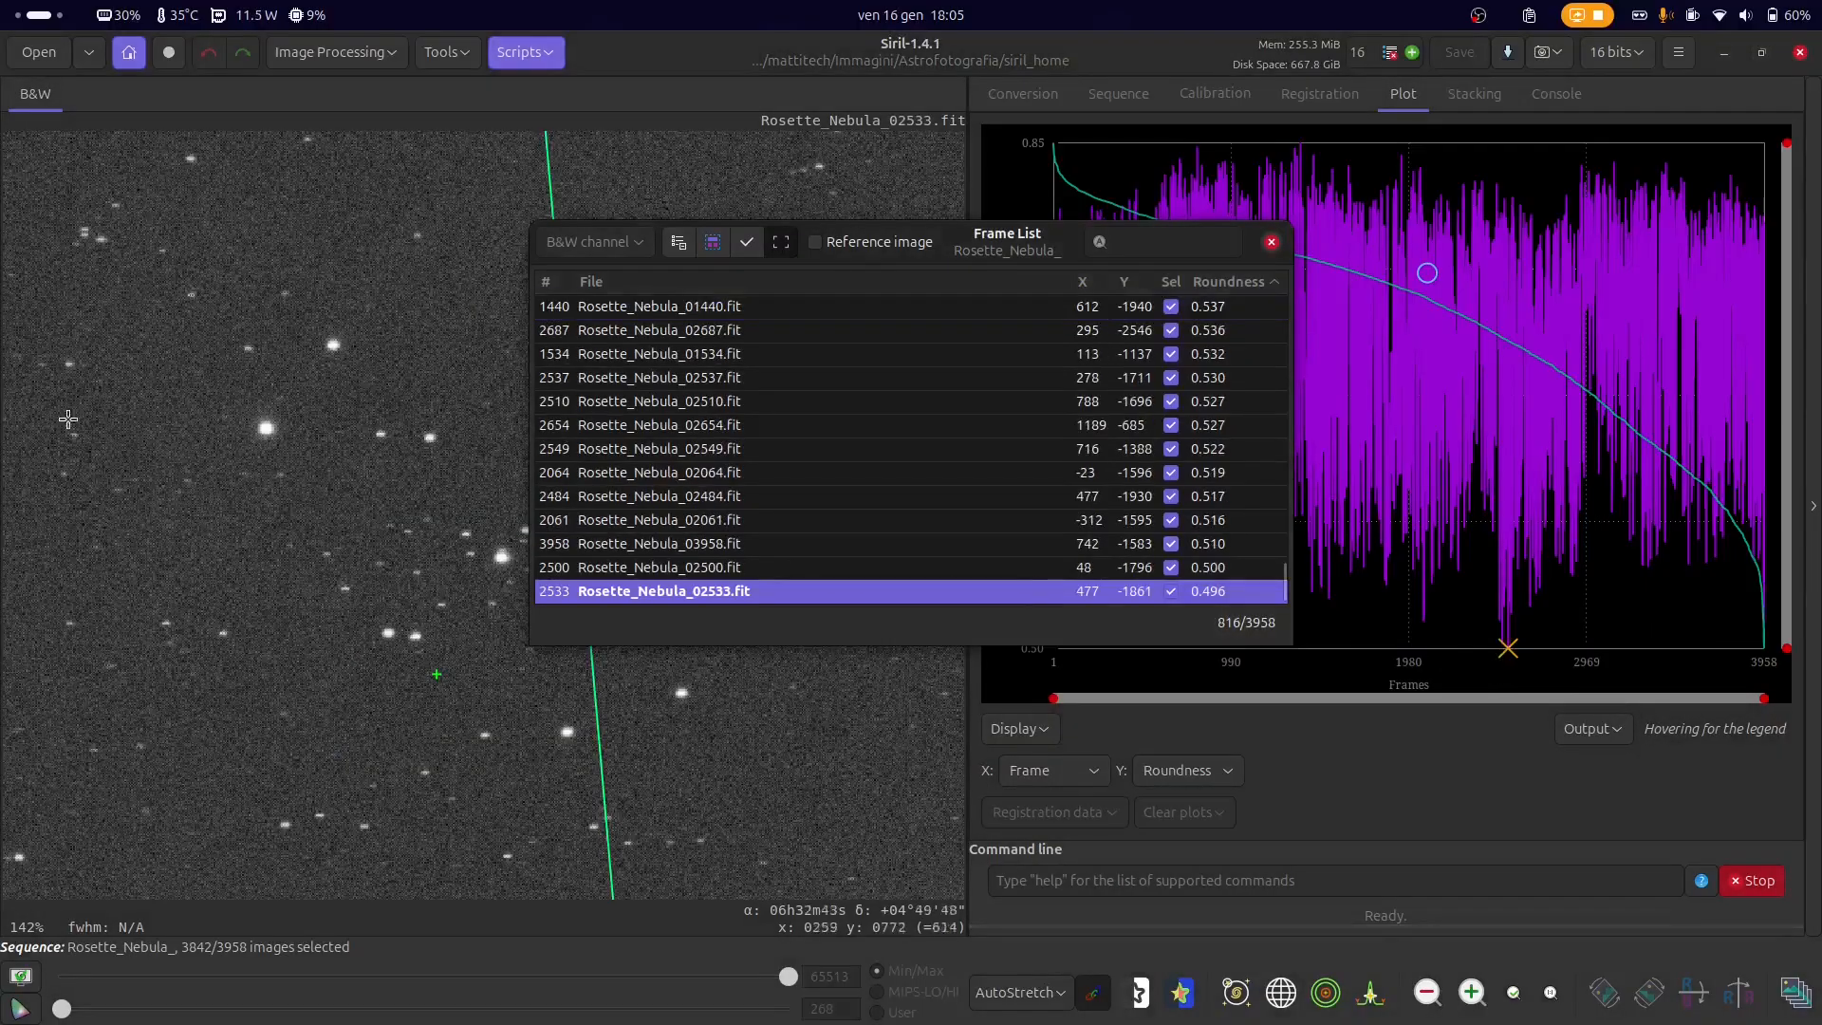
scroll(351, 417, down, 2)
scroll(347, 468, up, 3)
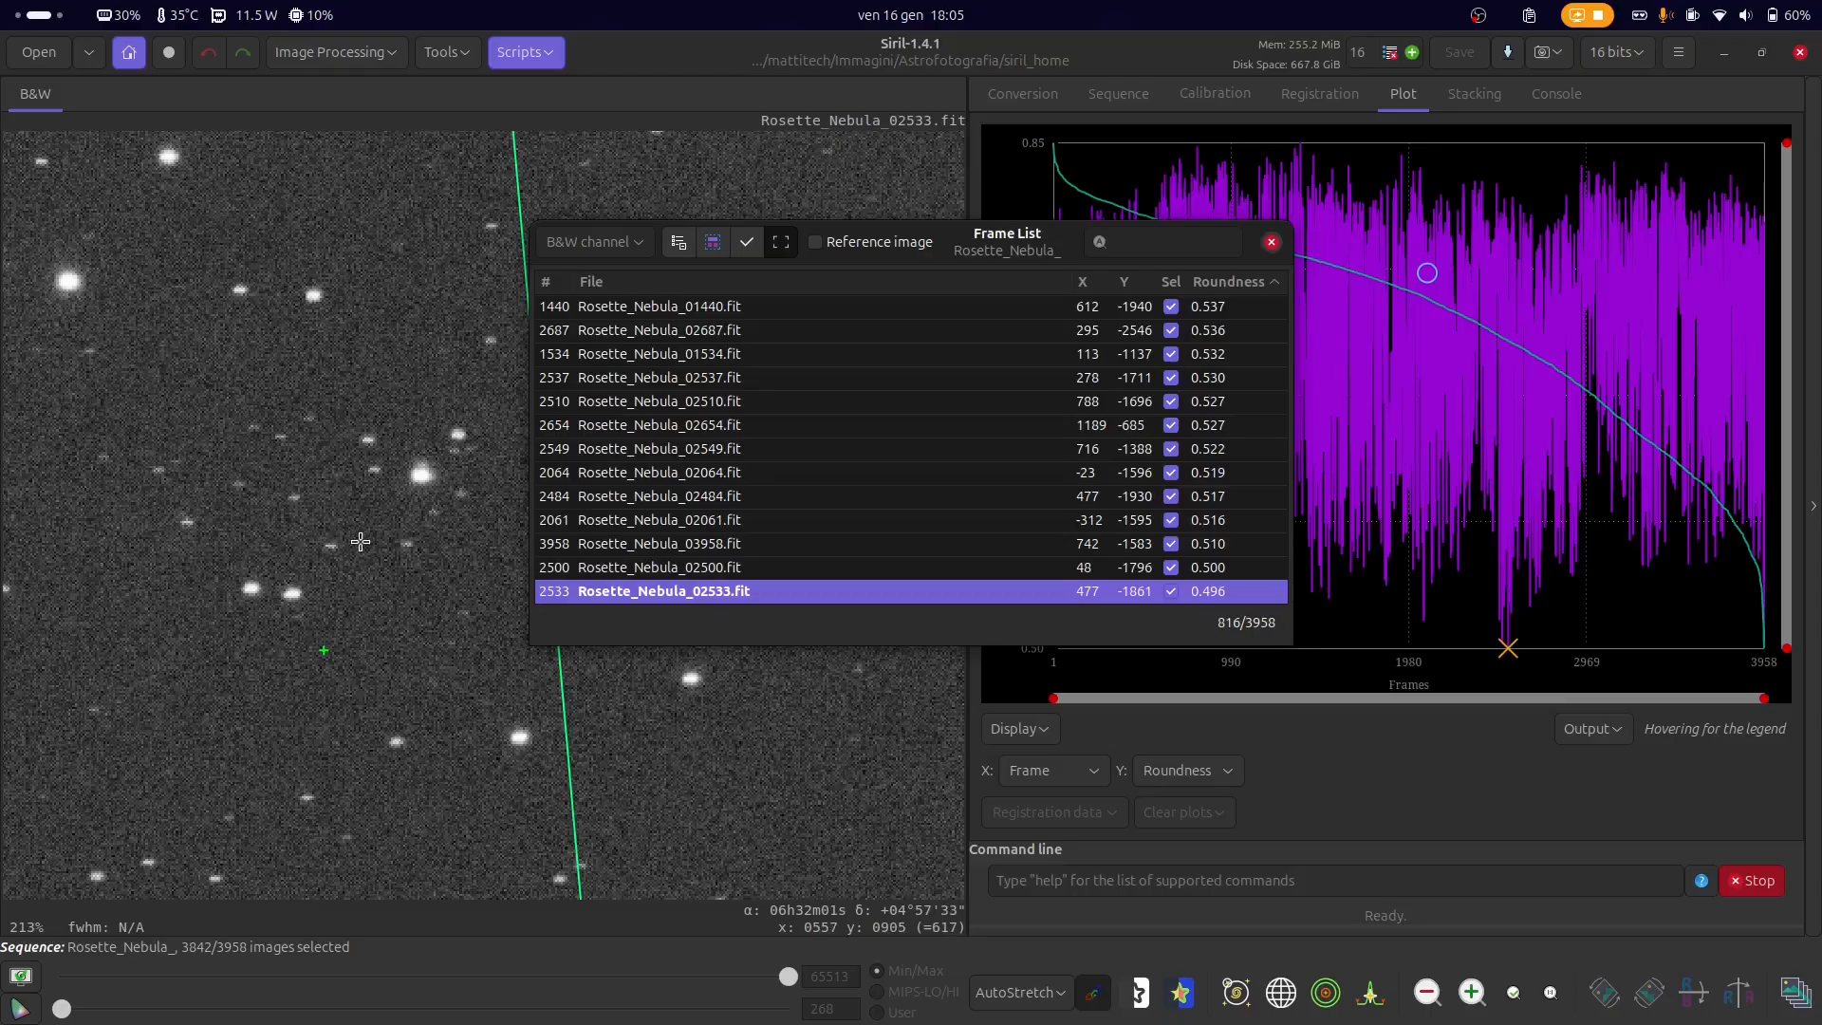
scroll(360, 542, down, 1)
scroll(351, 479, down, 2)
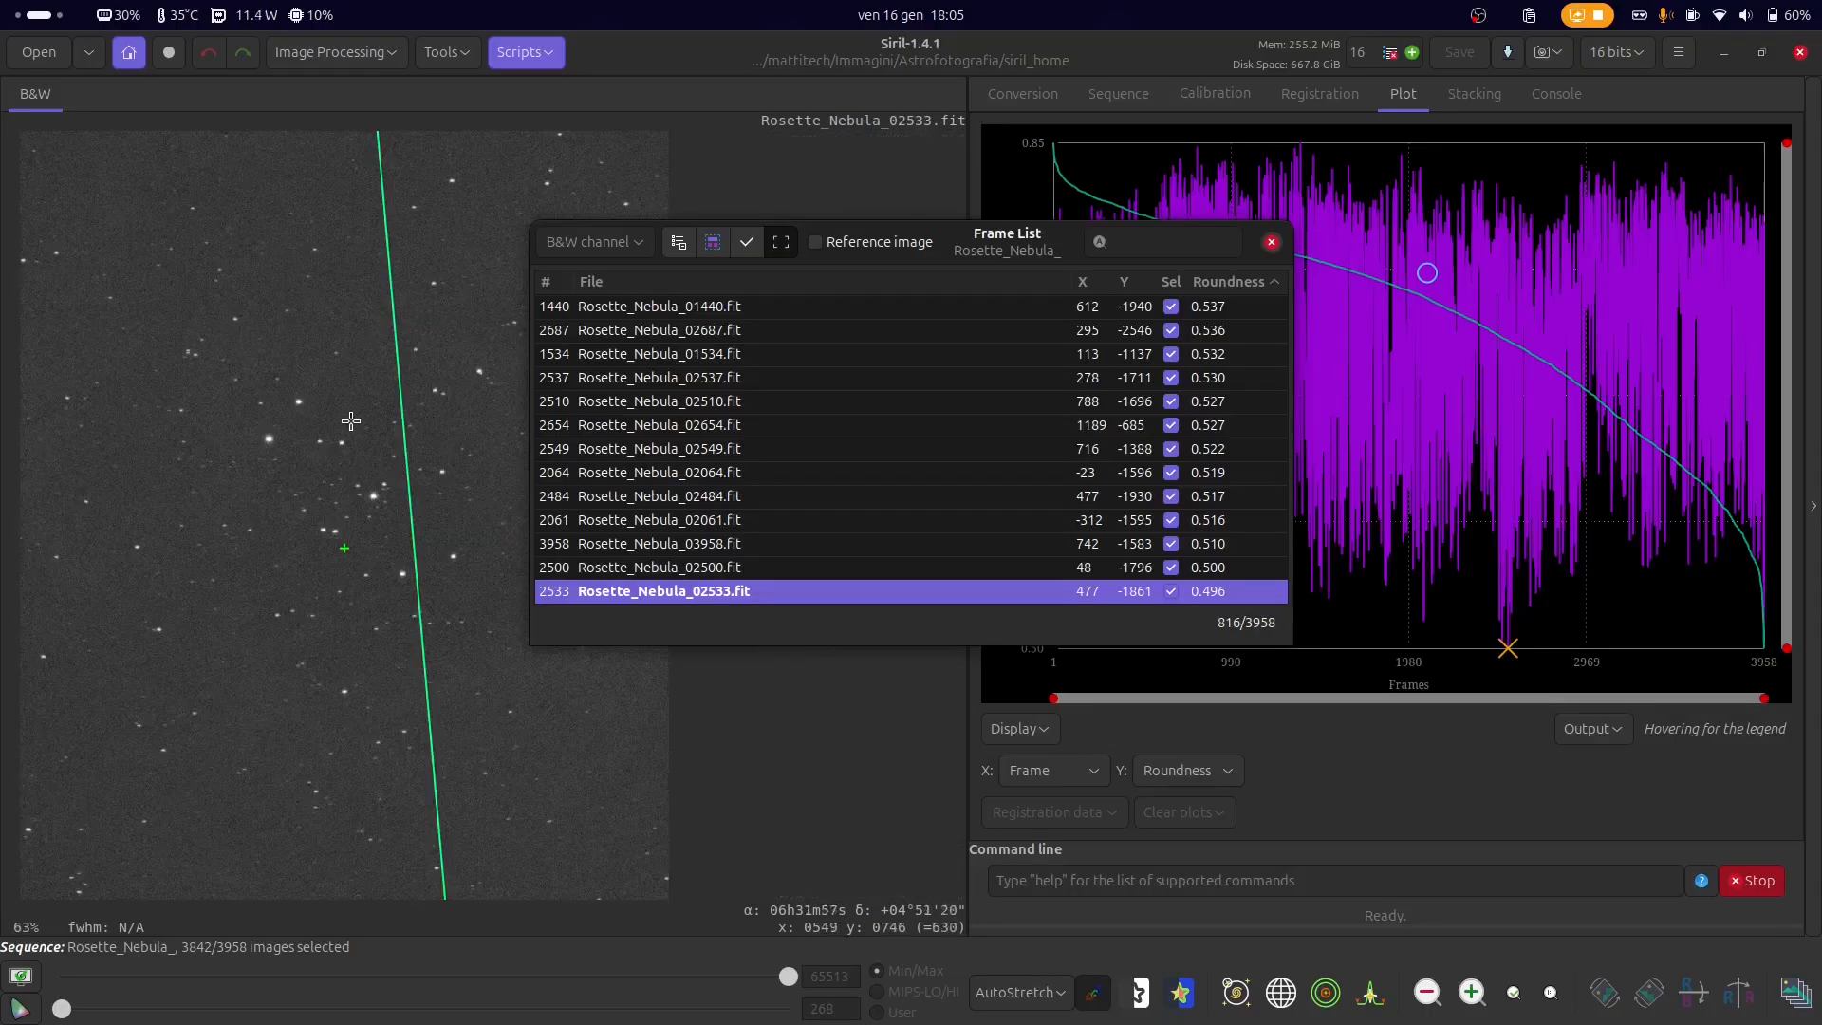
scroll(360, 406, up, 2)
scroll(402, 617, up, 3)
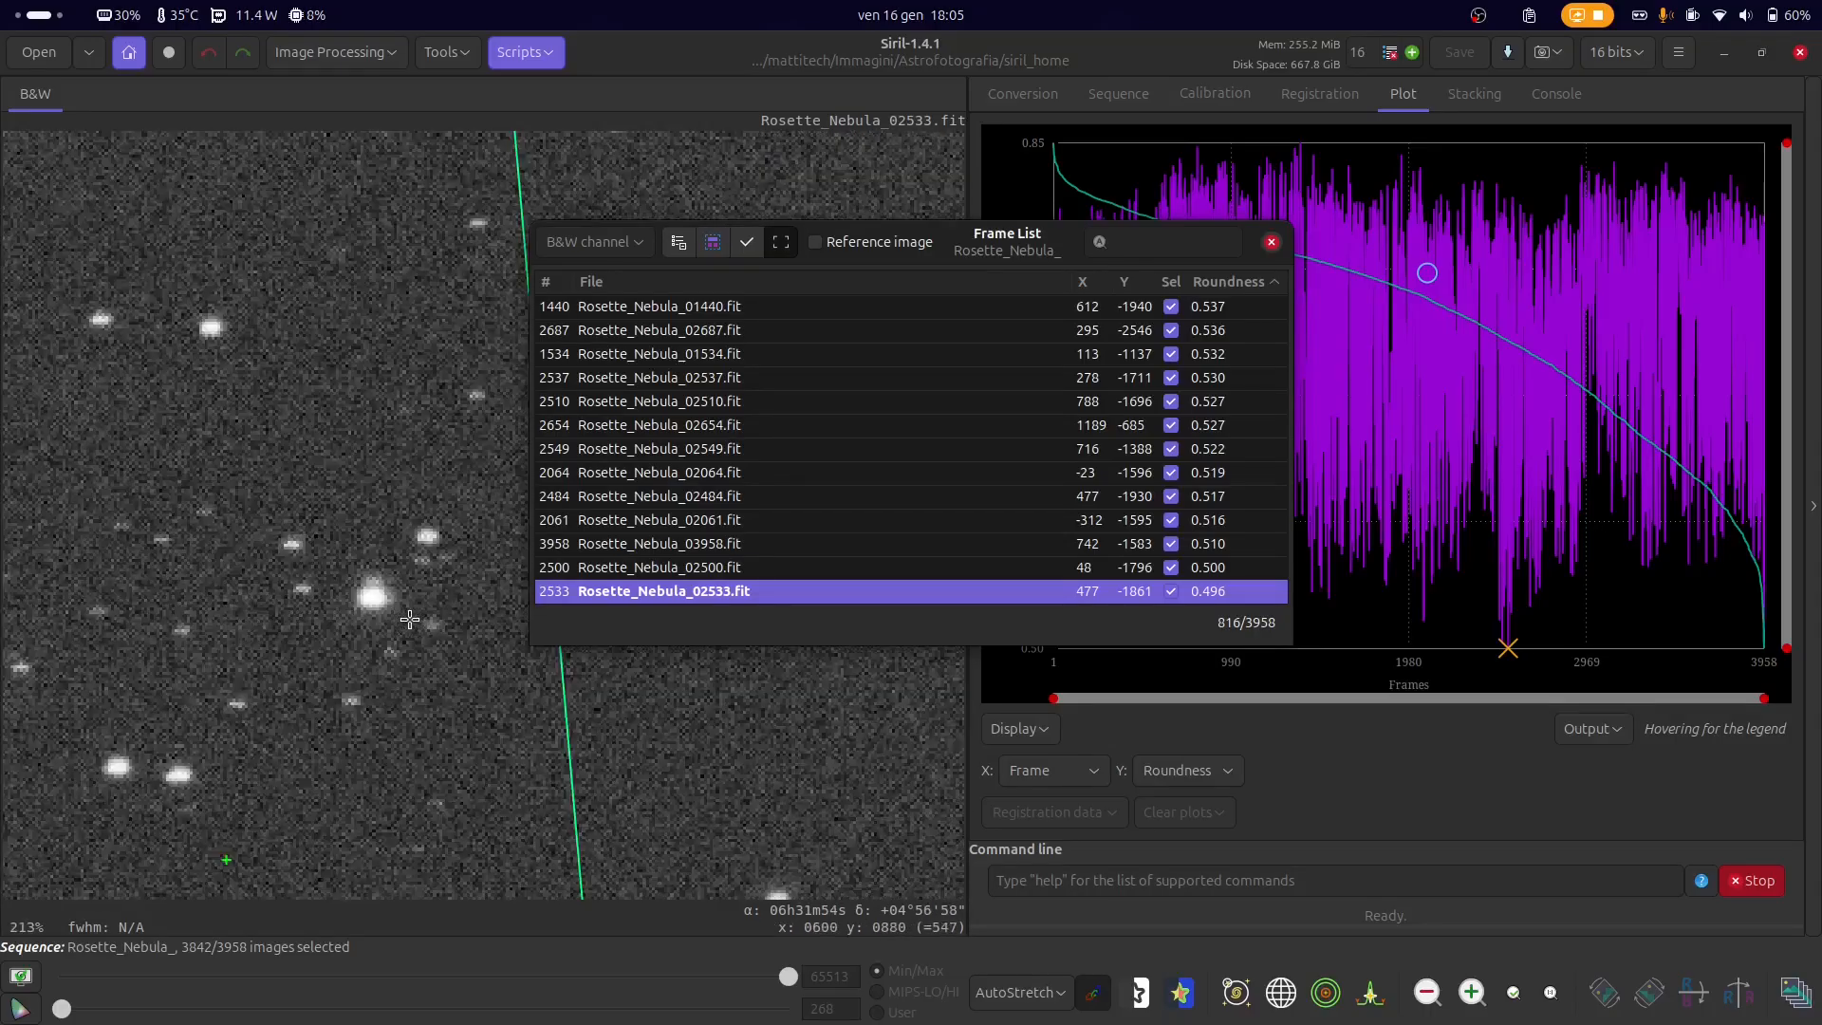
scroll(442, 551, down, 3)
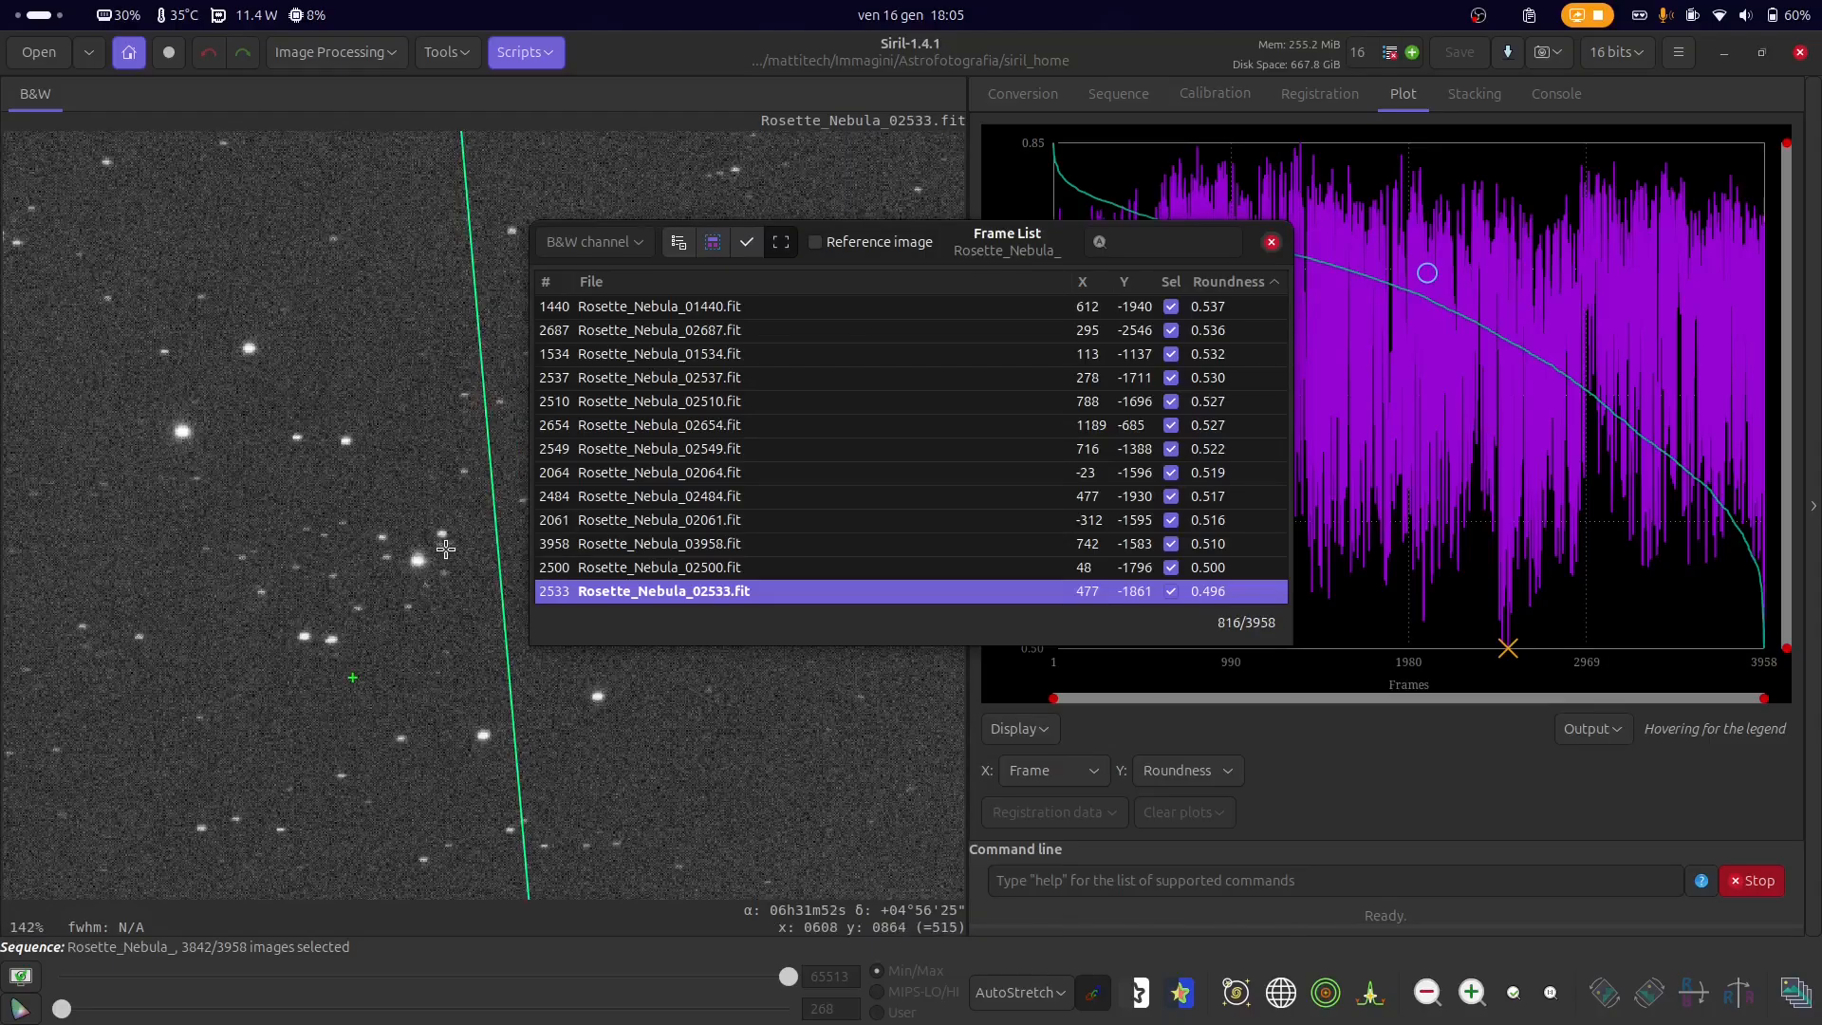
scroll(396, 542, up, 1)
scroll(396, 542, down, 1)
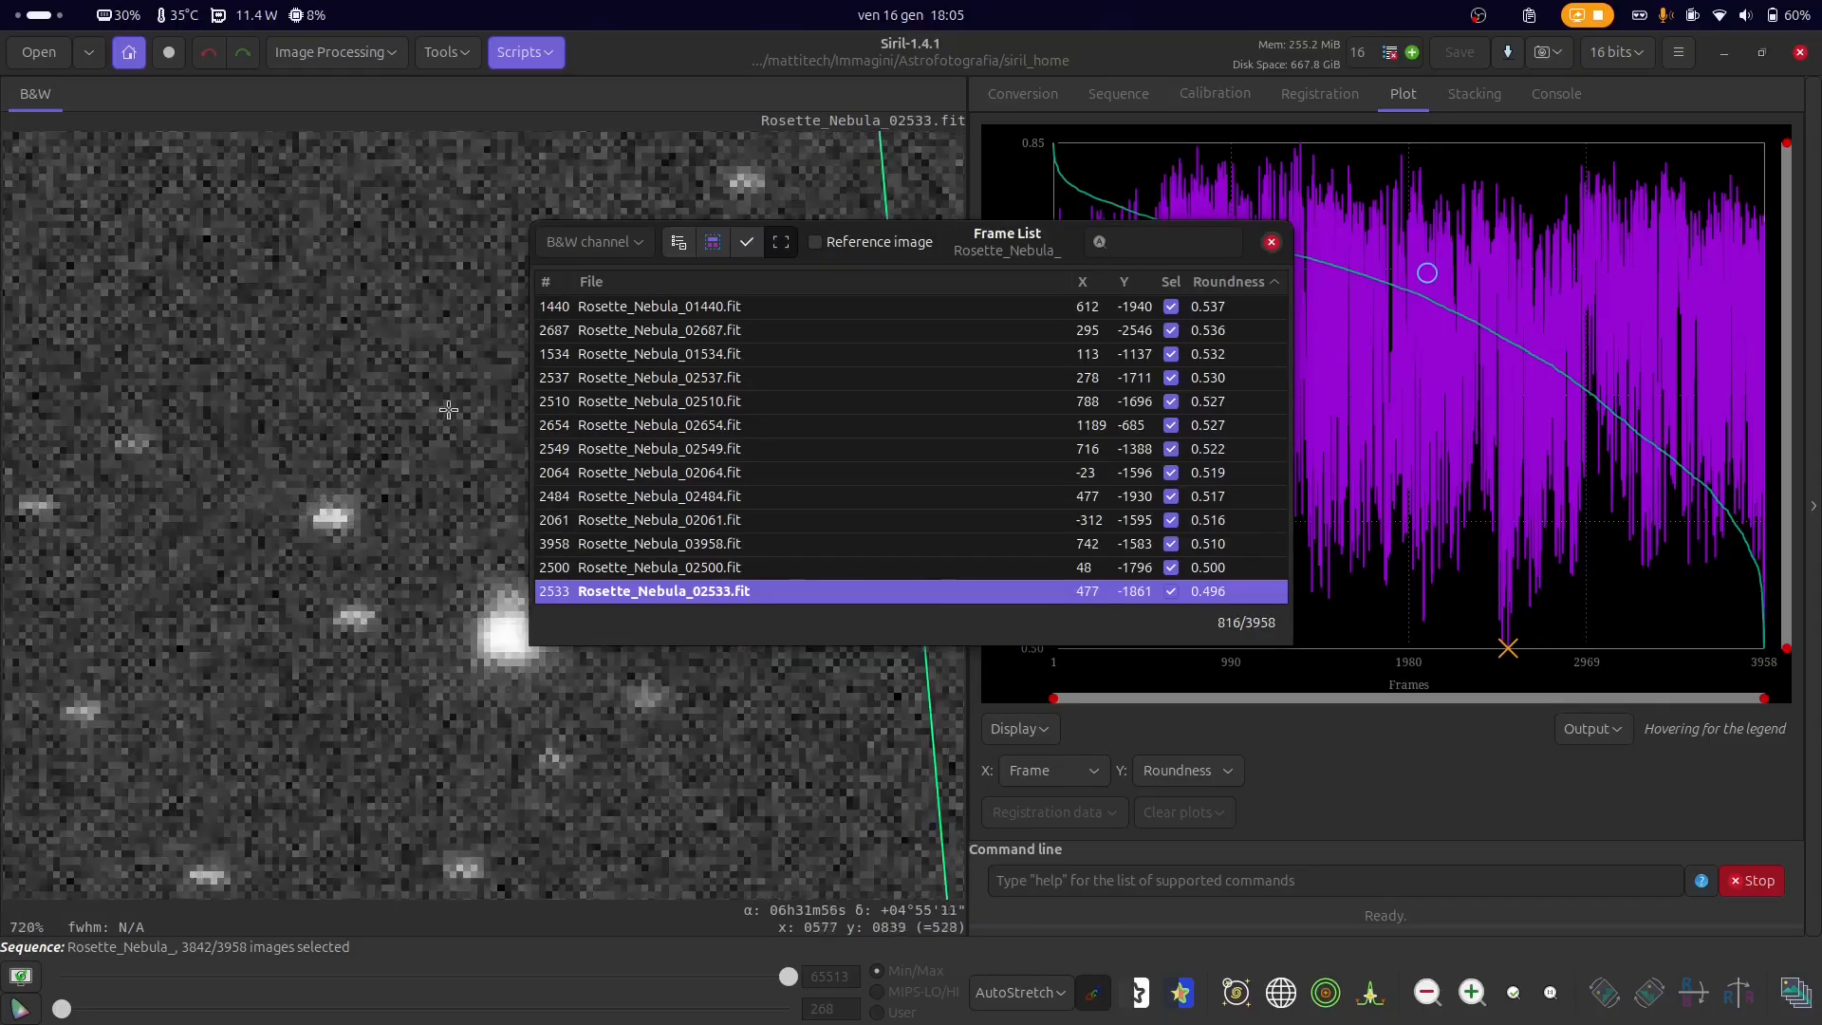
- Examine the star shapes in frame 2533 up close, keeping the Frame List clear of the image
scroll(436, 464, up, 1)
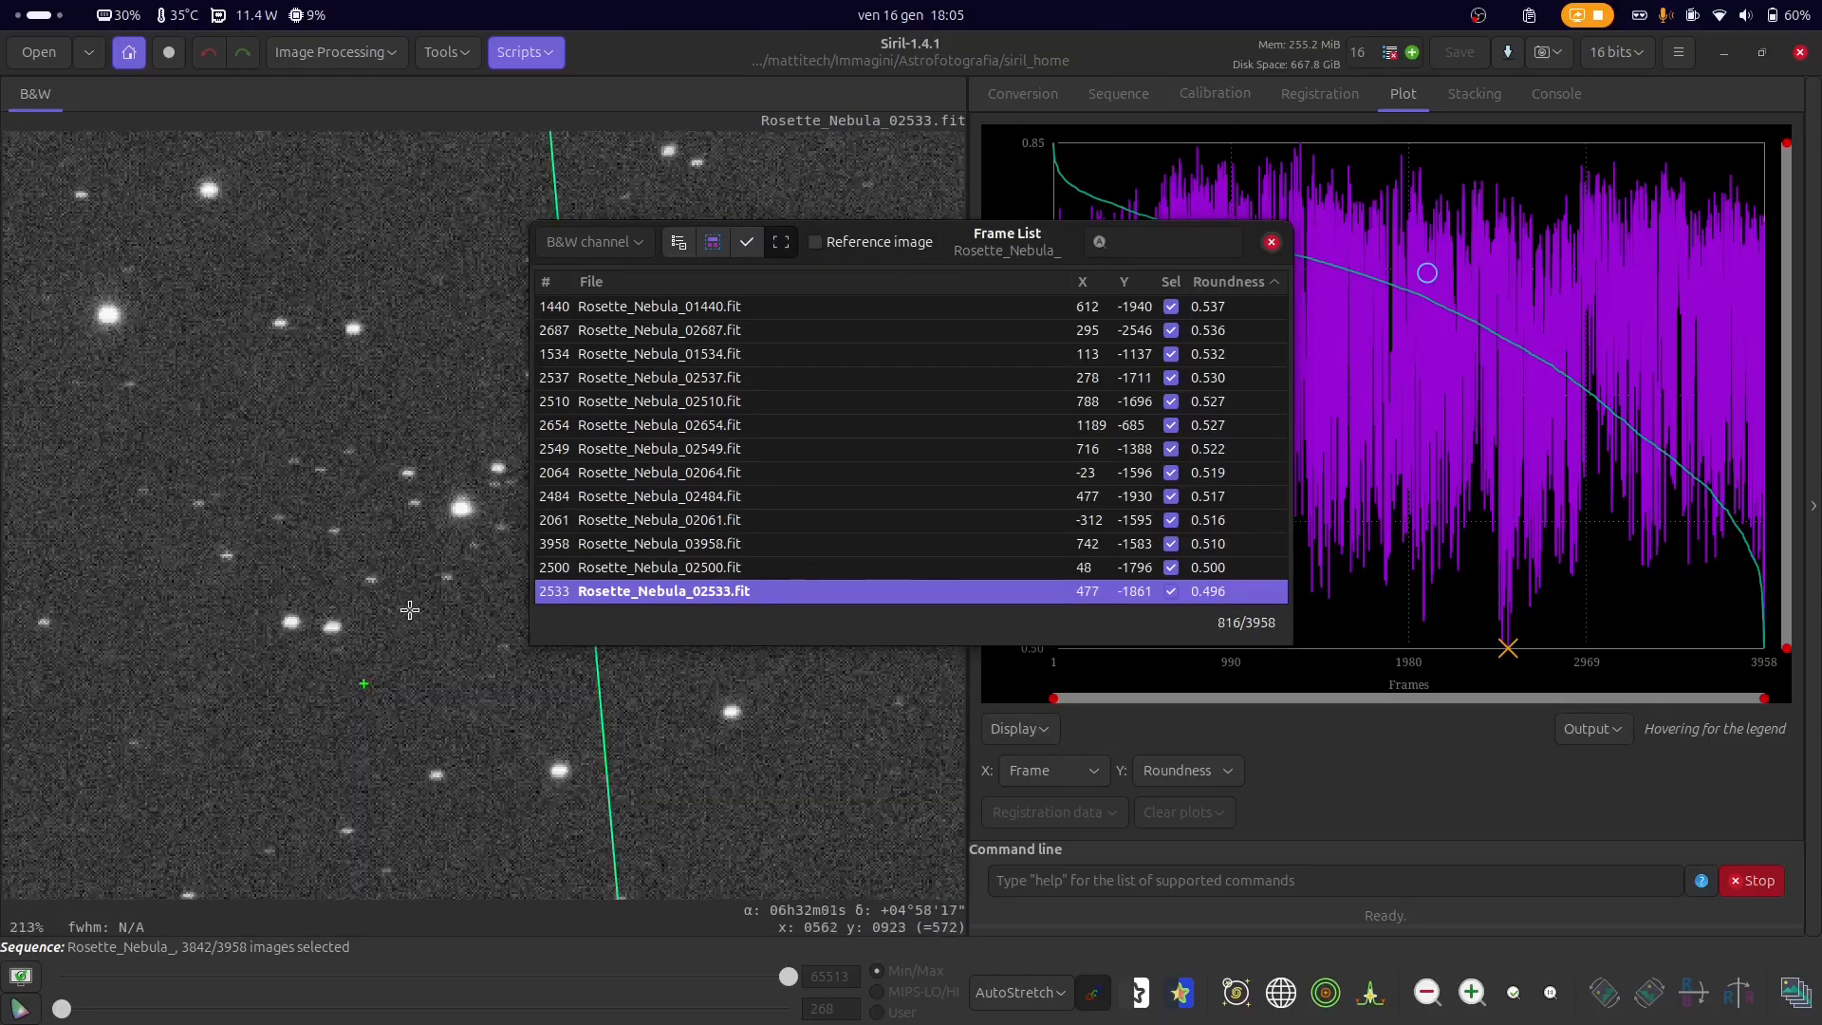
scroll(394, 603, down, 1)
scroll(395, 604, down, 3)
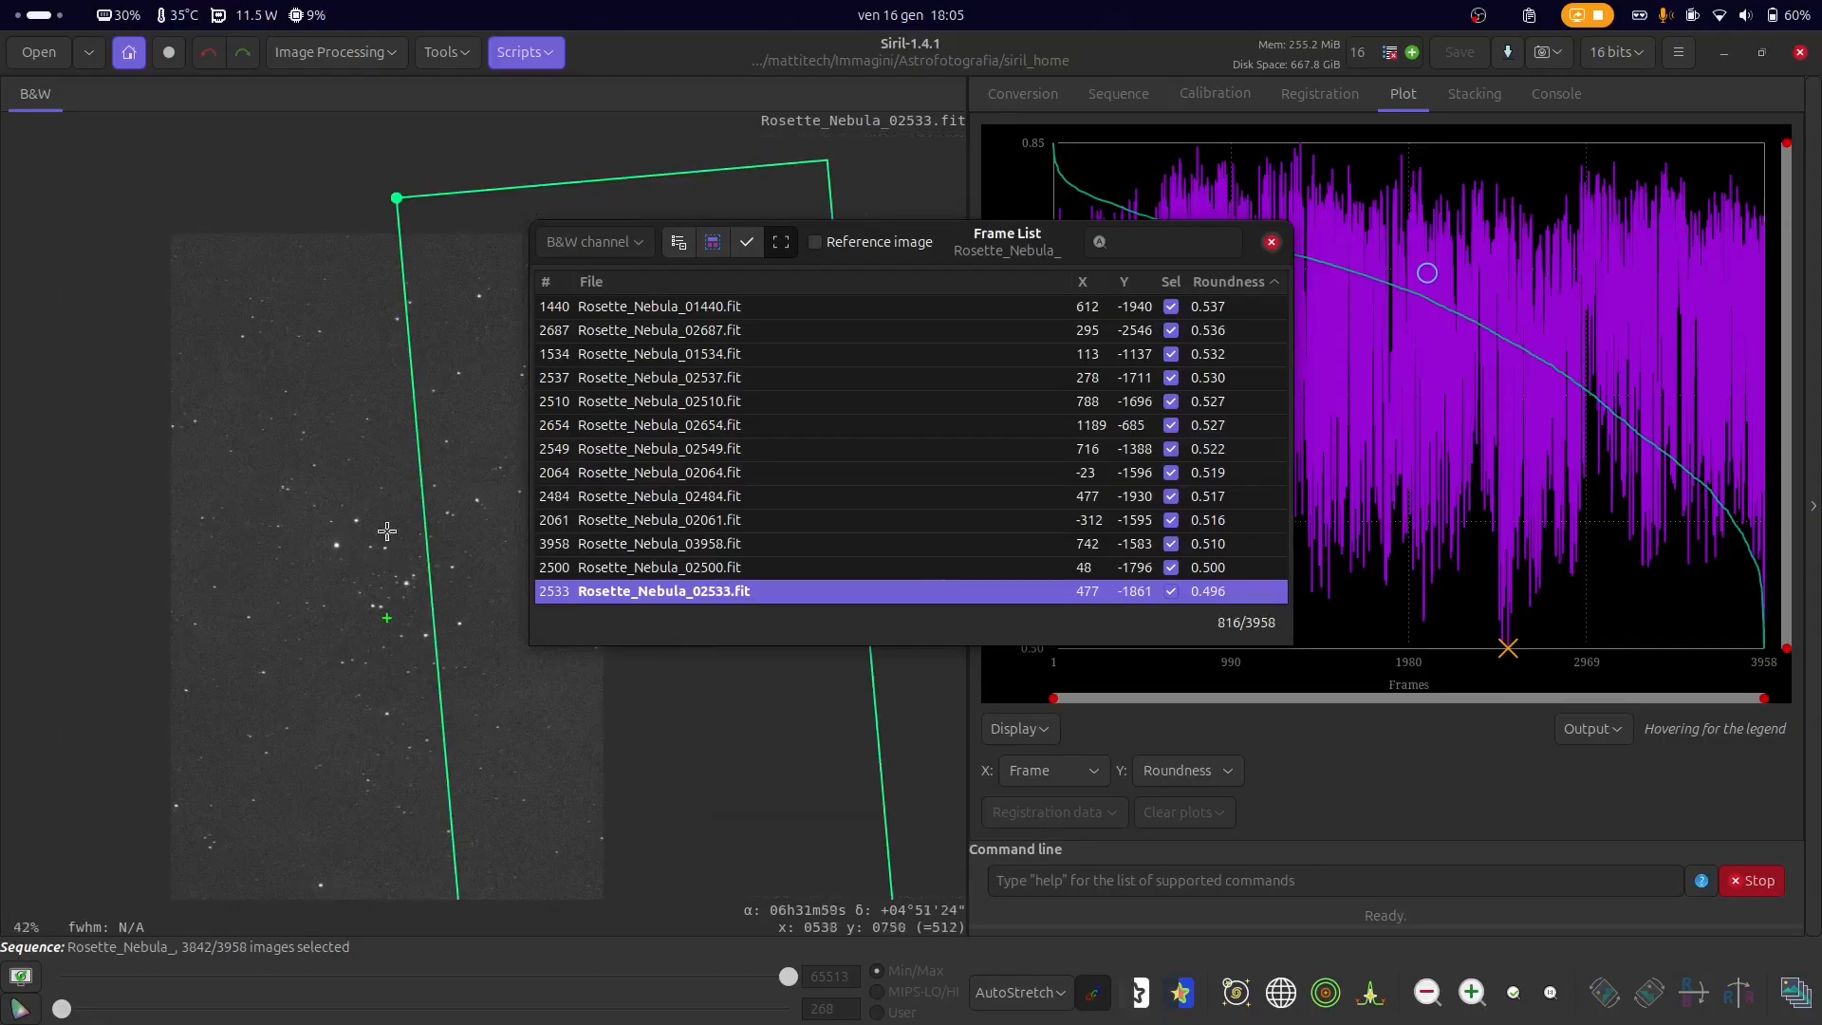
scroll(411, 409, up, 3)
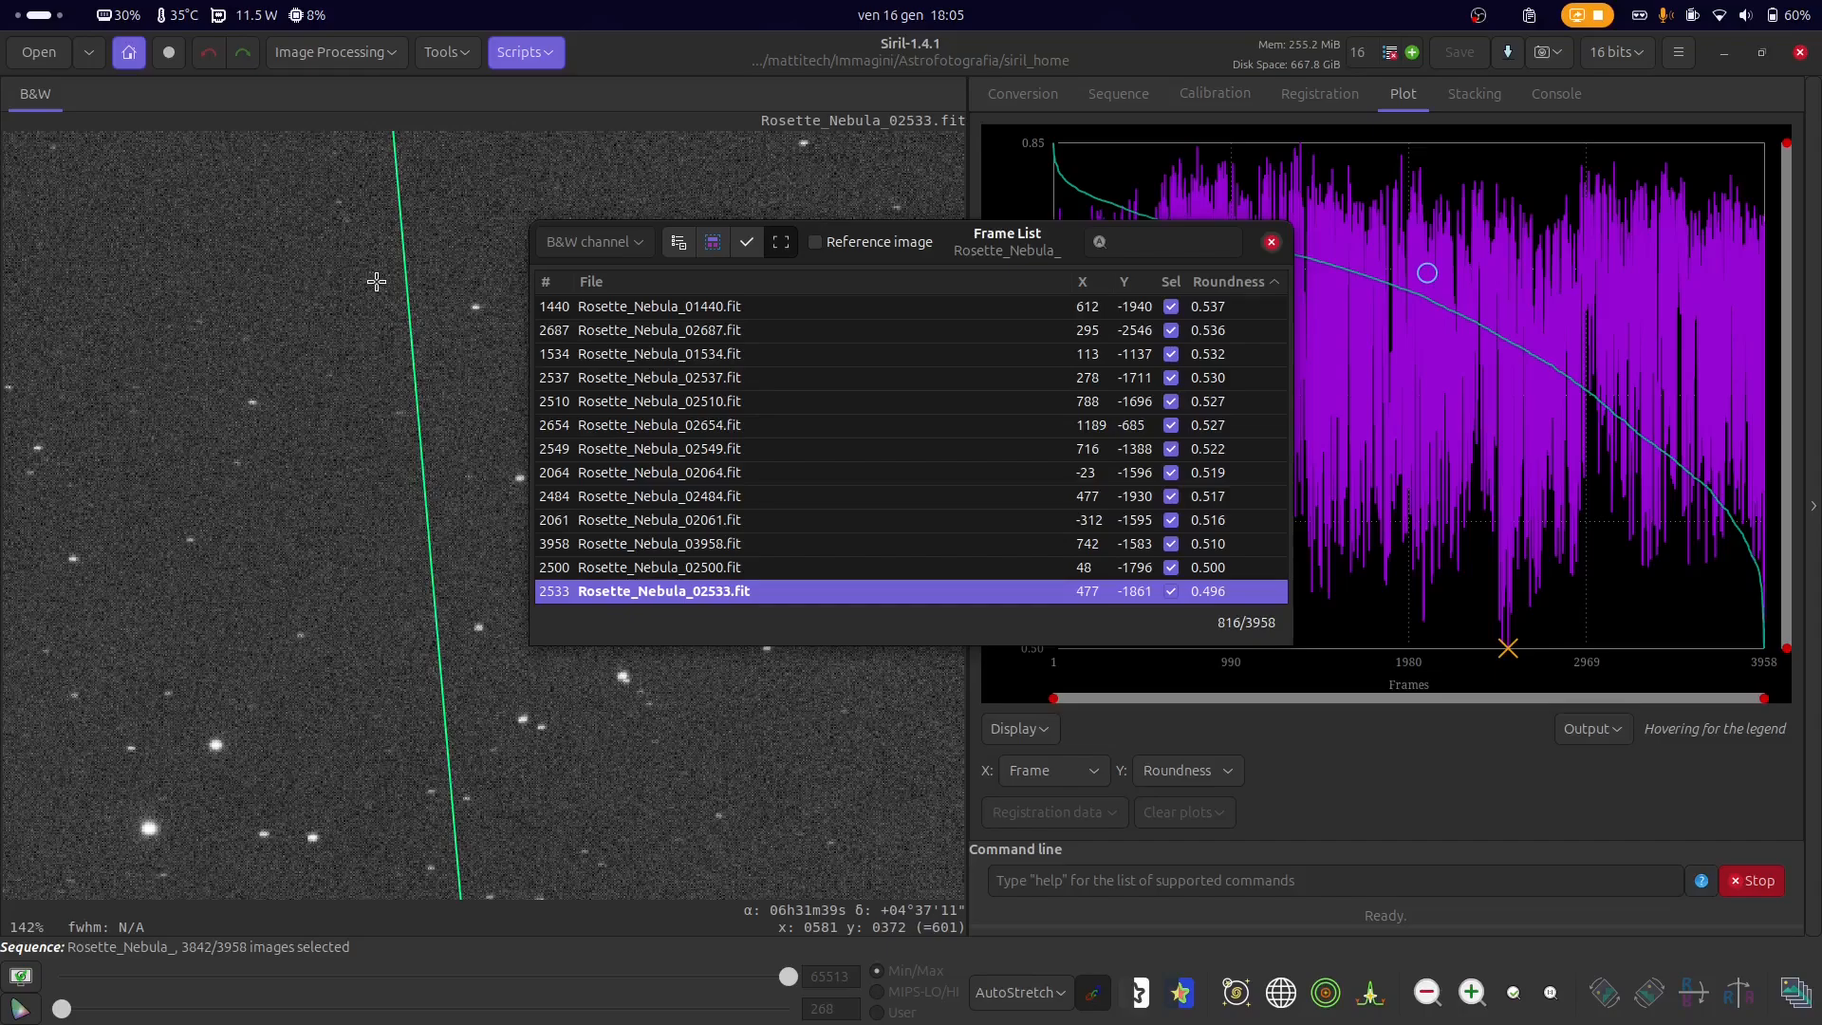
scroll(373, 631, down, 4)
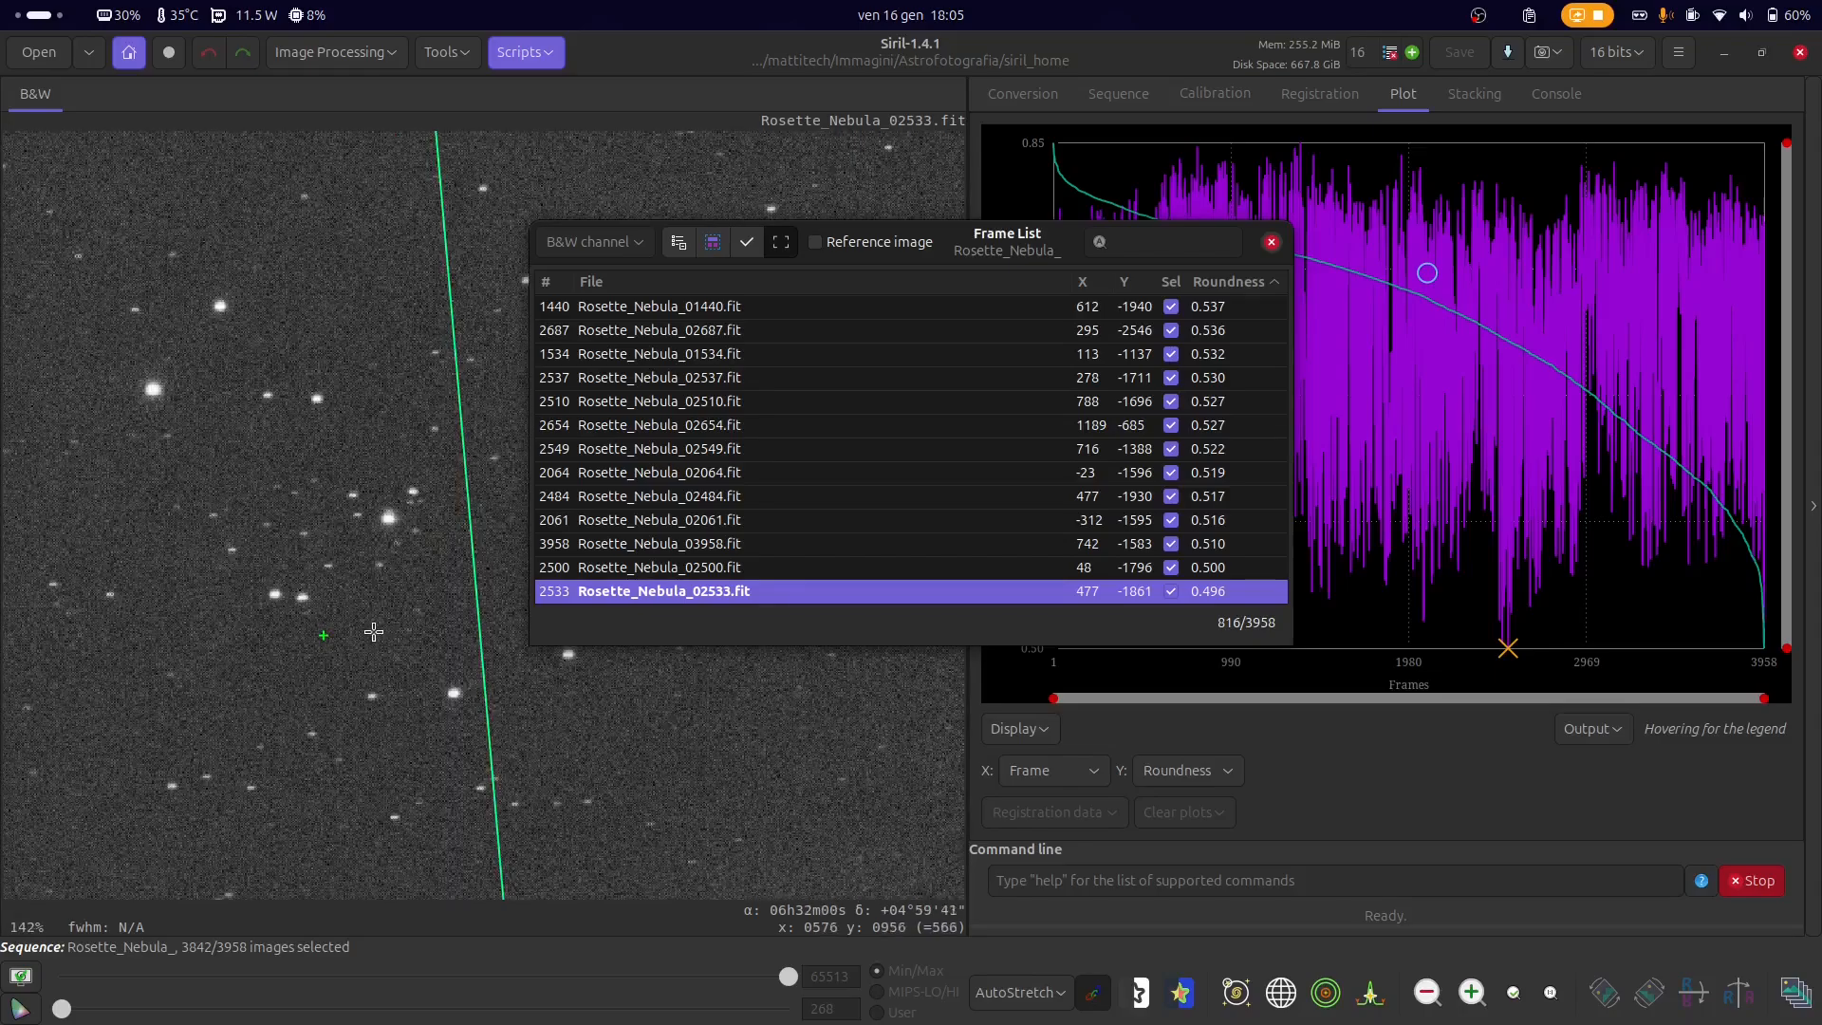
drag(977, 249, 1387, 245)
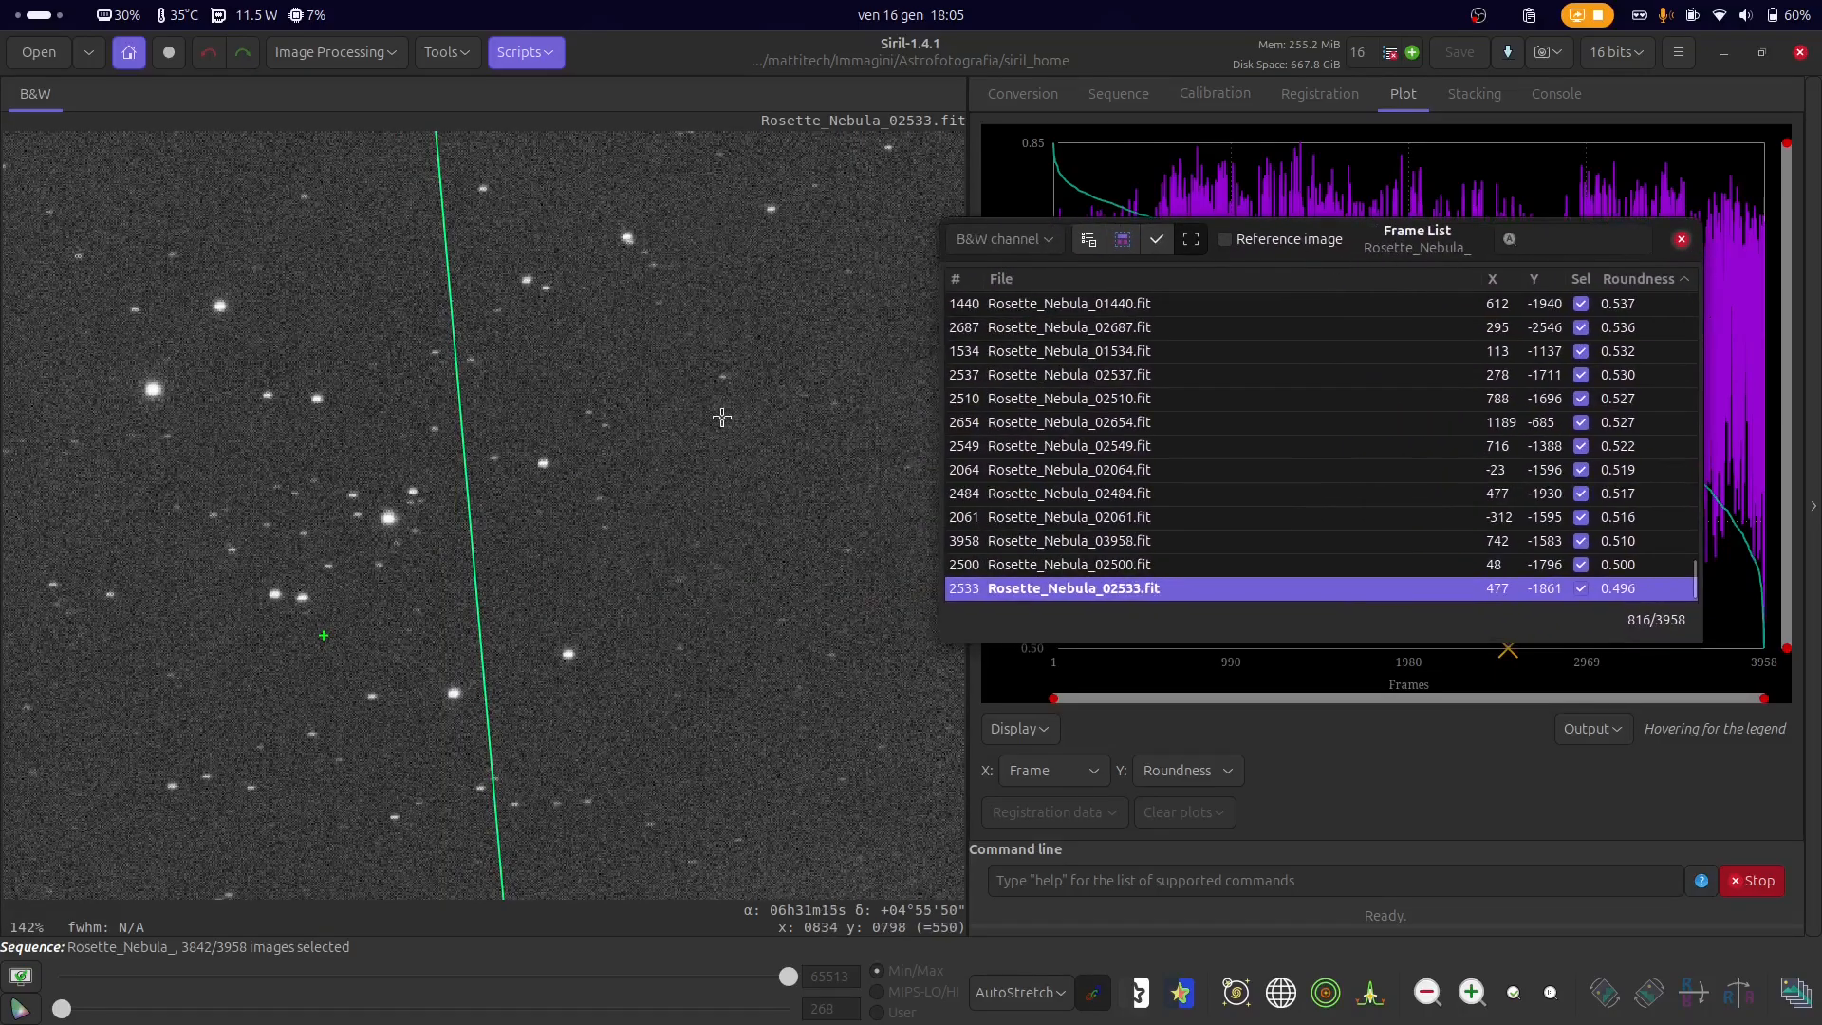
scroll(722, 417, down, 2)
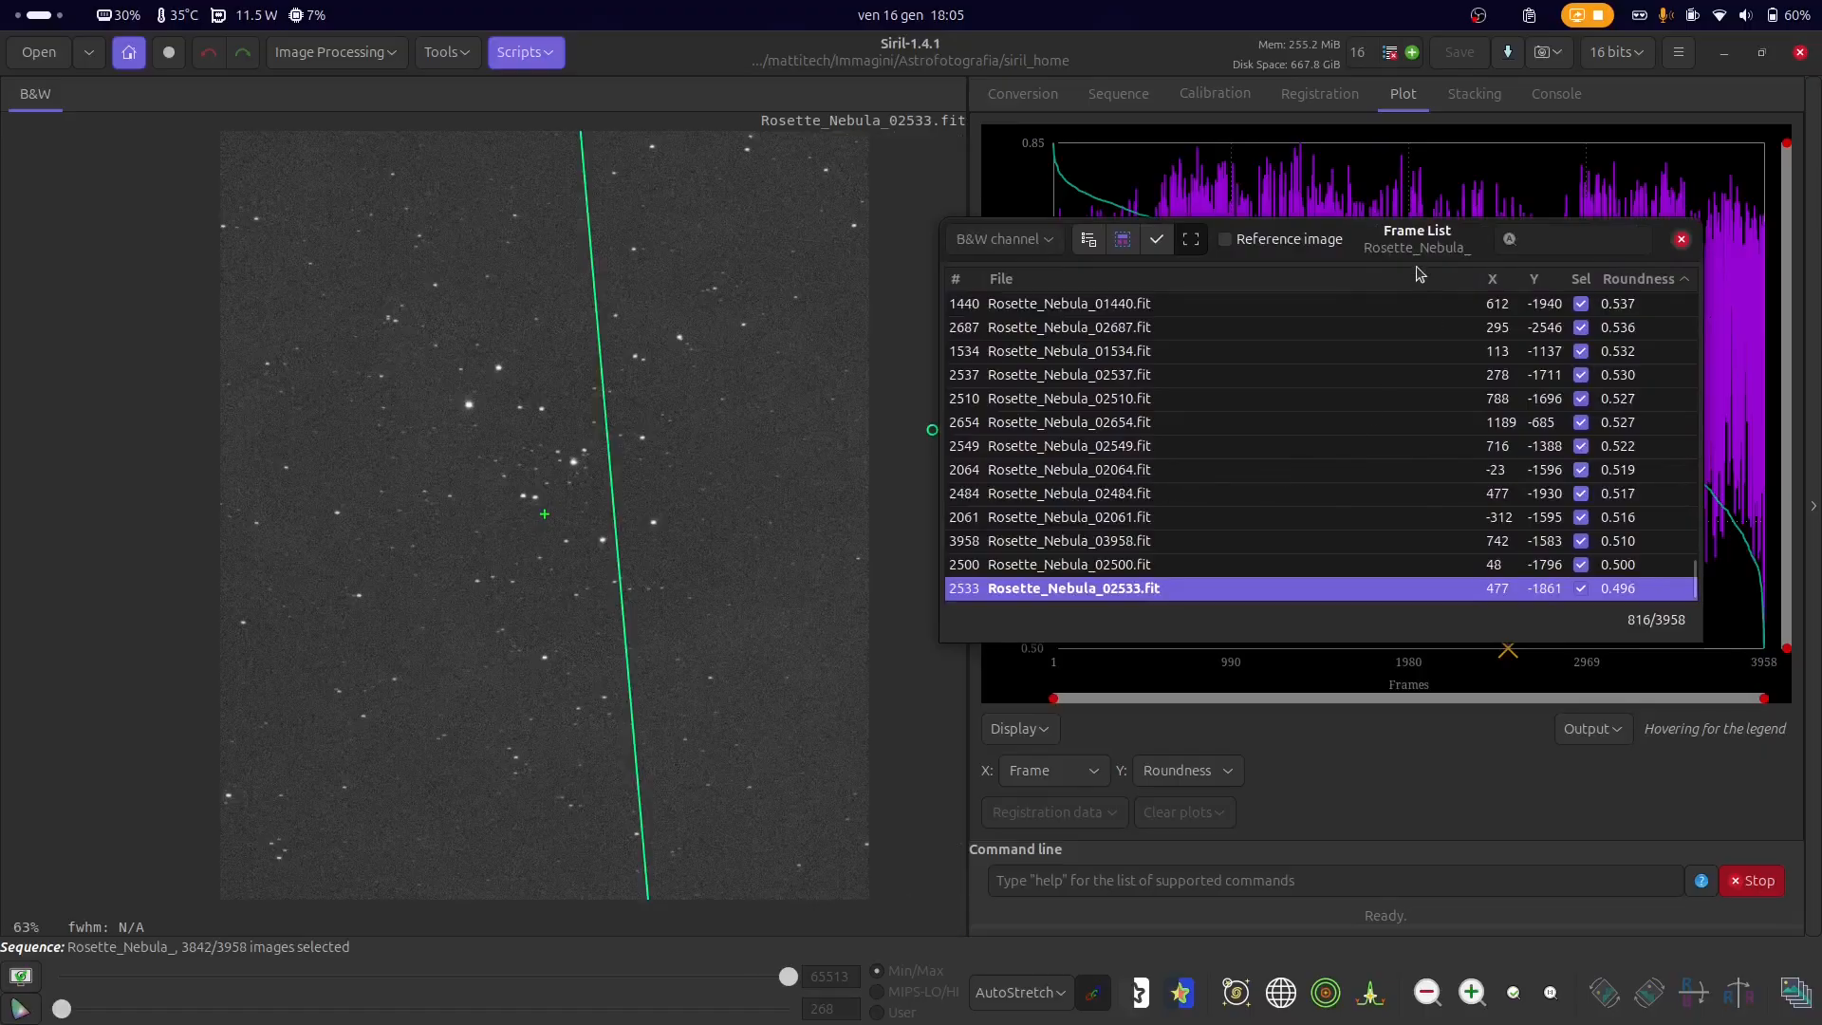
- Uncover the roundness plot behind the Frame List and show frame 802 from its upper peak
drag(1416, 253, 1277, 508)
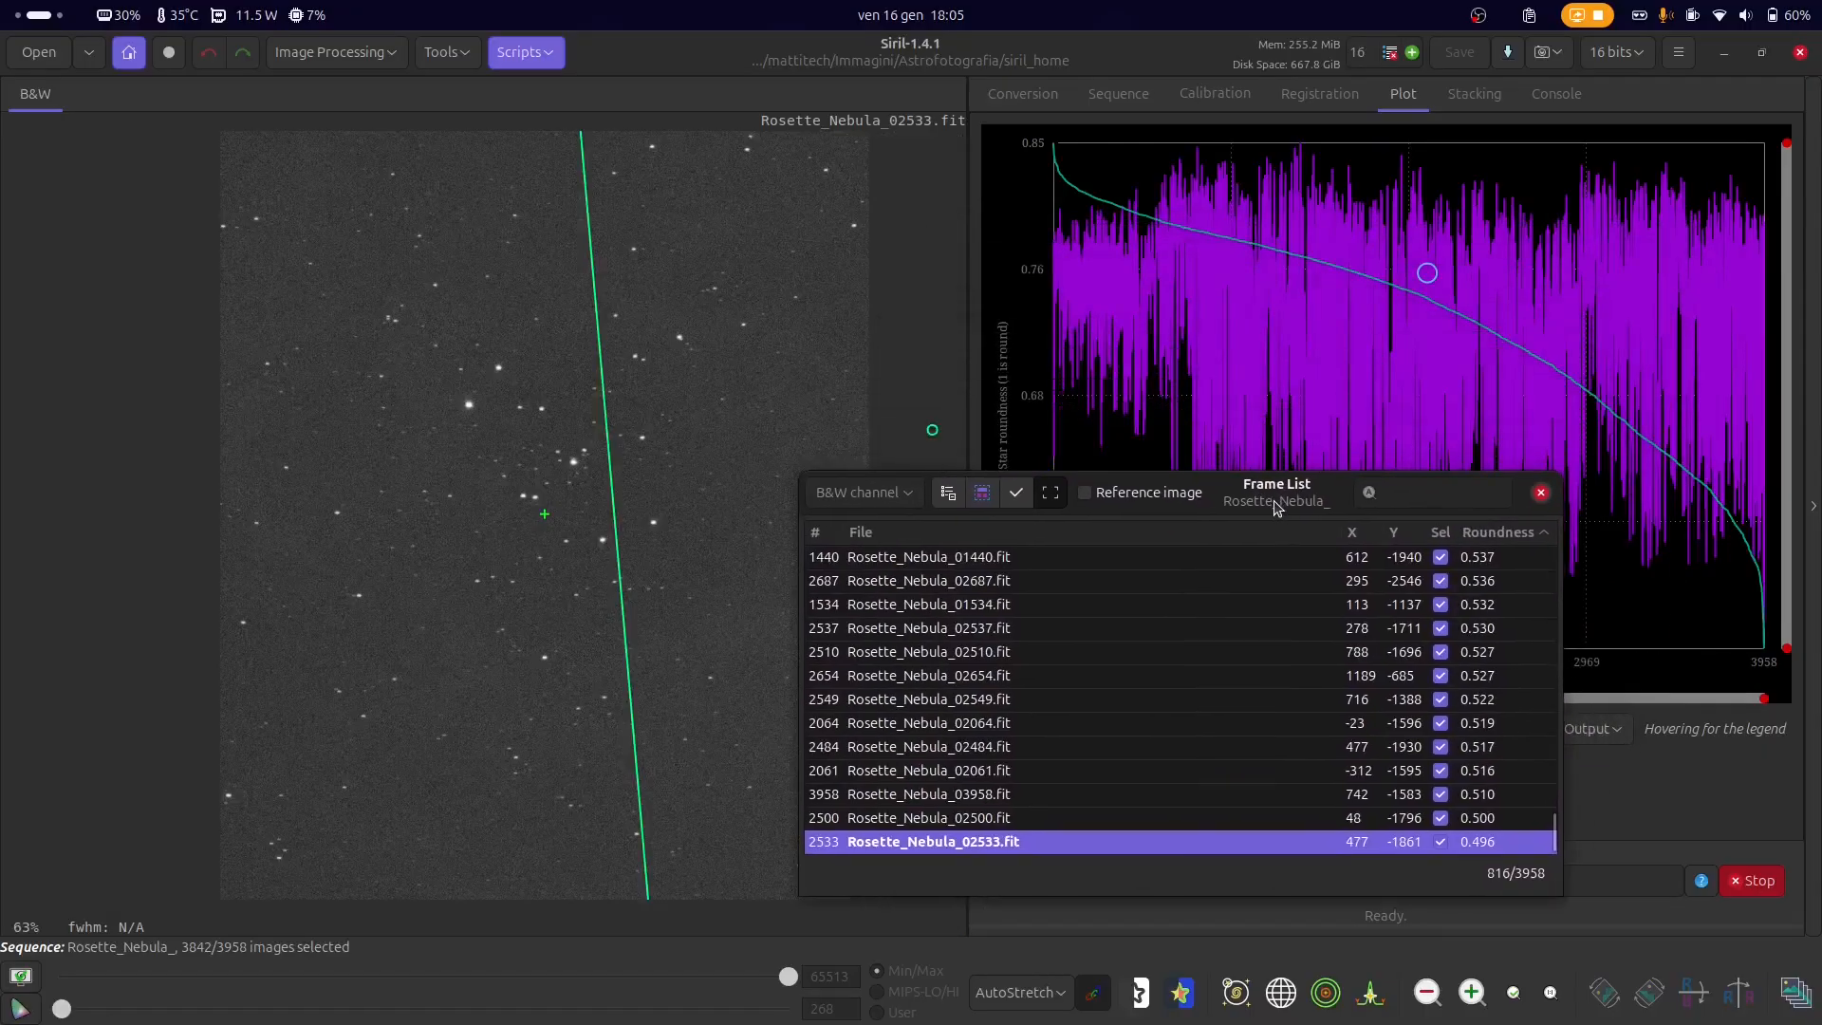
right_click(1197, 155)
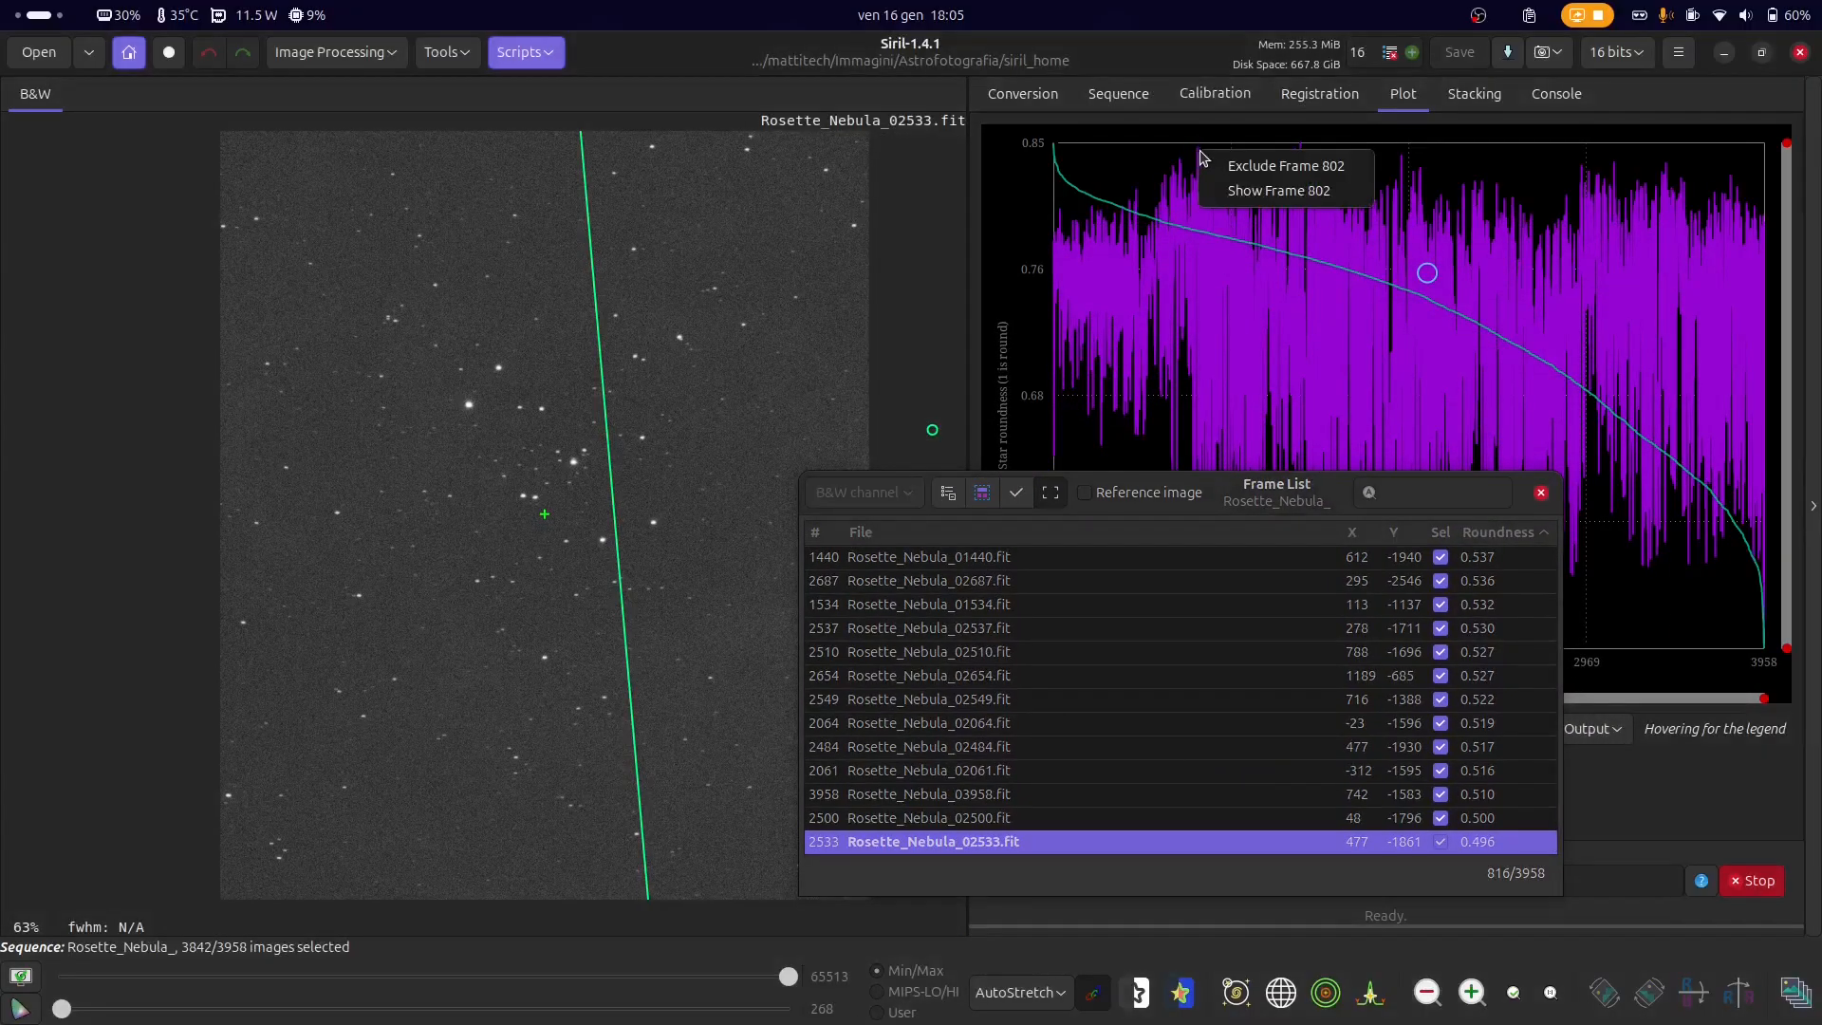
click(1234, 193)
- Examine how round the stars are across frame 802, both up close and over the whole field
scroll(519, 433, up, 3)
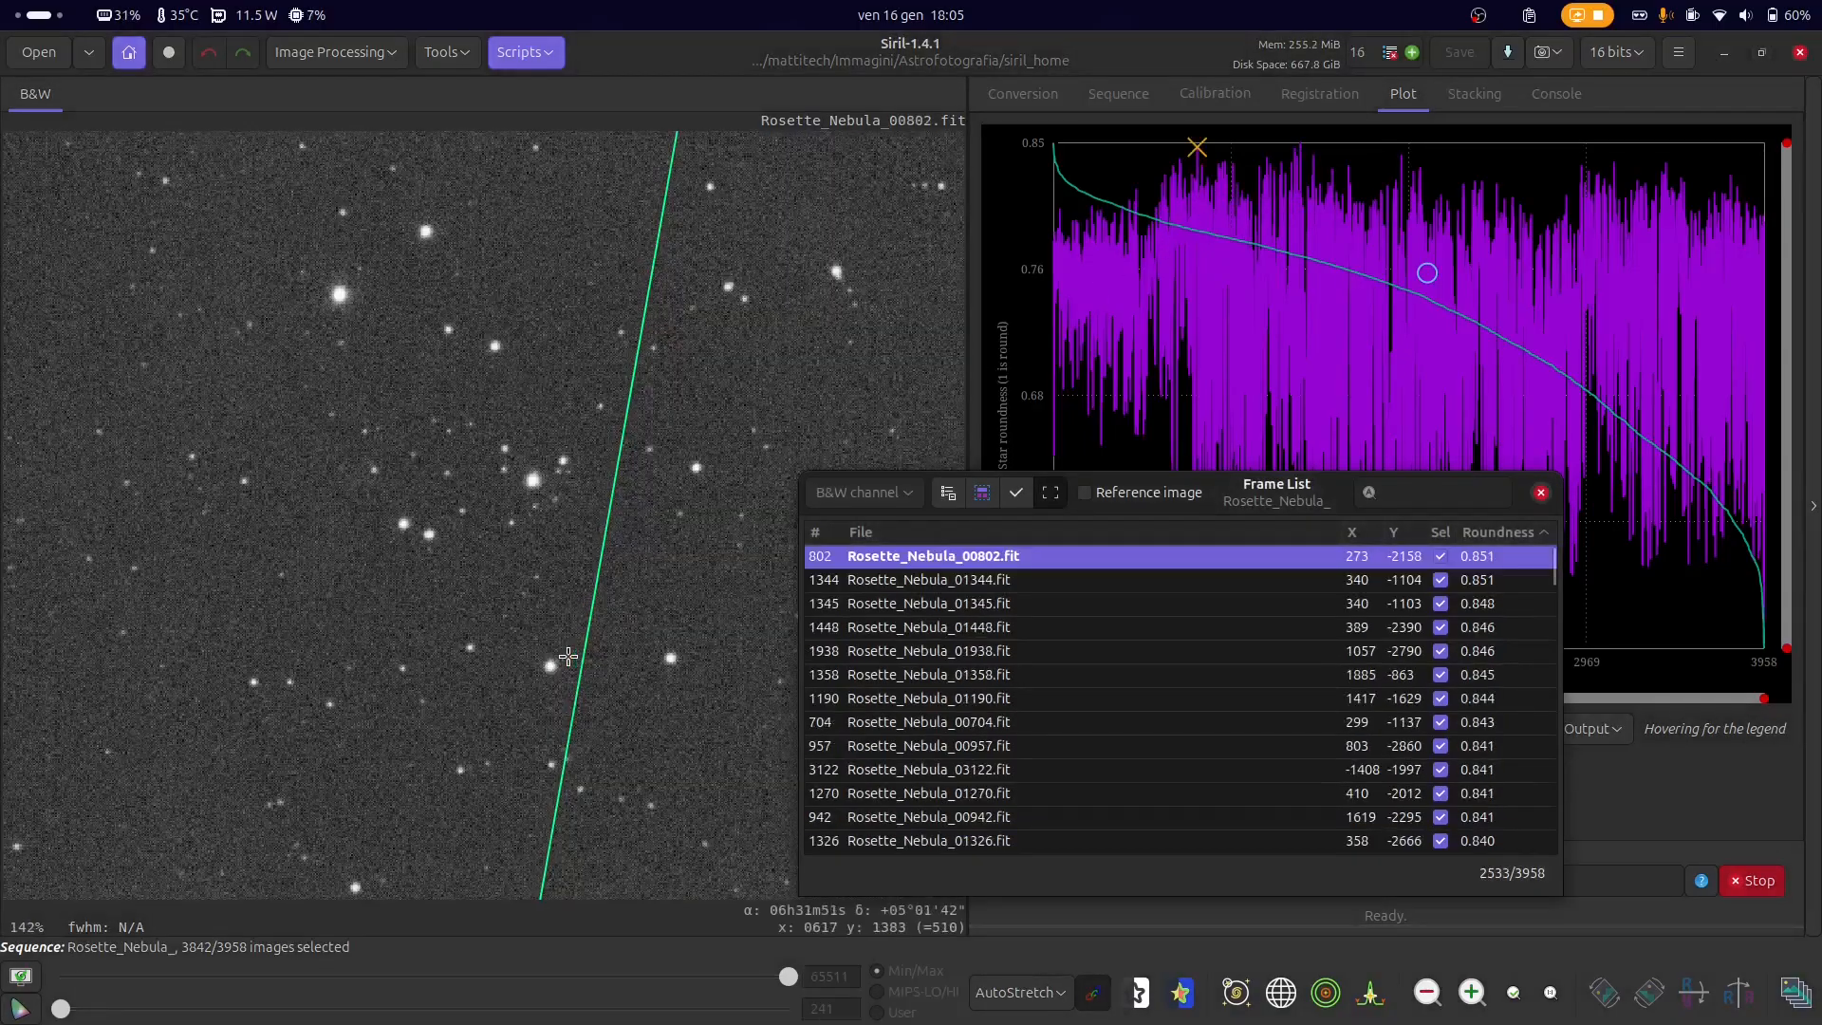
scroll(533, 380, up, 1)
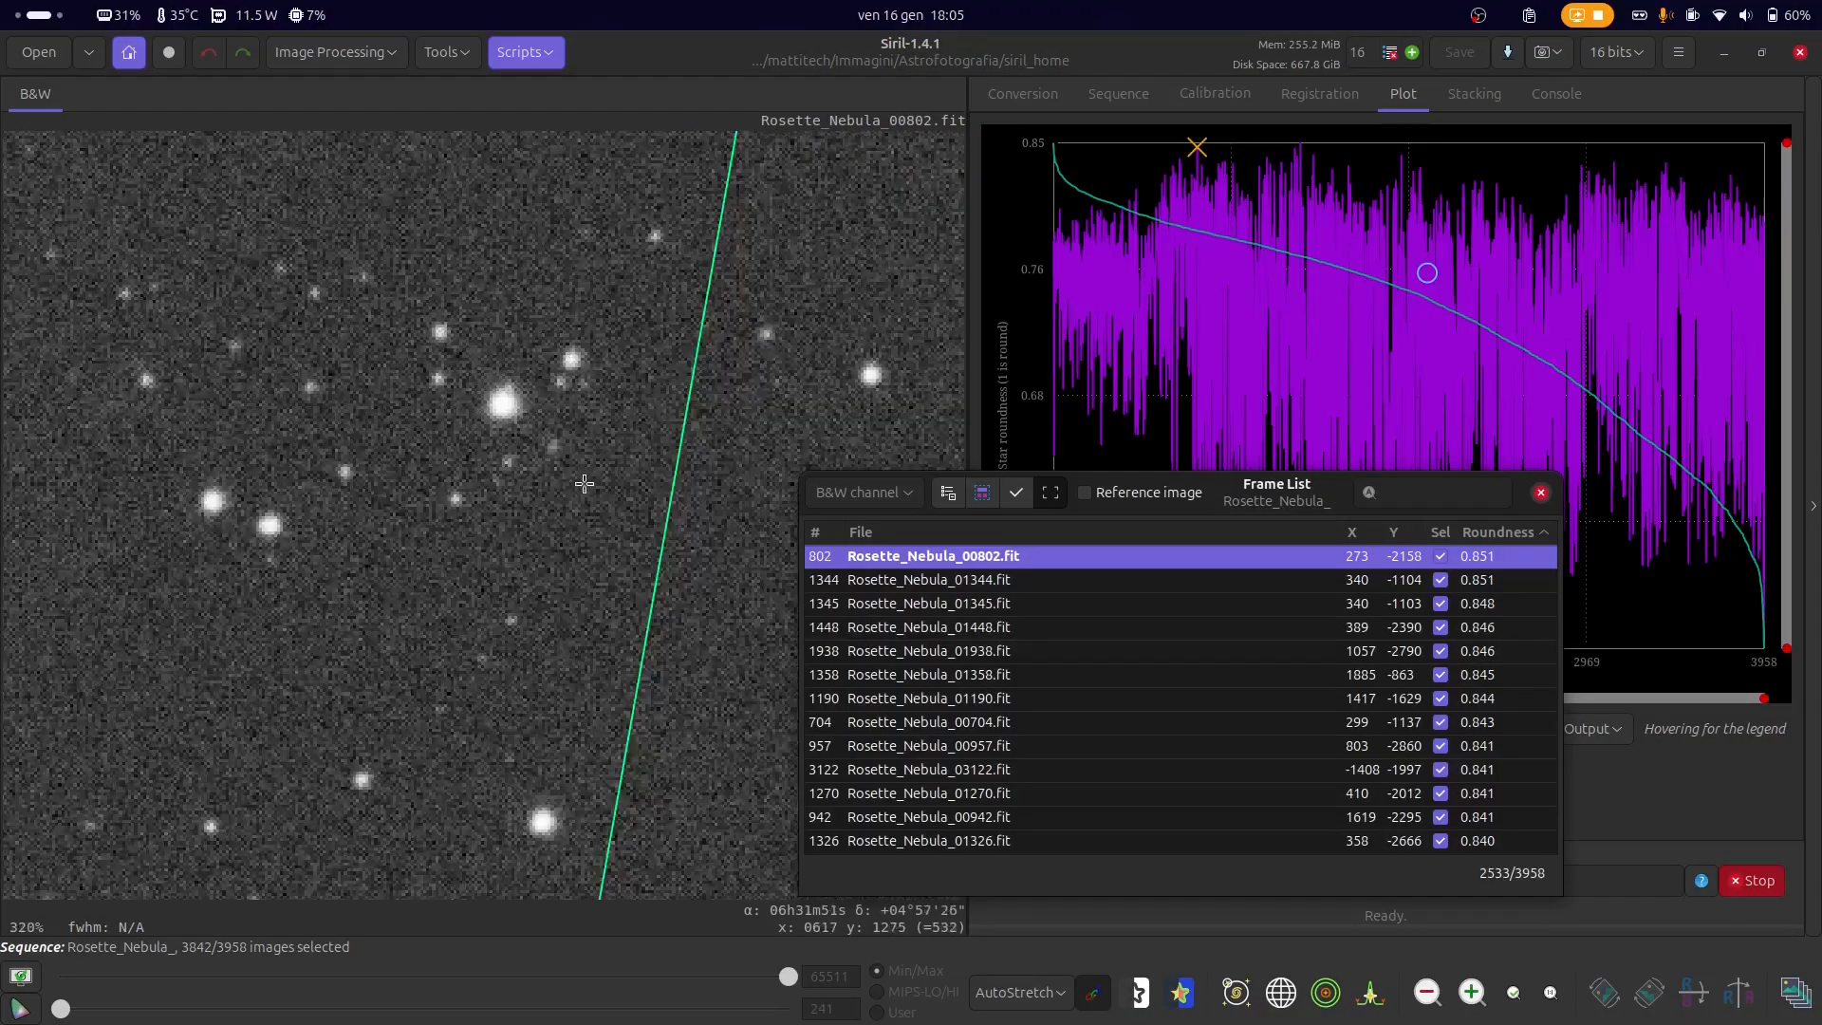
scroll(613, 580, down, 2)
scroll(560, 379, up, 1)
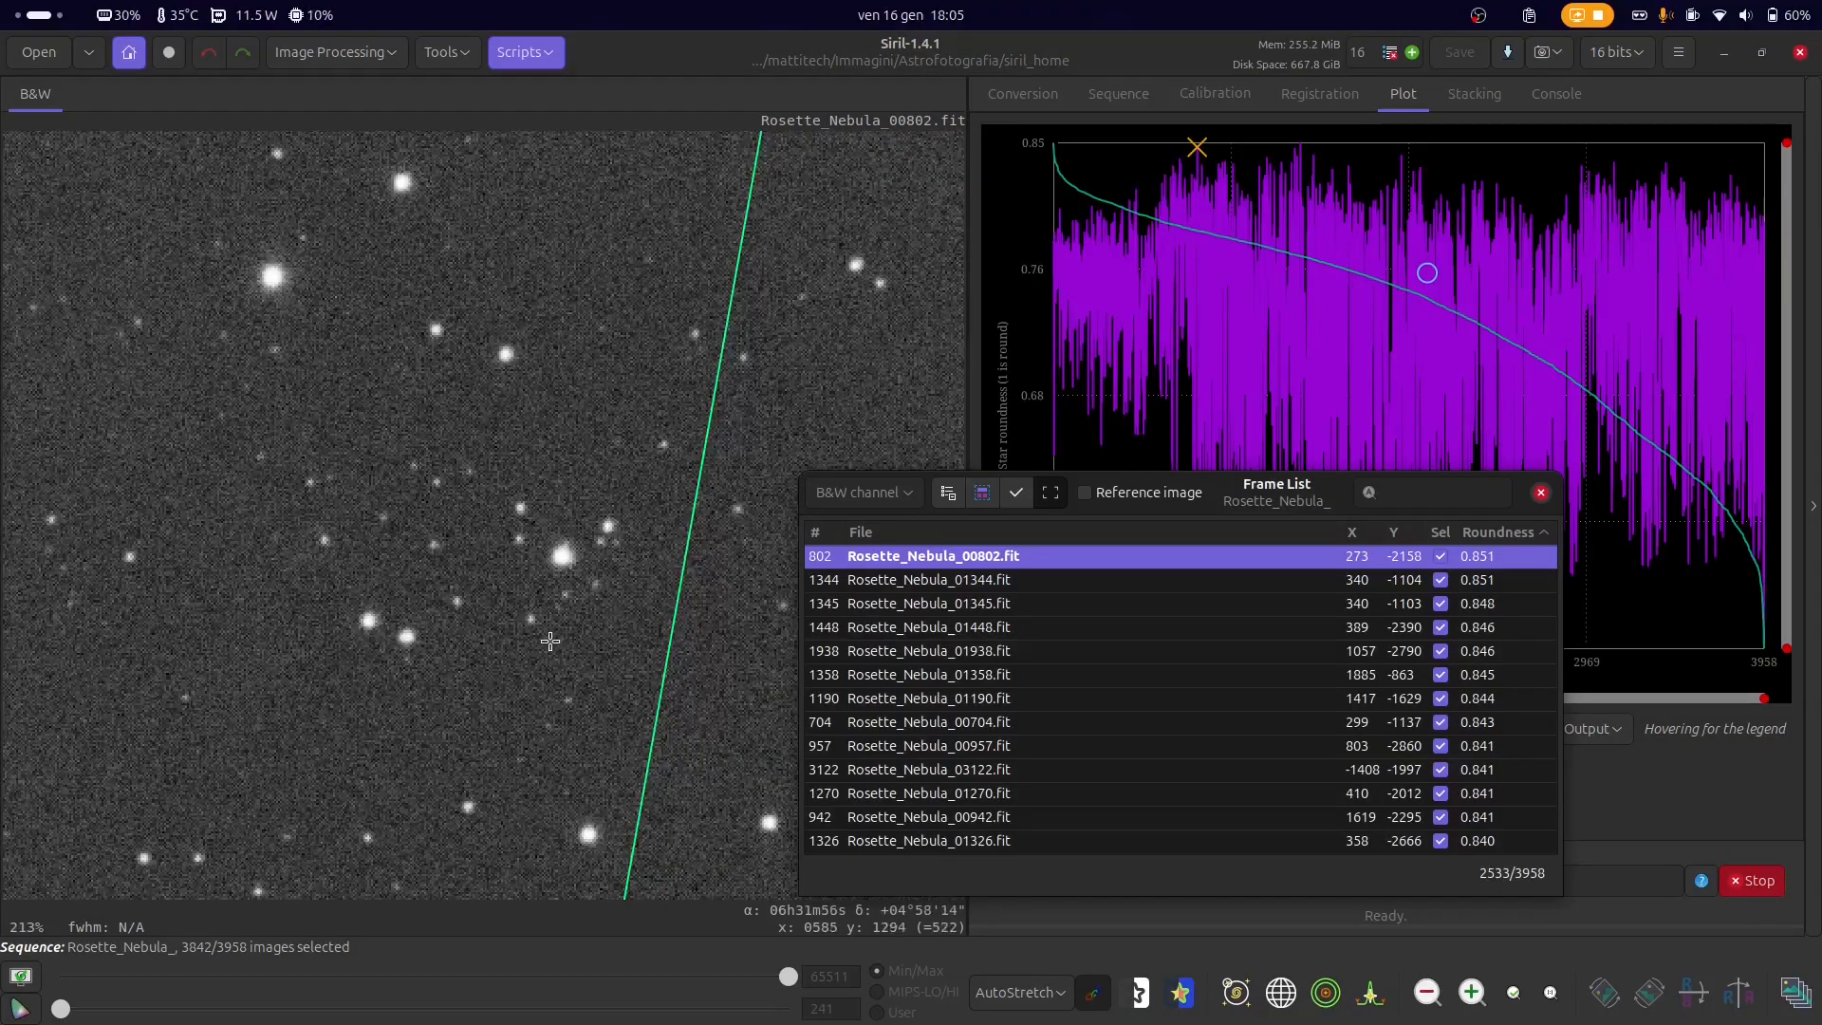
scroll(558, 644, down, 1)
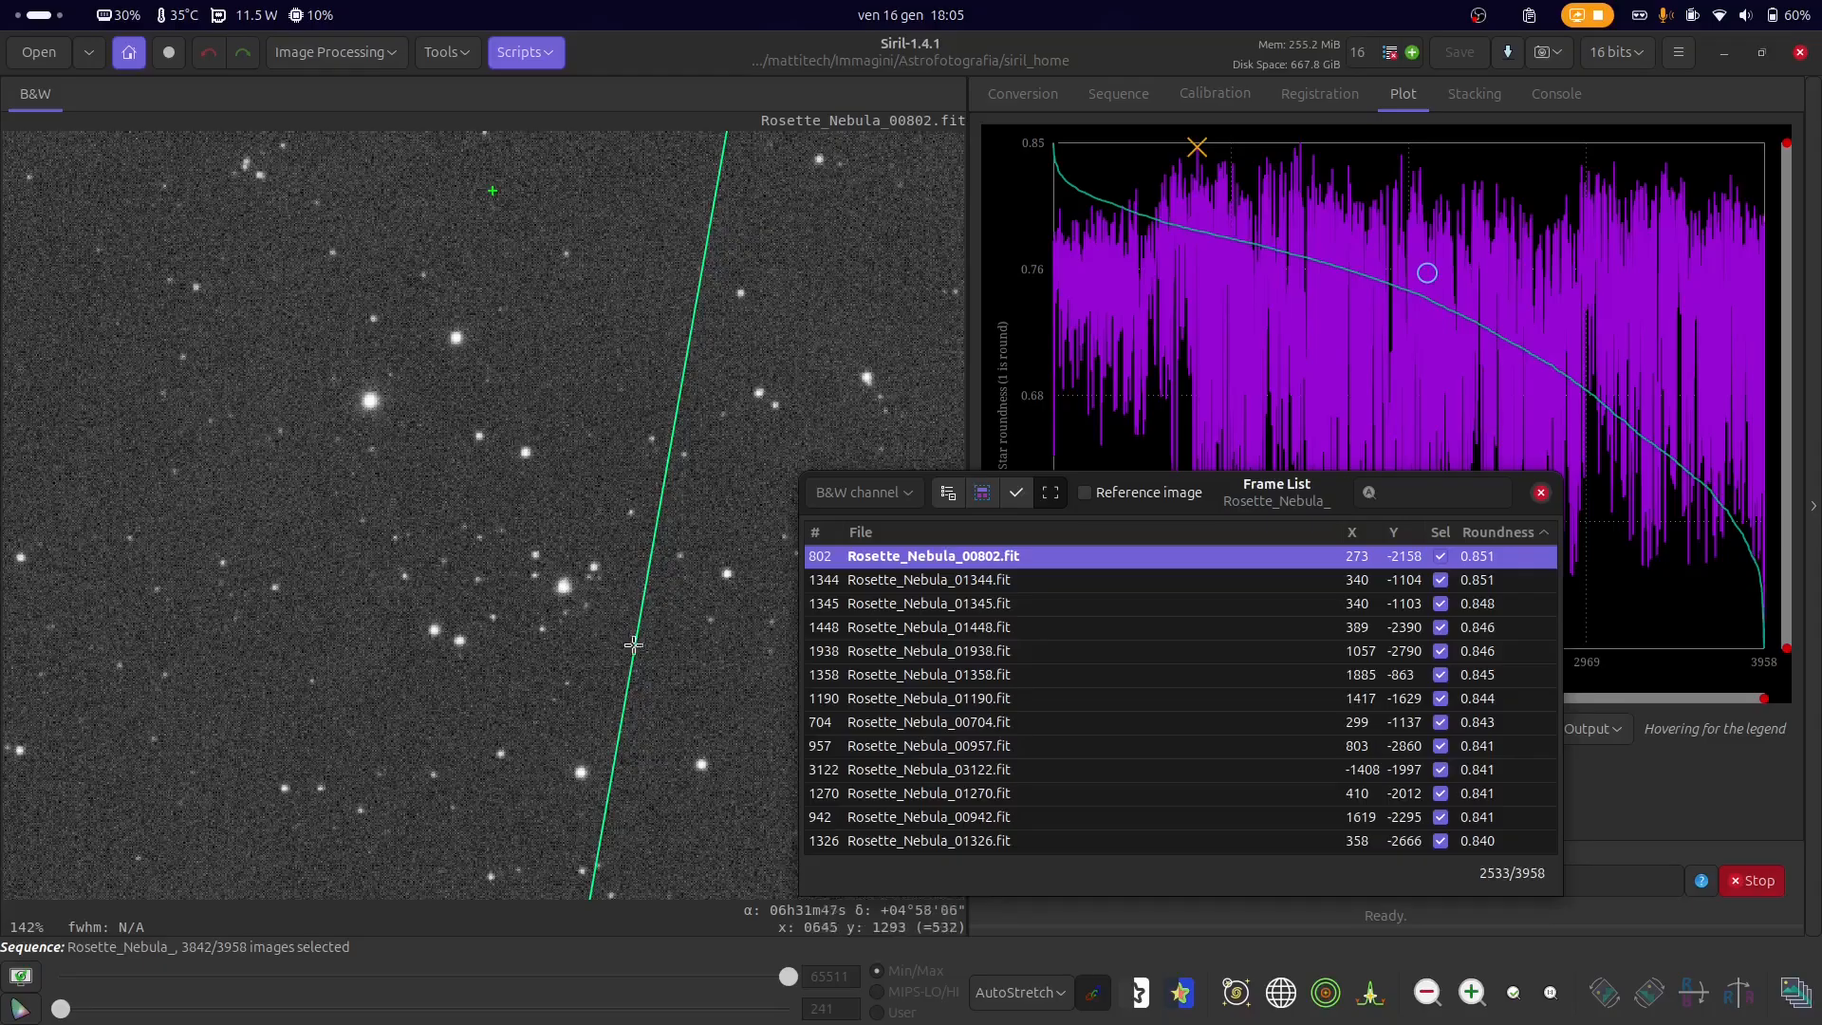
scroll(560, 583, down, 1)
scroll(536, 482, down, 1)
scroll(506, 418, up, 4)
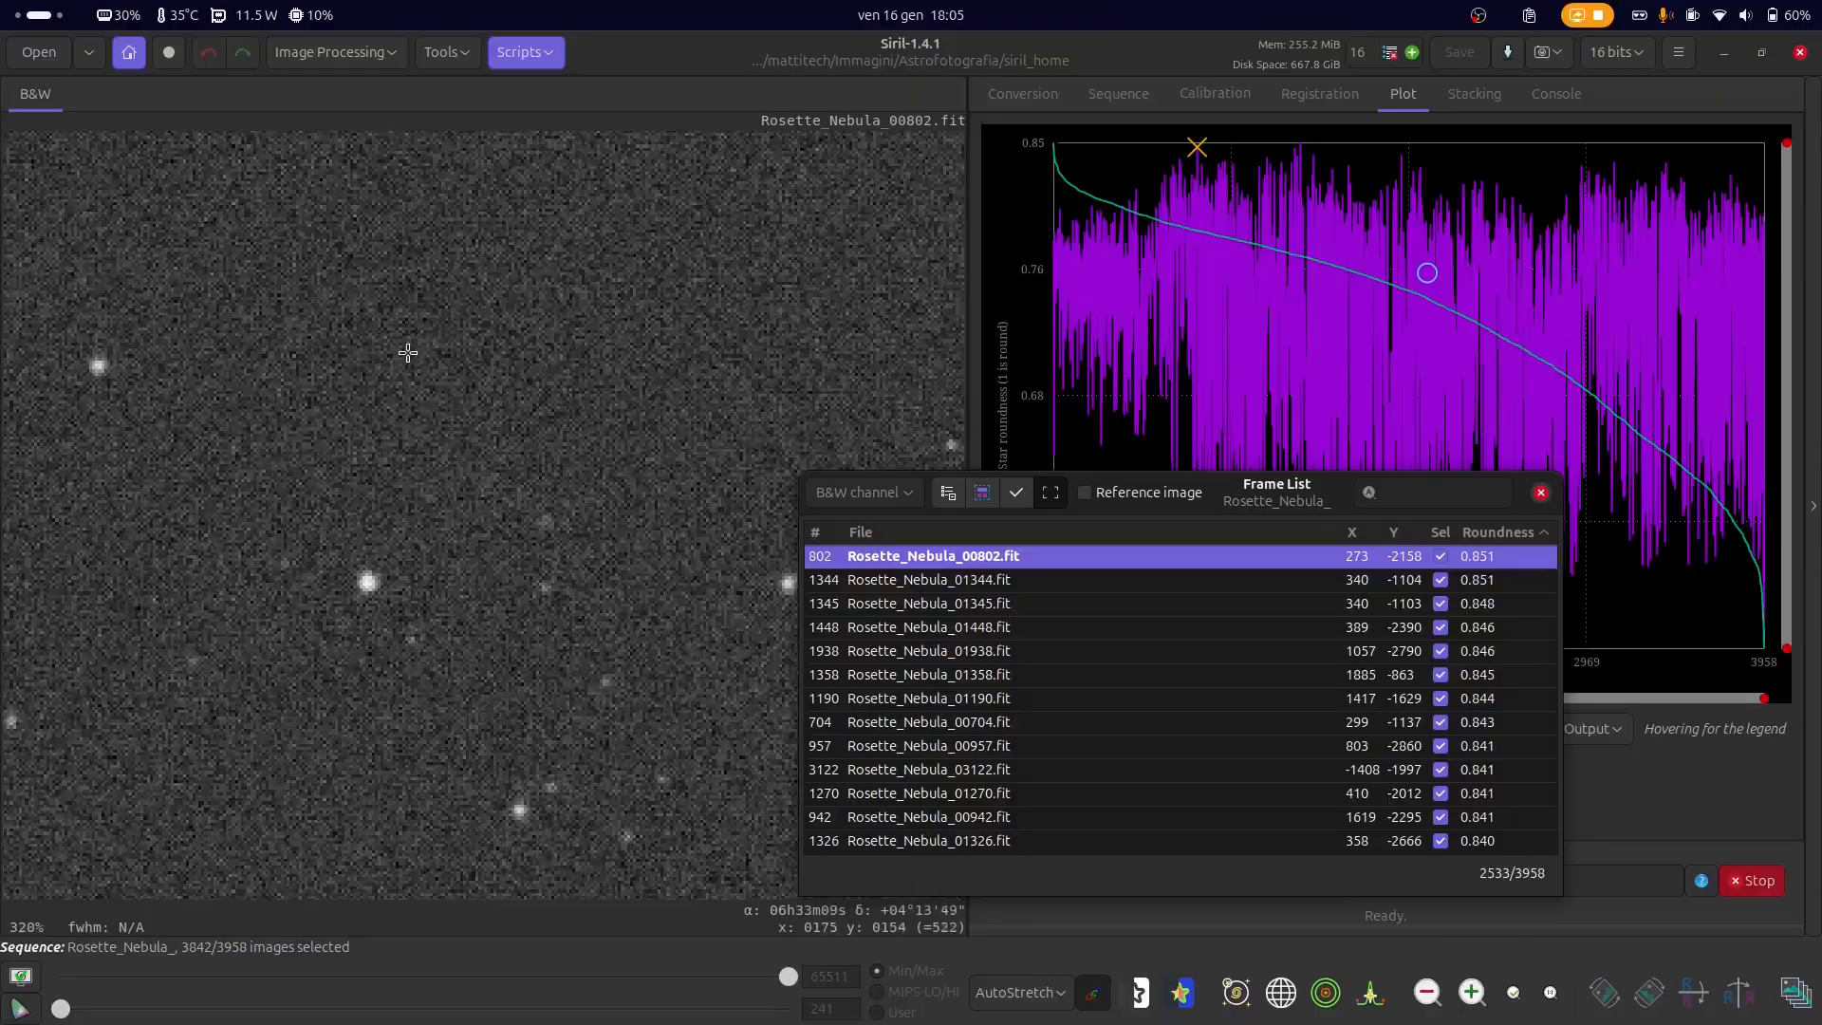
scroll(343, 431, down, 6)
scroll(463, 678, up, 5)
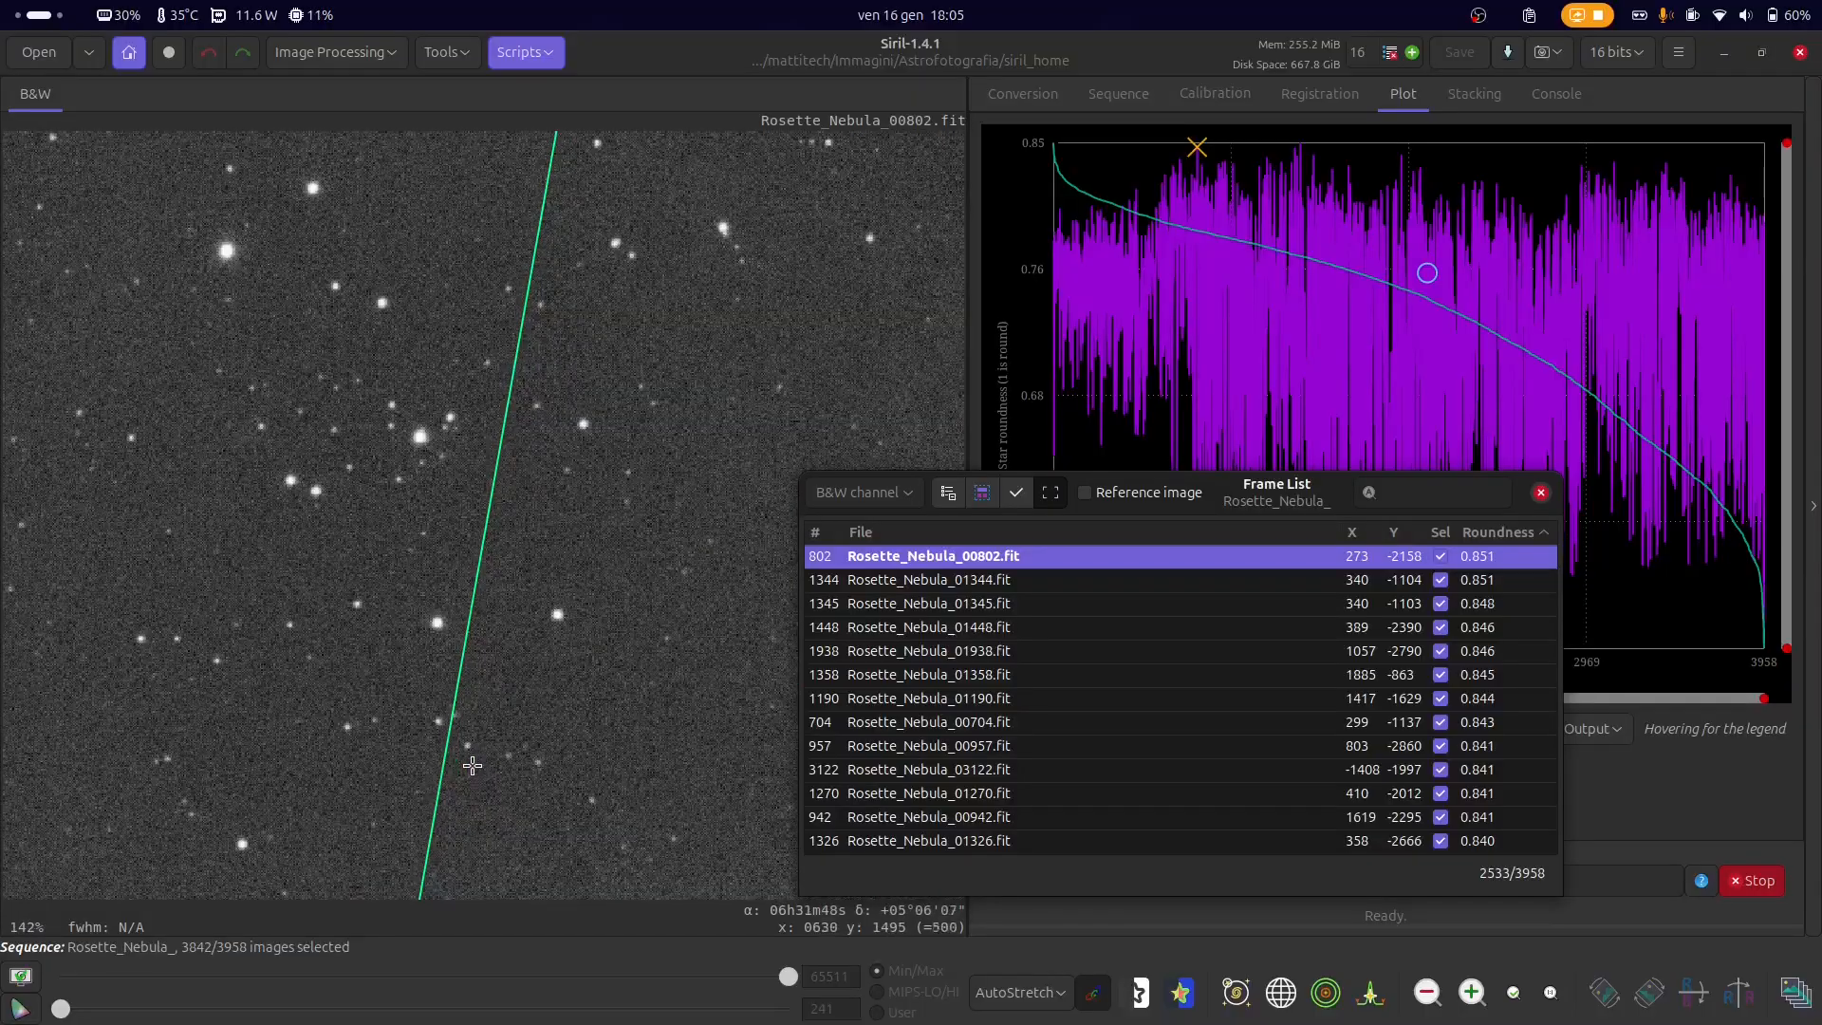
scroll(459, 671, up, 2)
scroll(532, 541, down, 6)
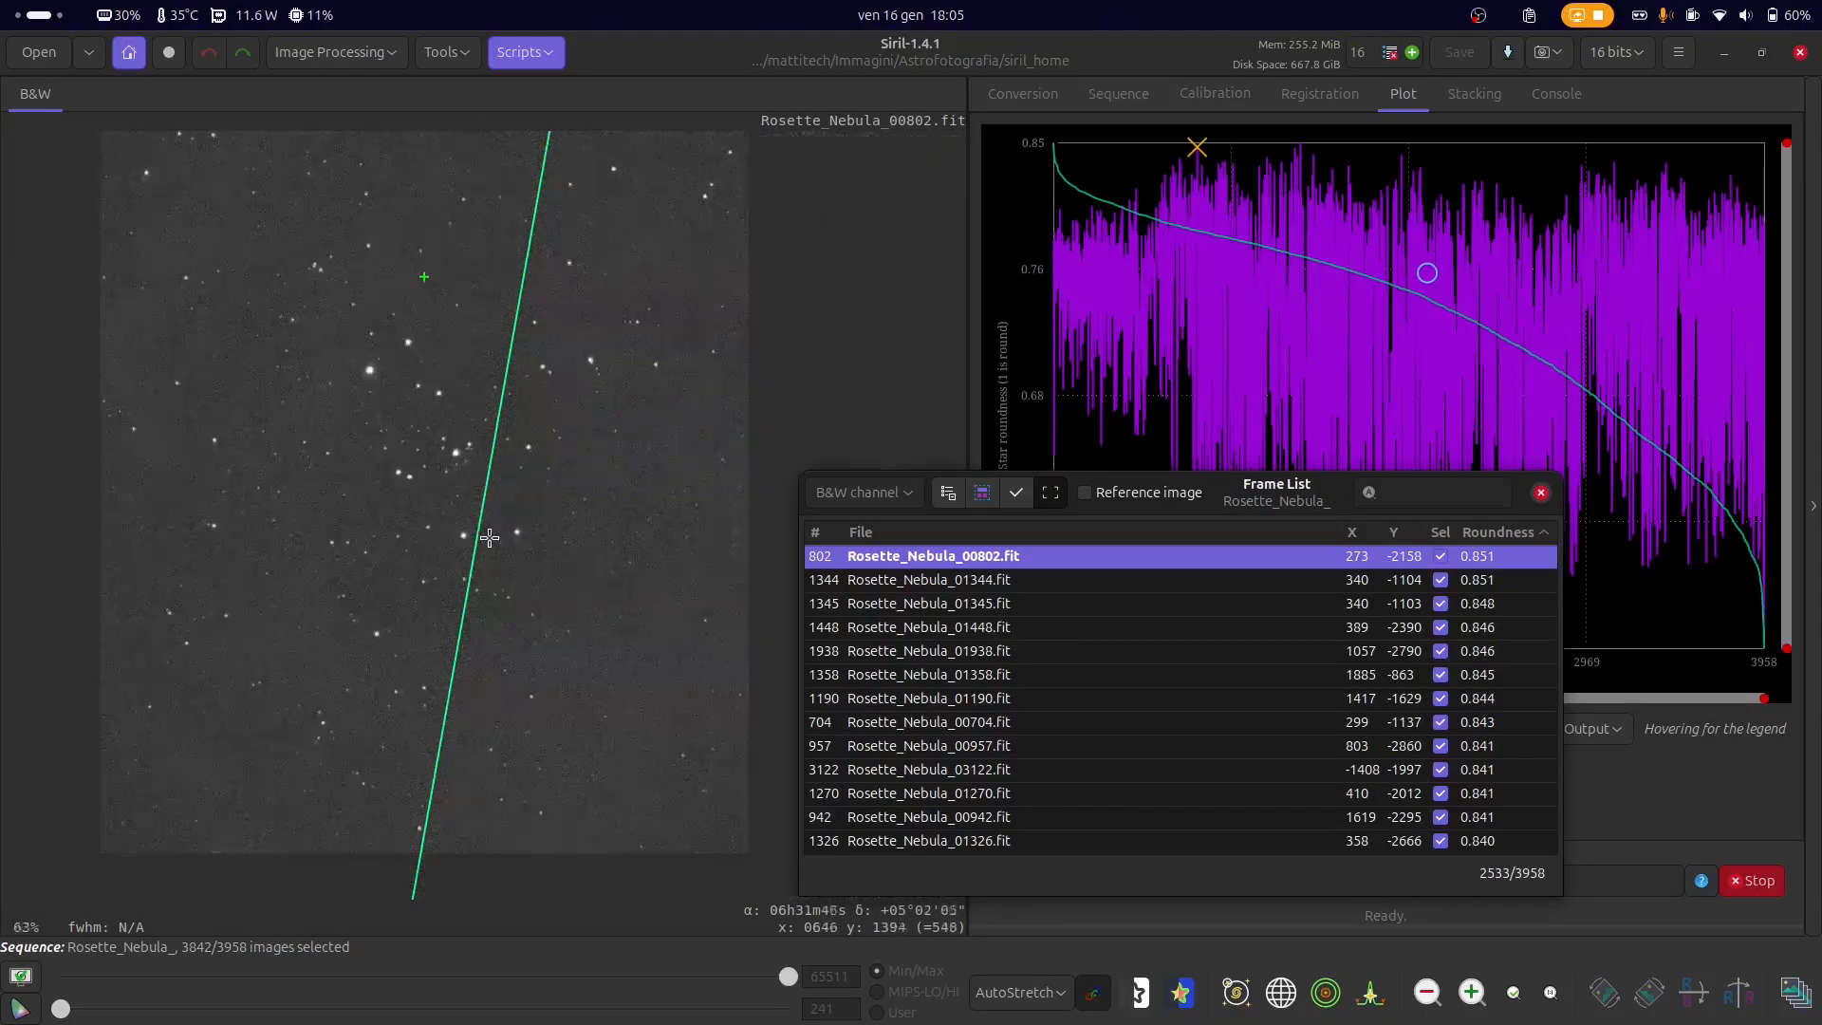
scroll(432, 470, up, 3)
scroll(422, 460, down, 1)
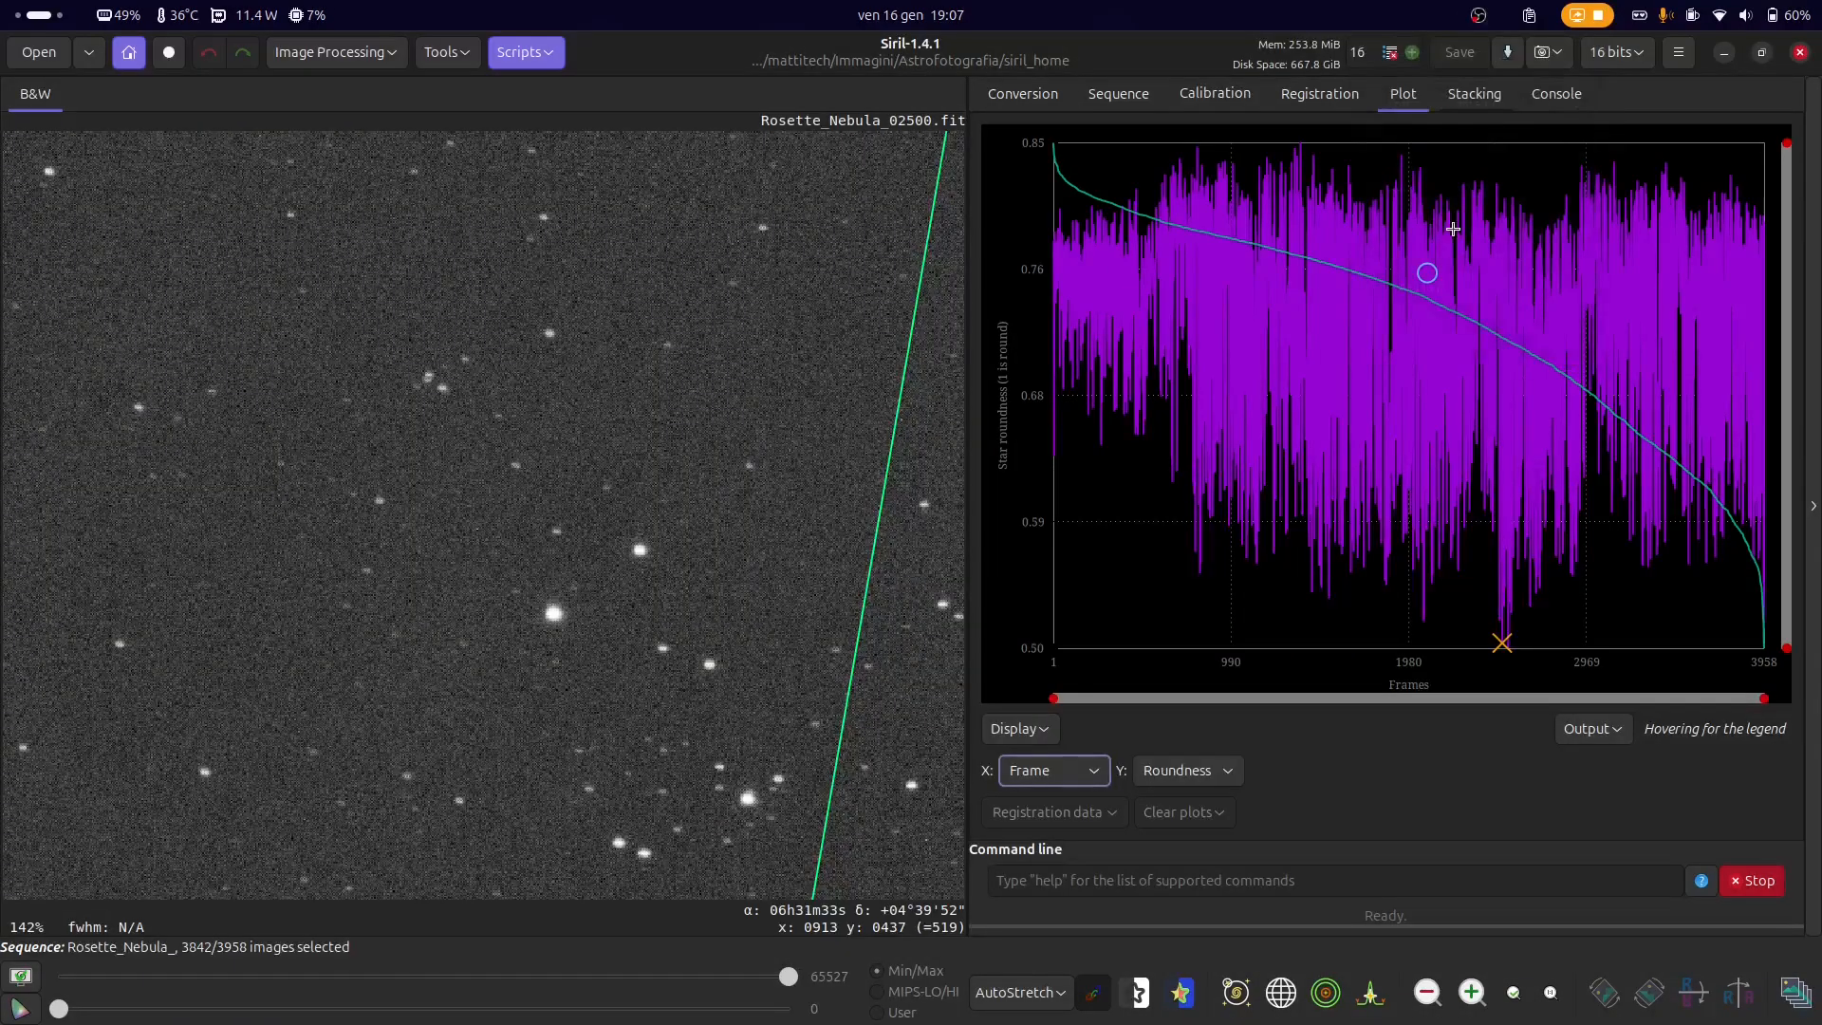
- Plot roundness against FWHM by setting the plot's X axis to FWHM
mouse_move(1453, 229)
click(1054, 782)
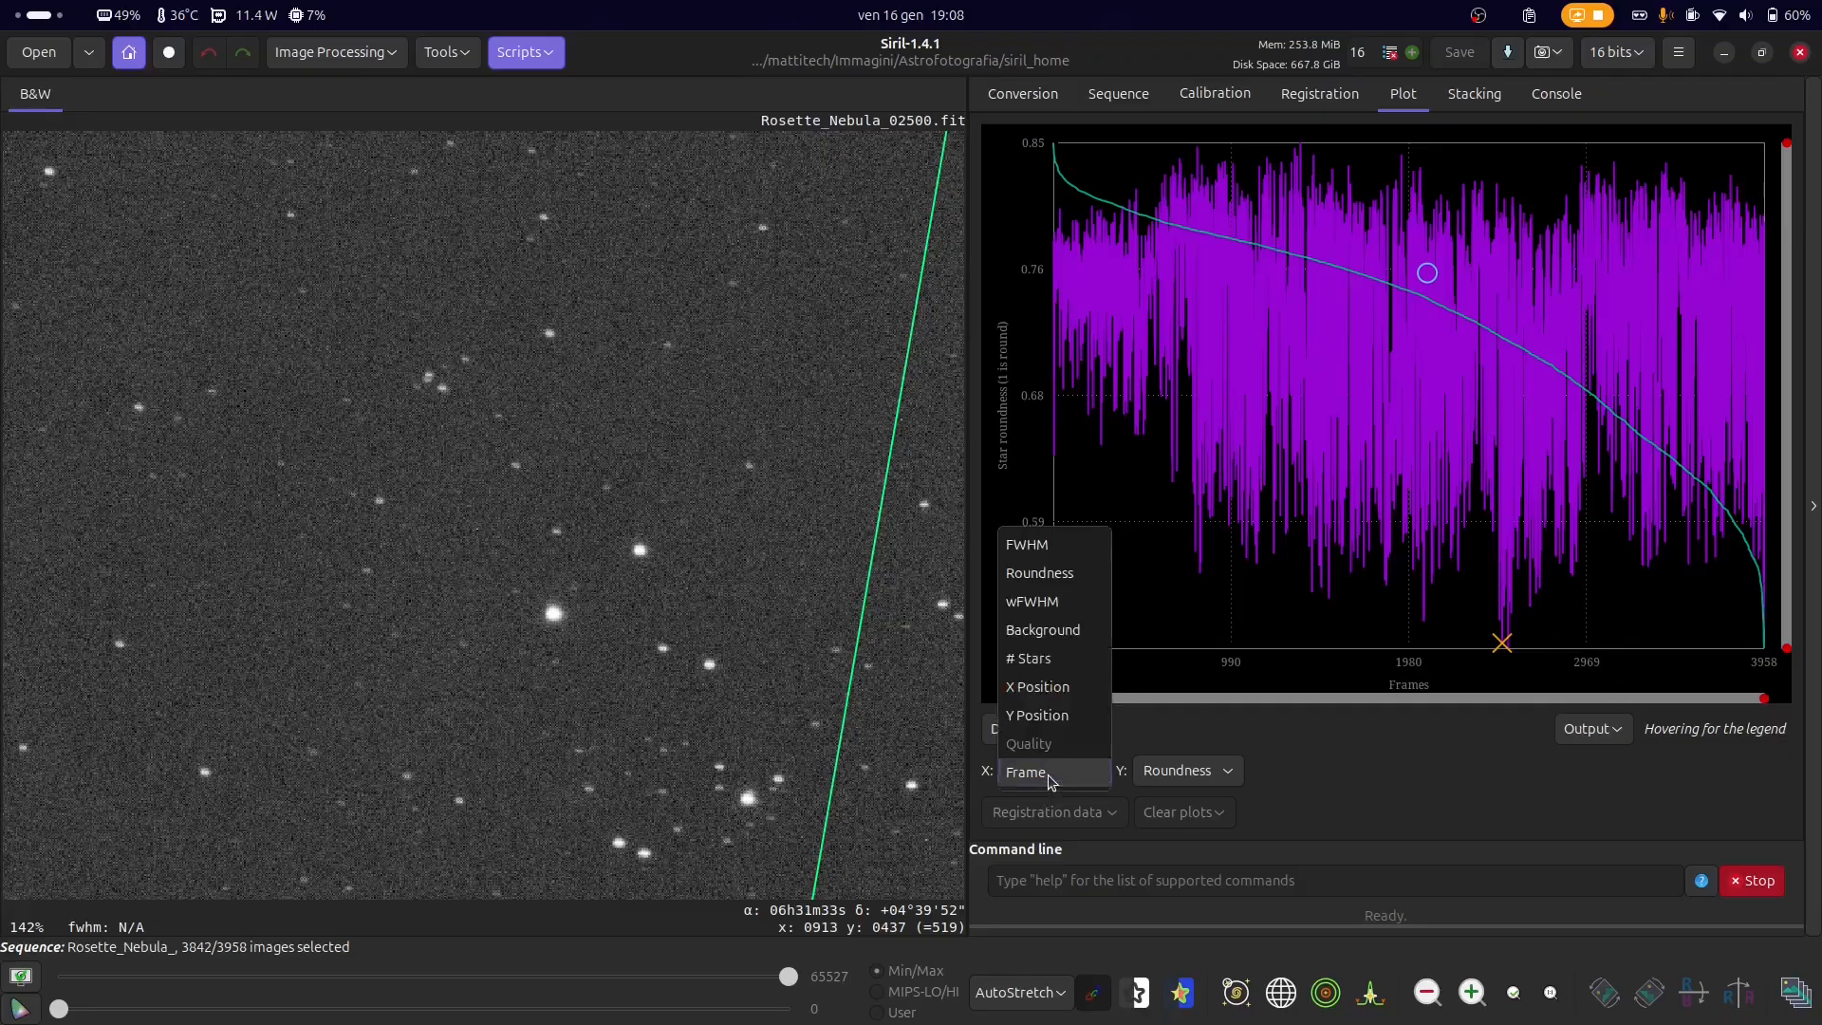
click(1081, 544)
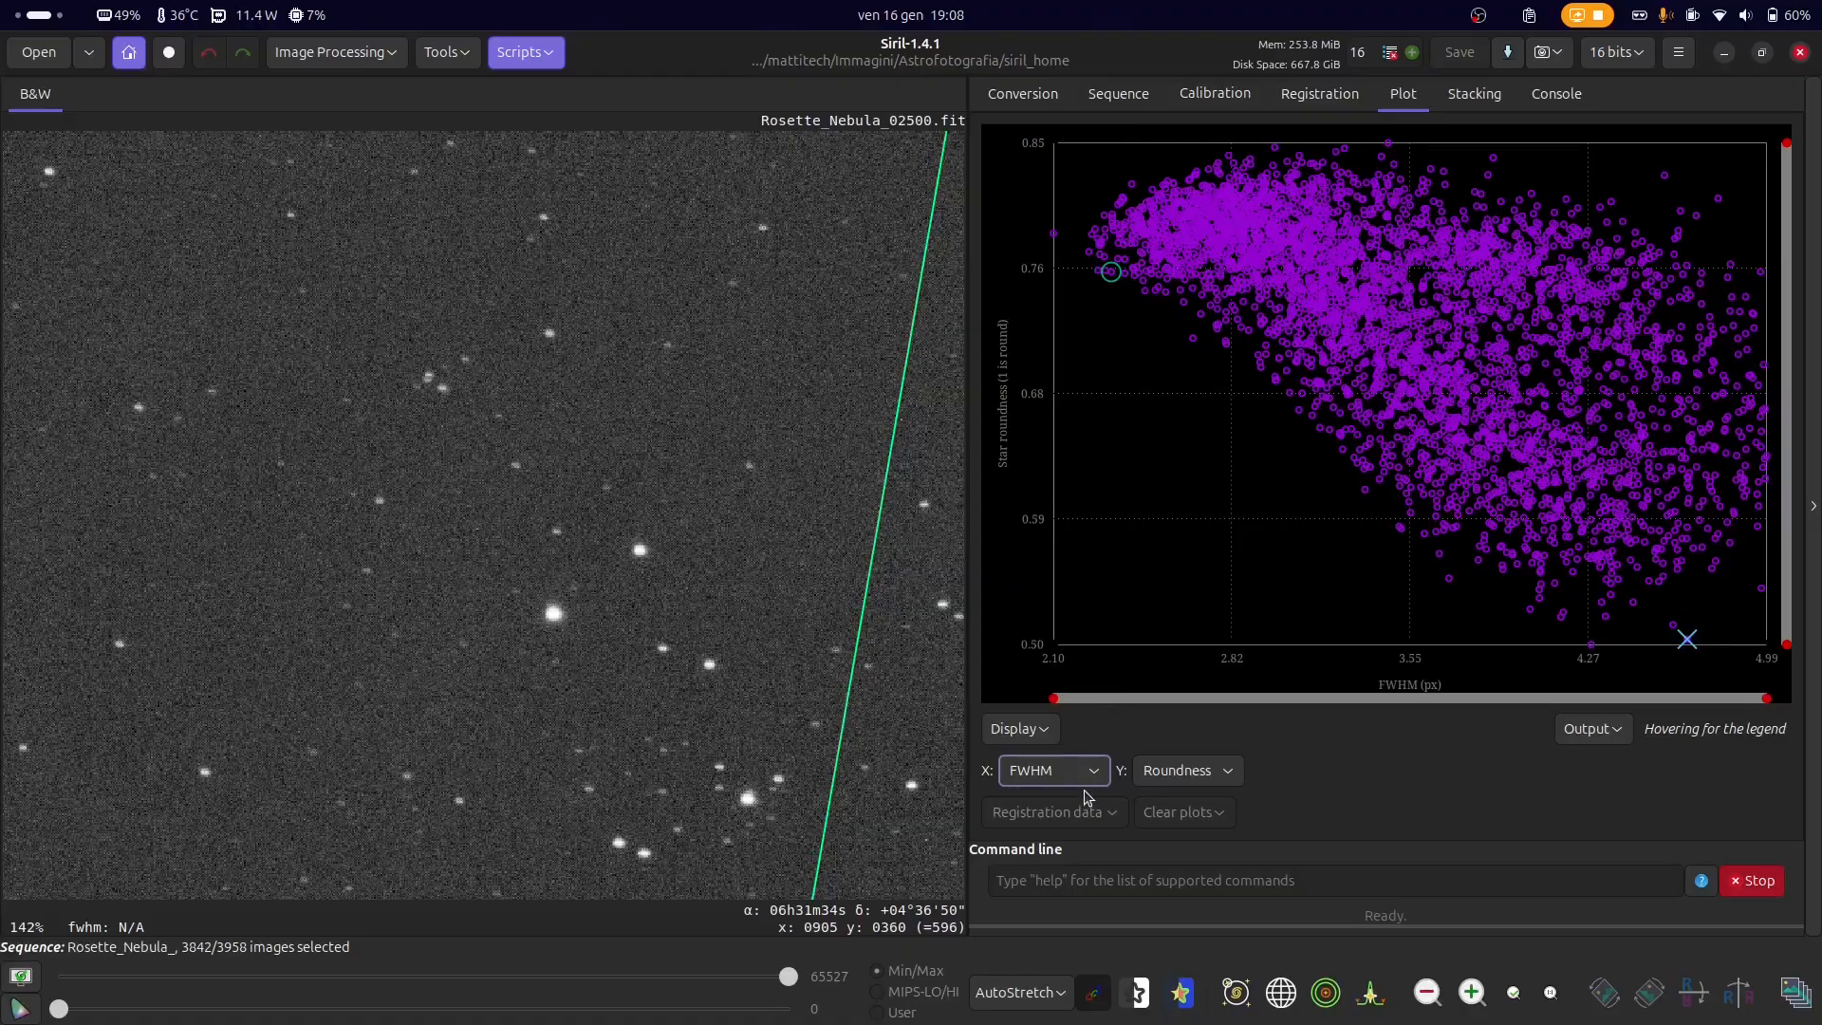
mouse_move(1129, 633)
mouse_move(1653, 158)
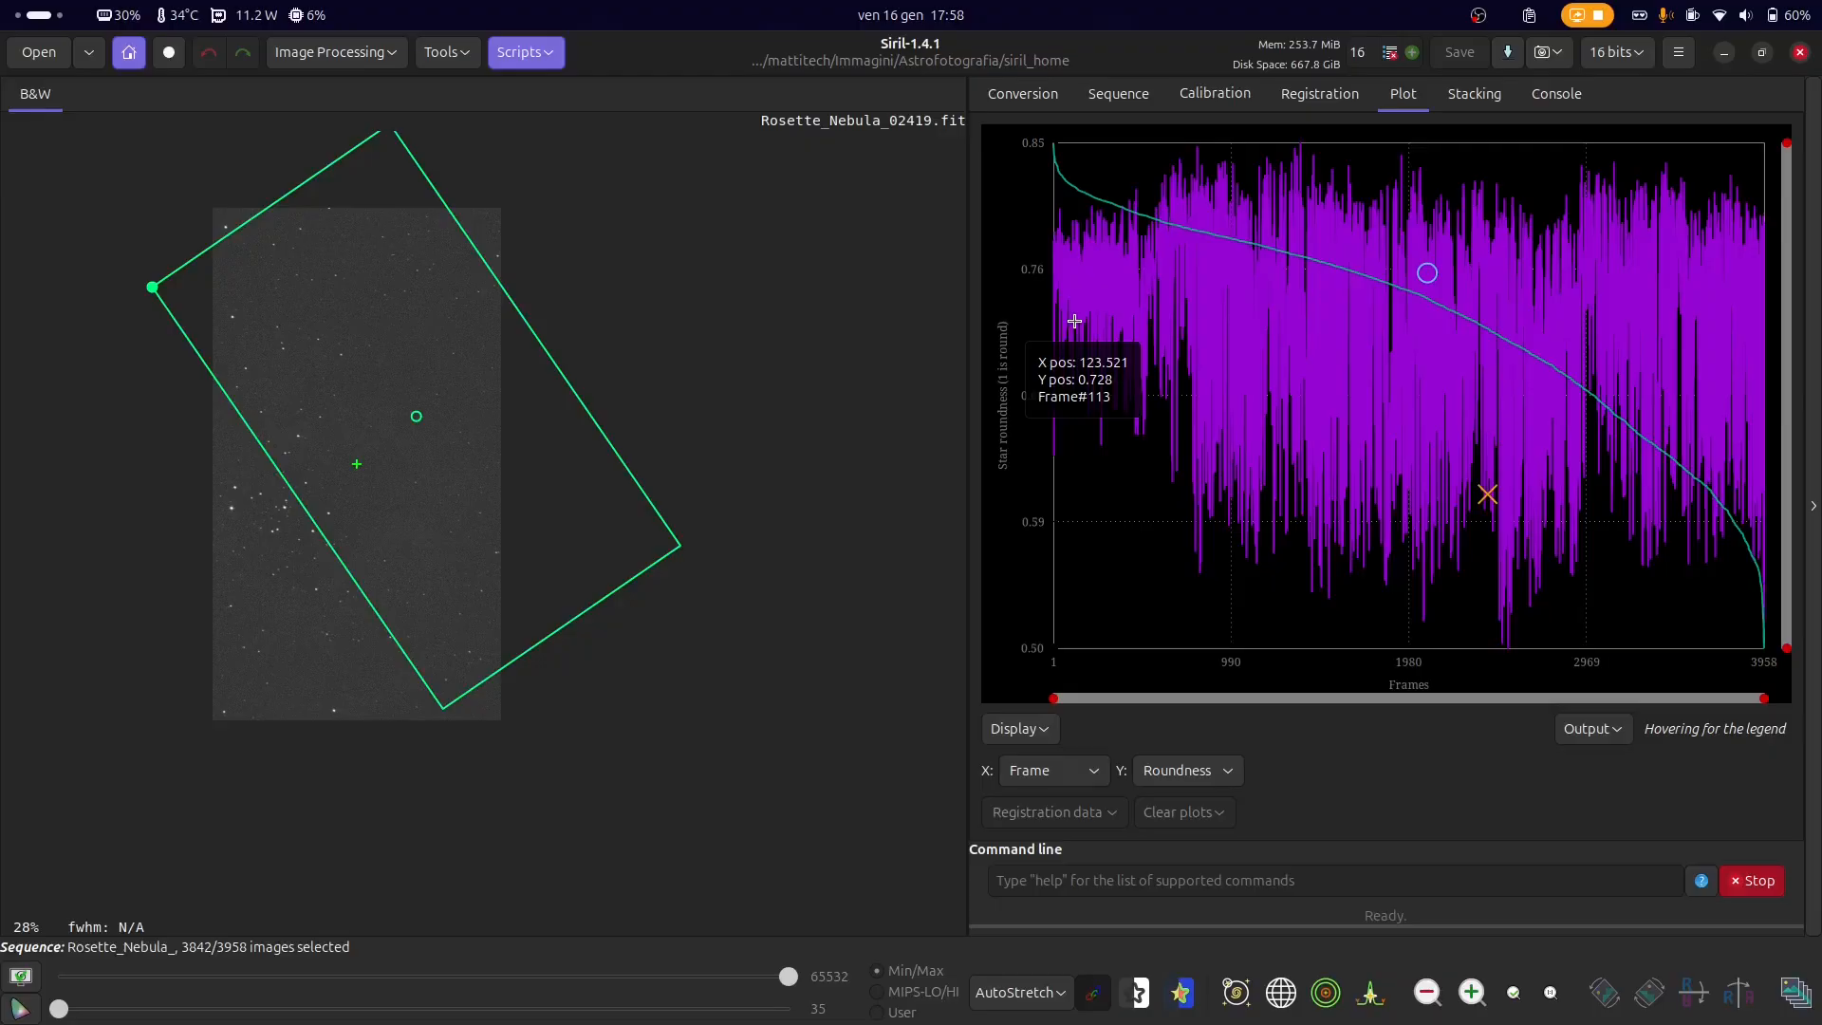
- Draw a selection on the roundness plot across frames 1 to 3958 and adjust its edges to cover roundness 0.50 to 0.59
drag(1011, 405, 1784, 512)
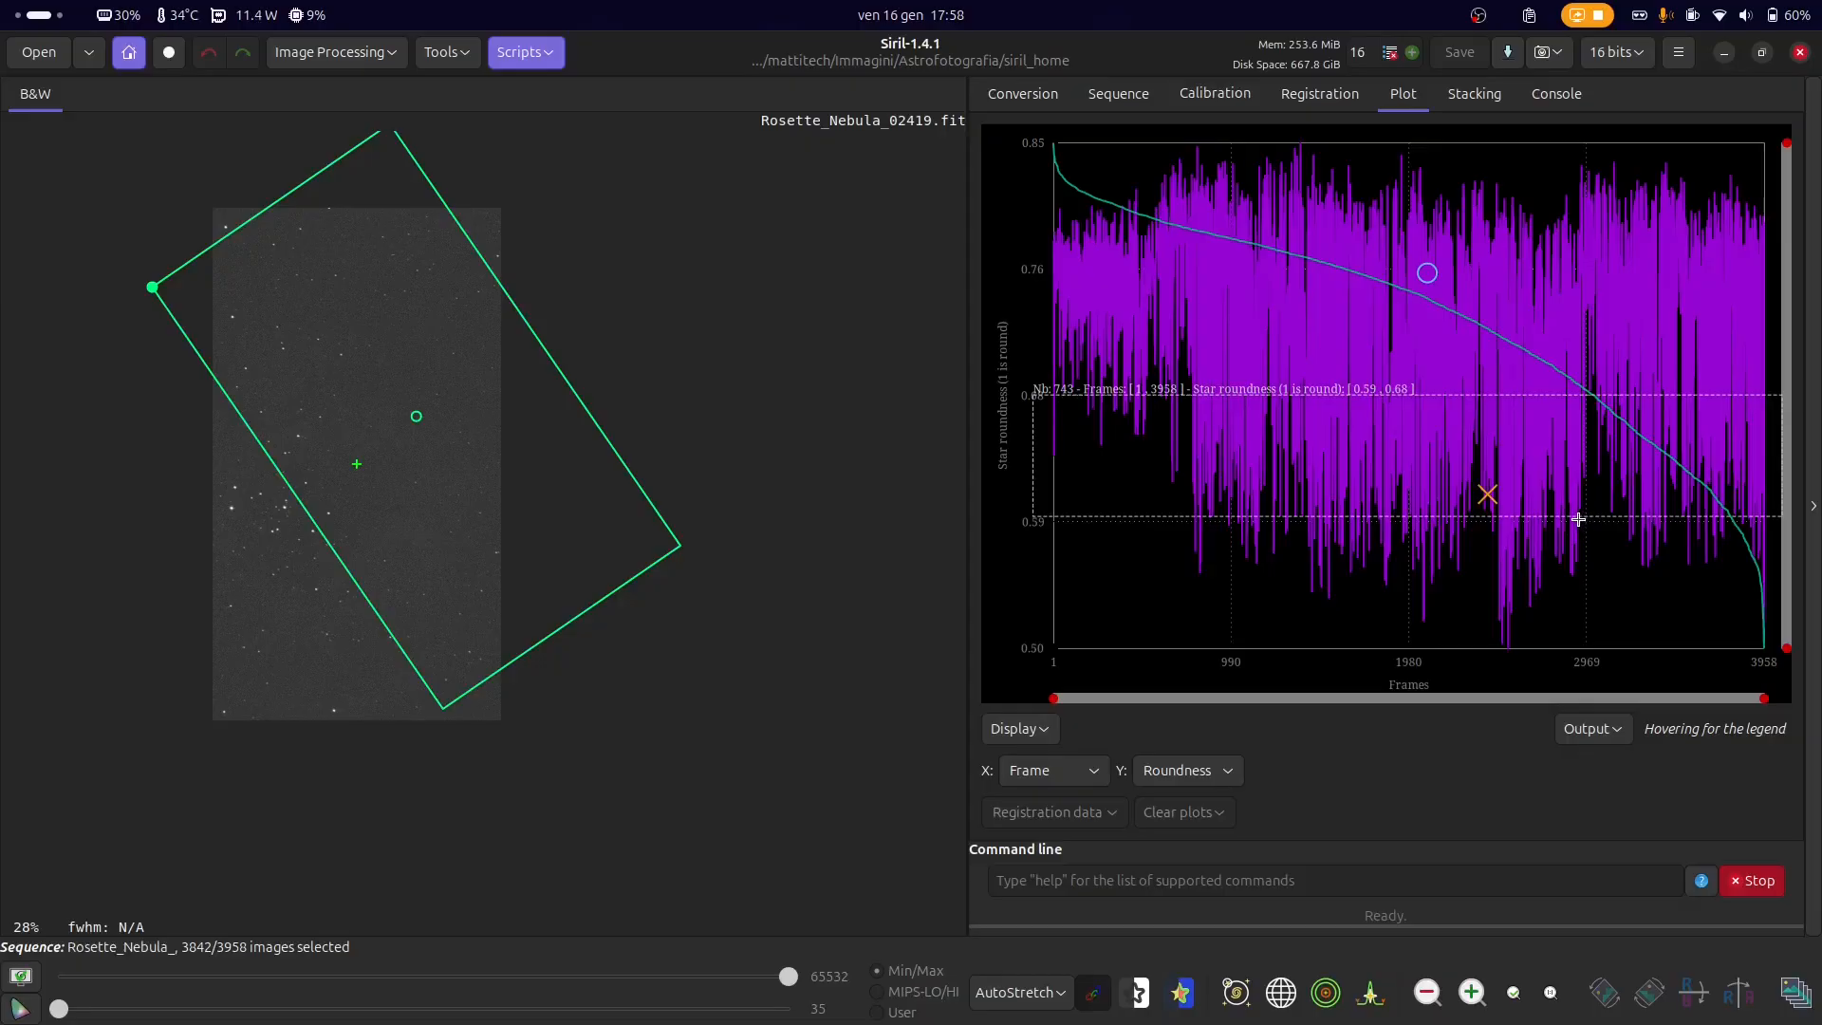
drag(1580, 518, 1597, 677)
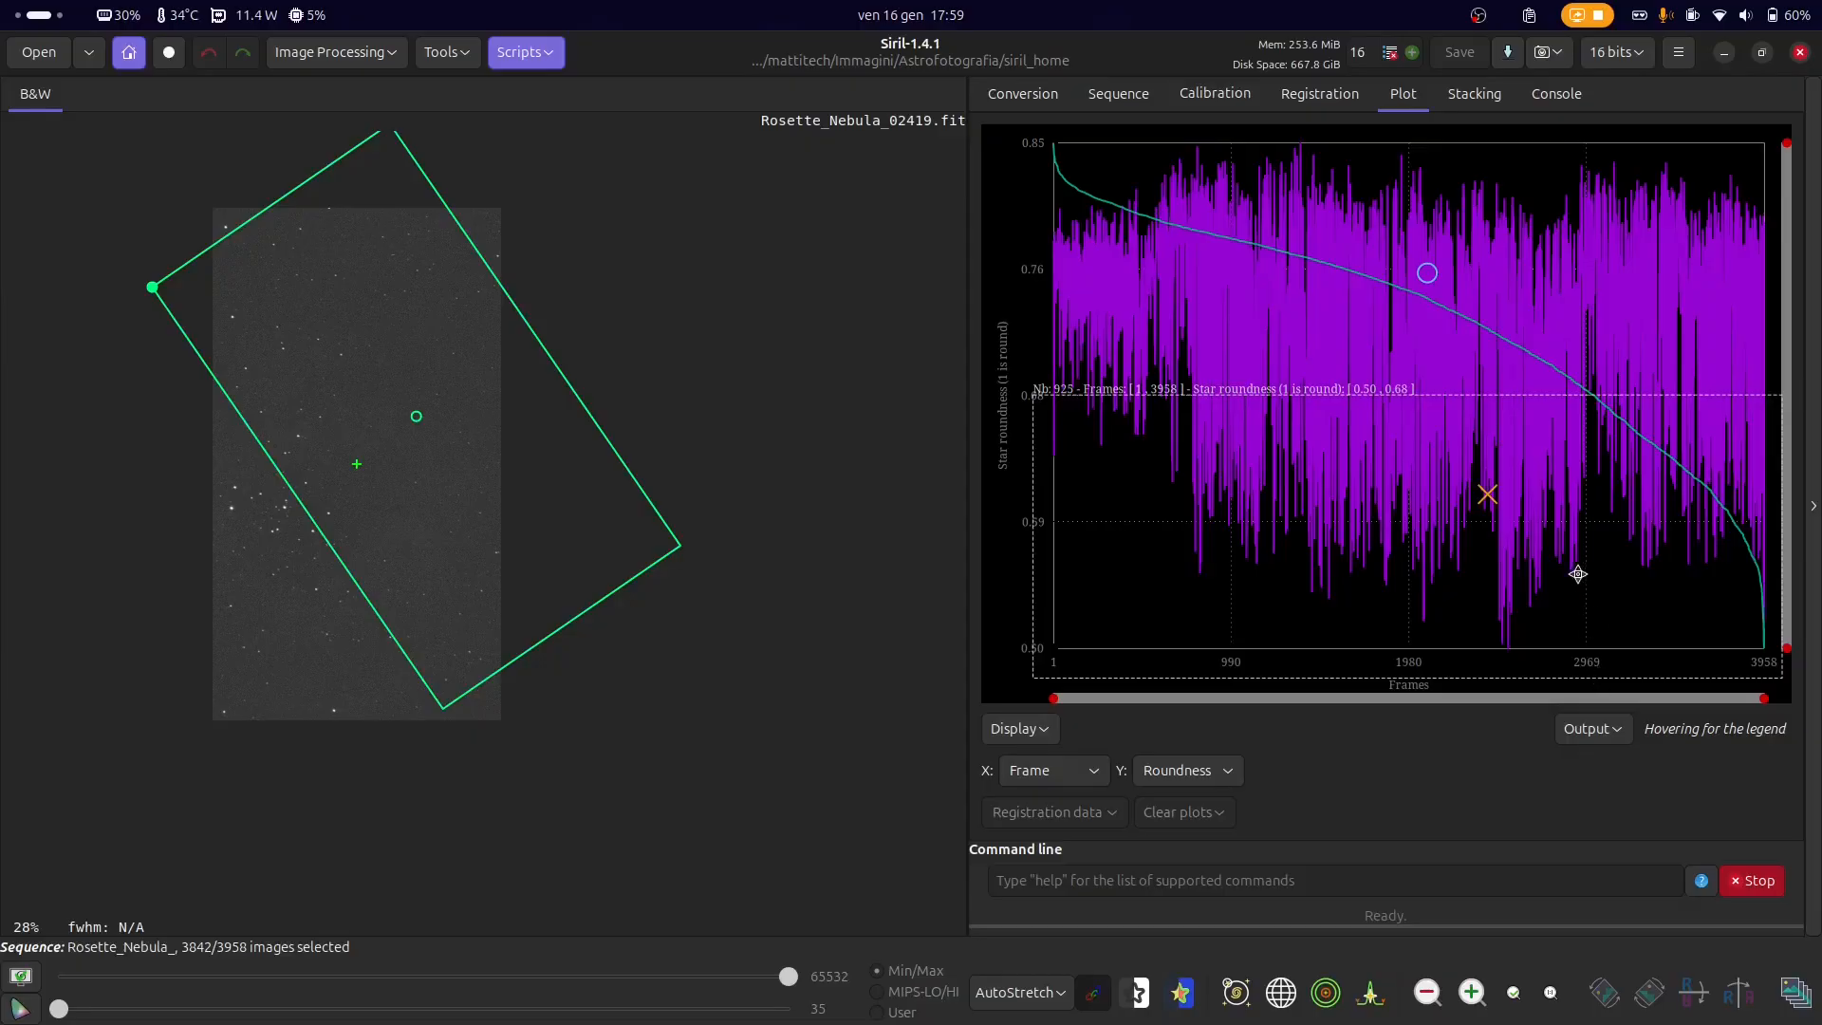
mouse_move(1481, 390)
drag(1481, 390, 1469, 521)
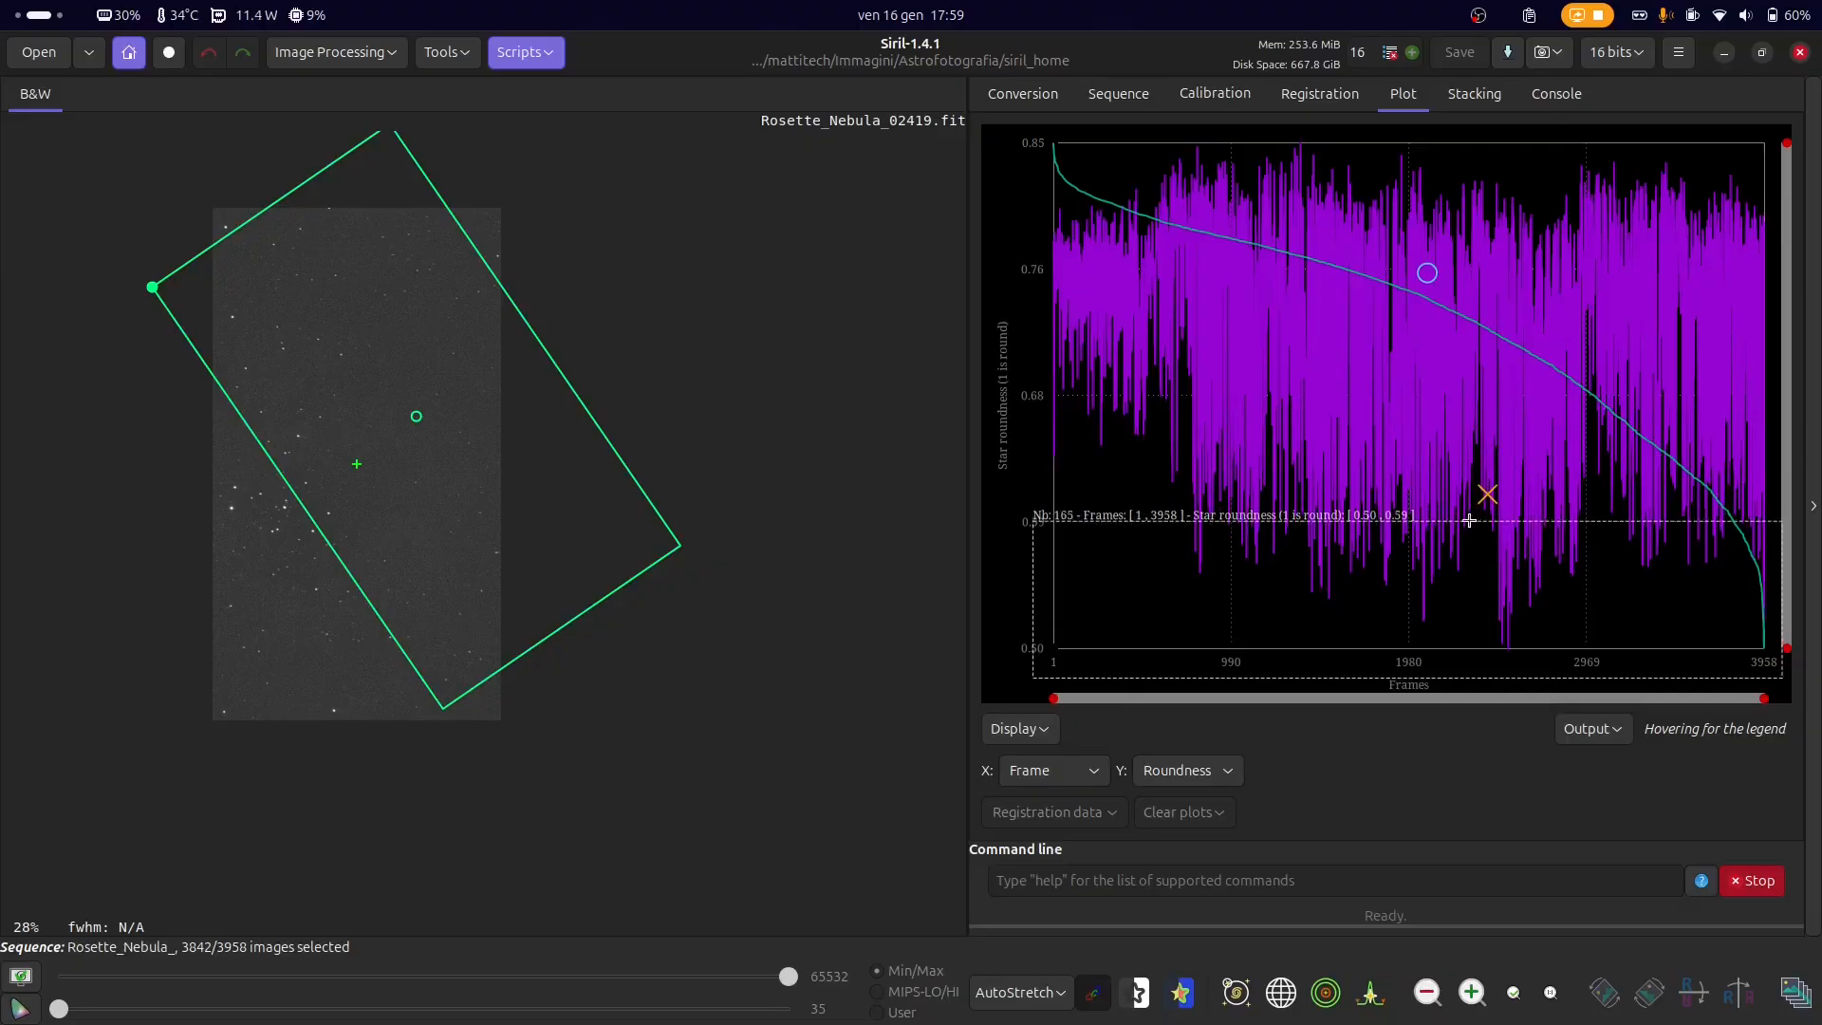
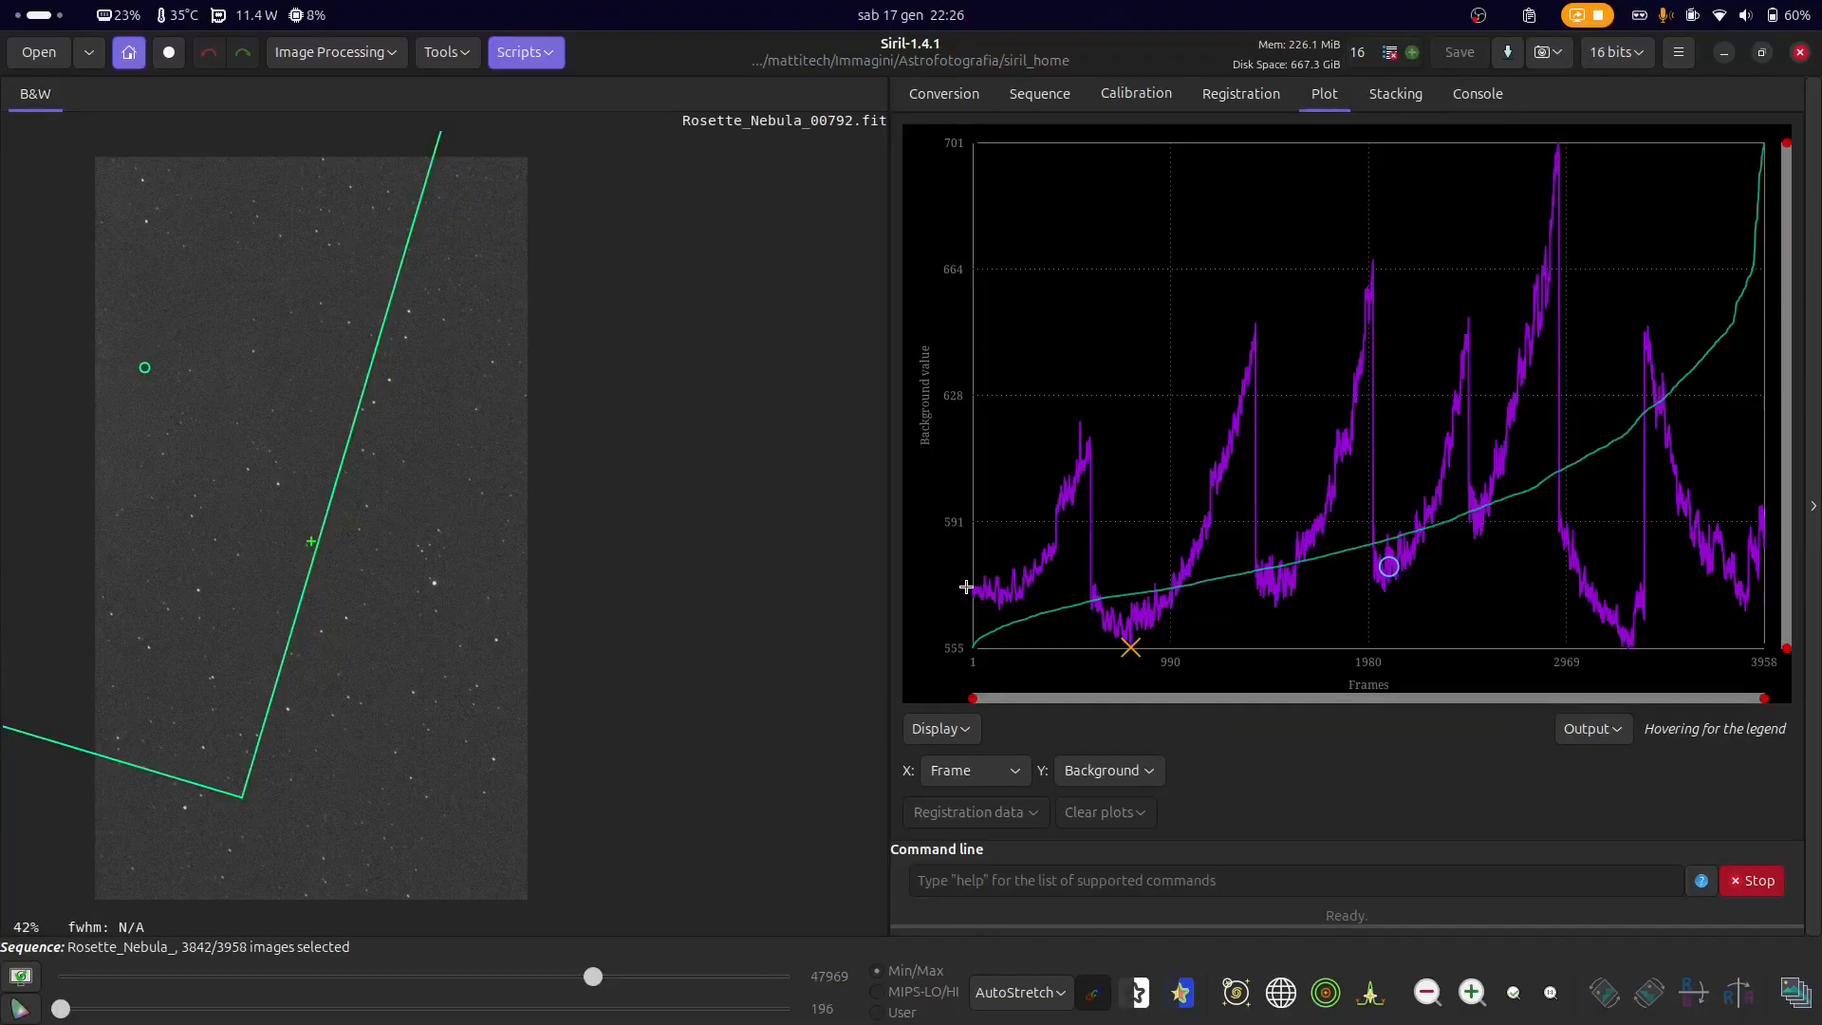
- Show frame 792 from the low point of the background plot and examine its image
mouse_move(977, 579)
mouse_move(1130, 647)
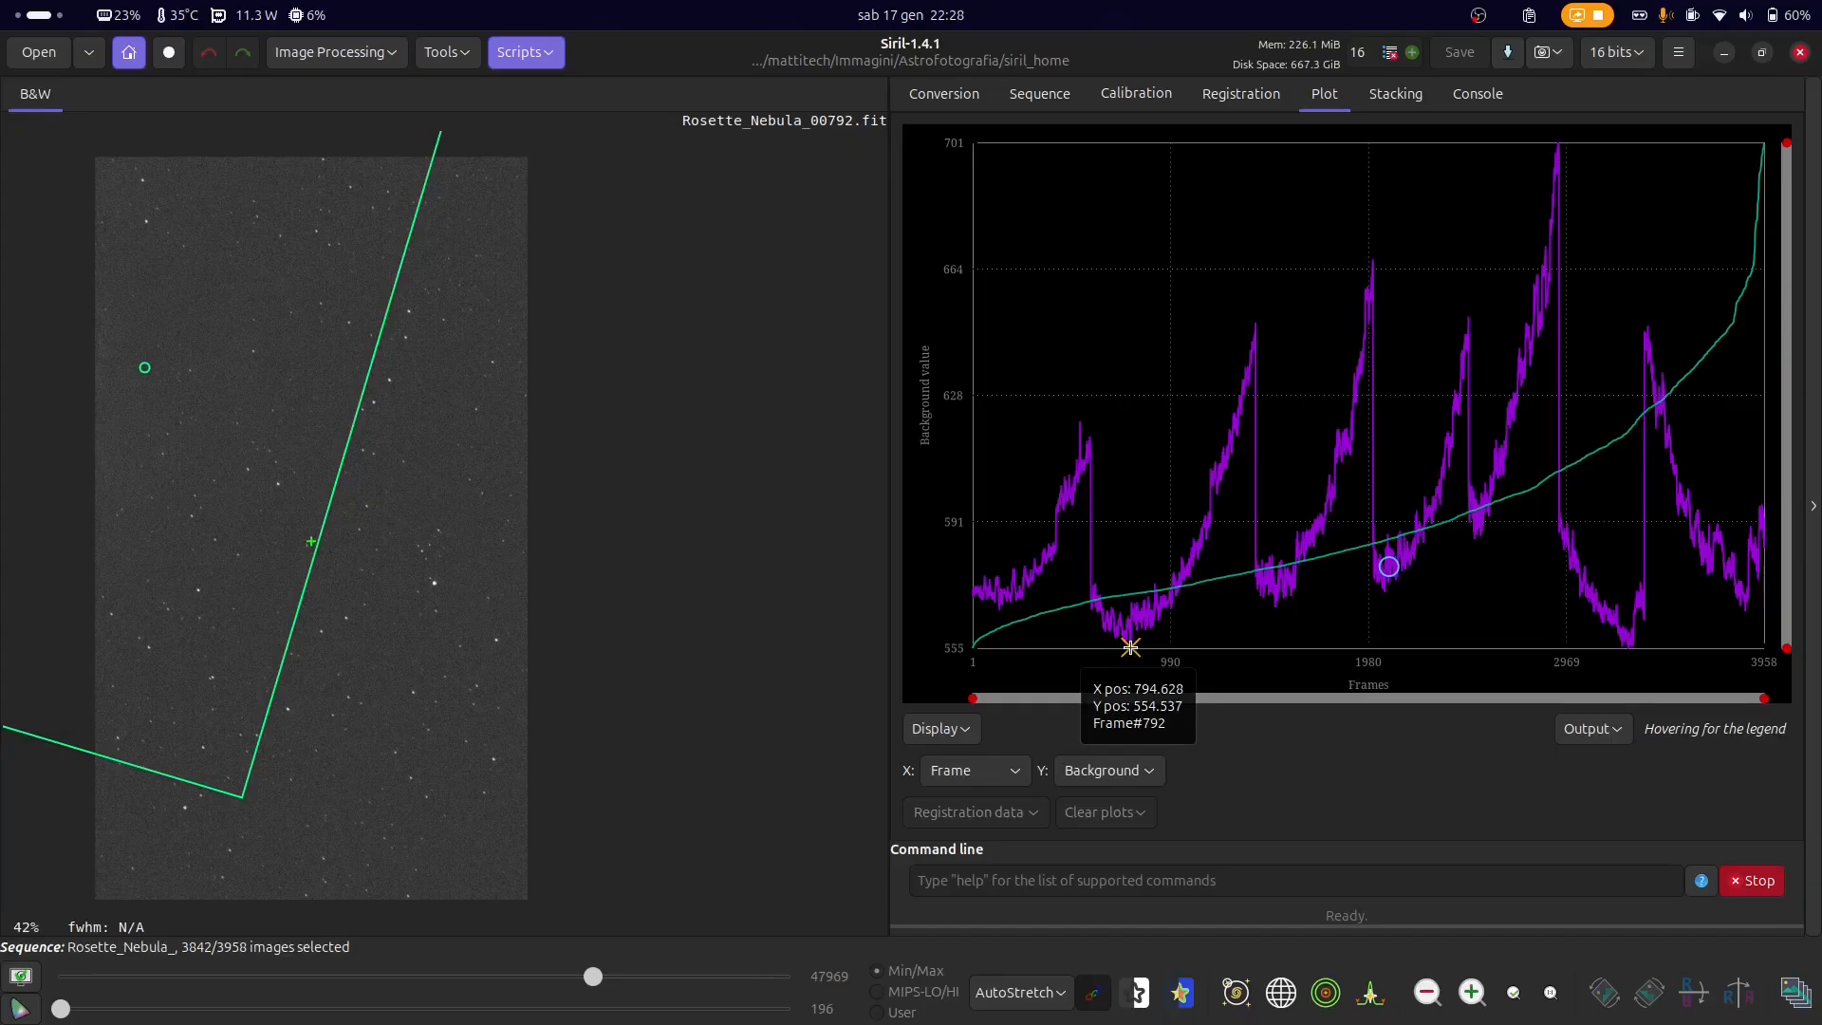
right_click(1130, 647)
click(1172, 693)
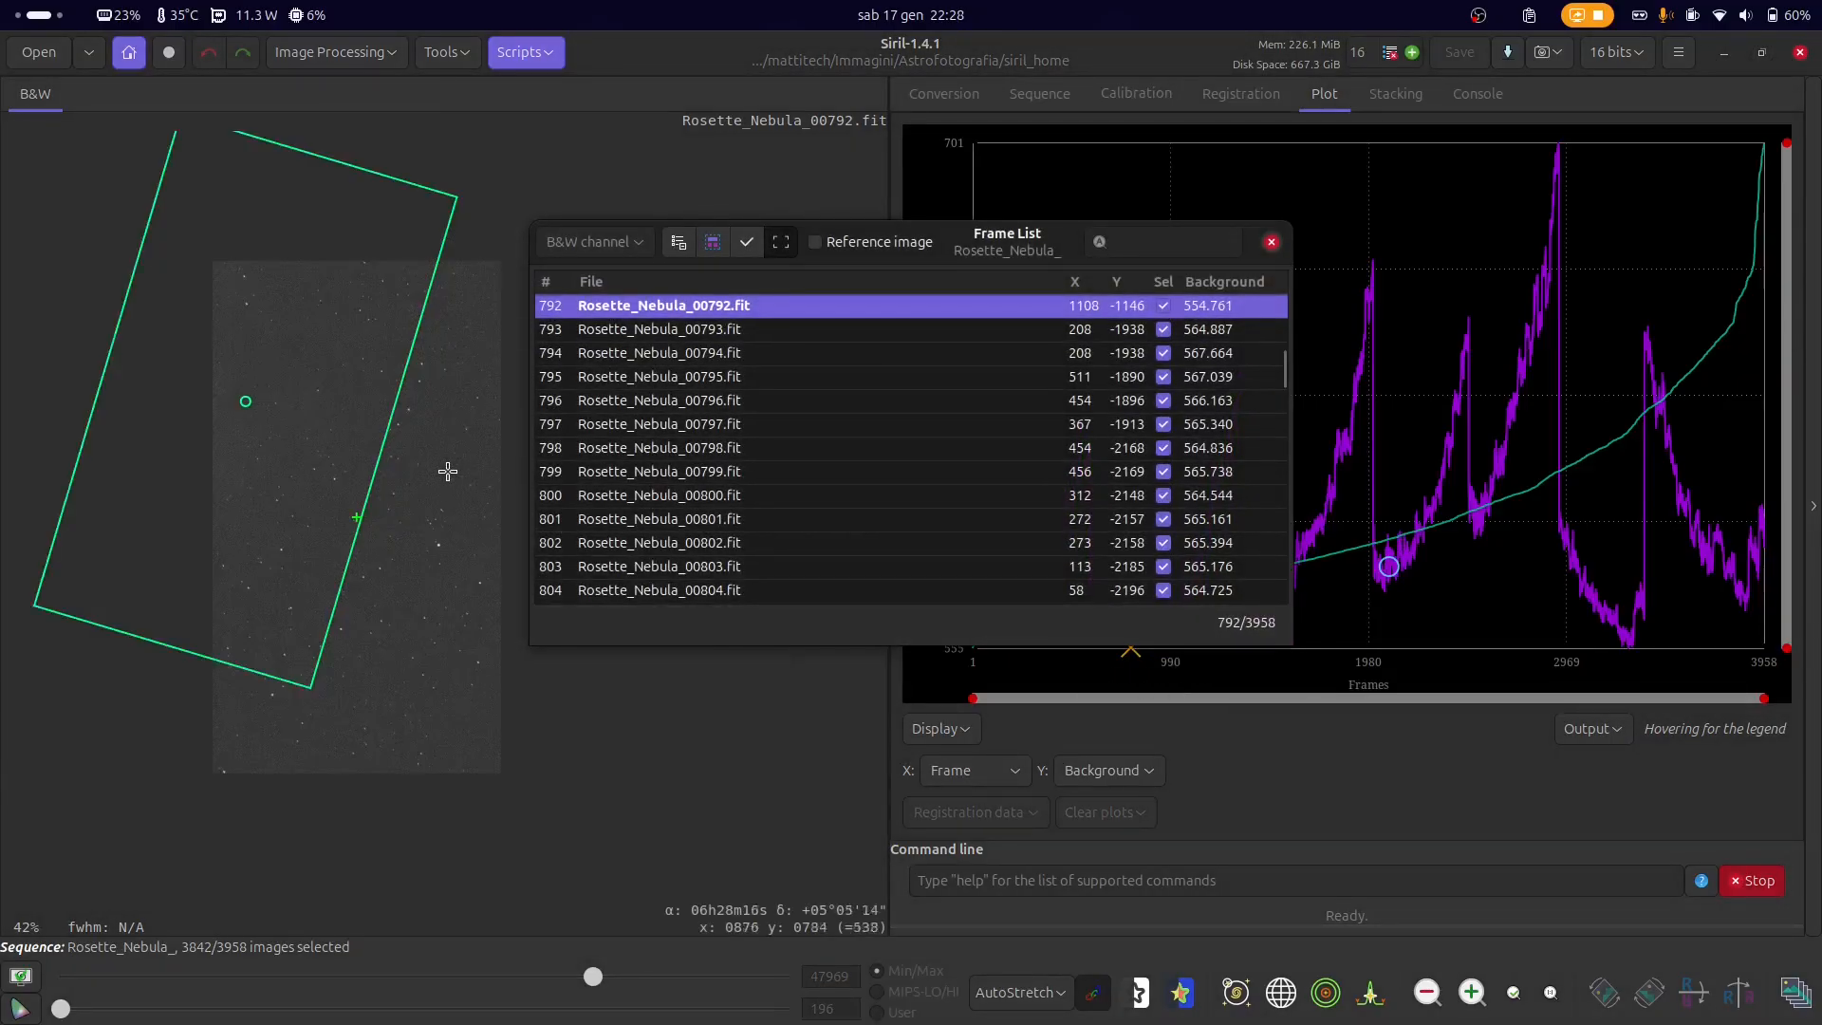
scroll(415, 543, up, 3)
scroll(414, 543, down, 5)
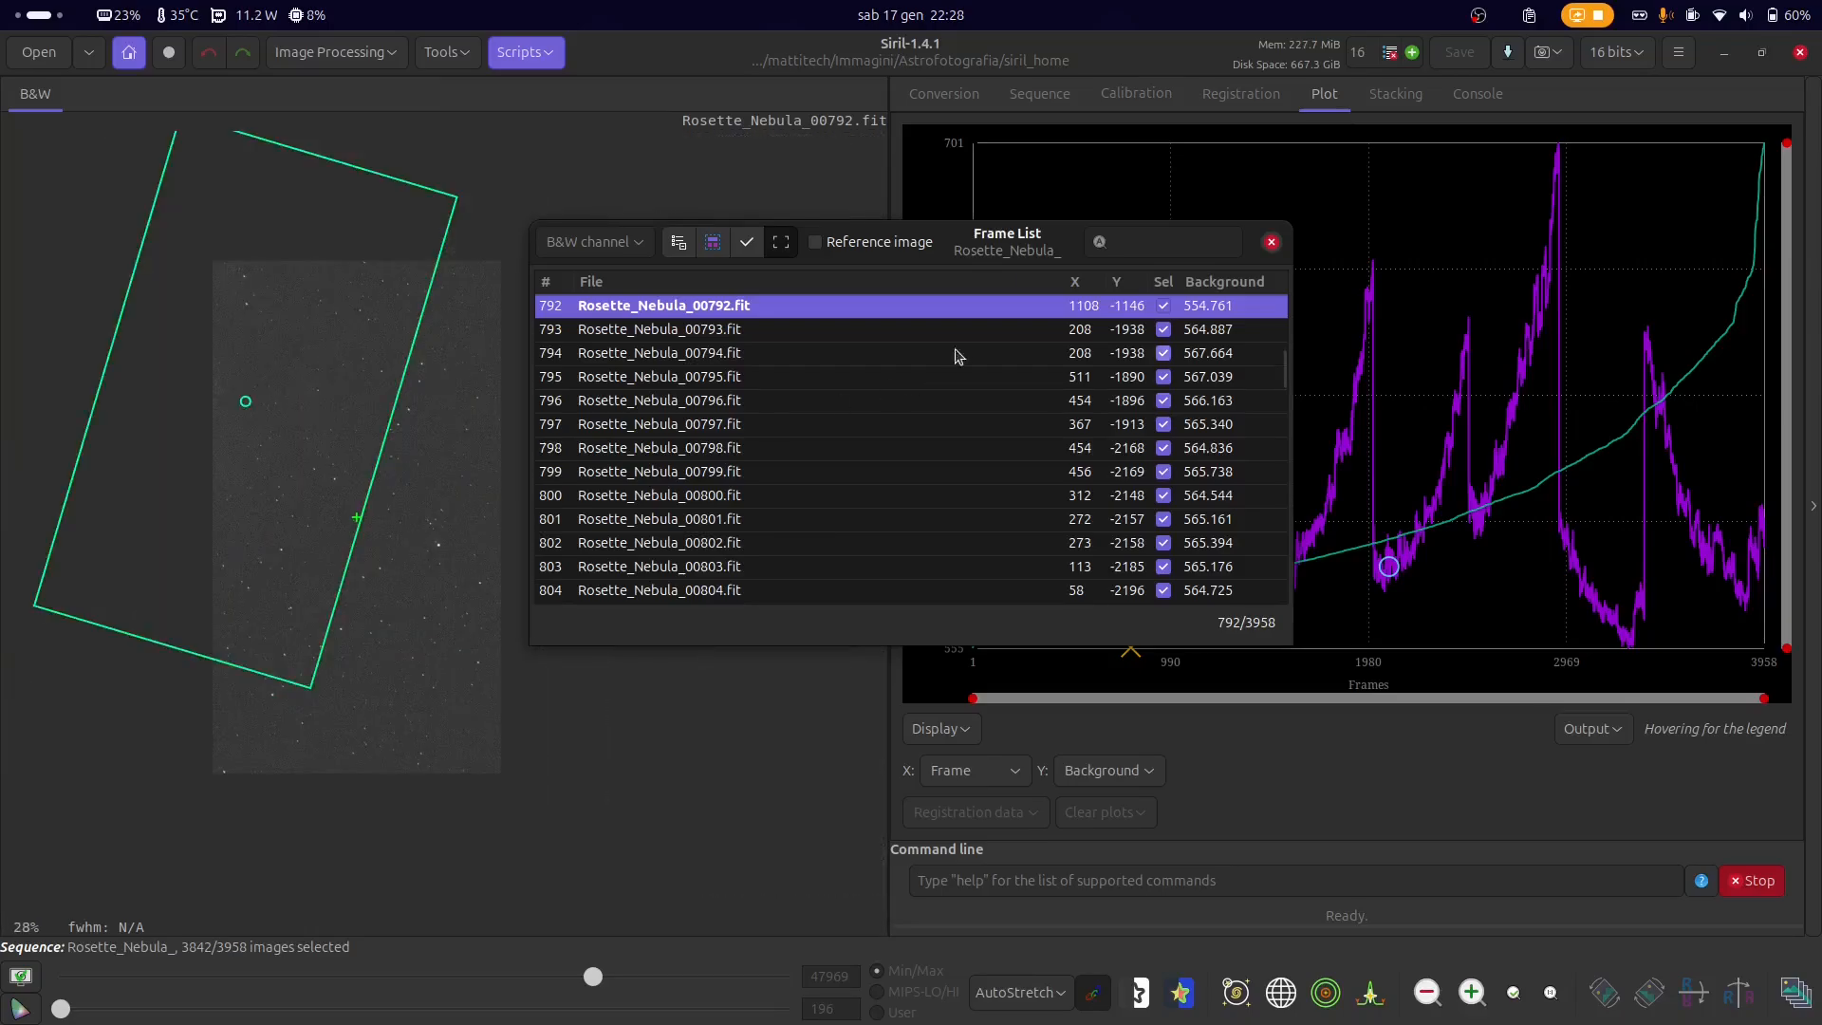
- Move the Frame List off the background plot and zoom the plot to frames 434 to 668 with background values 605 to 623
drag(958, 251, 1351, 690)
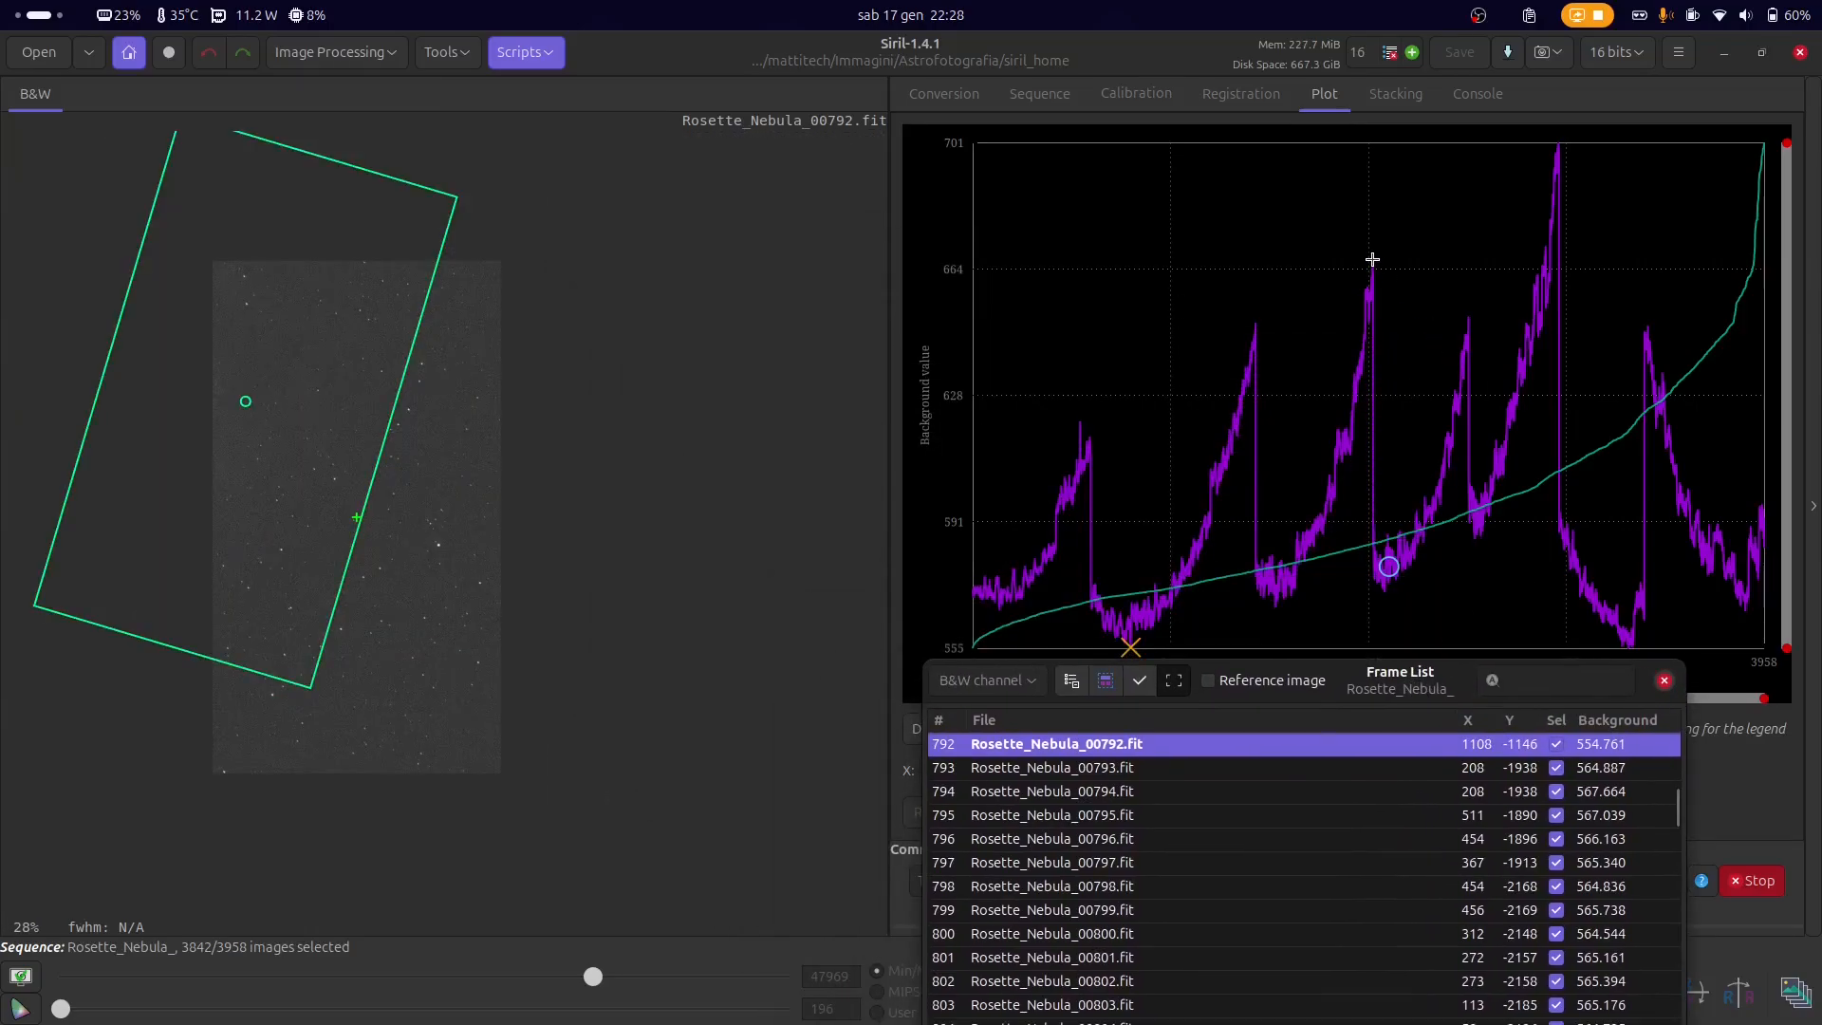
click(1096, 467)
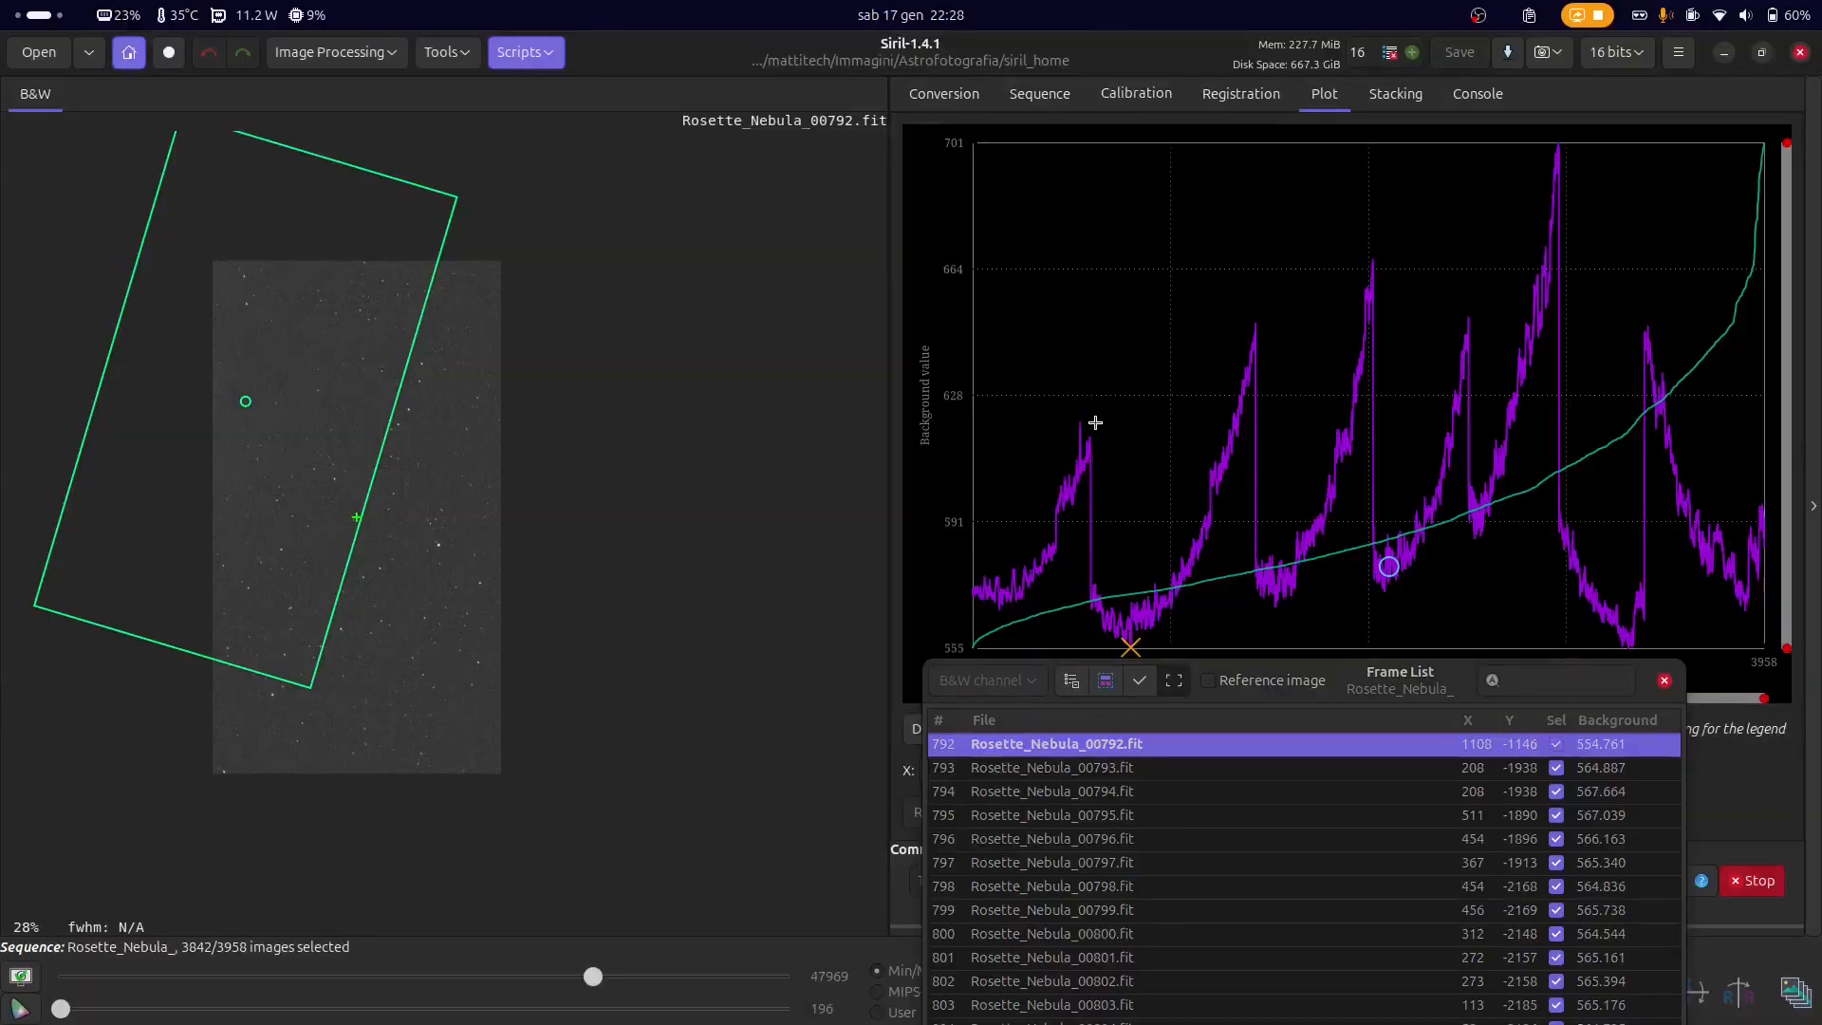
drag(1059, 410, 1106, 472)
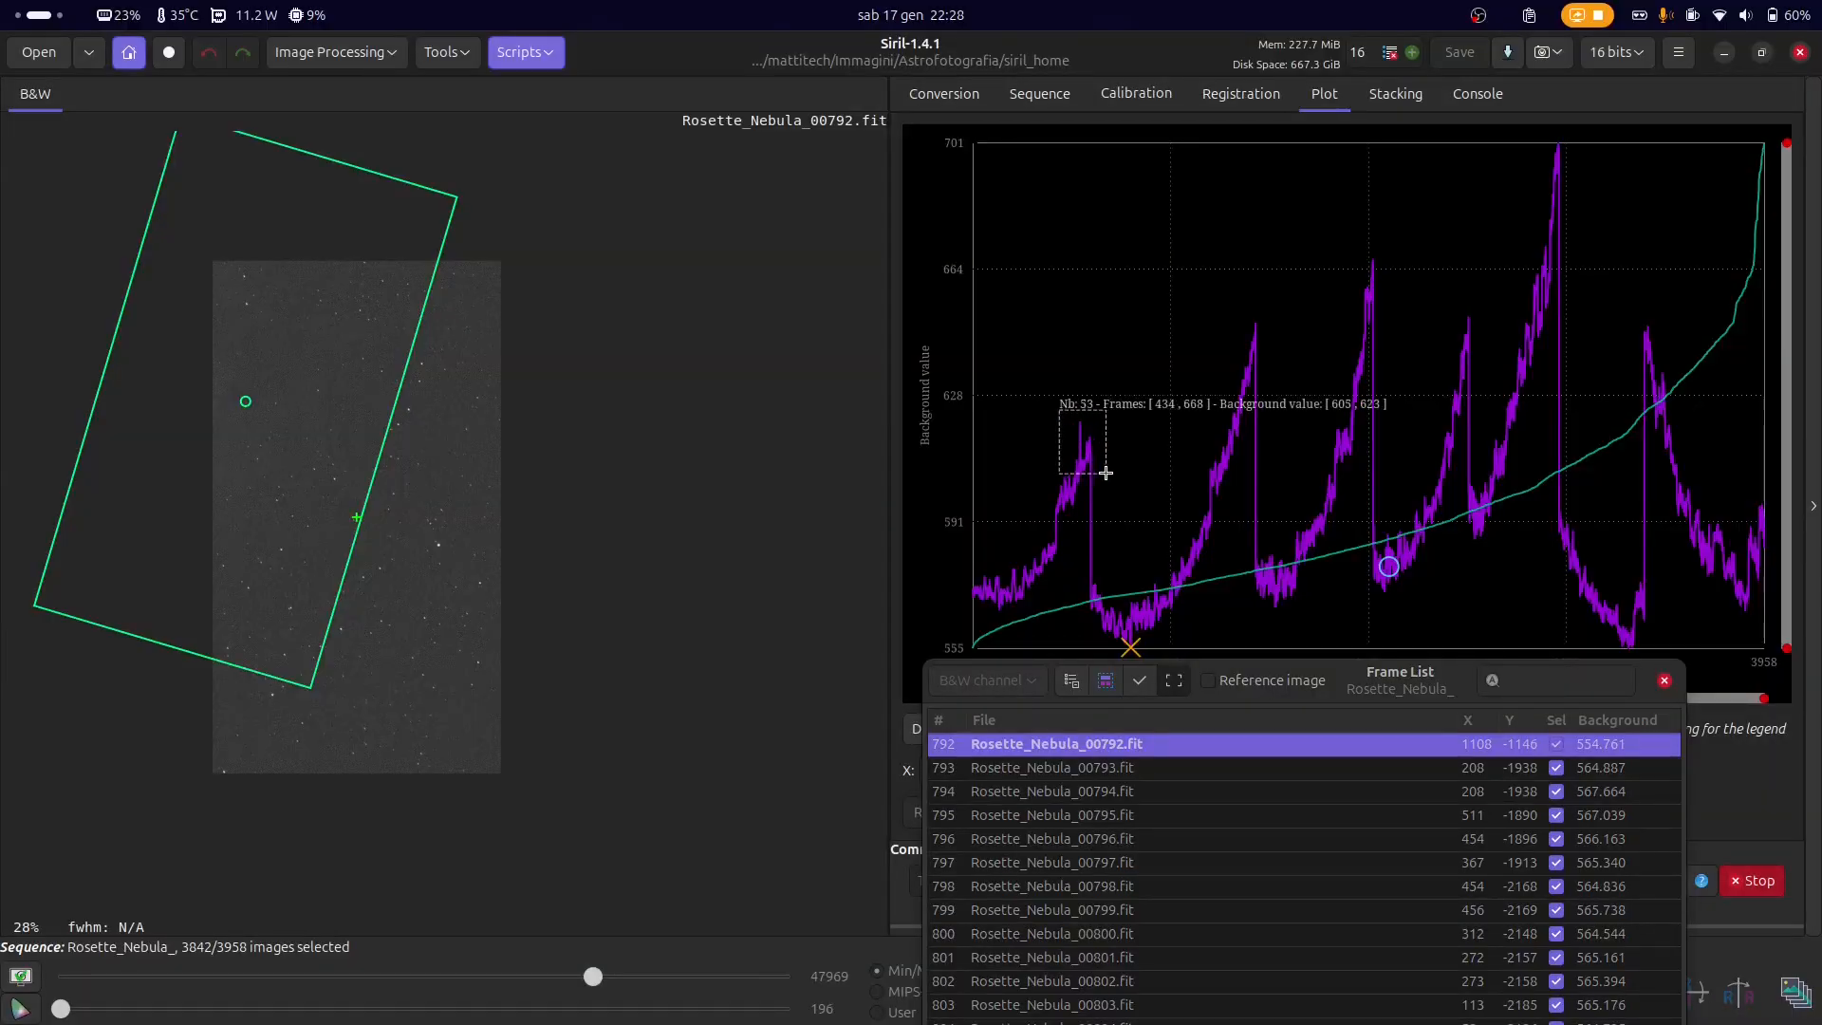
click(1124, 461)
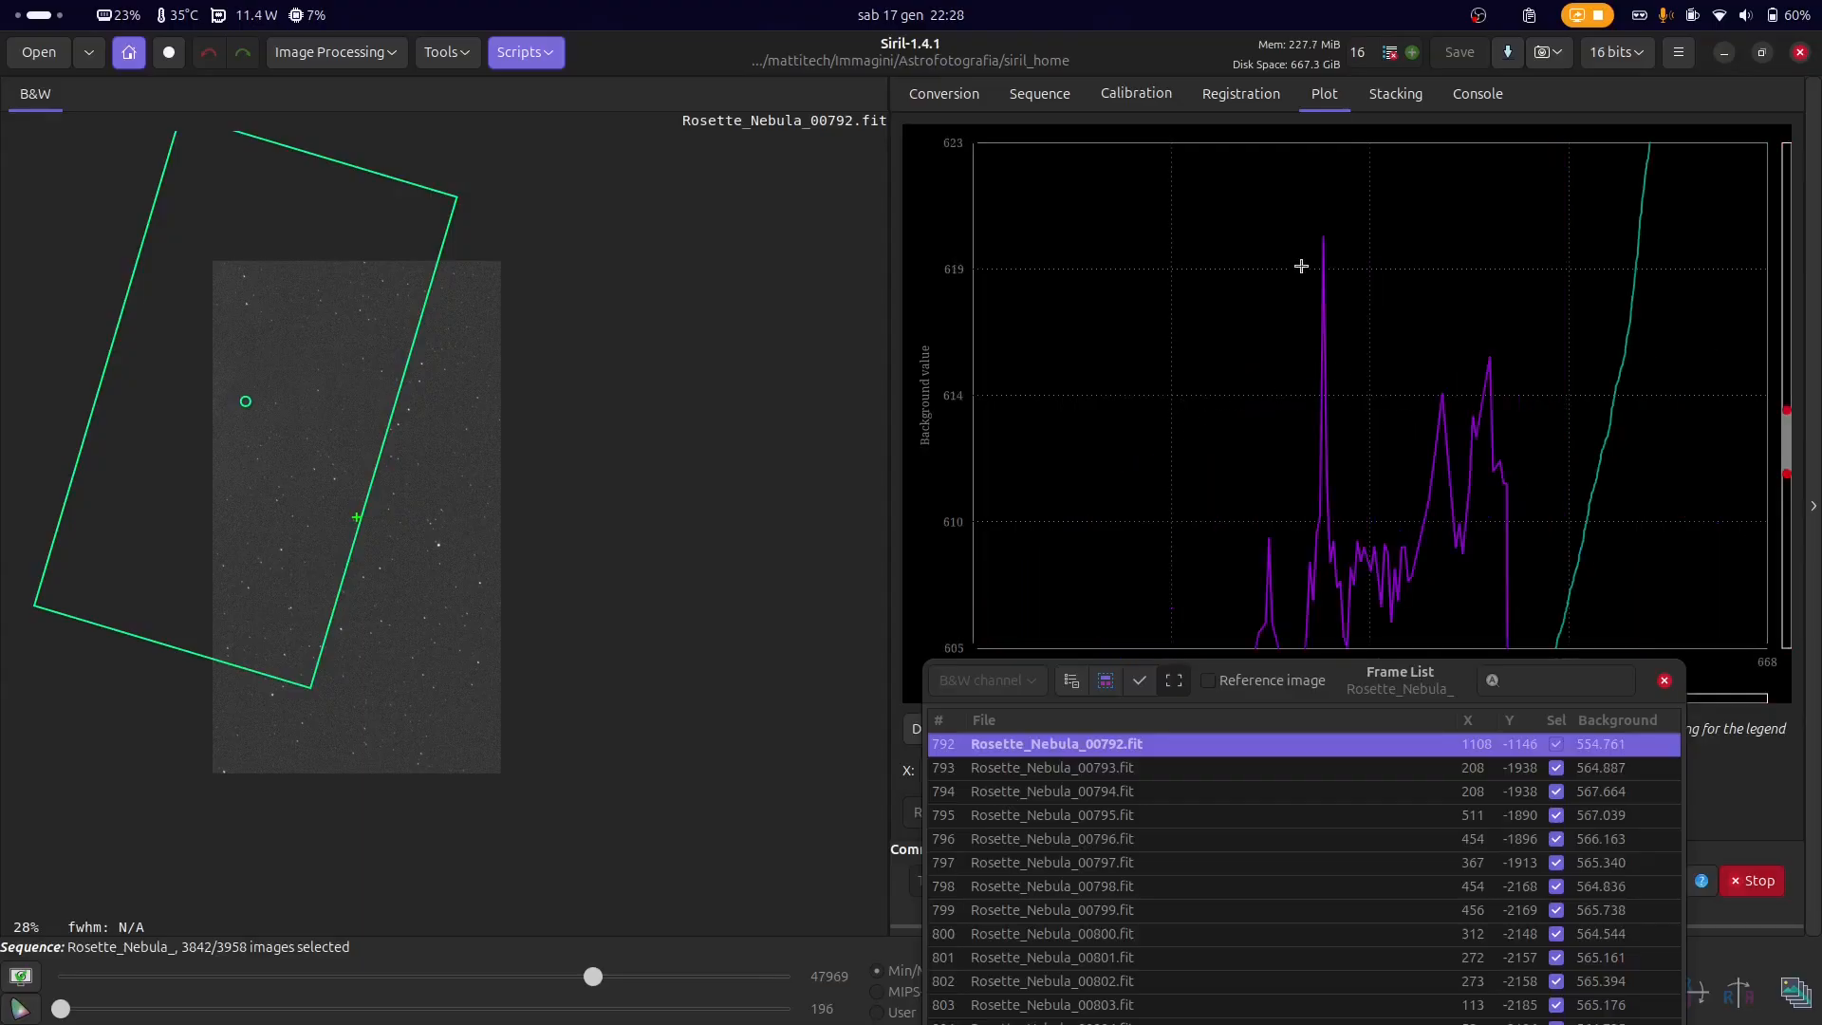
- Show frame 537 from the tallest background spike in the zoomed plot and examine its image for a cause
click(1320, 241)
click(1348, 292)
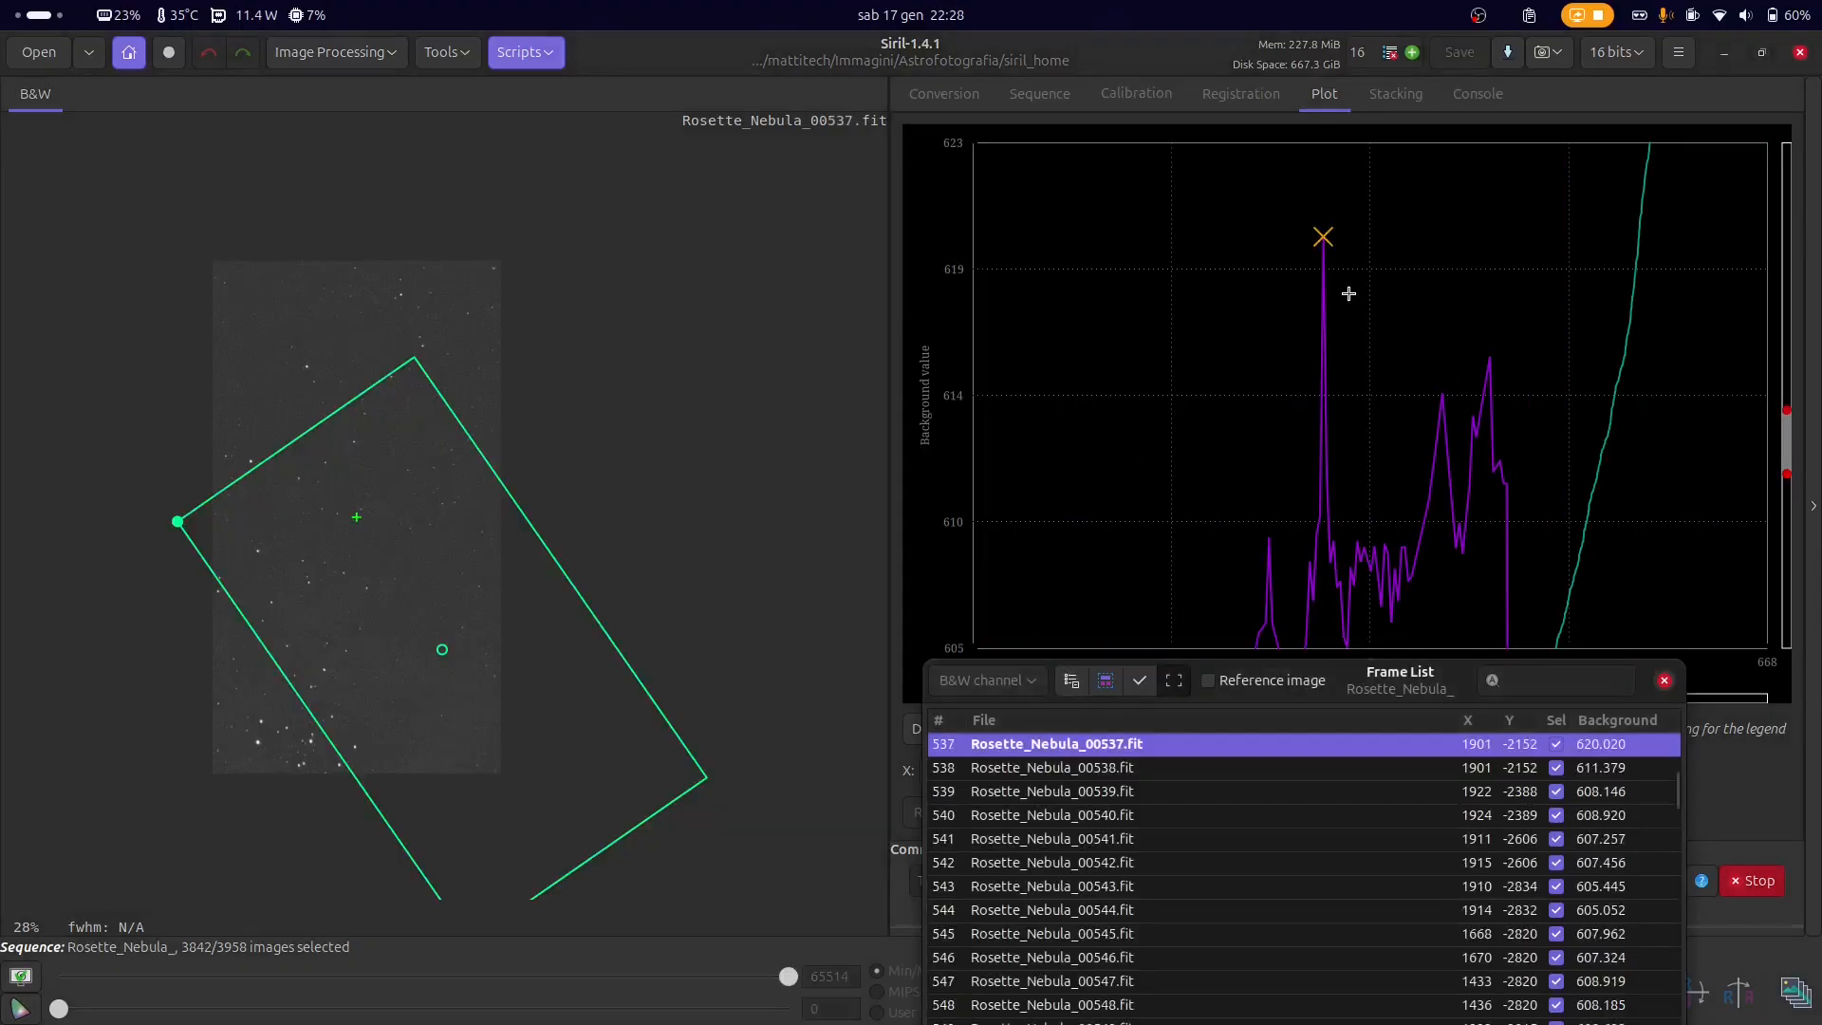
scroll(365, 594, up, 5)
scroll(363, 605, down, 4)
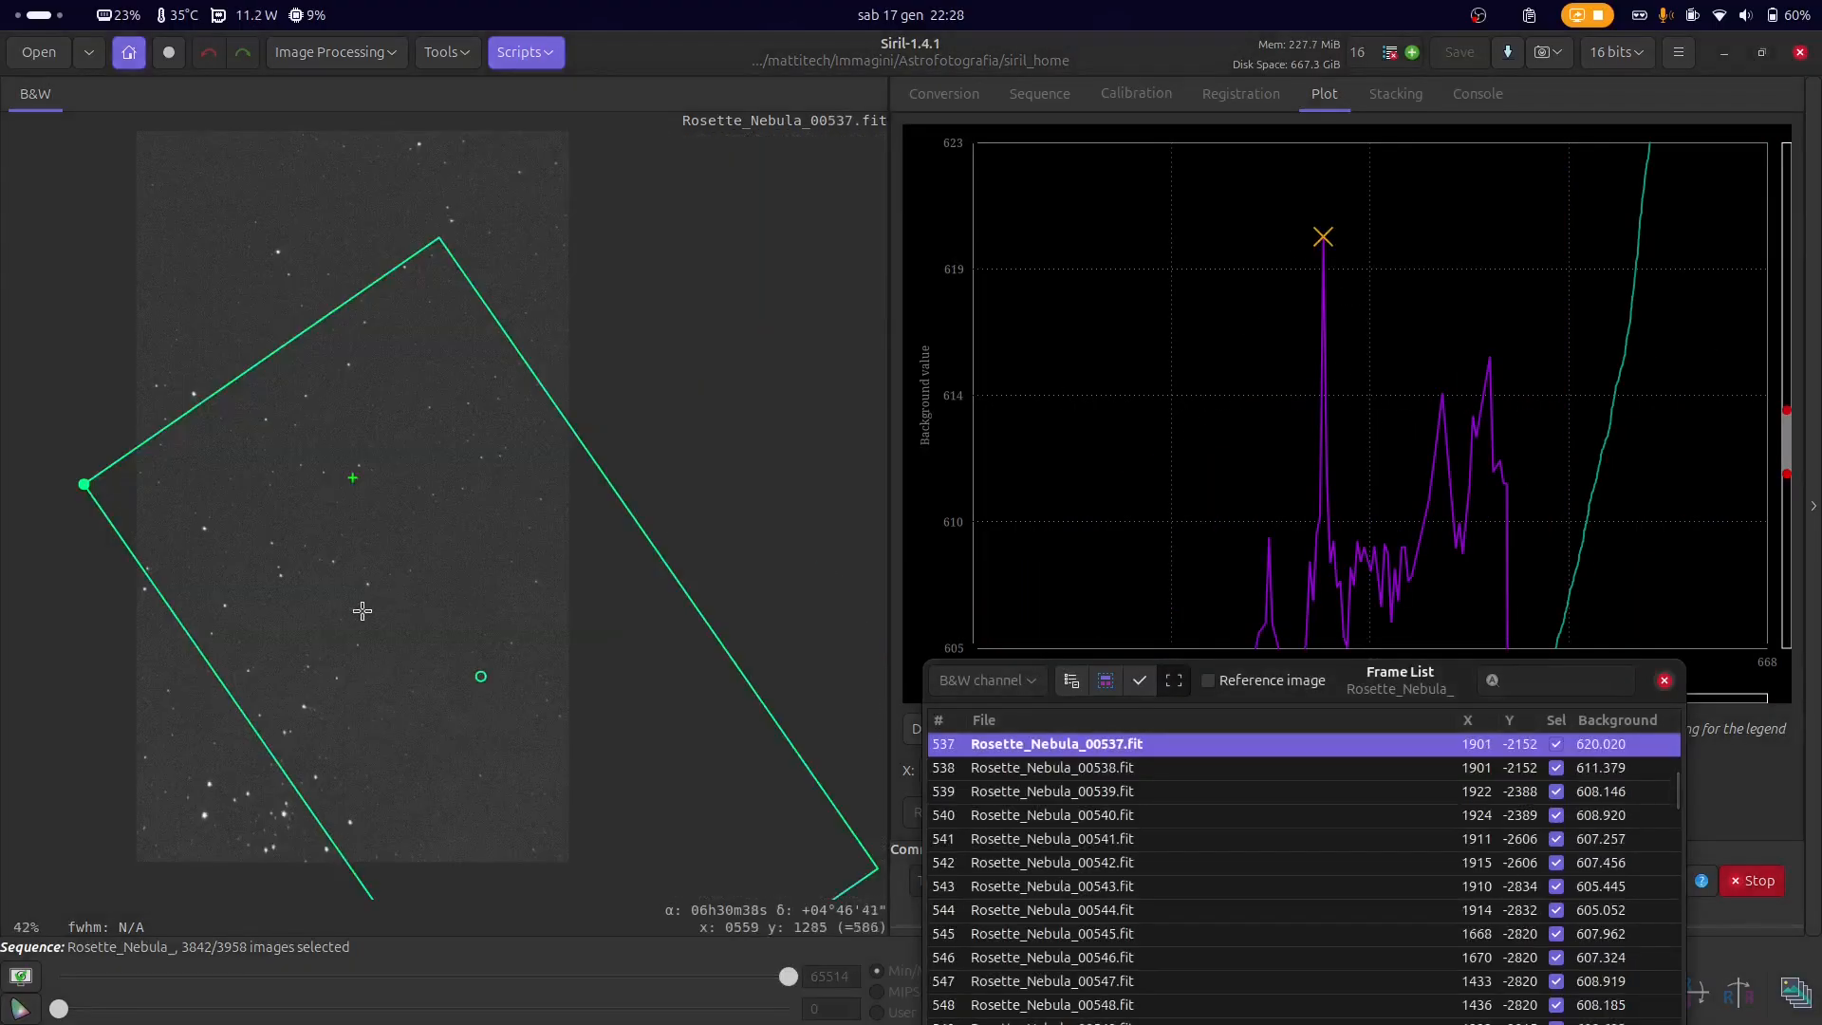
scroll(362, 610, up, 4)
scroll(509, 658, down, 5)
scroll(521, 617, up, 1)
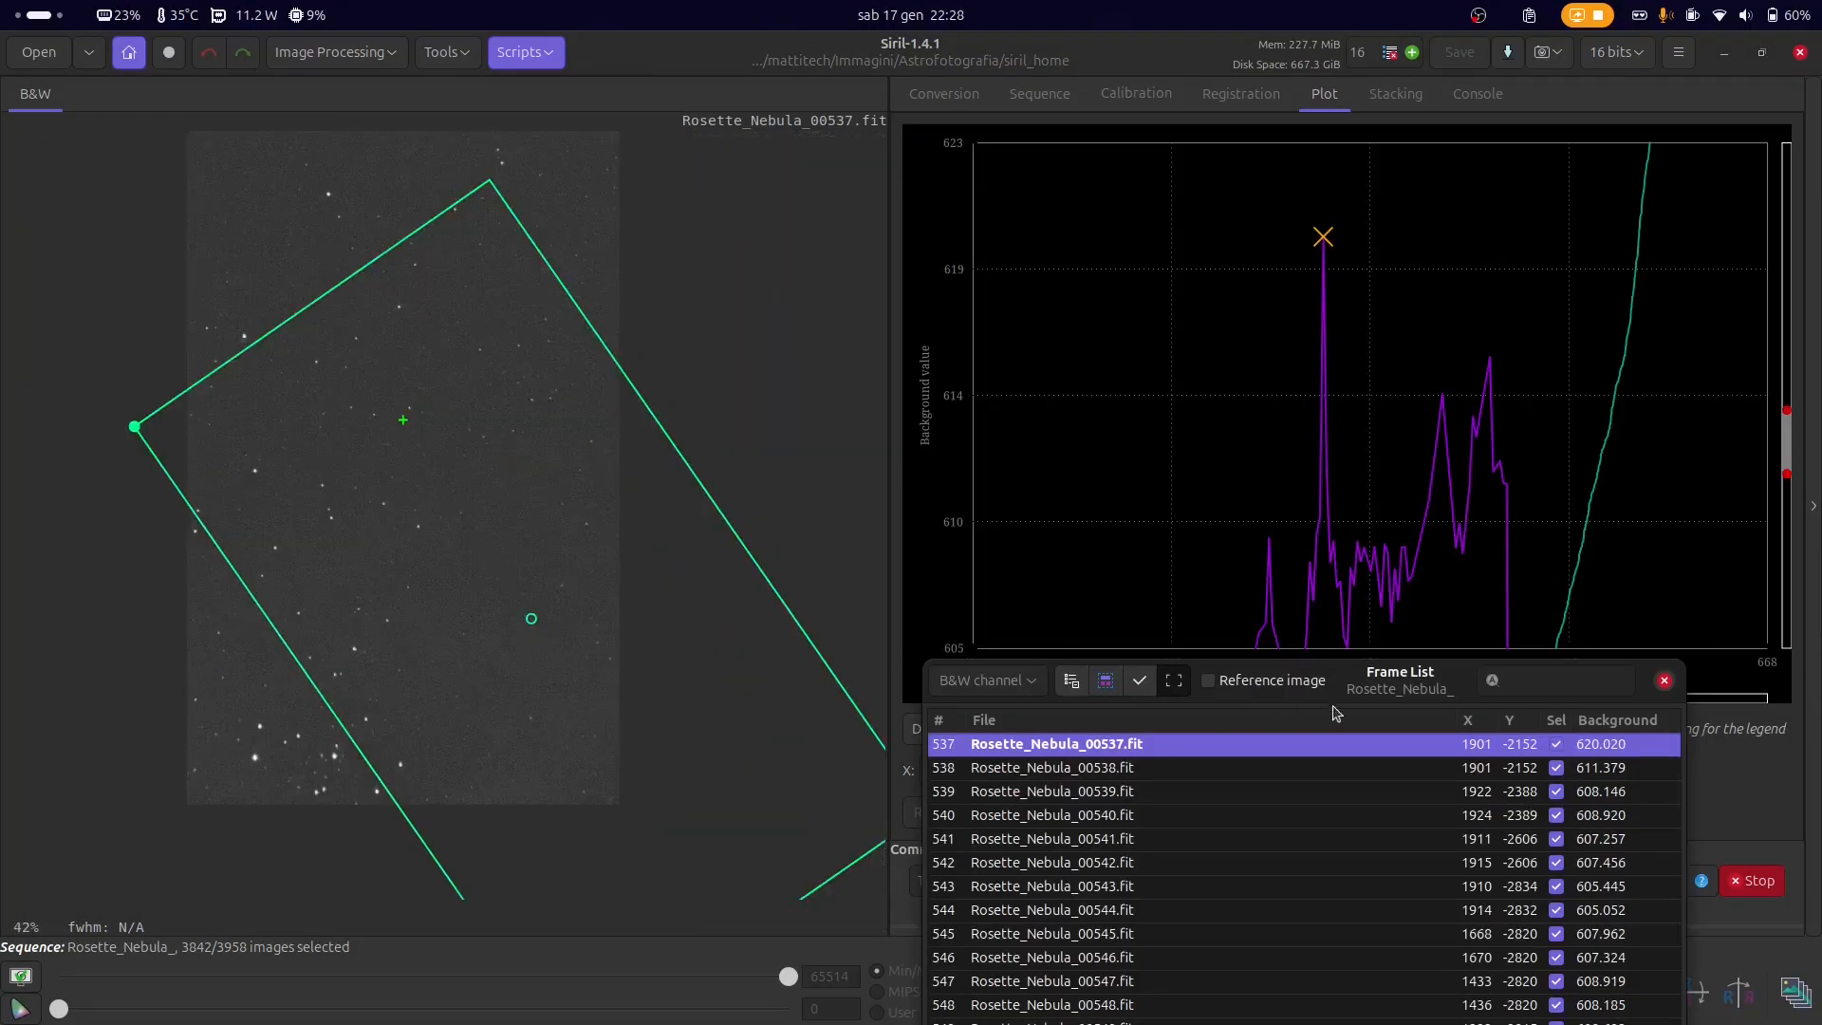
- Step through frames 538 to 542 in the Frame List to compare their images with frame 537
drag(1402, 677, 1437, 214)
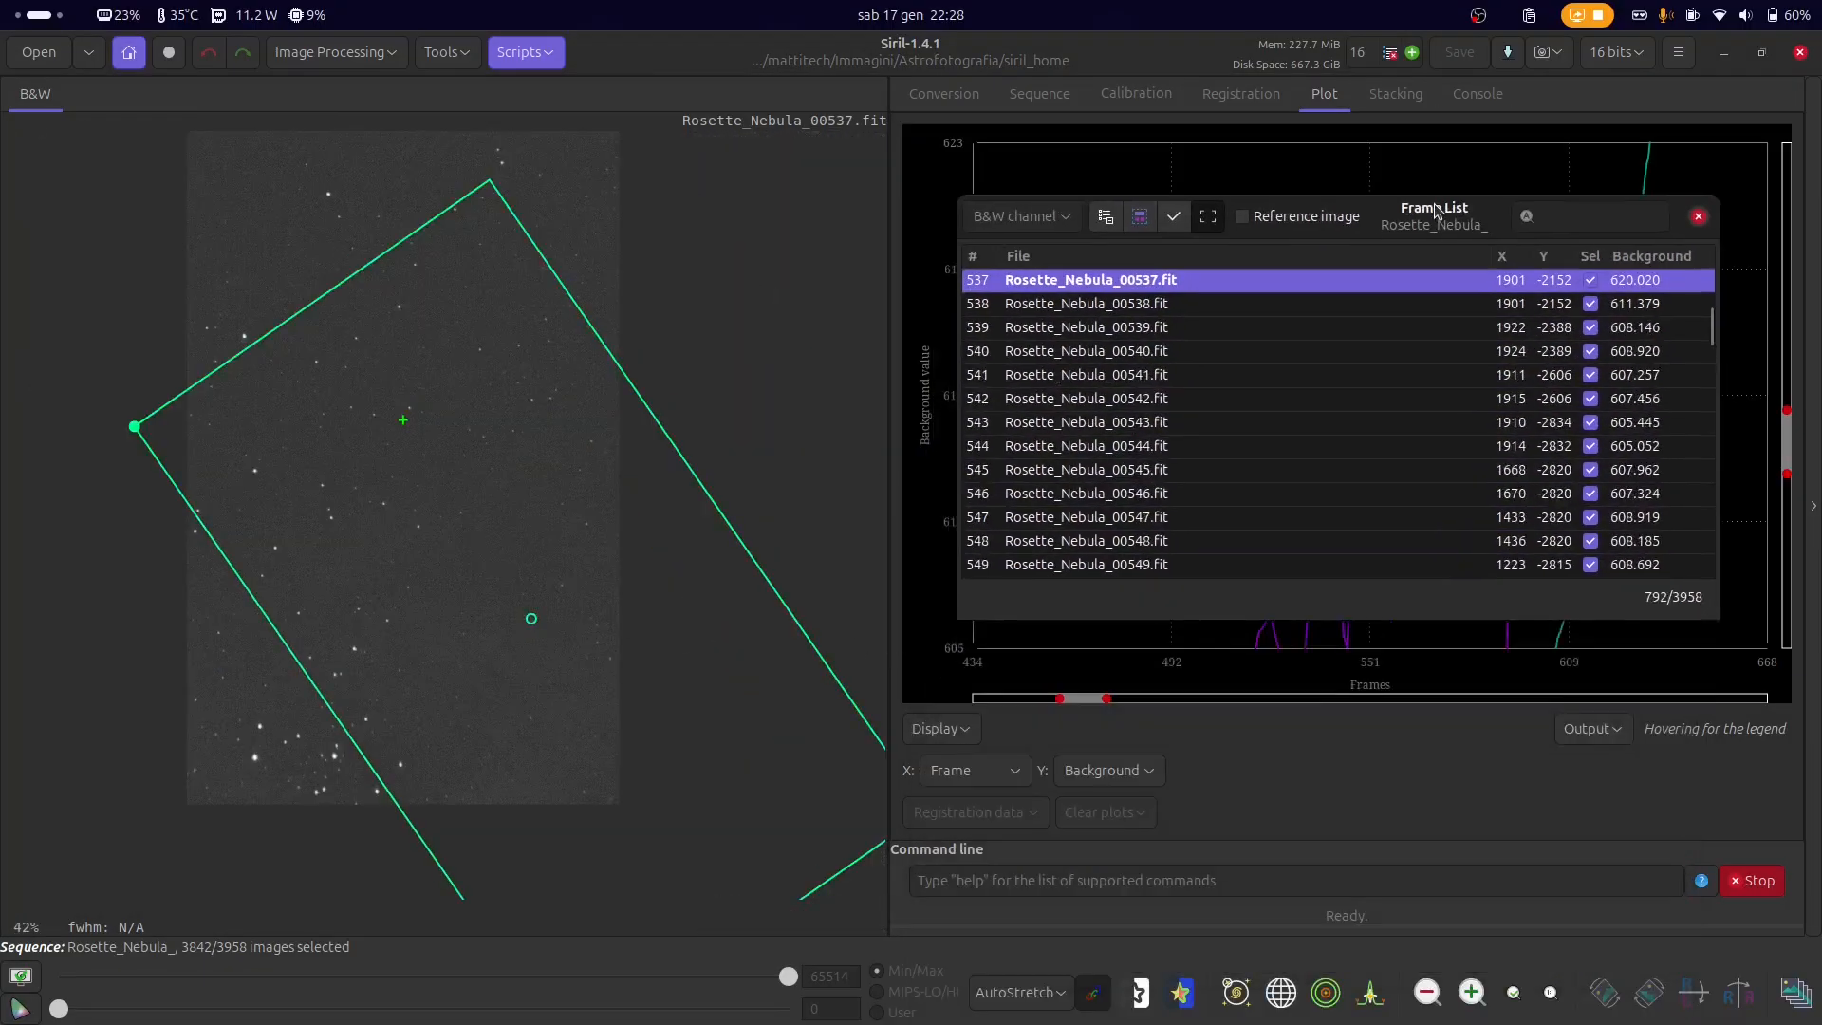
click(1436, 304)
key(Down)
key(Down)
key(Down)
key(Down)
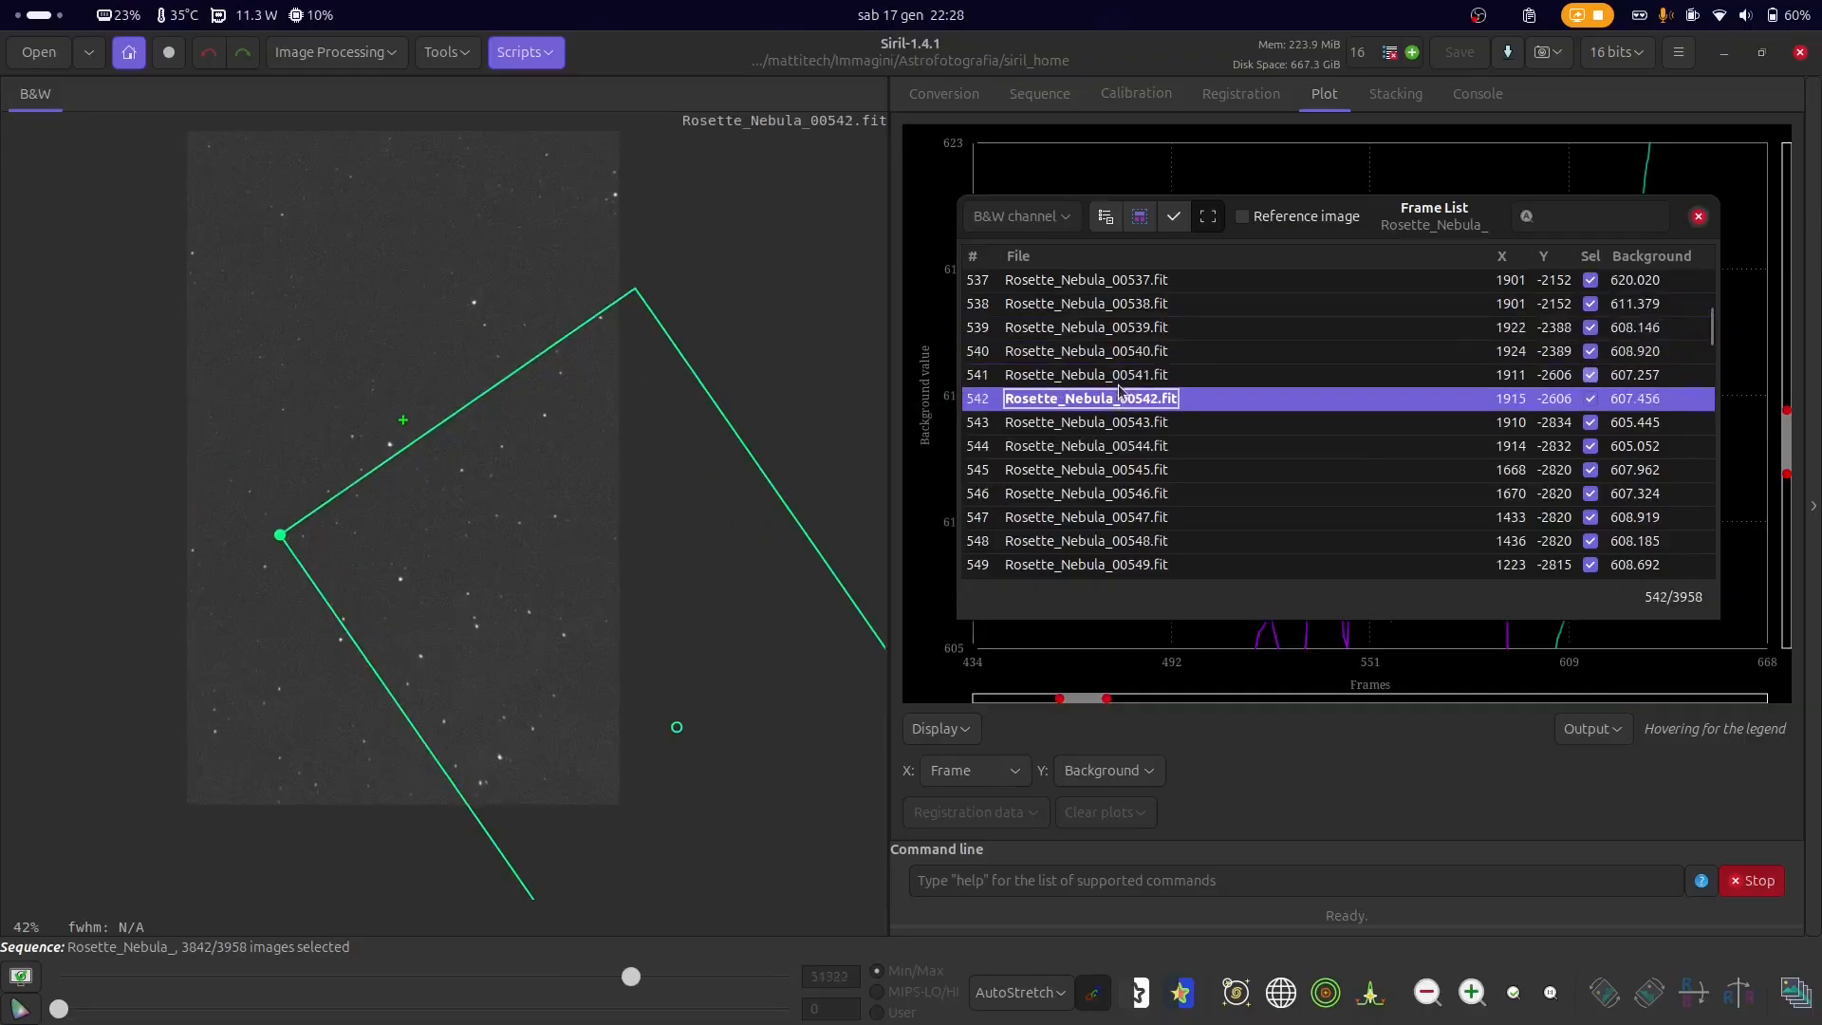
- Step back through the Frame List to frame 529 and forward to frame 549, comparing the images around frame 537
key(Down)
key(Down)
key(Up)
key(Up)
key(Up)
key(Up)
key(Up)
key(Up)
key(Up)
key(Up)
key(Up)
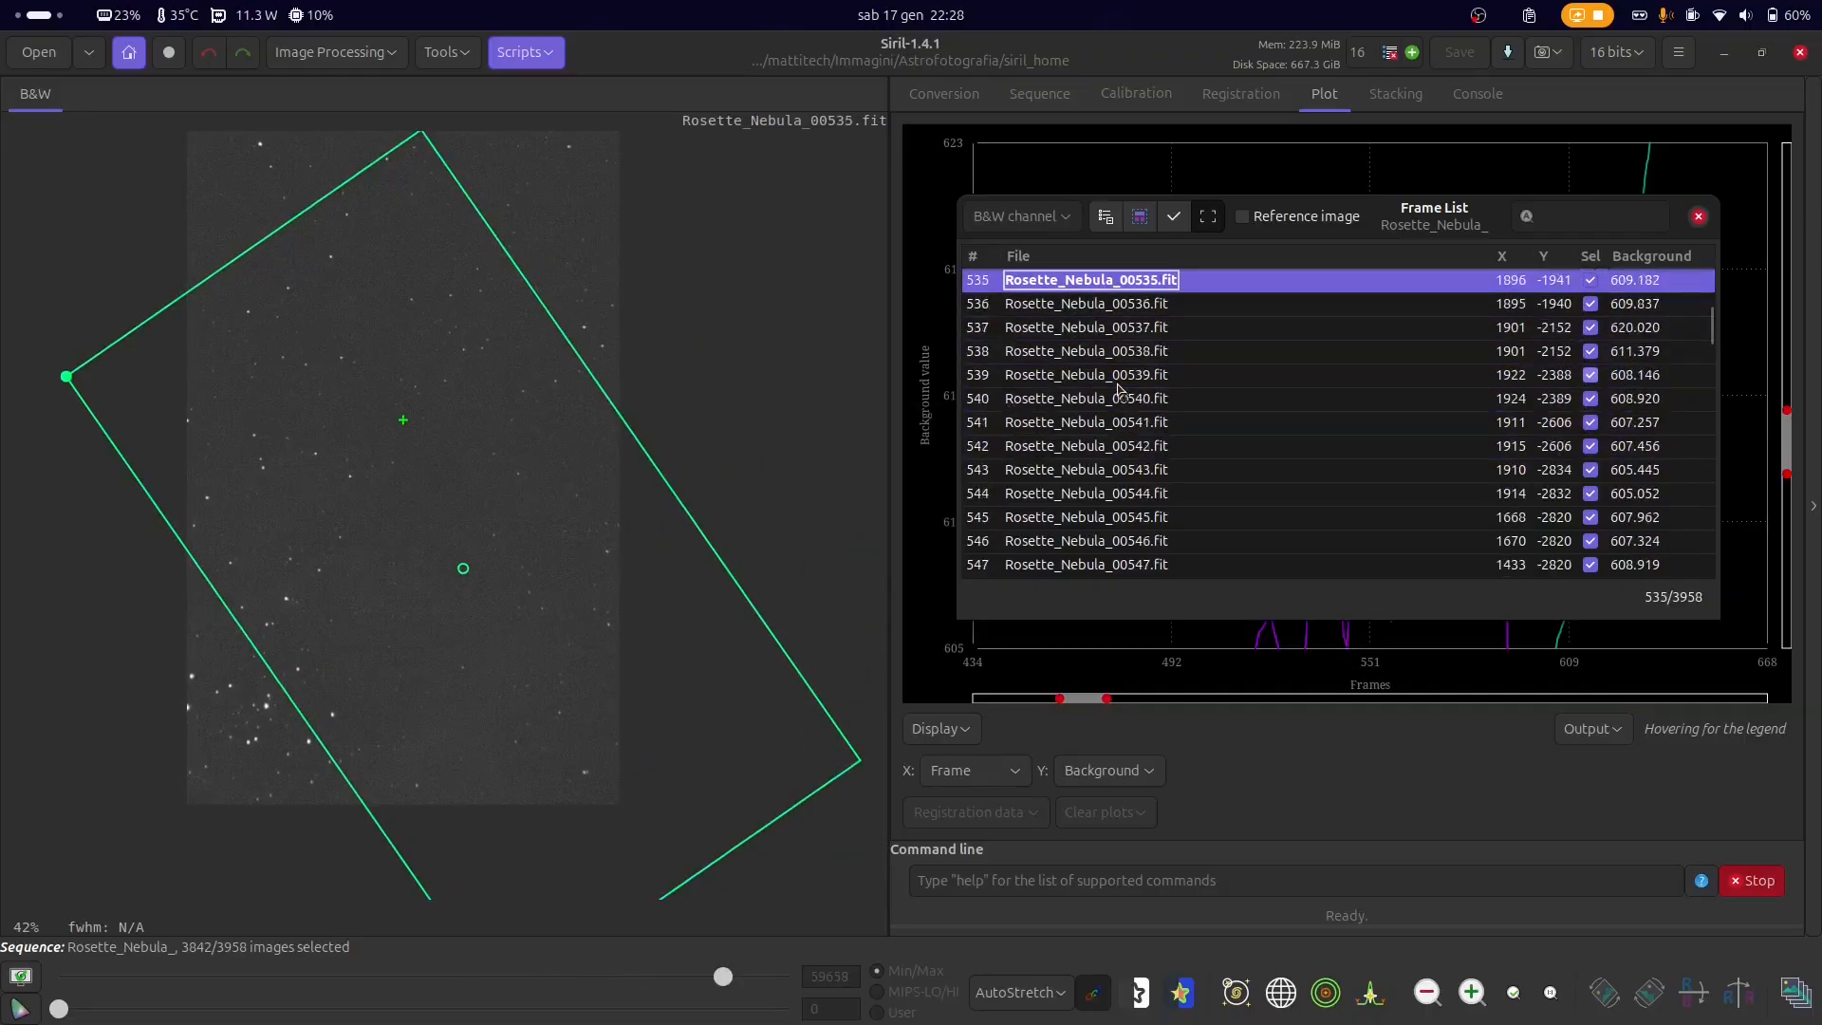
key(Up)
key(Up)
key(Up)
key(Up)
key(Up)
key(Up)
key(Down)
key(Down)
key(Down)
key(Down)
key(Down)
key(Down)
key(Down)
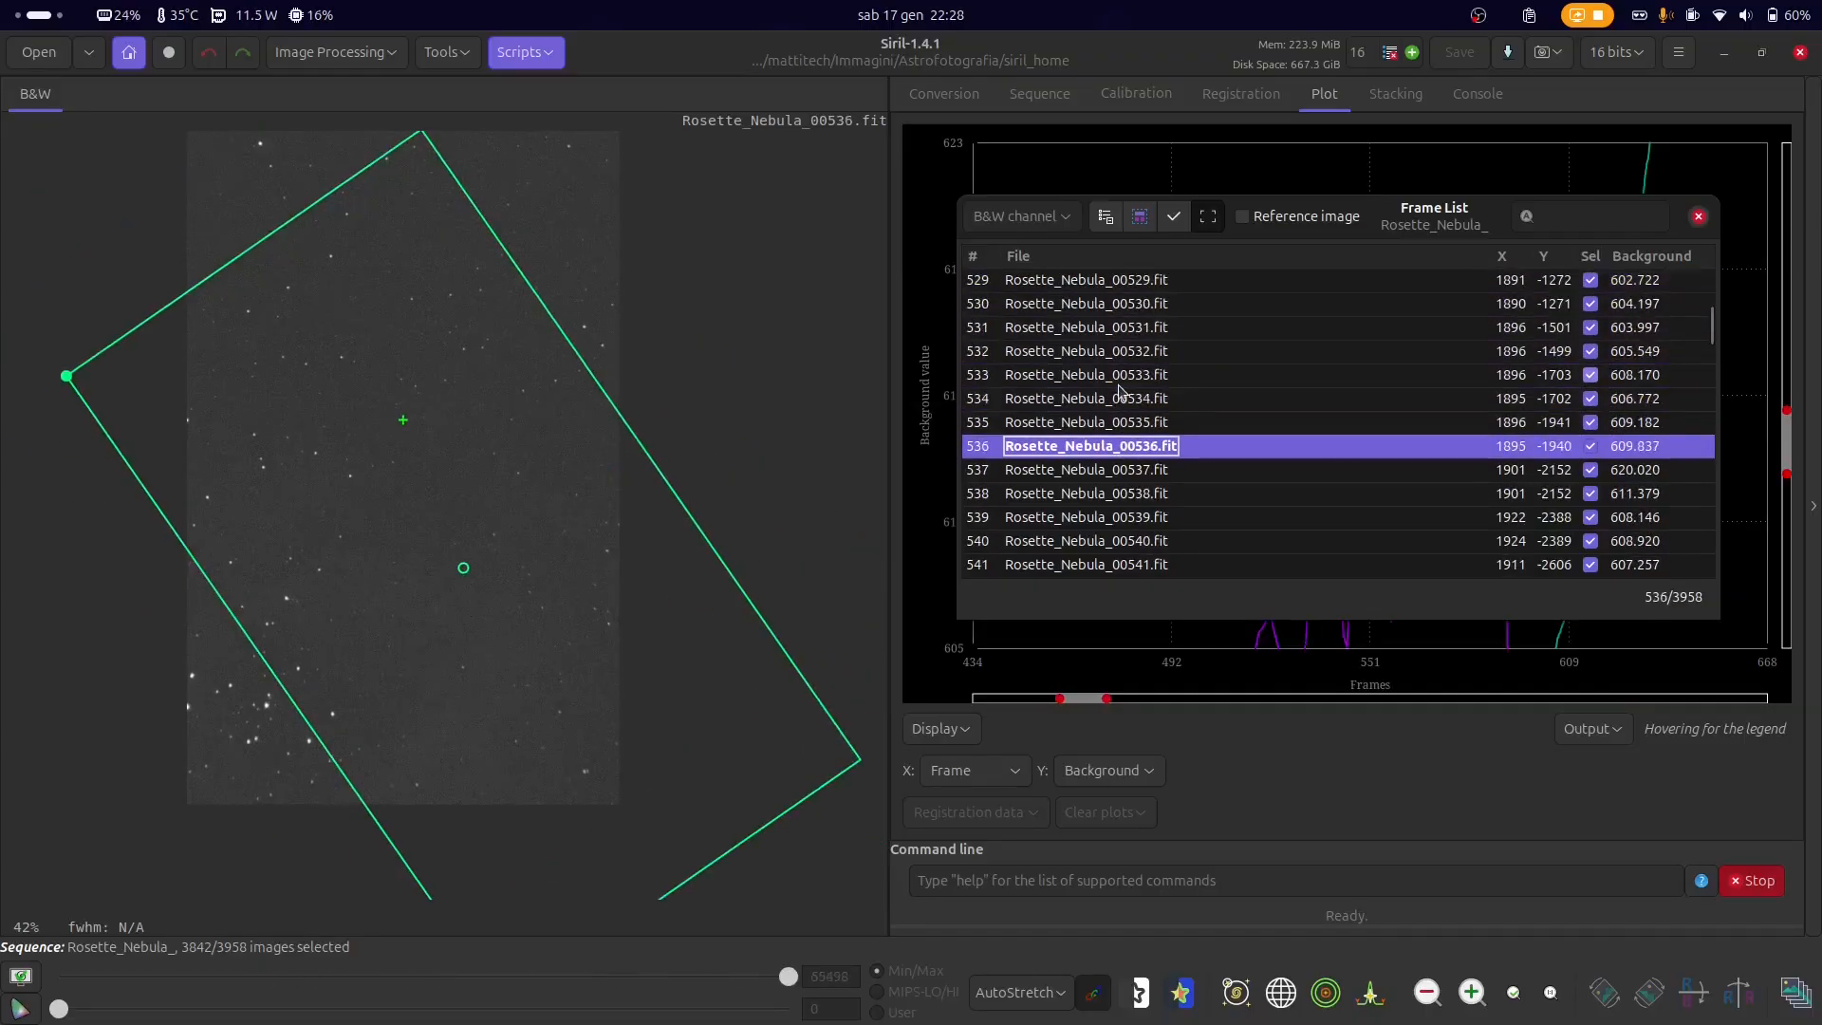
key(Down)
key(Down)
key(Down)
key(Down)
key(Down)
key(Down)
key(Down)
key(Down)
key(Down)
key(Down)
key(Down)
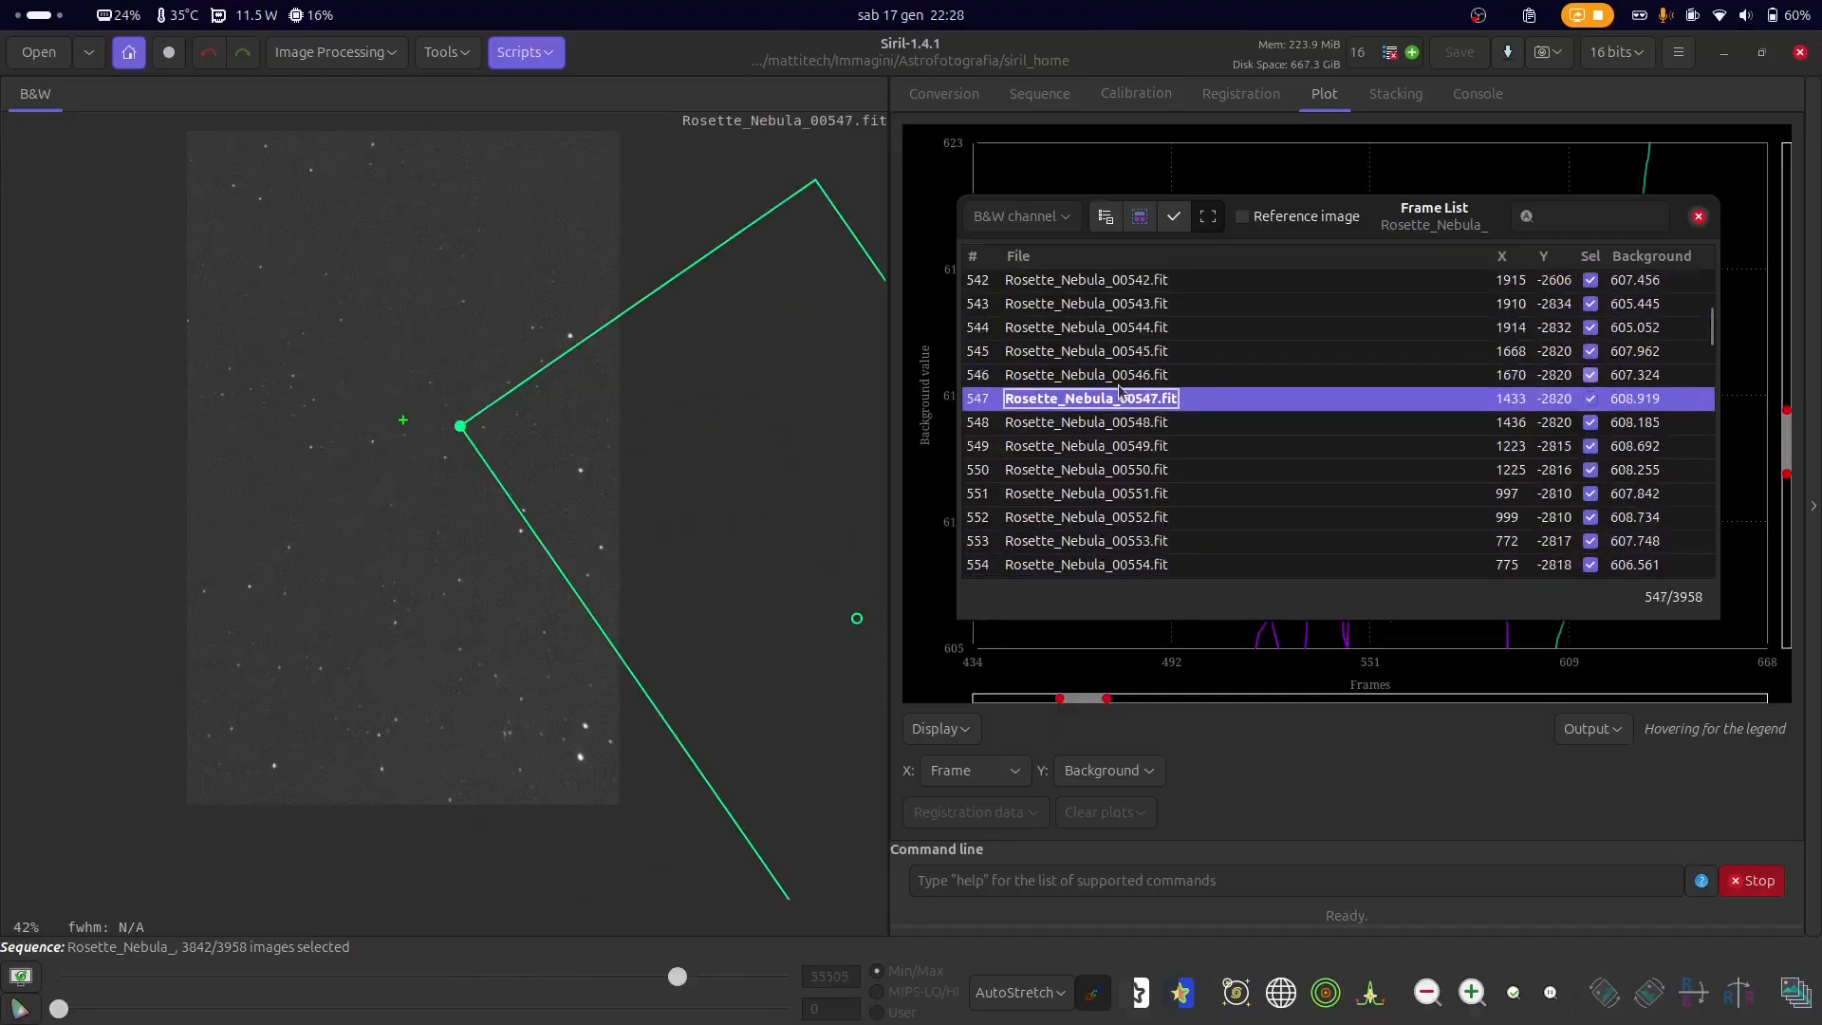
key(Down)
key(Down)
- Move the Frame List off the plot and exclude the tallest spike within frames 496 to 576 and background values 615 to 622
mouse_move(1408, 225)
mouse_down()
mouse_move(810, 482)
mouse_move(793, 507)
mouse_up()
mouse_move(1214, 232)
mouse_down()
mouse_move(1482, 431)
mouse_move(1354, 313)
mouse_up()
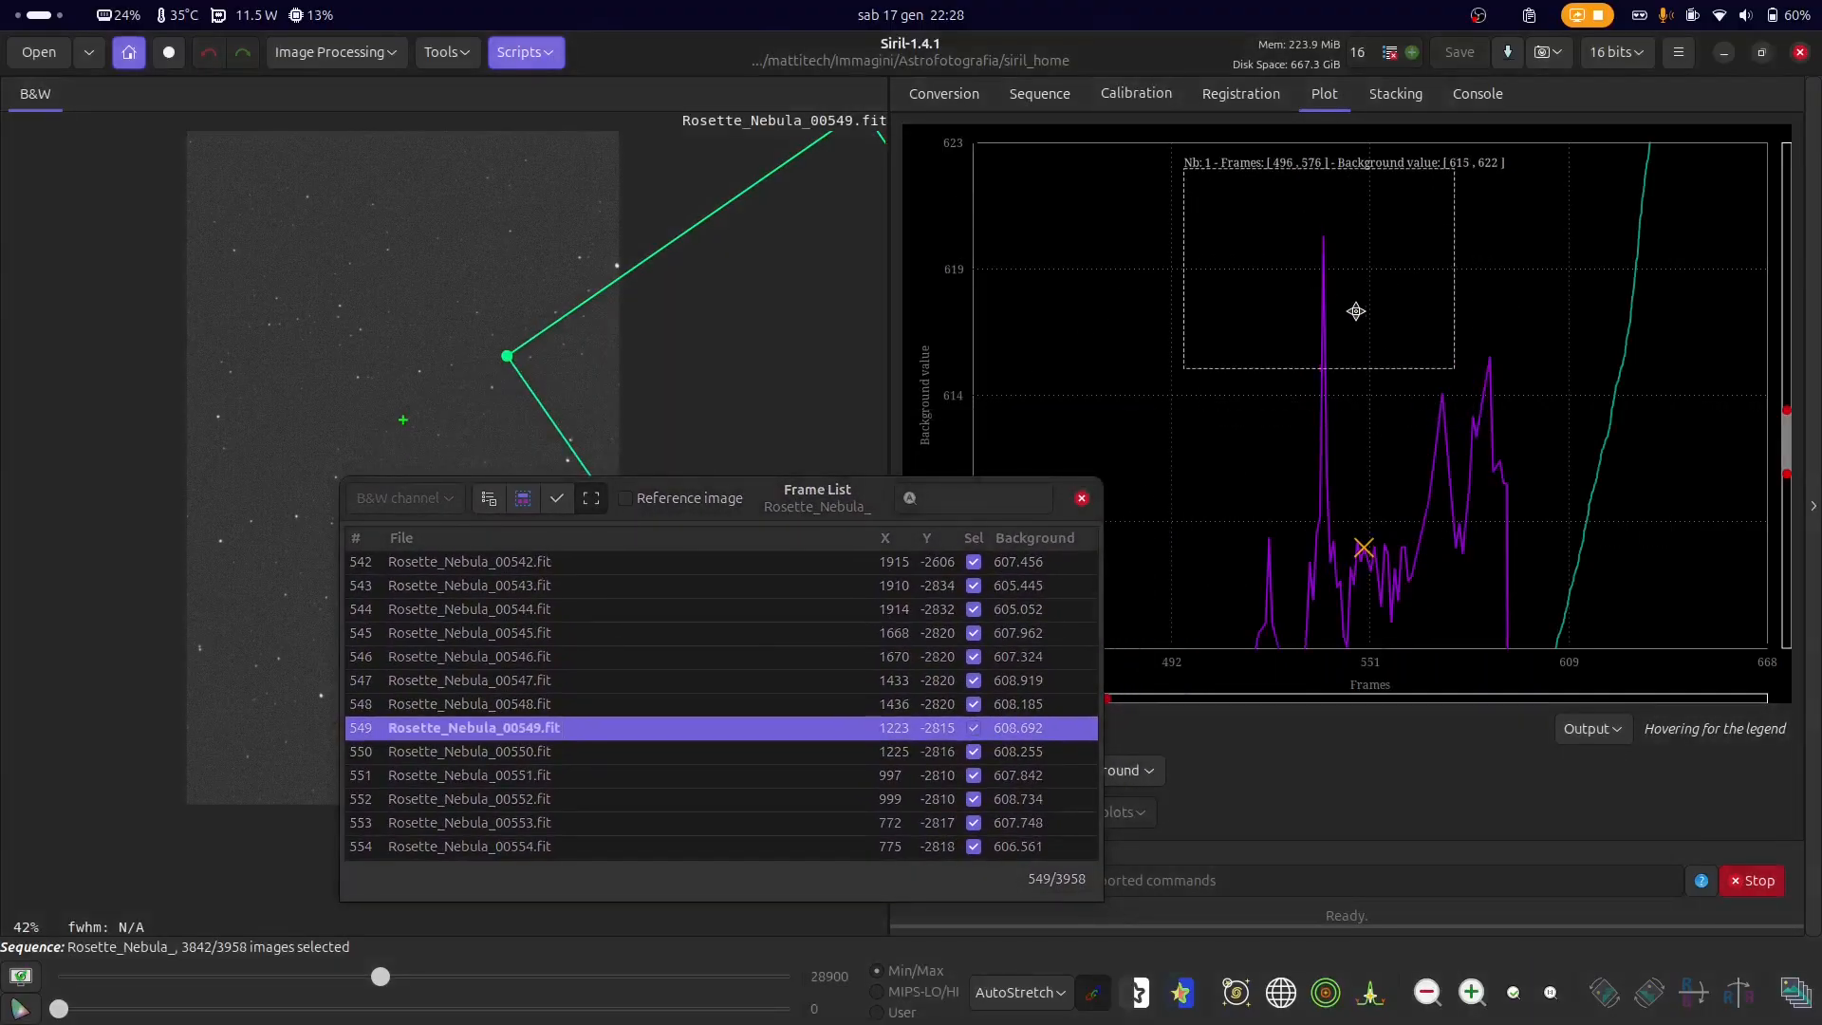
right_click(1347, 318)
click(1378, 382)
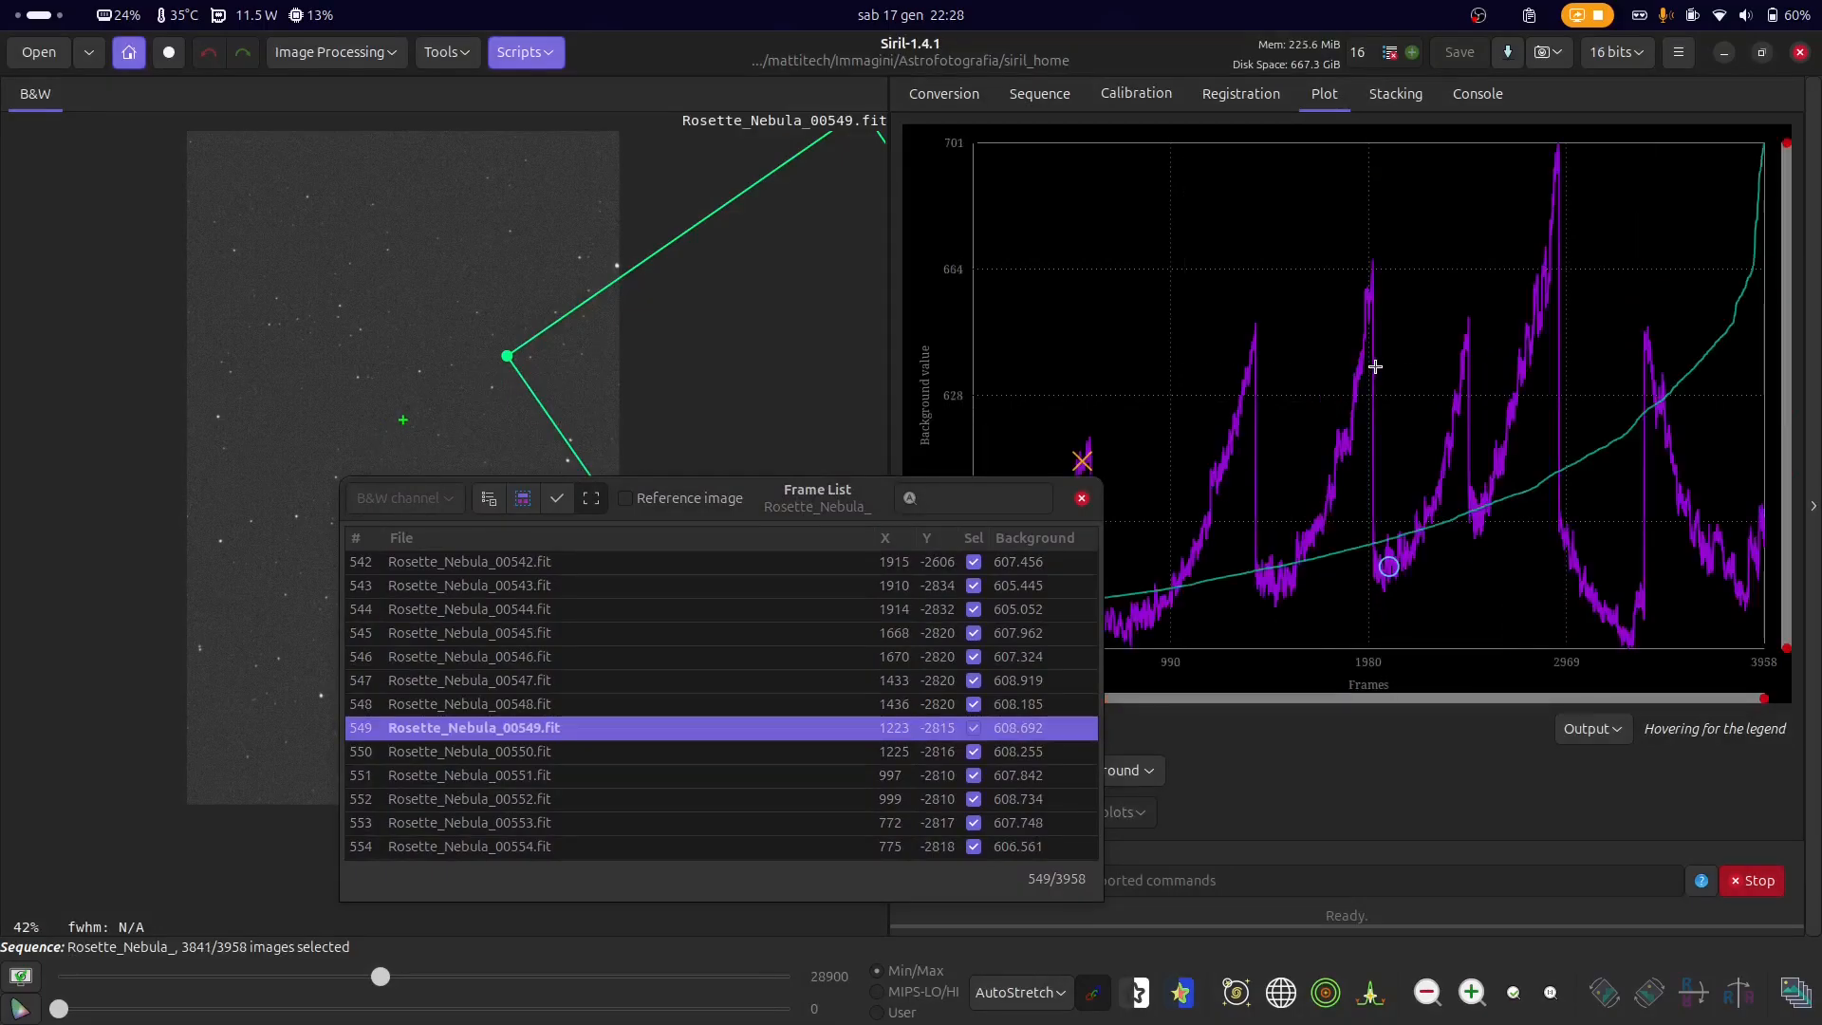
- Show frame 2929 from the highest peak of the full background plot and examine its image up close
right_click(1557, 142)
click(1567, 192)
drag(773, 502, 1388, 371)
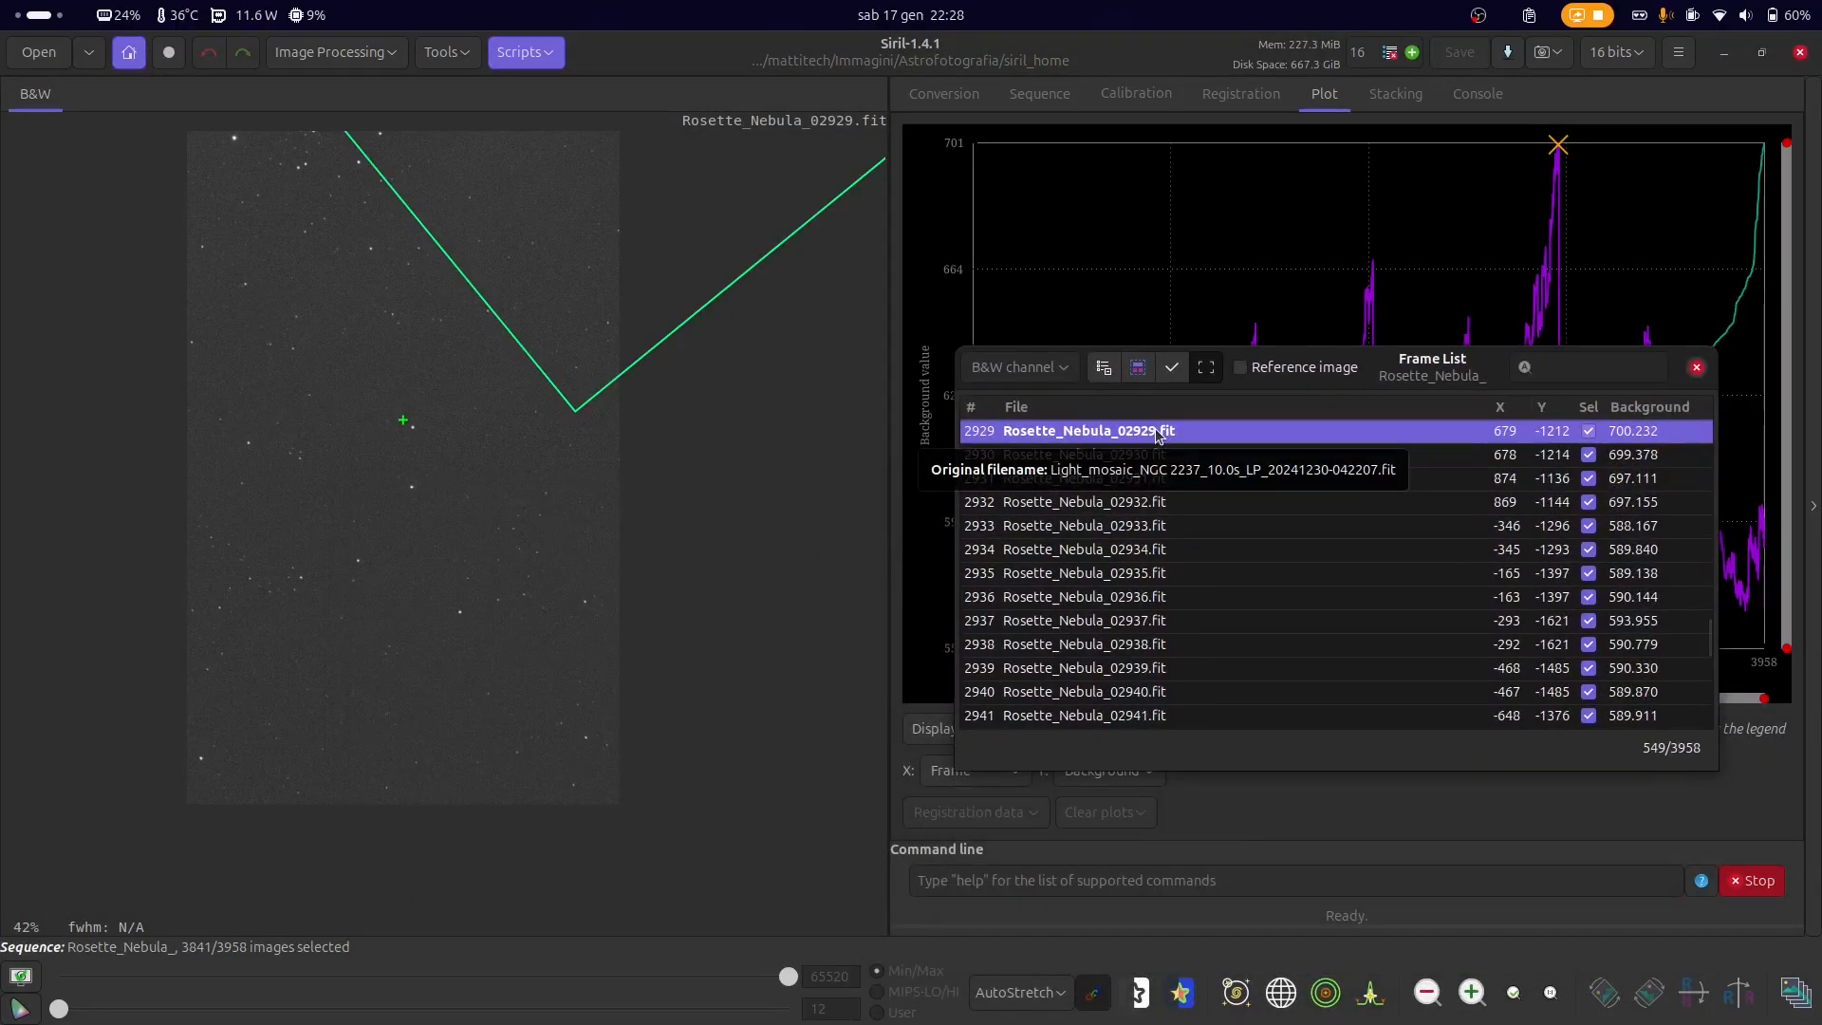
scroll(643, 628, up, 1)
scroll(502, 317, up, 2)
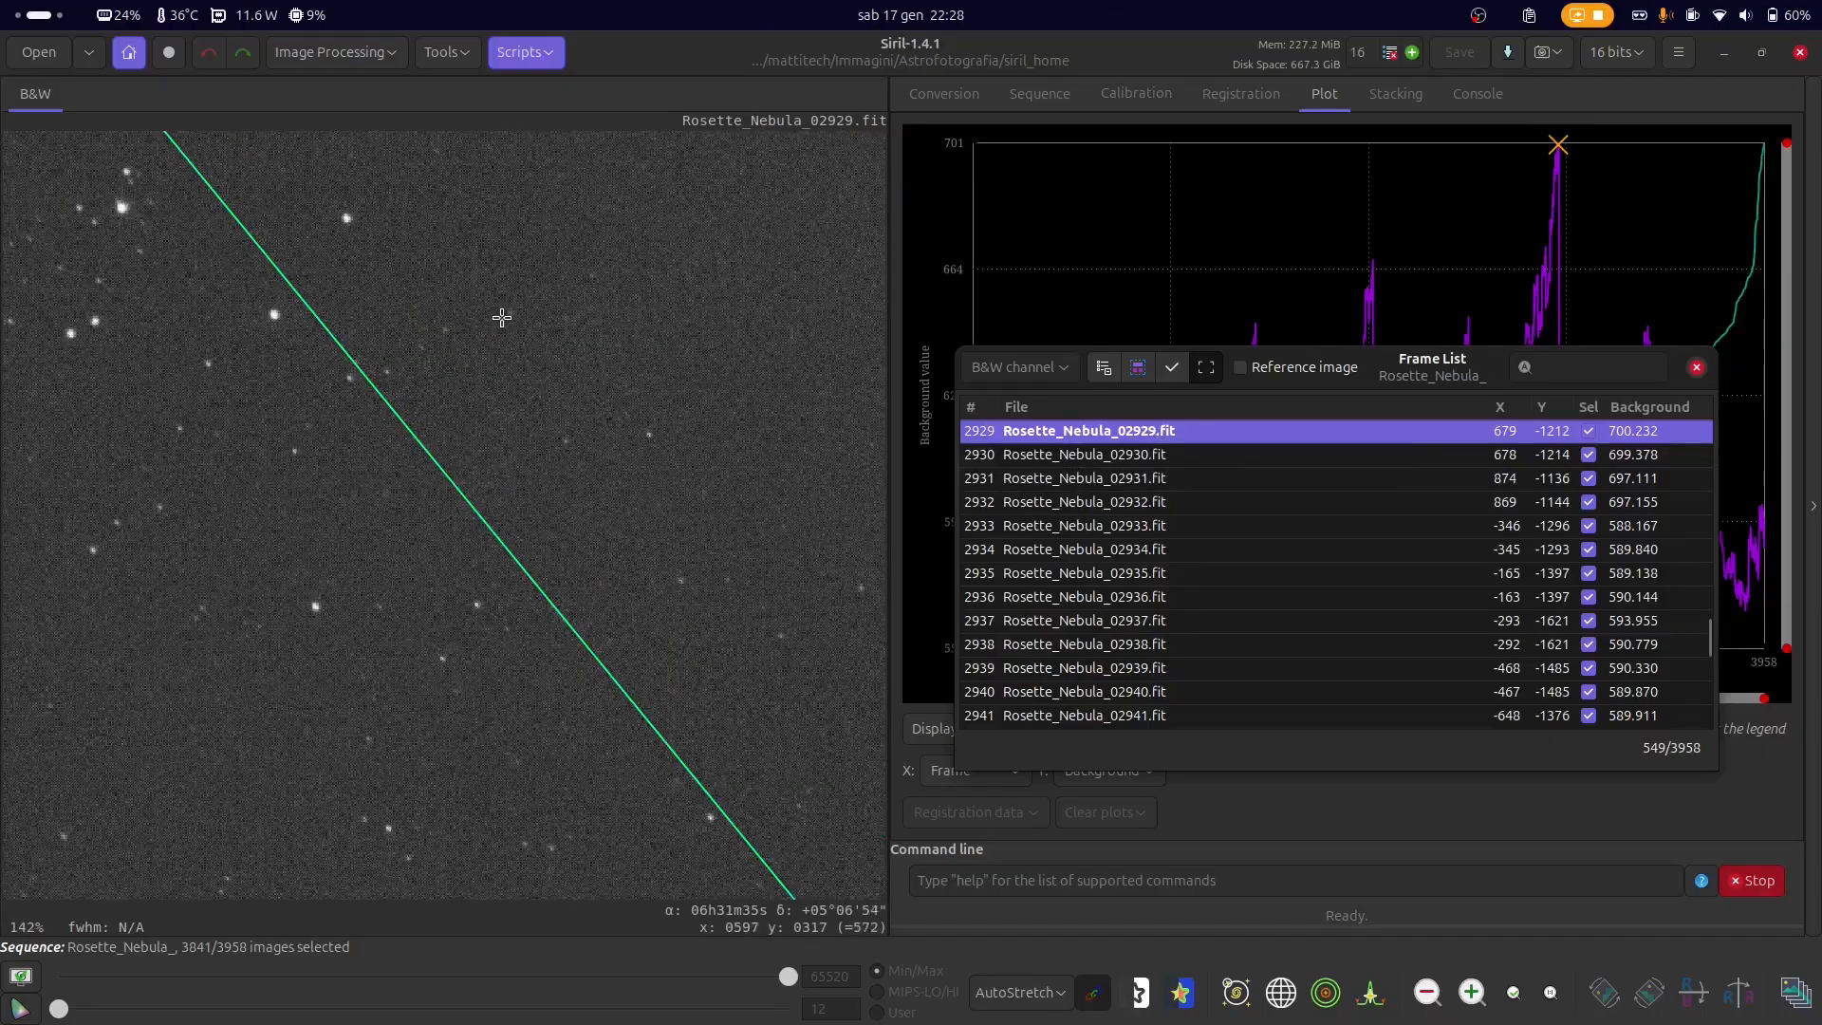
scroll(599, 330, down, 2)
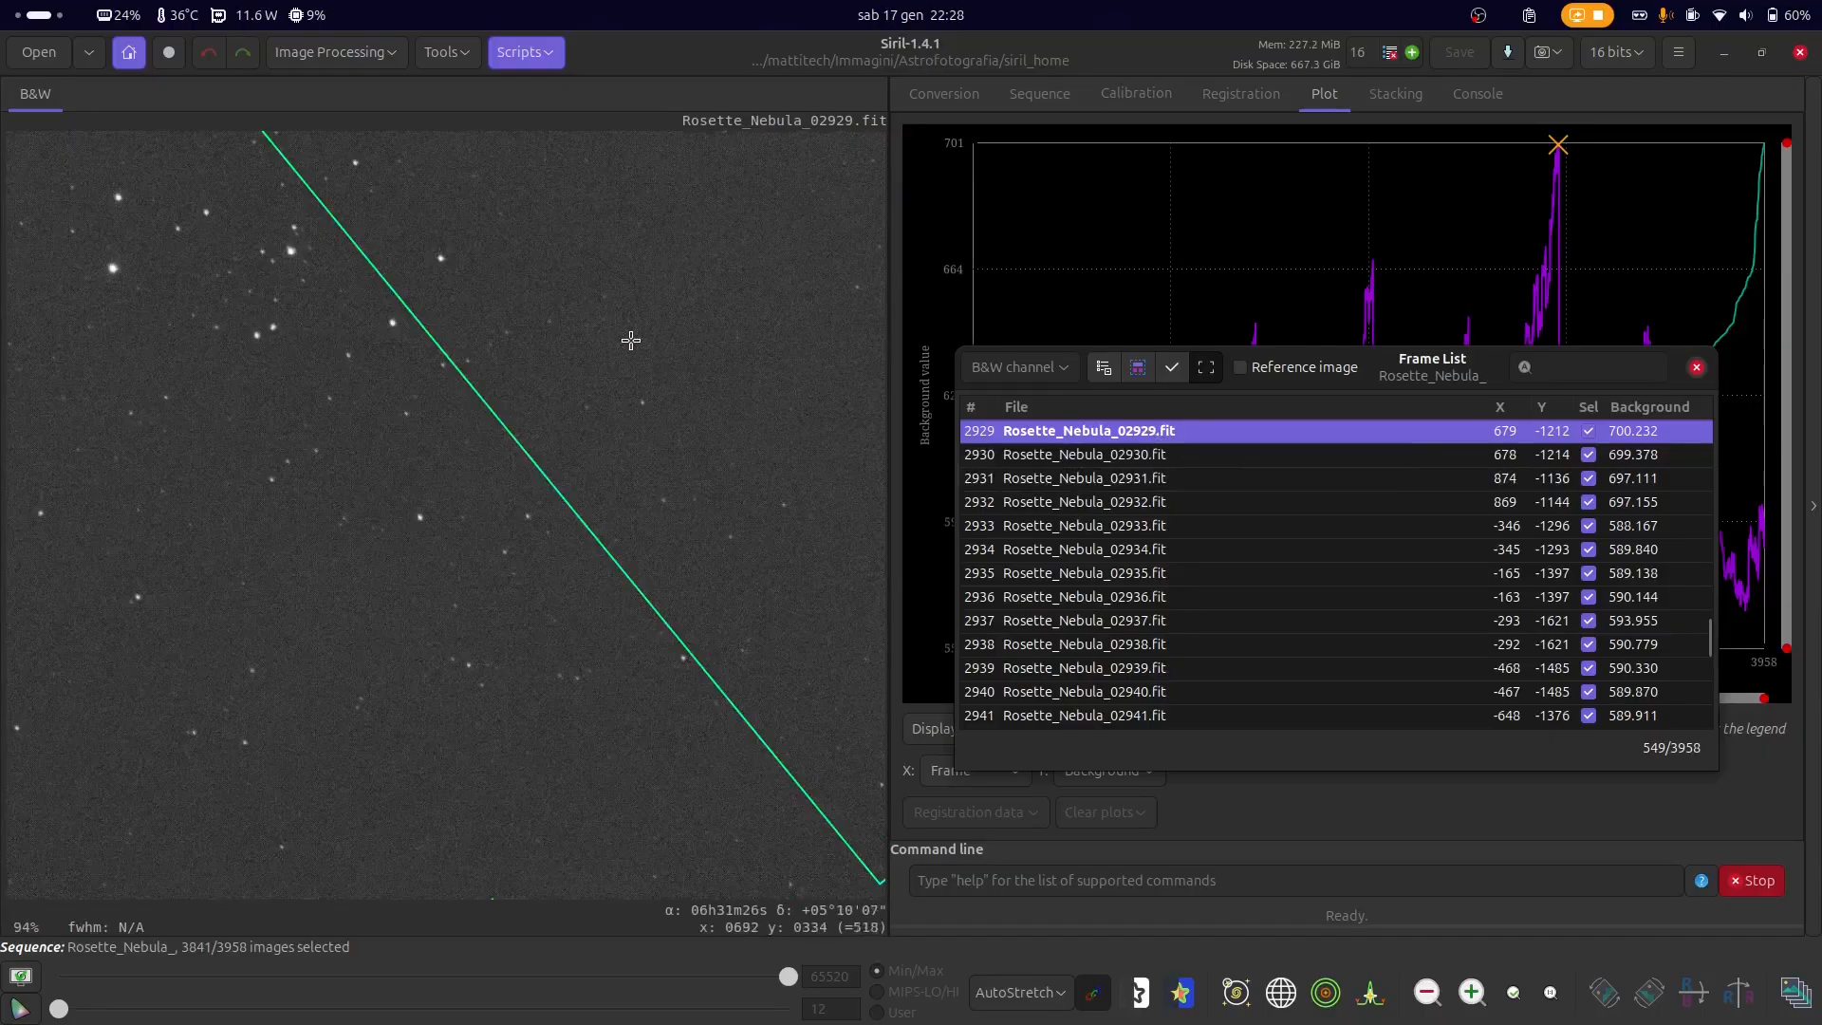
- Step through the frames just after 2929 in the Frame List to compare their images across the background drop
click(1051, 464)
scroll(409, 445, down, 2)
key(Down)
key(Down)
key(Down)
key(Down)
key(Down)
key(Down)
key(Down)
key(Down)
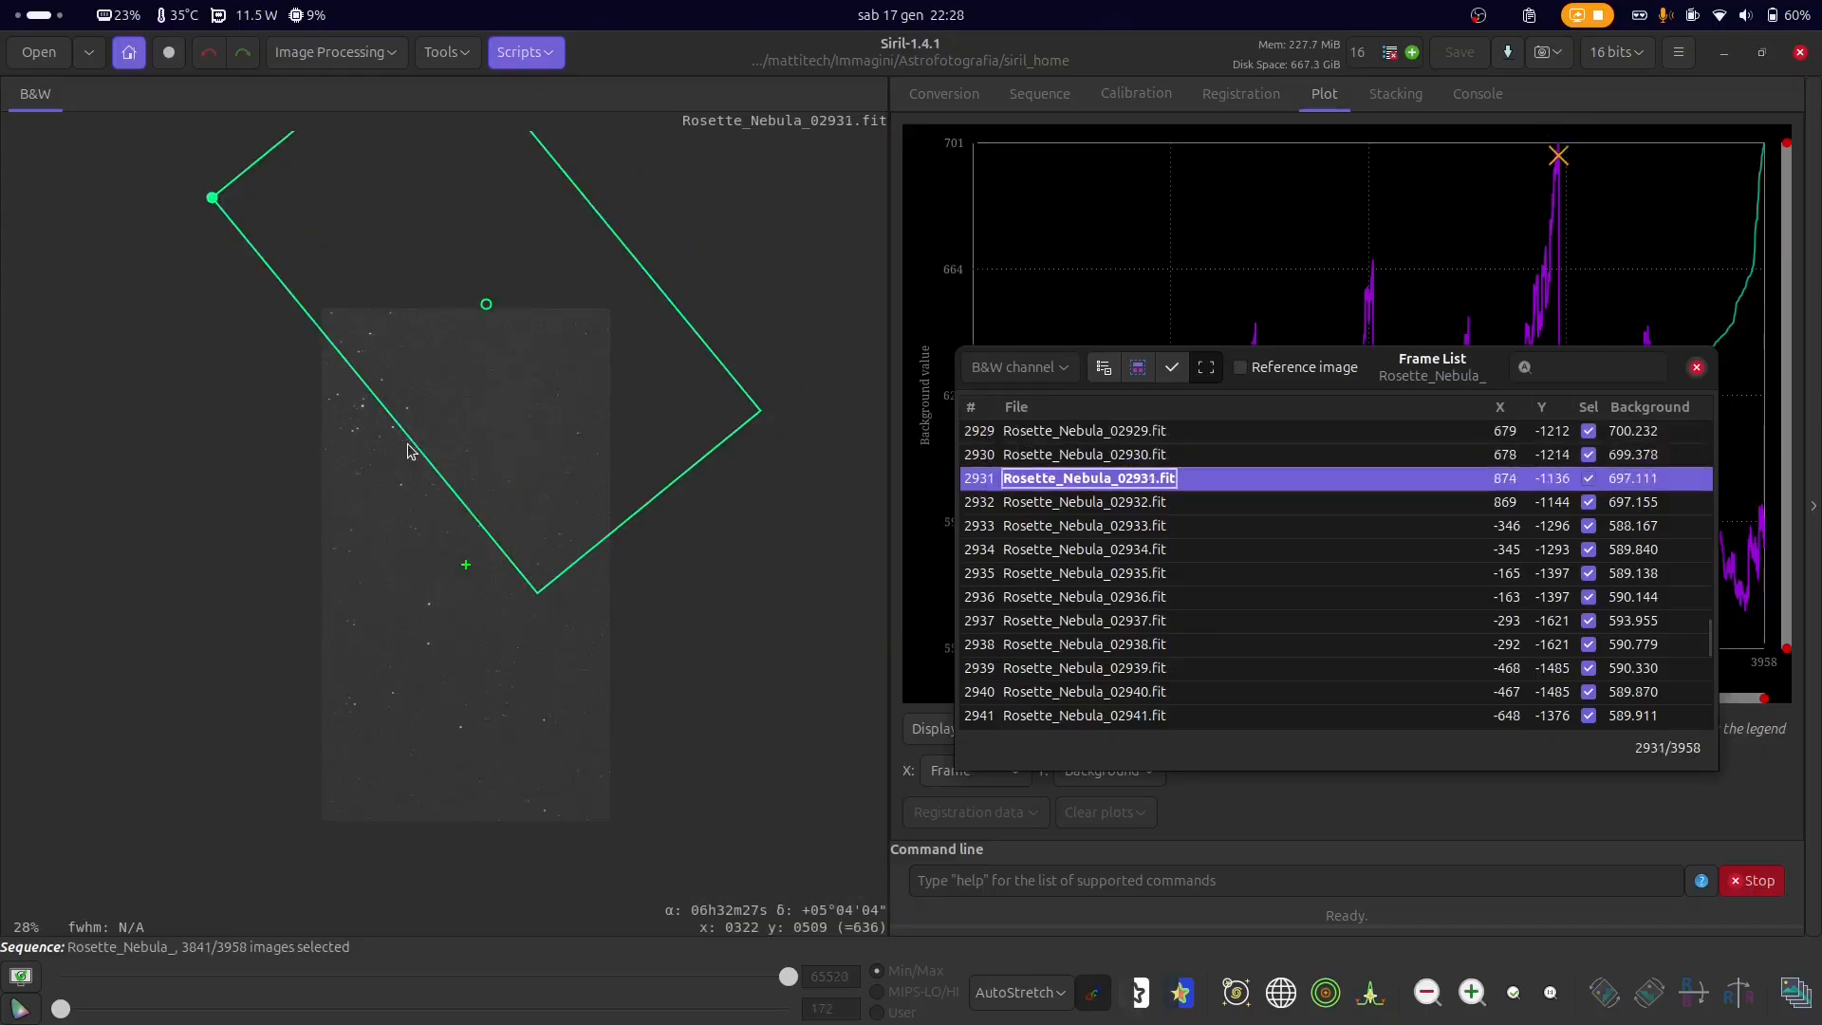
key(Up)
key(Up)
key(Up)
key(Up)
key(Up)
key(Up)
key(Up)
key(Up)
key(Up)
key(Up)
key(Up)
key(Up)
key(Up)
key(Up)
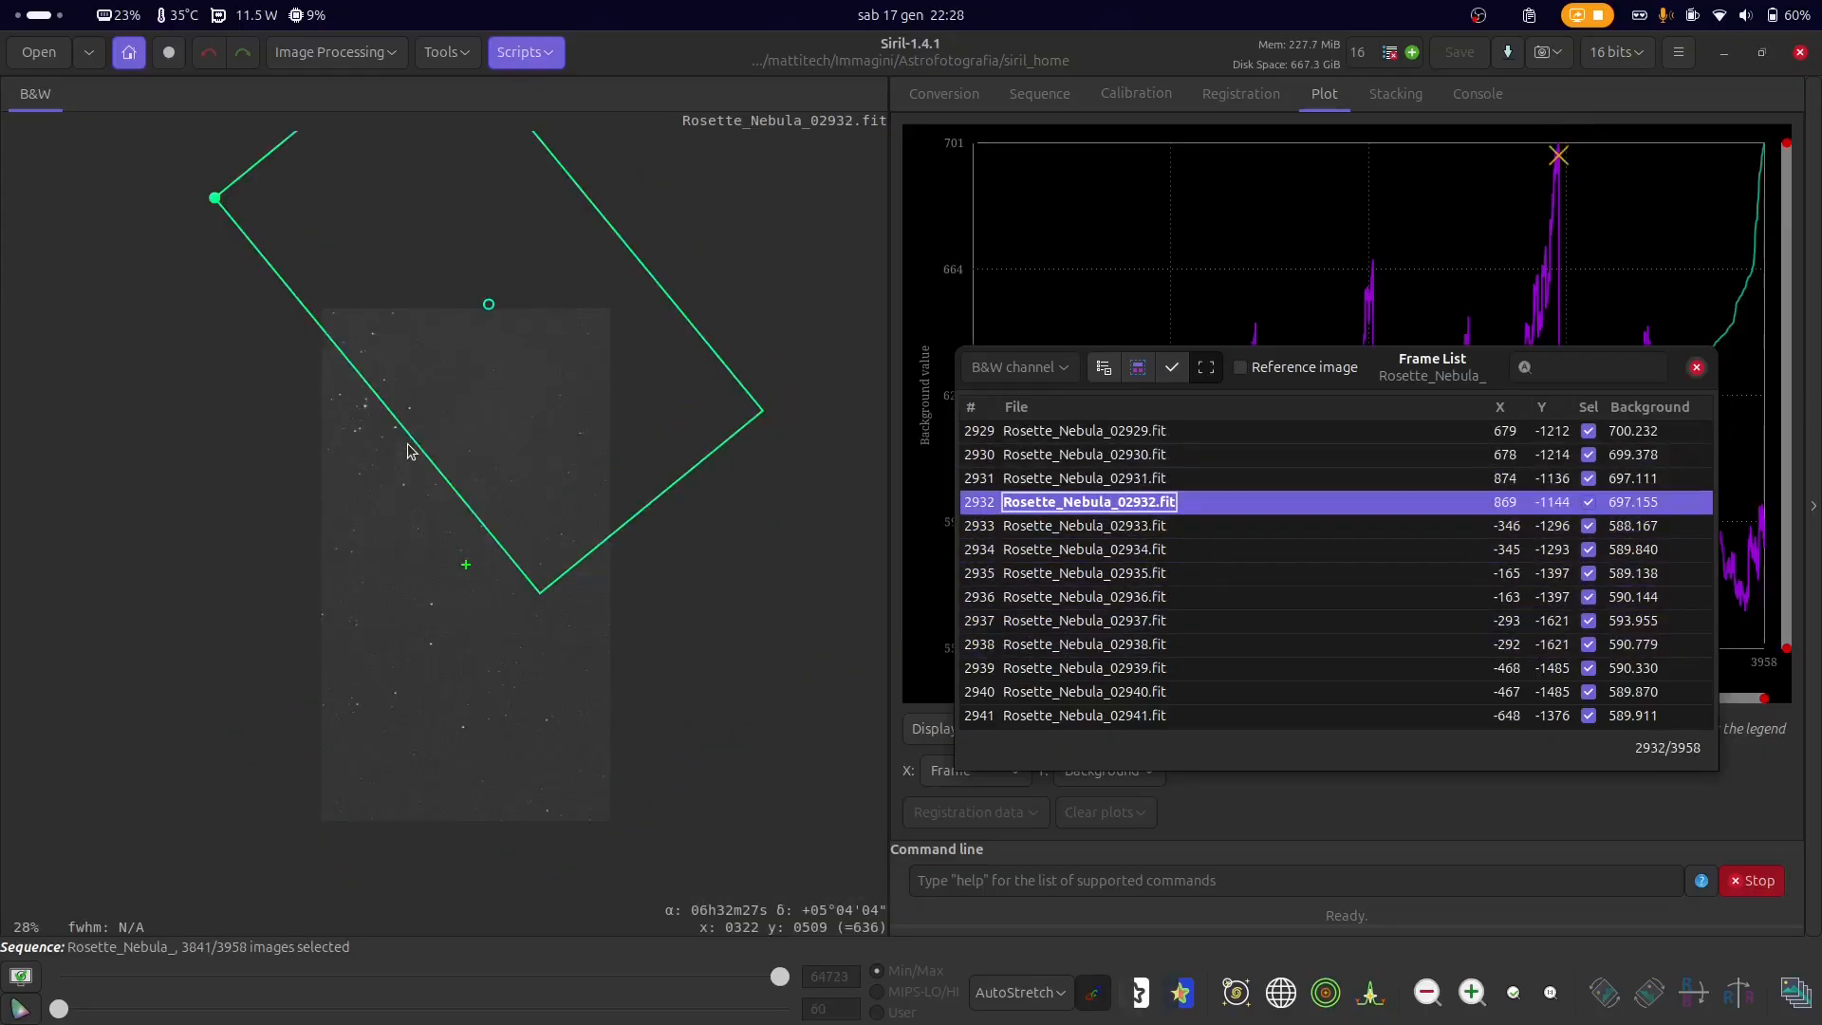
- Step back through the Frame List to frame 2903, checking the images along the rising background slope
key(Up)
key(Up)
key(Up)
key(Up)
key(Up)
key(Up)
key(Up)
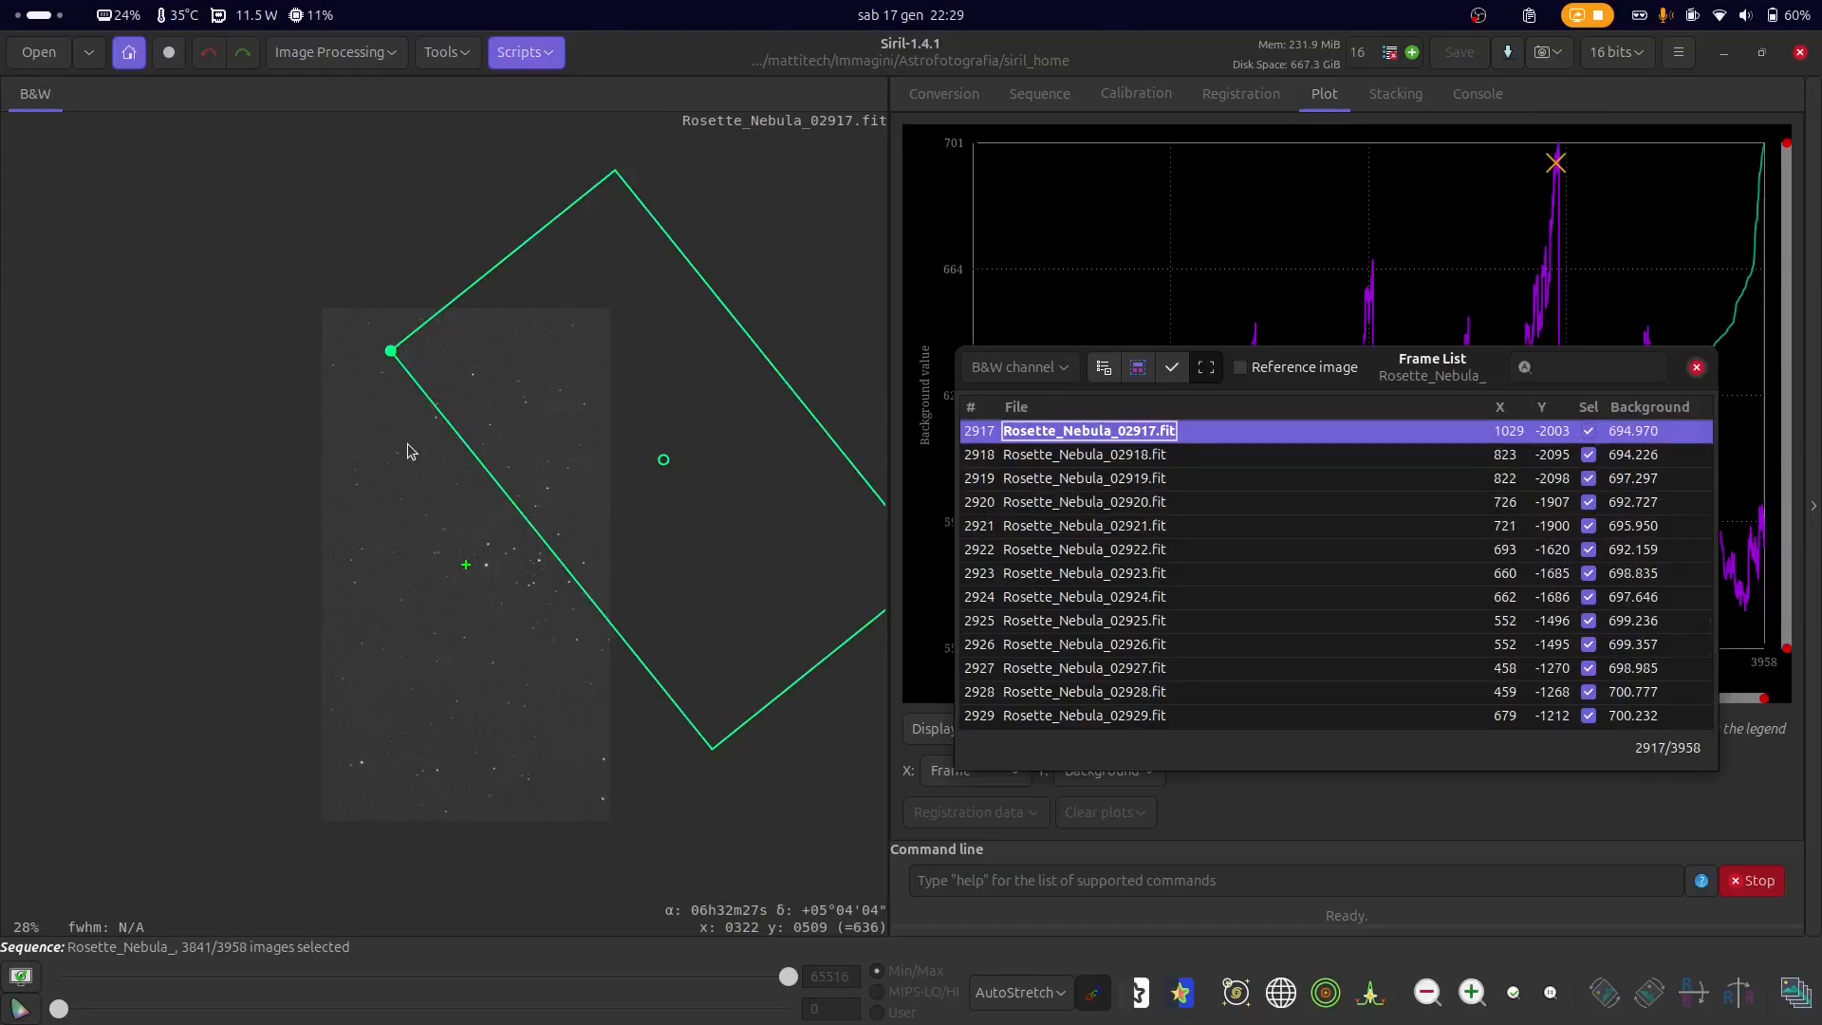
key(Up)
key(Up)
key(Up)
key(Up)
key(Up)
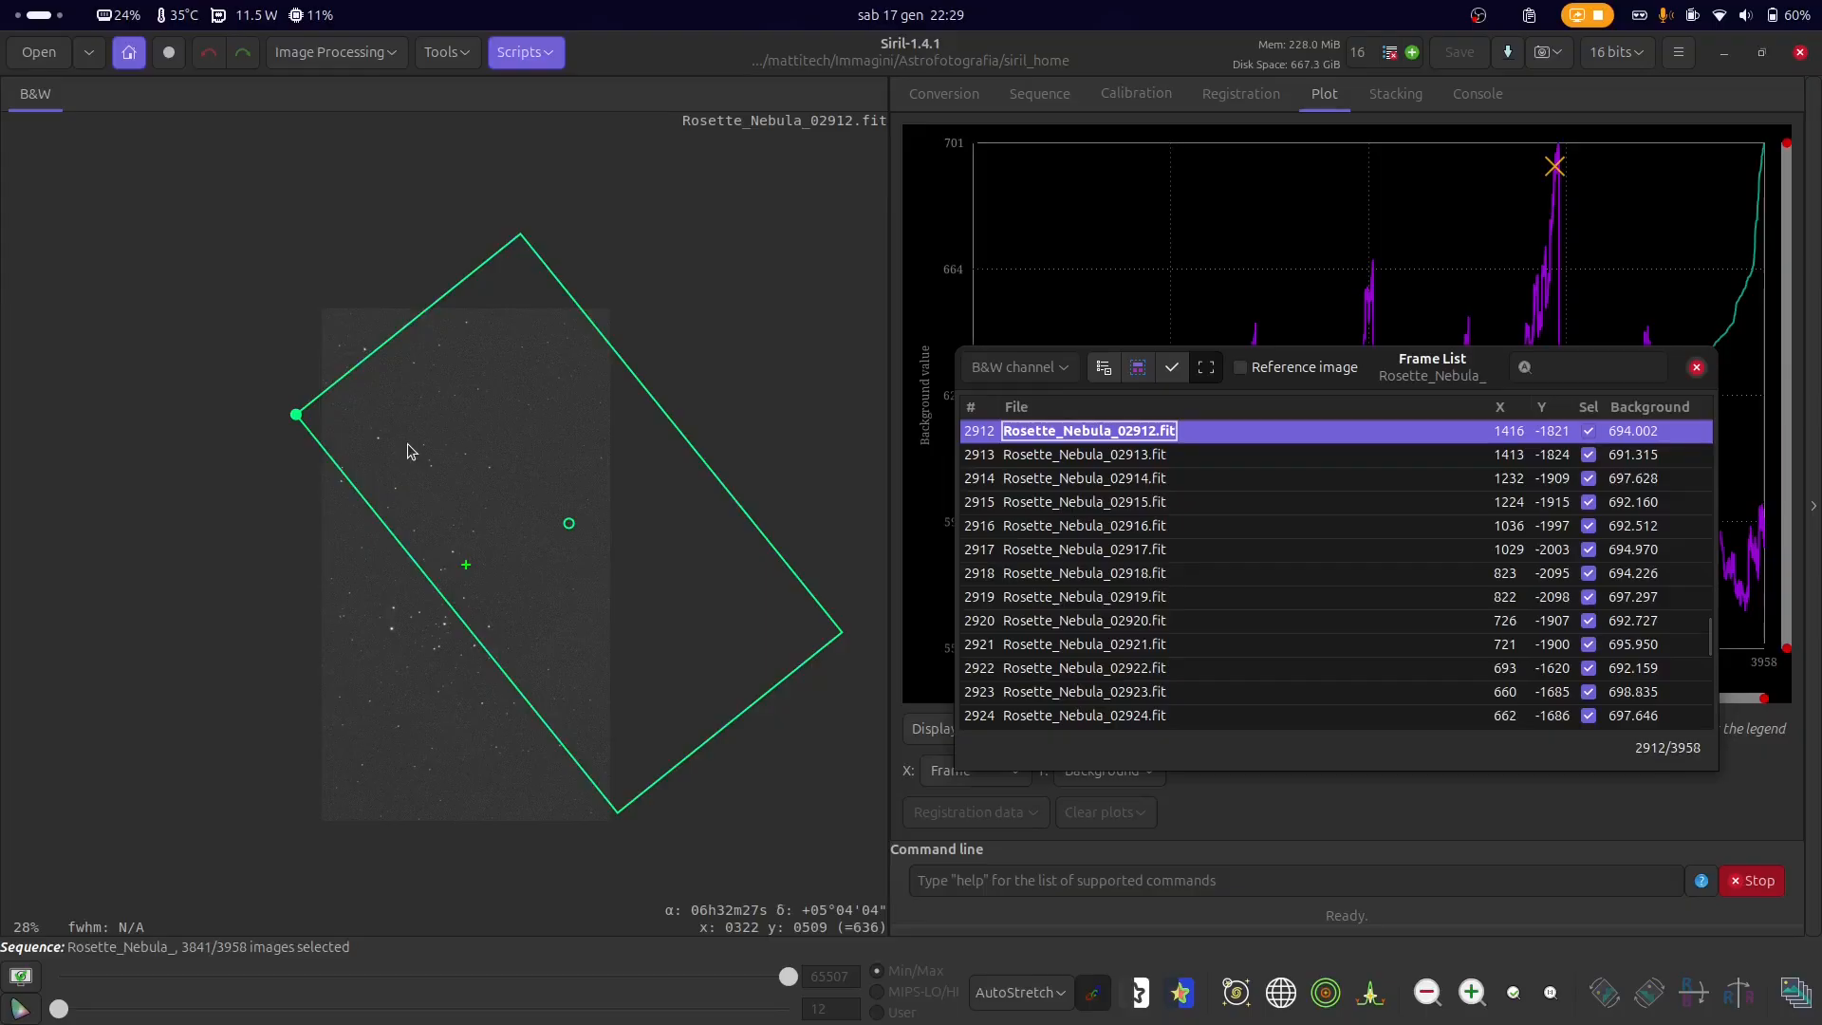
key(Up)
key(Up)
key(Up)
key(Up)
key(Up)
key(Up)
key(Up)
key(Up)
key(Up)
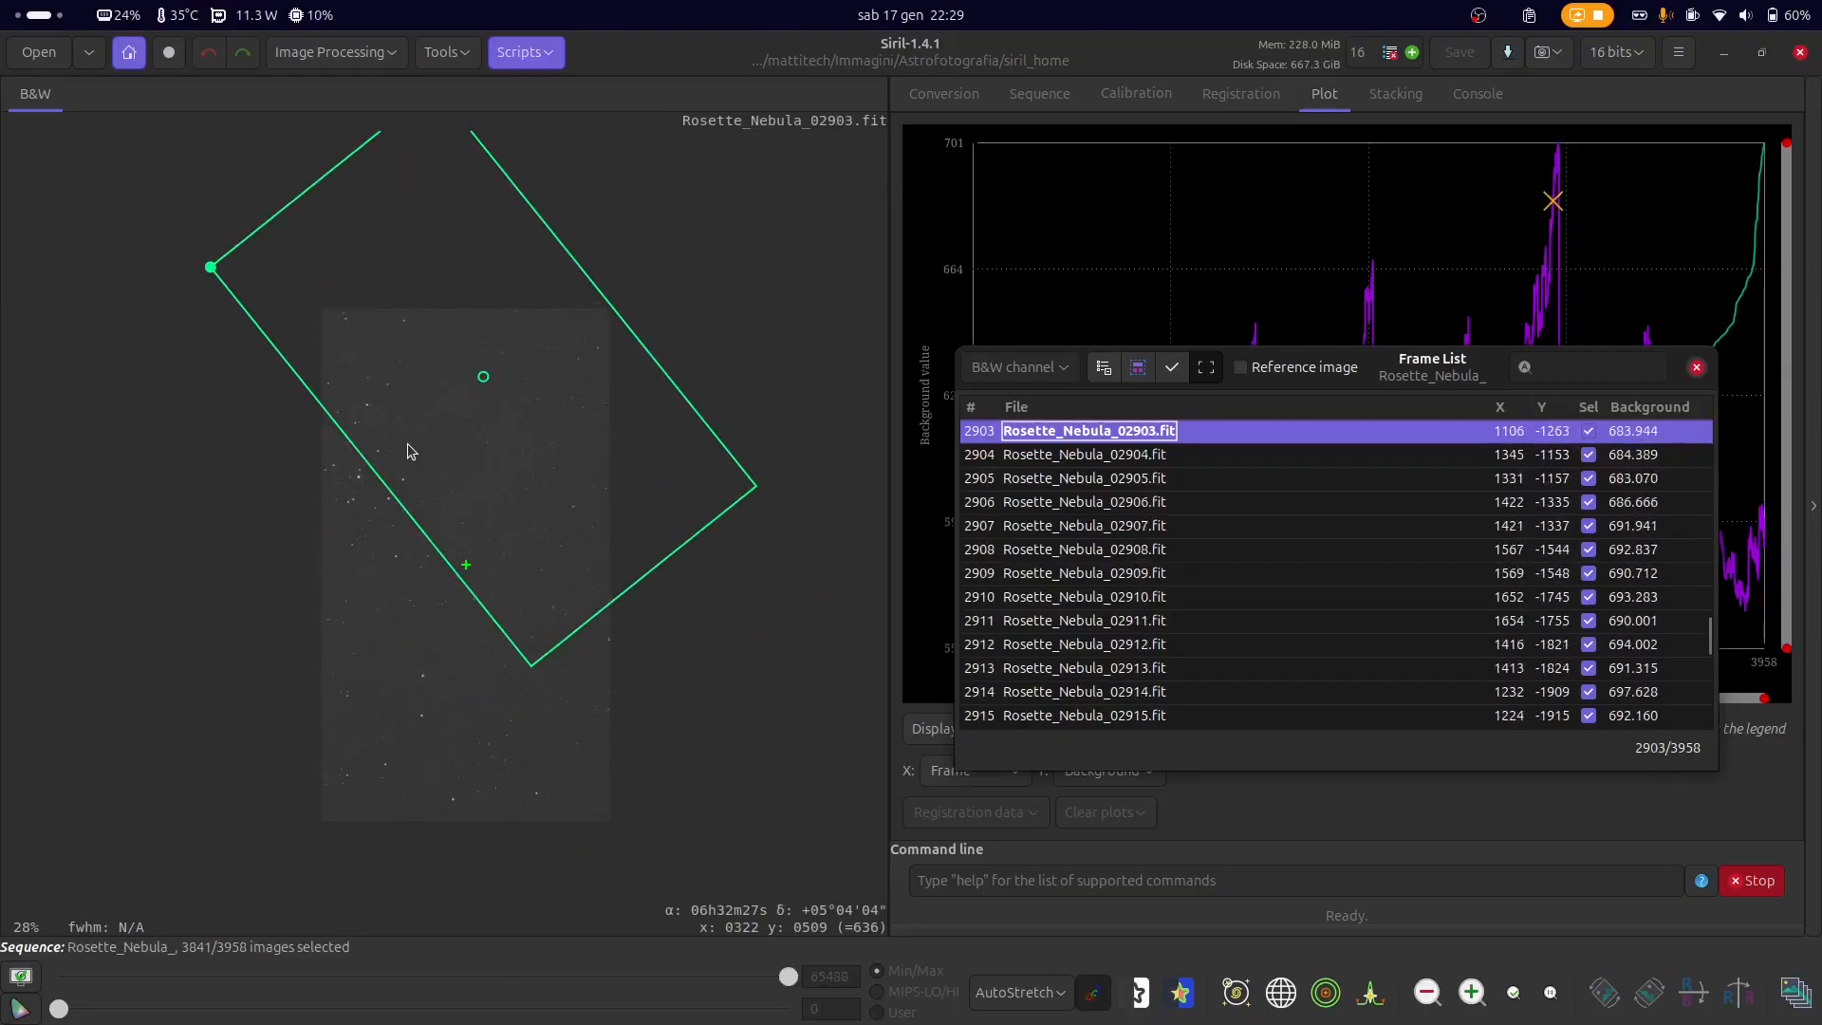
- Close the Frame List and plot the background against the number of stars
click(1697, 367)
click(1006, 771)
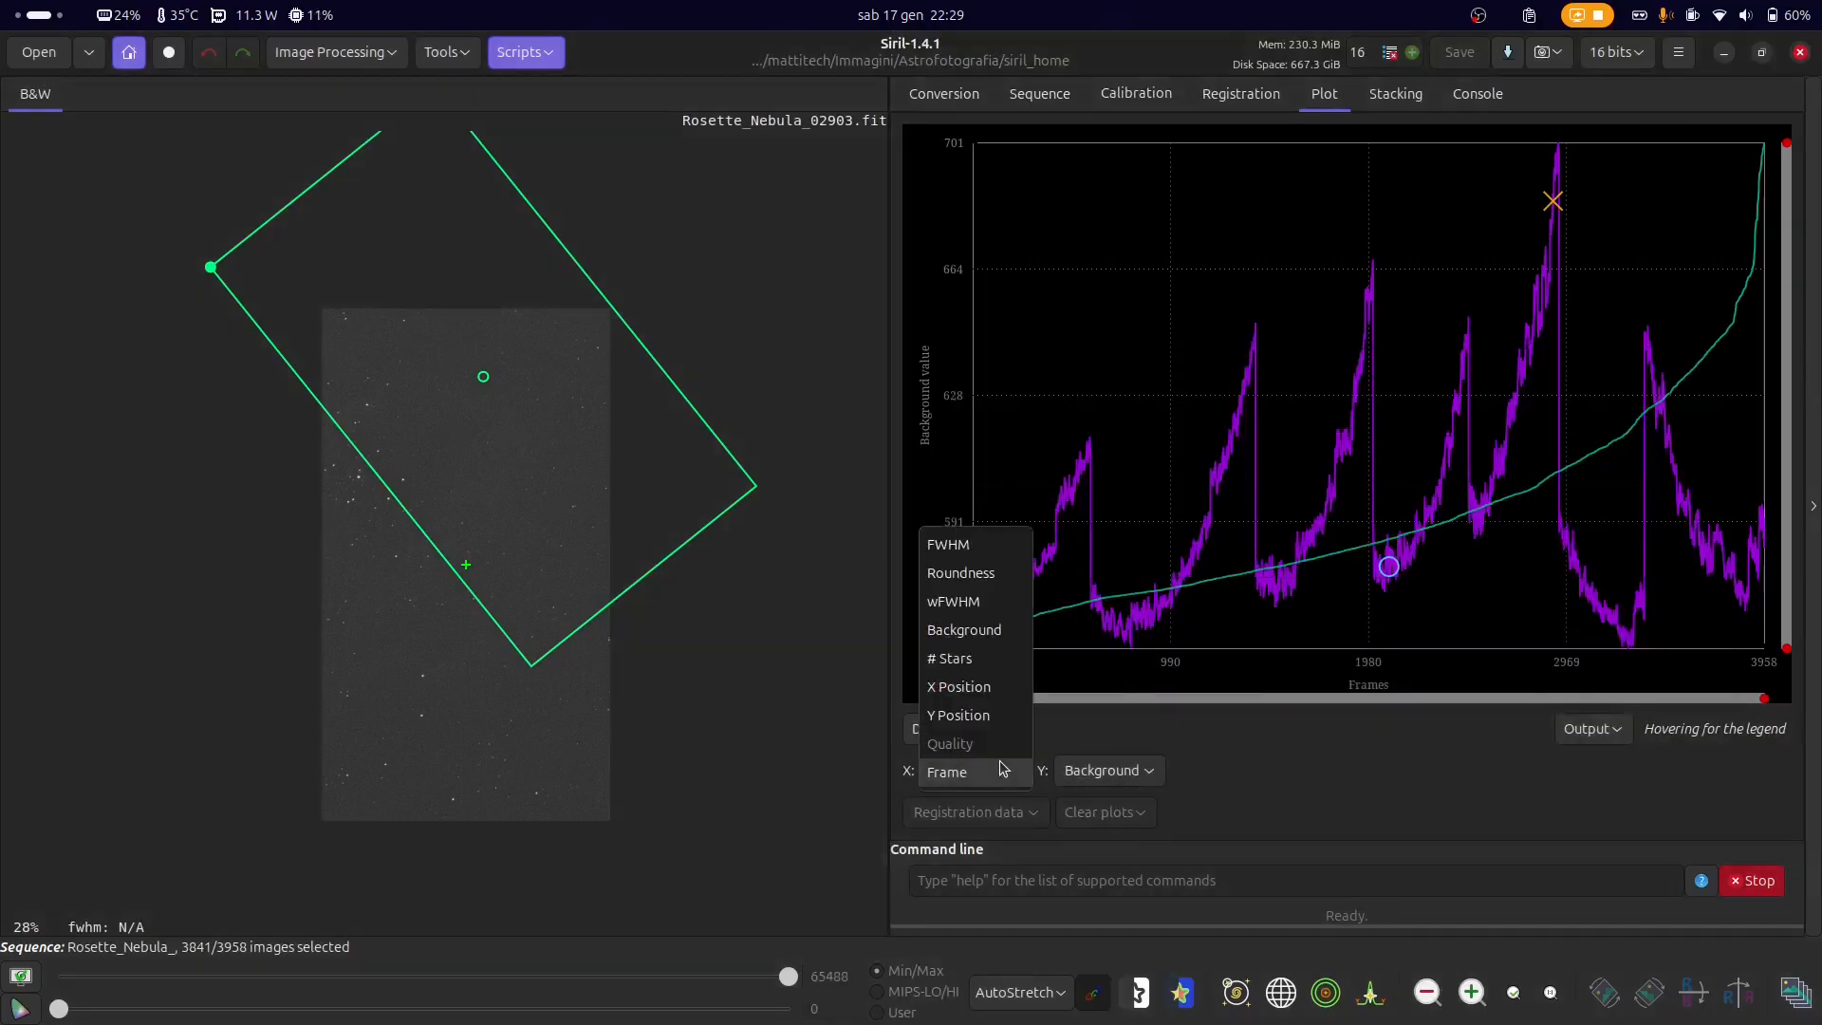
click(953, 659)
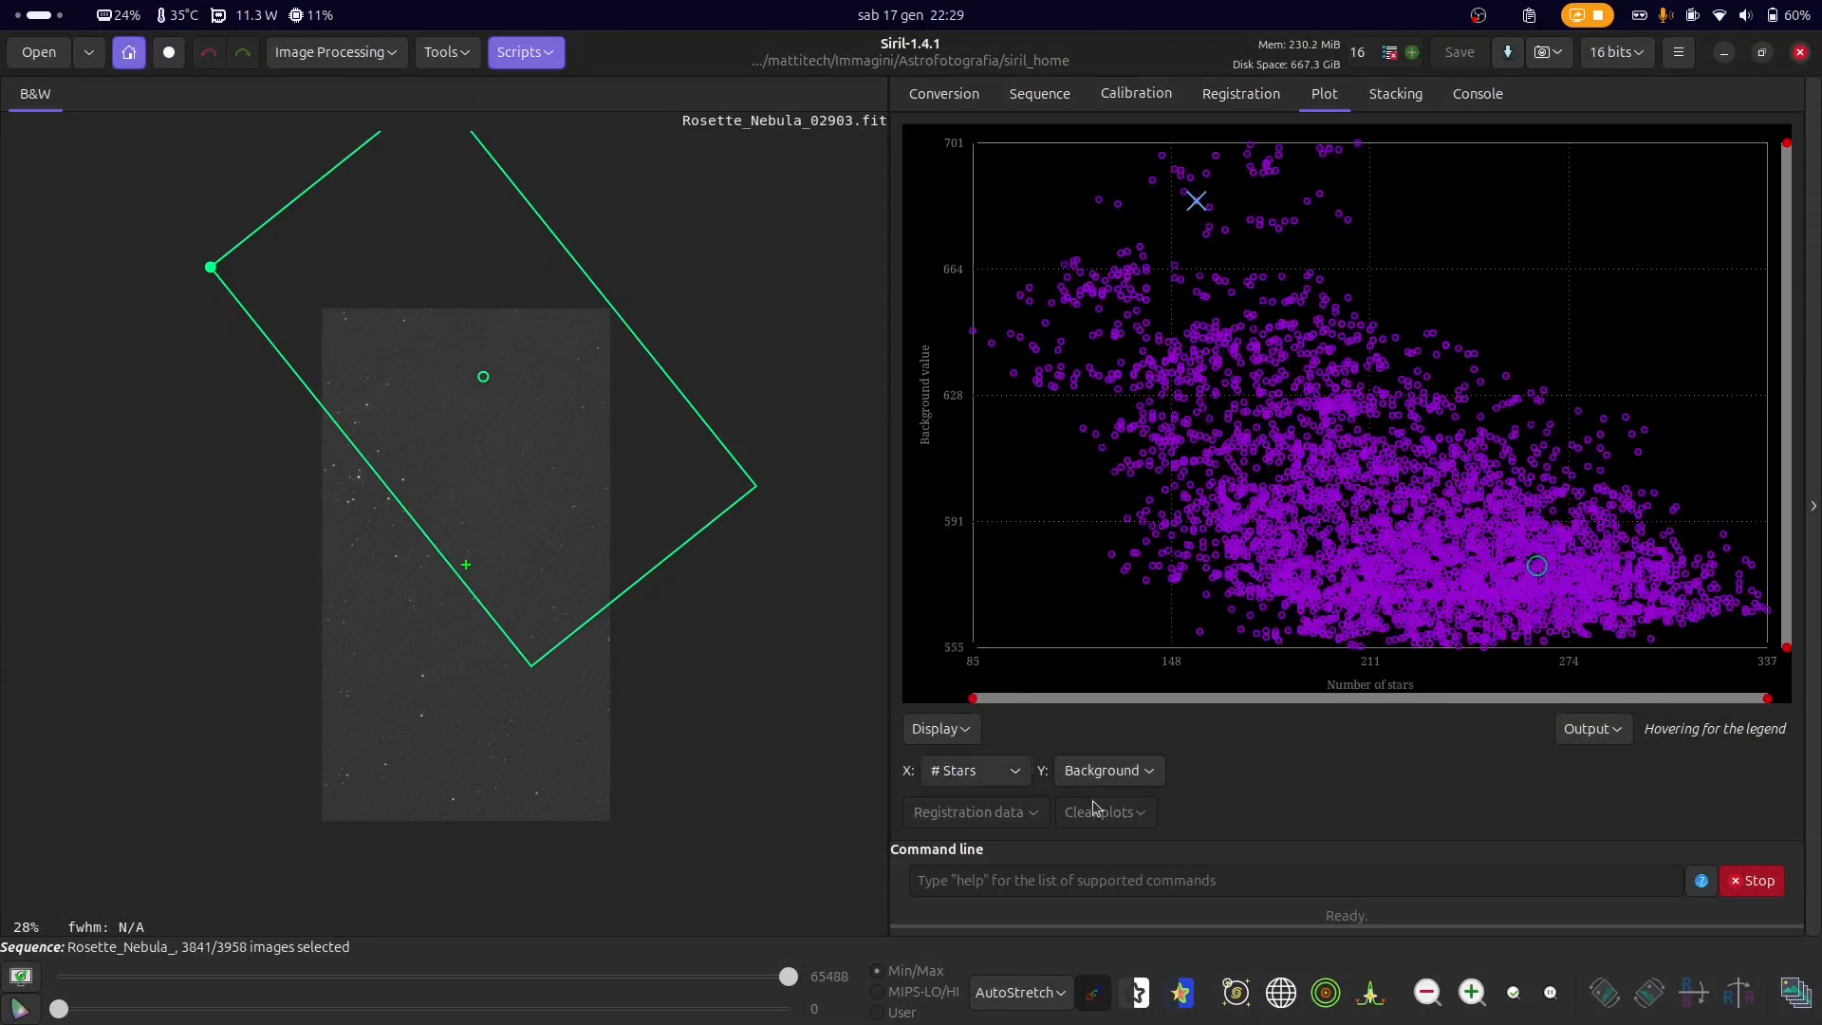
mouse_move(1197, 513)
- Show frame 2904 from the isolated point with few stars and high background, and examine its image at several zoom levels
right_click(1097, 198)
click(1135, 239)
scroll(338, 460, down, 1)
scroll(475, 460, up, 3)
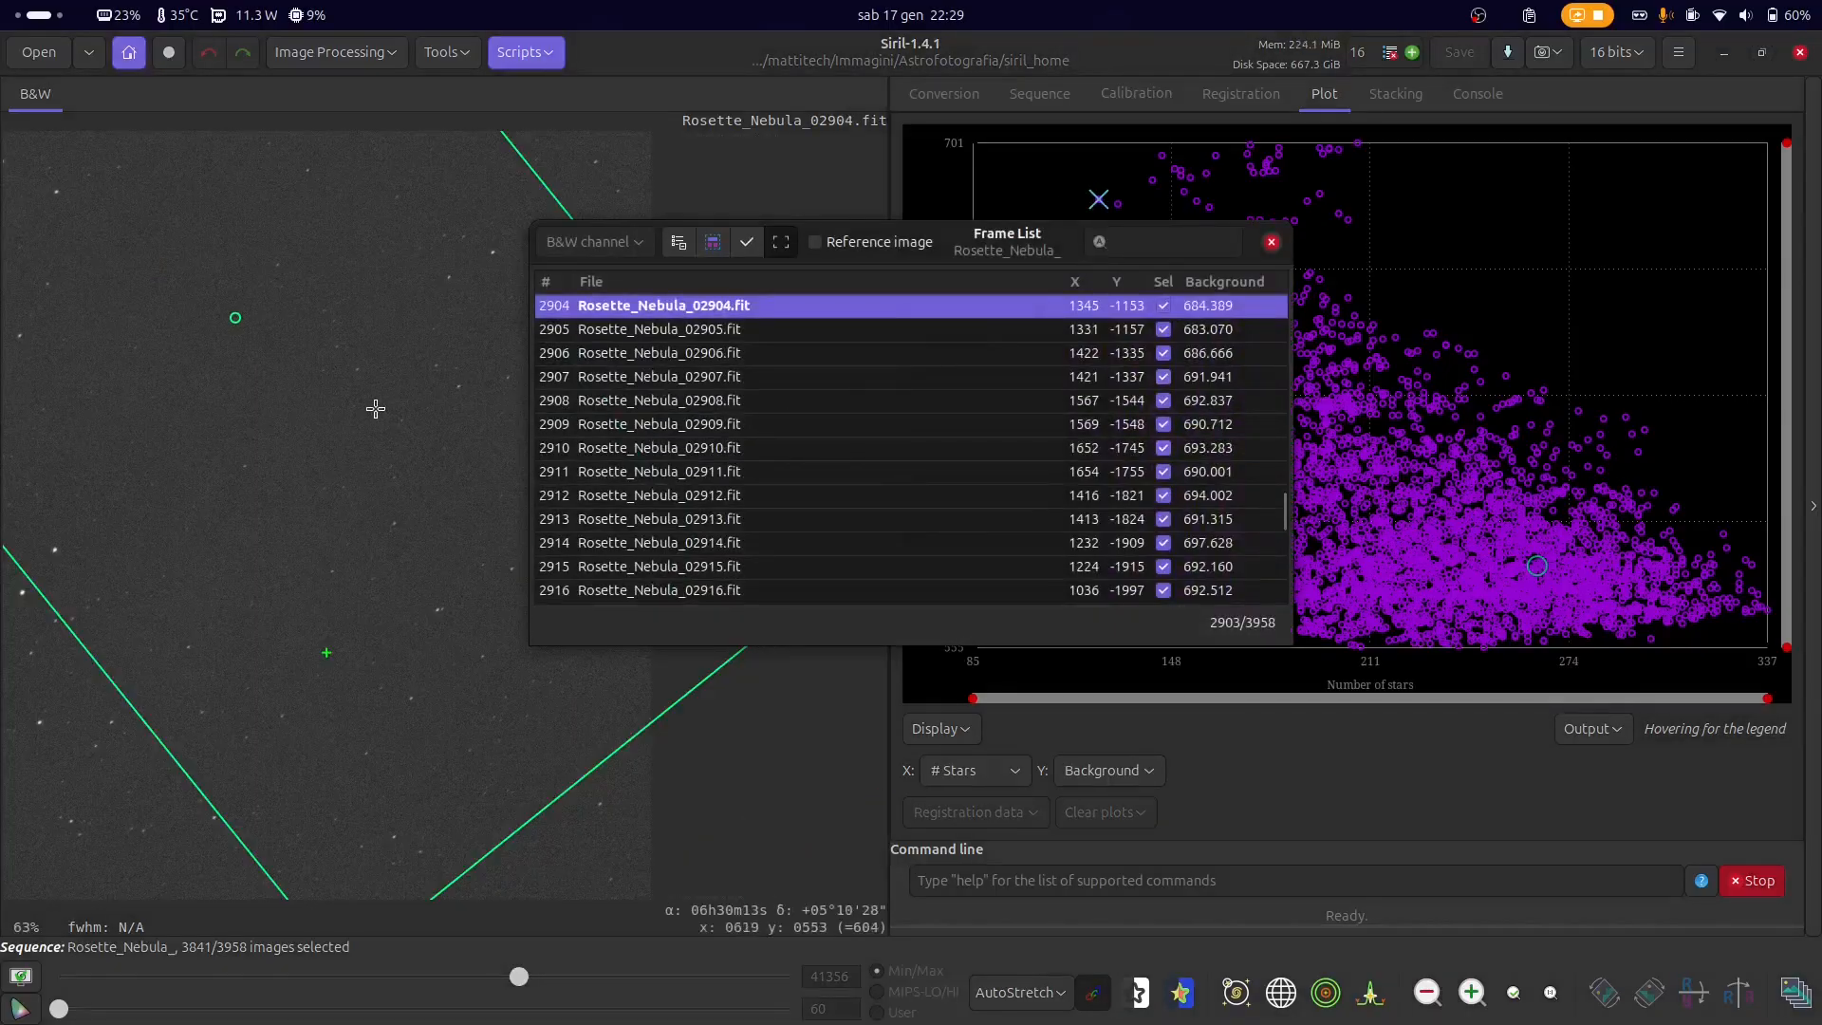
scroll(495, 353, up, 8)
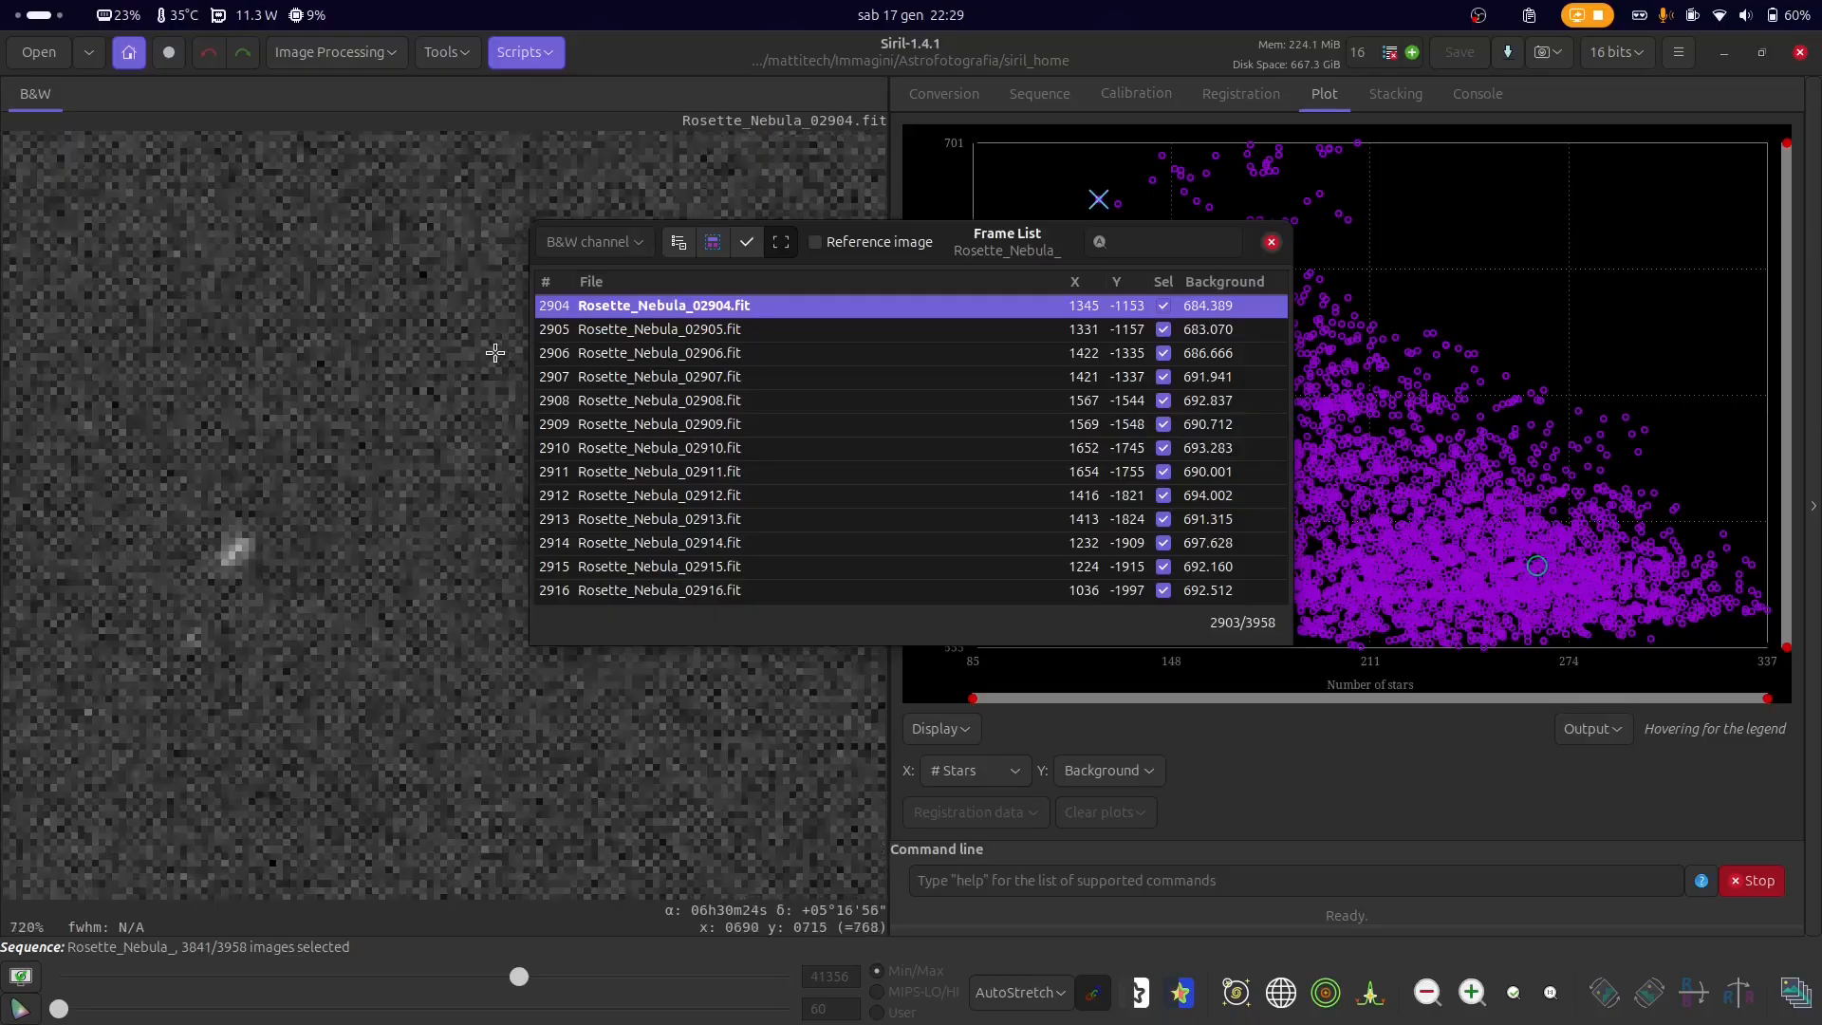
scroll(495, 353, down, 11)
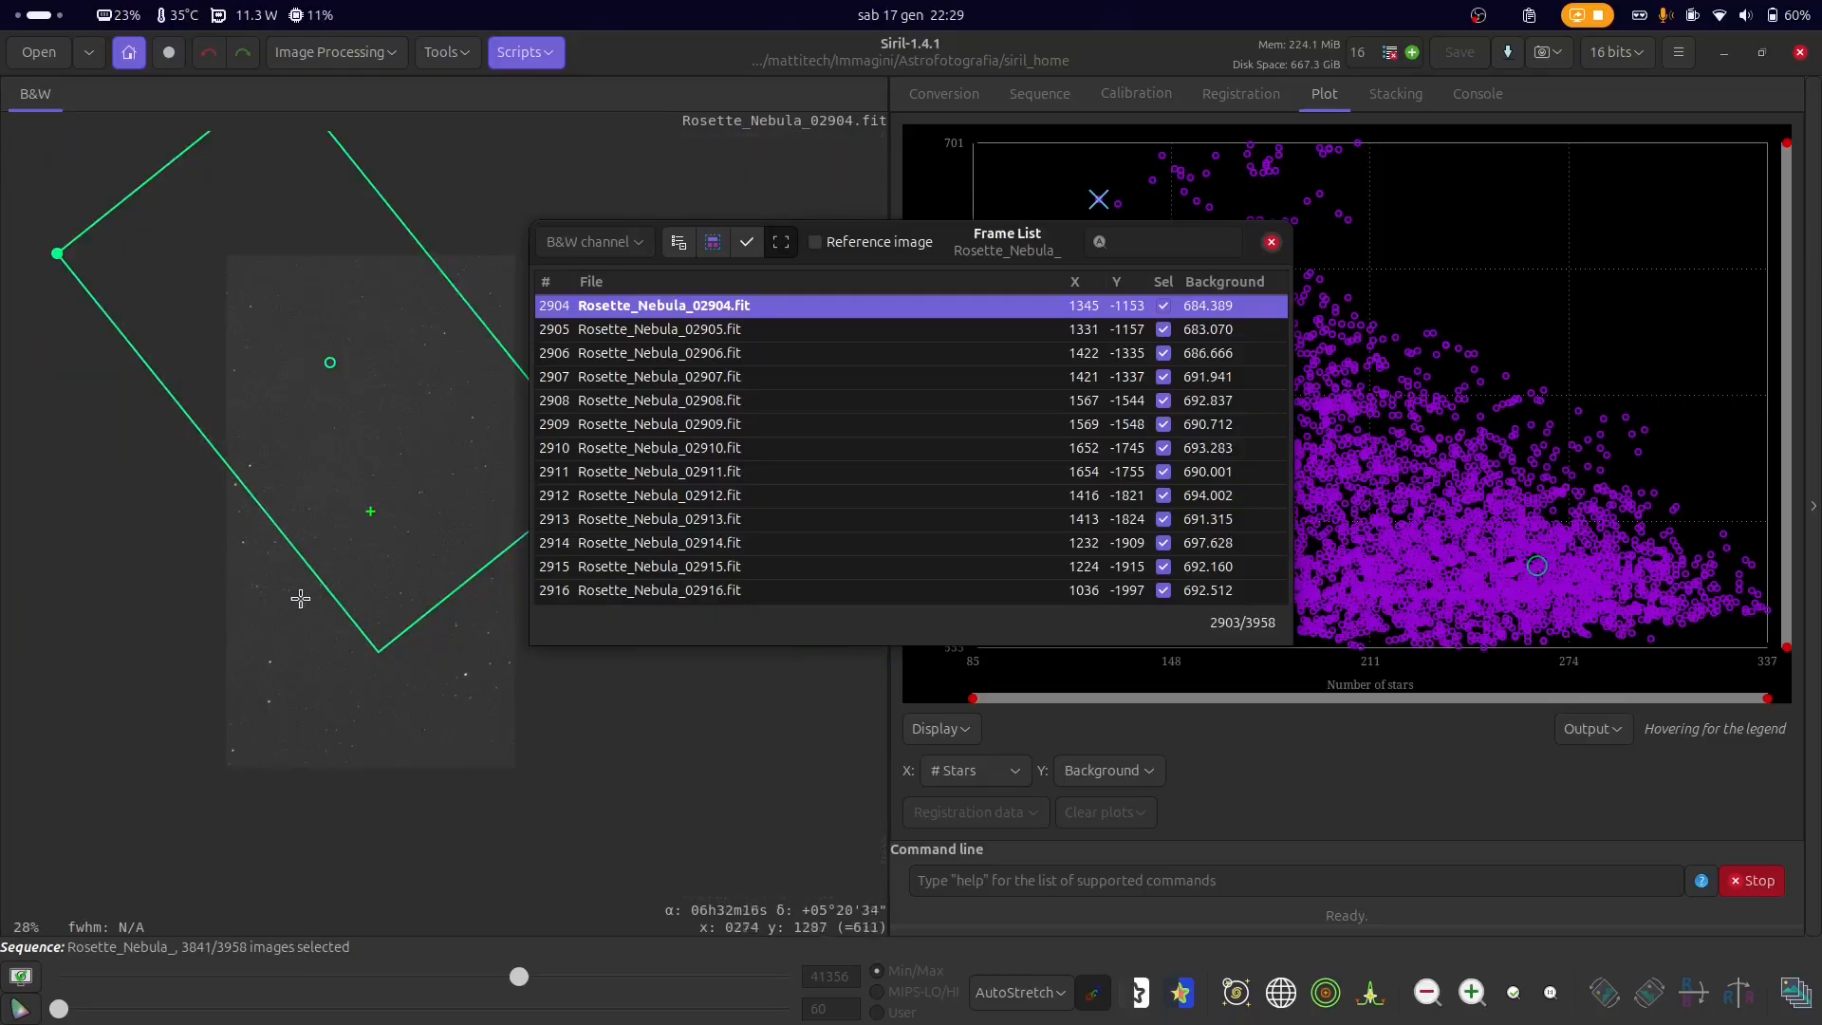
scroll(417, 358, up, 2)
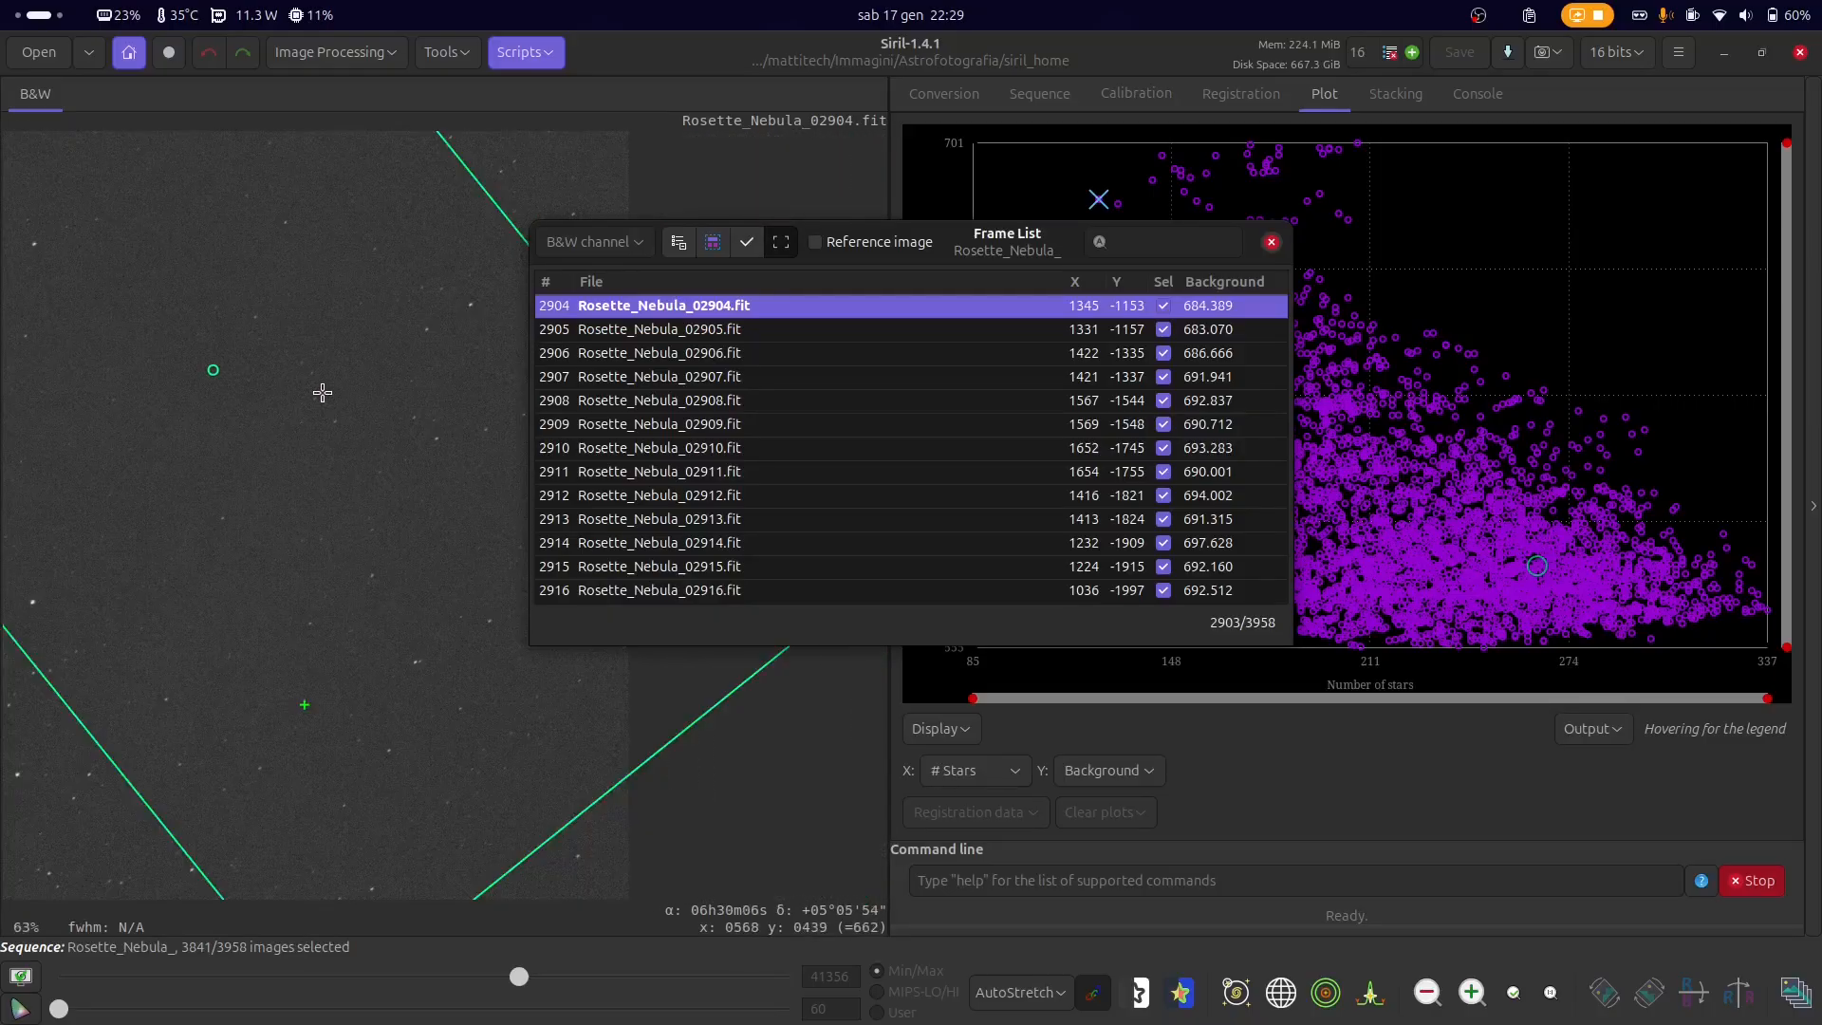
scroll(323, 393, down, 1)
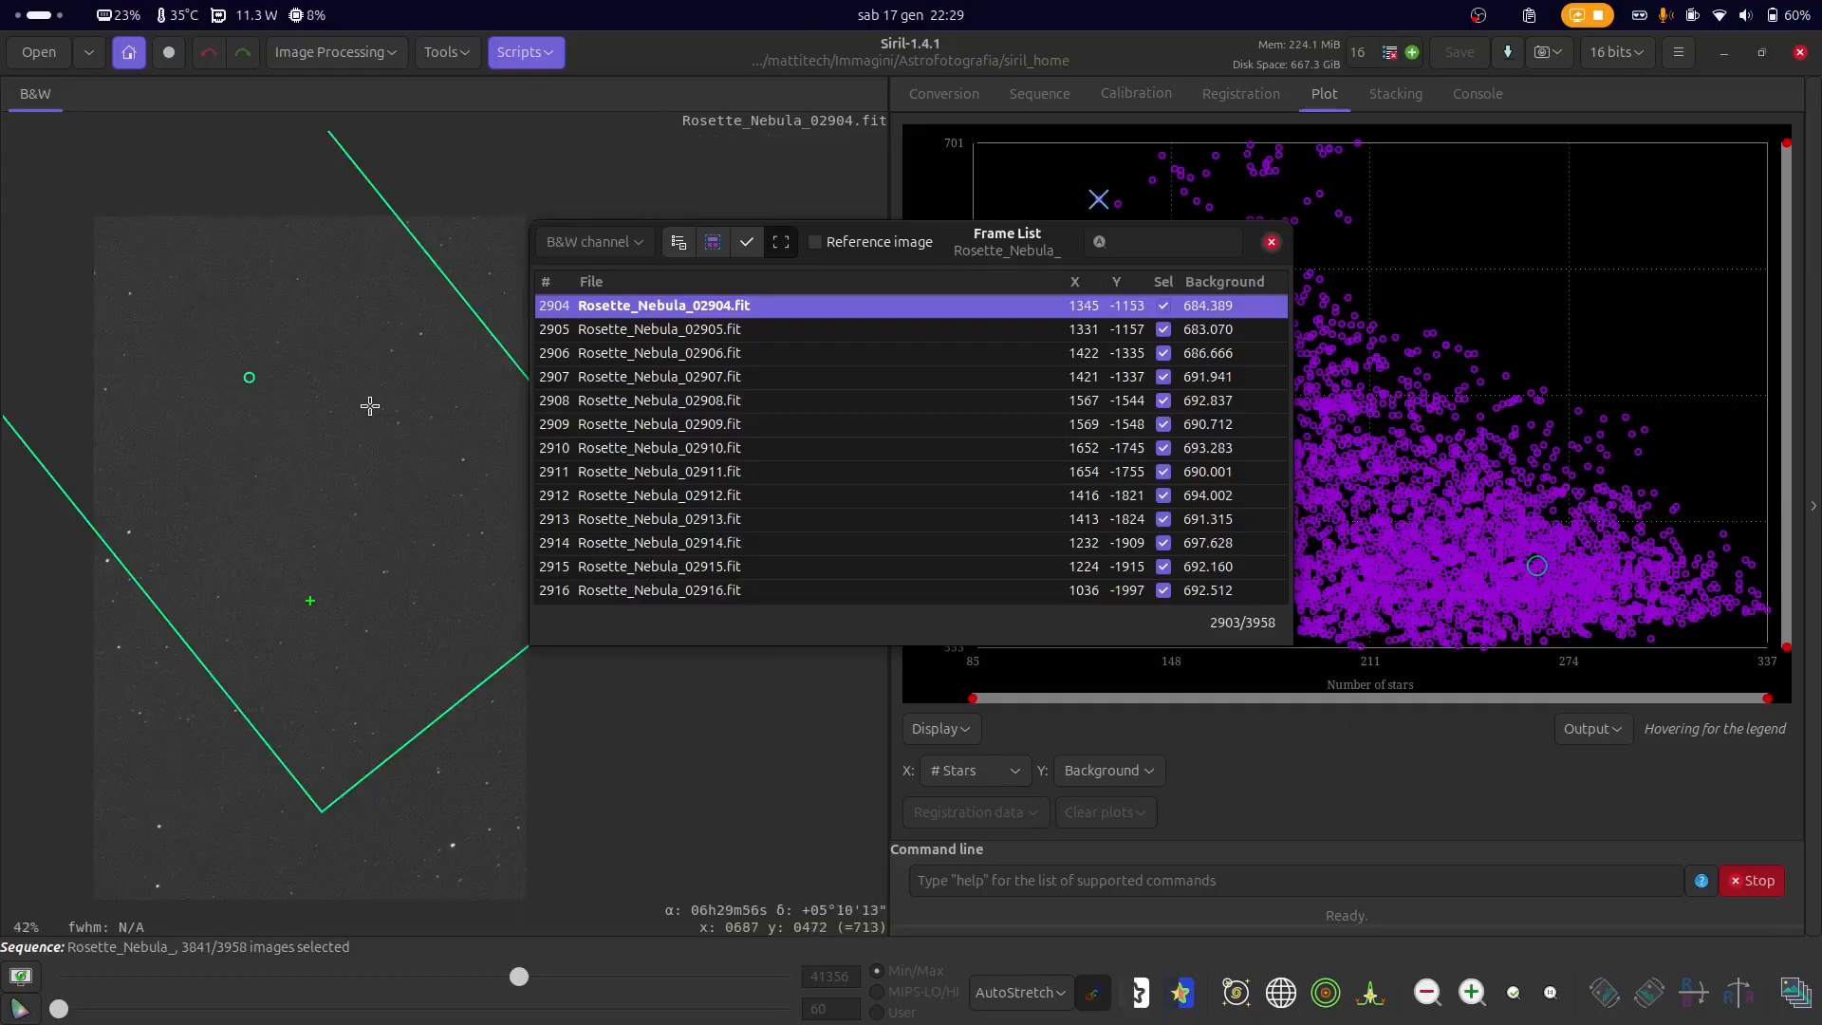
- Move the Frame List aside and box-select the isolated points with 112 to 138 stars and background values 676 to 693
drag(957, 256, 1177, 418)
mouse_move(1132, 228)
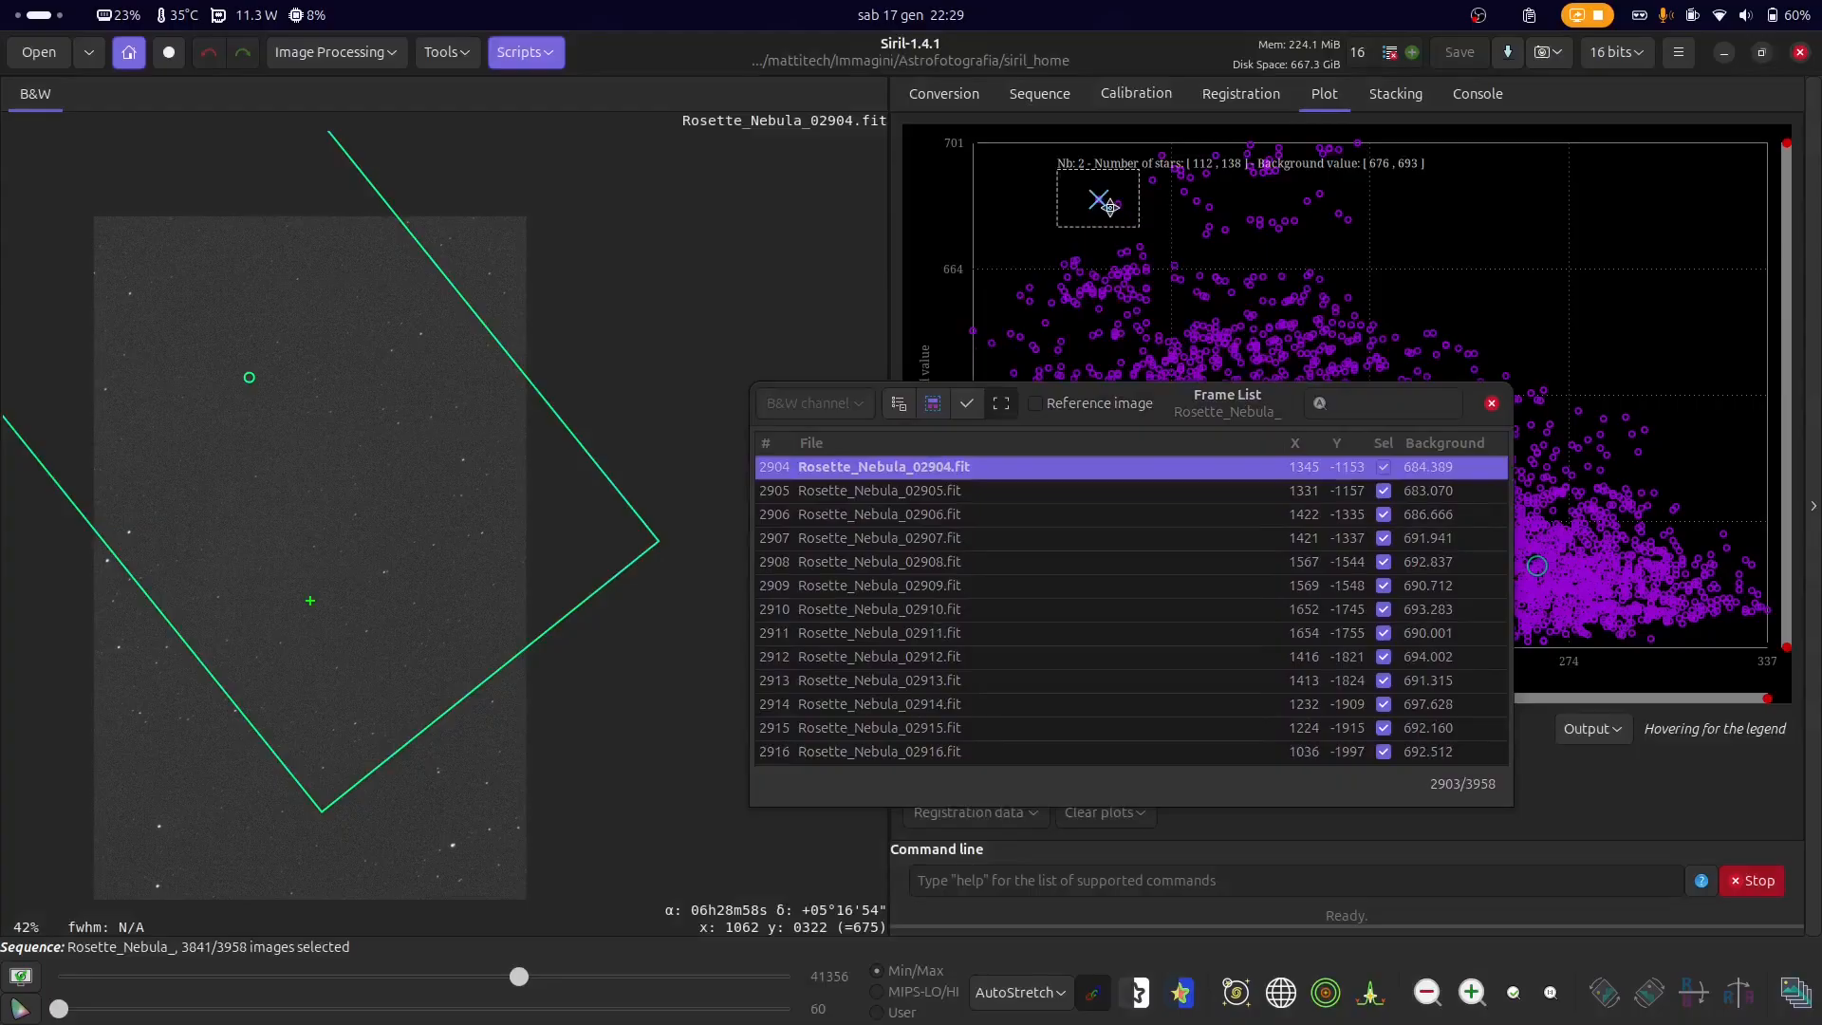
right_click(1103, 200)
click(1146, 272)
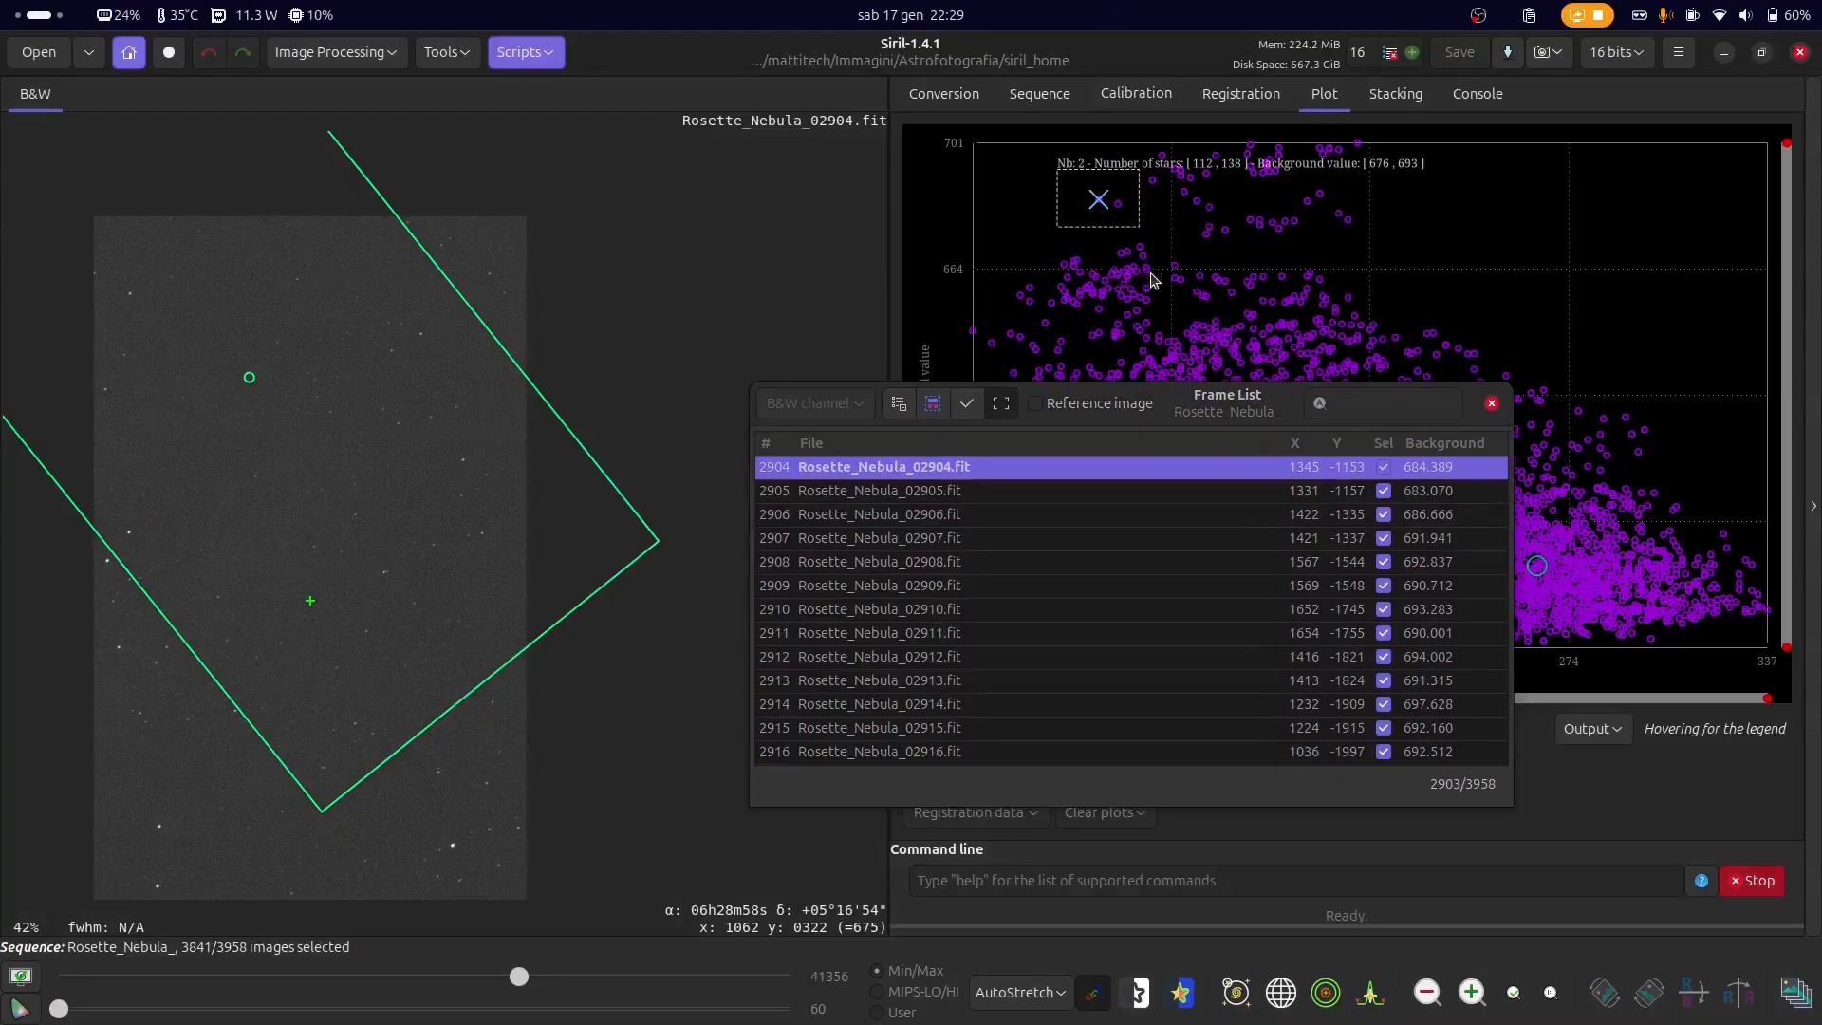
click(1477, 14)
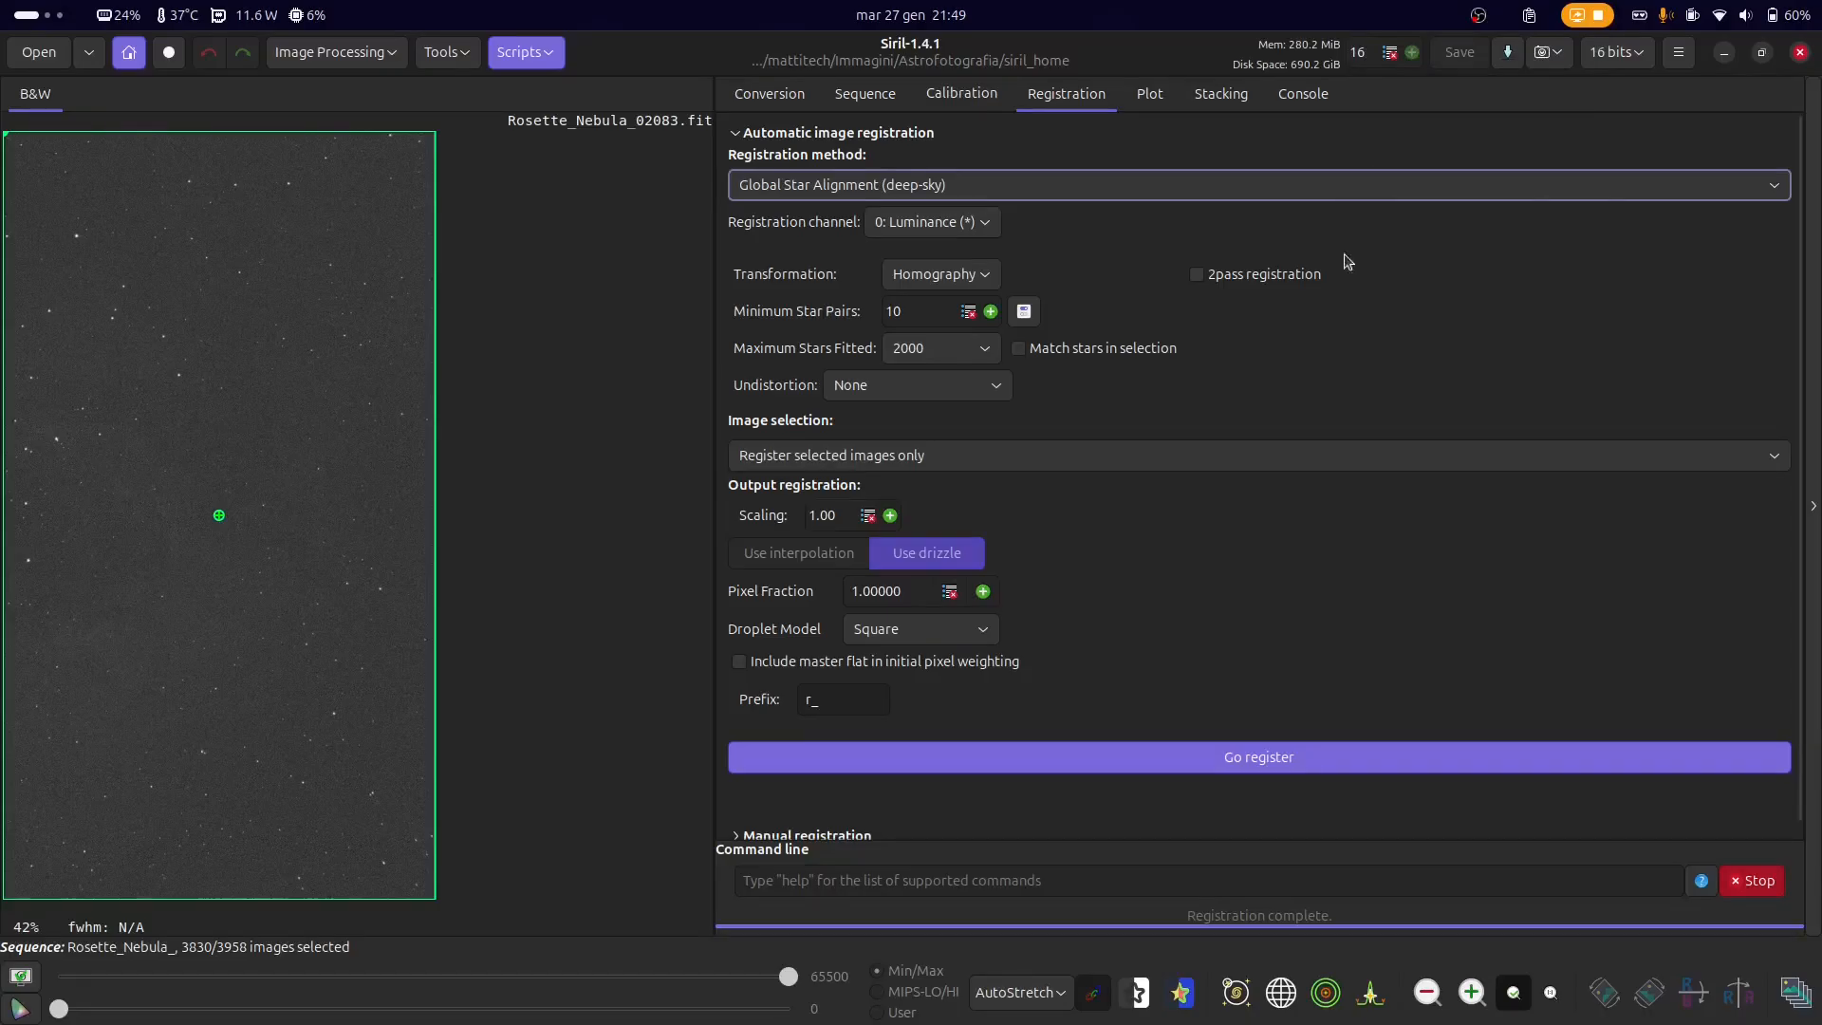
- Choose Apply Existing Registration as the registration method and set the framing method to maximum
click(814, 185)
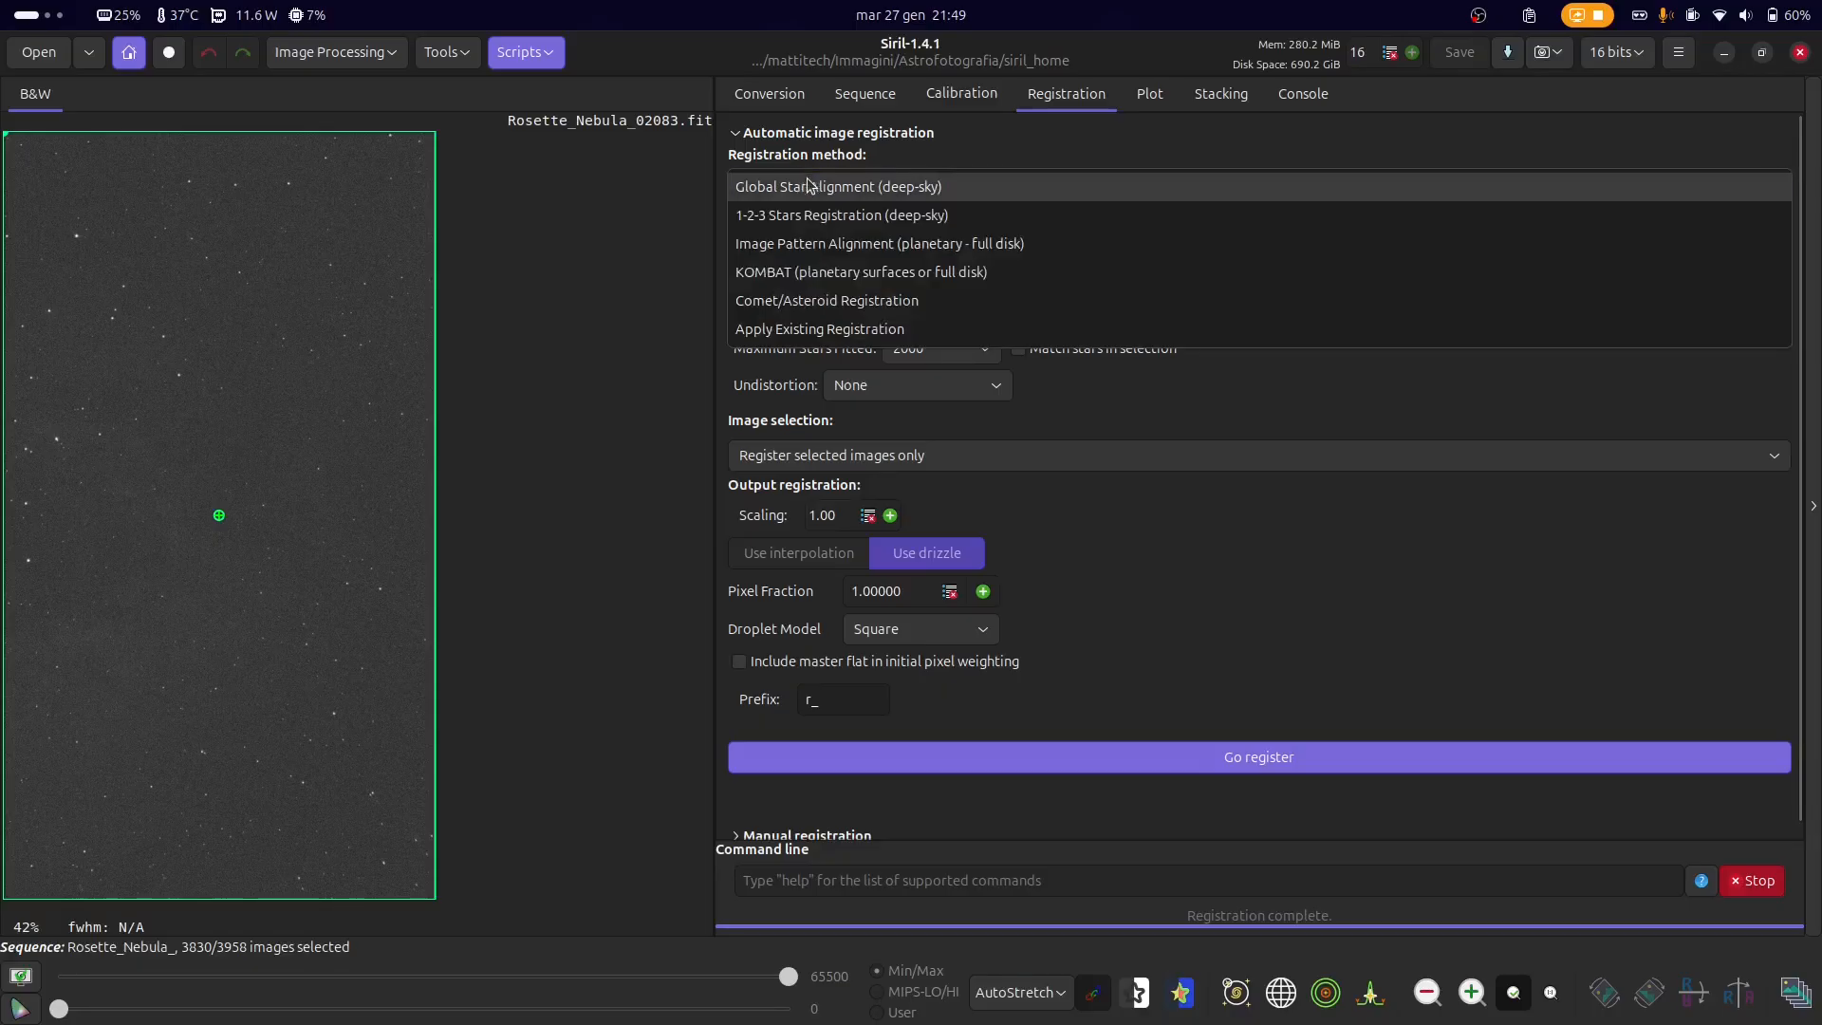
click(816, 329)
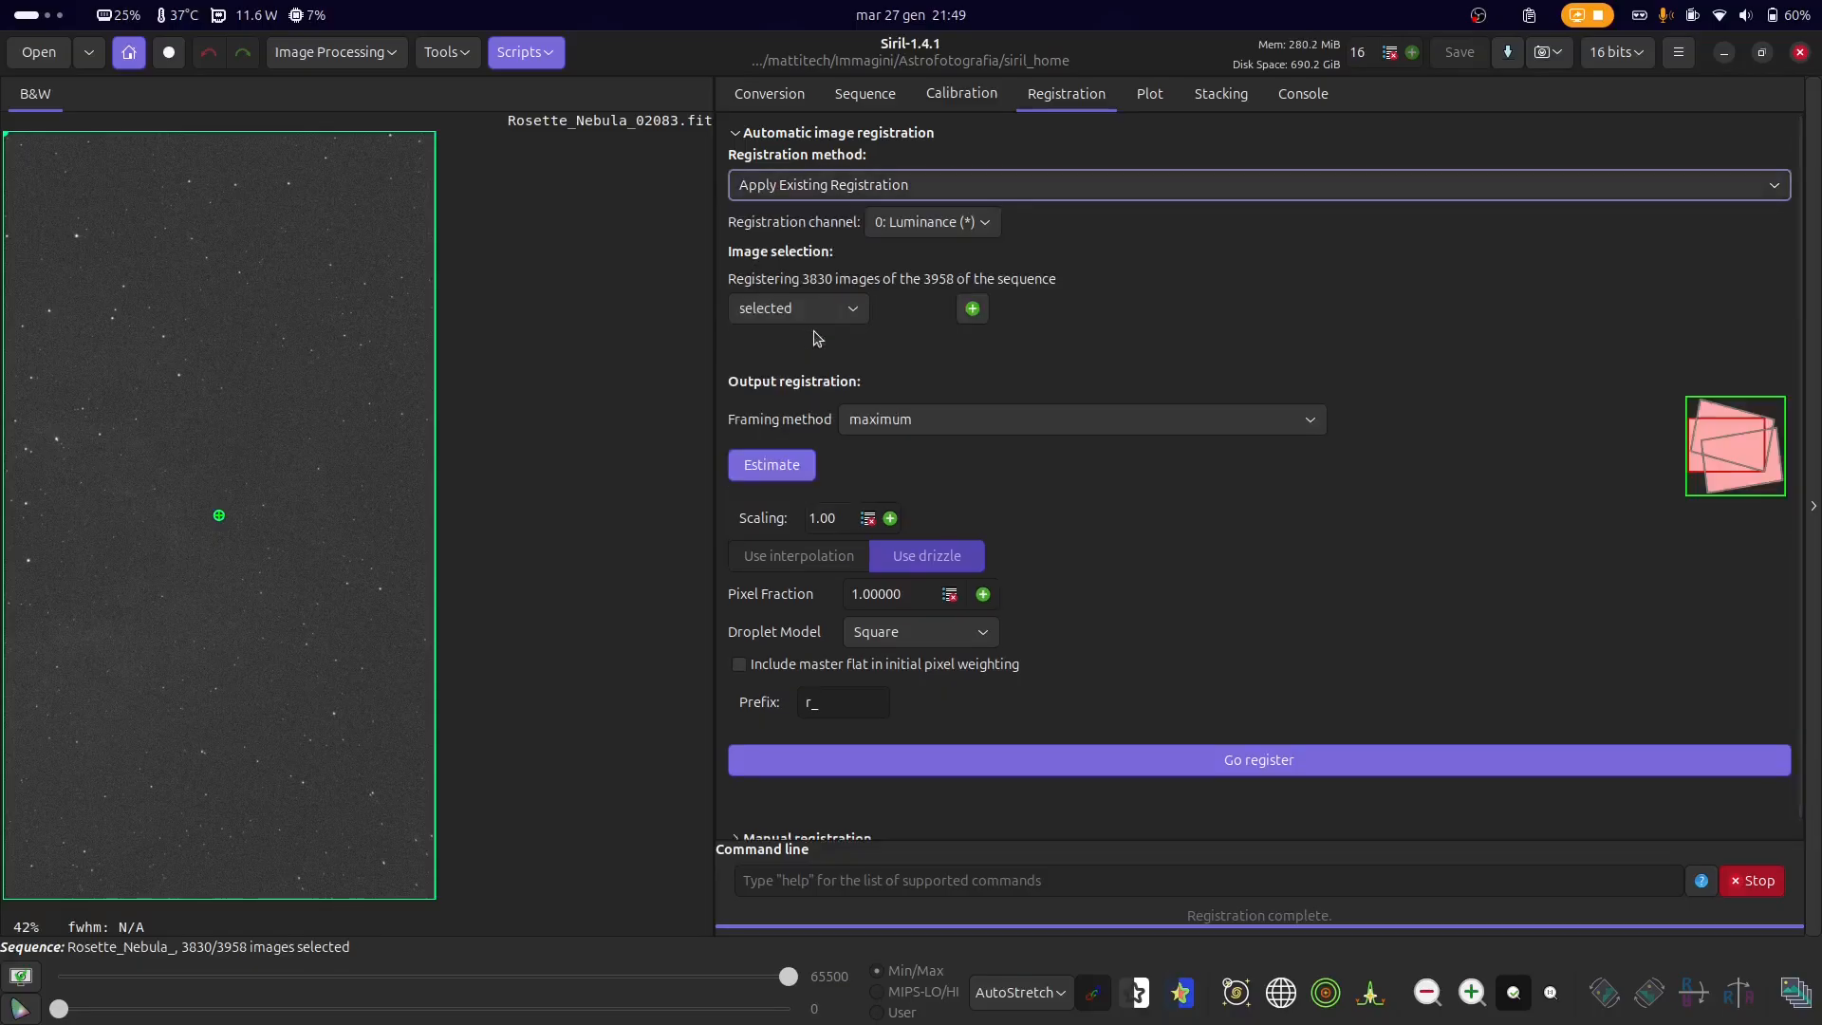
click(887, 422)
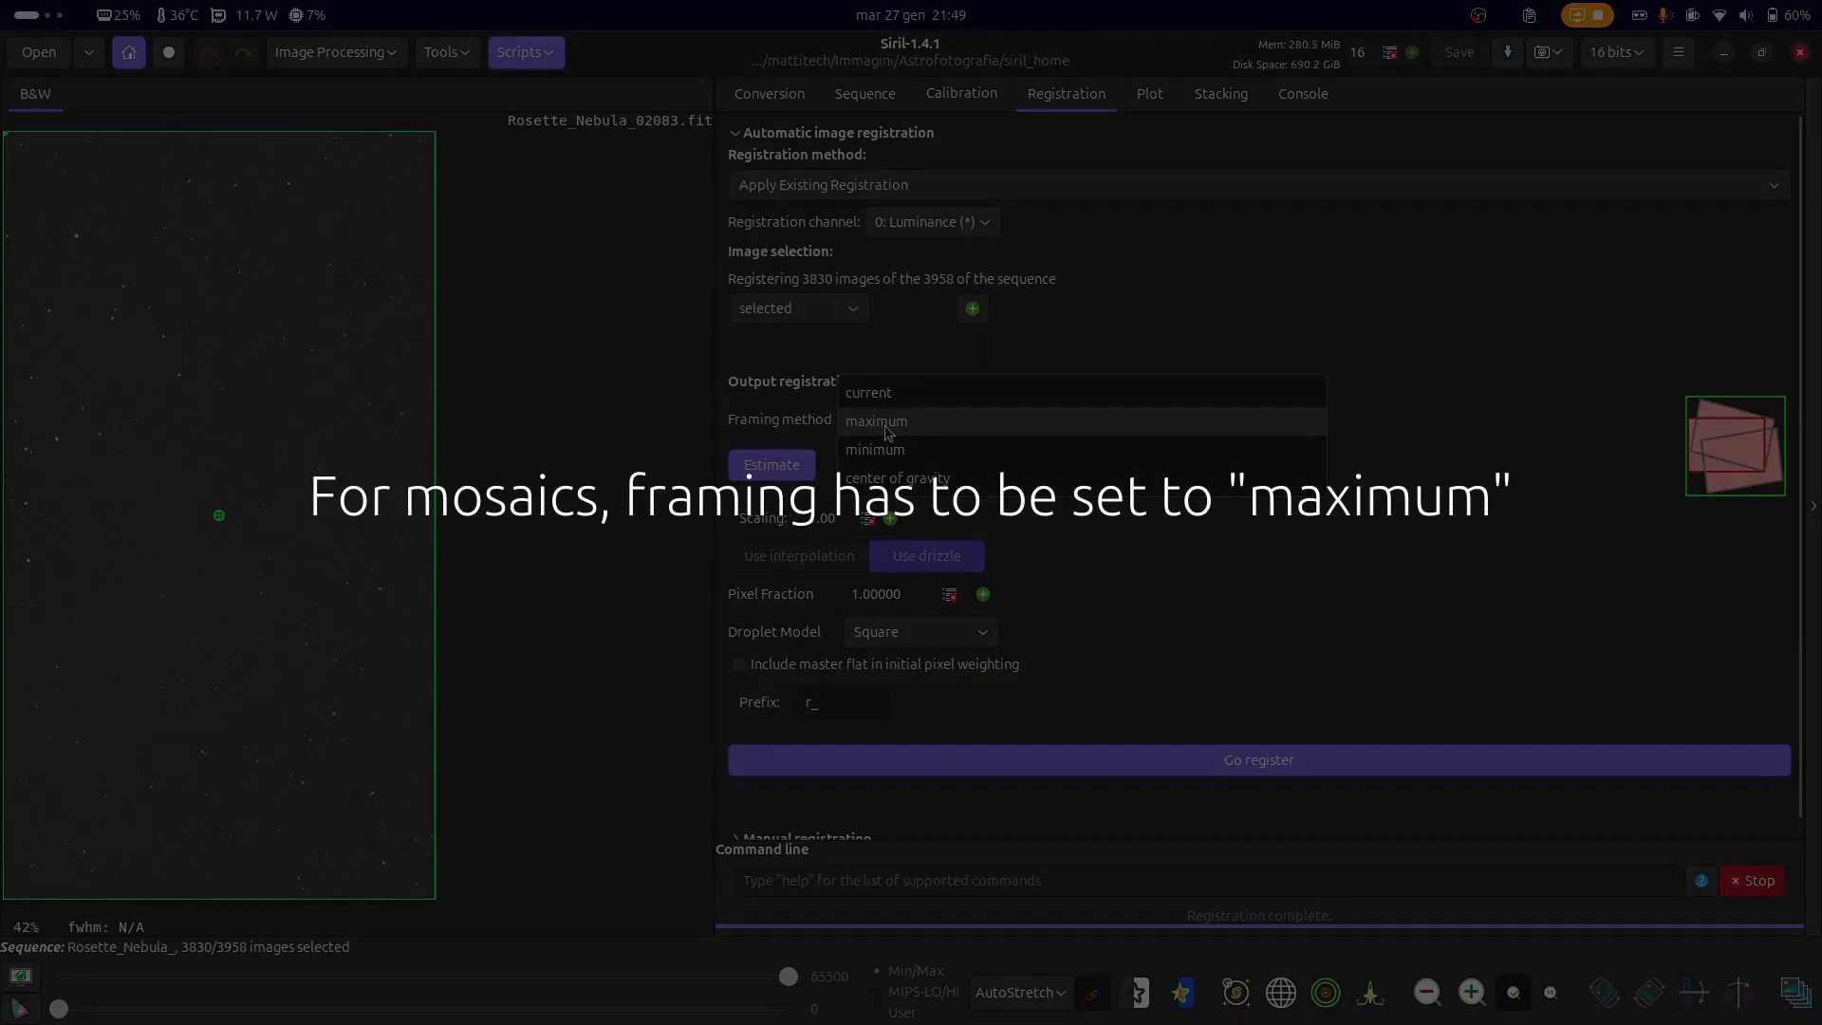
click(920, 398)
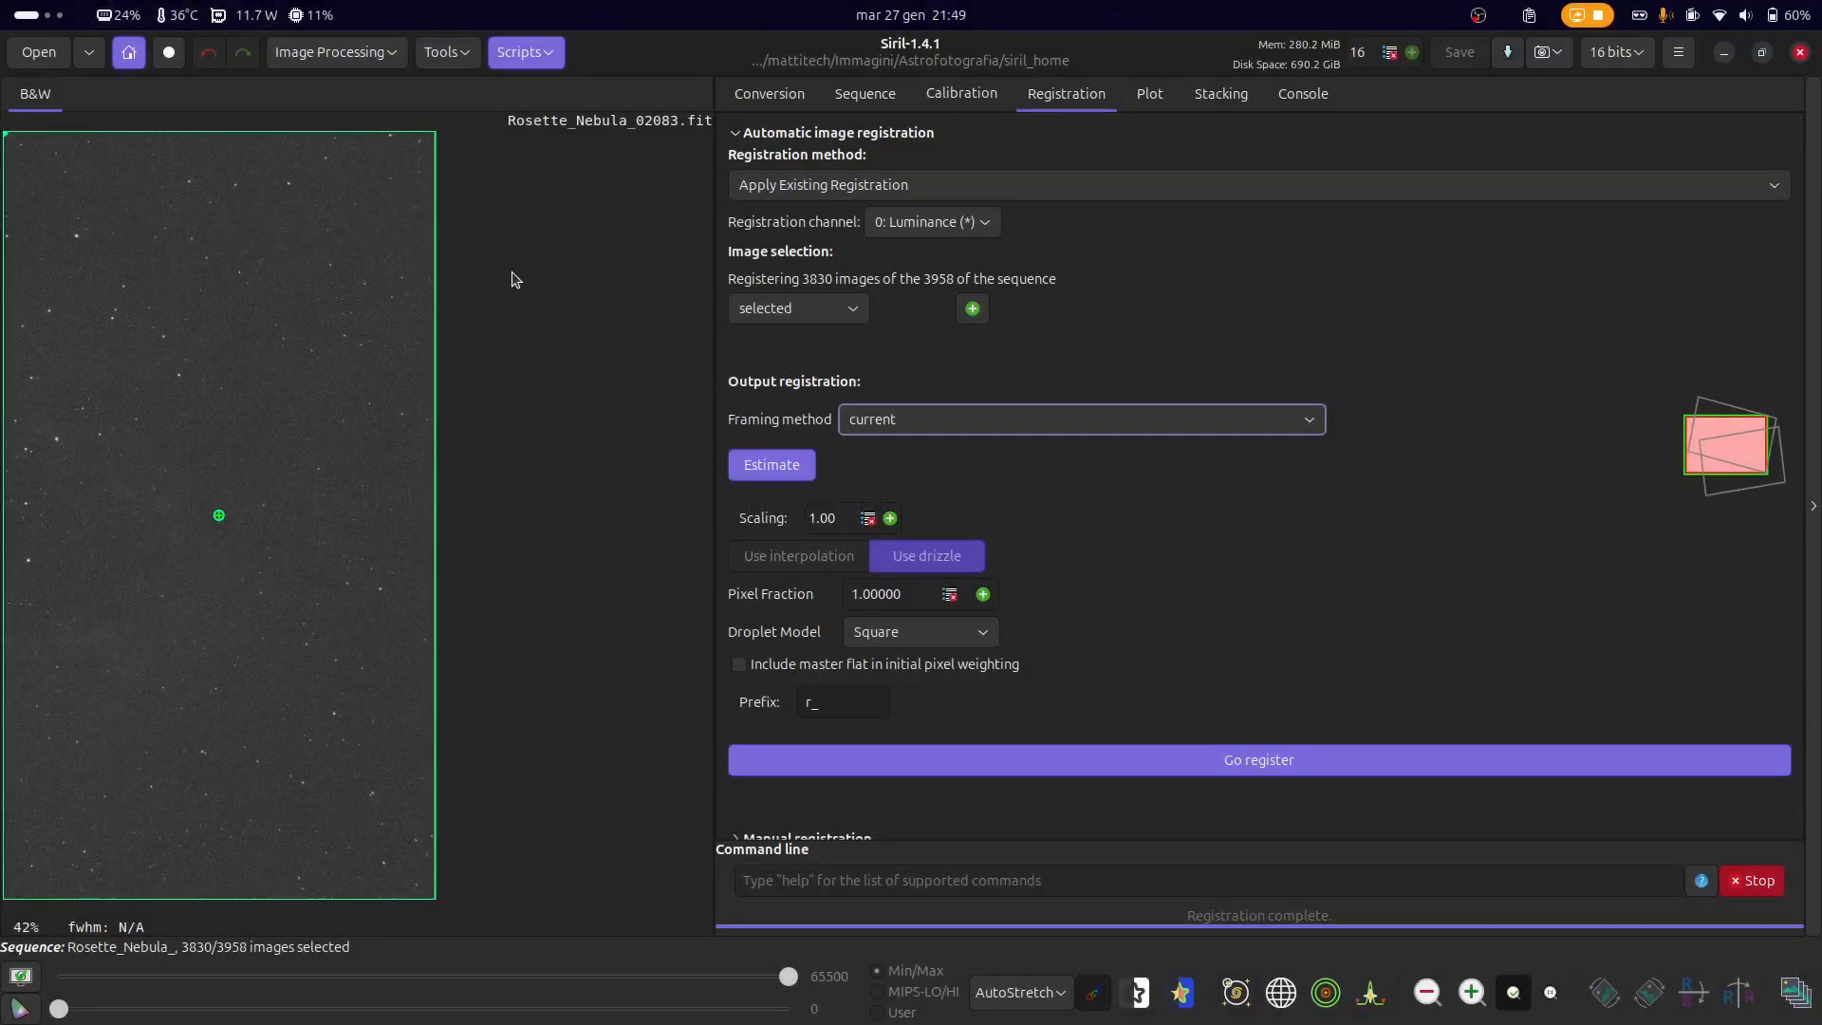
click(902, 418)
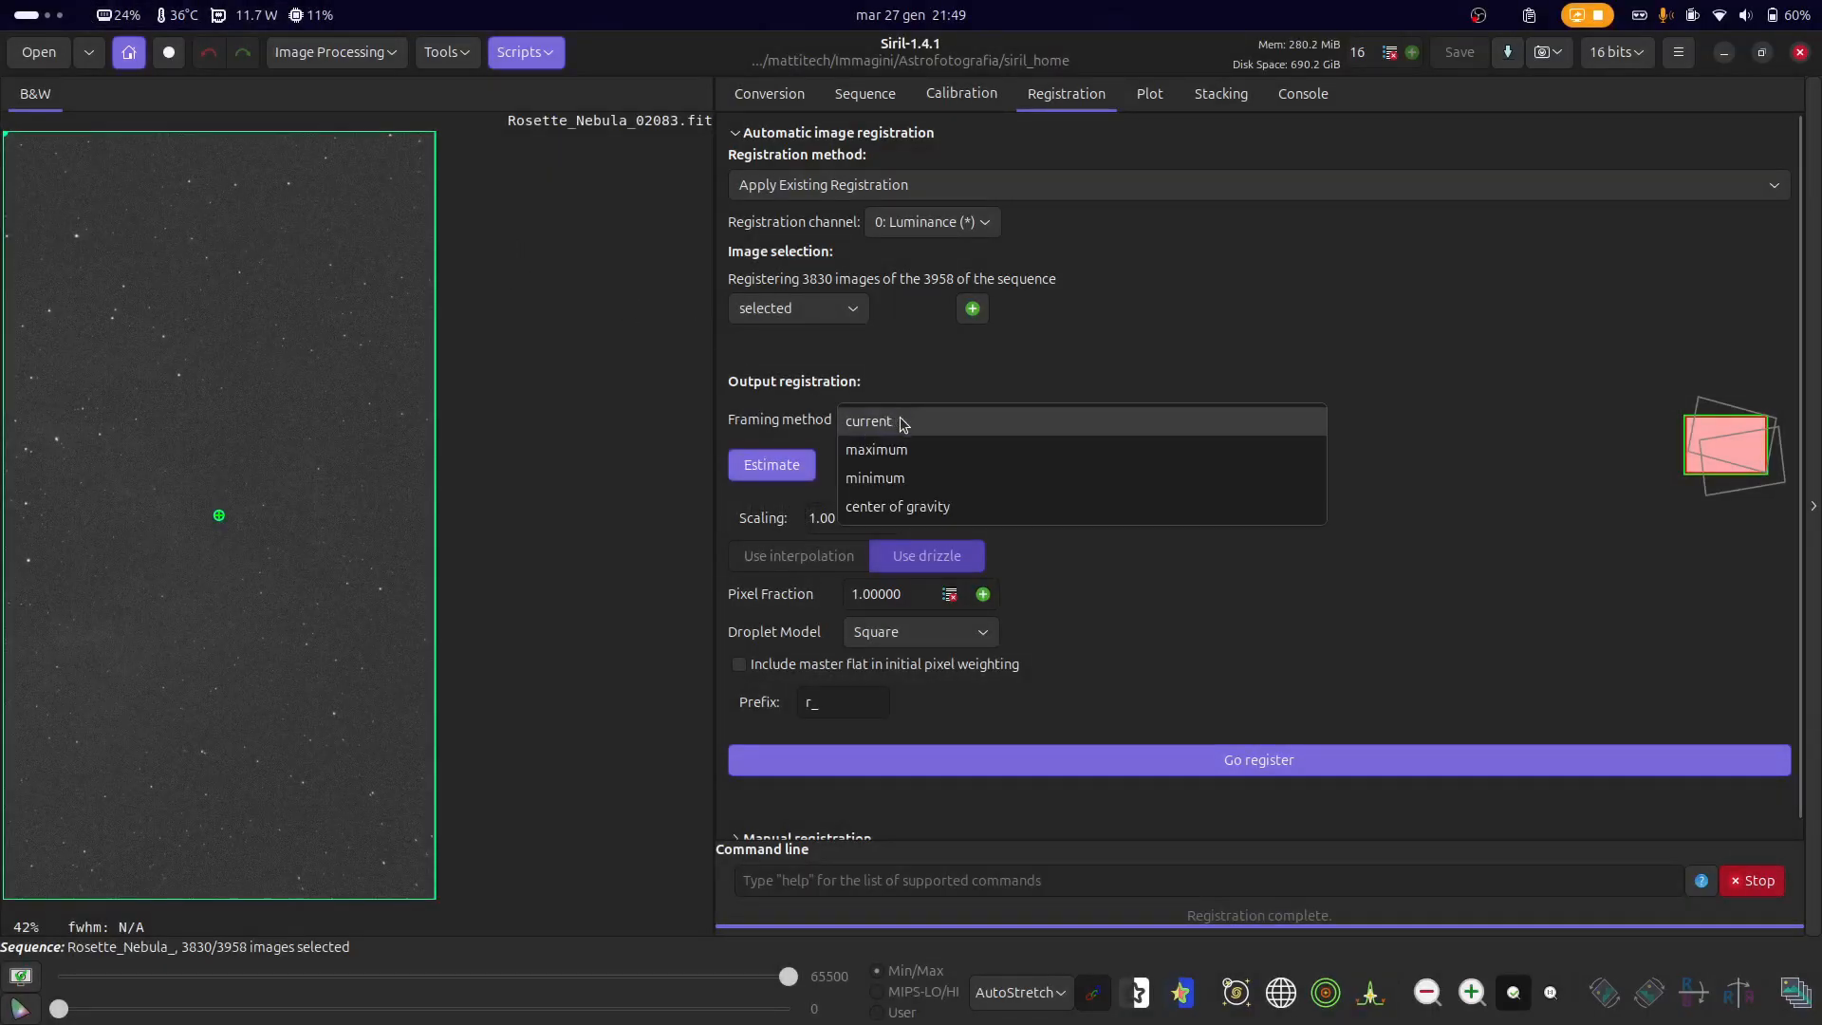
click(902, 453)
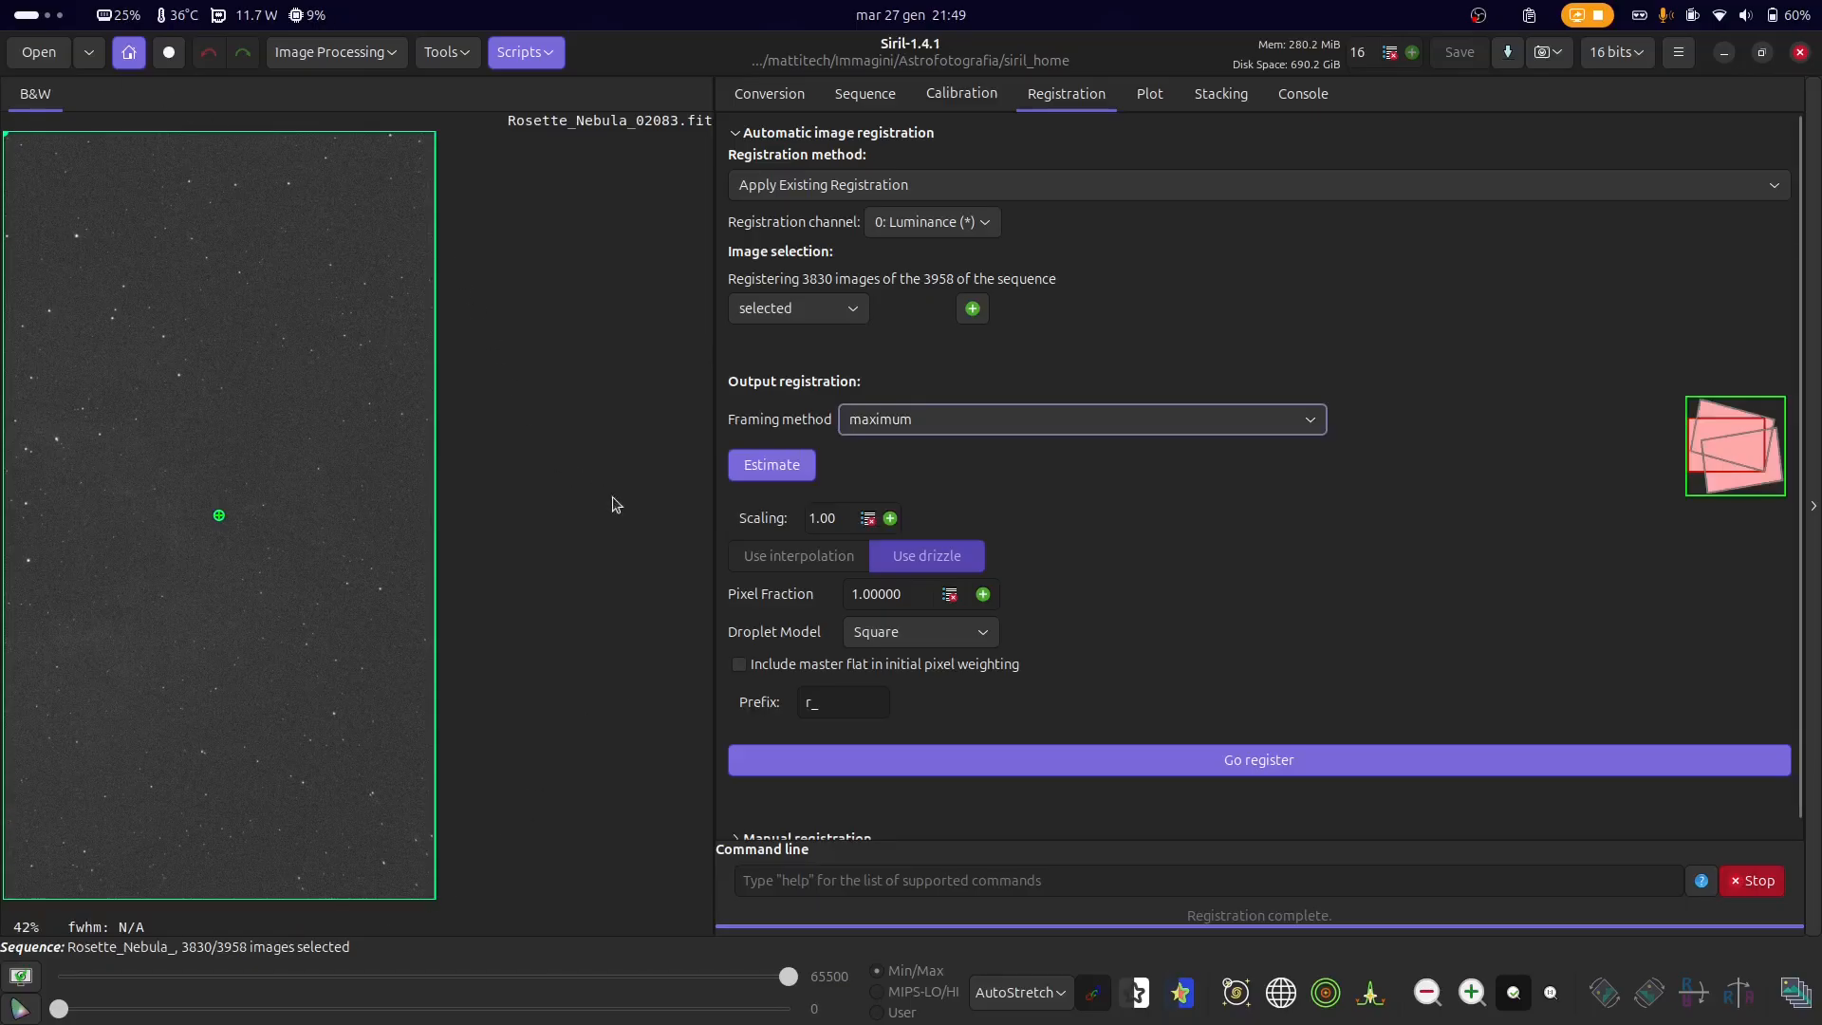
- Estimate the final size of the registered output and open the r_ output prefix for editing
click(765, 471)
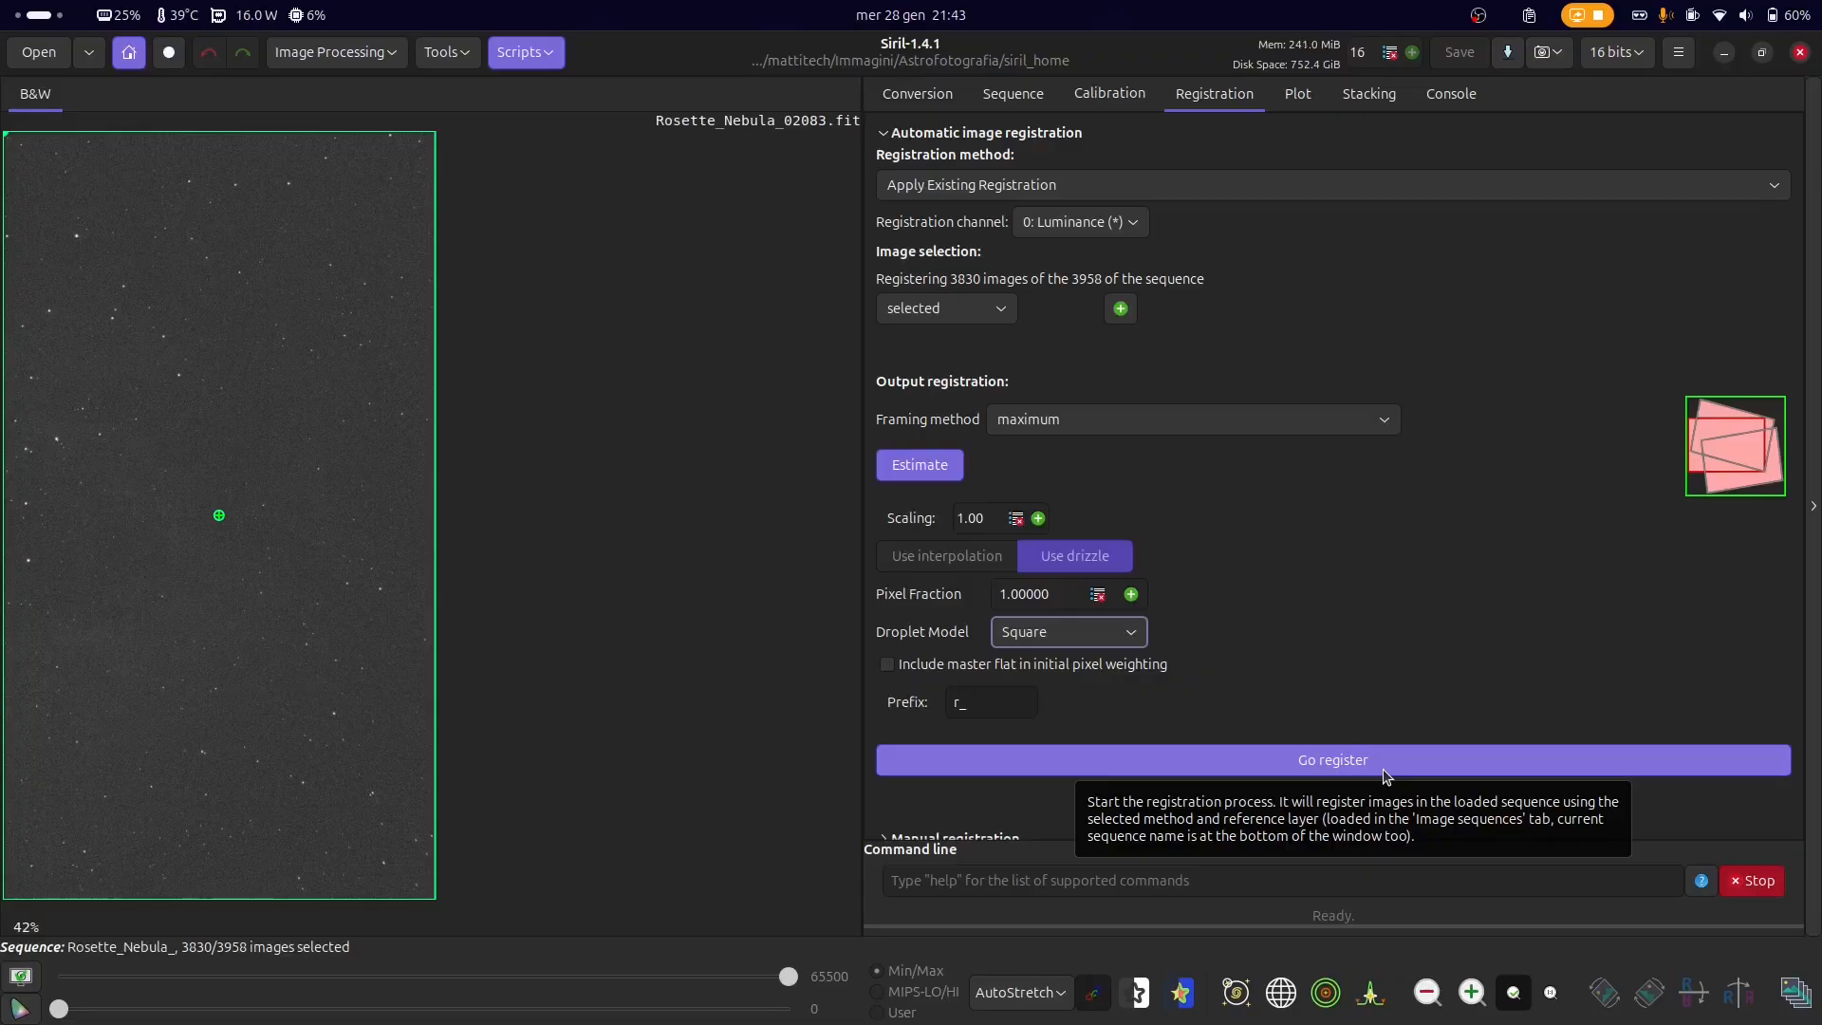
click(1005, 705)
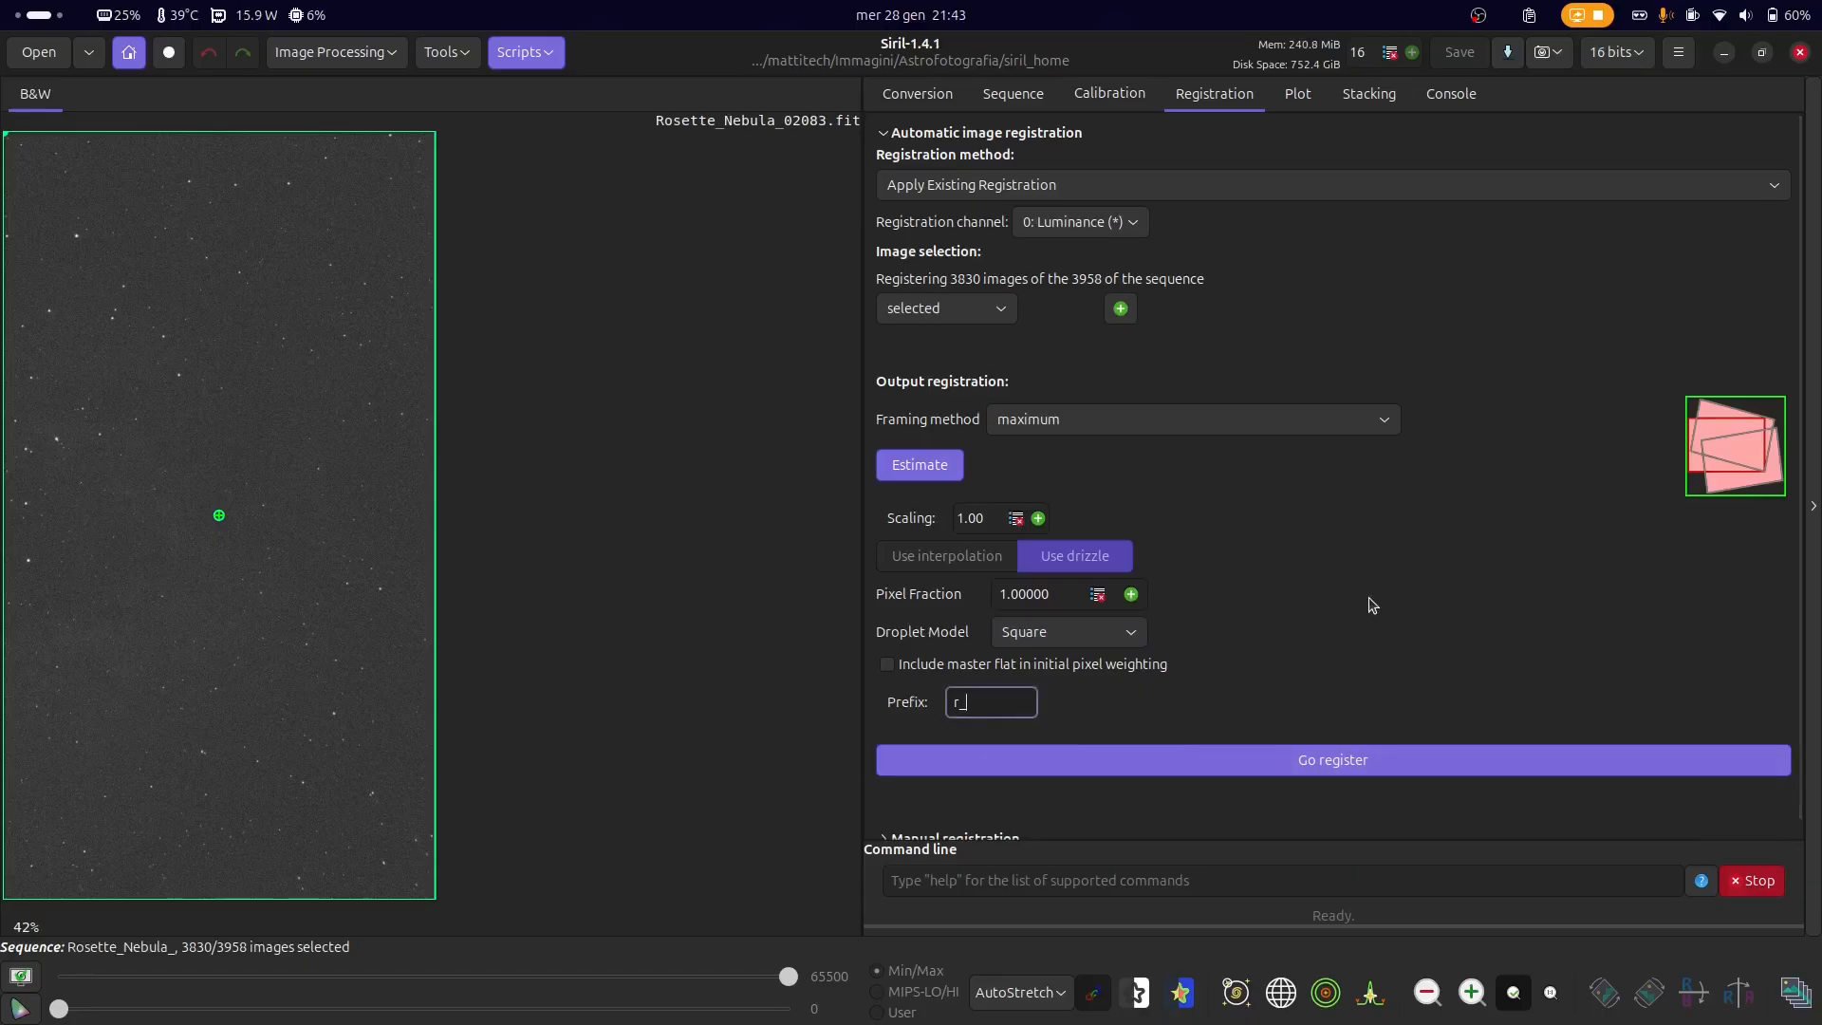
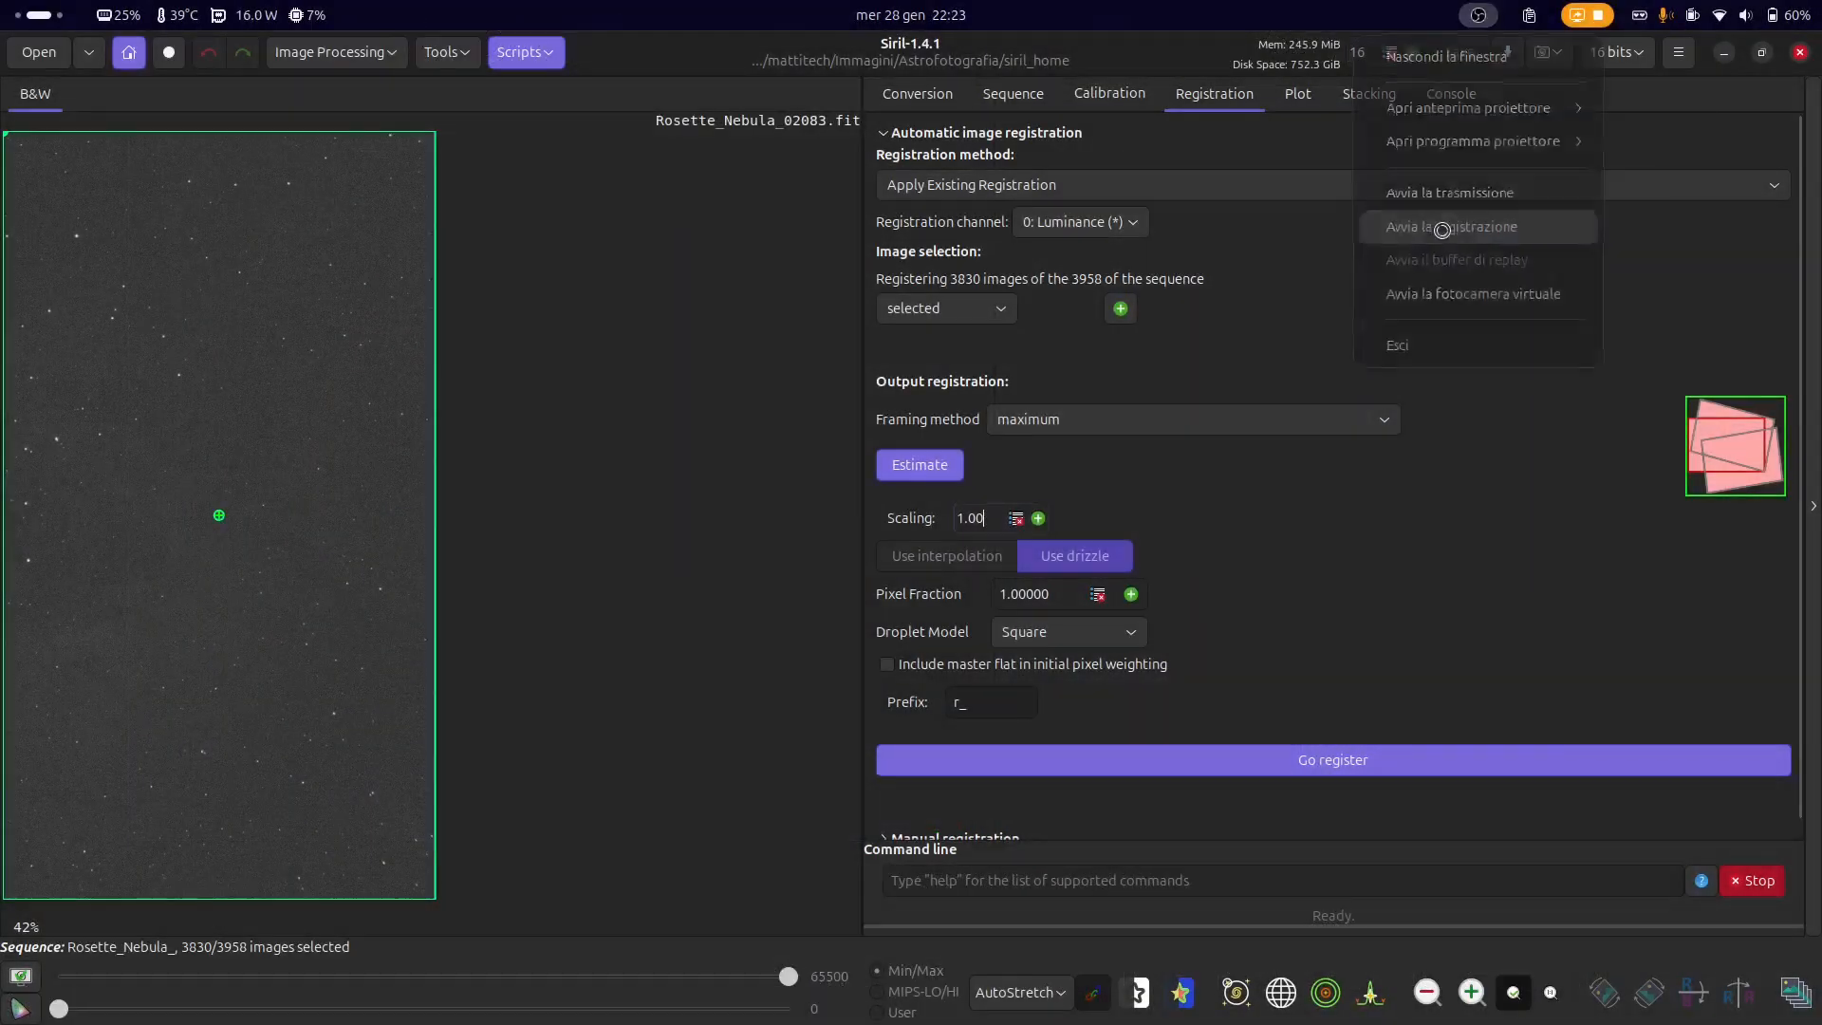
click(1443, 237)
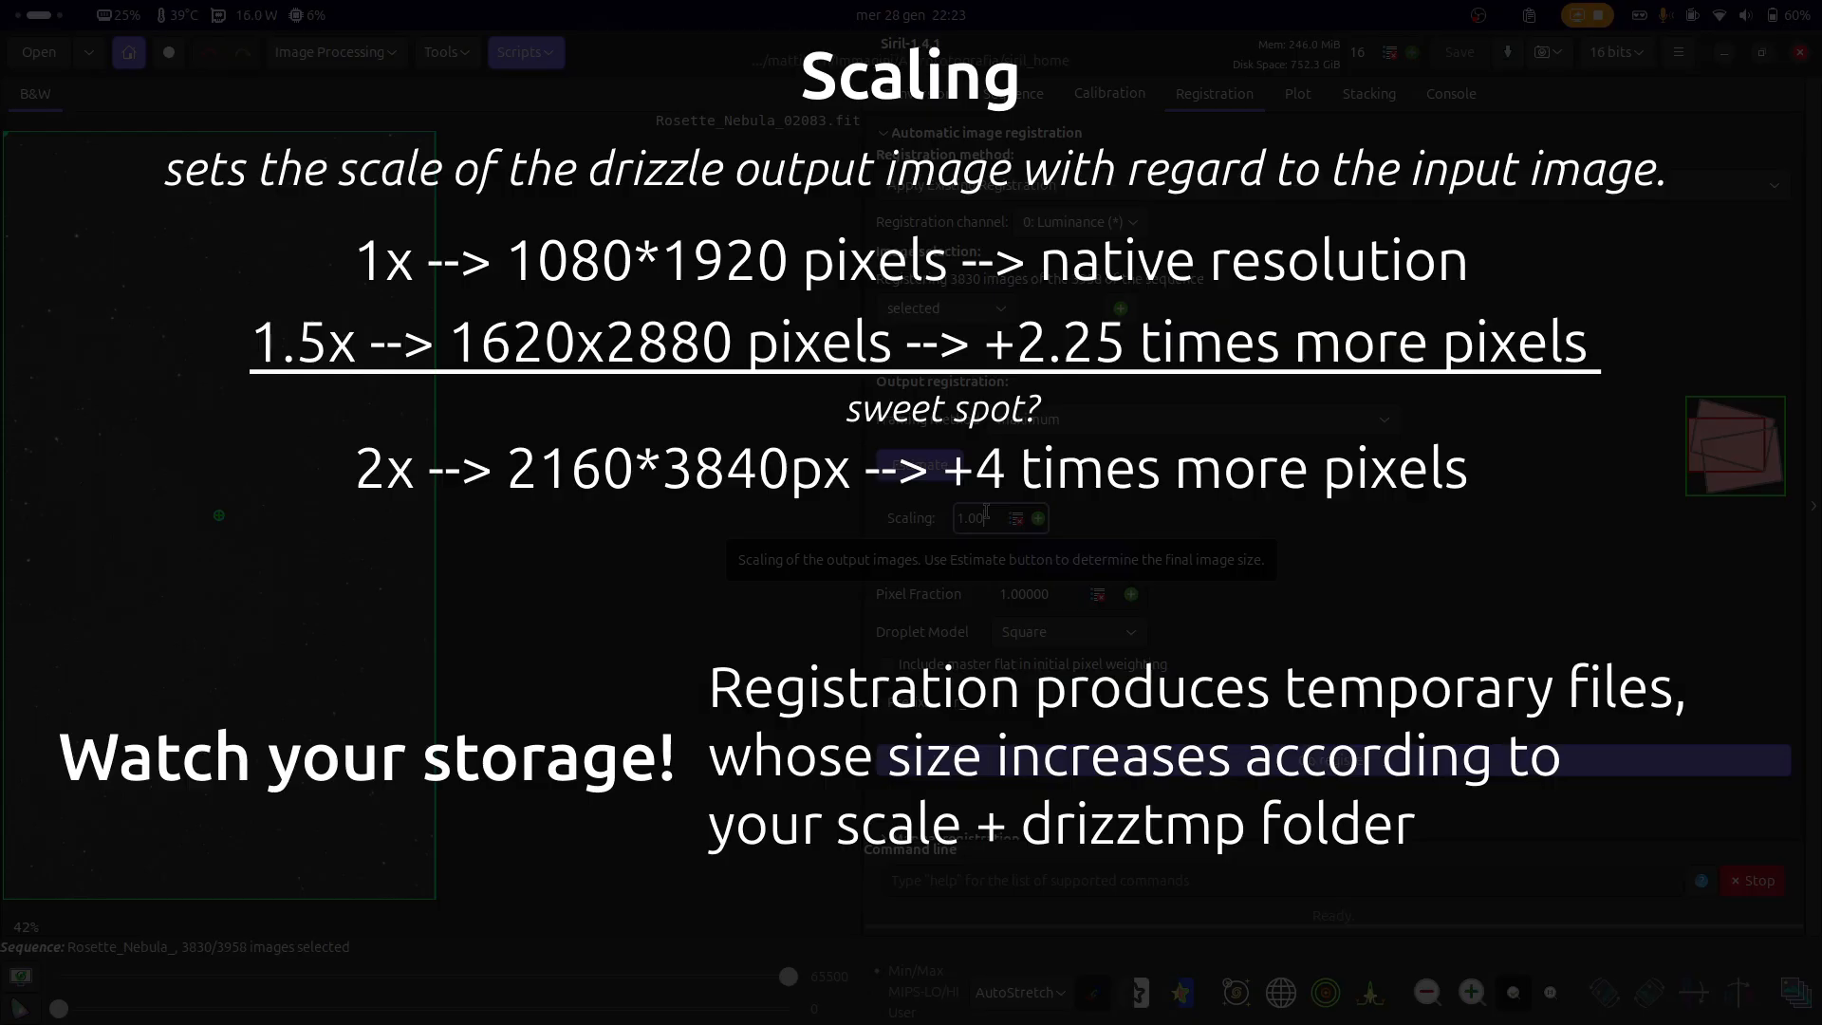
- Set the output scaling of the drizzle registration to 1.5
key(BackSpace)
key(BackSpace)
text(5)
key(Return)
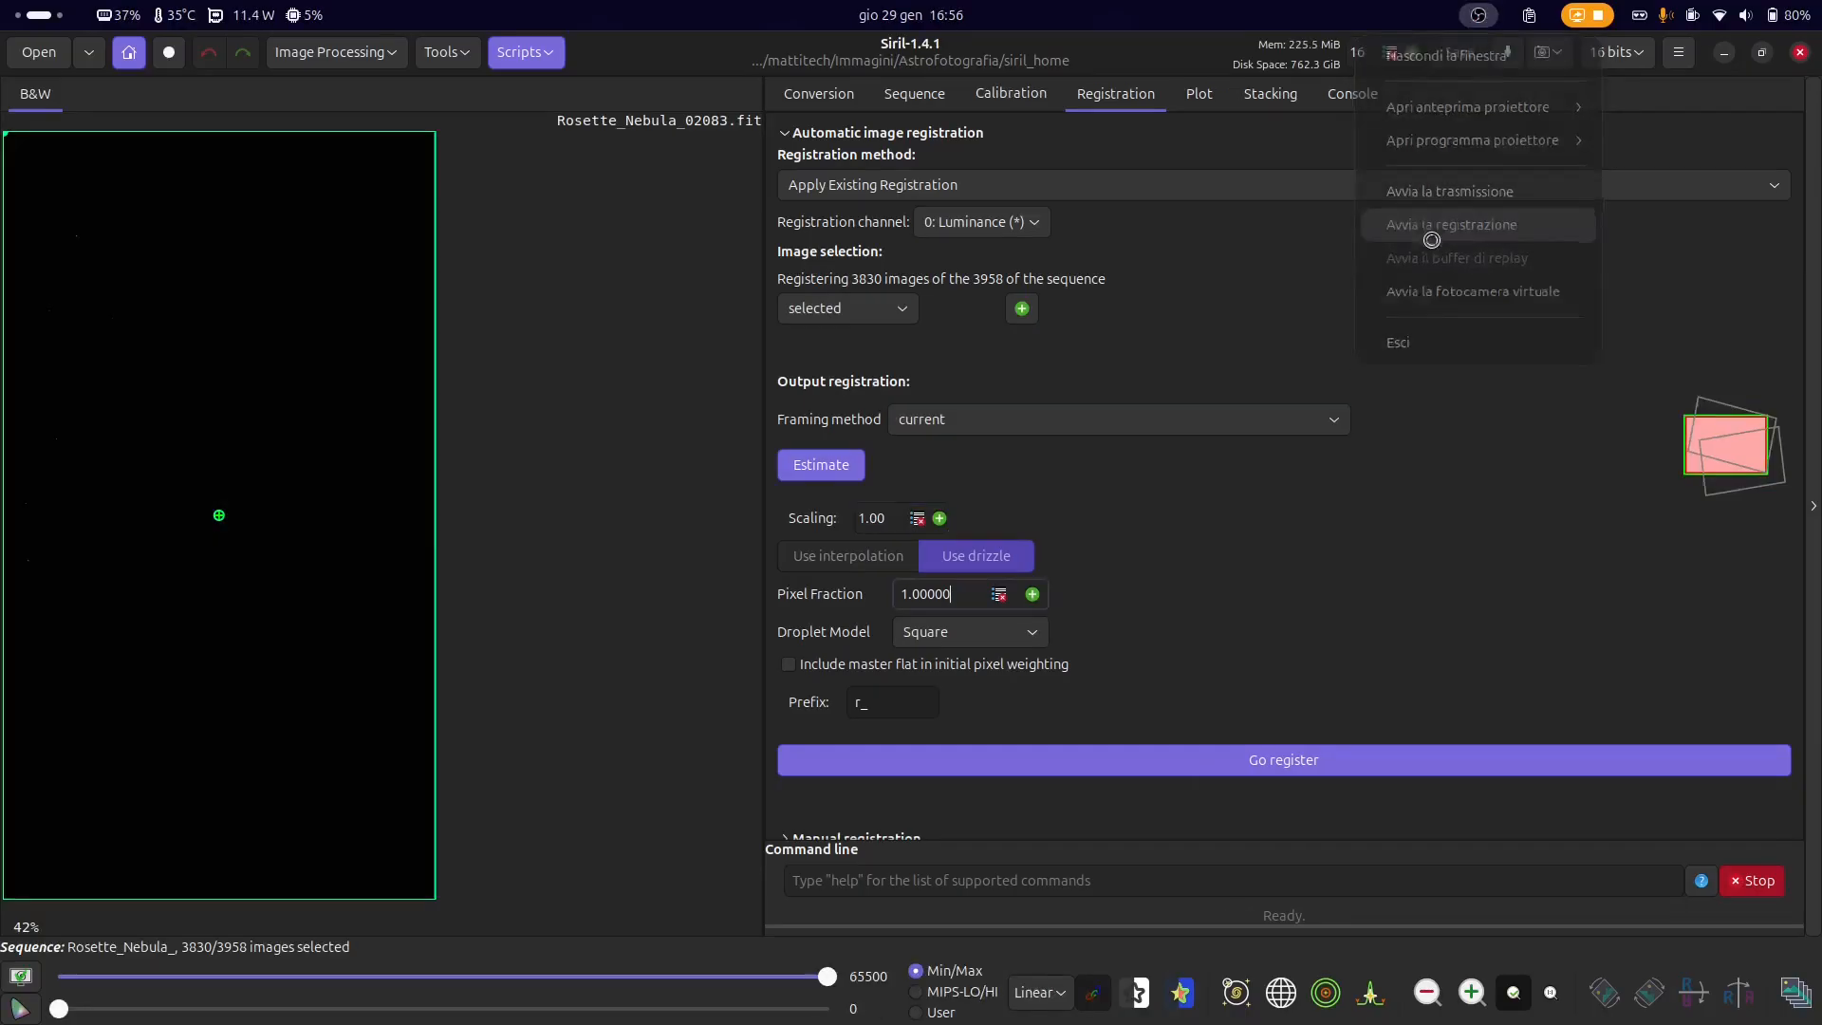
click(1423, 231)
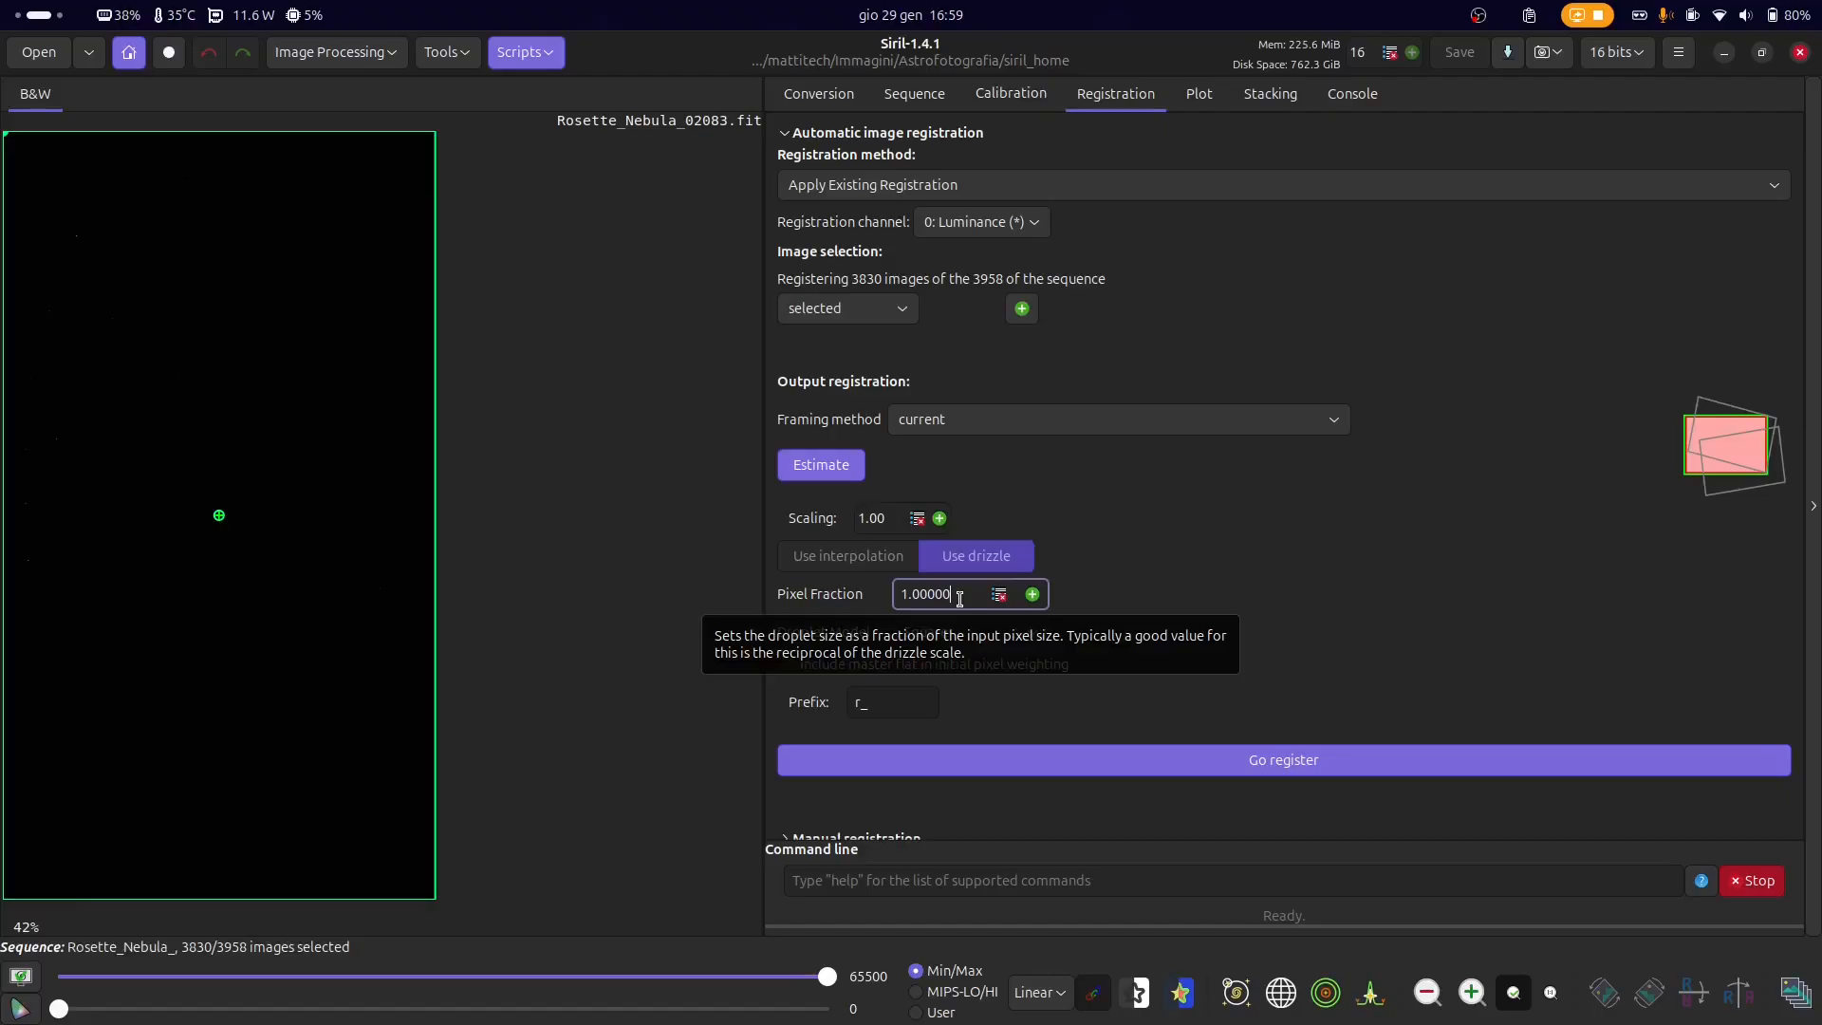
- Set the drizzle pixel fraction to 0.8 and keep Square as the droplet model
key(BackSpace)
key(BackSpace)
key(BackSpace)
key(BackSpace)
key(BackSpace)
key(BackSpace)
key(BackSpace)
text(0.8)
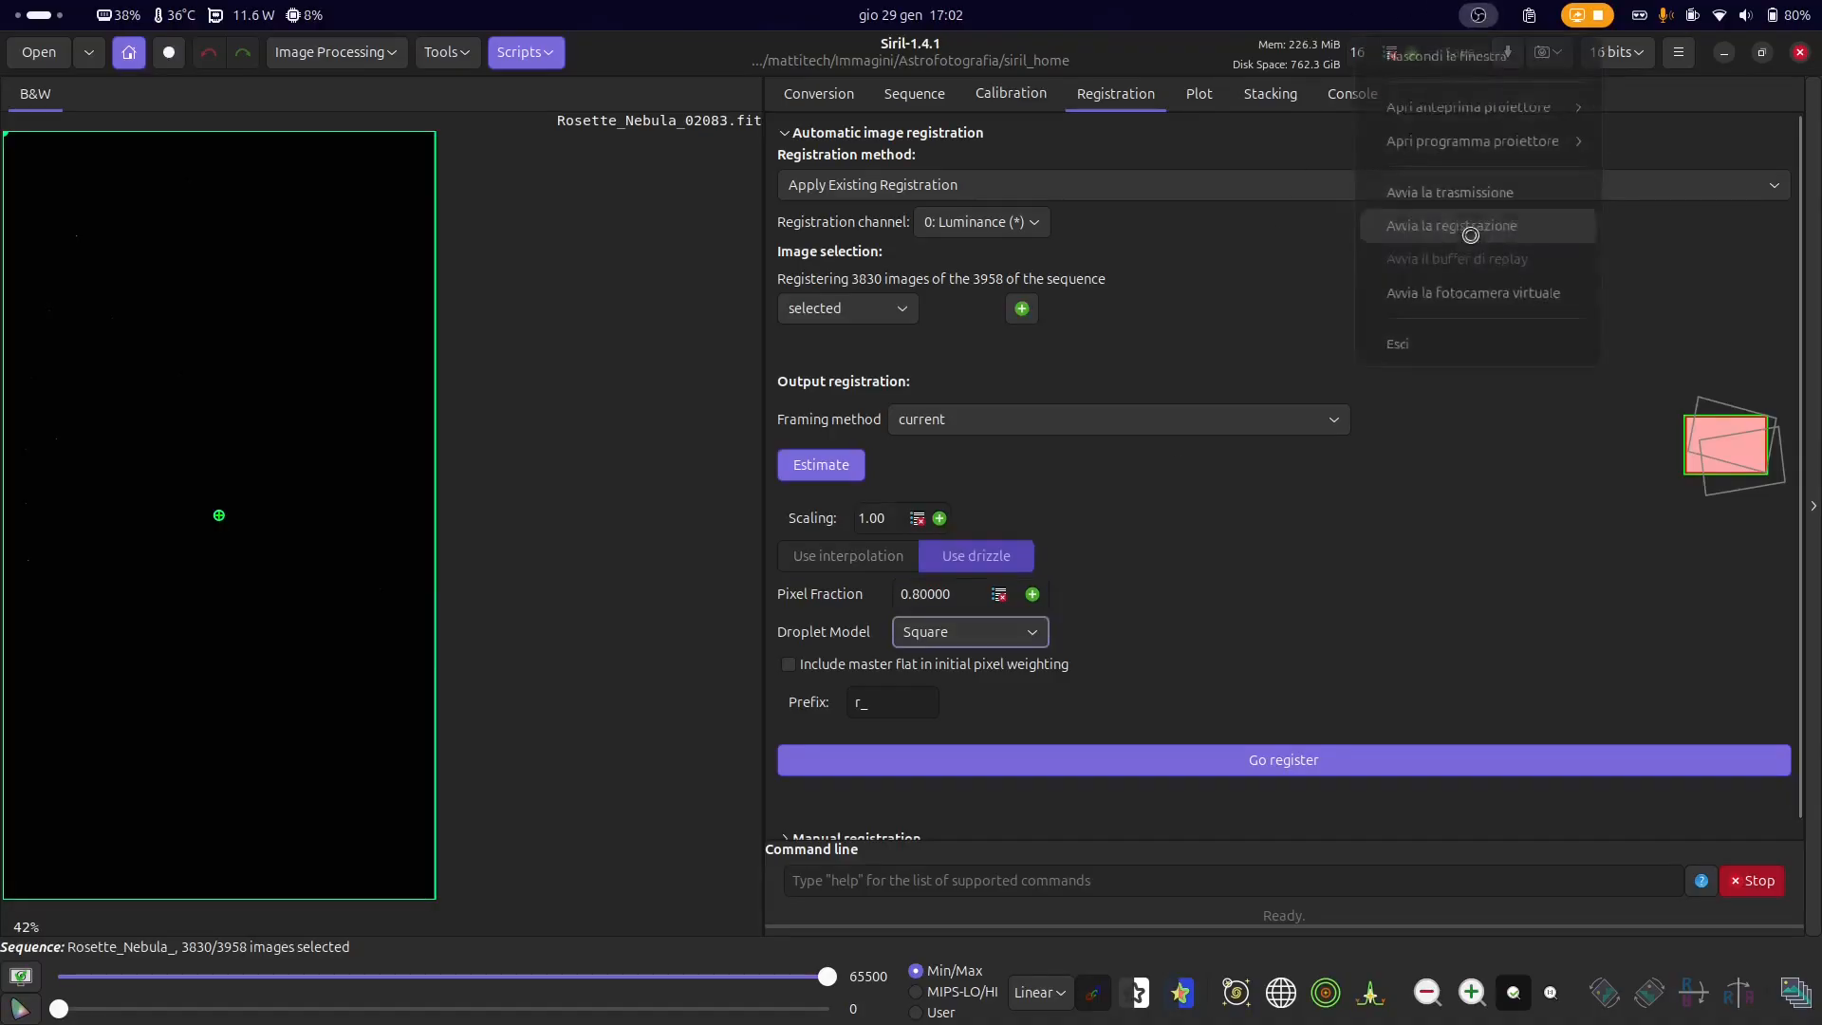
click(1474, 228)
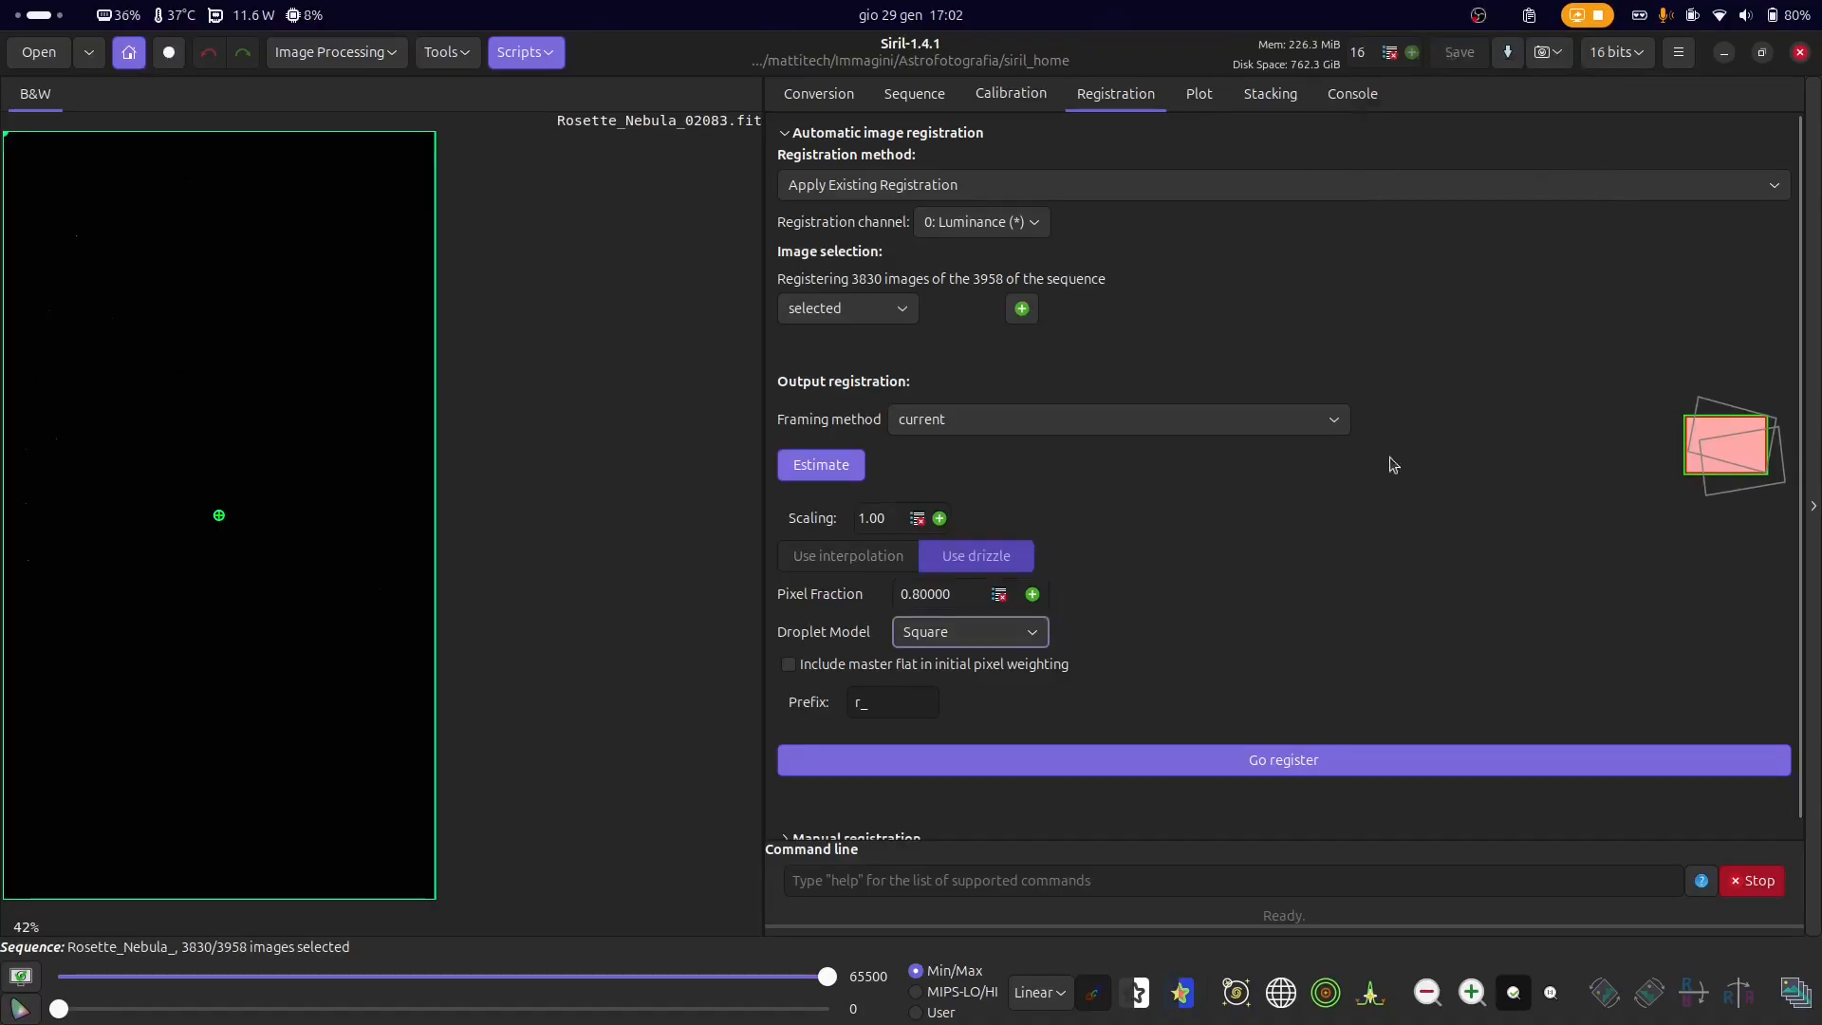
click(984, 639)
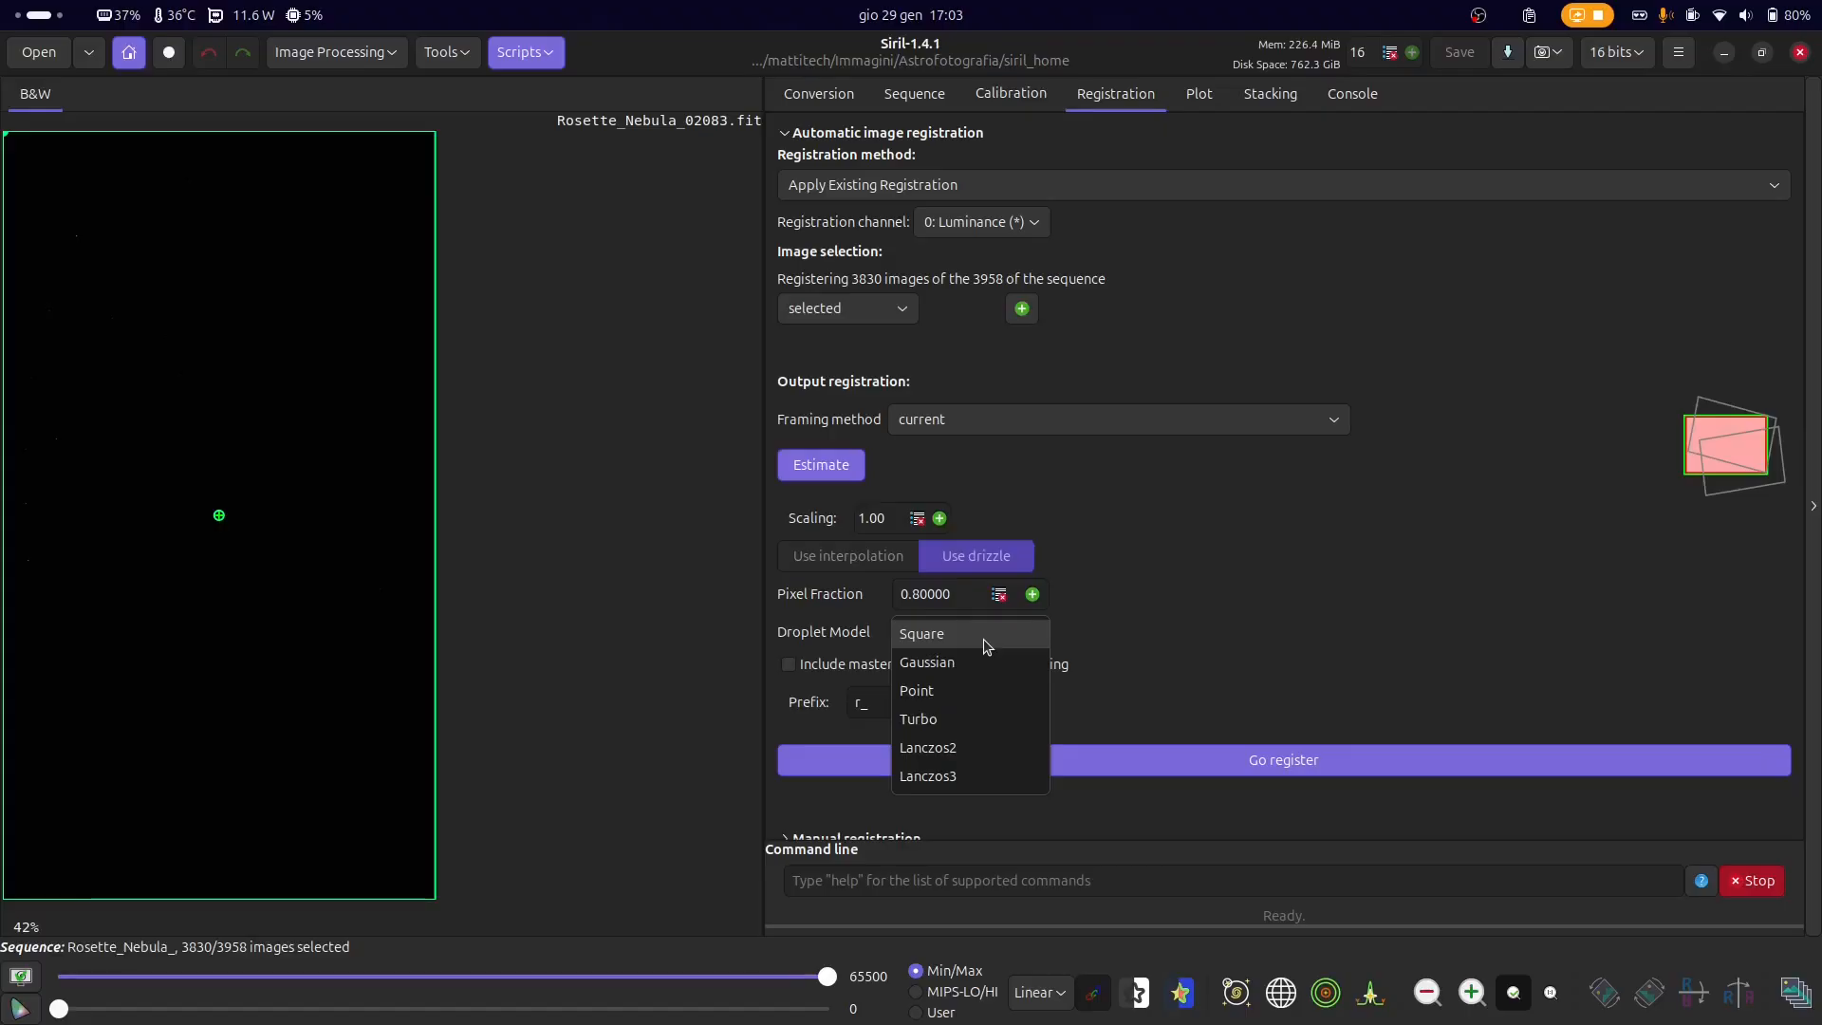
click(984, 646)
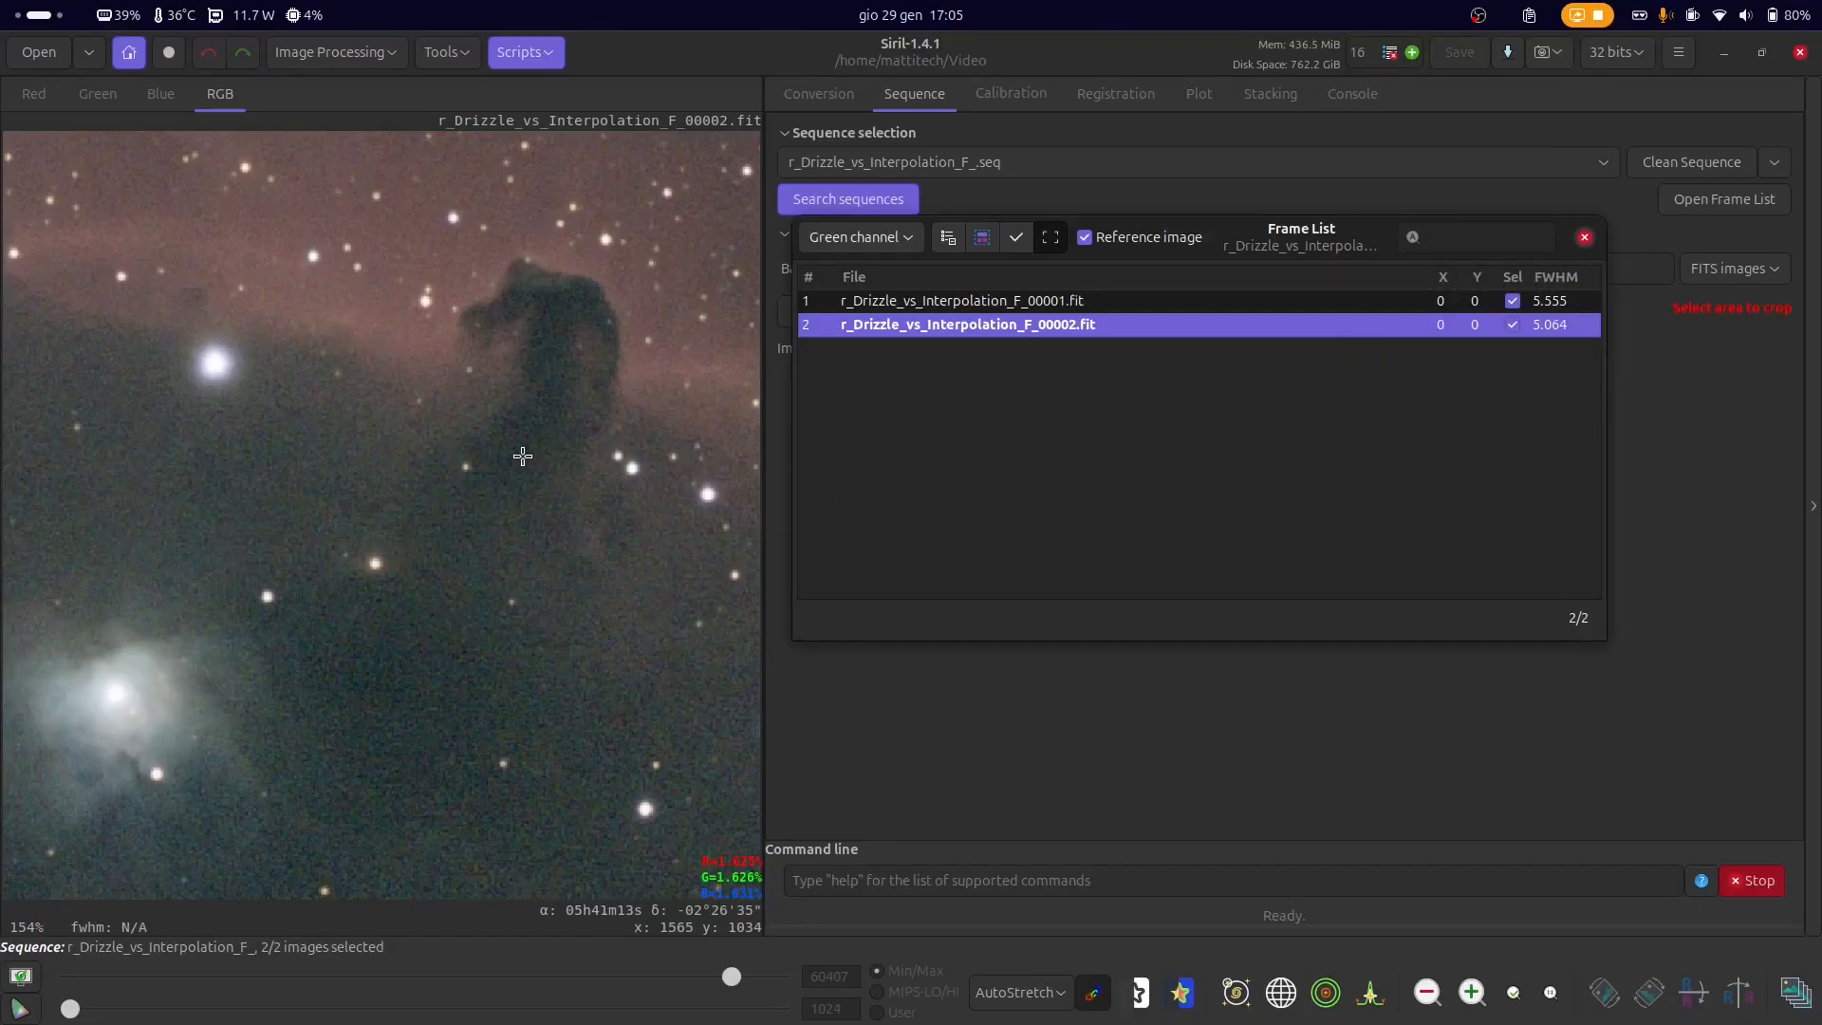
- Compare frames 00001 and 00002 of the r_Drizzle_vs_Interpolation_F_ sequence around the Horsehead Nebula by alternating between them
scroll(506, 558, down, 1)
scroll(532, 452, up, 1)
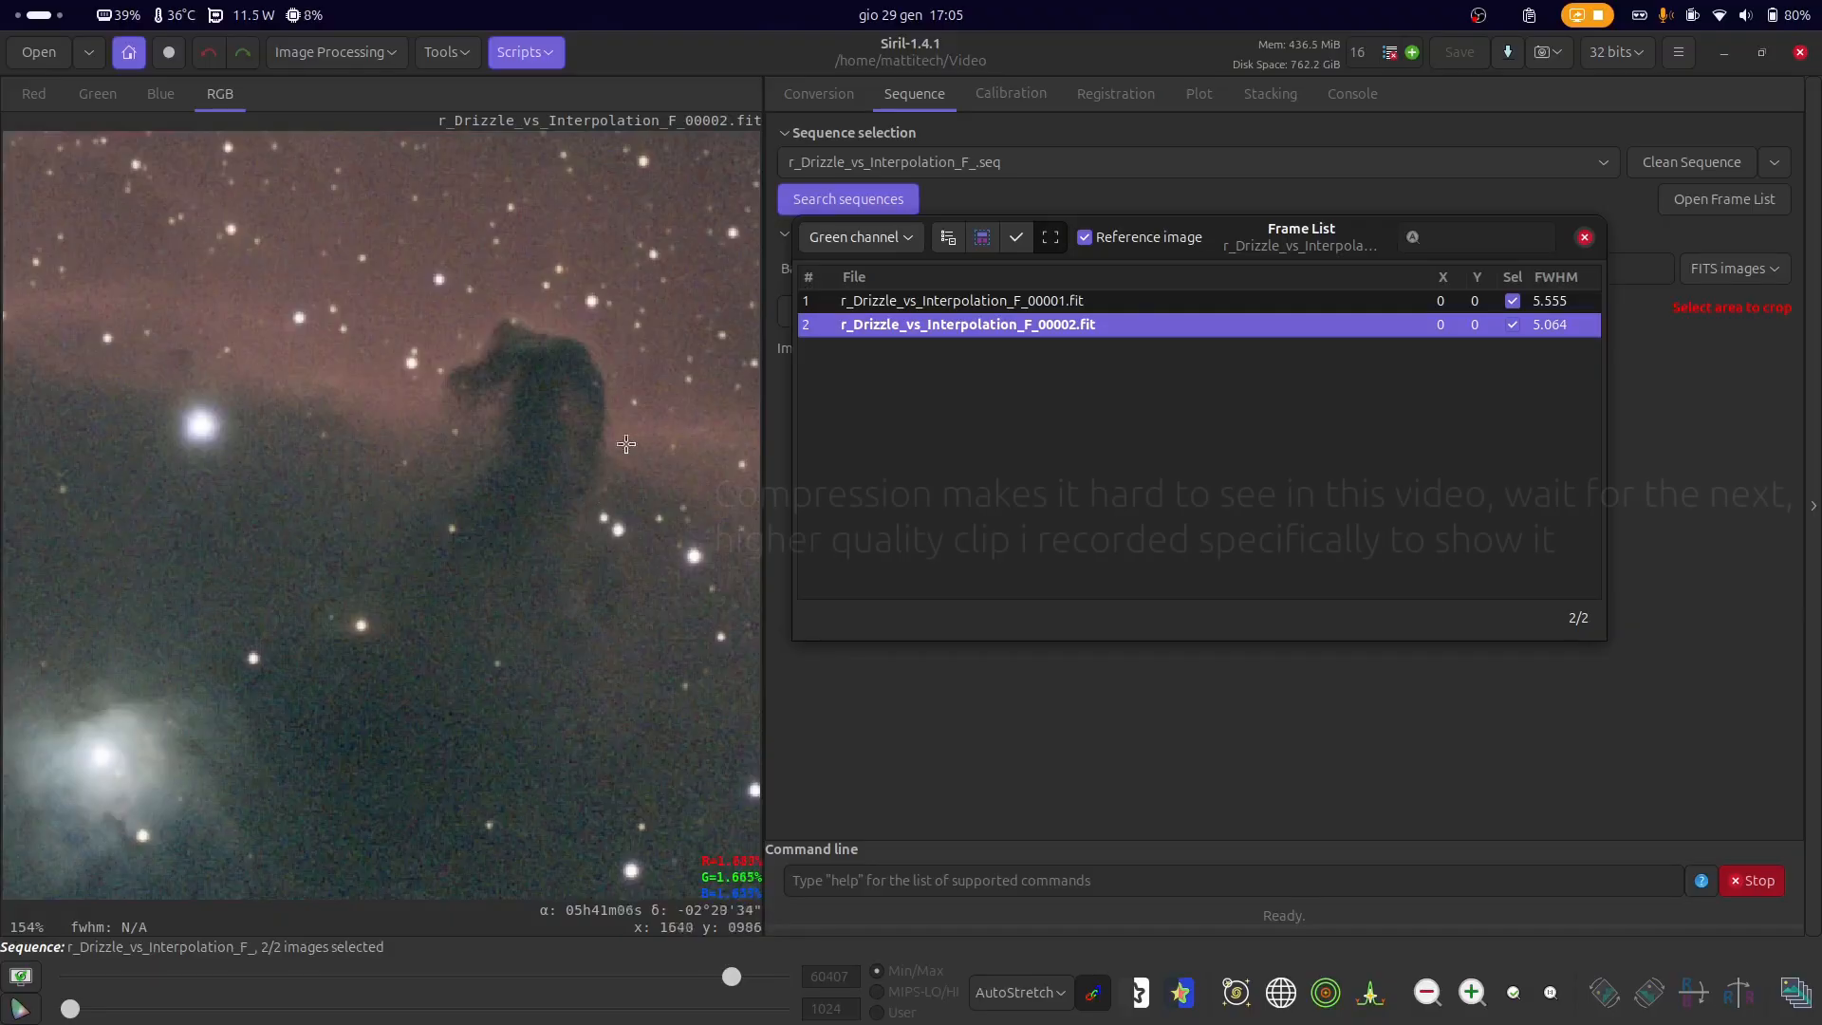
click(987, 304)
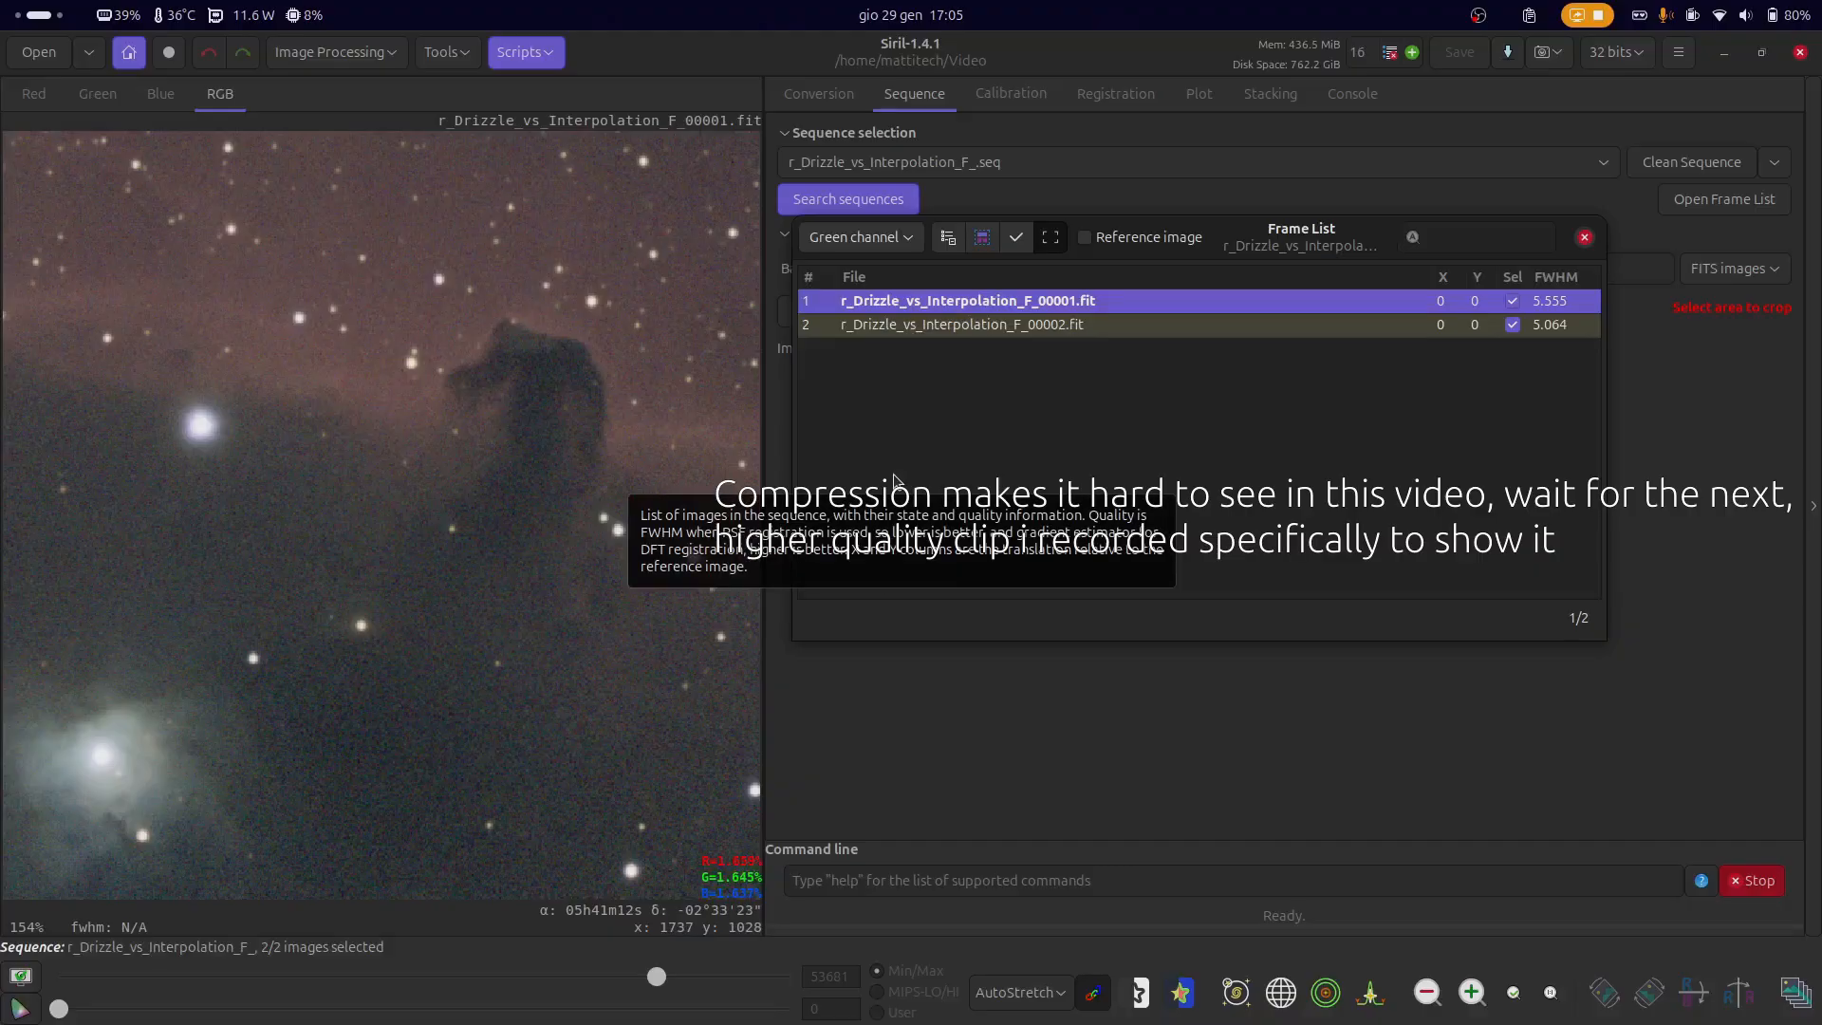
key(Down)
key(Up)
key(Down)
key(Up)
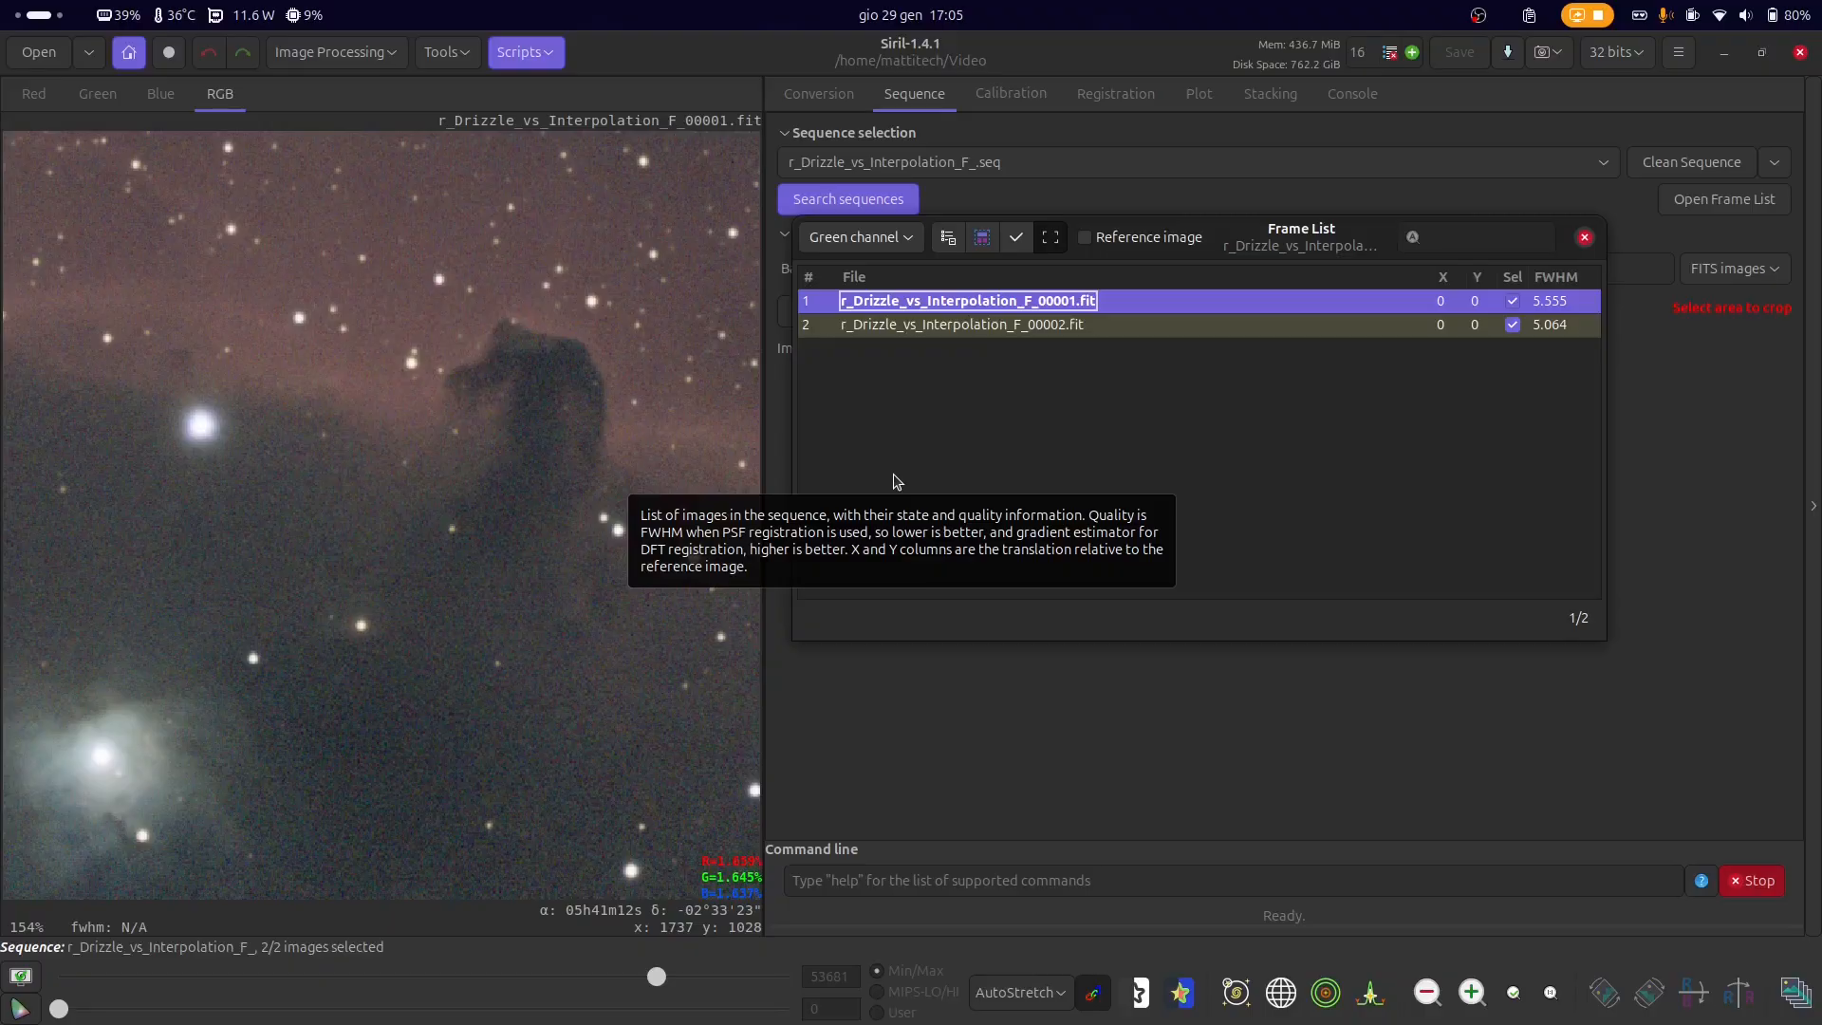
key(Down)
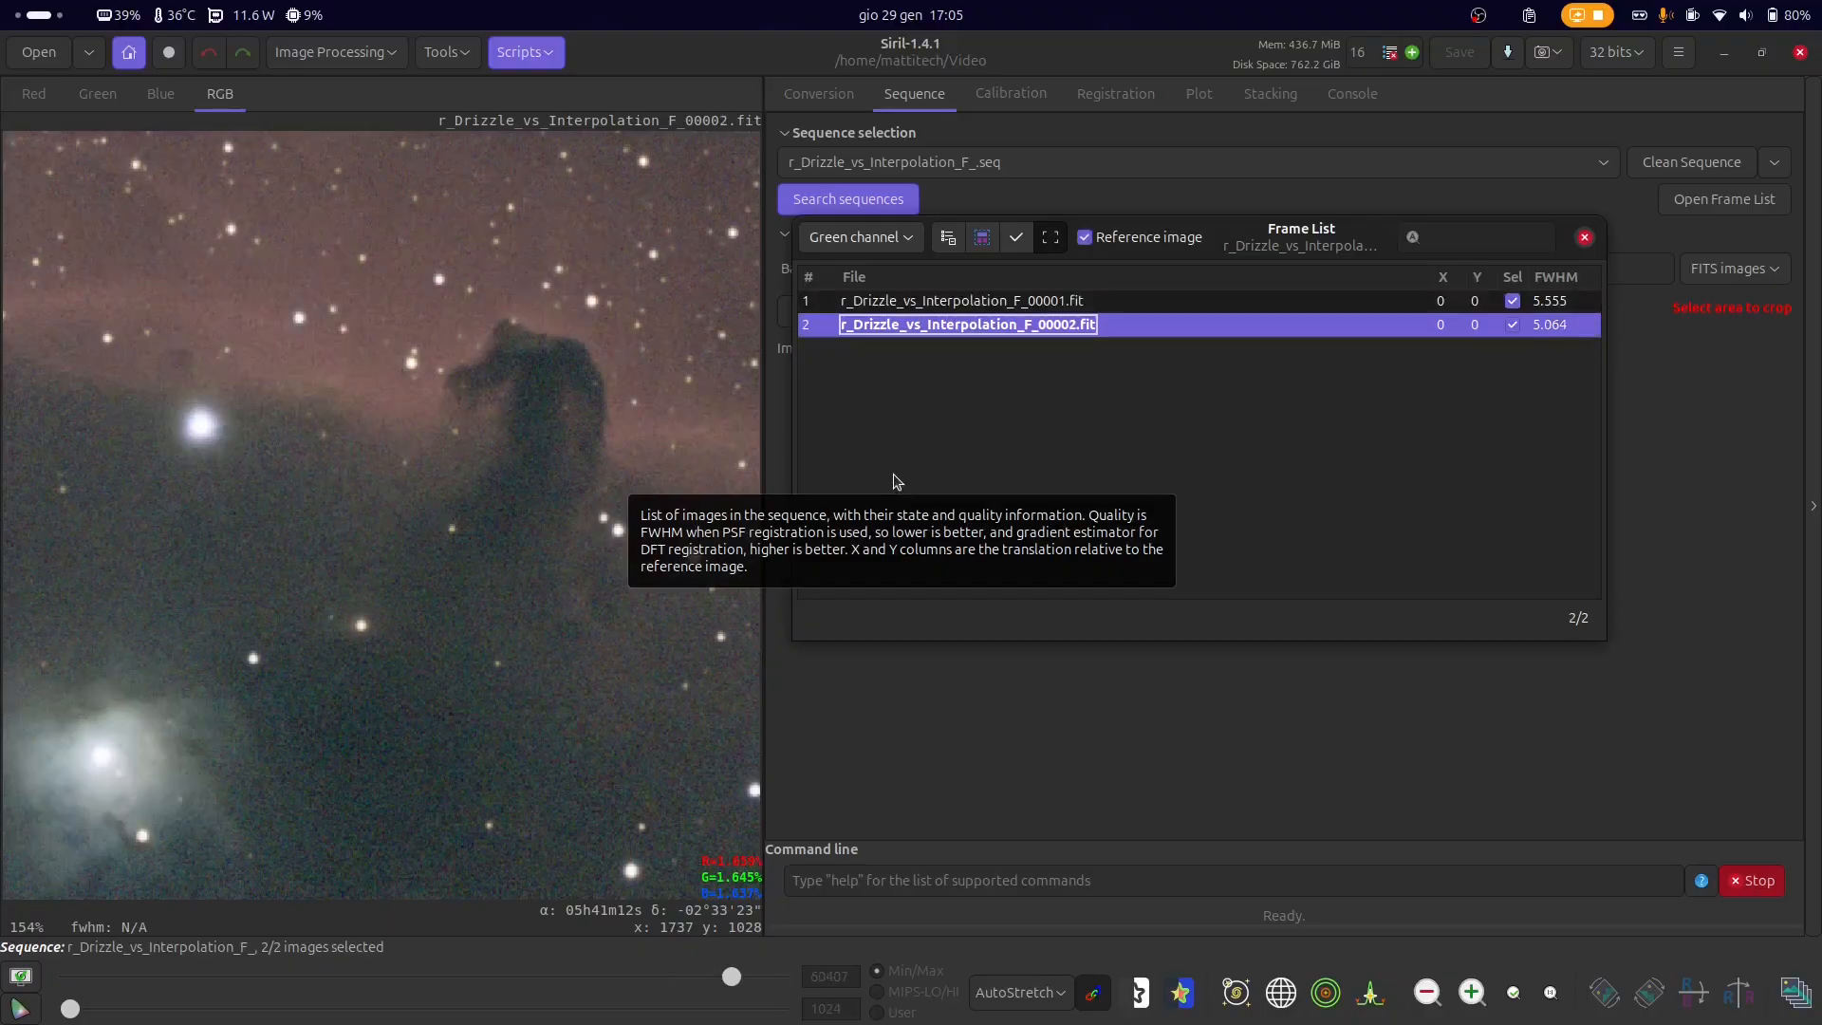
key(Up)
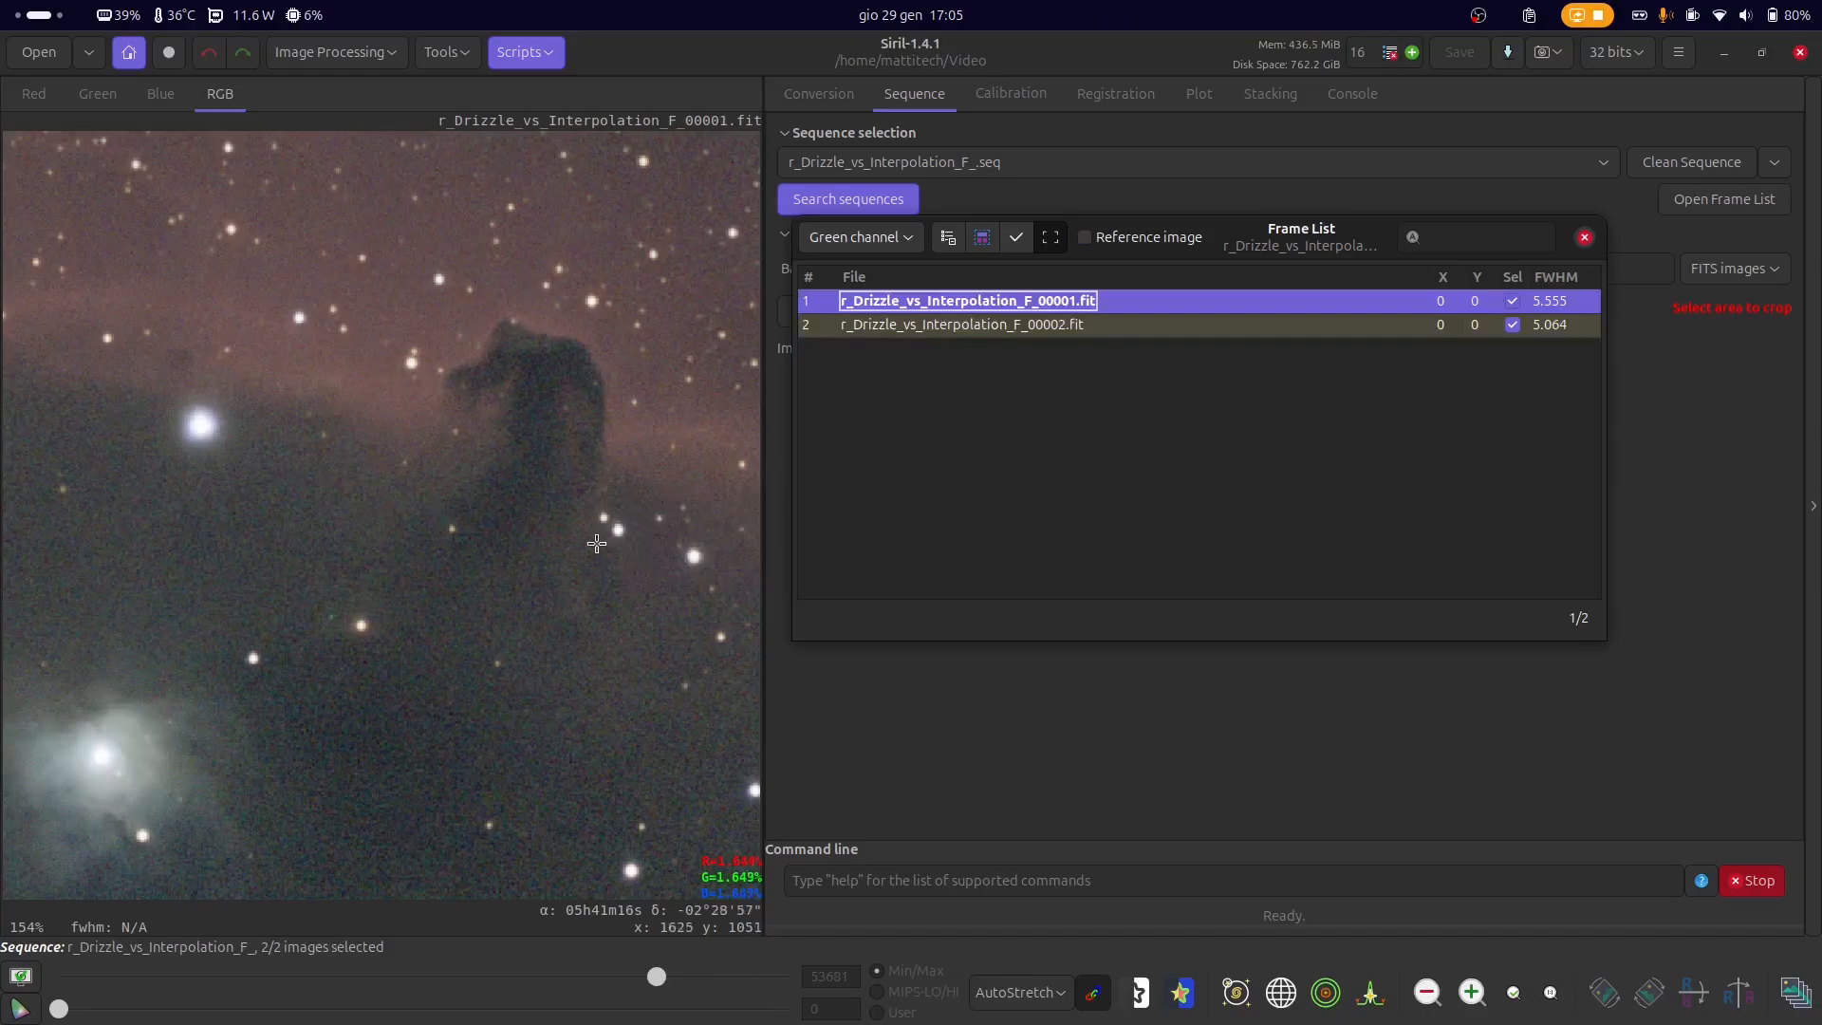
- Examine a close-up of the Horsehead Nebula, alternating between the two frames to compare noise and detail
scroll(560, 520, up, 4)
key(Down)
key(Up)
key(Down)
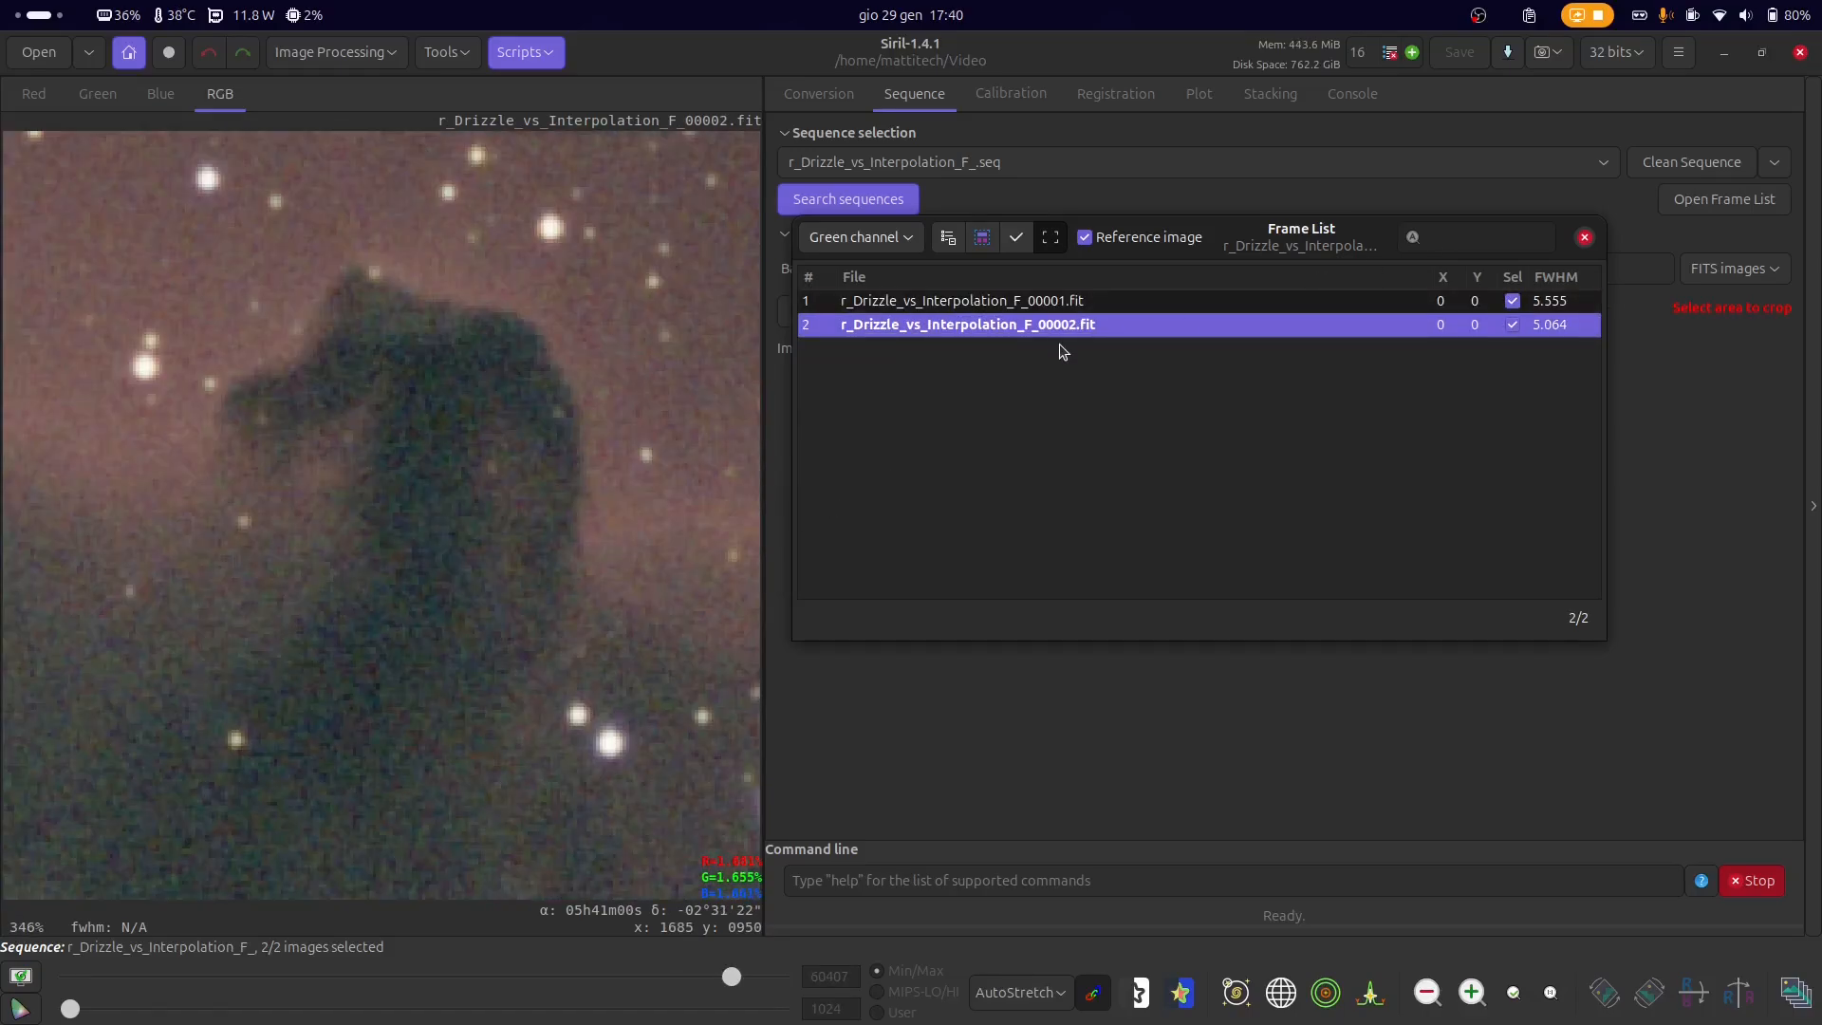
key(Up)
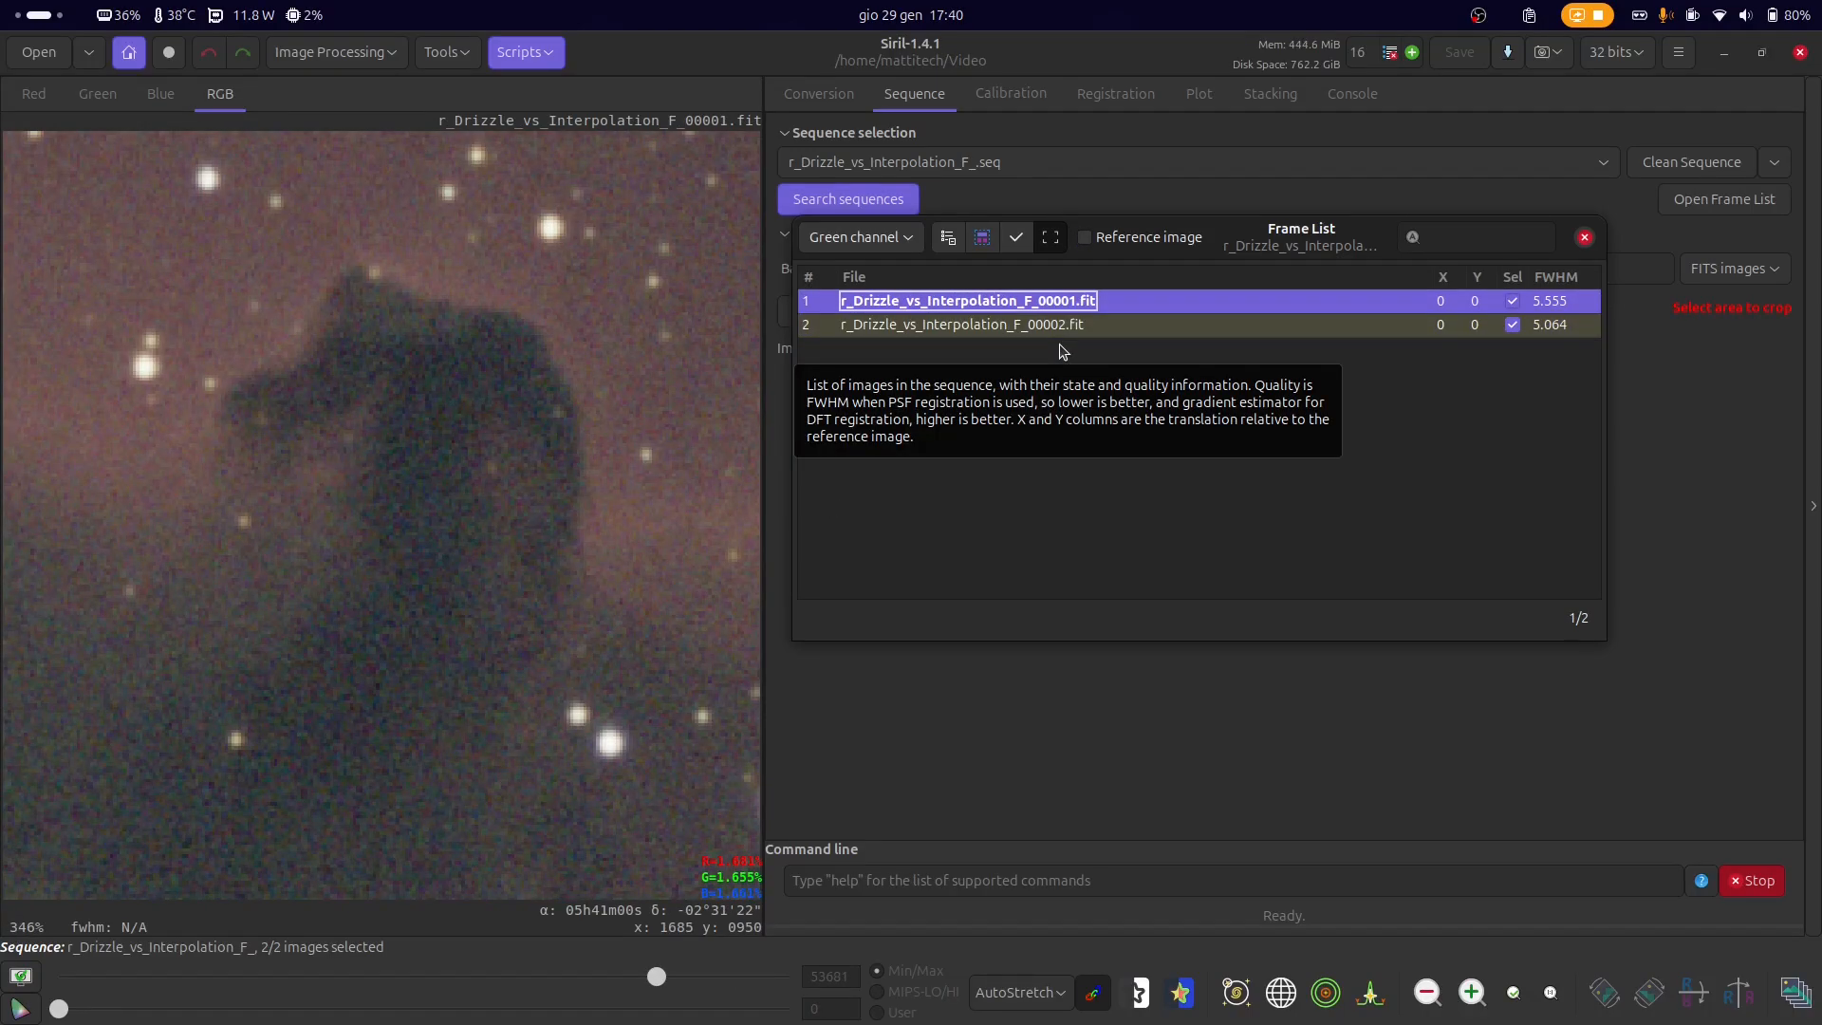
key(Down)
key(Up)
key(Down)
key(Up)
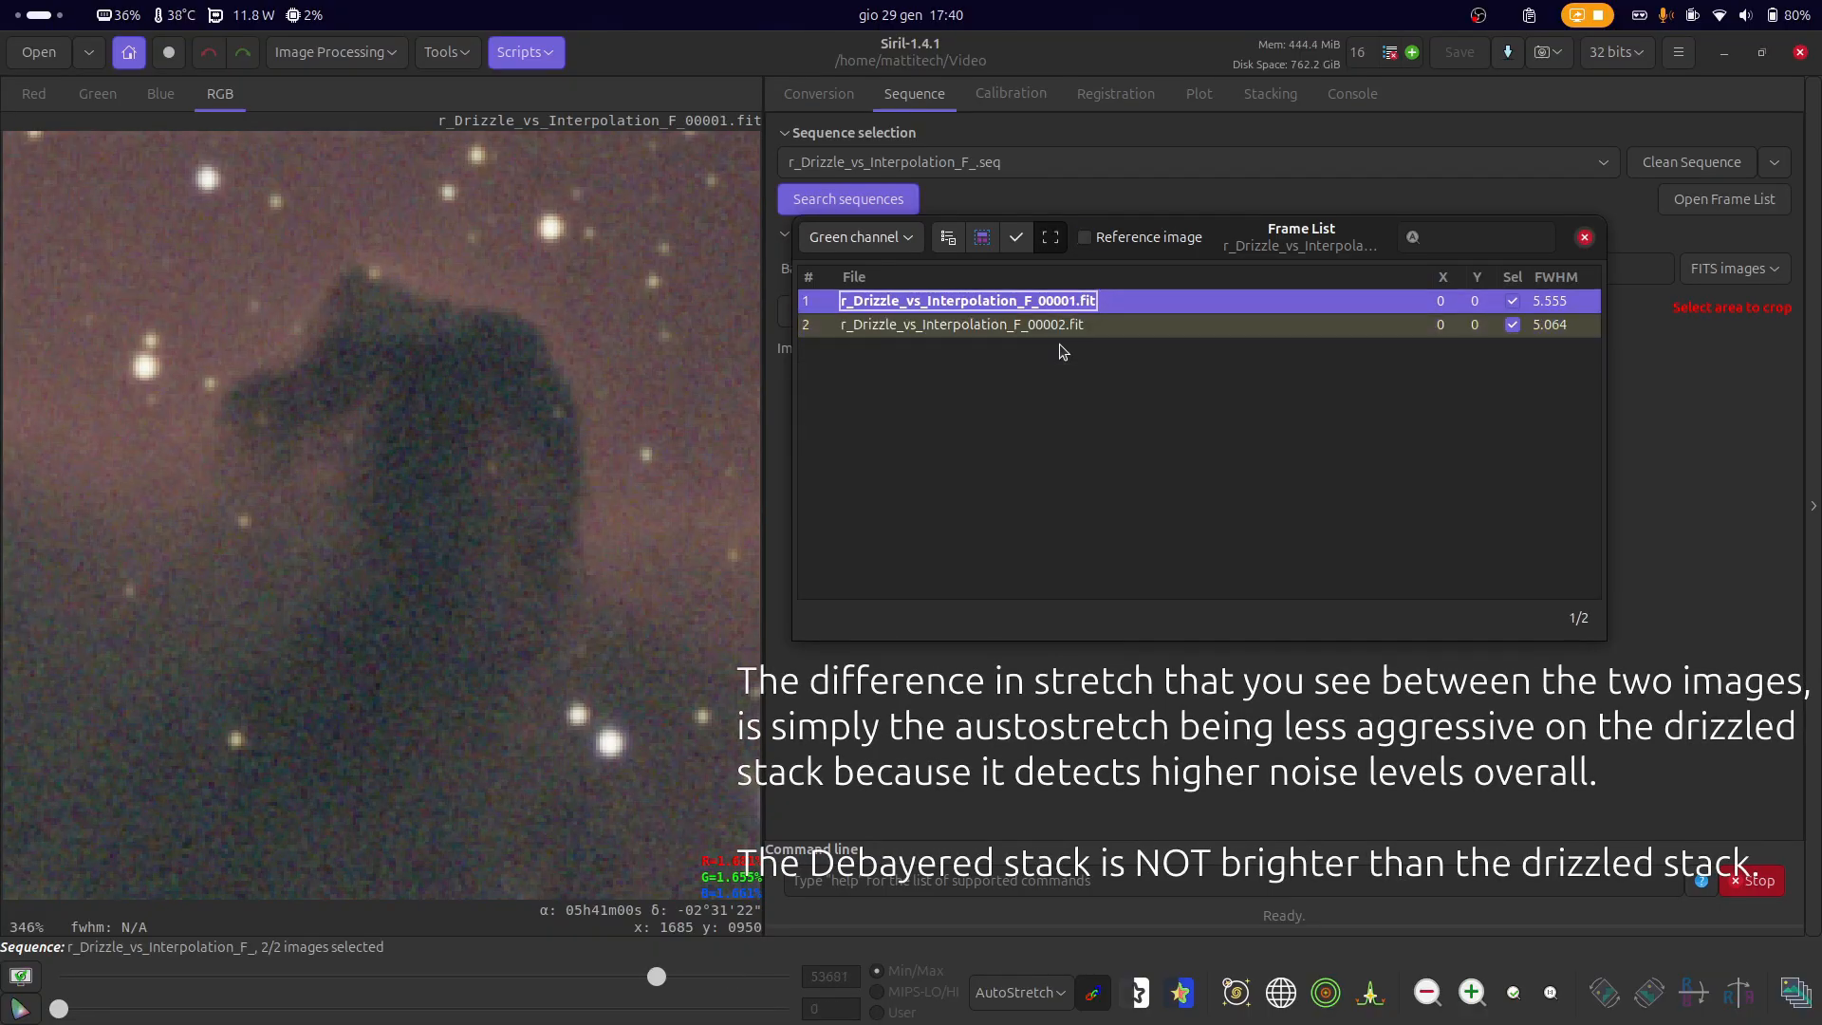
key(Down)
key(Up)
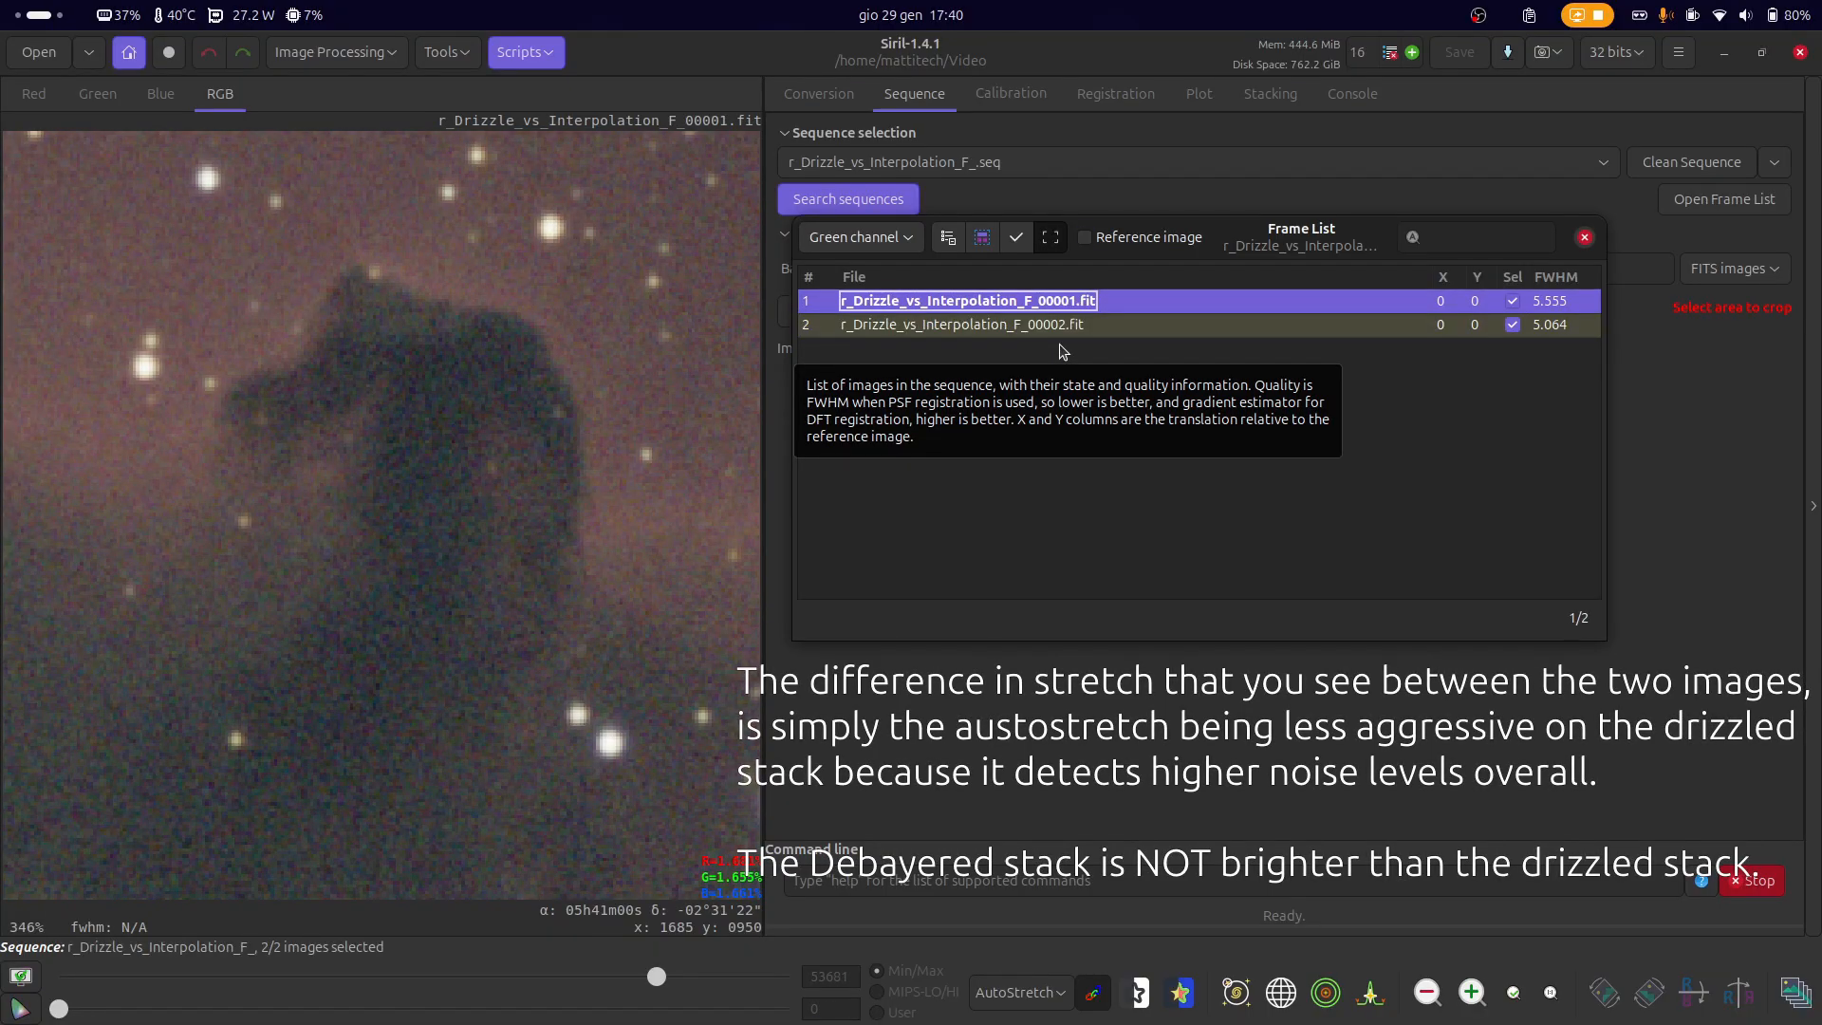
- Compare the two frames on the stars and dark background between the Horsehead and the bright reflection nebula
scroll(723, 573, down, 2)
drag(277, 688, 412, 596)
scroll(509, 665, up, 2)
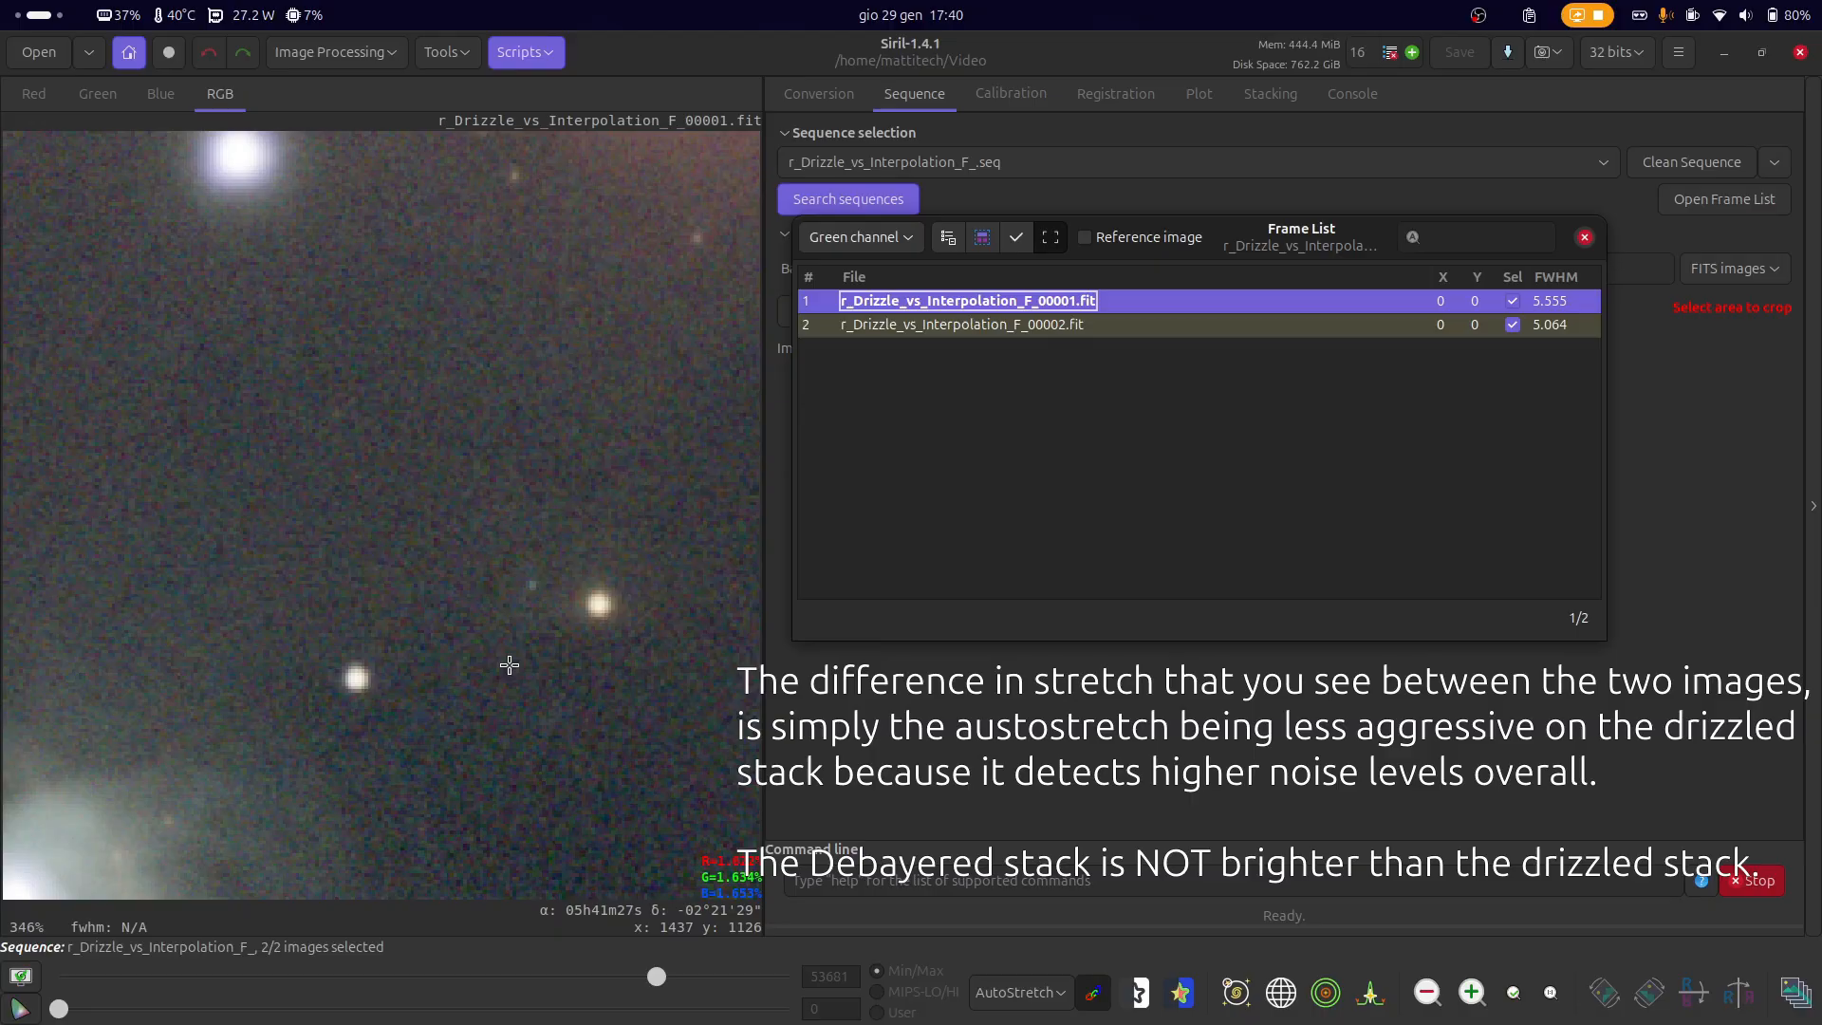
key(Down)
key(Up)
key(Down)
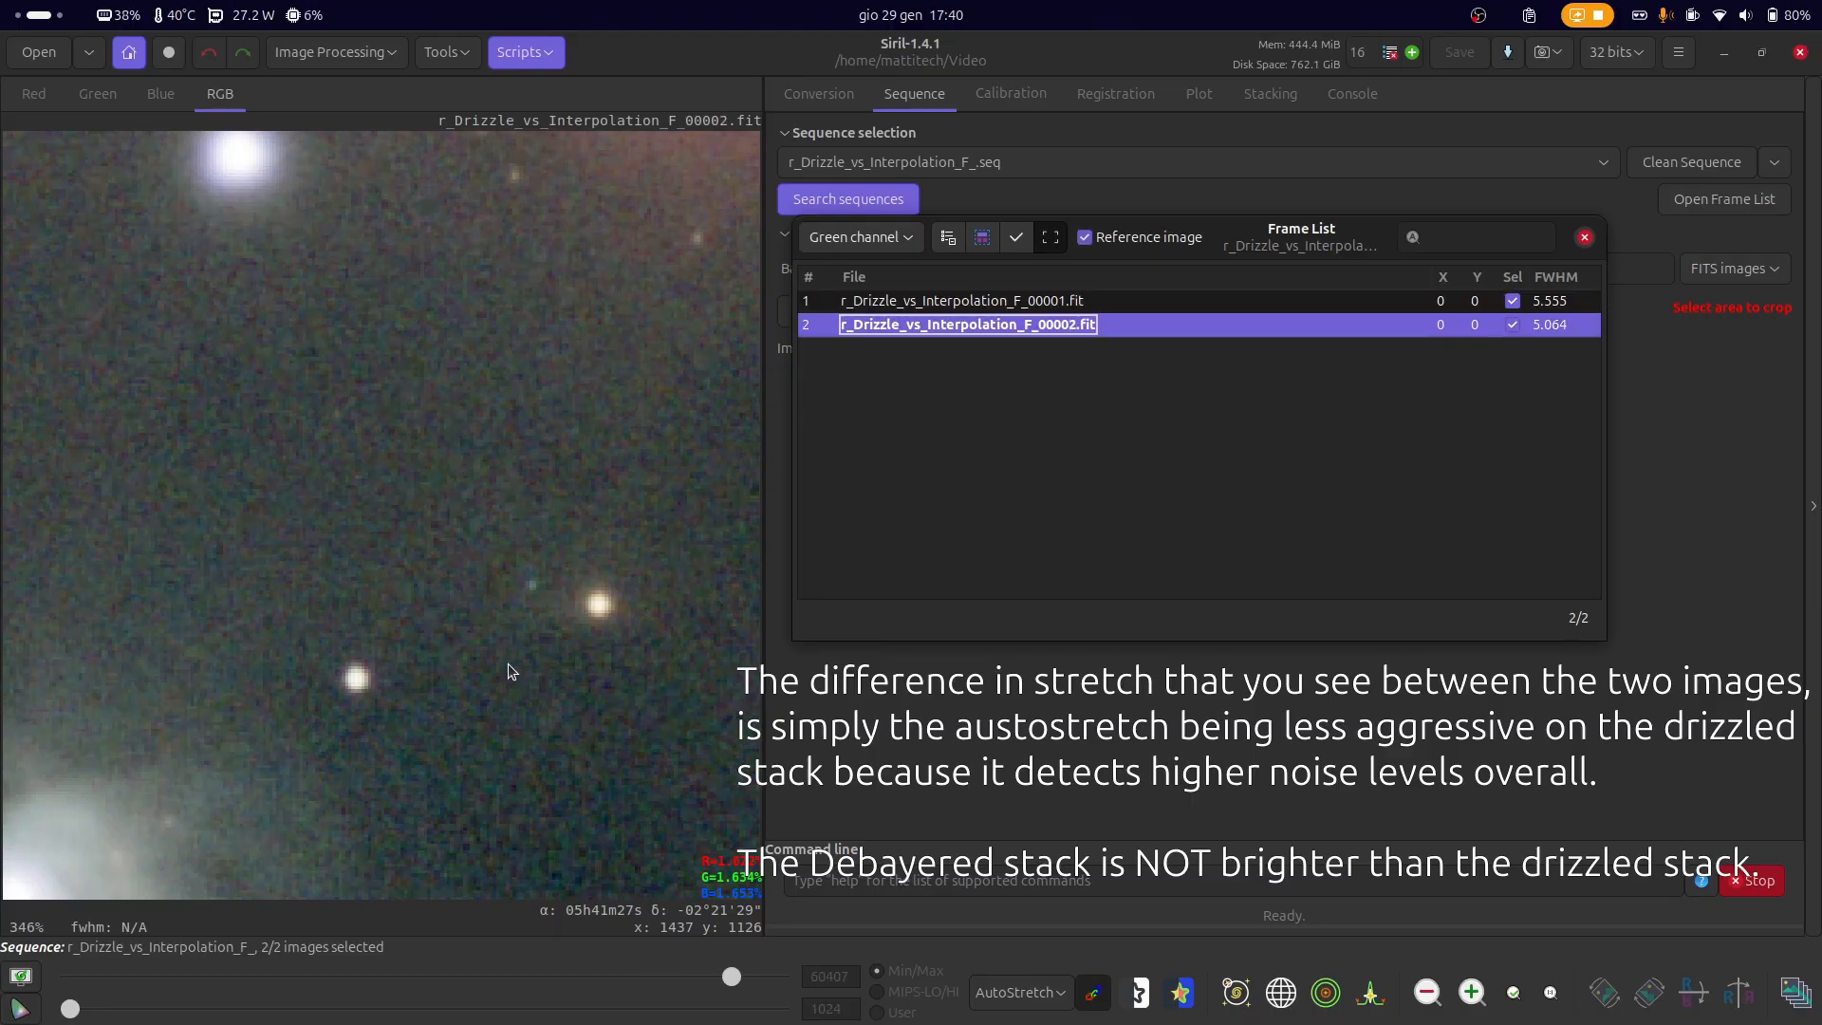
key(Up)
key(Down)
key(Up)
key(Down)
key(Up)
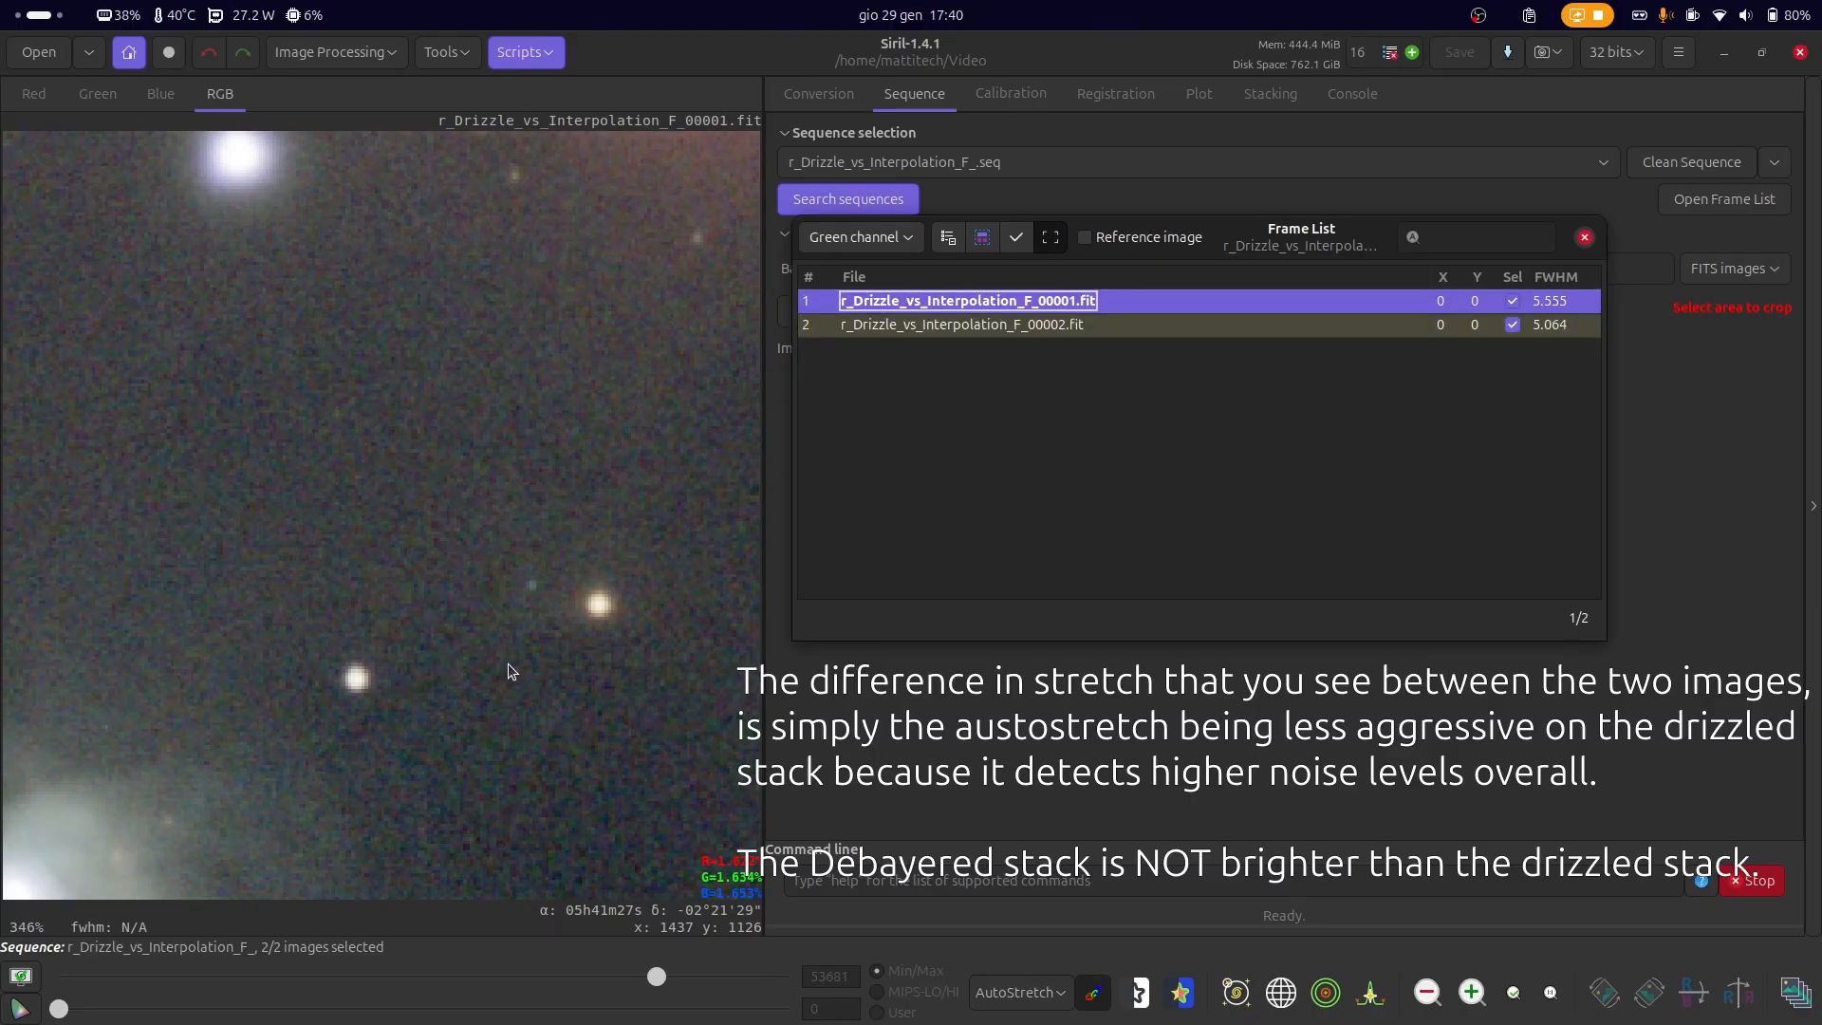
key(Down)
key(Up)
- Compare star shapes and background noise in both frames on the pair of stars beside the bright reflection nebula
scroll(509, 663, down, 3)
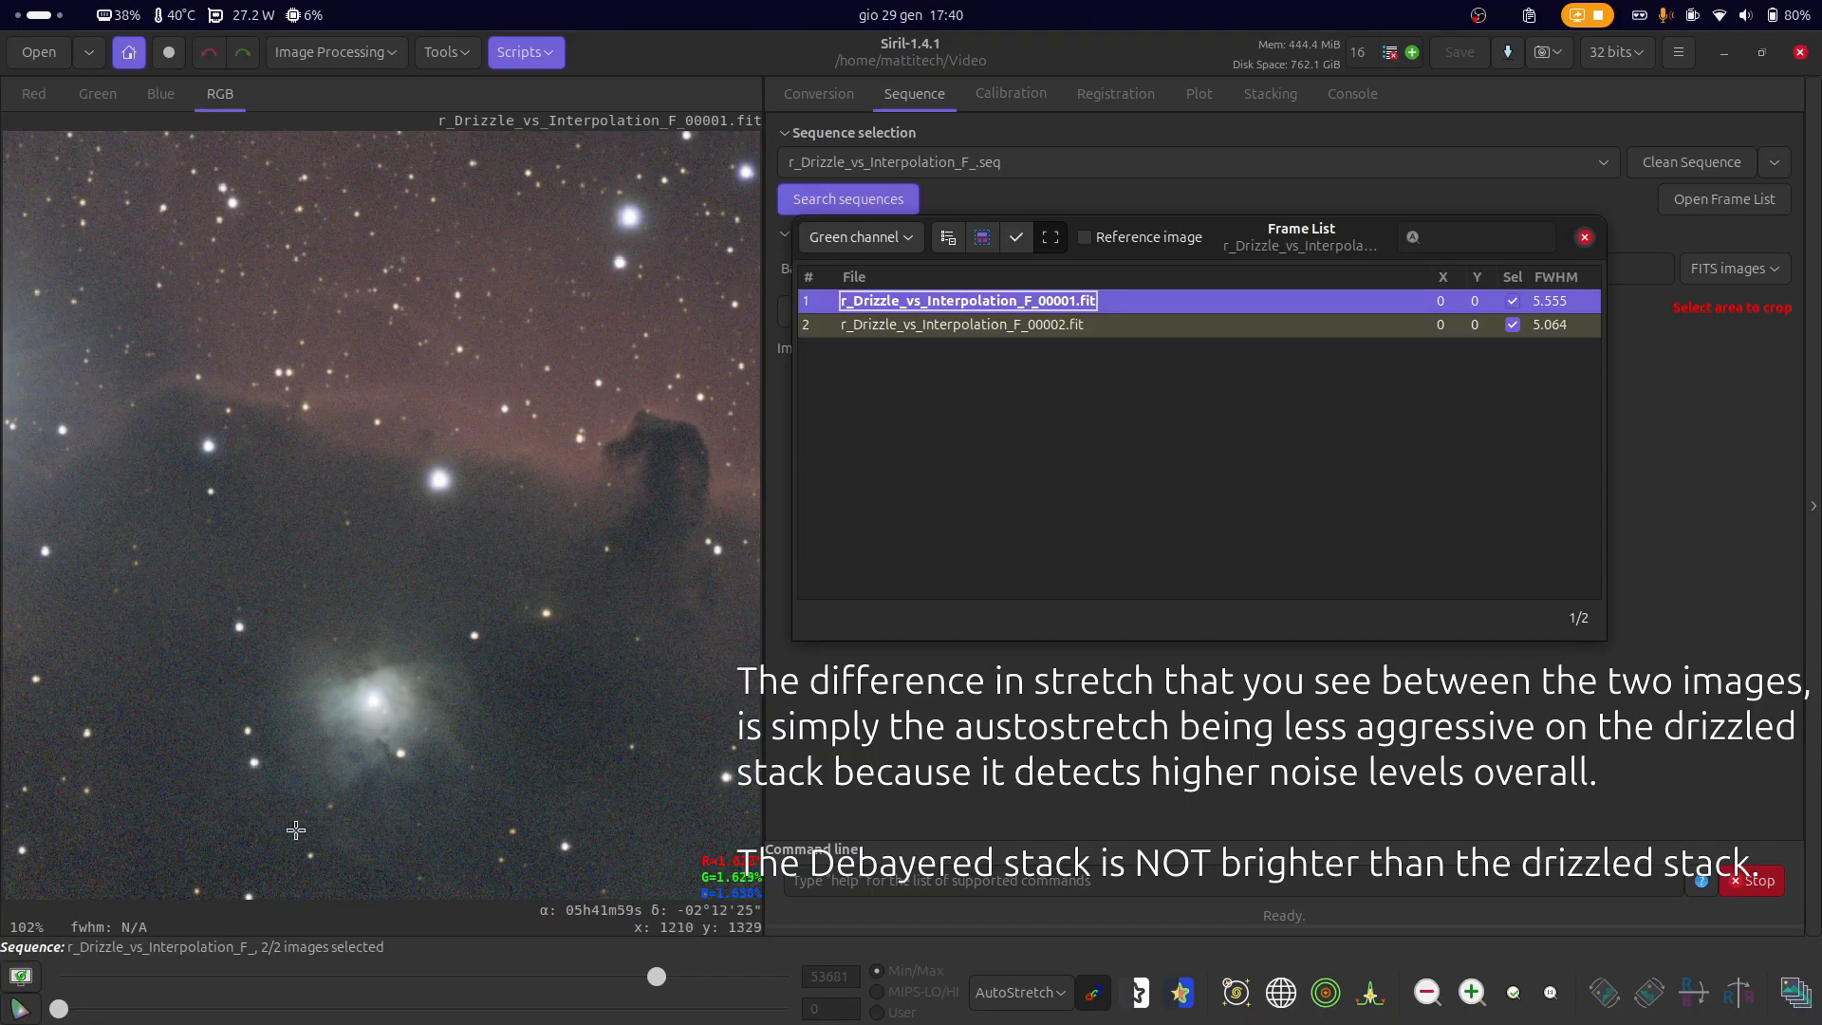
scroll(235, 803, up, 4)
key(Down)
key(Up)
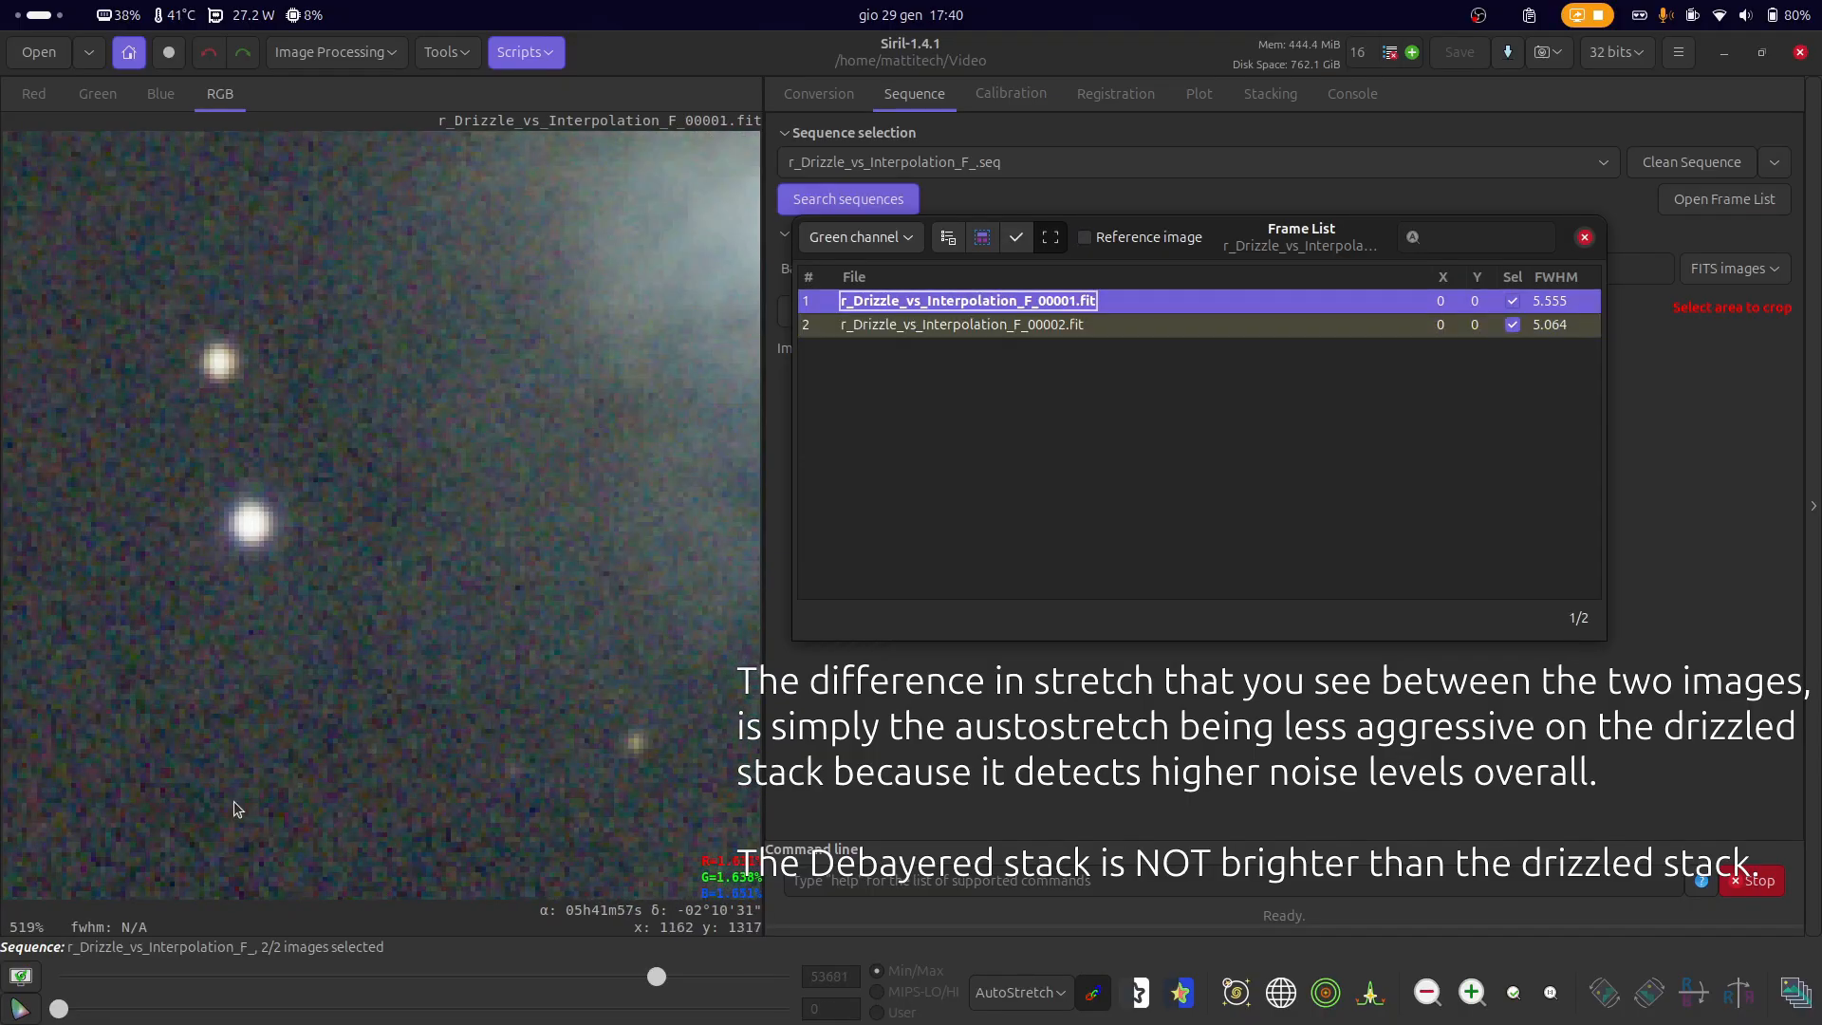
key(Down)
key(Up)
key(Down)
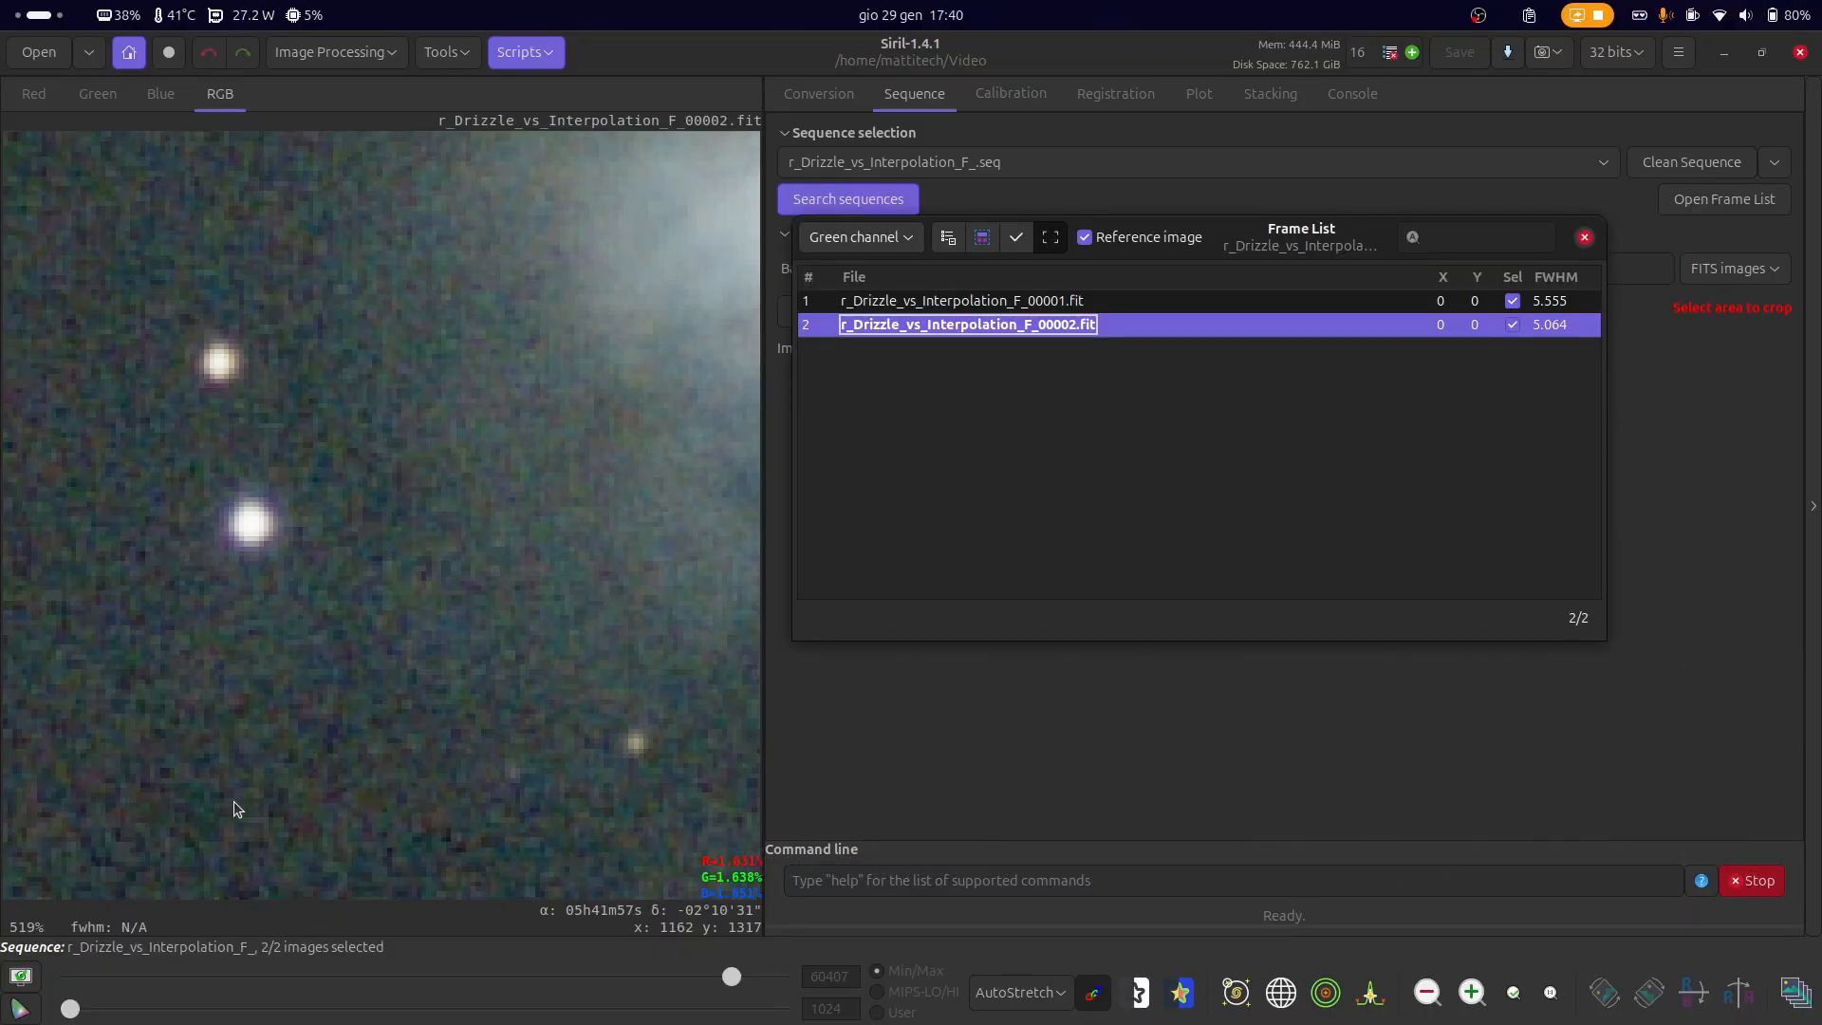
key(Up)
key(Down)
key(Up)
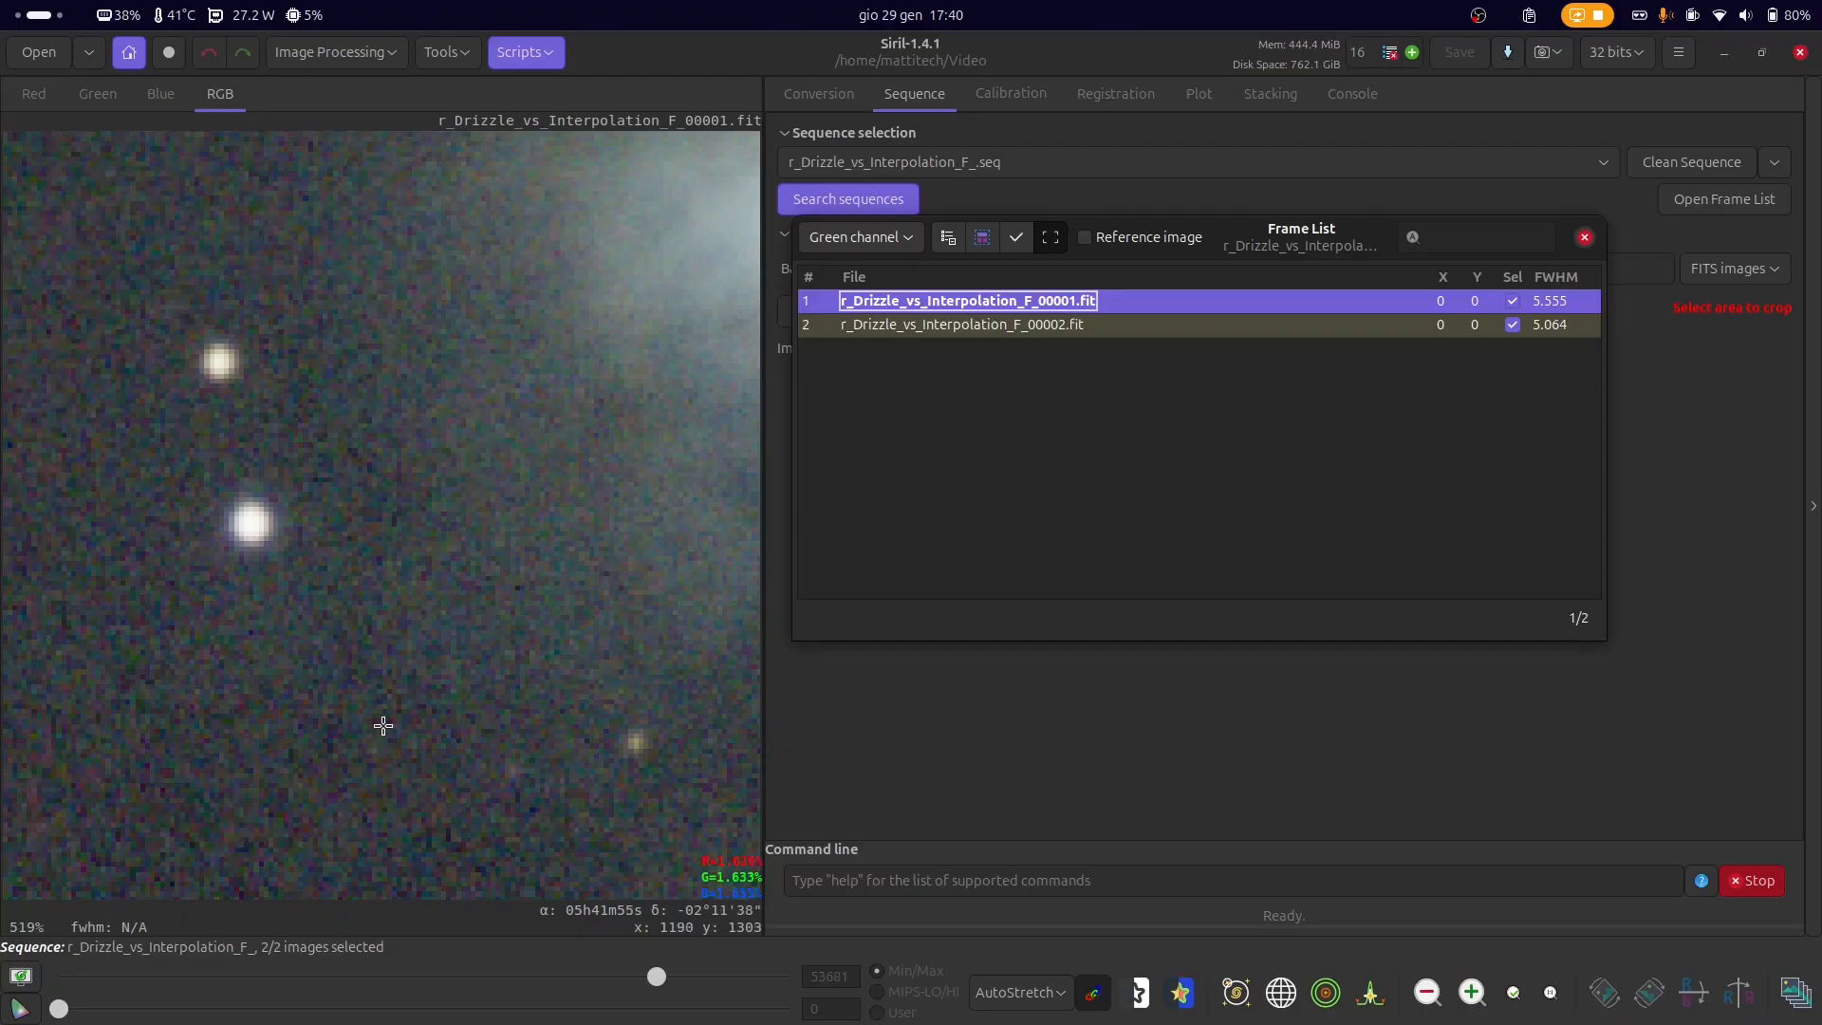
- Compare the two frames along the edge of the Flame Nebula and its neighbouring stars
scroll(427, 697, down, 4)
scroll(304, 720, down, 1)
scroll(342, 659, up, 5)
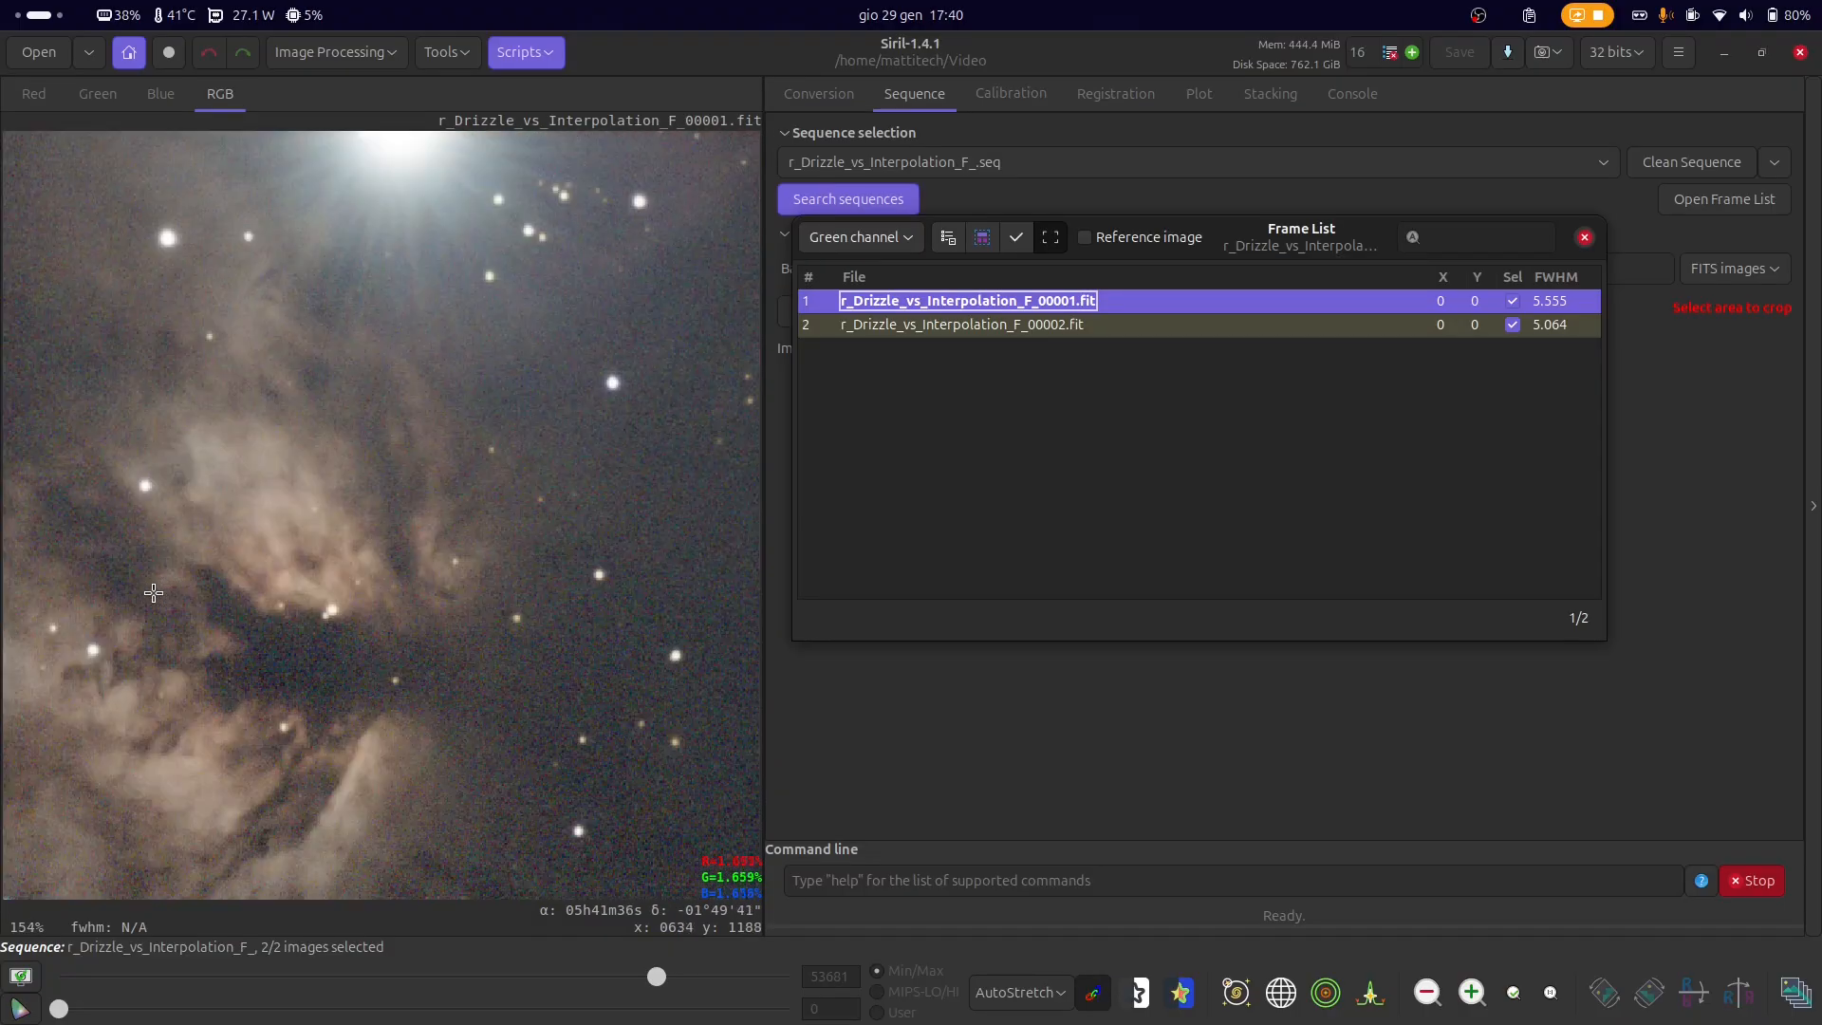
key(Down)
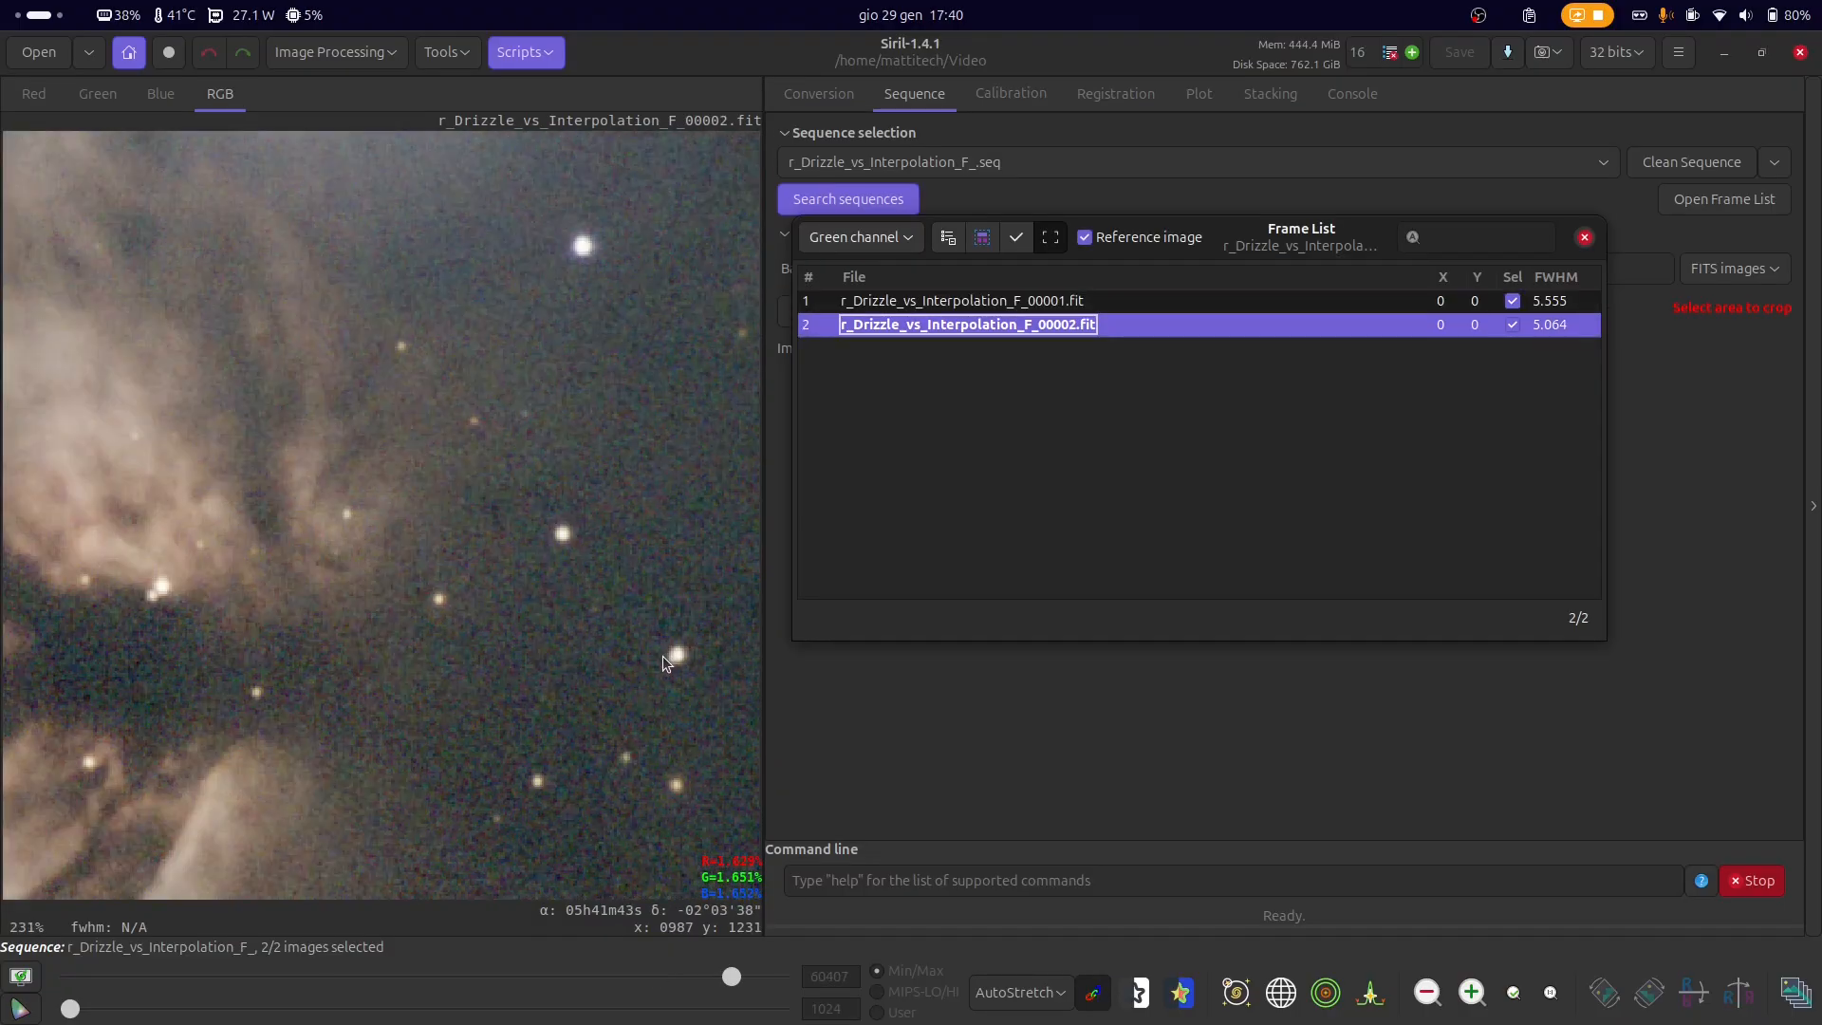
key(Up)
key(Down)
key(Up)
- Compare the two frames on the star field away from the Flame Nebula
scroll(662, 656, down, 3)
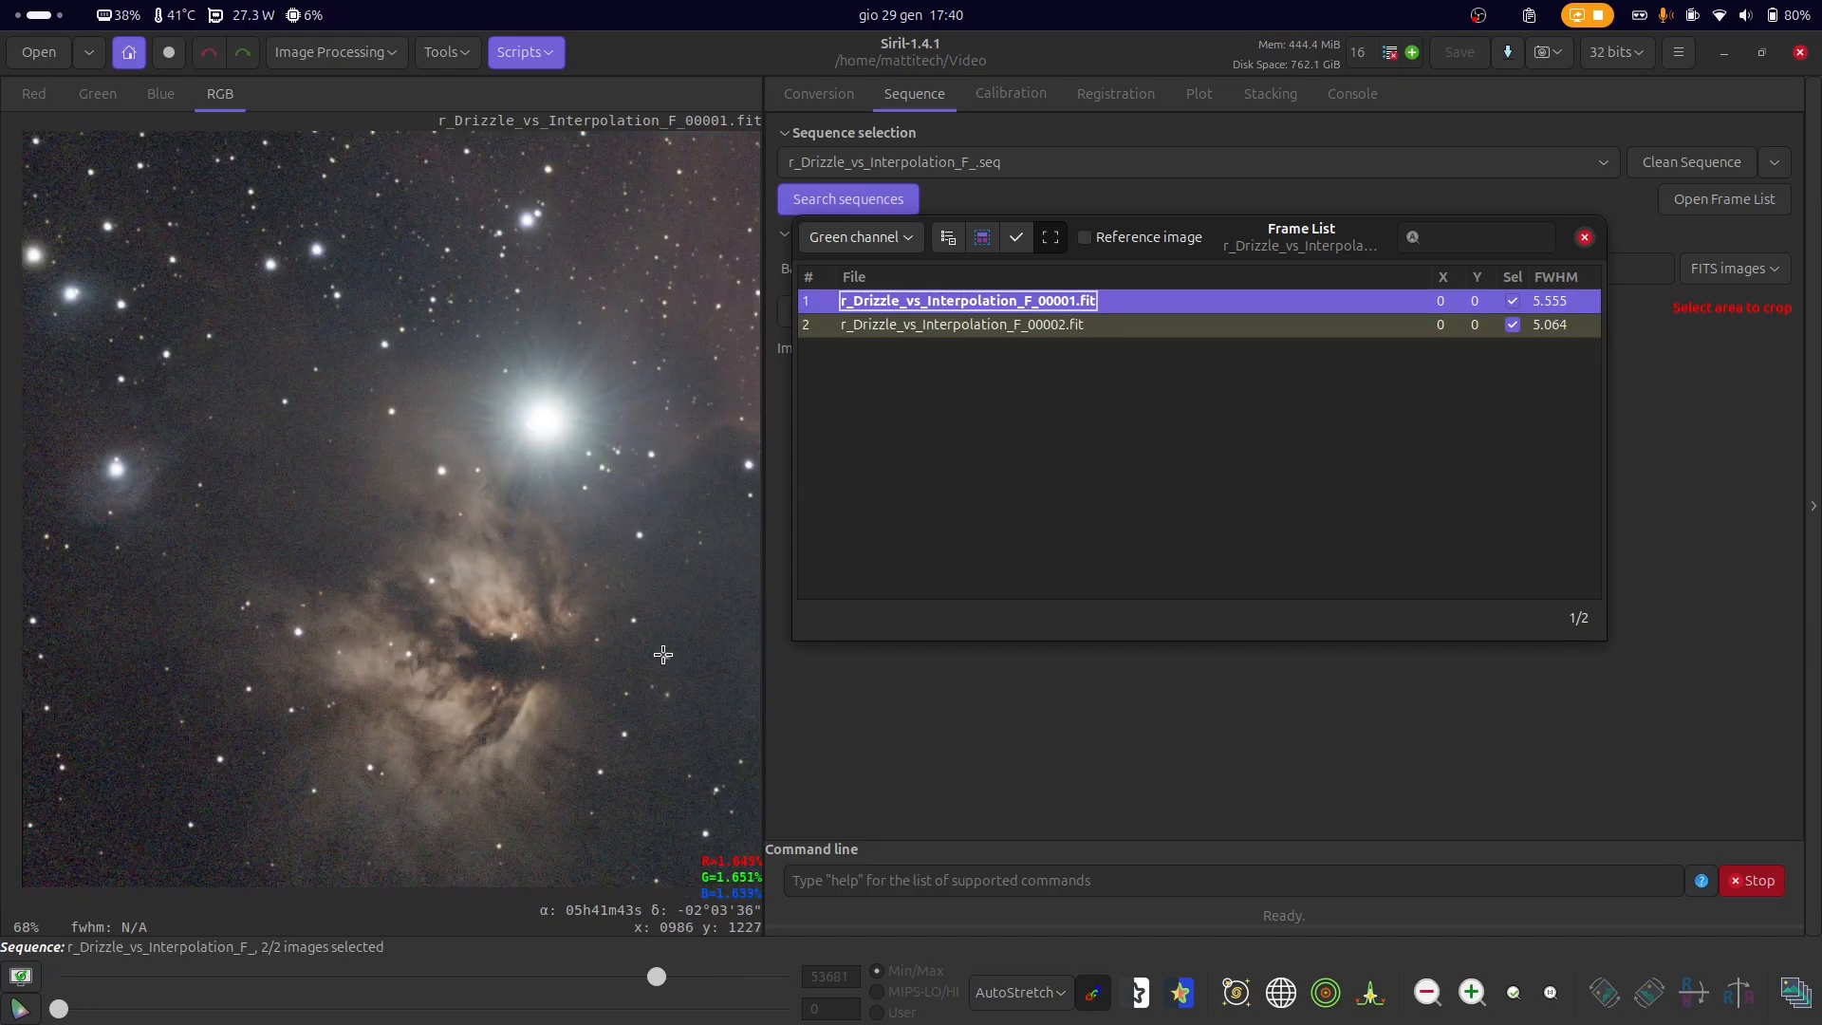
scroll(449, 459, up, 2)
scroll(449, 459, down, 2)
scroll(368, 444, up, 2)
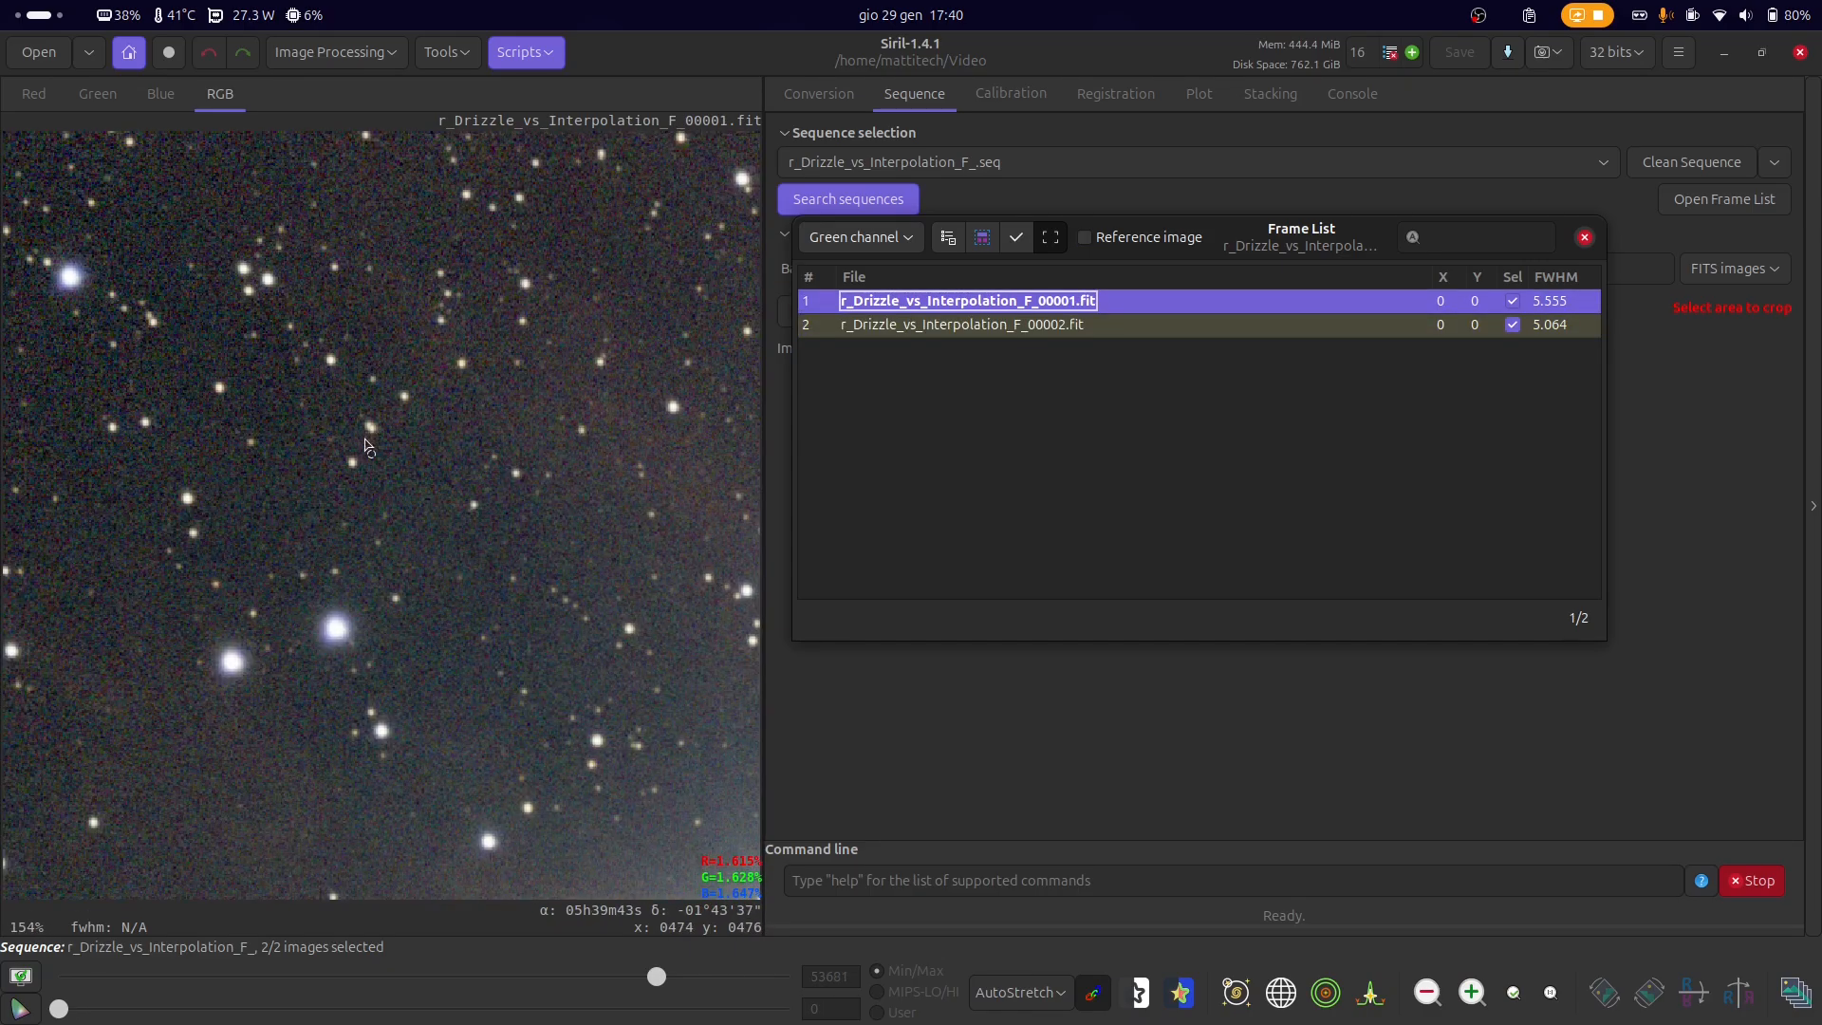
key(Down)
key(Up)
- Compare noise grain and star rendering at pixel level in both frames on a small star group near the image edge
scroll(367, 440, up, 3)
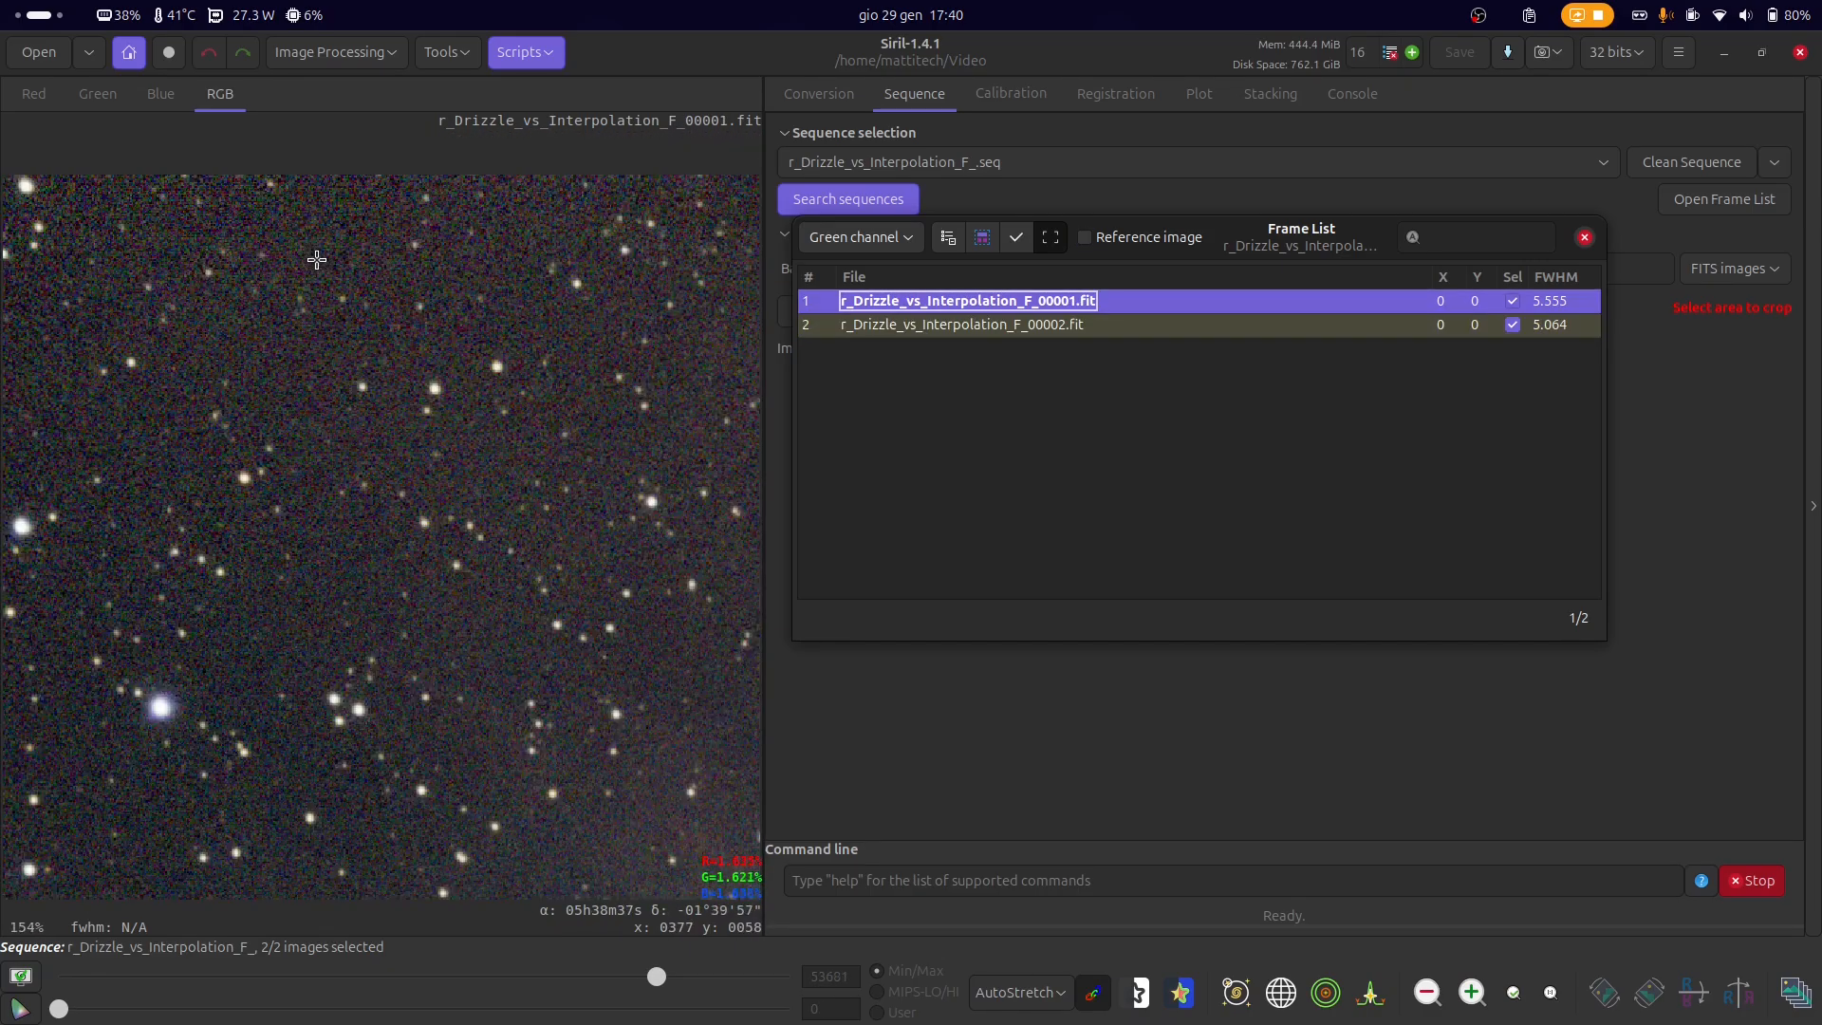
scroll(586, 696, up, 1)
scroll(418, 579, down, 3)
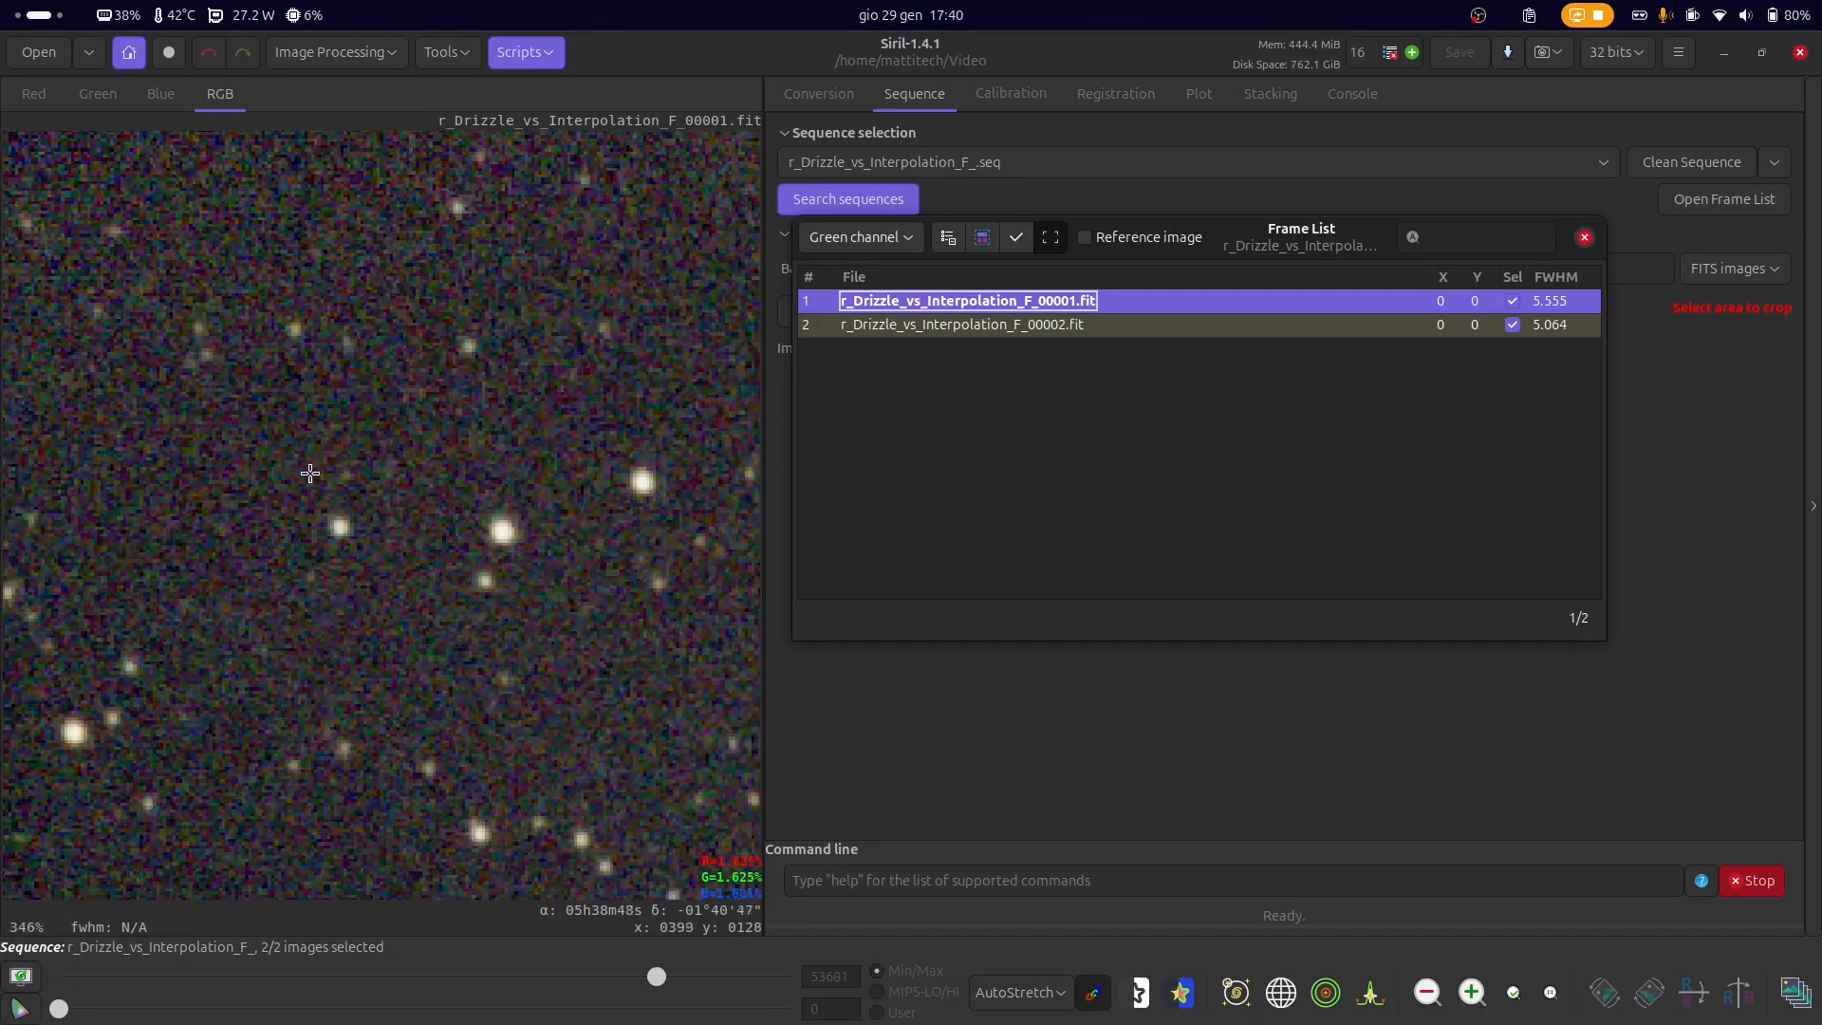
scroll(443, 536, up, 3)
key(Down)
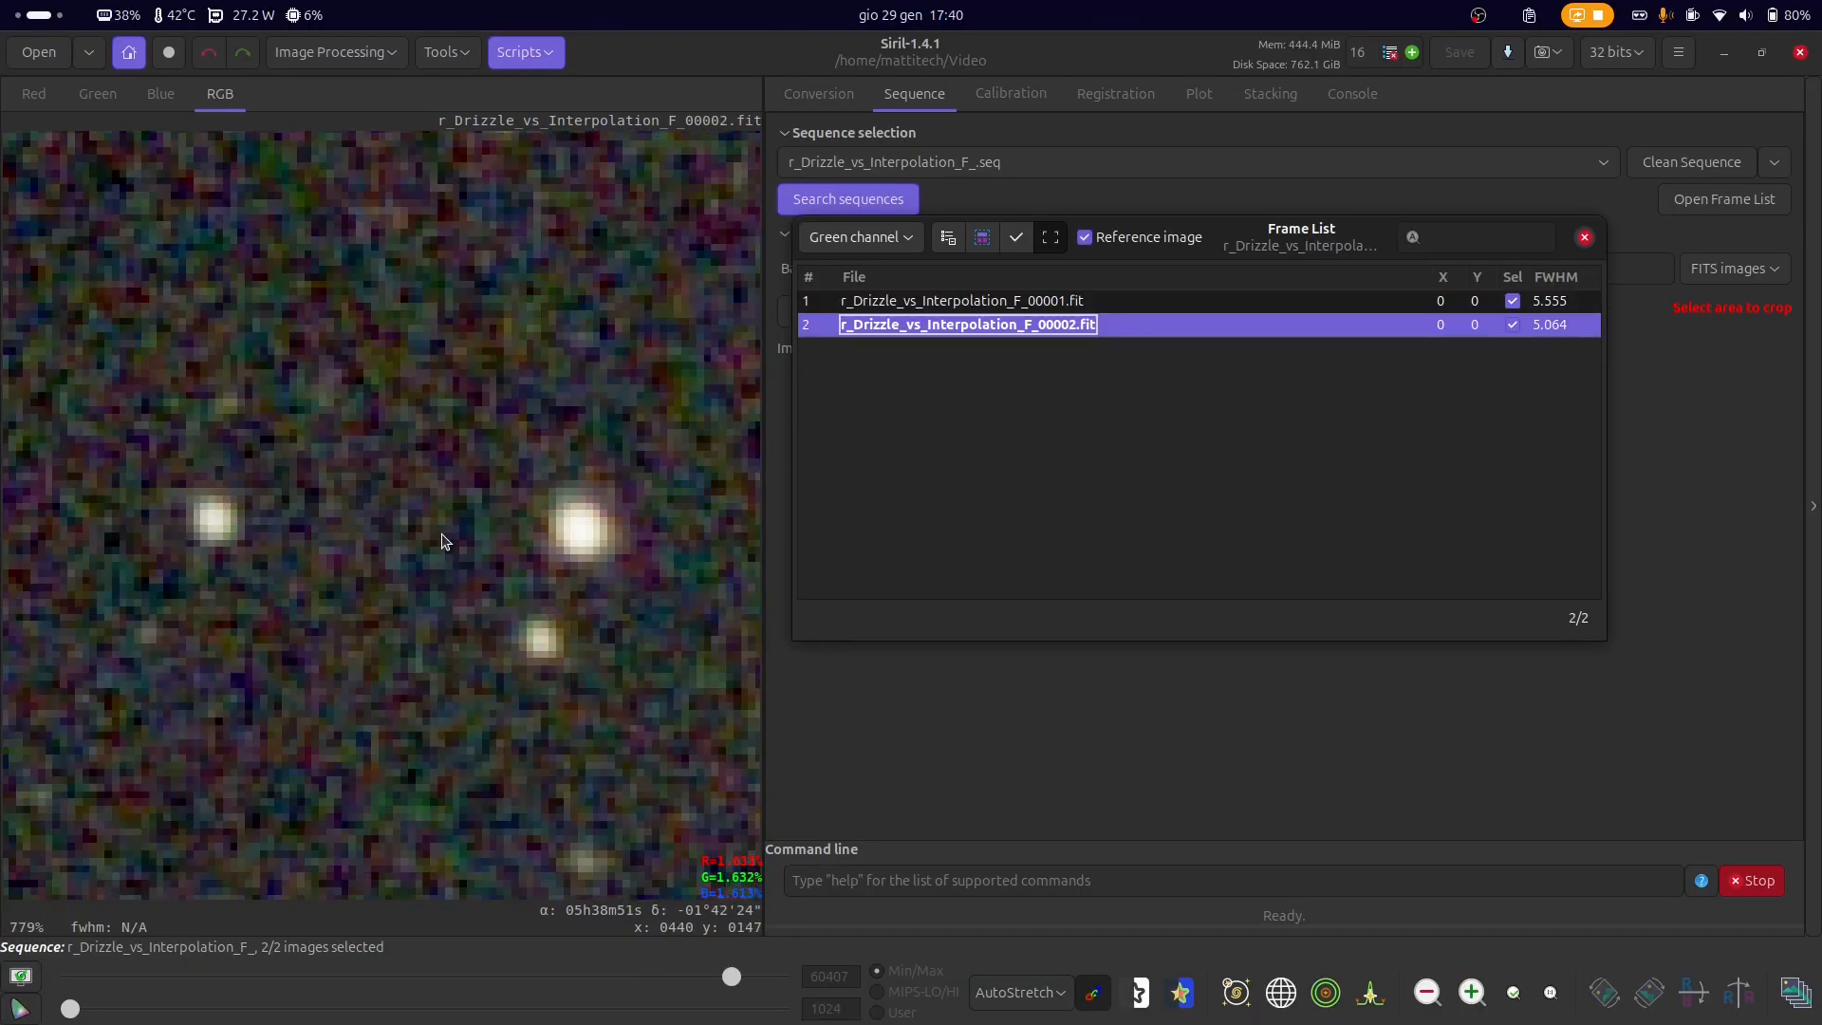
key(Up)
key(Down)
key(Up)
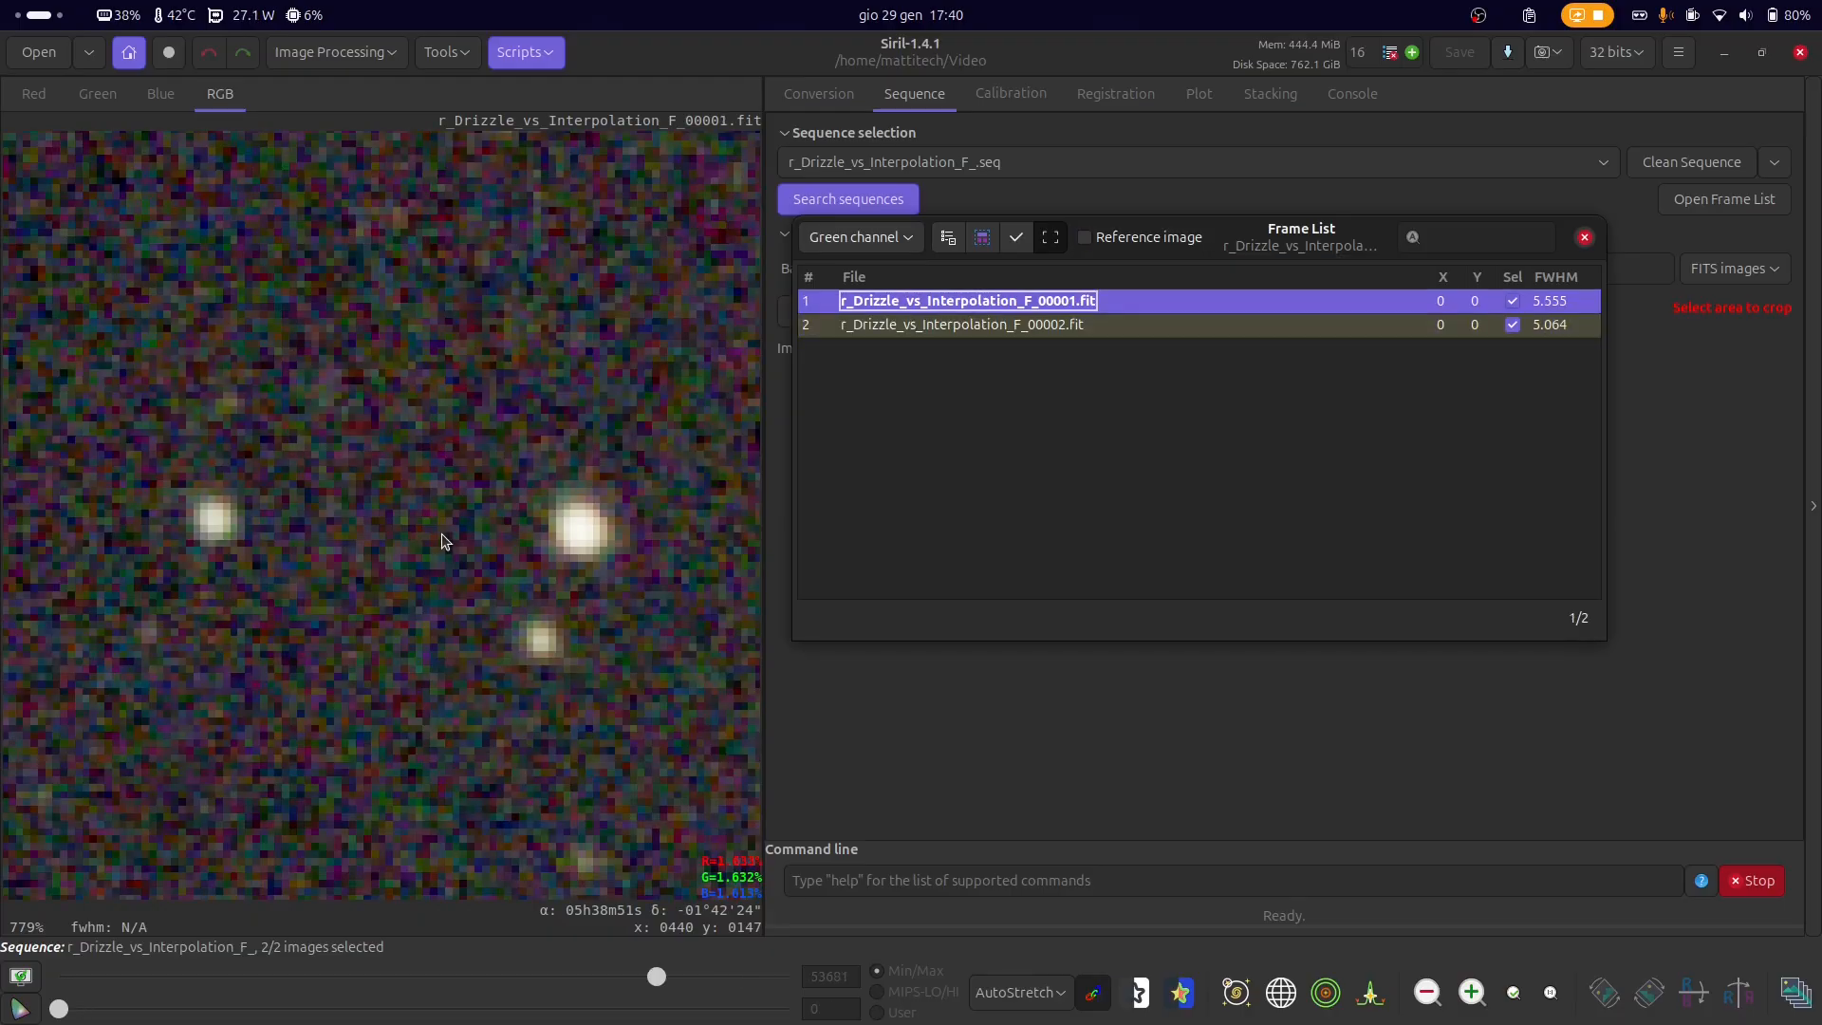
key(Down)
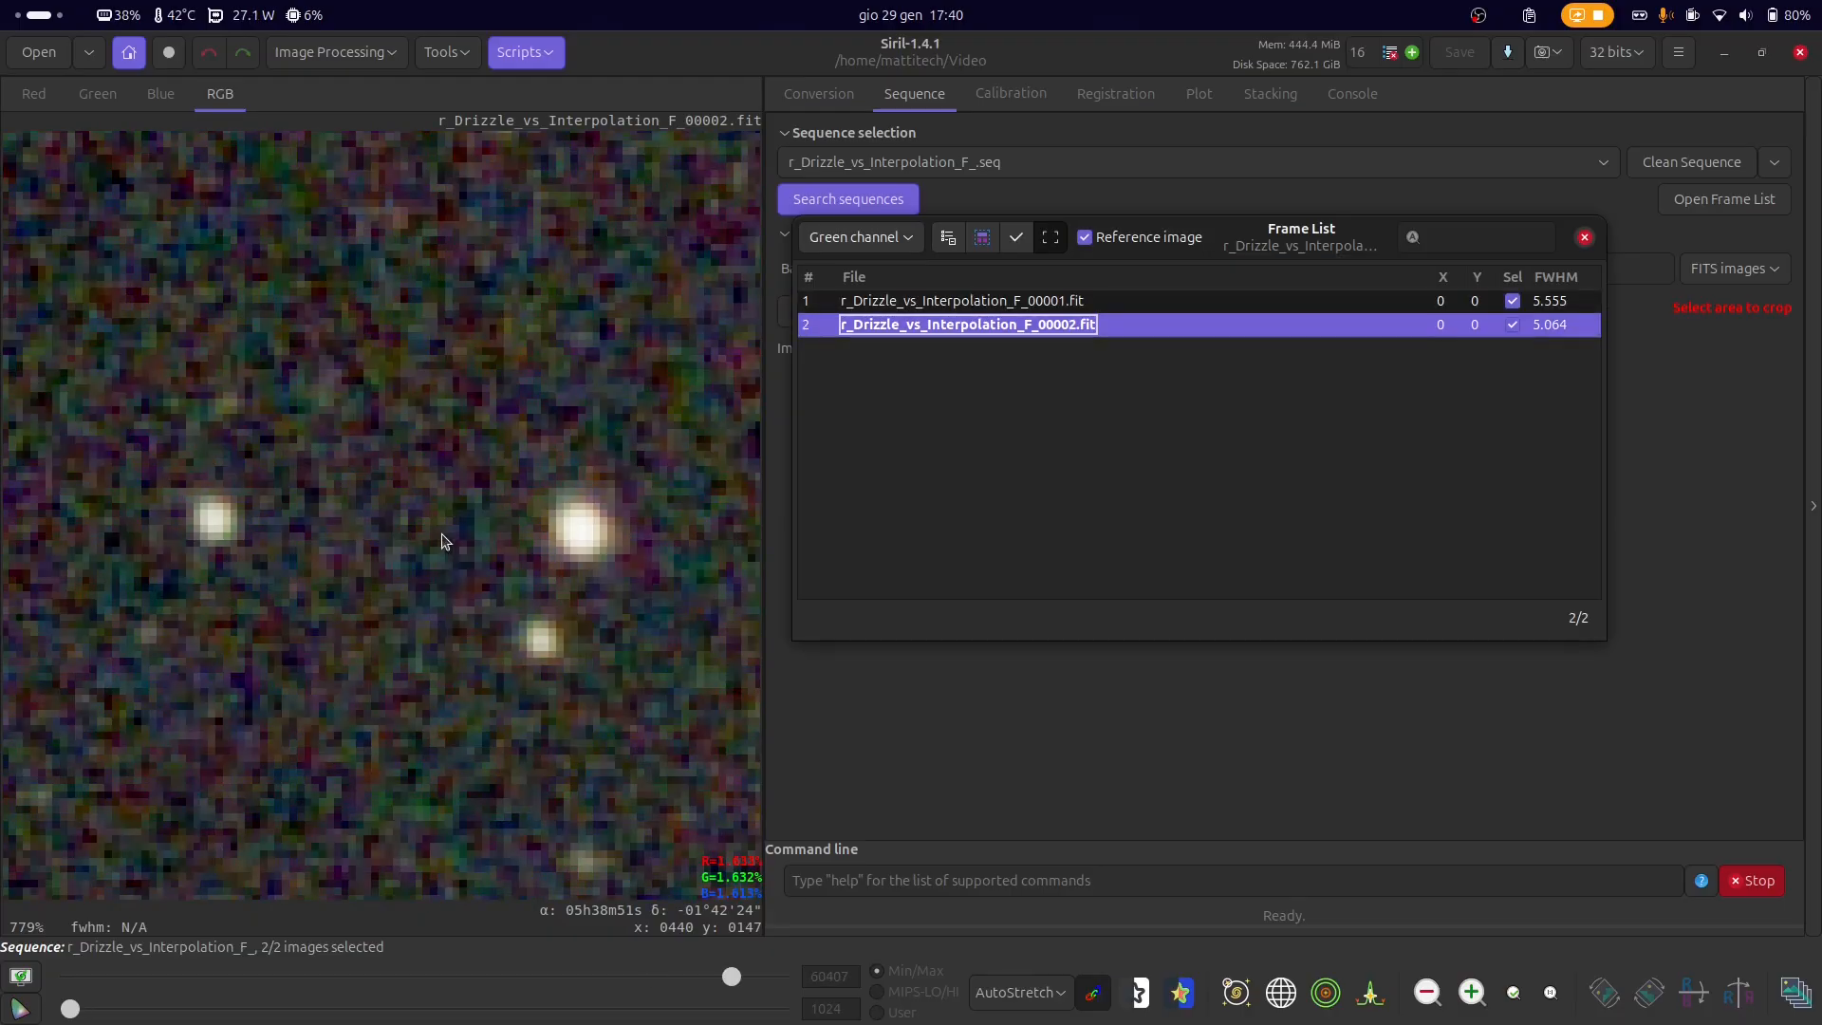
key(Up)
key(Down)
key(Up)
key(Down)
key(Up)
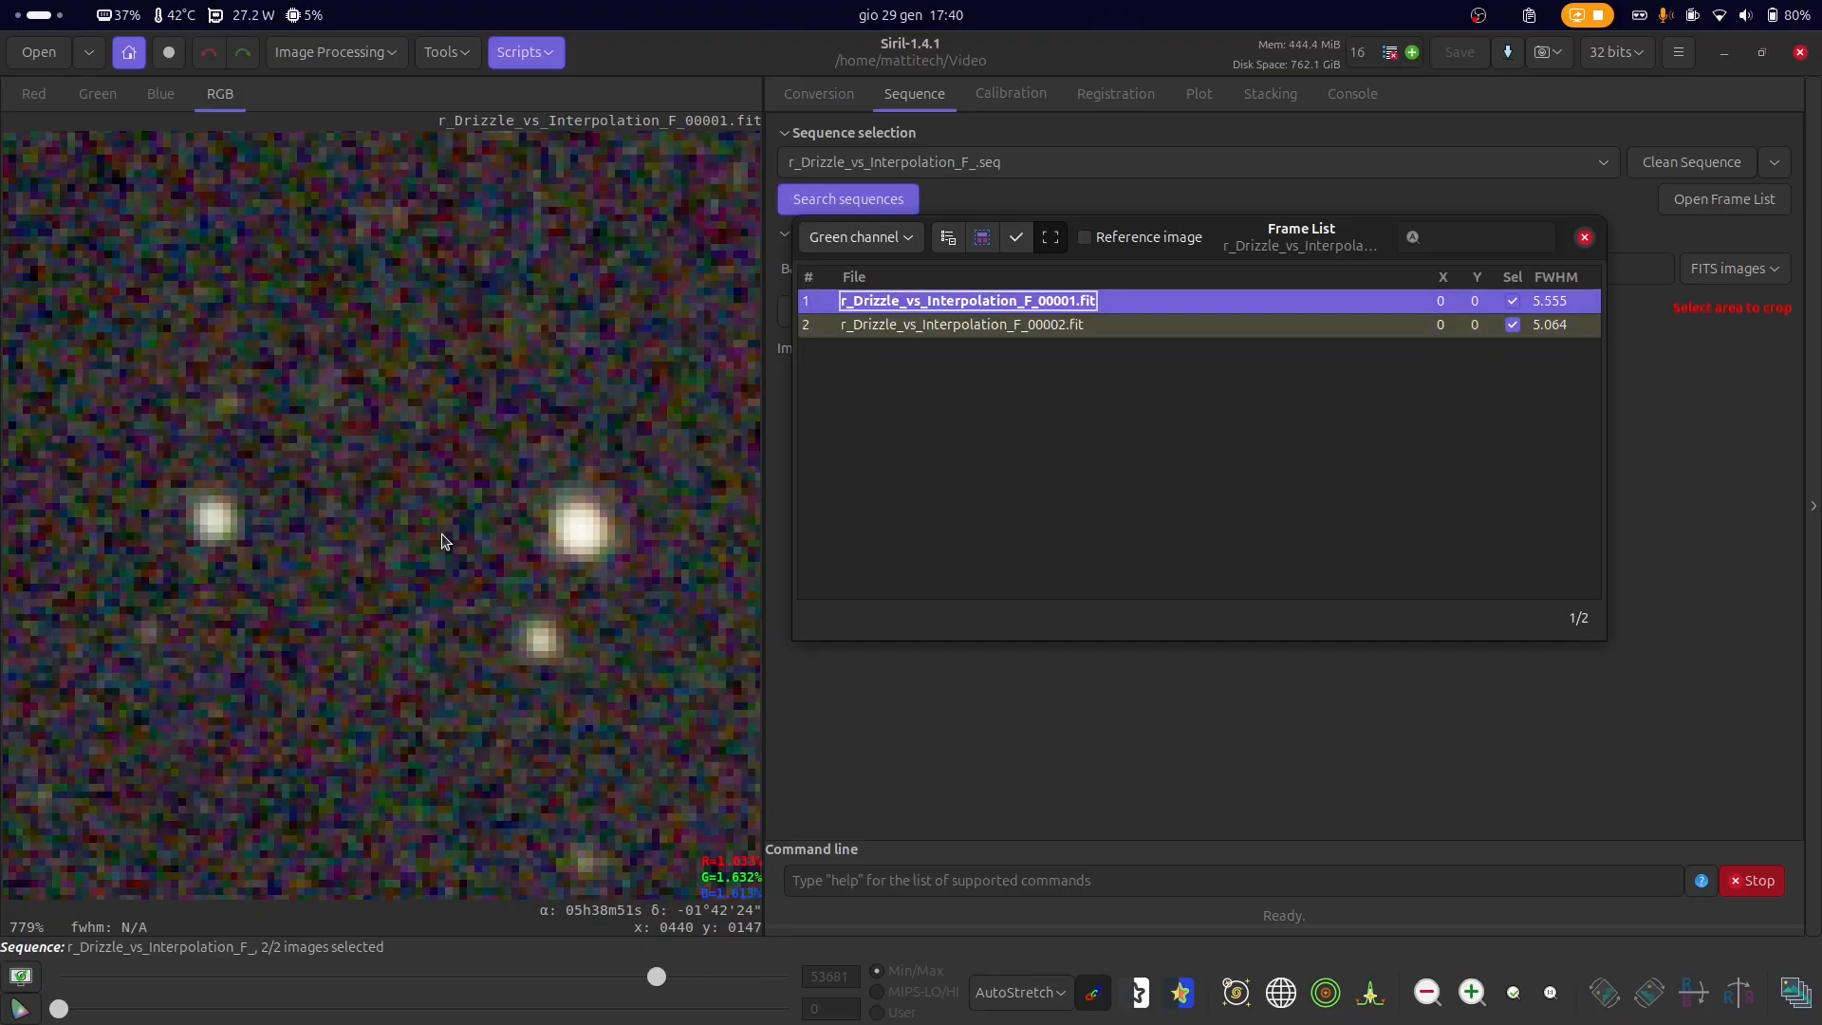
key(Down)
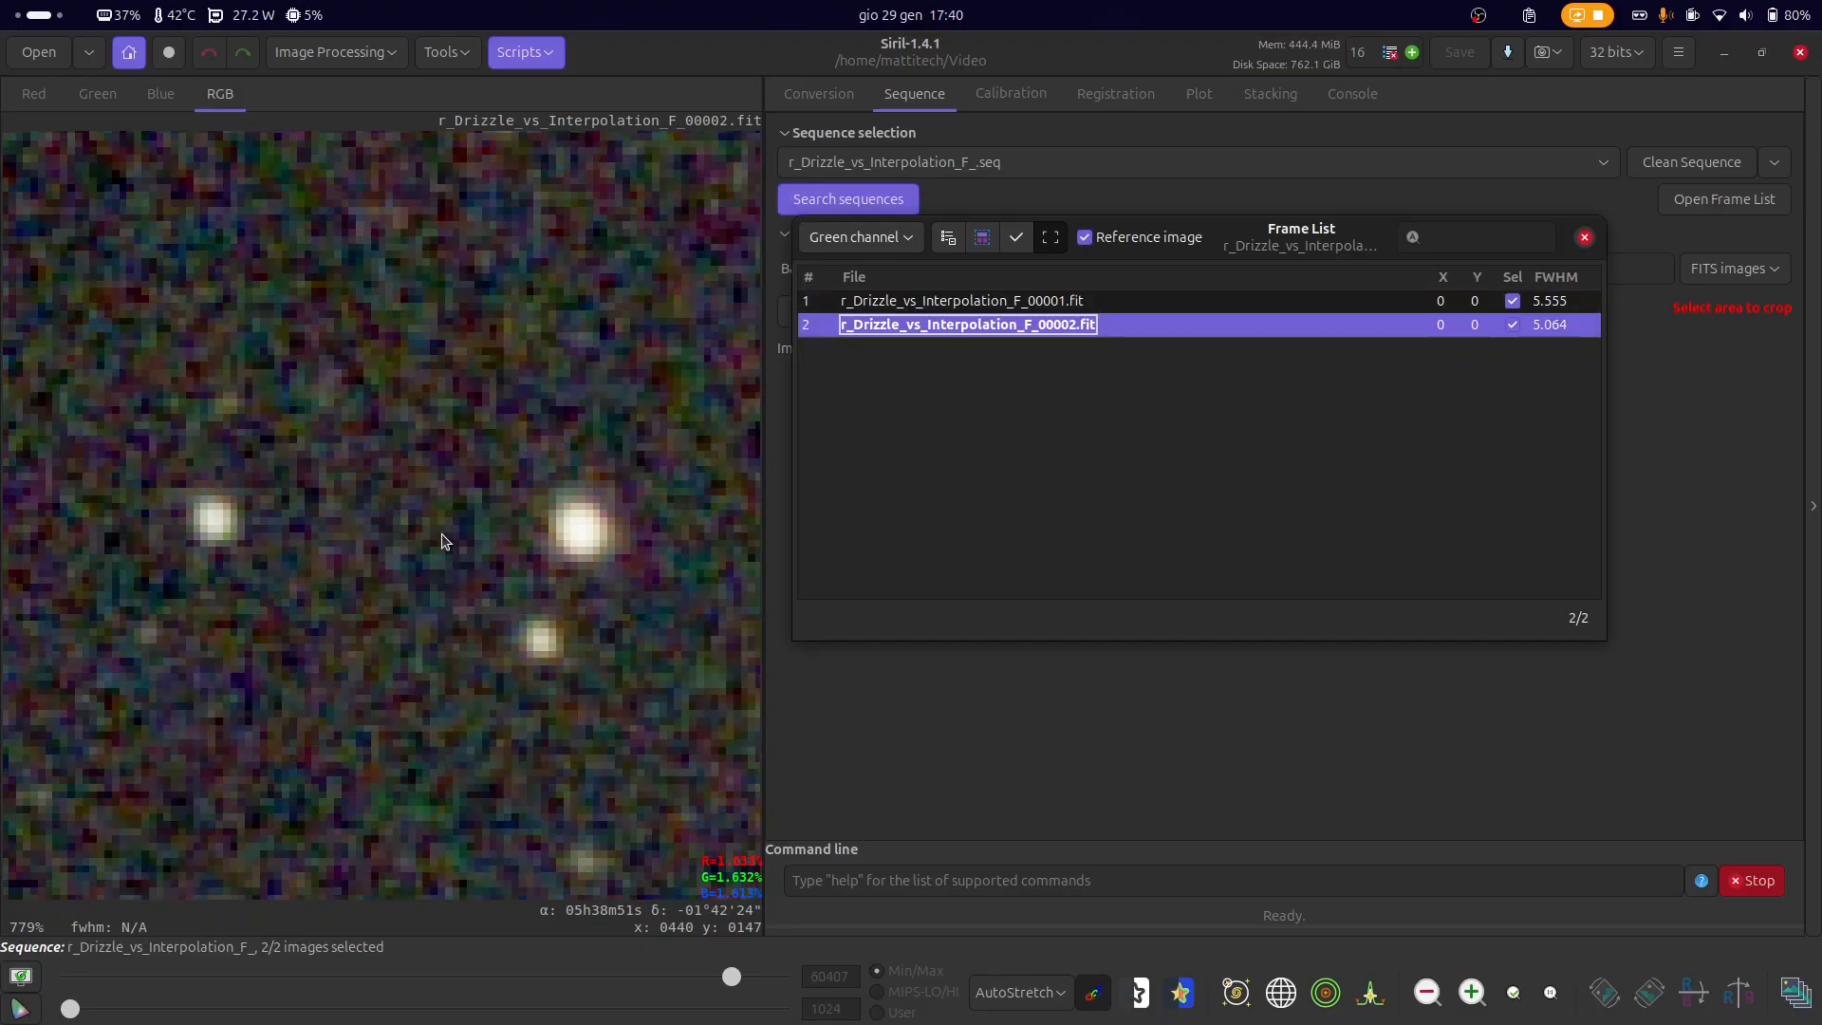
key(Up)
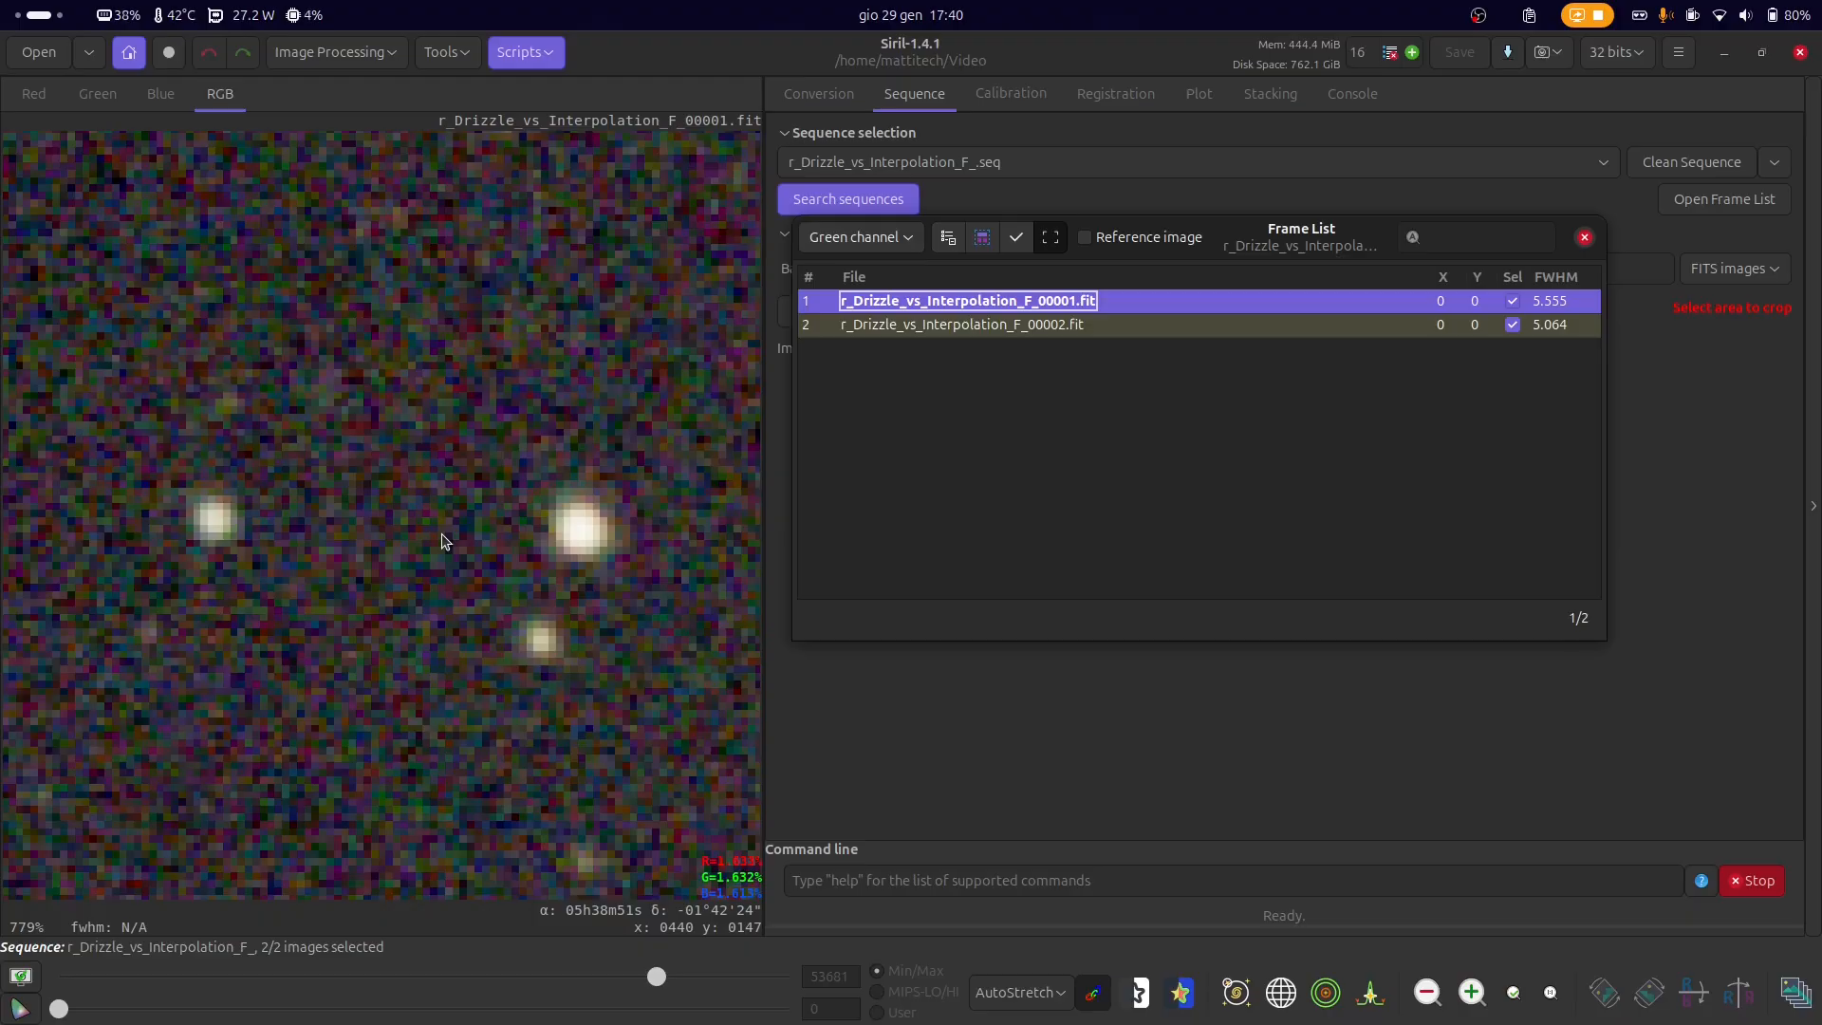
- Compare noise and detail in both frames along the dark dust lane inside the Flame Nebula
scroll(441, 541, down, 6)
scroll(634, 693, up, 5)
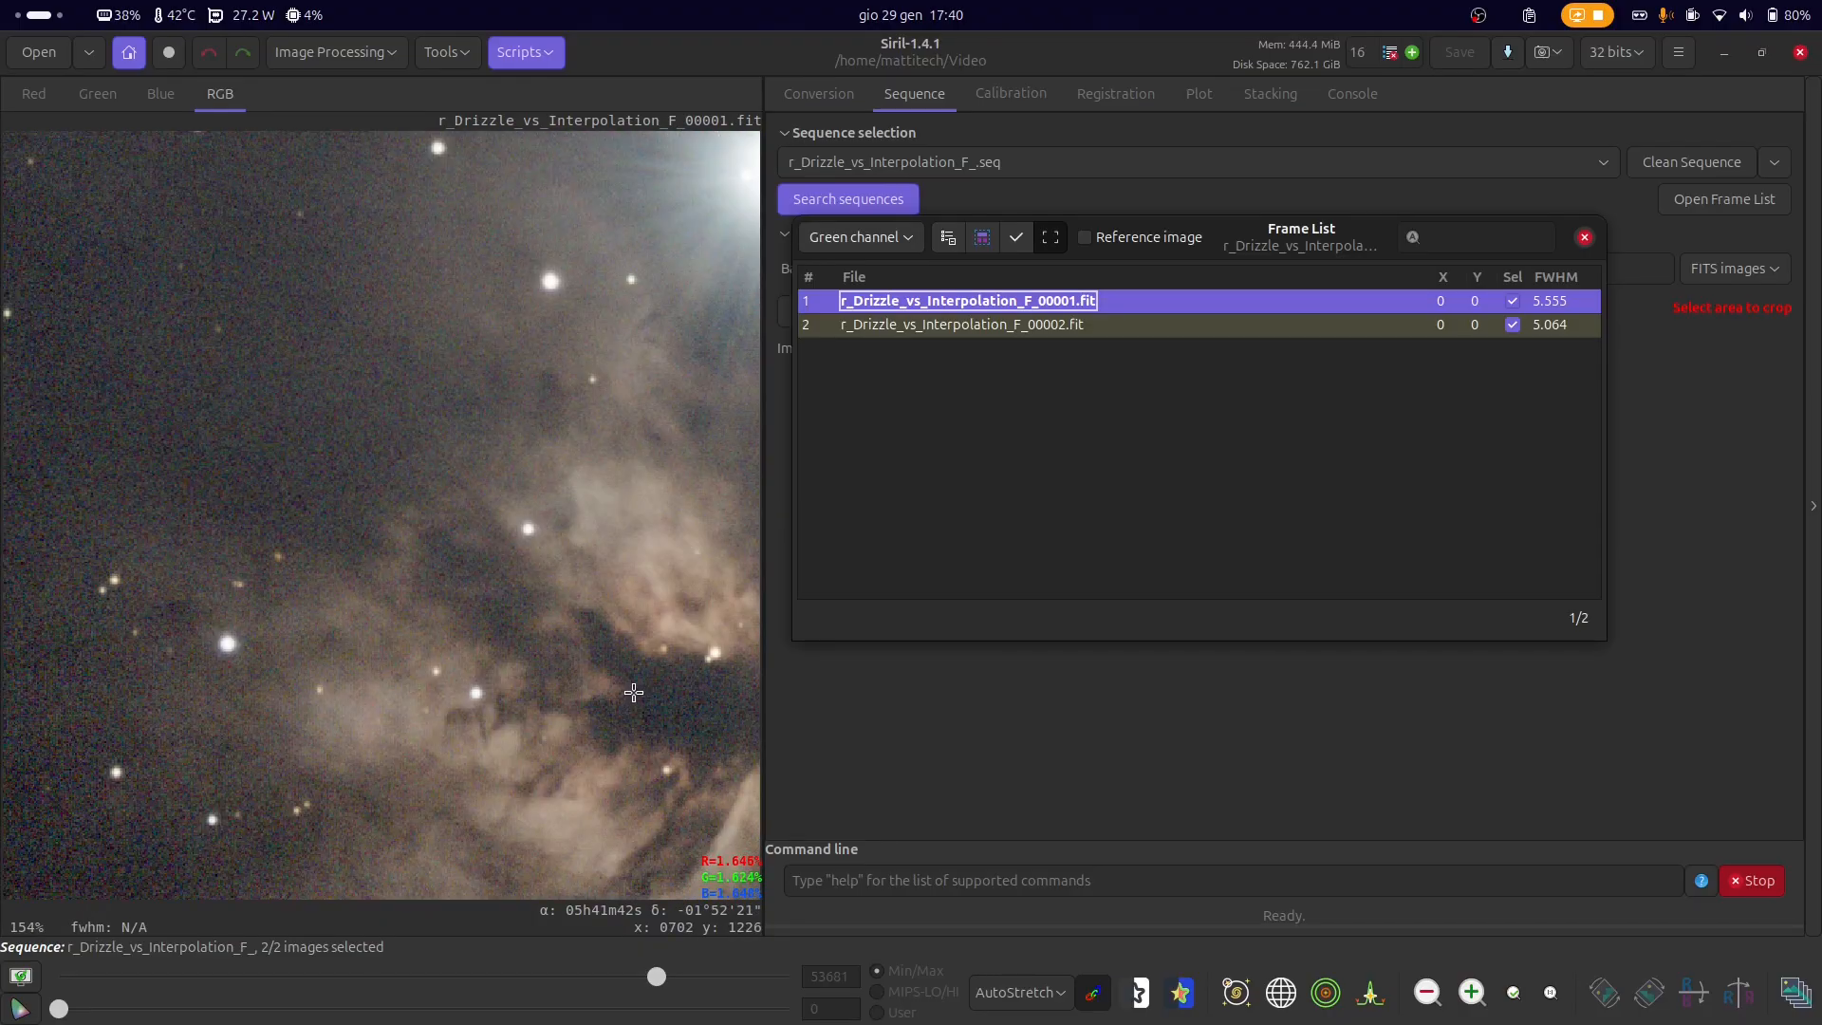
scroll(634, 693, down, 3)
scroll(500, 715, up, 8)
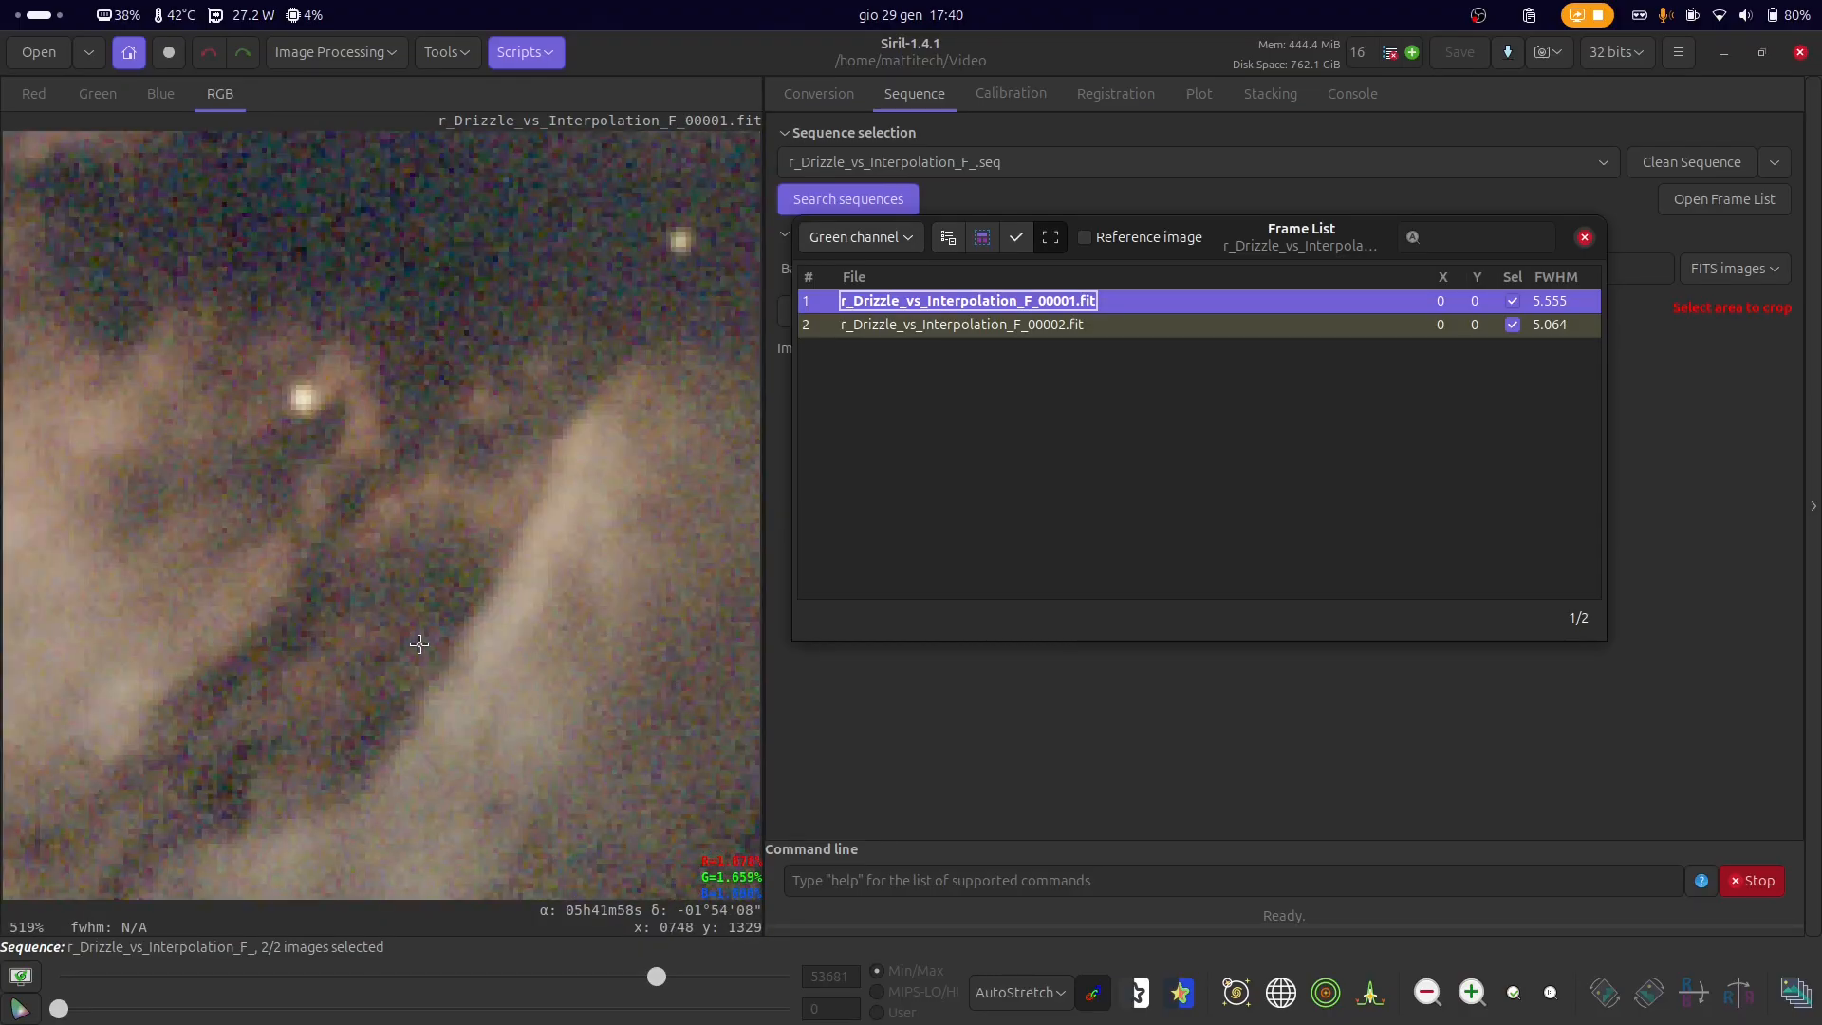
key(Down)
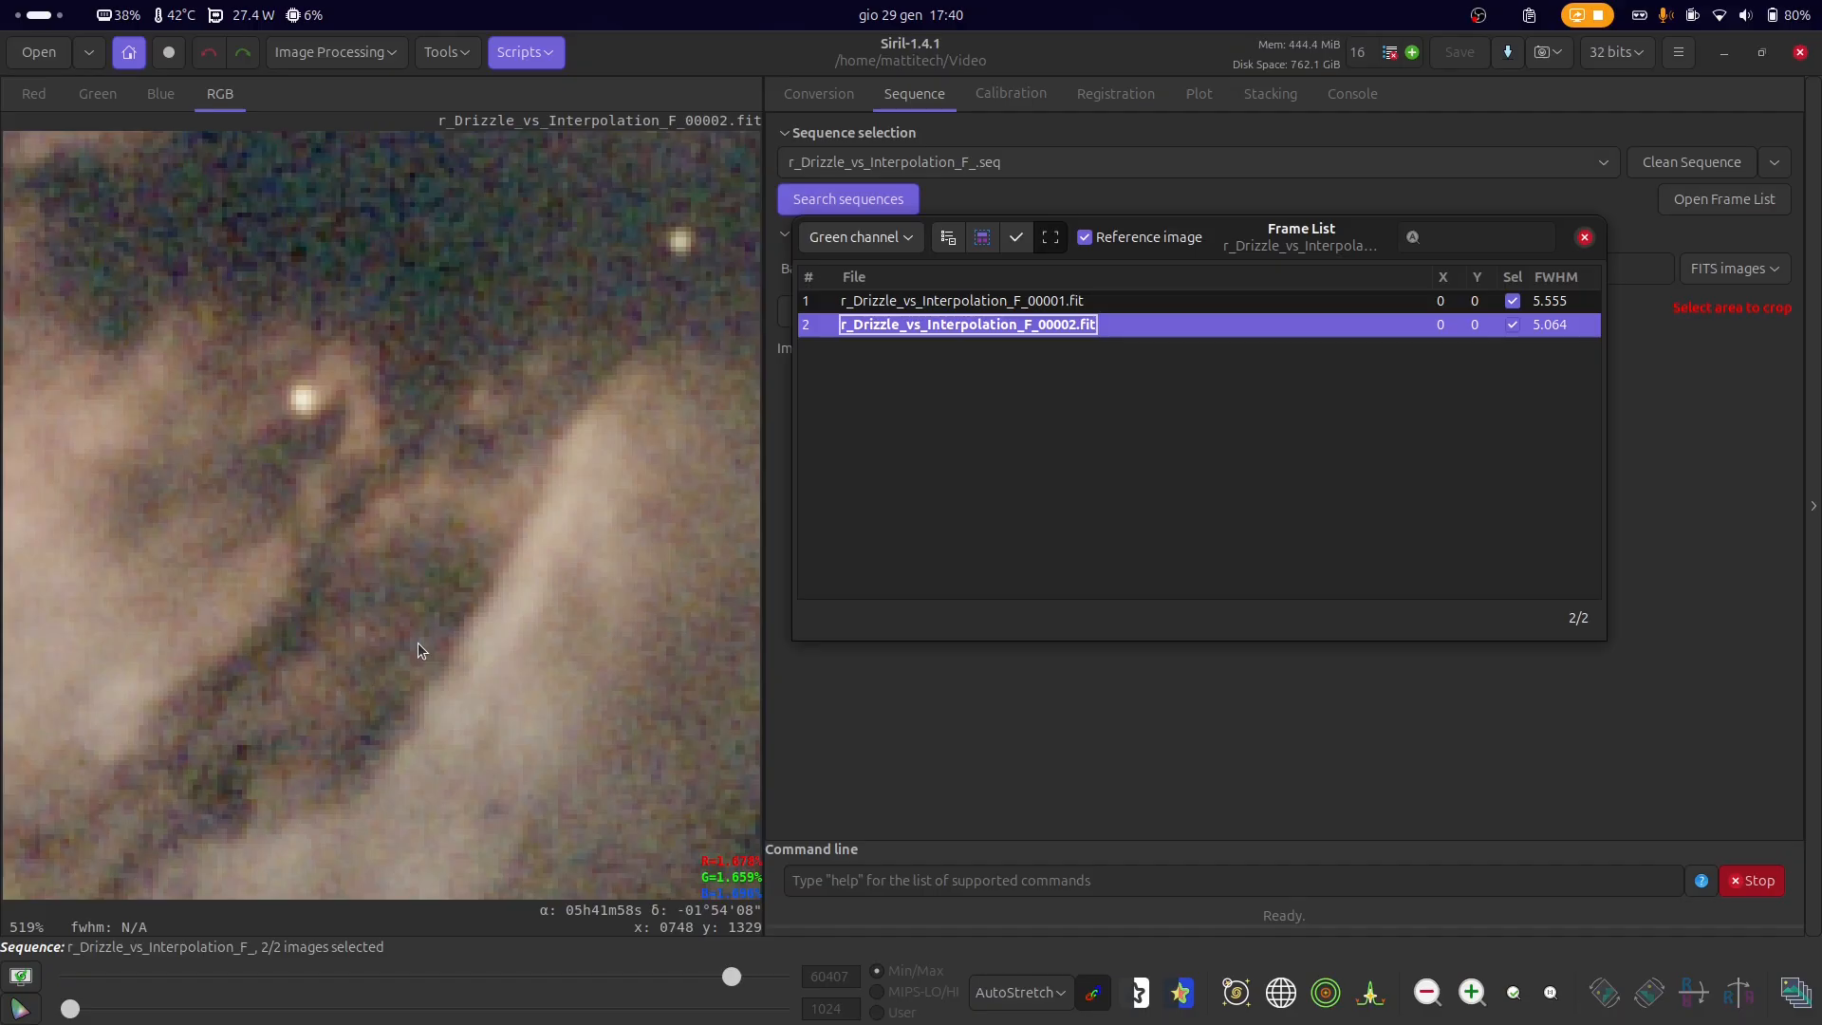
key(Up)
key(Down)
key(Up)
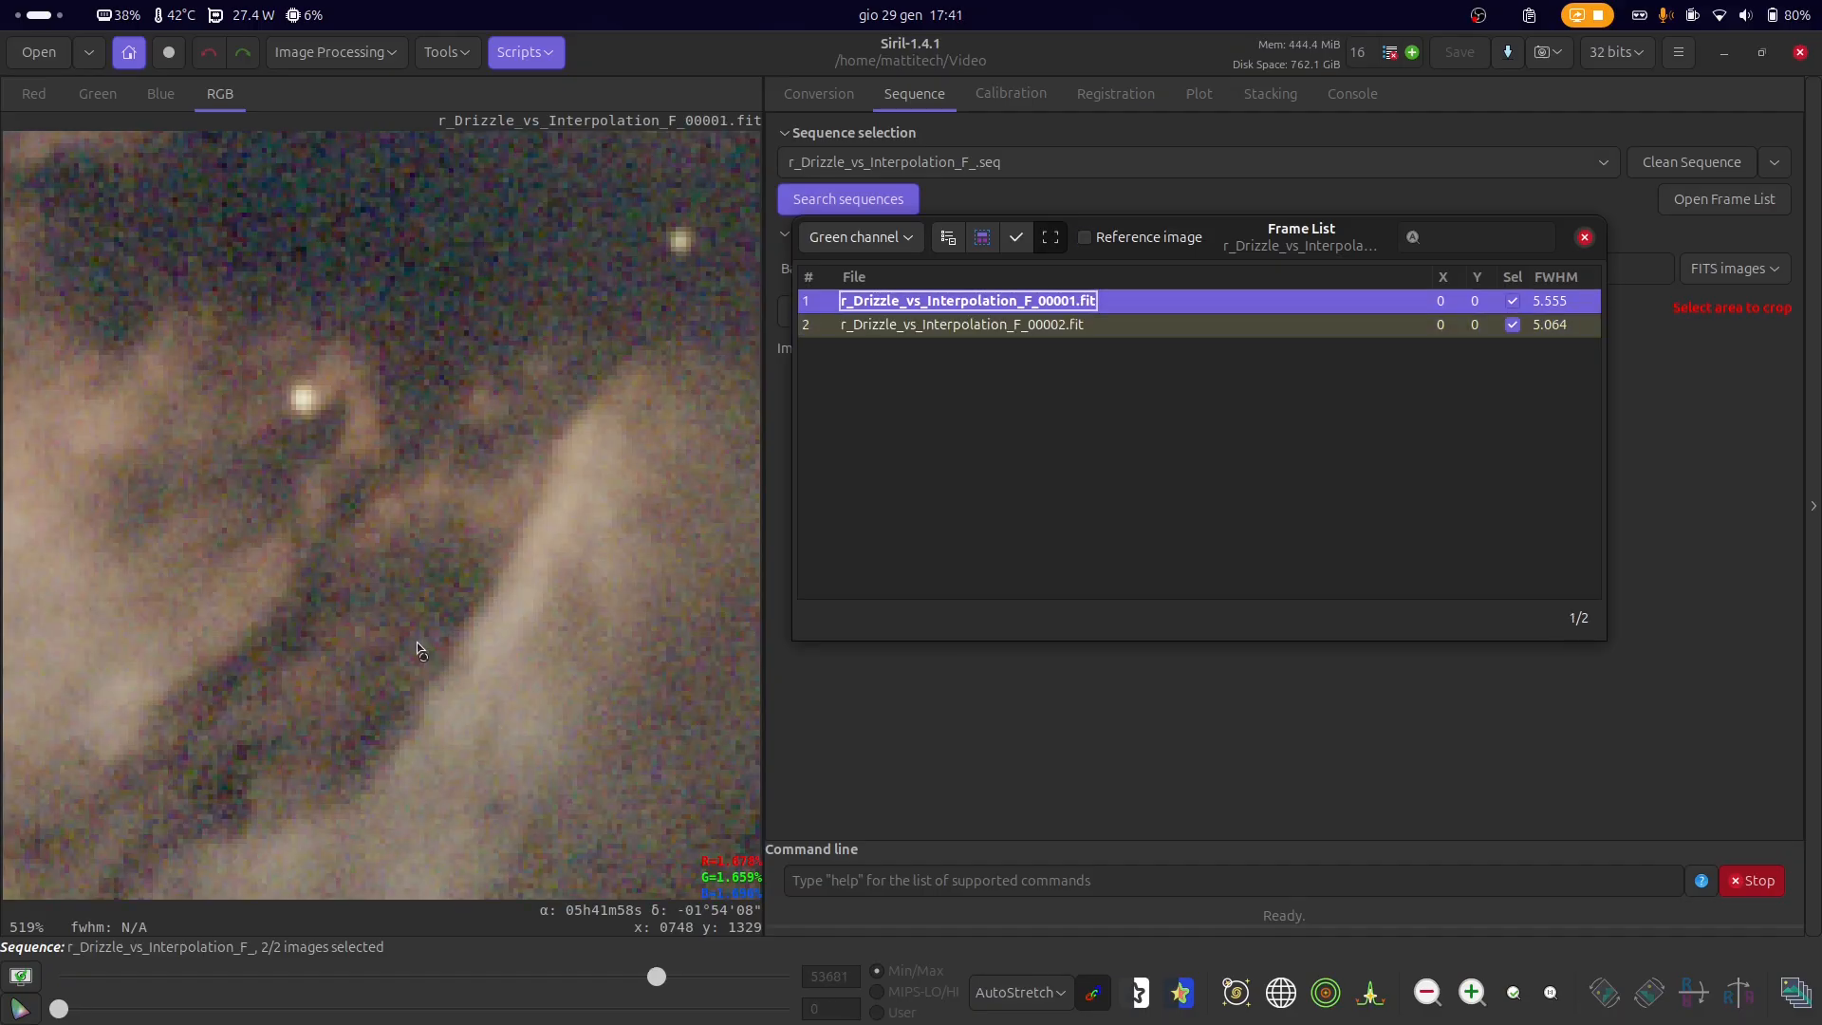
key(Down)
key(Up)
key(Down)
key(Up)
key(Down)
key(Up)
key(Down)
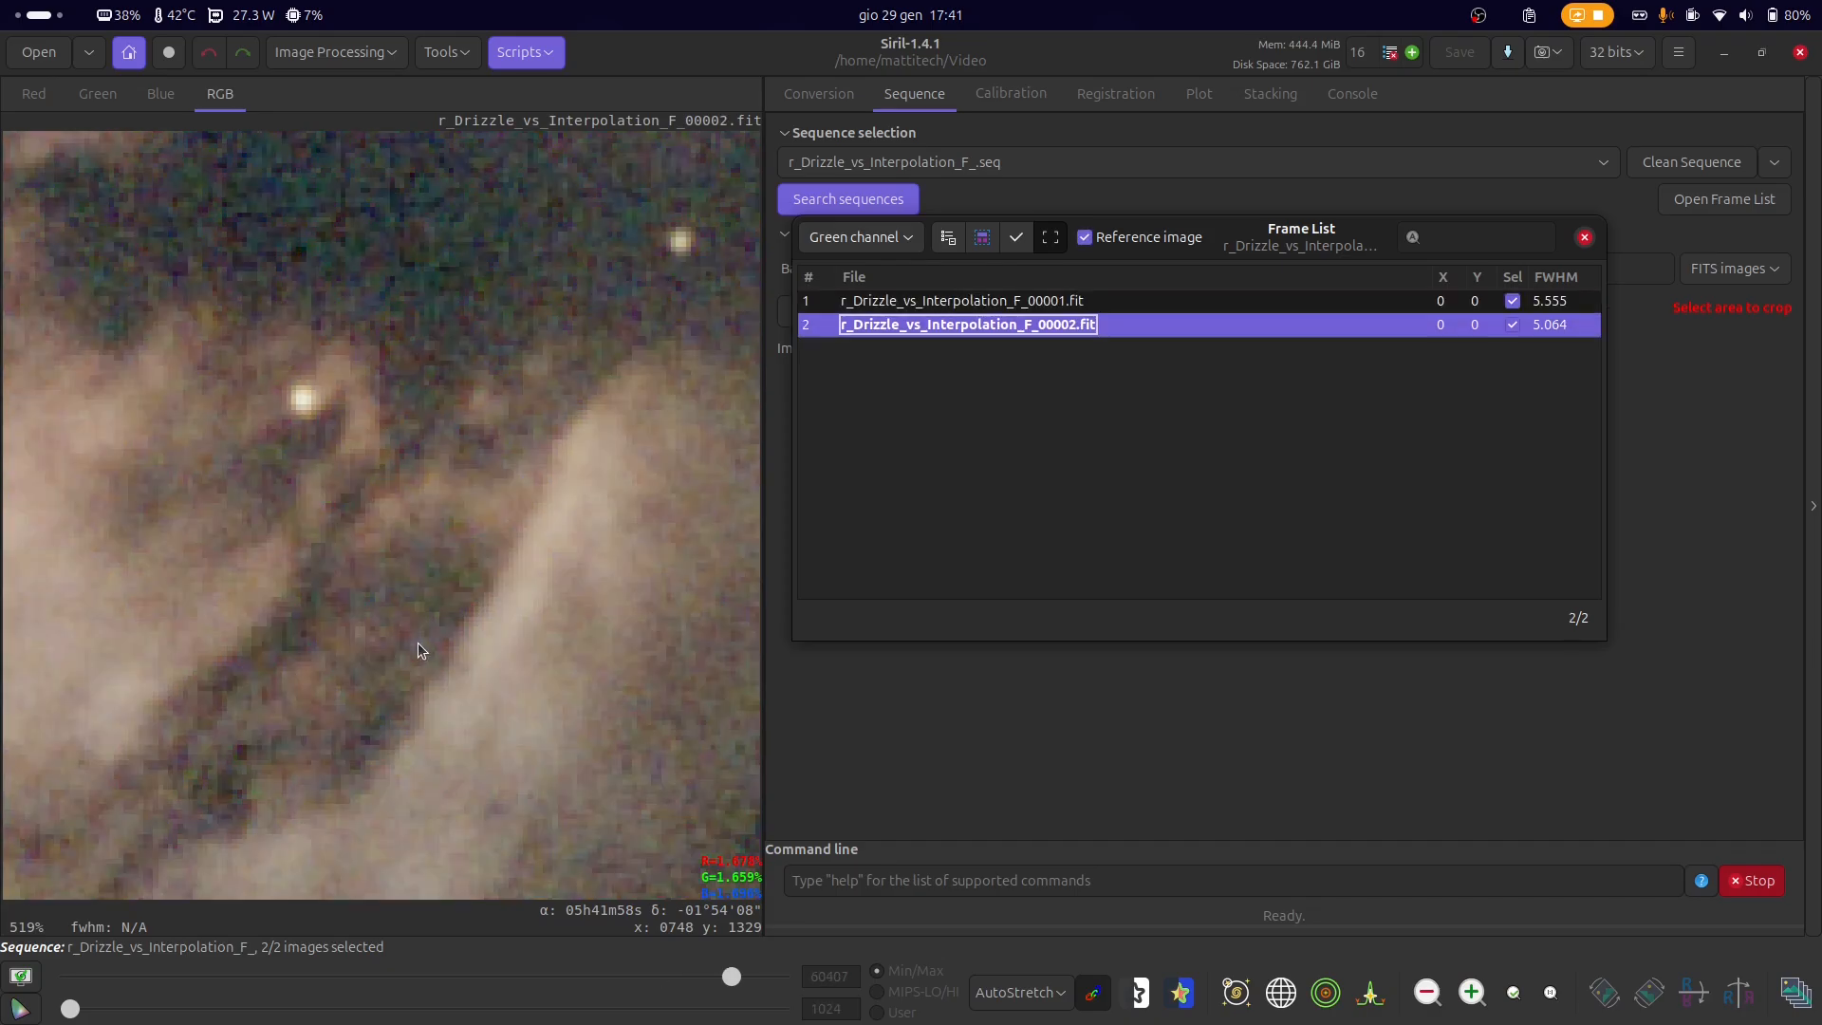
key(Up)
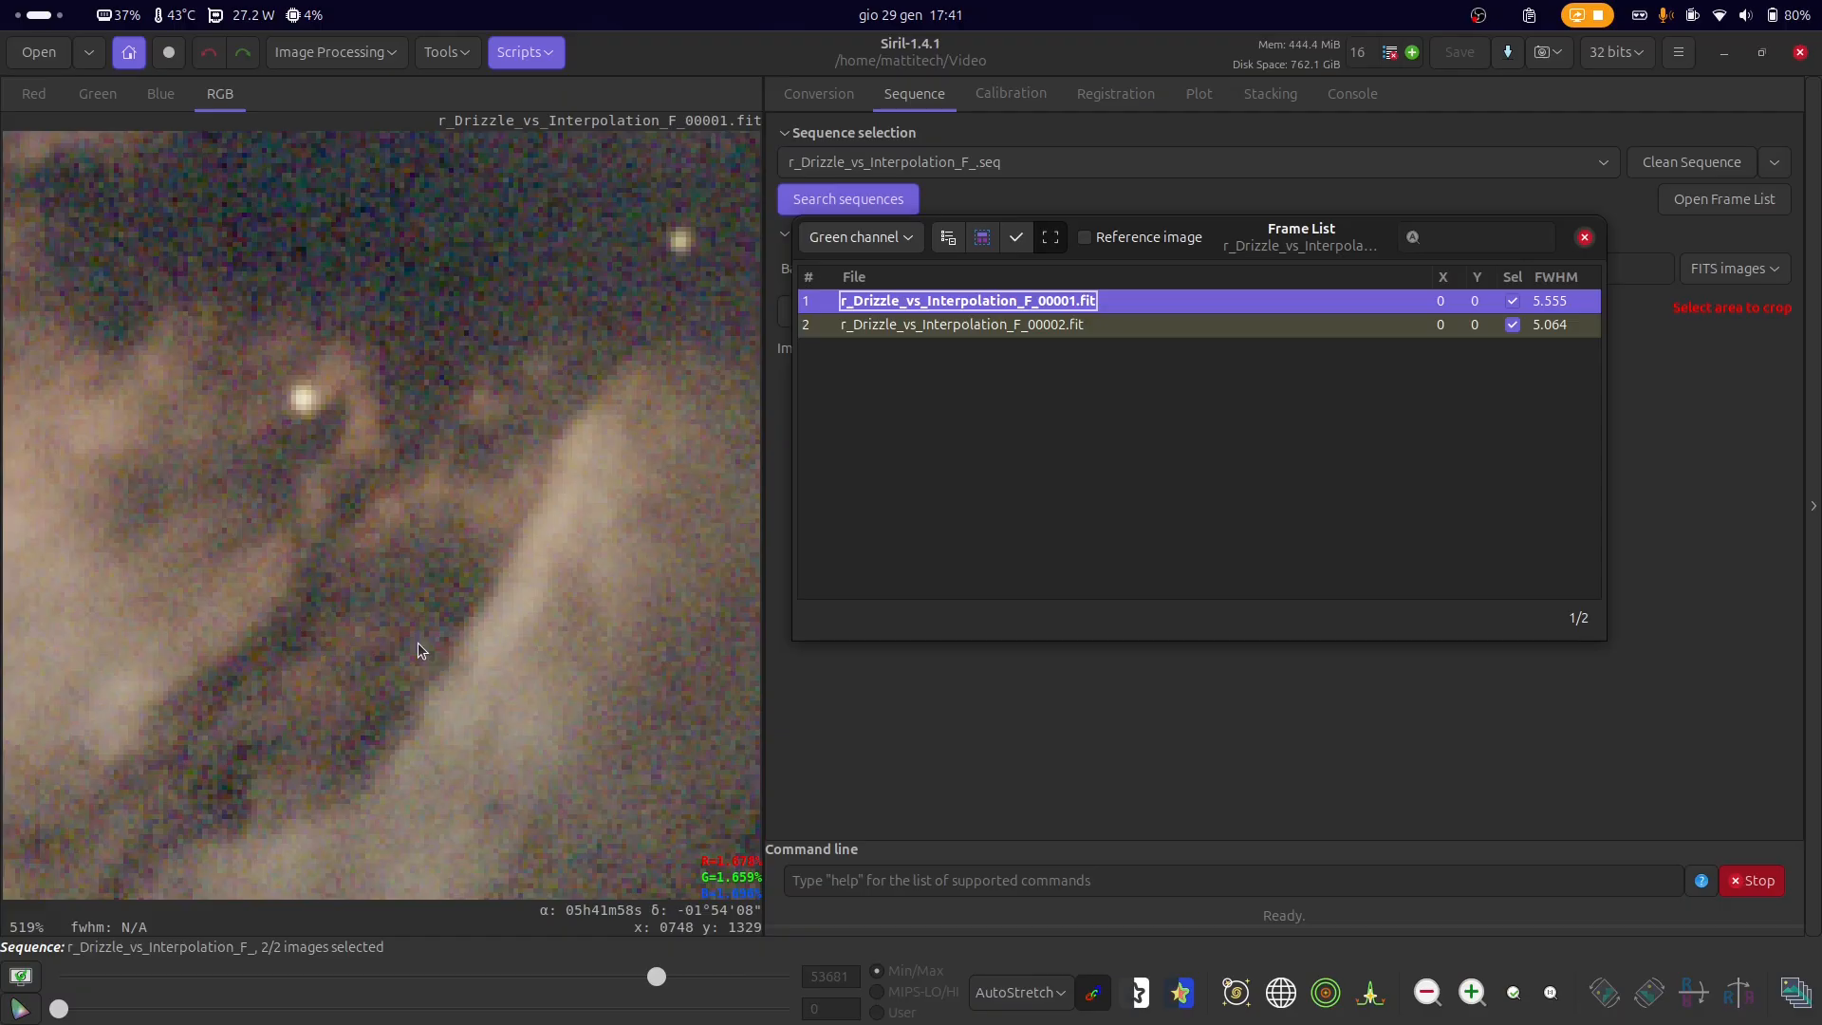
- Compare the two frames on the bright star pair and faint star field near the Horsehead Nebula
scroll(417, 641, down, 5)
scroll(229, 617, down, 3)
scroll(519, 537, up, 5)
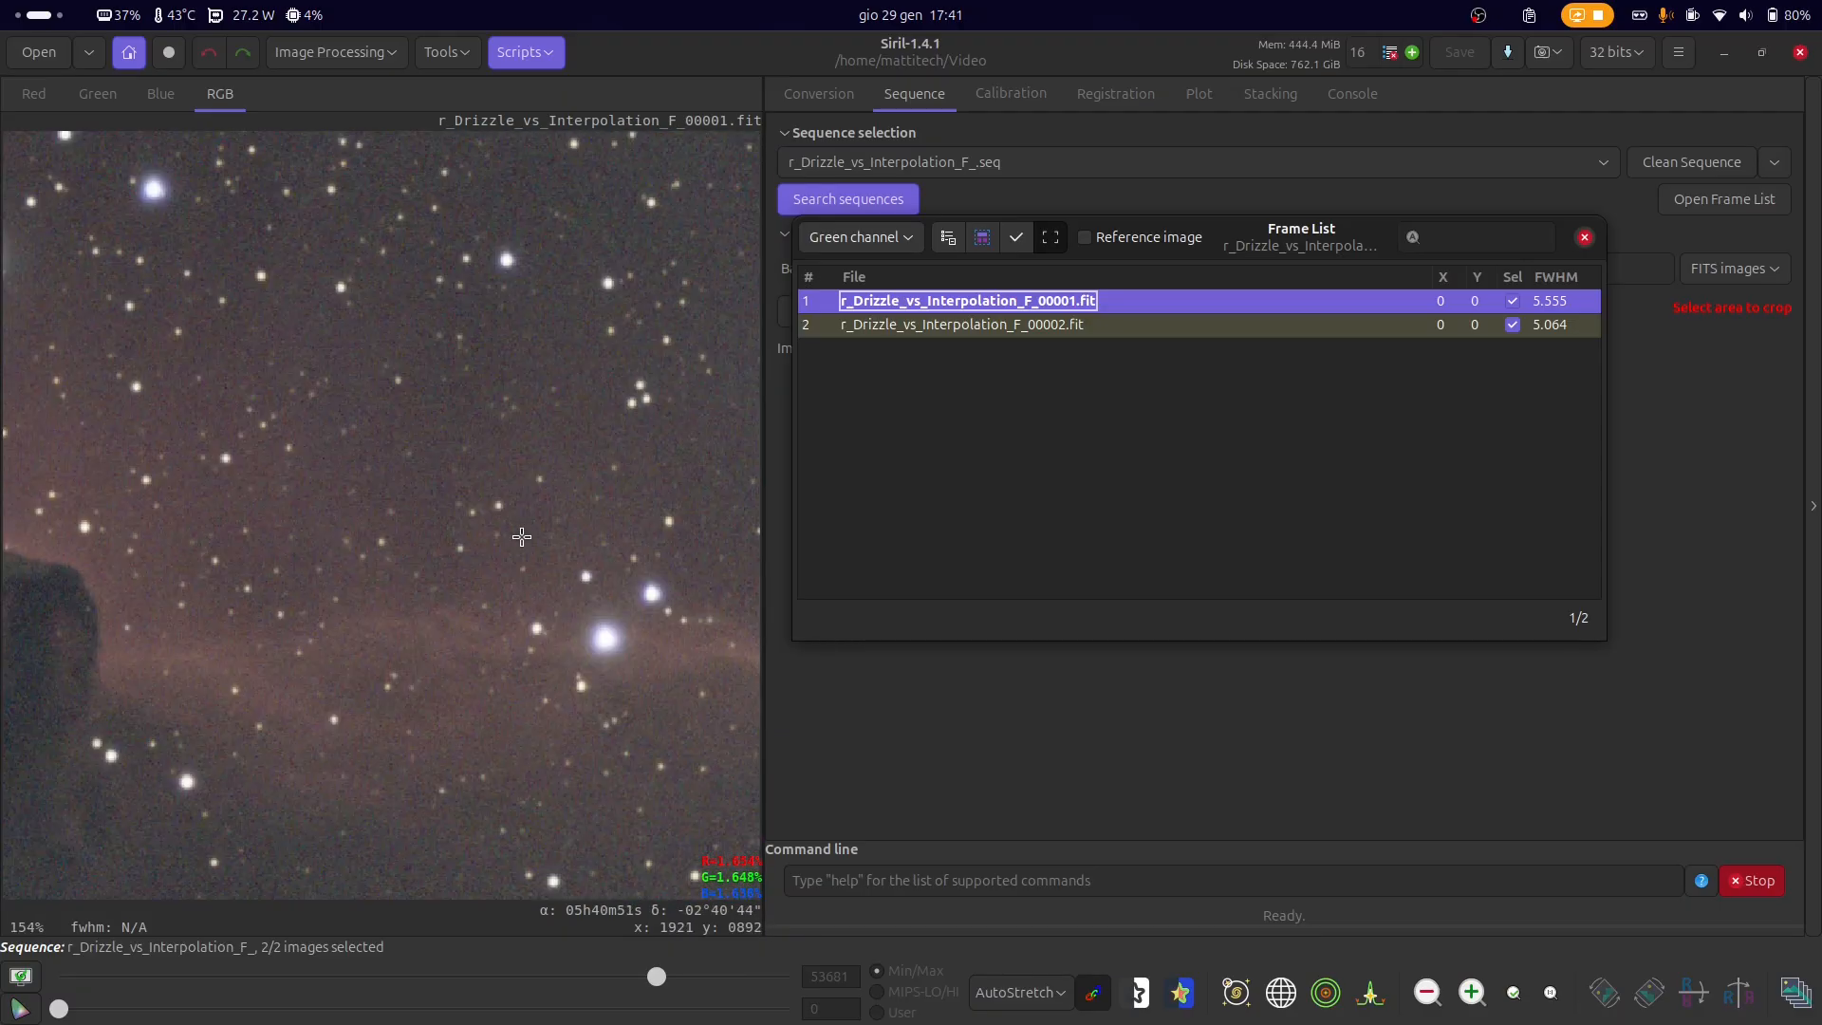
scroll(500, 707, down, 2)
scroll(504, 407, up, 3)
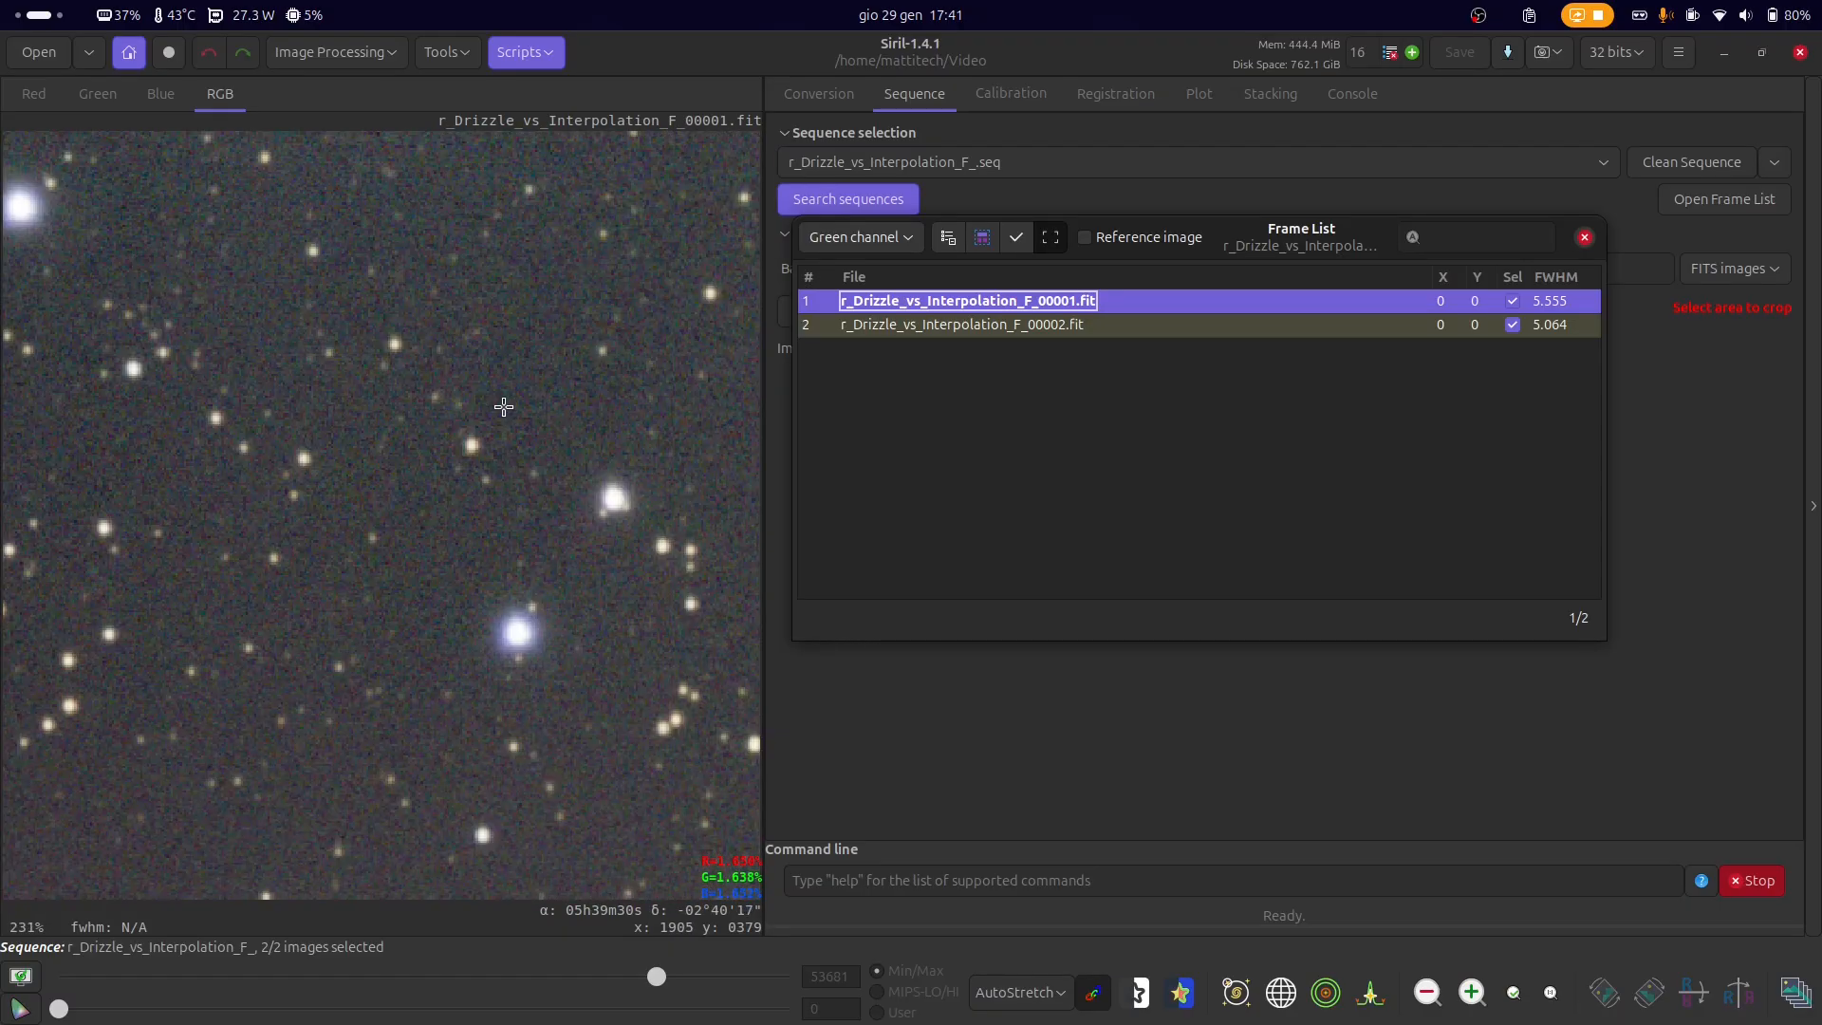
key(Down)
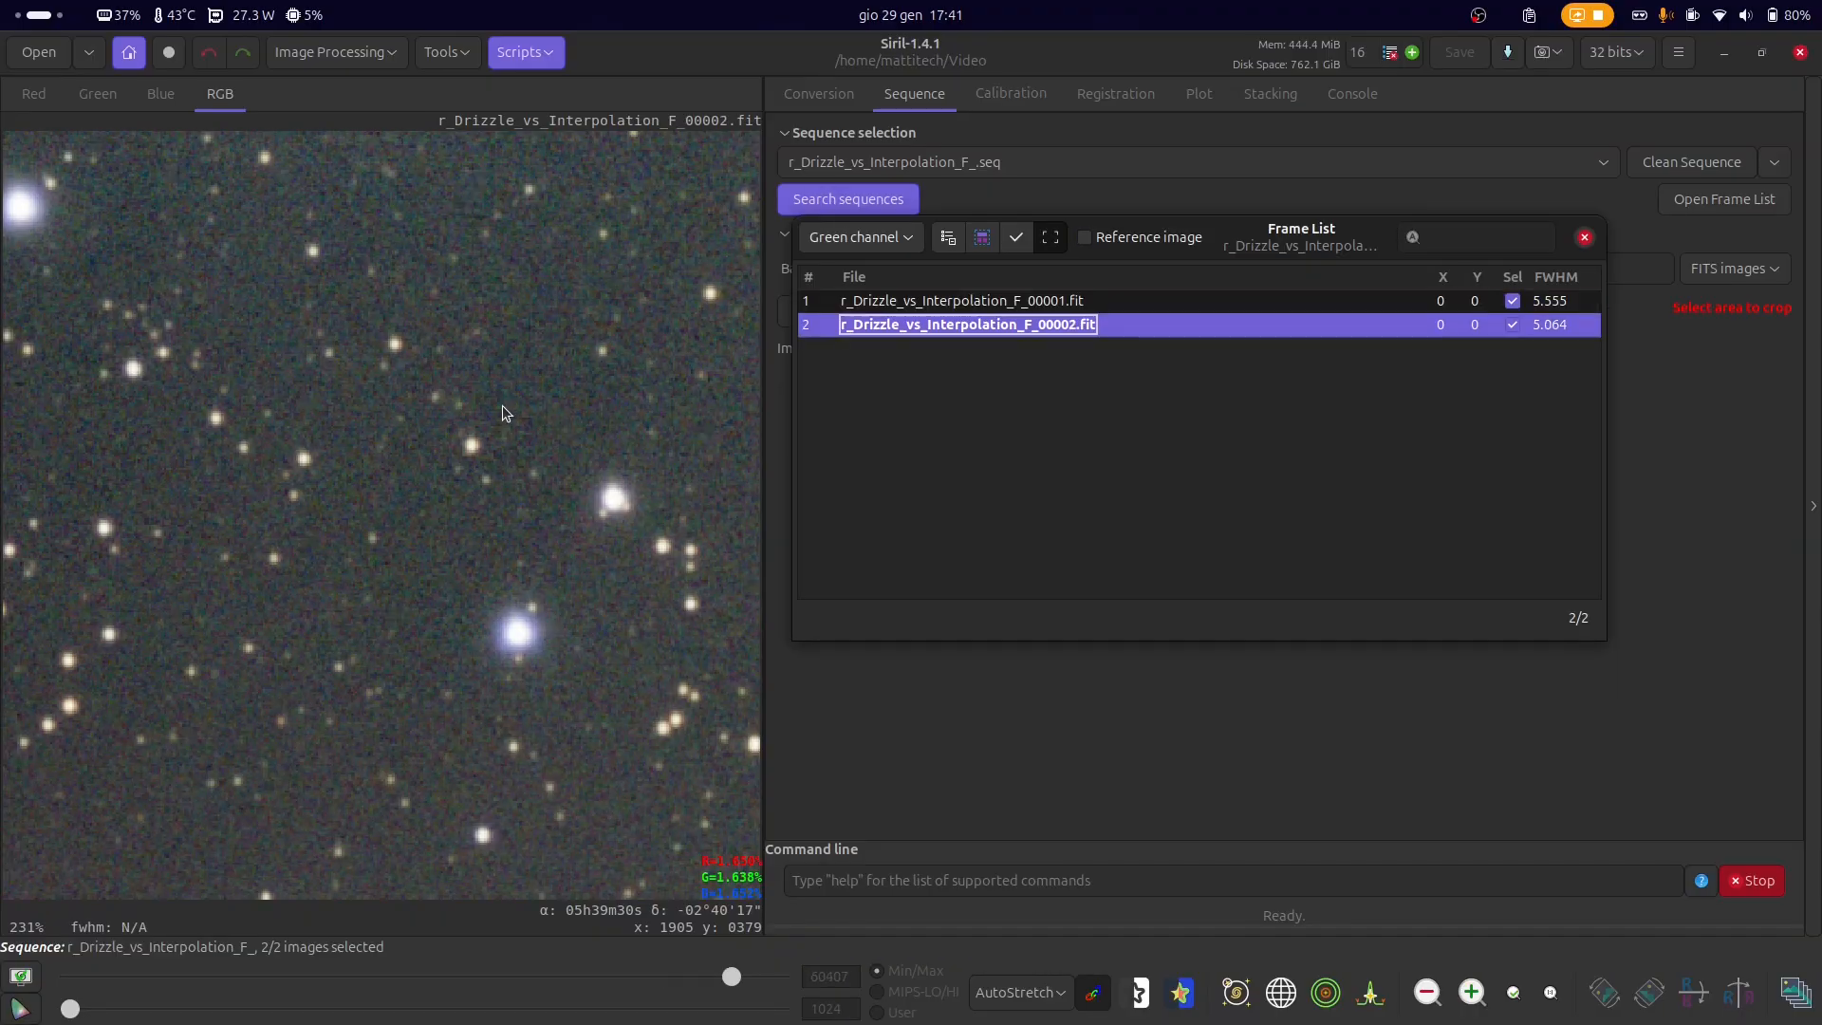
key(Up)
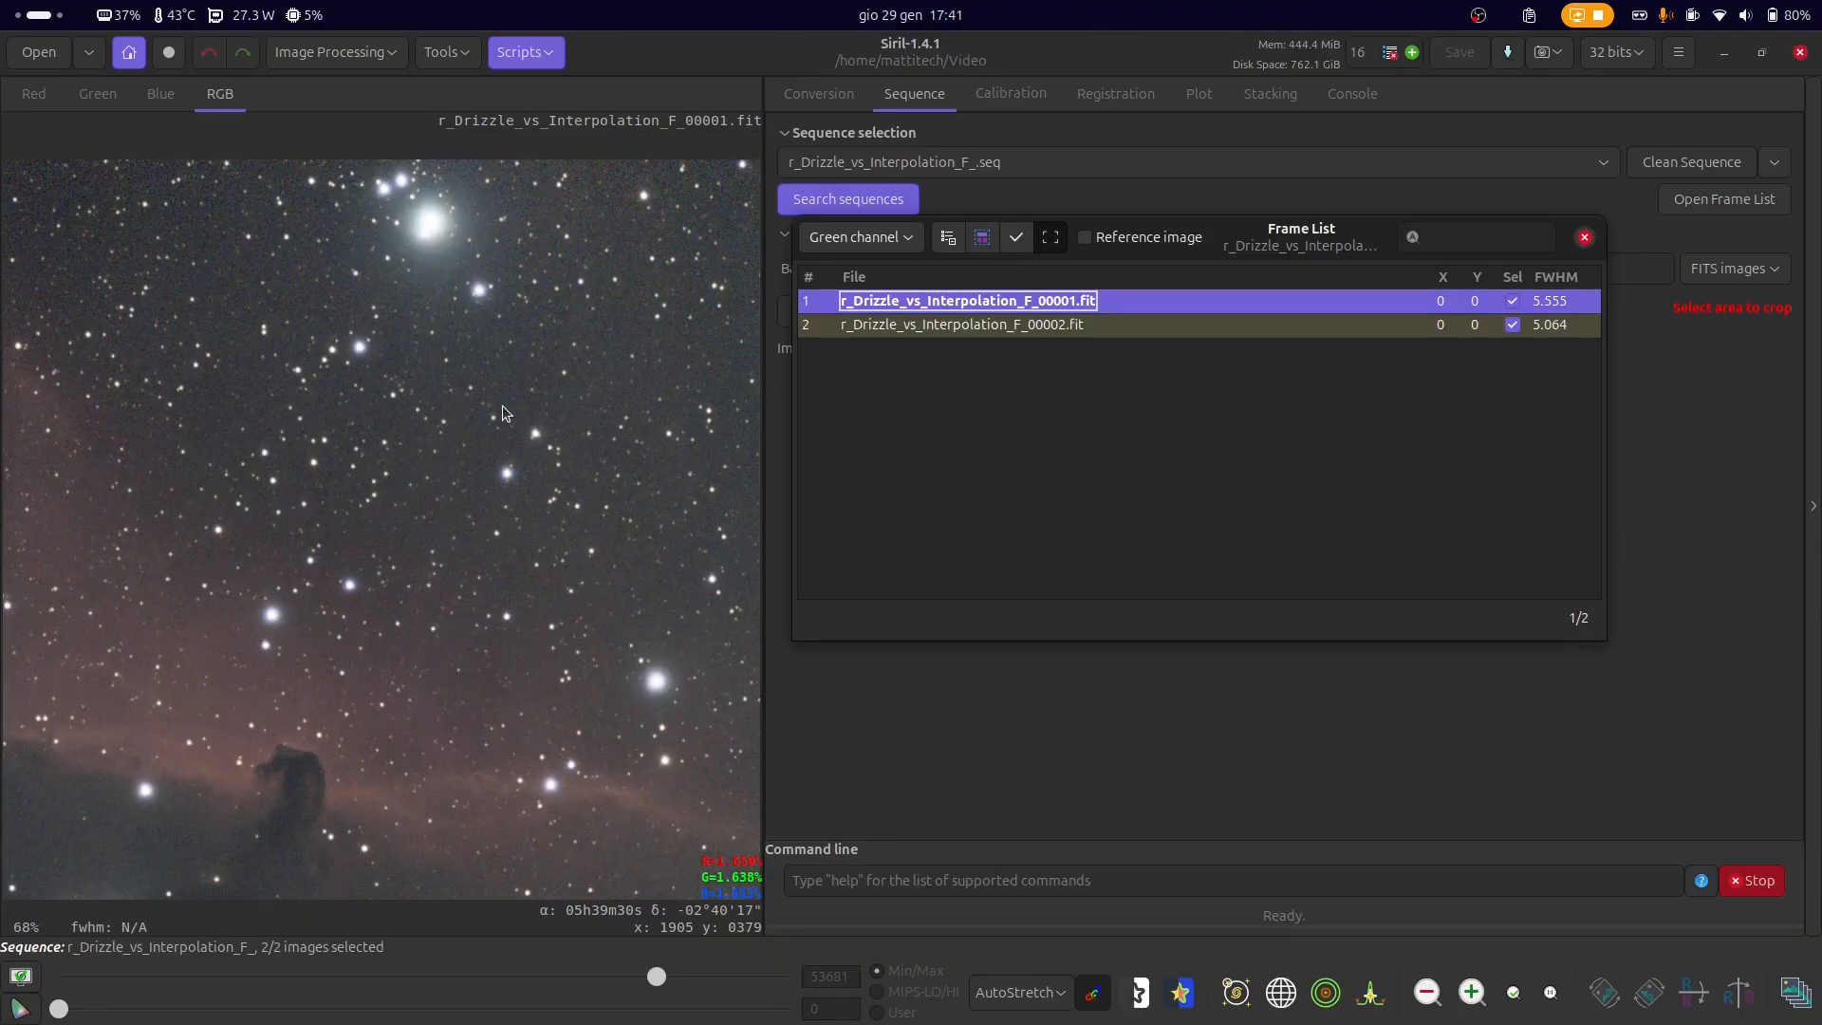
- Compare both frames on the bright reflection nebula beside the Horsehead, checking background noise and cloud detail
scroll(243, 382, up, 2)
drag(305, 324, 350, 321)
scroll(350, 321, down, 2)
scroll(346, 781, up, 2)
scroll(475, 535, down, 2)
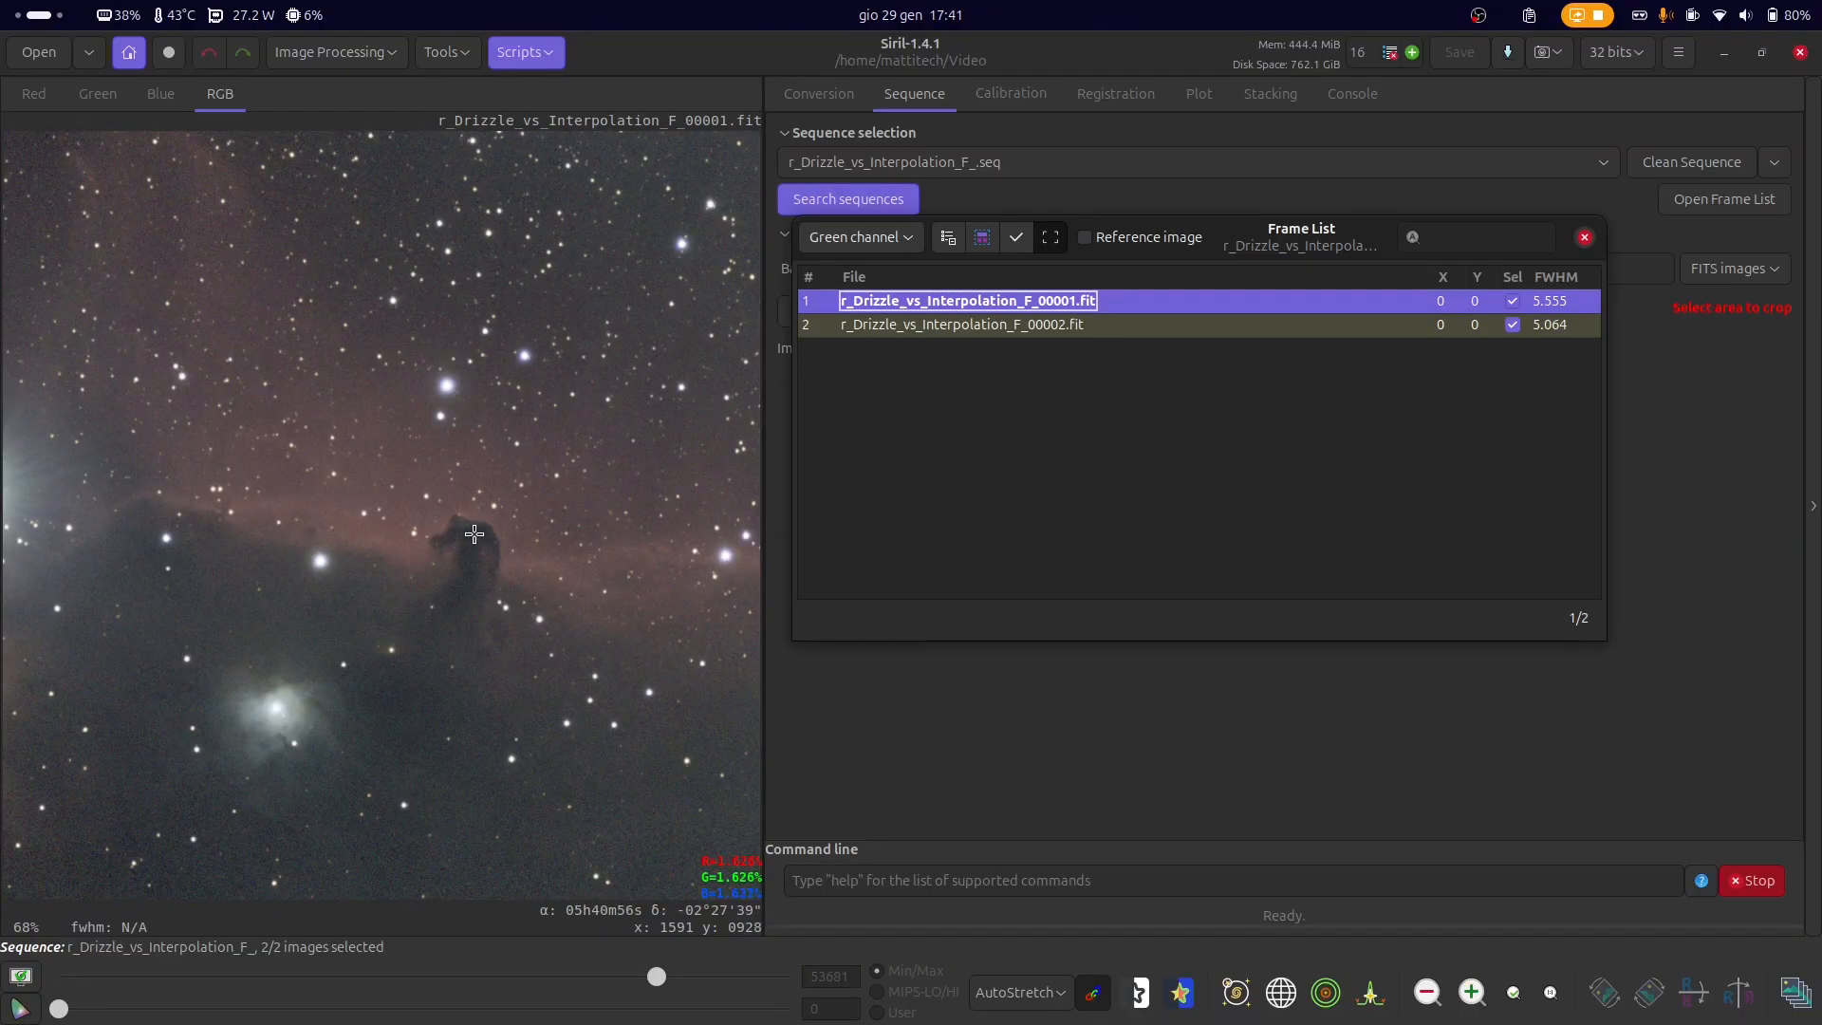
scroll(252, 750, up, 5)
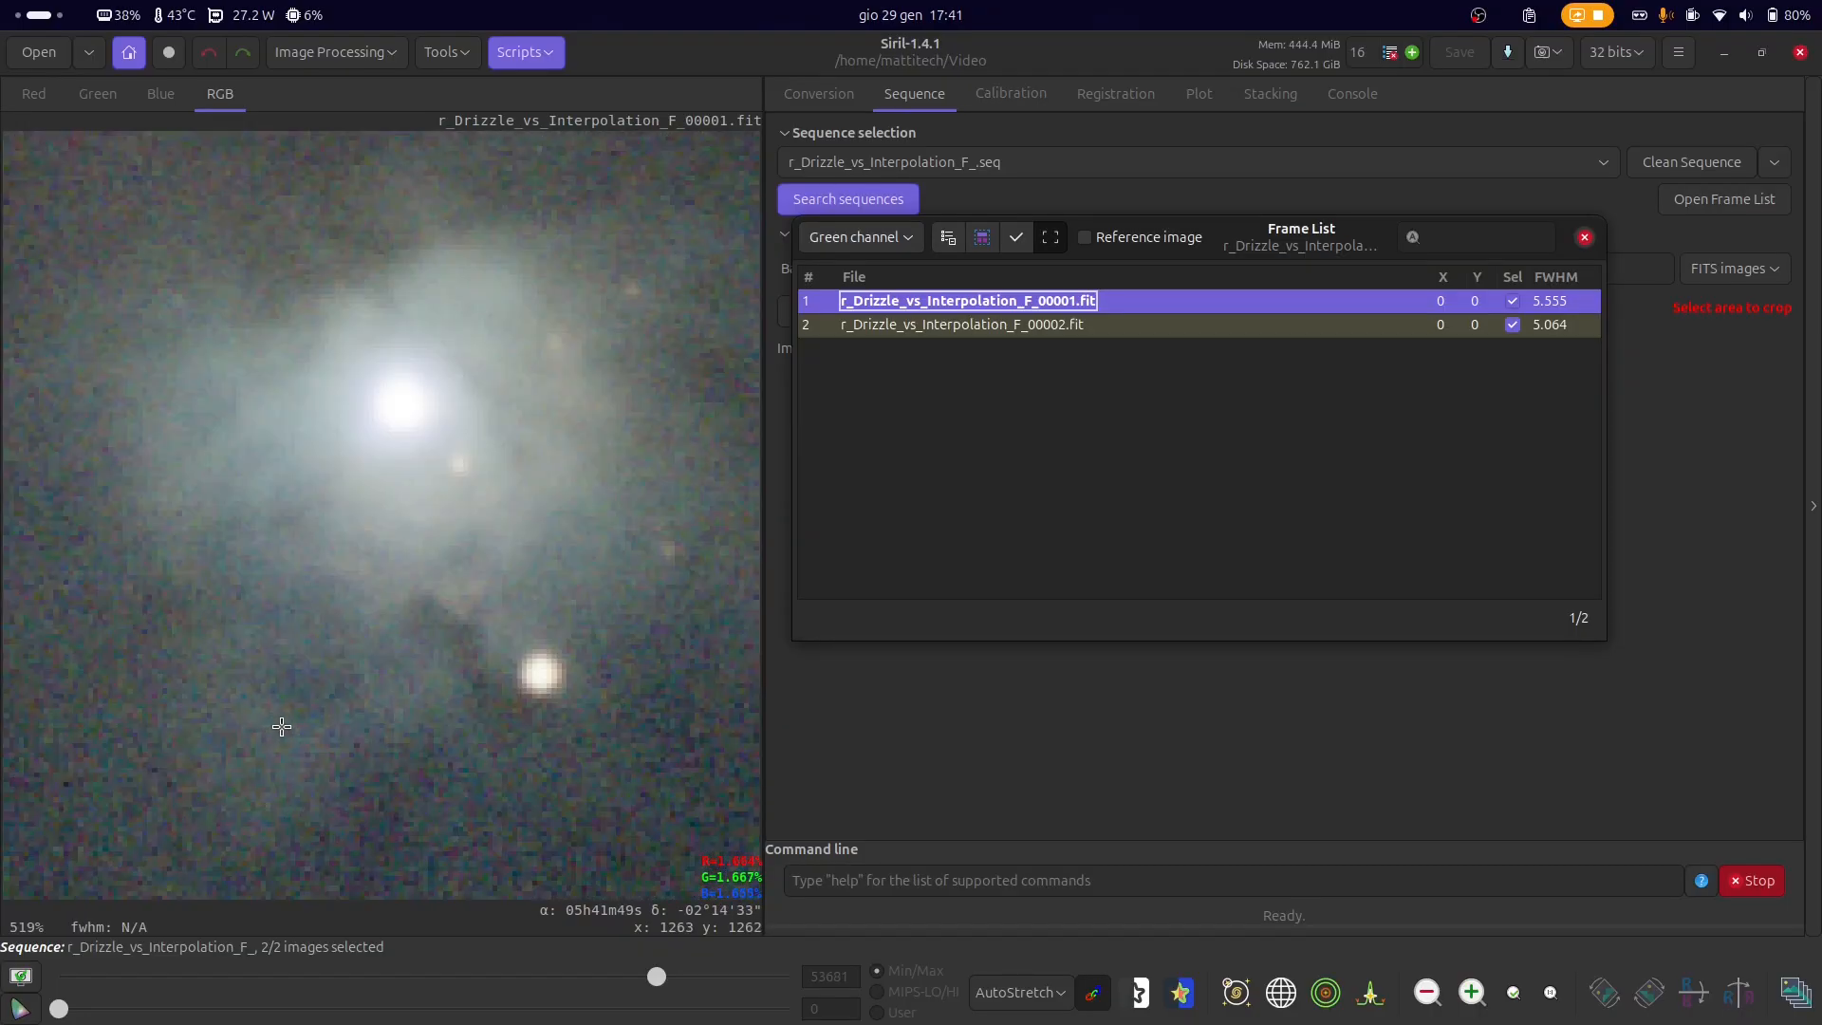
key(Down)
key(Up)
key(Down)
key(Up)
key(Down)
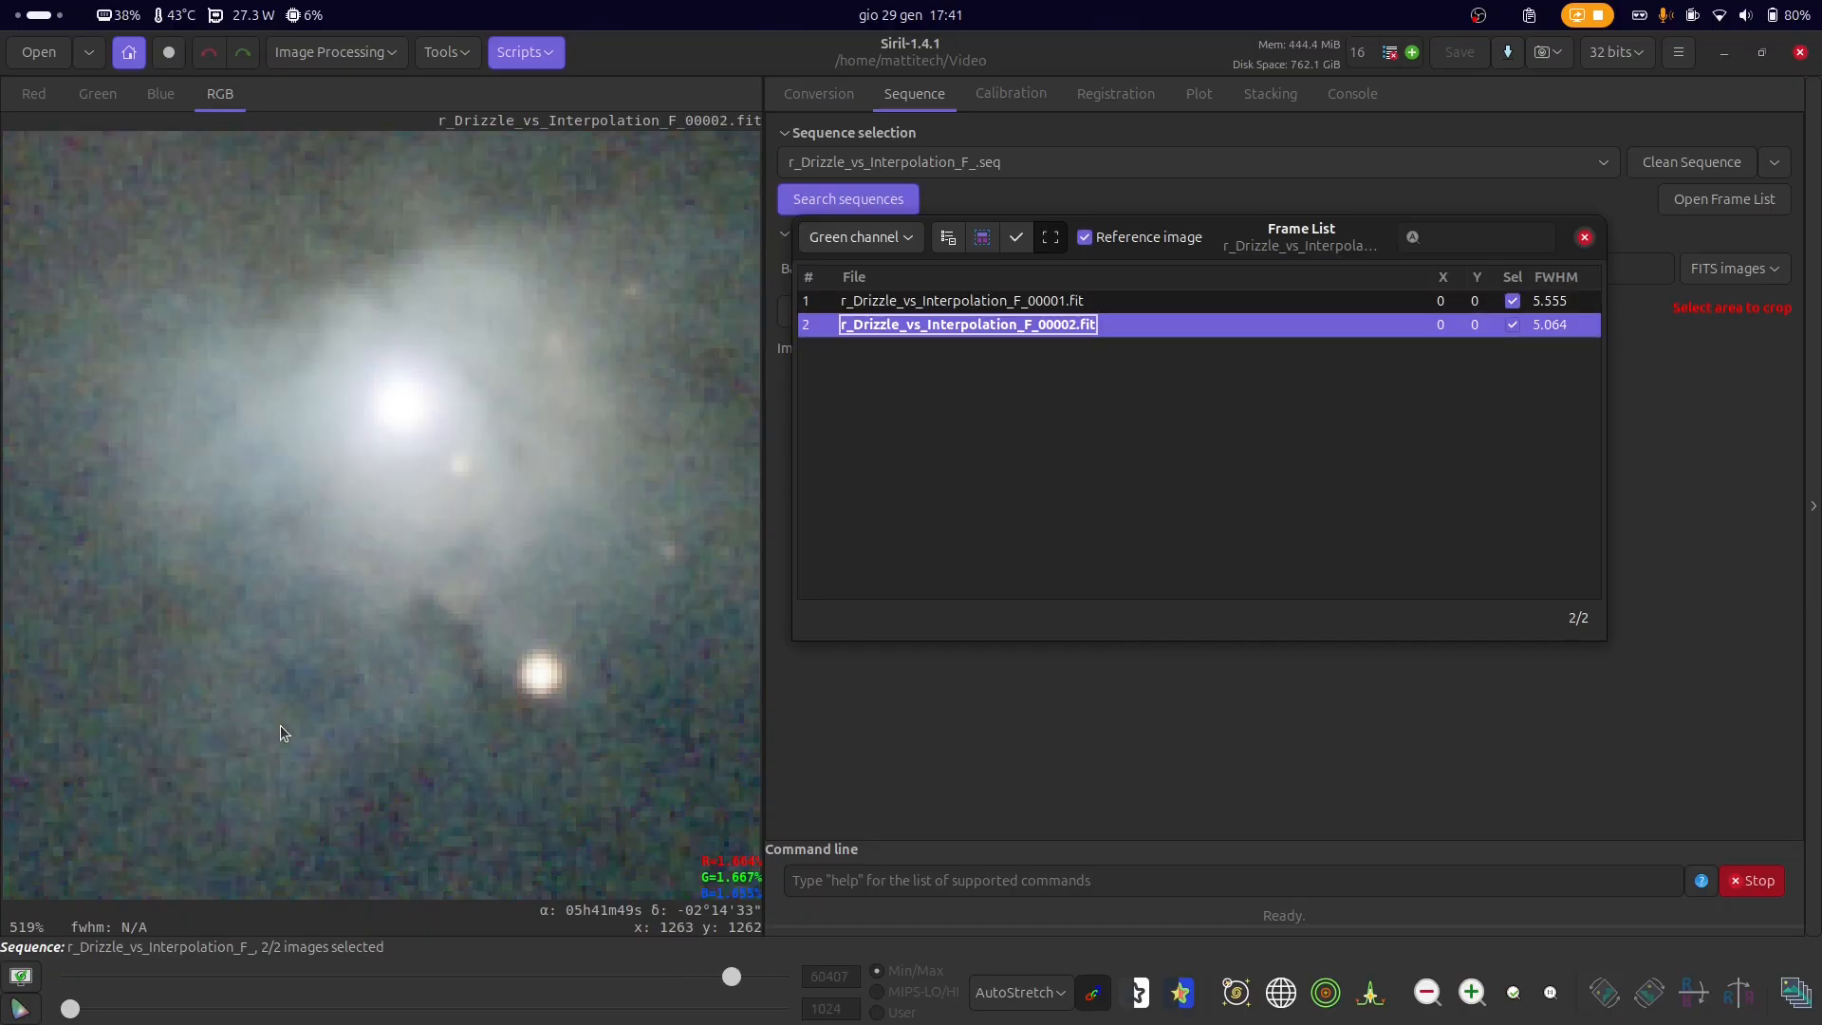
key(Up)
key(Down)
key(Up)
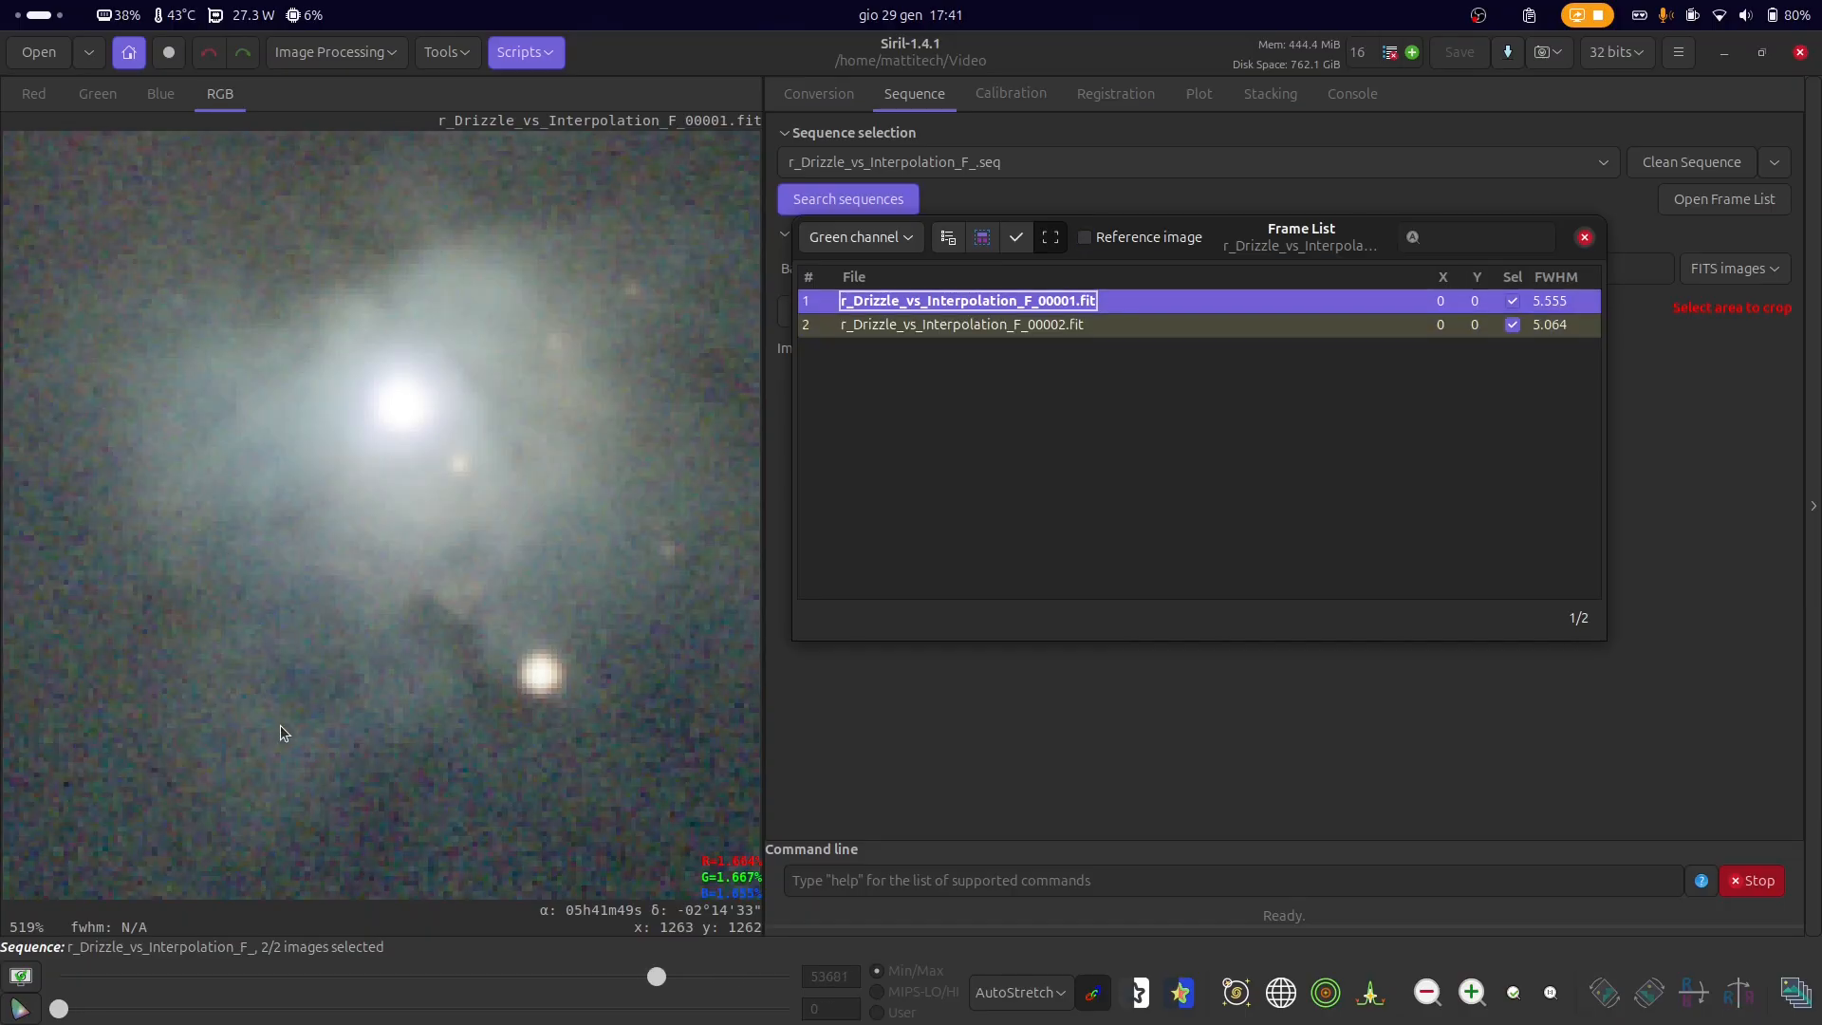
key(Down)
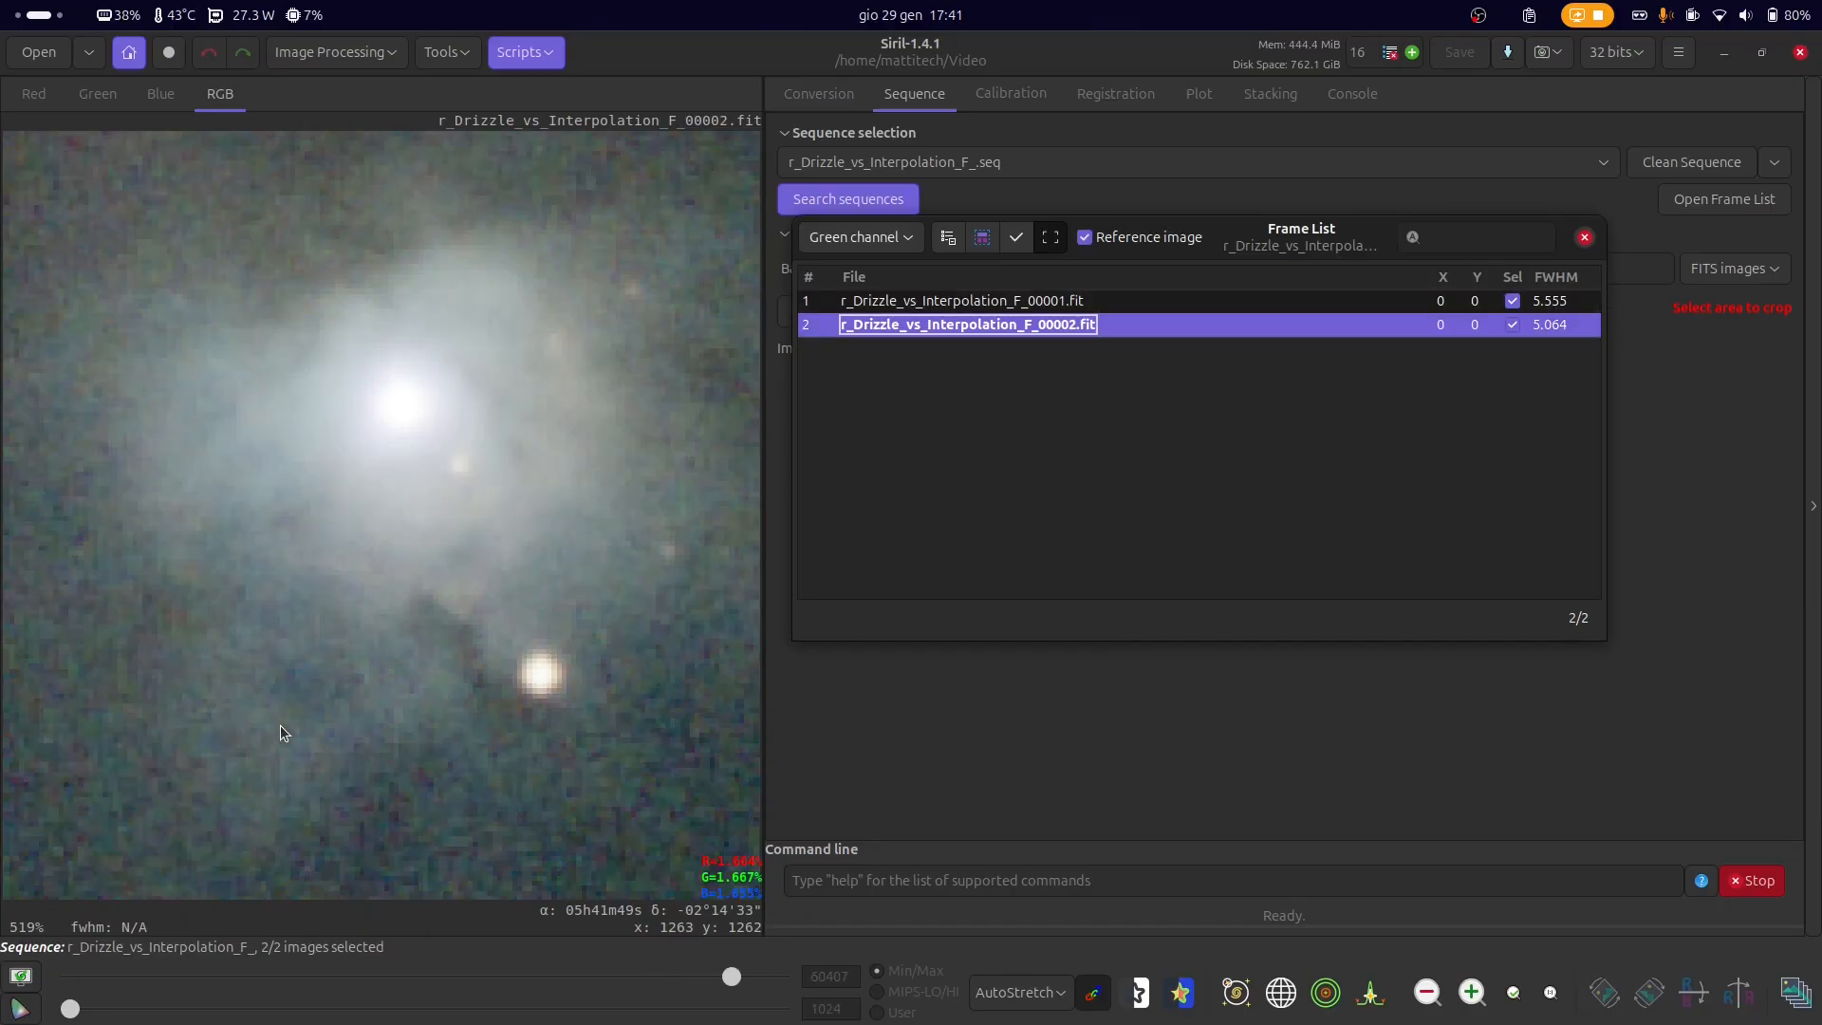
key(Up)
key(Down)
key(Up)
key(Down)
key(Up)
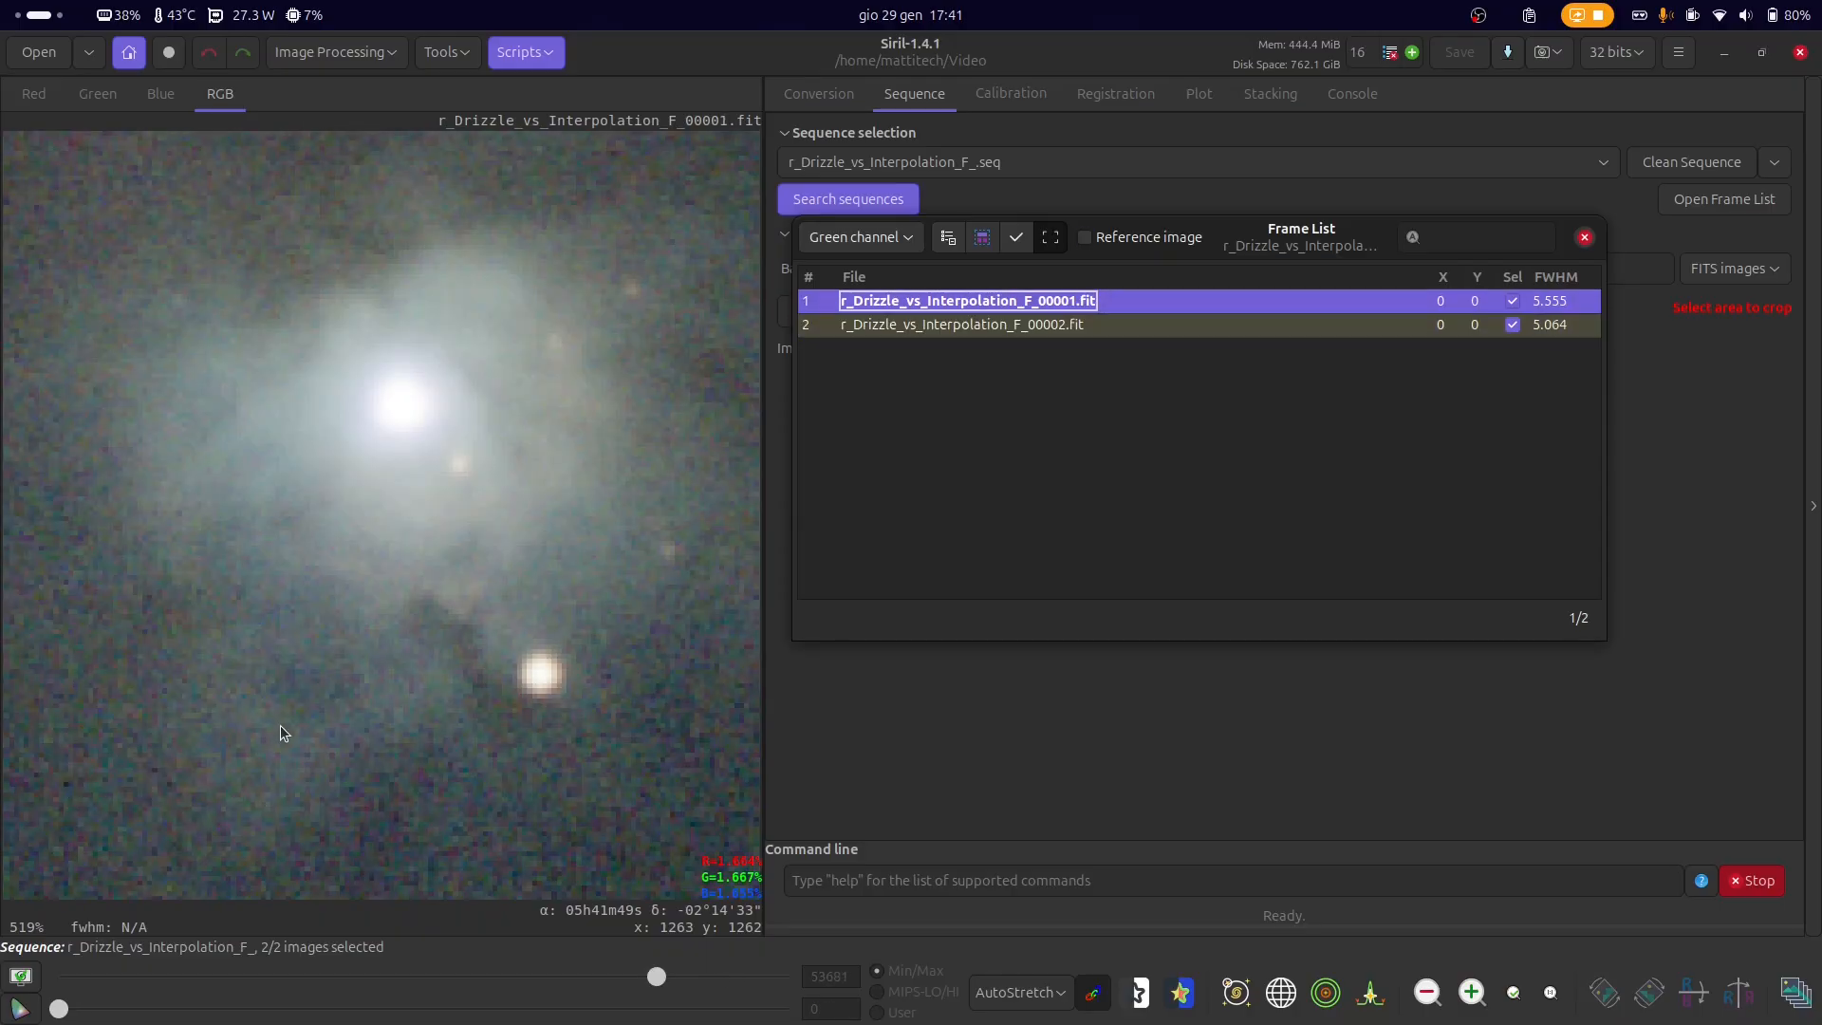
key(Down)
key(Up)
- Examine the Horsehead Nebula's outline and its surrounding stars in the first frame
scroll(280, 727, down, 5)
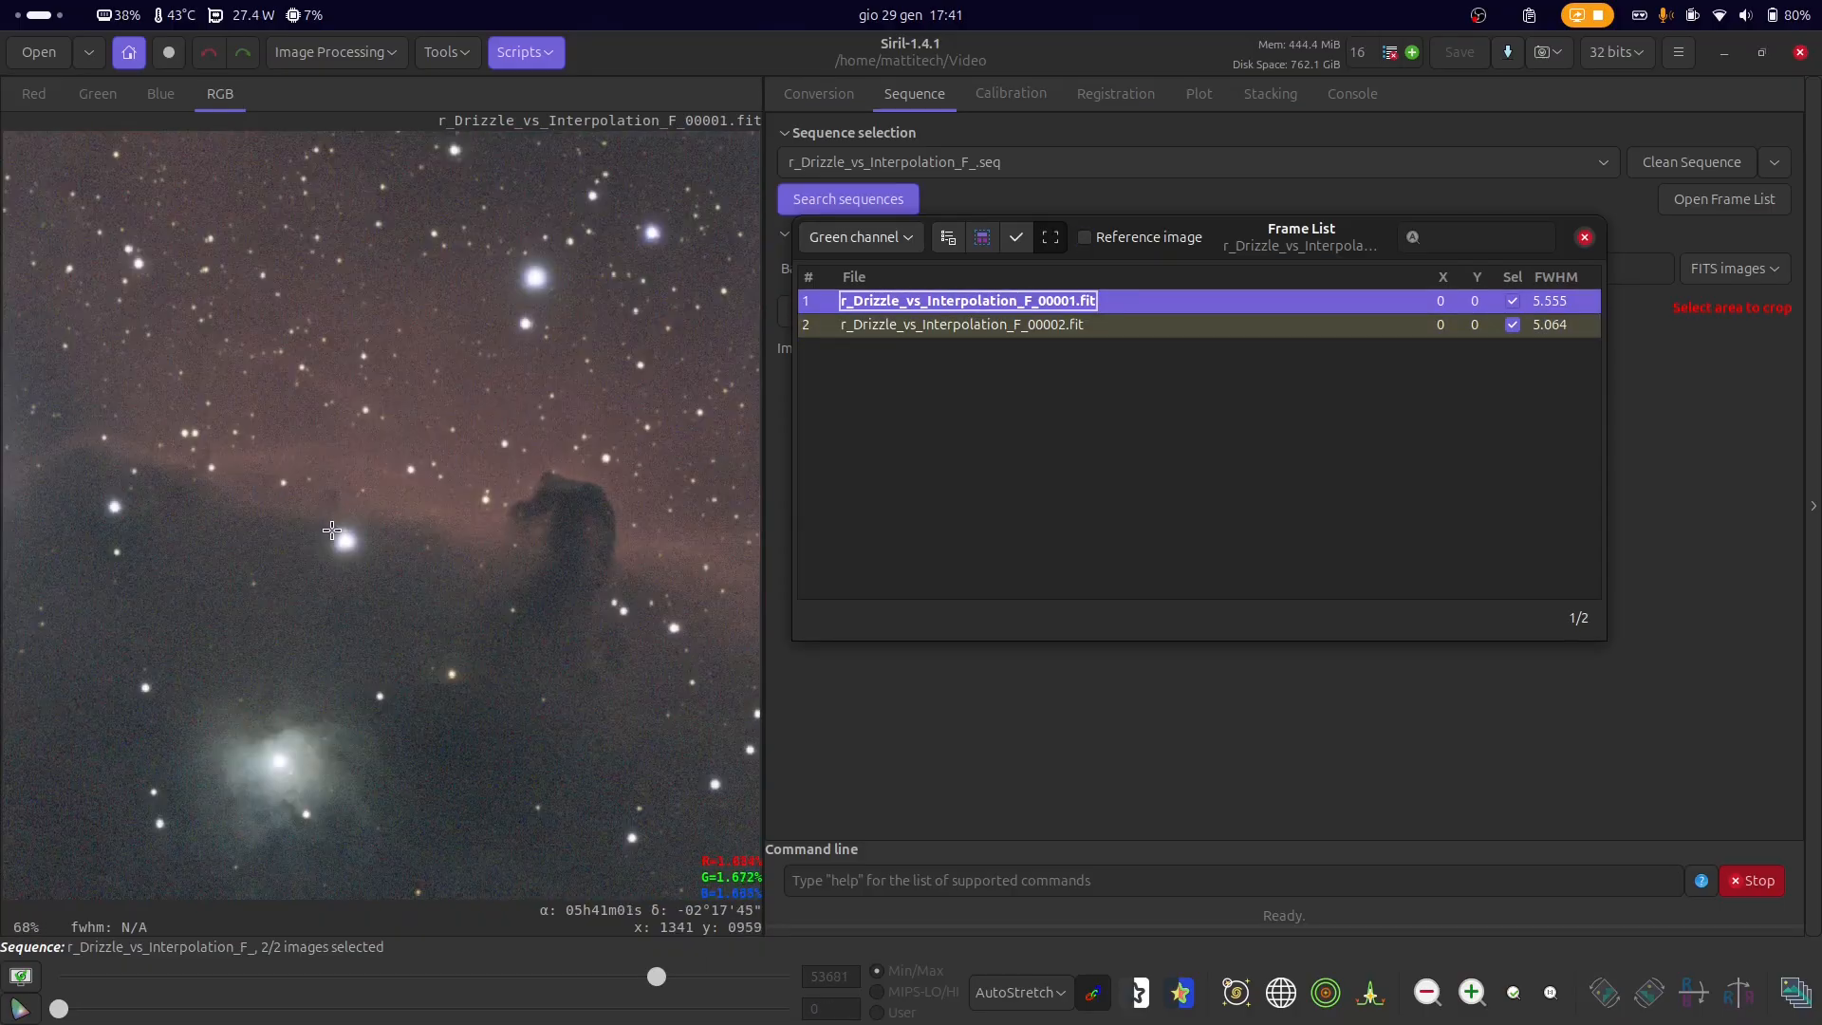
scroll(332, 527, up, 3)
scroll(266, 506, down, 3)
scroll(417, 501, up, 5)
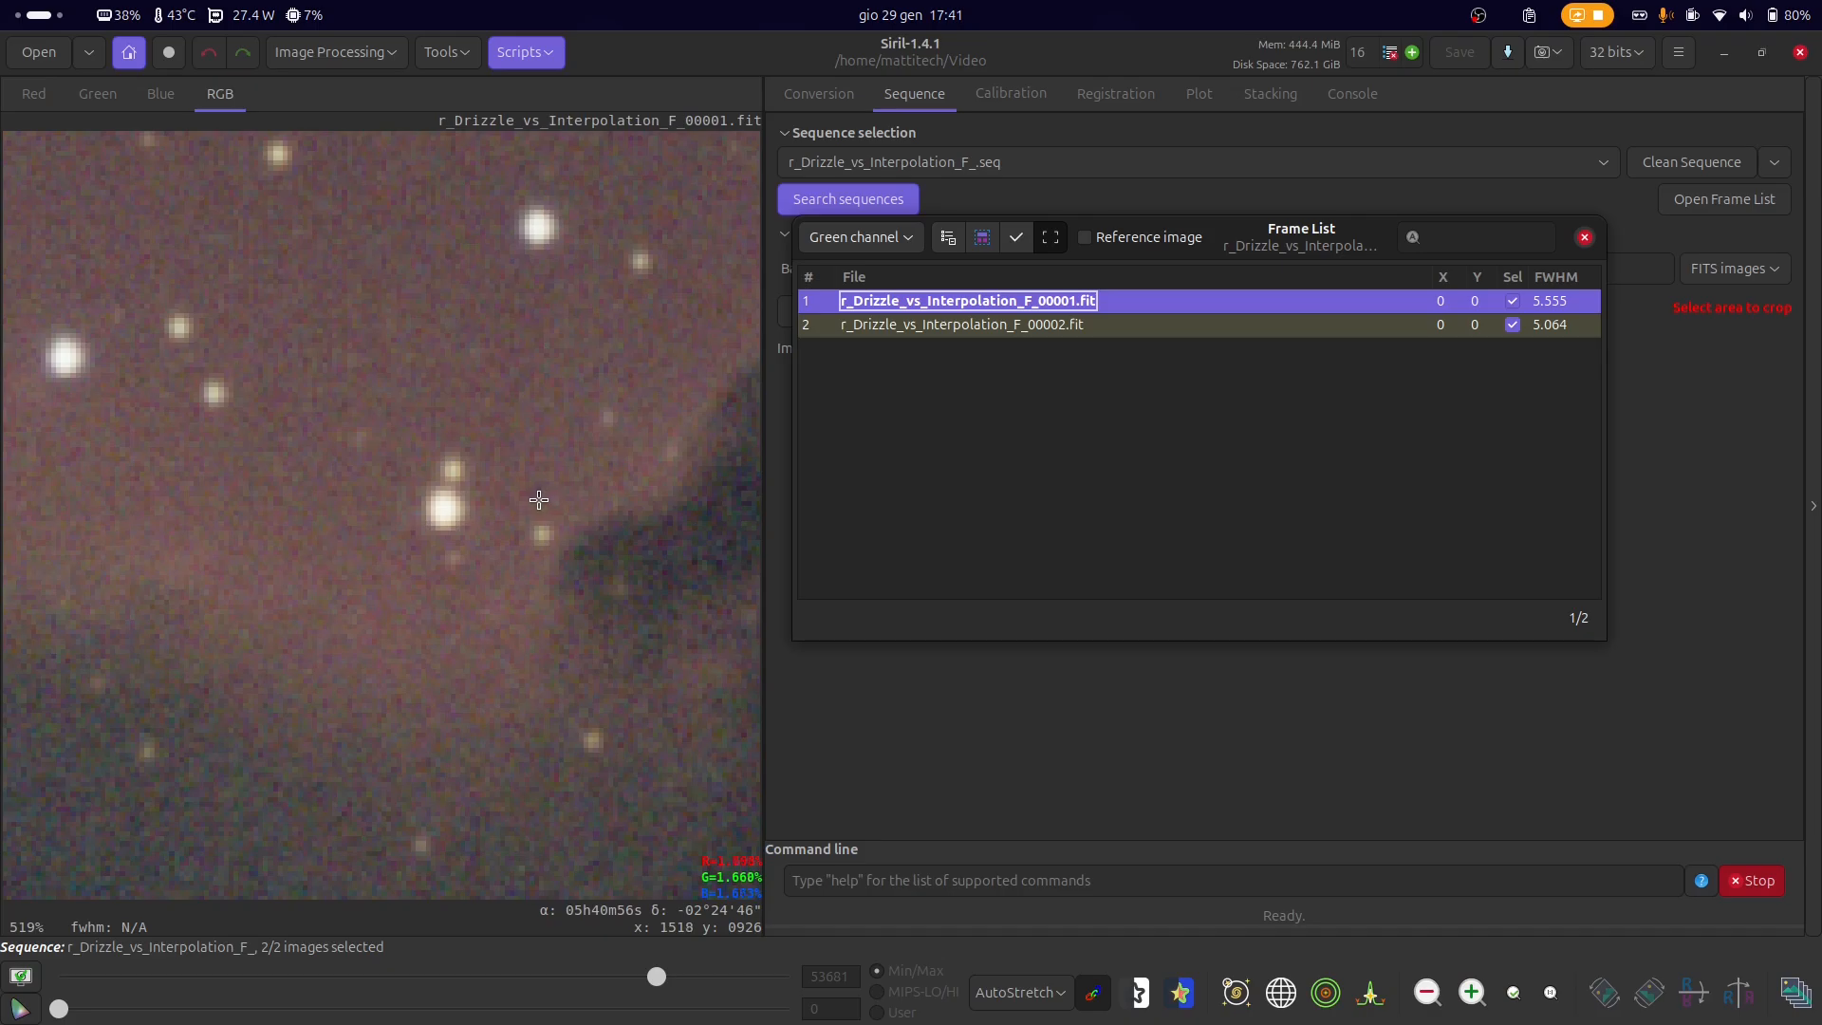
scroll(538, 500, down, 4)
scroll(531, 494, up, 2)
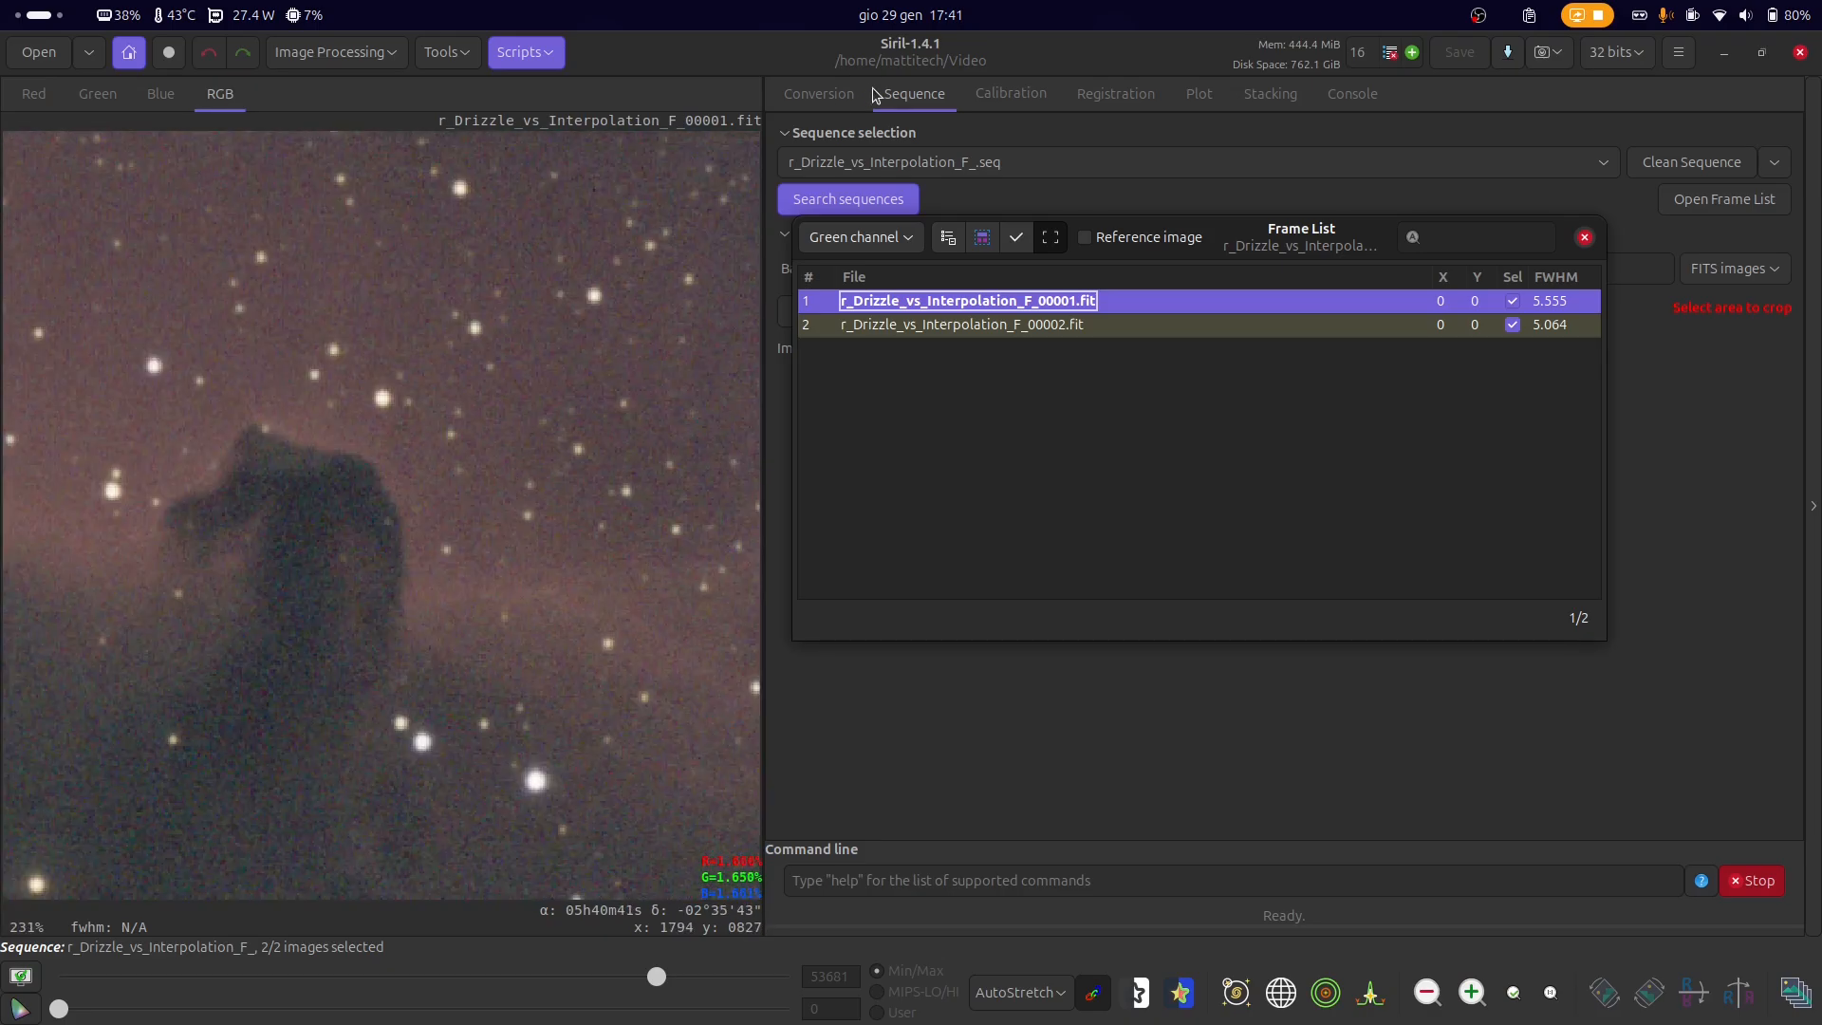
click(946, 171)
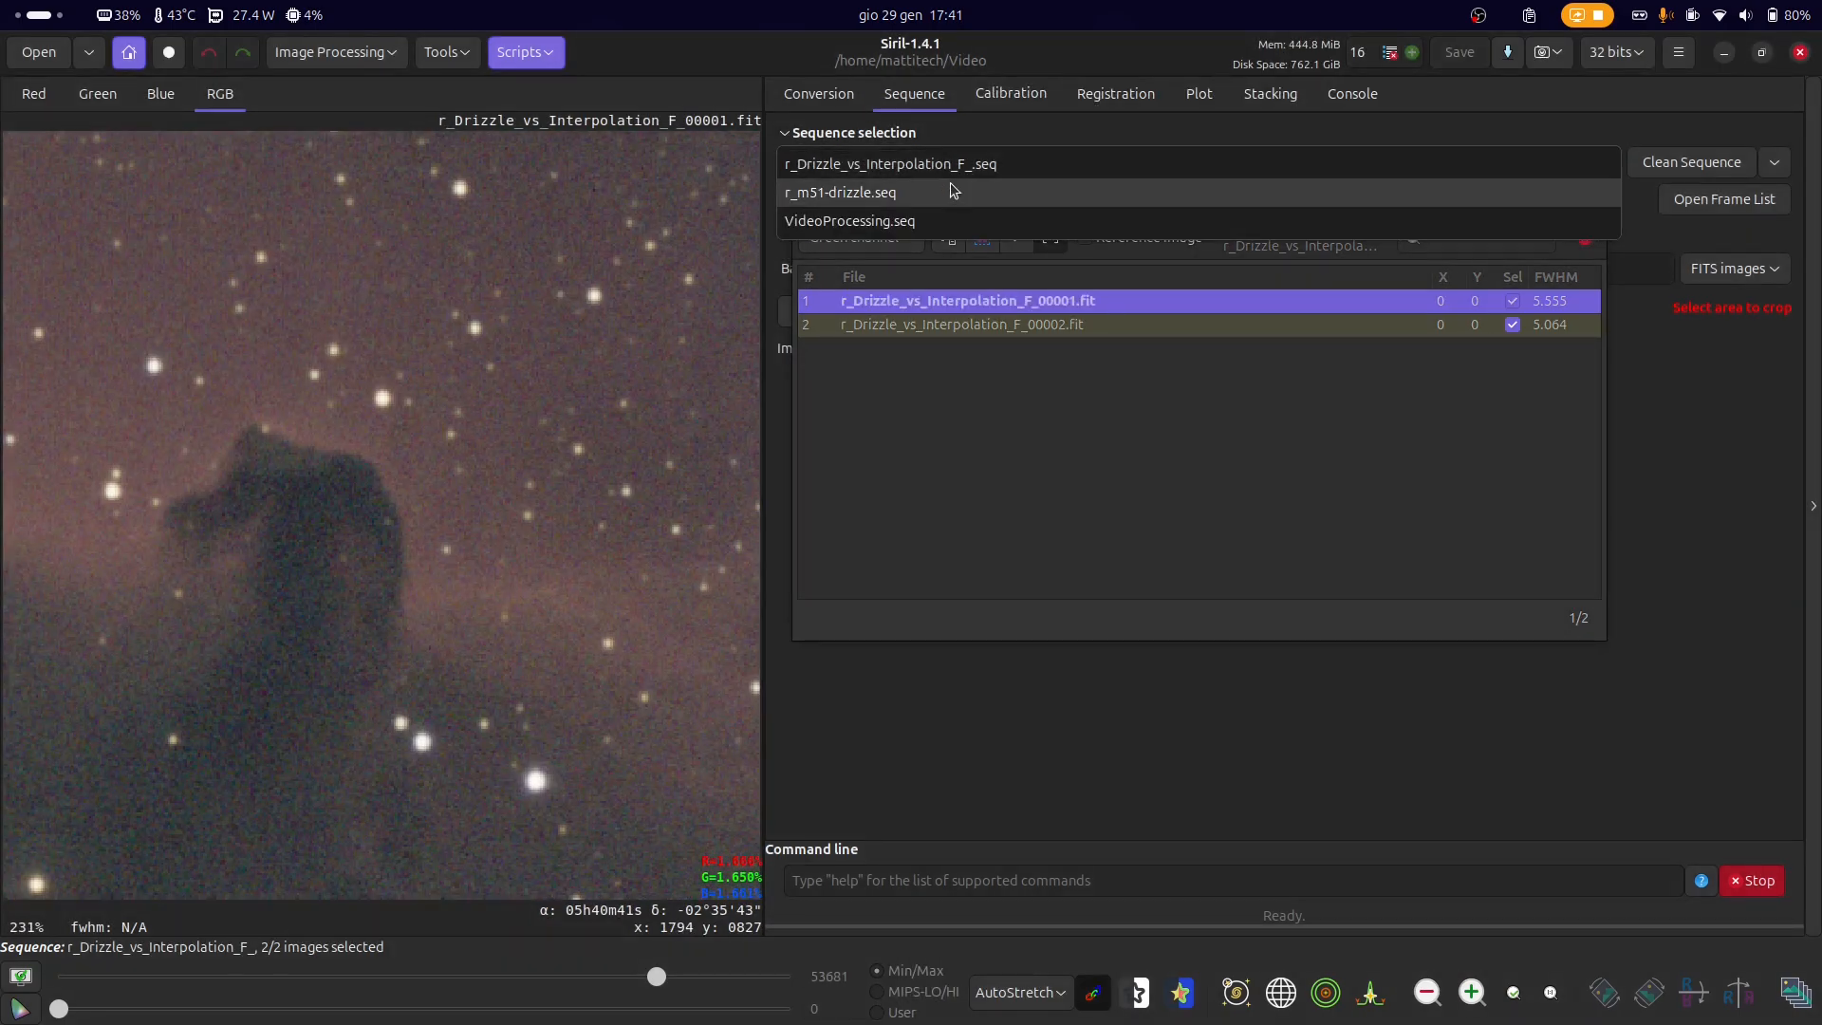
click(1058, 503)
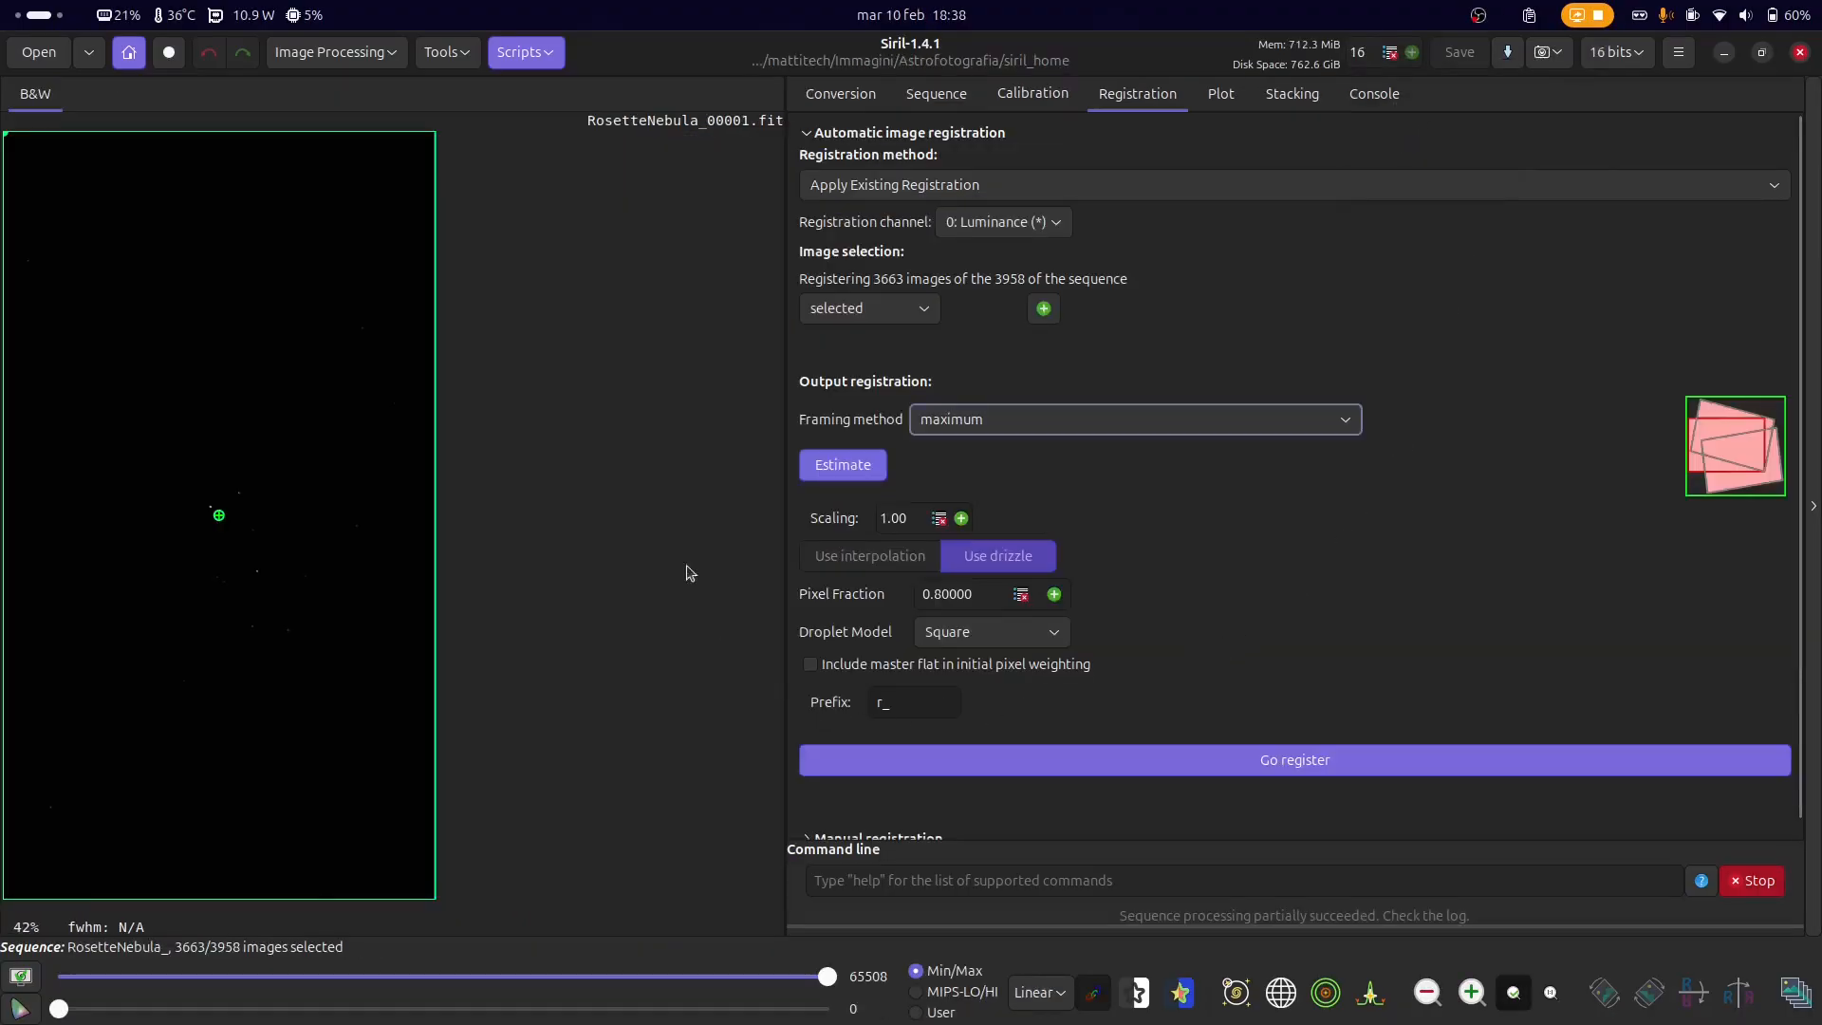
- Keep the maximum framing method and run the drizzle registration on the selected RosetteNebula_ images
click(1015, 423)
click(1016, 423)
click(1313, 766)
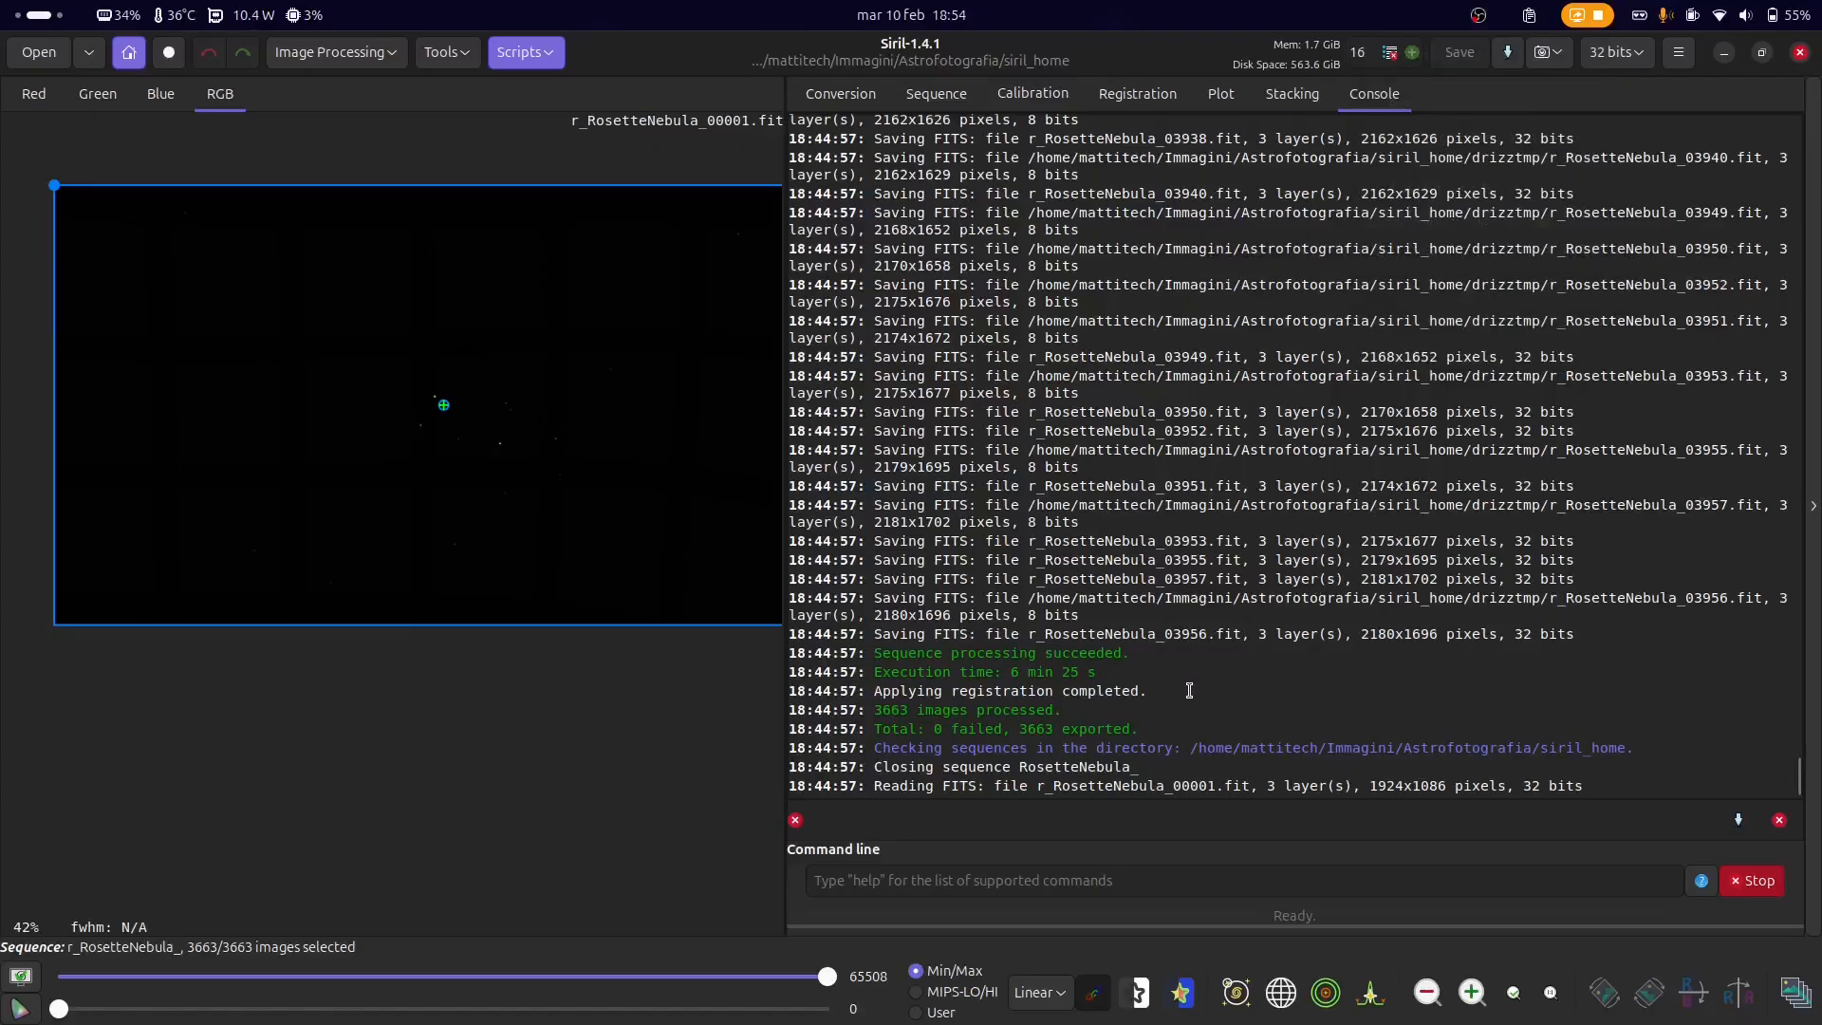
- Check the log for the registration's completion and verify which sequence is loaded
drag(1154, 695, 875, 698)
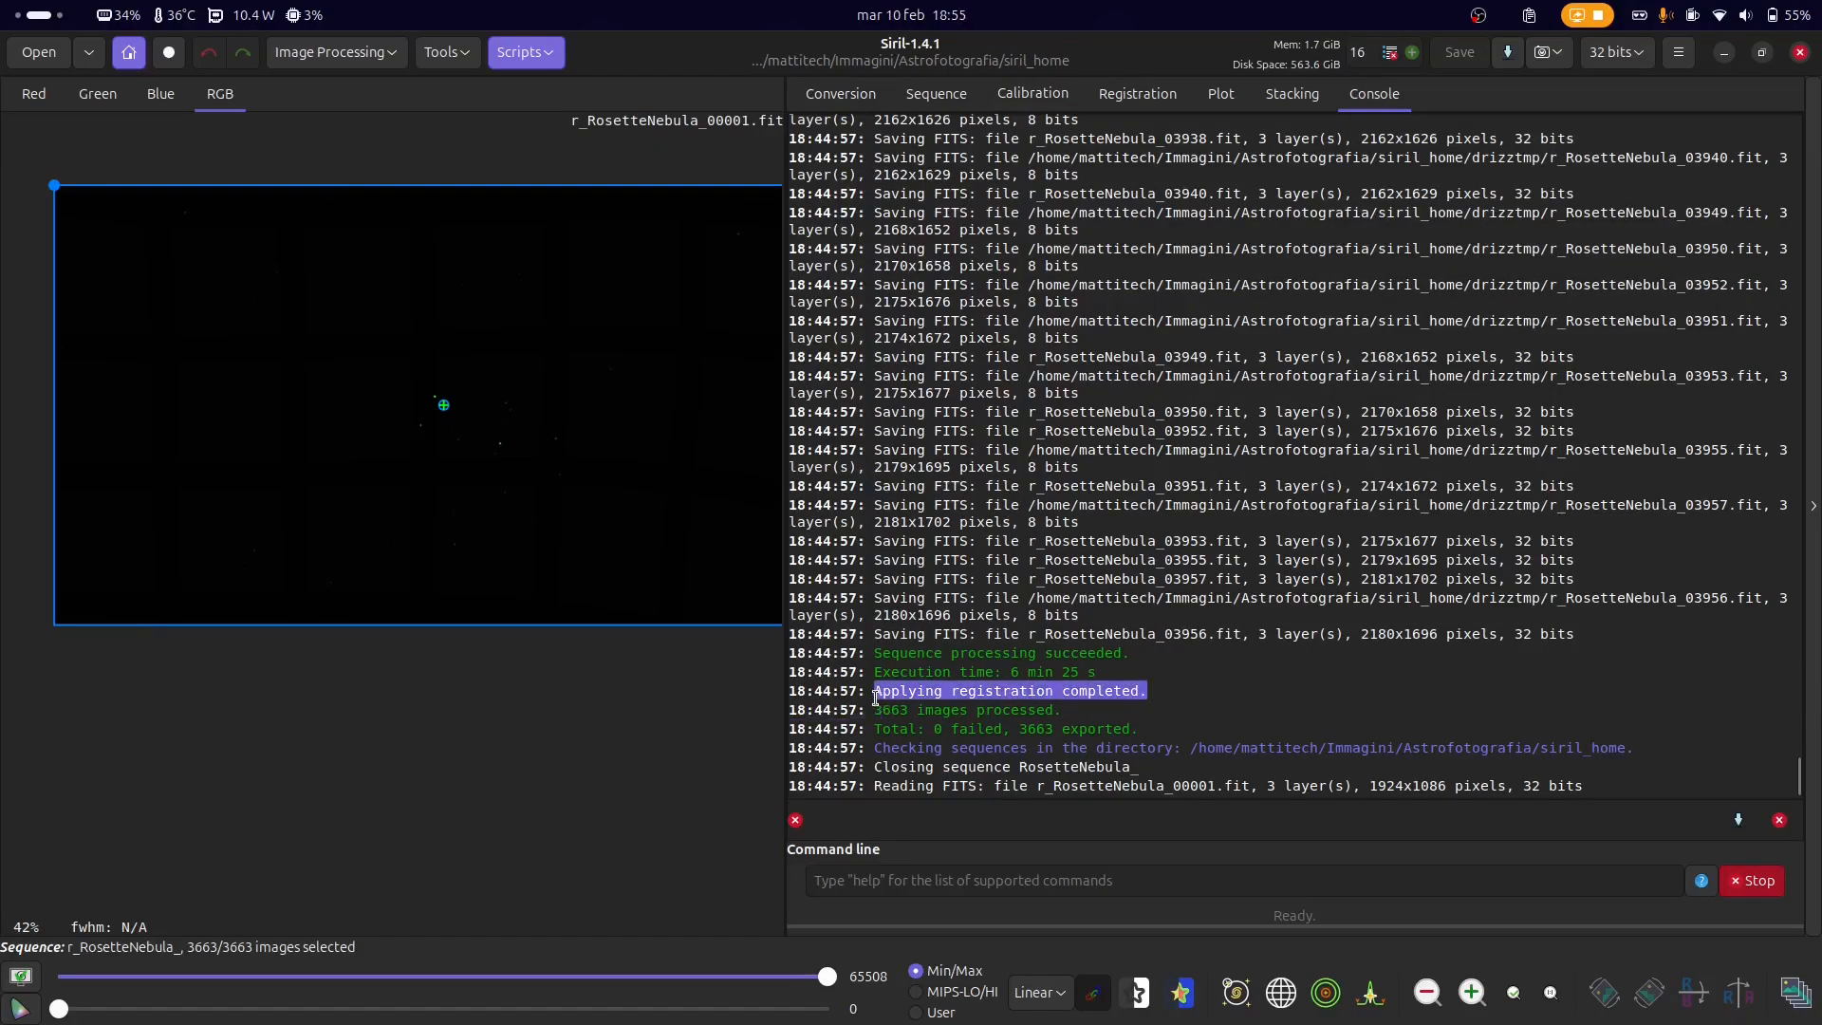
click(931, 610)
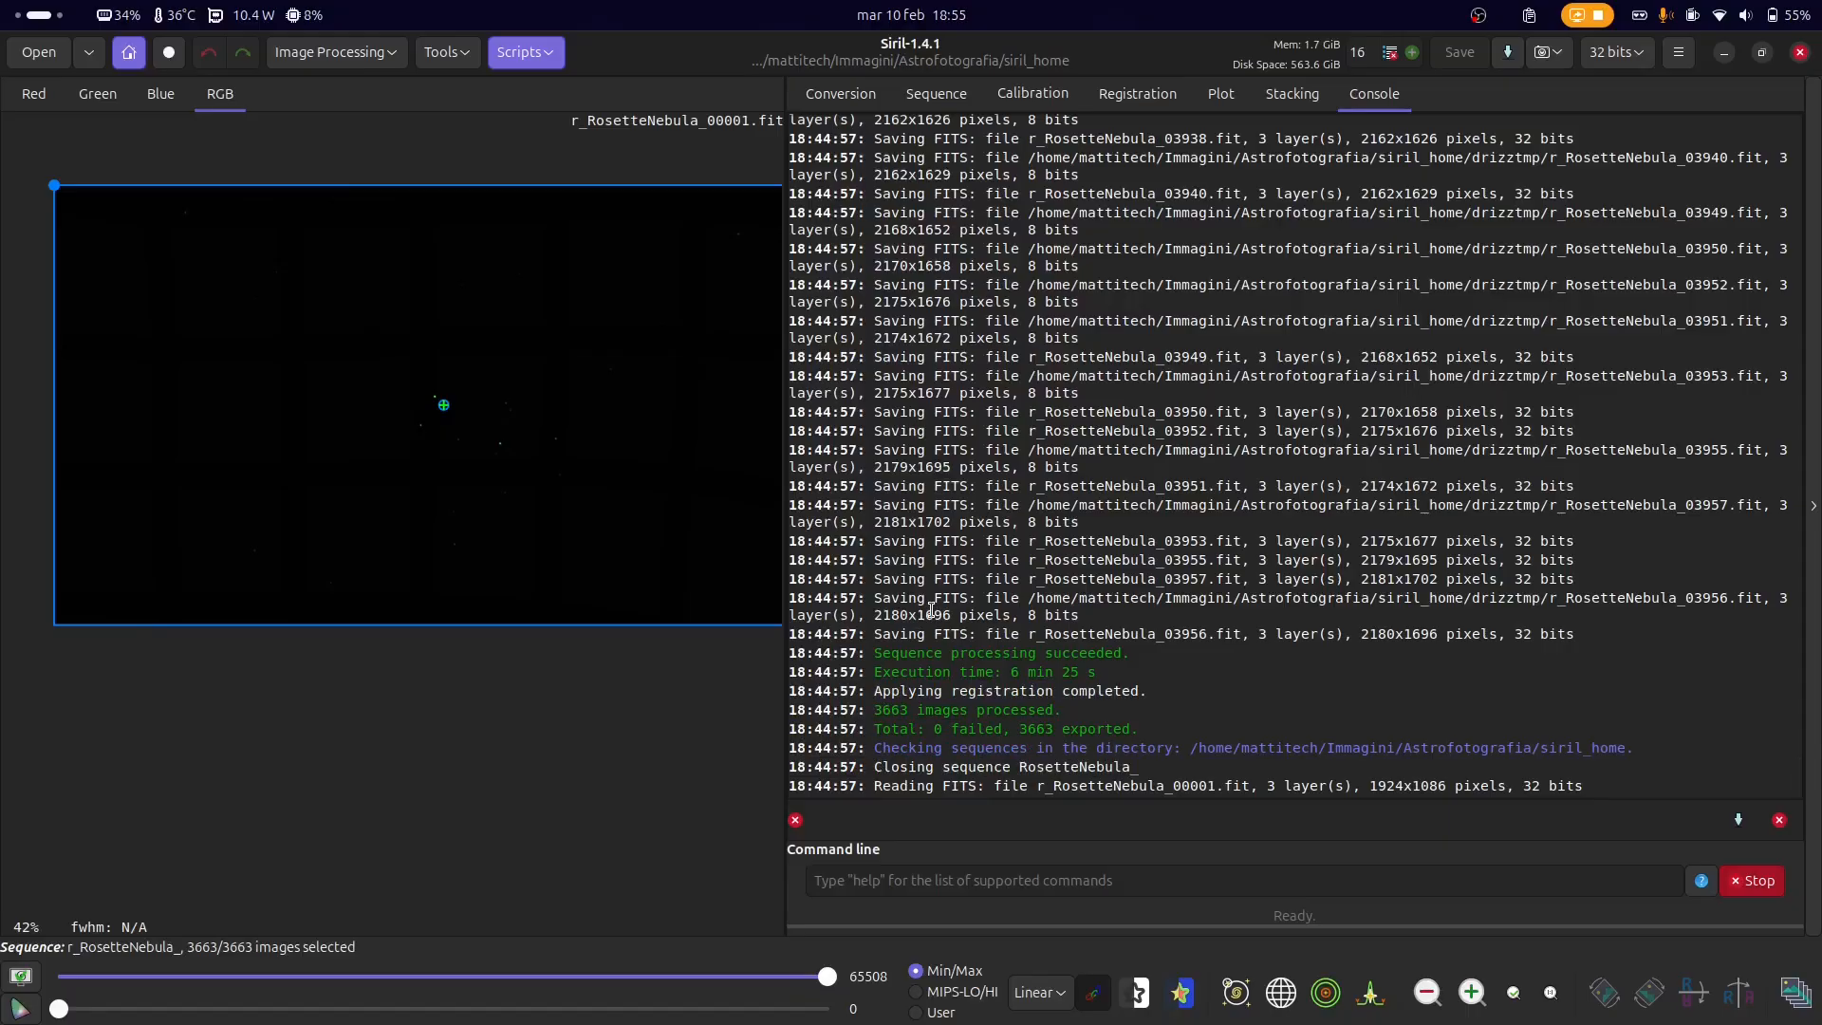
click(919, 100)
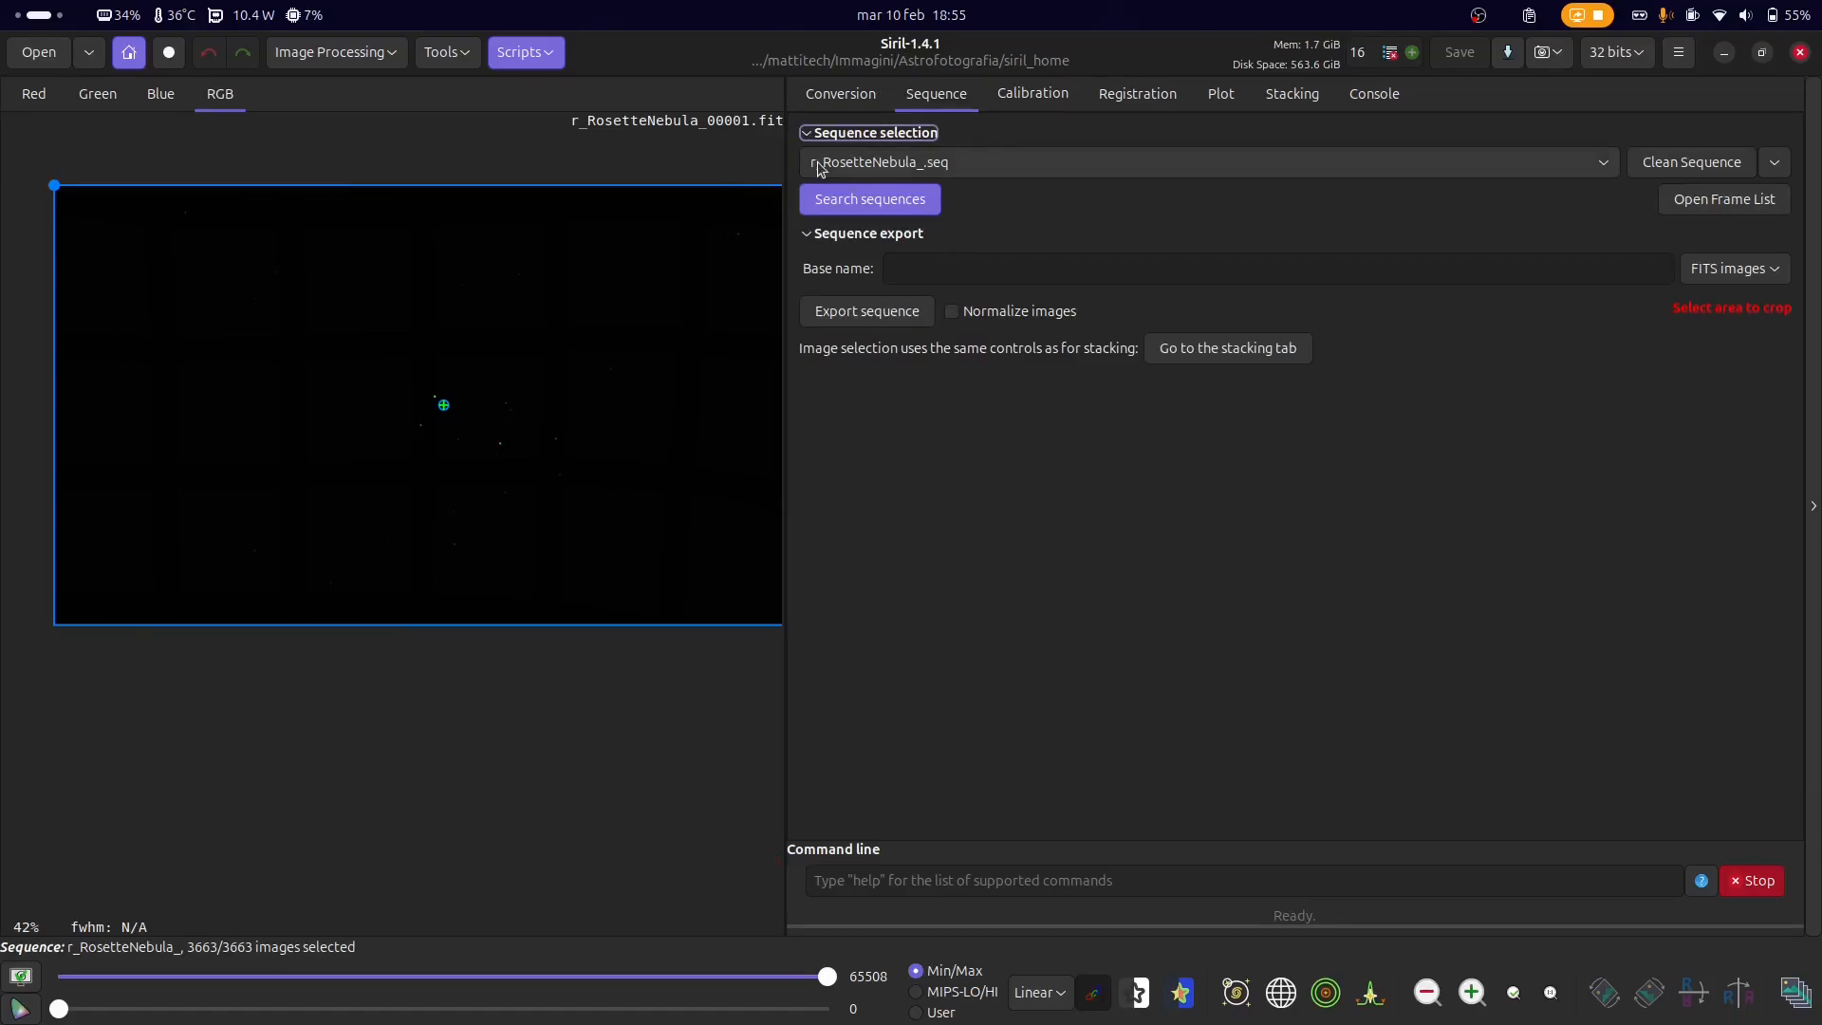
click(1372, 106)
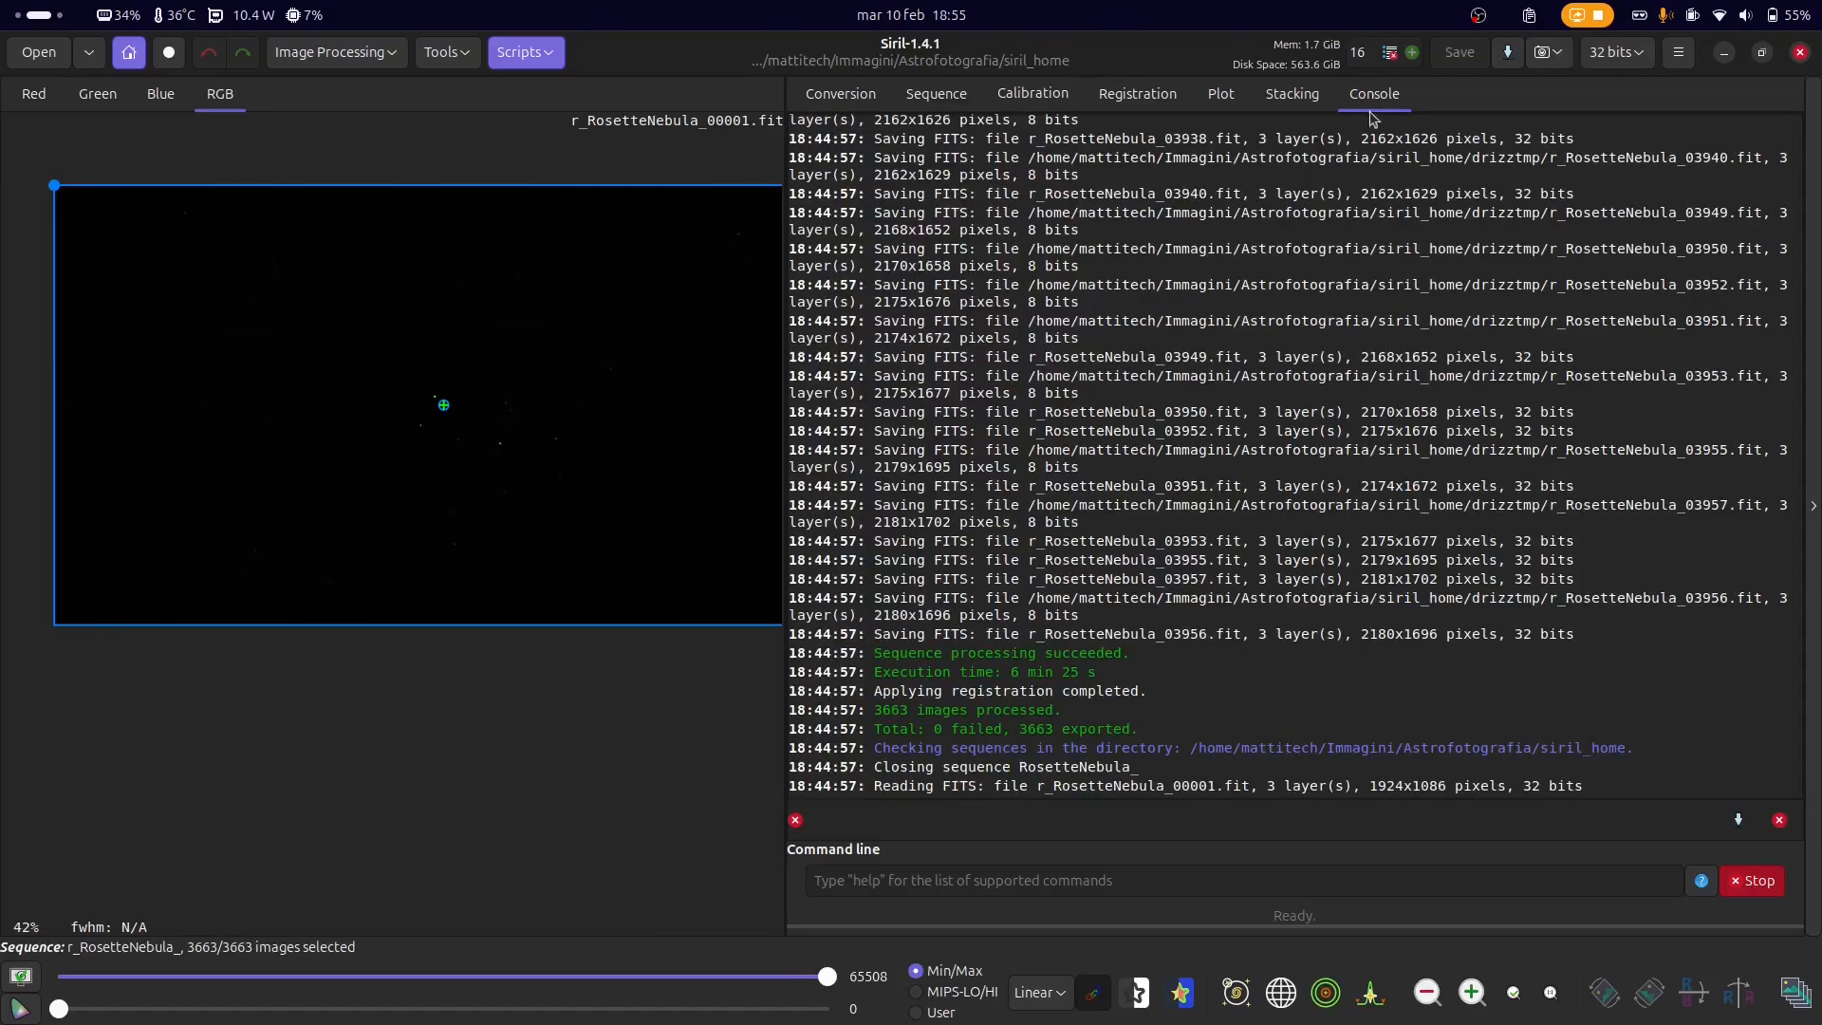
- Set the preview to AutoStretch and open the frame list of the r_RosetteNebula_ sequence, moved clear of the image
click(1041, 993)
click(1091, 932)
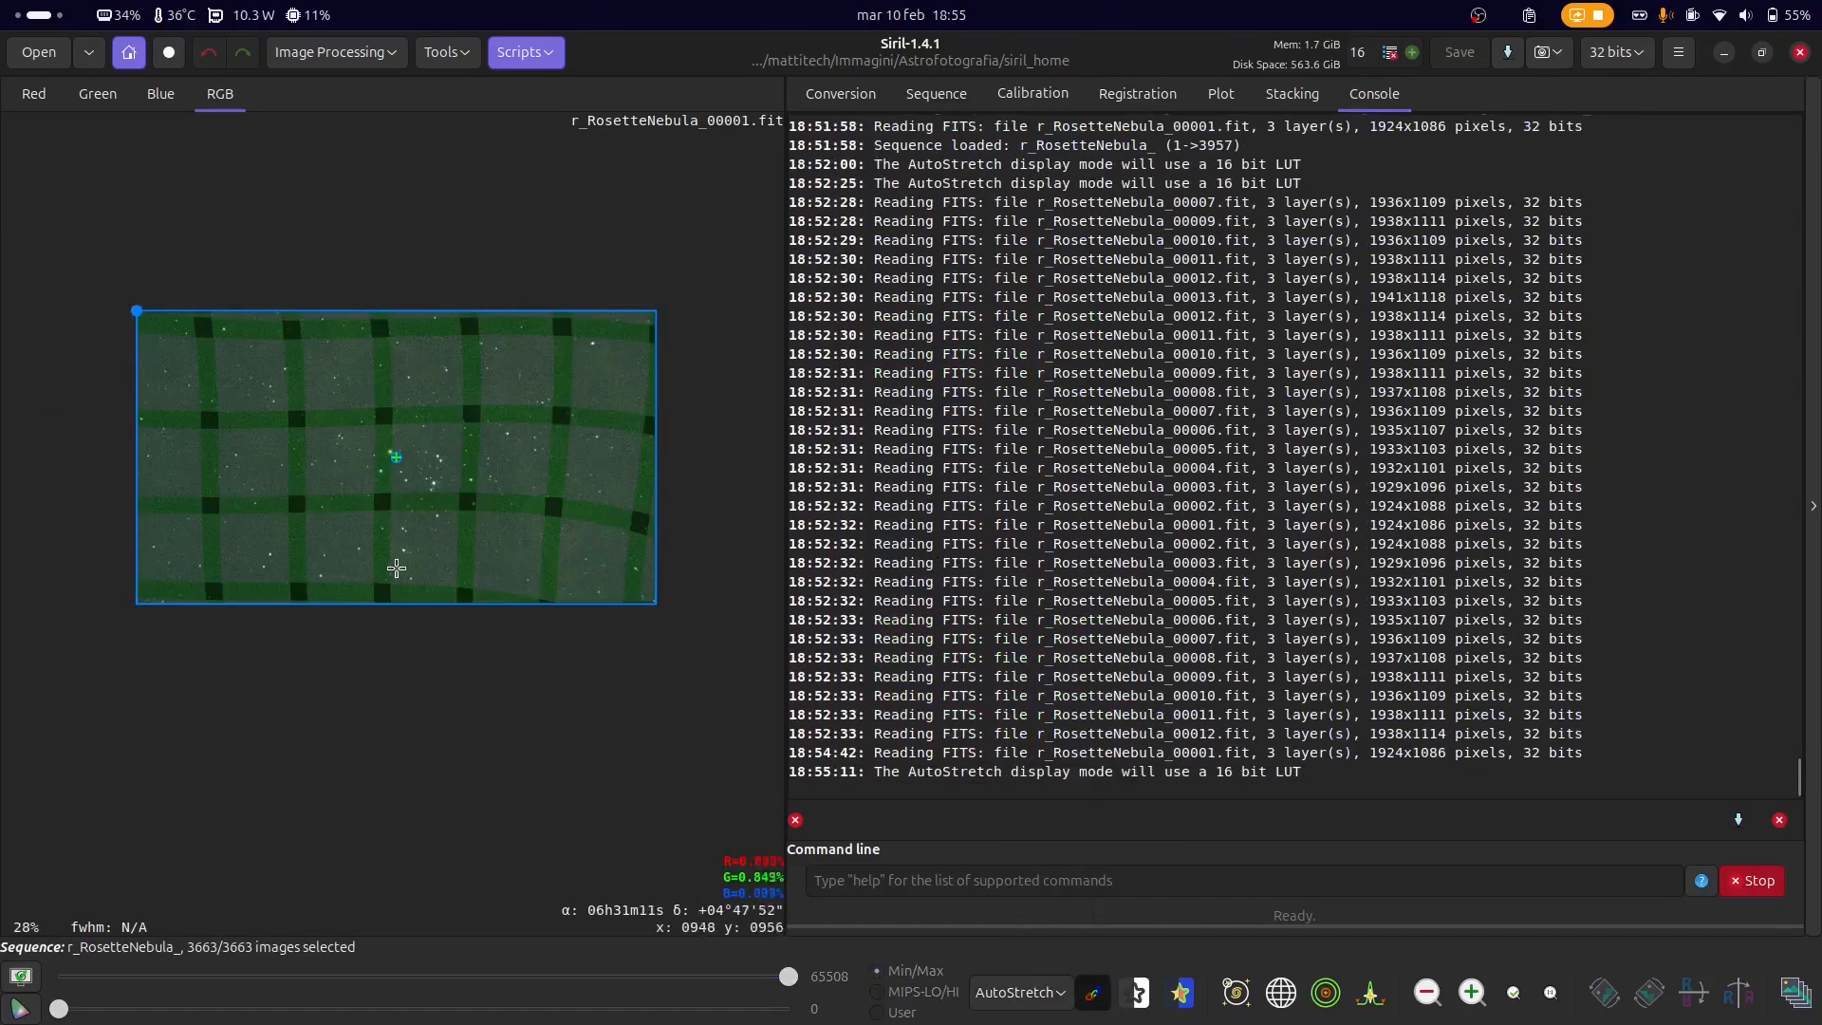
scroll(397, 568, up, 2)
click(1796, 992)
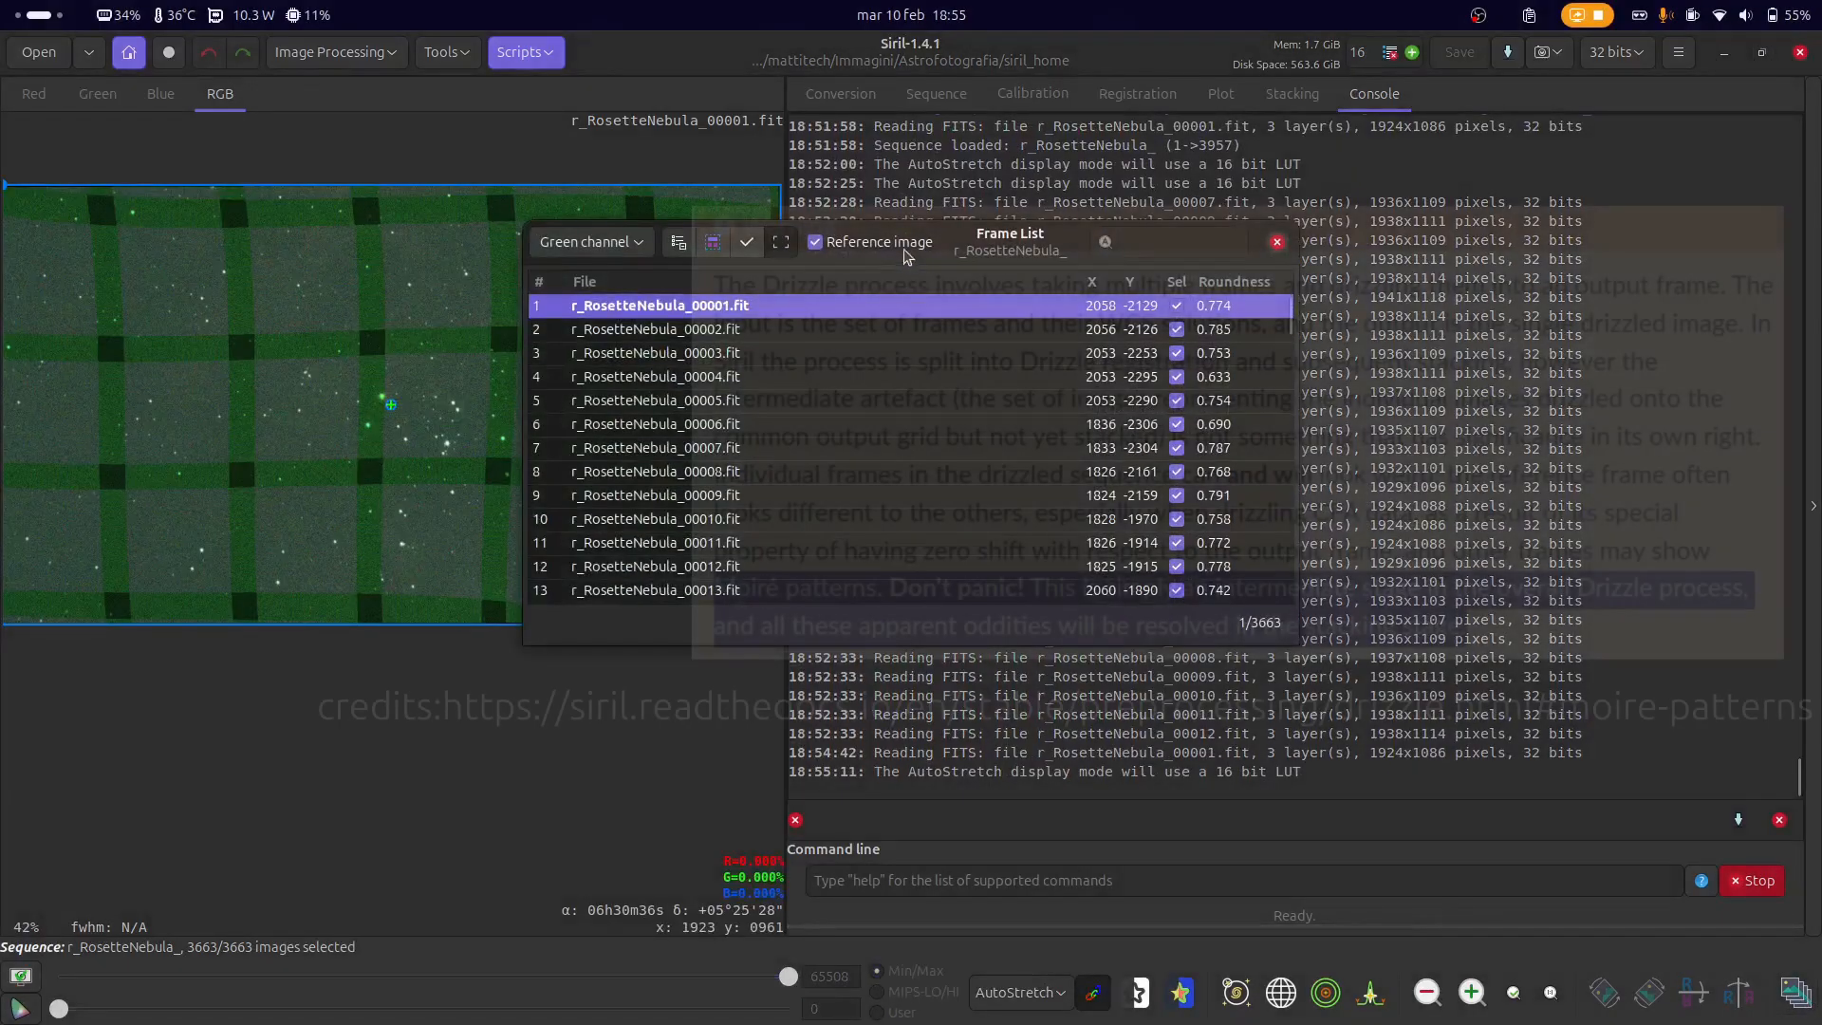
drag(908, 257, 1173, 248)
- Step back and forth through the first registered frames to examine the moiré grid pattern in the drizzled images
key(Down)
key(Down)
key(Down)
key(Down)
key(Down)
key(Down)
key(Down)
key(Down)
key(Down)
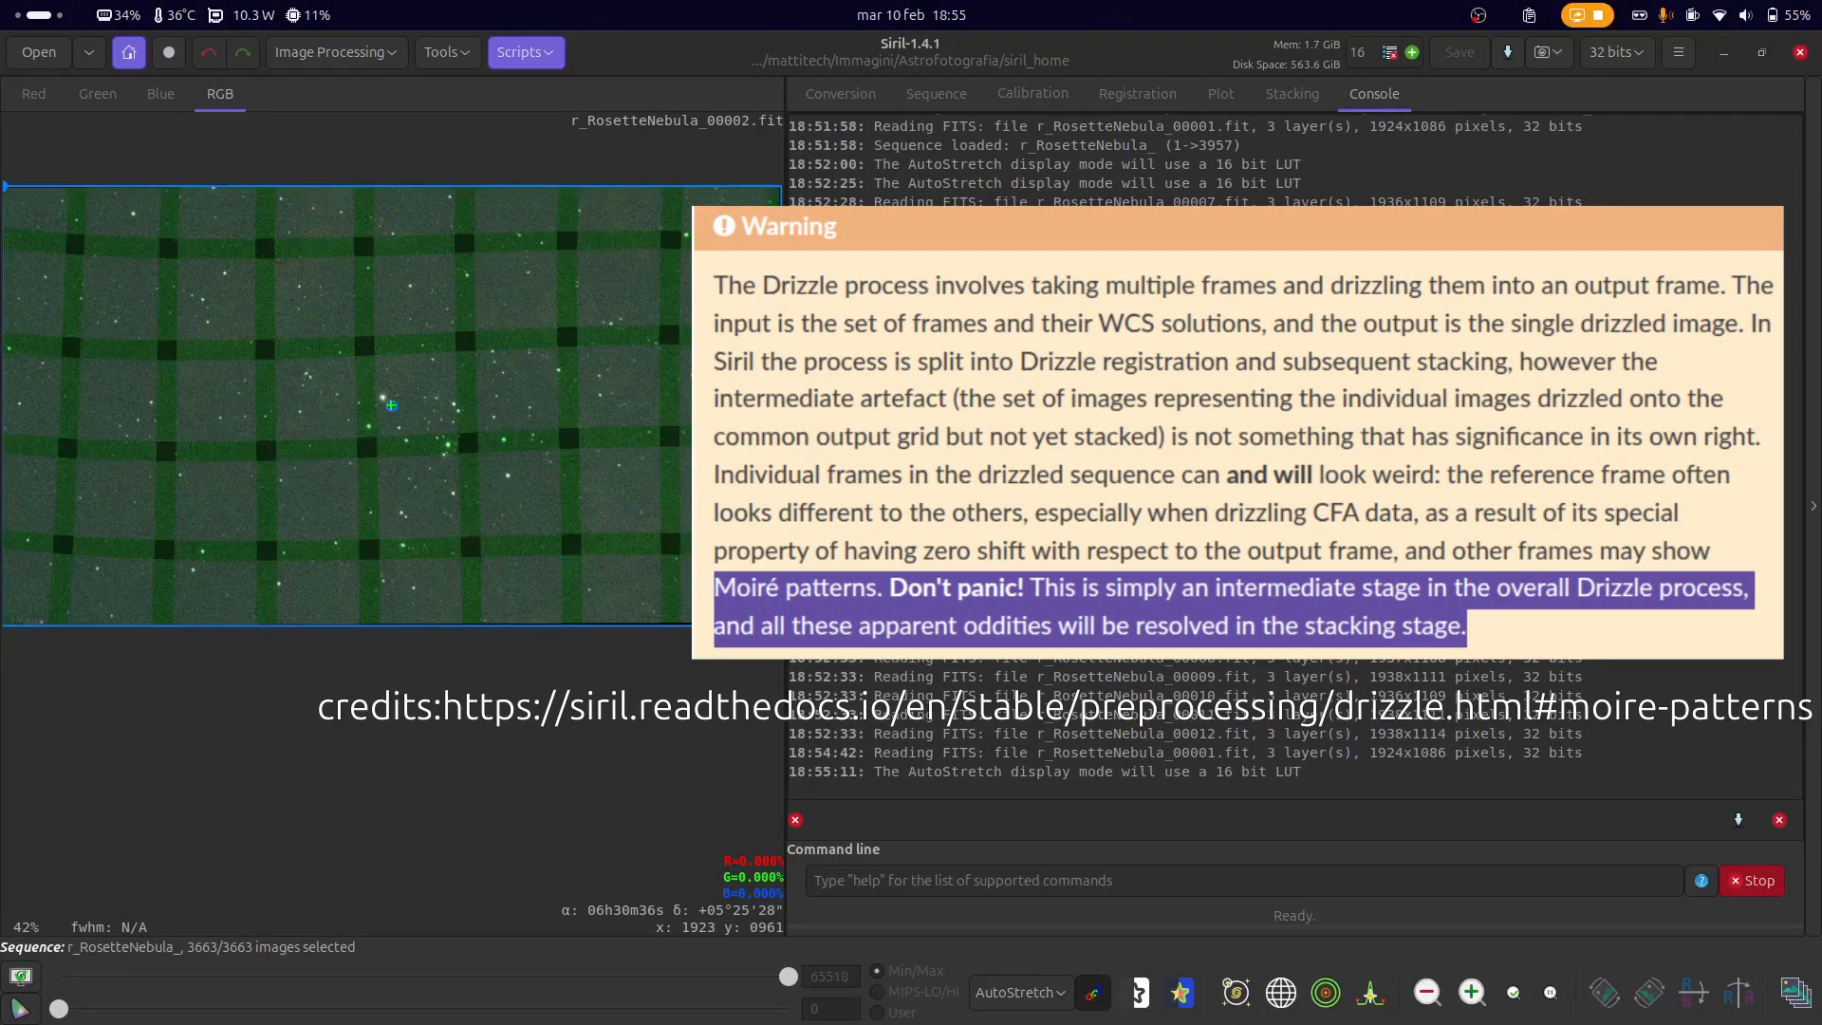
key(Down)
key(Down)
key(Down)
key(Down)
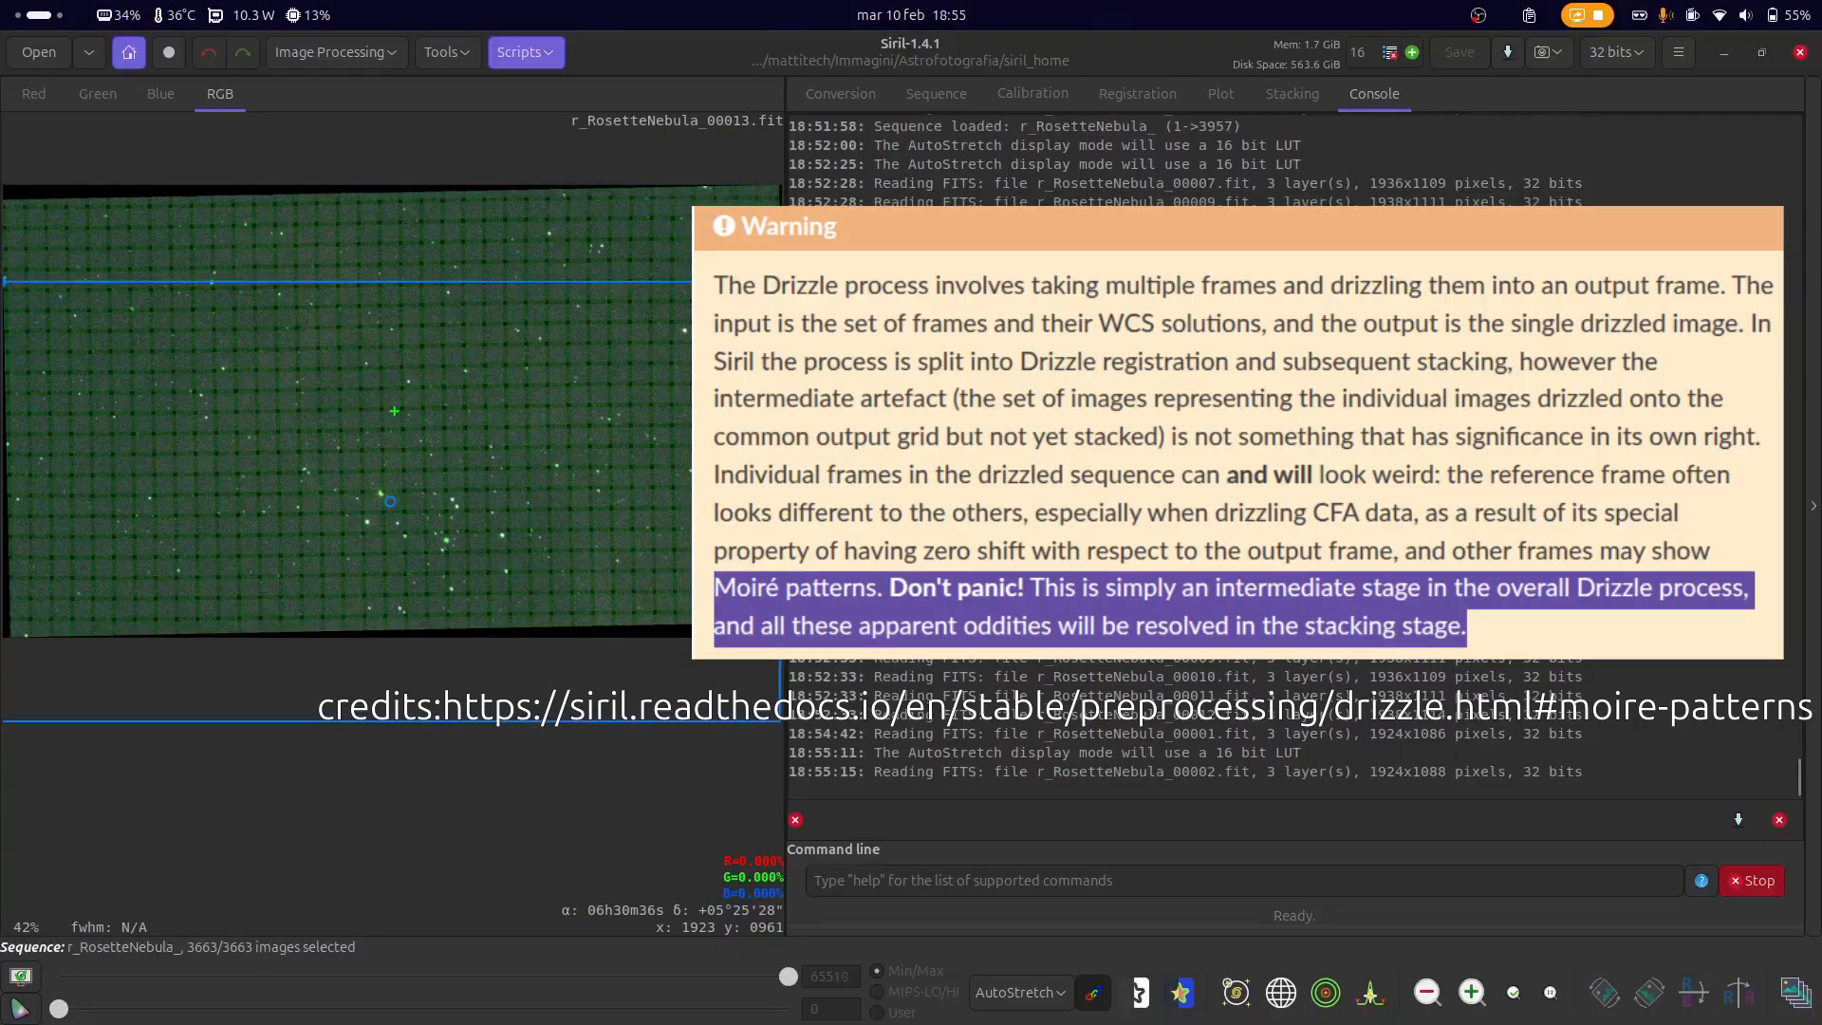
key(Up)
key(Up)
key(Up)
key(Up)
key(Up)
key(Up)
key(Up)
key(Up)
key(Up)
key(Up)
key(Up)
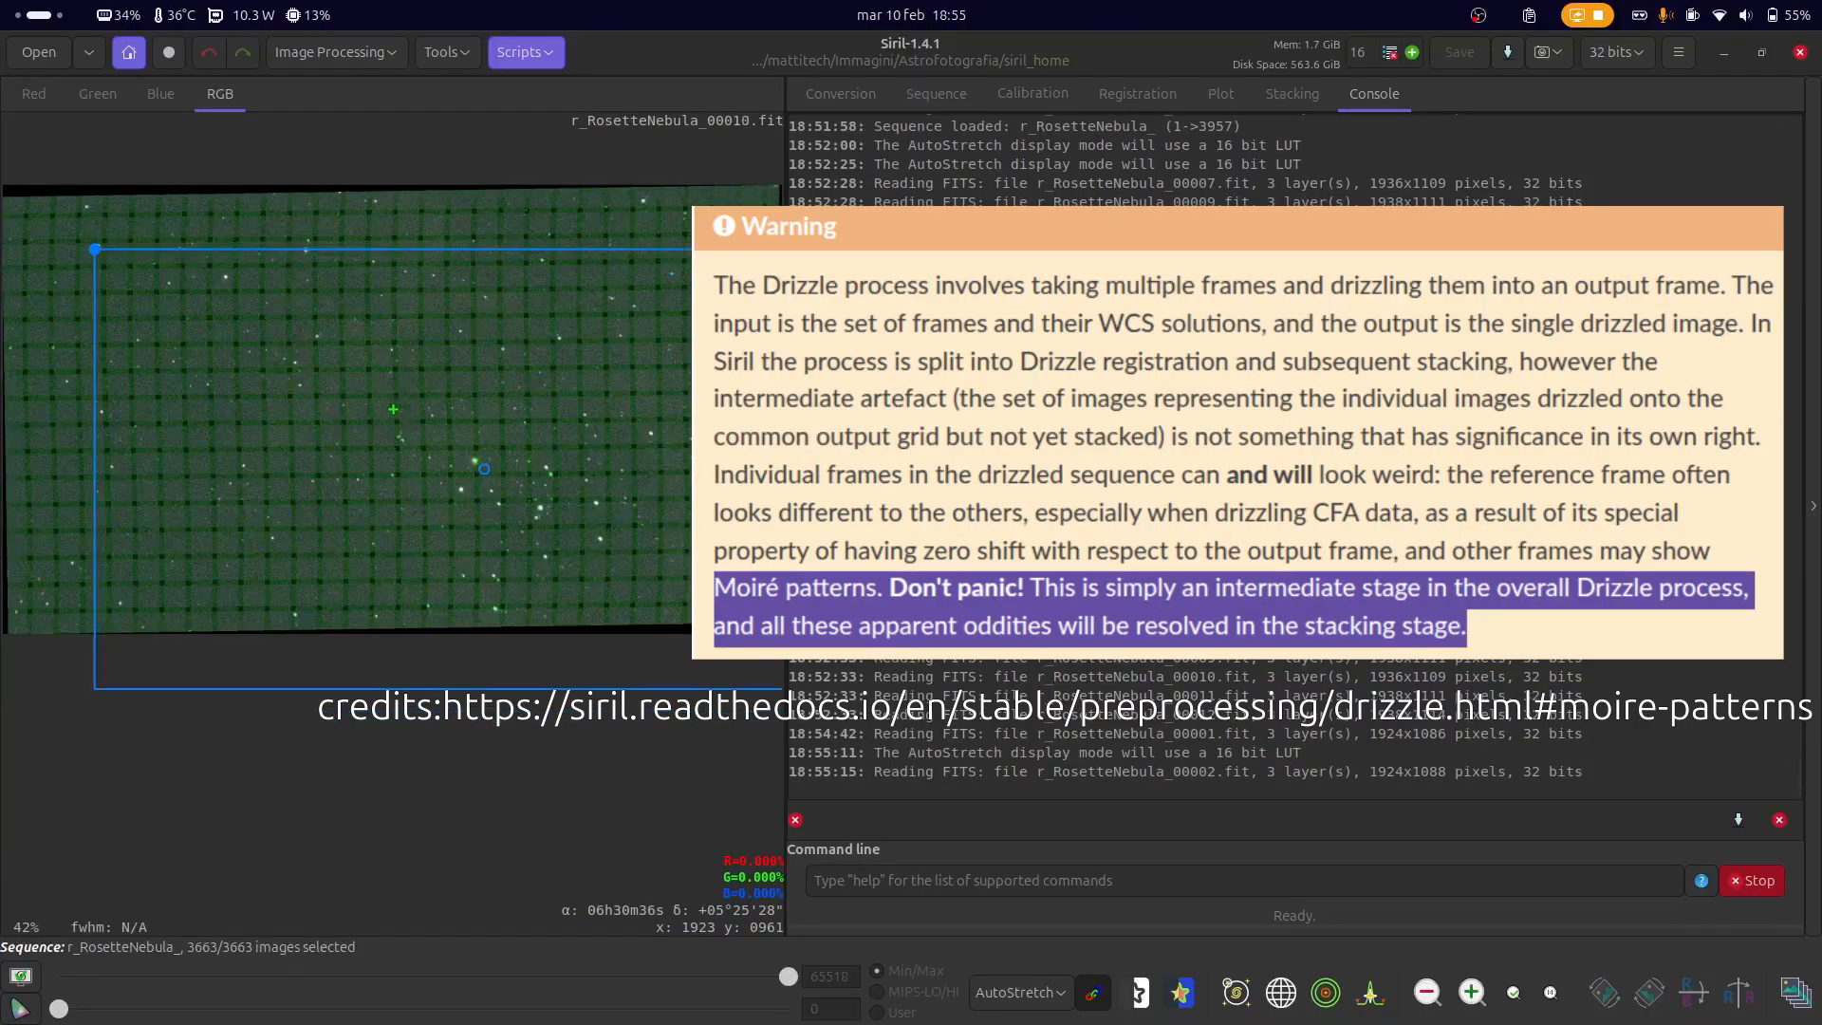
key(Down)
key(Down)
key(Down)
key(Down)
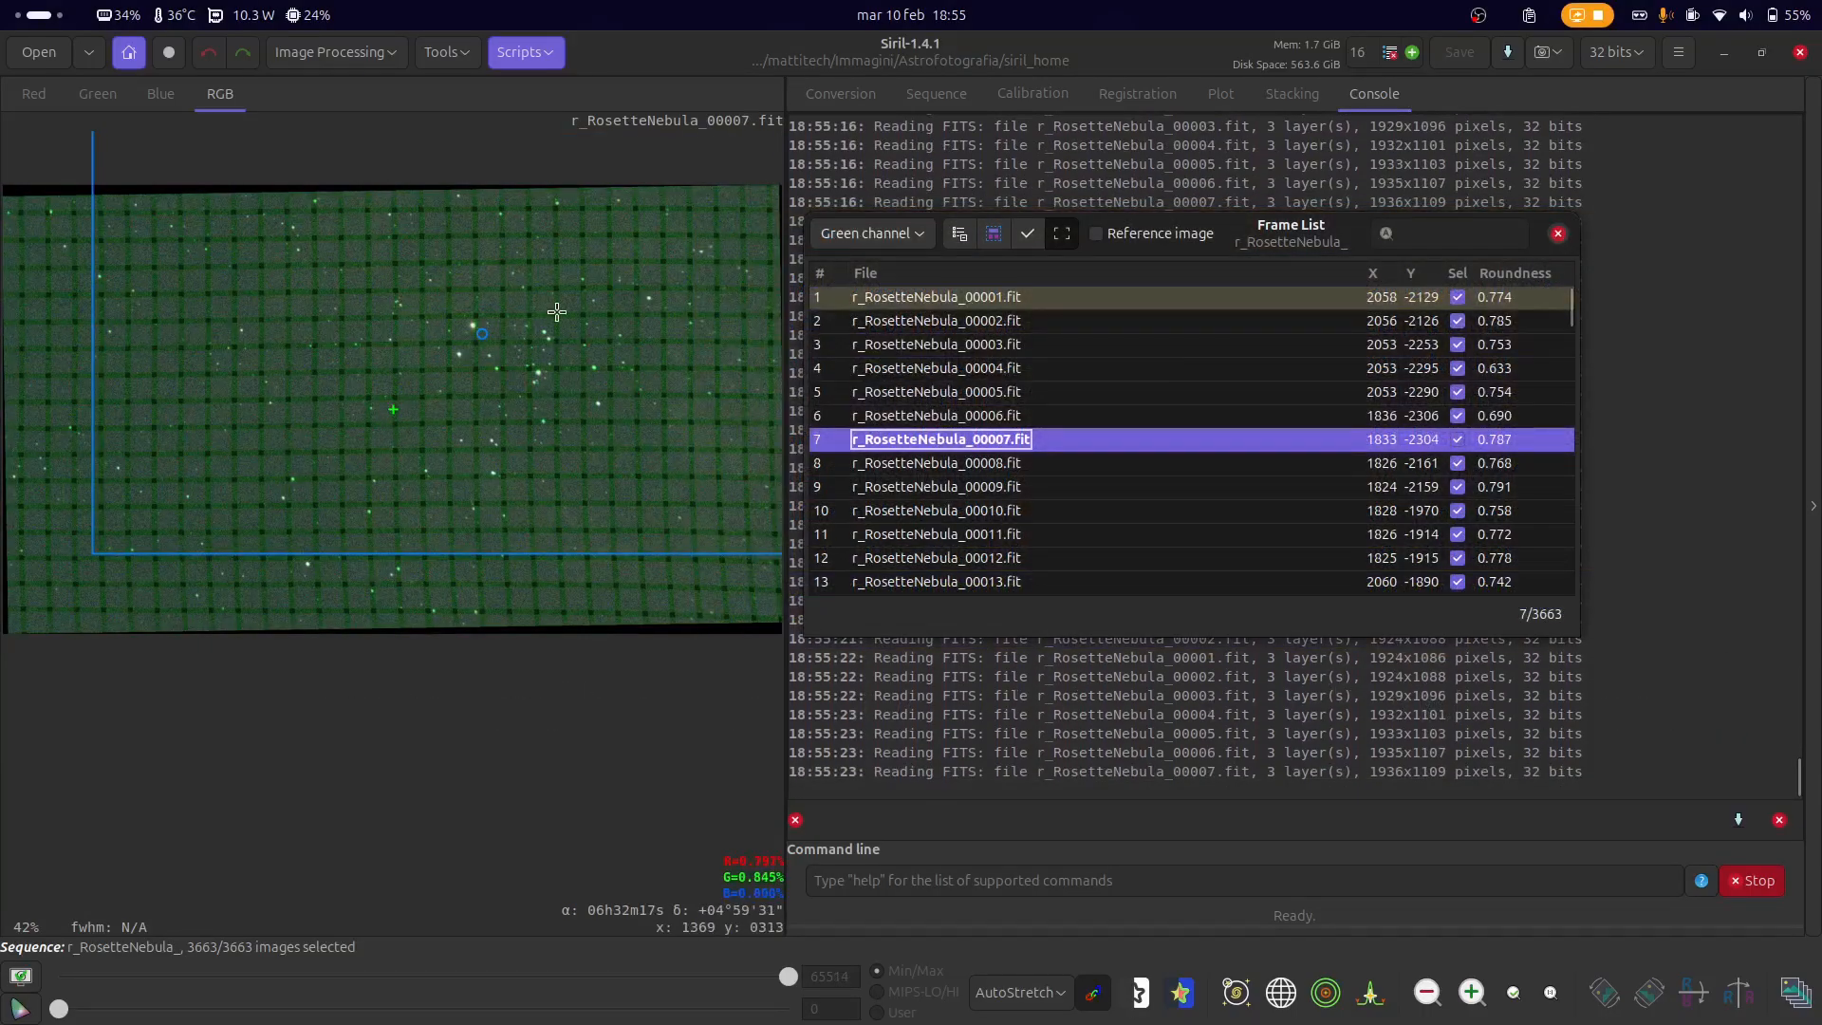
- Return the preview to Linear display and close the frame list
click(1015, 992)
click(1016, 786)
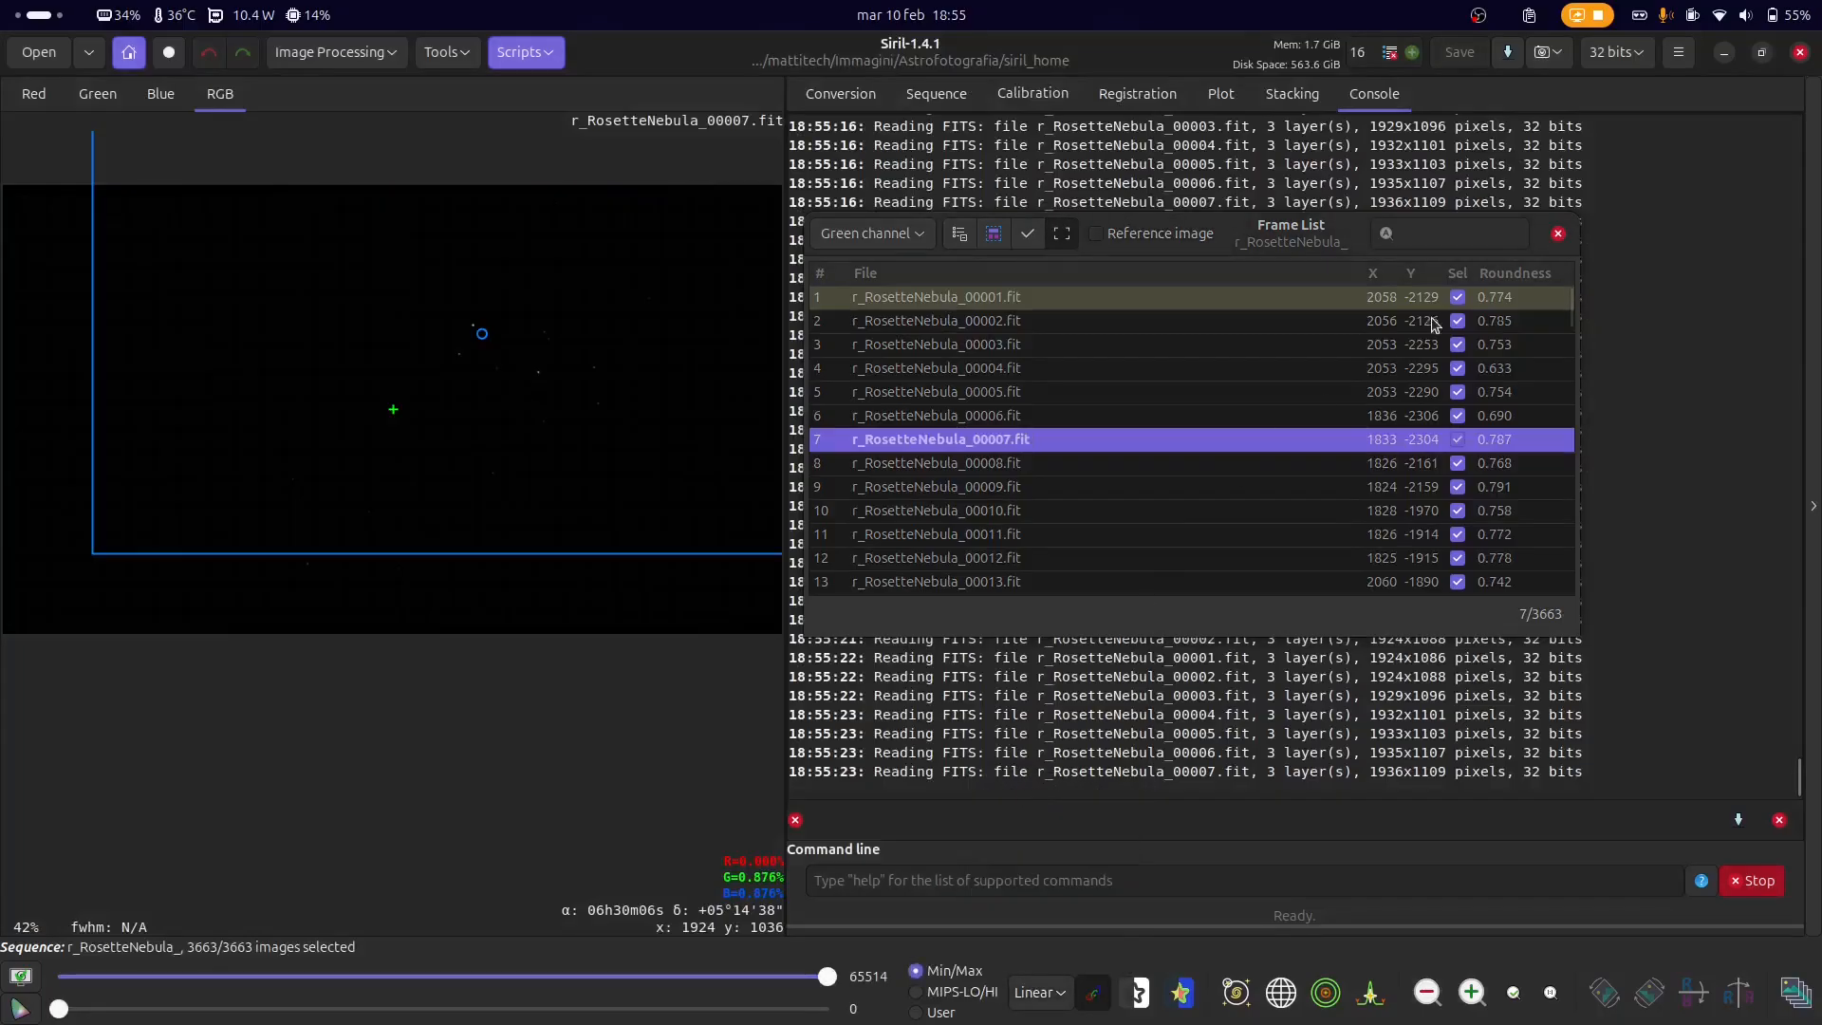
click(1558, 233)
- Switch to the file manager and browse the siril_home folder to compare the file sizes of original and registered RosetteNebula_ frames
key(super+e)
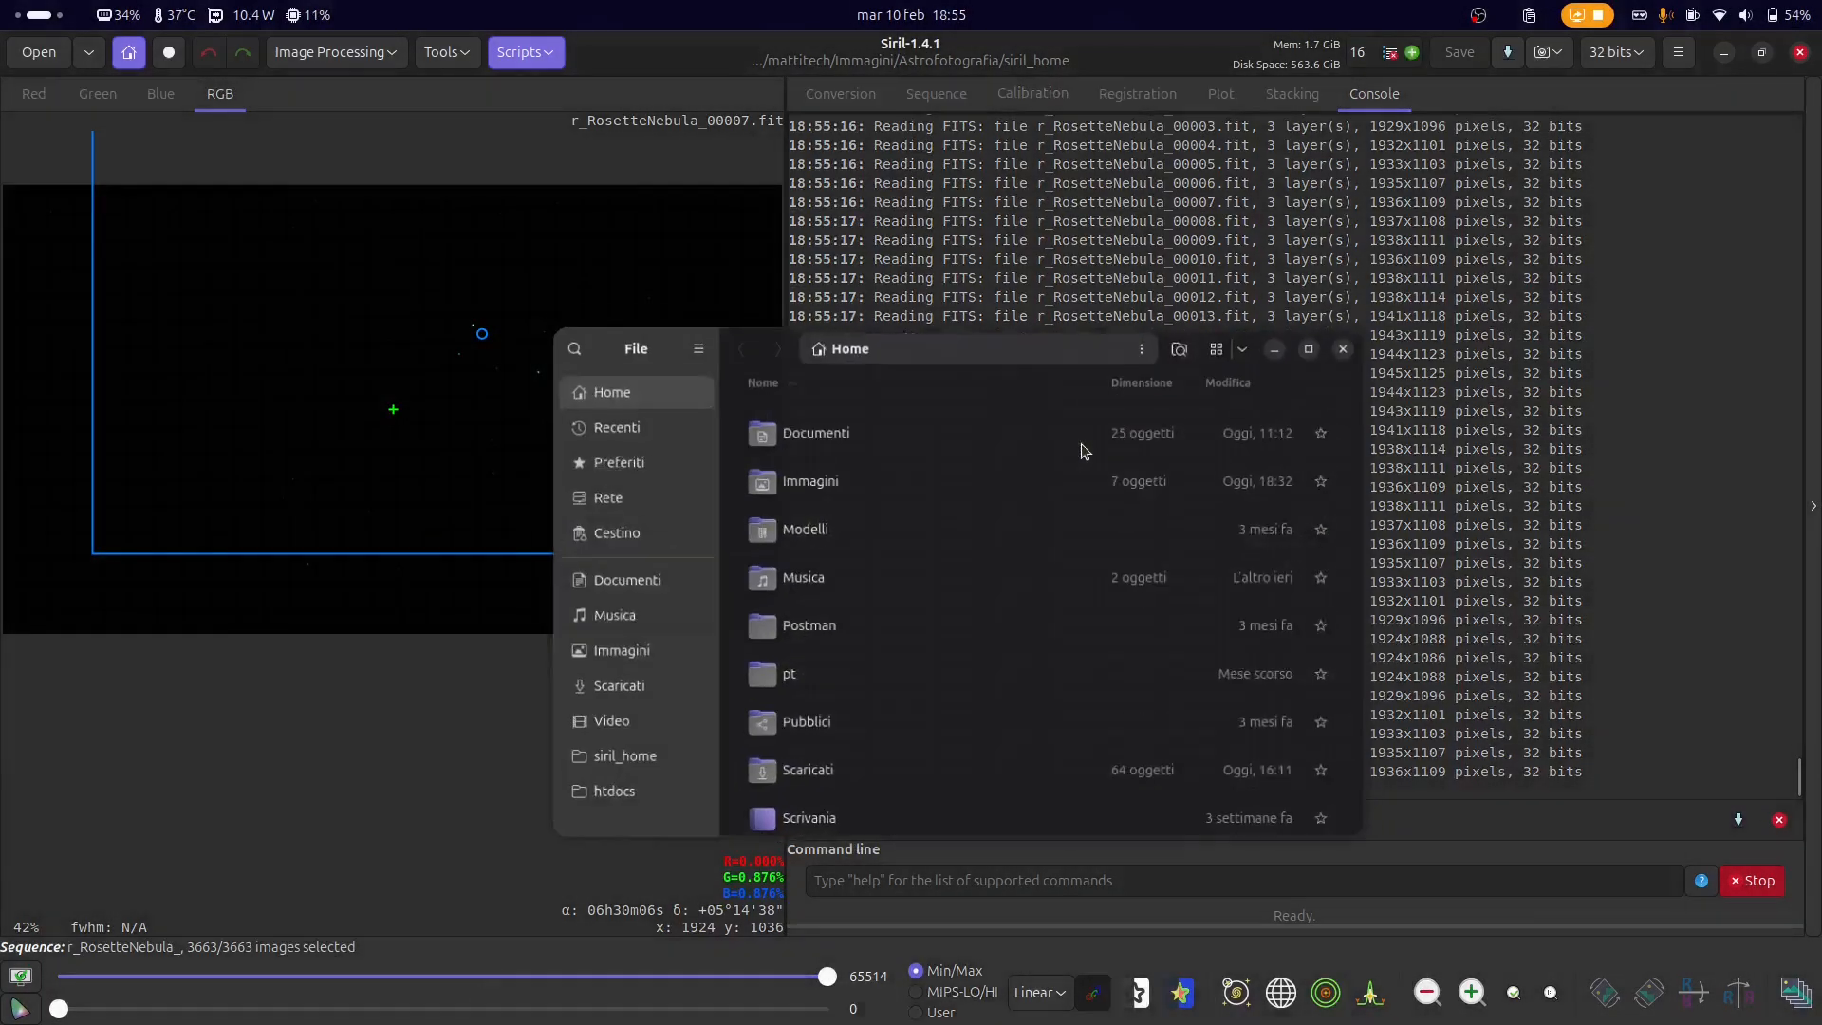
click(635, 758)
scroll(943, 493, down, 5)
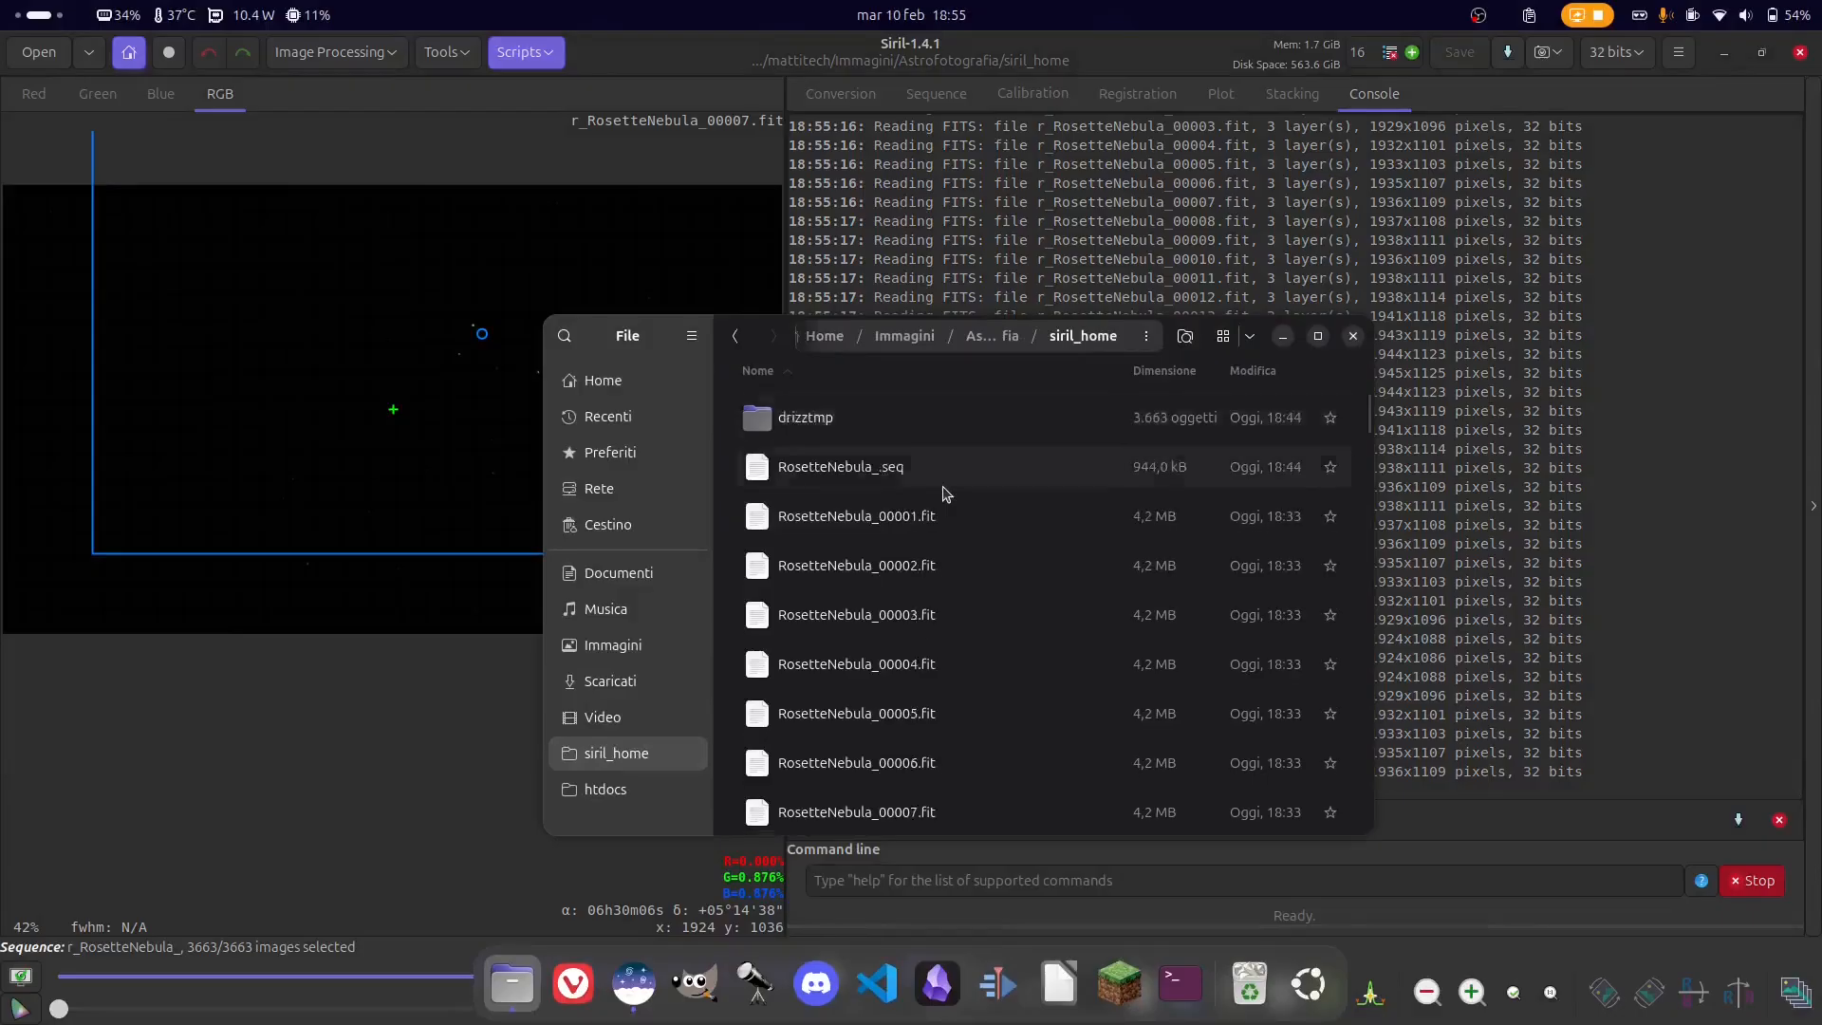
scroll(934, 492, up, 5)
scroll(892, 569, down, 6)
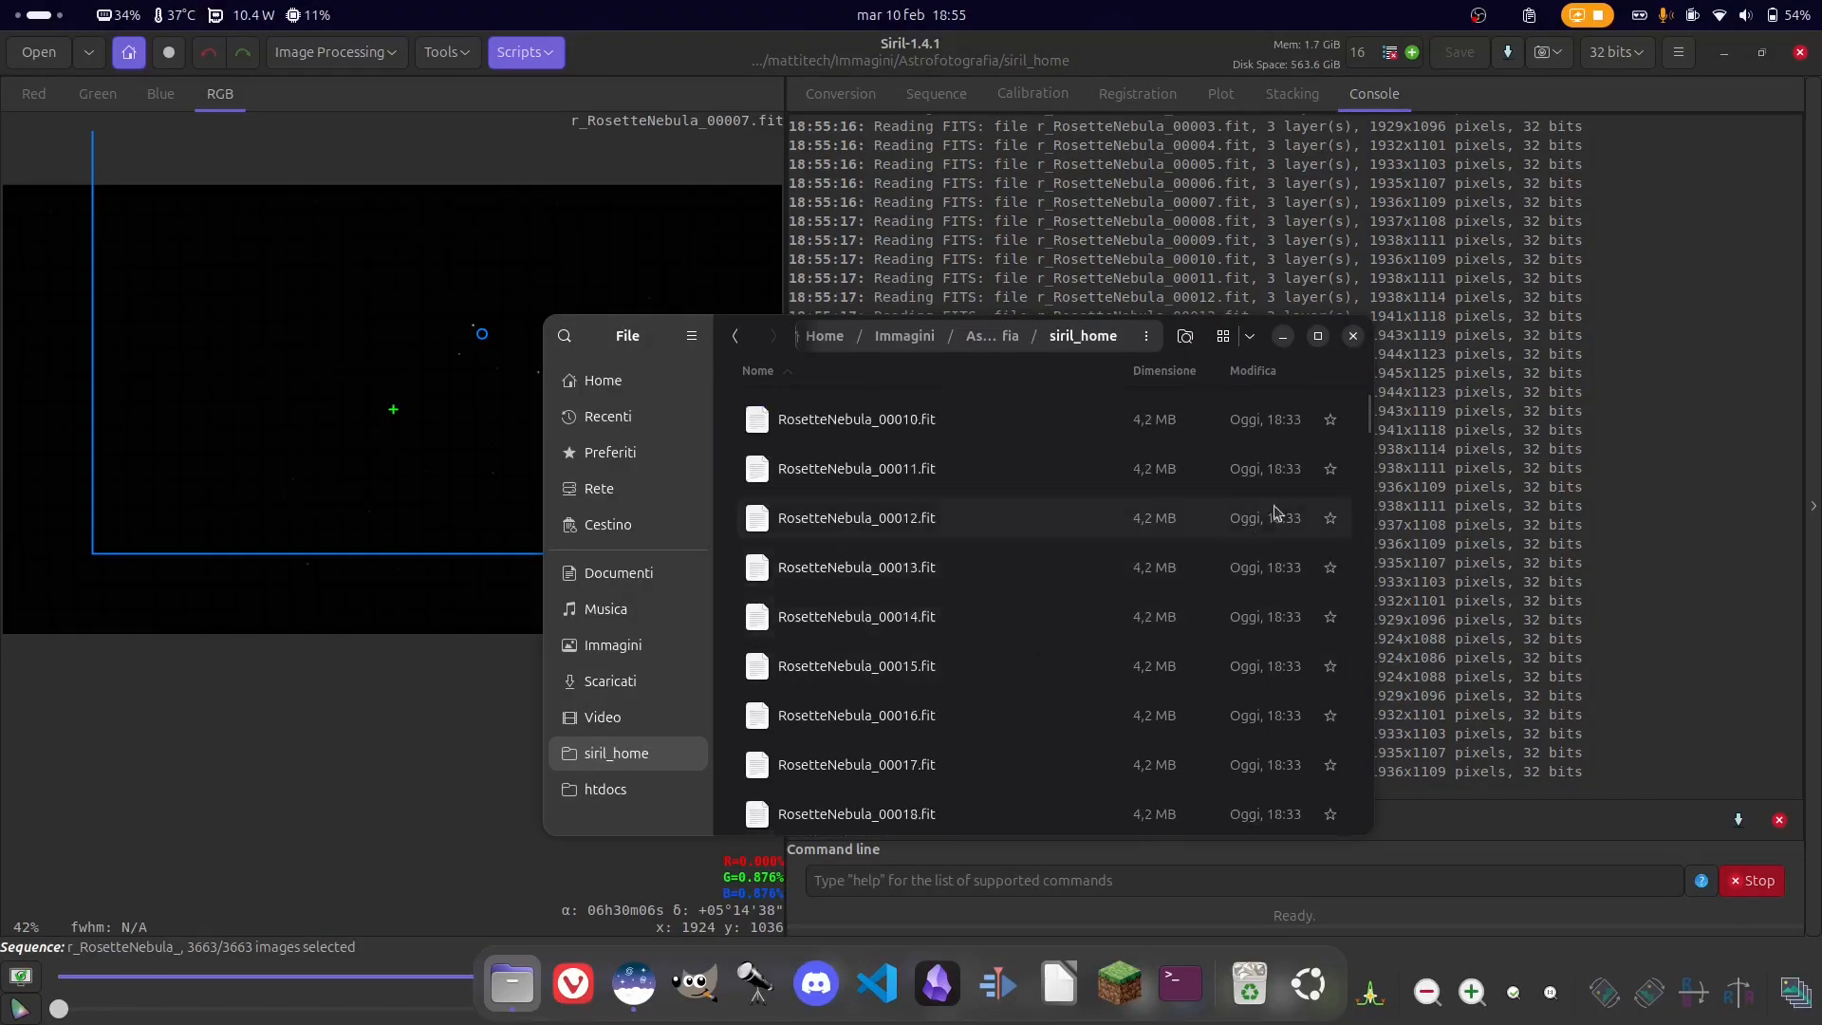
drag(1365, 422, 1363, 698)
scroll(987, 555, up, 8)
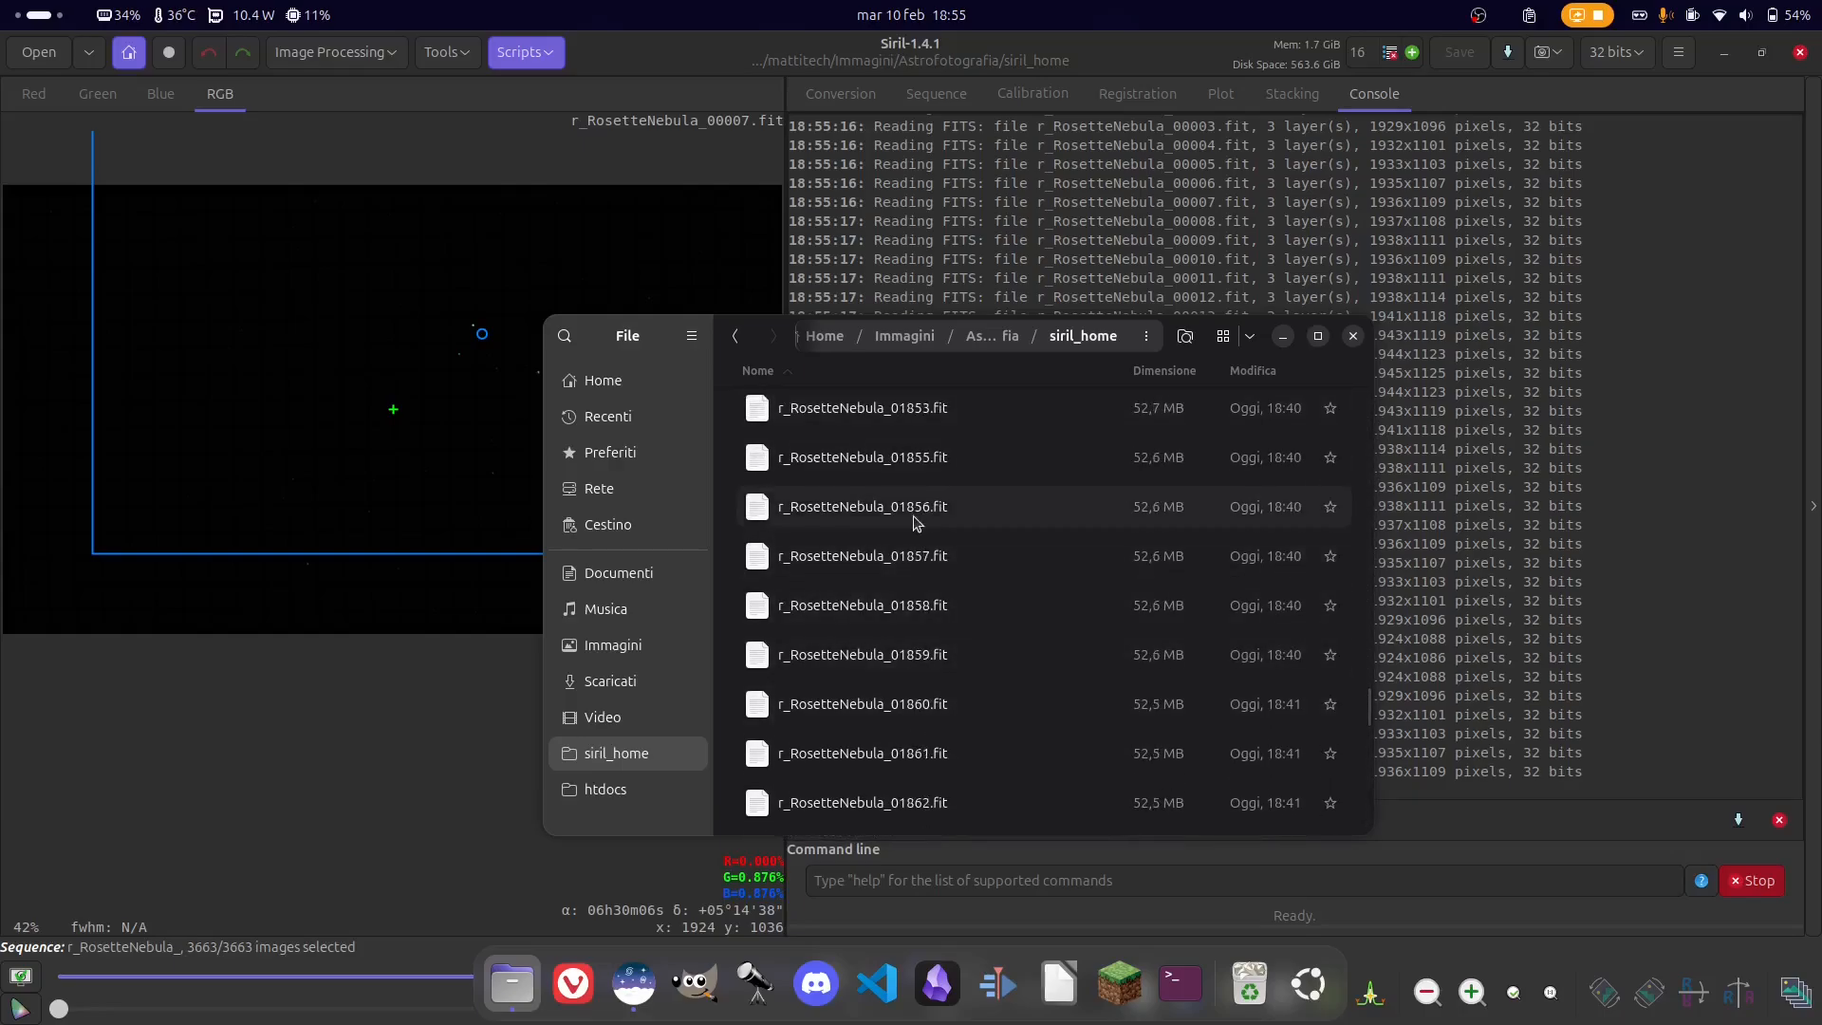
scroll(916, 522, up, 20)
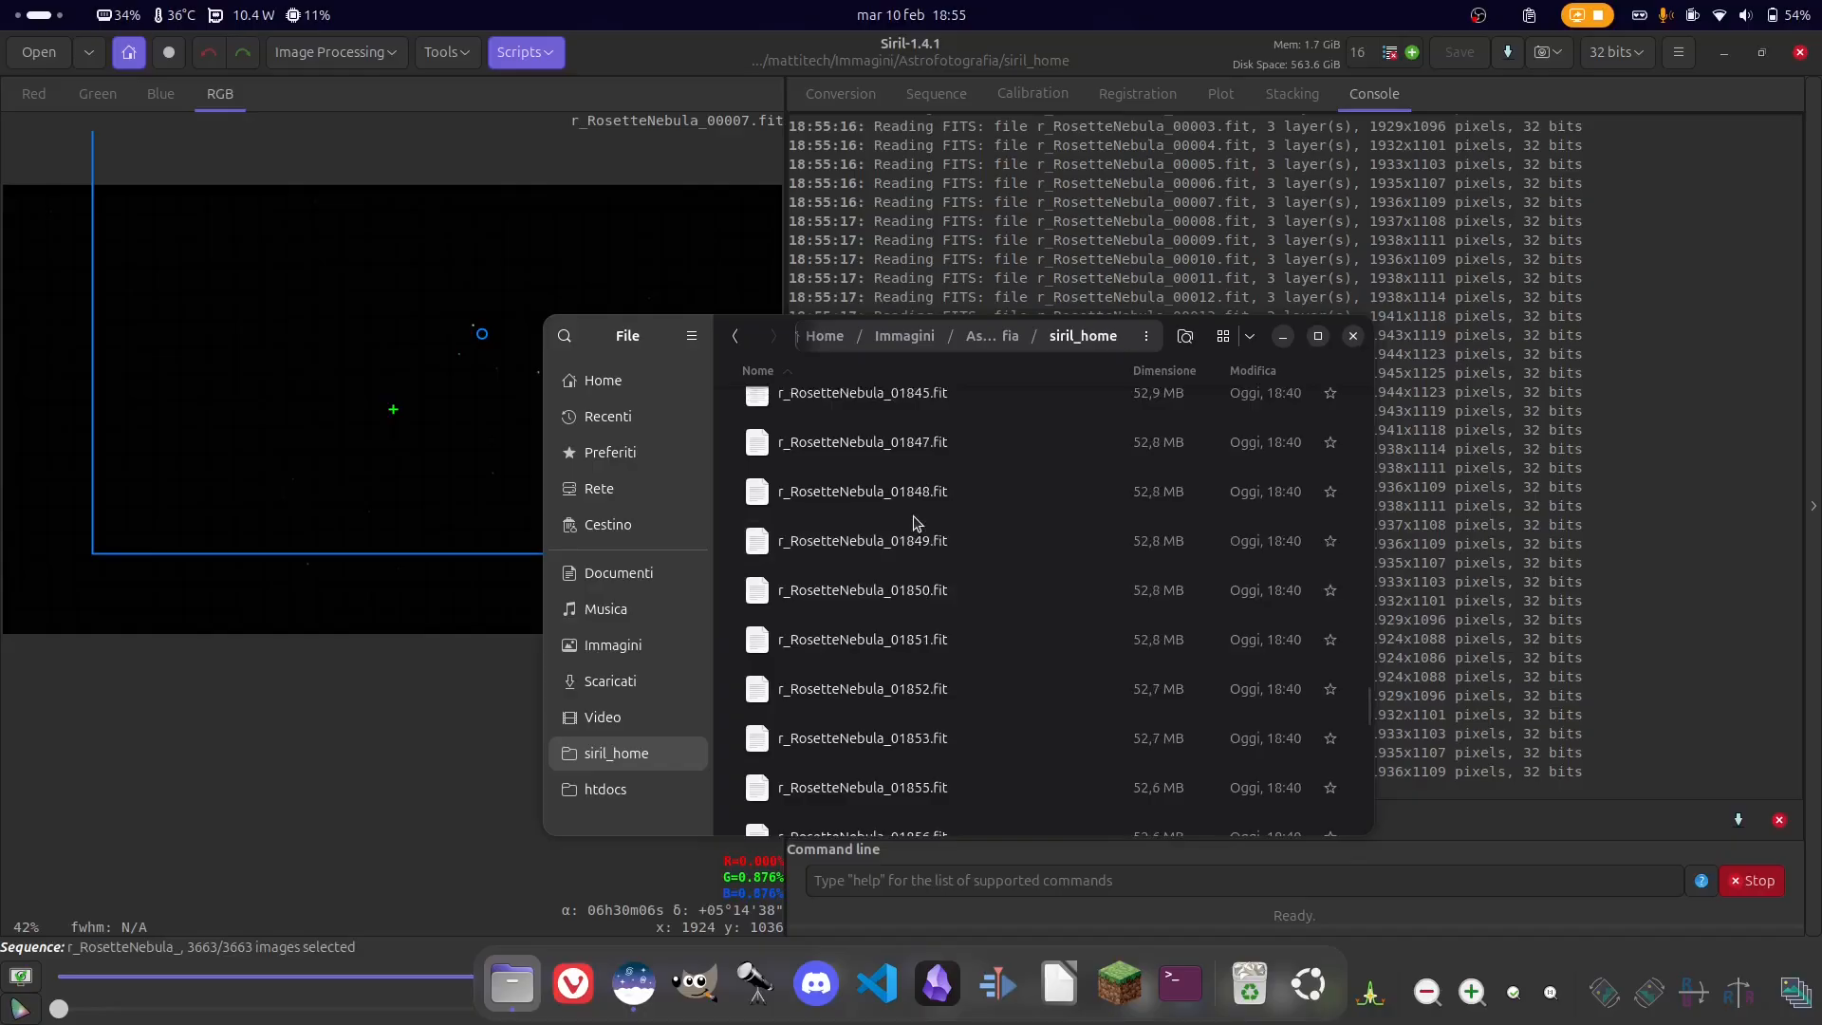
drag(1364, 626, 1378, 390)
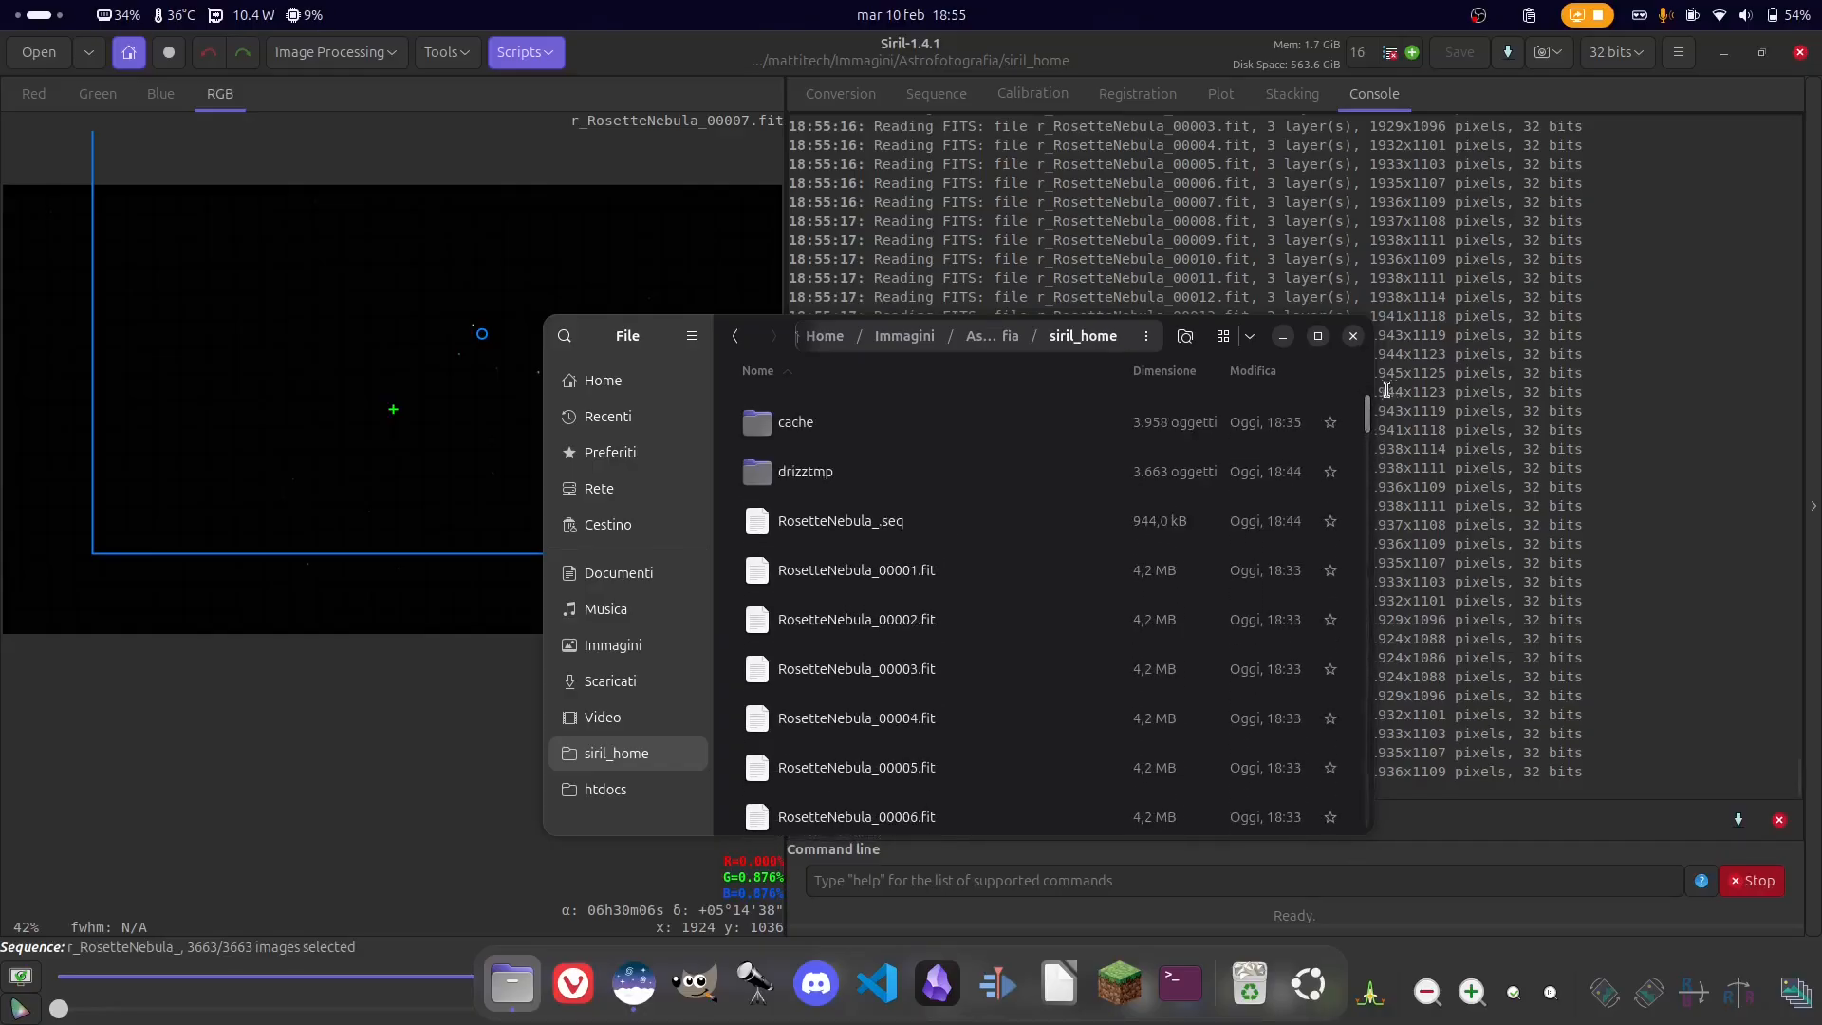
- Open the drizztmp folder and examine its r_RosetteNebula_ files and their sizes
double_click(865, 486)
scroll(1004, 470, down, 5)
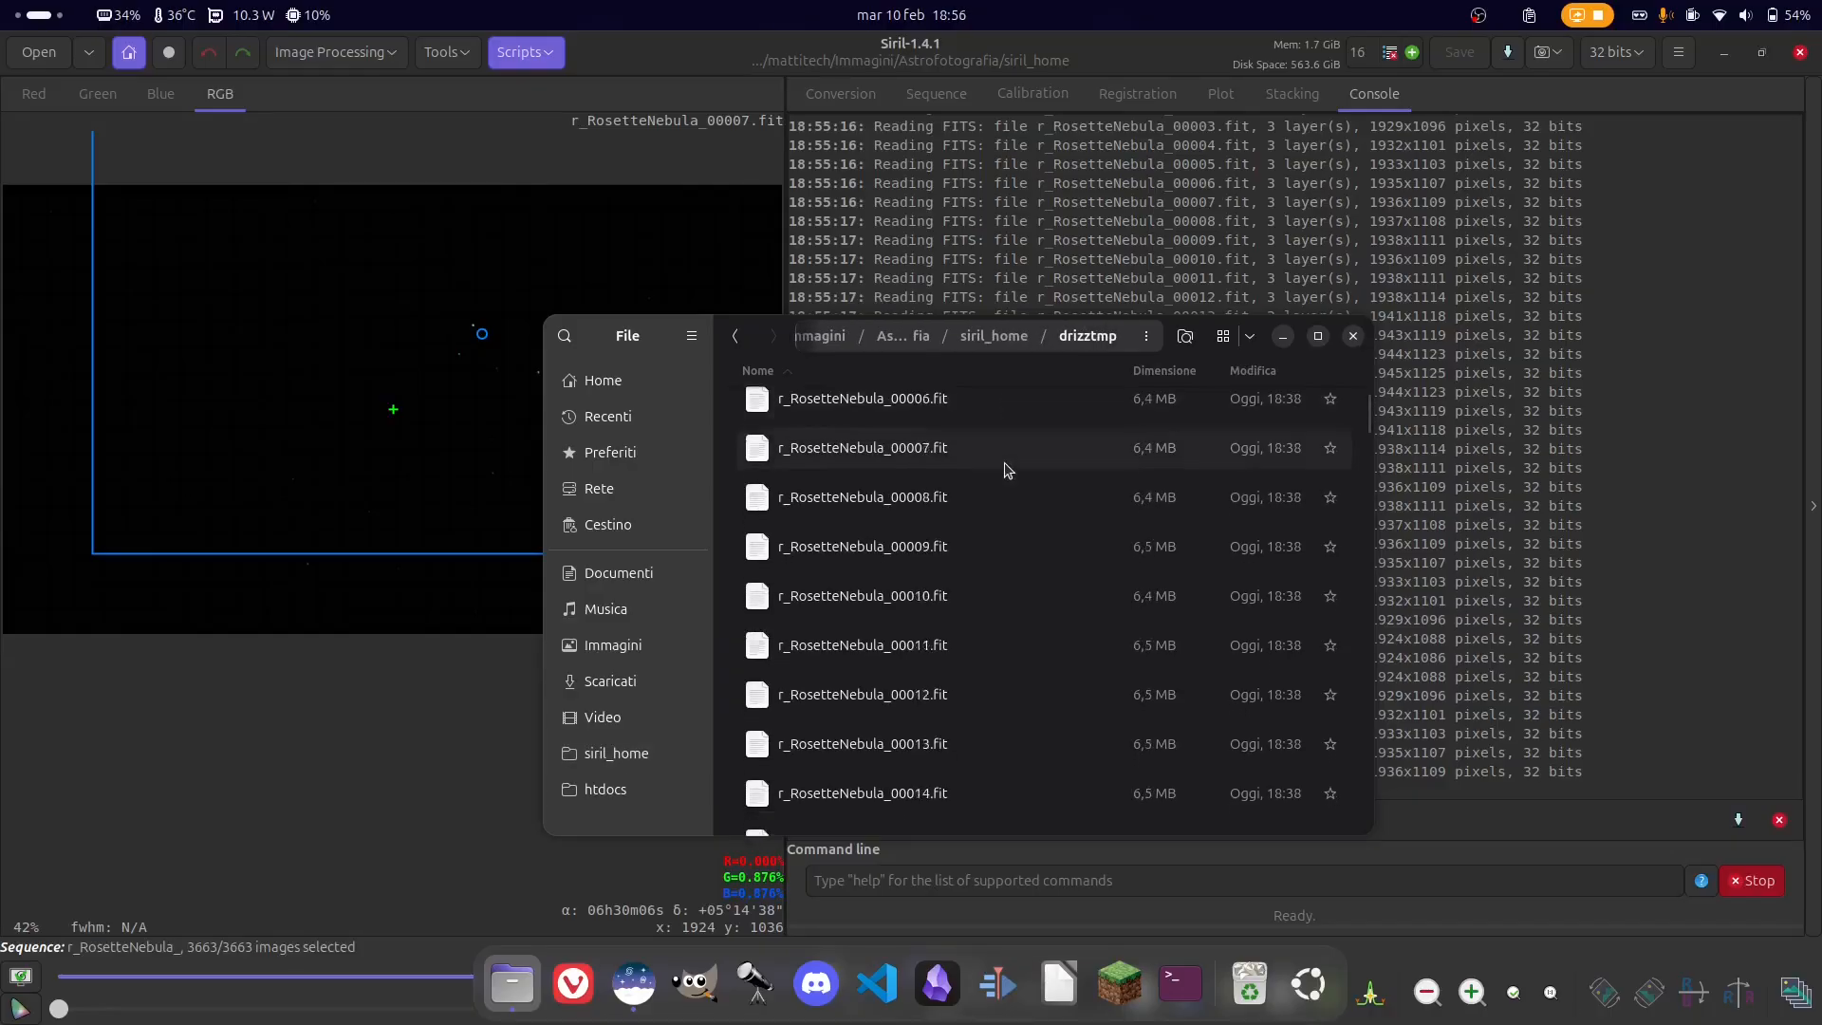
scroll(1005, 469, up, 5)
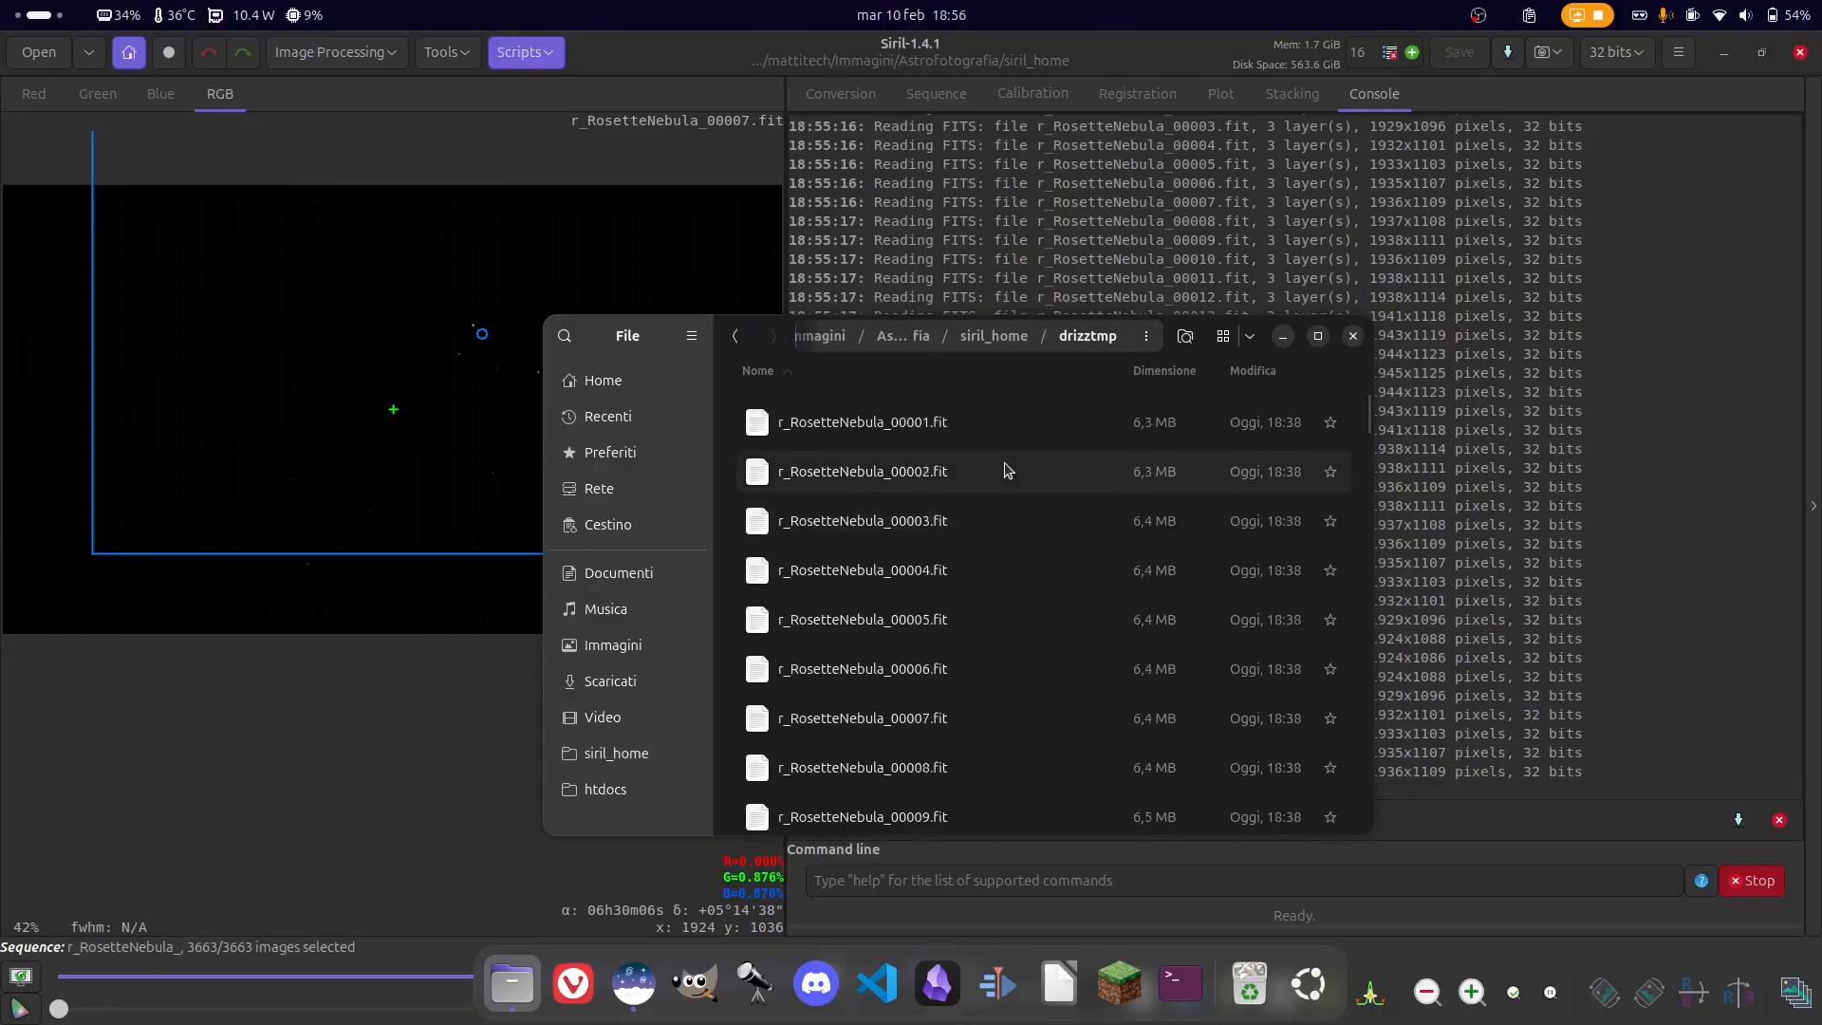
scroll(1005, 470, down, 15)
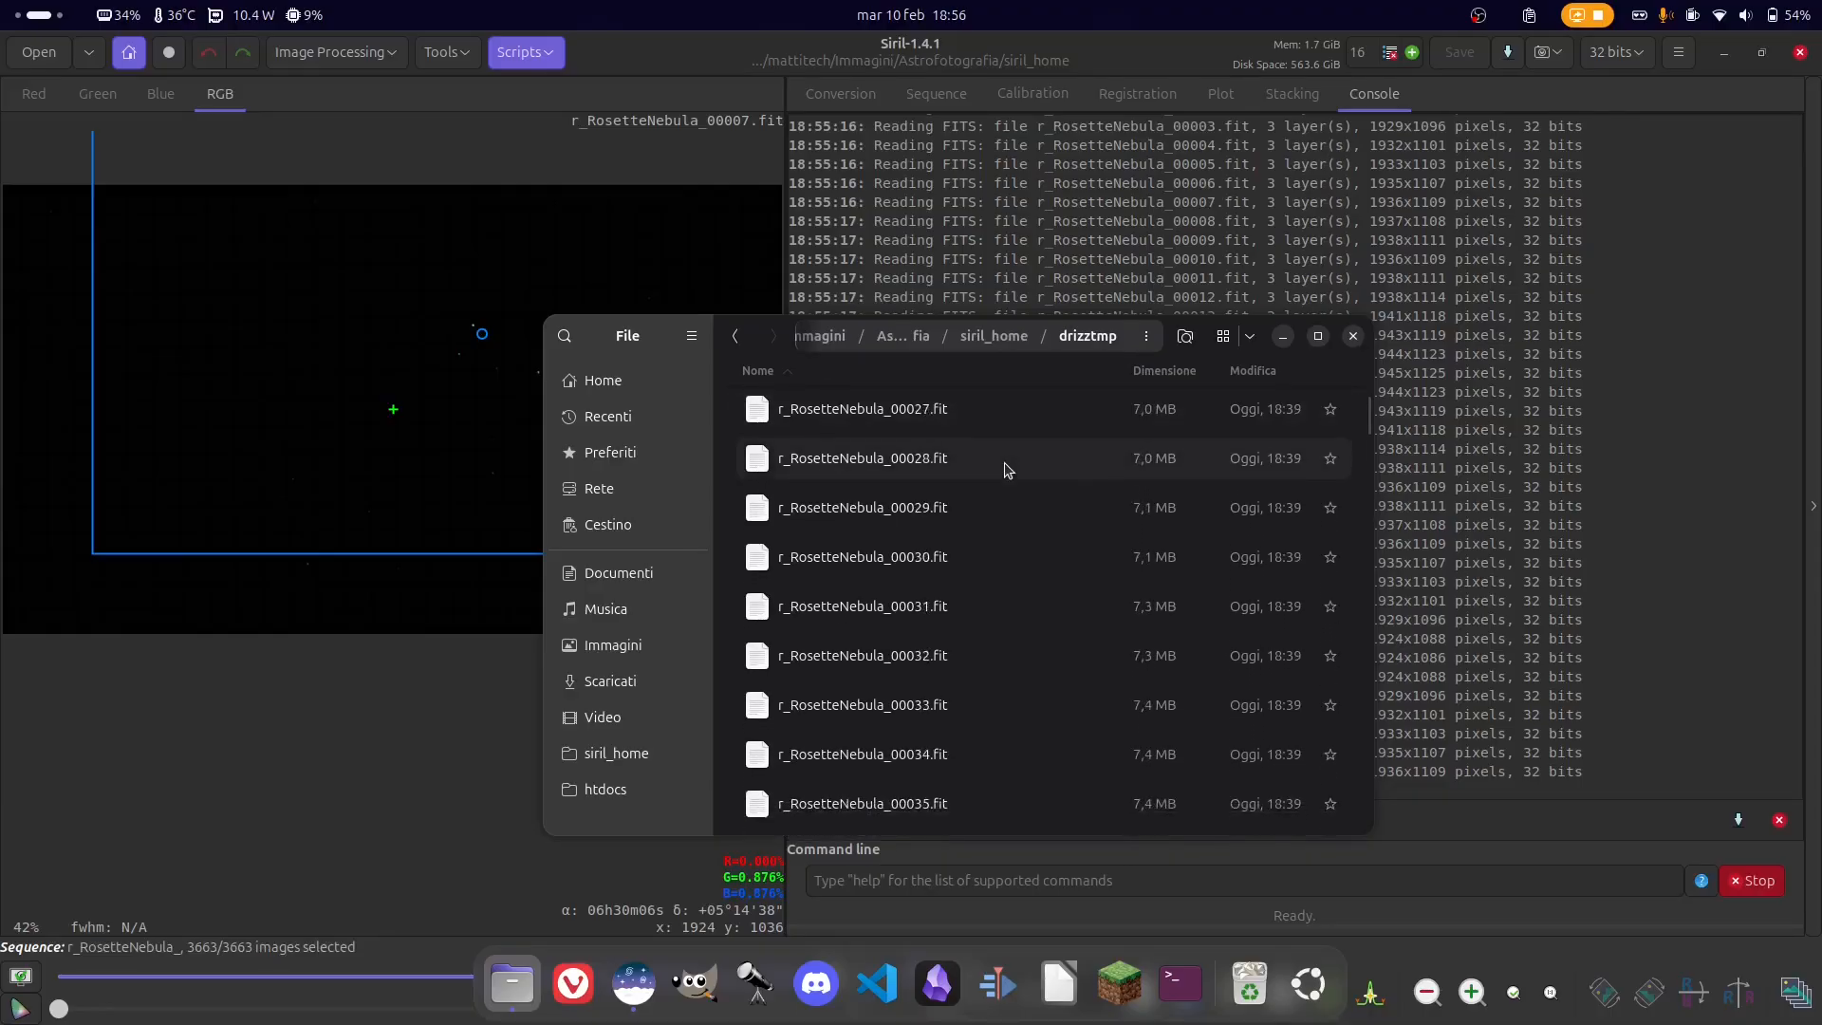
scroll(1007, 470, down, 3)
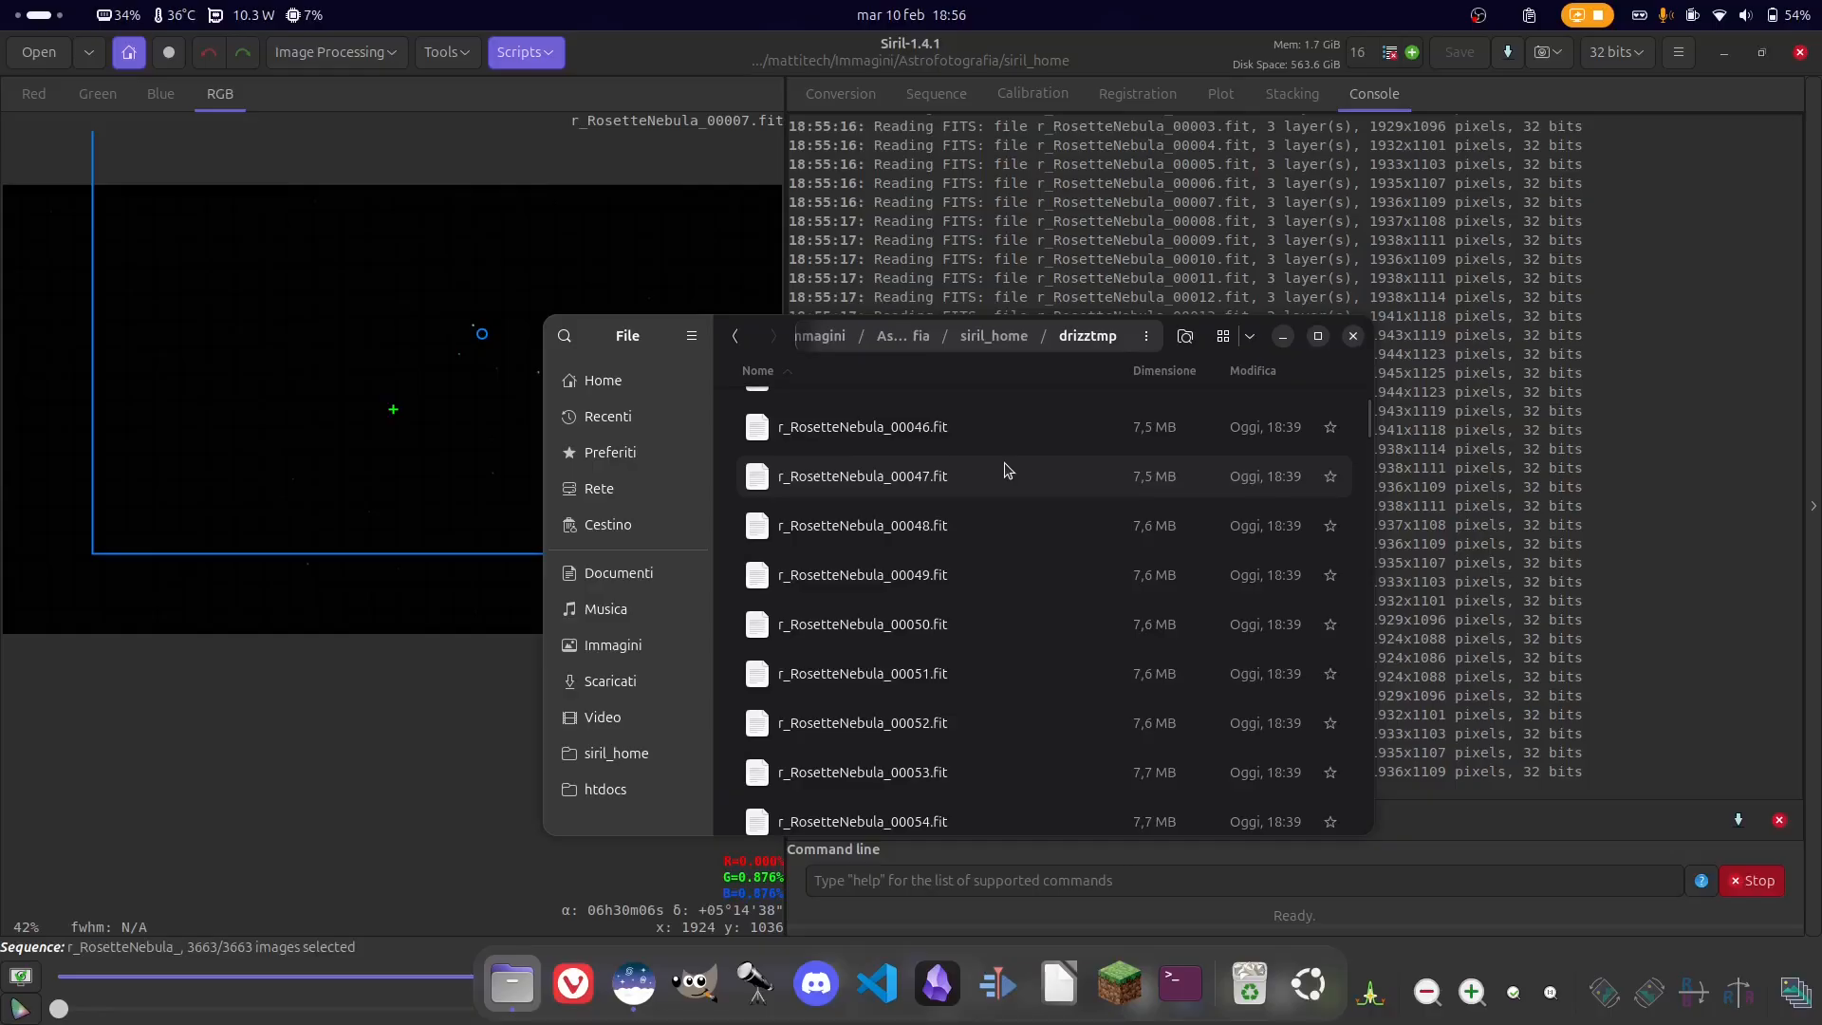
- Go back to siril_home and check the total size of the drizztmp folder in its properties
click(735, 335)
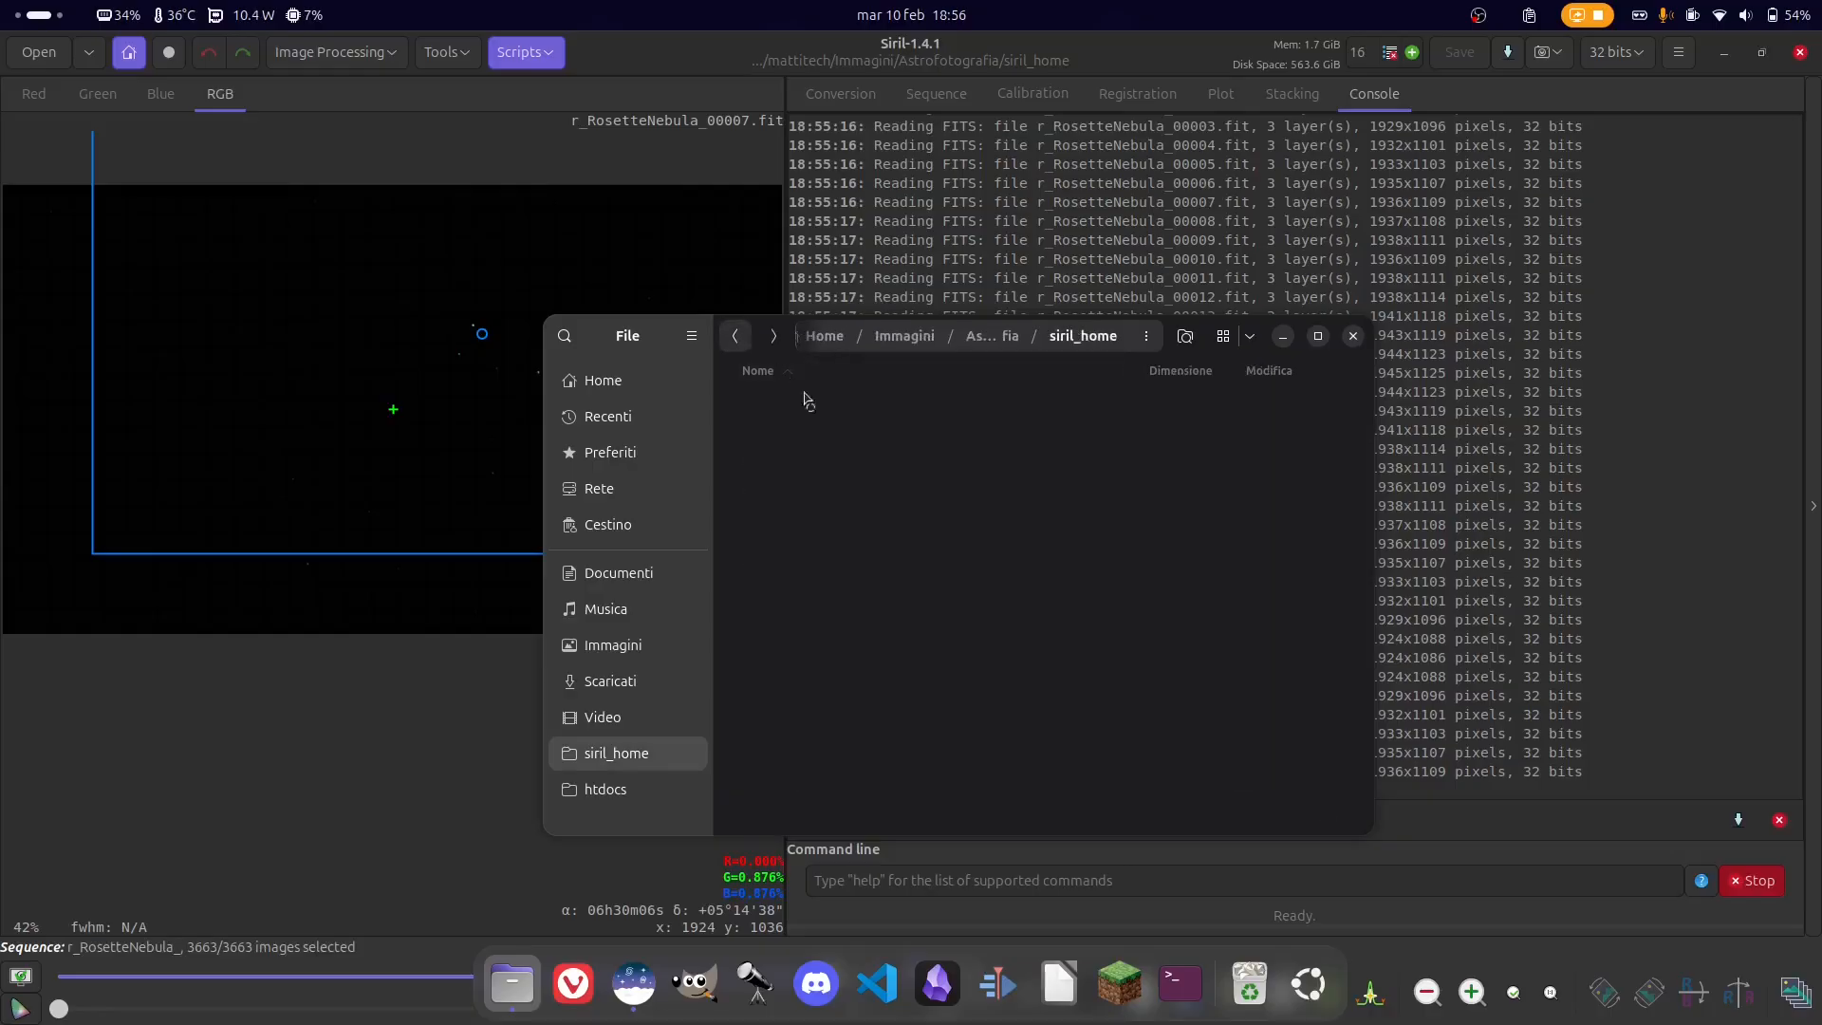
right_click(851, 477)
click(957, 805)
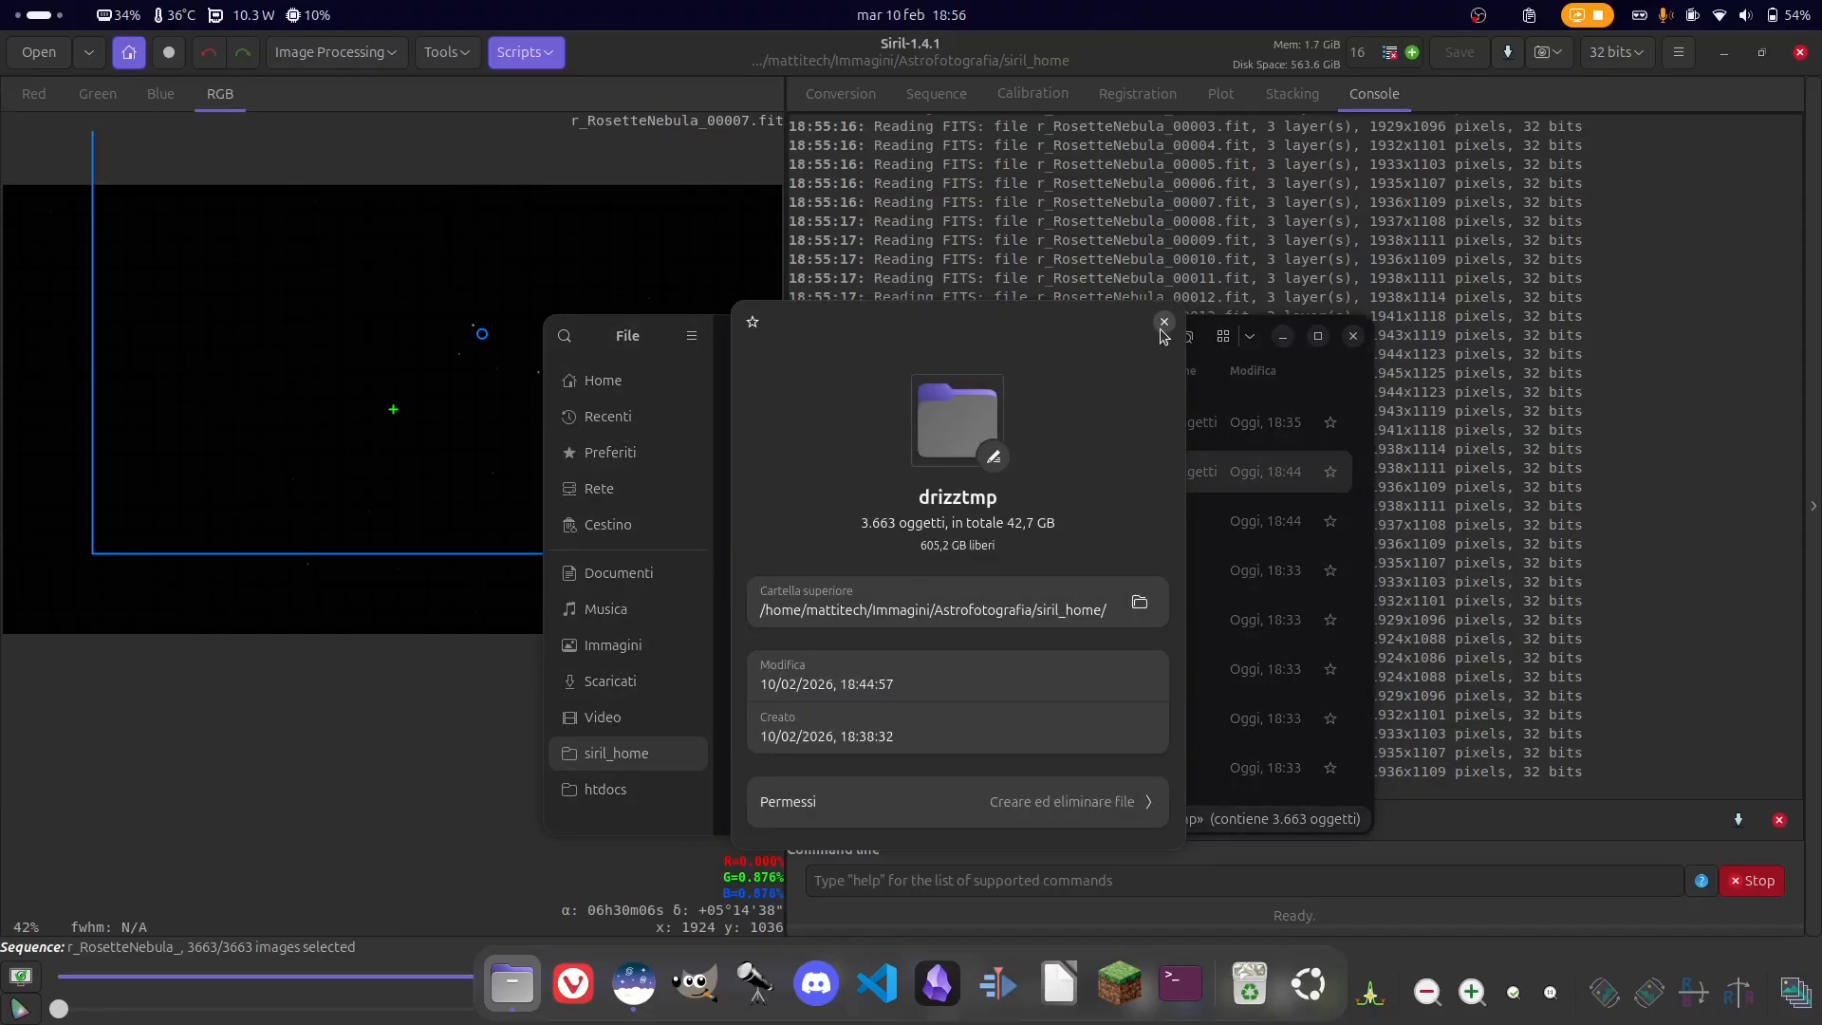
click(1164, 323)
click(1478, 14)
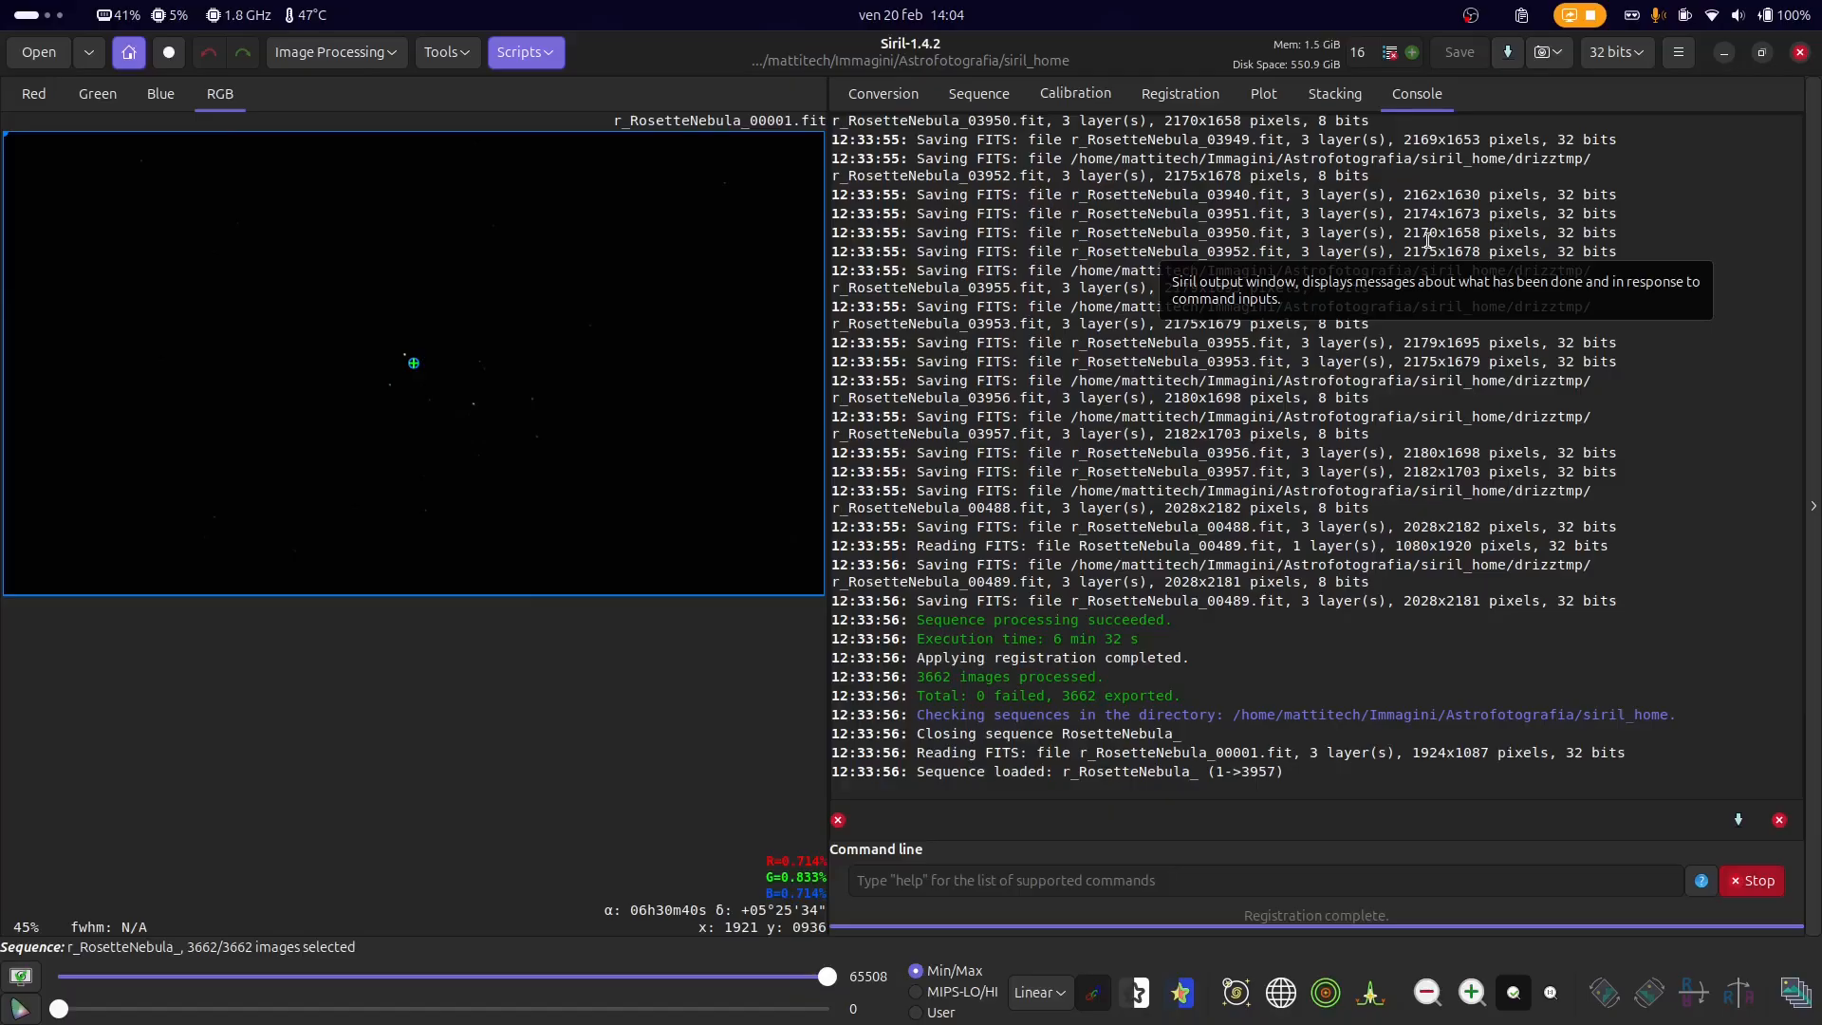
- Open the stacking settings for the r_RosetteNebula_ sequence in Siril and set the method to Average stacking with rejection
click(1321, 100)
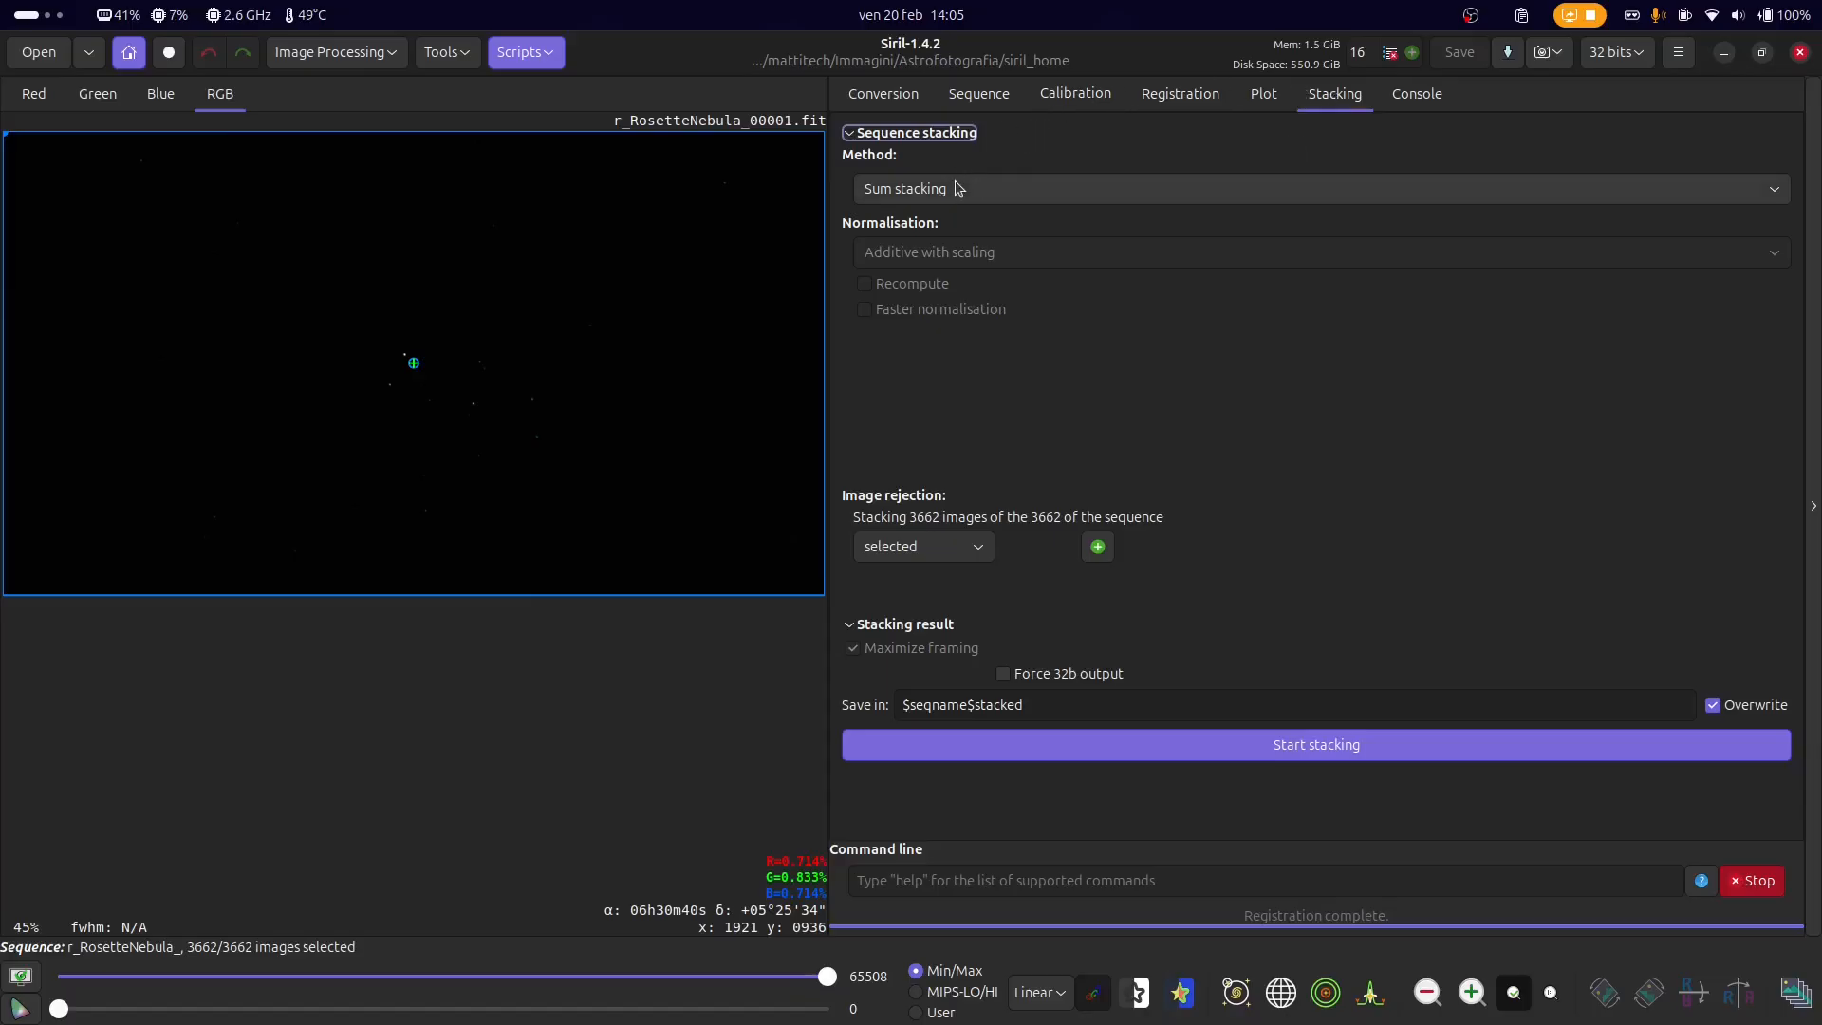
mouse_move(951, 191)
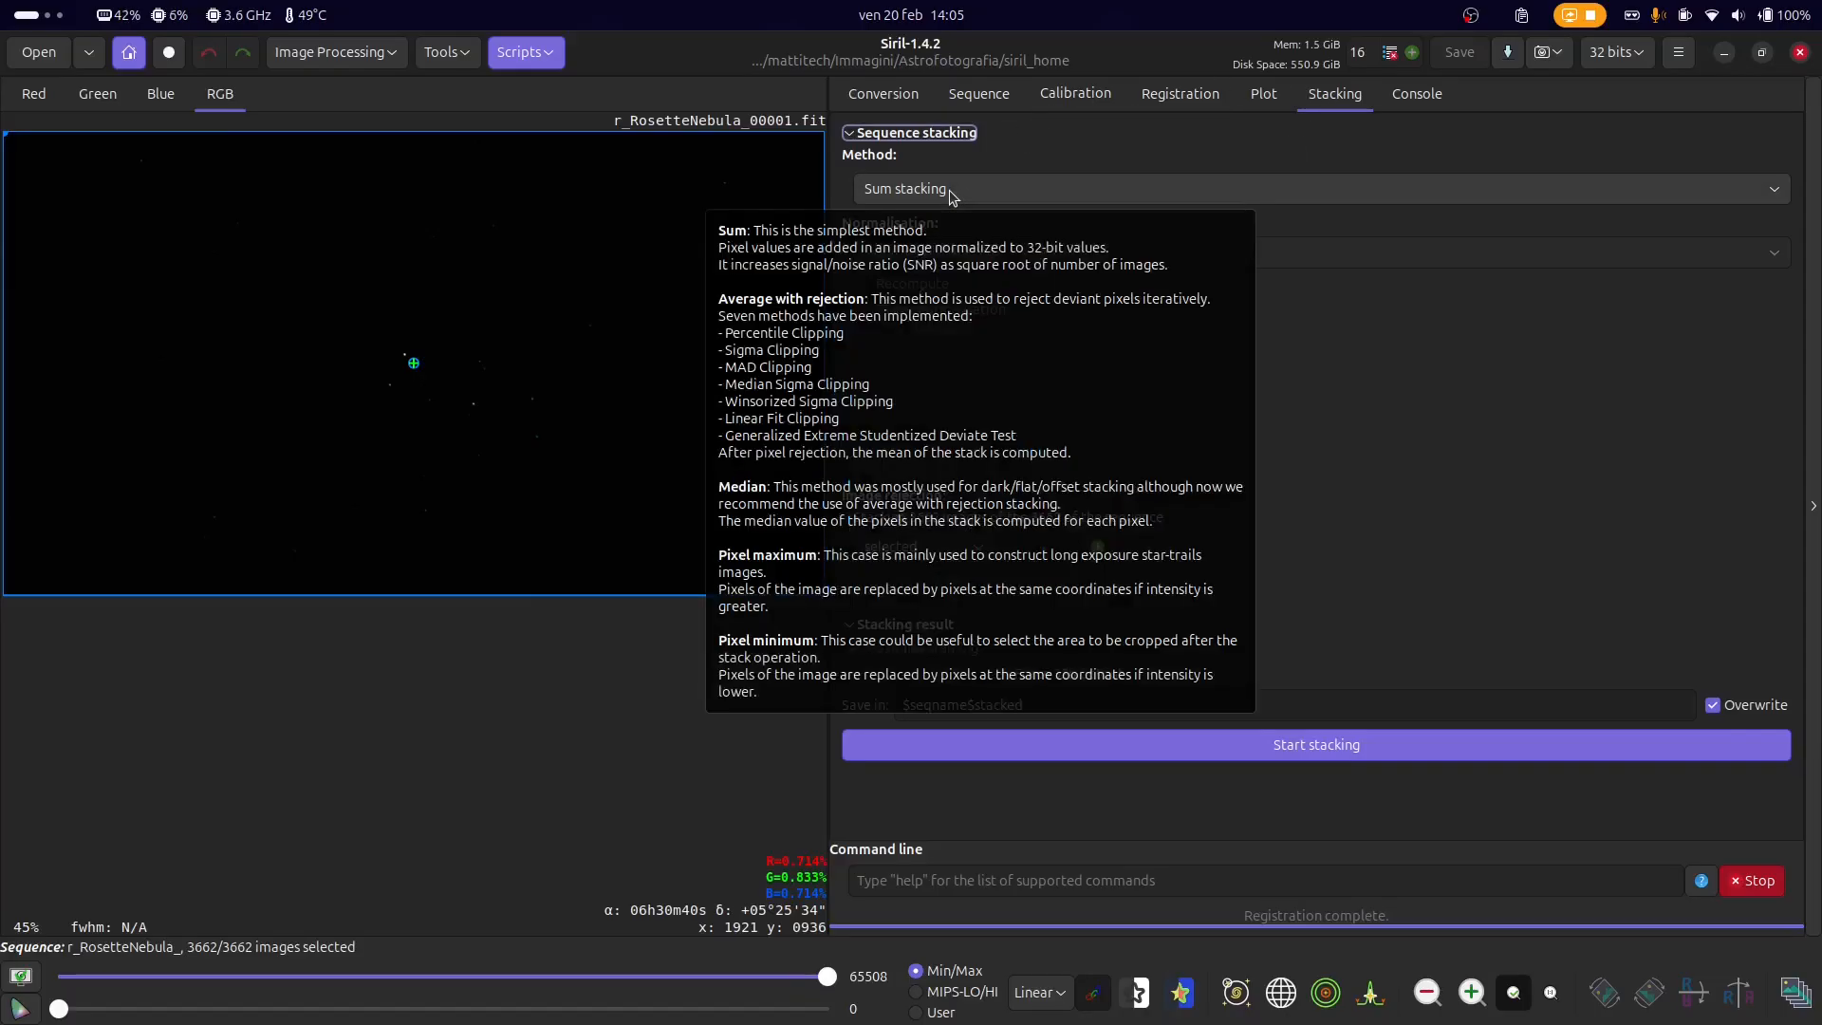
click(949, 190)
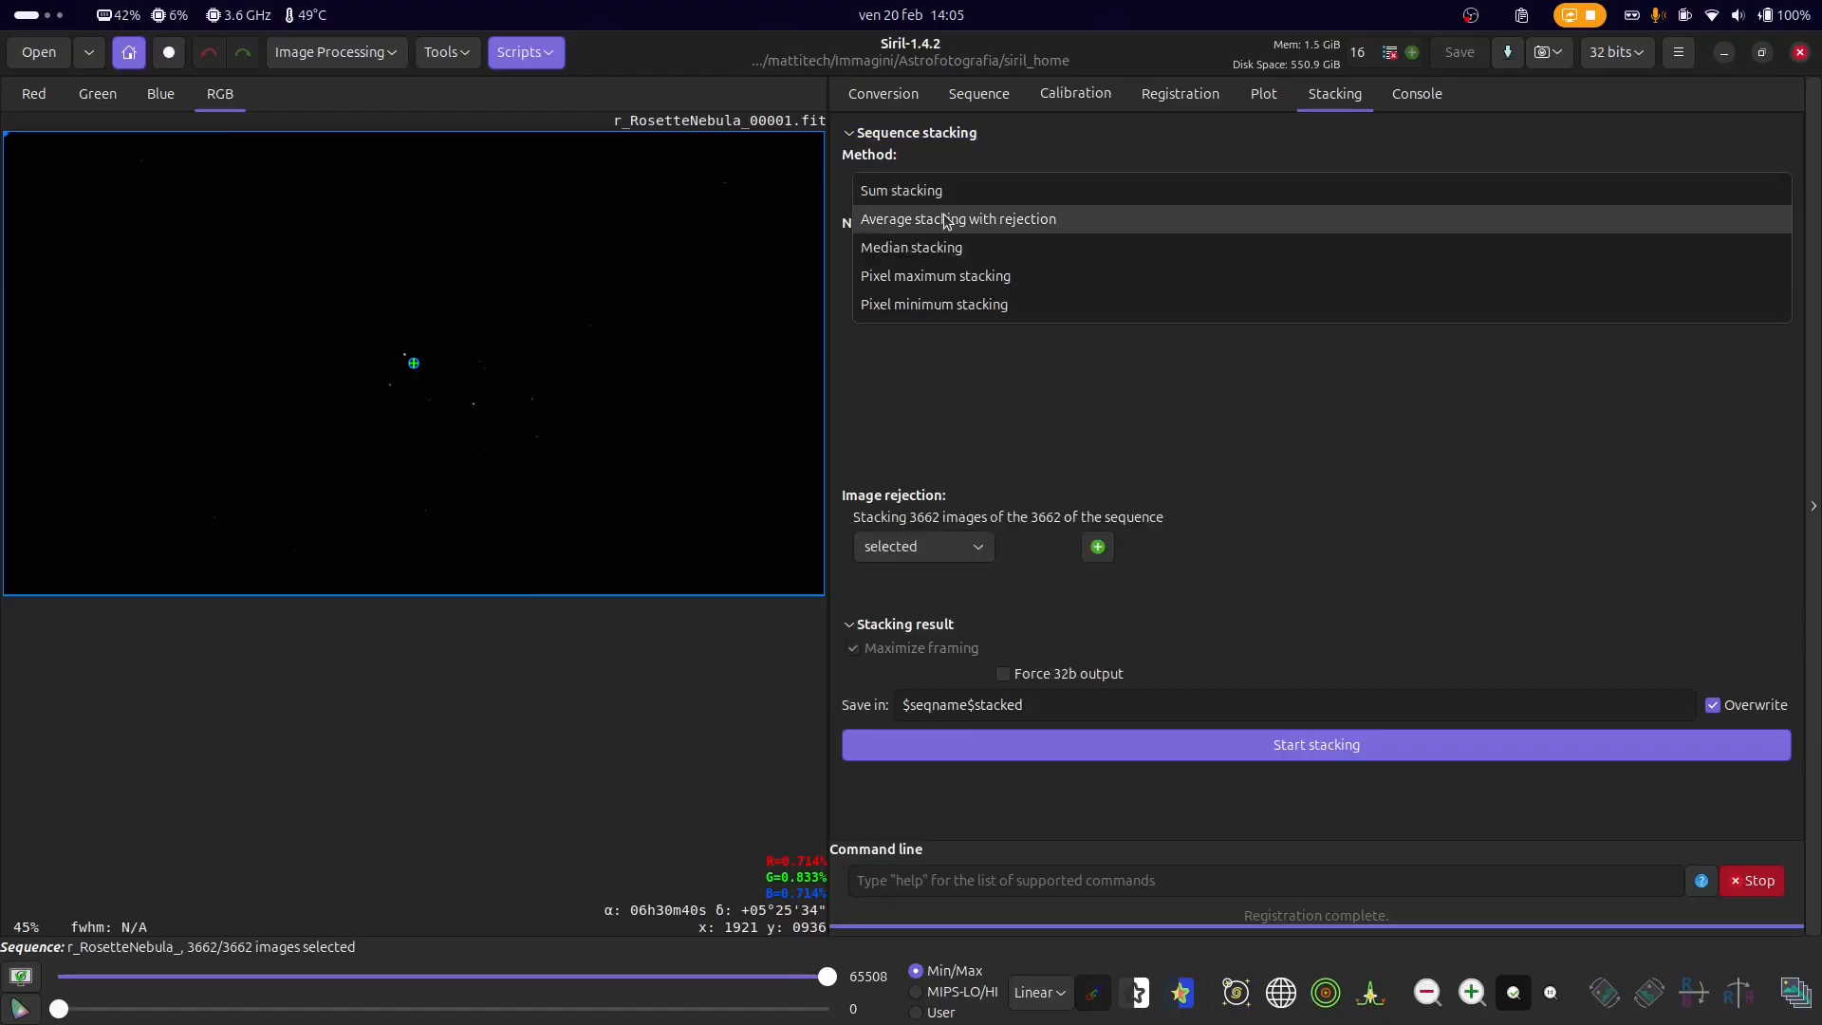
click(945, 217)
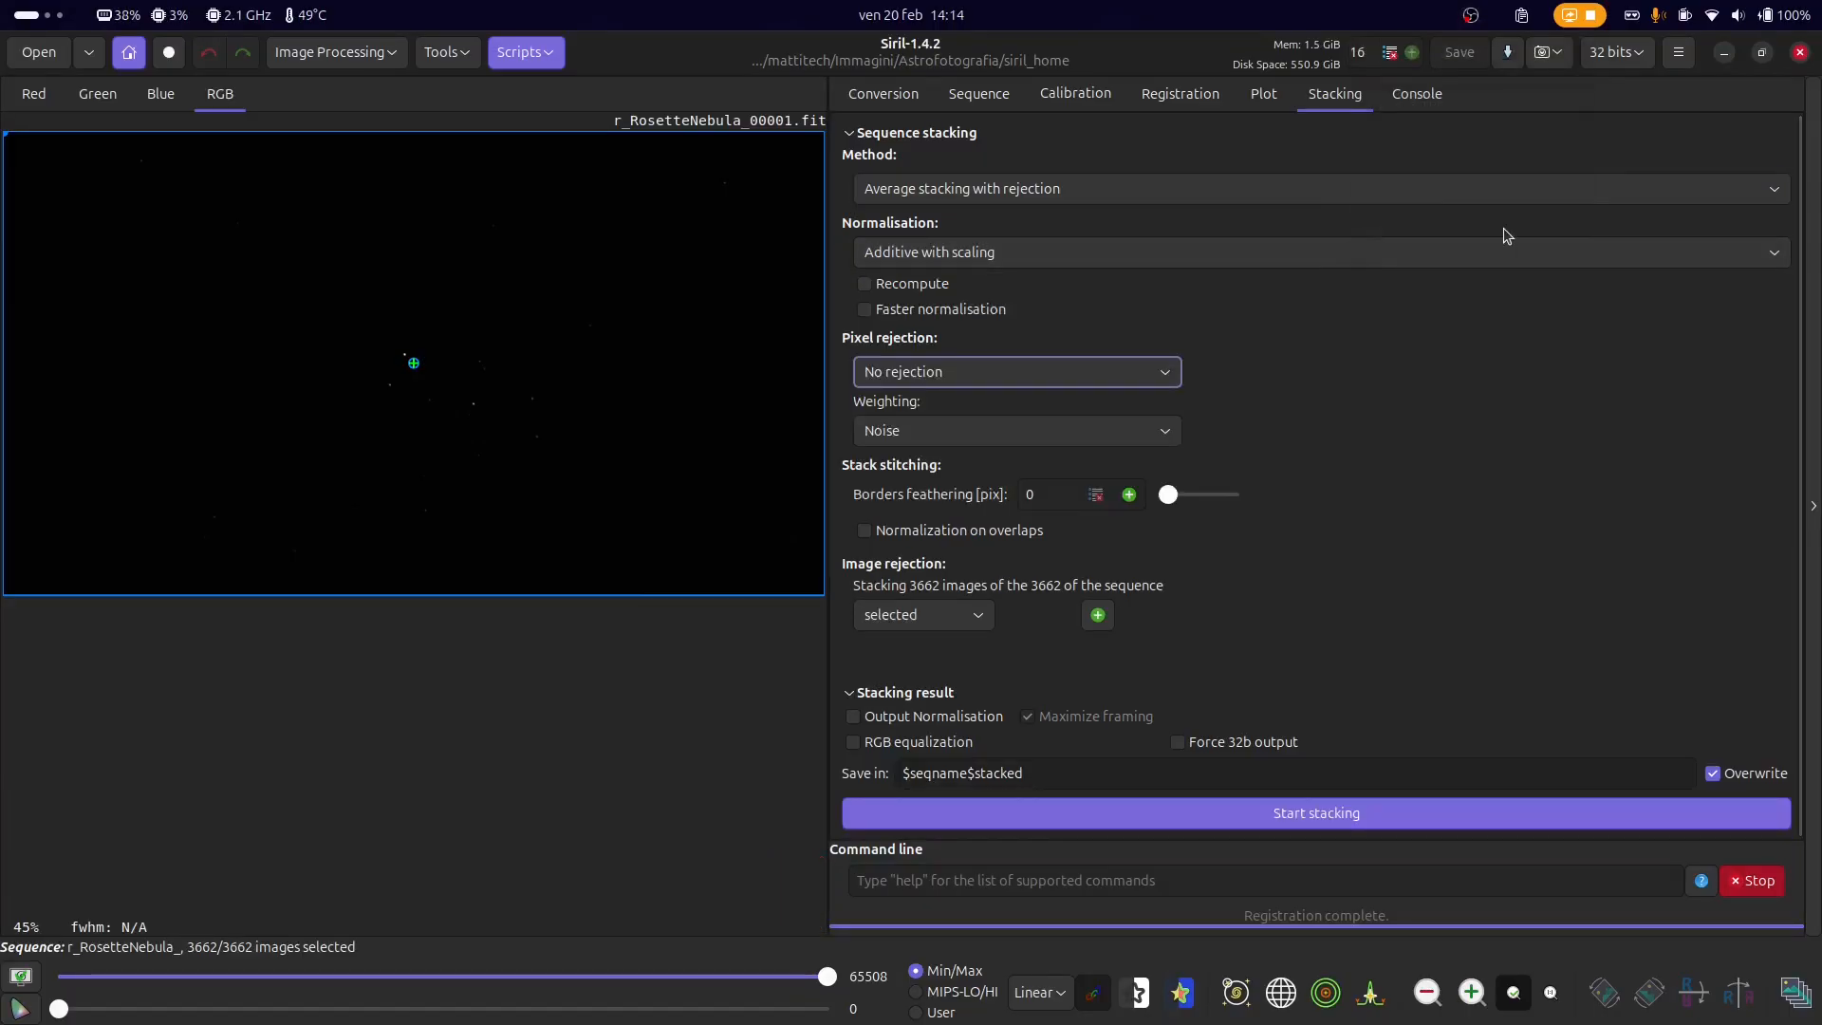
- Try Winsorized Sigma Clipping as the pixel rejection, and set it to Linear Fit Clipping
click(958, 379)
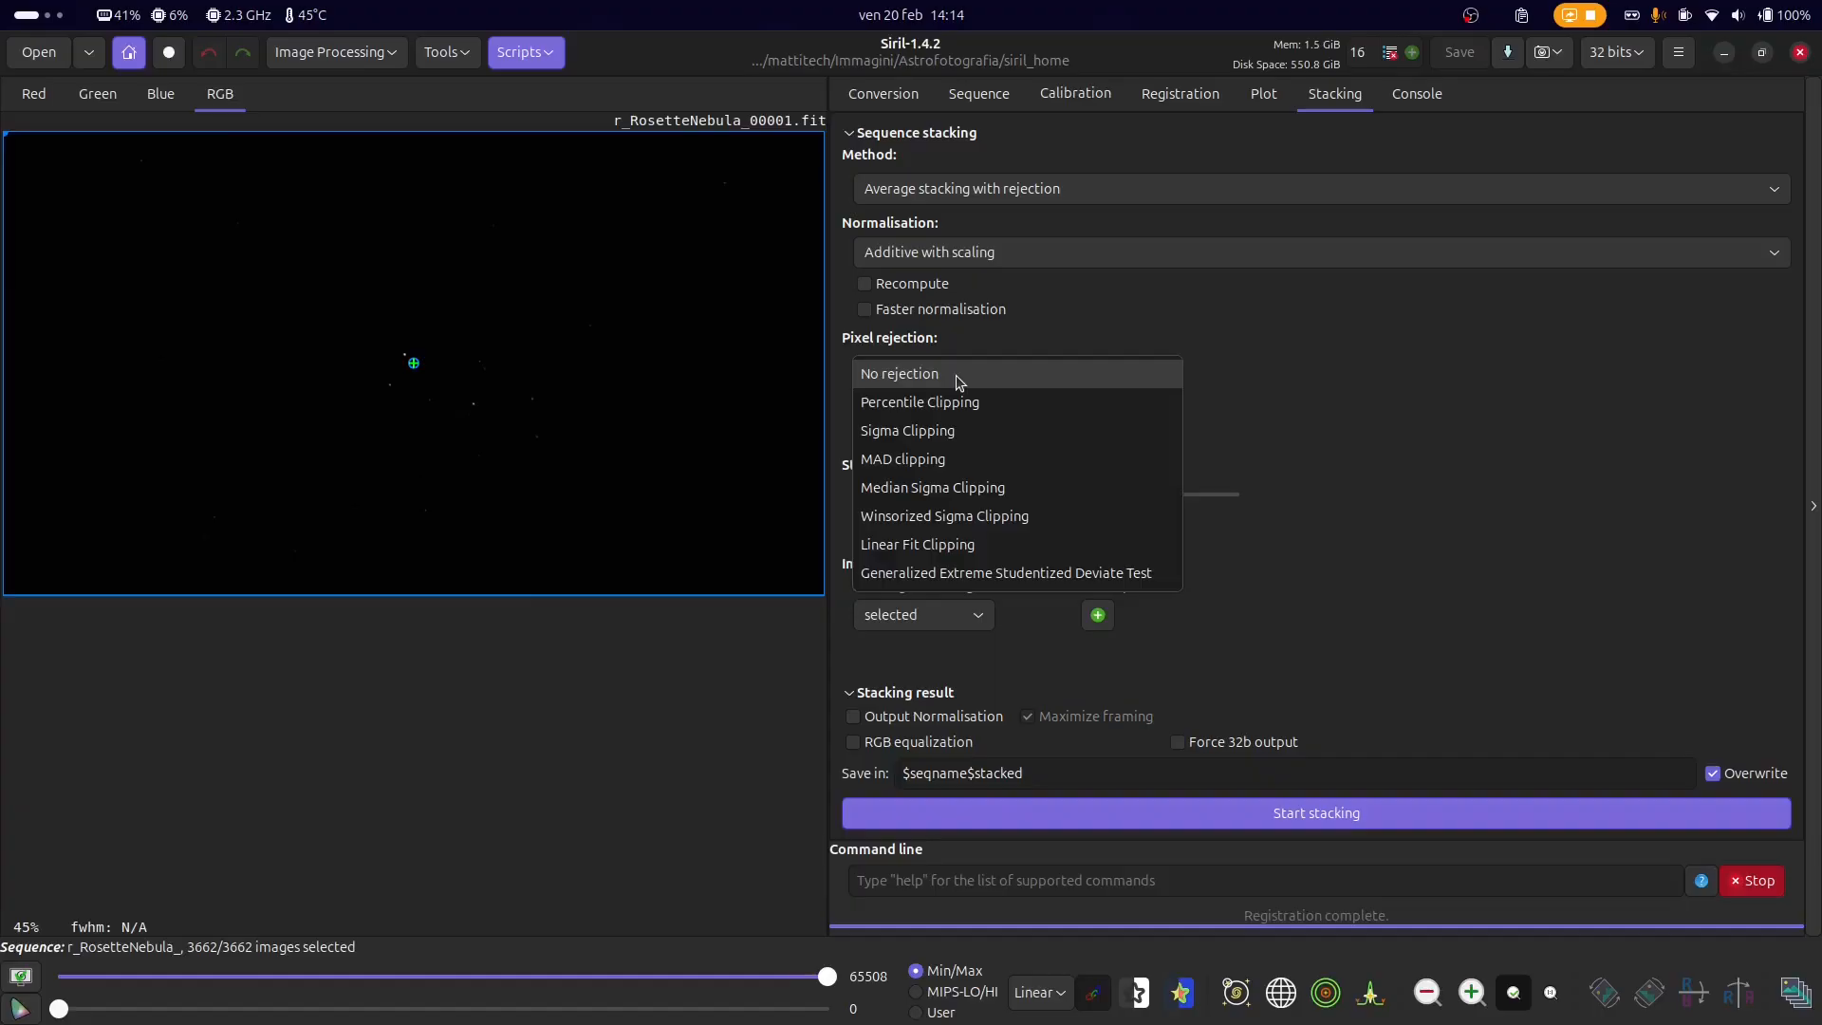
click(920, 515)
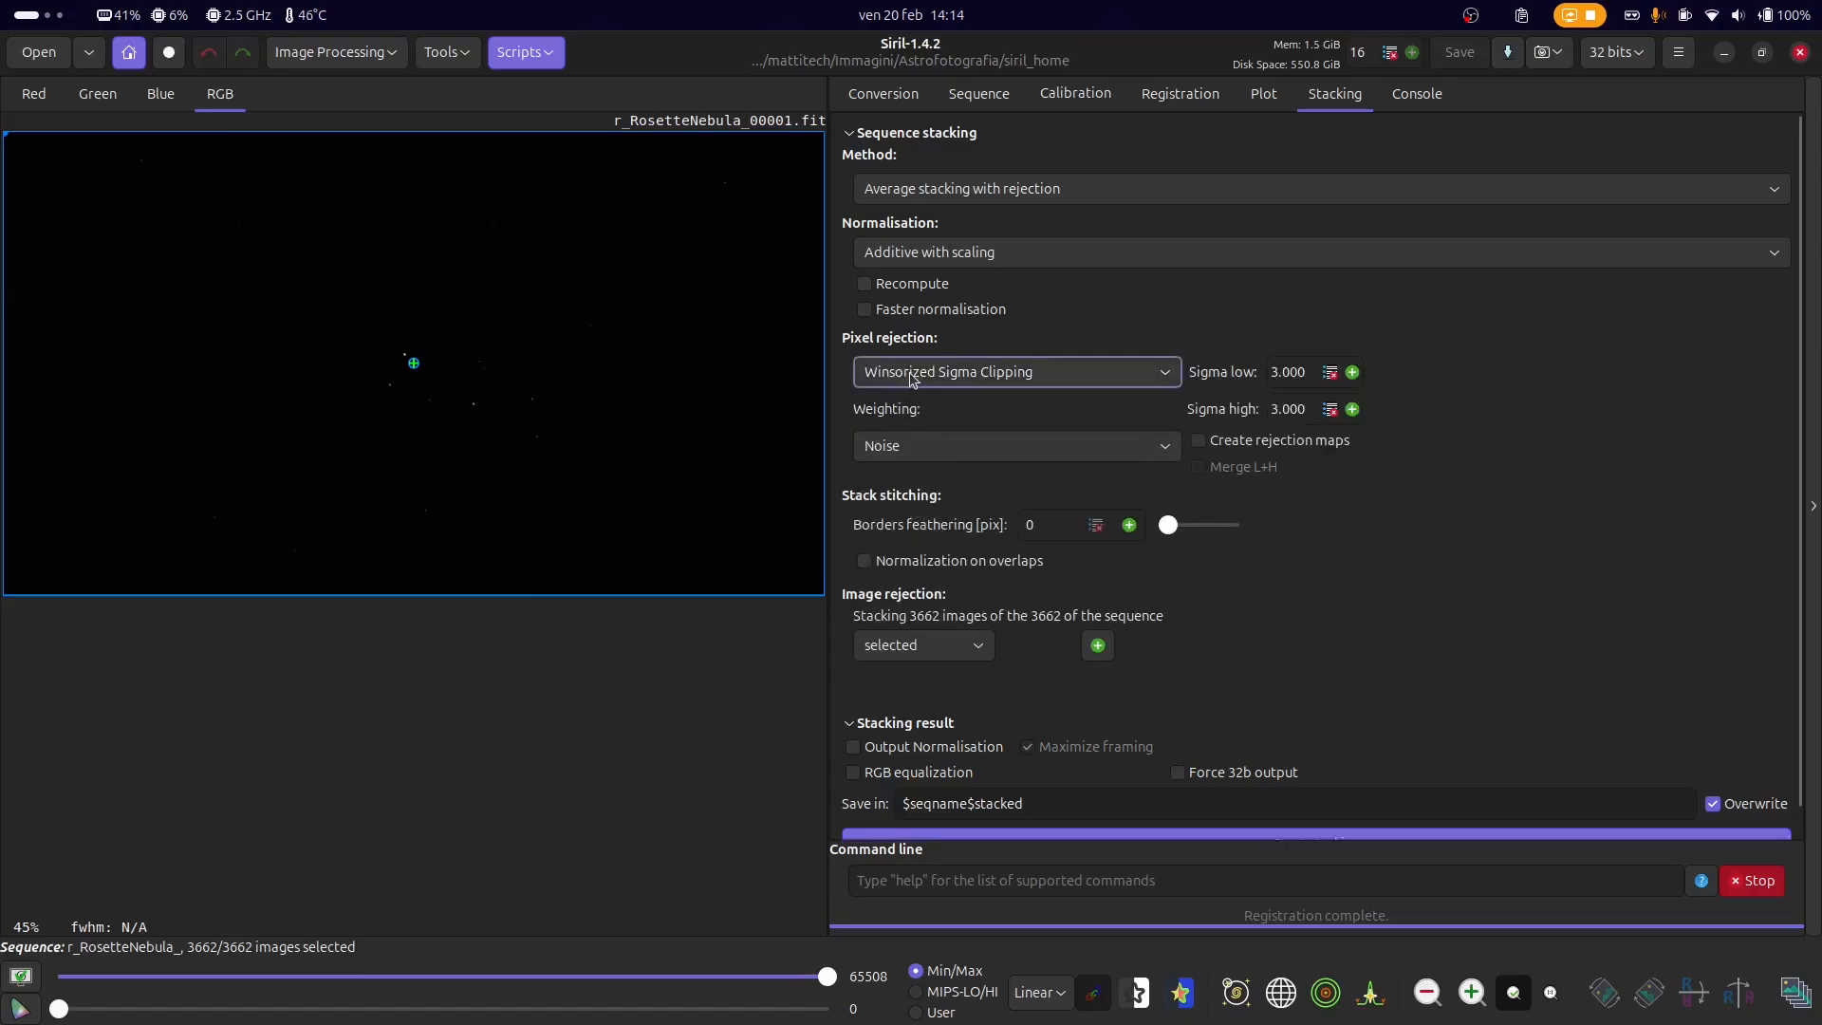
click(913, 375)
click(909, 403)
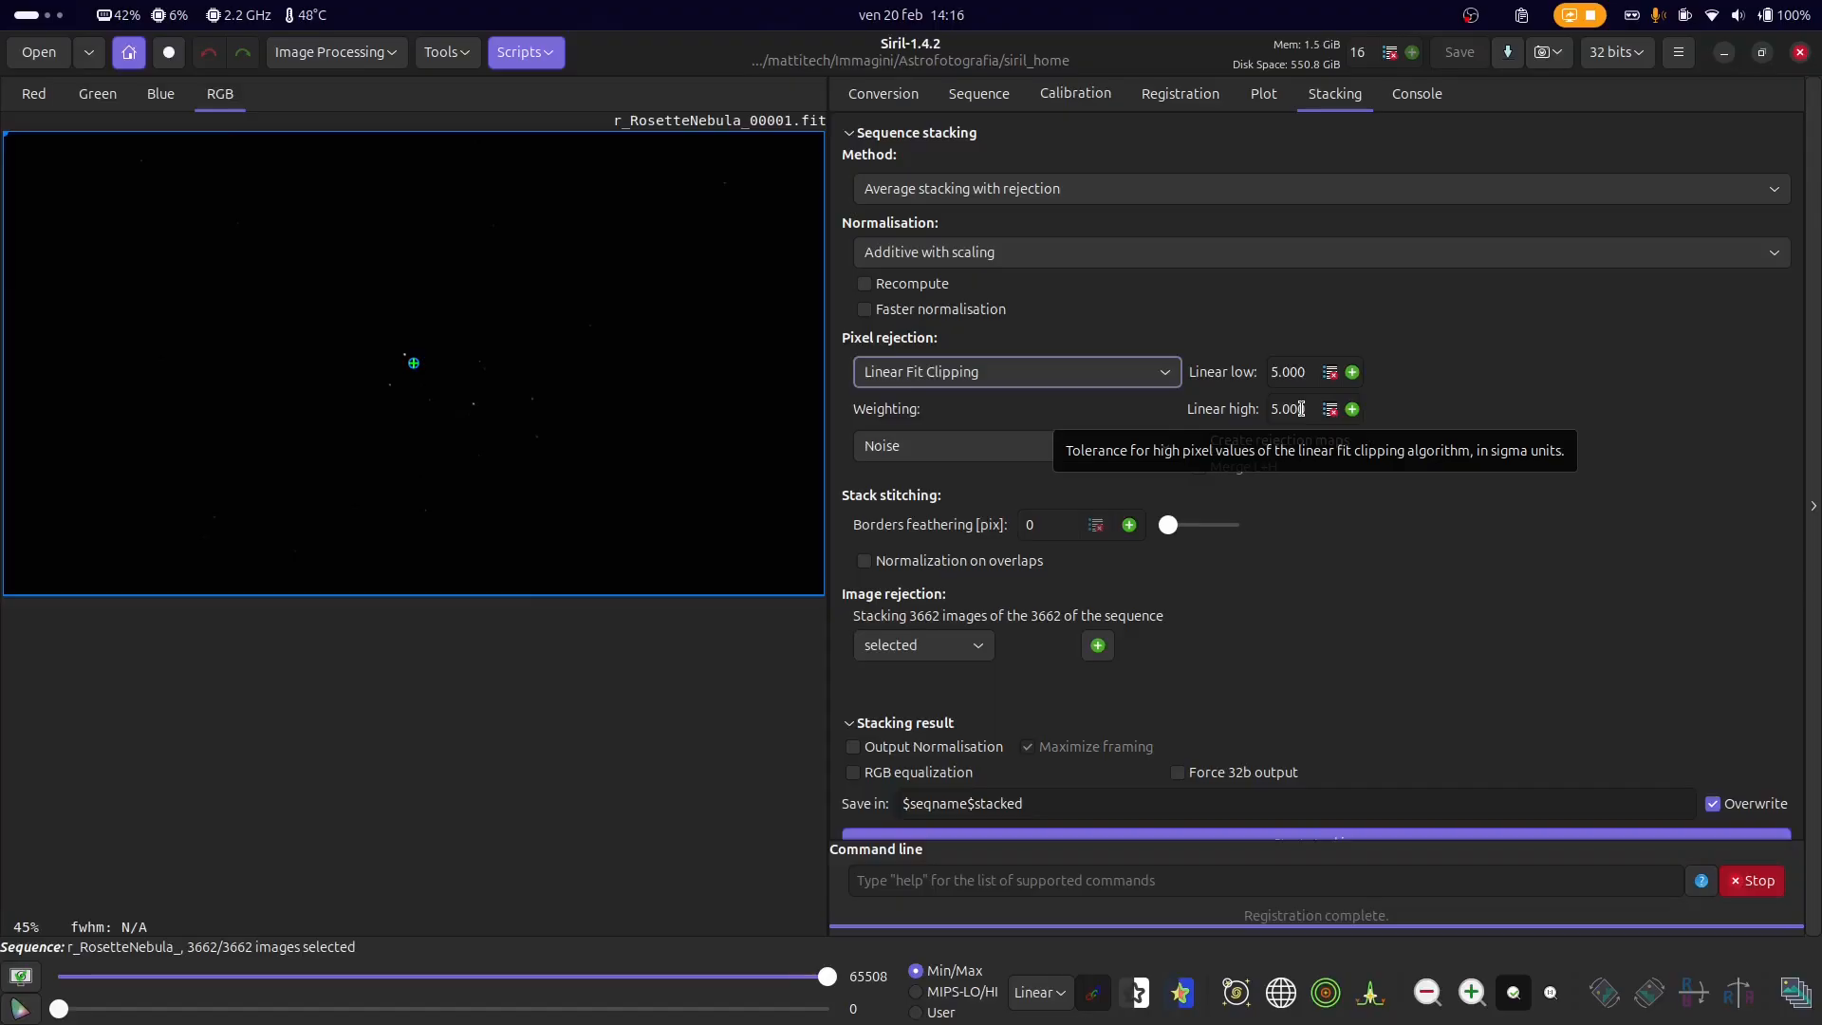
- Switch the pixel rejection to Winsorized Sigma Clipping to compare its tolerances, and return it to Linear Fit Clipping
click(1055, 383)
click(1020, 345)
click(1021, 375)
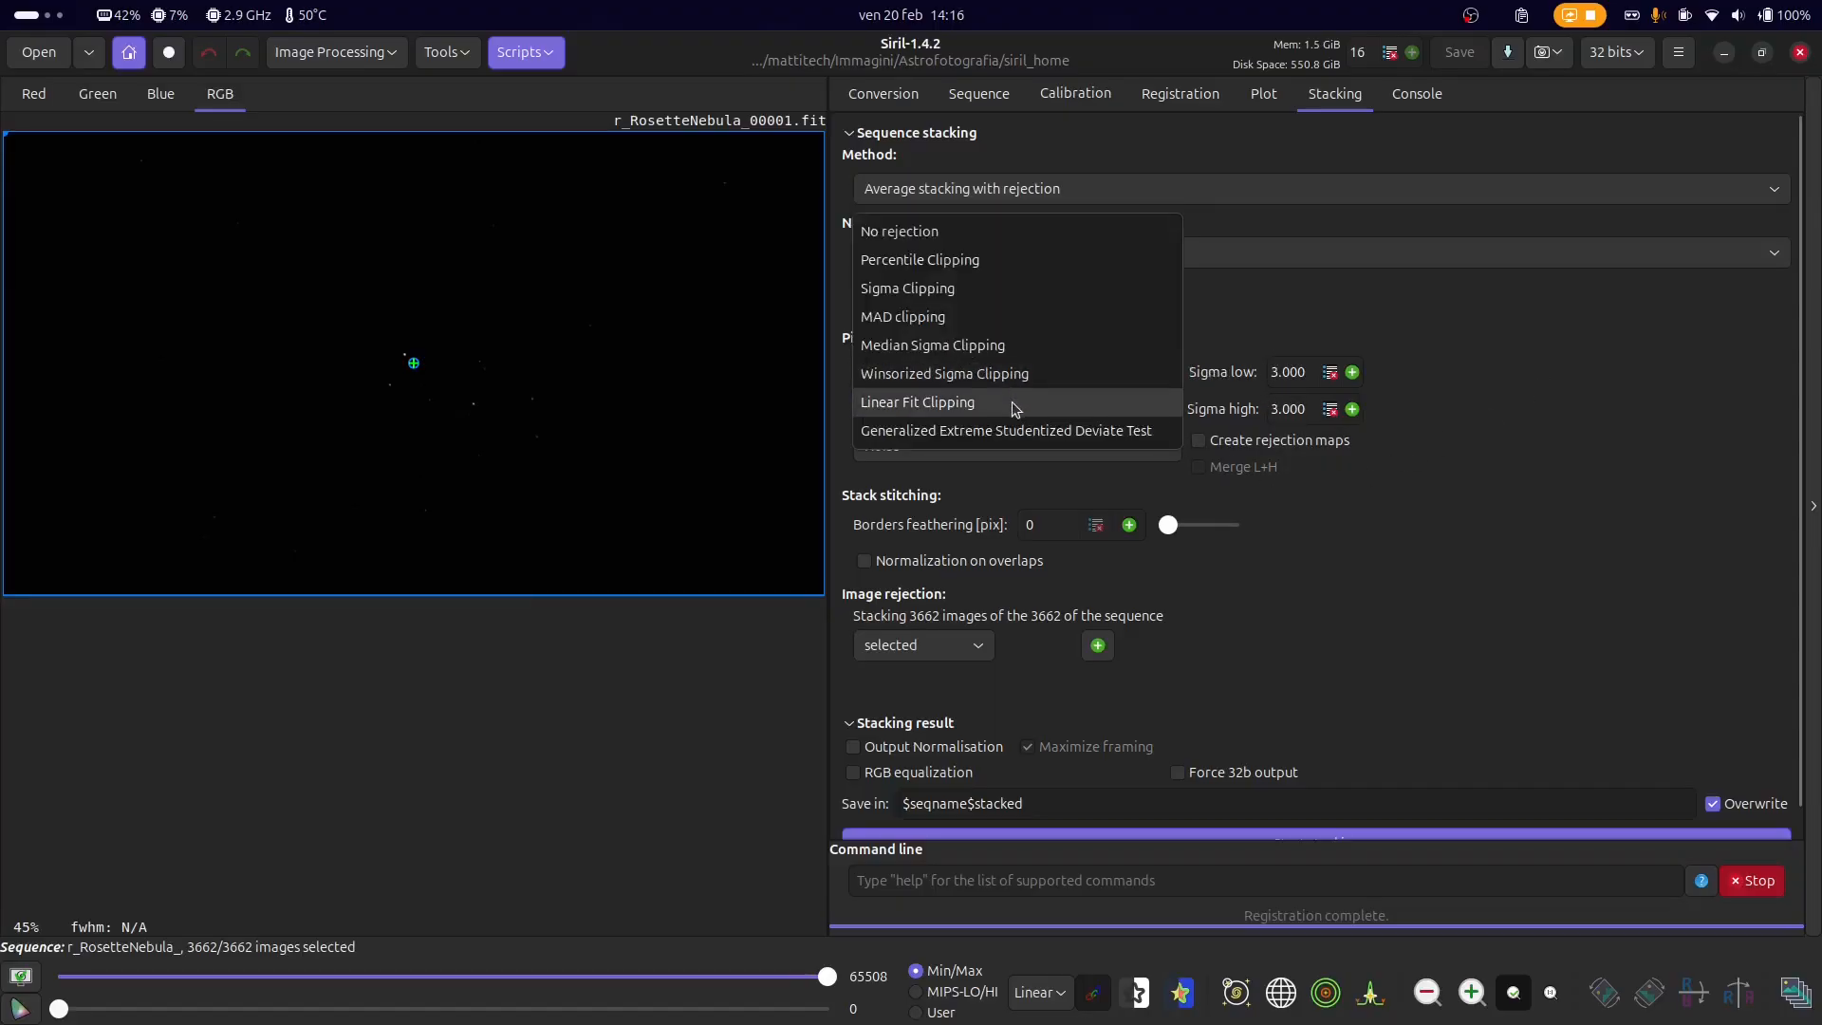
click(1012, 401)
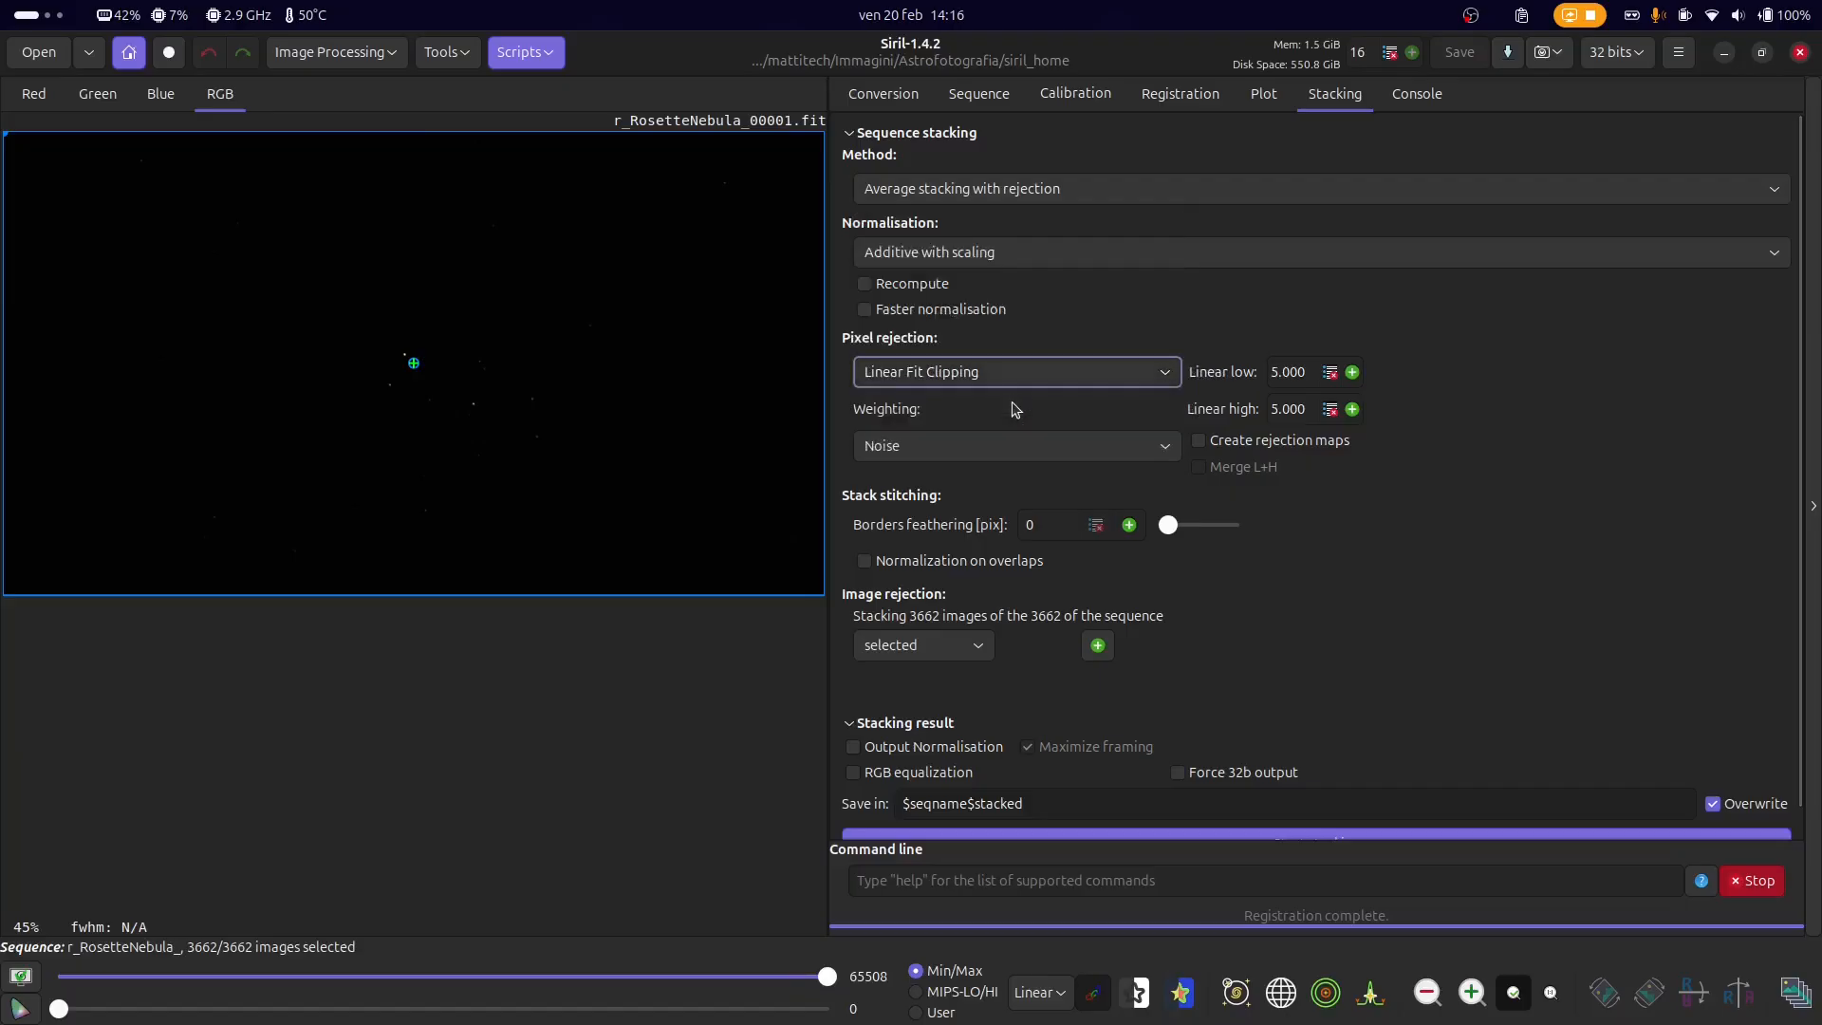
- Enable the creation of rejection maps, and set the weighting to Noise after trying Weighted FWHM
click(1282, 448)
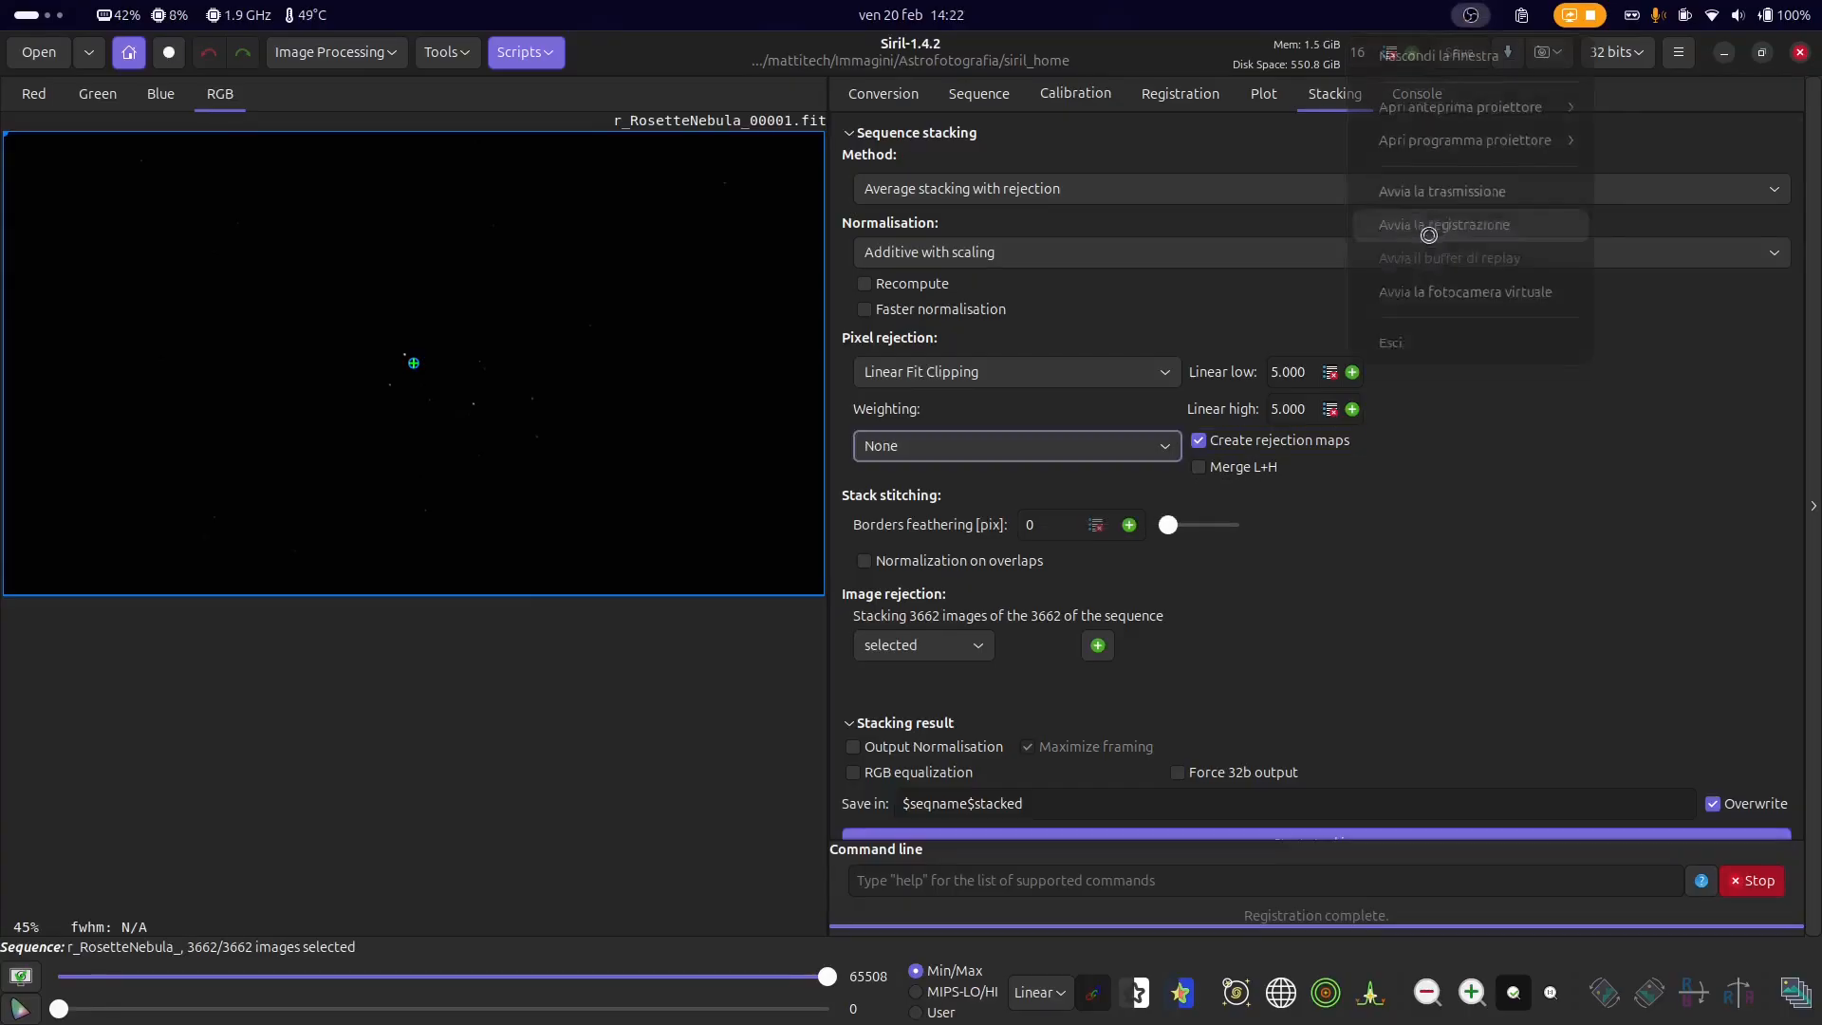
click(901, 449)
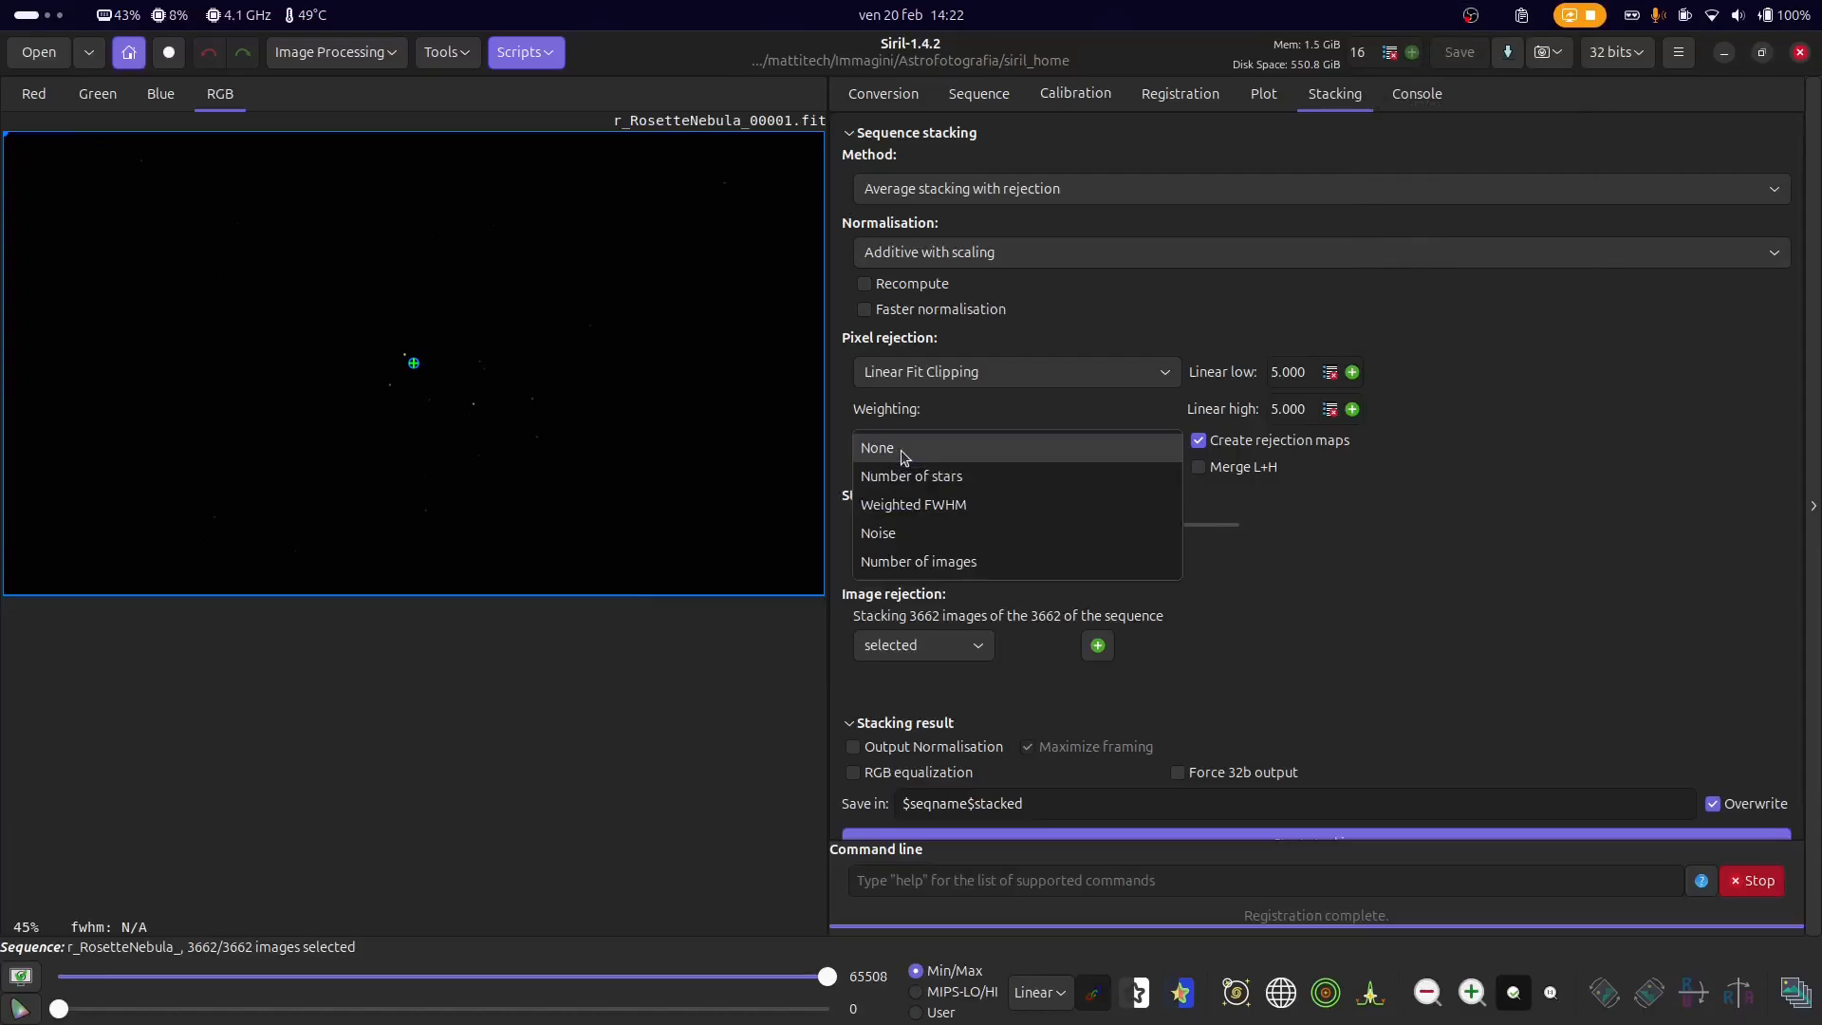
click(960, 505)
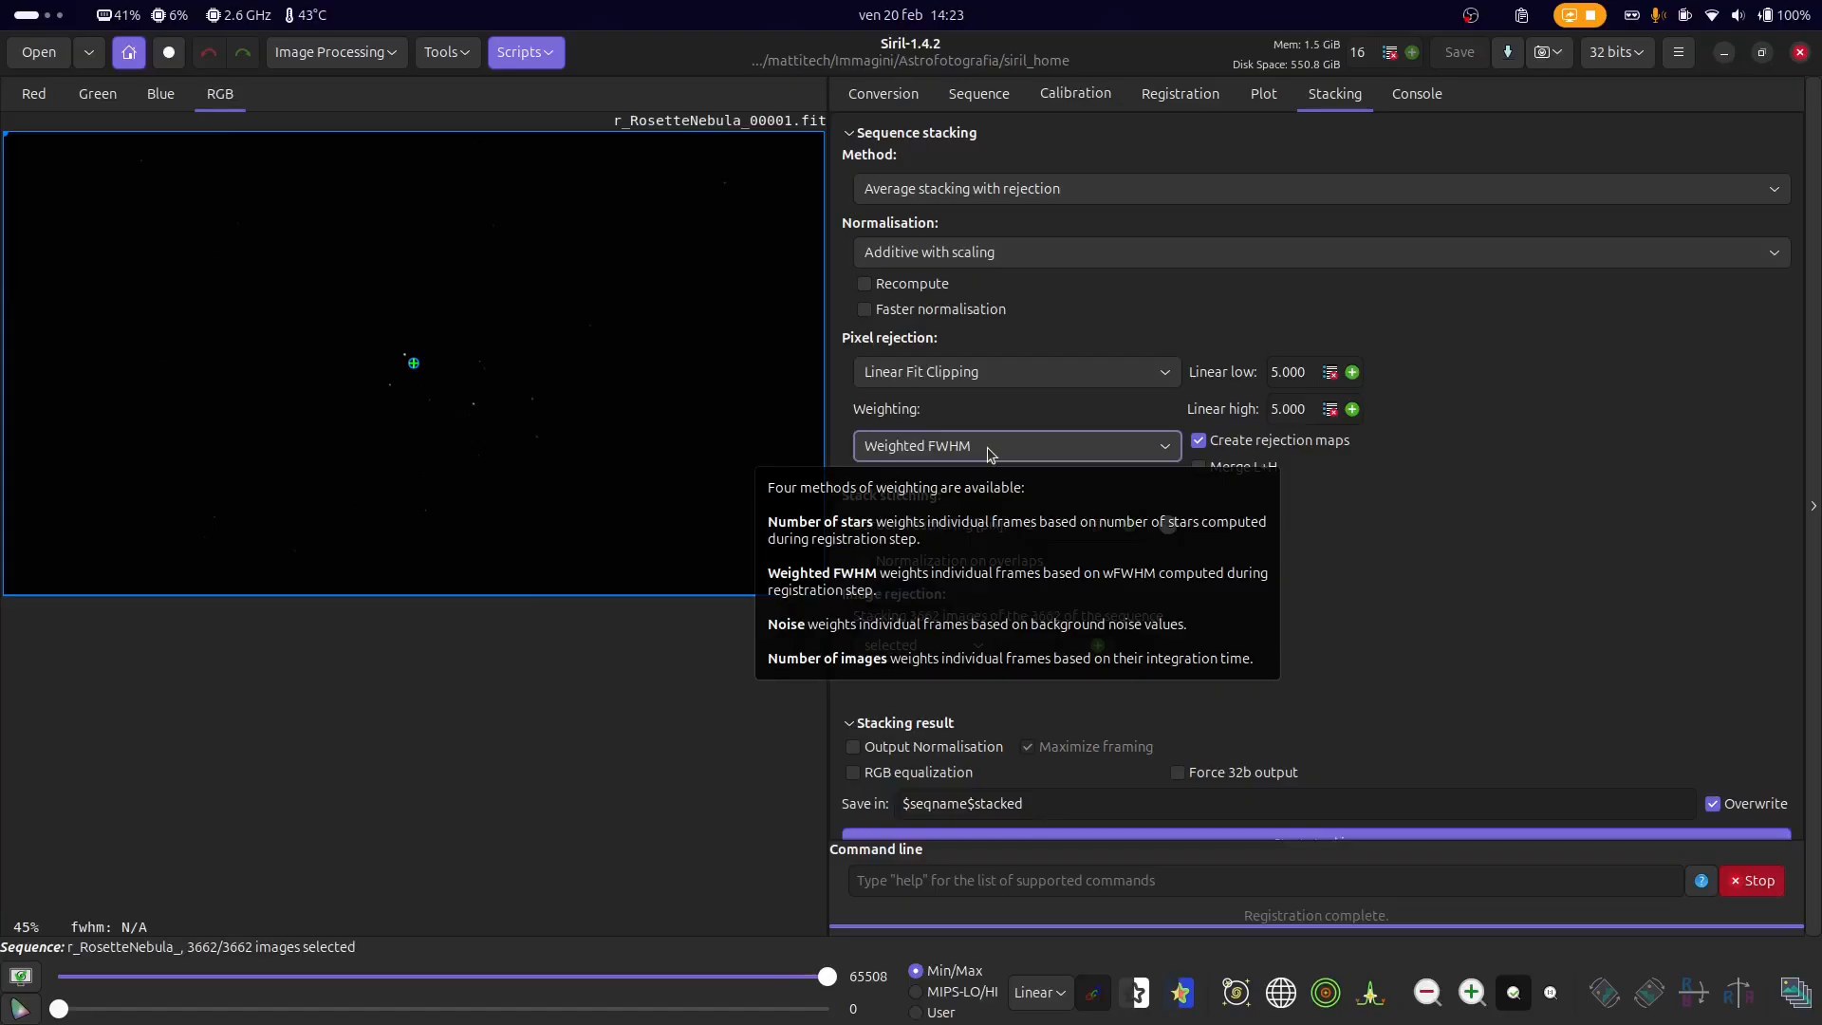
click(987, 447)
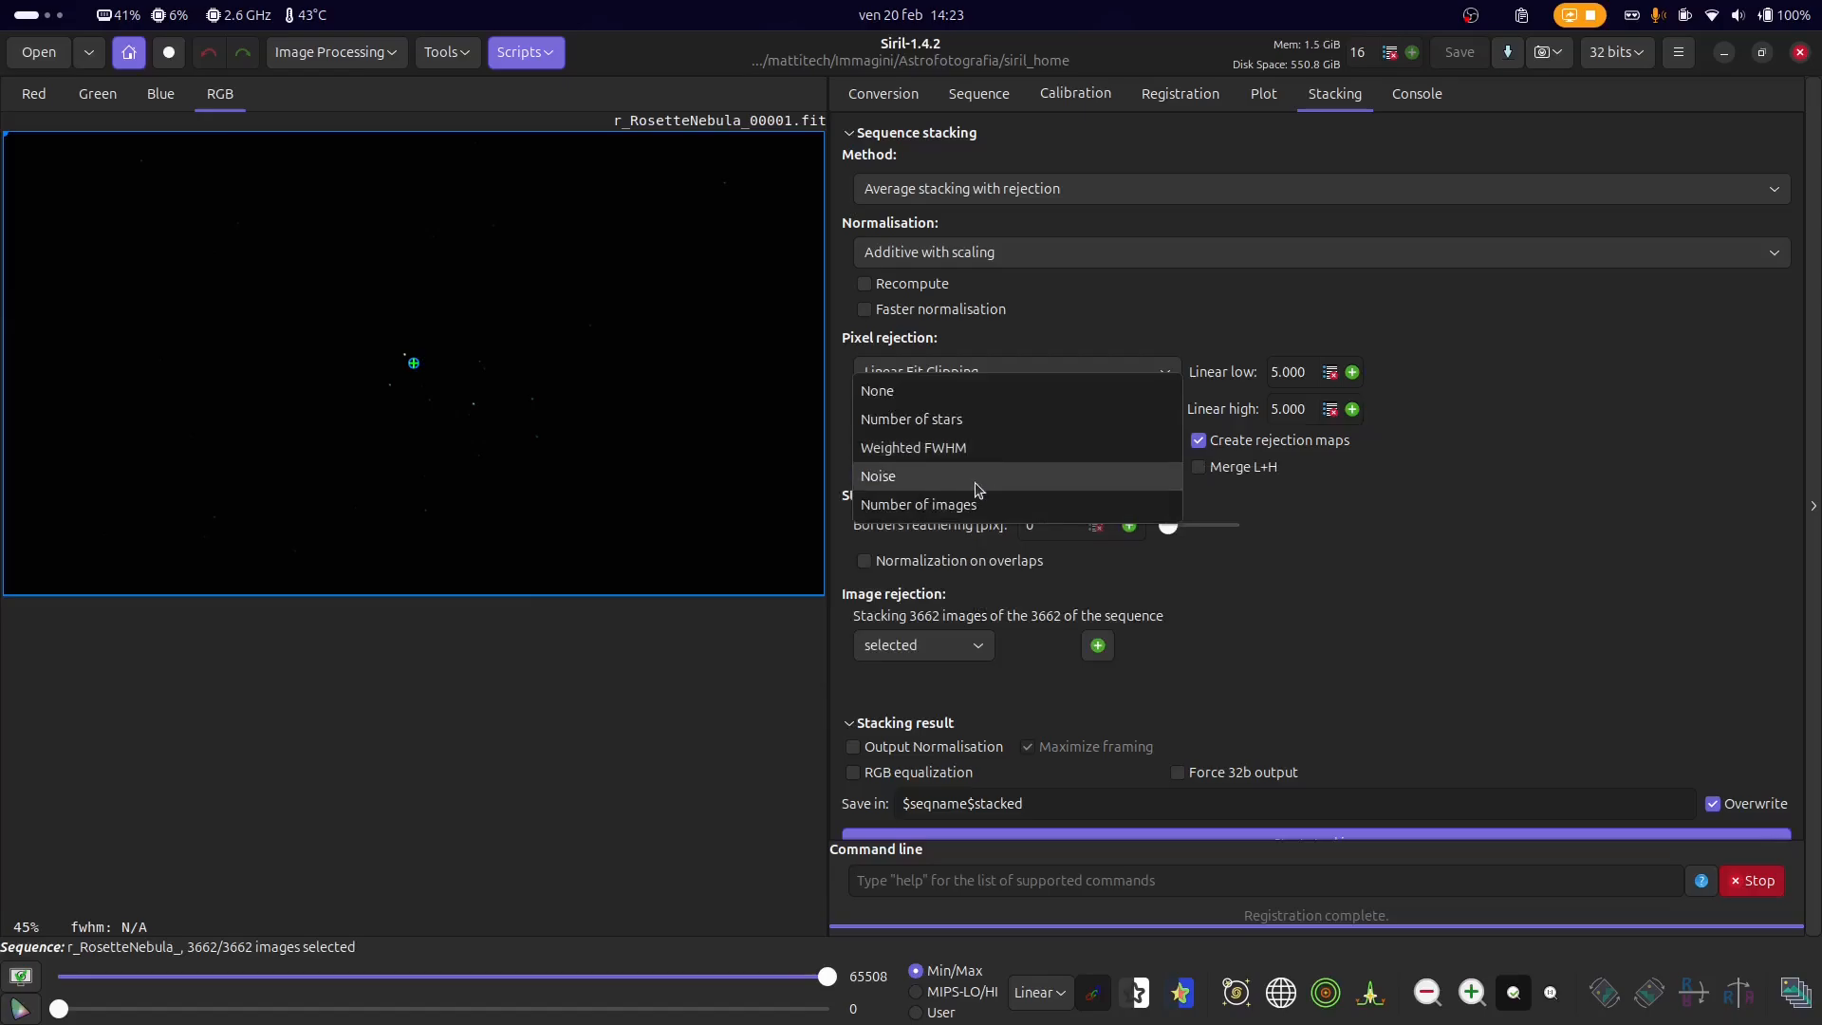
click(980, 478)
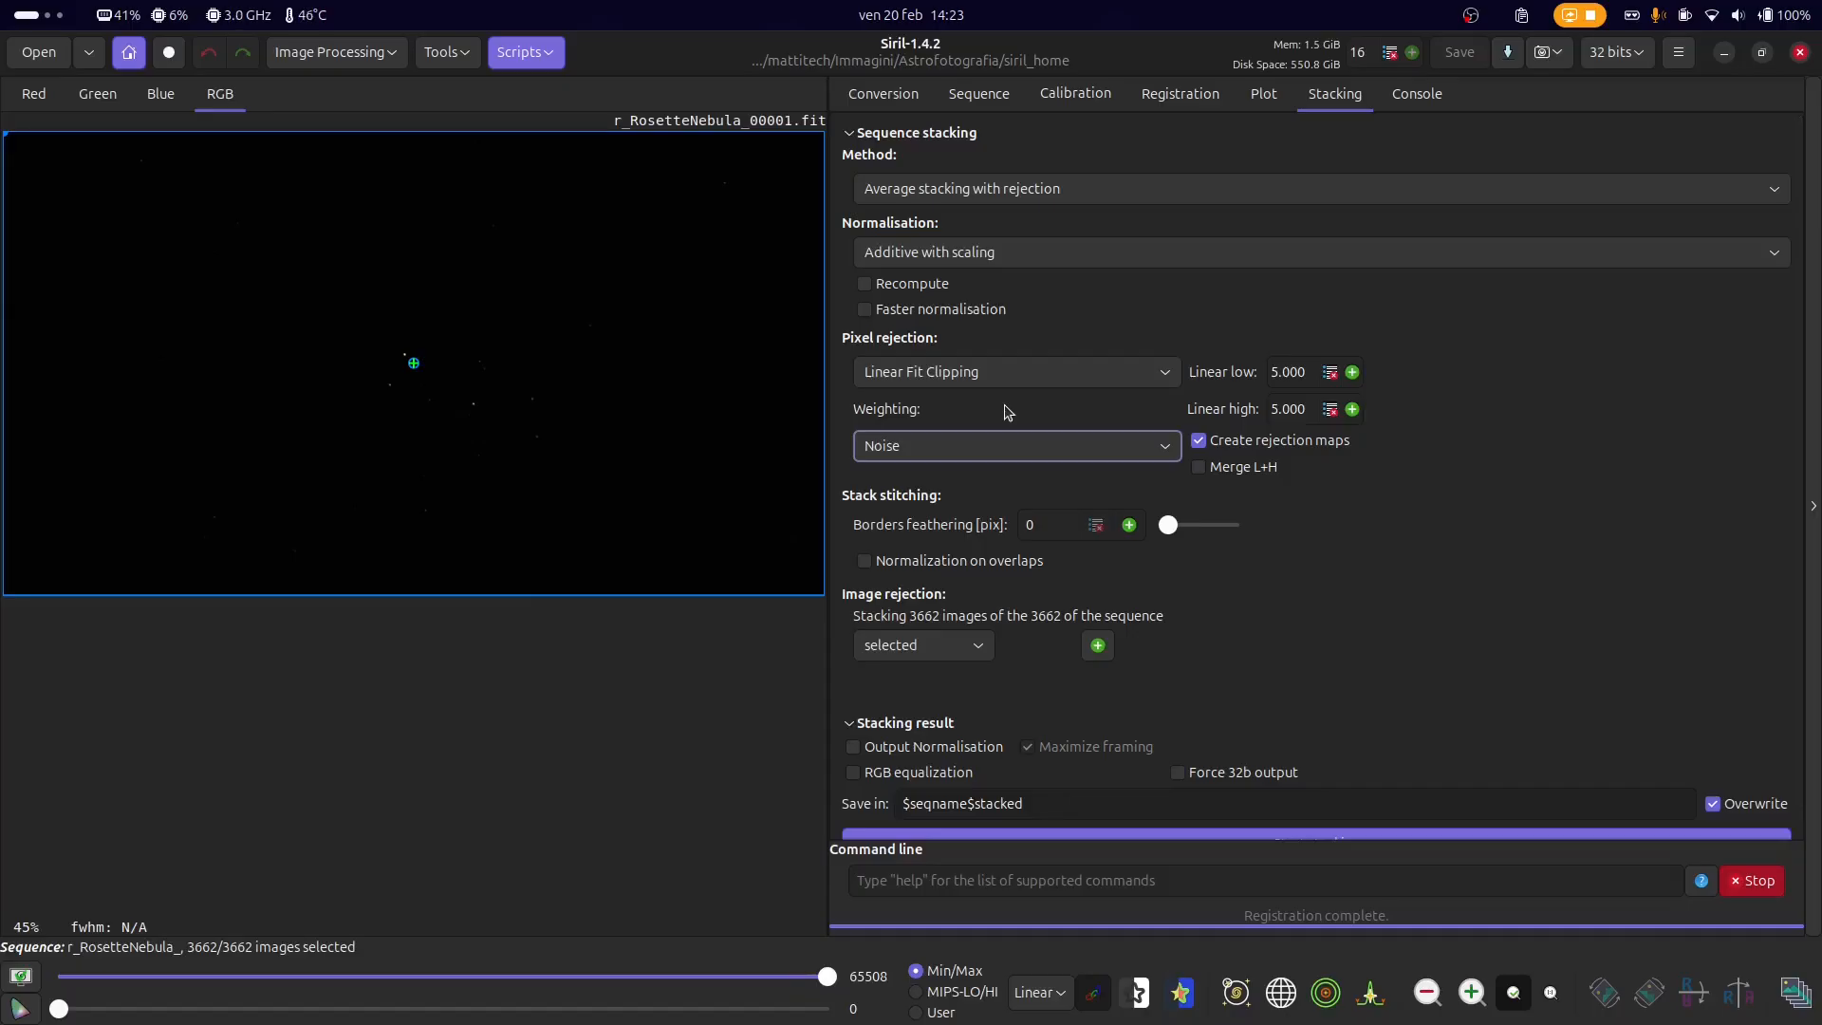
- Switch the weighting to Weighted FWHM to review the method descriptions, and return it to Noise
click(959, 444)
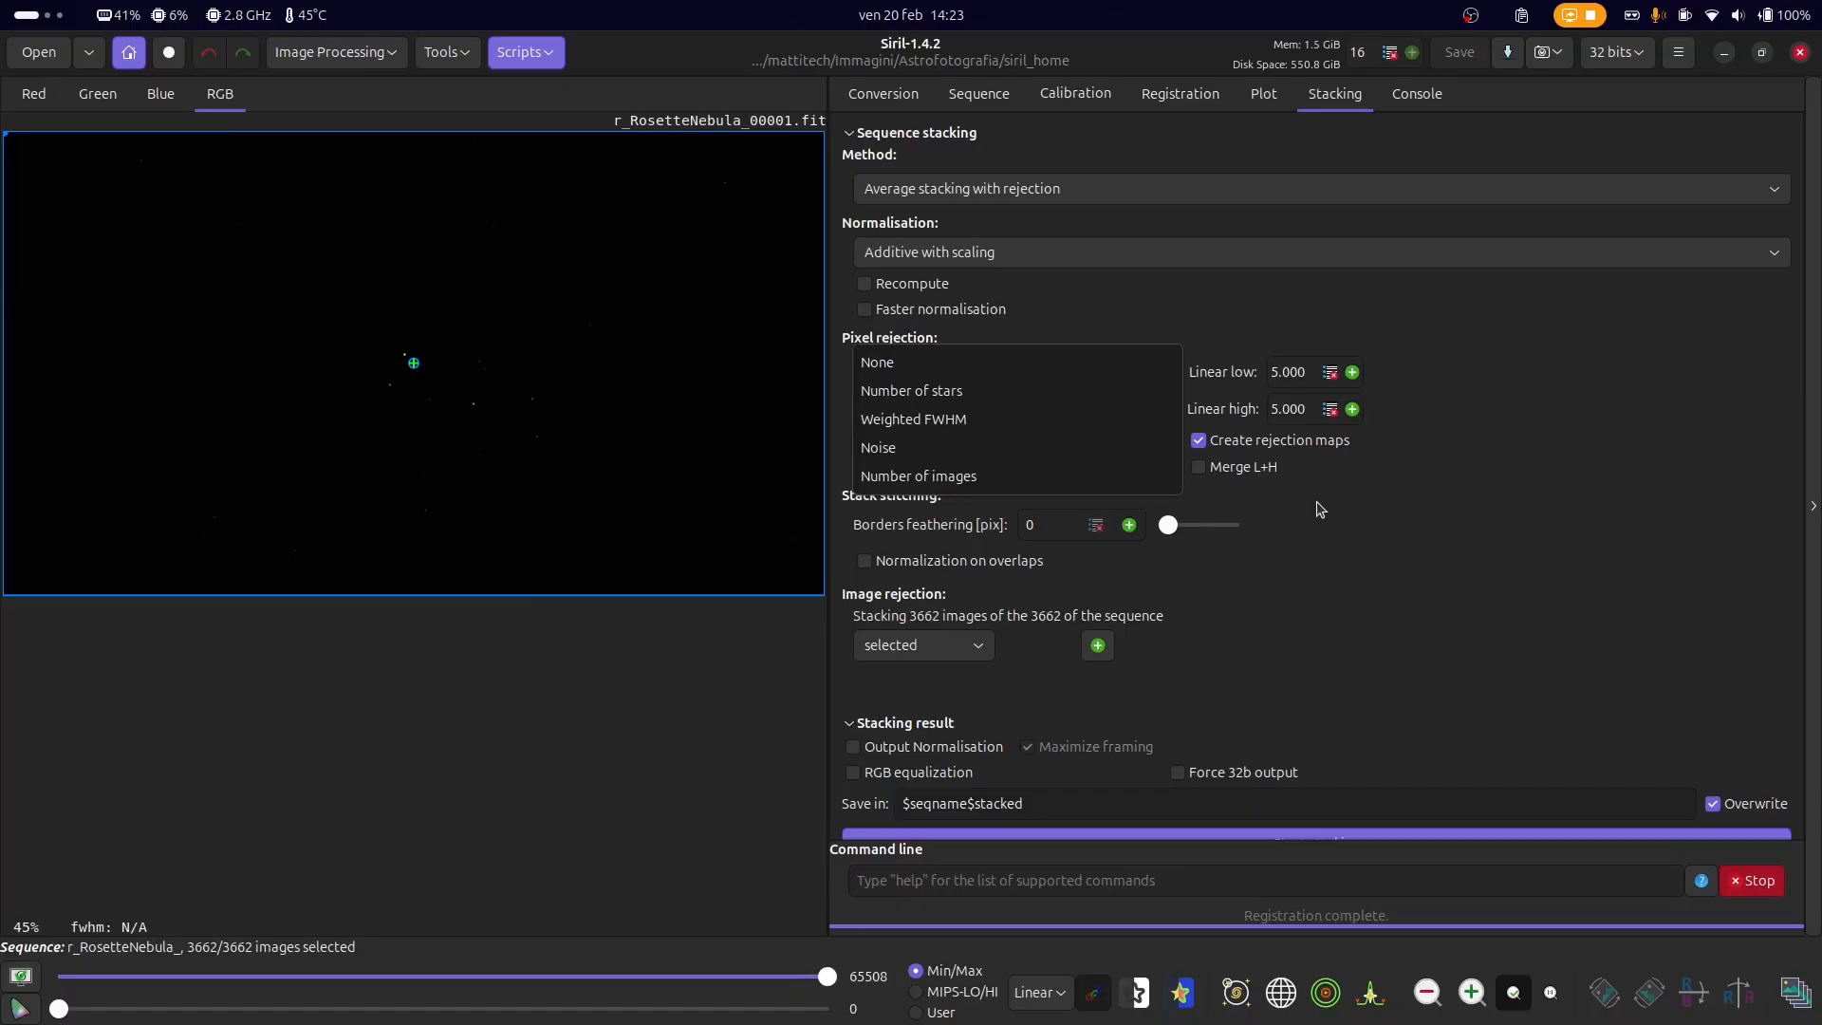
click(1032, 420)
mouse_move(1027, 445)
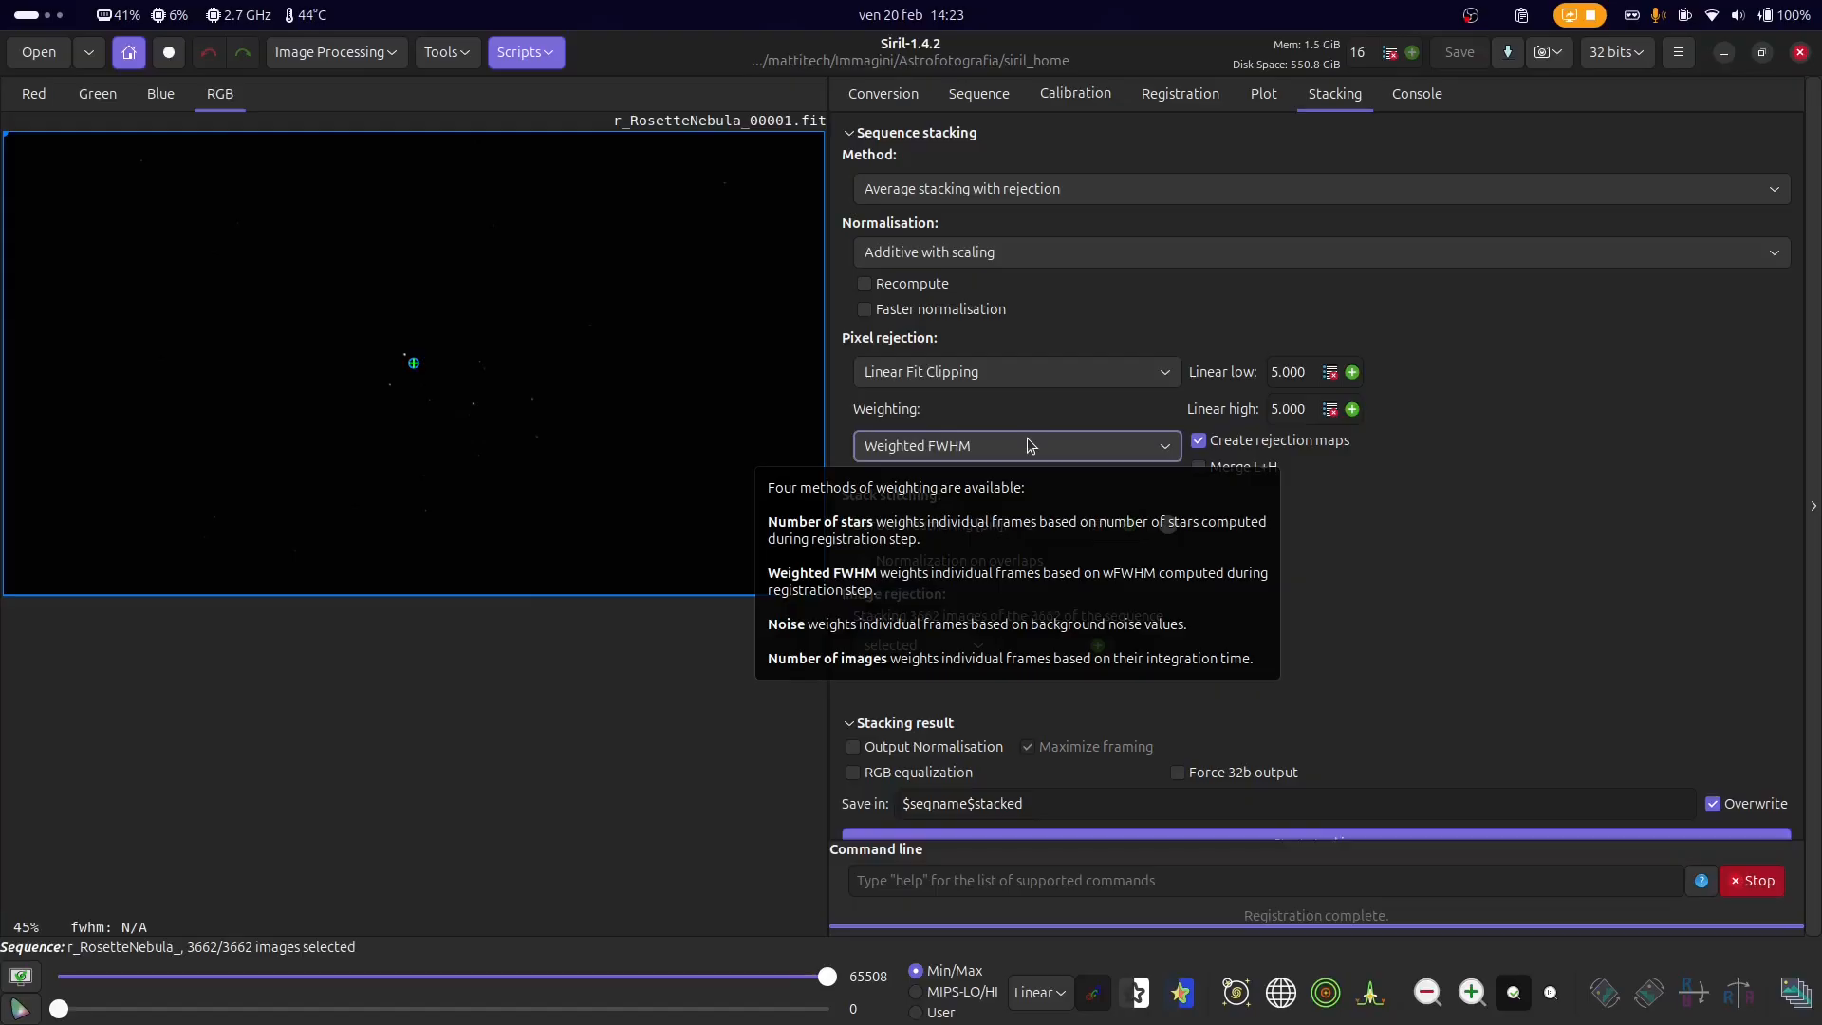
click(1030, 445)
click(1010, 477)
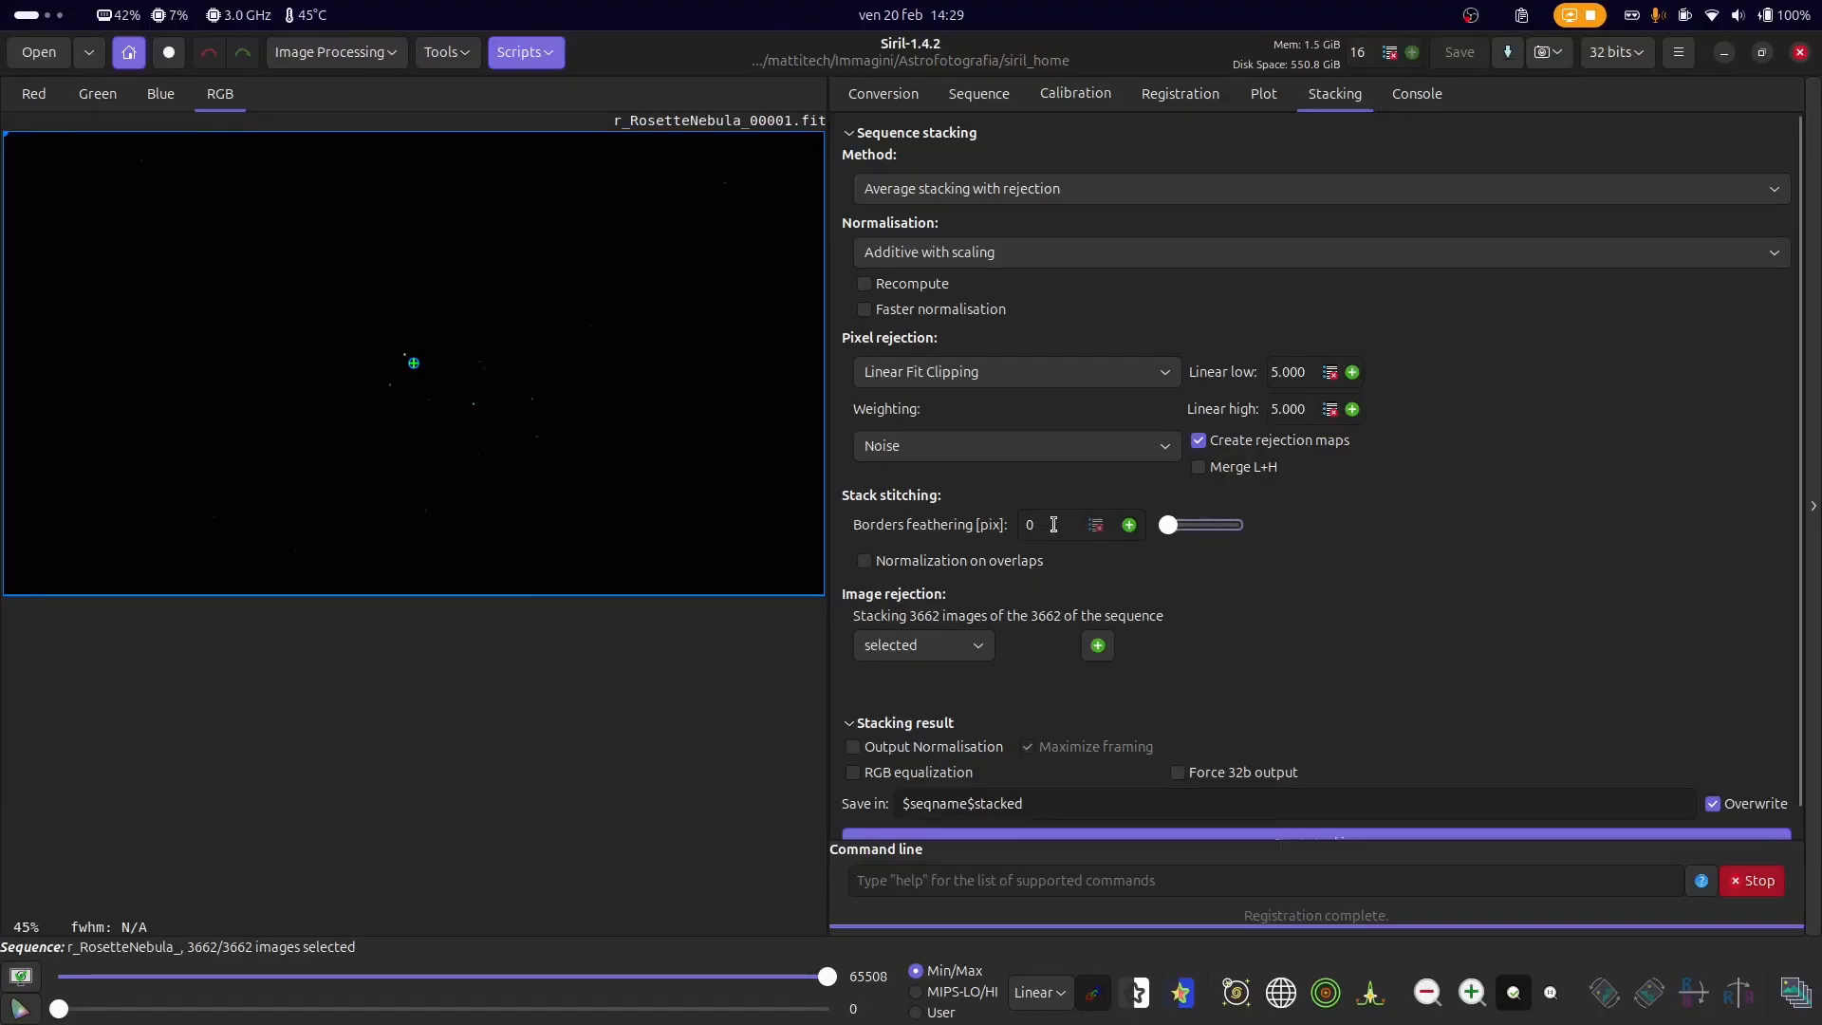
- Raise the borders feathering to about 917 pixels as a trial, and reset it to 0
drag(1177, 528, 1210, 537)
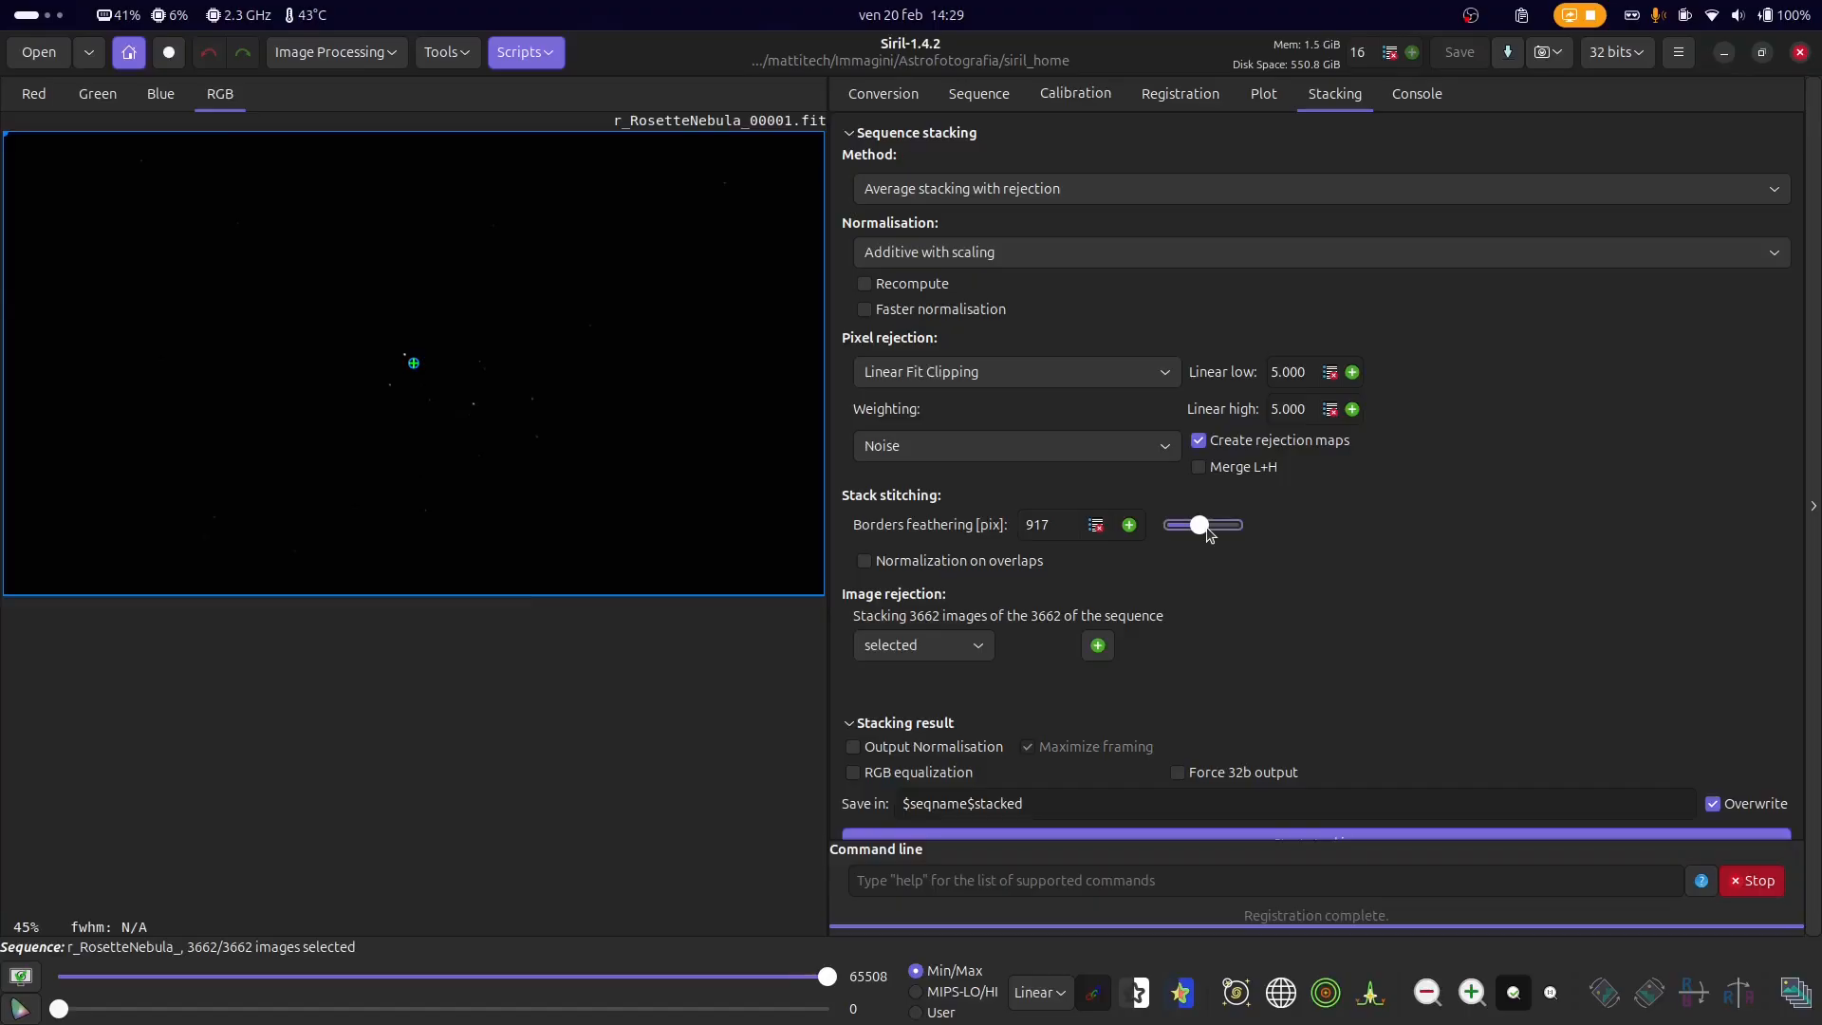
drag(1198, 536, 1155, 537)
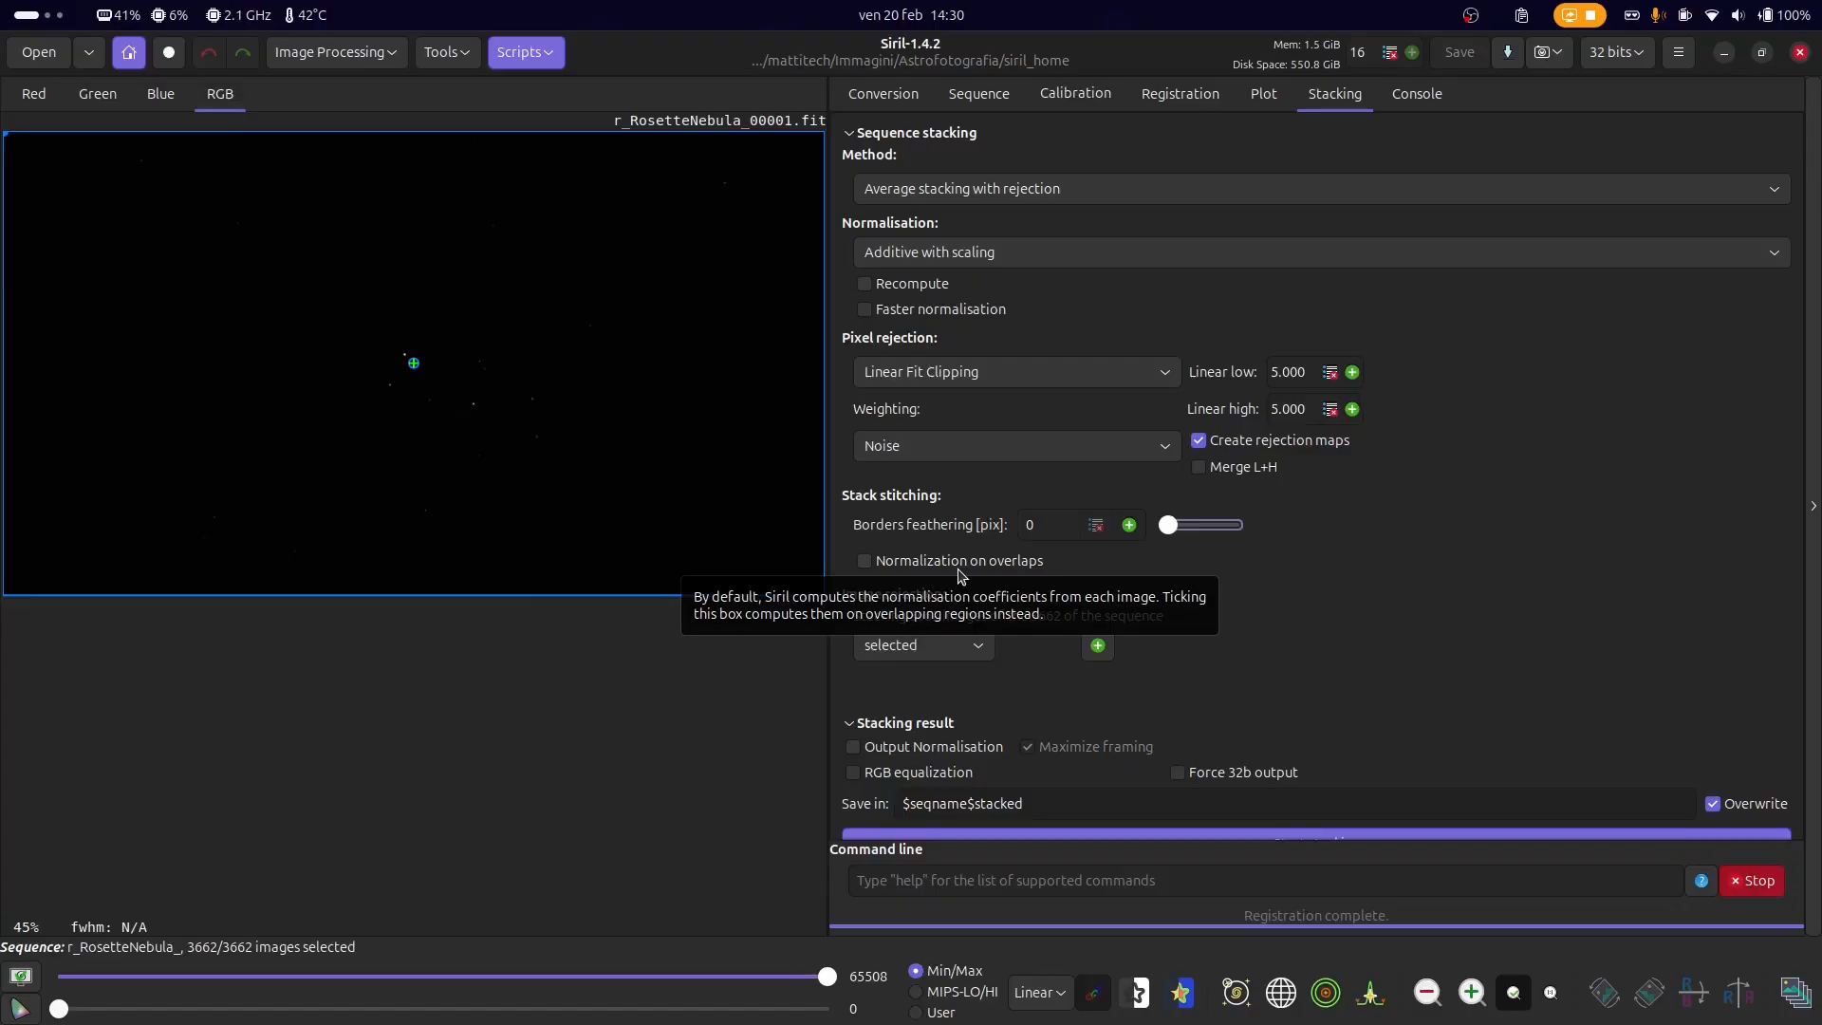
- Add an image rejection filter of FWHM at 90%, and remove it again
scroll(1524, 220, down, 1)
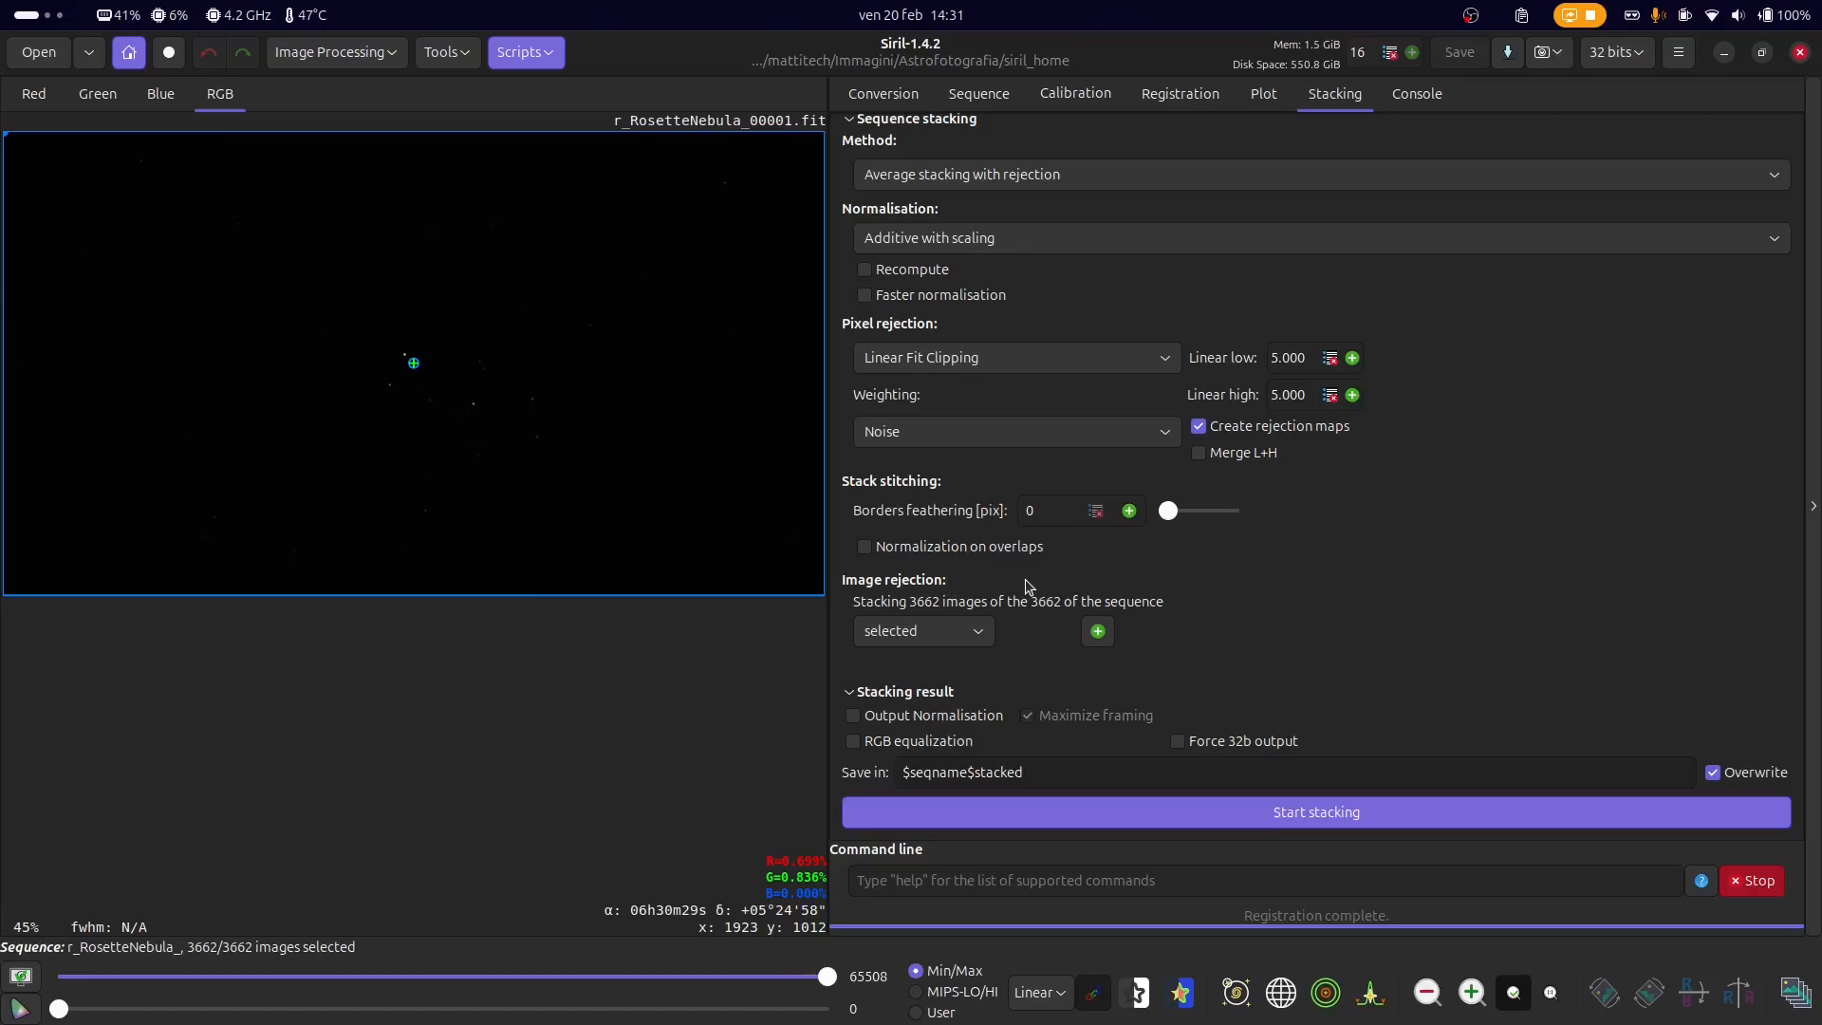
click(1098, 631)
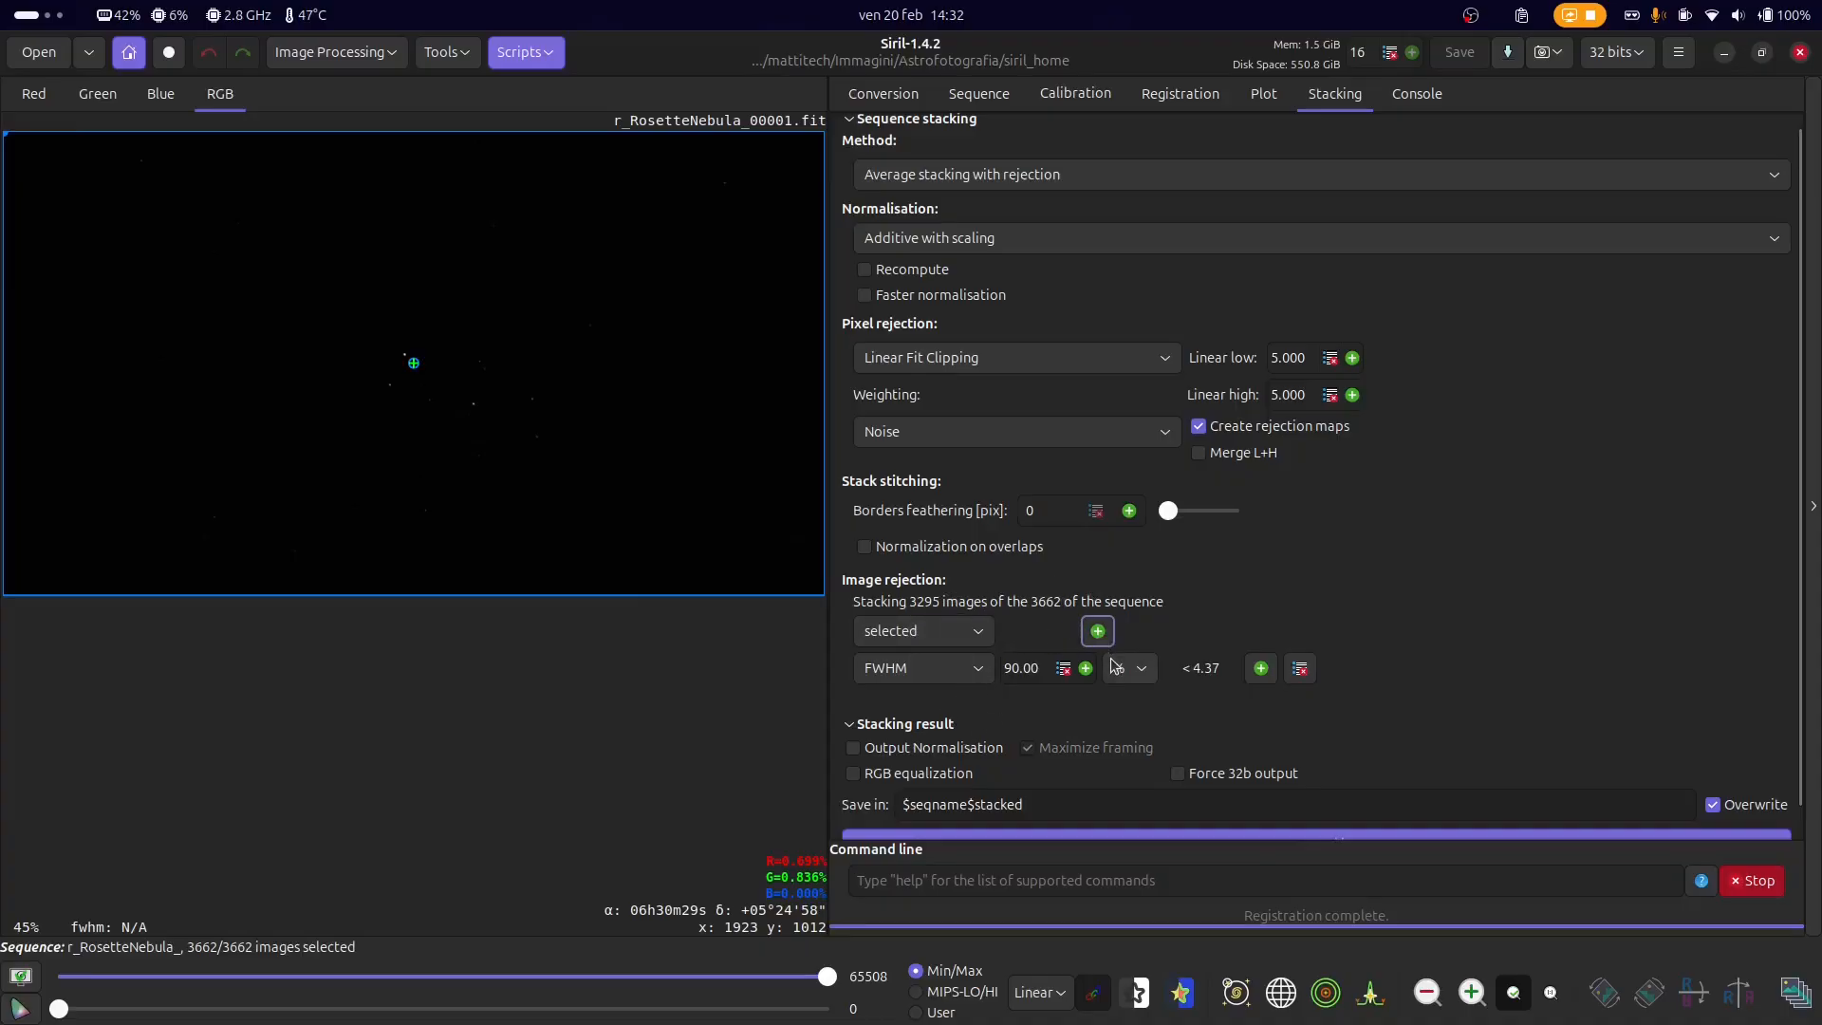
click(1292, 670)
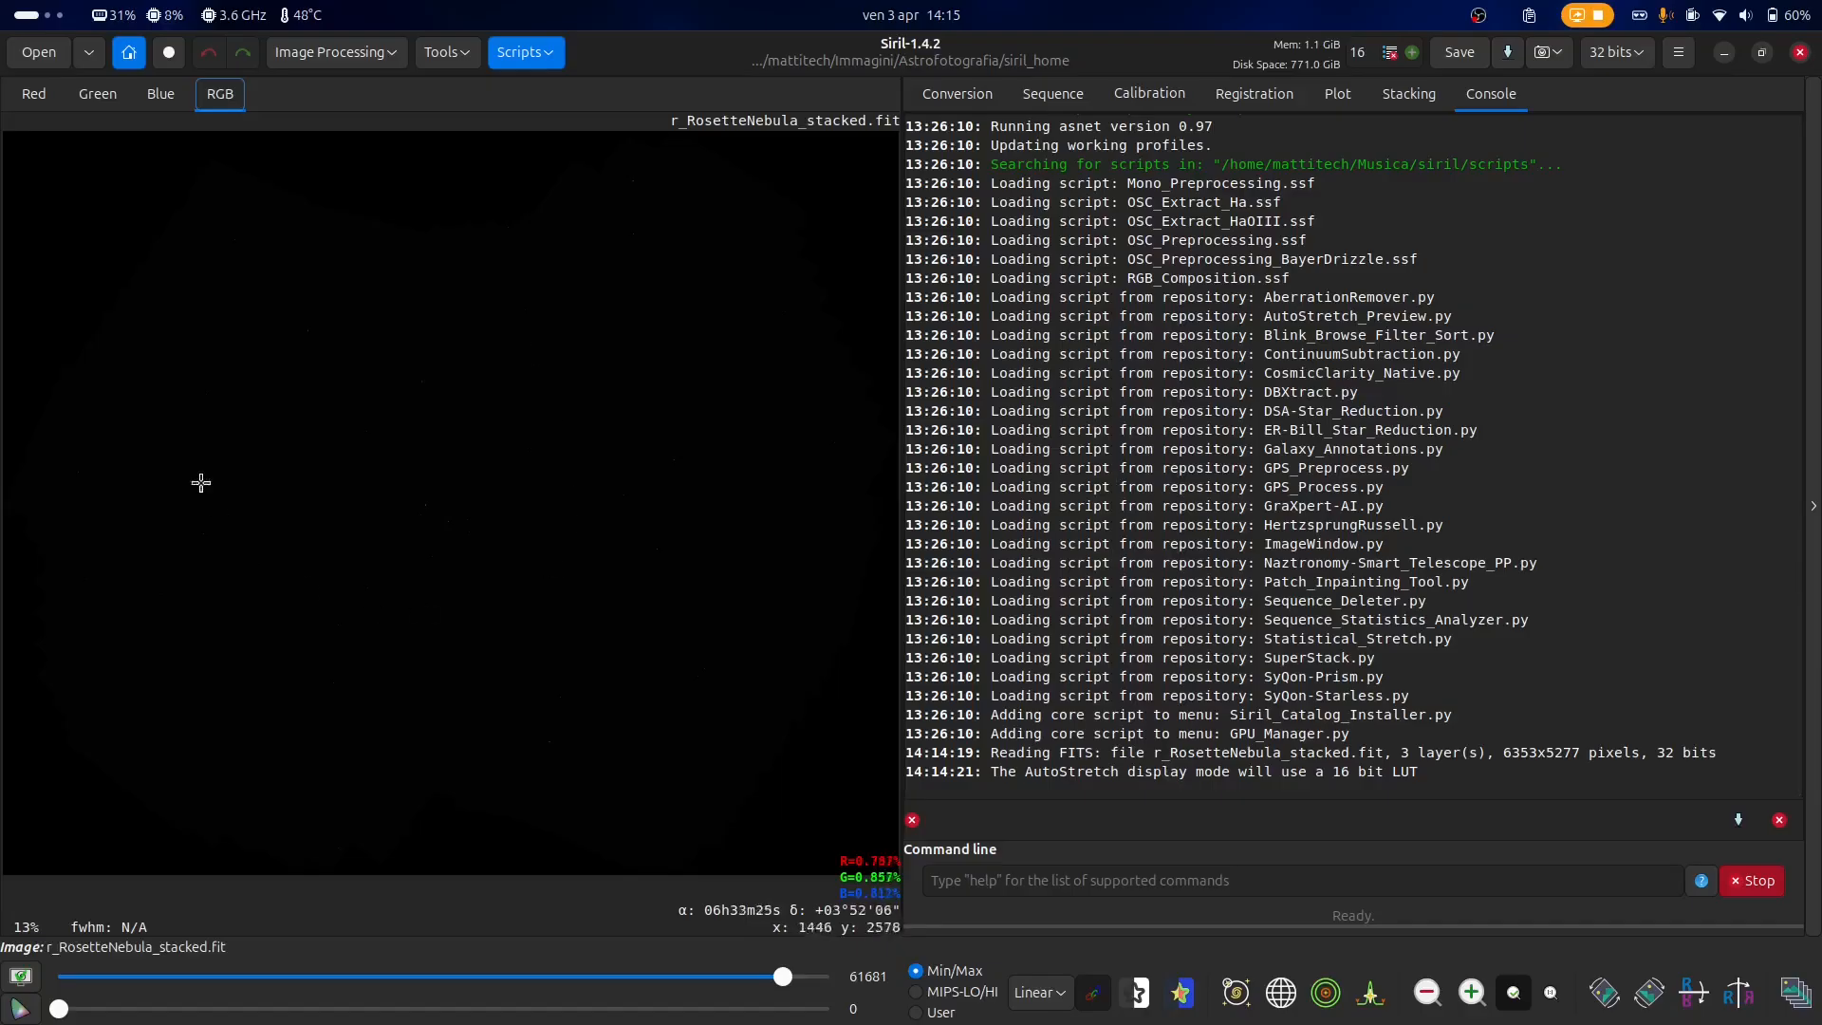
click(38, 55)
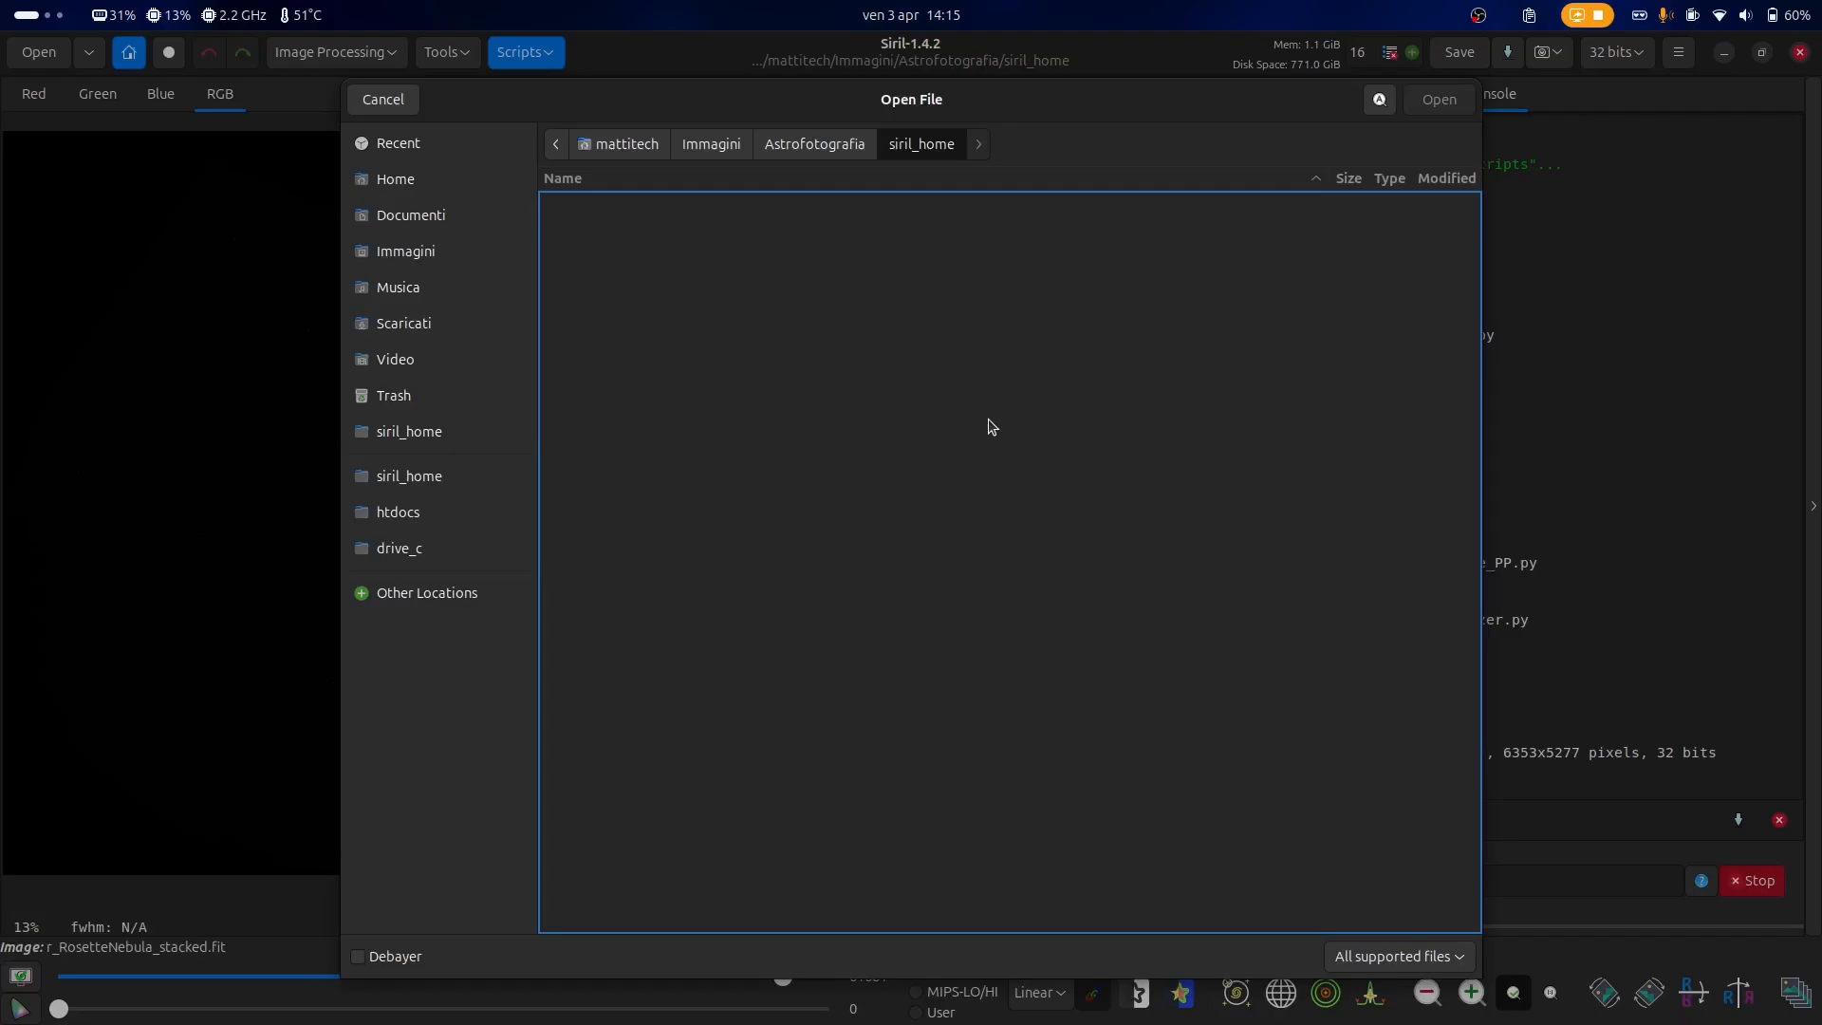
click(383, 99)
click(87, 54)
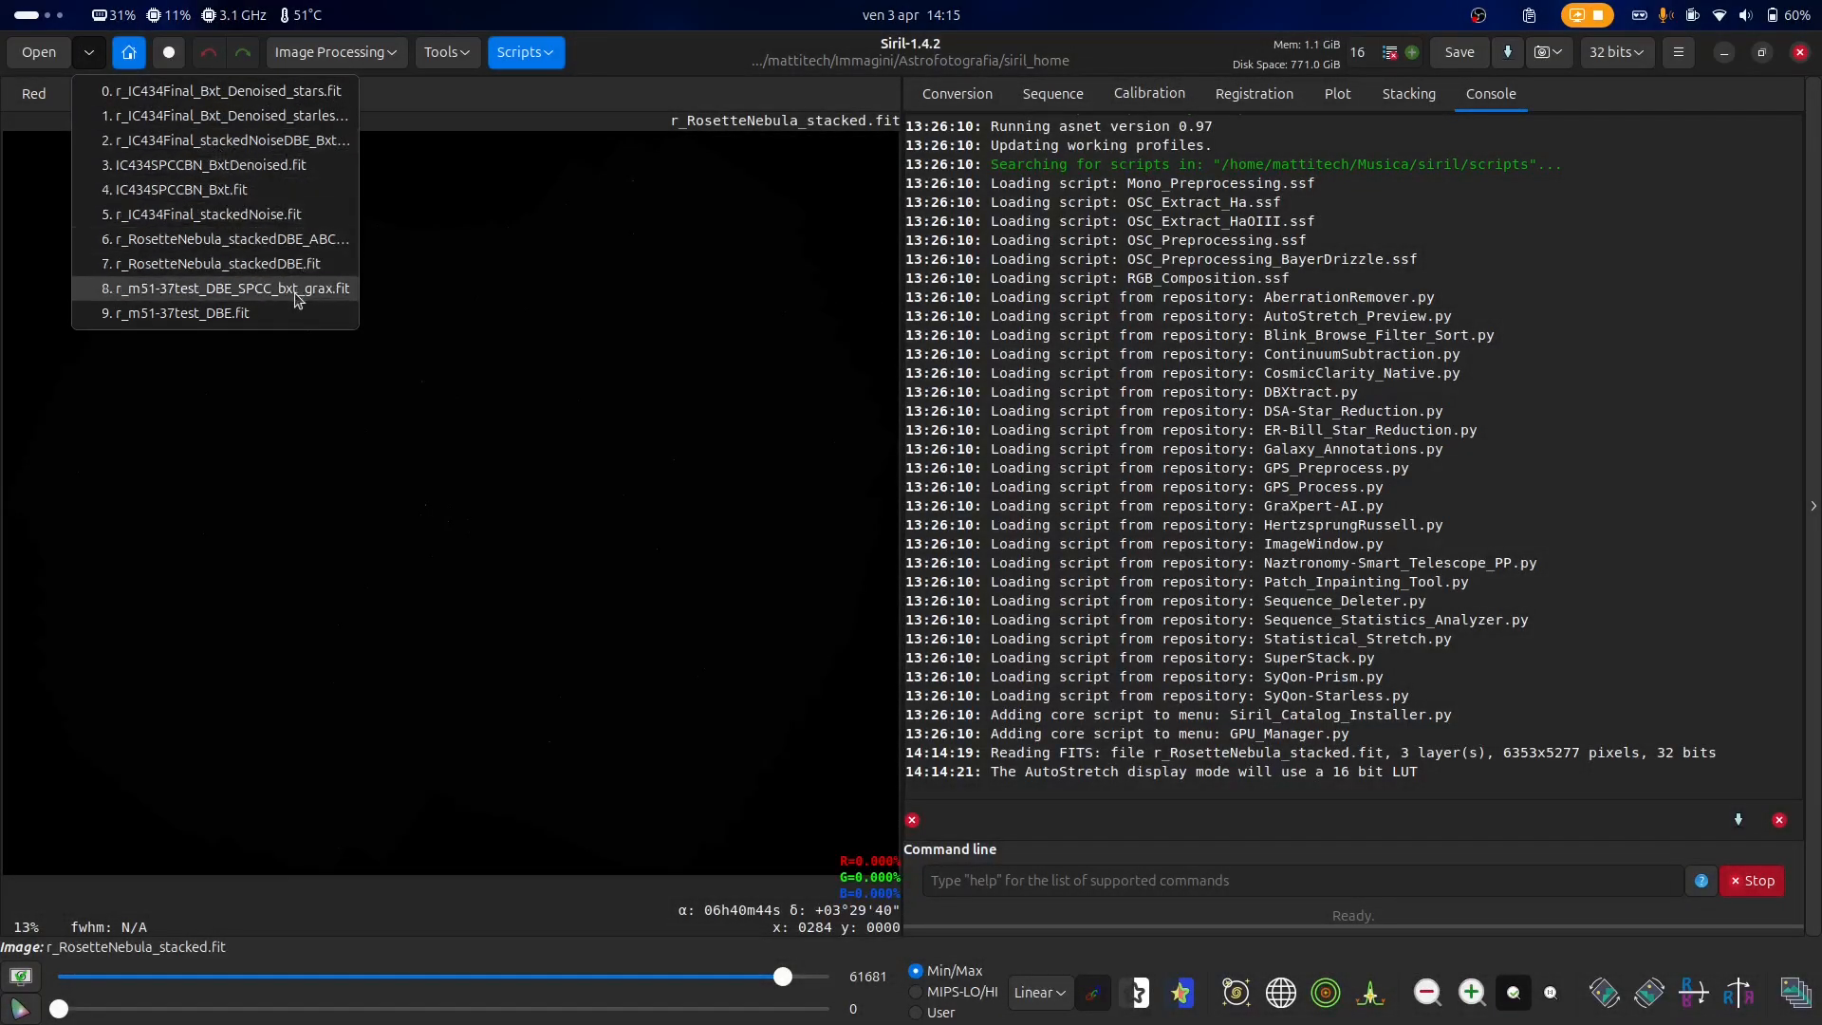
click(519, 400)
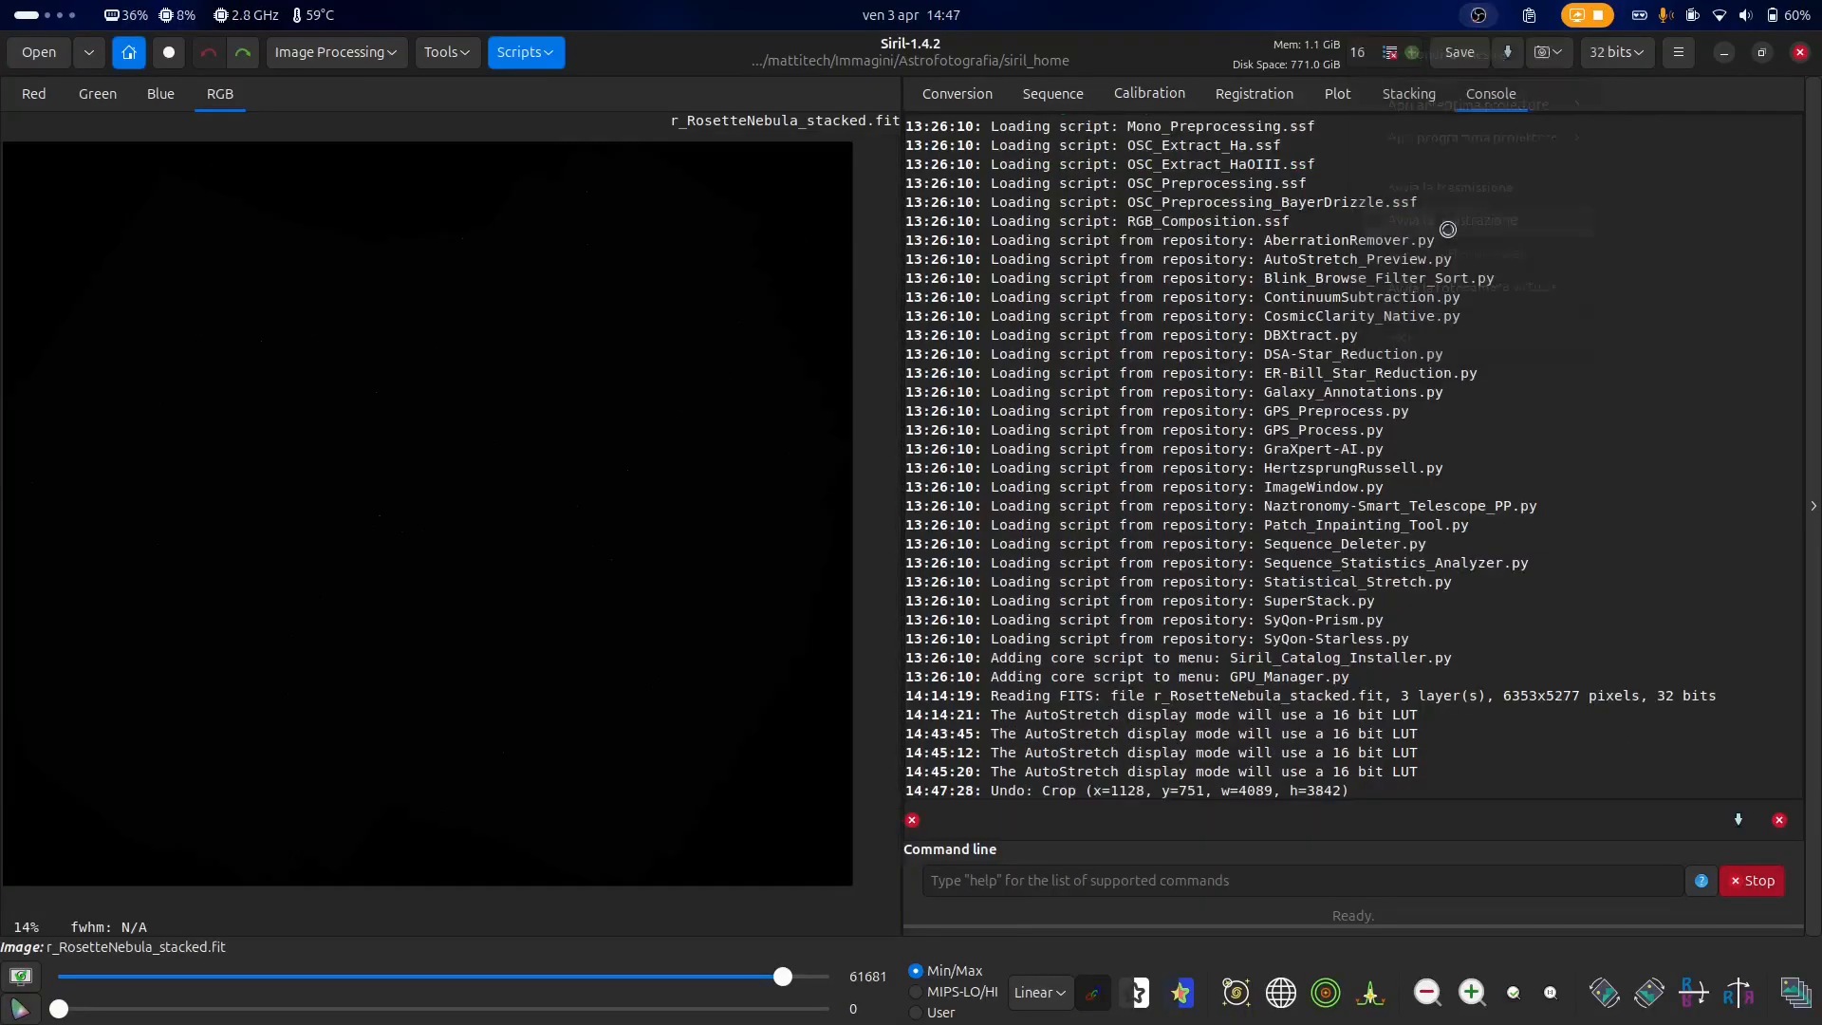
- Display the stacked Rosette image in AutoStretch mode and unlink the colour channels of the stretch
click(1035, 989)
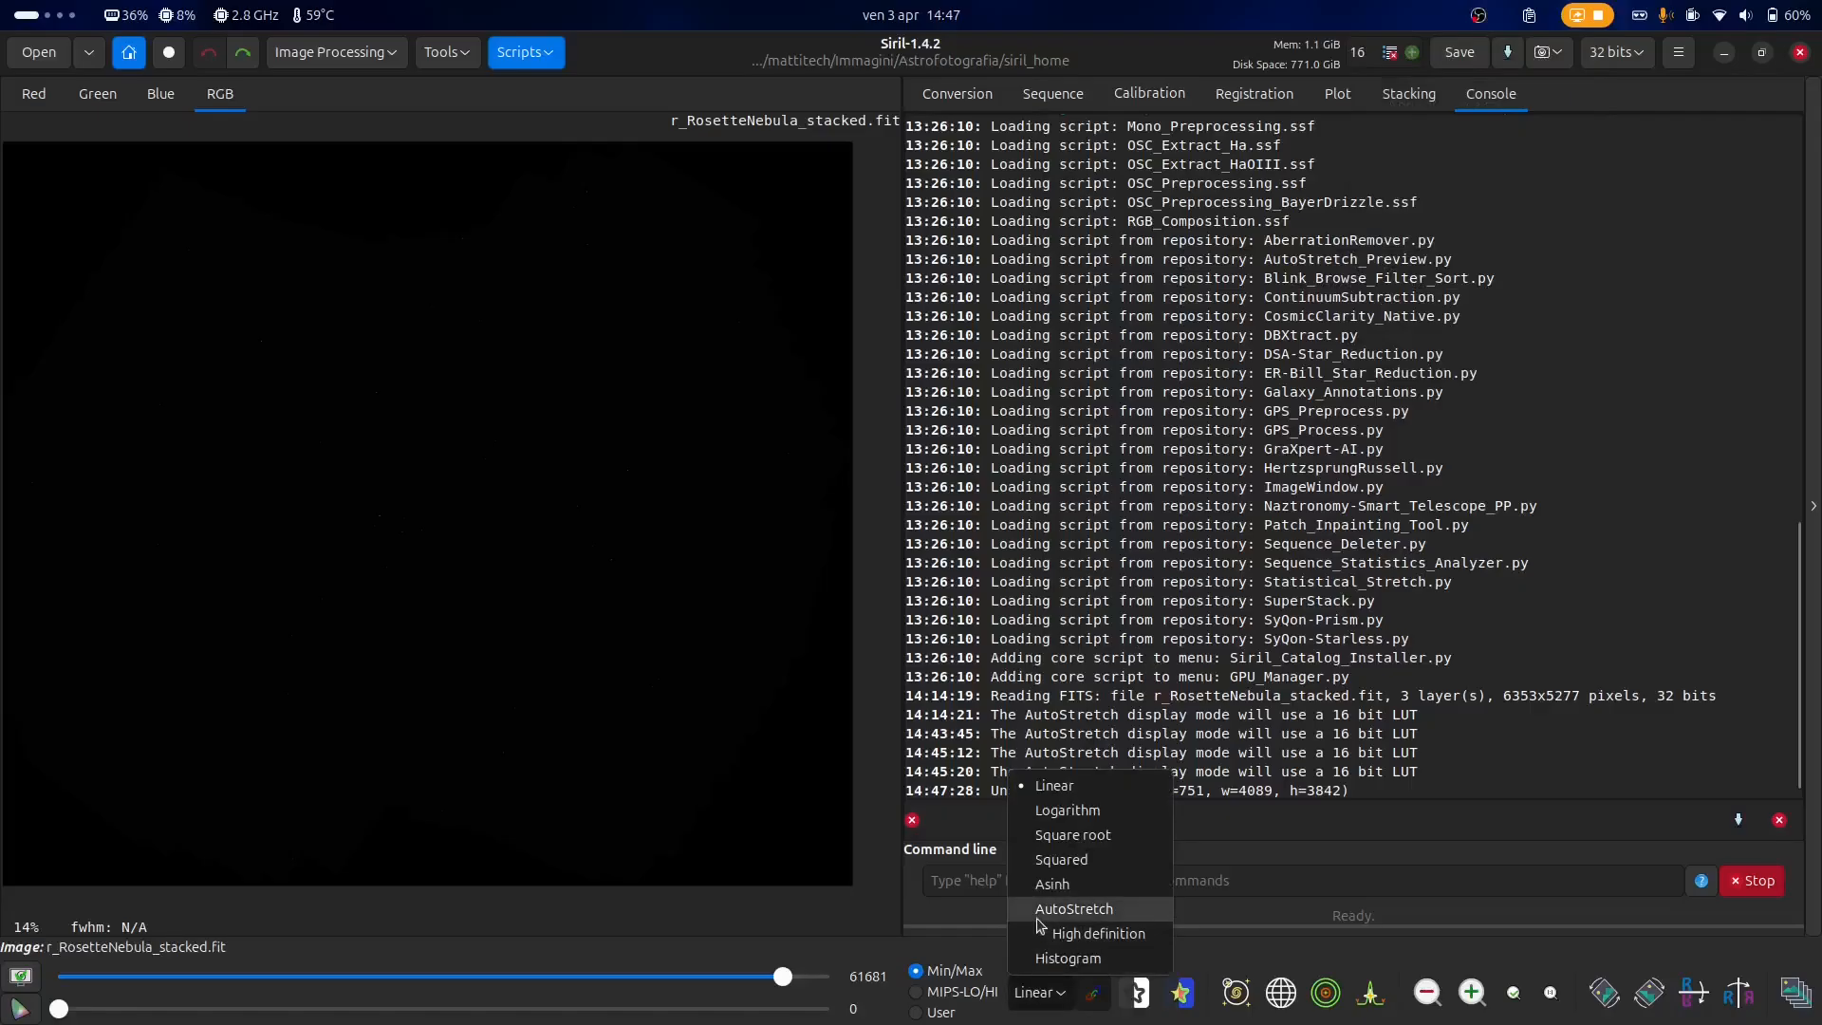
click(1037, 911)
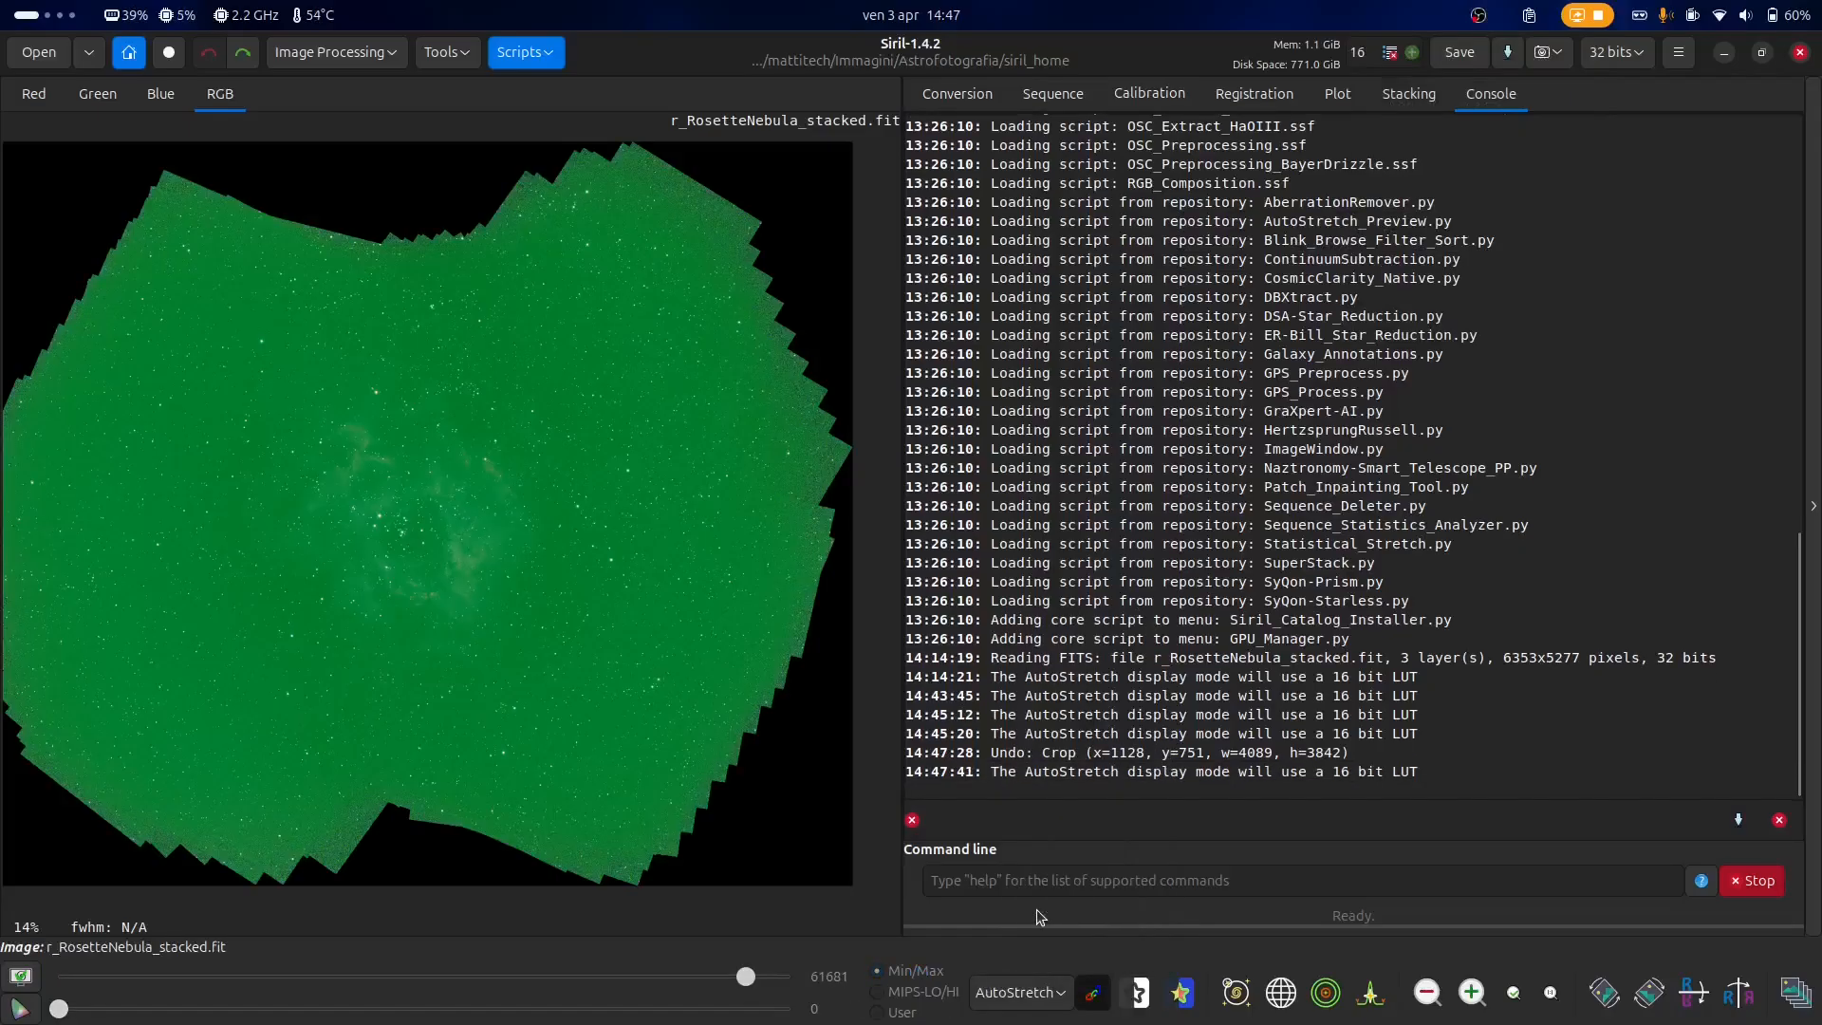
scroll(557, 643, down, 1)
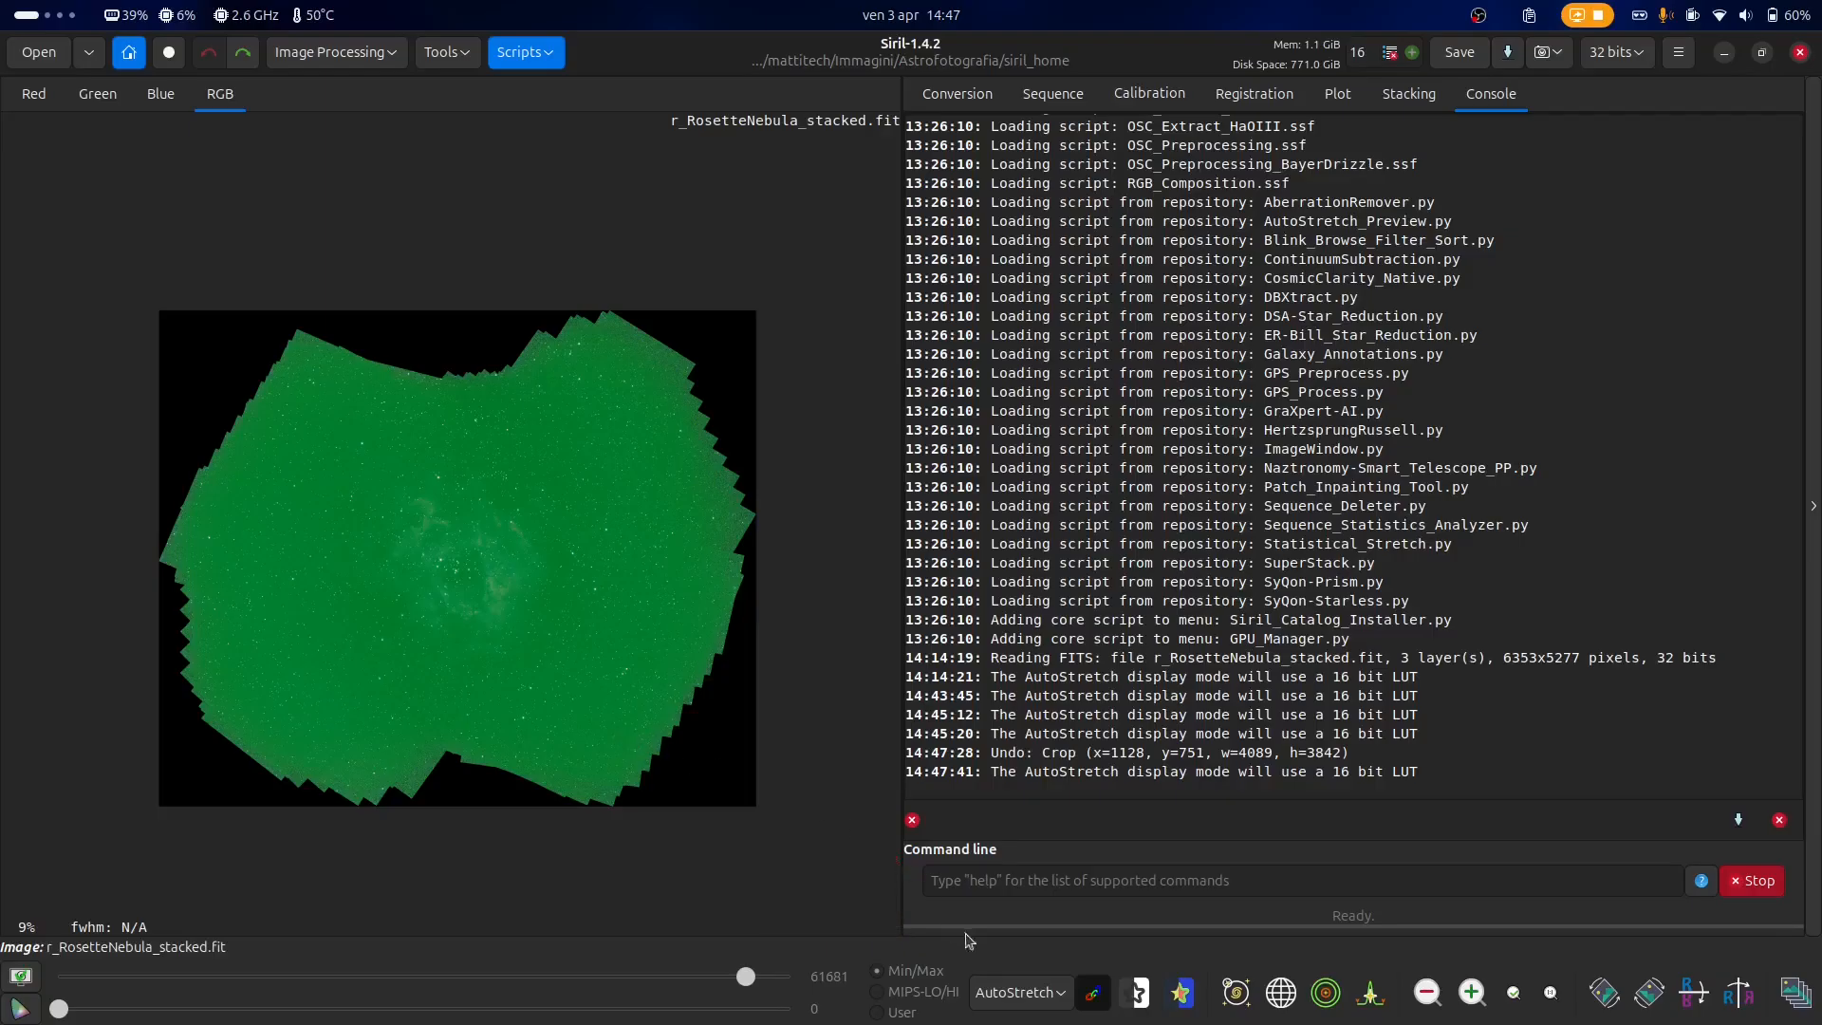
click(1093, 993)
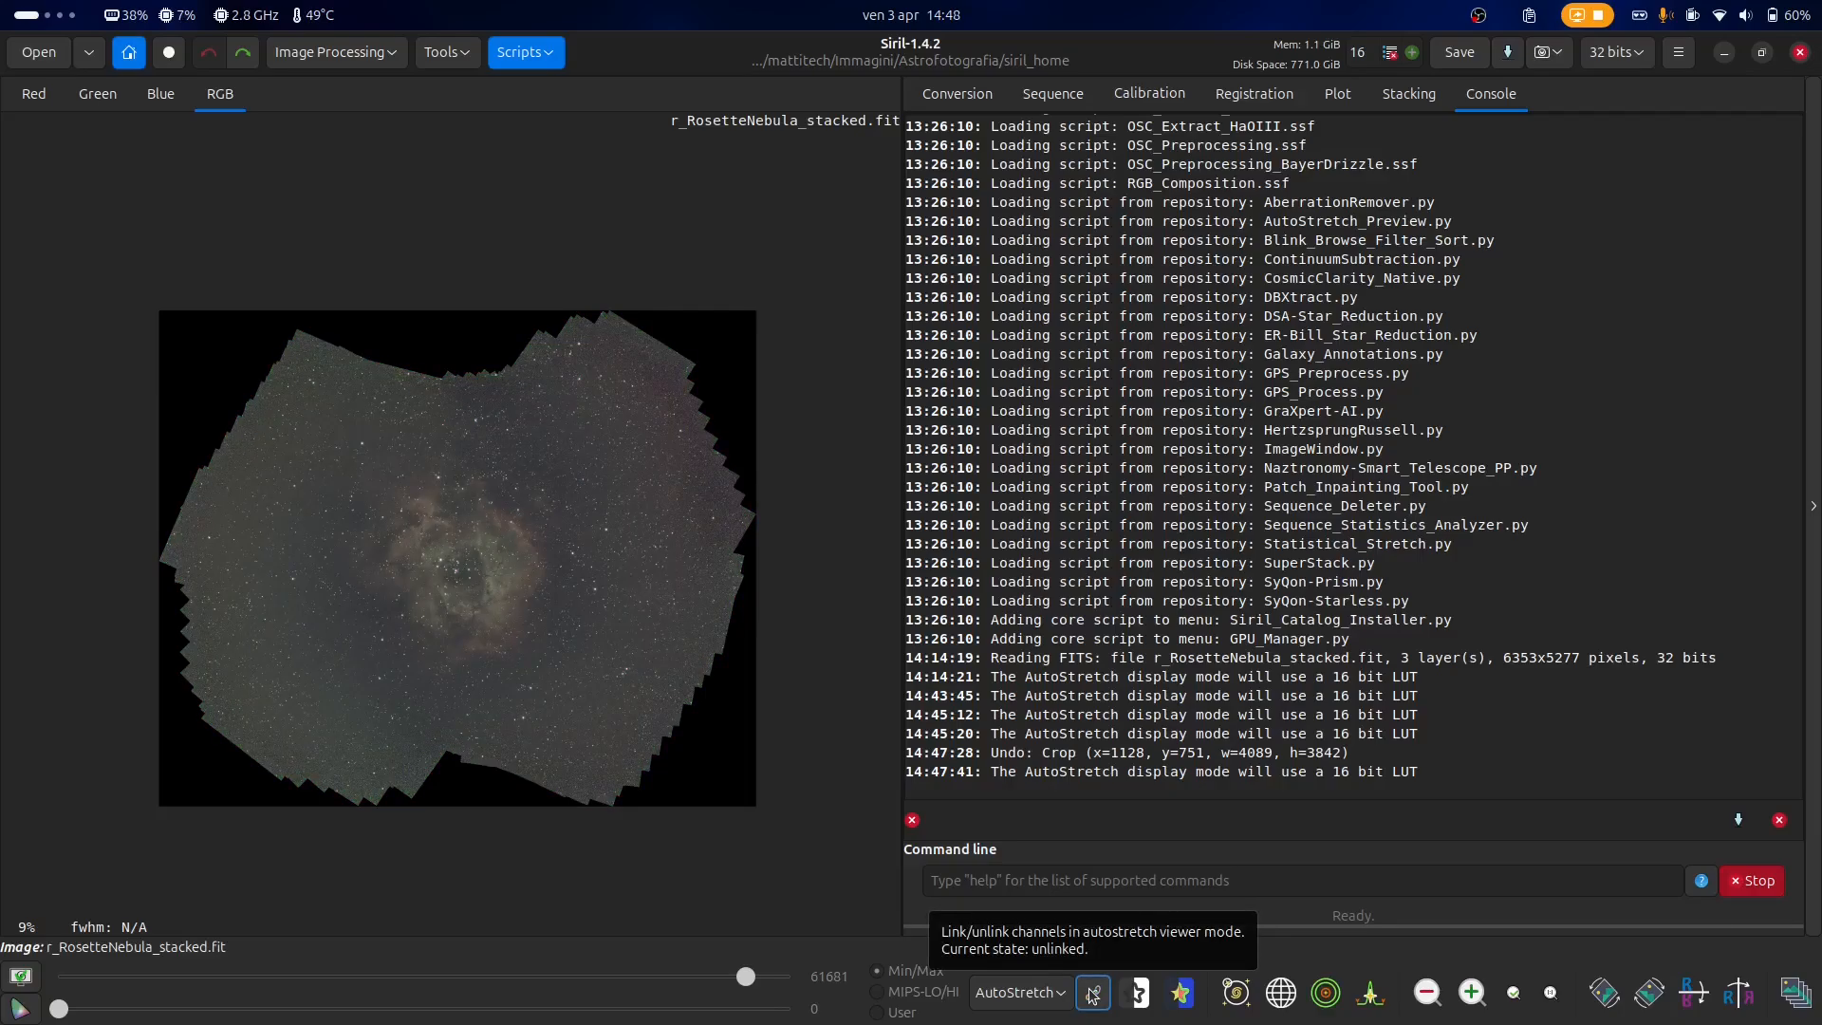
- Crop the stacked image to a centred region of about 3933 x 3778 px around the nebula, excluding the ragged mosaic borders
scroll(610, 726, up, 1)
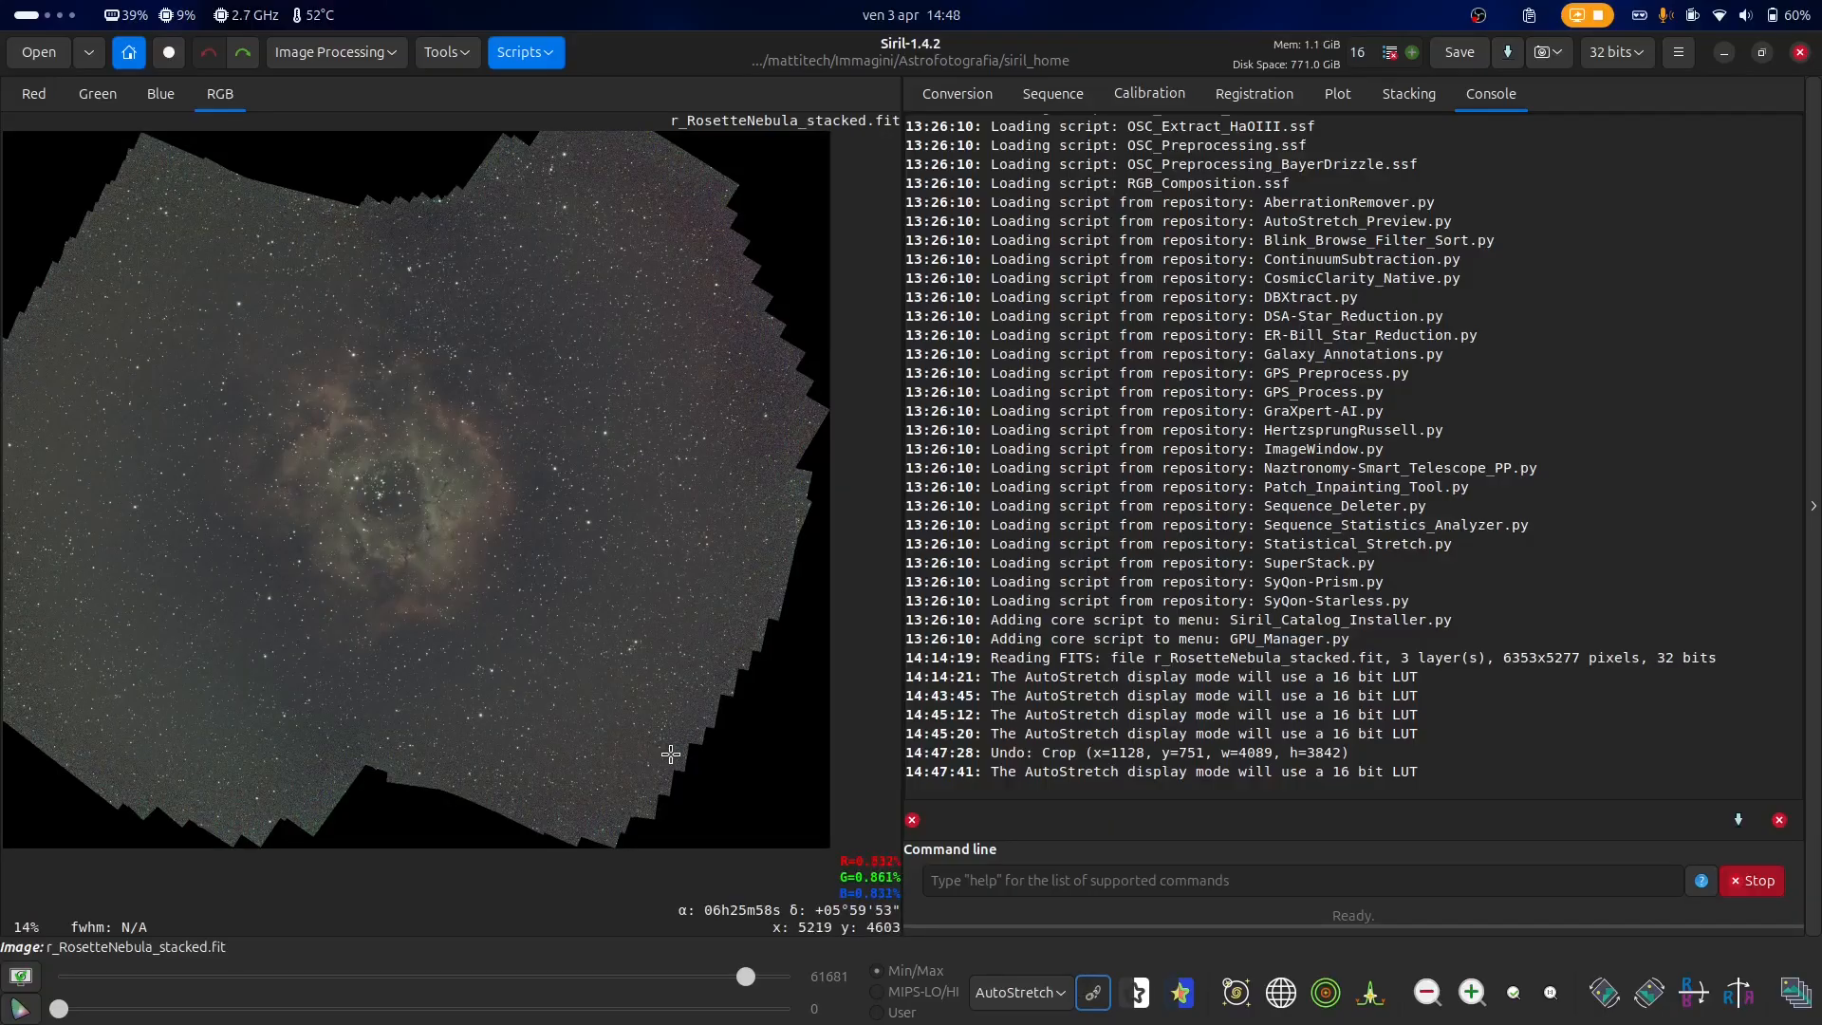
scroll(728, 760, down, 1)
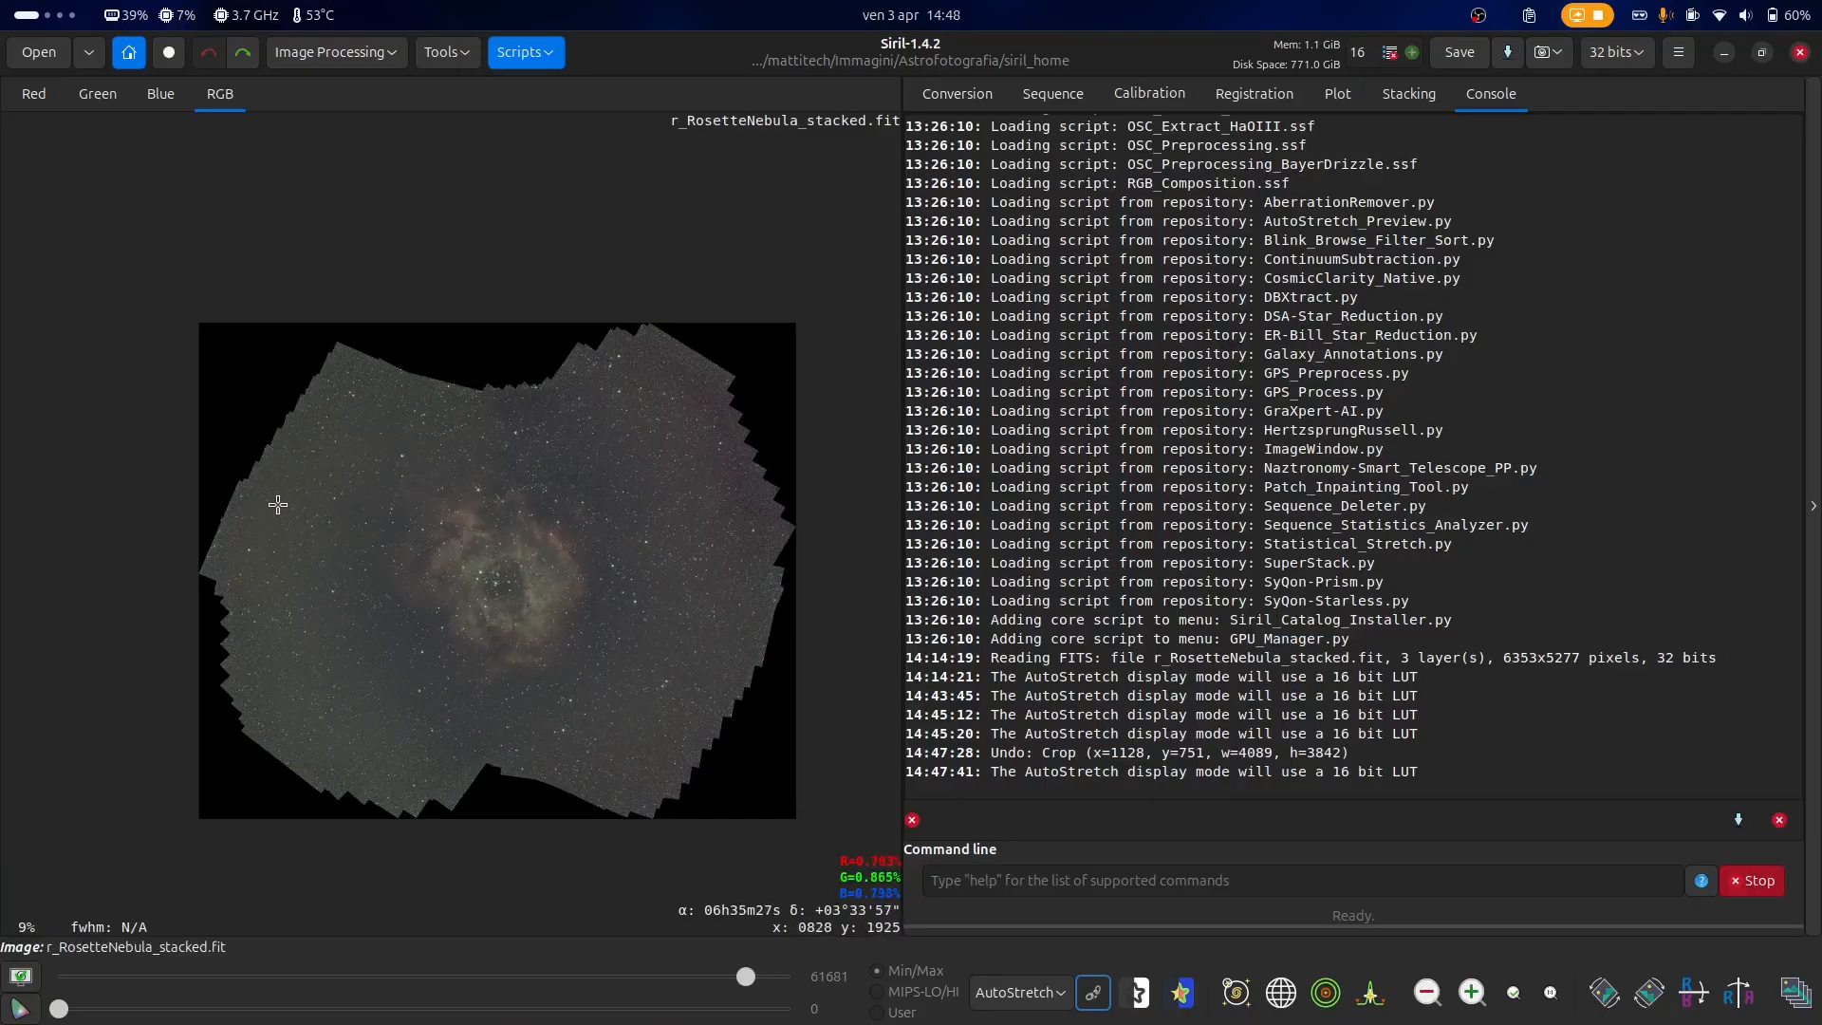
scroll(269, 467, up, 5)
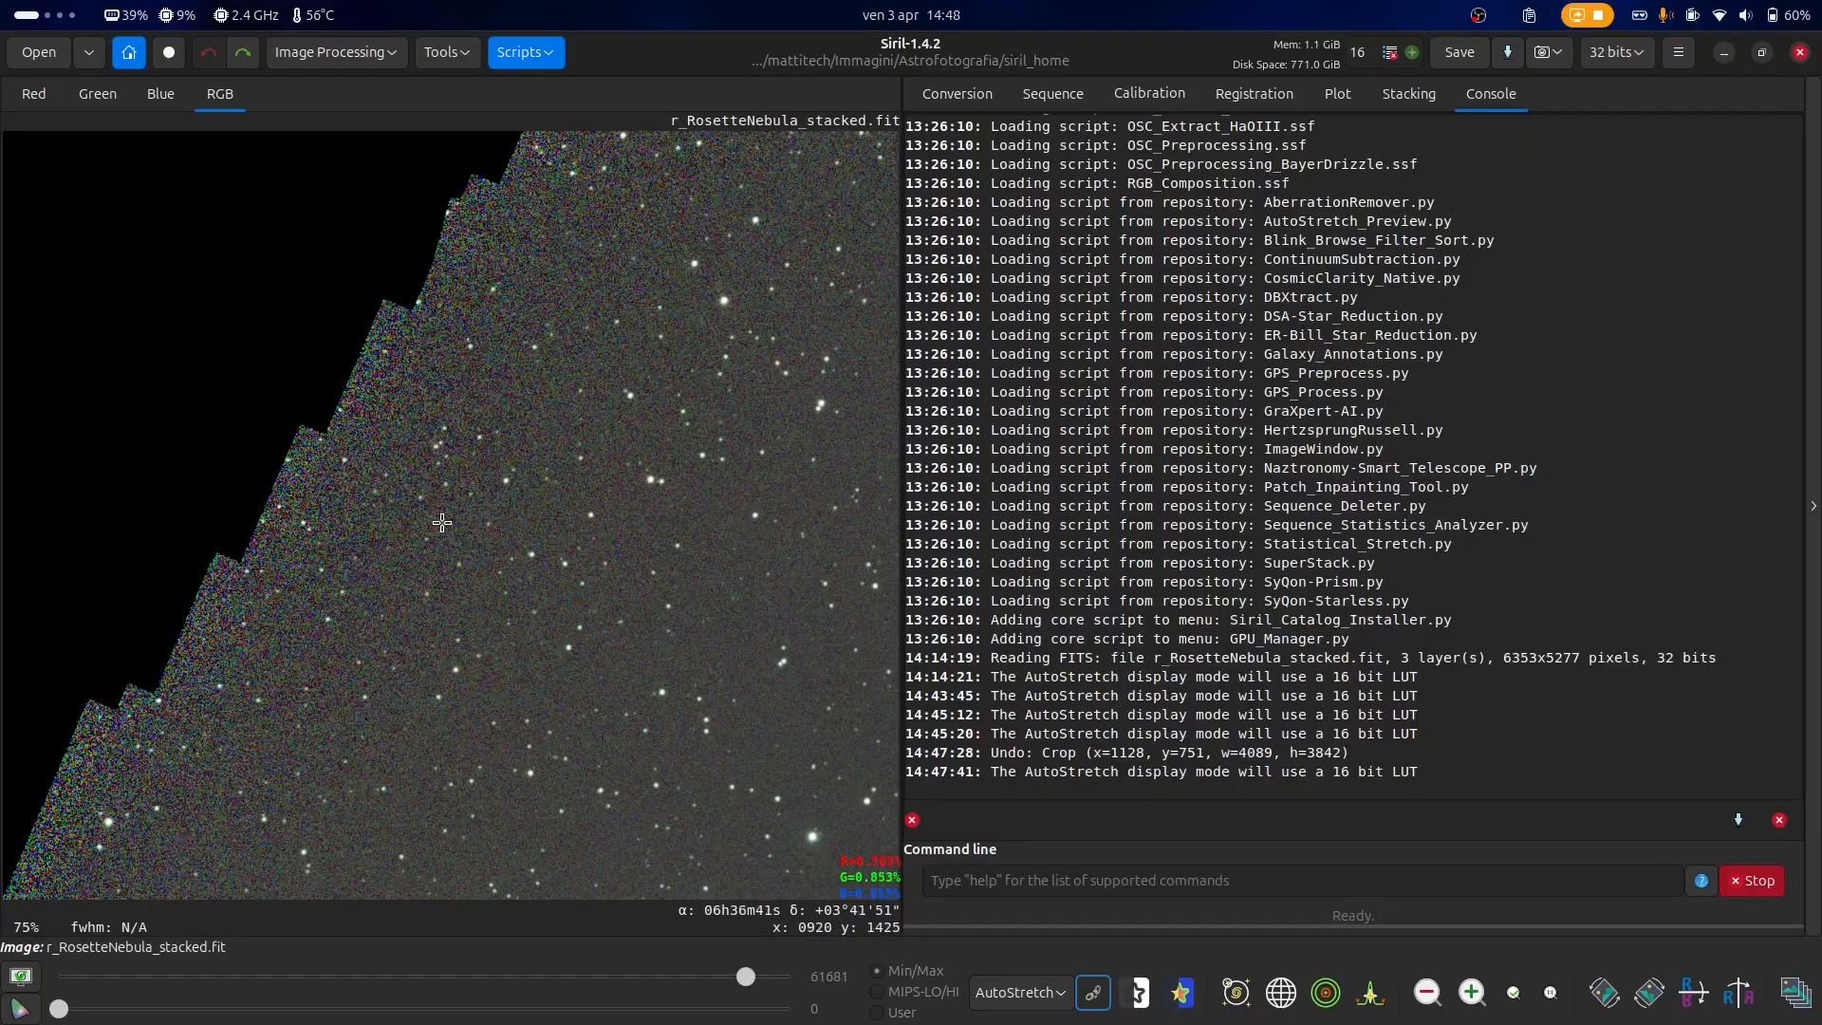
scroll(442, 522, down, 6)
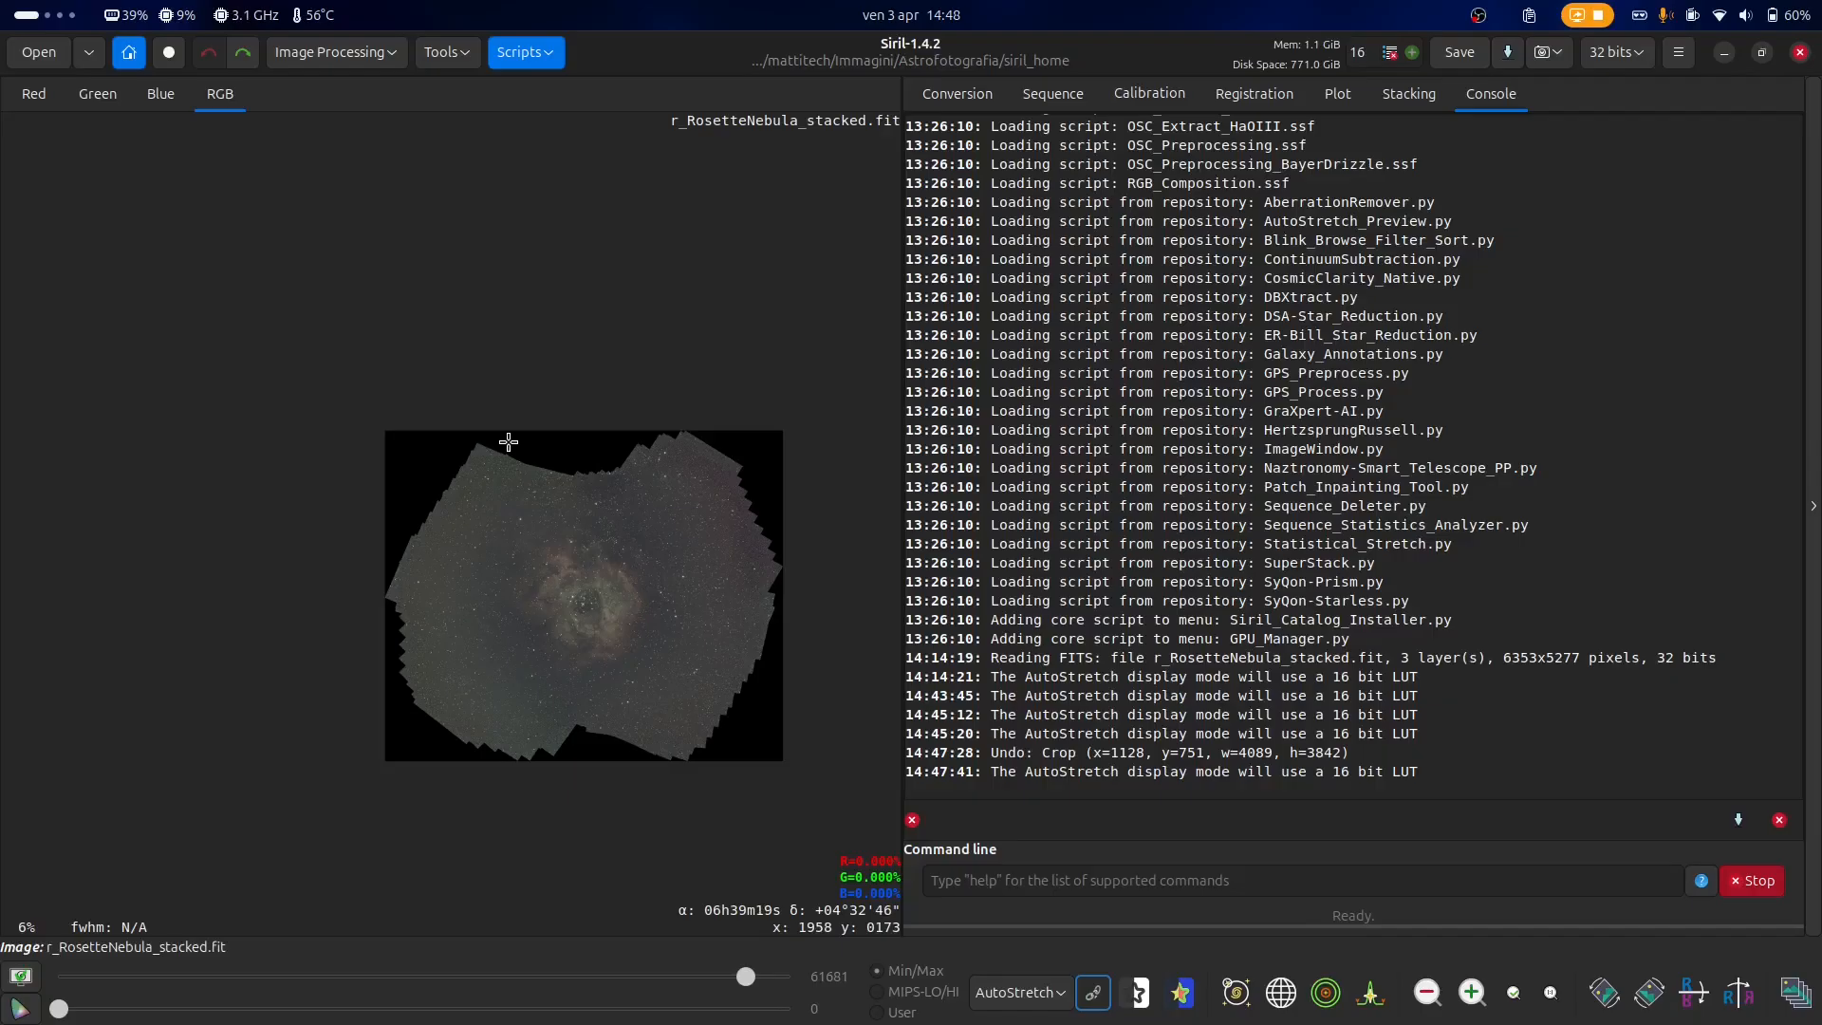
scroll(513, 560, up, 3)
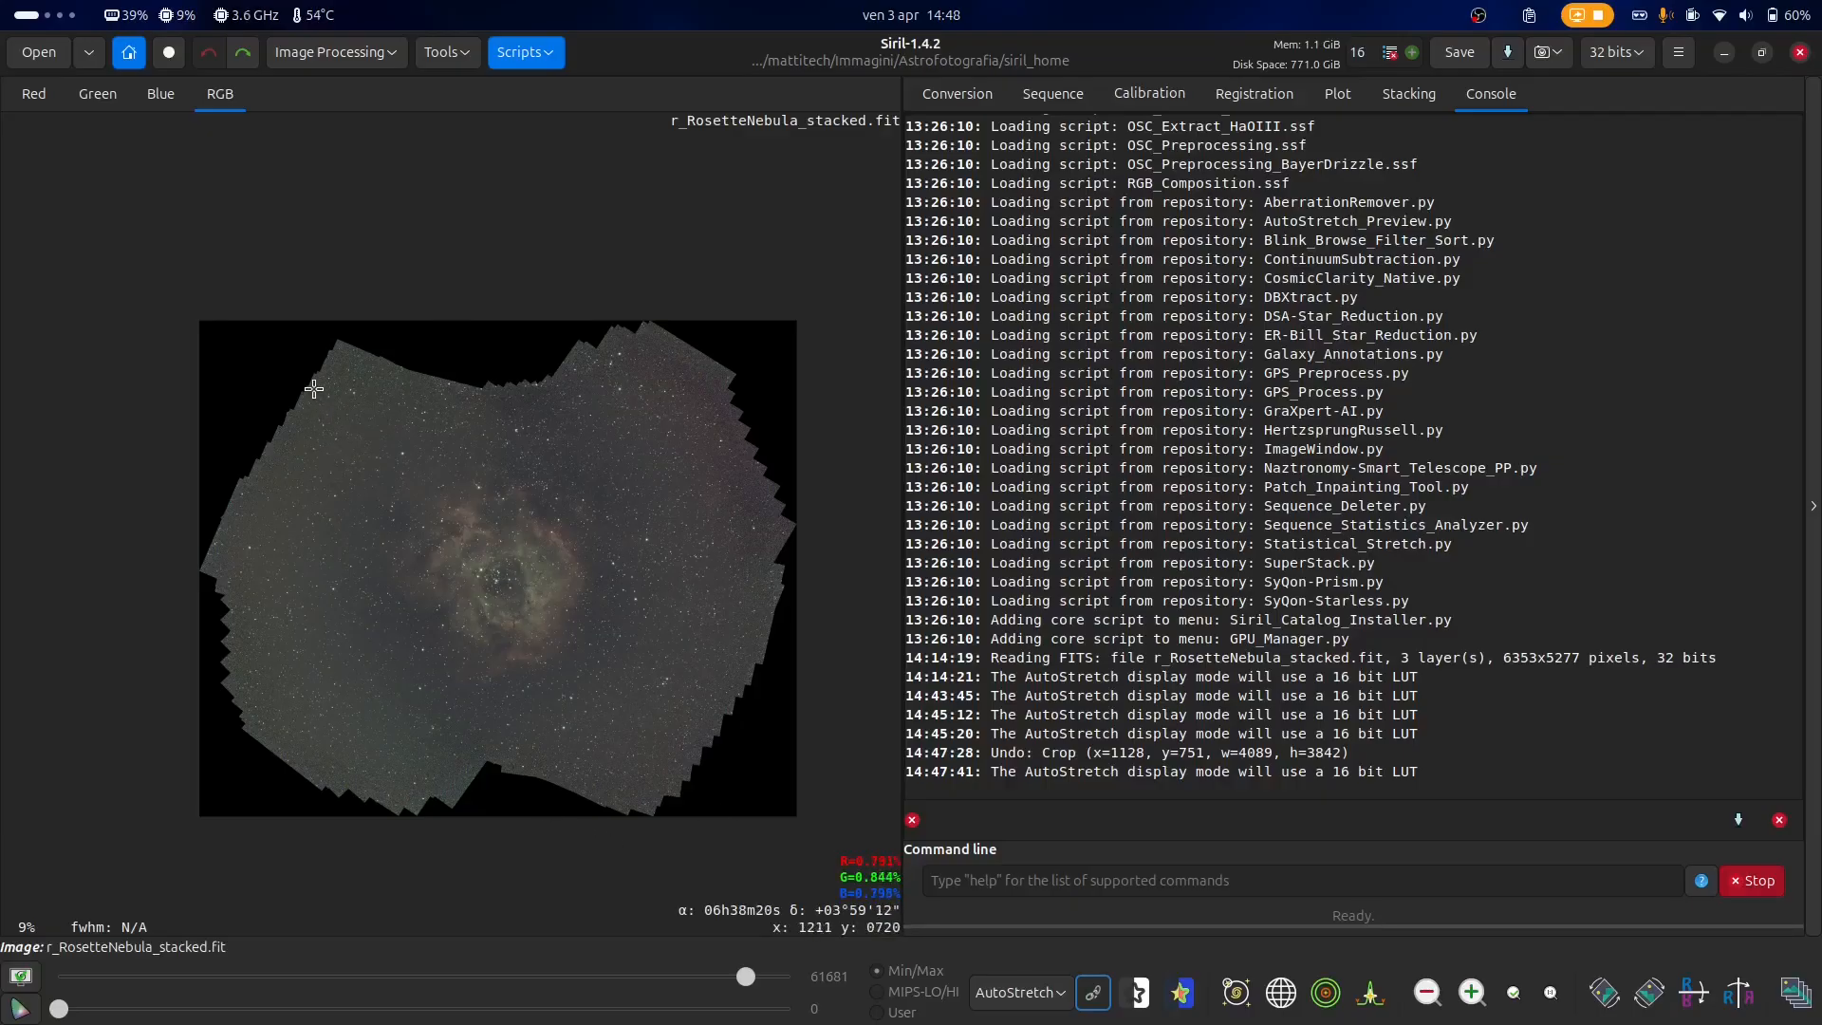
drag(314, 388, 673, 747)
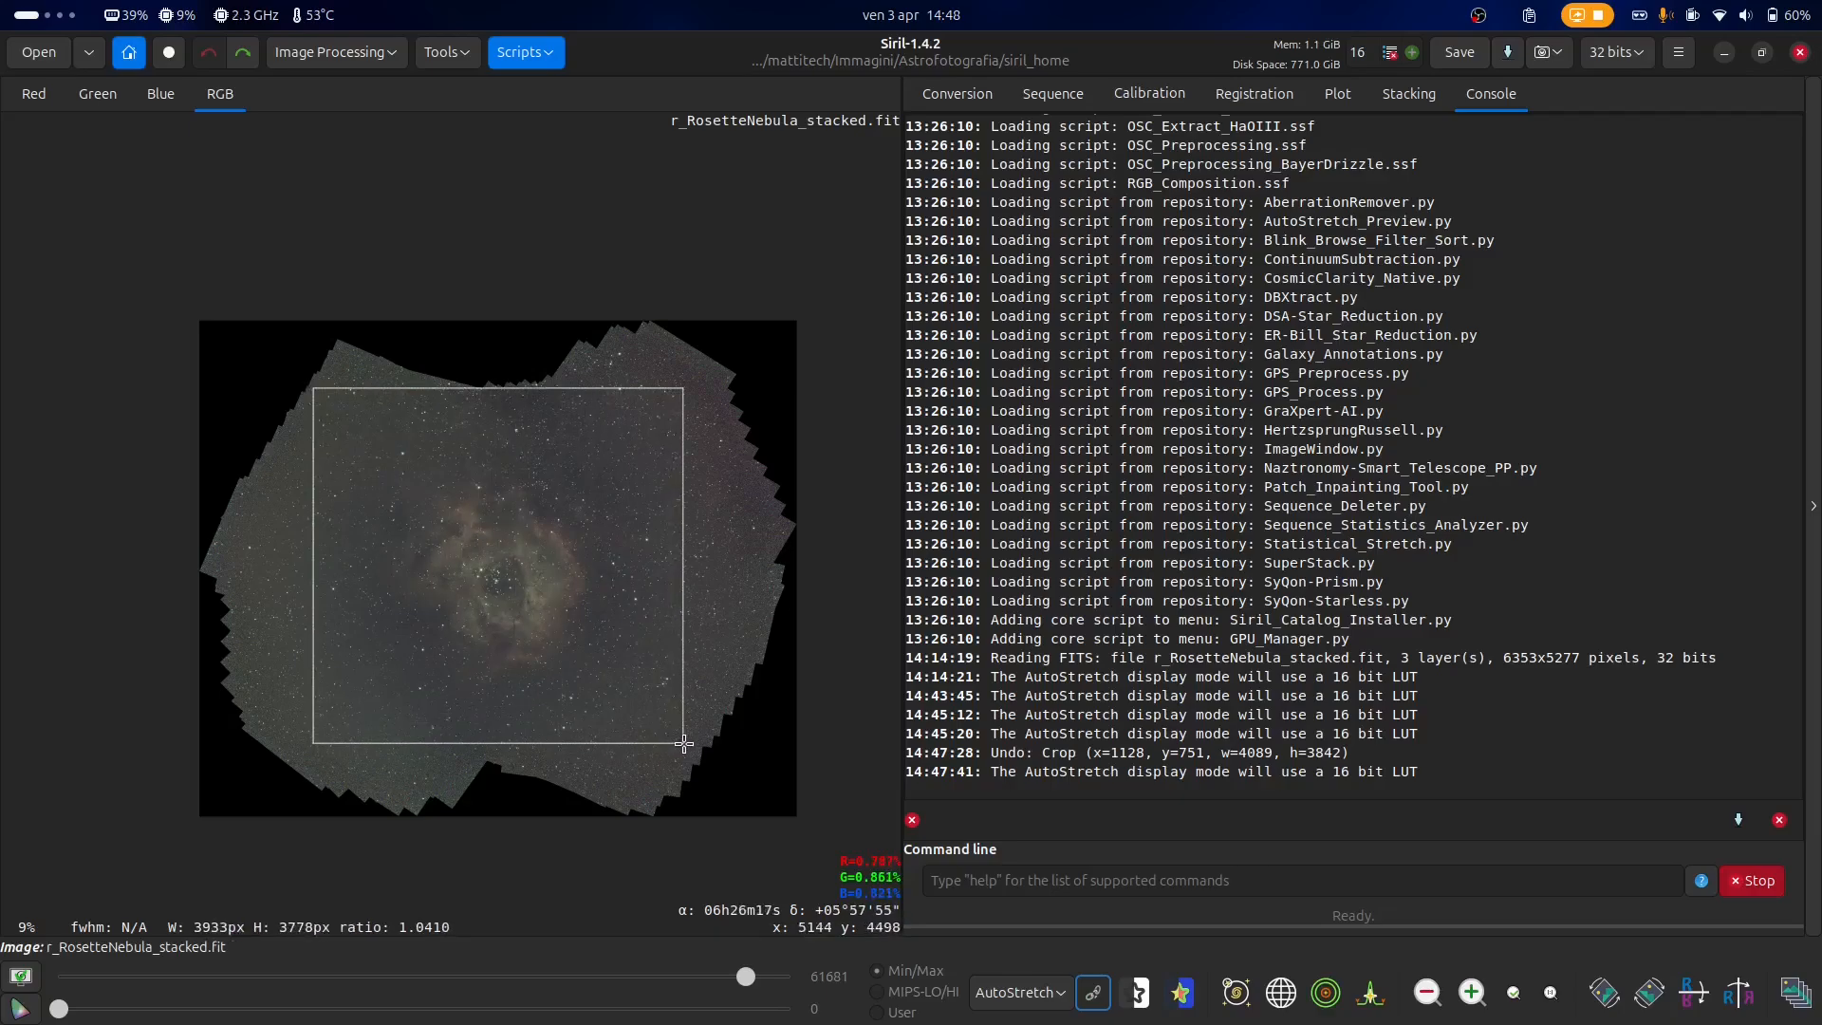
drag(564, 580, 567, 590)
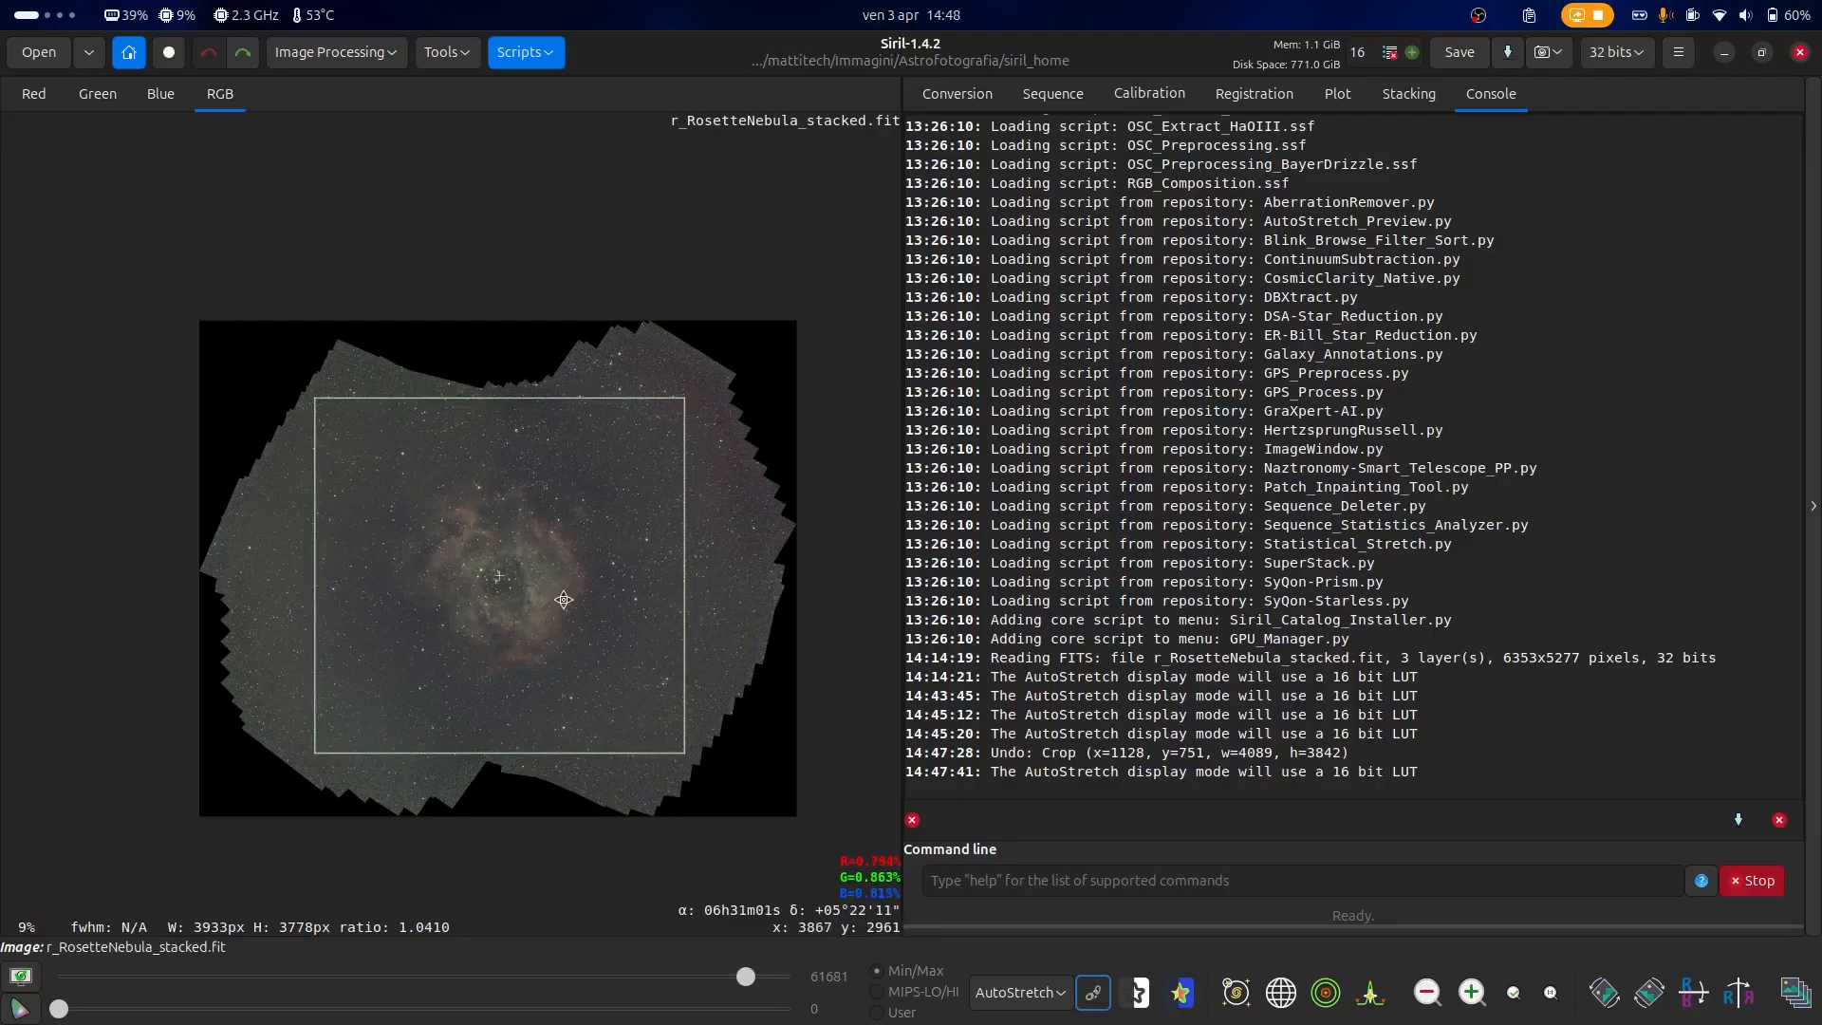
right_click(537, 594)
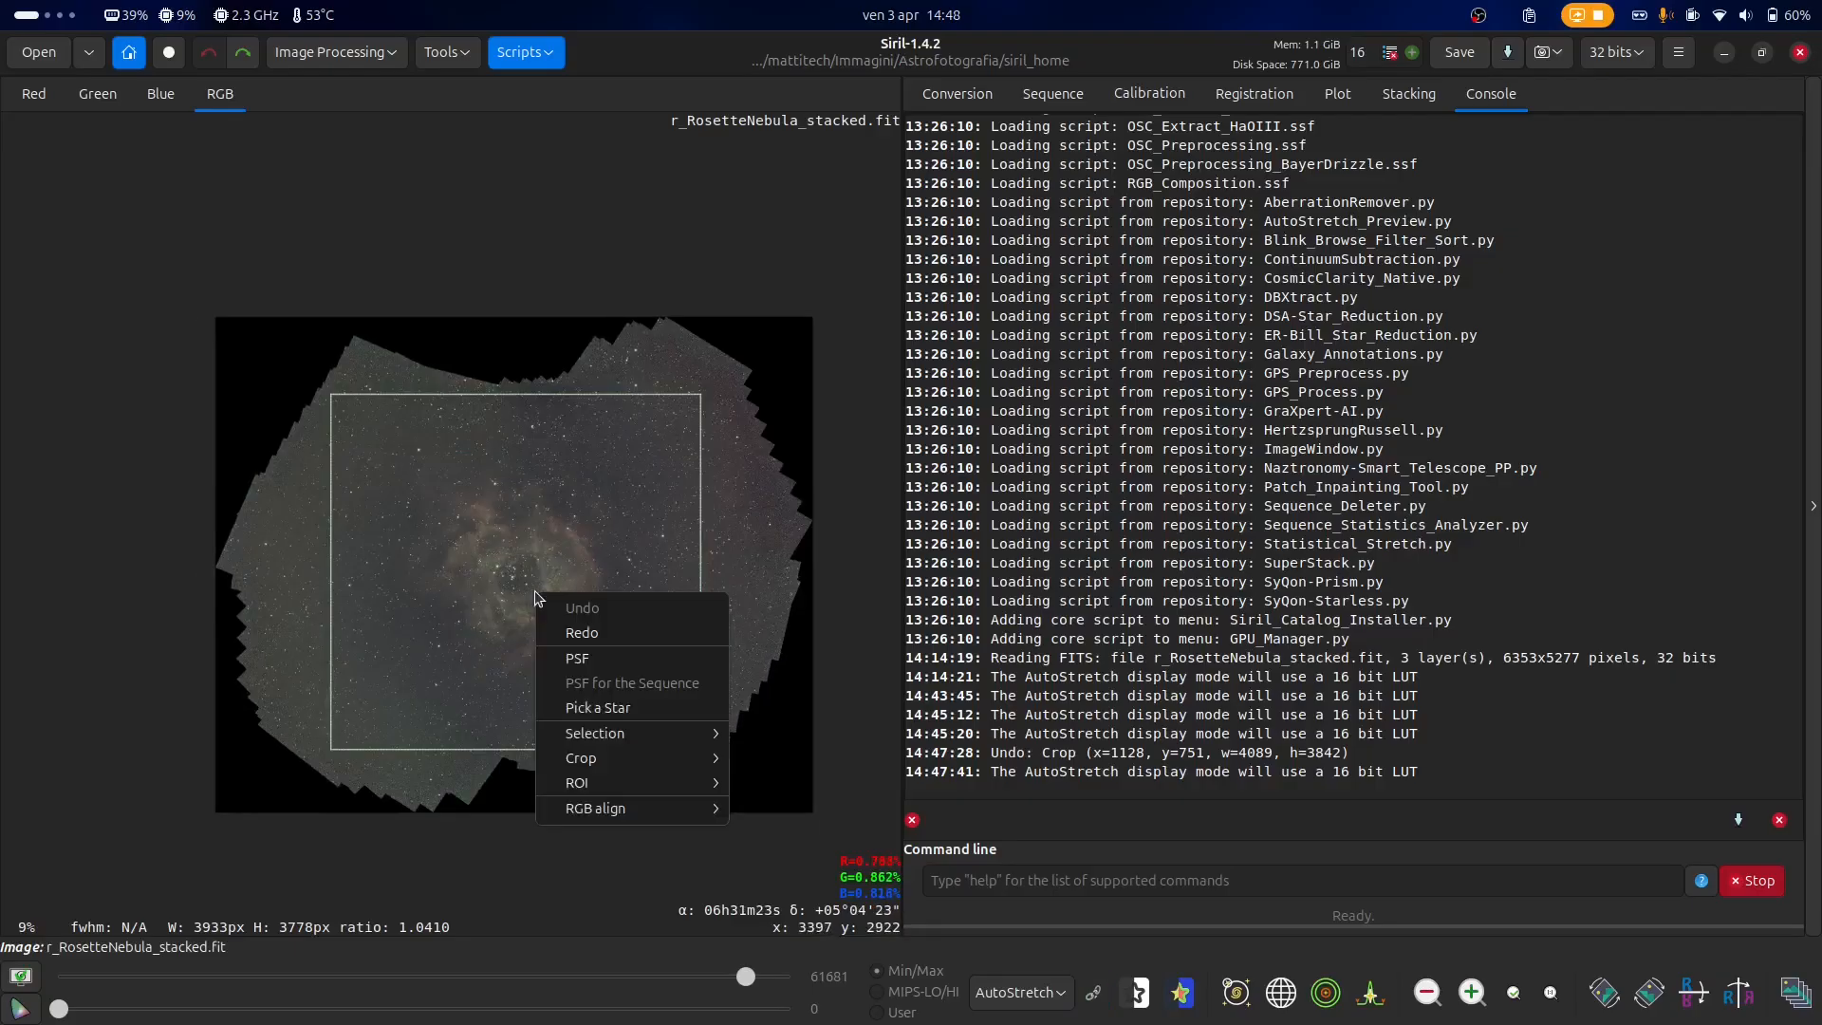
mouse_move(623, 756)
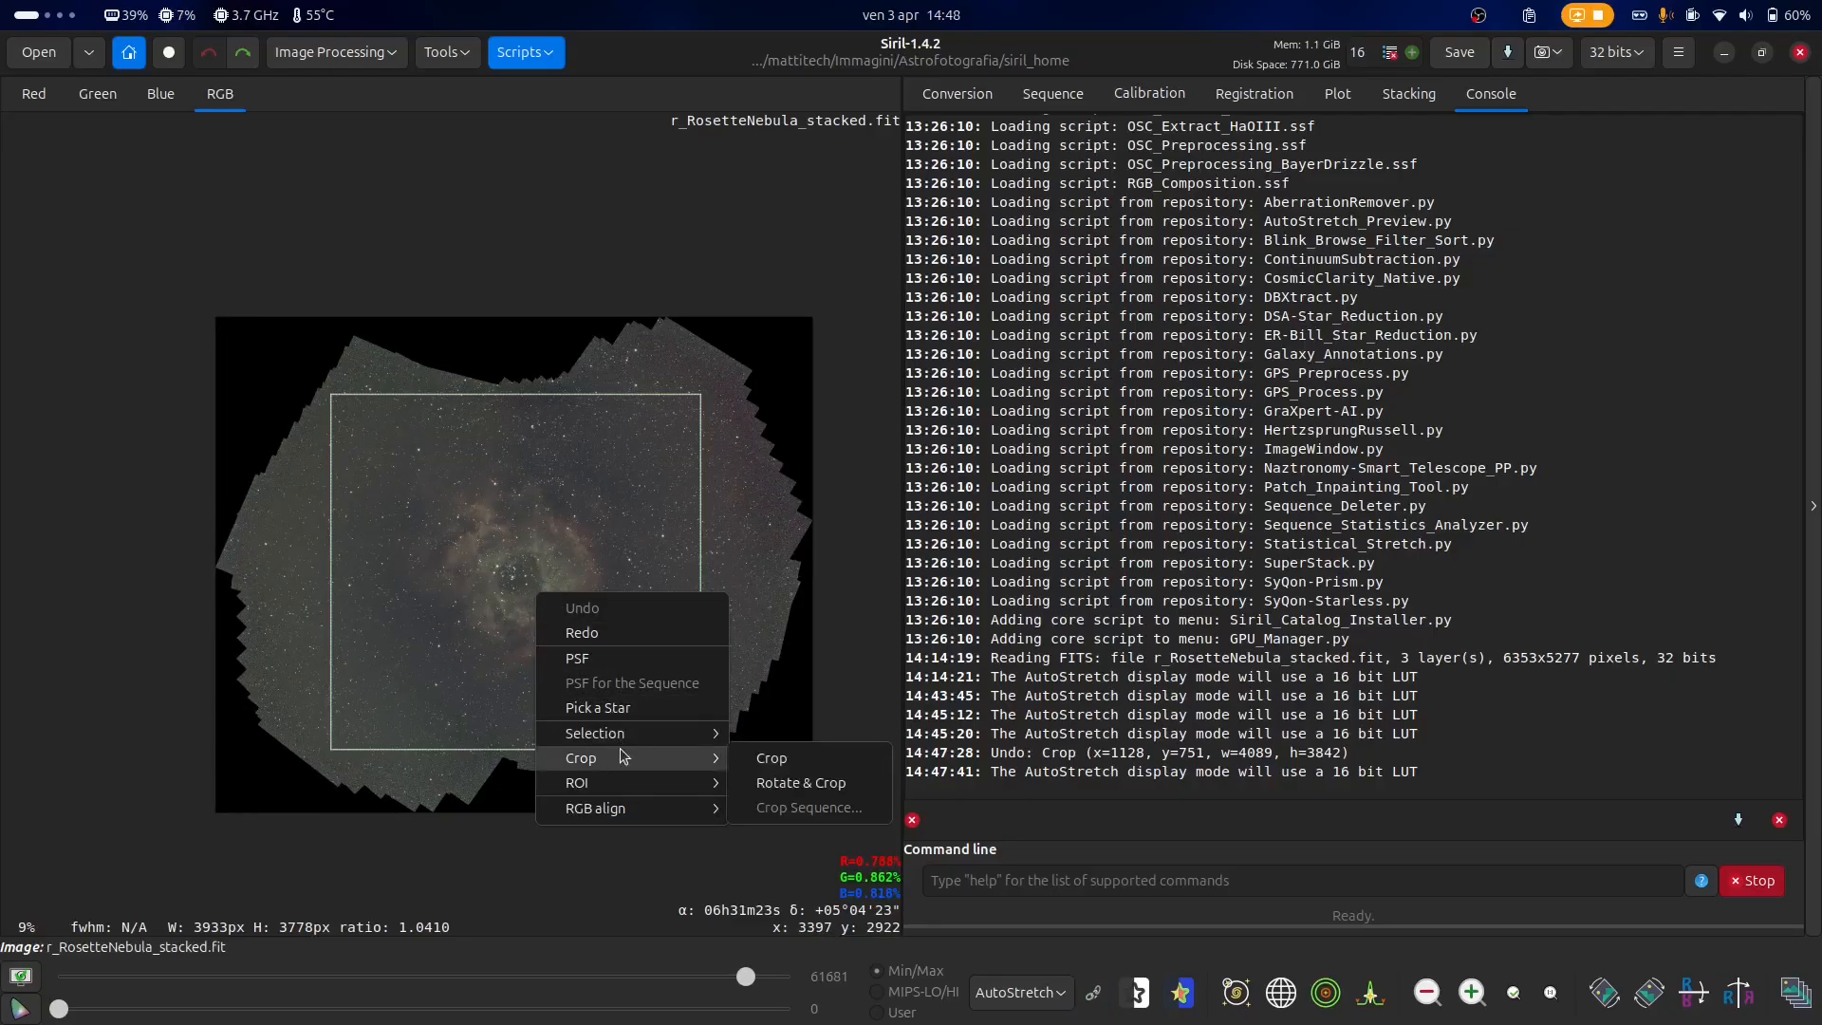
click(761, 759)
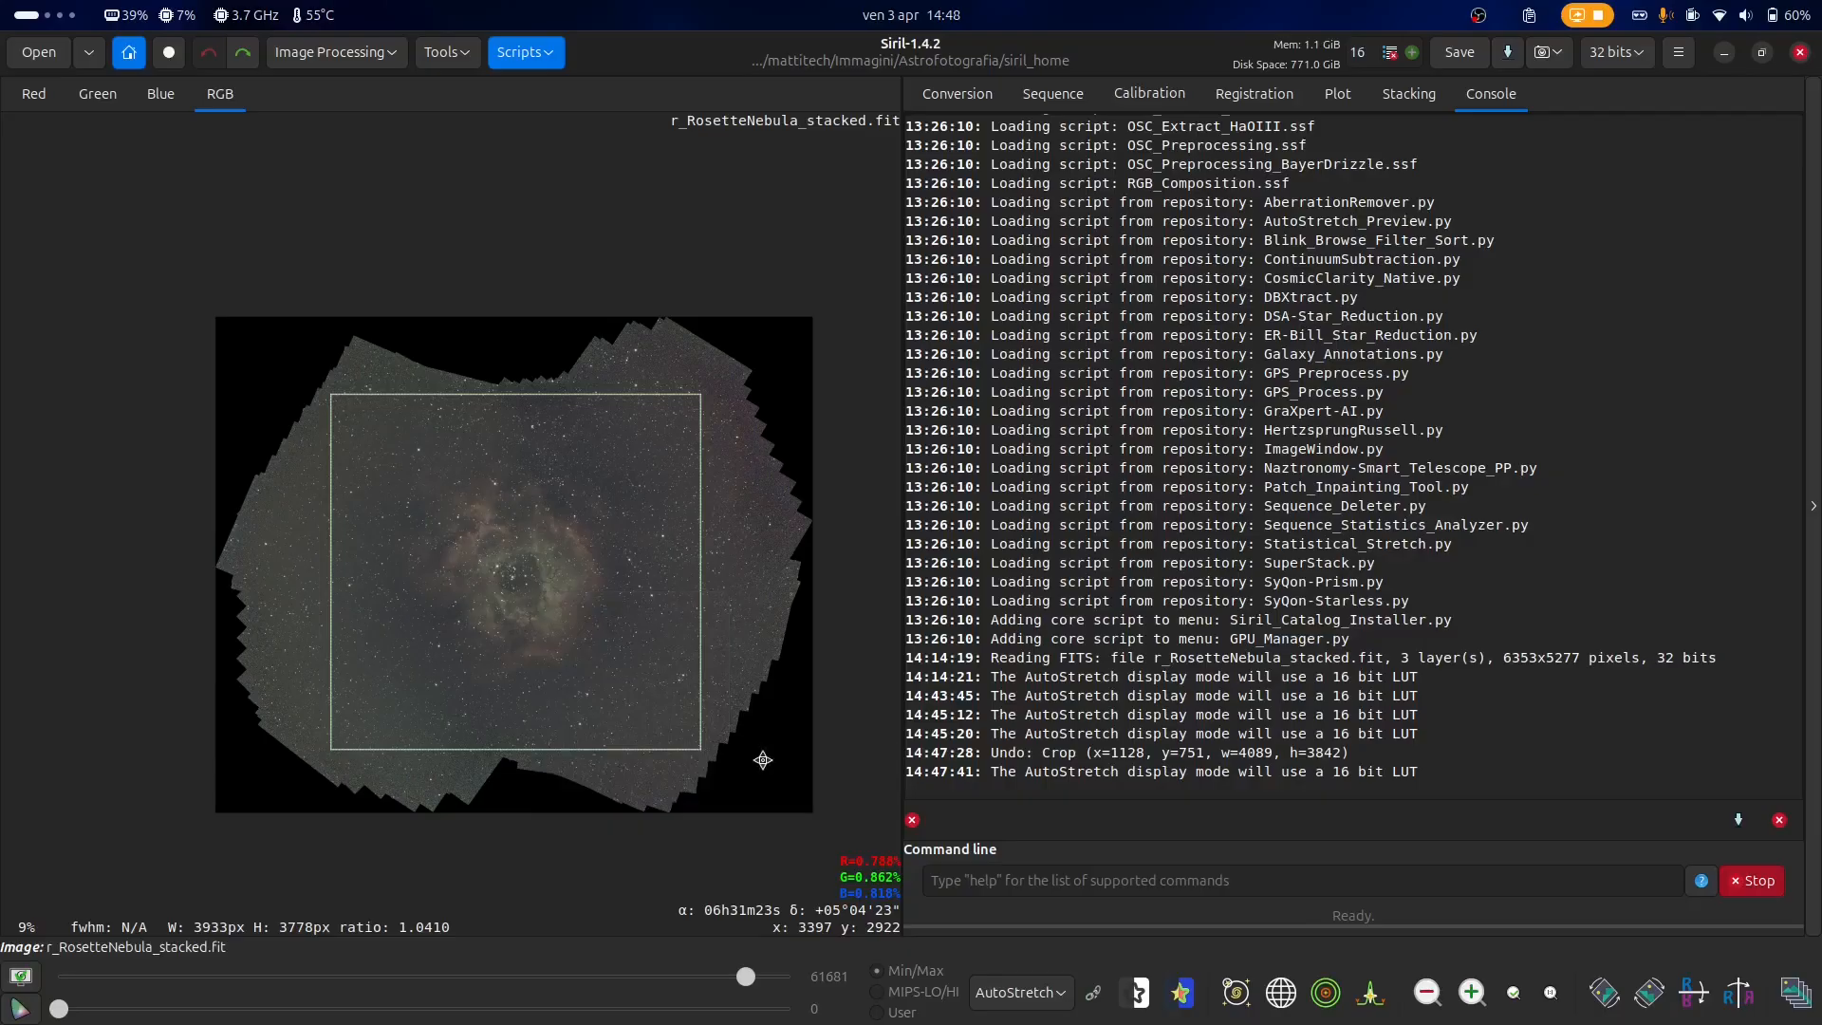
scroll(662, 505, down, 1)
scroll(510, 393, up, 3)
scroll(627, 488, down, 2)
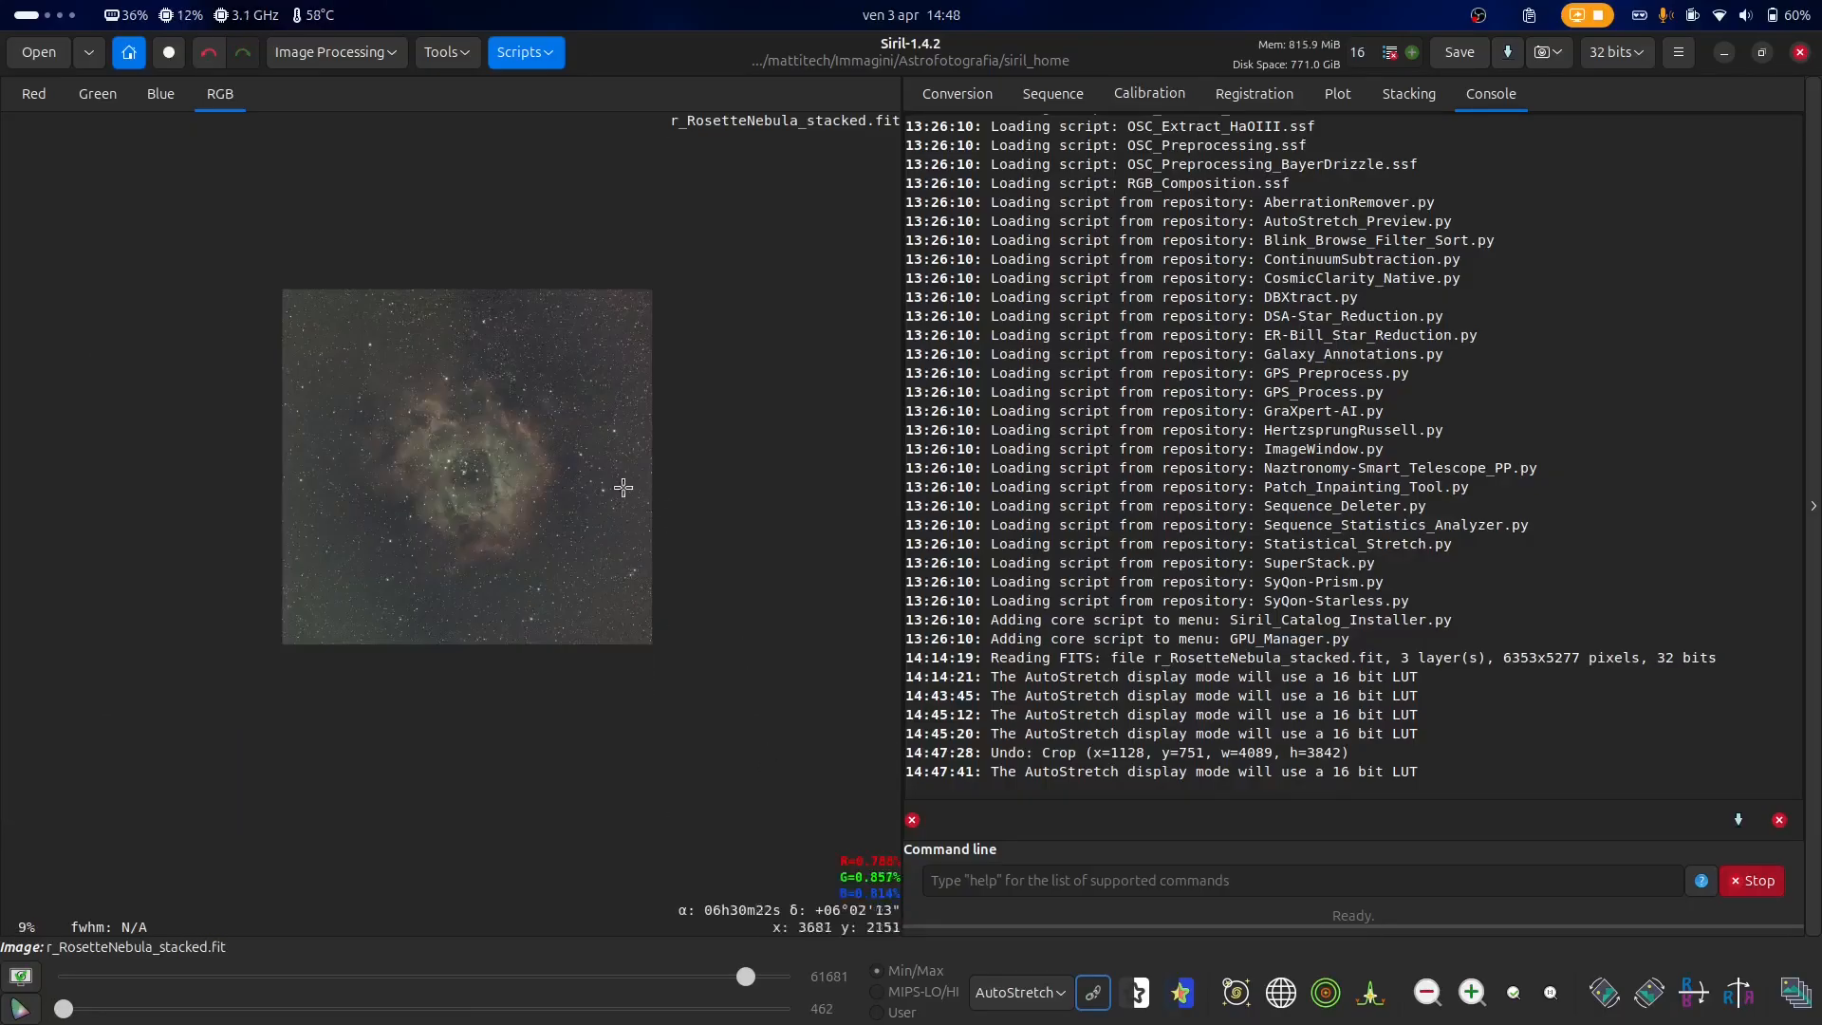
scroll(564, 447, up, 1)
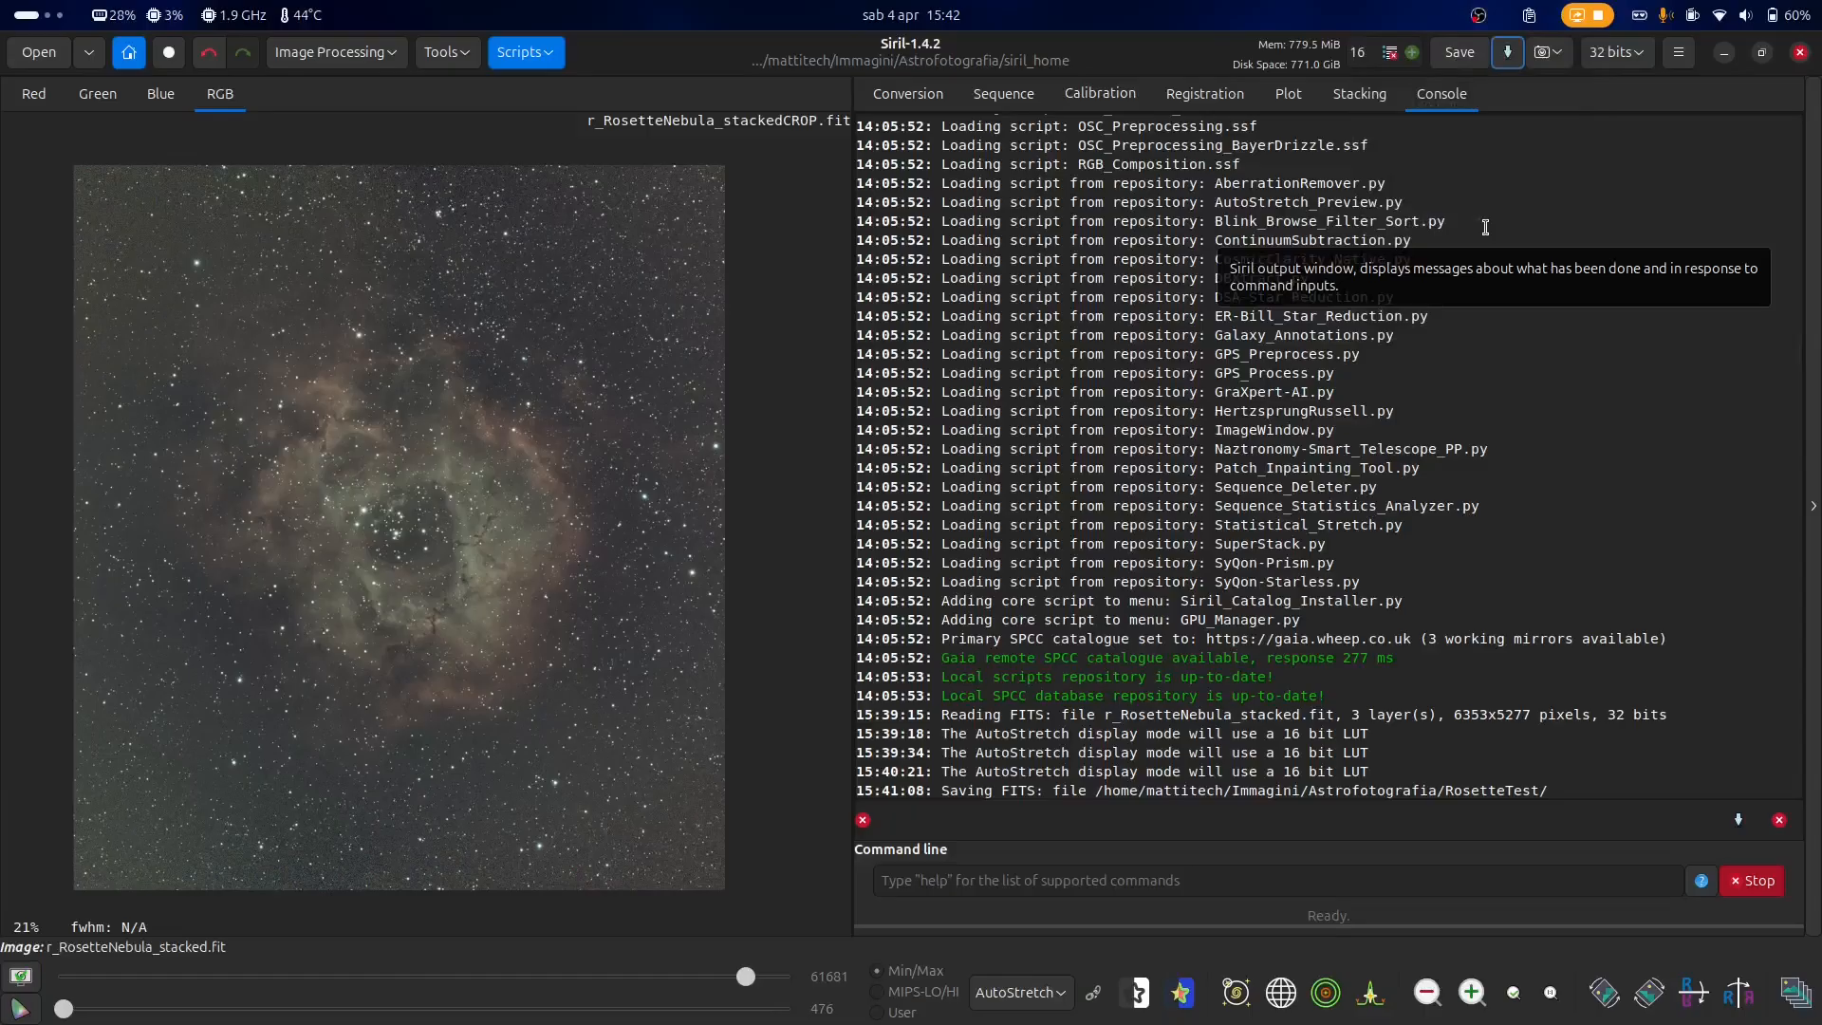
- Switch the display mode of the cropped image to Histogram and check the noise in its upper-left corner
click(1043, 992)
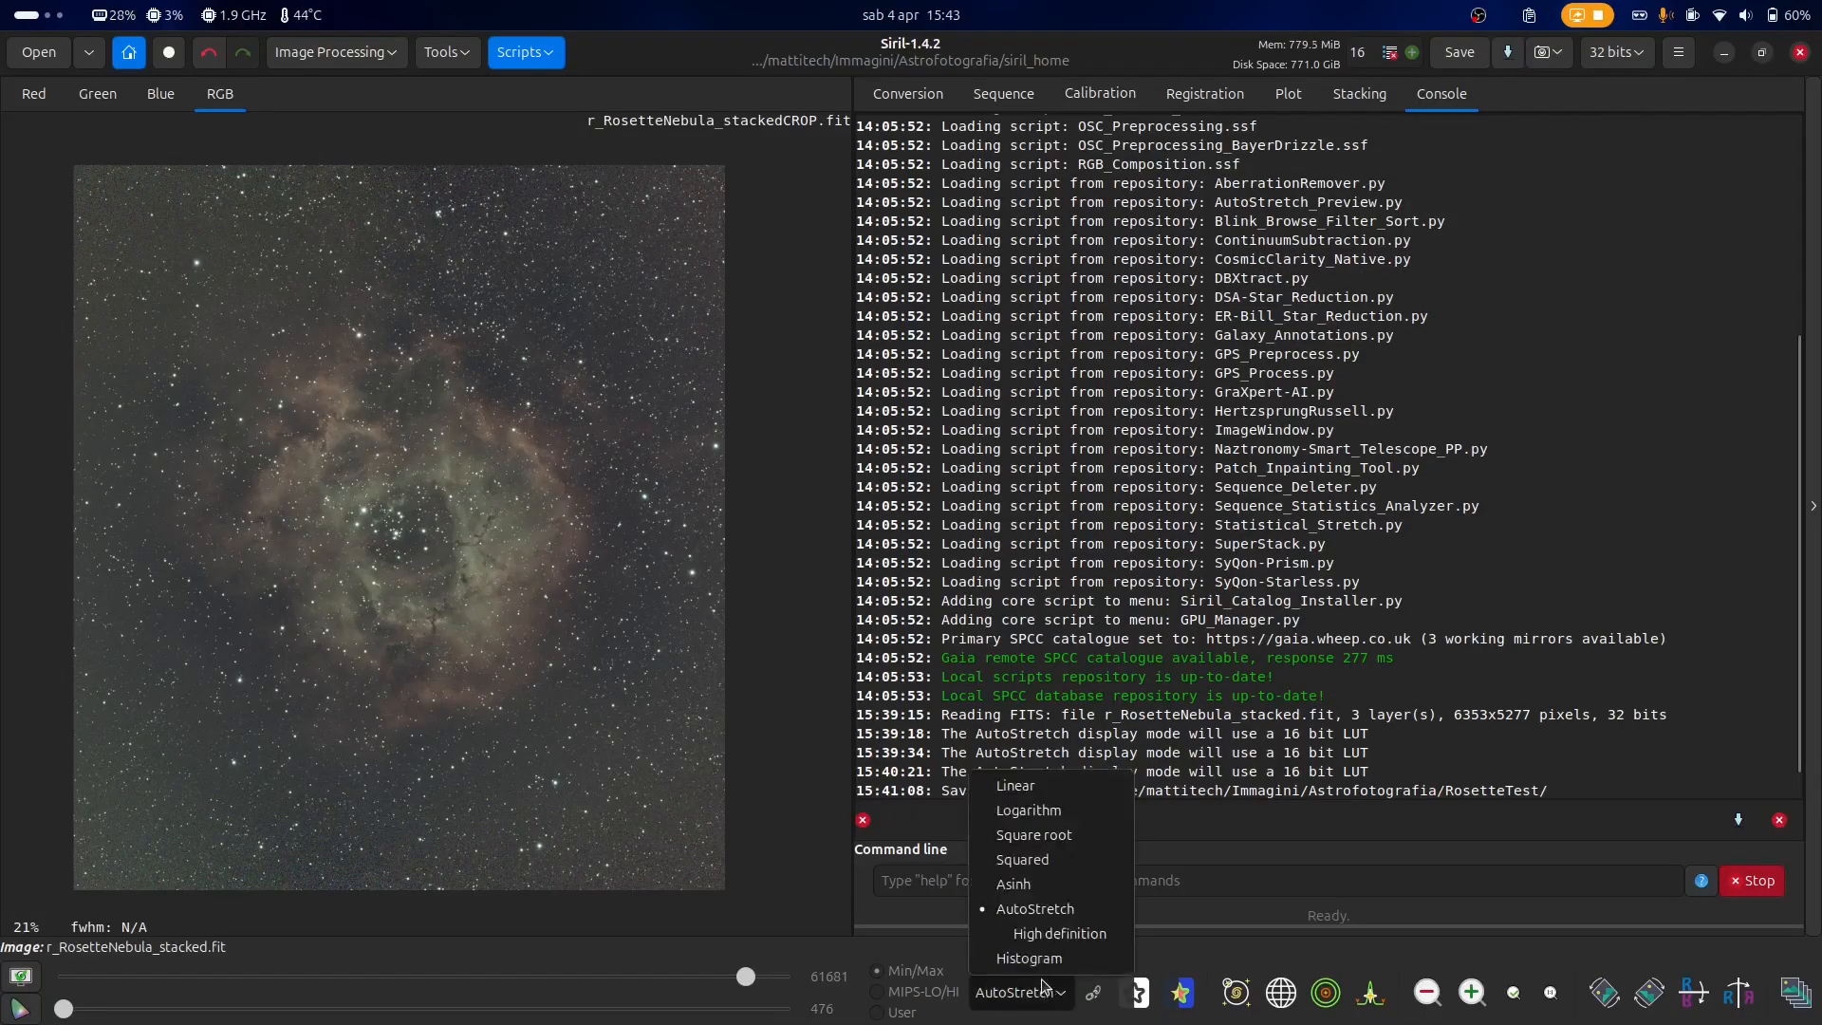
click(1034, 964)
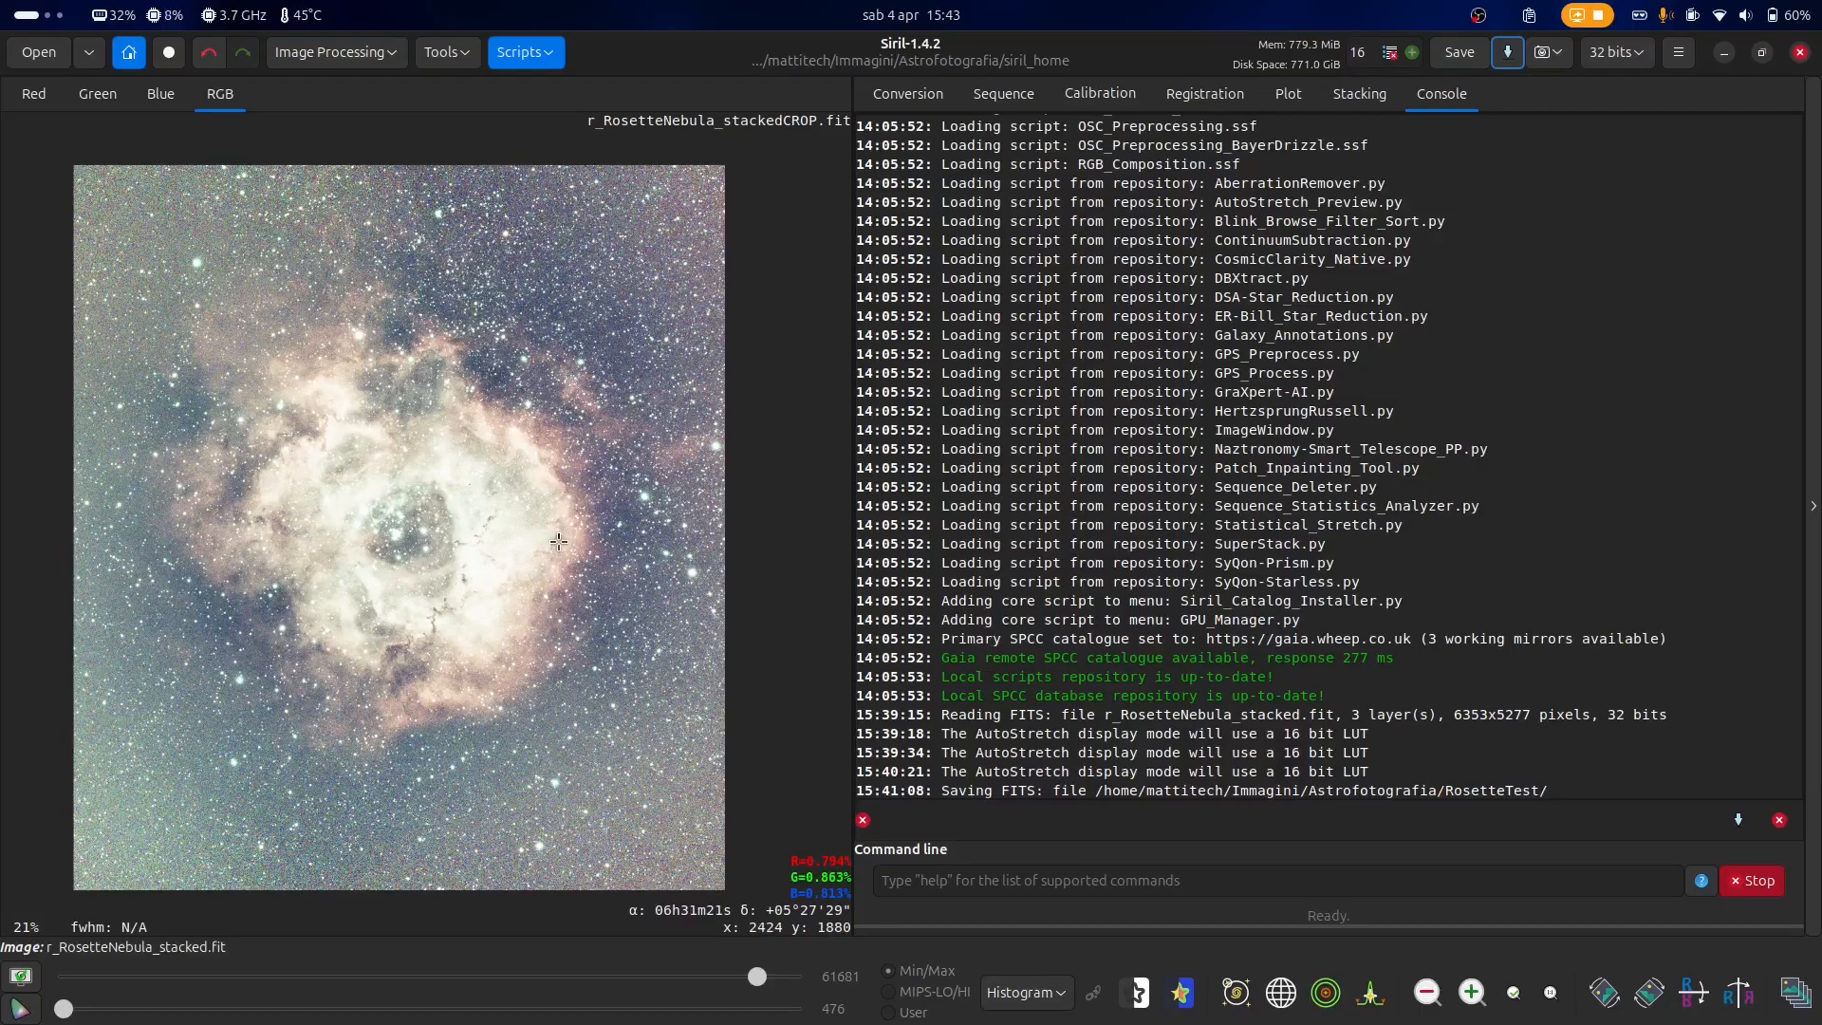
scroll(587, 418, down, 1)
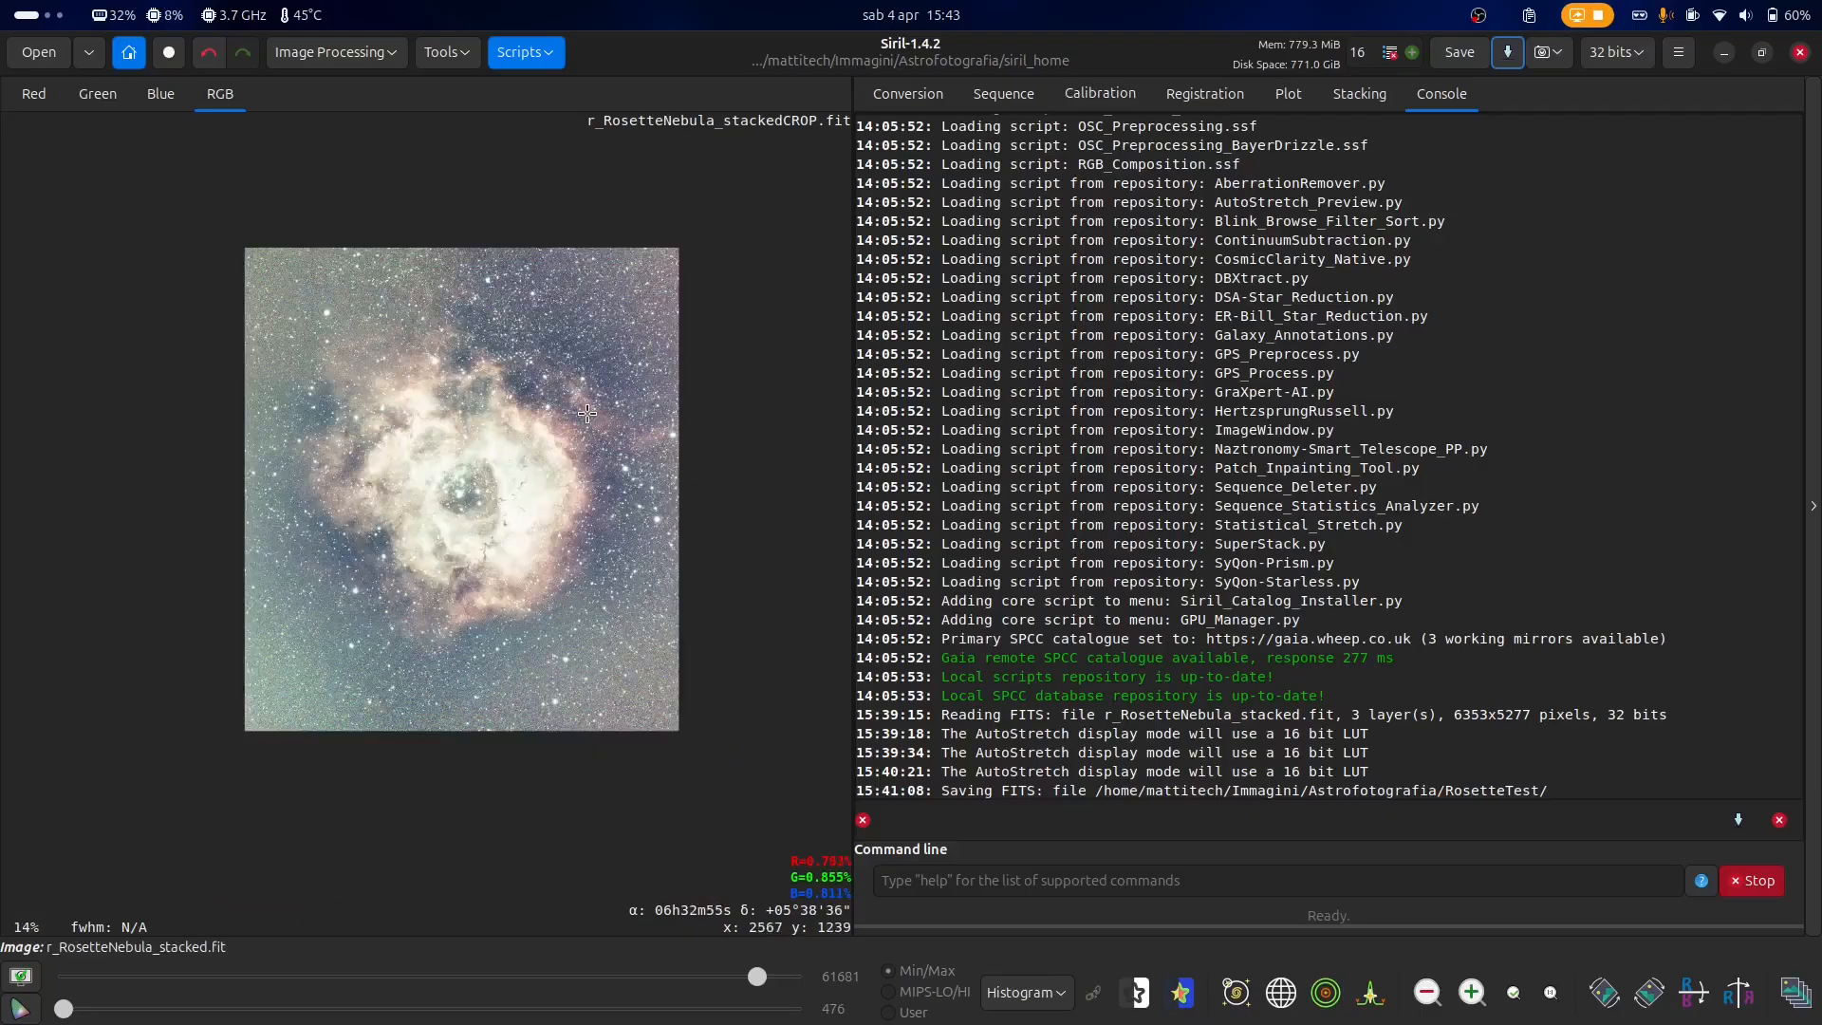
scroll(284, 265, up, 4)
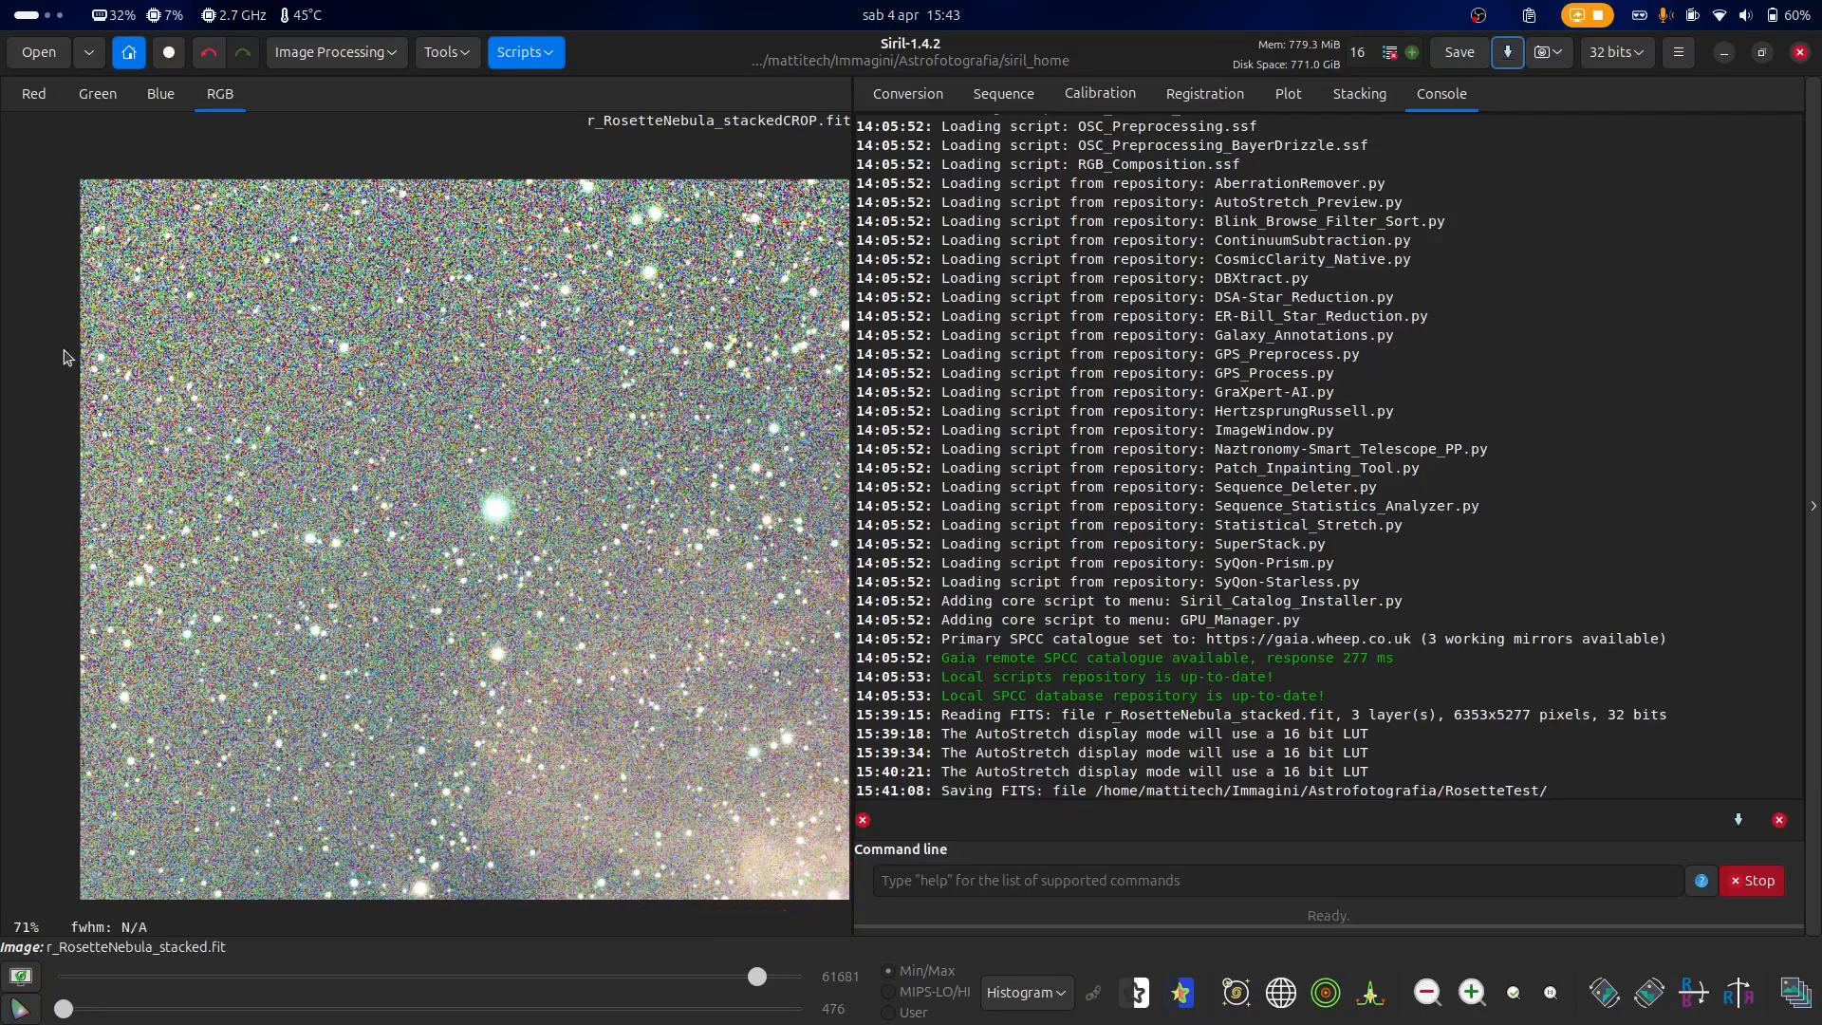
scroll(329, 397, down, 2)
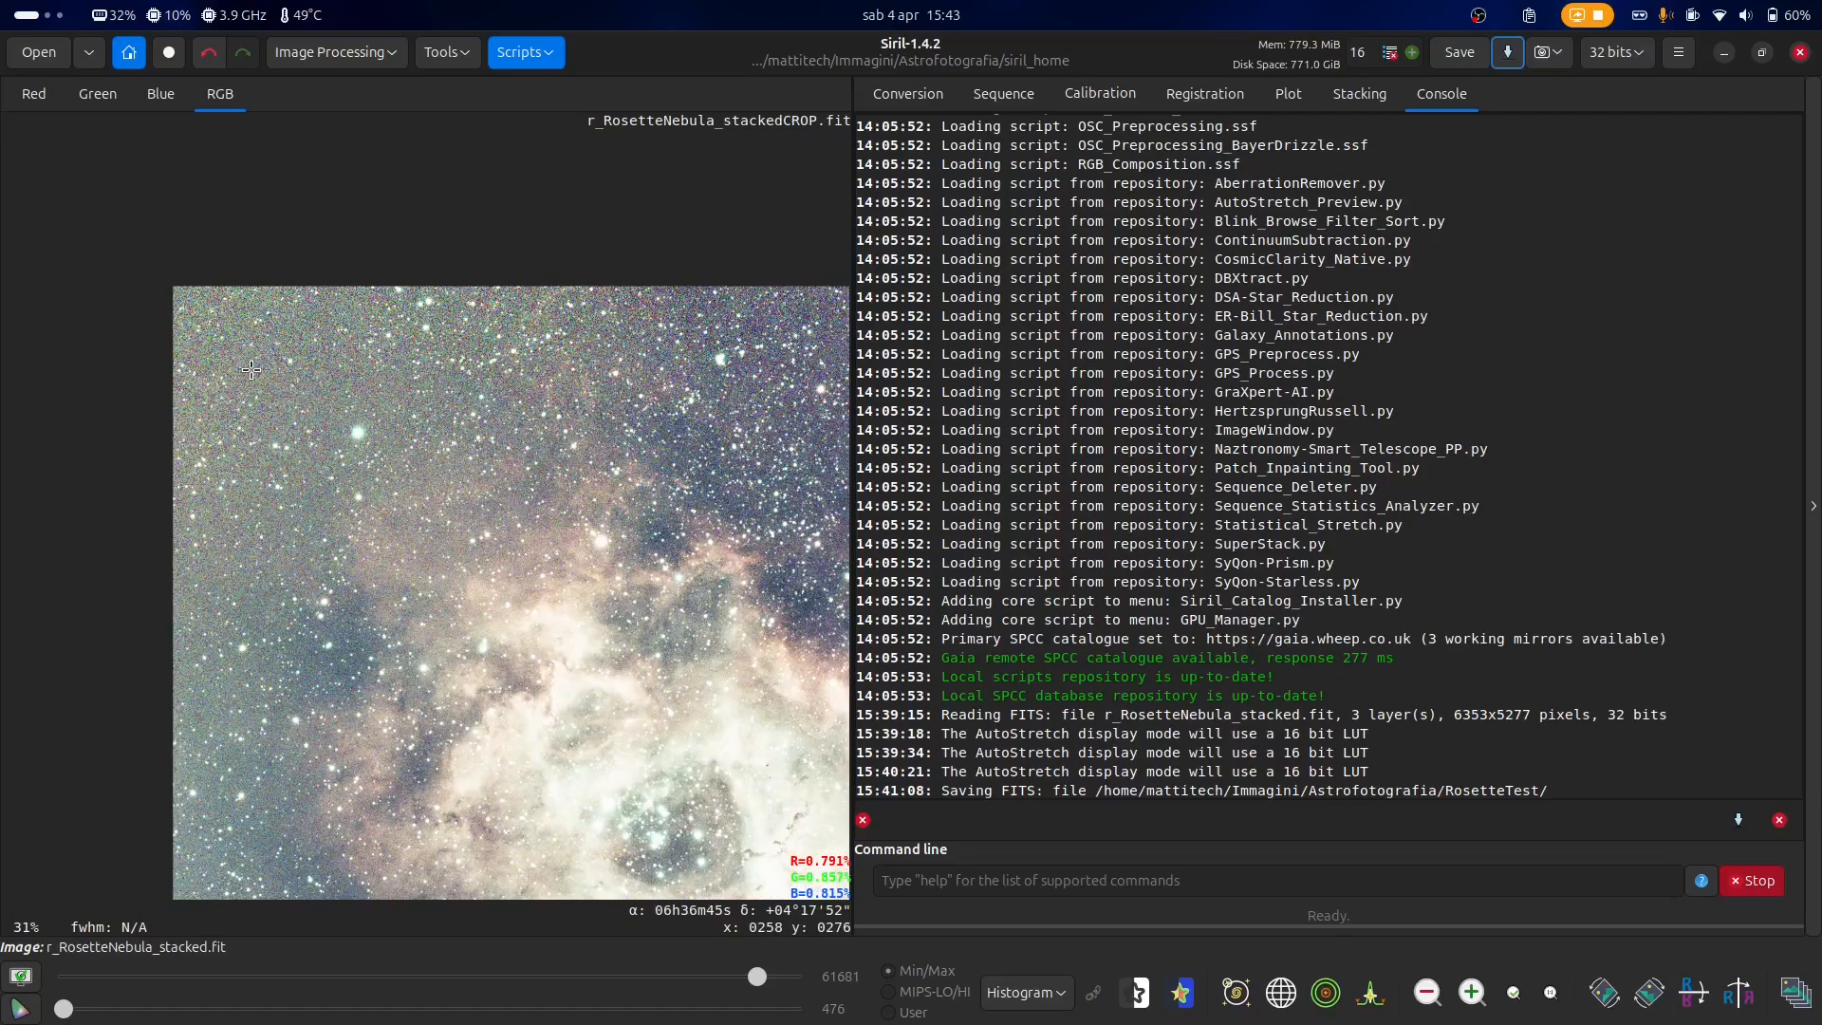
scroll(251, 369, down, 3)
scroll(375, 452, up, 1)
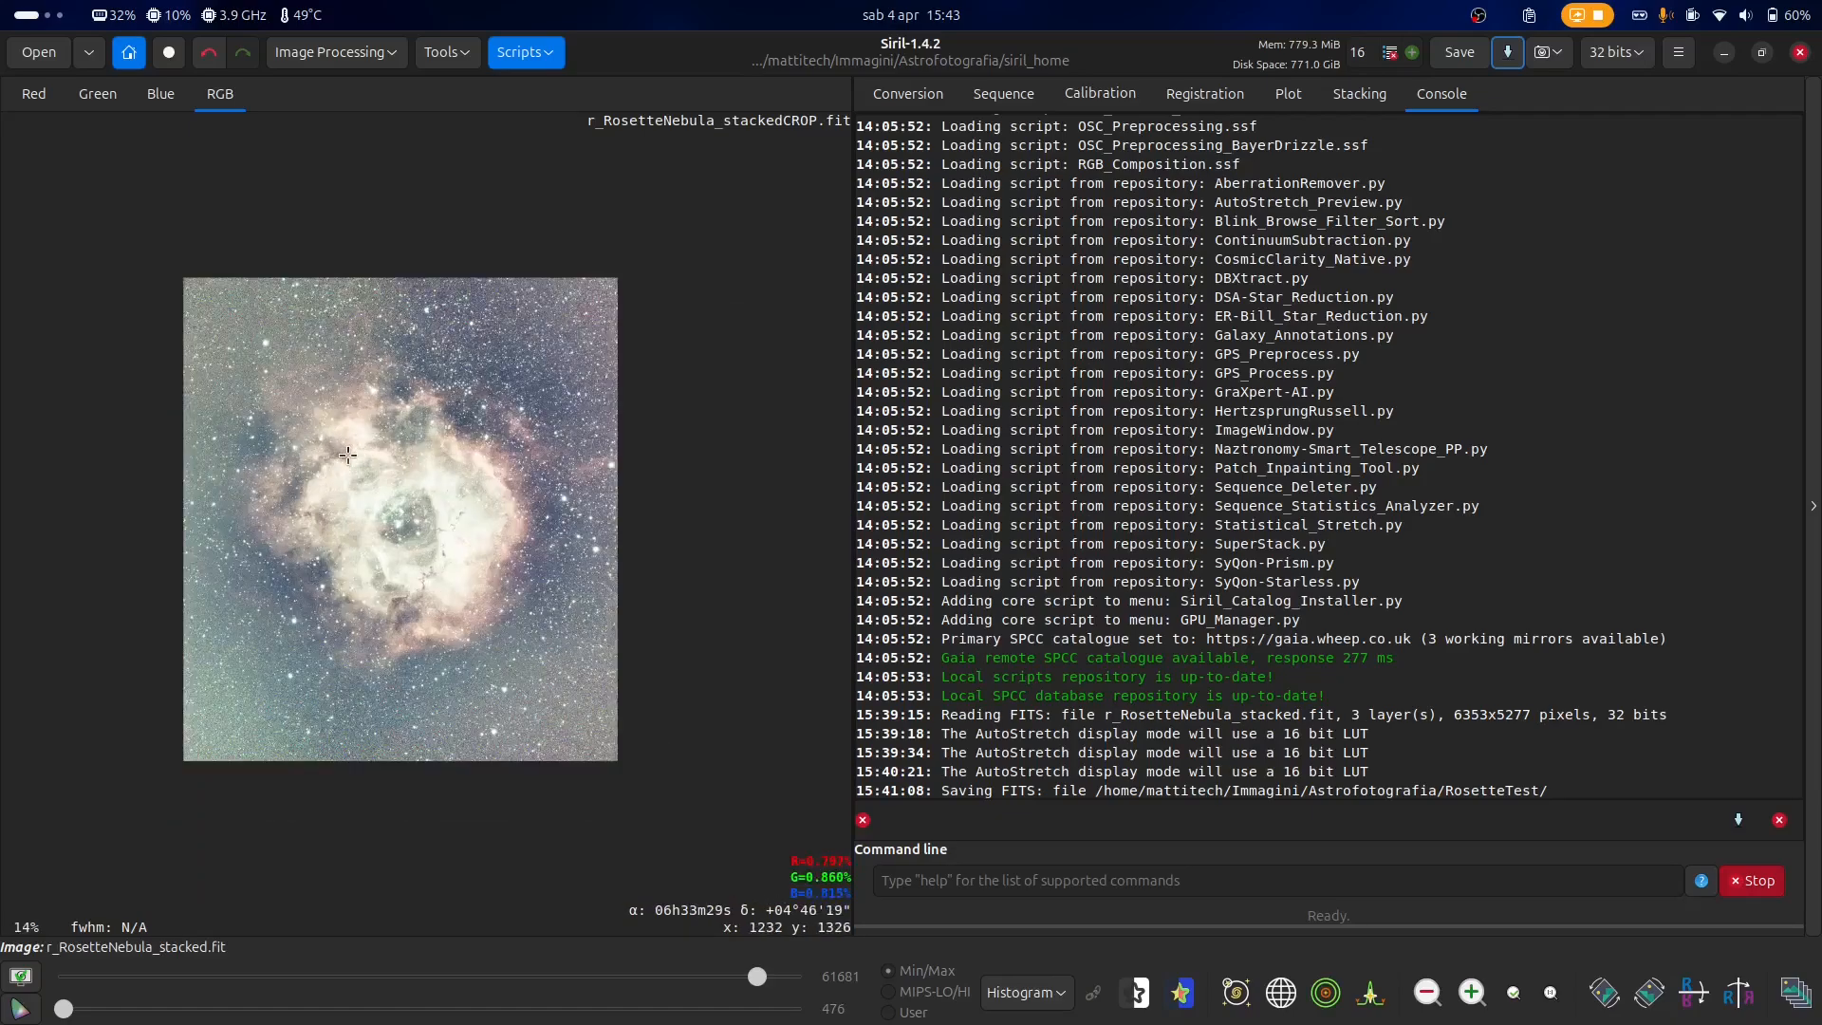
- Examine the background noise in the upper-right corner of the cropped image up close
scroll(520, 361, up, 1)
scroll(520, 362, up, 2)
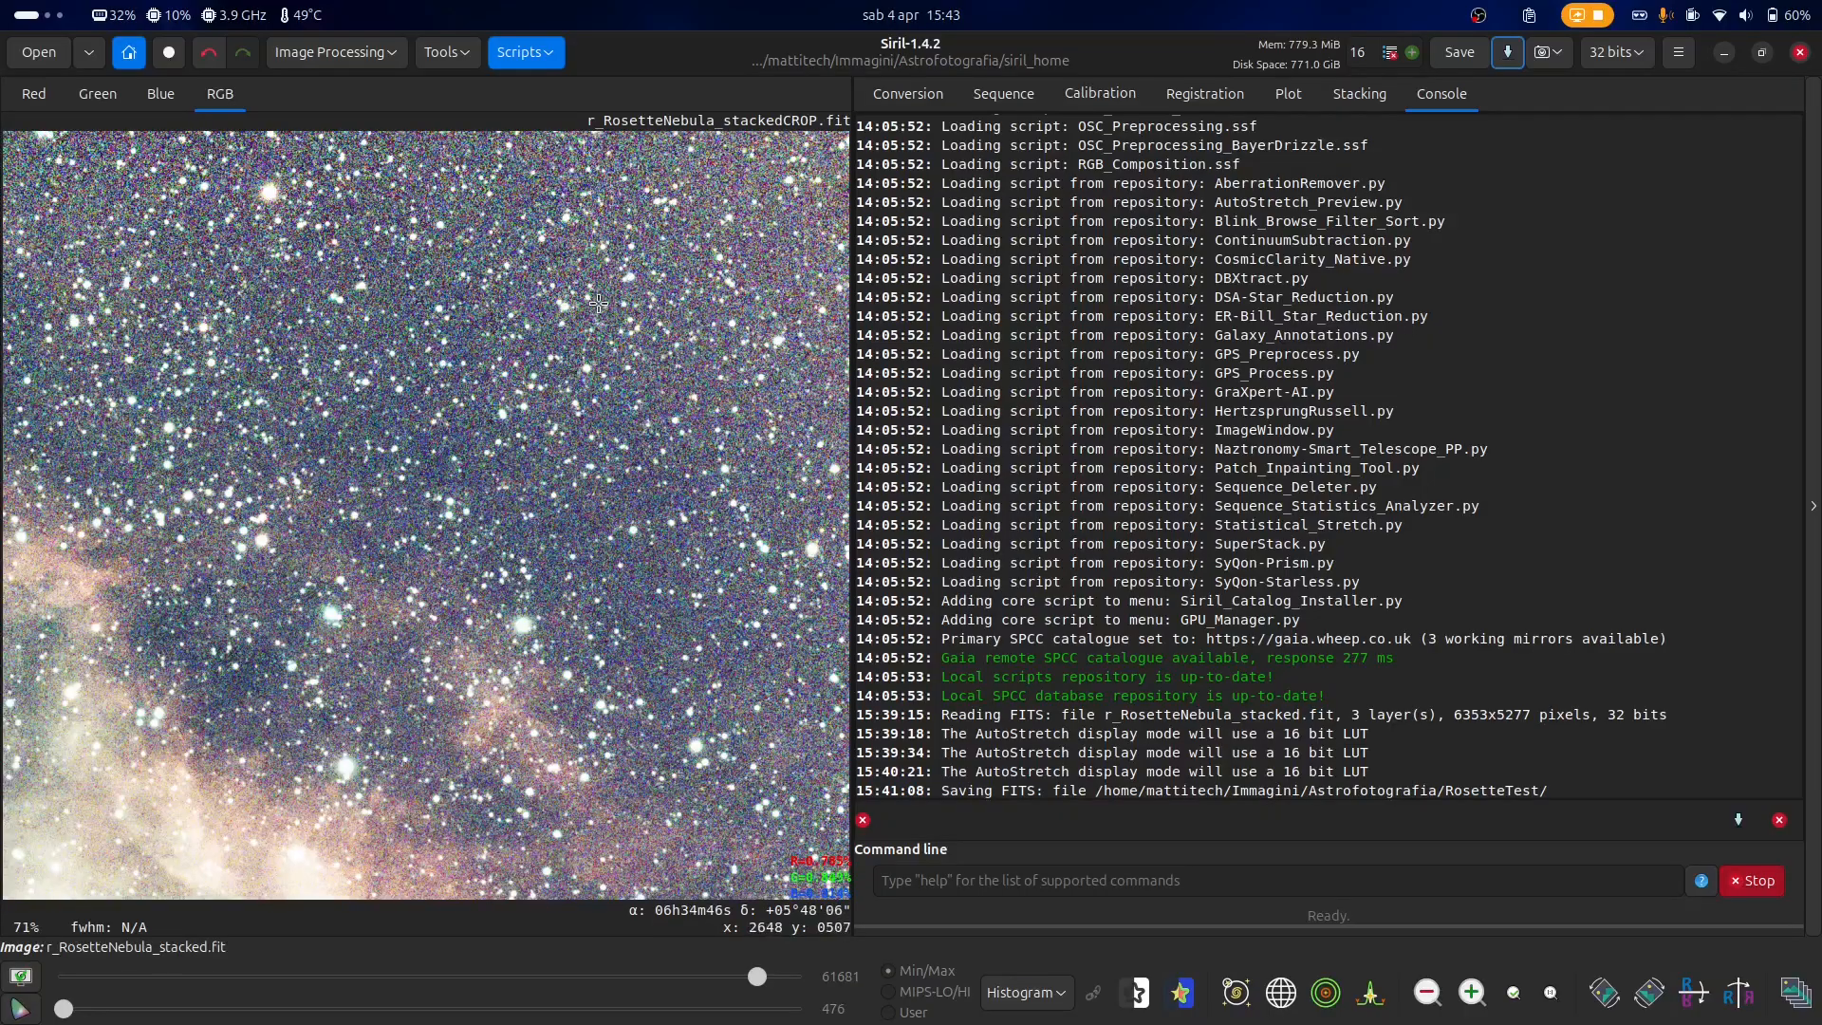
scroll(599, 303, down, 2)
scroll(667, 248, up, 2)
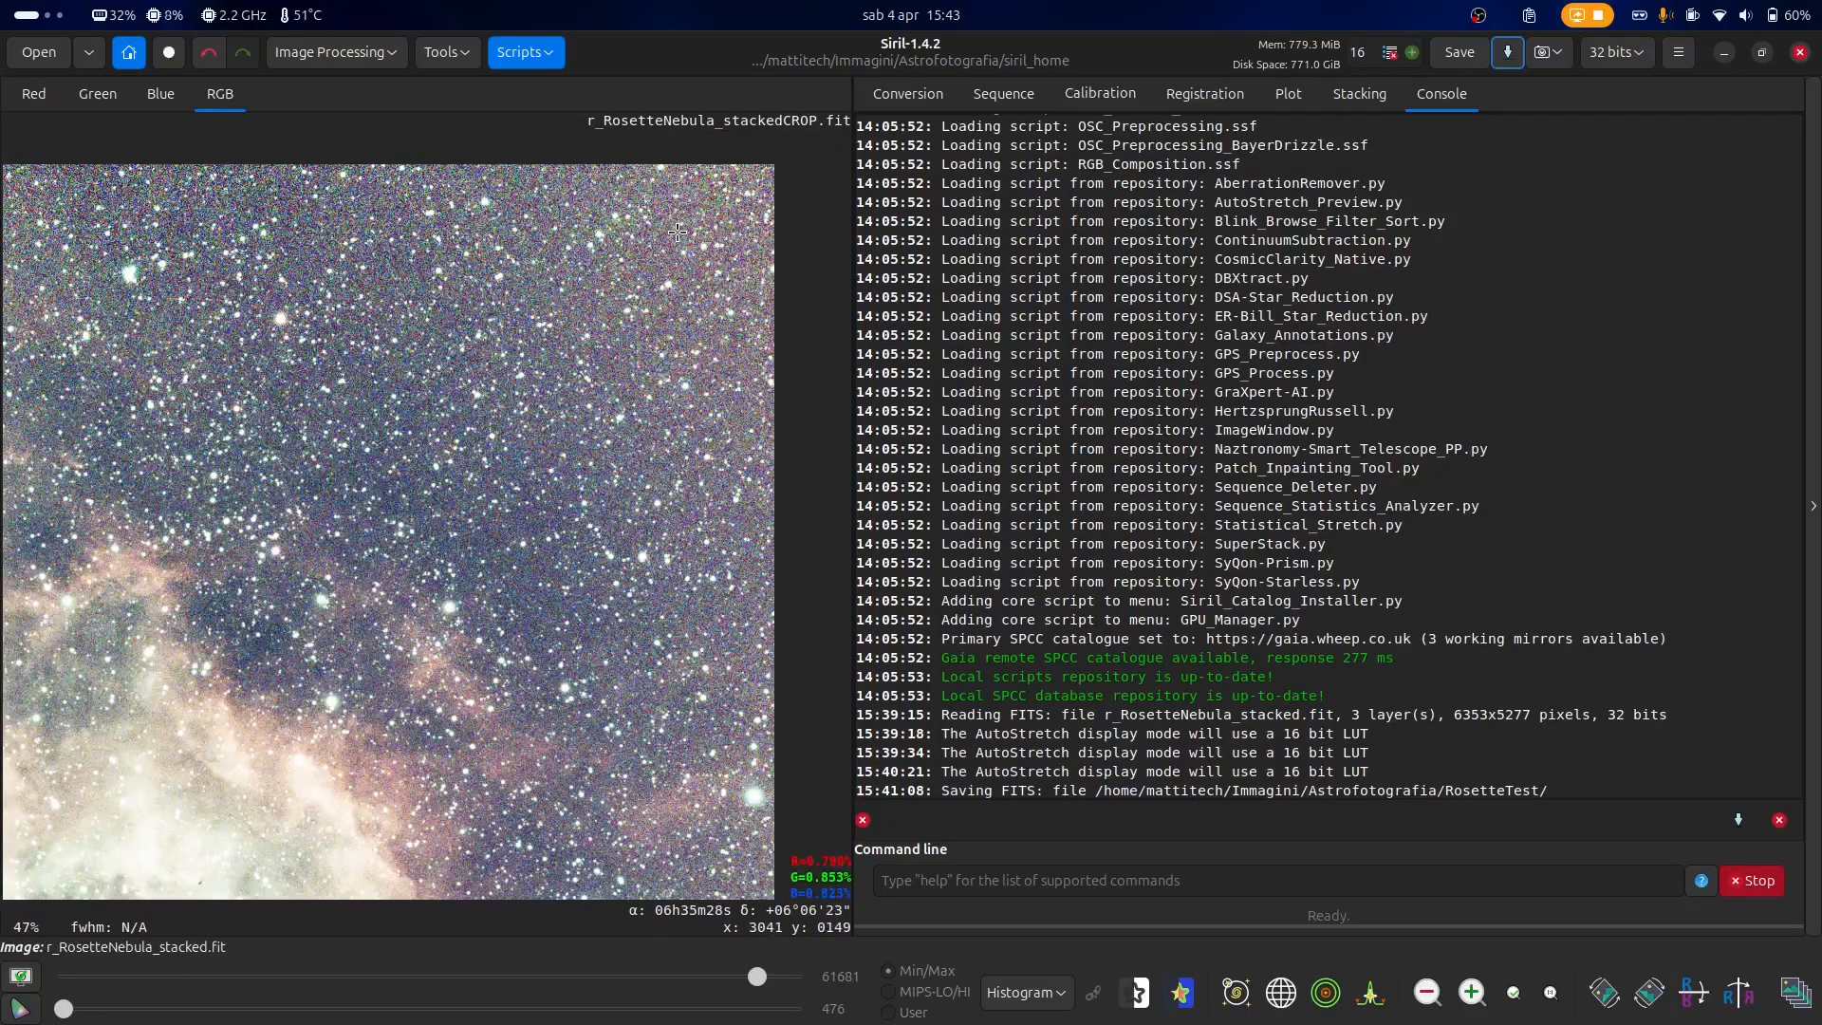
scroll(650, 341, up, 1)
scroll(646, 362, up, 2)
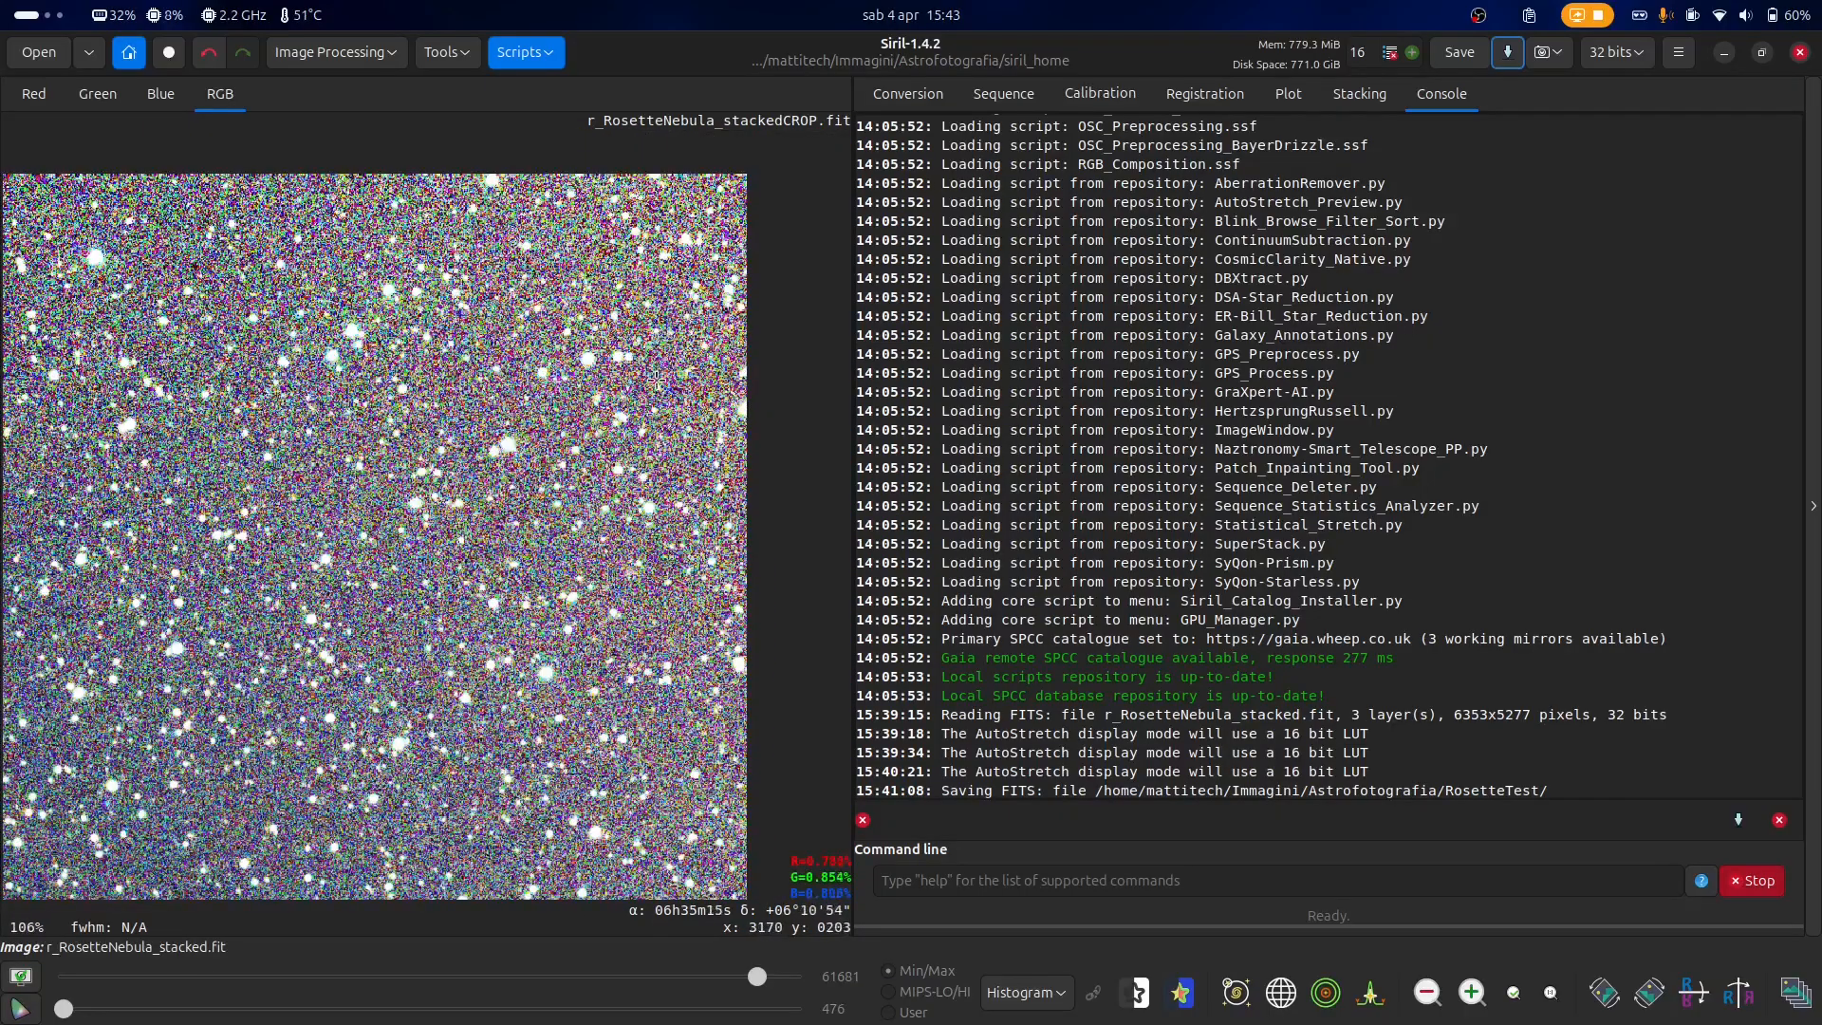
scroll(639, 436, up, 1)
scroll(661, 350, up, 1)
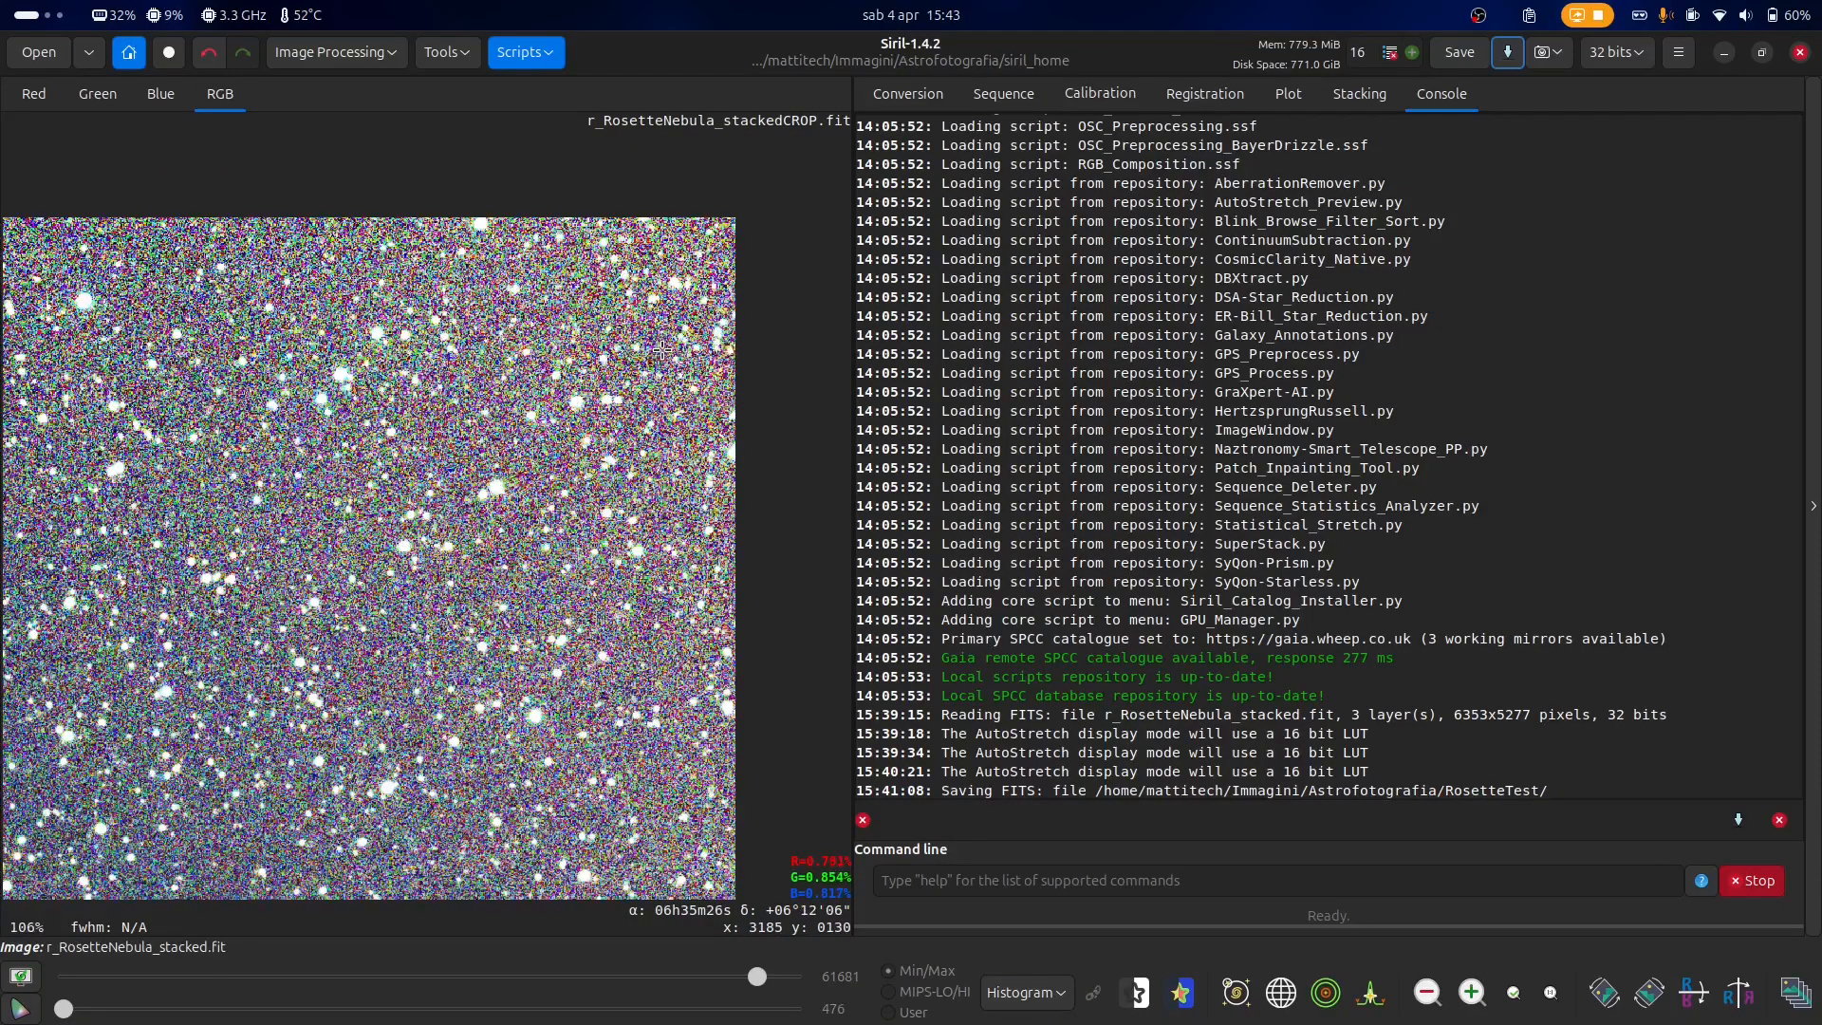
scroll(661, 350, down, 5)
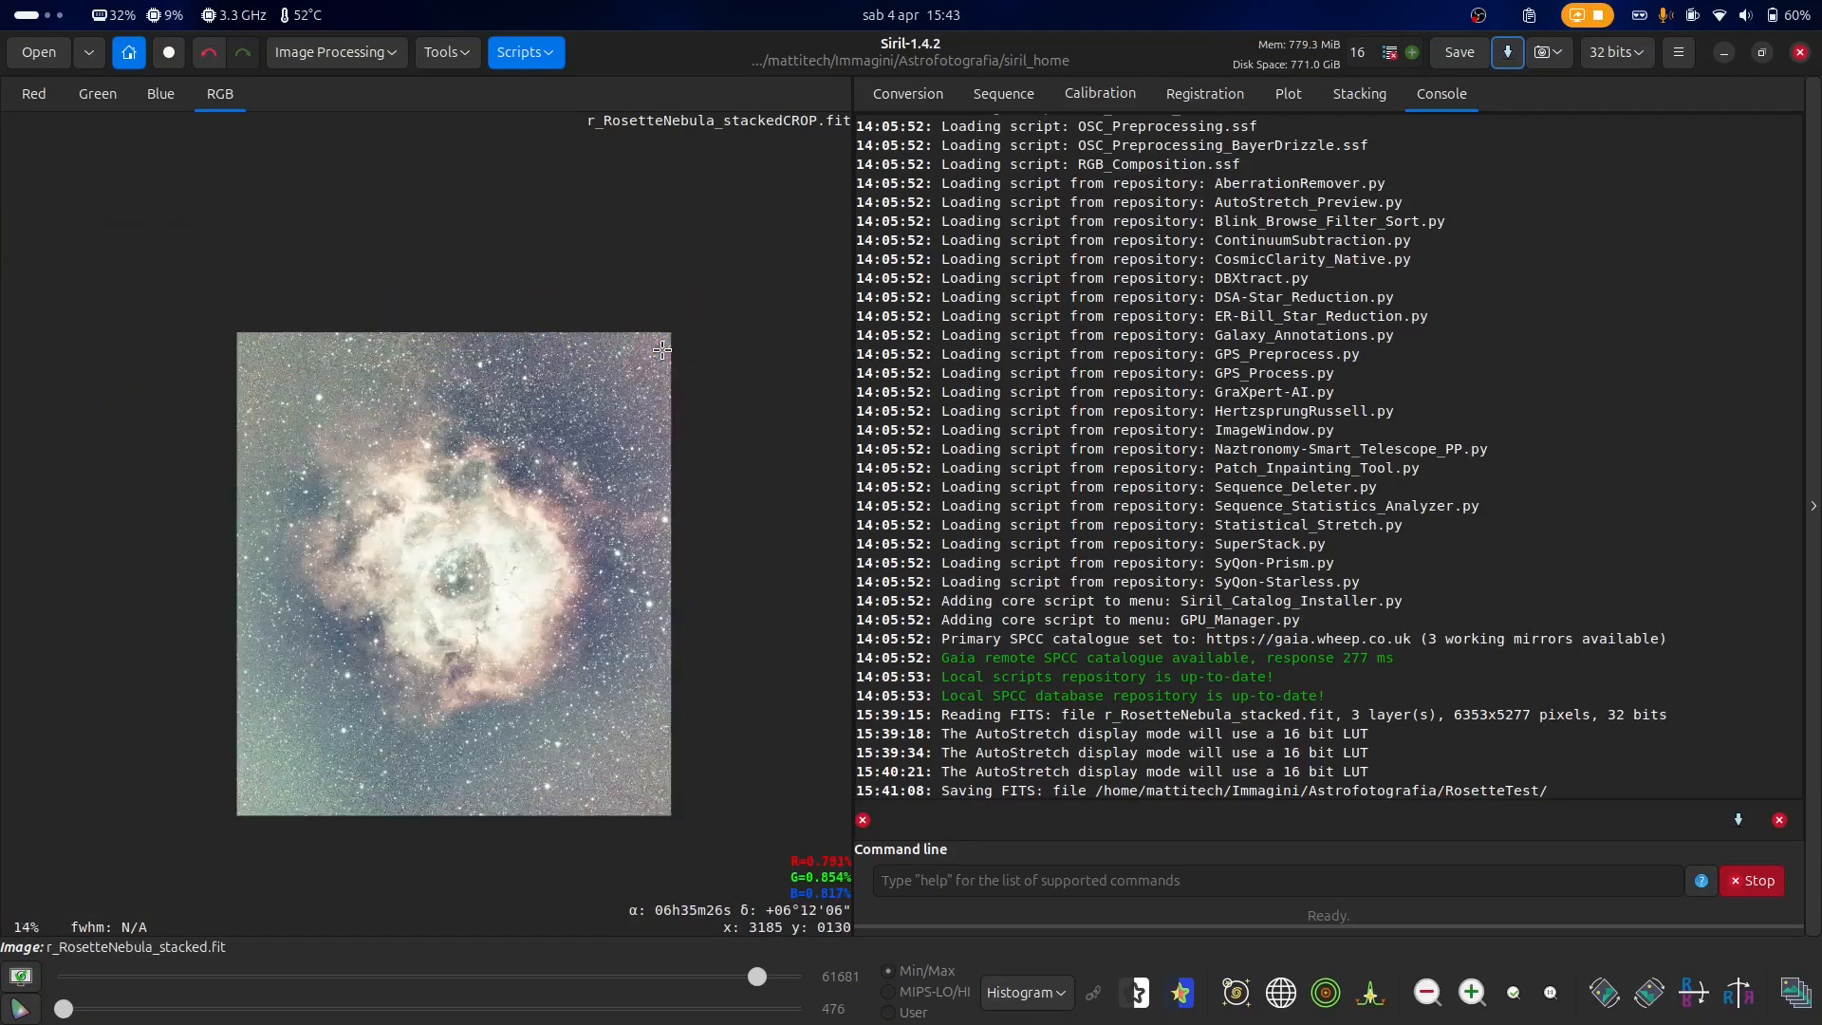
- Crop the image tighter around the nebula, using a selection drawn about 2782 x 2493 px and widened slightly at its left edge
scroll(396, 626, up, 1)
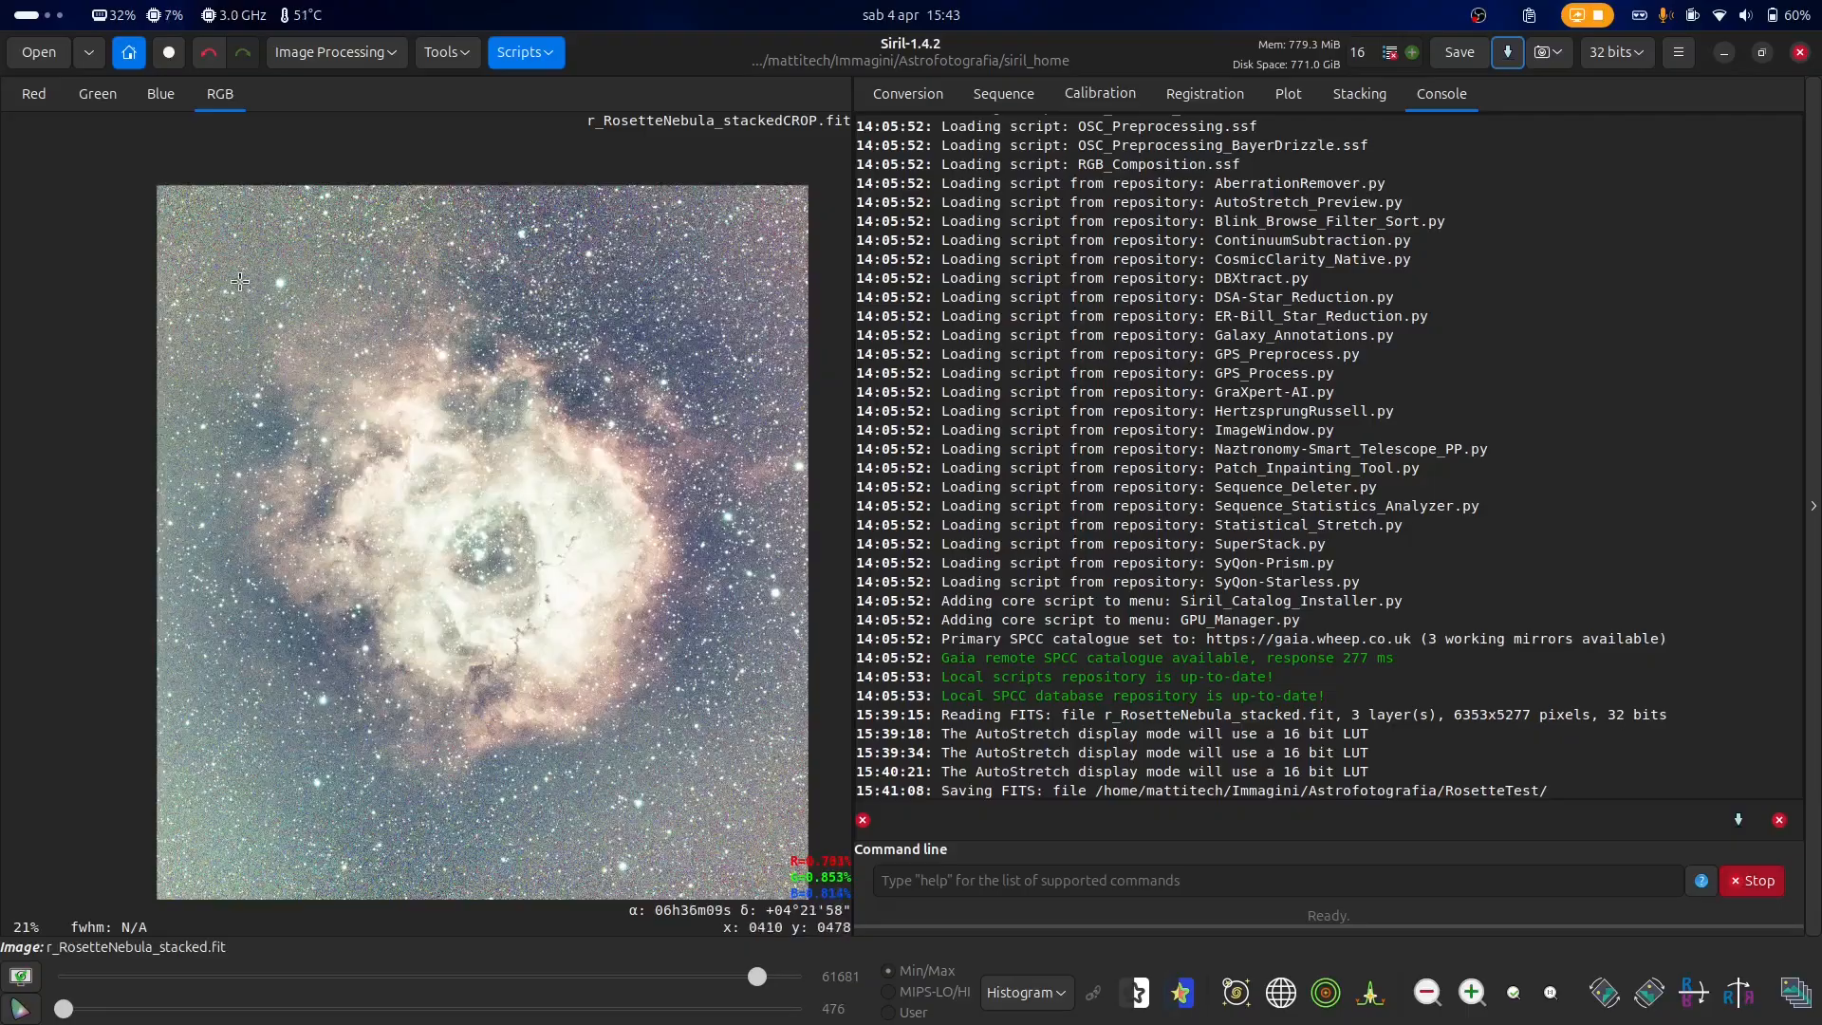
drag(212, 285, 768, 782)
scroll(666, 636, down, 1)
scroll(550, 717, up, 1)
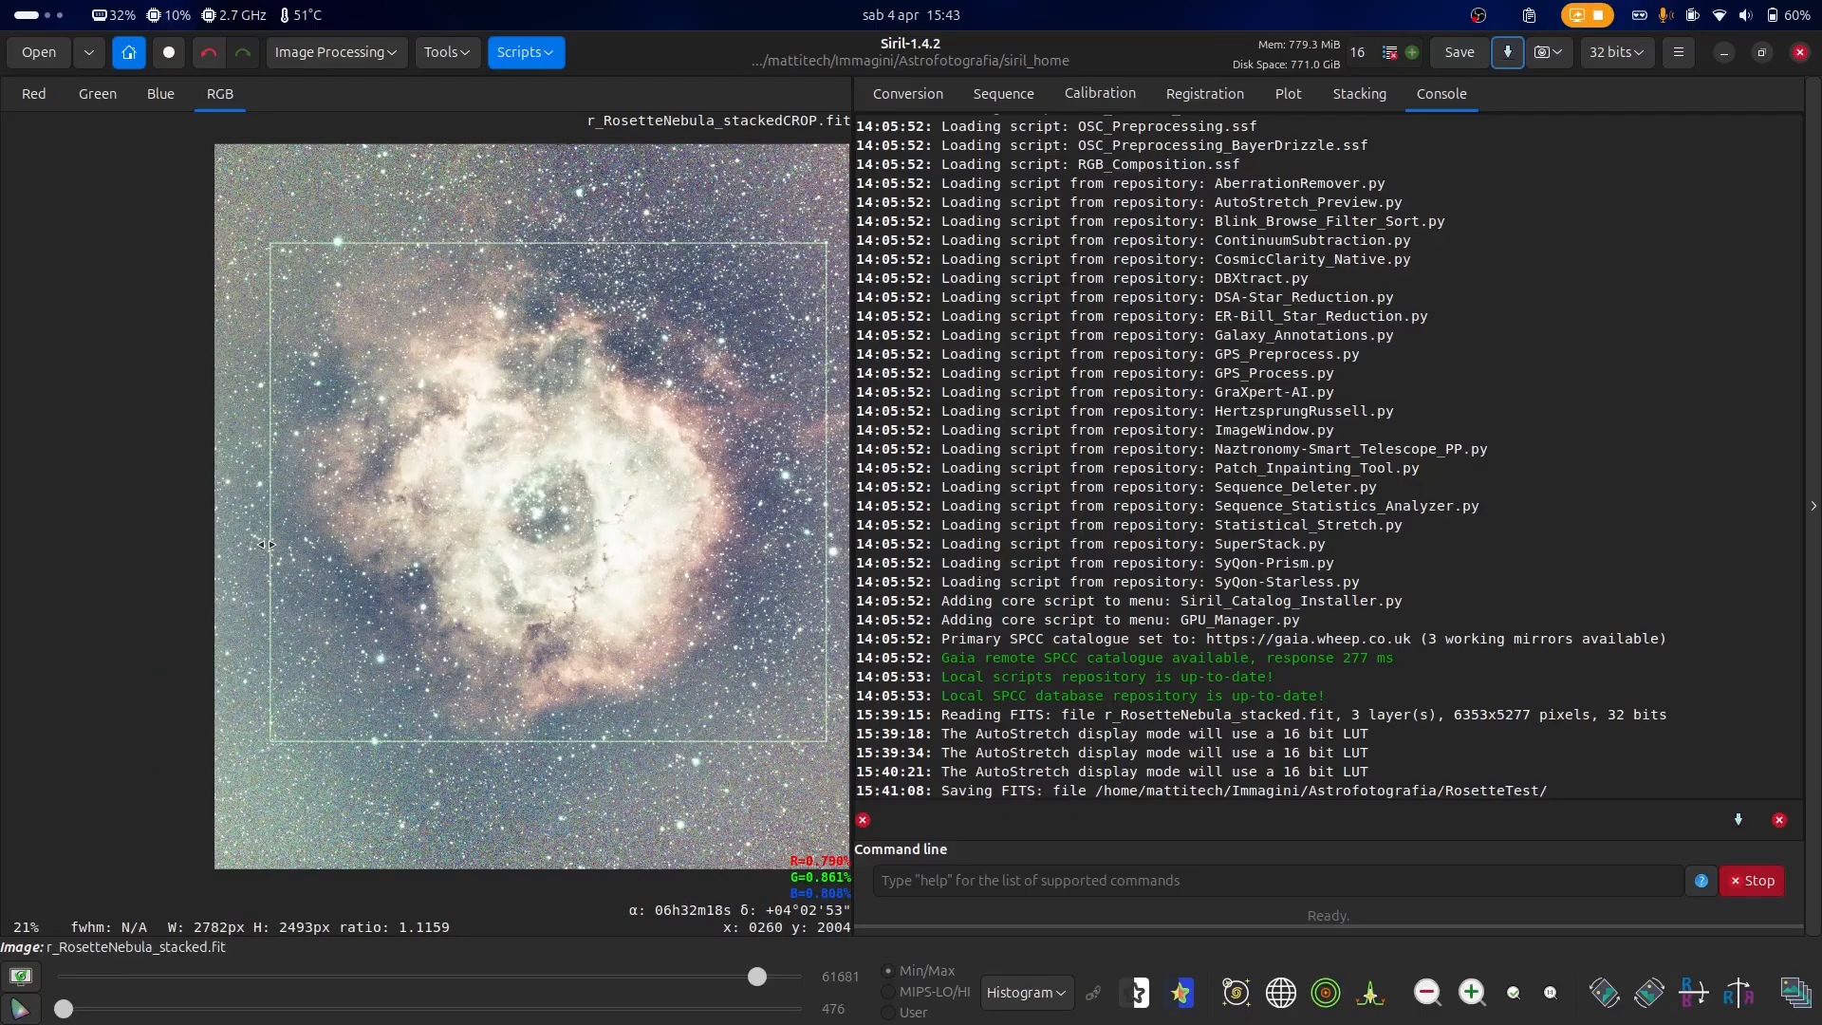
drag(267, 544, 248, 550)
scroll(513, 545, down, 1)
scroll(649, 748, up, 1)
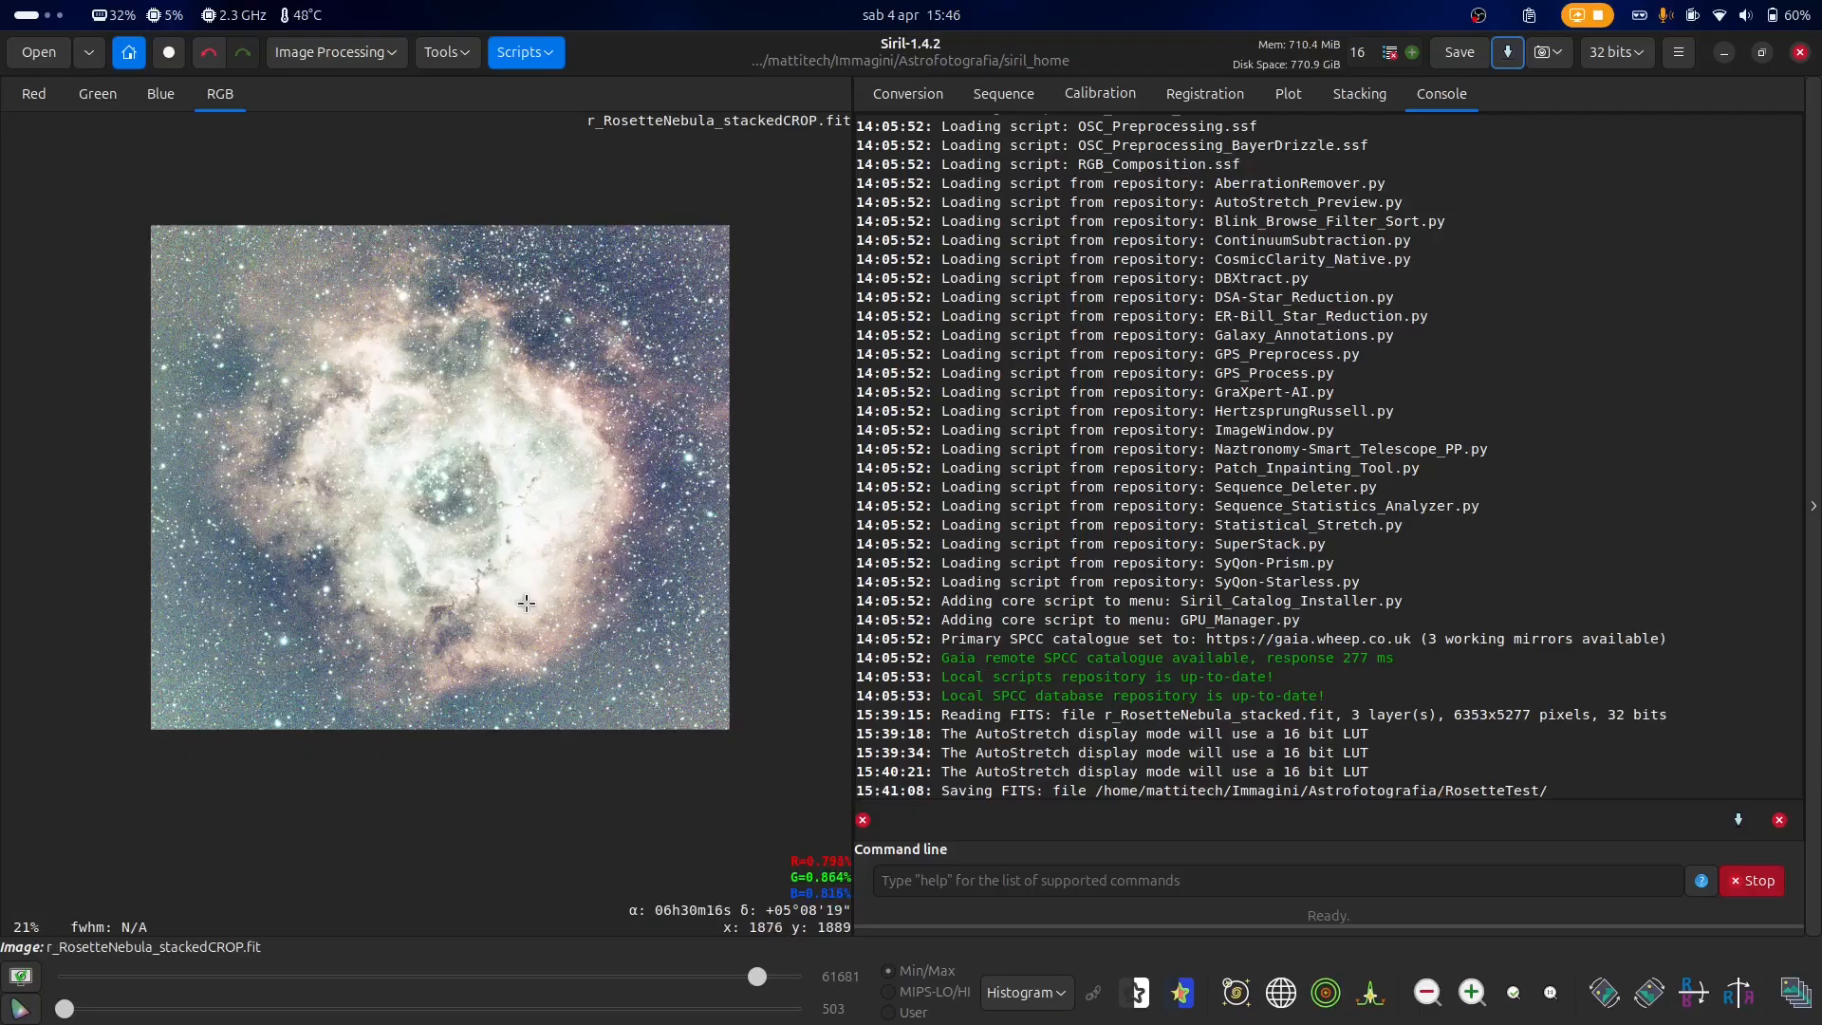
scroll(536, 614, down, 1)
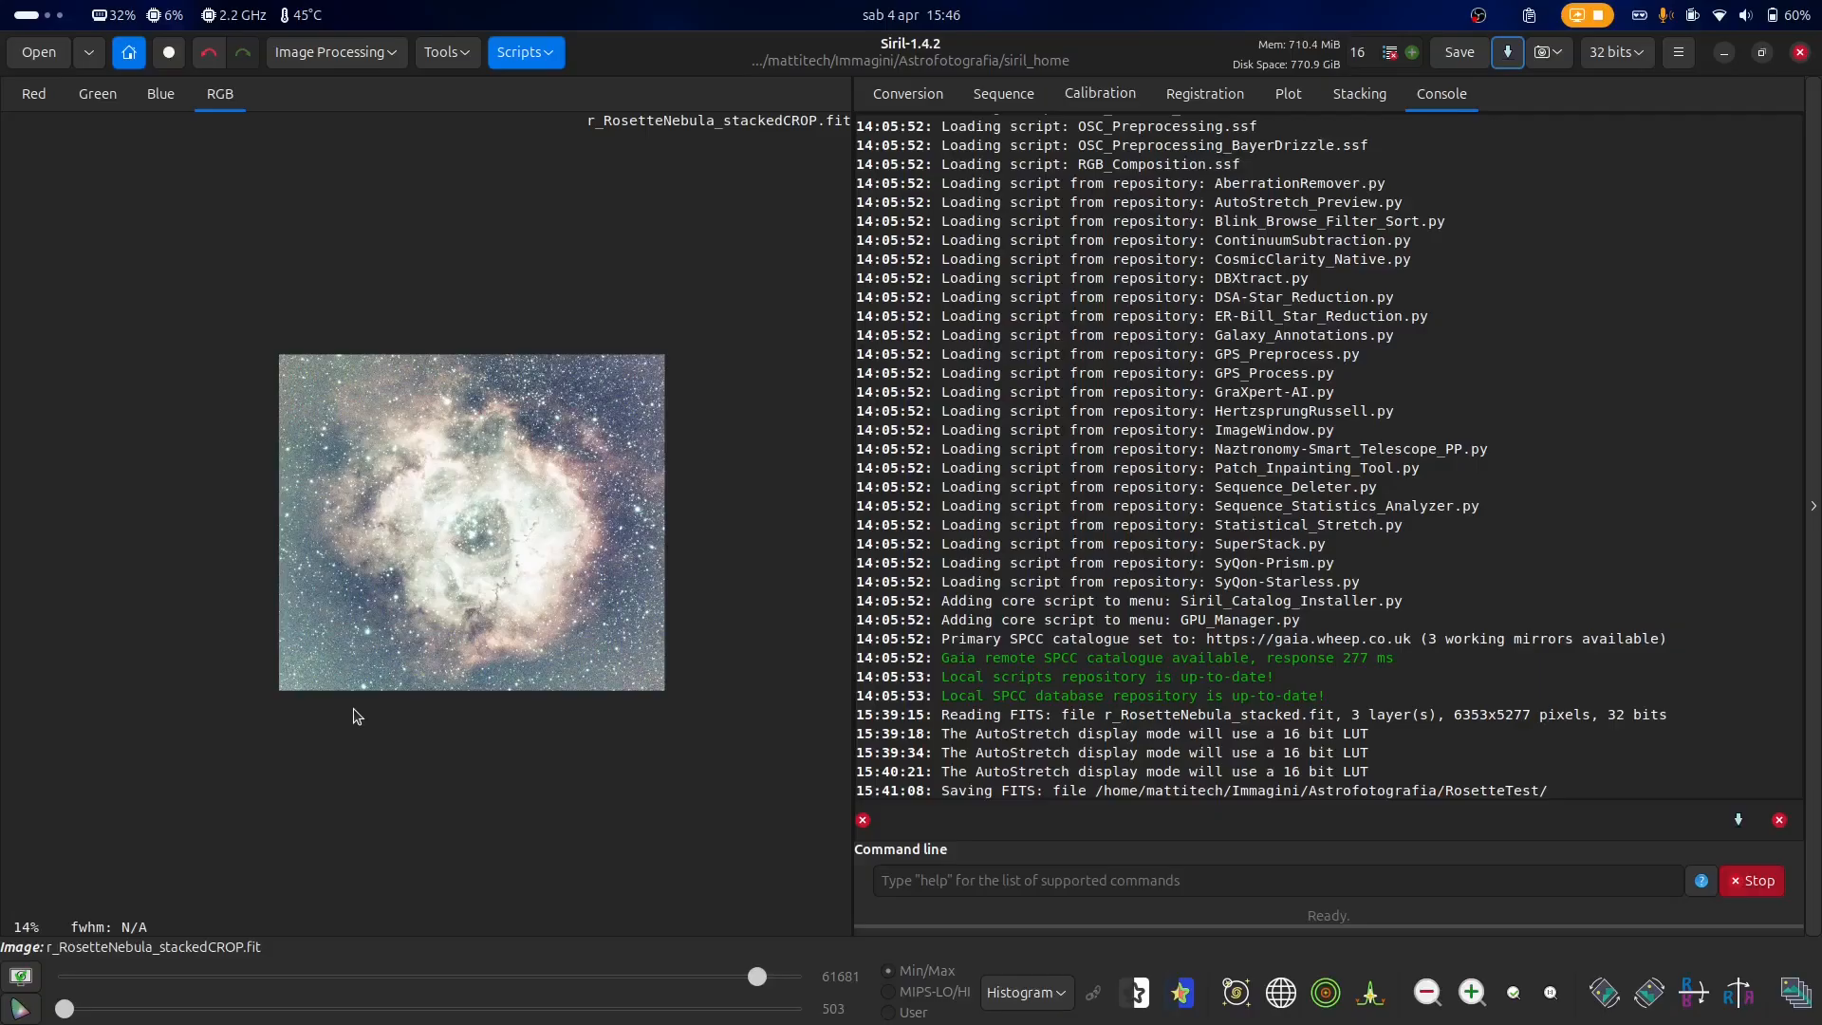
scroll(531, 478, up, 3)
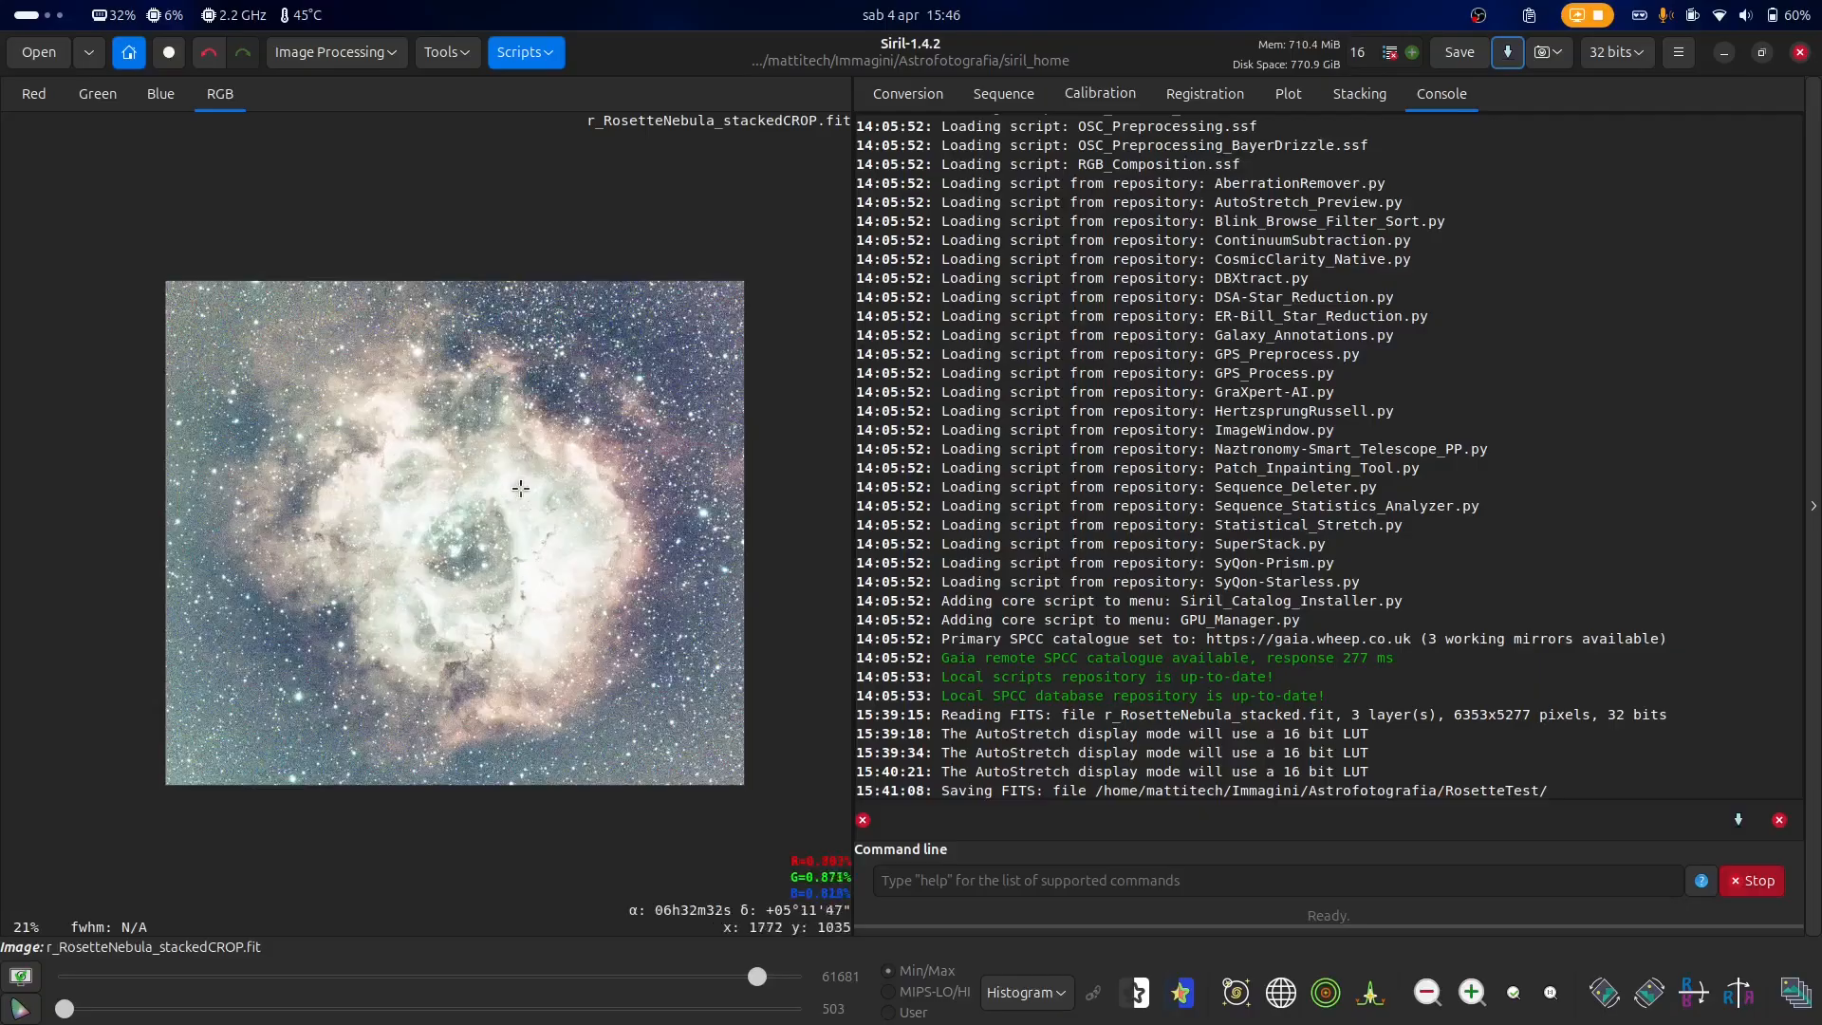
scroll(532, 503, down, 2)
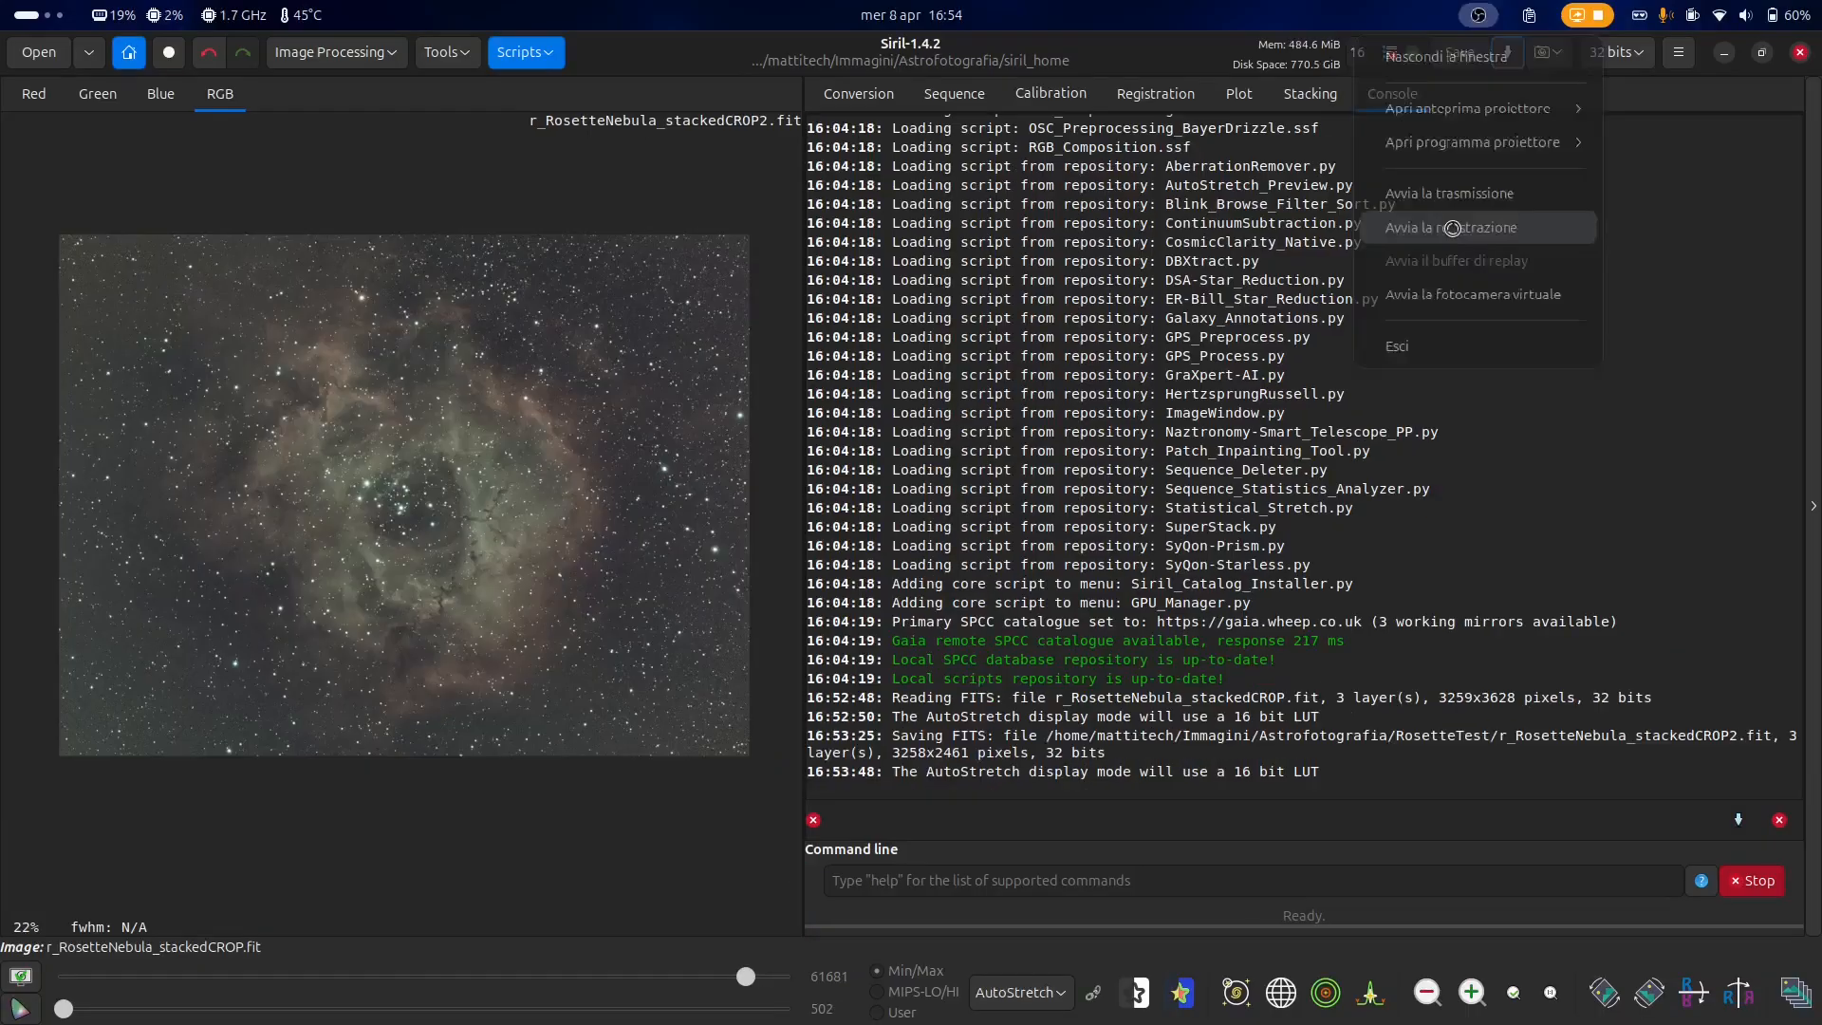
click(1449, 228)
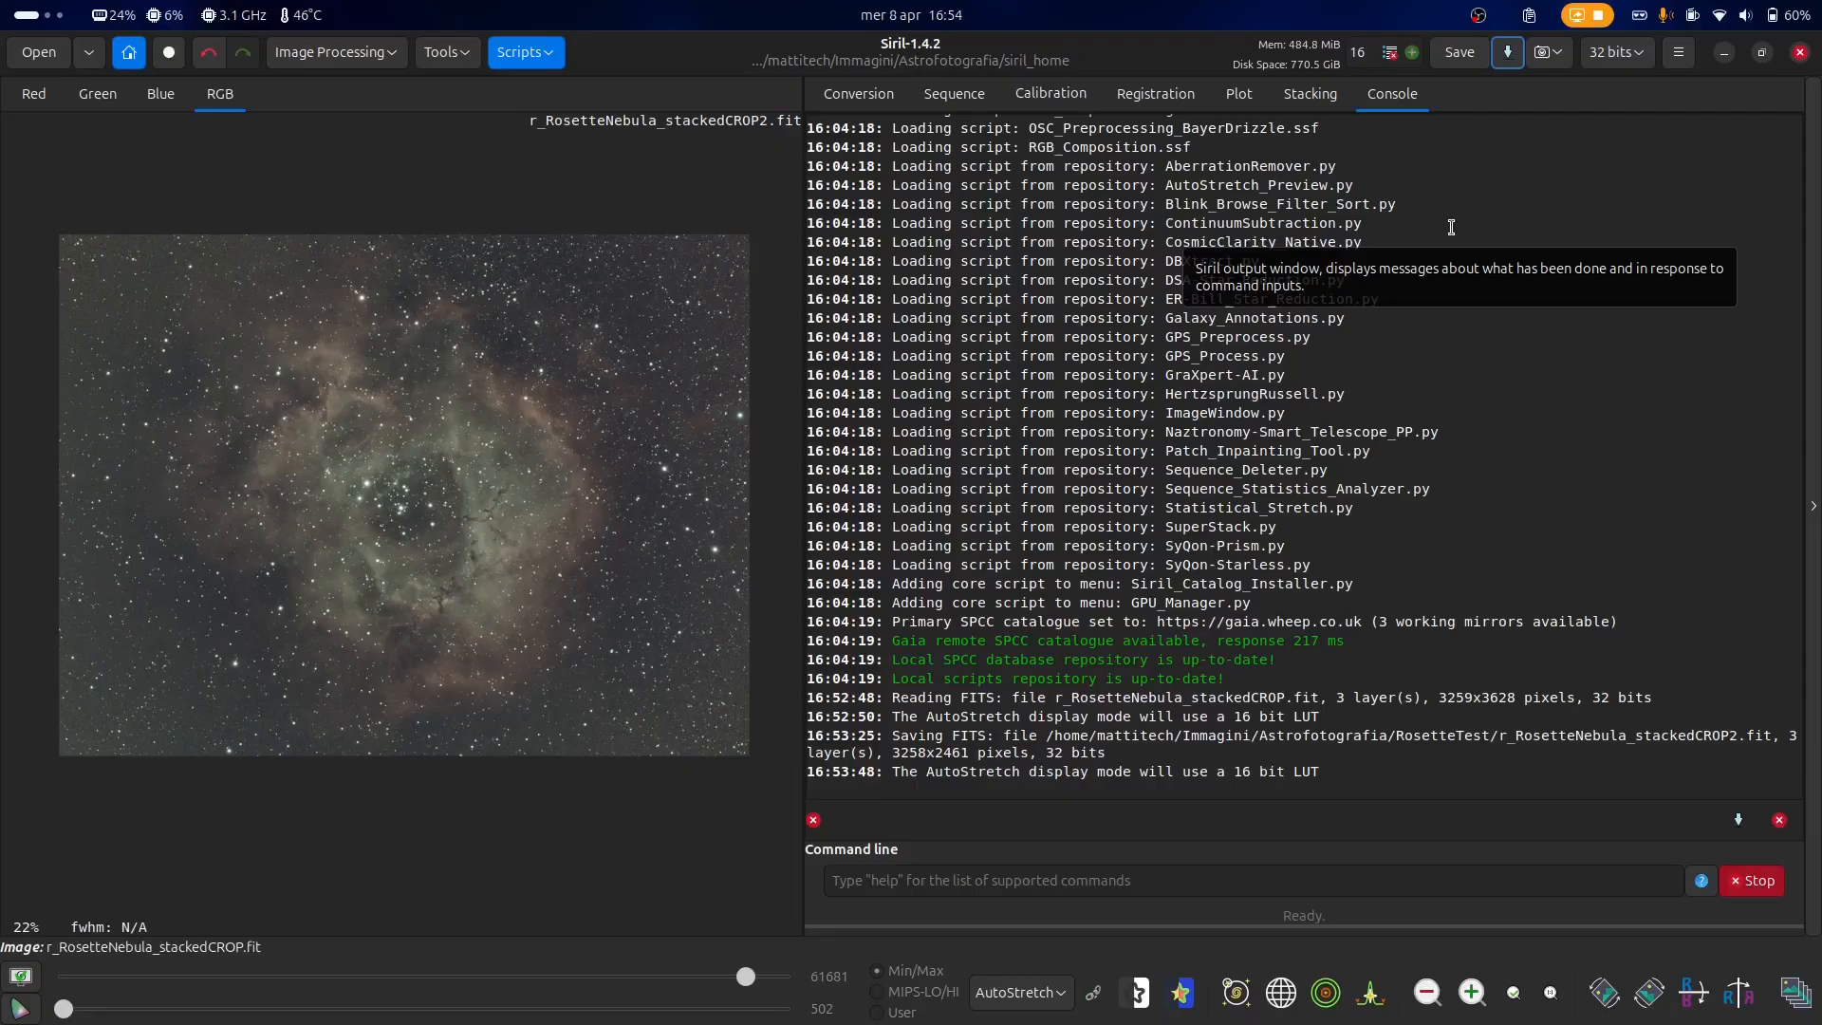
- Launch the GraXpert-AI.py processing script and check the Background Extraction models offered in its model manager
click(518, 55)
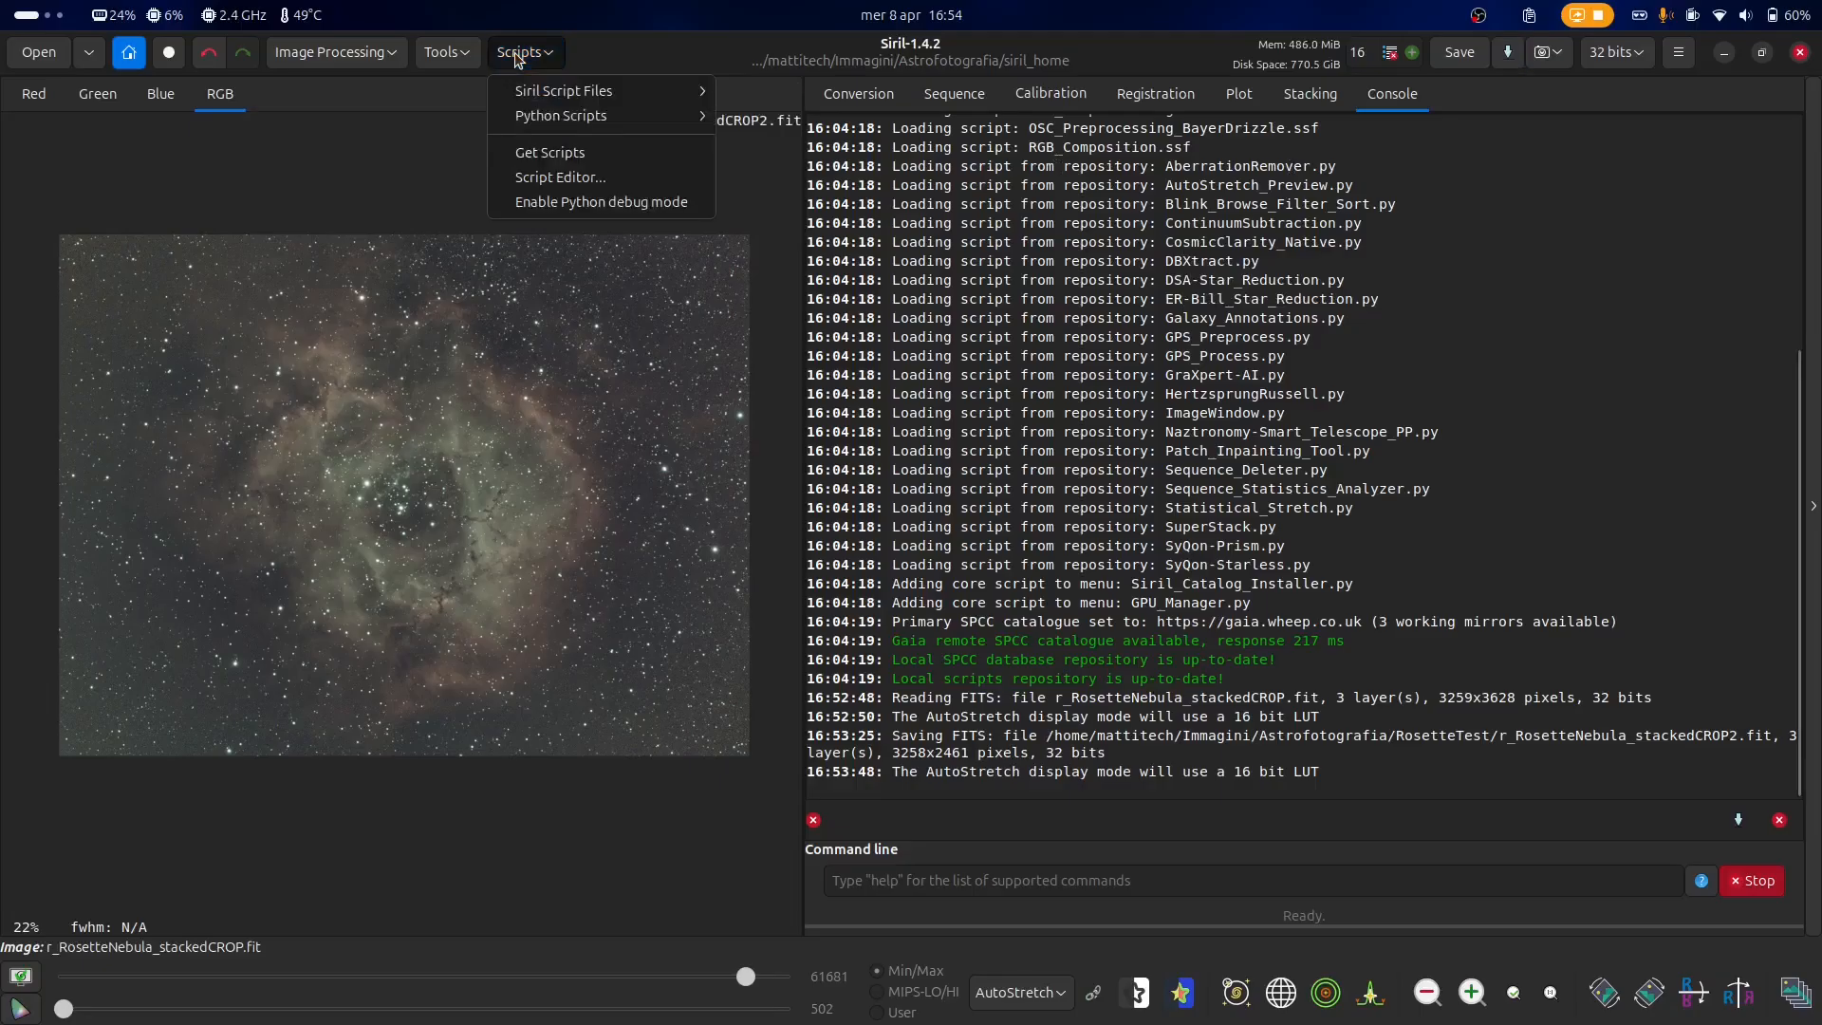
mouse_move(569, 119)
mouse_move(861, 129)
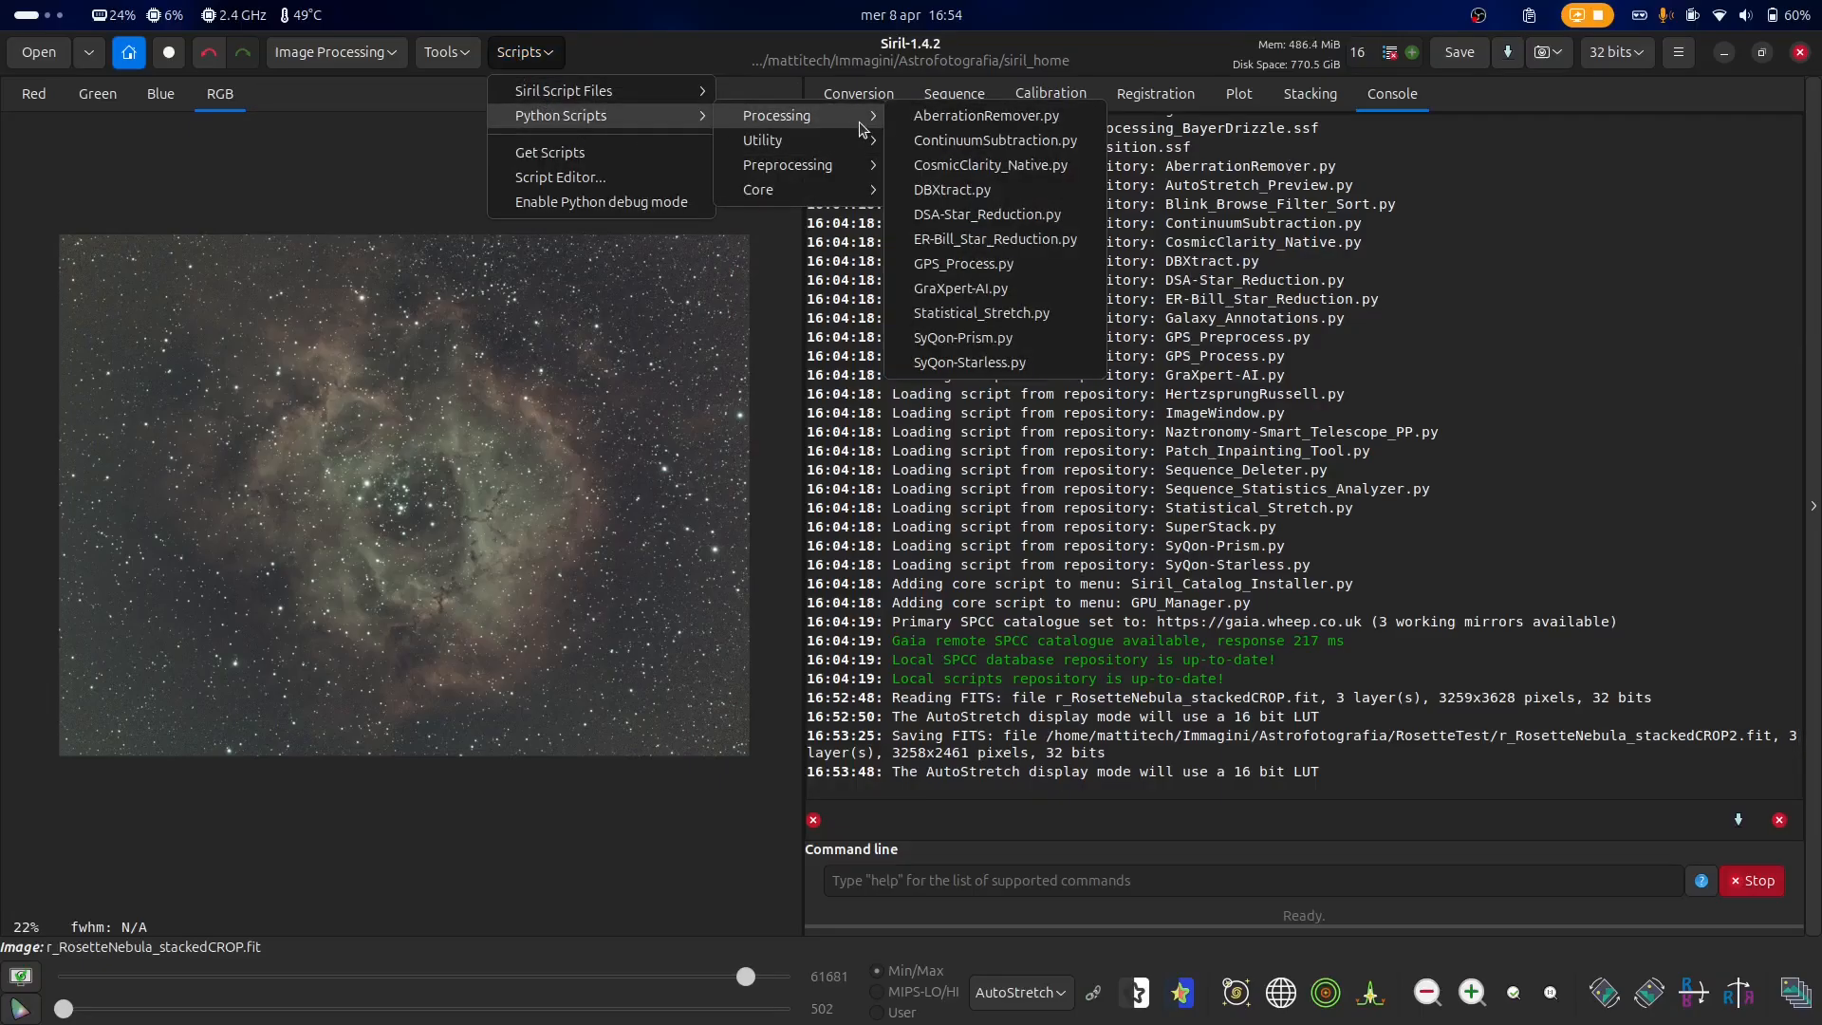
click(964, 288)
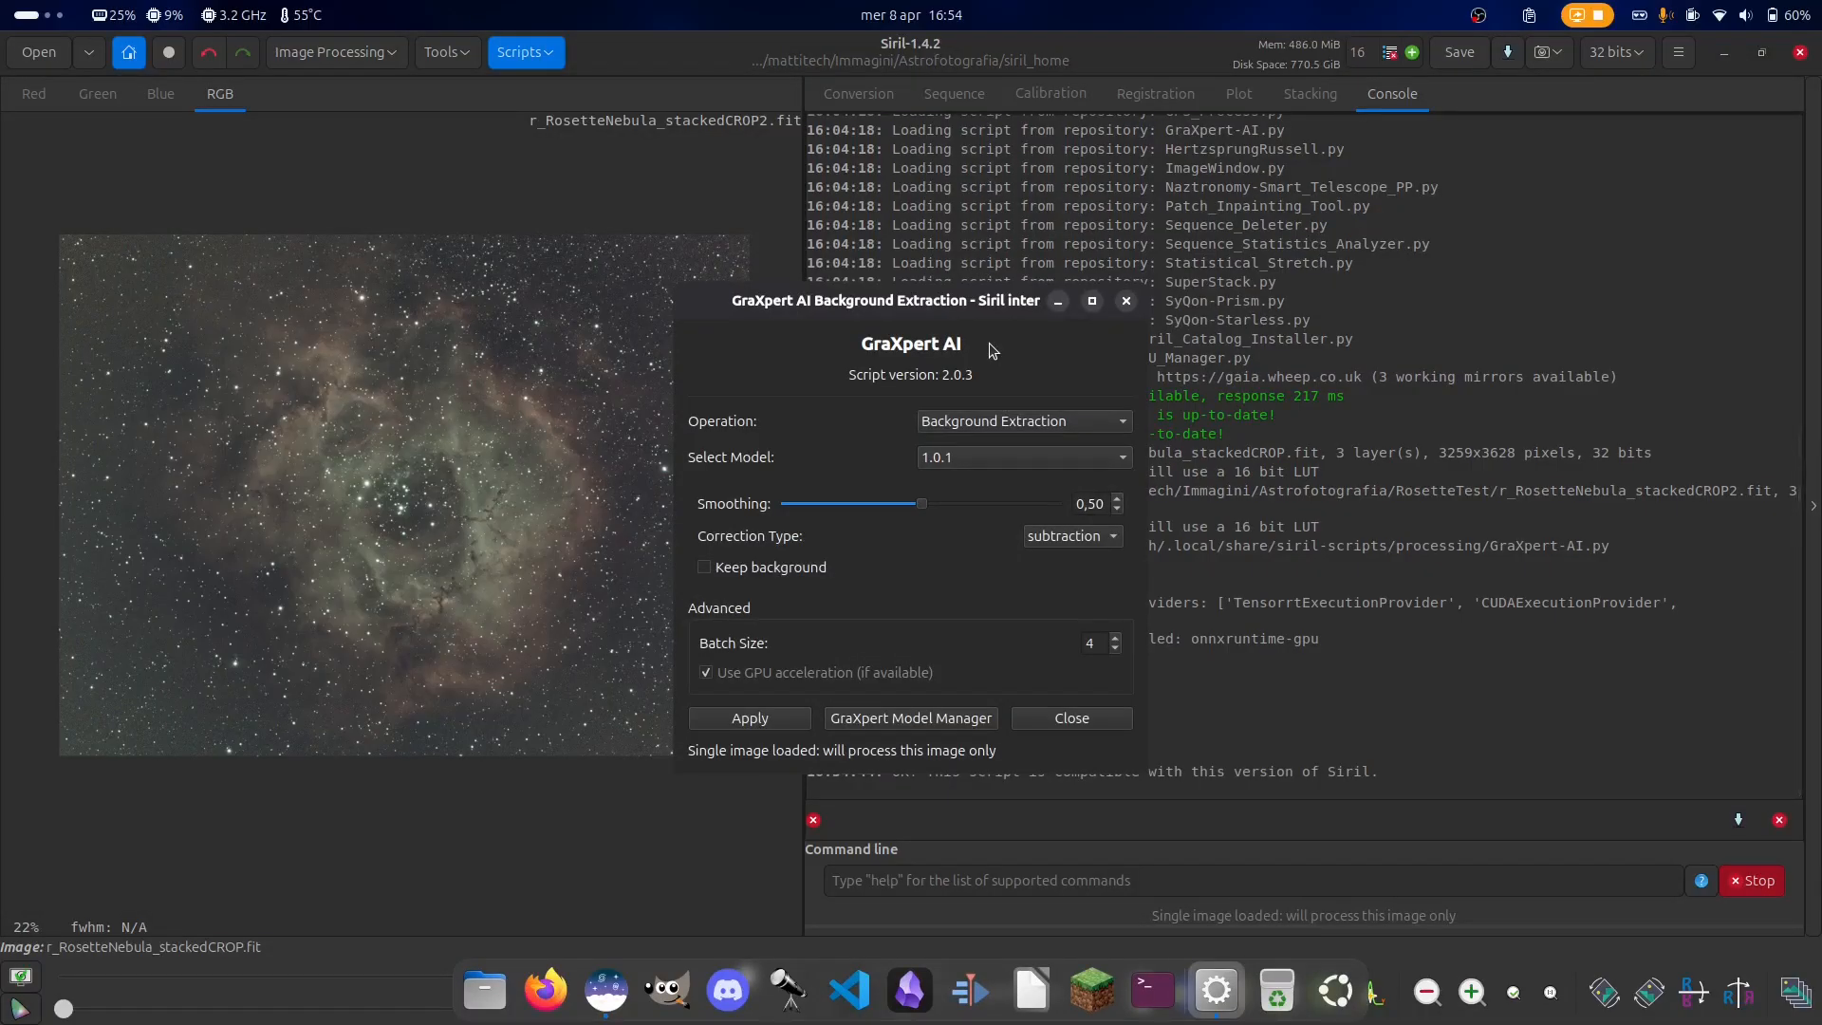
click(906, 718)
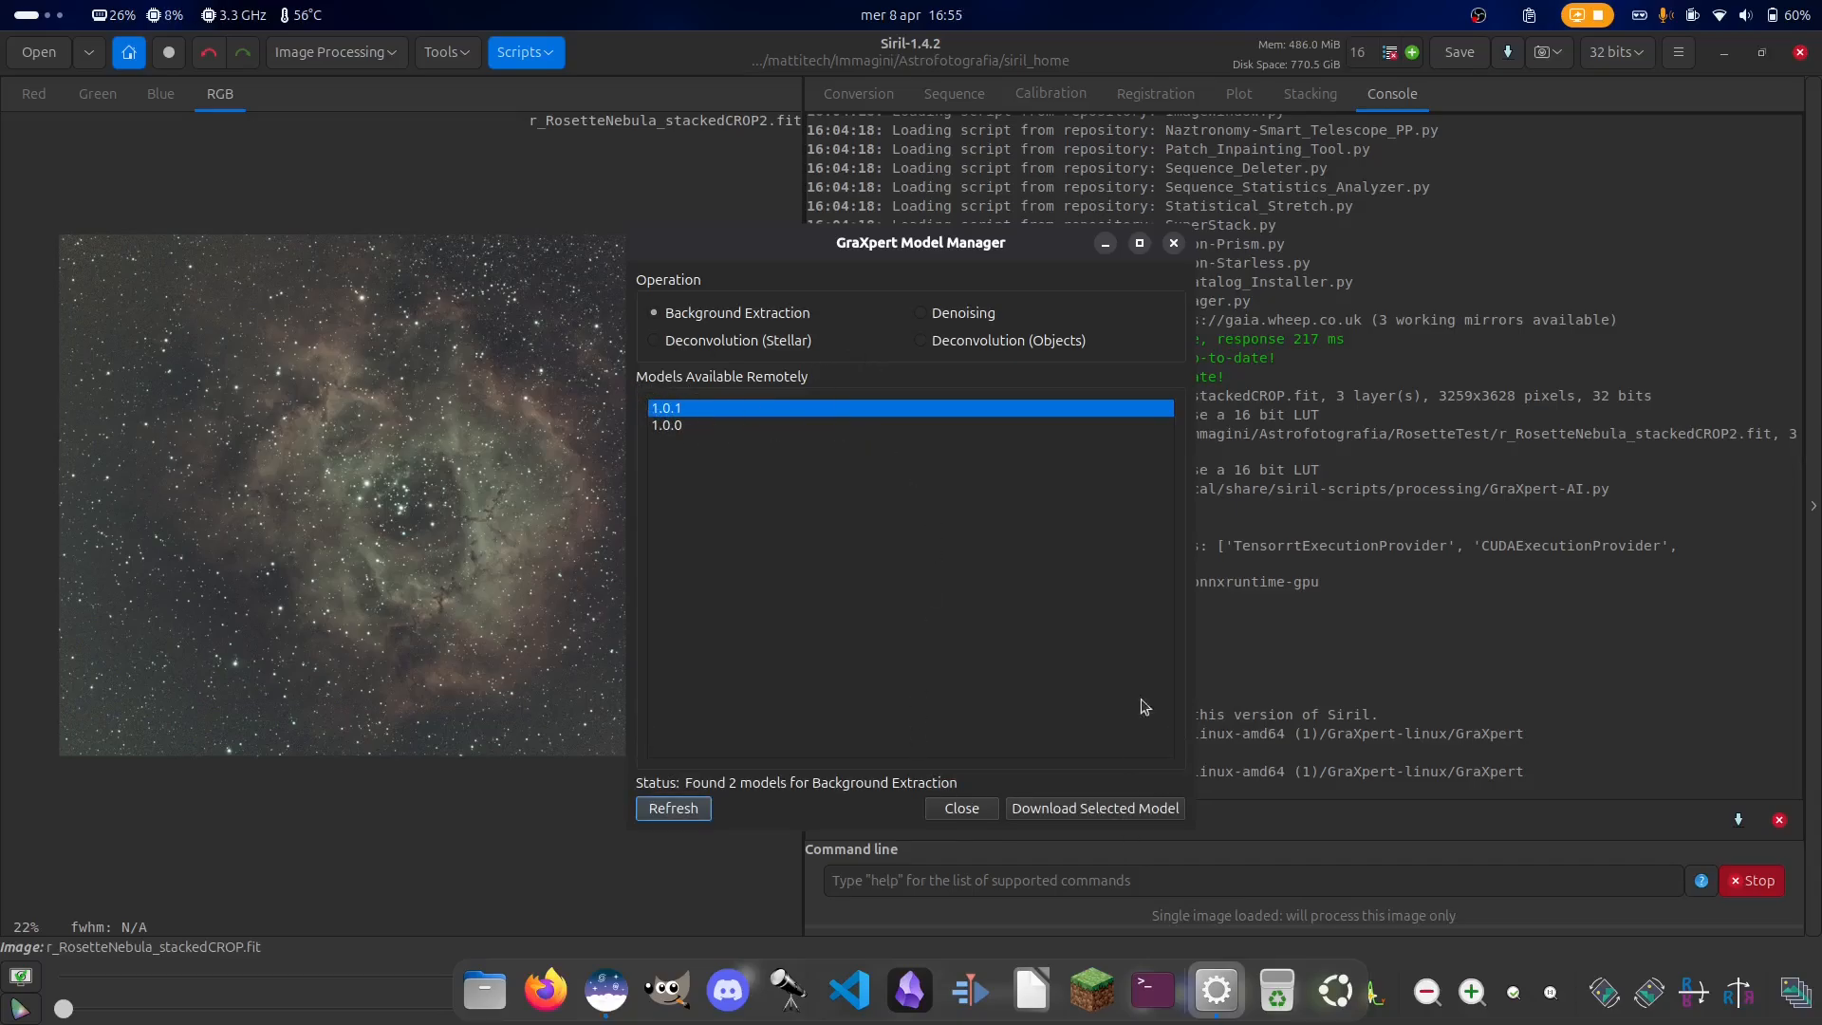
click(1173, 244)
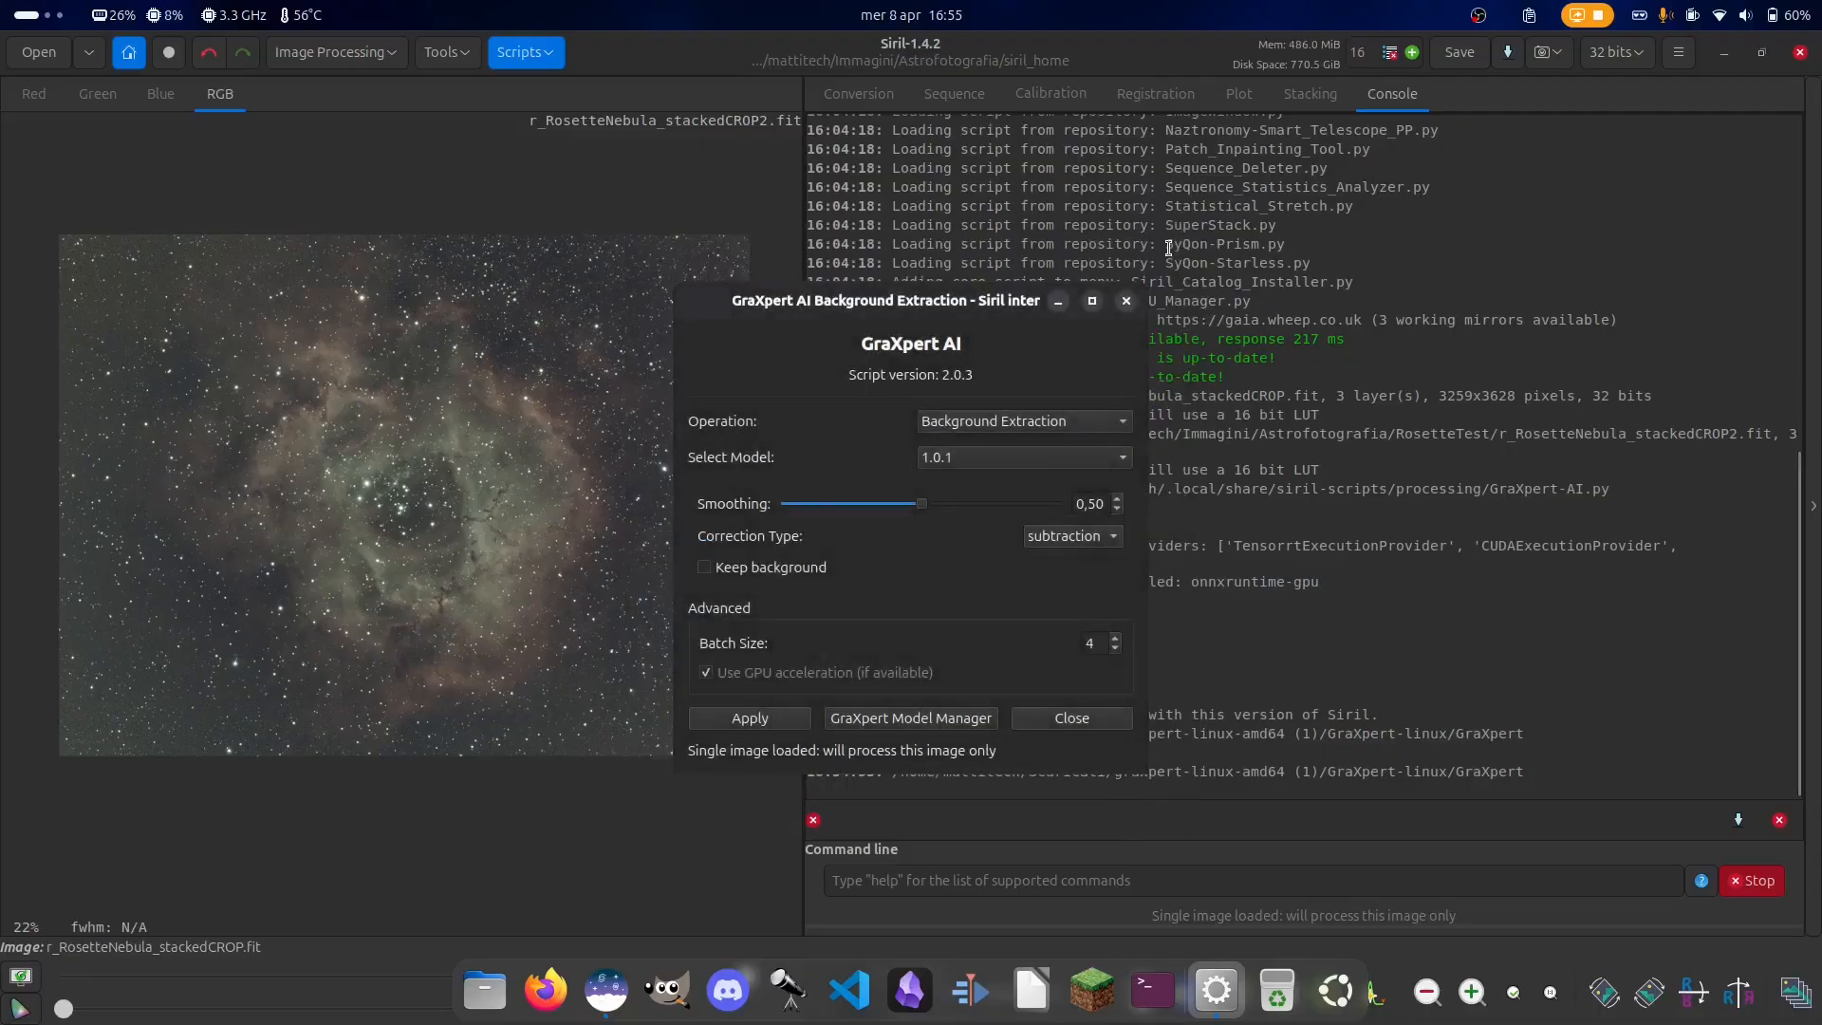
- Keep Background Extraction as the GraXpert operation and set its smoothing to 0.60
click(955, 425)
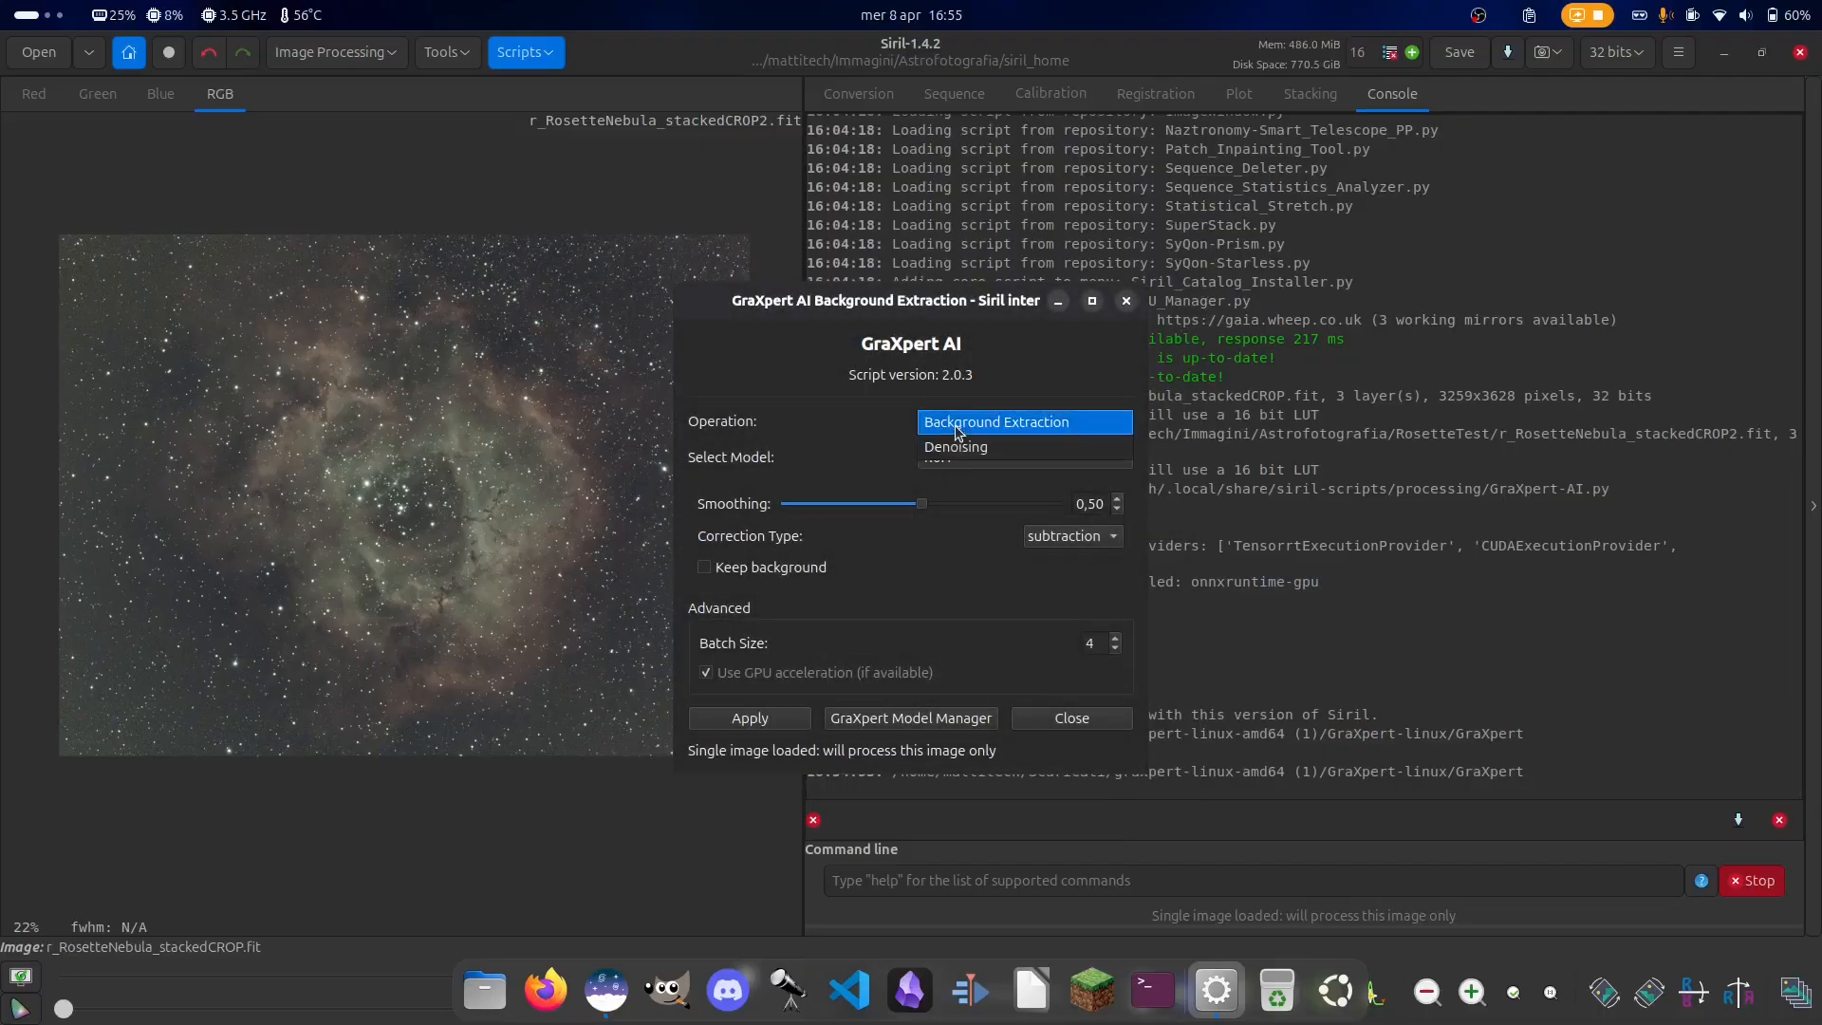
click(955, 425)
drag(839, 311, 904, 297)
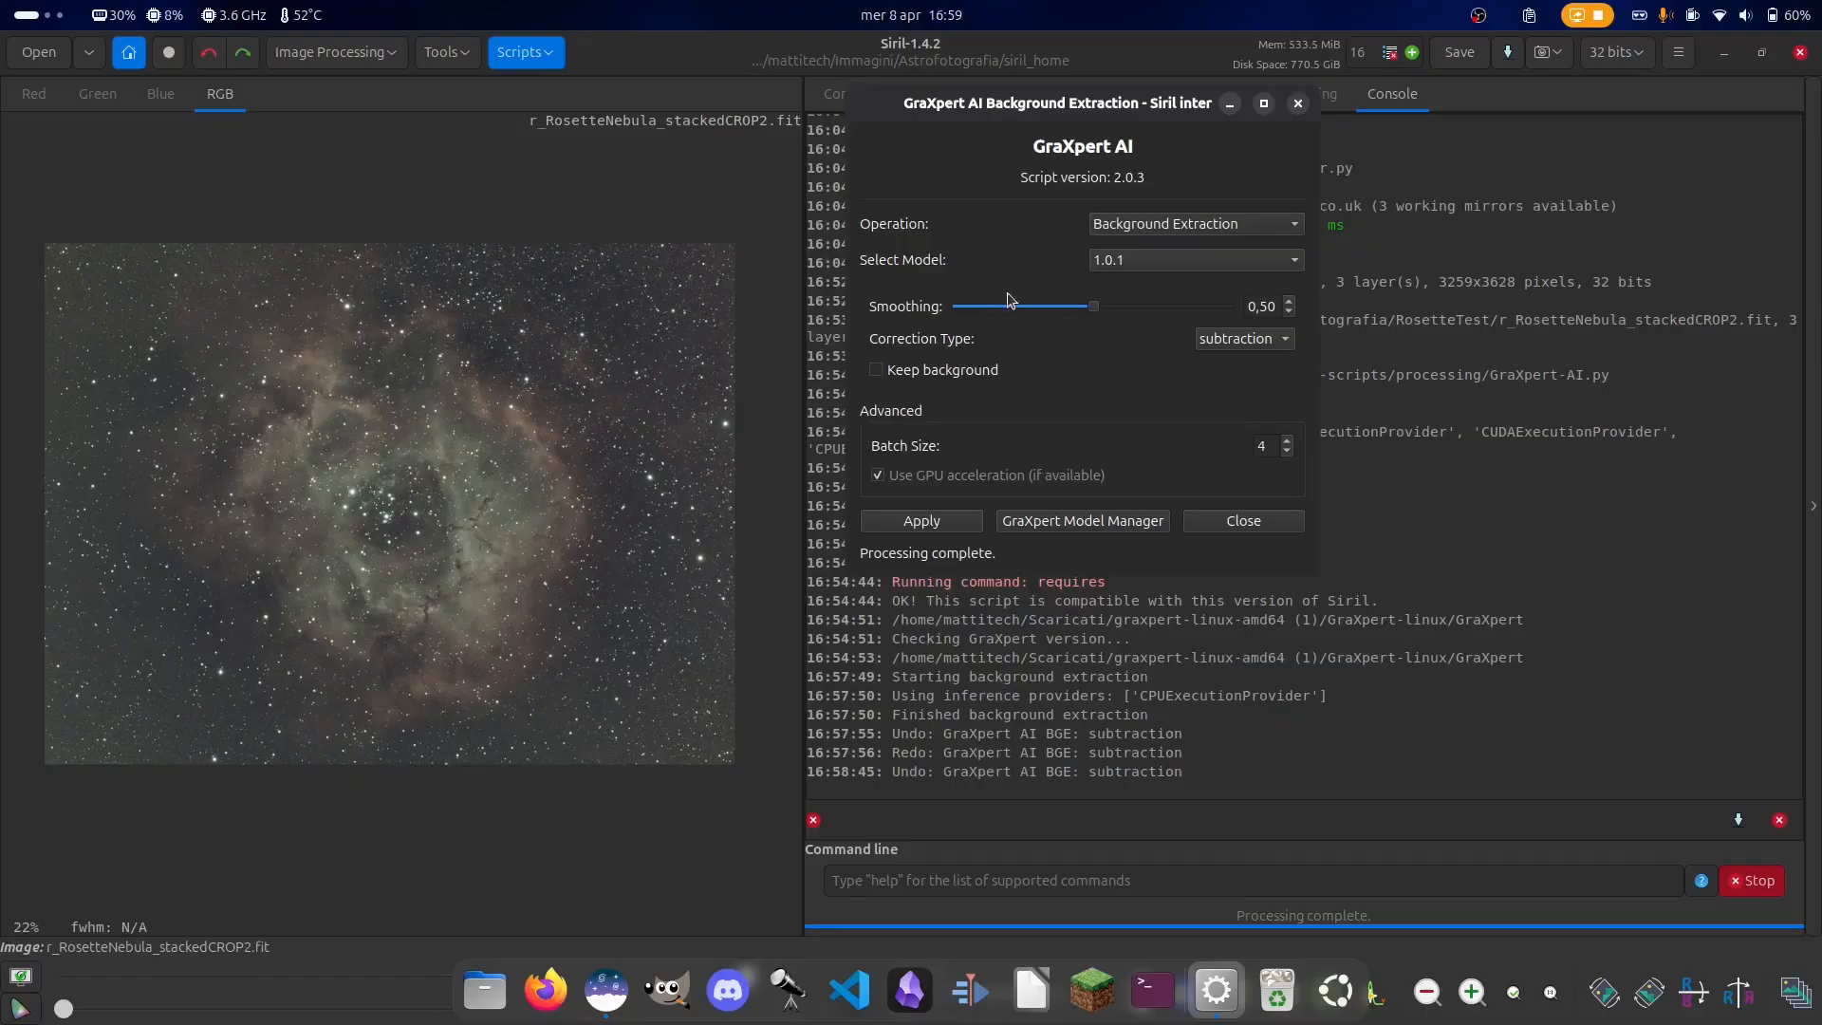
drag(1124, 304, 1210, 314)
drag(1211, 316, 1144, 339)
drag(1099, 343, 1066, 349)
drag(1072, 354, 1124, 343)
- Keep subtraction as the GraXpert correction type and apply the background extraction to the cropped nebula image
click(1271, 350)
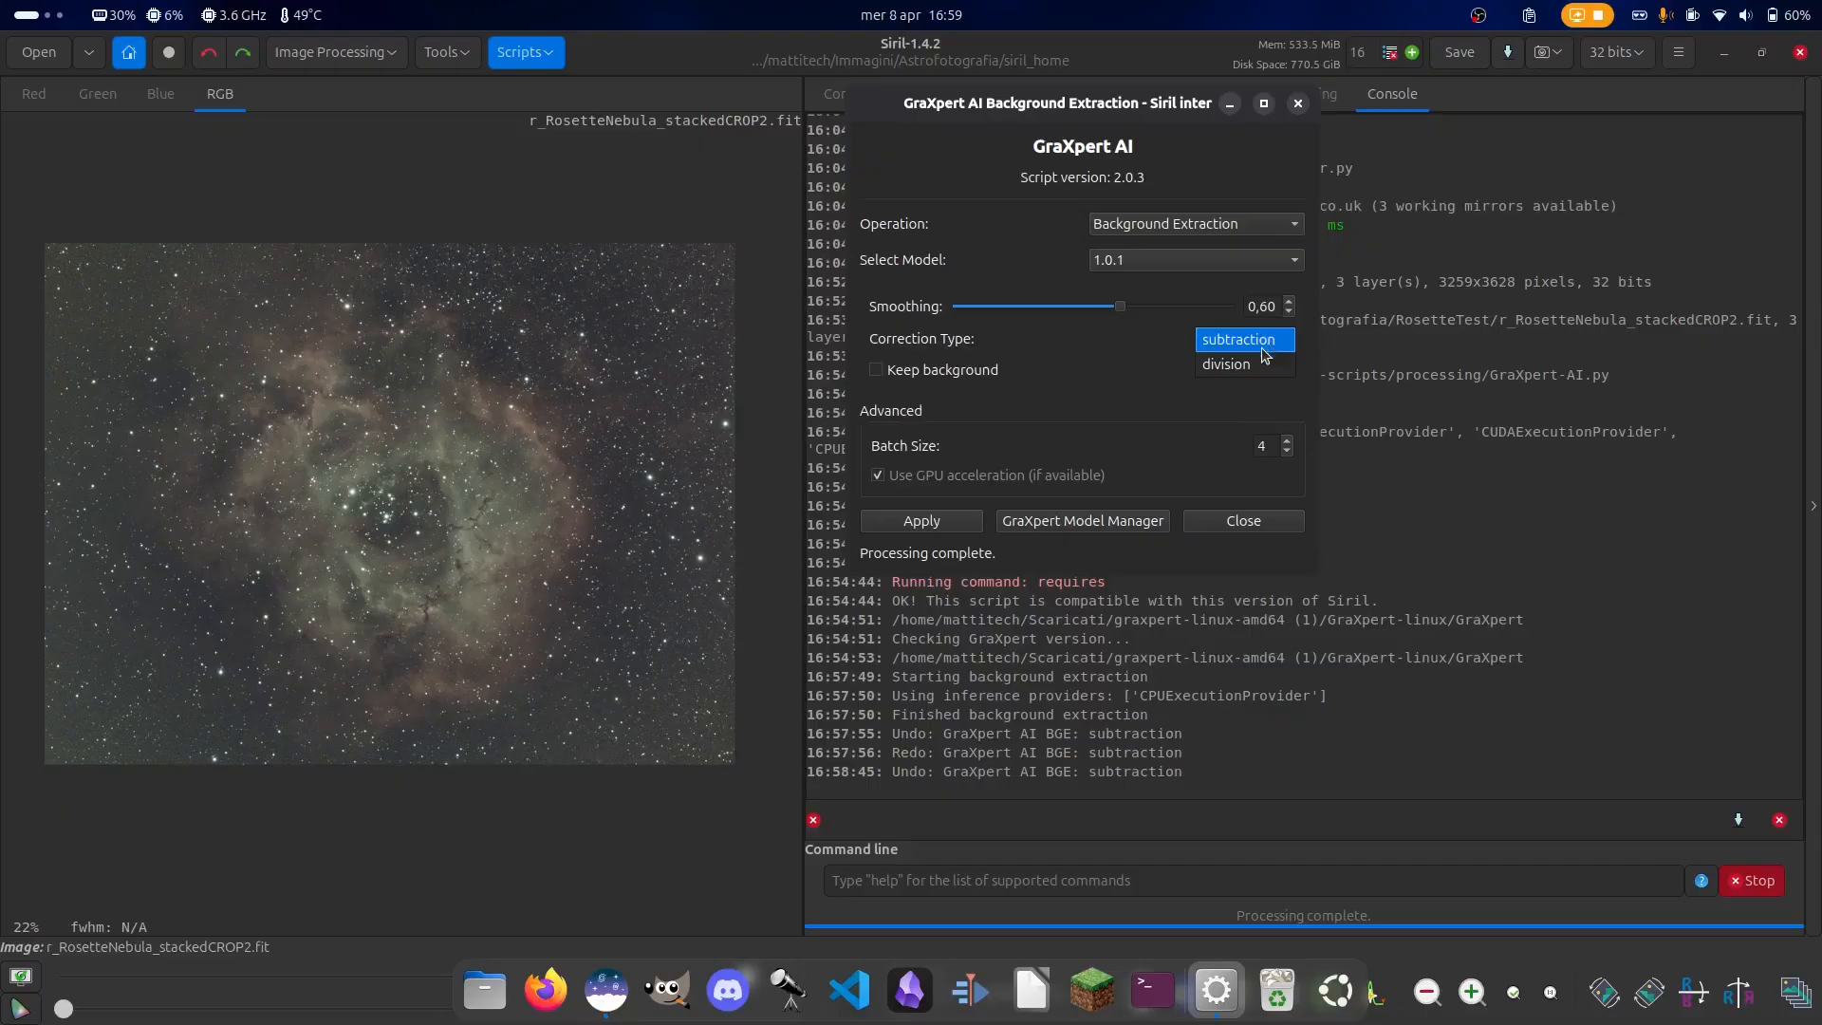
click(1267, 363)
click(1239, 345)
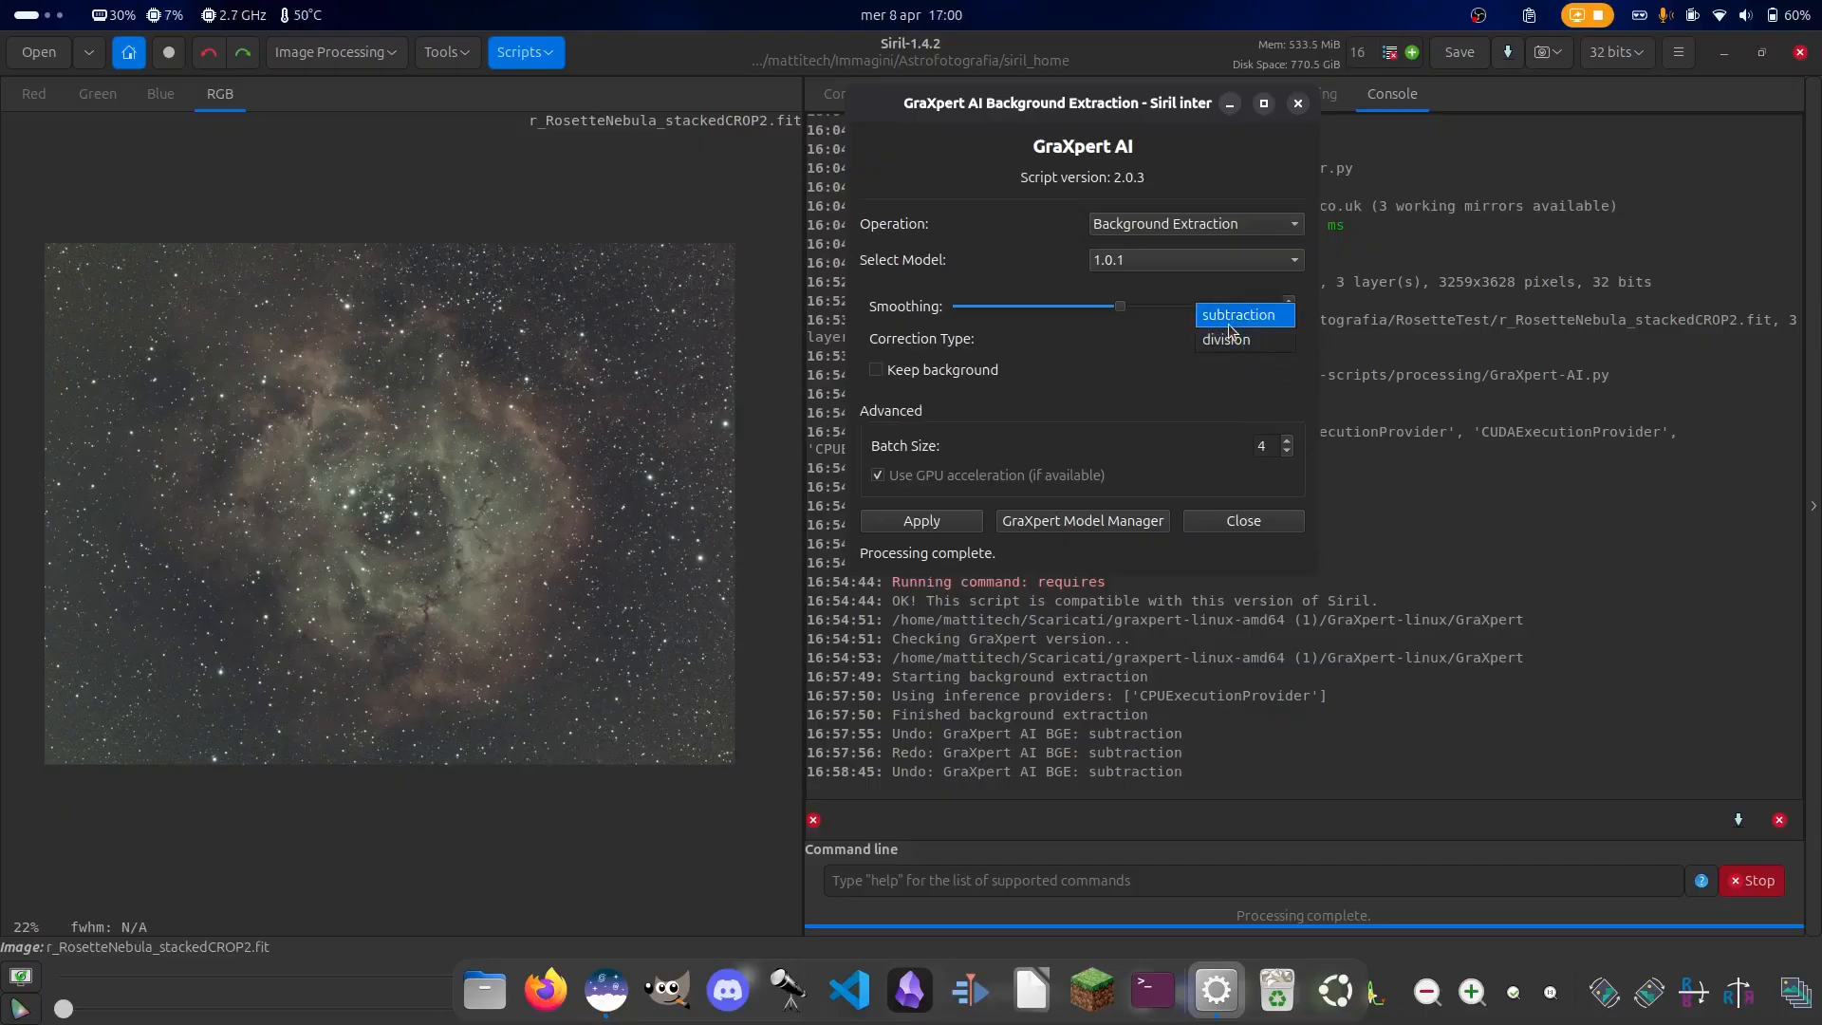
click(1230, 323)
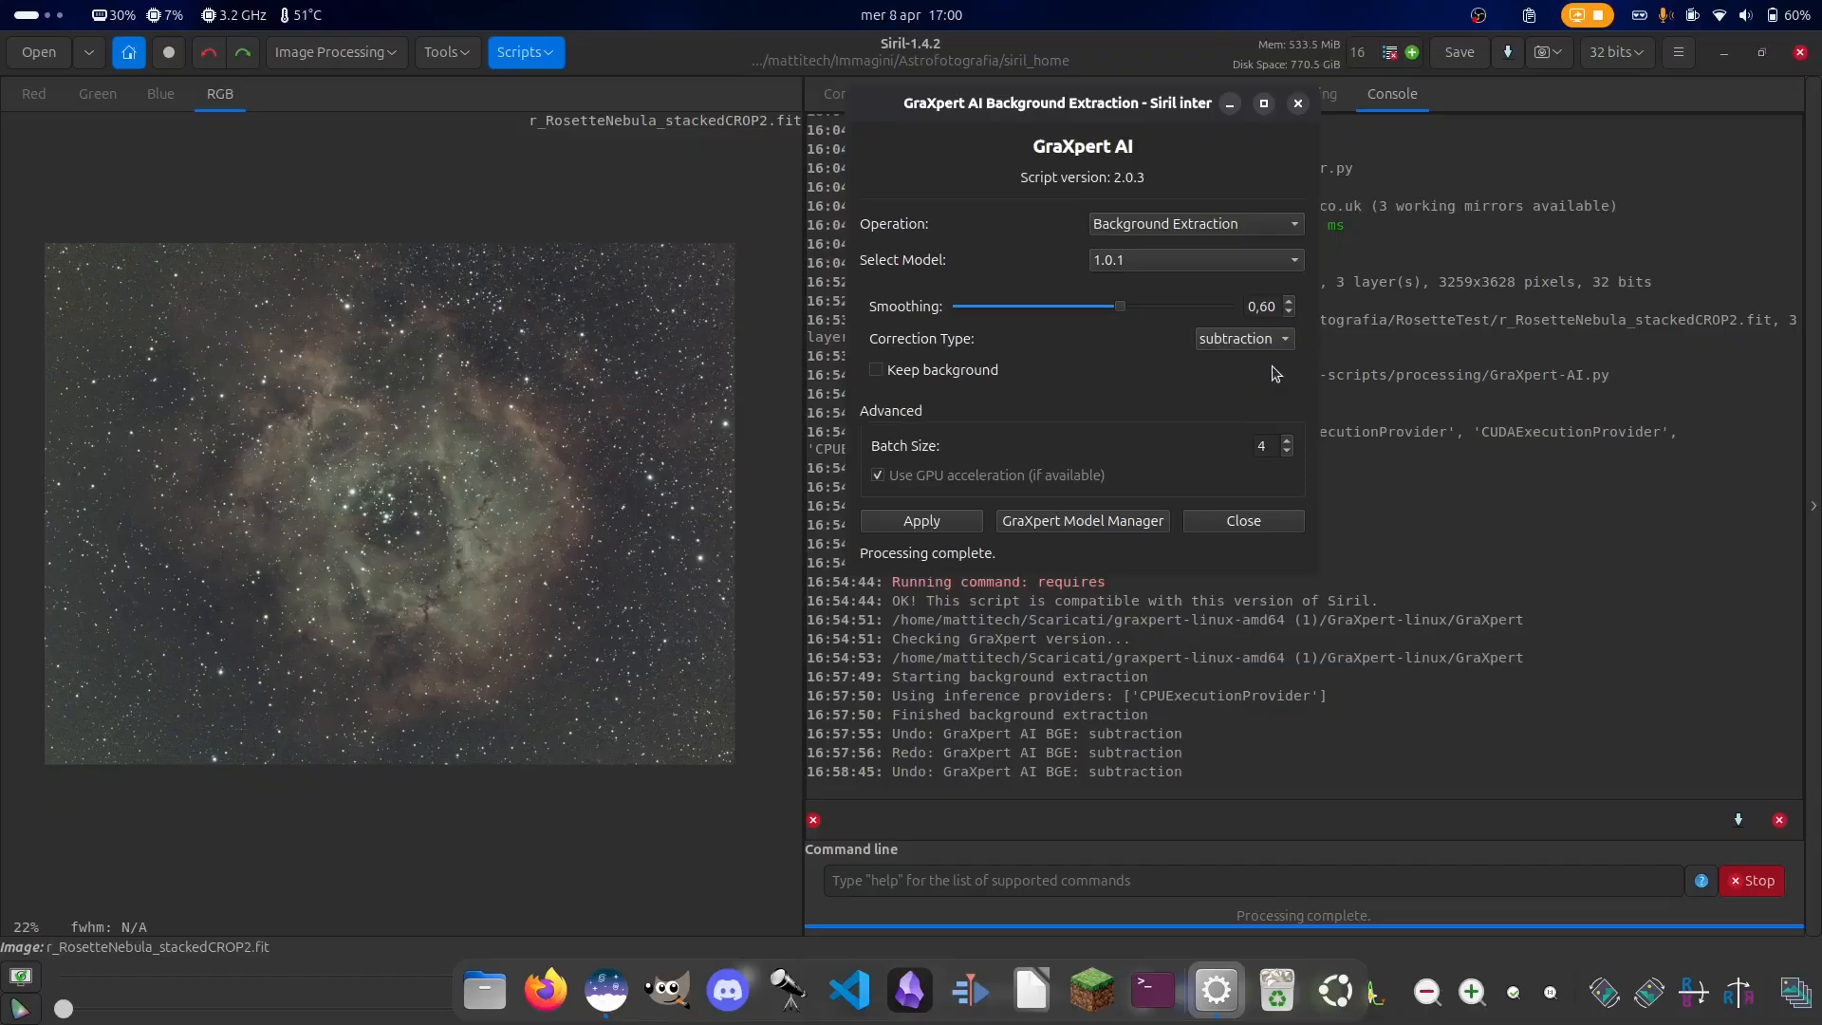
click(914, 524)
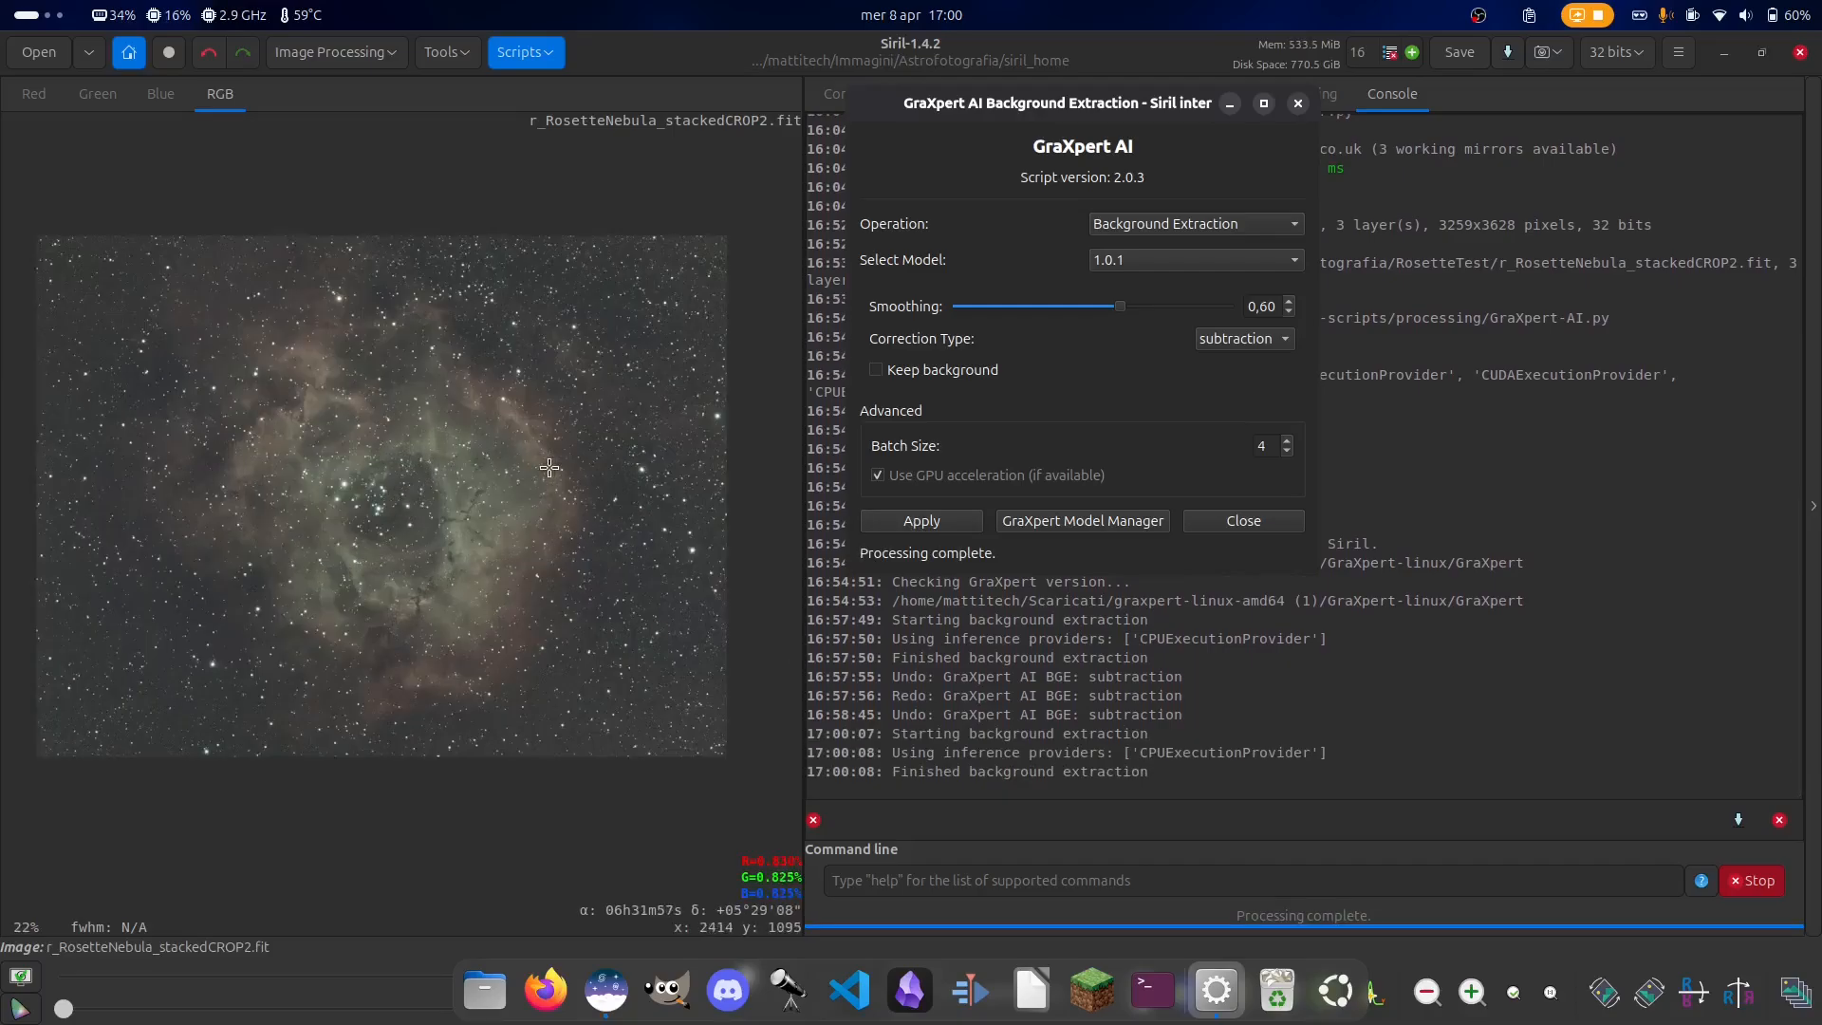
- Undo and redo the GraXpert background extraction to compare the image before and after in AutoStretch display
click(703, 60)
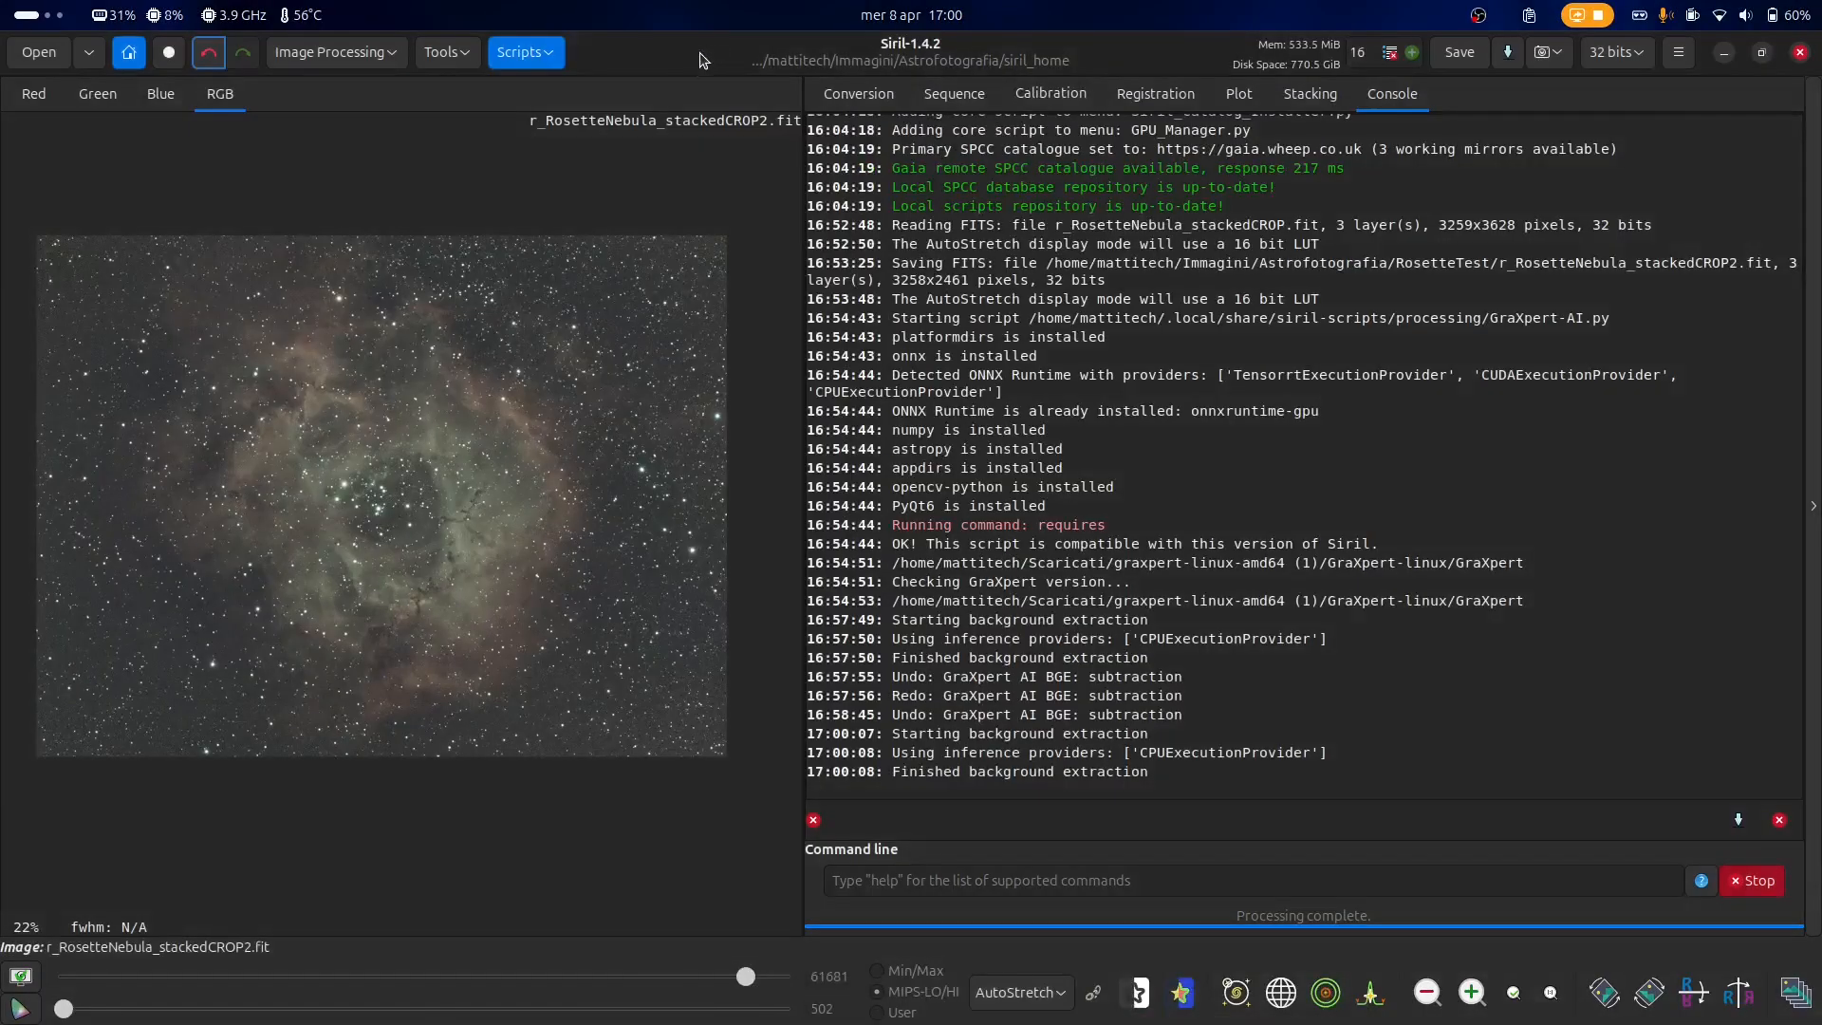
click(210, 63)
key(ctrl+shift+z)
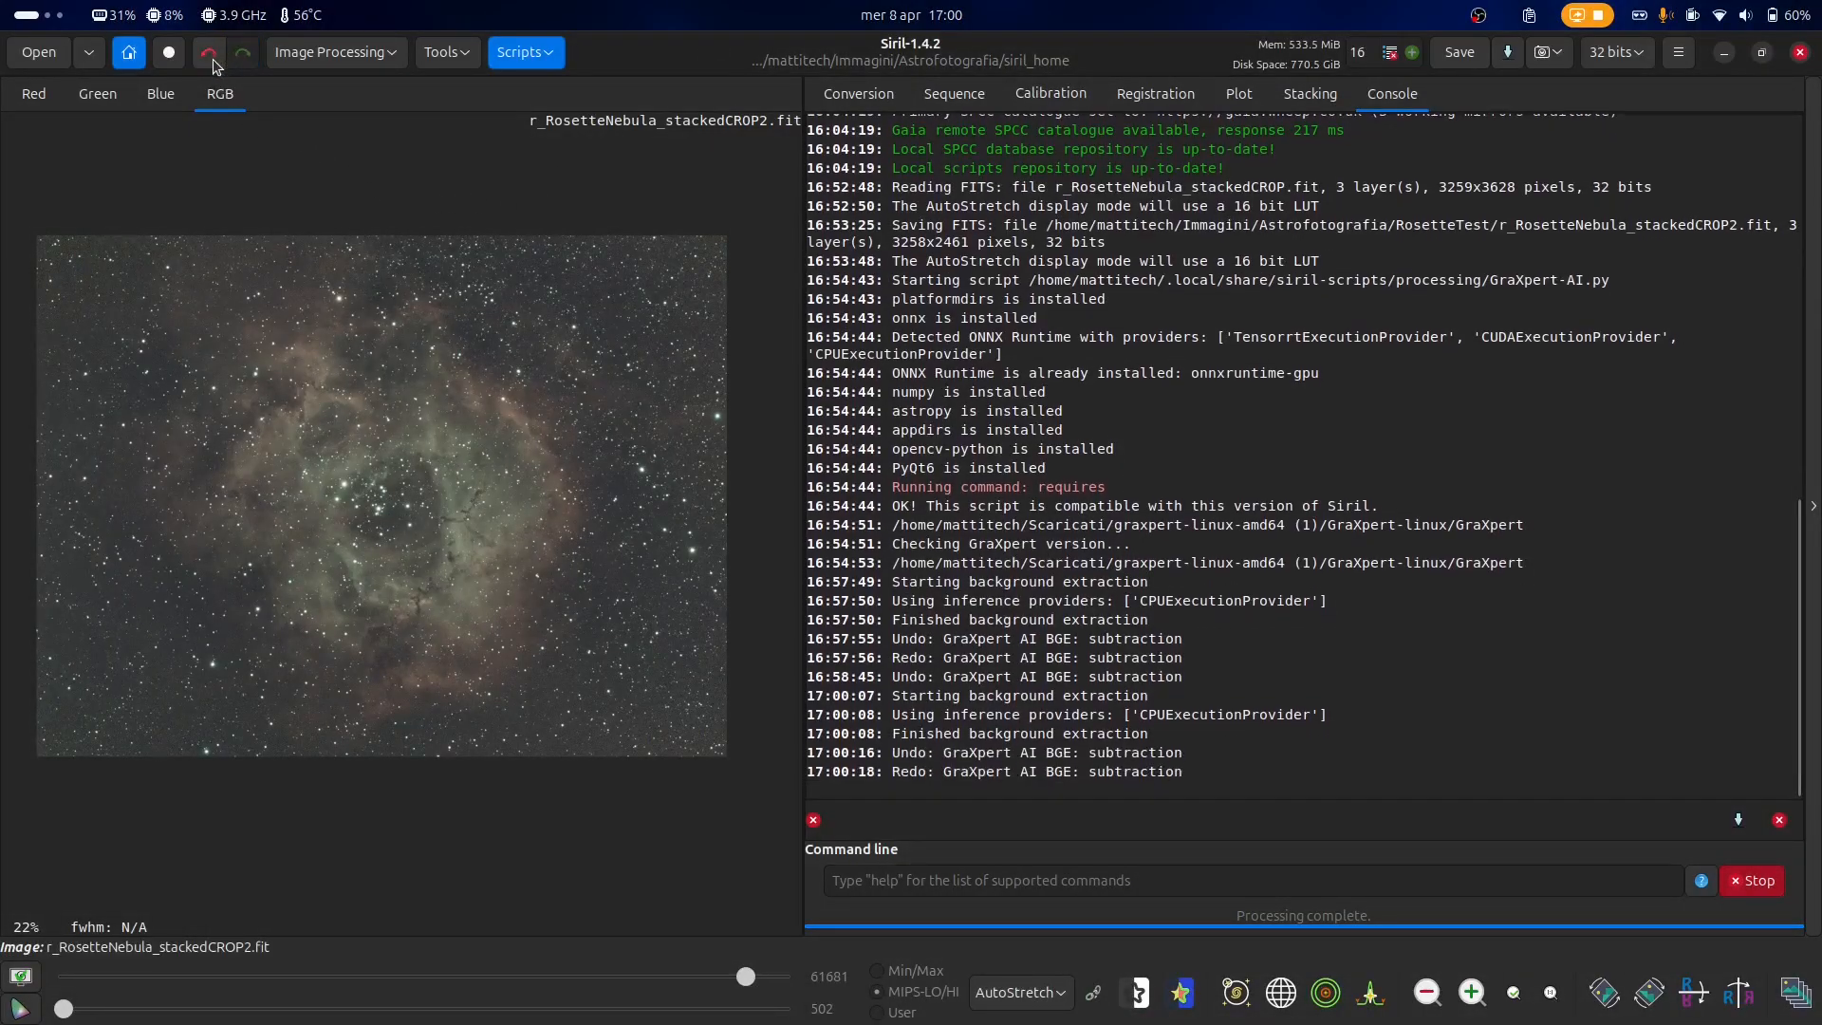
- Compare the image with and without the GraXpert extraction in Histogram display mode, and return the display to AutoStretch
click(994, 992)
click(1008, 960)
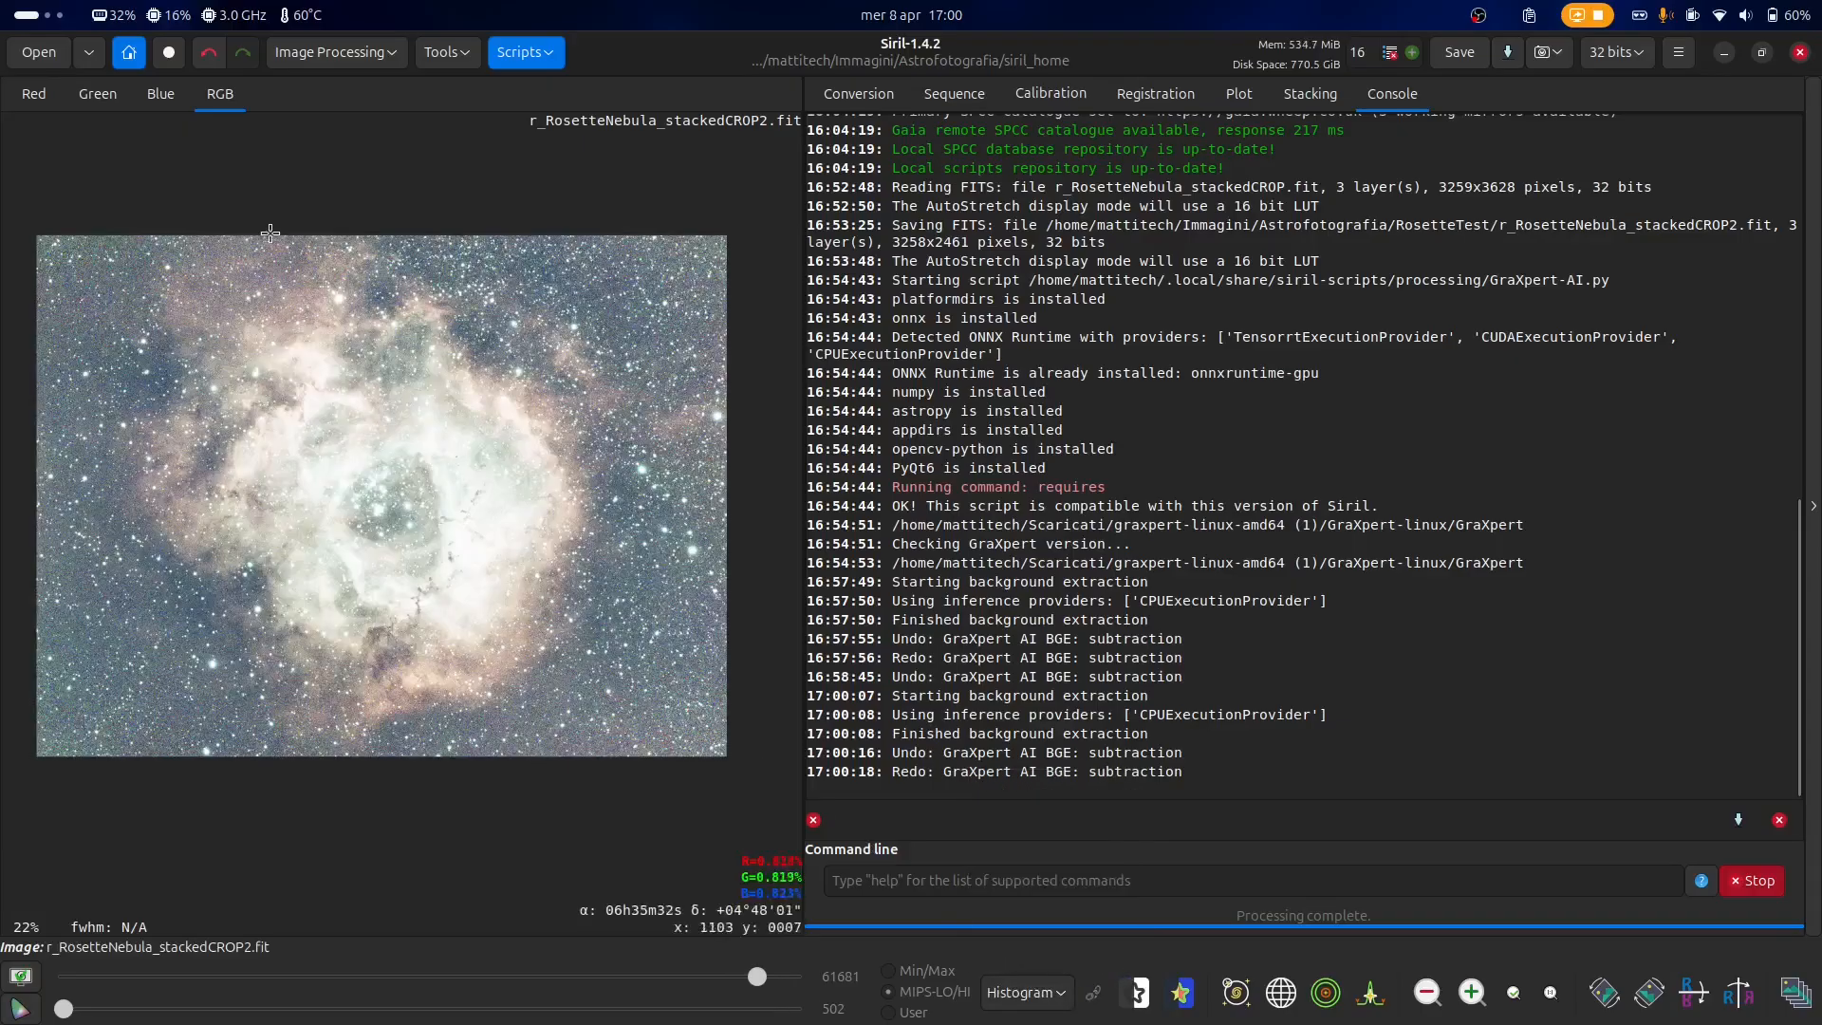
click(210, 56)
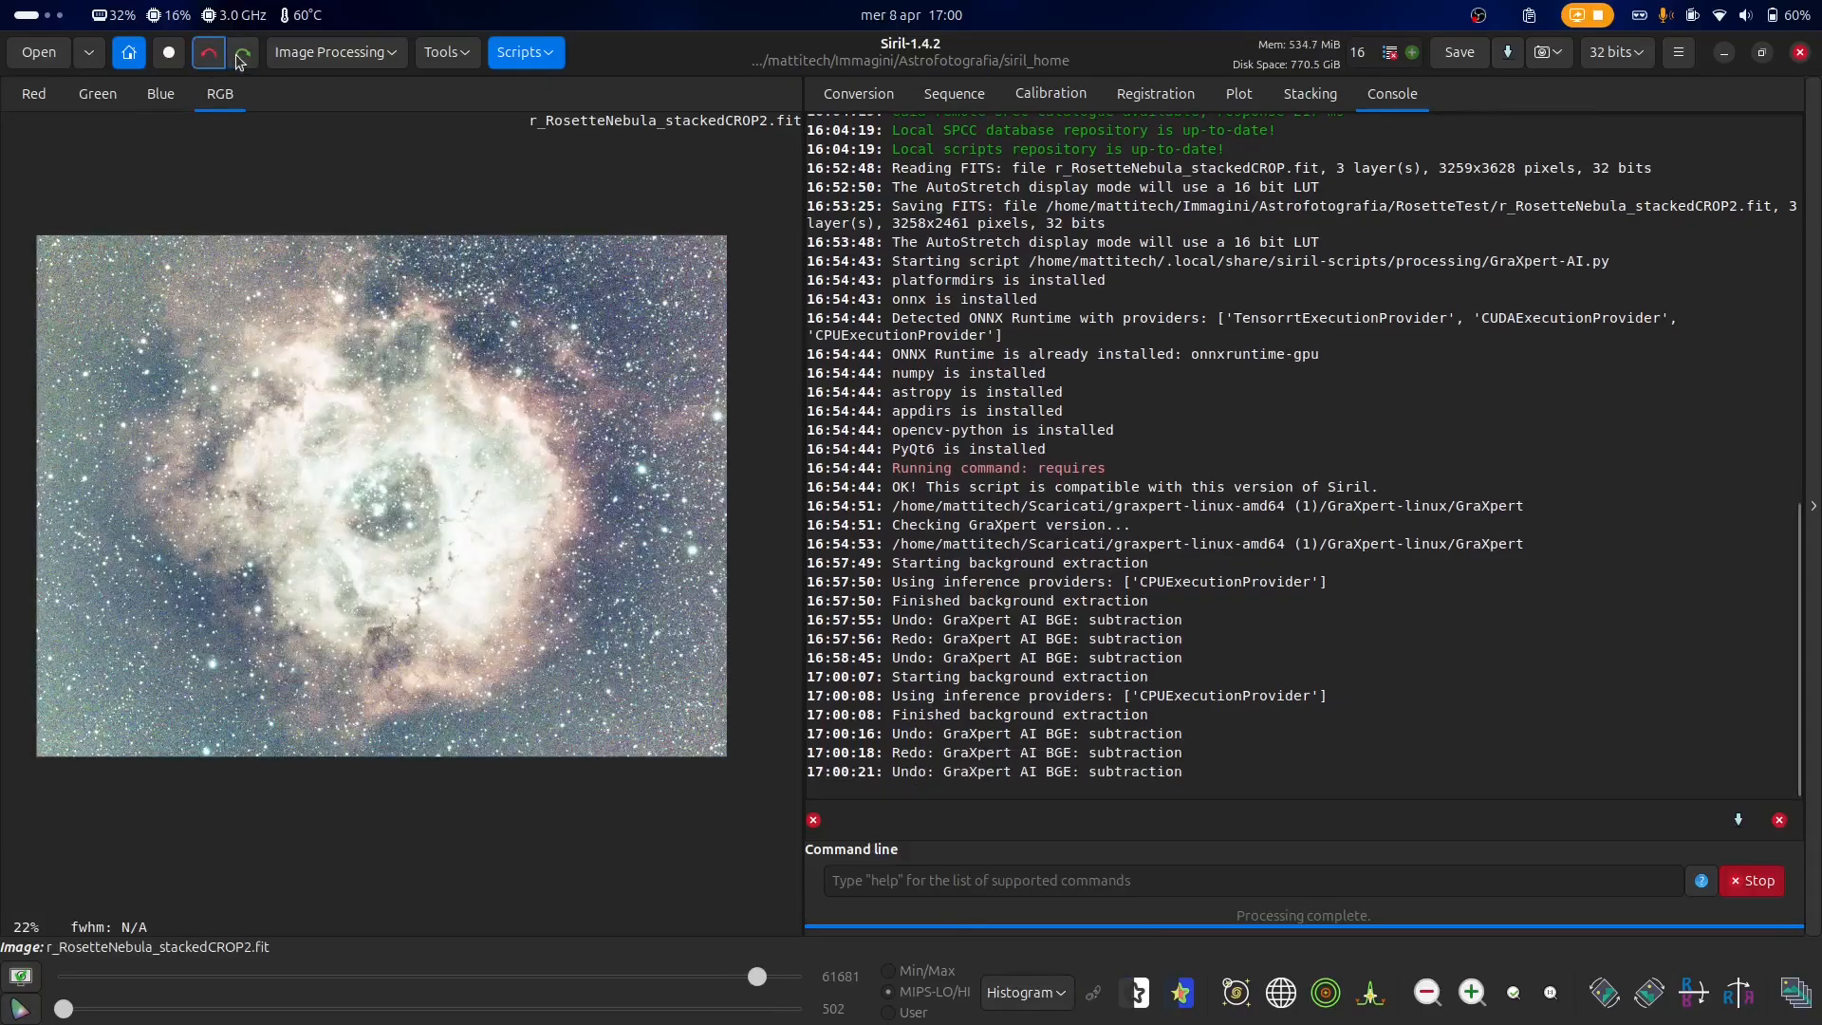
click(239, 56)
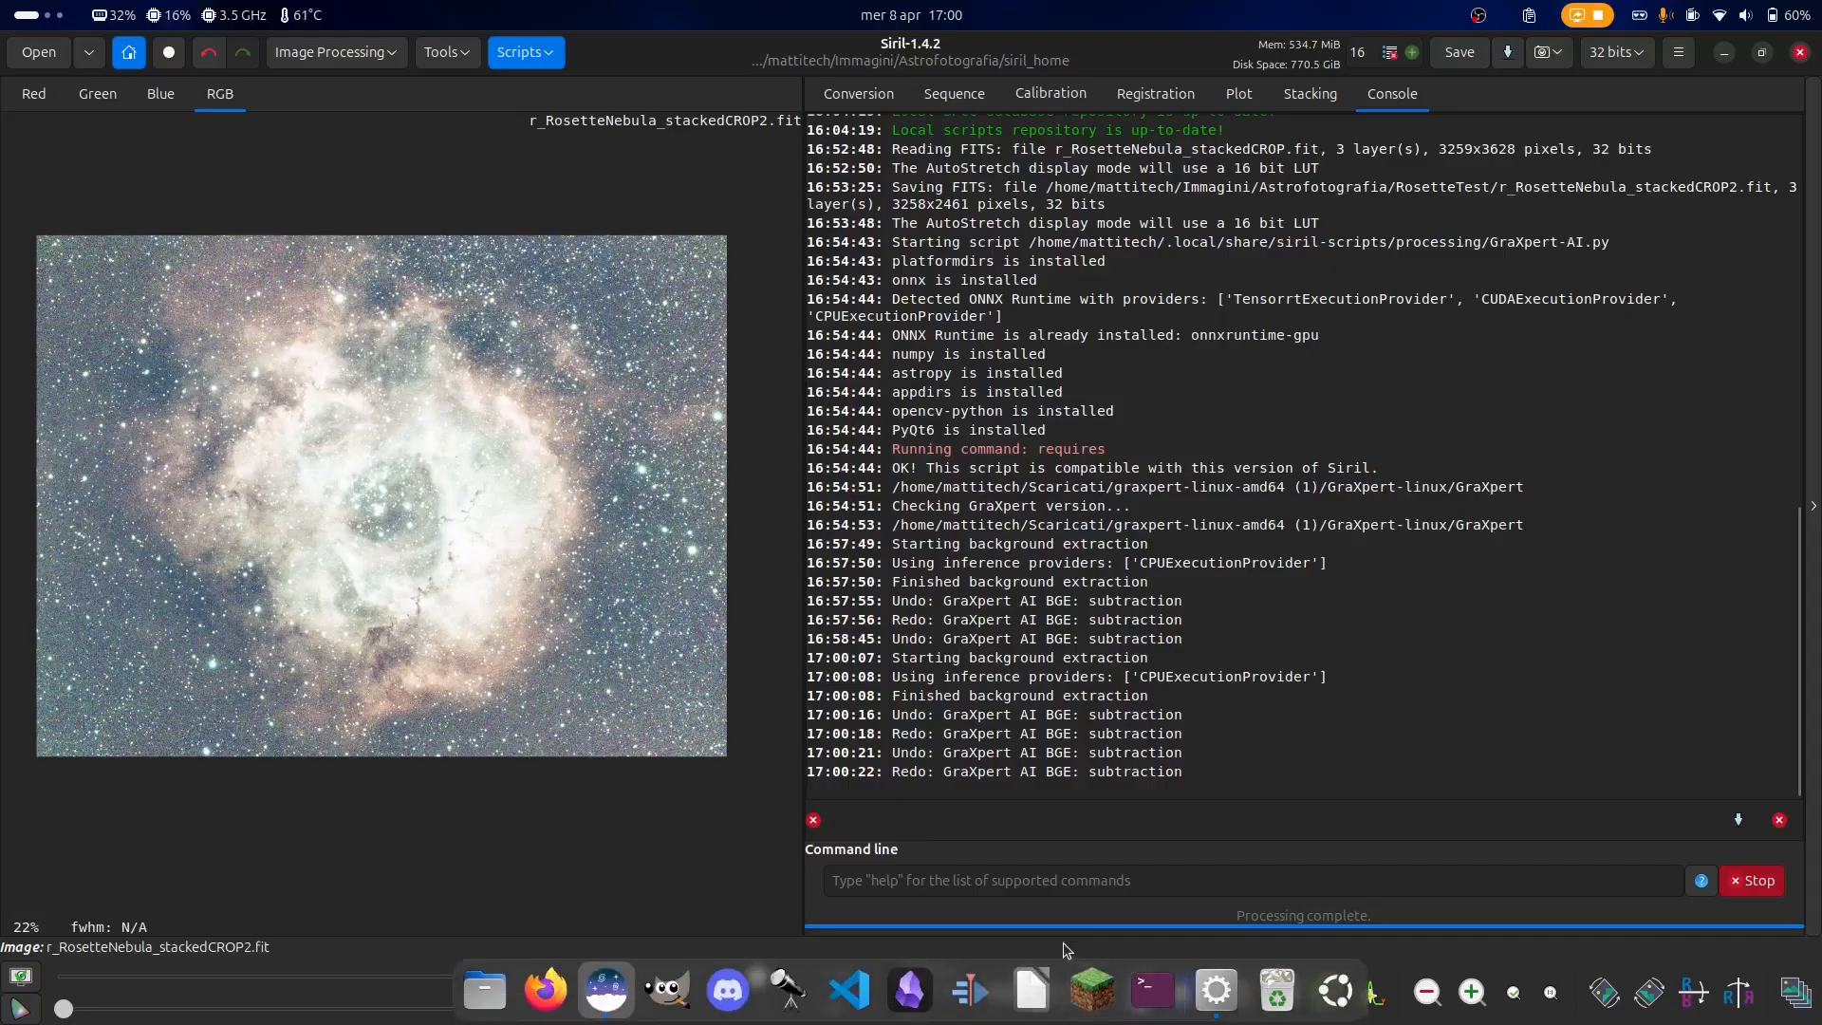
click(1034, 998)
click(1031, 918)
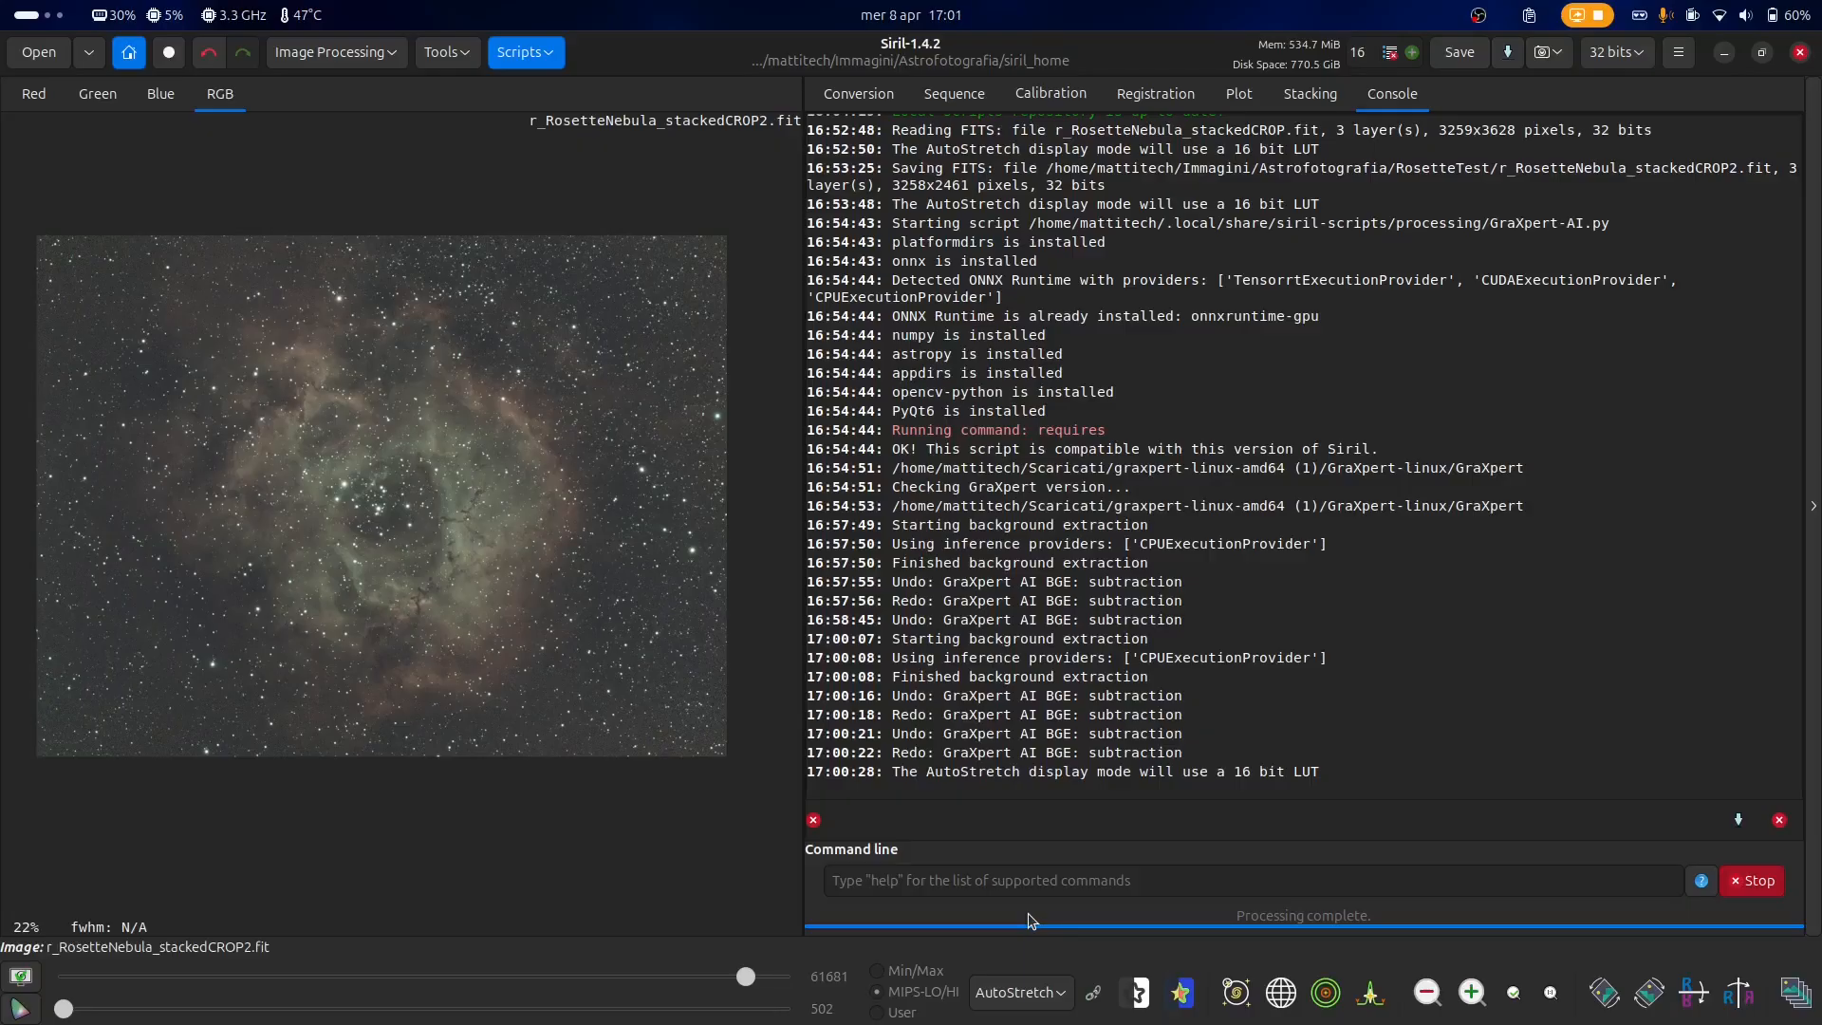
- Open Siril's built-in Background Extraction tool and move its dialog clear of the nebula image
click(368, 52)
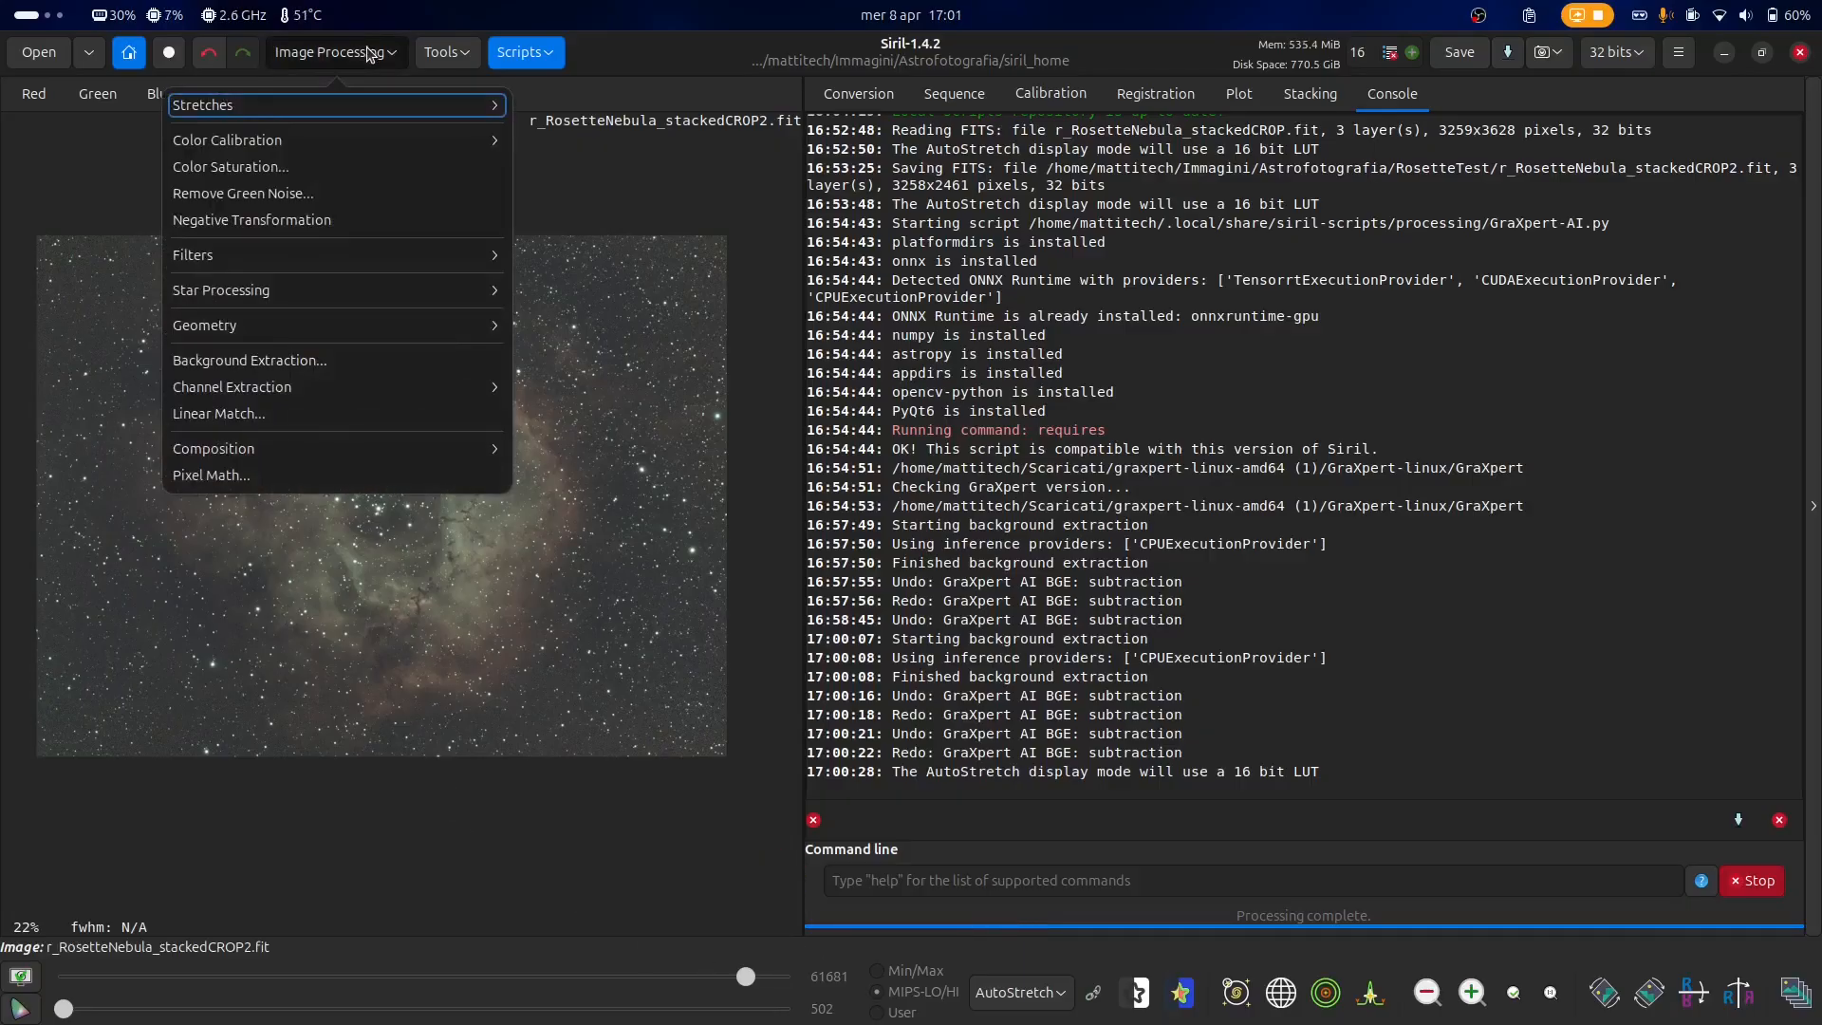
click(366, 360)
drag(827, 157, 943, 180)
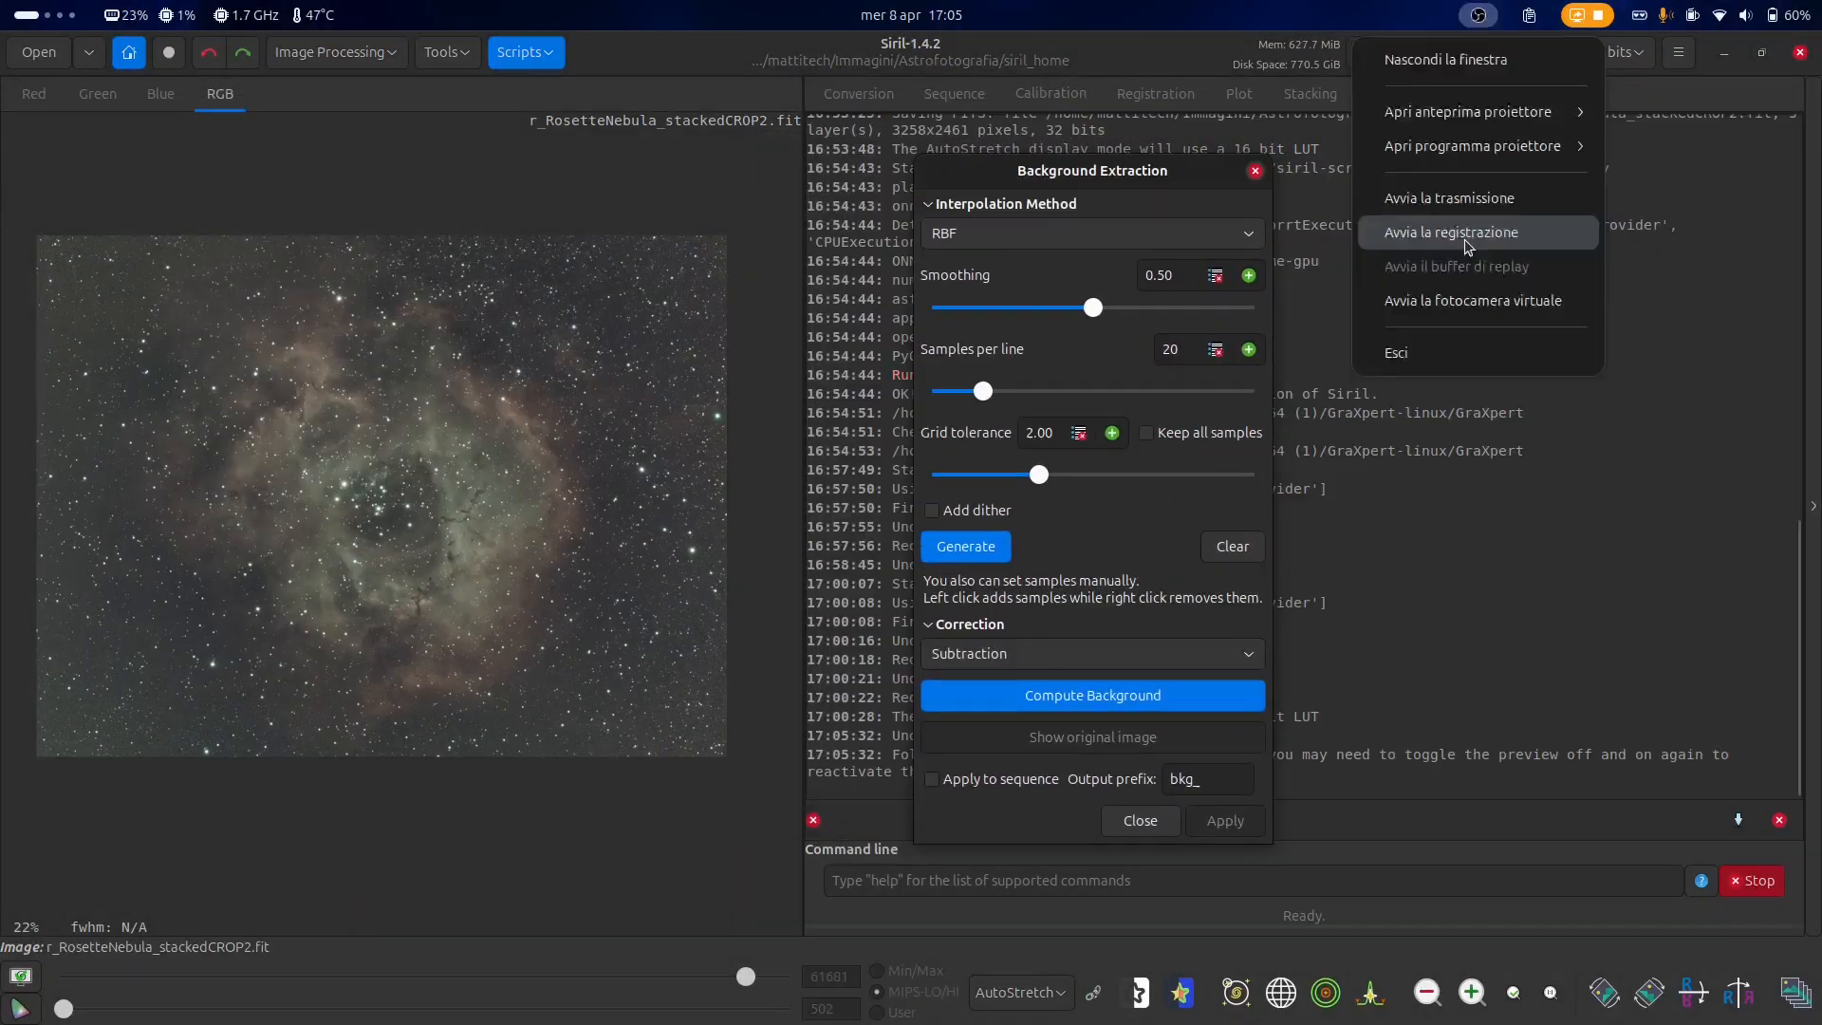
click(1463, 239)
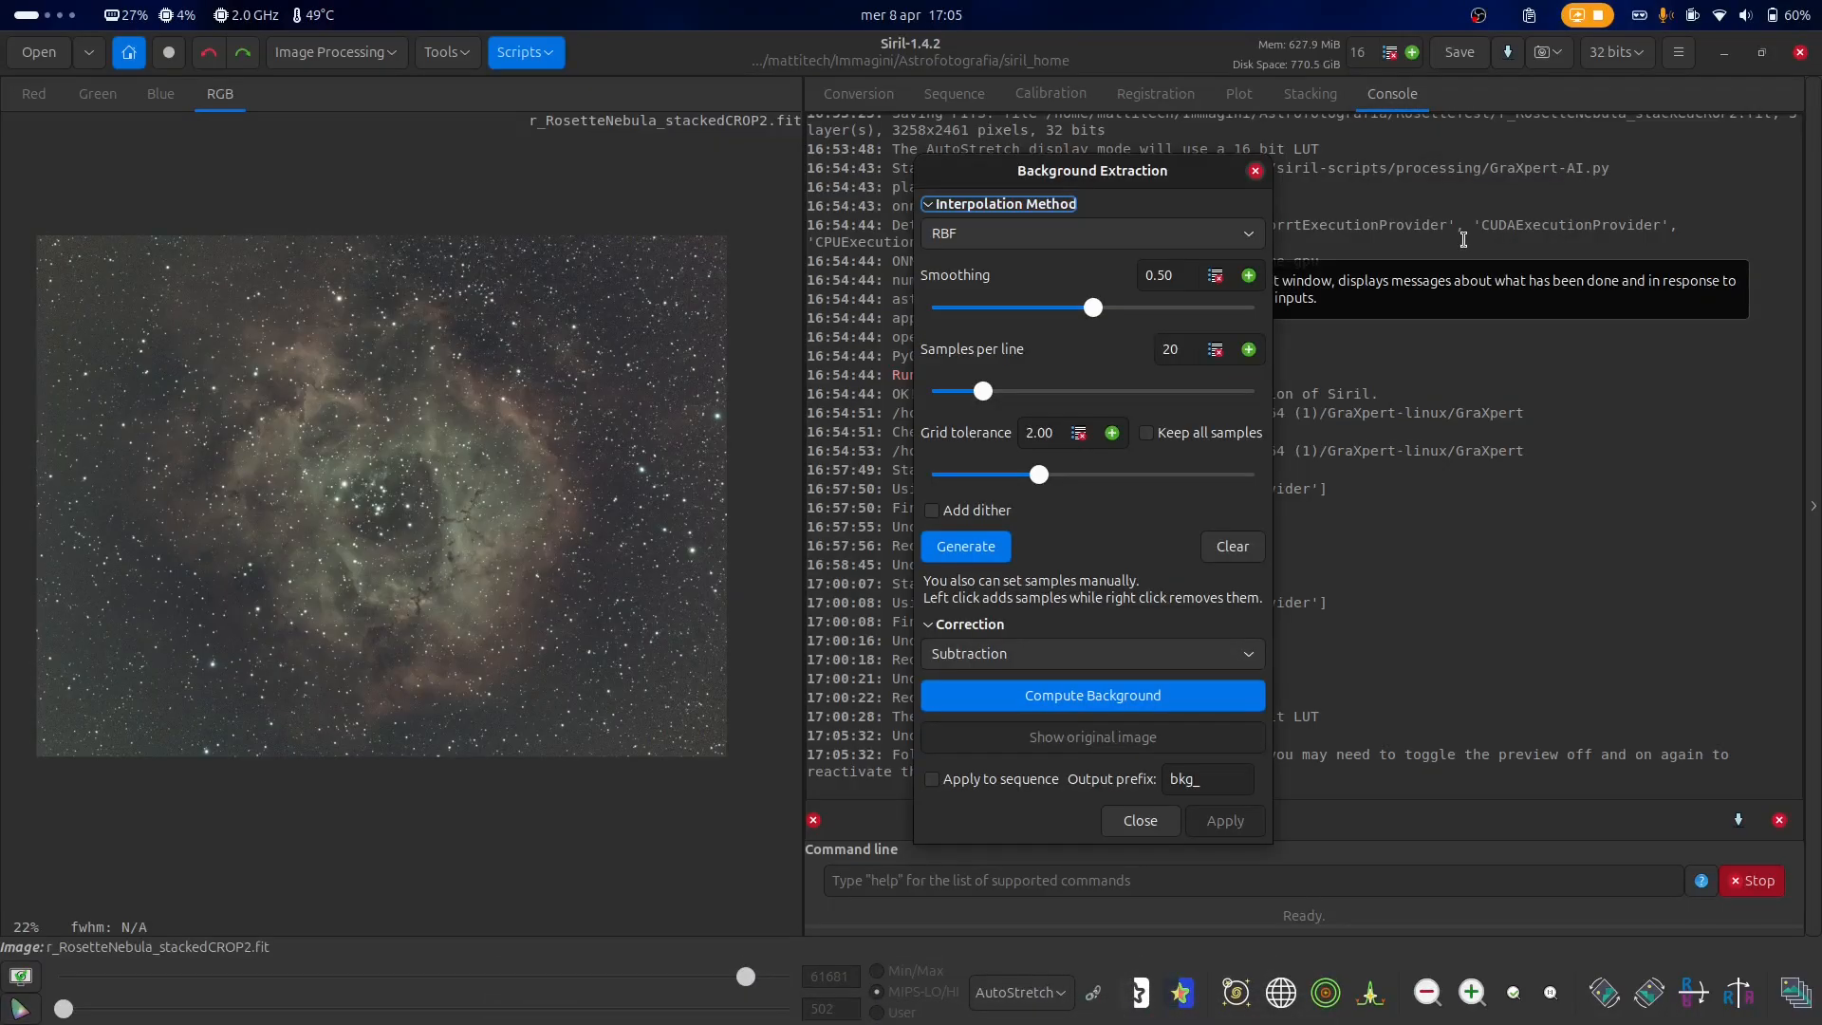
- Try the RBF and Polynomial interpolation methods for the background extraction
click(1034, 243)
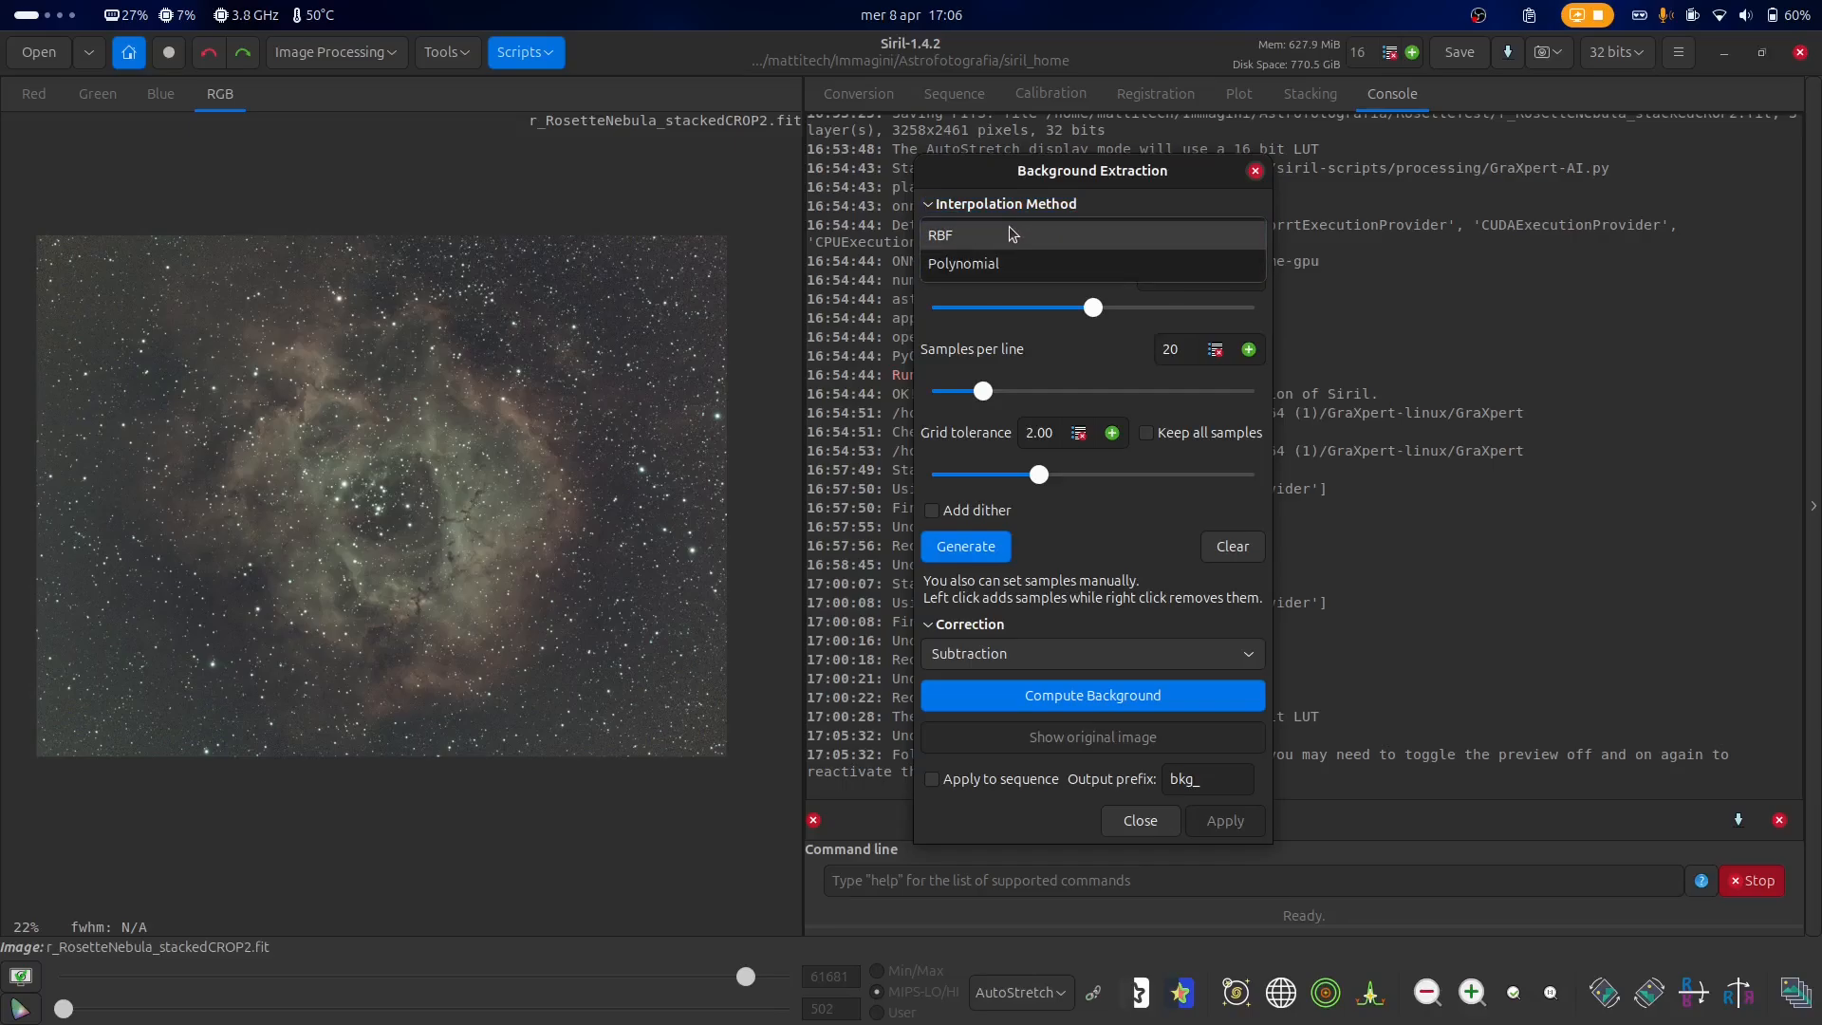
click(1013, 235)
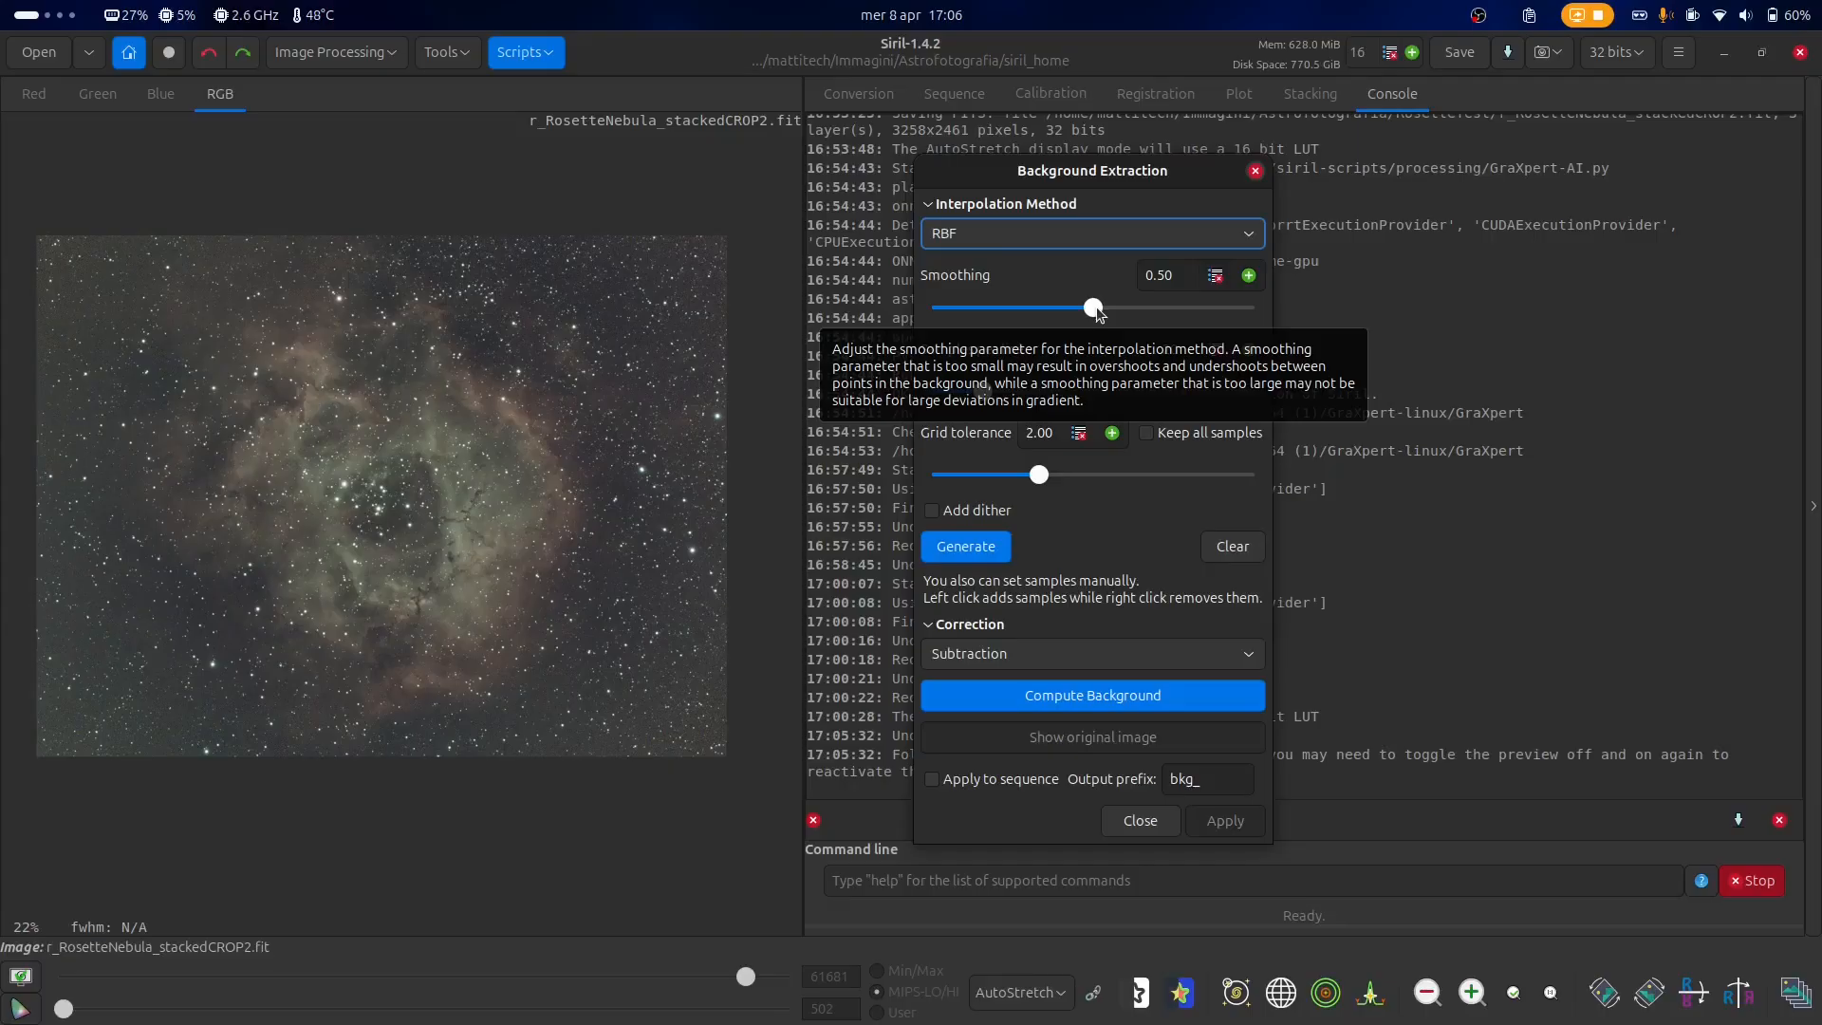
click(1063, 238)
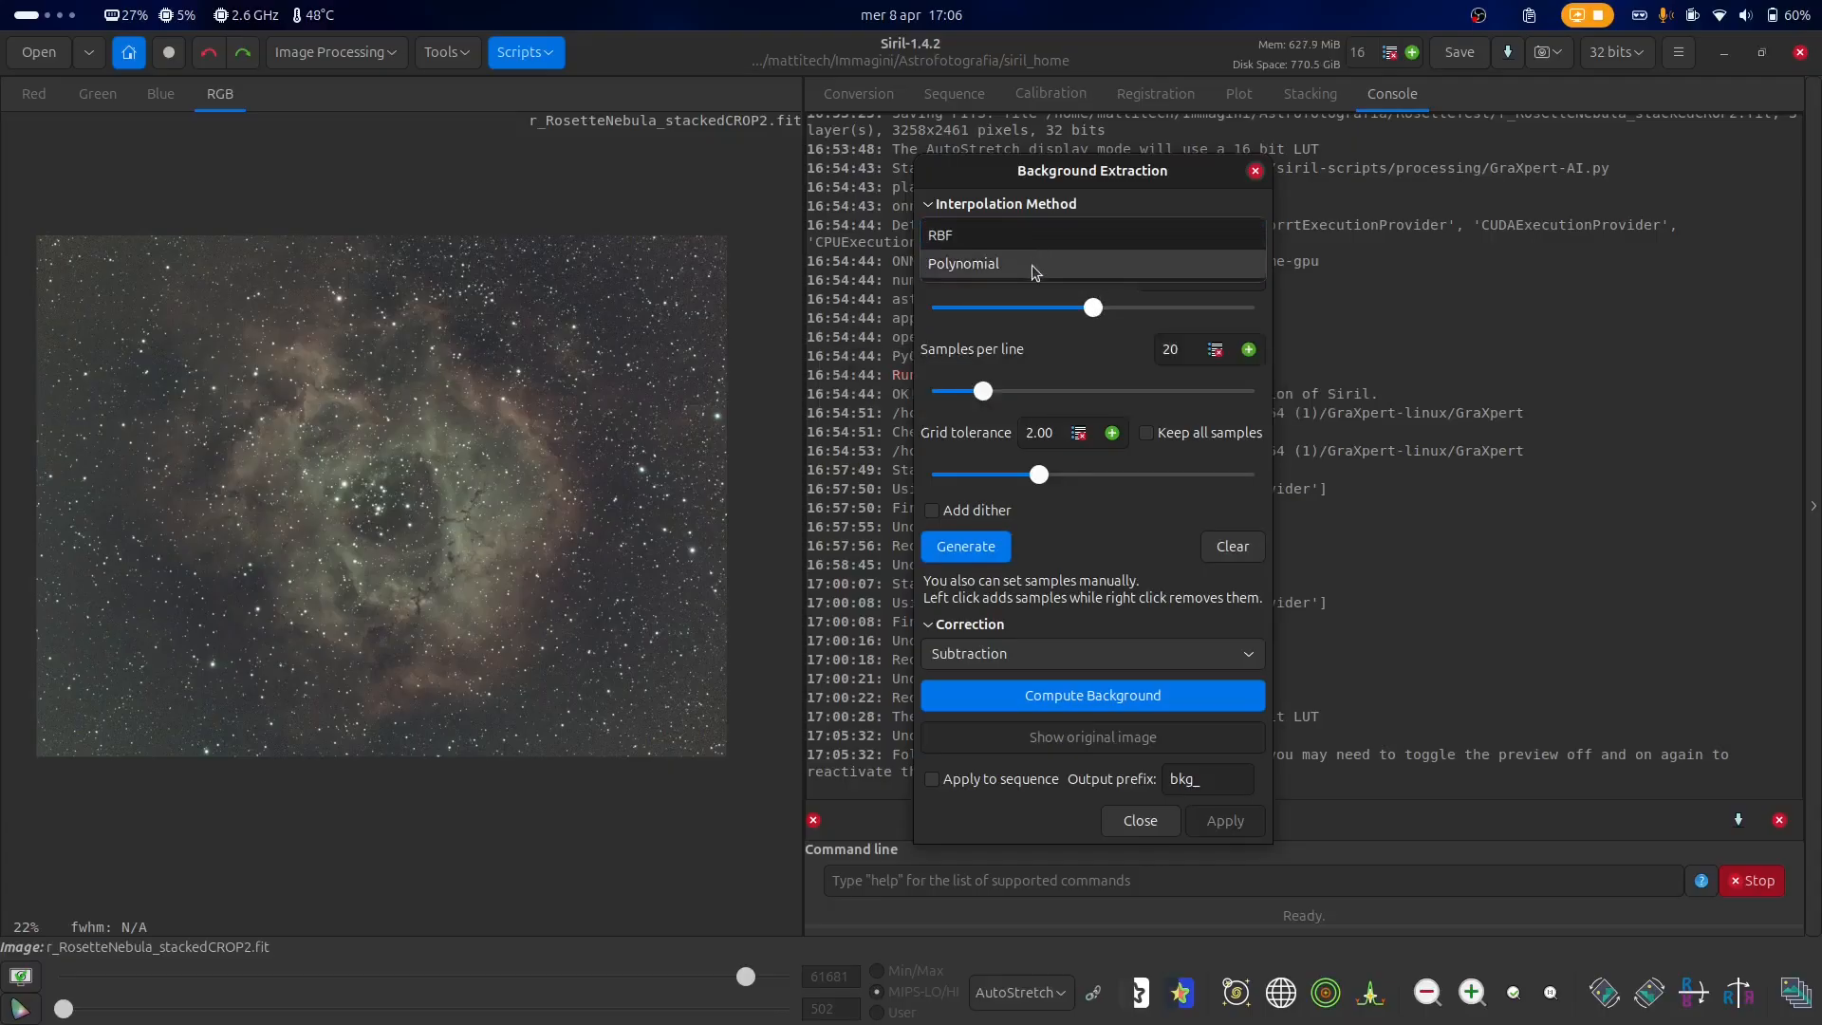
click(1032, 265)
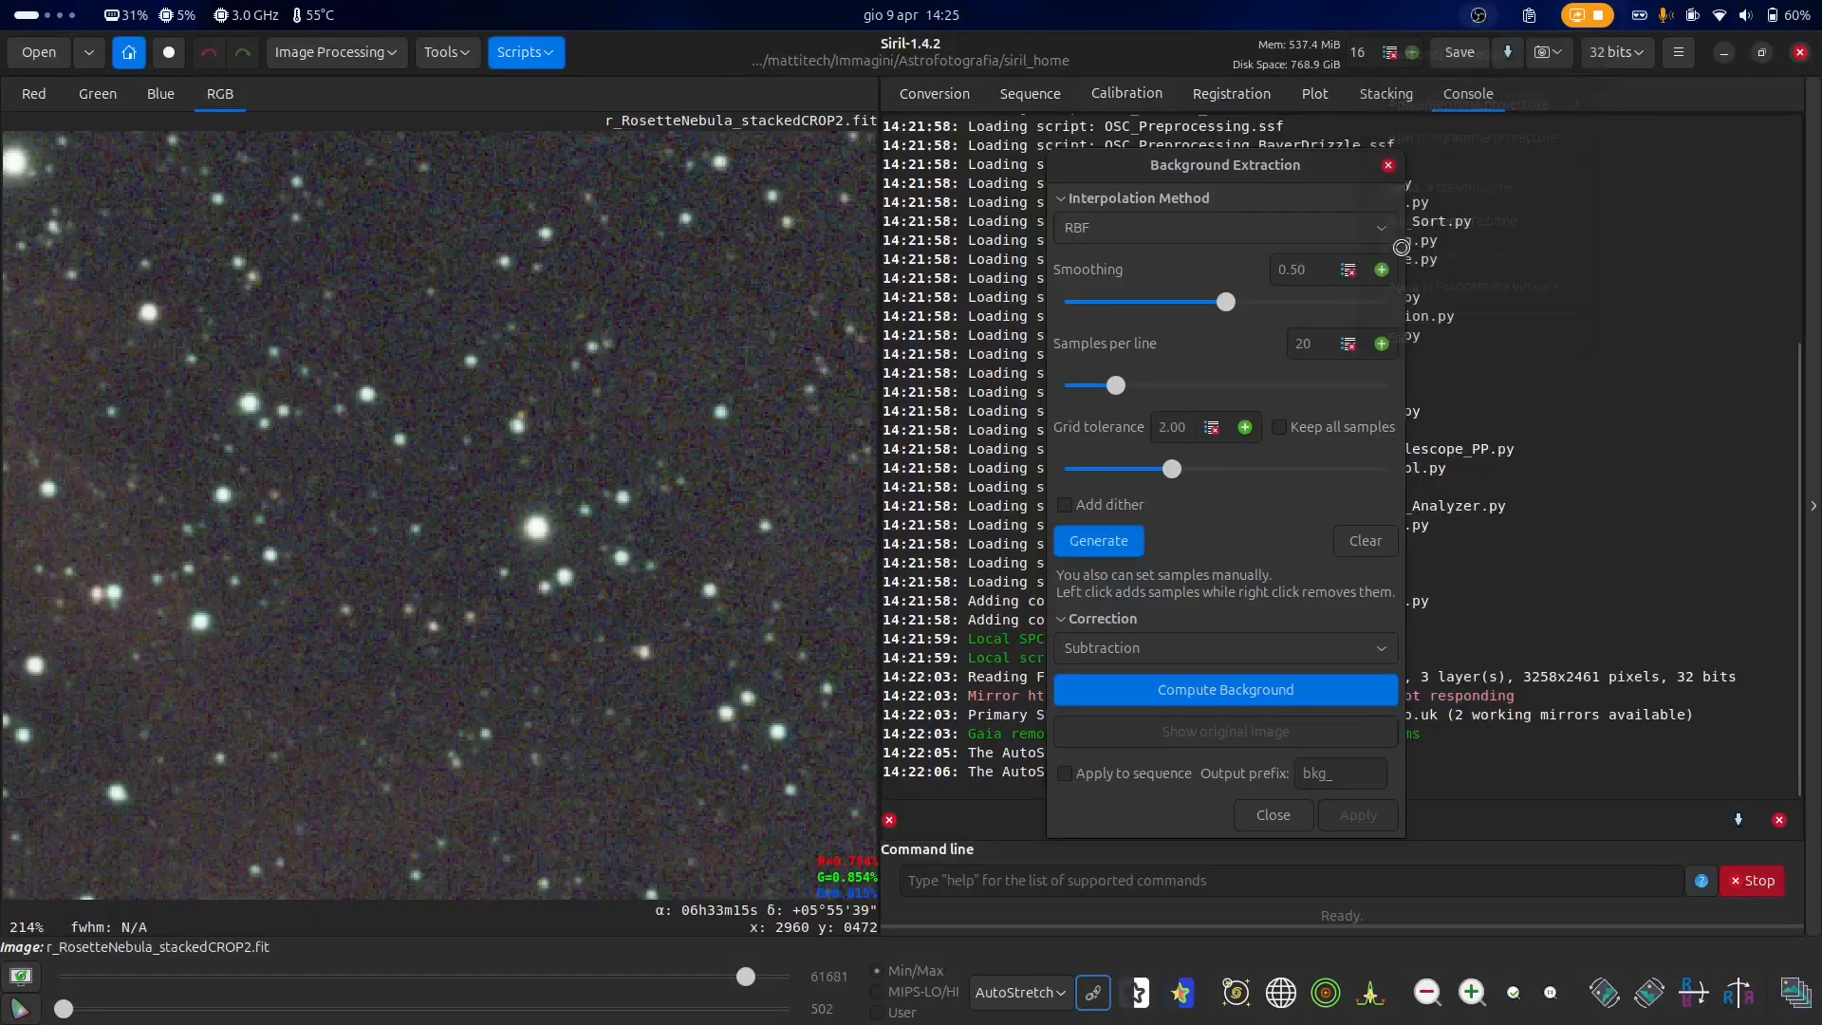
- Manually place background samples on dark sky areas in the upper-right part of the nebula image
click(686, 340)
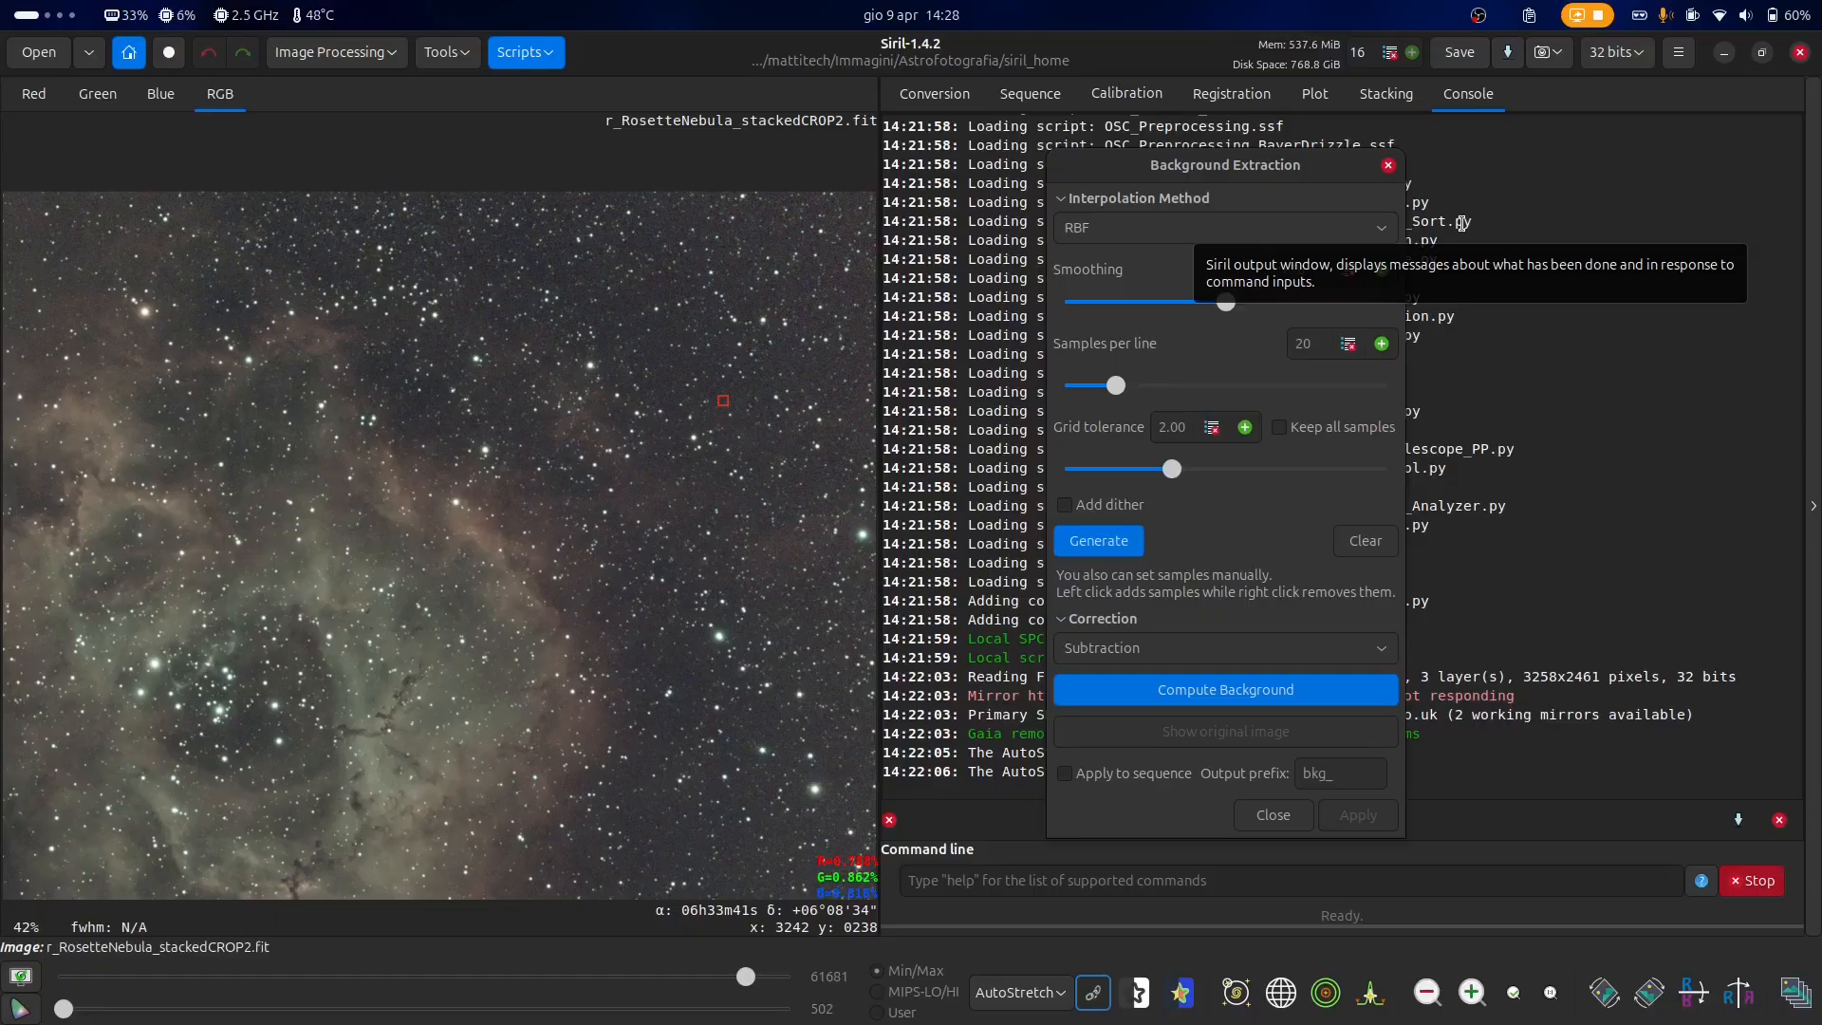
scroll(760, 380, up, 4)
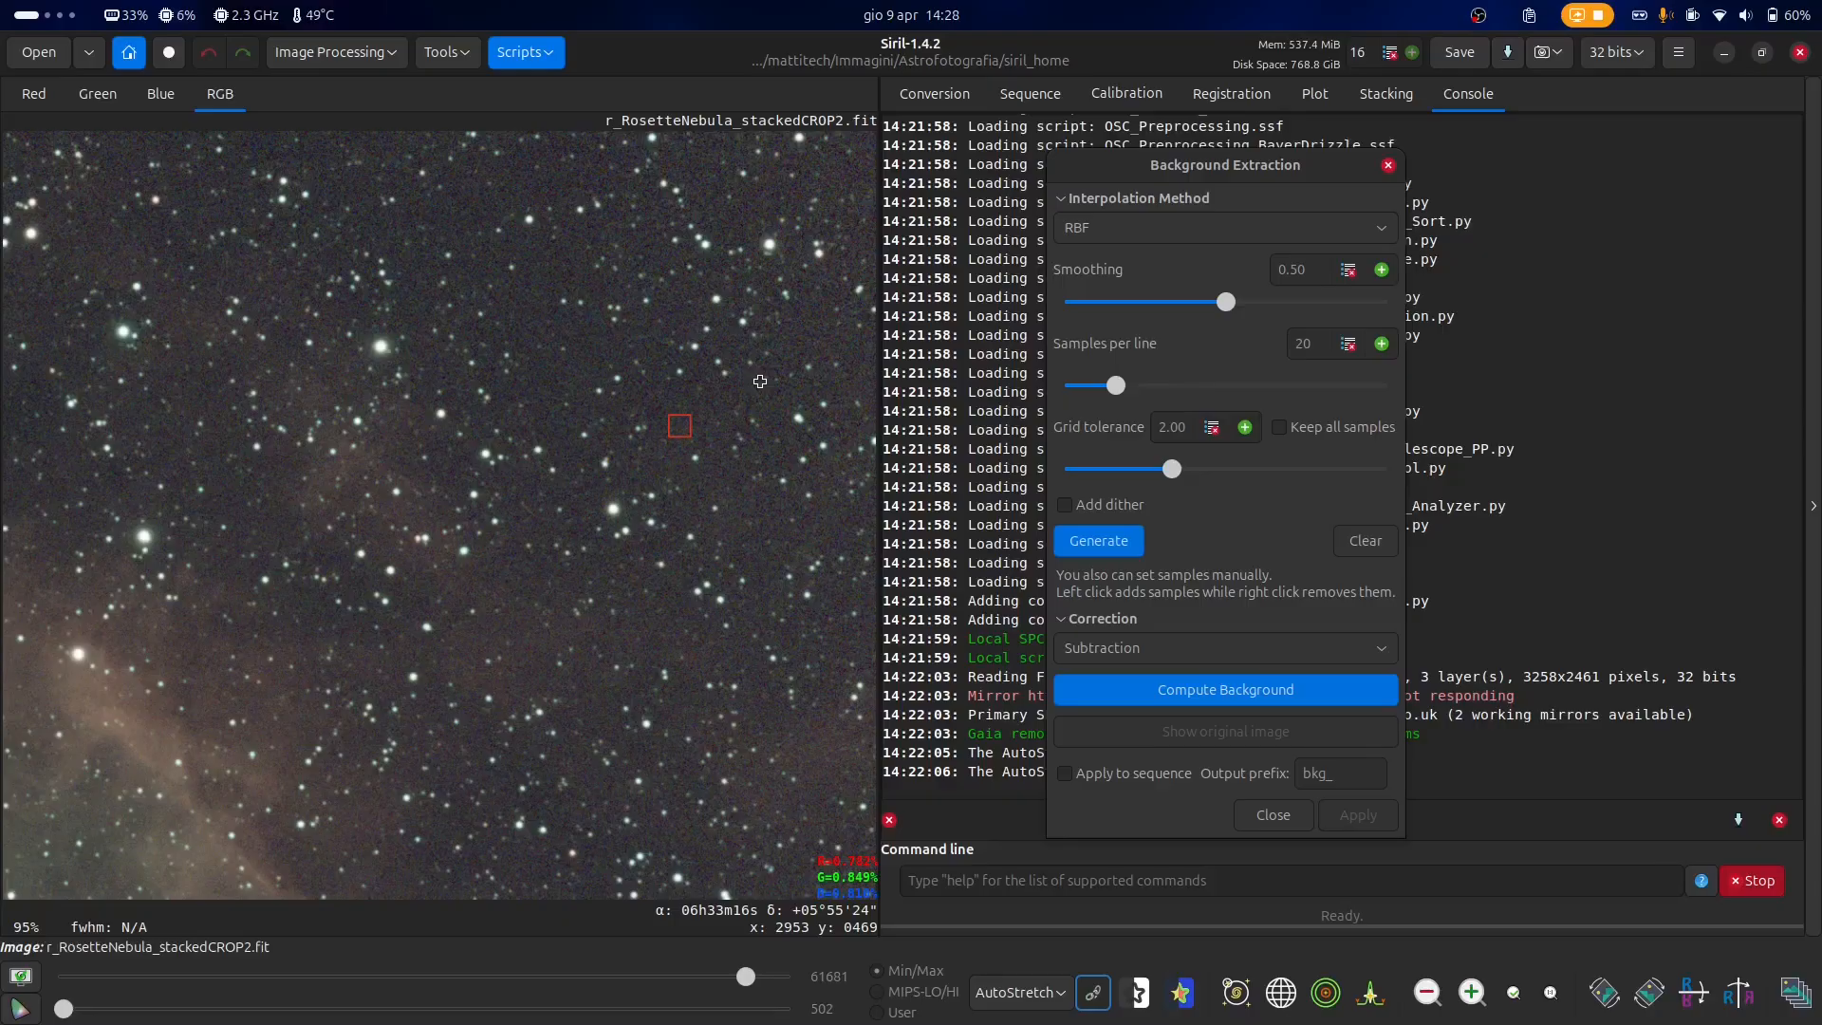
scroll(707, 347, down, 4)
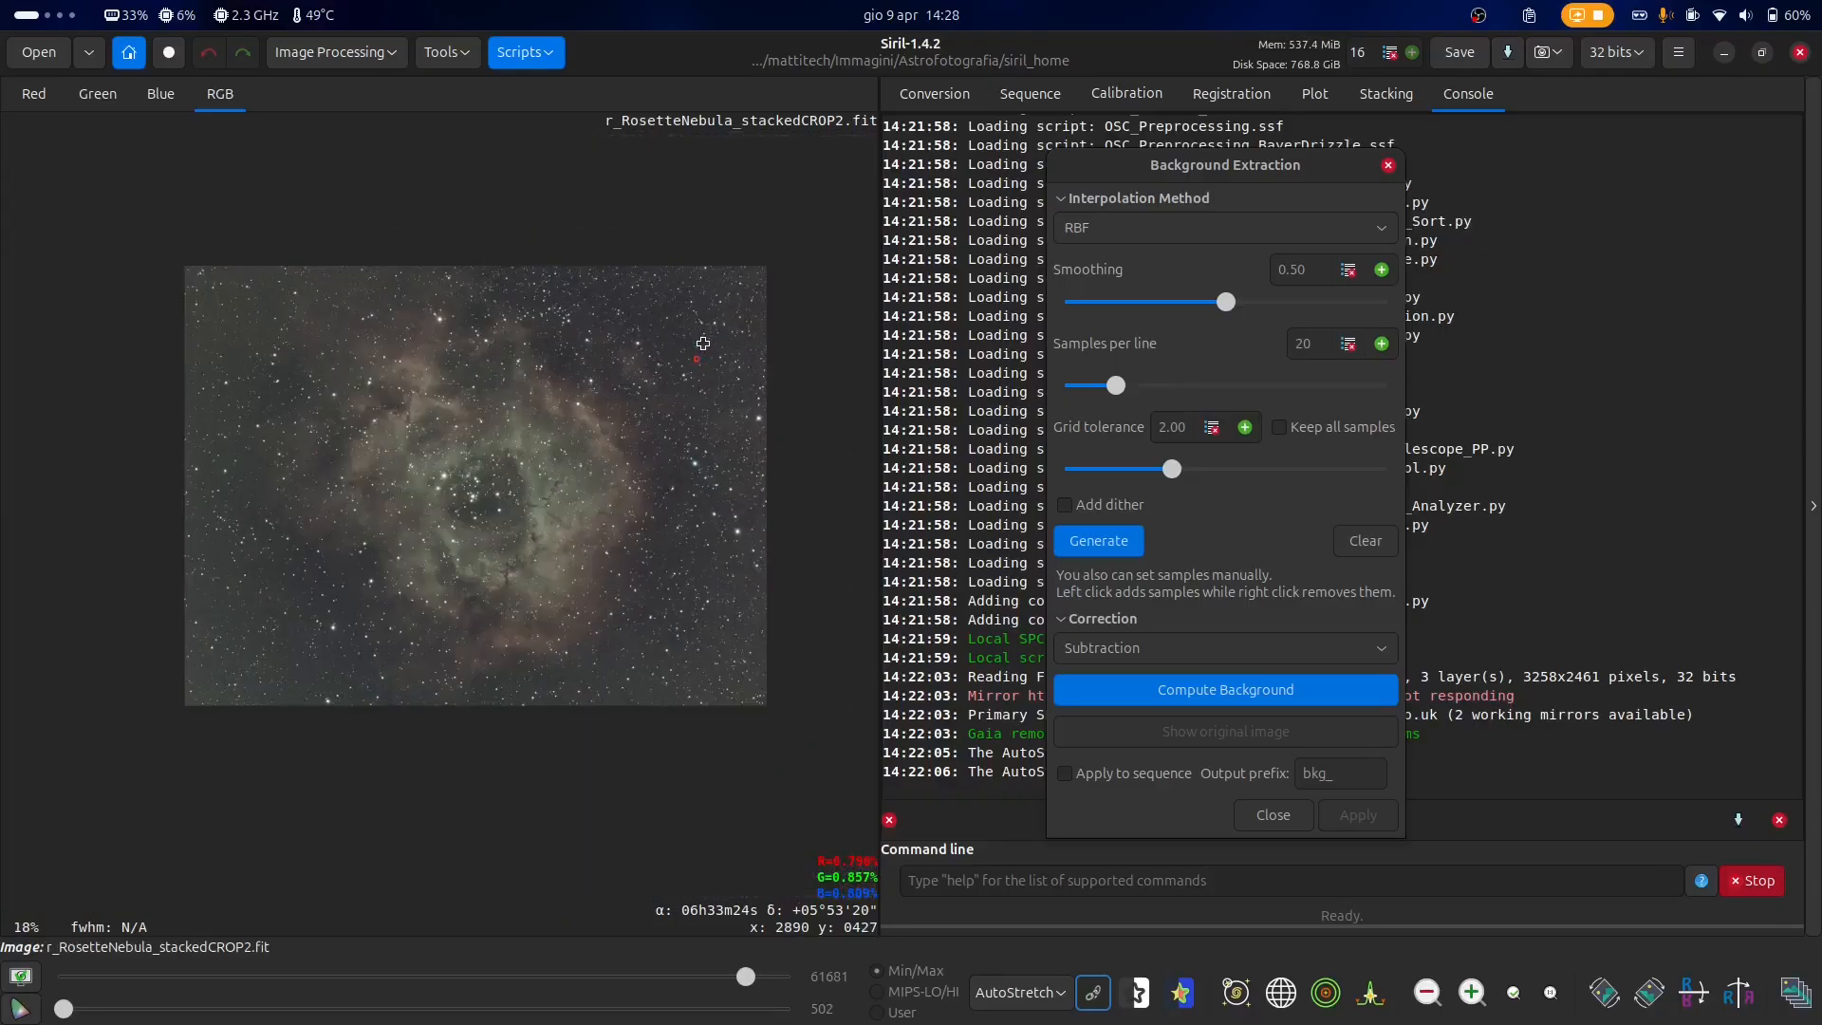
scroll(703, 343, up, 4)
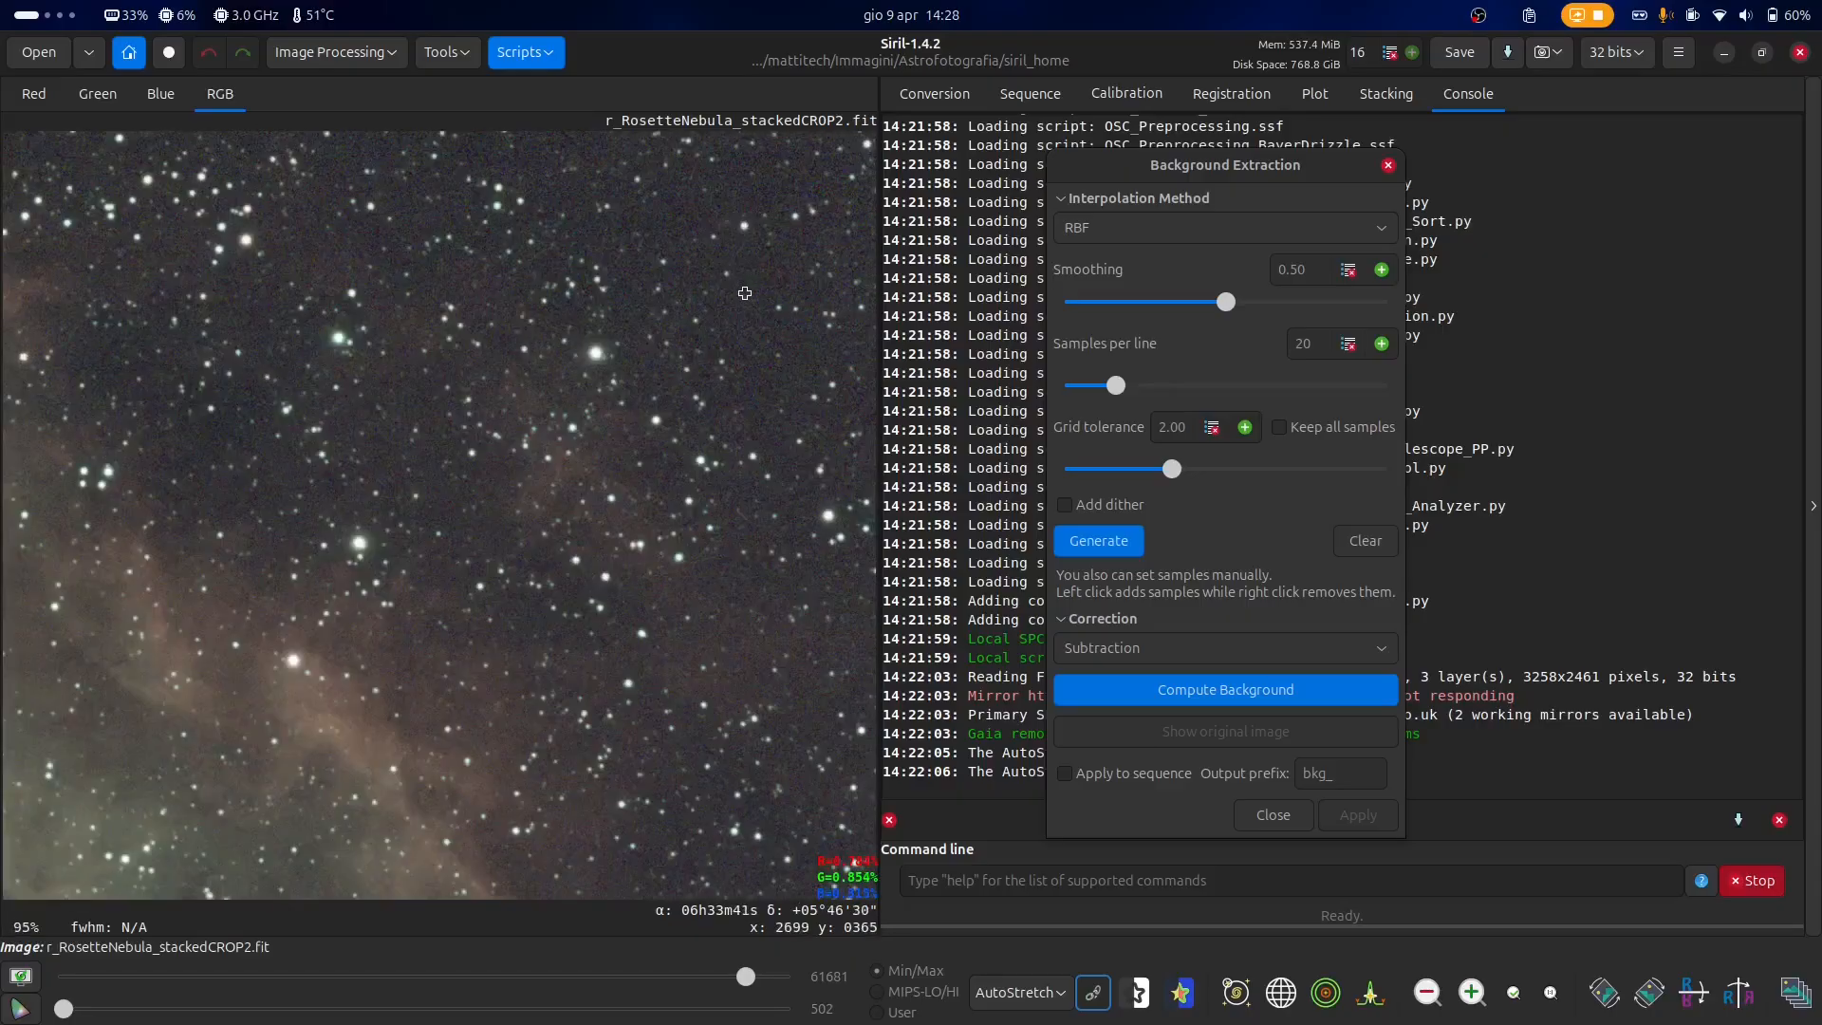
click(745, 294)
scroll(754, 453, down, 1)
click(849, 439)
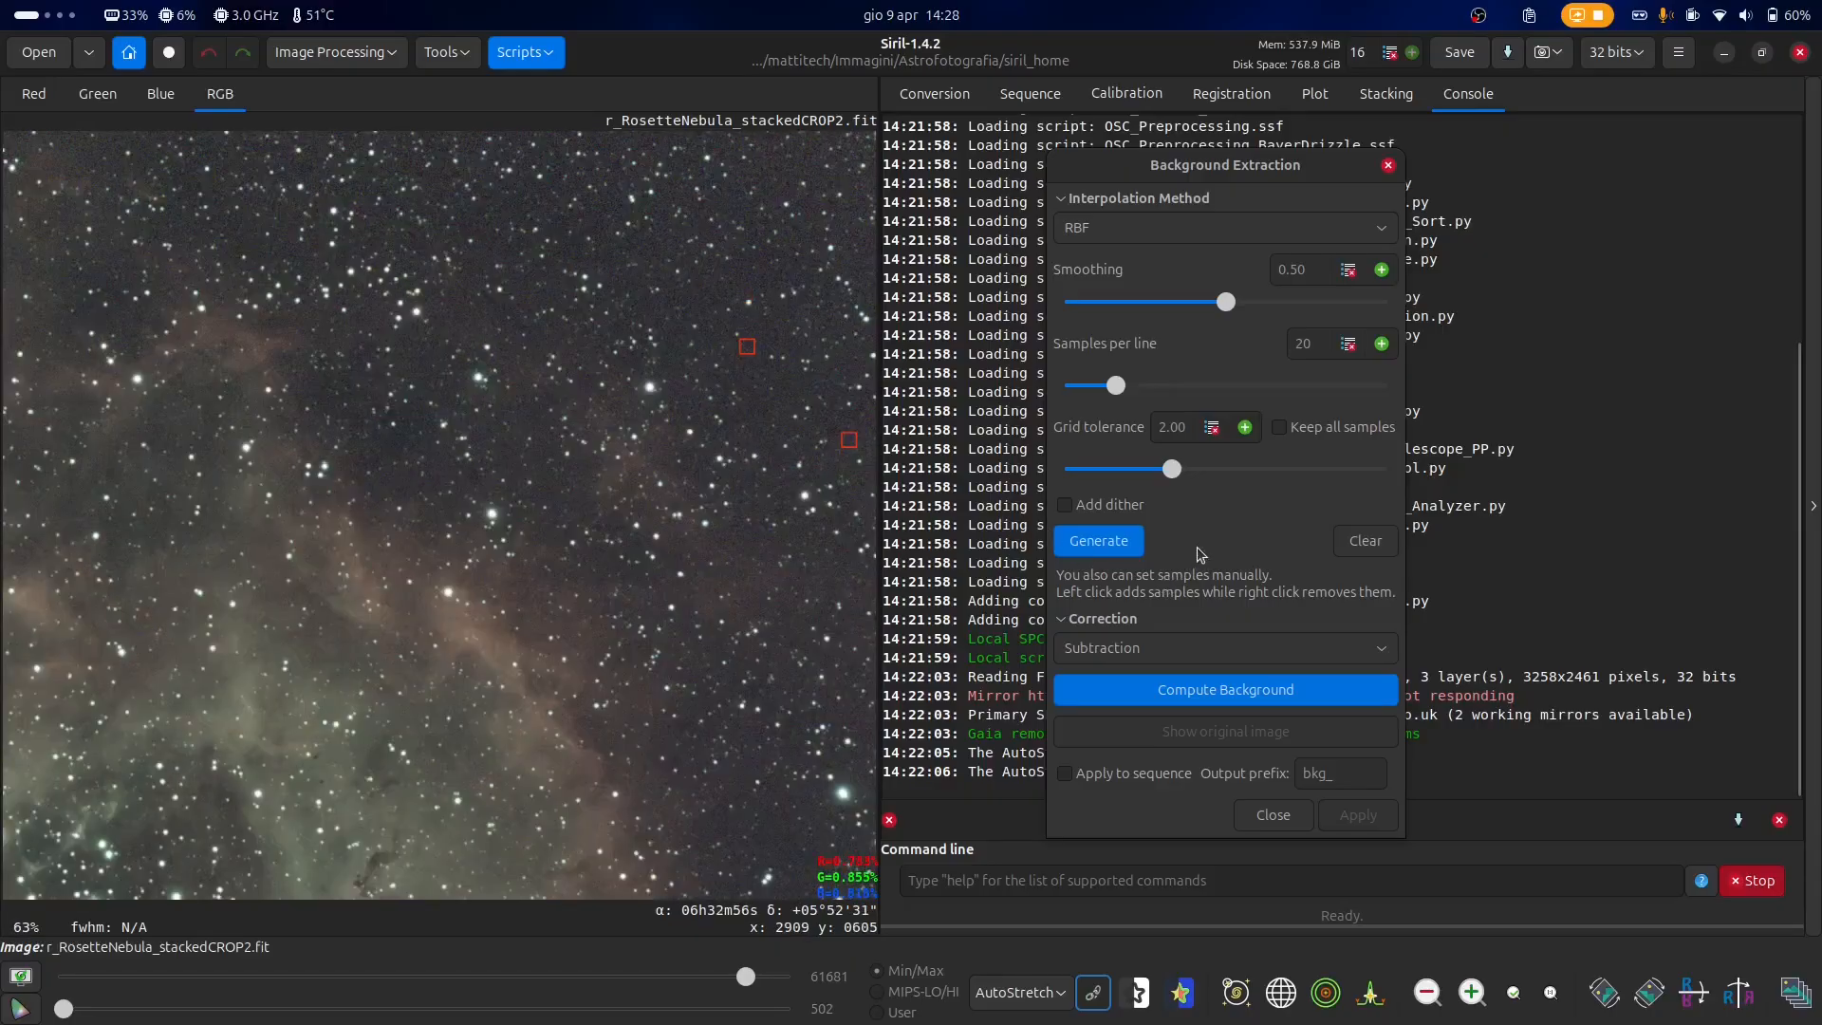
- Generate an automatic grid of background samples using 20 samples per line and a grid tolerance of 2.00, and inspect its coverage
click(1120, 553)
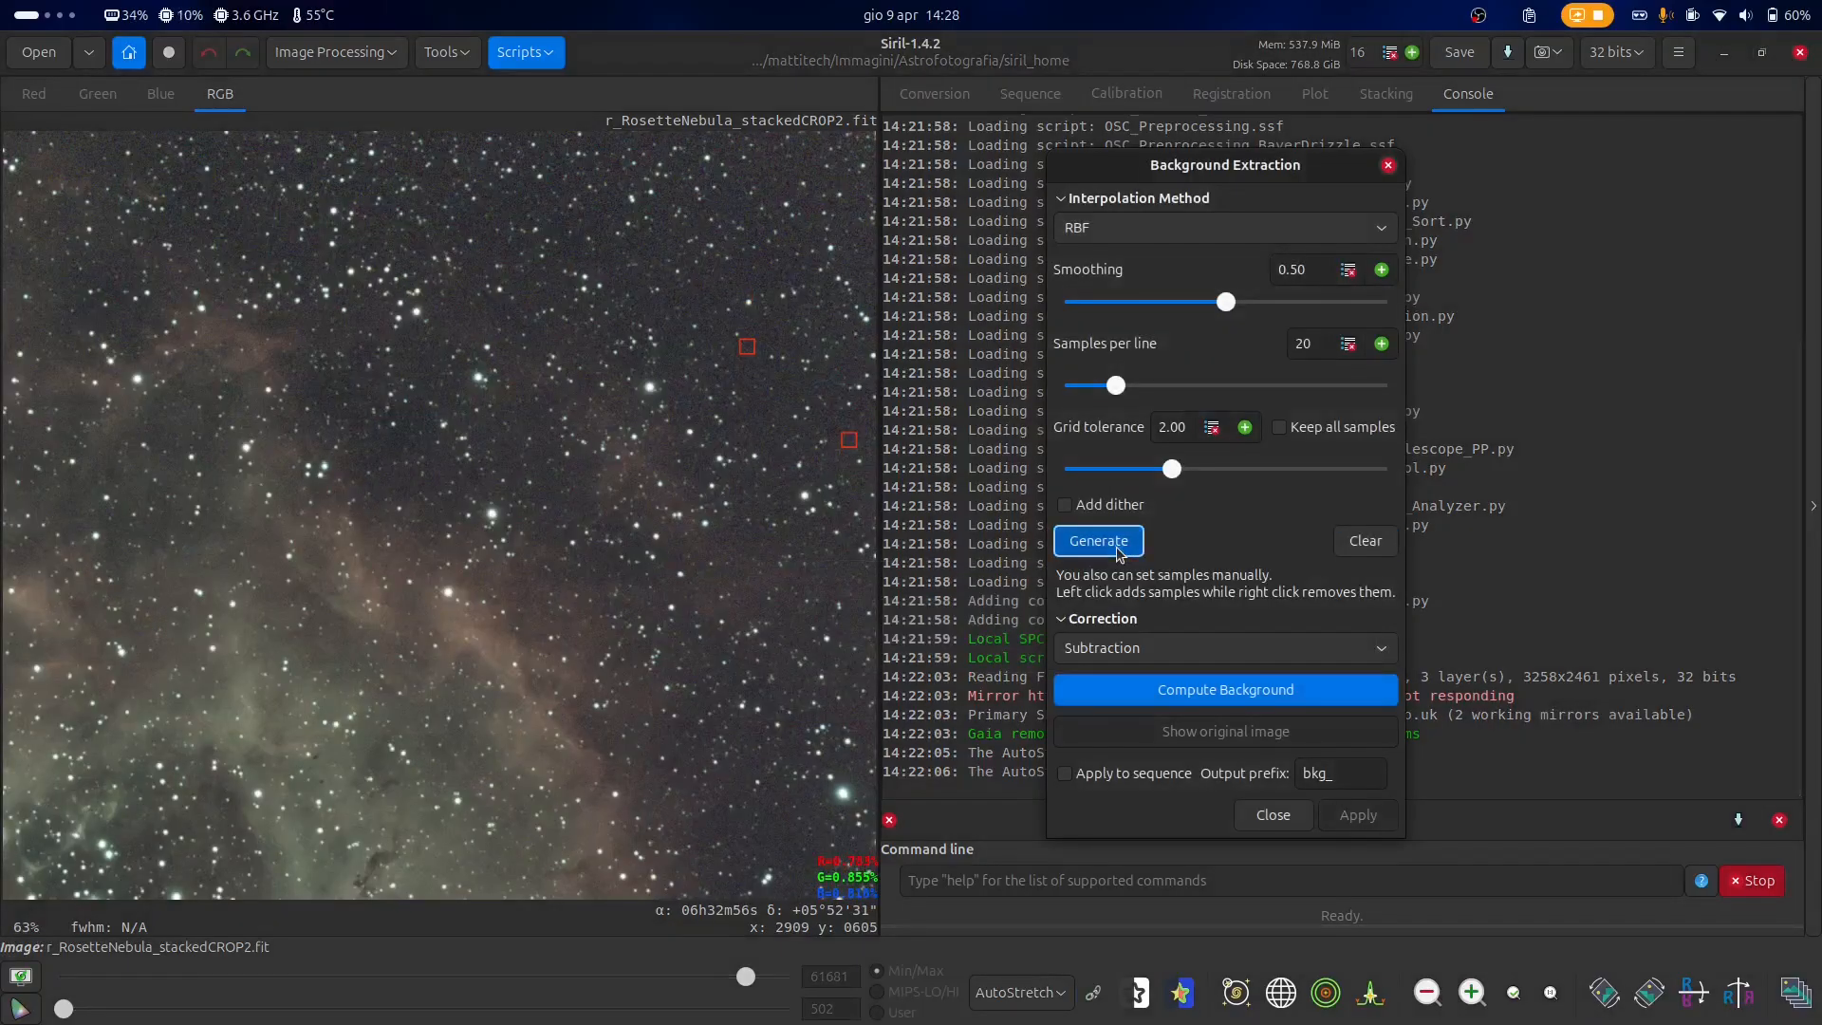
scroll(628, 619, down, 2)
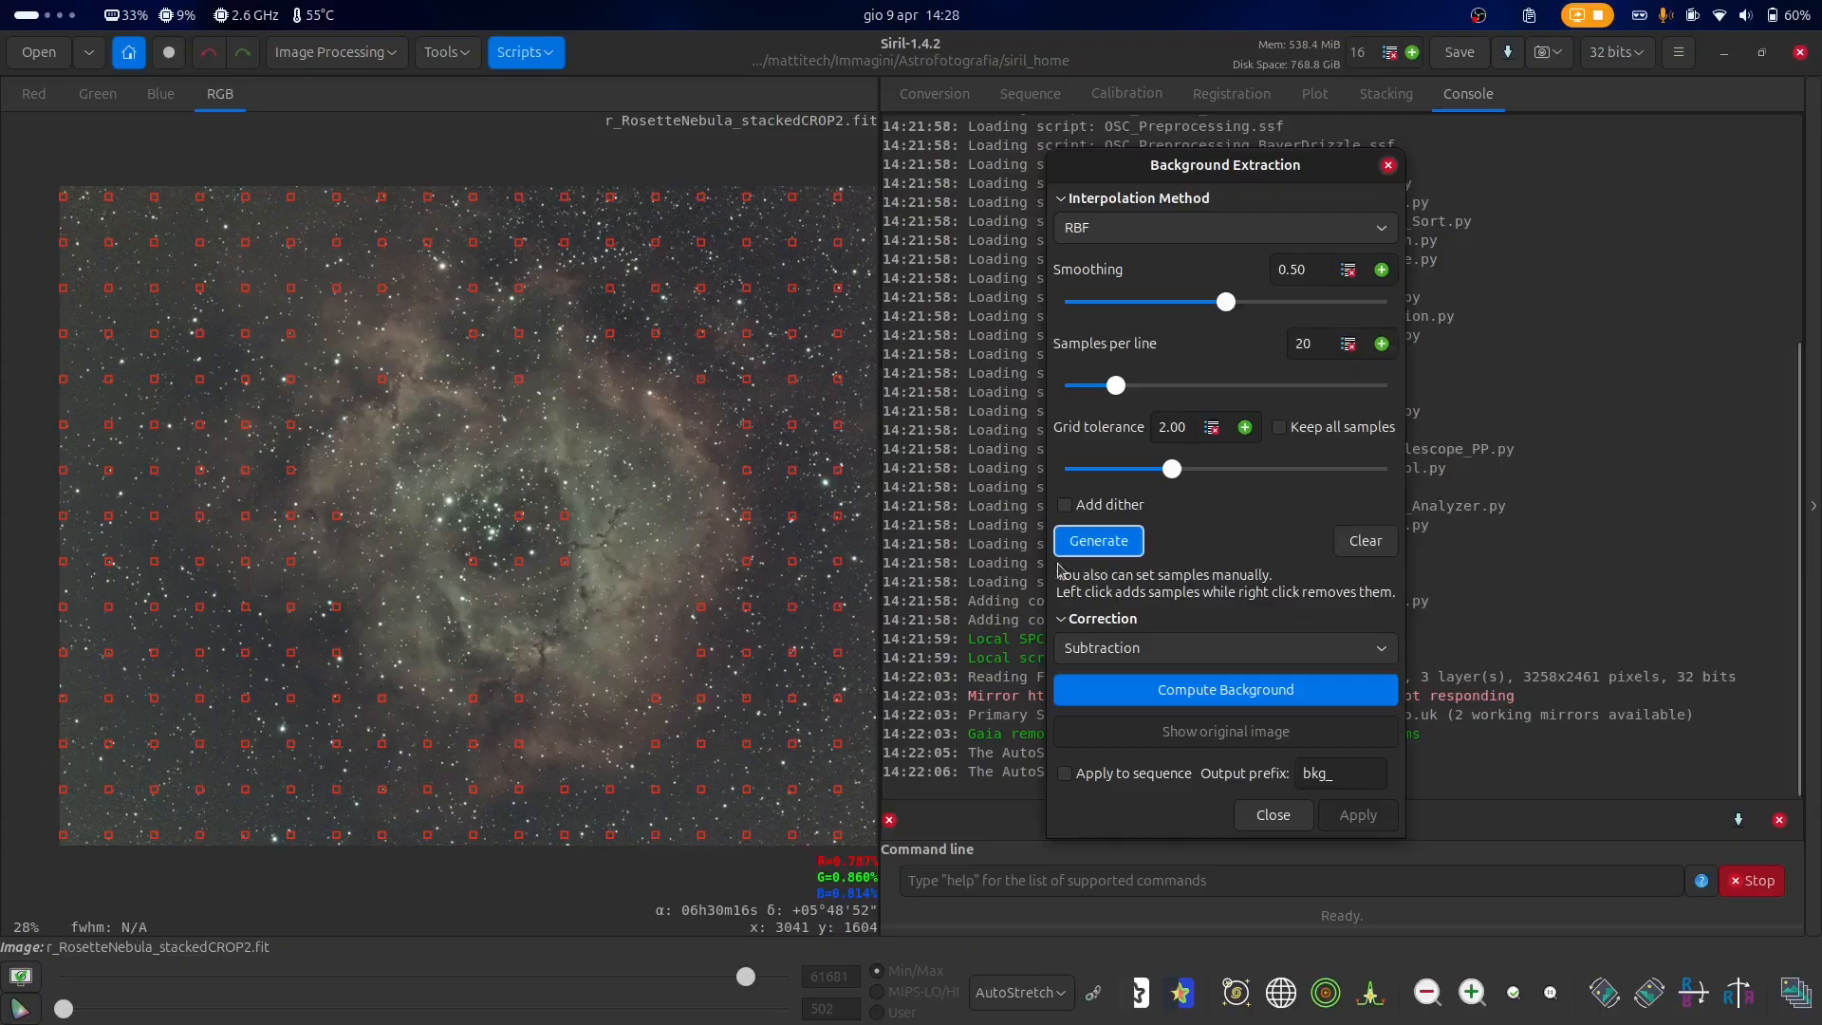
scroll(297, 415, down, 1)
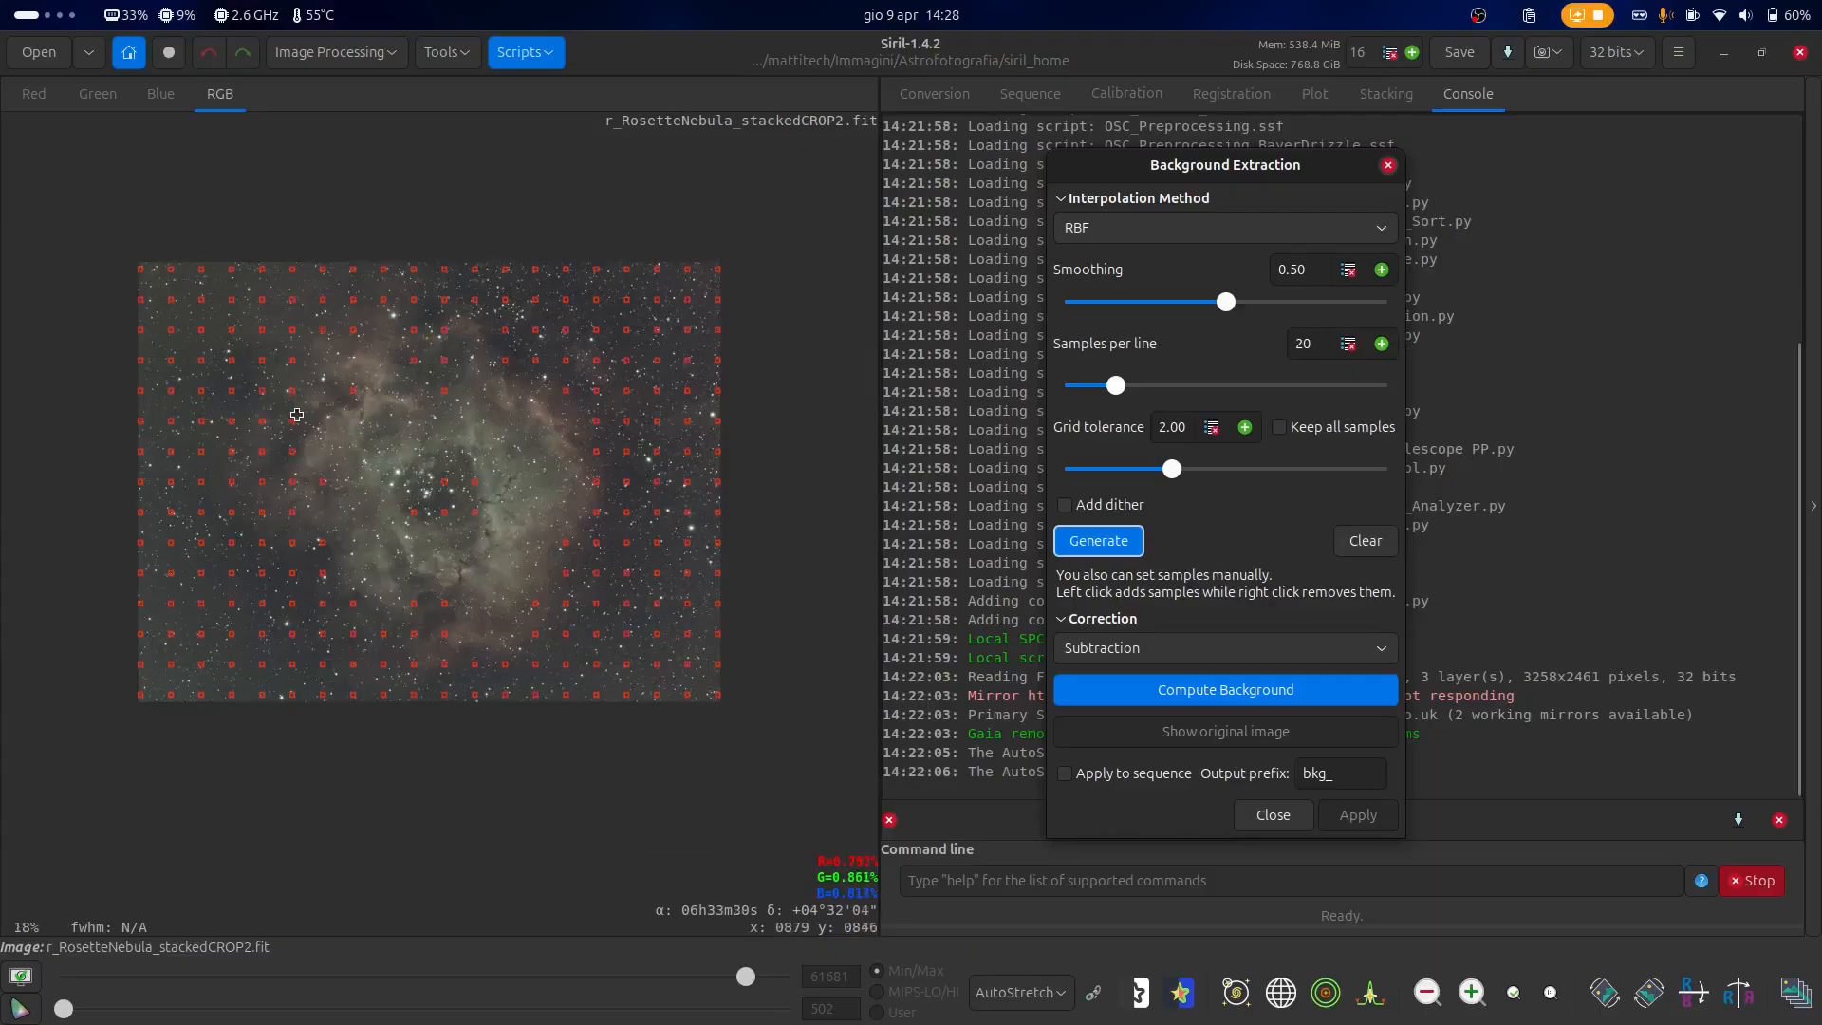
scroll(481, 460, up, 1)
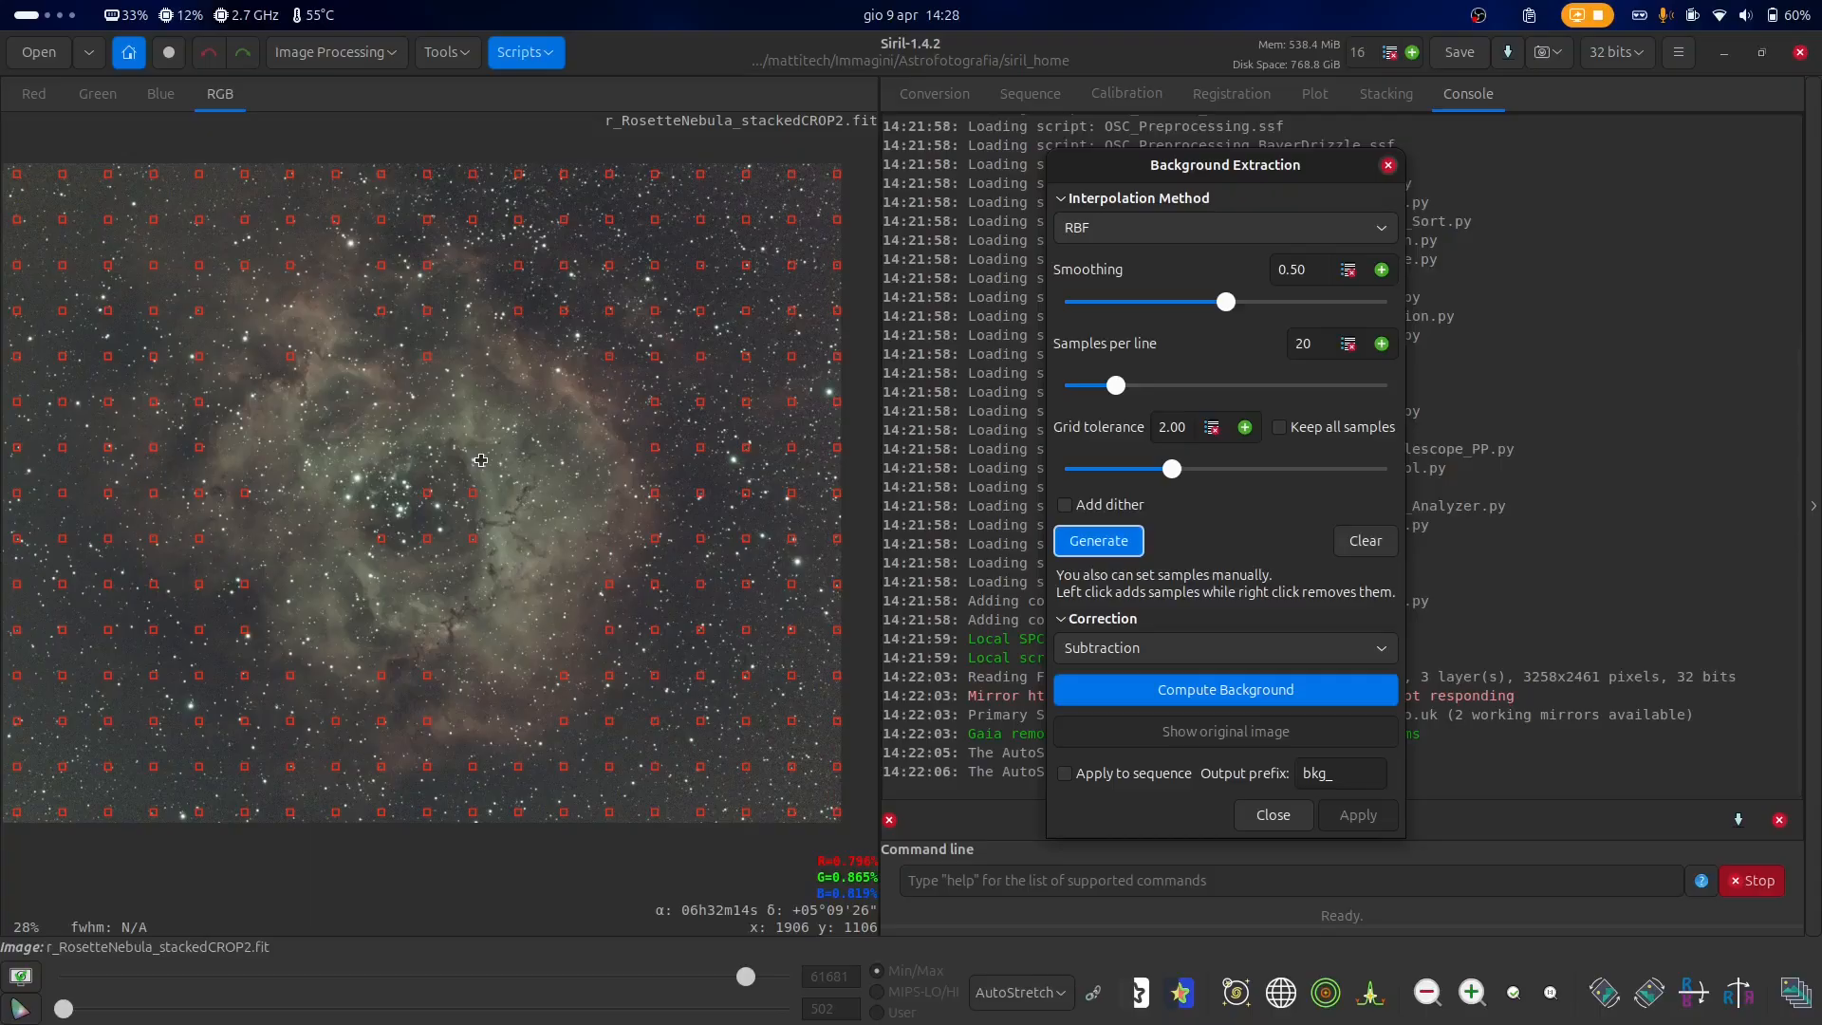
- Compute a trial background from the sample grid with RBF interpolation and Subtraction correction, and clear all samples
scroll(430, 690, up, 4)
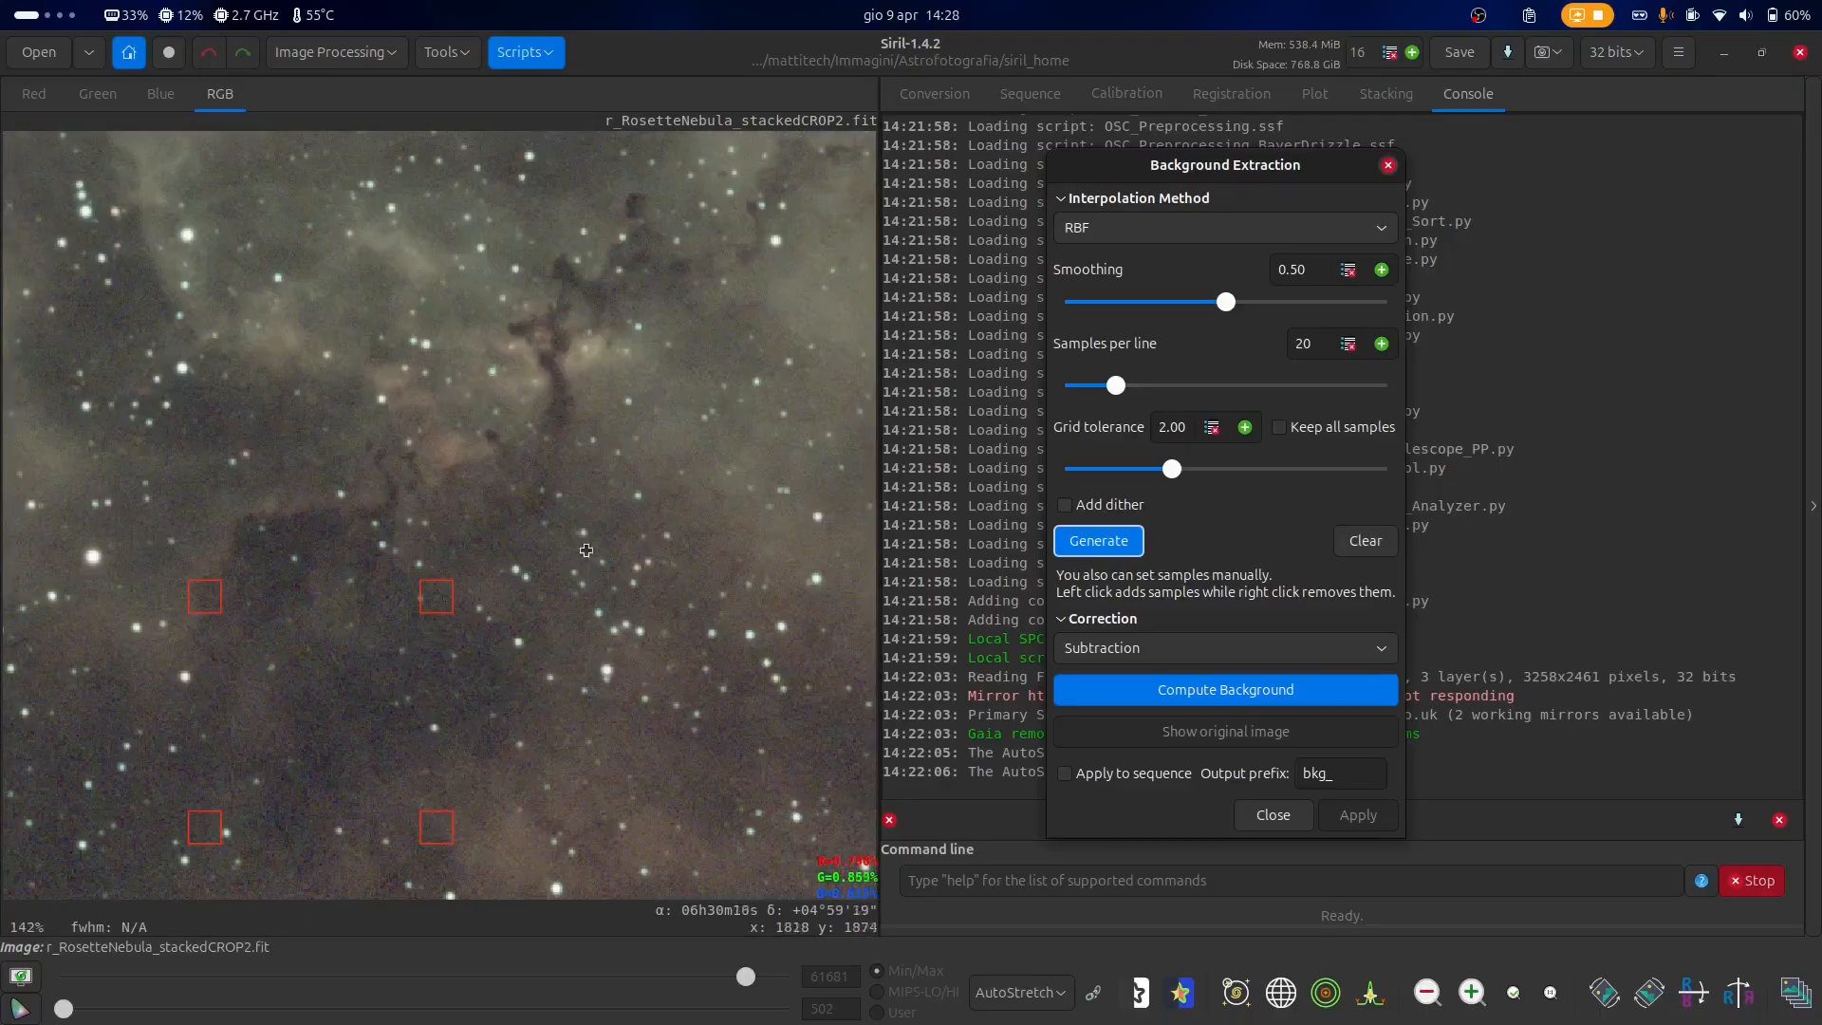
scroll(366, 682, down, 4)
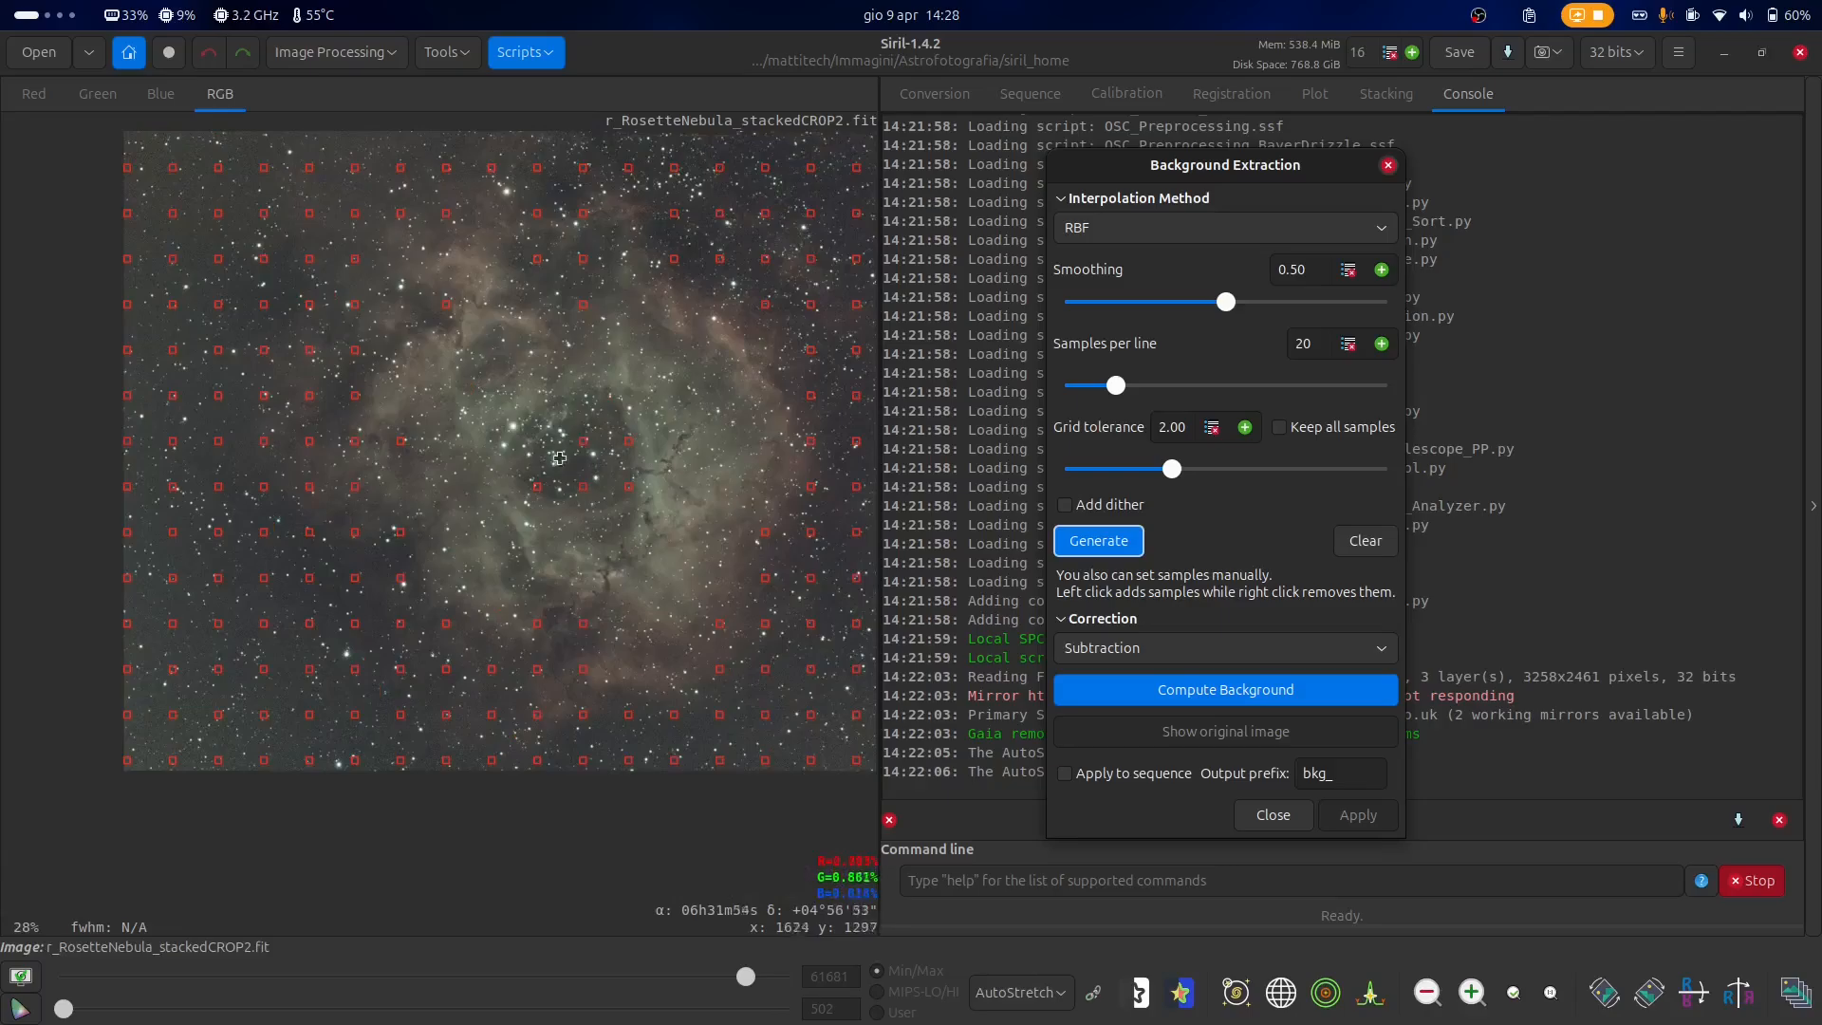
scroll(613, 449, up, 2)
scroll(613, 448, down, 2)
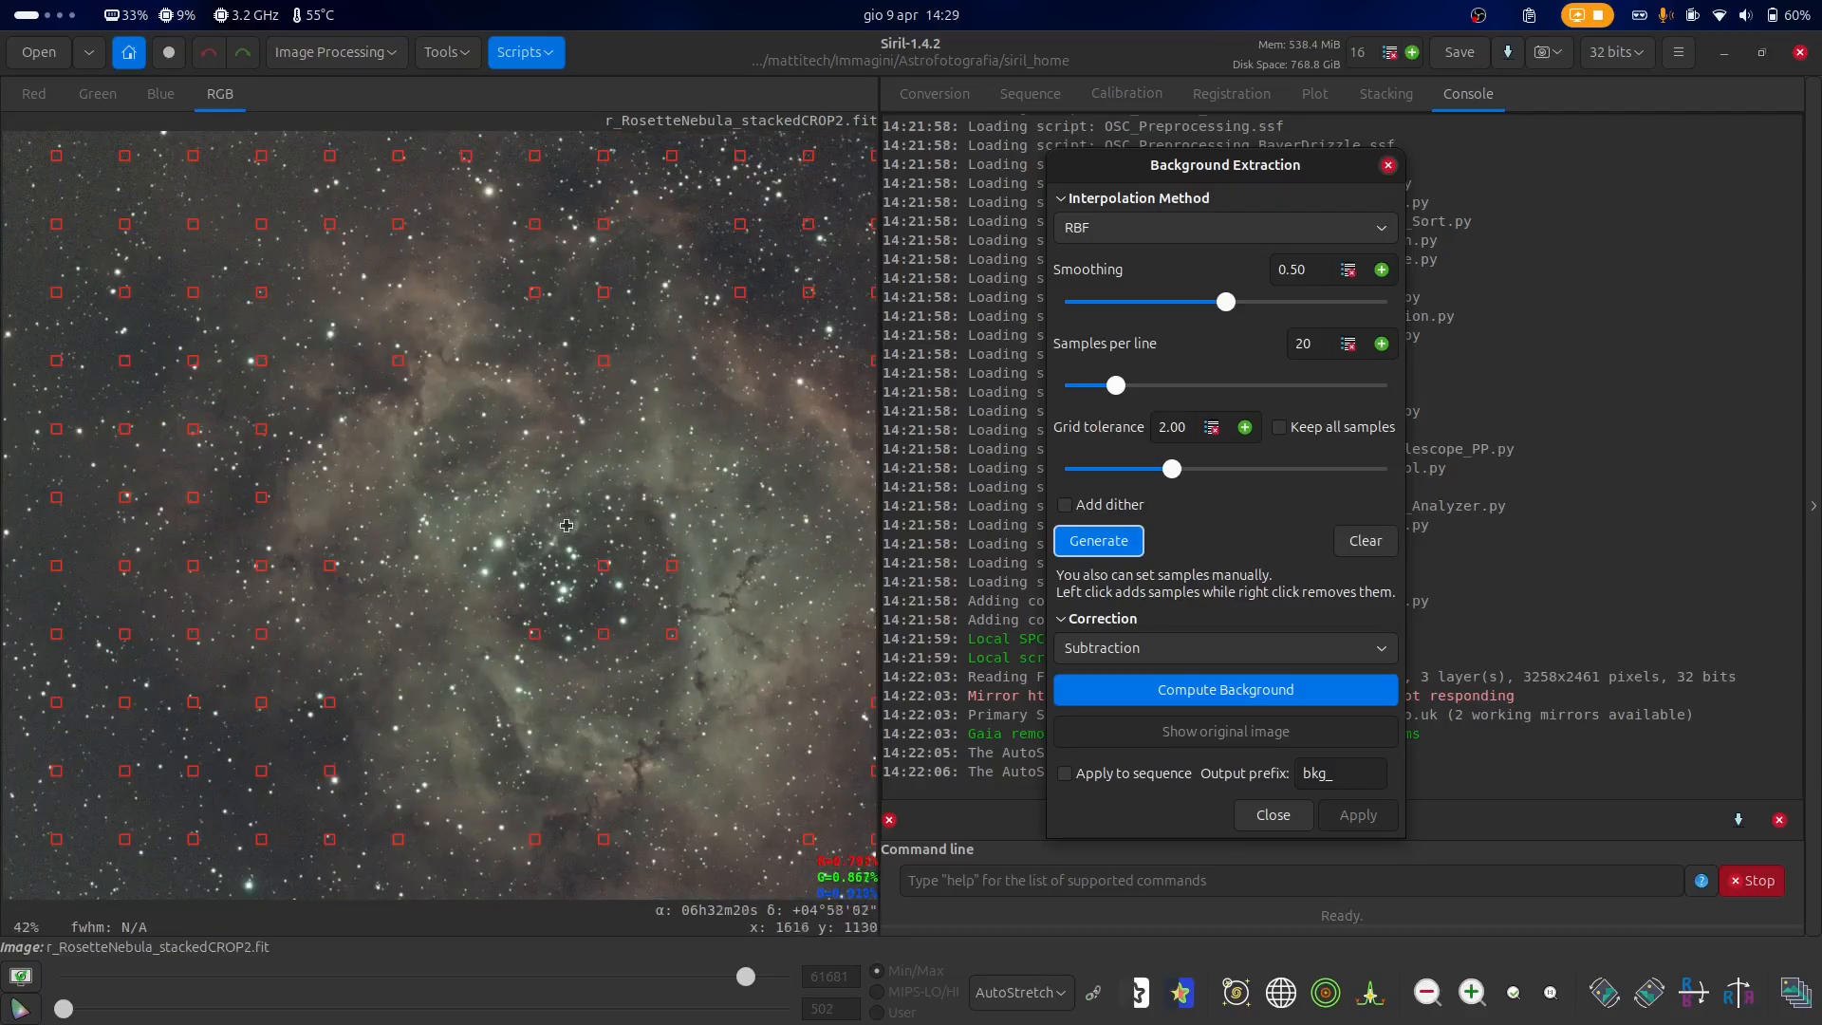
scroll(544, 506, down, 1)
scroll(544, 506, down, 1)
scroll(615, 527, up, 1)
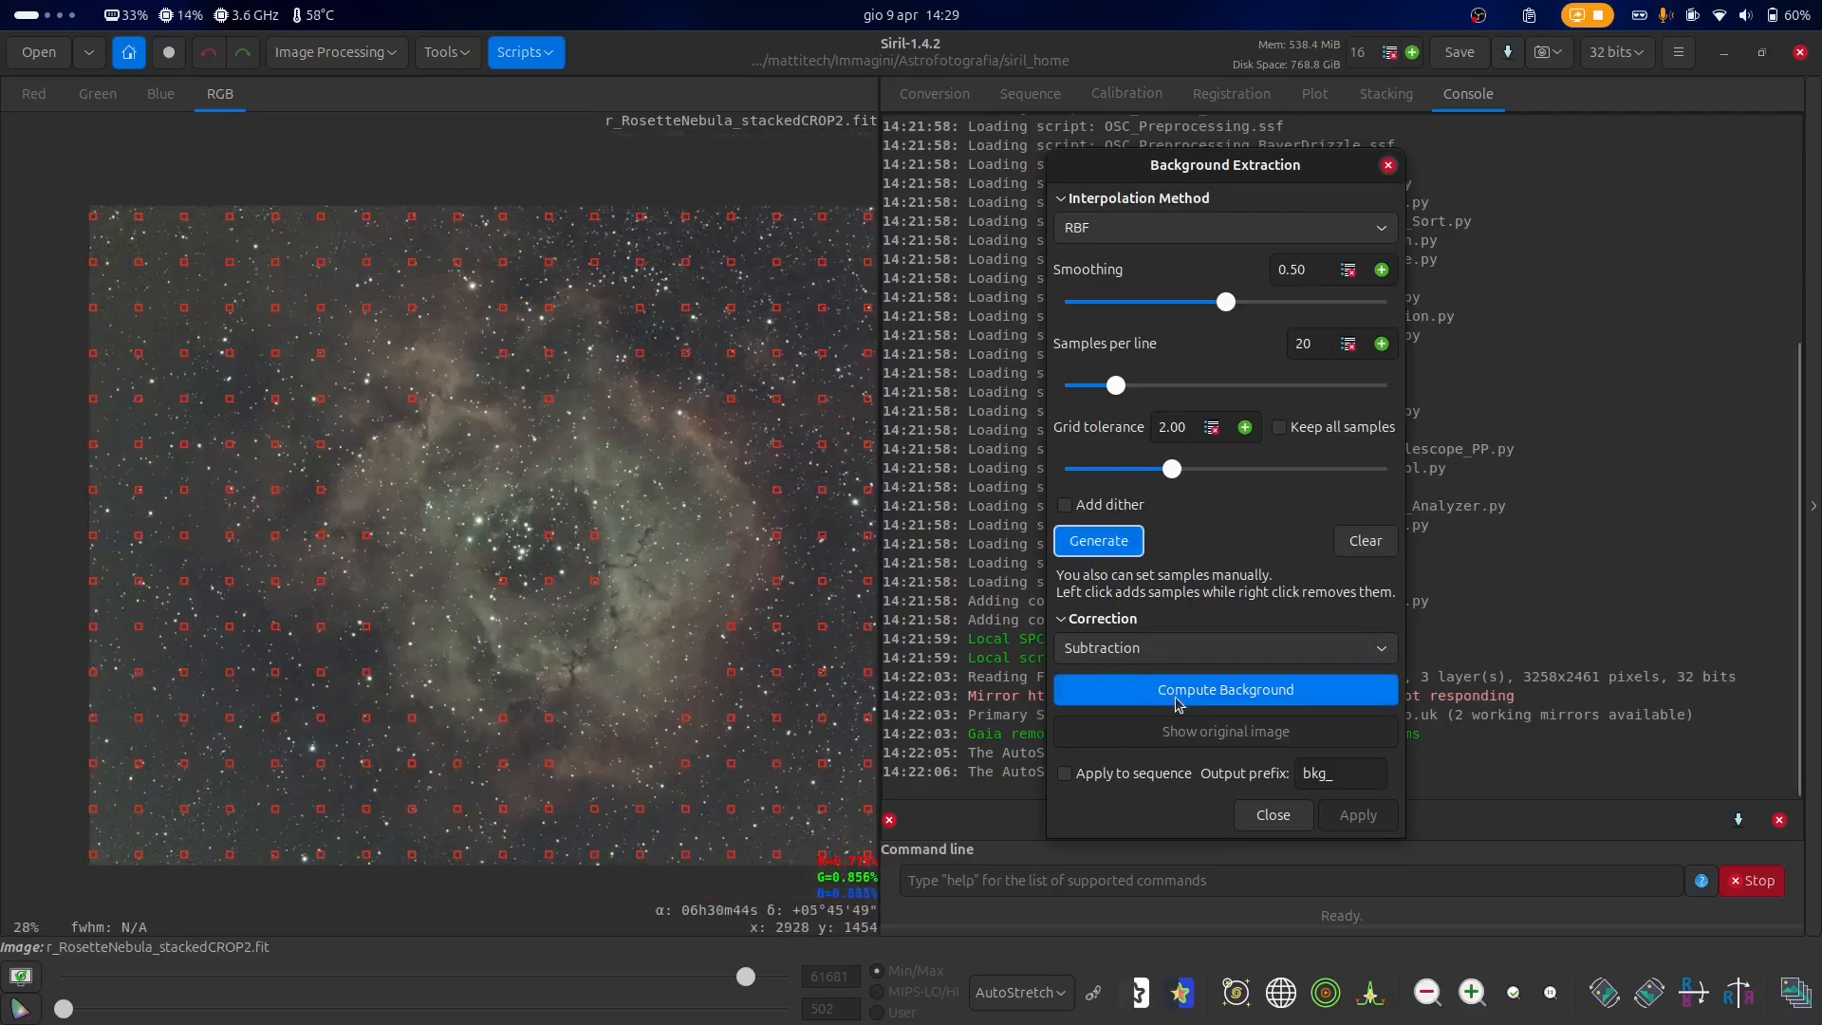
click(1235, 699)
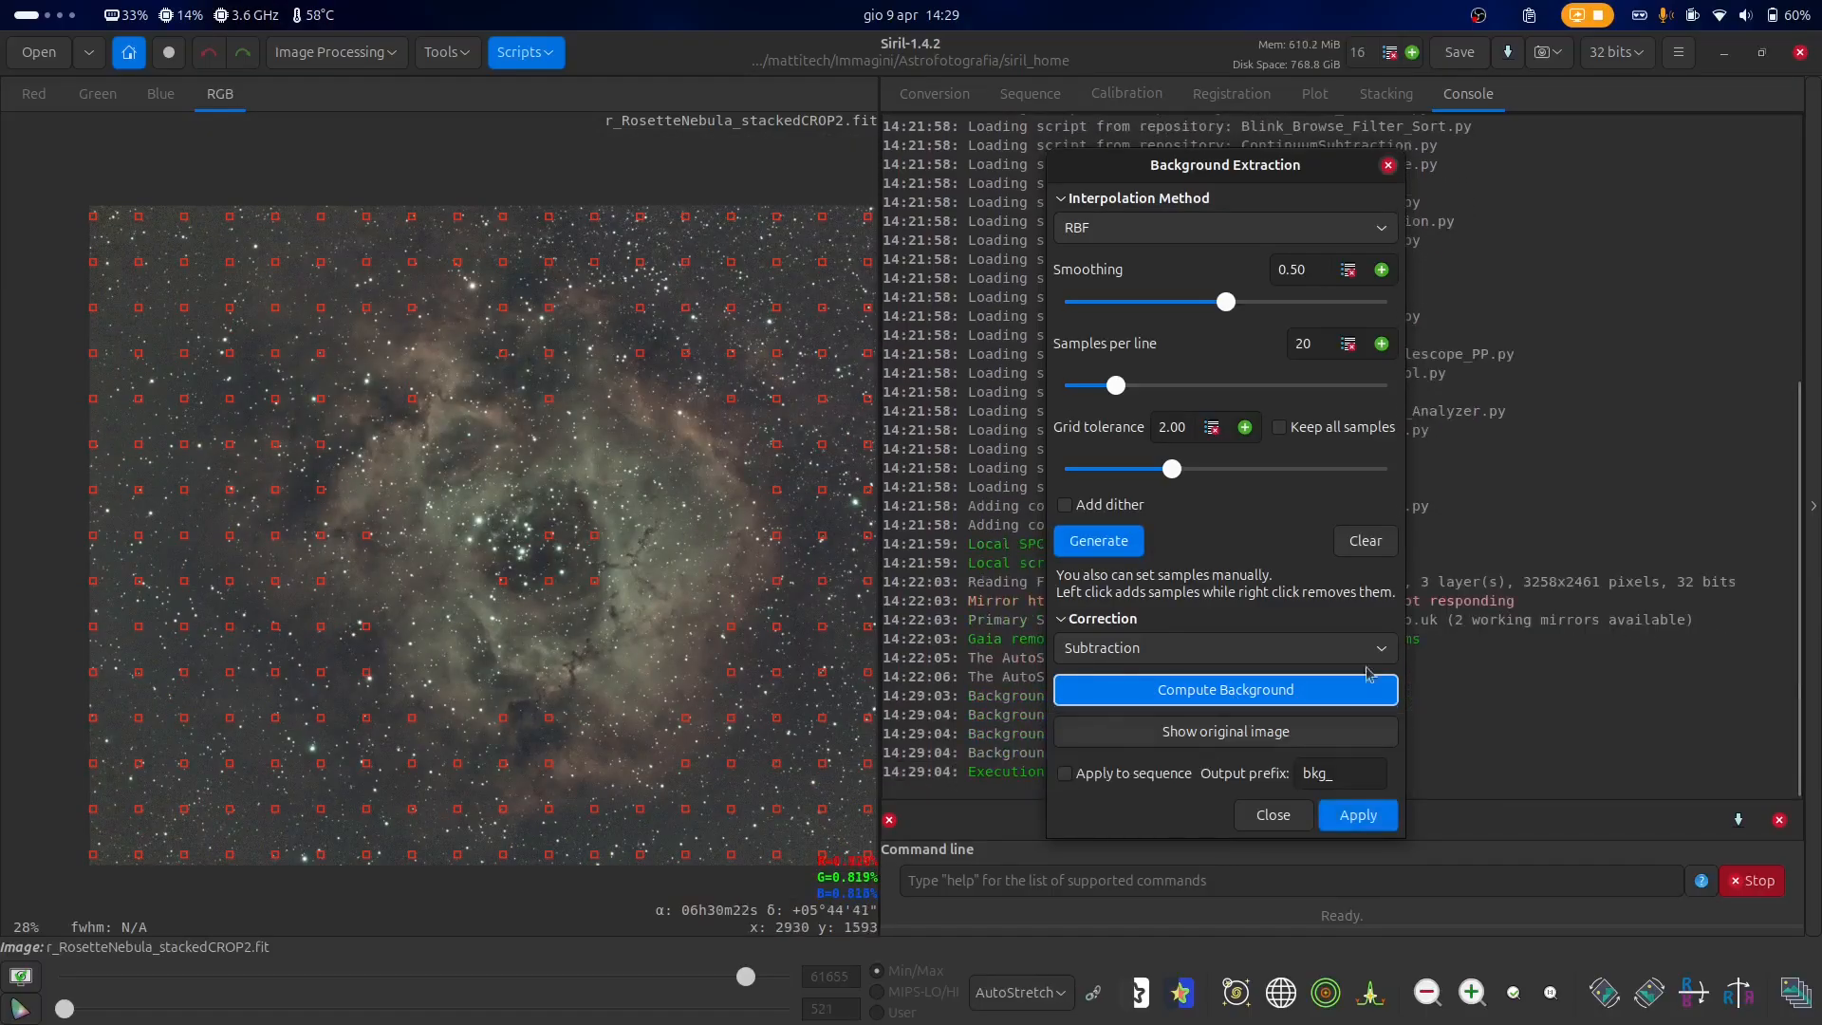
click(1385, 551)
- Compare the background-corrected preview with the original image, examining the nebula's dark lanes and upper dust regions
scroll(677, 623, up, 3)
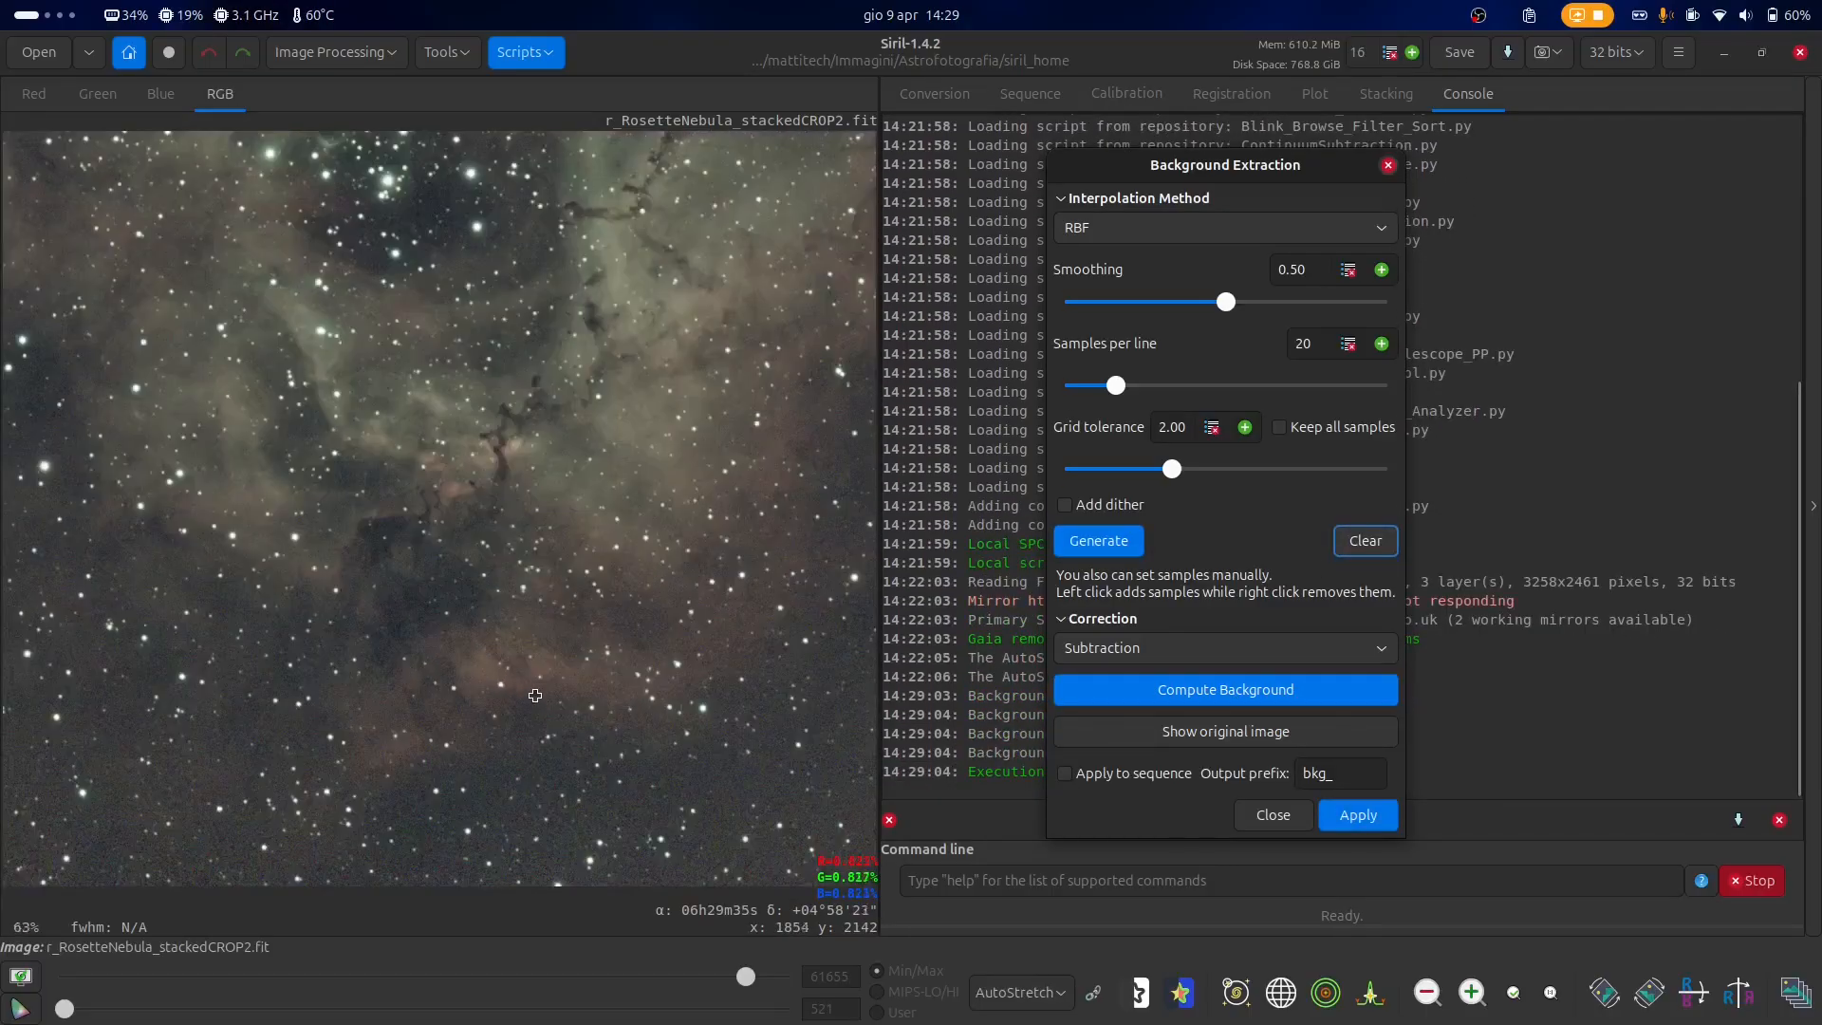
click(1103, 736)
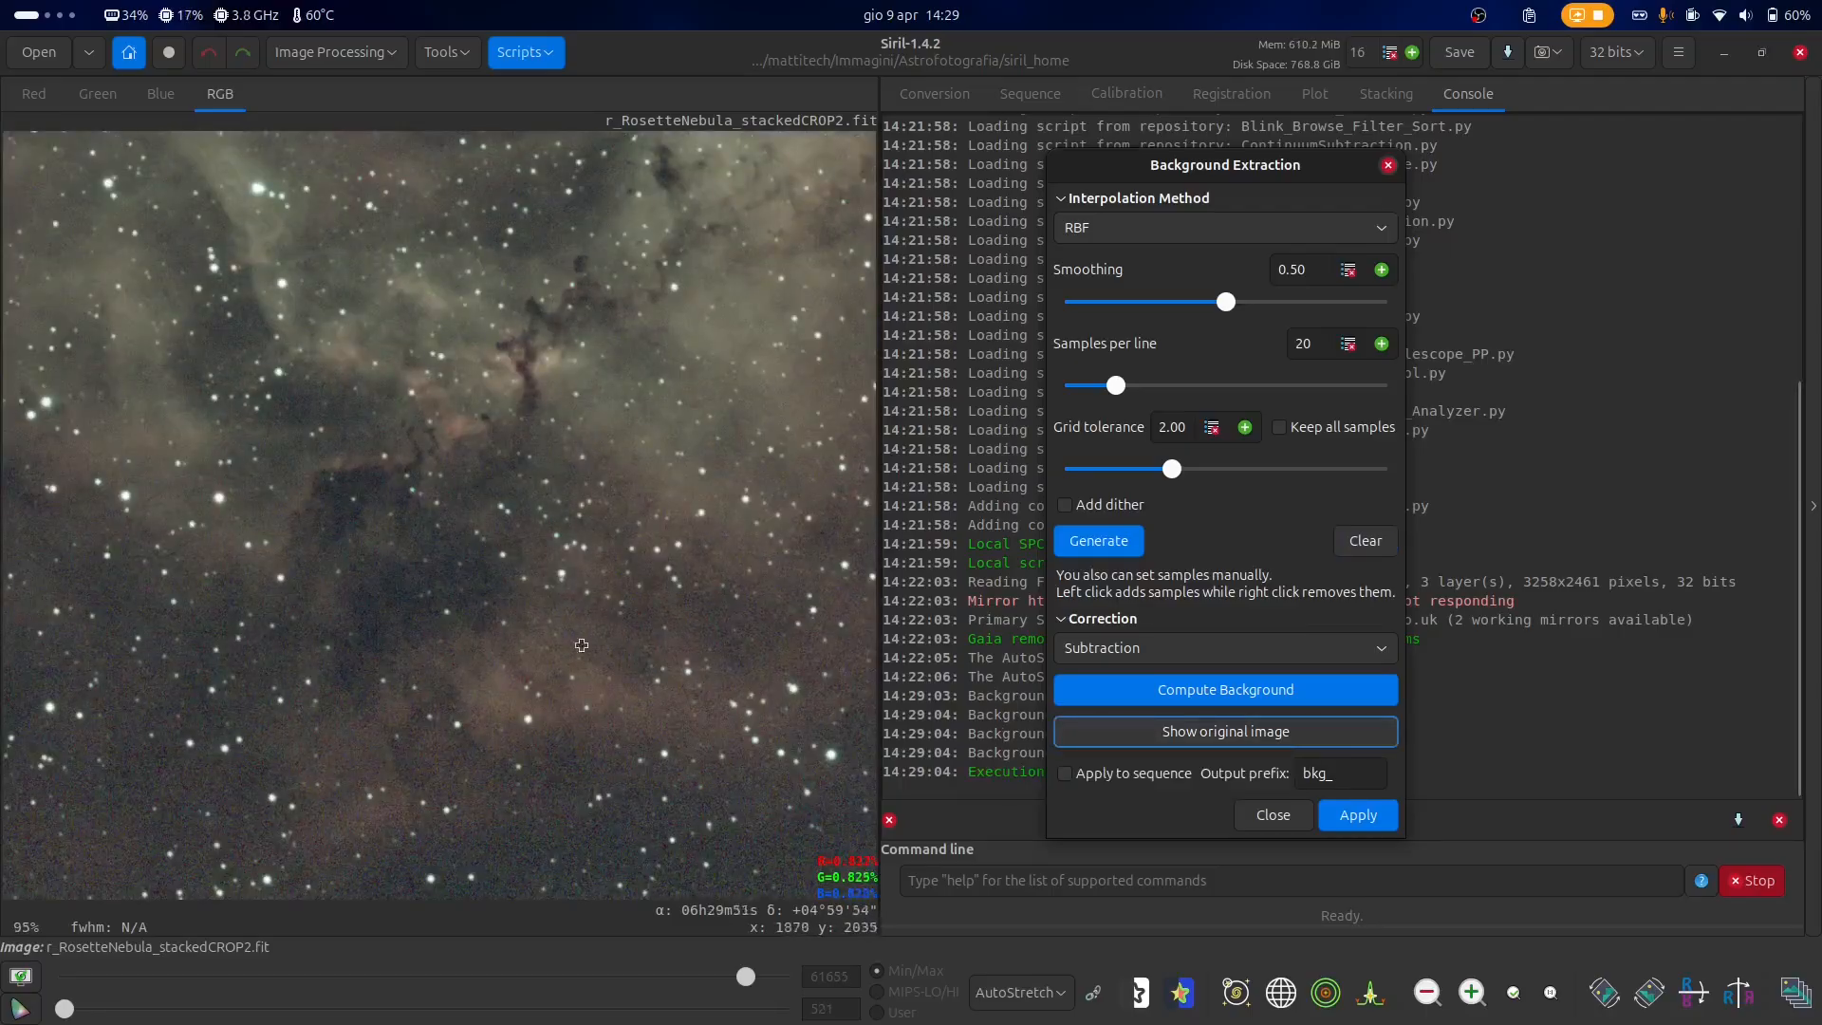
scroll(344, 695, down, 3)
scroll(455, 401, up, 2)
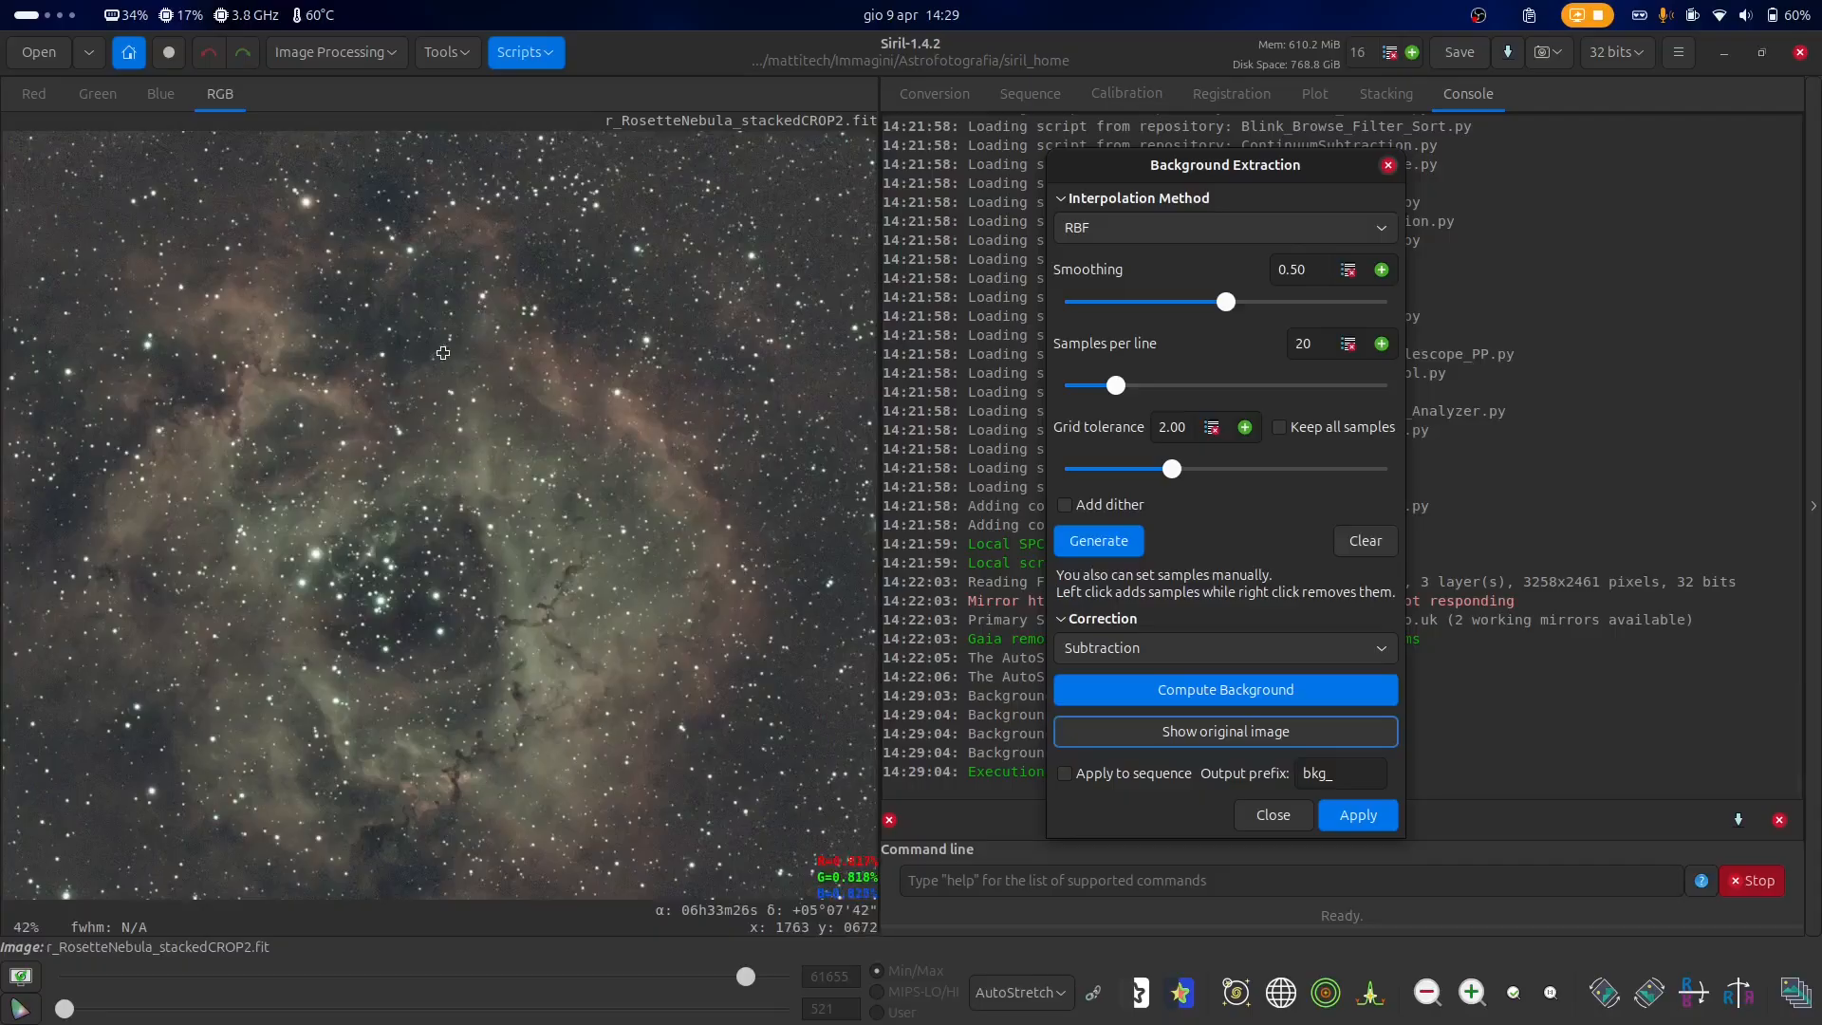
scroll(669, 629, up, 1)
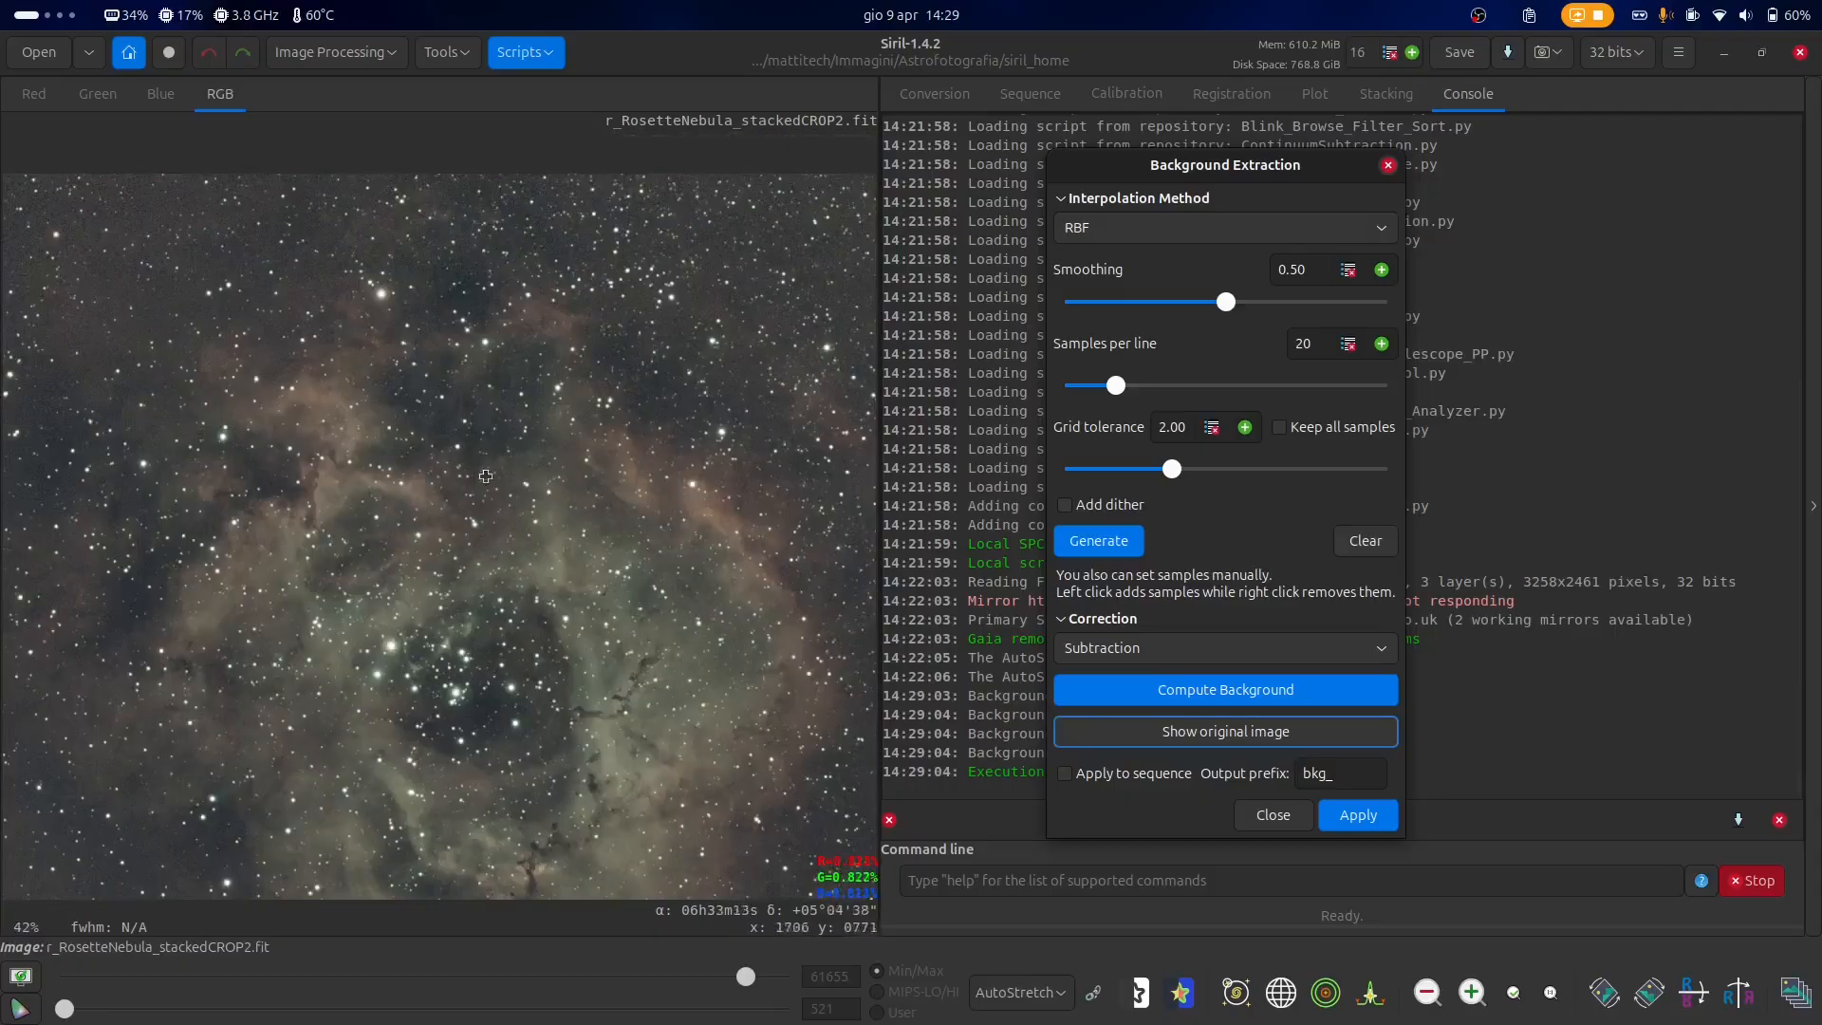
scroll(669, 569, up, 1)
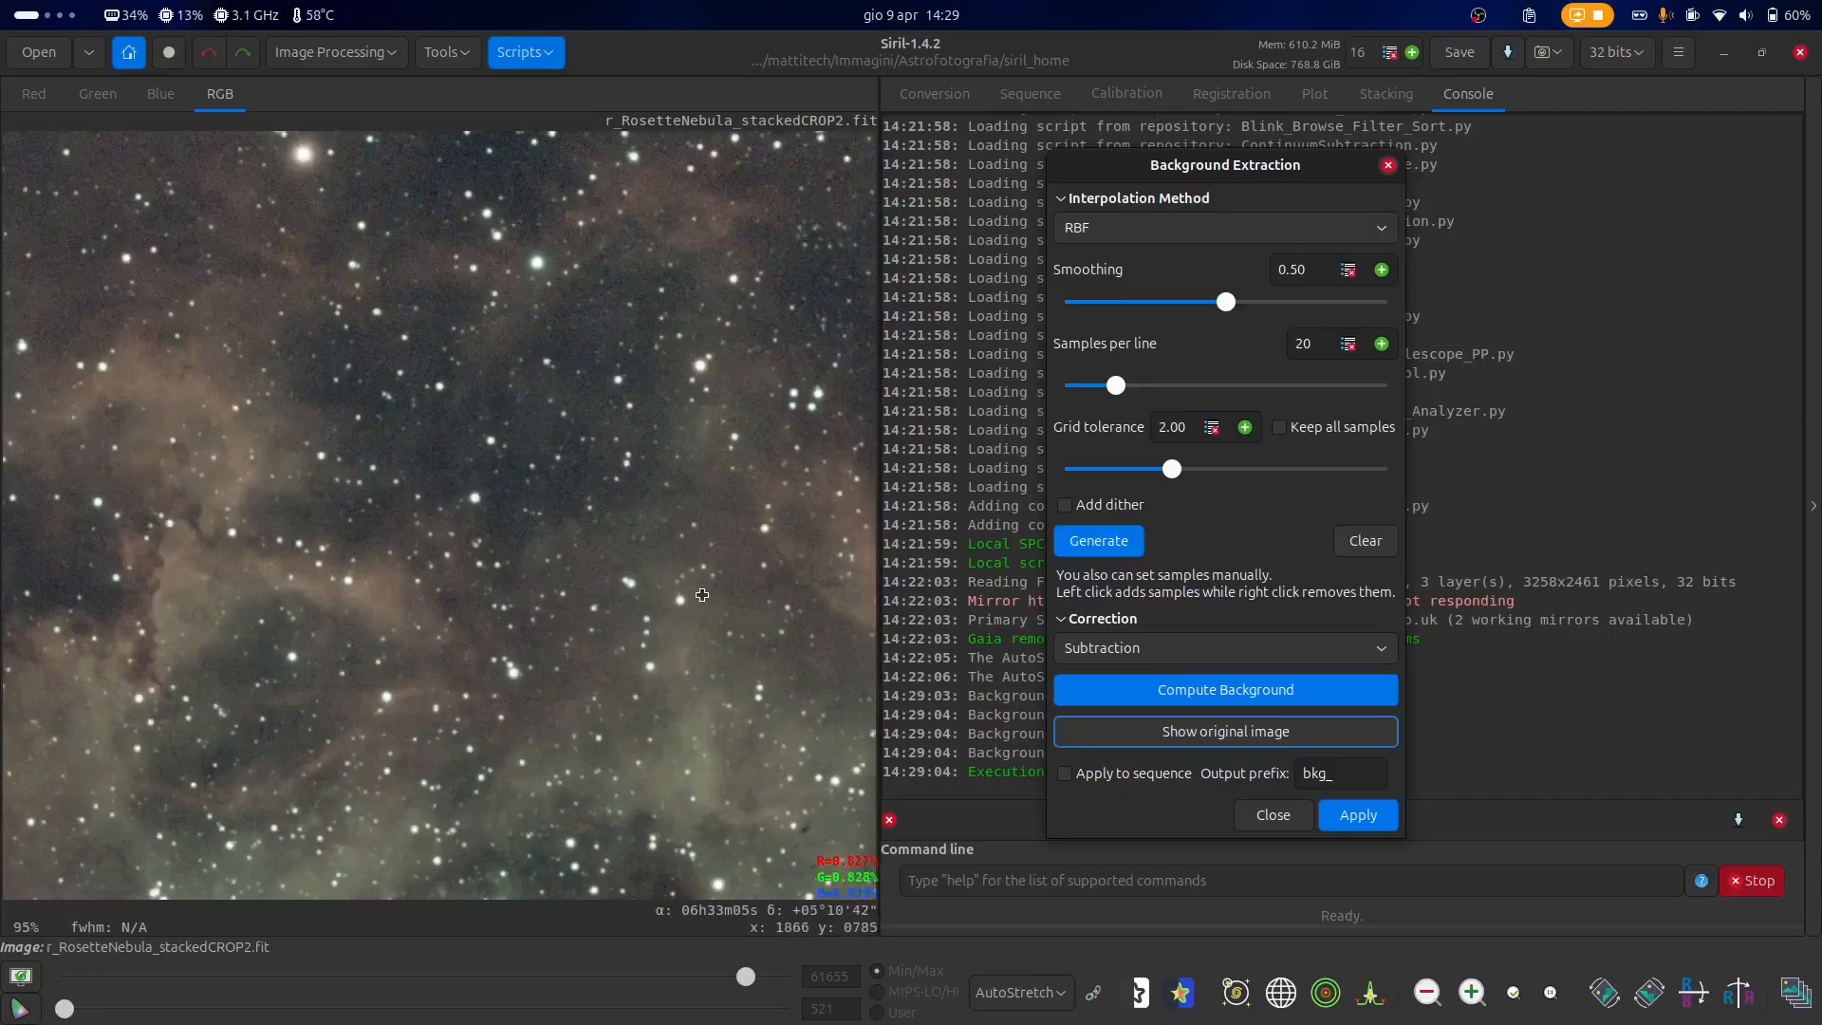
scroll(529, 550, down, 1)
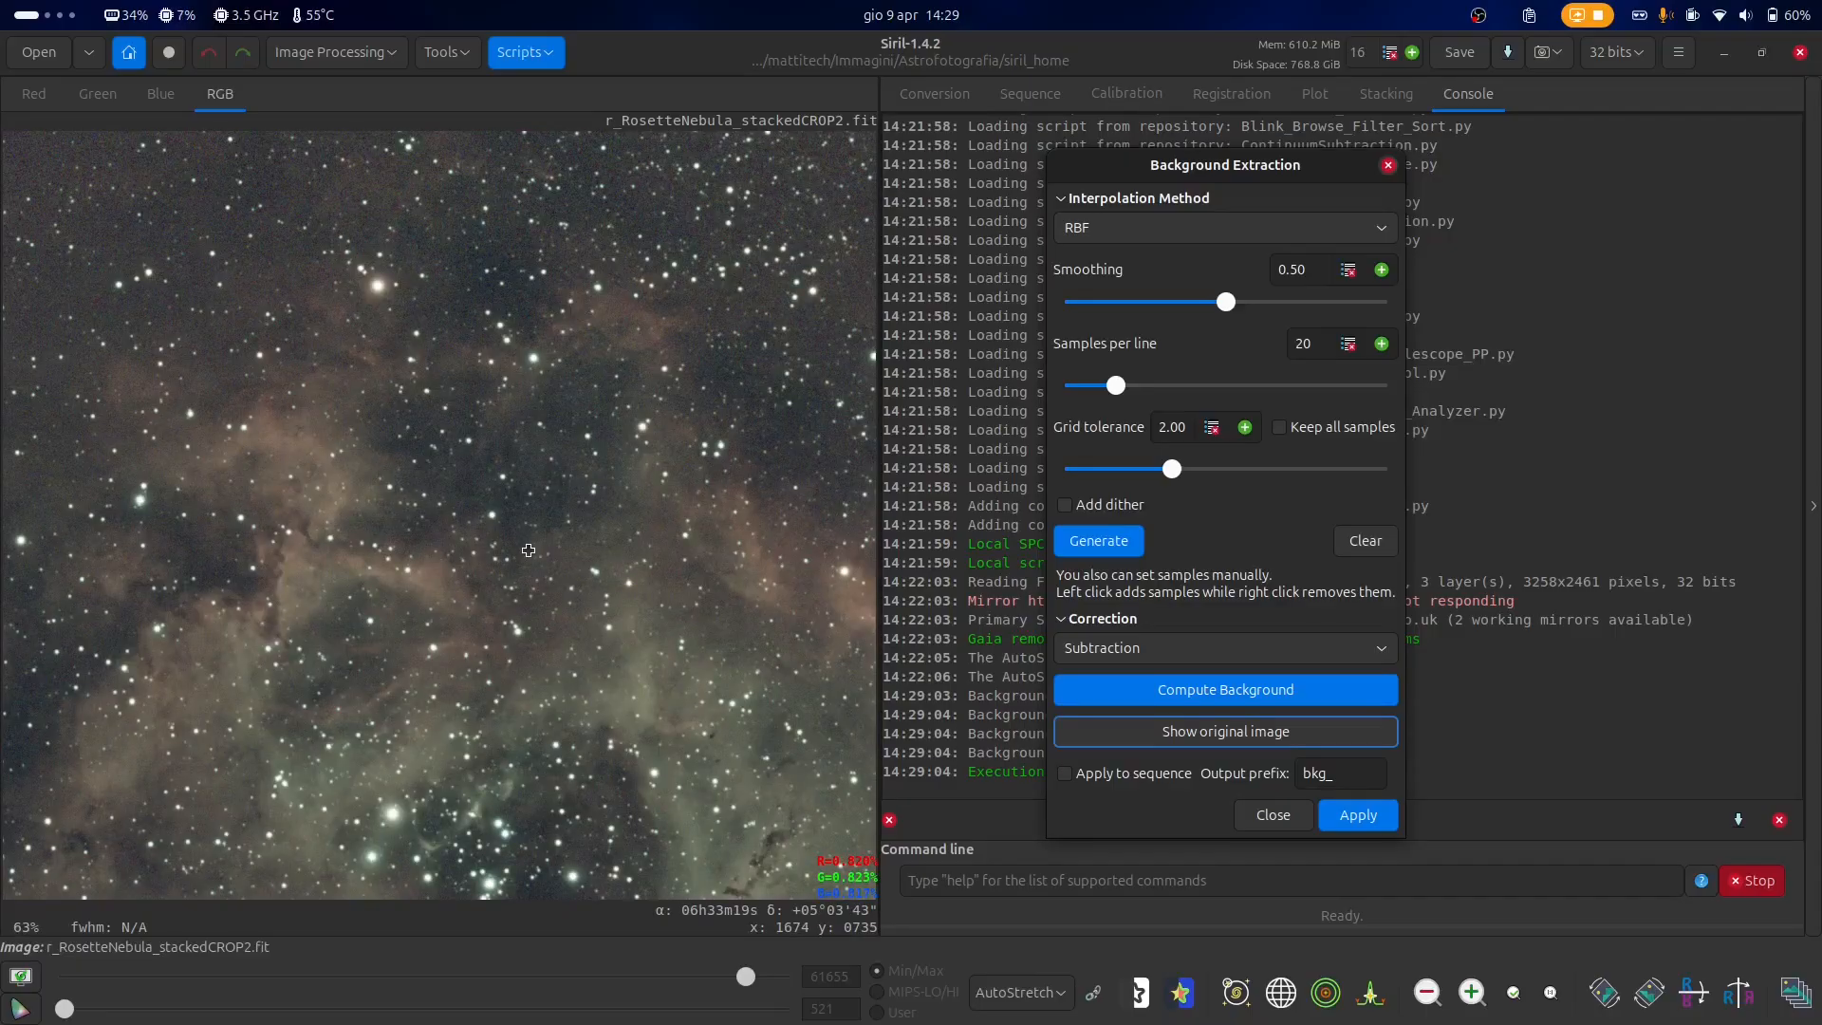
scroll(529, 550, down, 2)
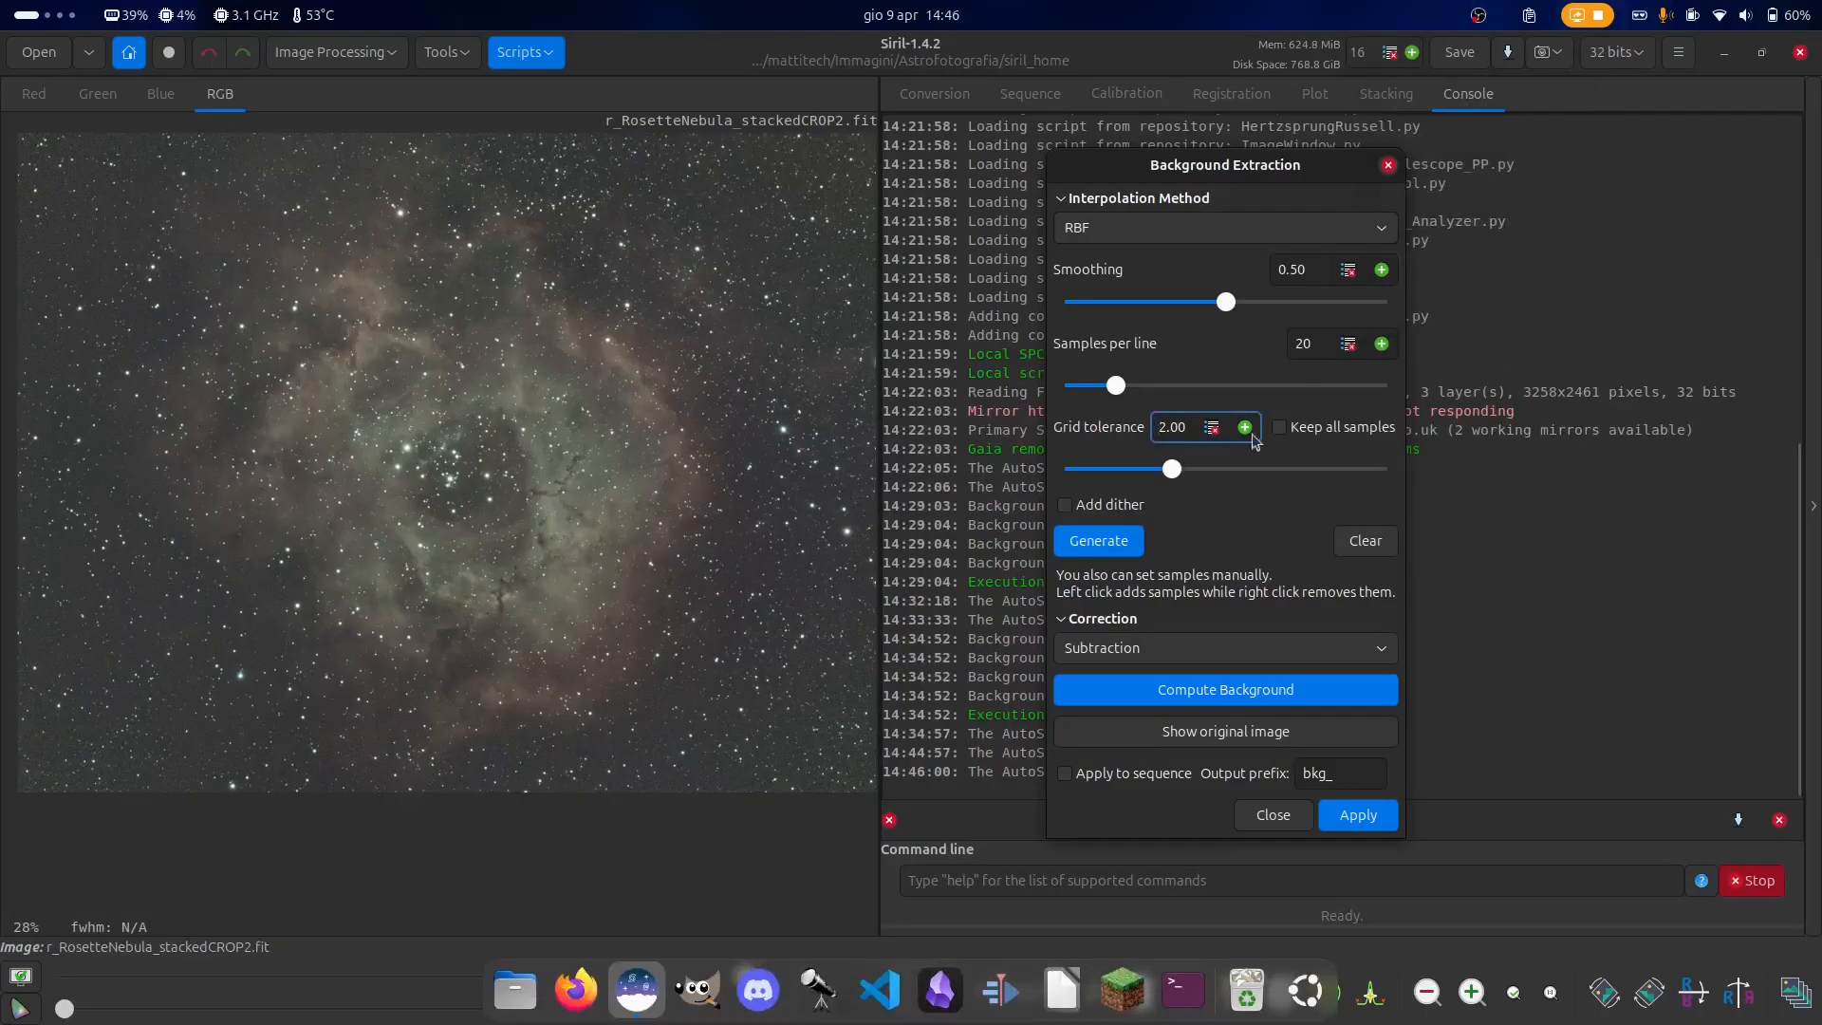
- Set the grid tolerance to 0.01 and generate a new grid of background samples
drag(1172, 468, 1065, 469)
click(1064, 550)
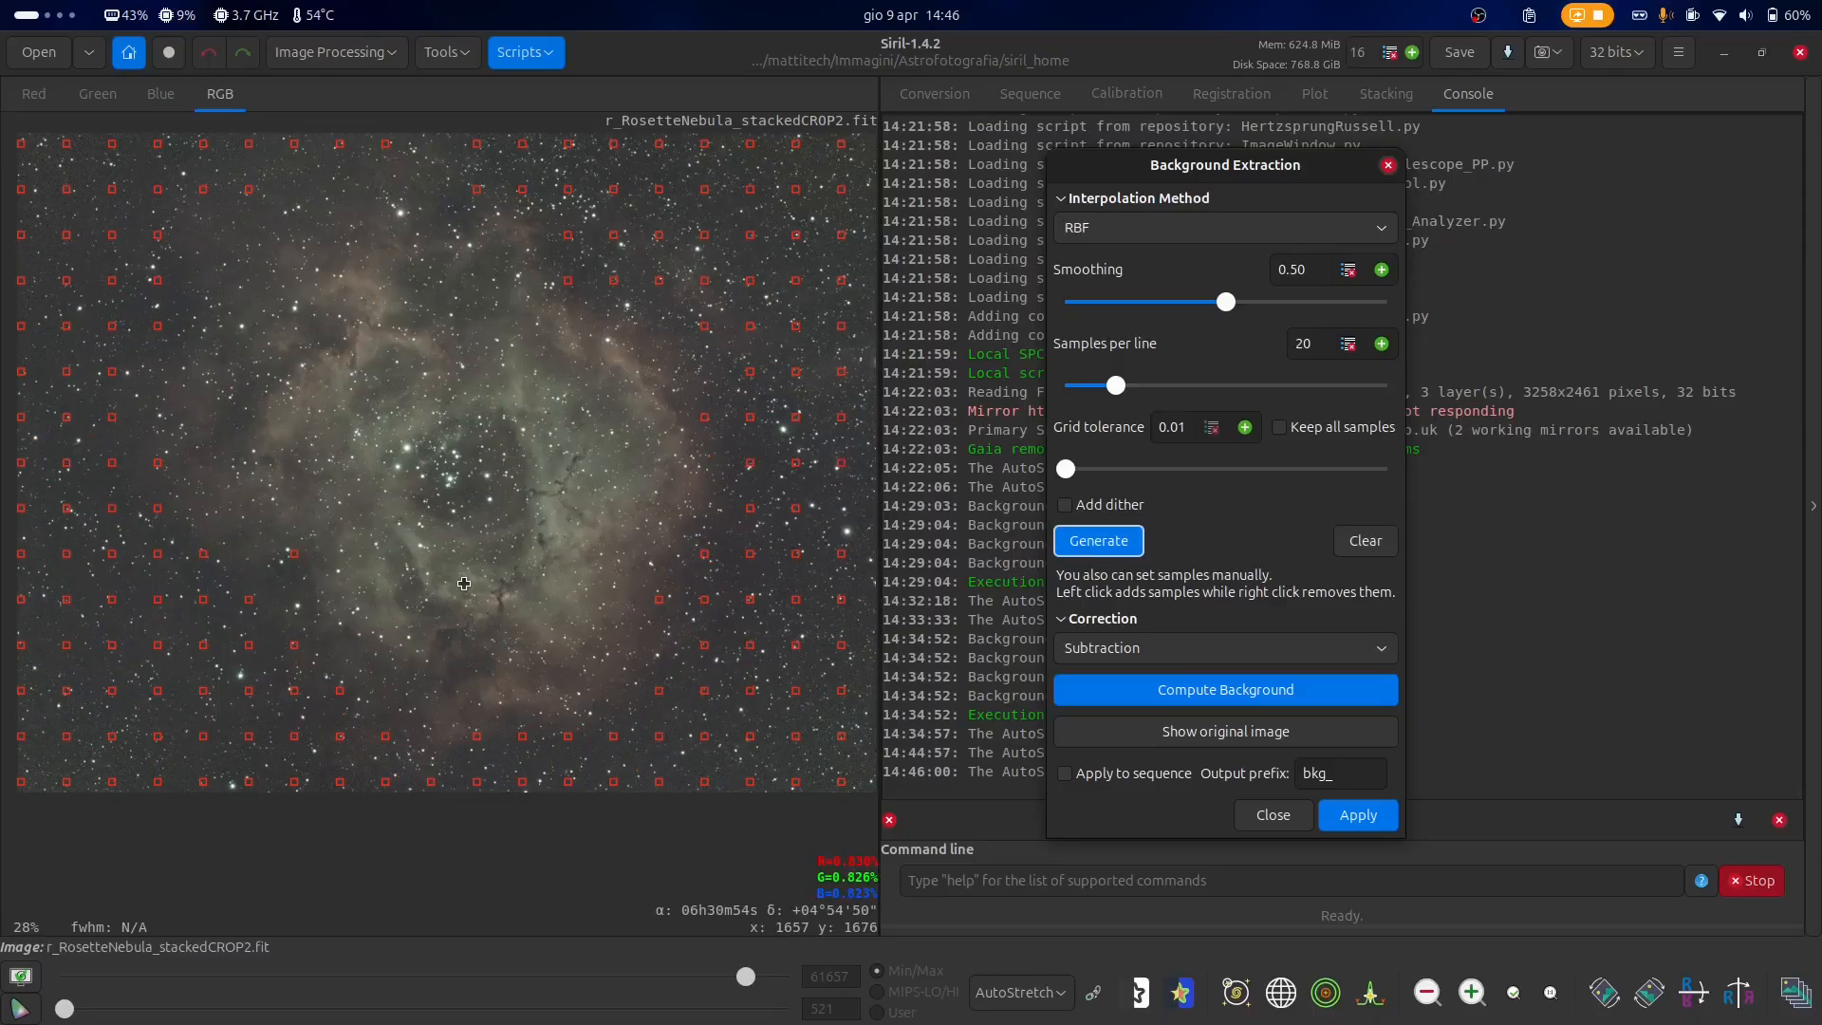
scroll(276, 556, up, 1)
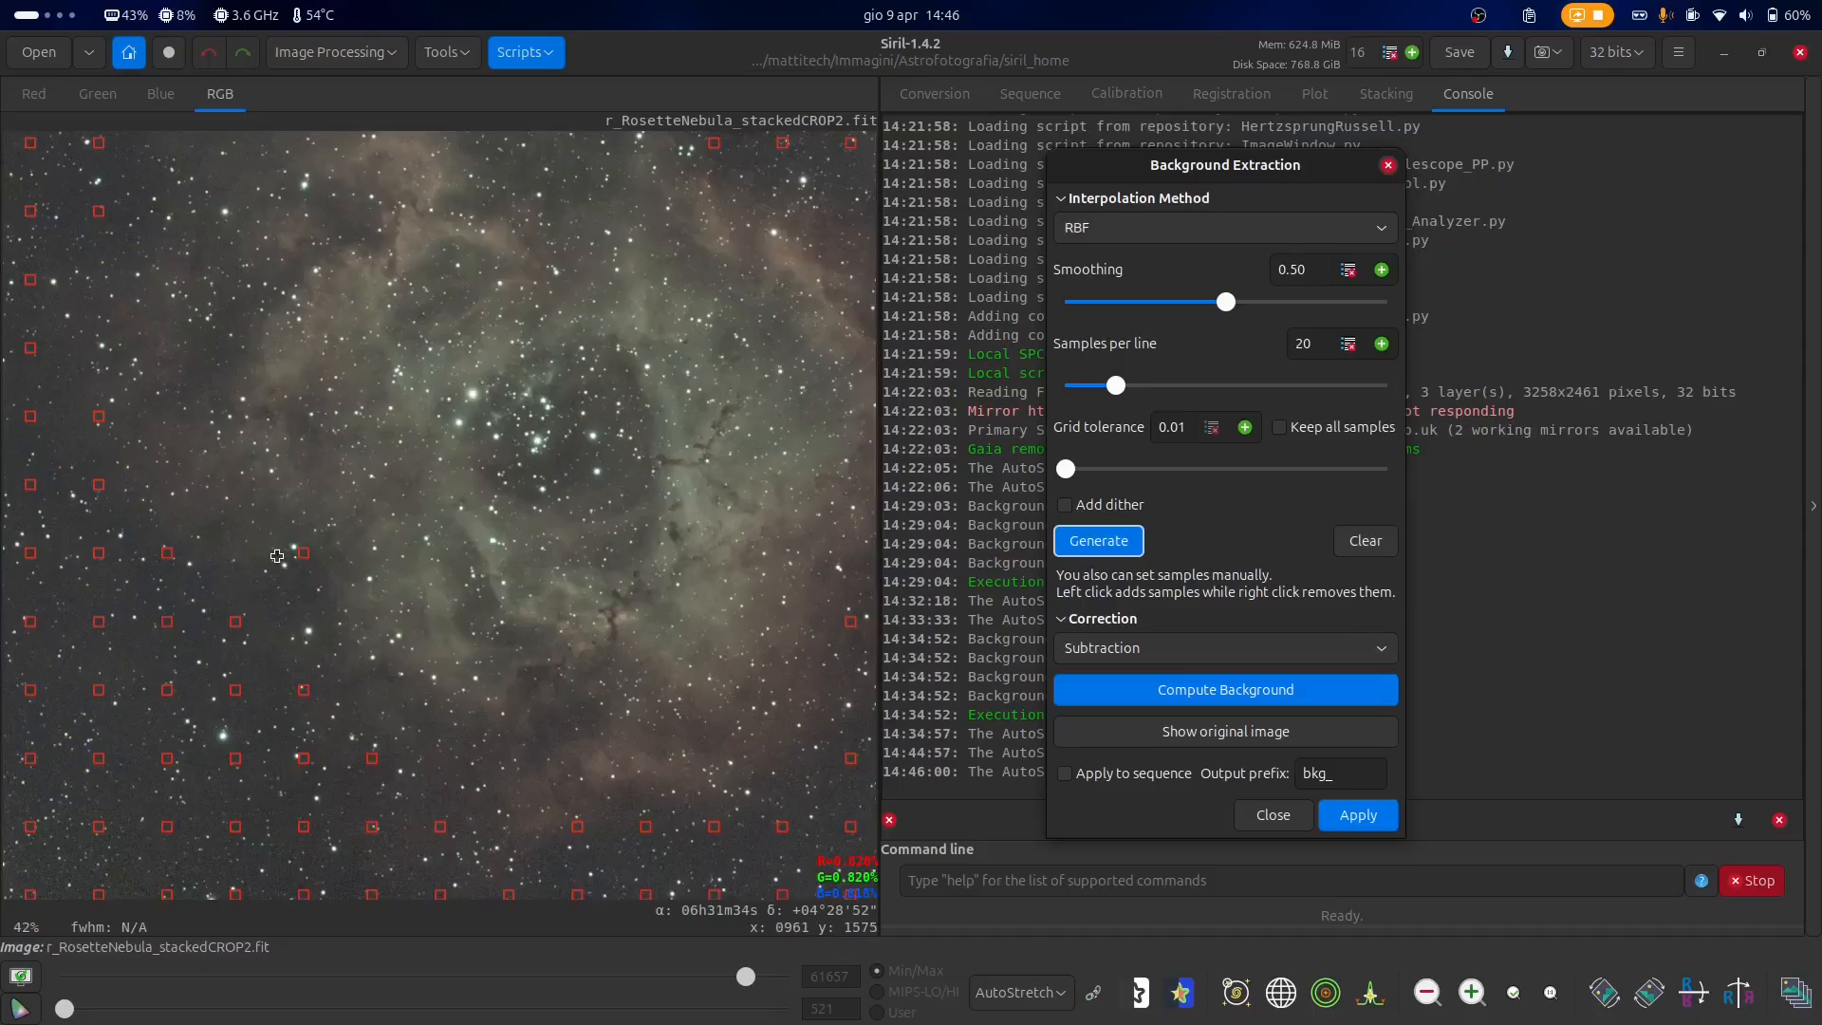
- Switch the image display mode to Histogram and check the sample positions around the nebula's edges
click(1020, 991)
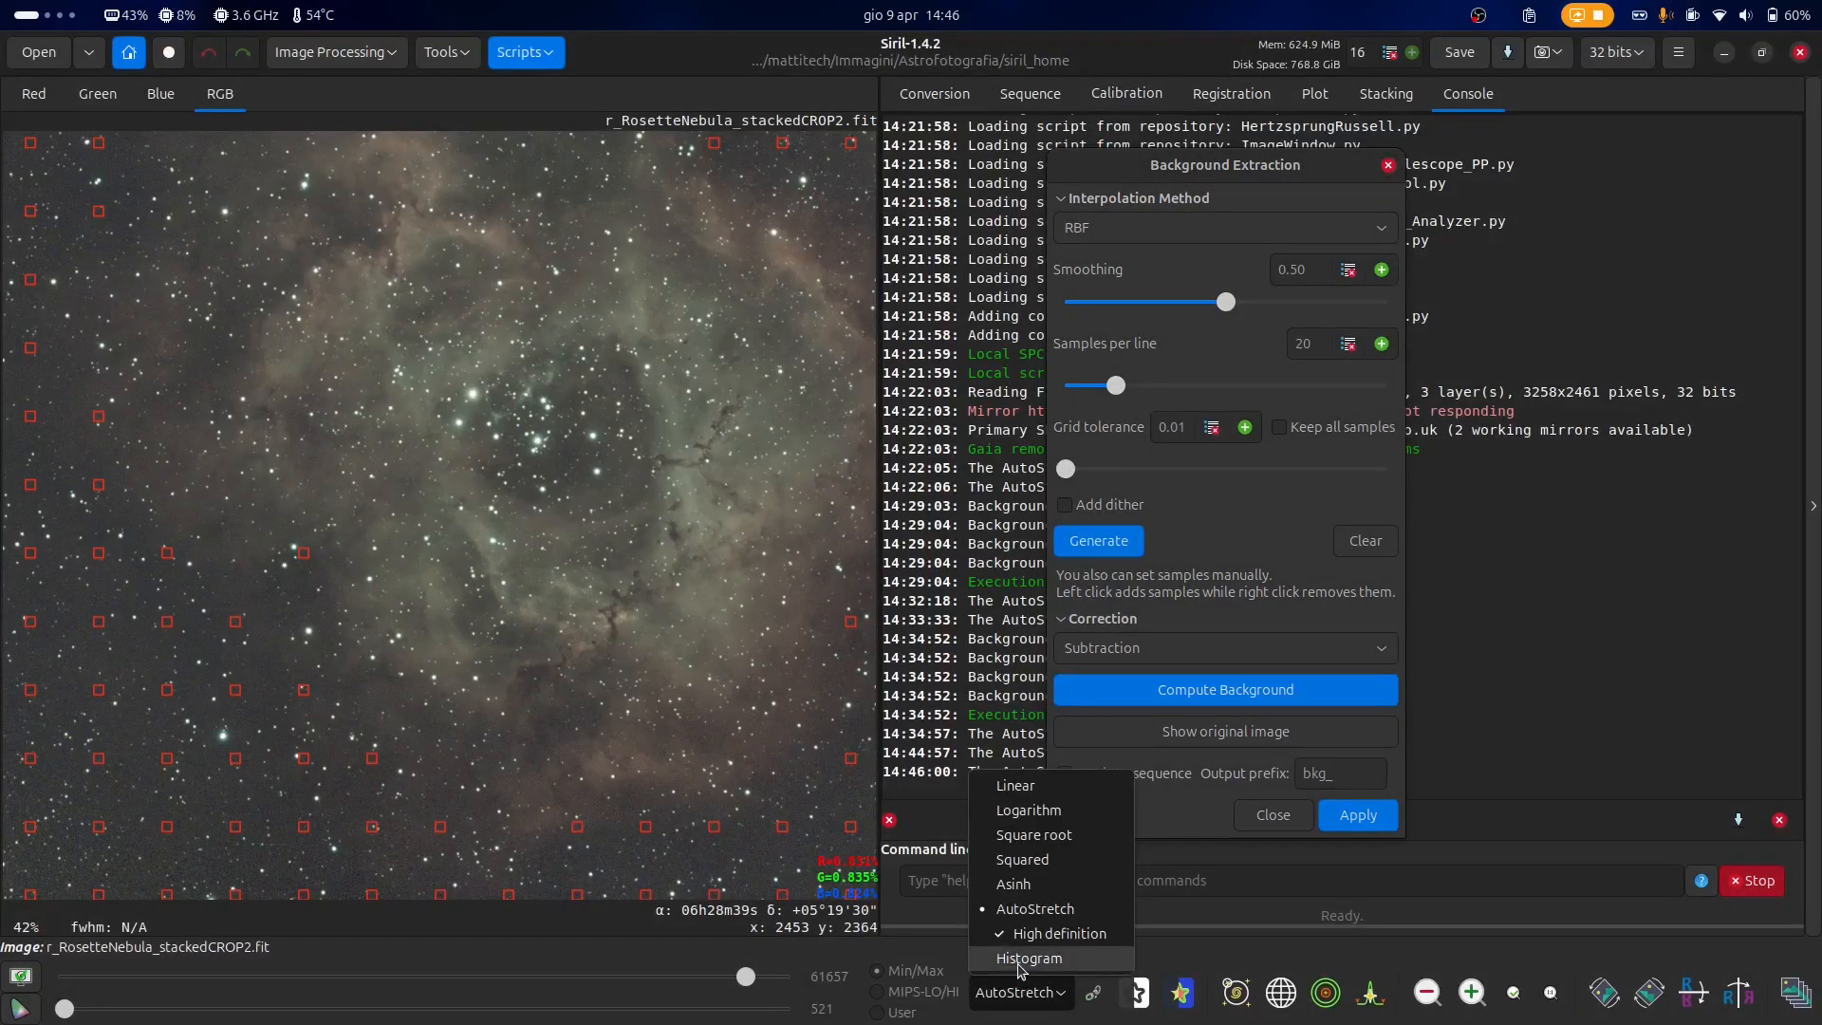
click(1021, 958)
scroll(386, 589, down, 1)
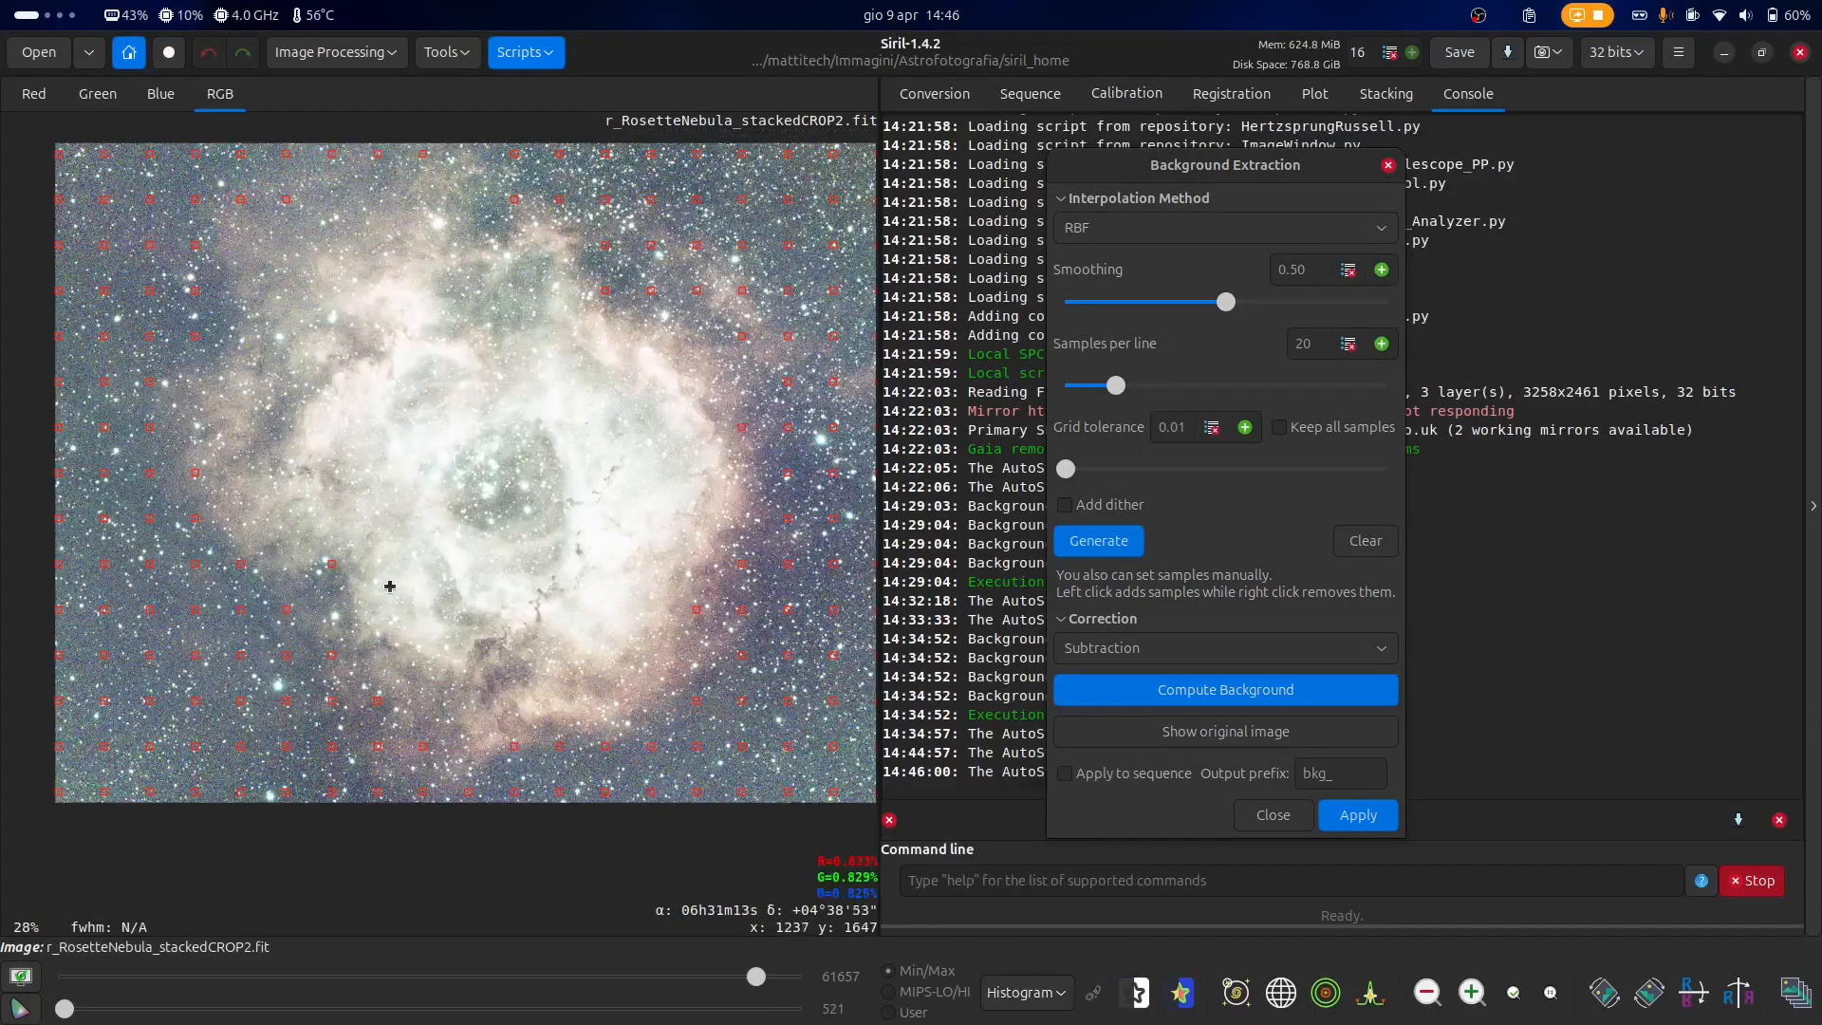
scroll(434, 739, down, 1)
scroll(543, 616, up, 1)
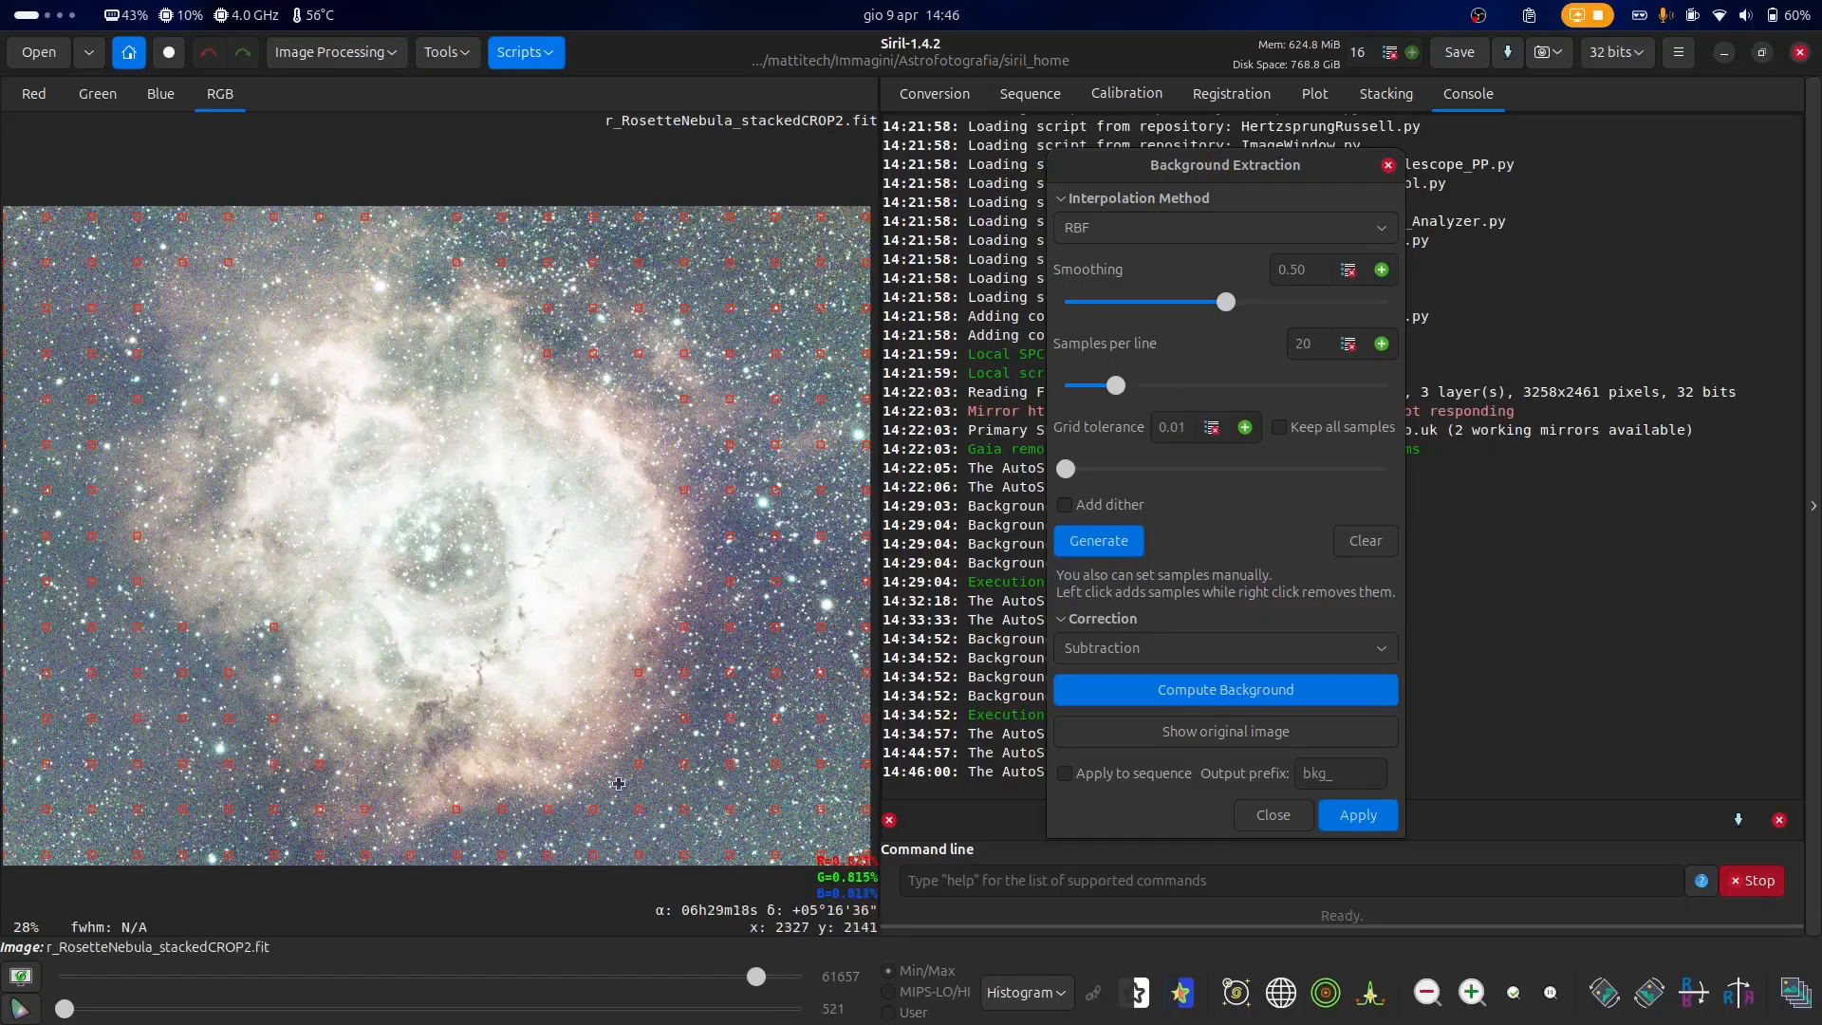
scroll(678, 653, up, 1)
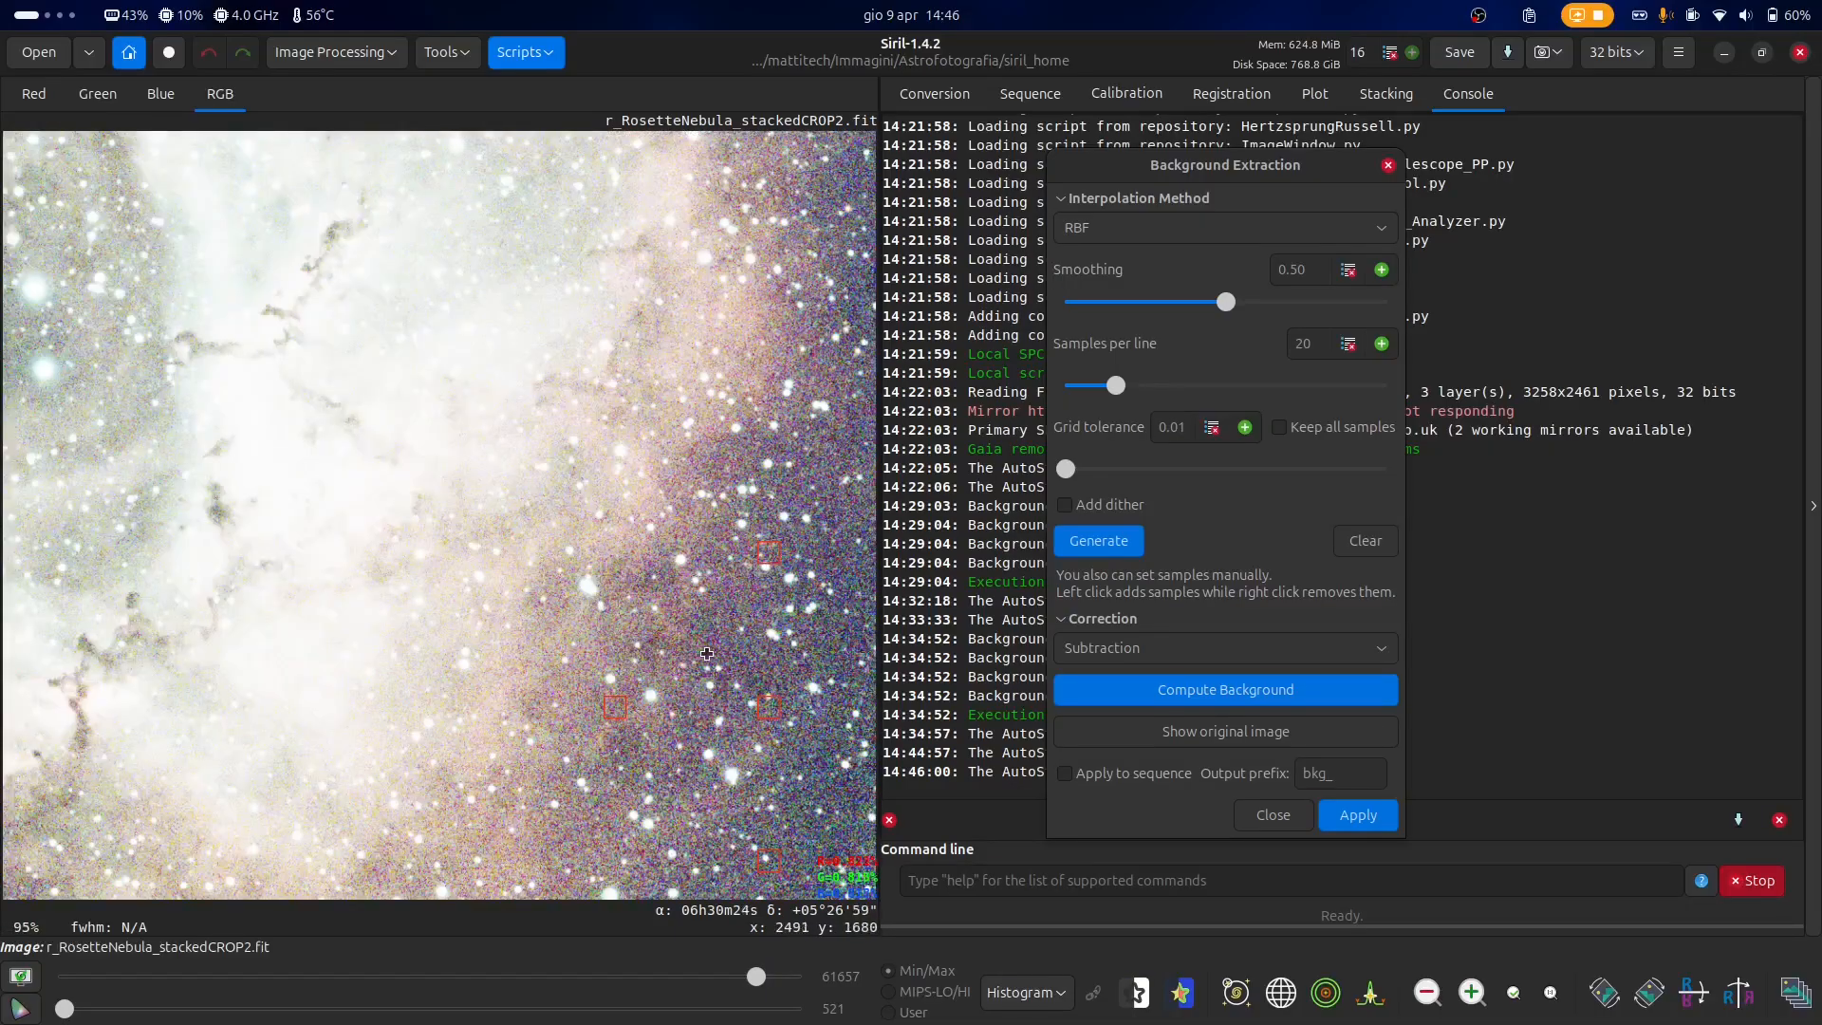
scroll(707, 654, down, 1)
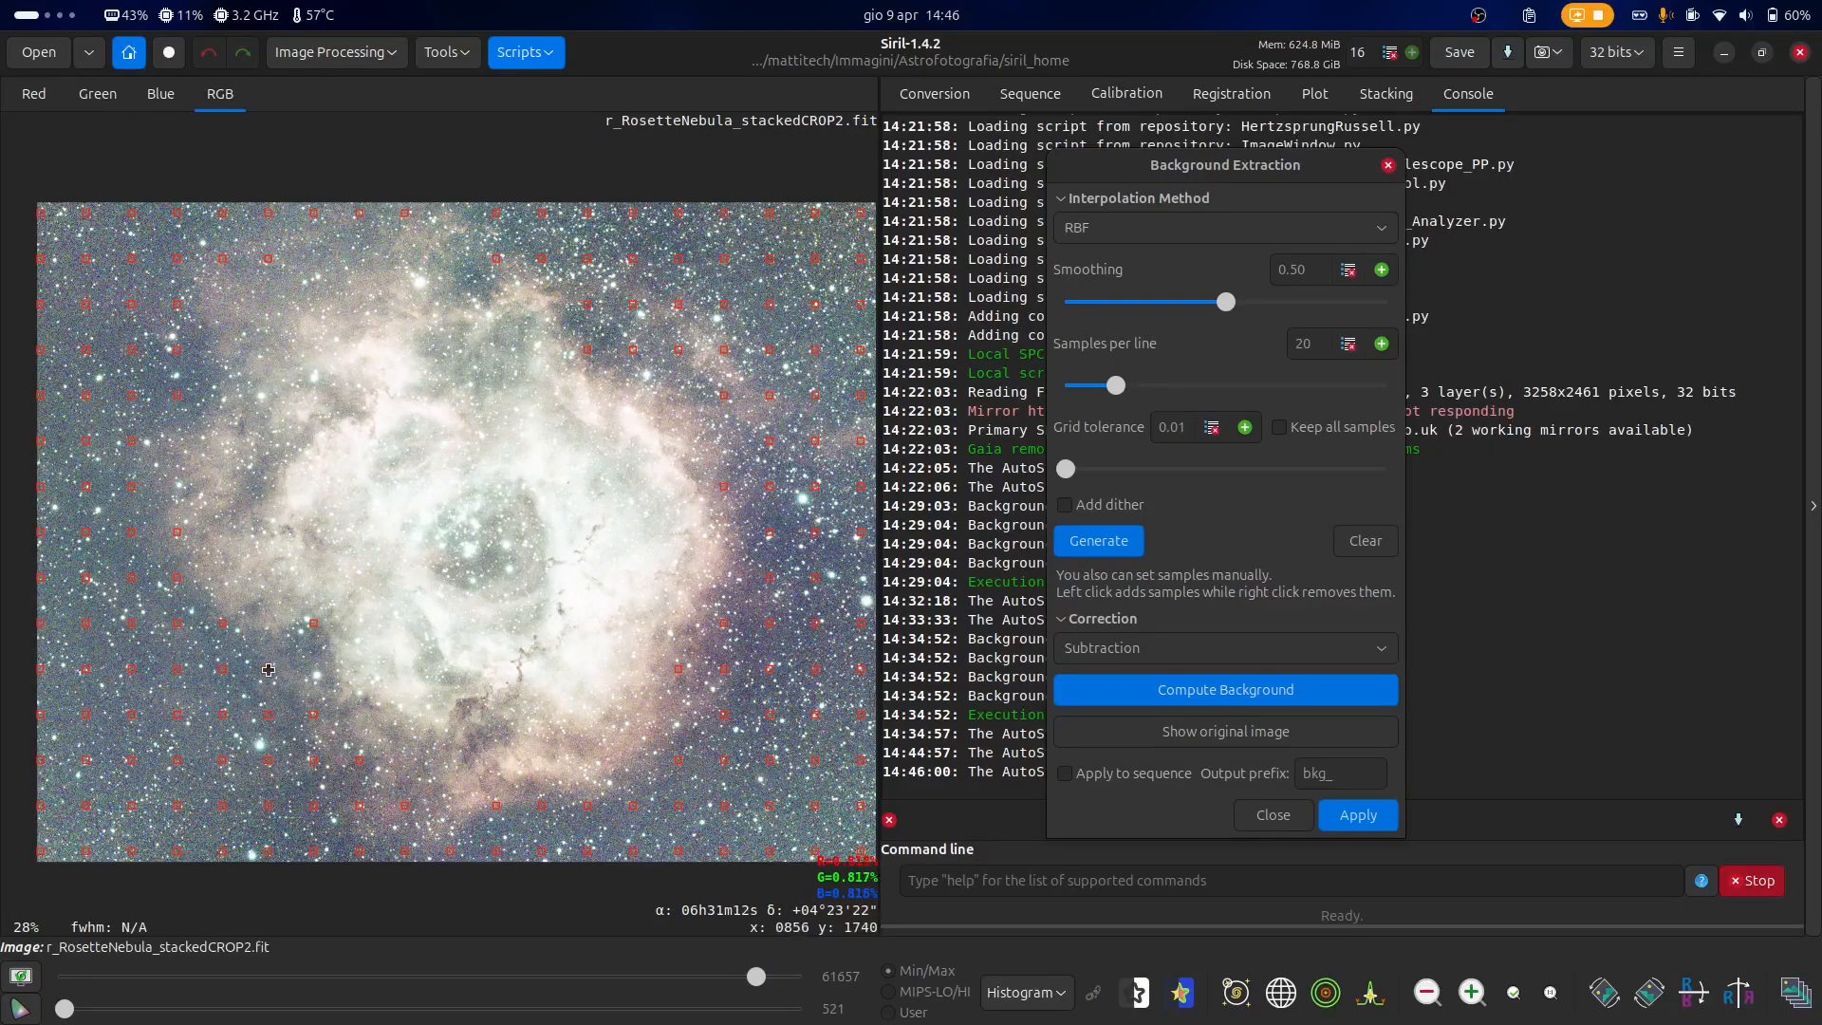
- Remove the background samples lying closest to the nebula's lower-left edge
scroll(271, 670, up, 2)
right_click(371, 572)
right_click(321, 618)
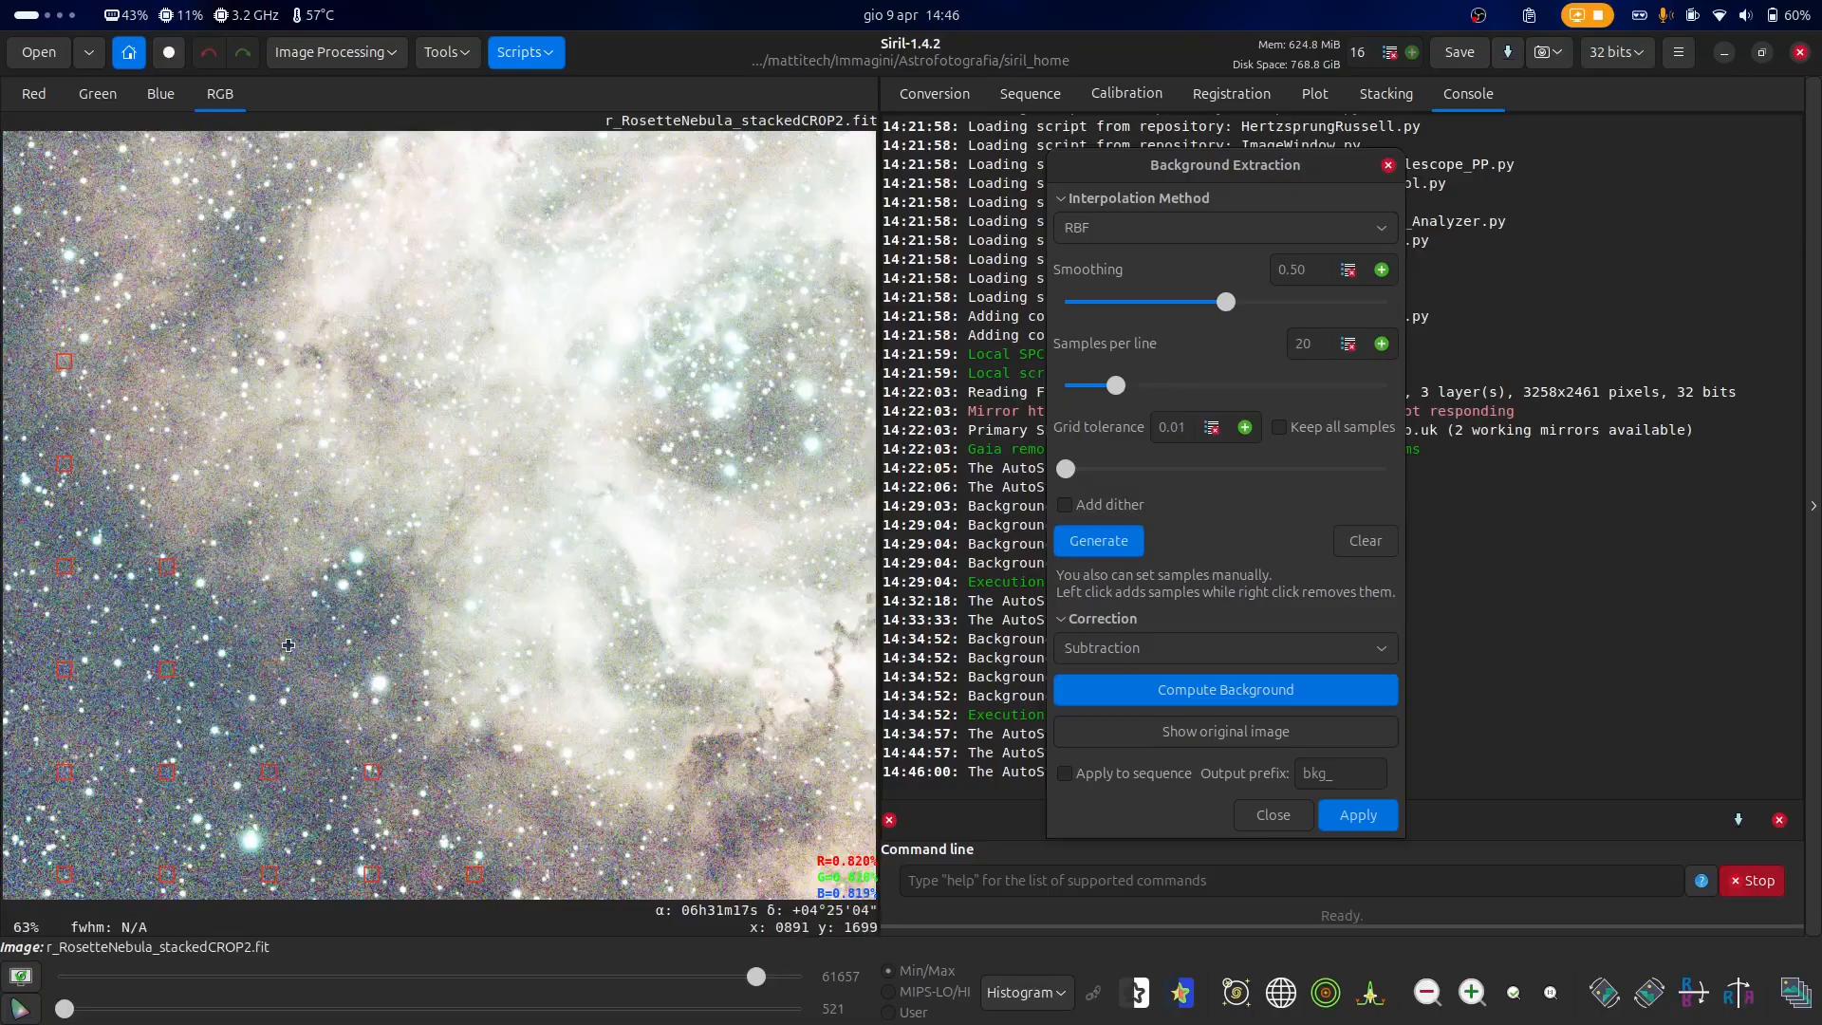
right_click(319, 696)
right_click(332, 737)
scroll(329, 736, down, 2)
scroll(351, 754, up, 1)
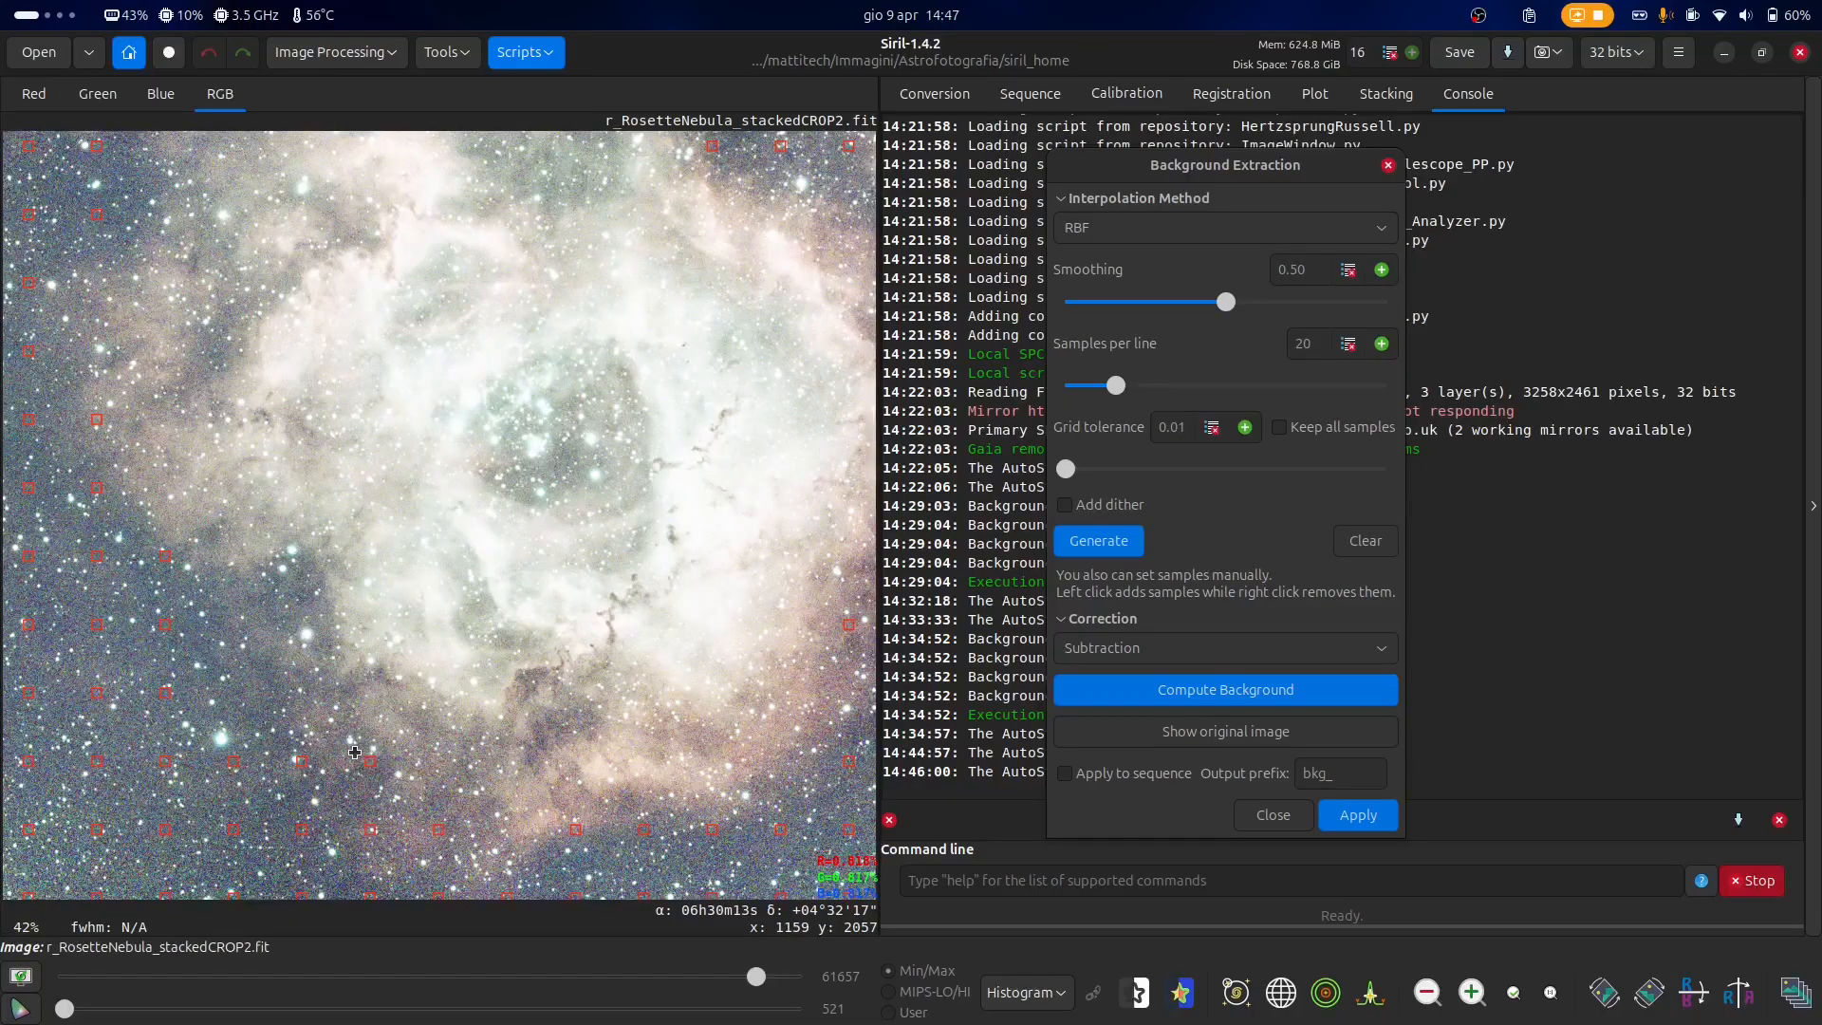
- Reduce the samples per line to 10
scroll(421, 754, down, 2)
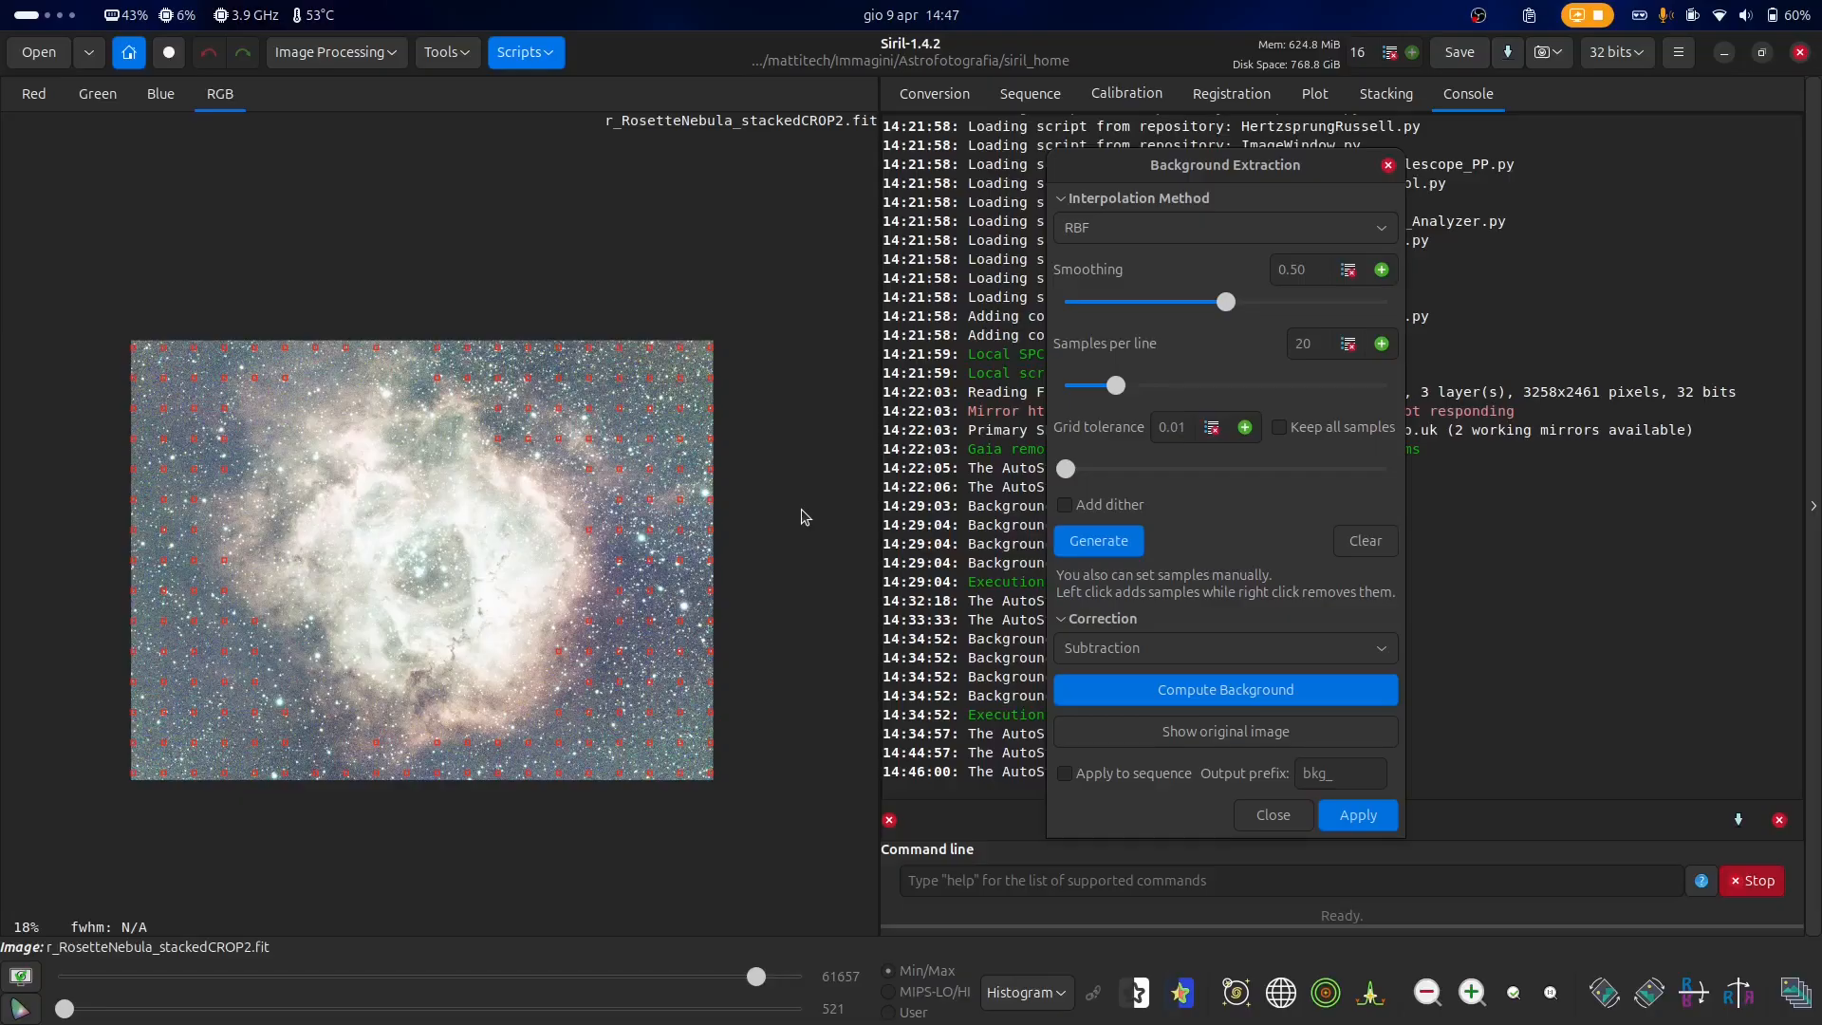
drag(1116, 385, 1084, 387)
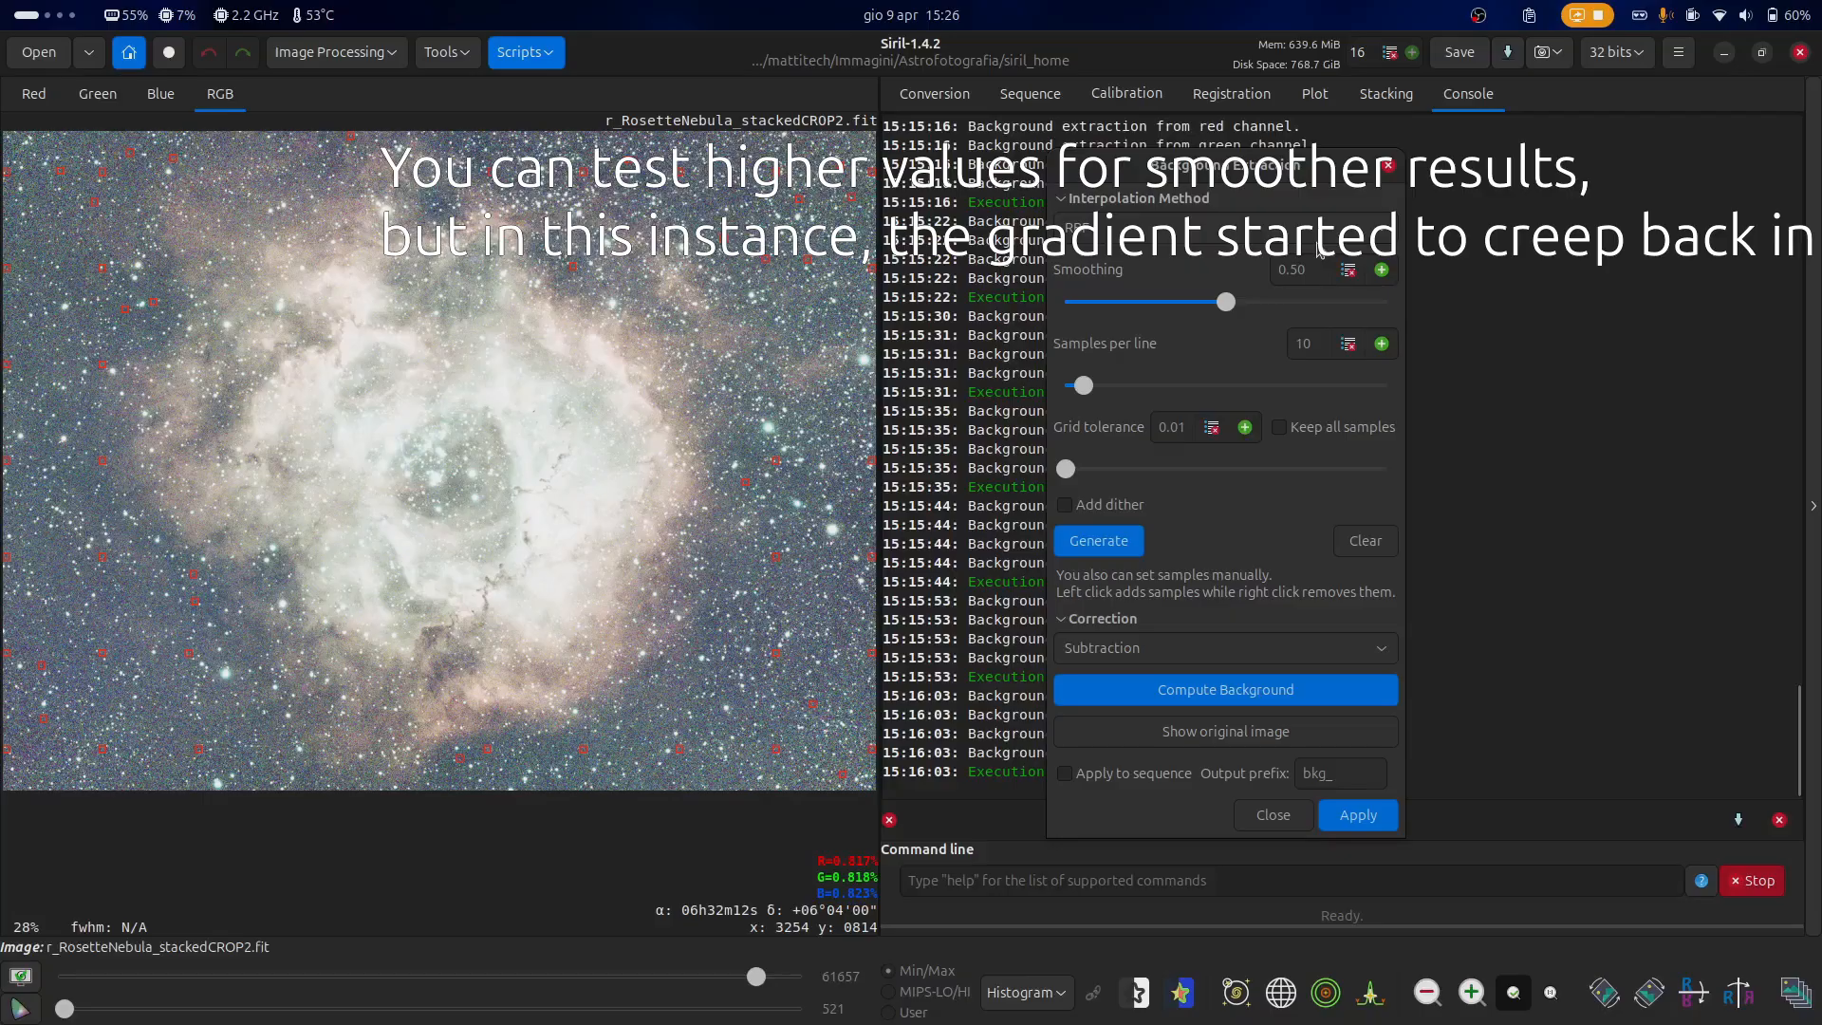
- Check the preview against the original image and the samples in the upper-right region, and apply the background extraction
click(1191, 735)
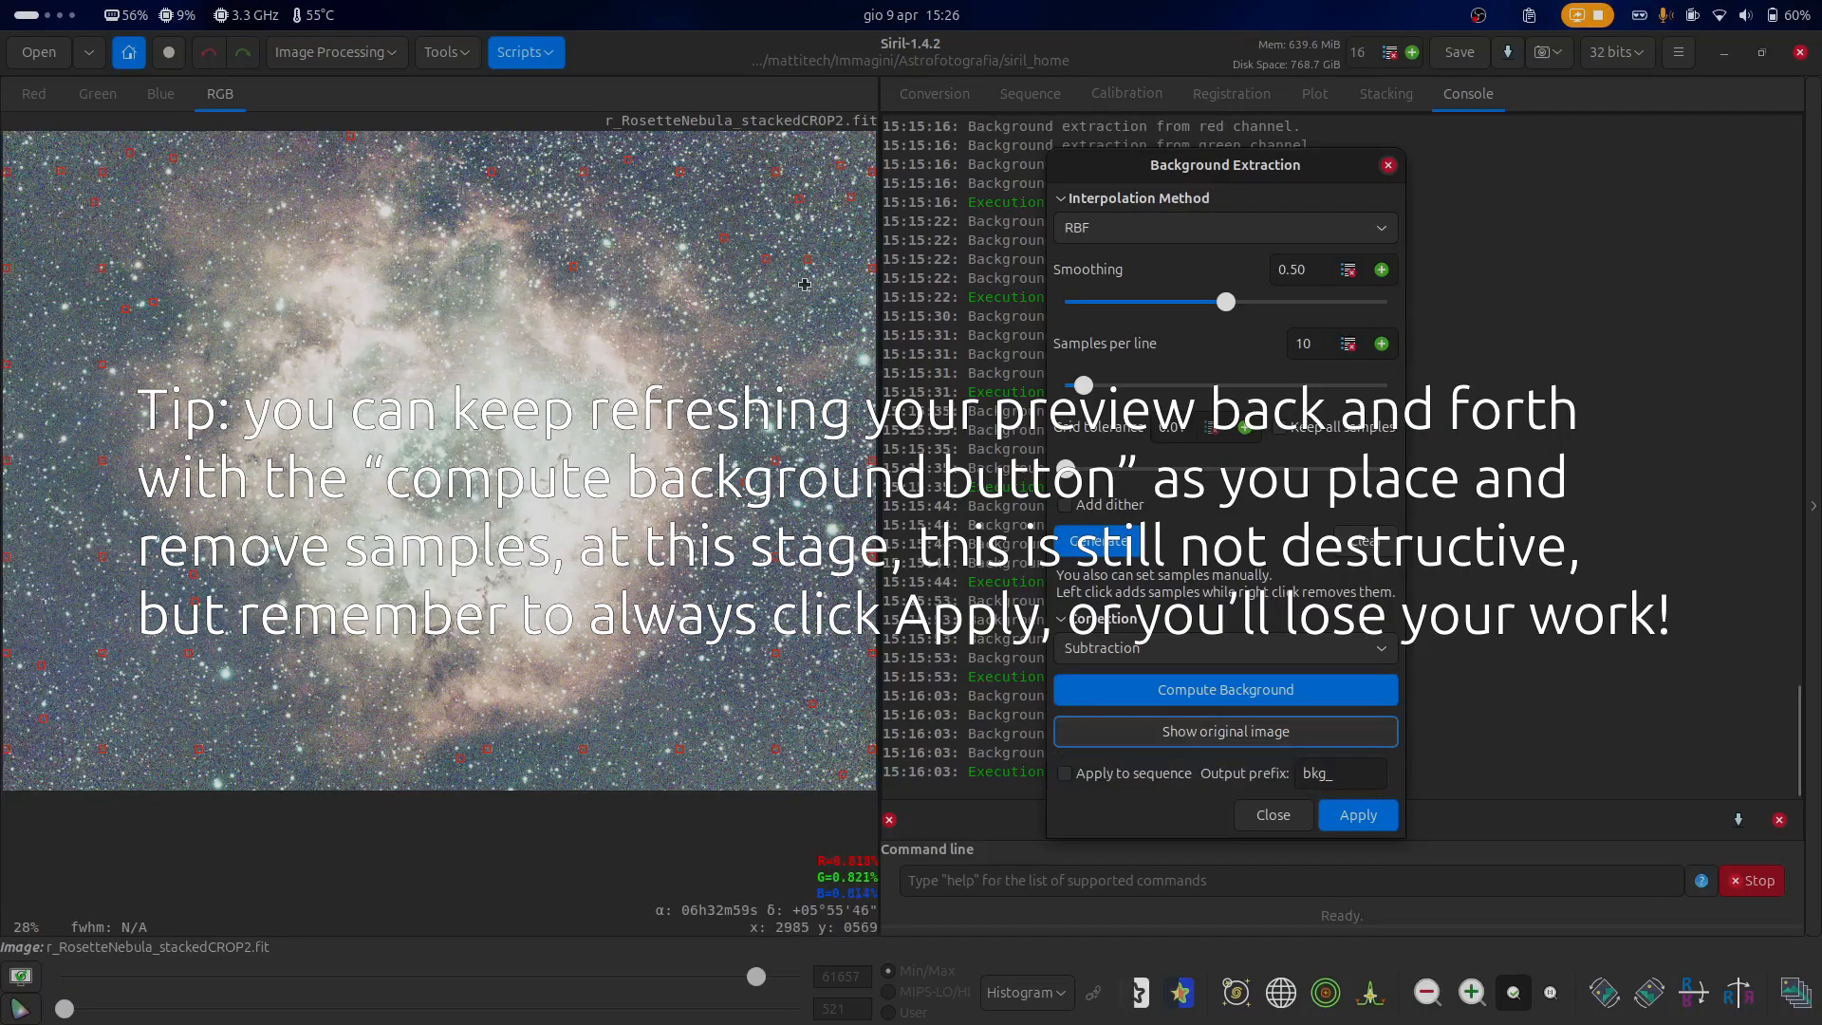
scroll(803, 270, up, 3)
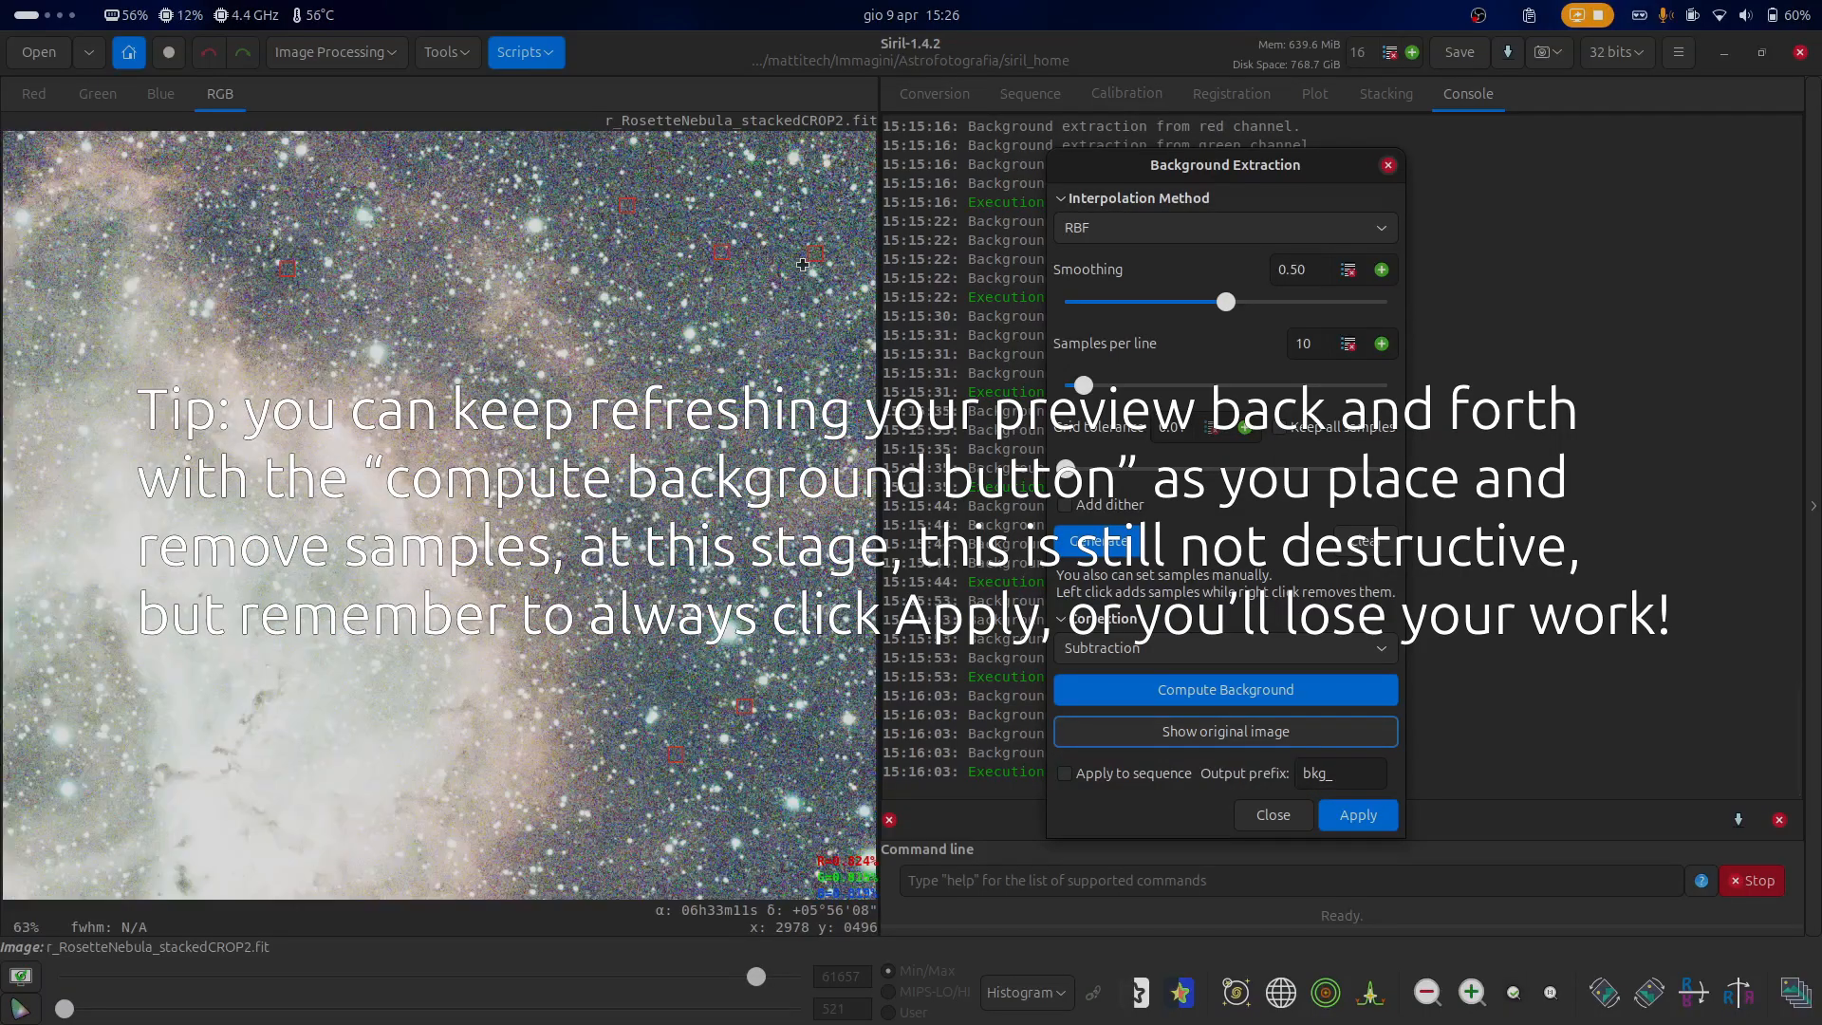
scroll(675, 408, up, 1)
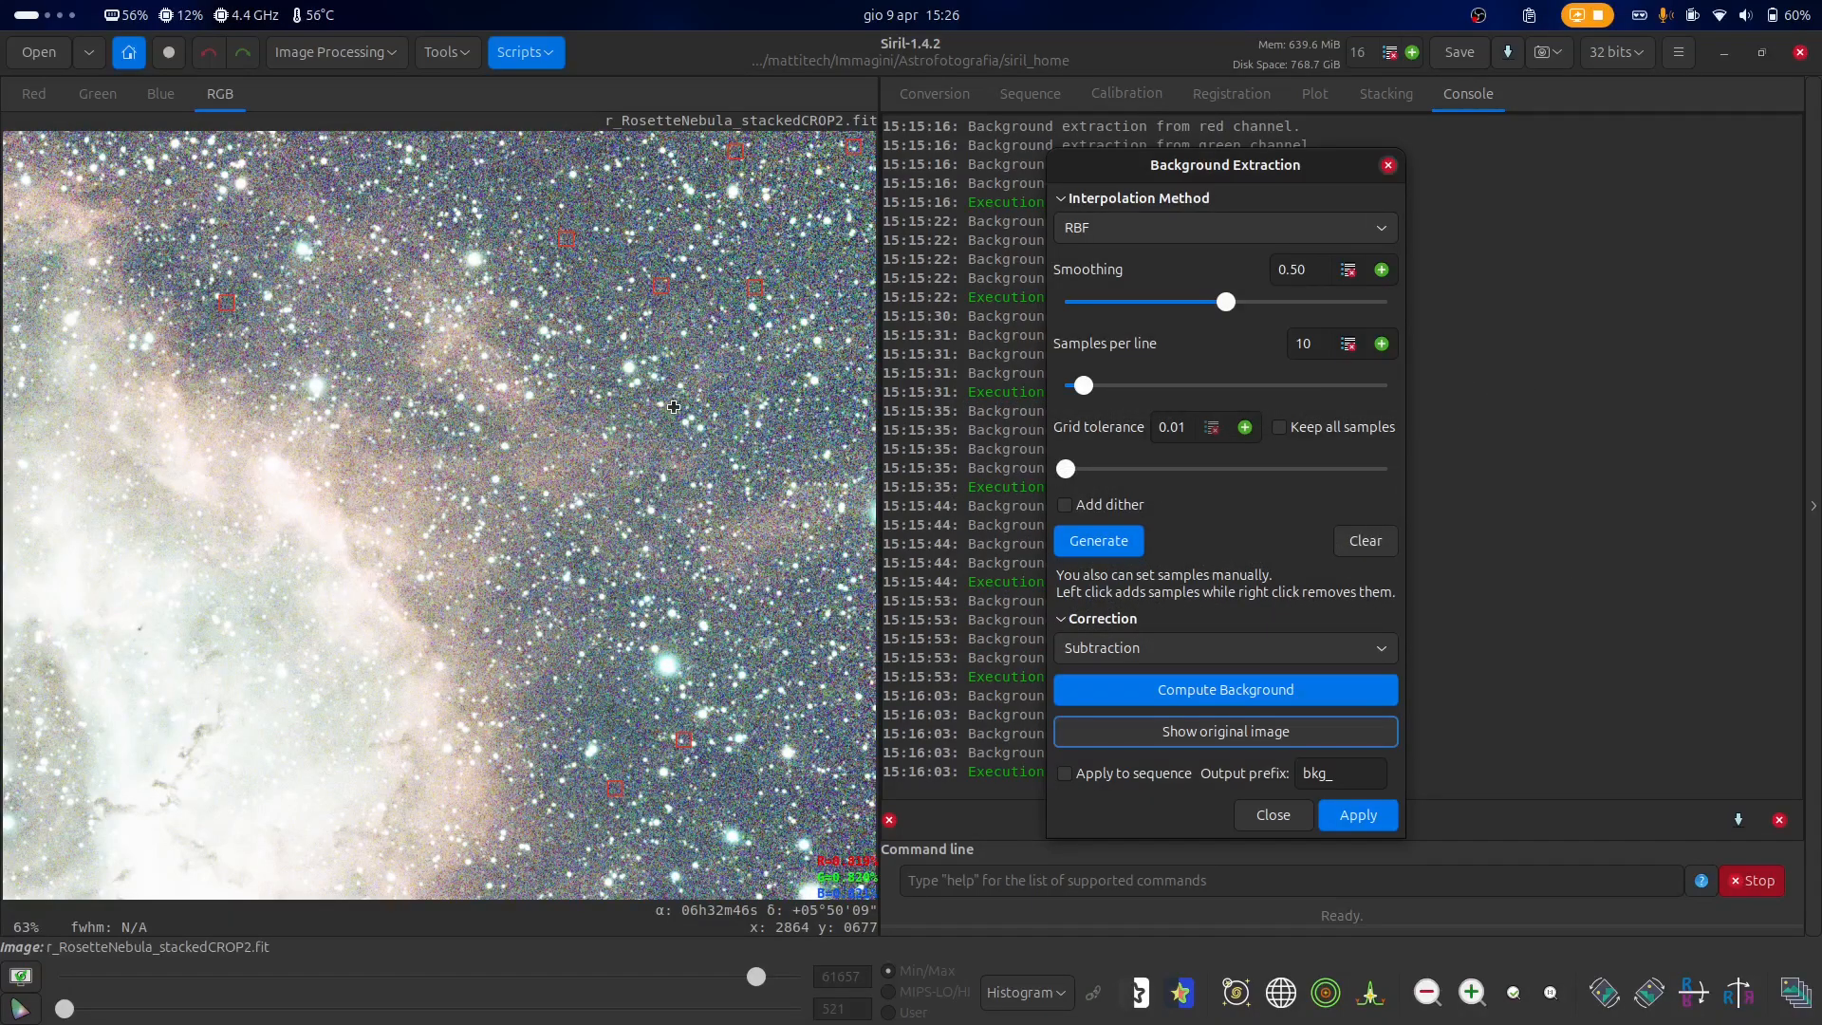
scroll(673, 406, down, 1)
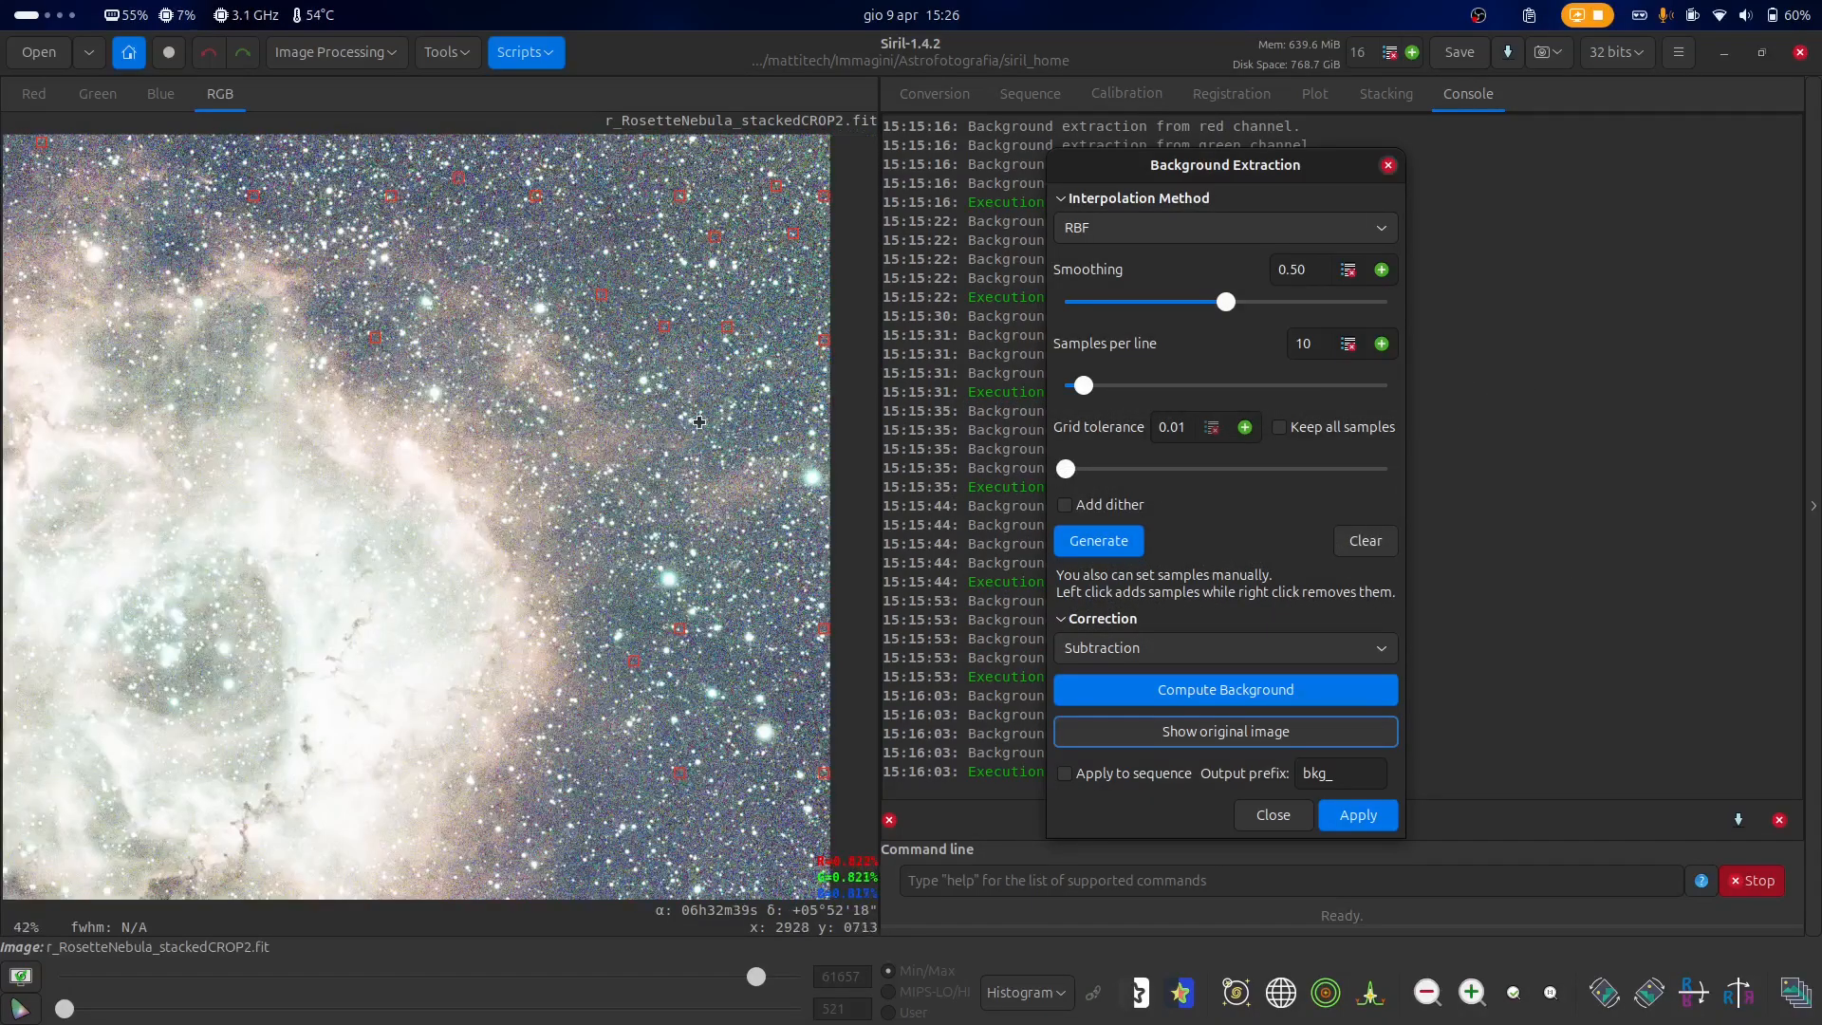
scroll(675, 407, down, 1)
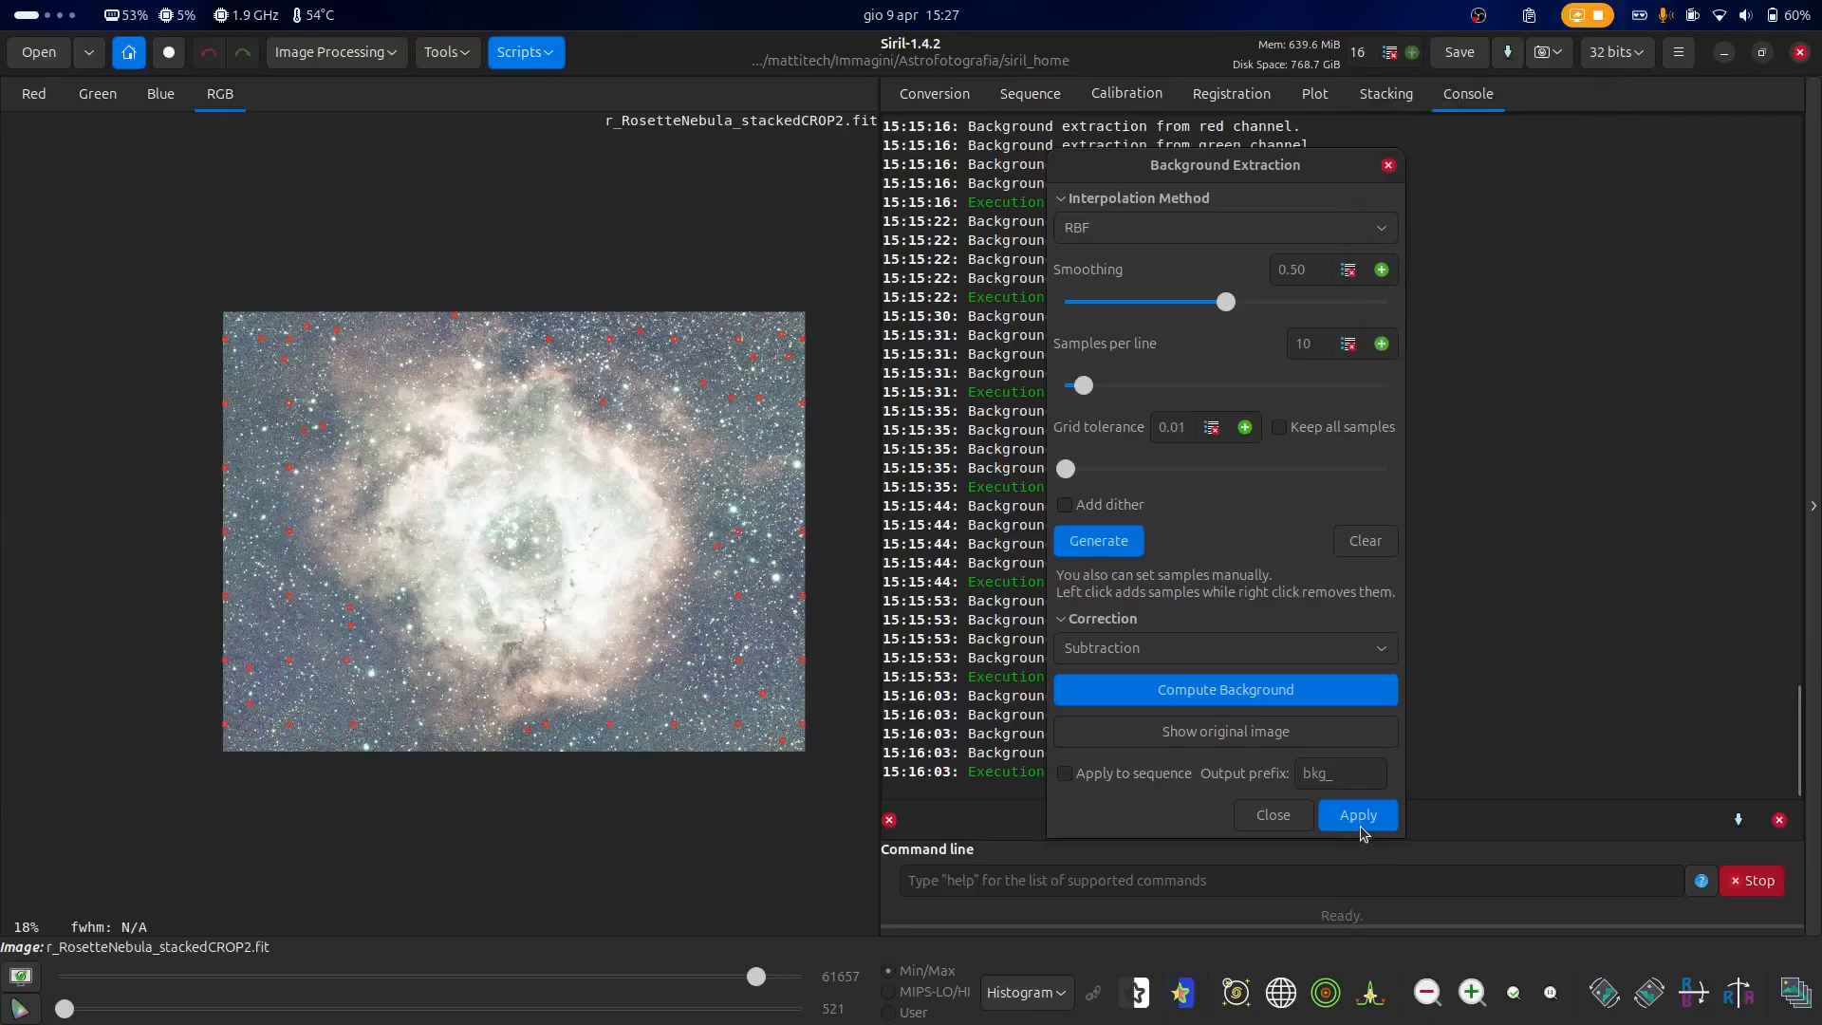
click(1358, 815)
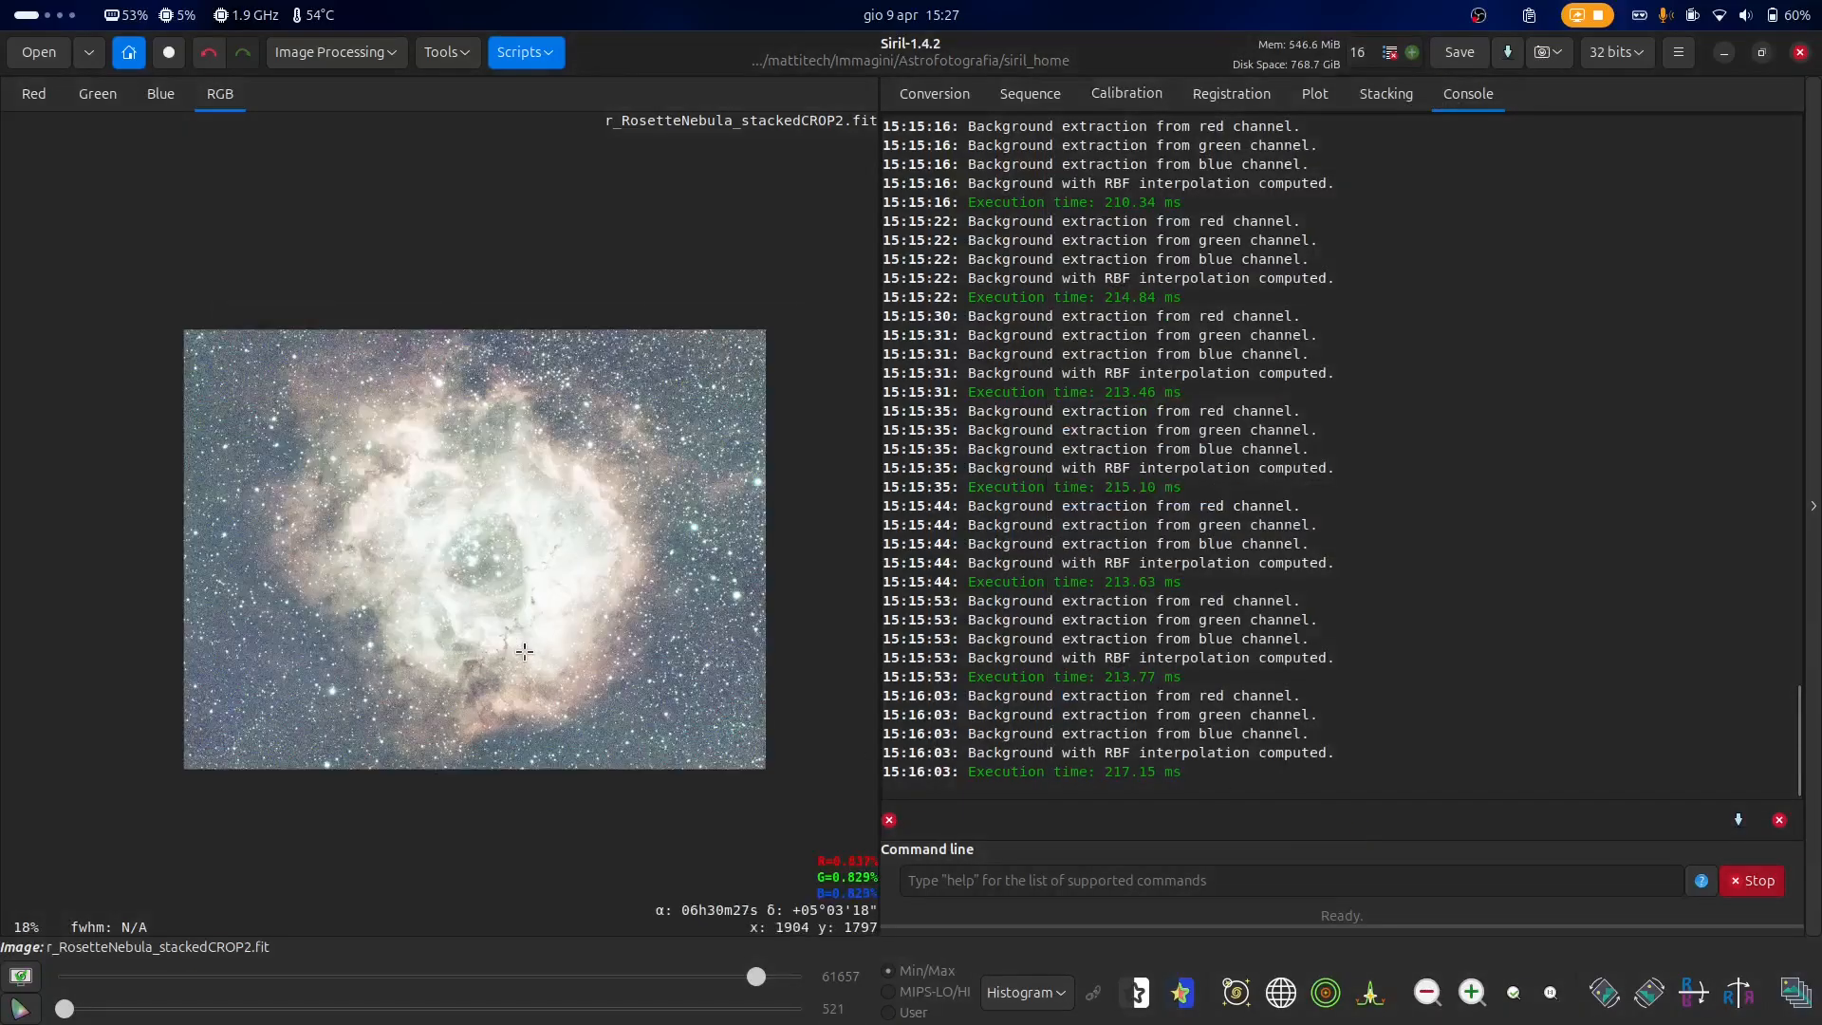